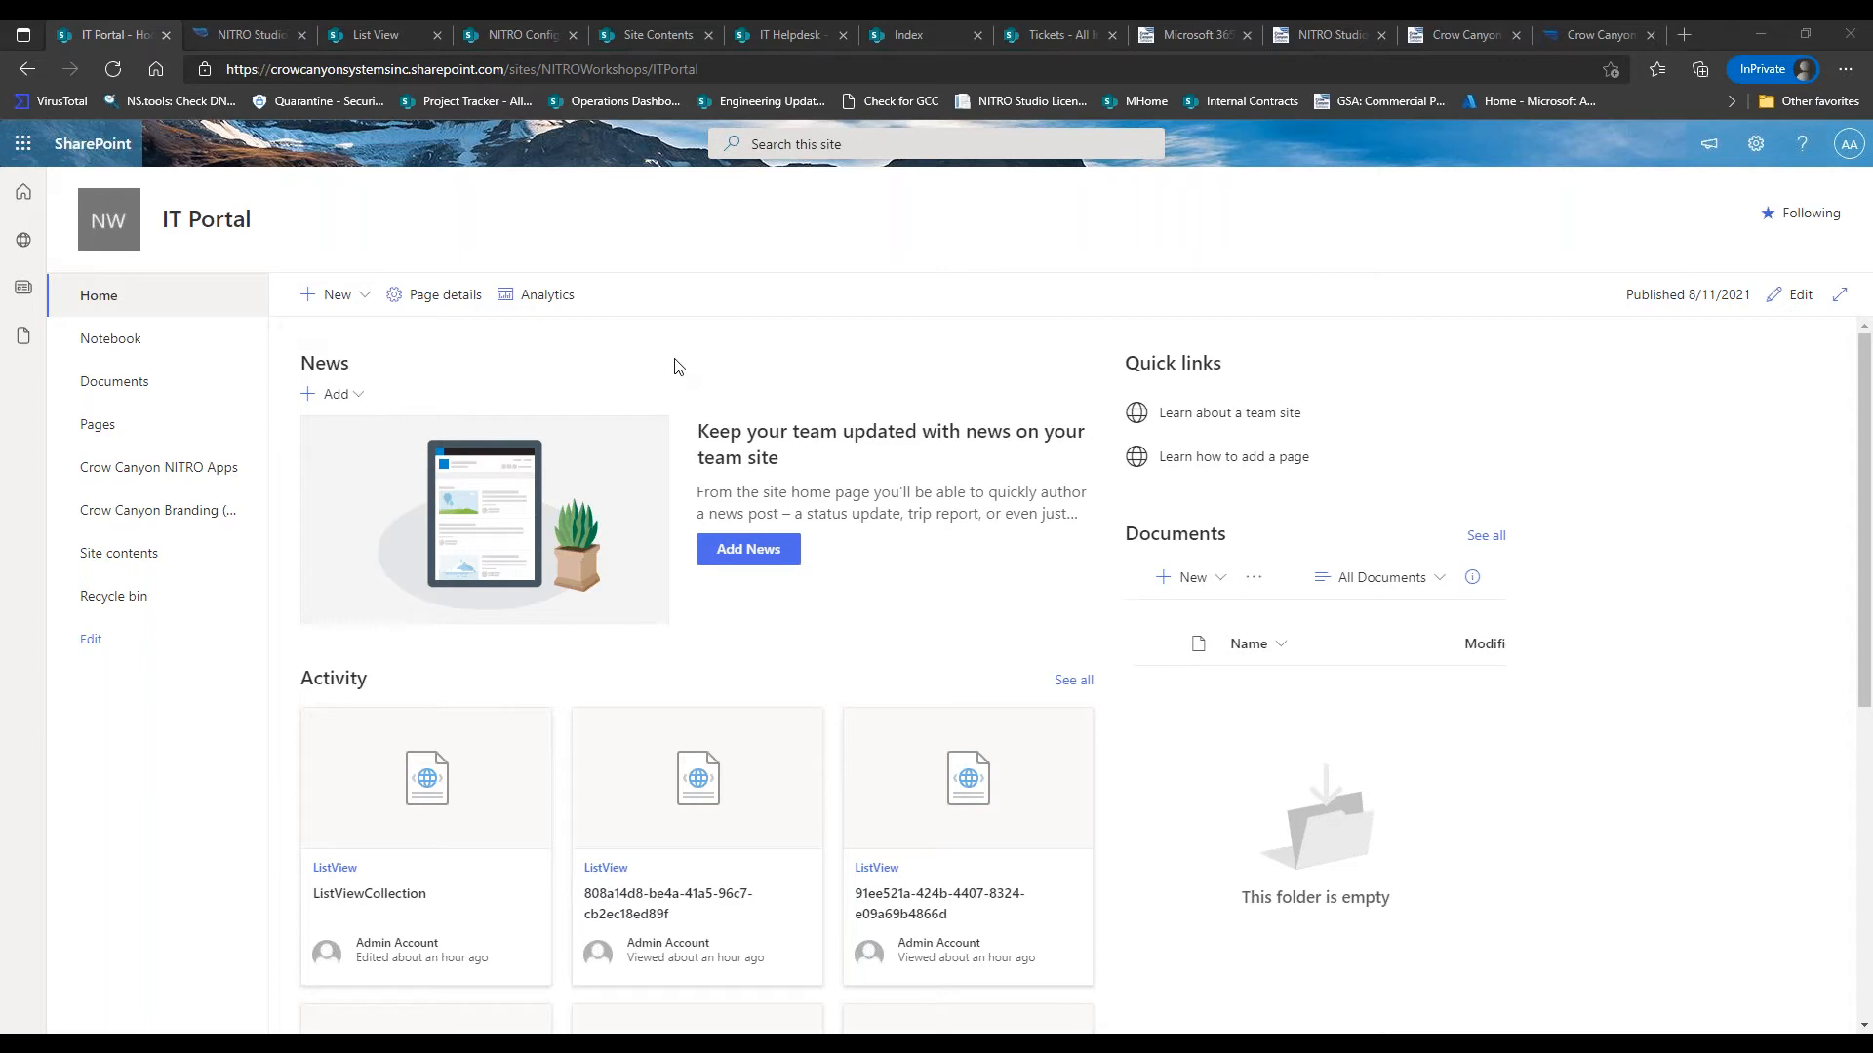
Compare the site addresses of the IT Portal, IT Helpdesk tickets and Self-Service Portal pages
left_click(541, 69)
left_click_drag(542, 69, 647, 55)
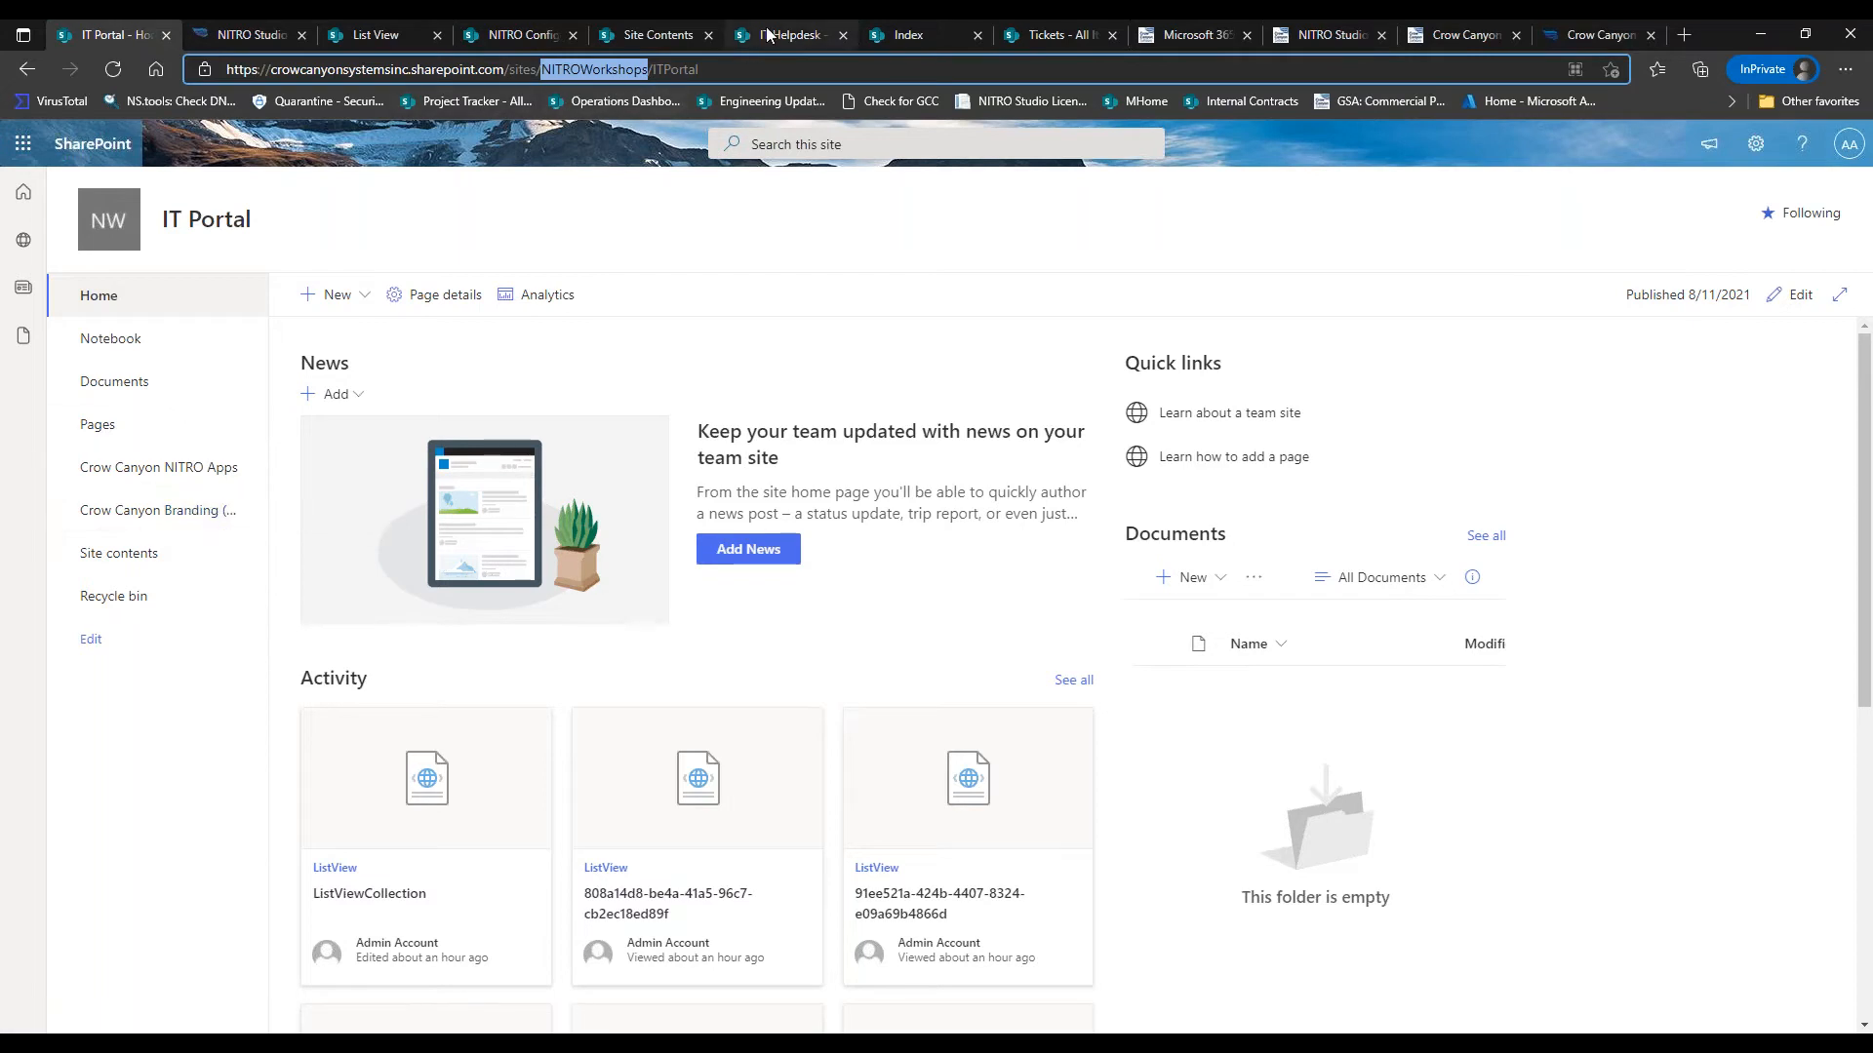
left_click(792, 35)
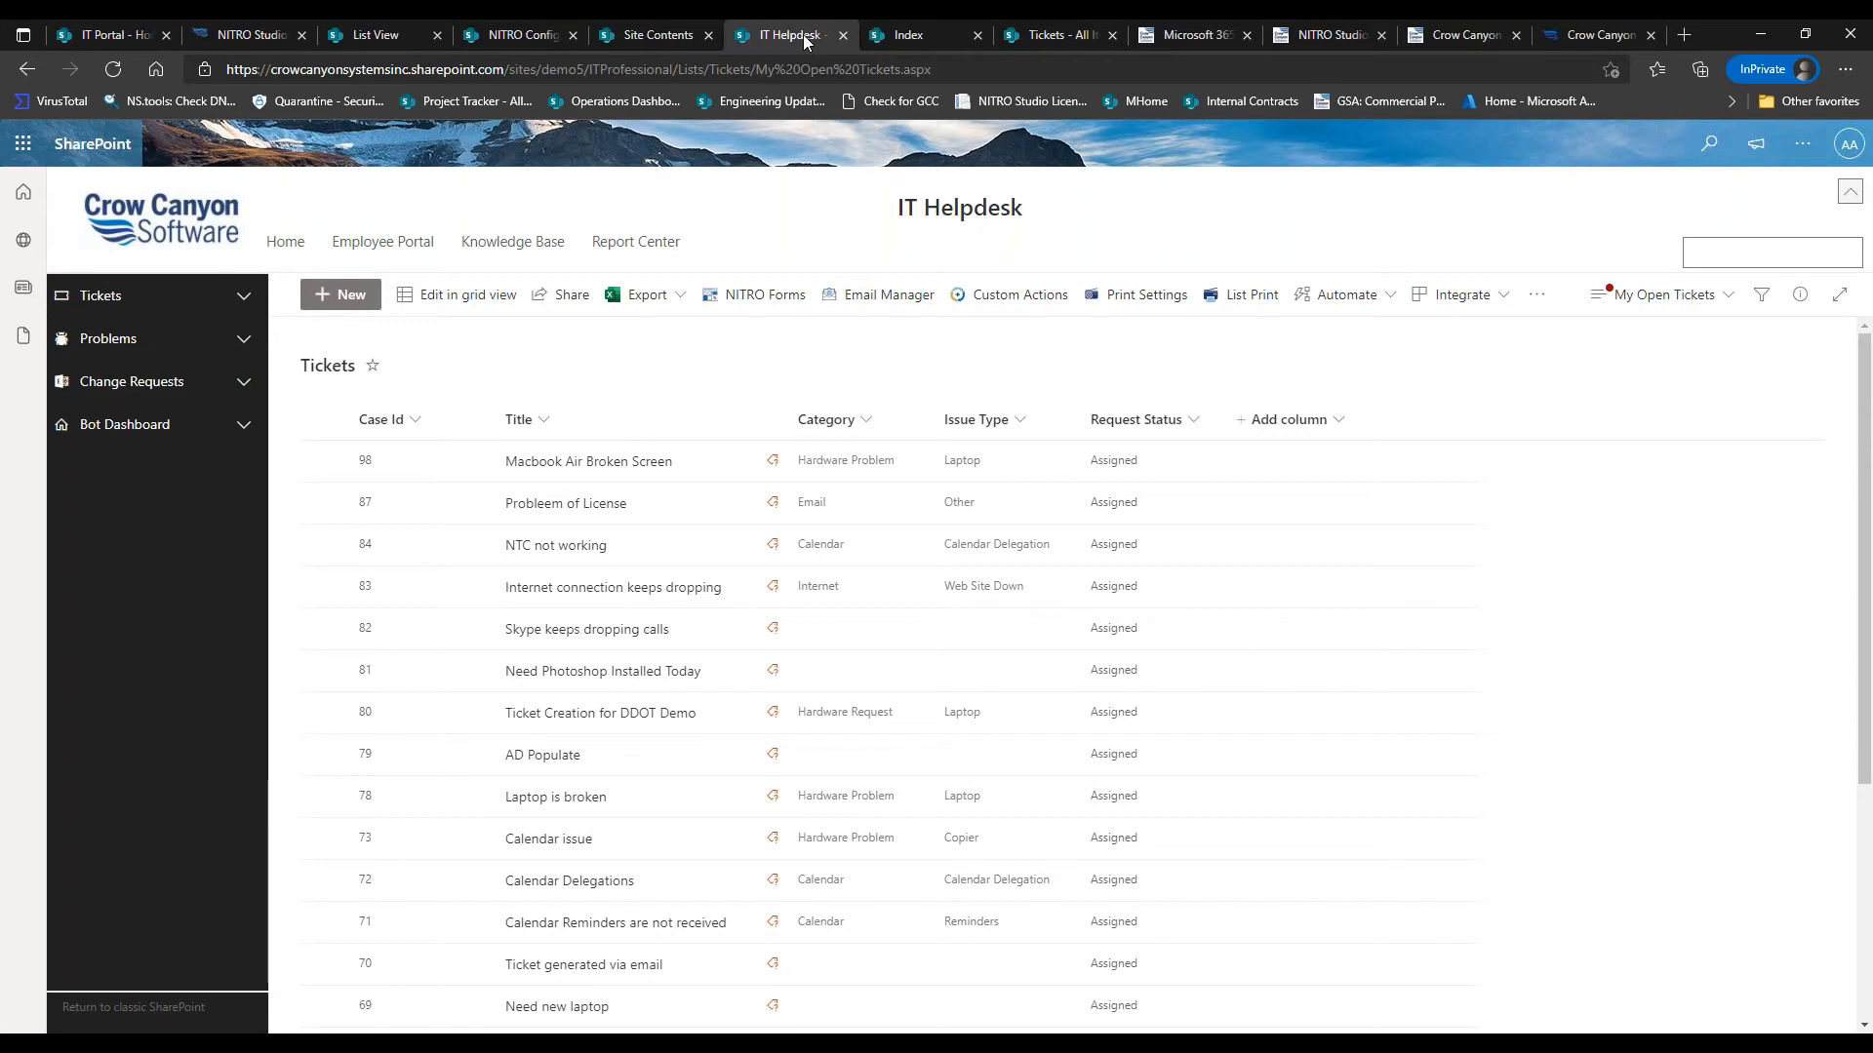
left_click(896, 37)
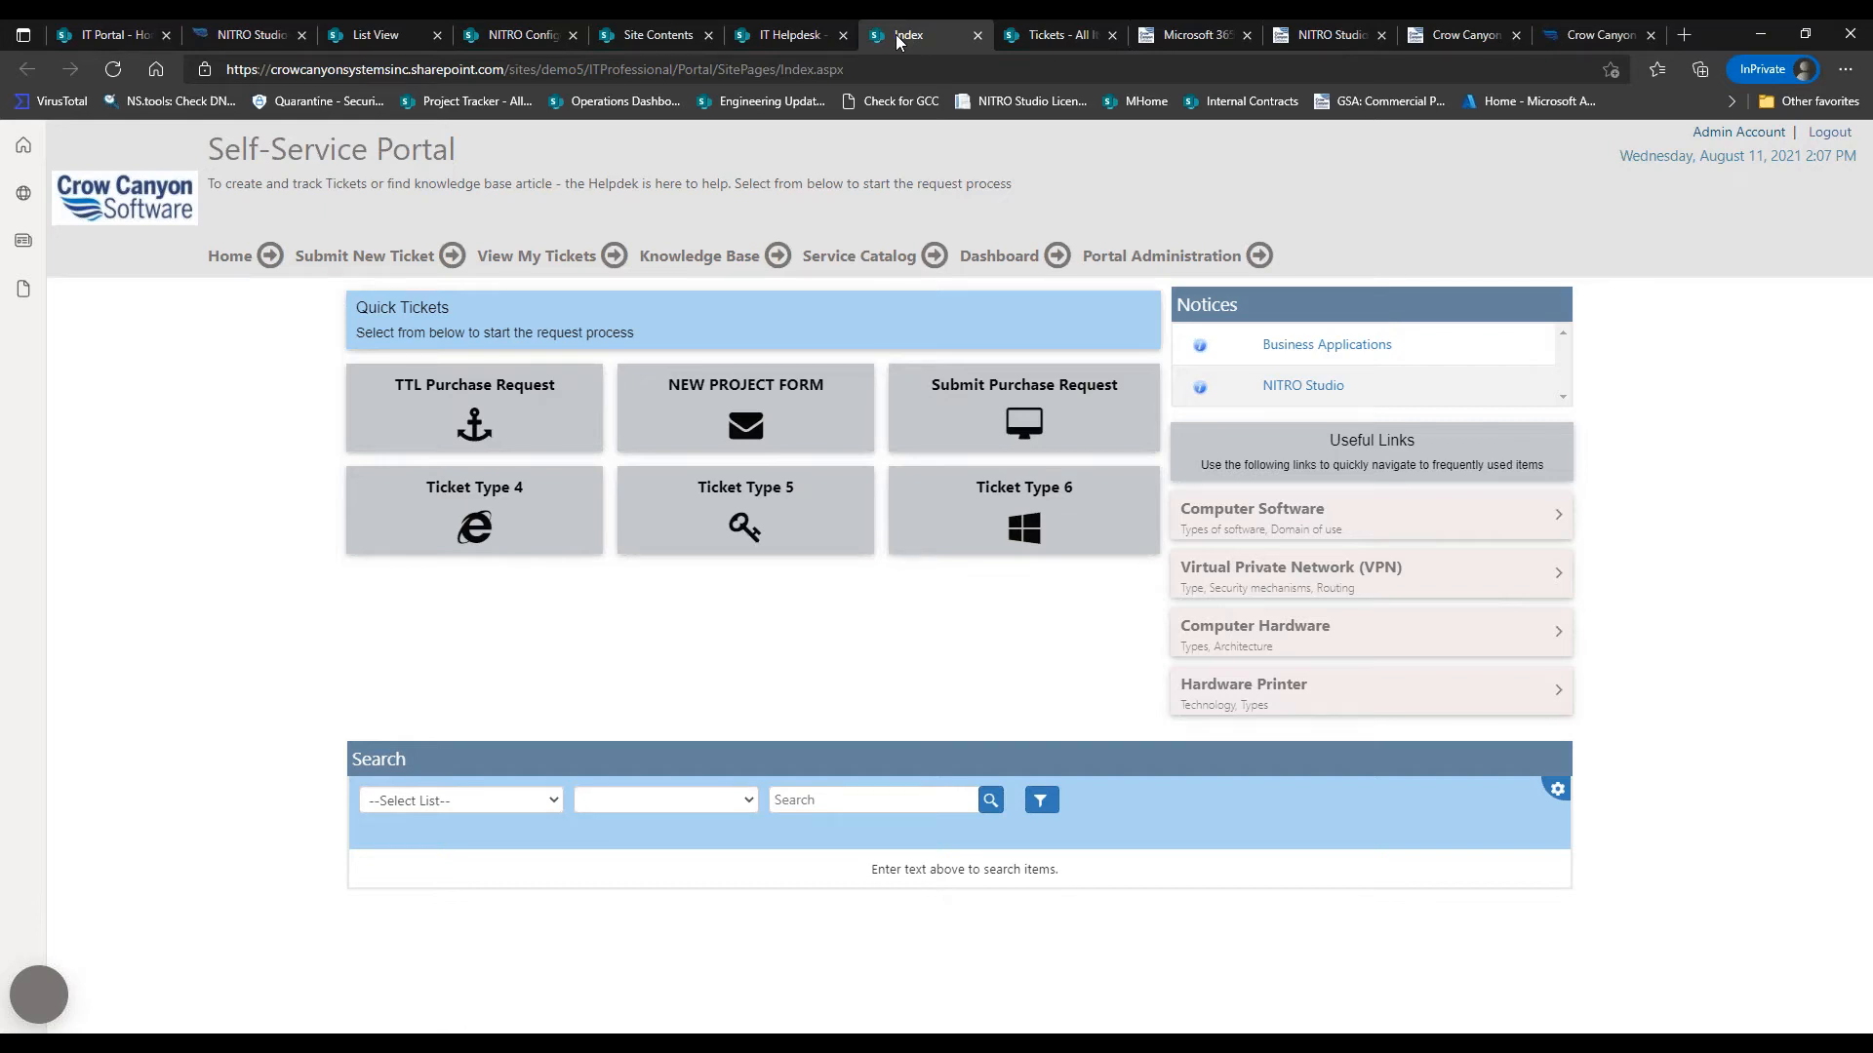
left_click_drag(578, 69, 673, 69)
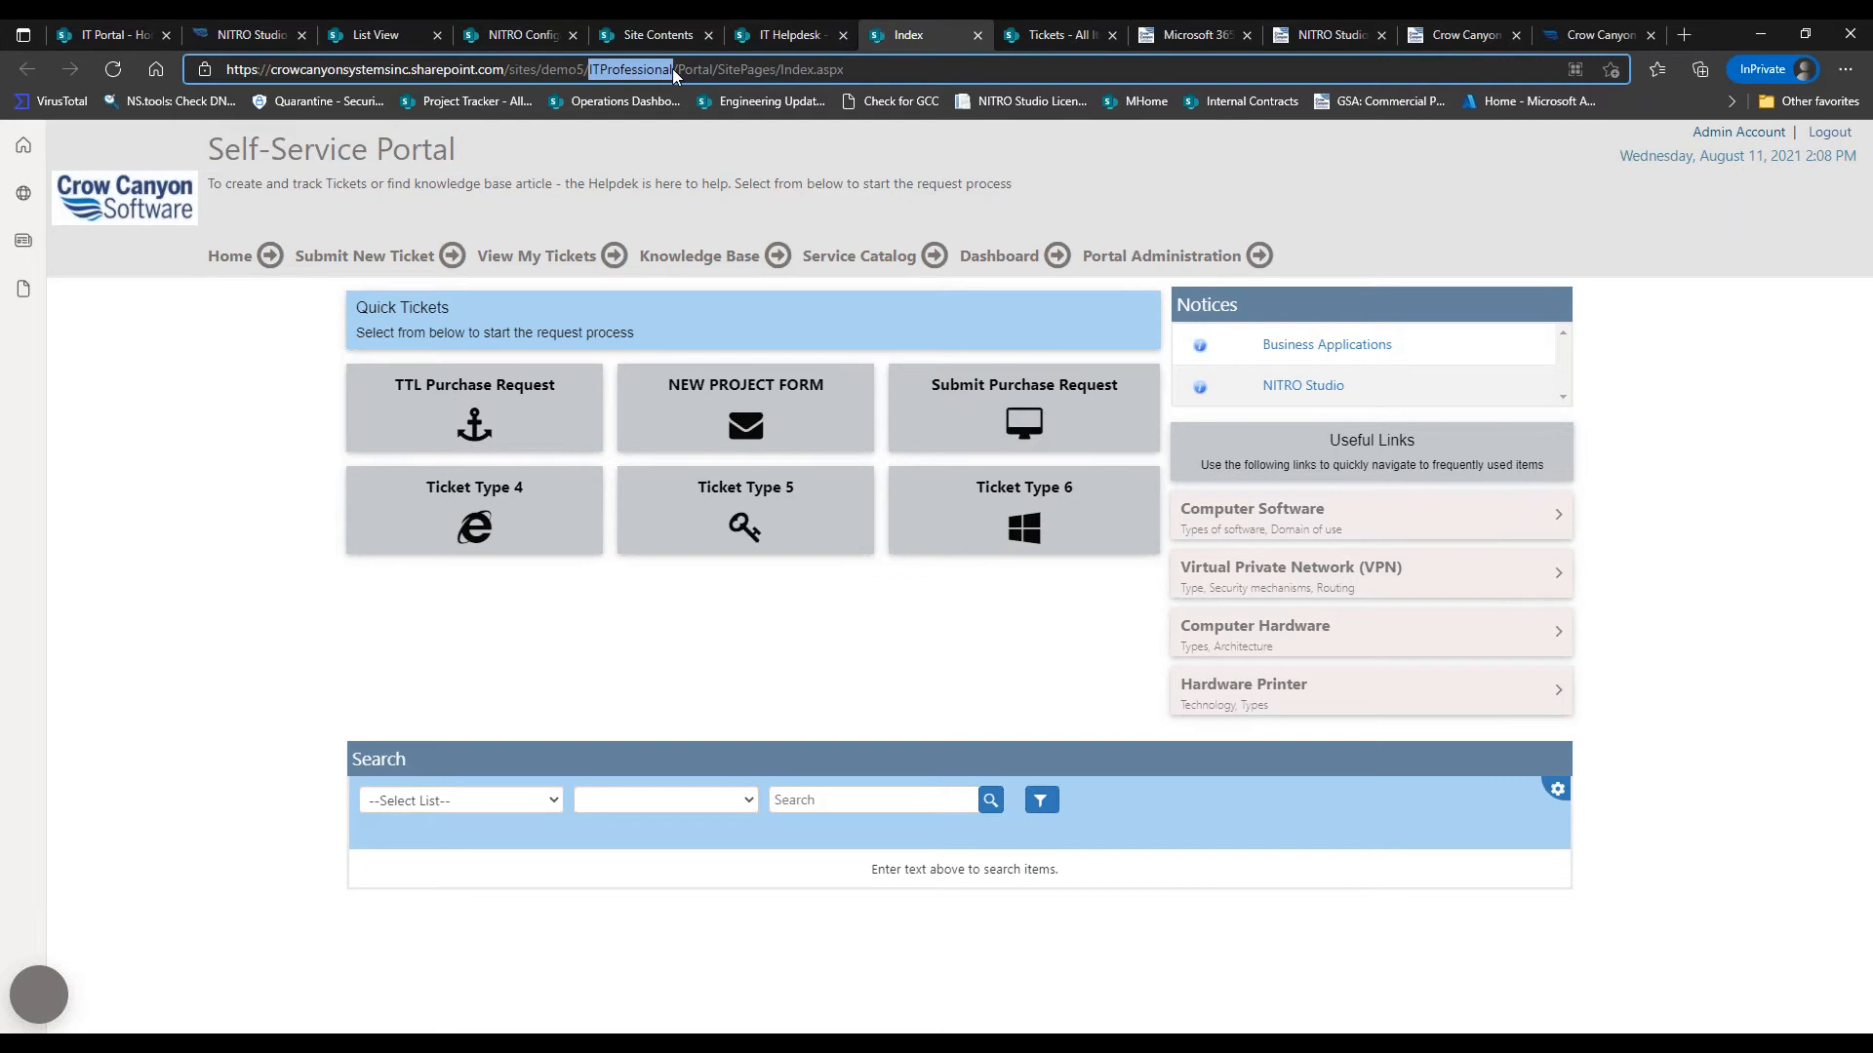
left_click(117, 34)
left_click_drag(542, 70, 701, 69)
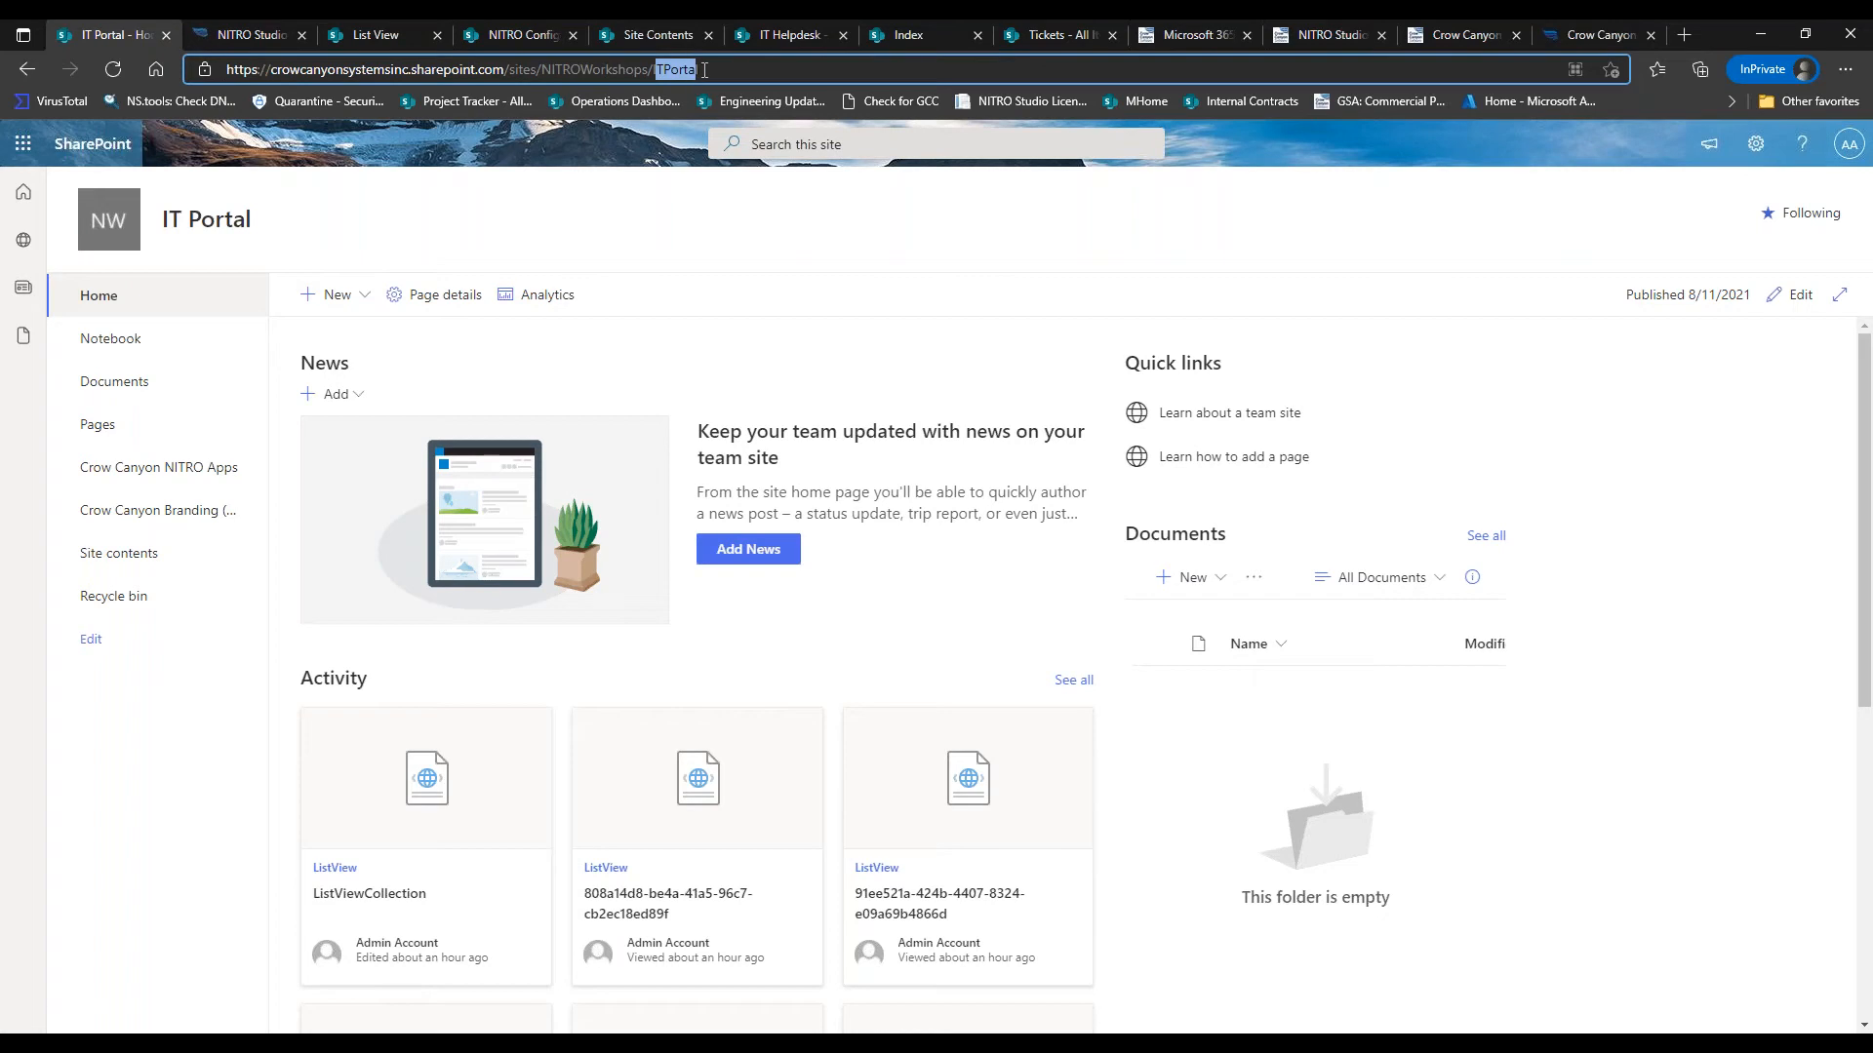
left_click(674, 223)
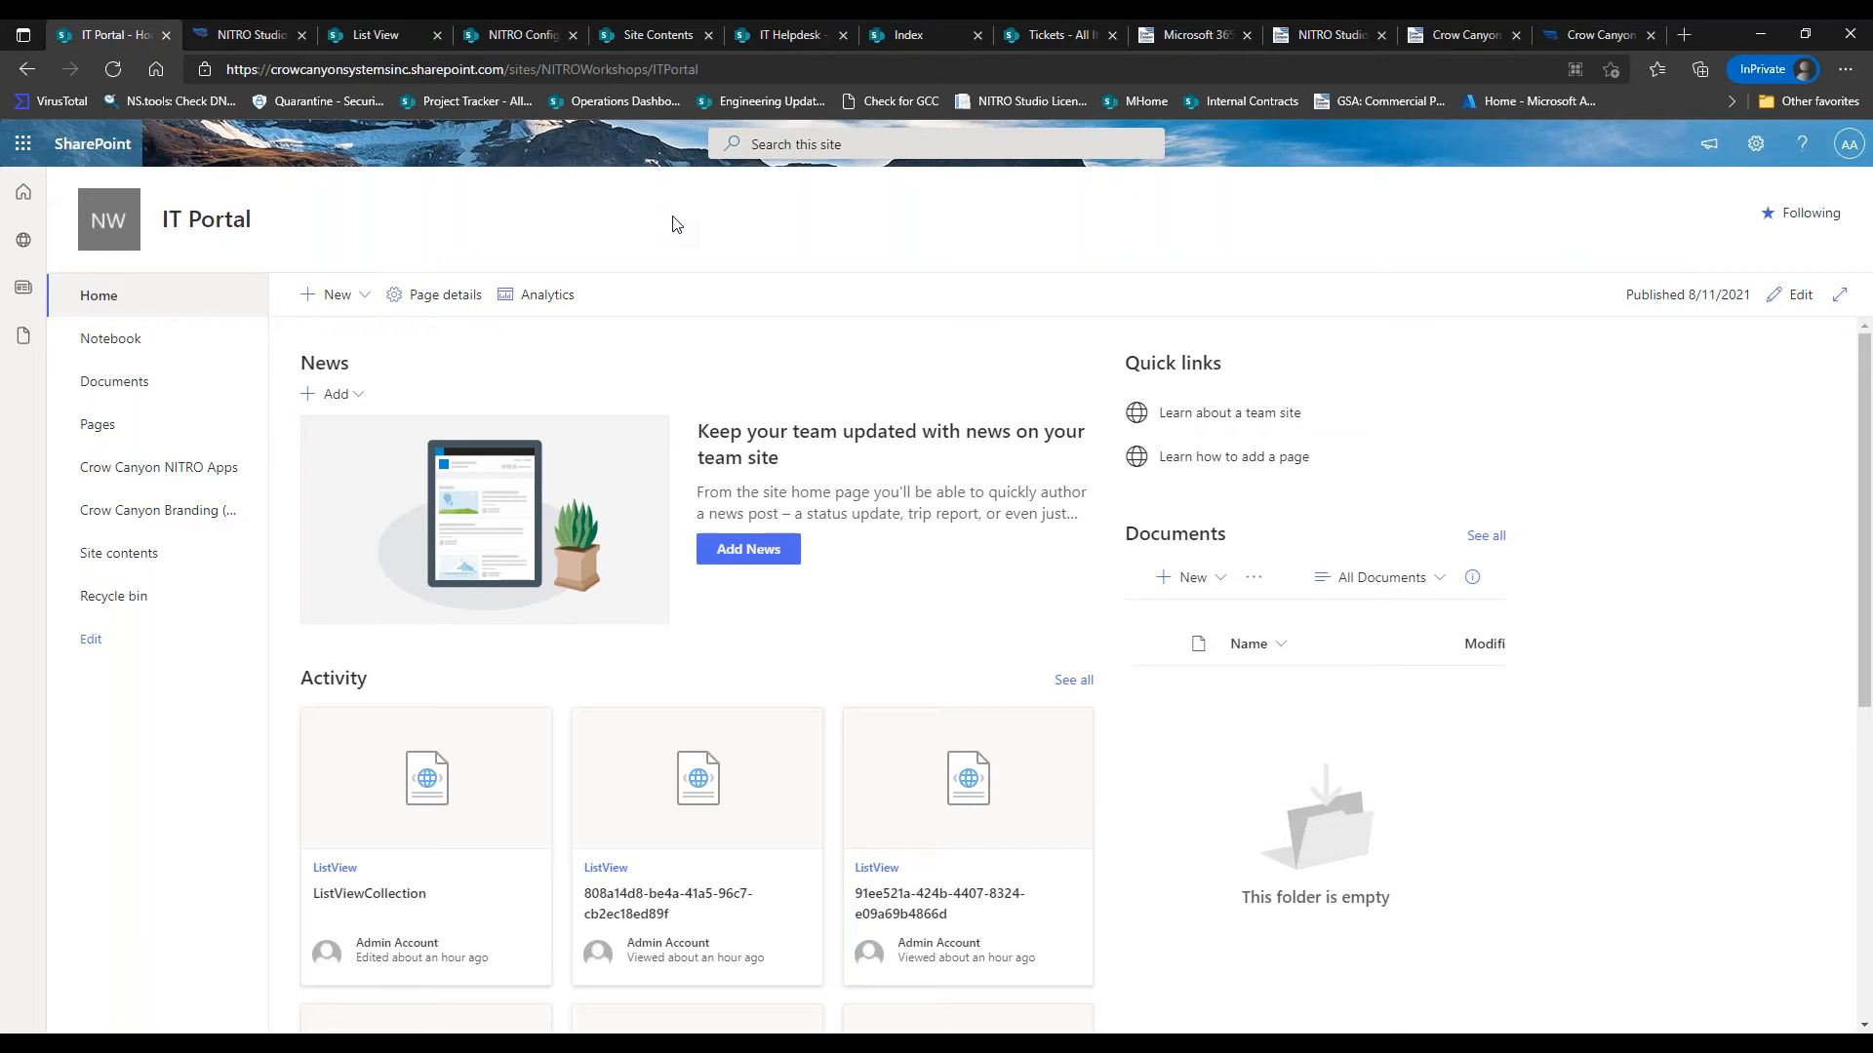
Open the IT Portal's Tiles & Dials settings from NITRO Studio and start a new link tiles group
left_click(256, 35)
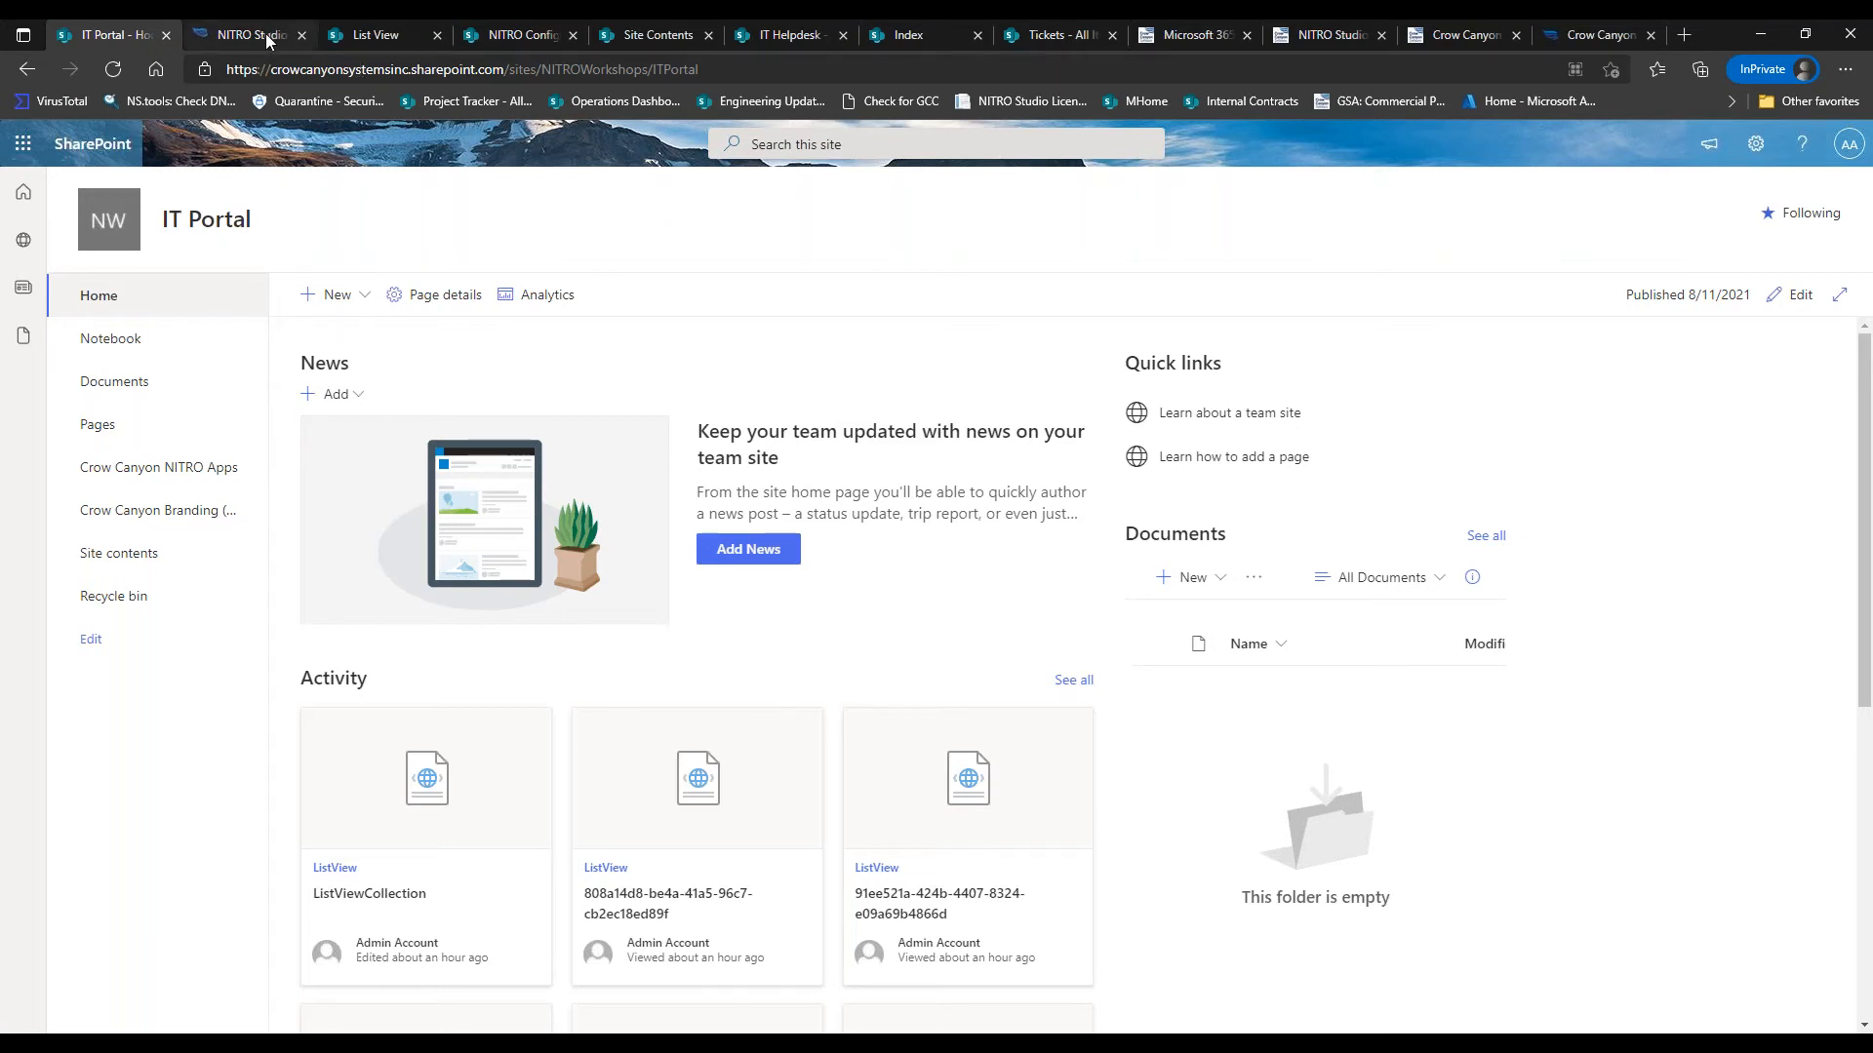
left_click(643, 899)
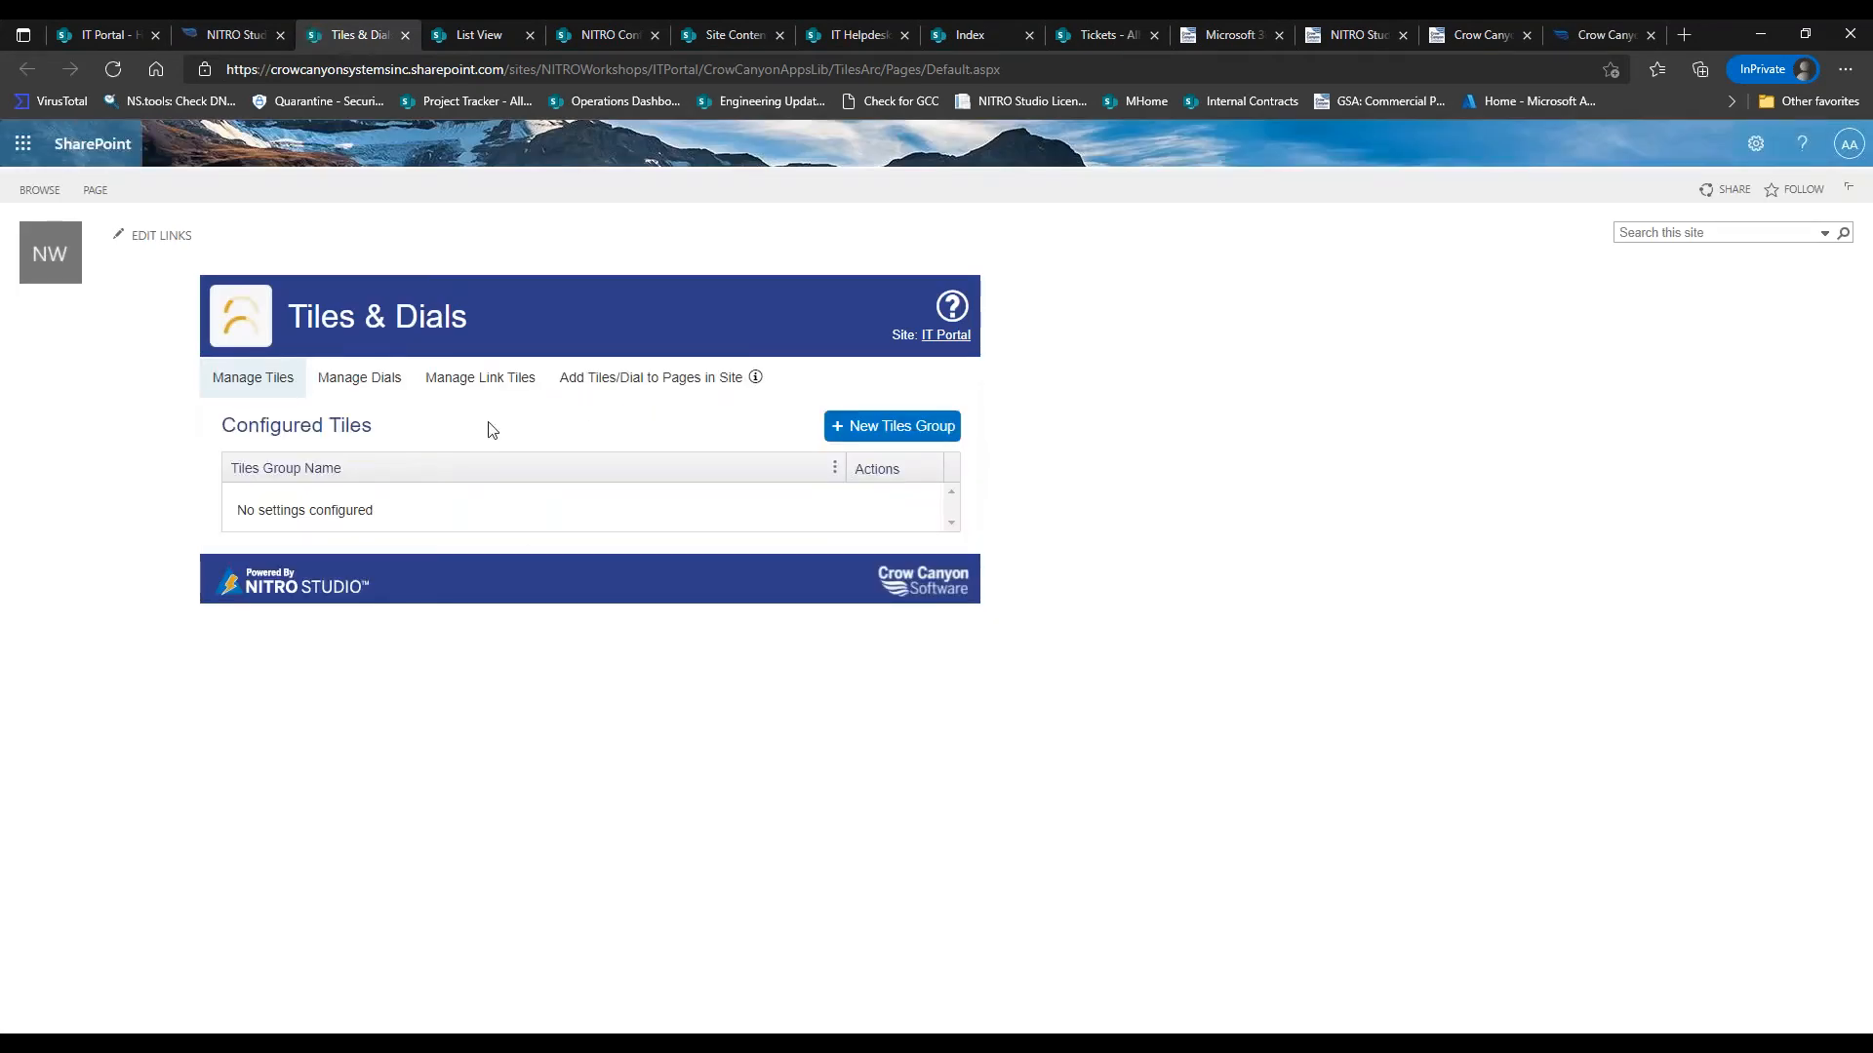
left_click(494, 384)
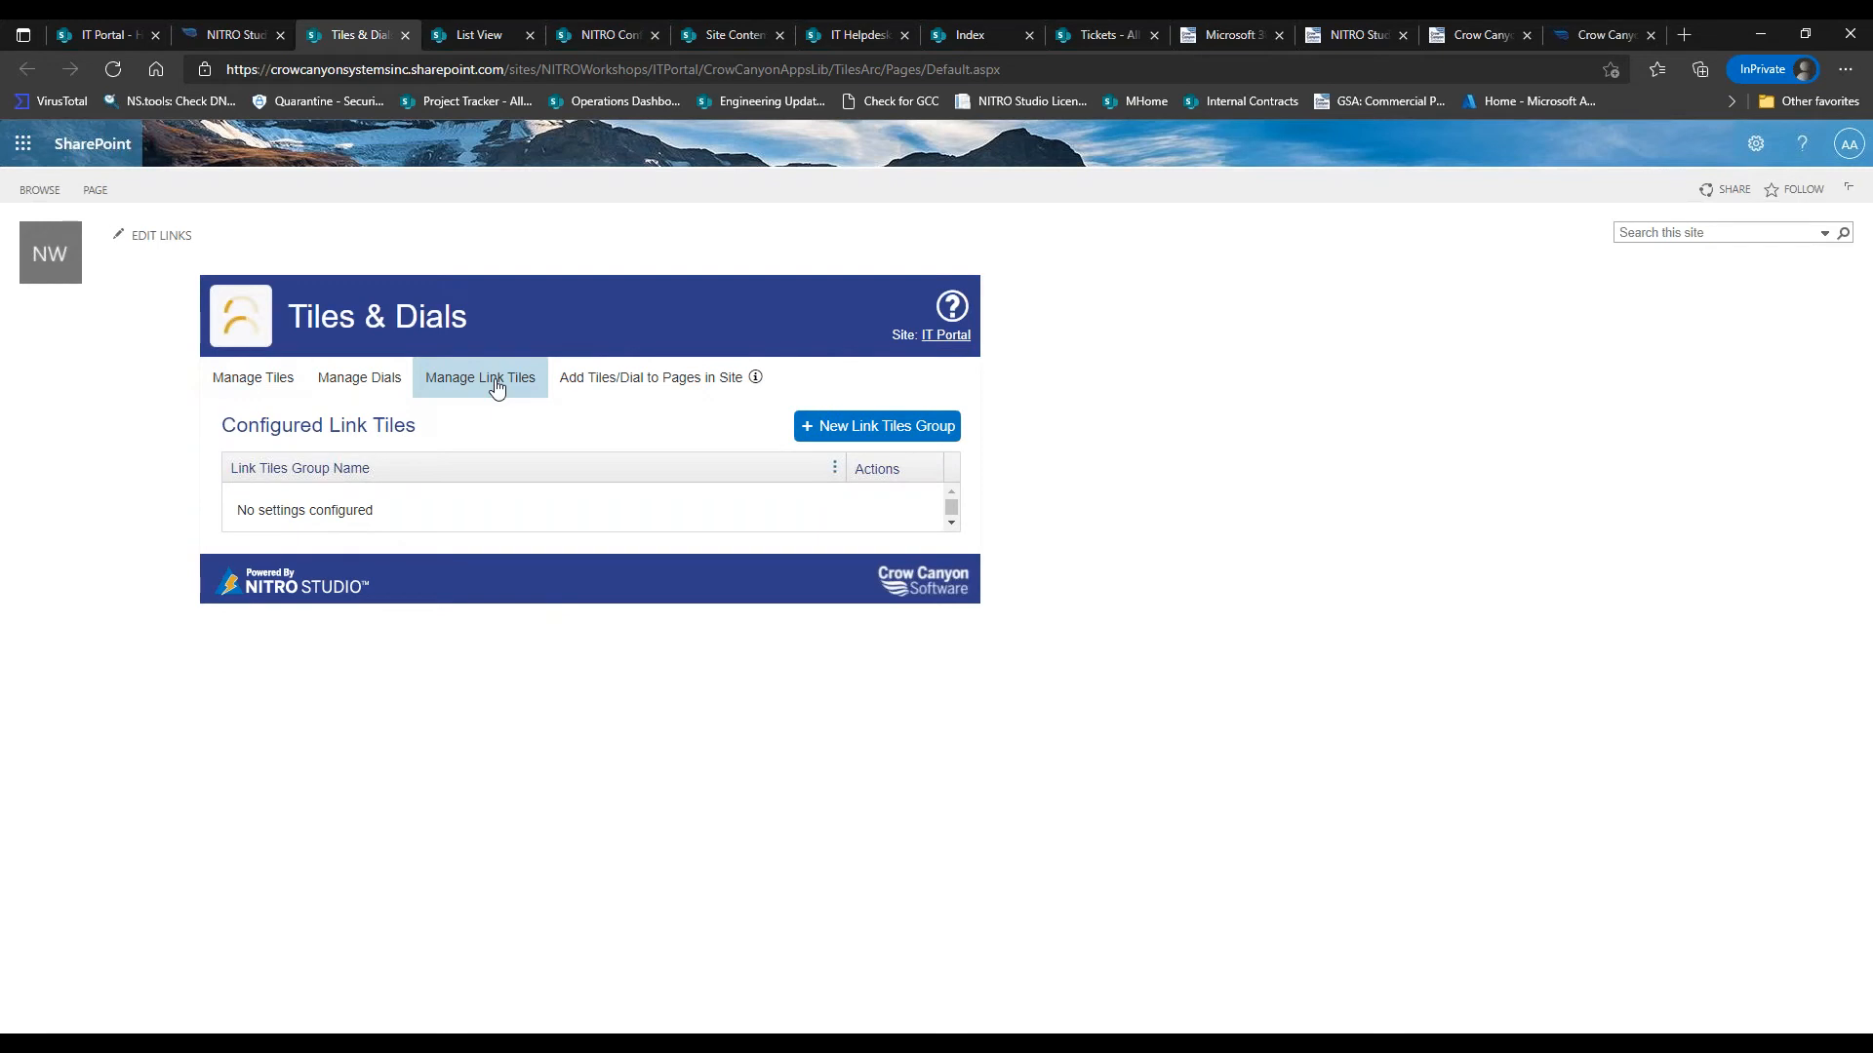
left_click(832, 432)
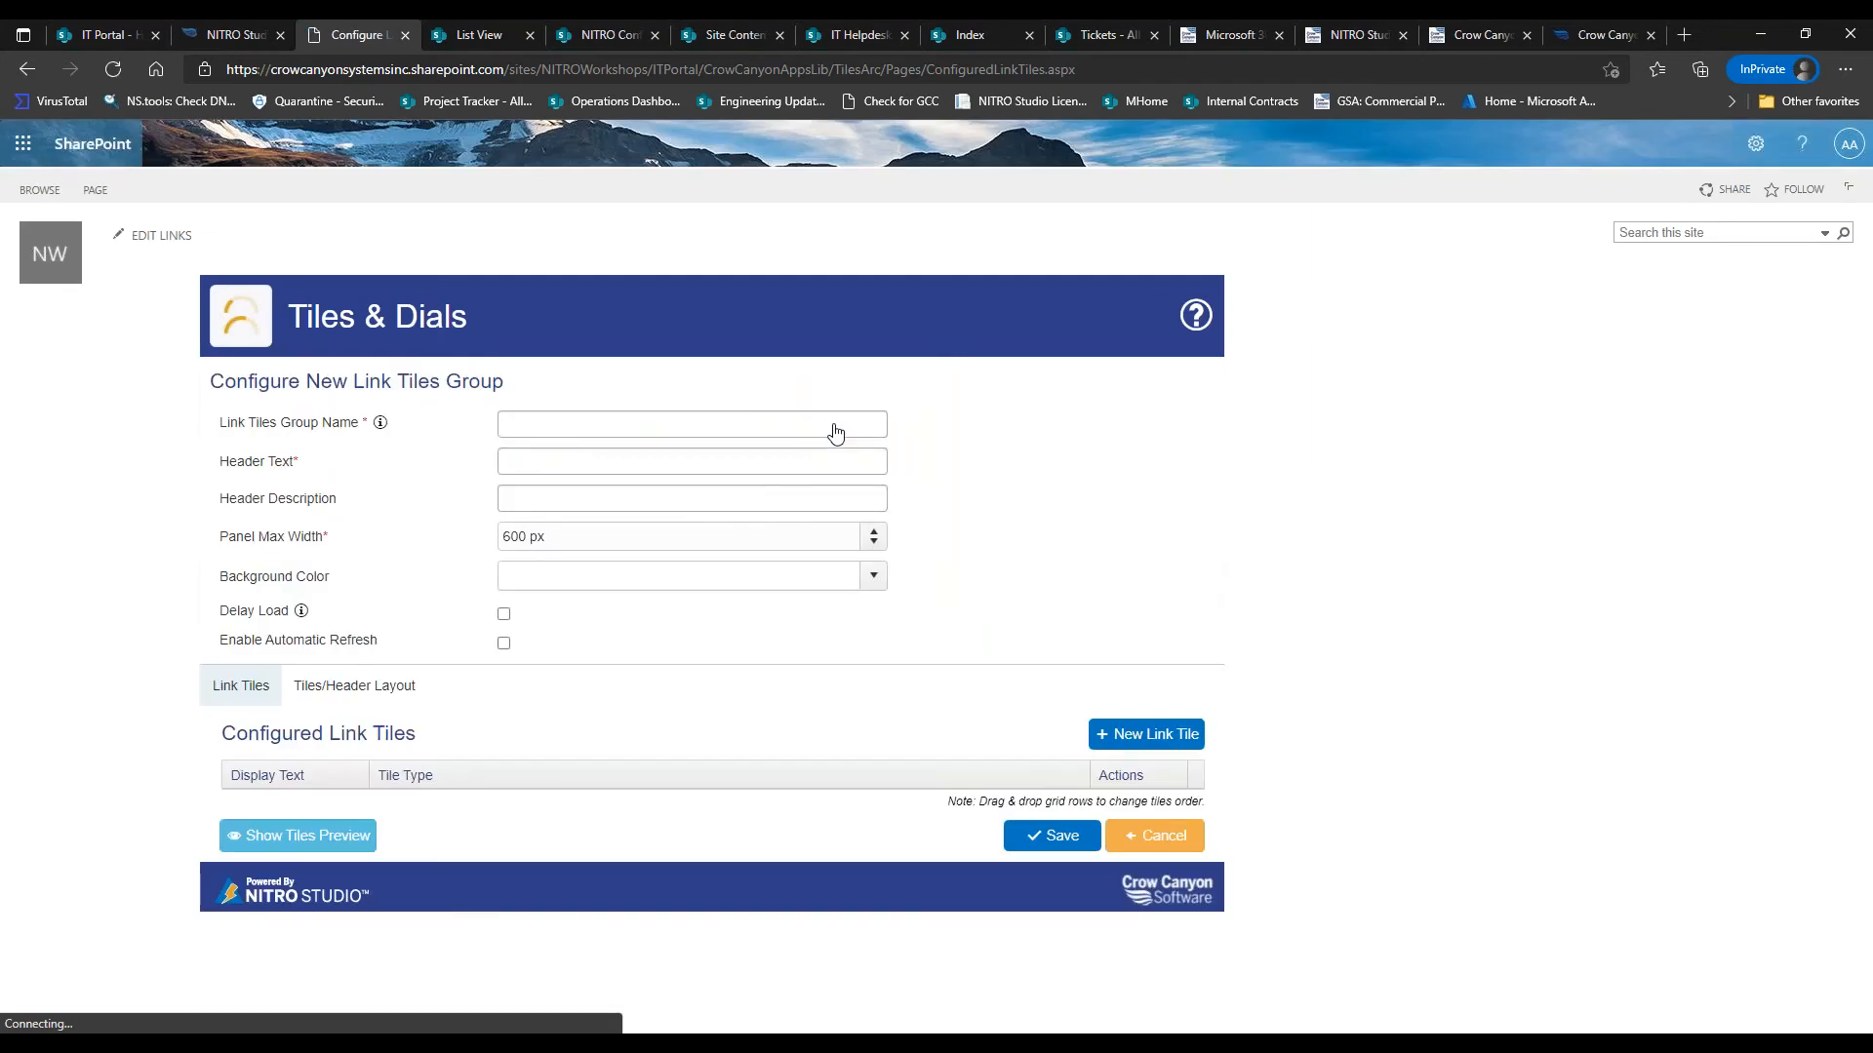
Name the link tiles group Quick Tickets and set its header text to Quick Tickets
left_click(818, 425)
type("Qu")
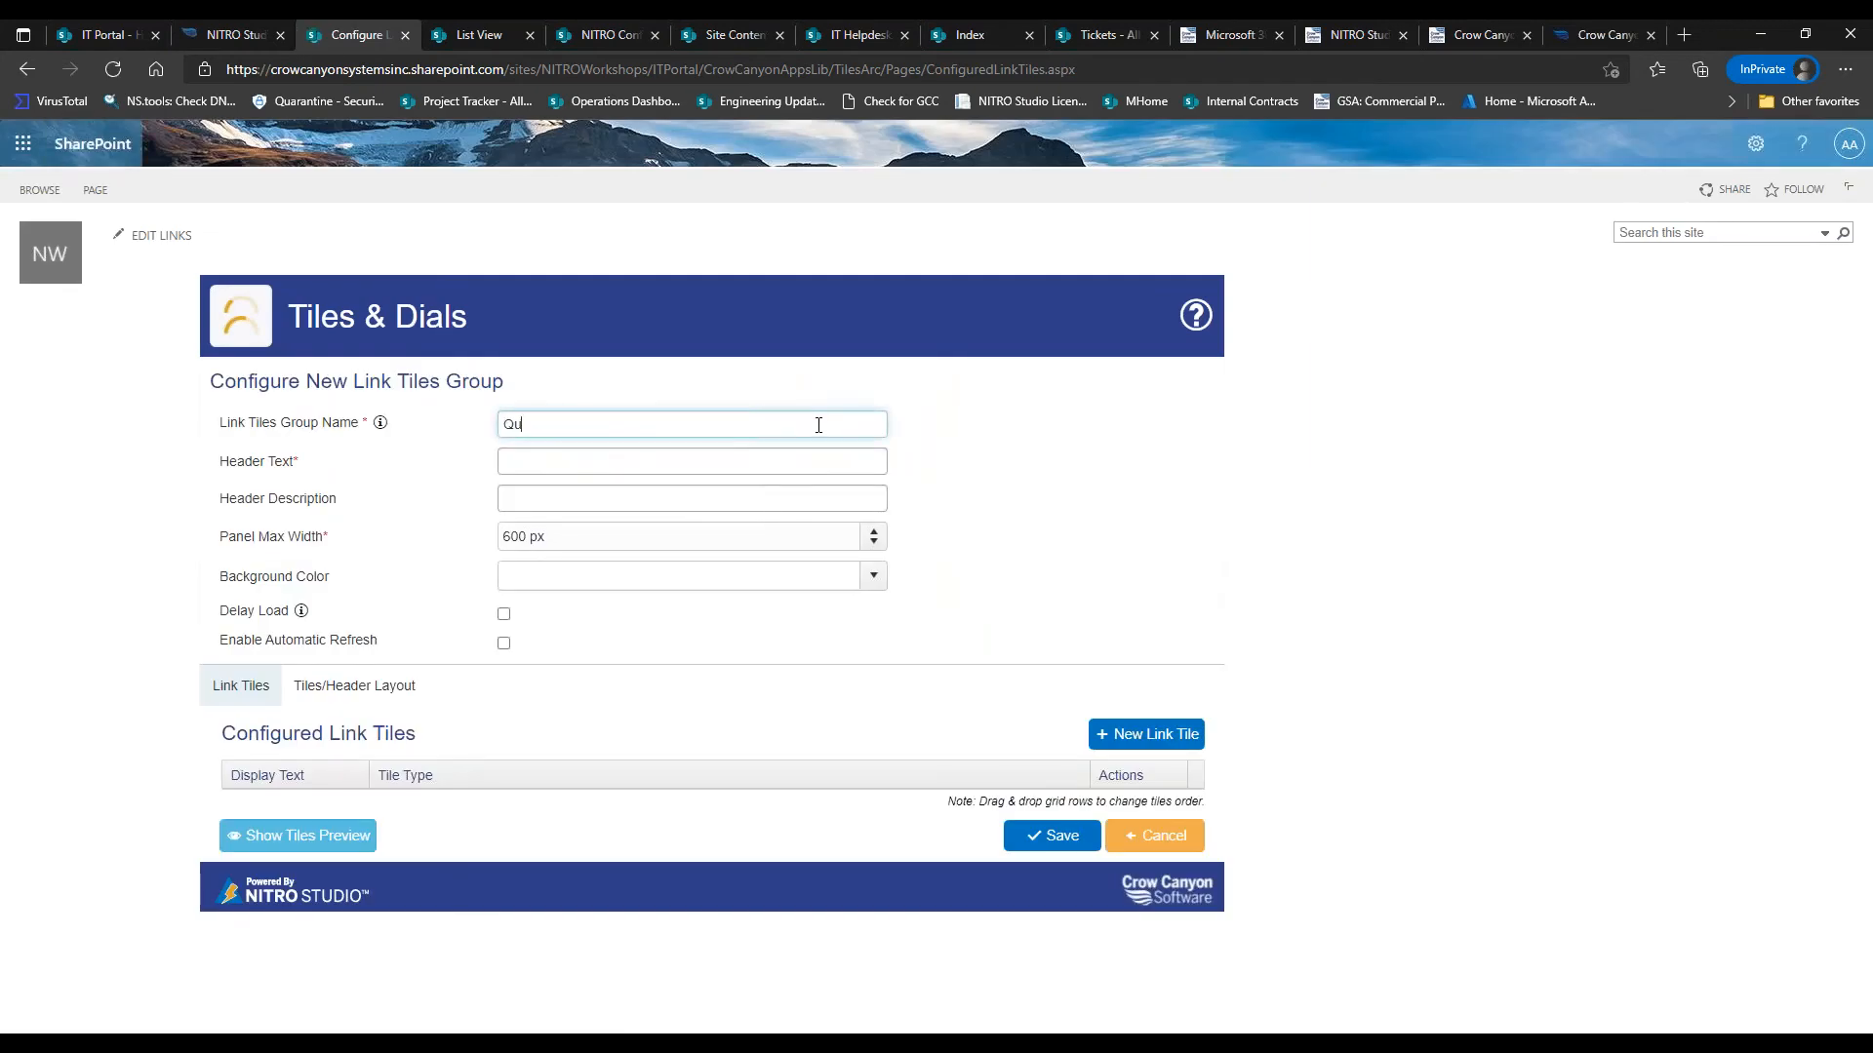
type("ick Tockets")
key("Tab")
type("Quick Tickets")
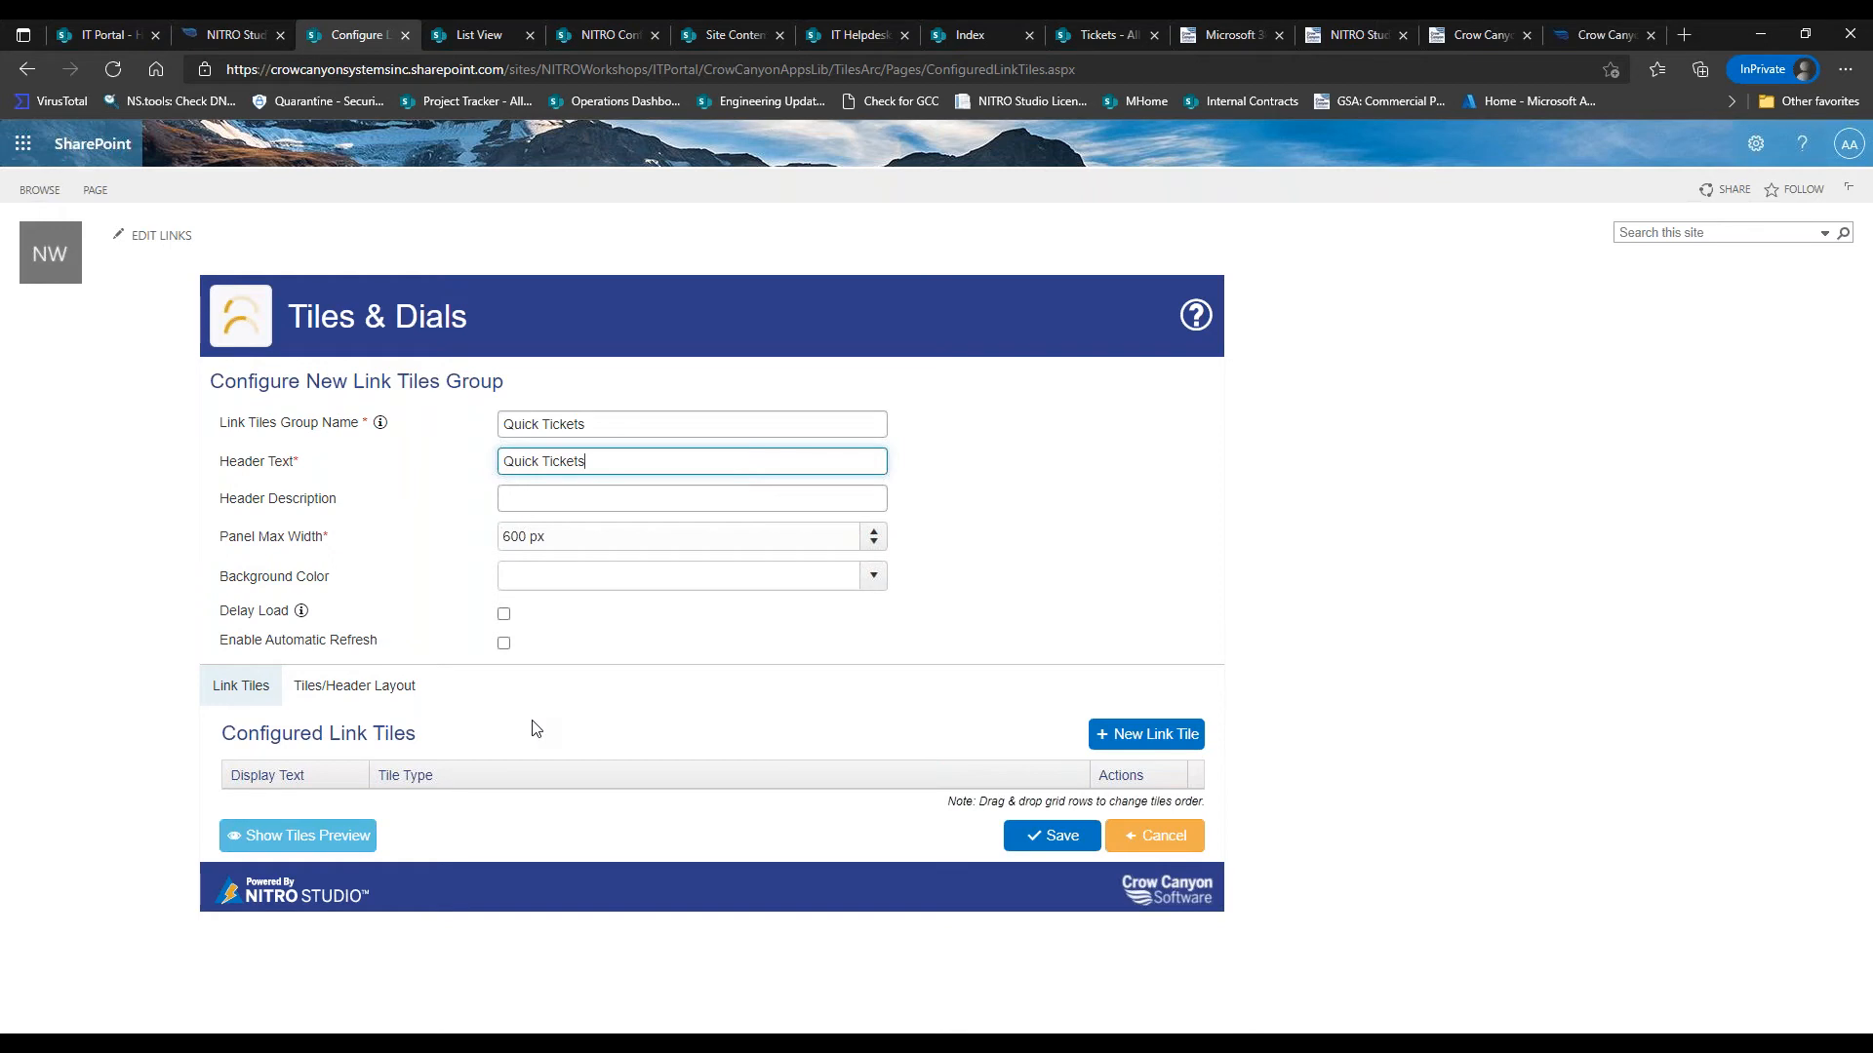
Add a link tile shown to all users with the header text Submit New Ticket and the tile type URL
left_click(1100, 738)
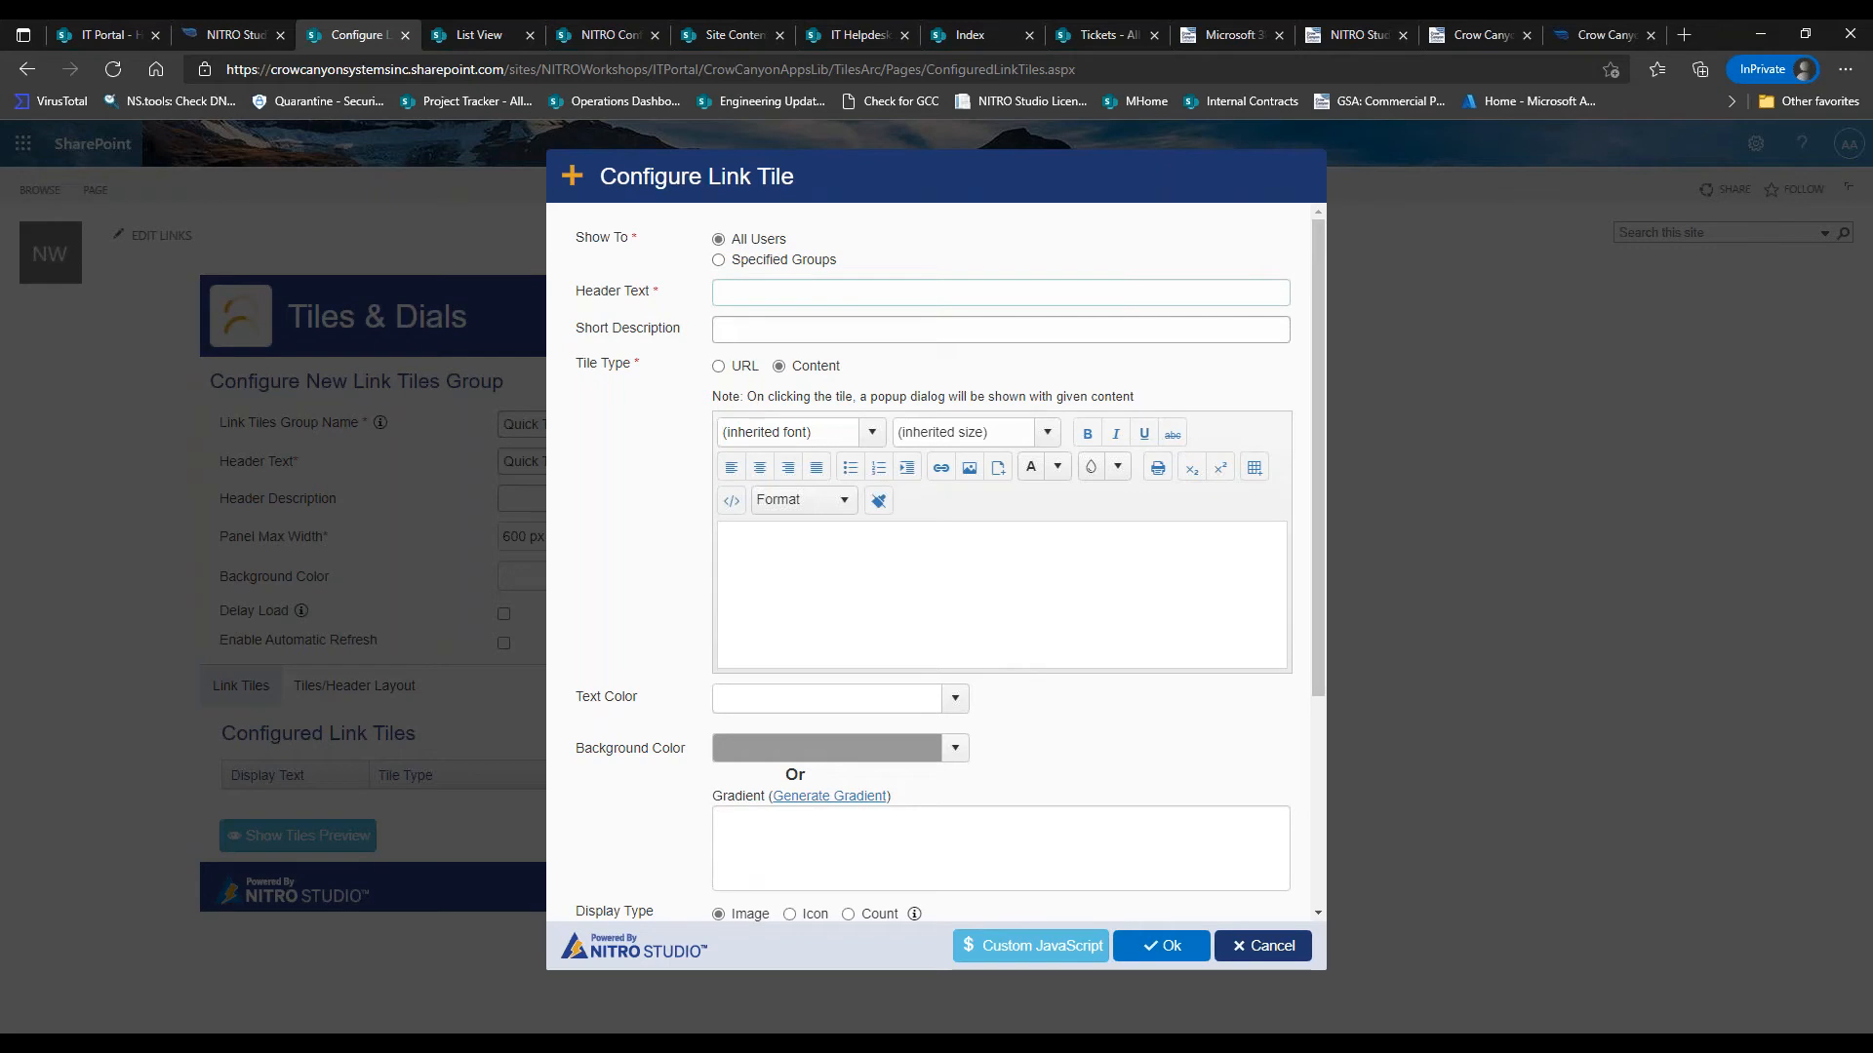
left_click(777, 262)
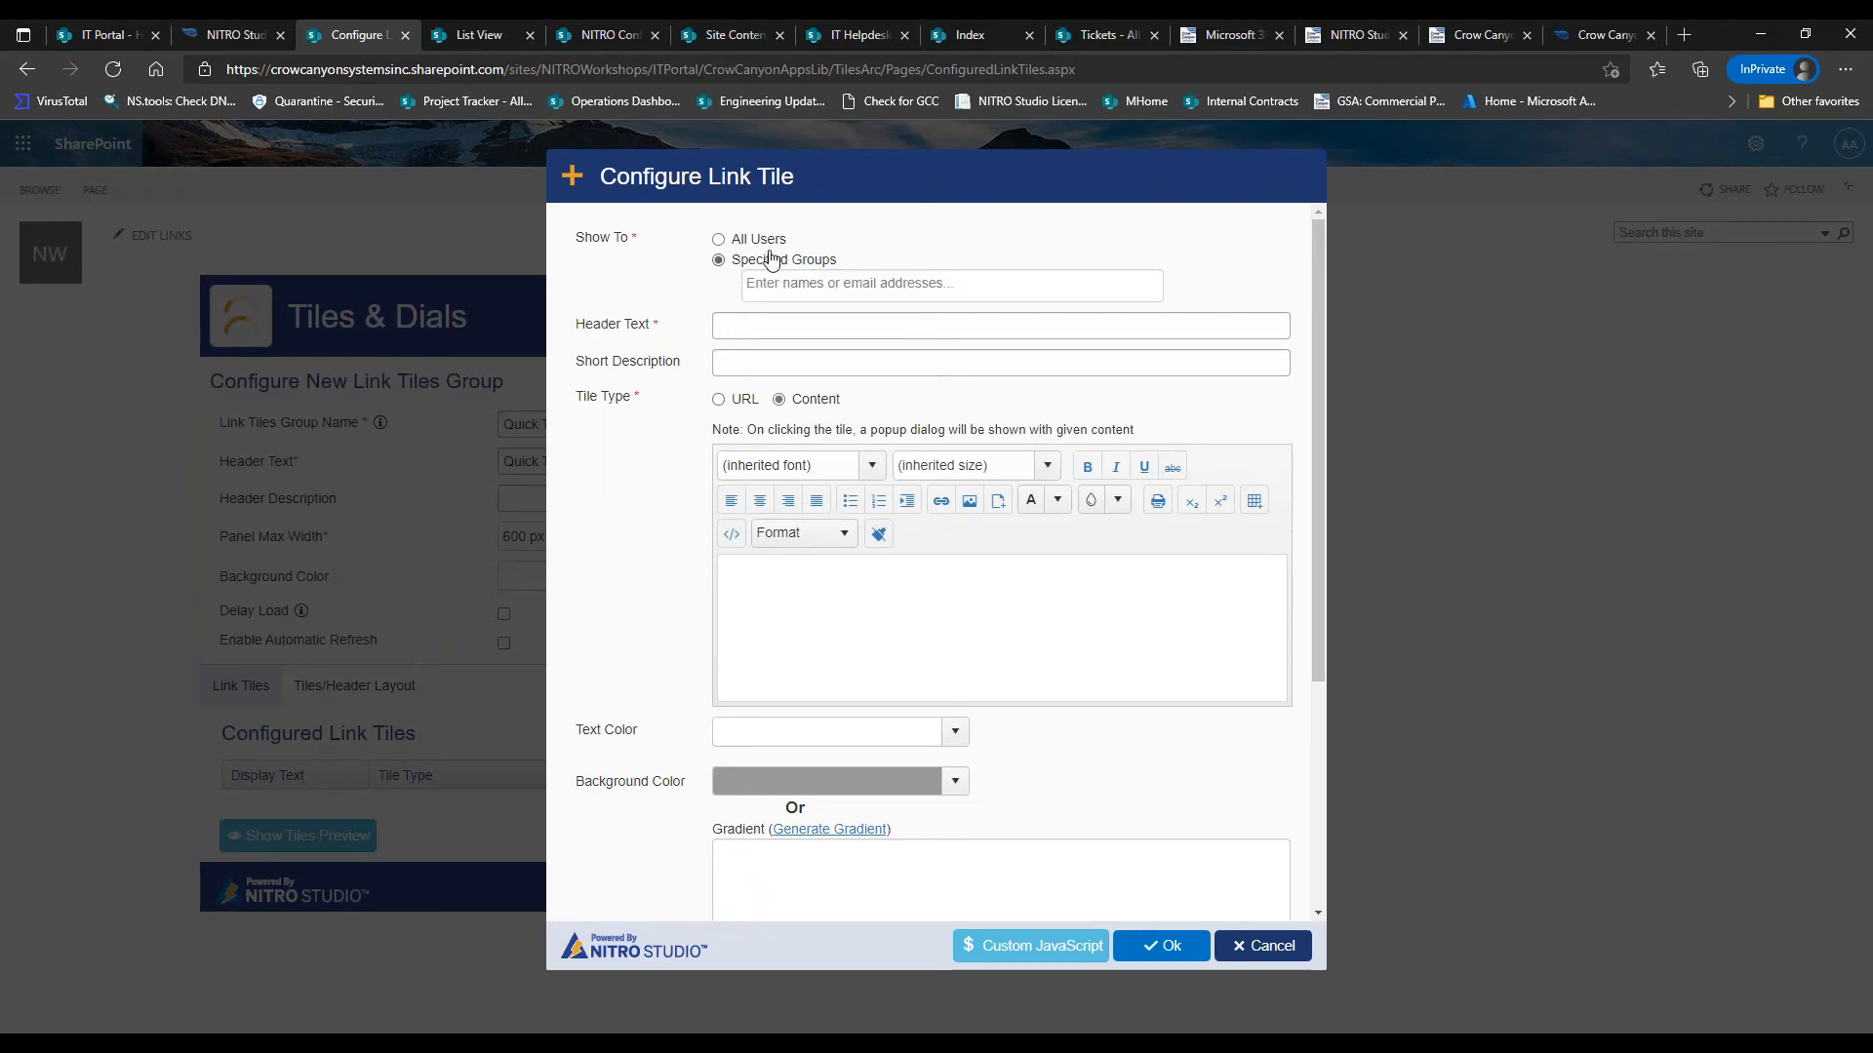
left_click(764, 240)
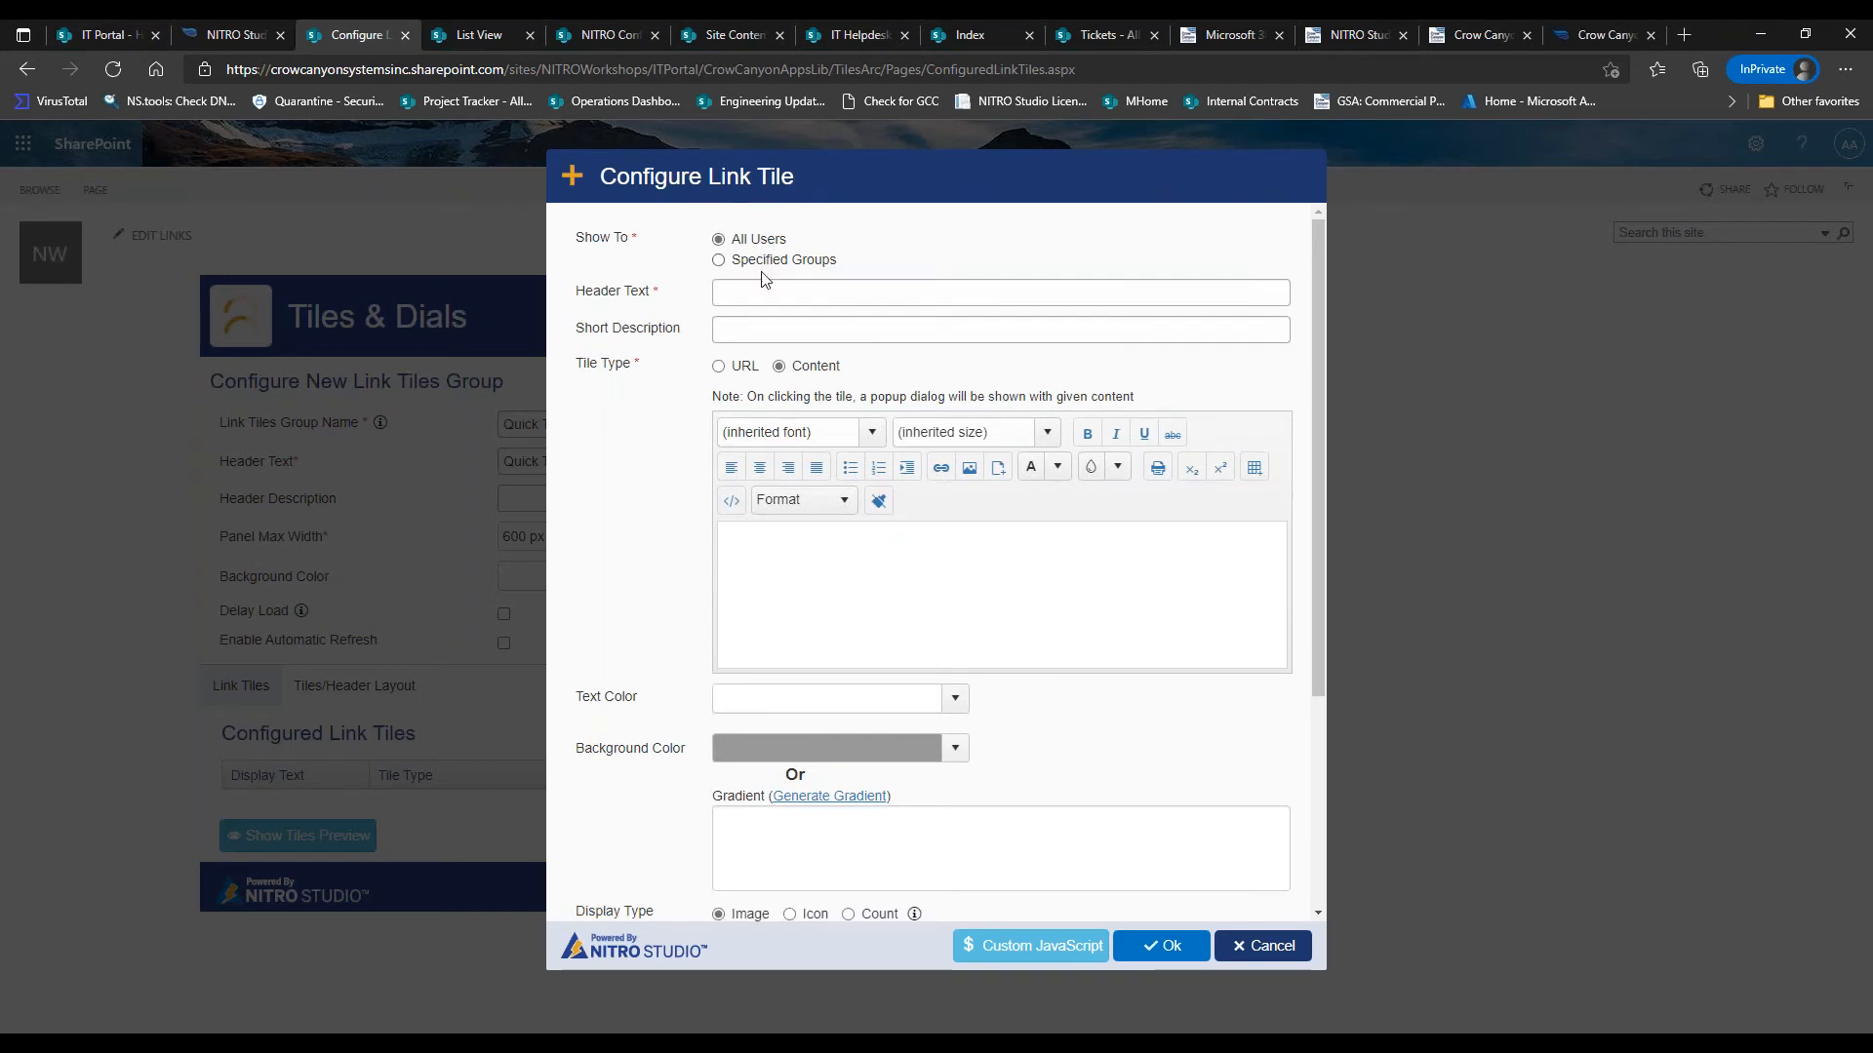
left_click(760, 283)
type("New Ticket form")
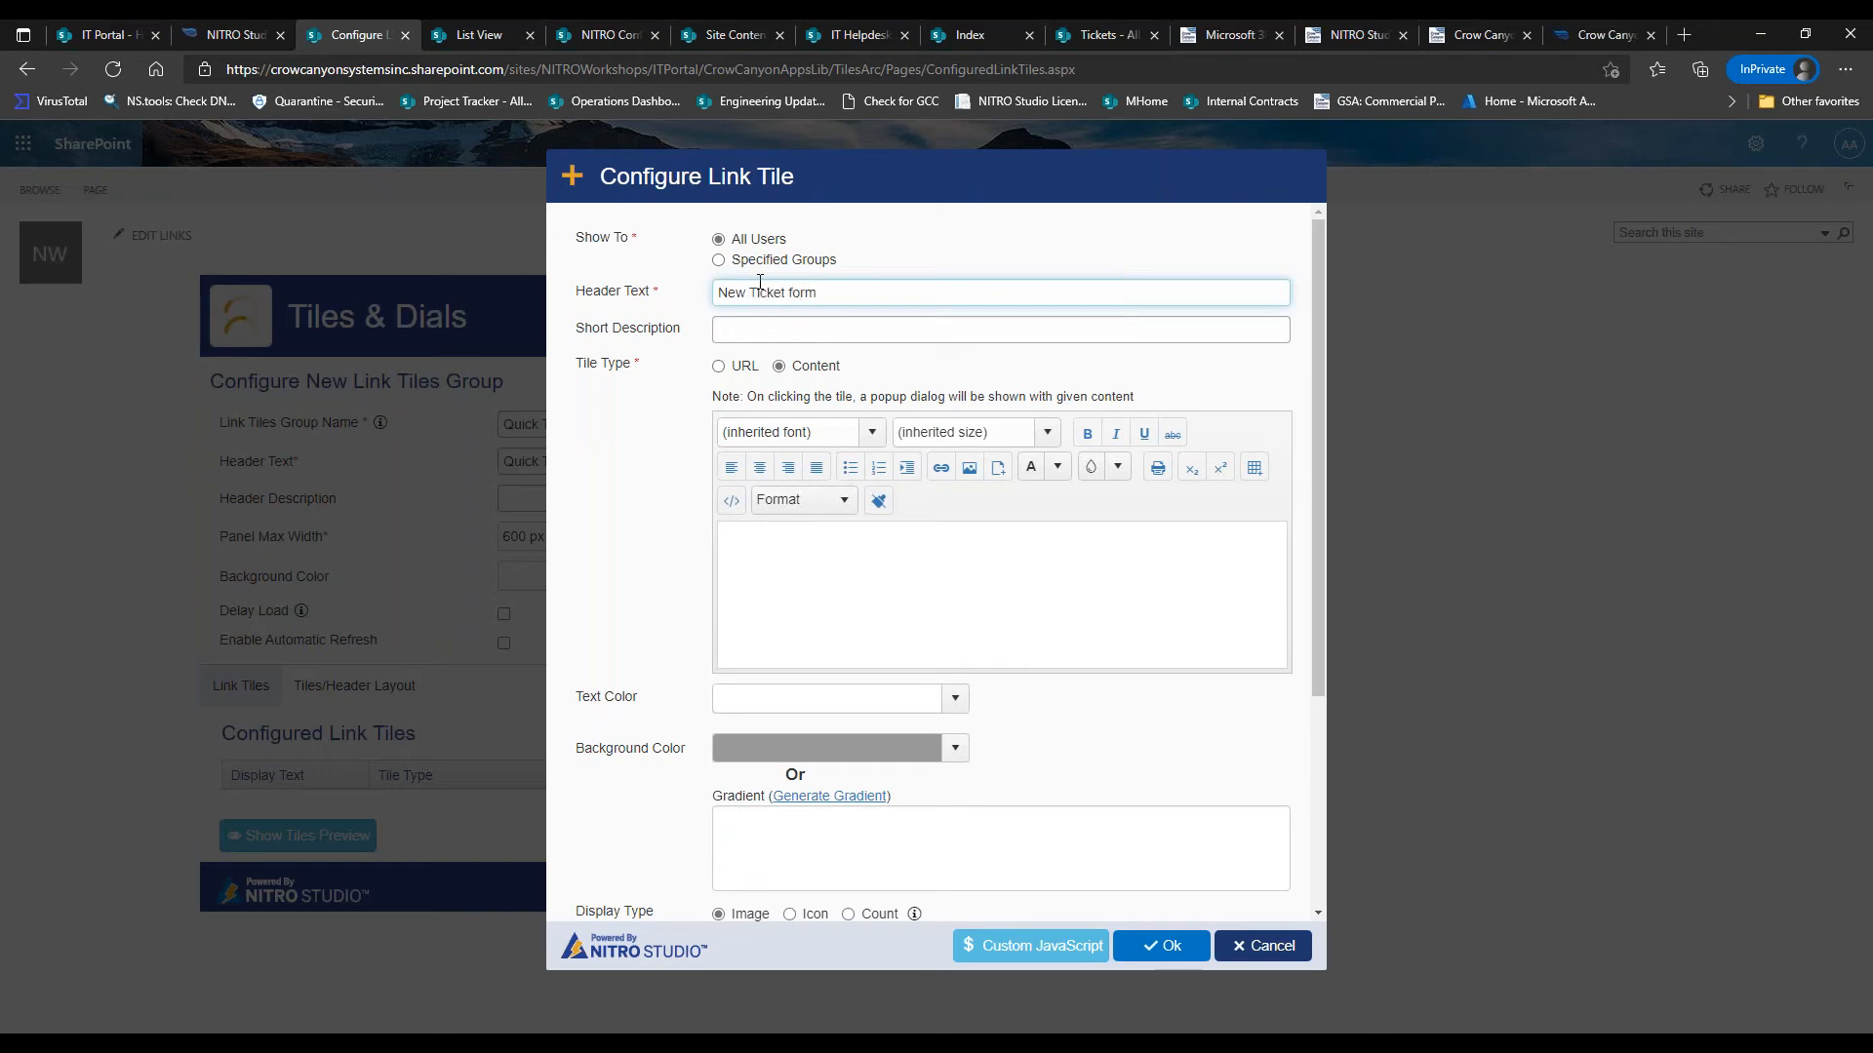
key("ctrl+a")
type("Submit New Ticket")
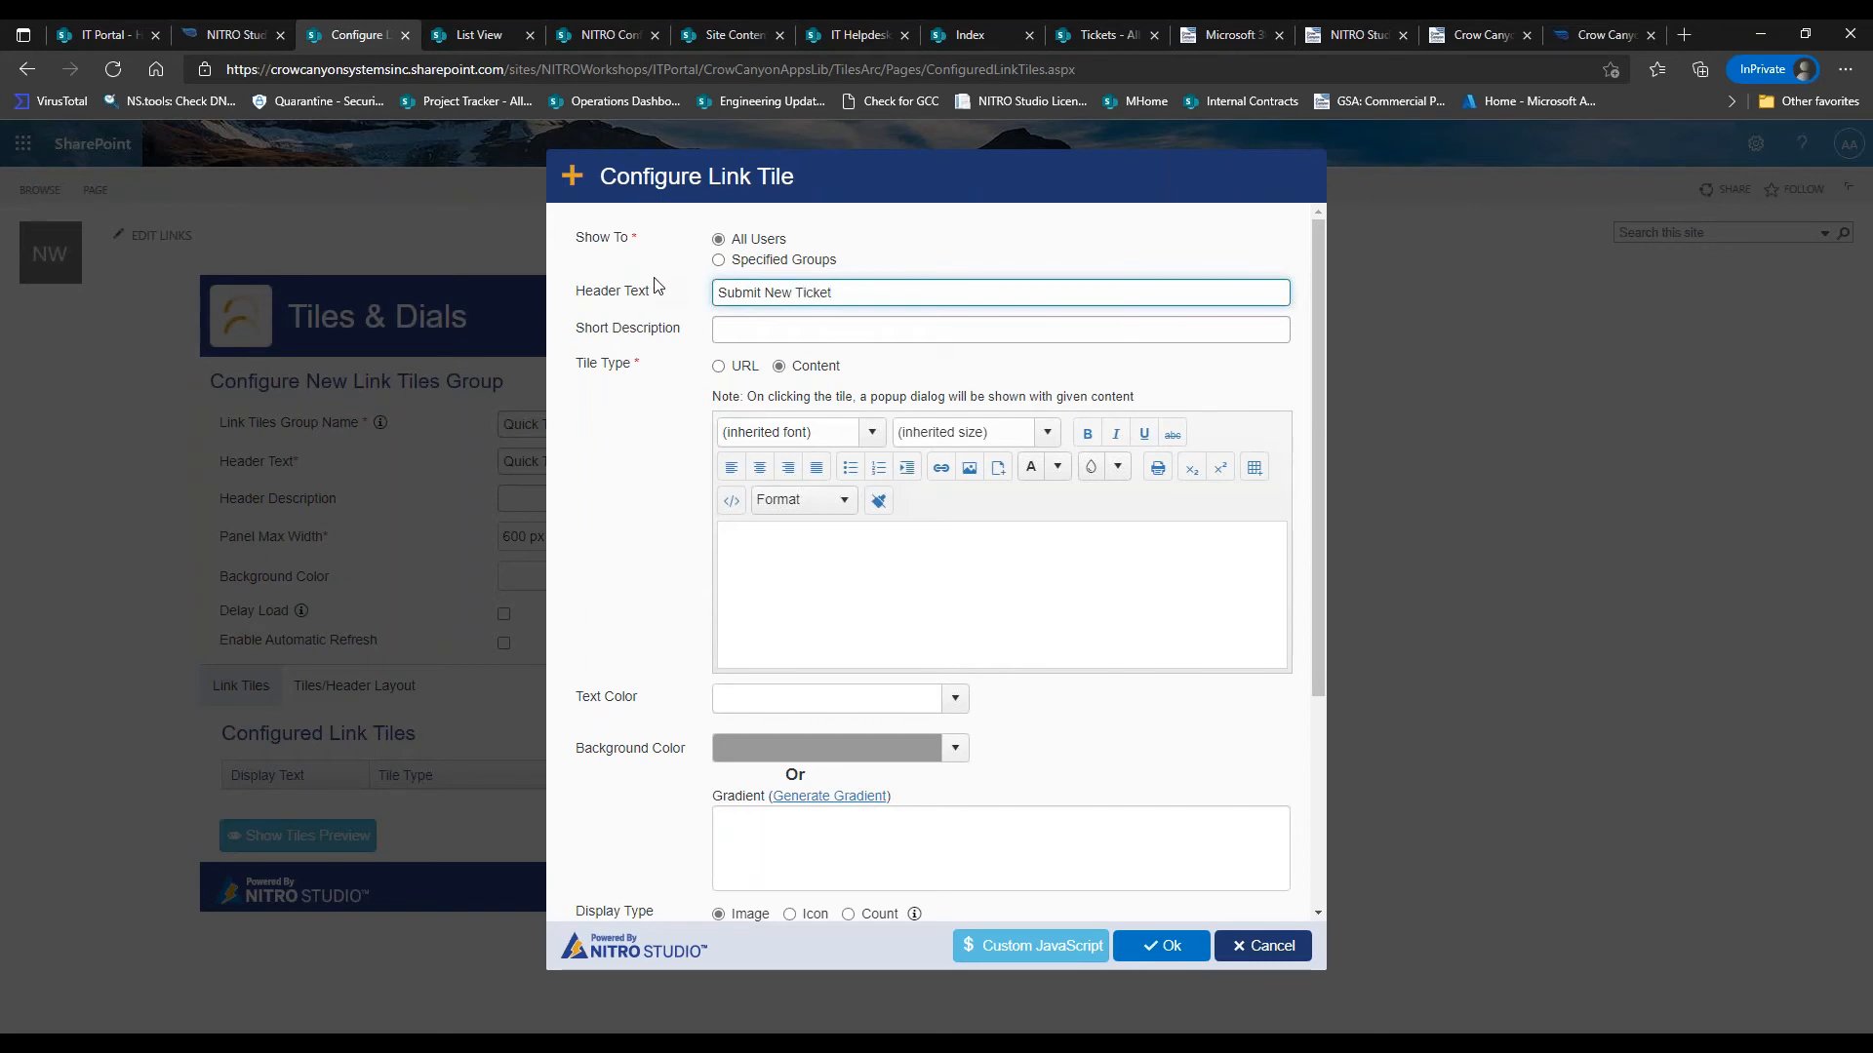
left_click(719, 367)
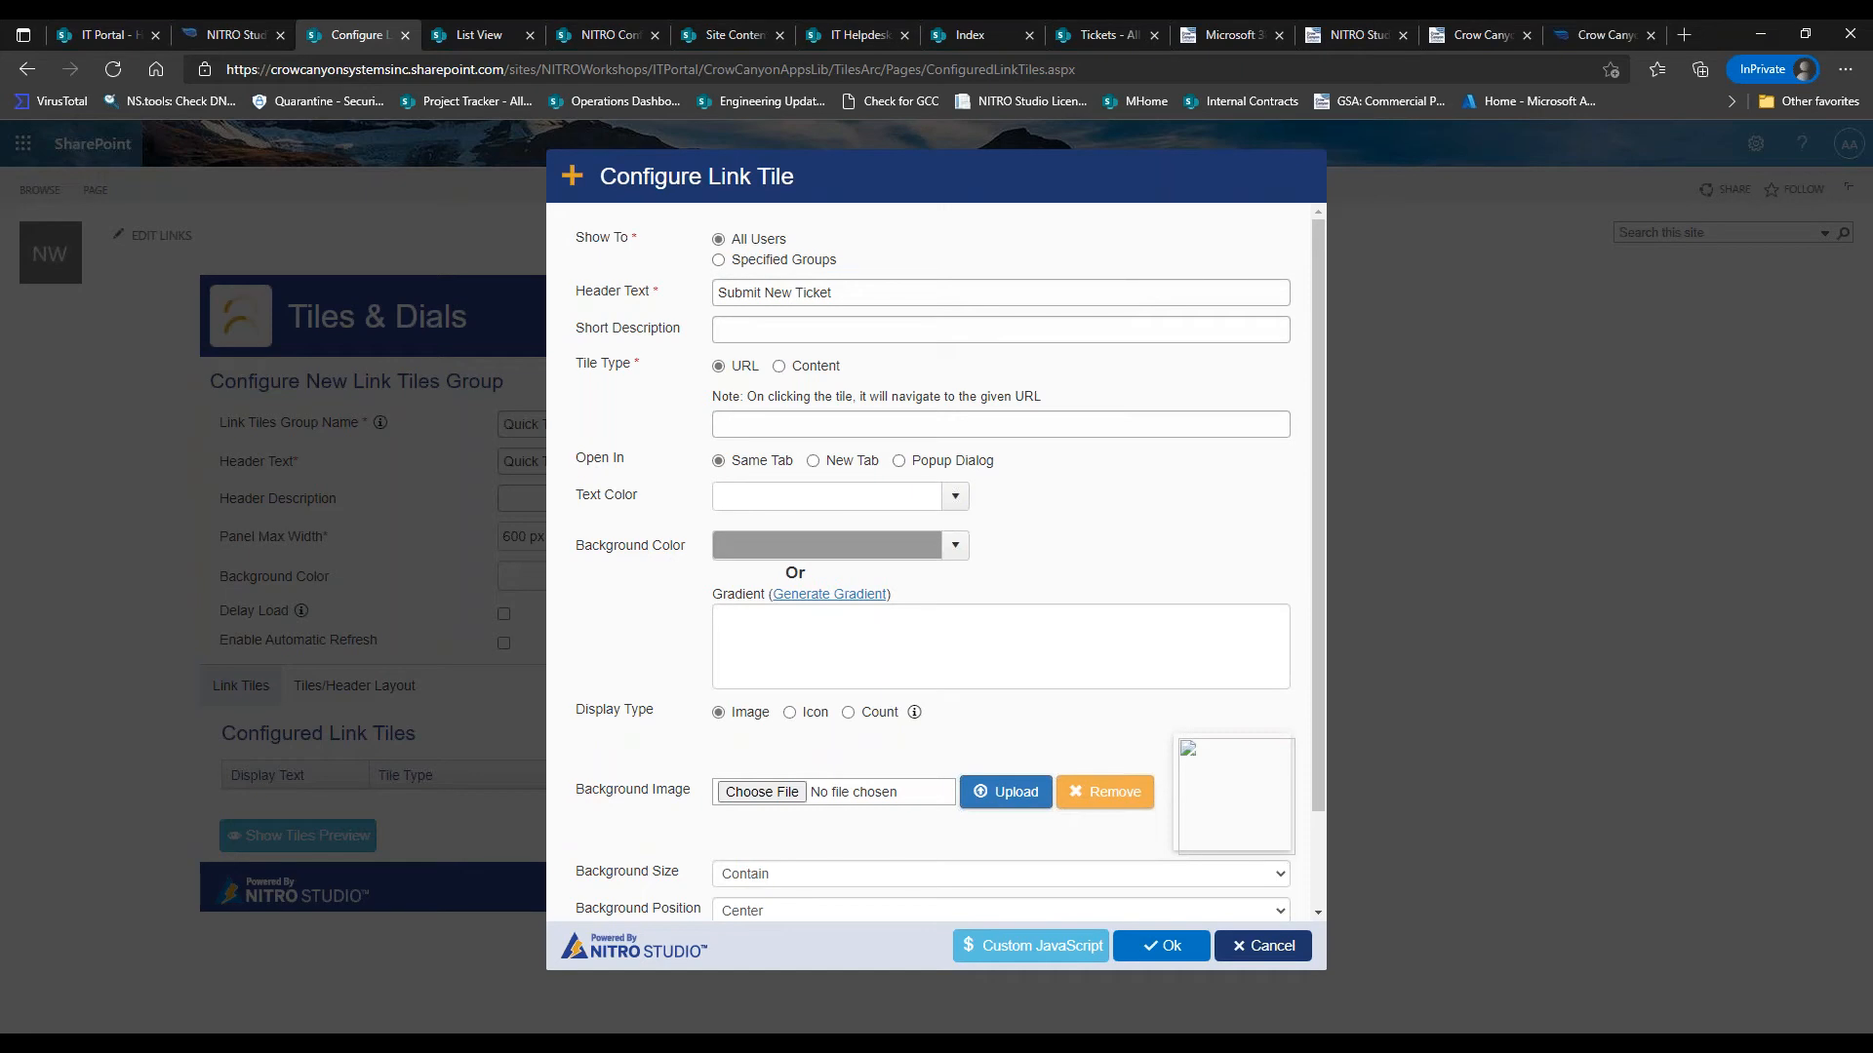
Copy the default Tickets form's URL from the helpdesk's NITRO Forms into the tile's URL, and make the link open in a popup dialog
left_click(848, 35)
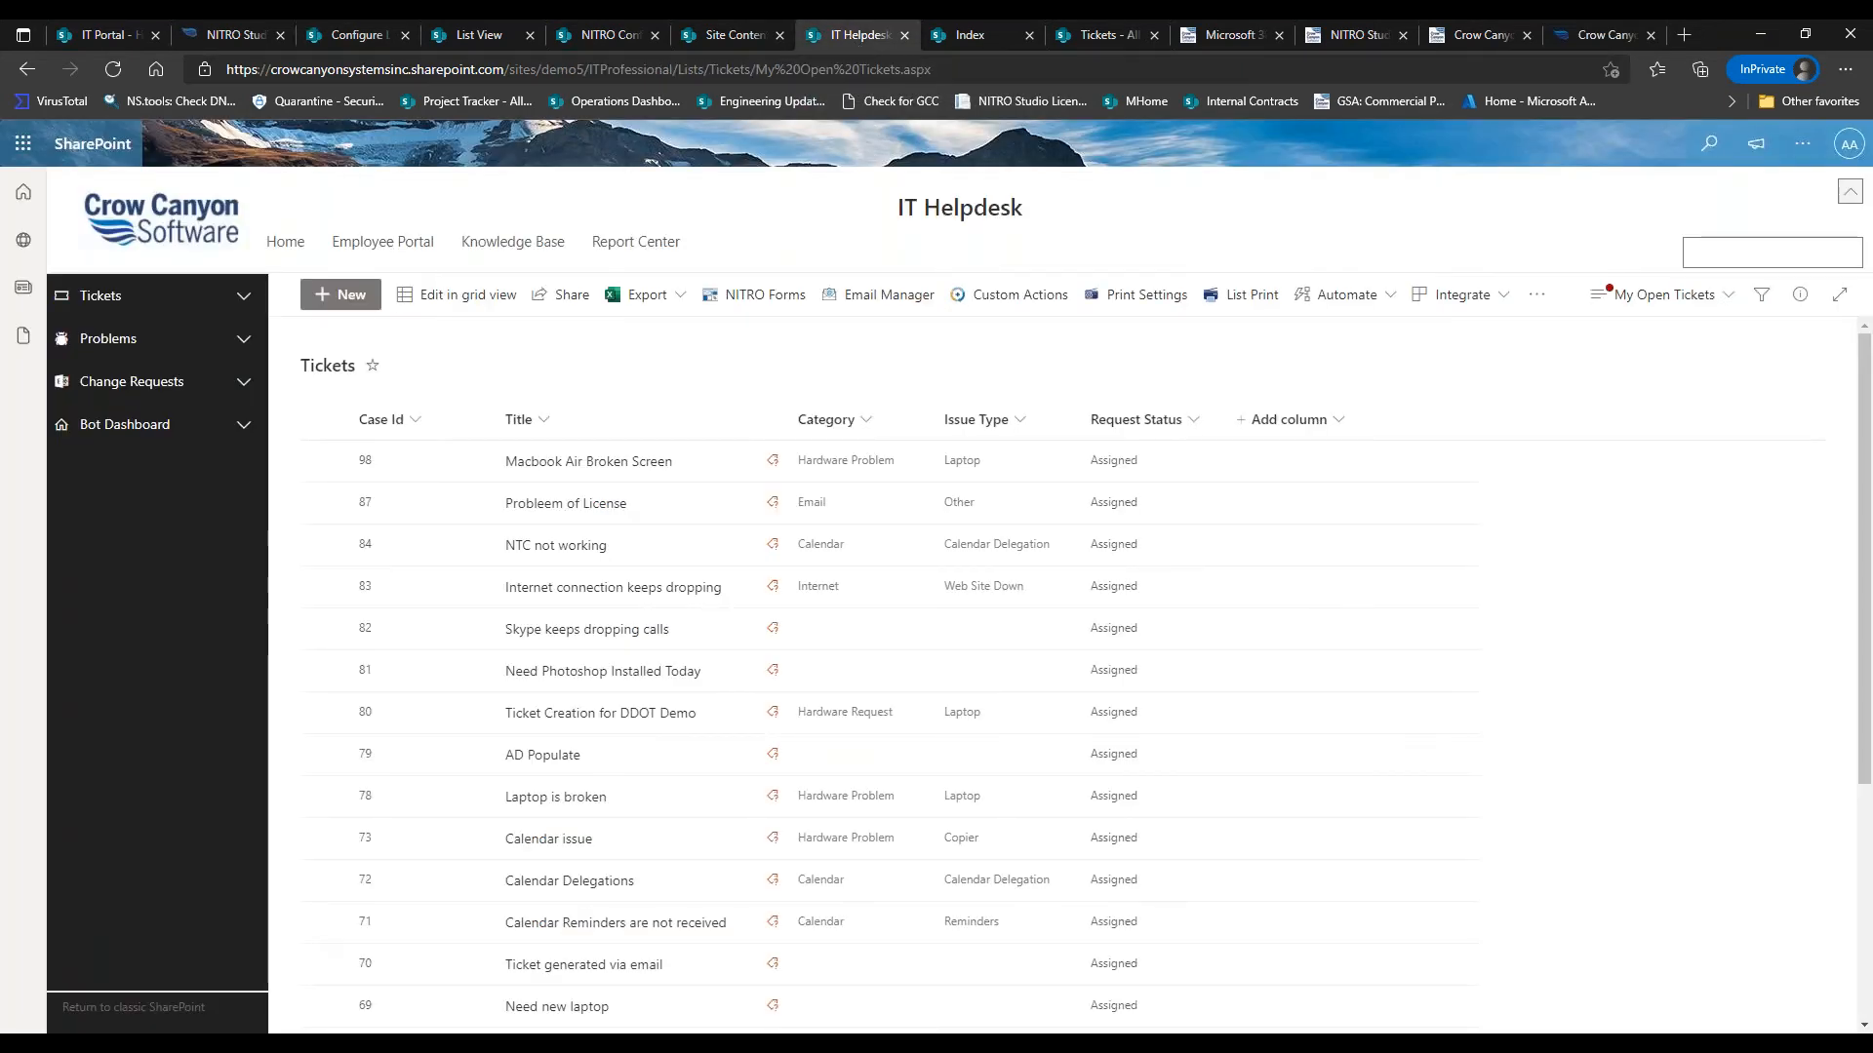
left_click(780, 297)
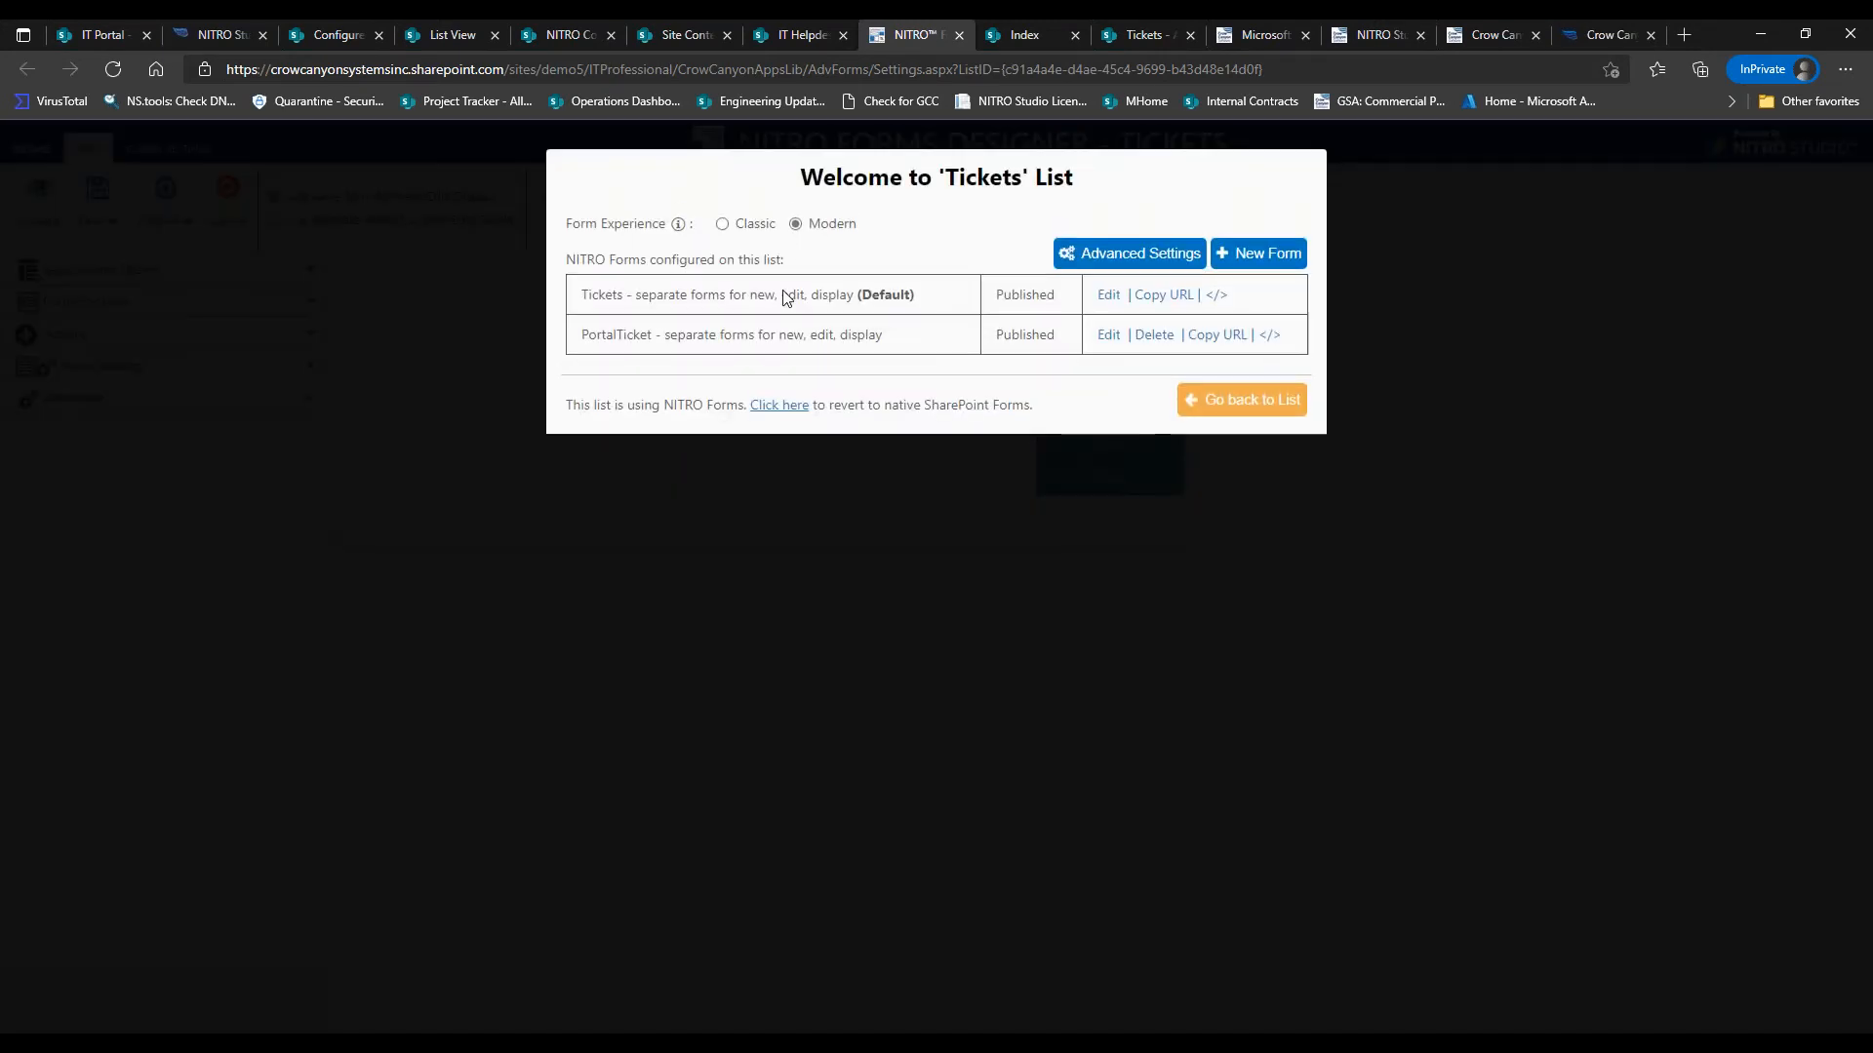
left_click(1151, 294)
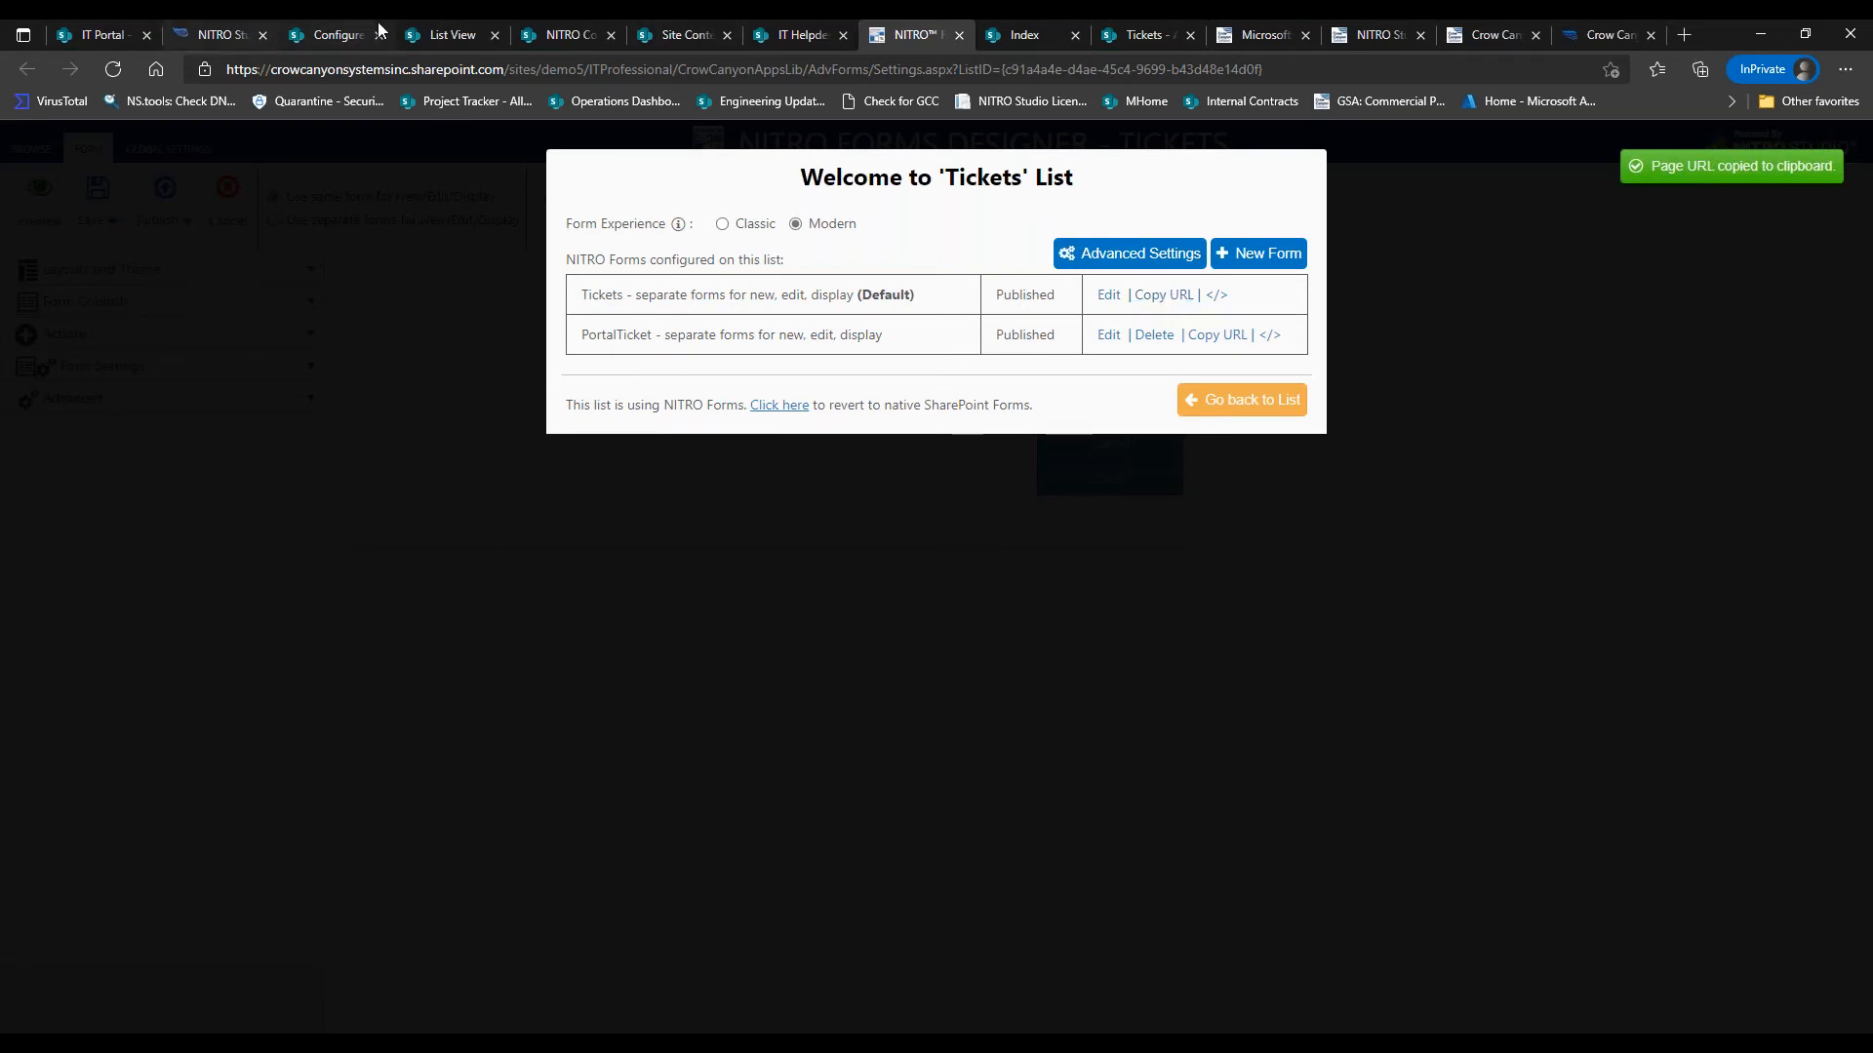
left_click(313, 32)
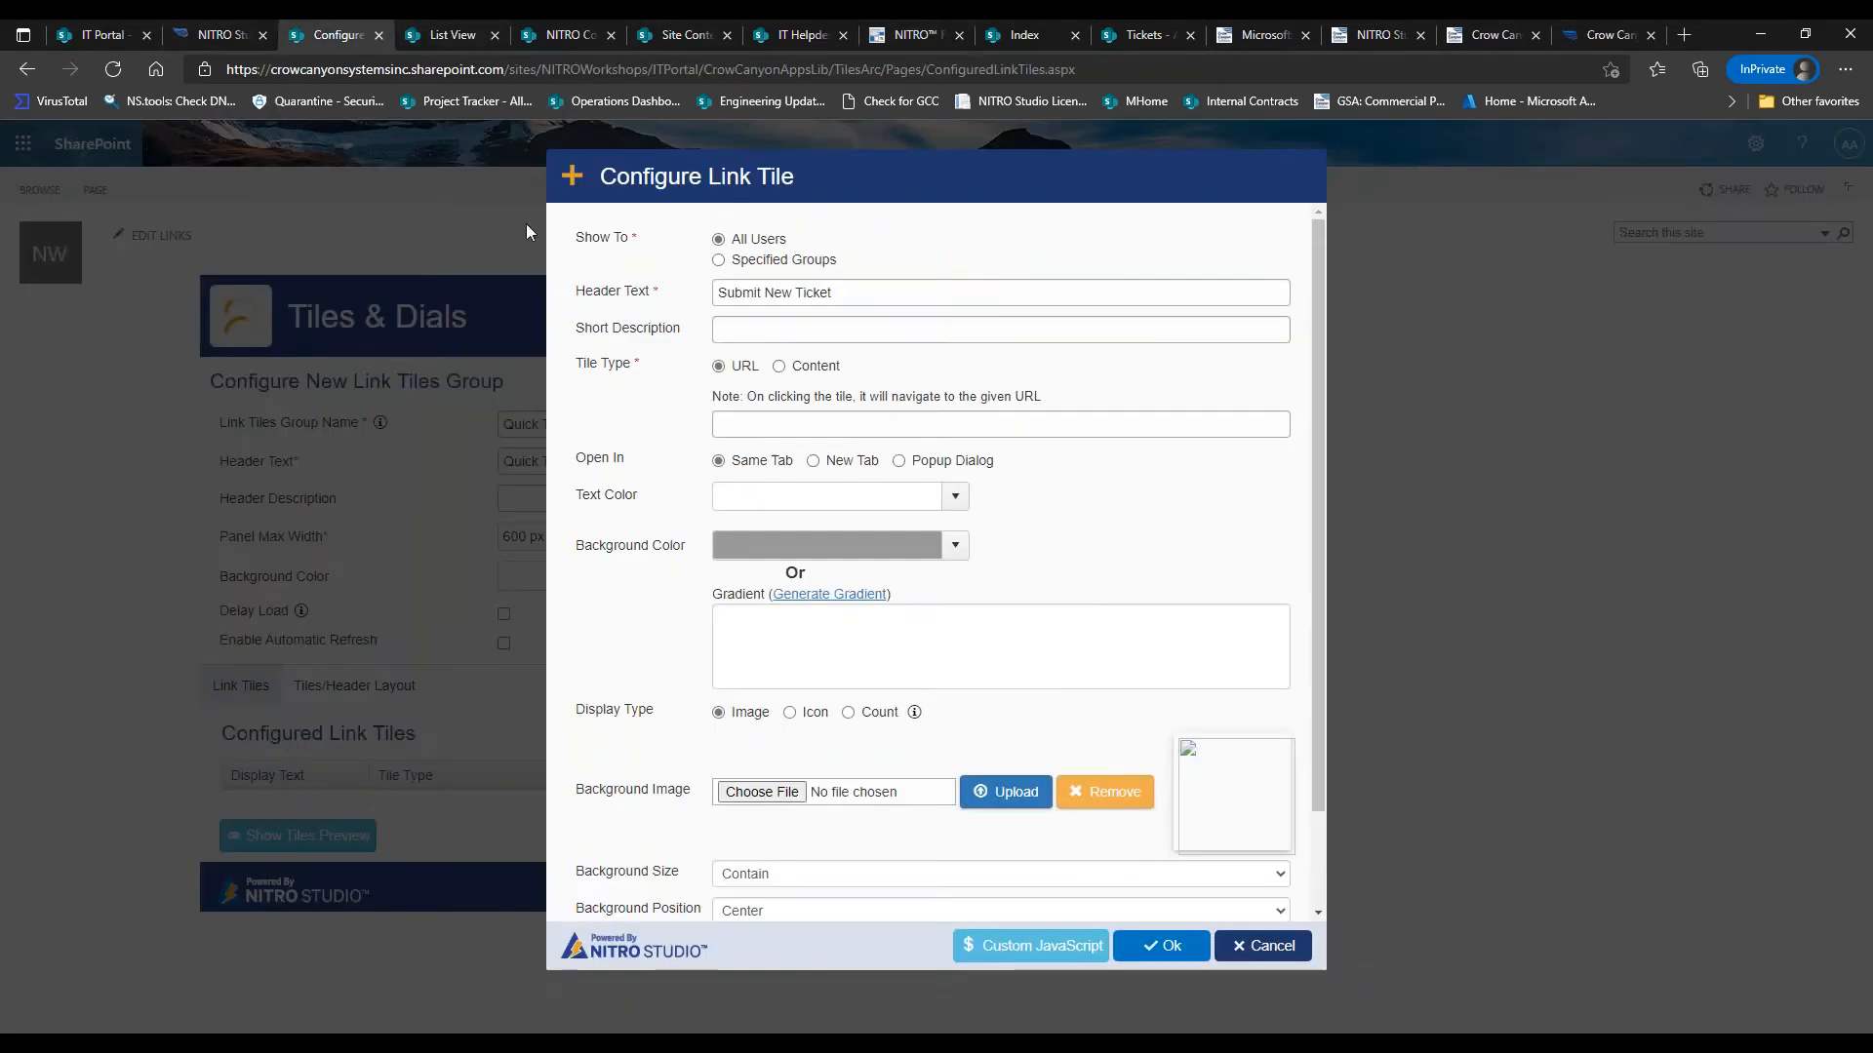
left_click(791, 421)
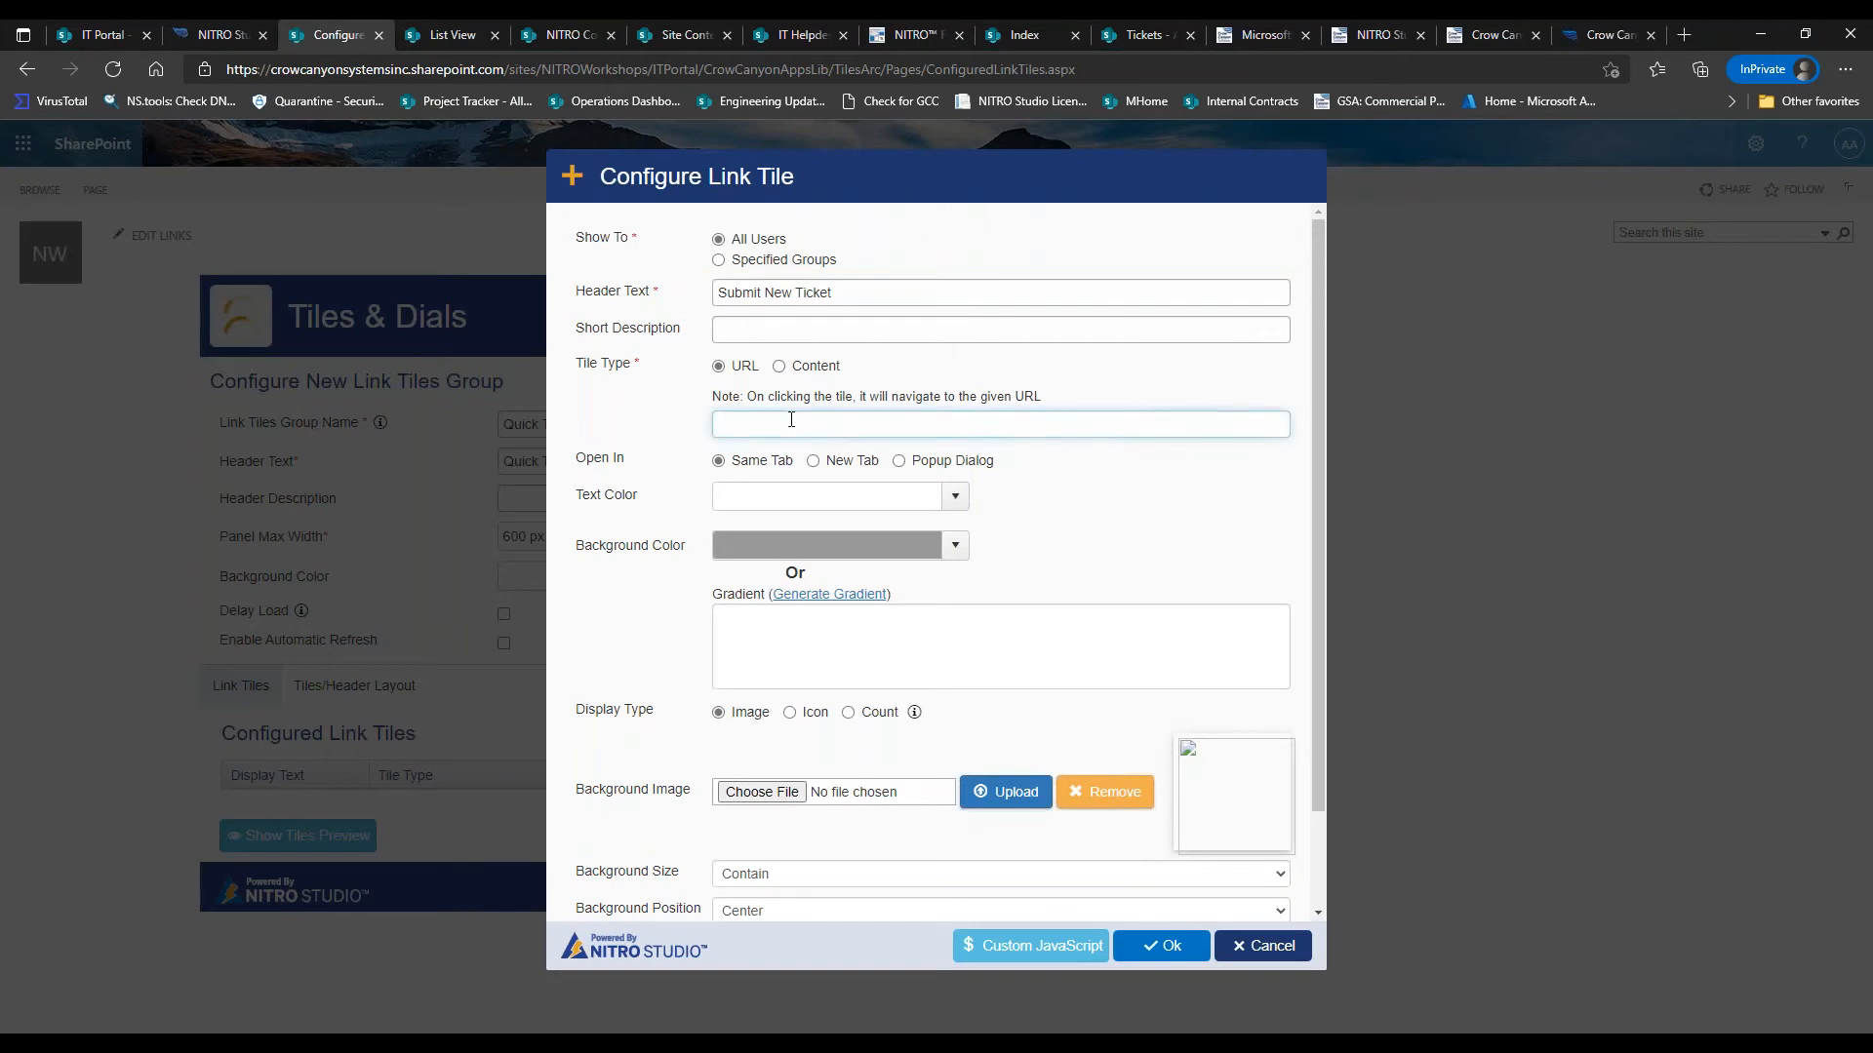
key("ctrl+v")
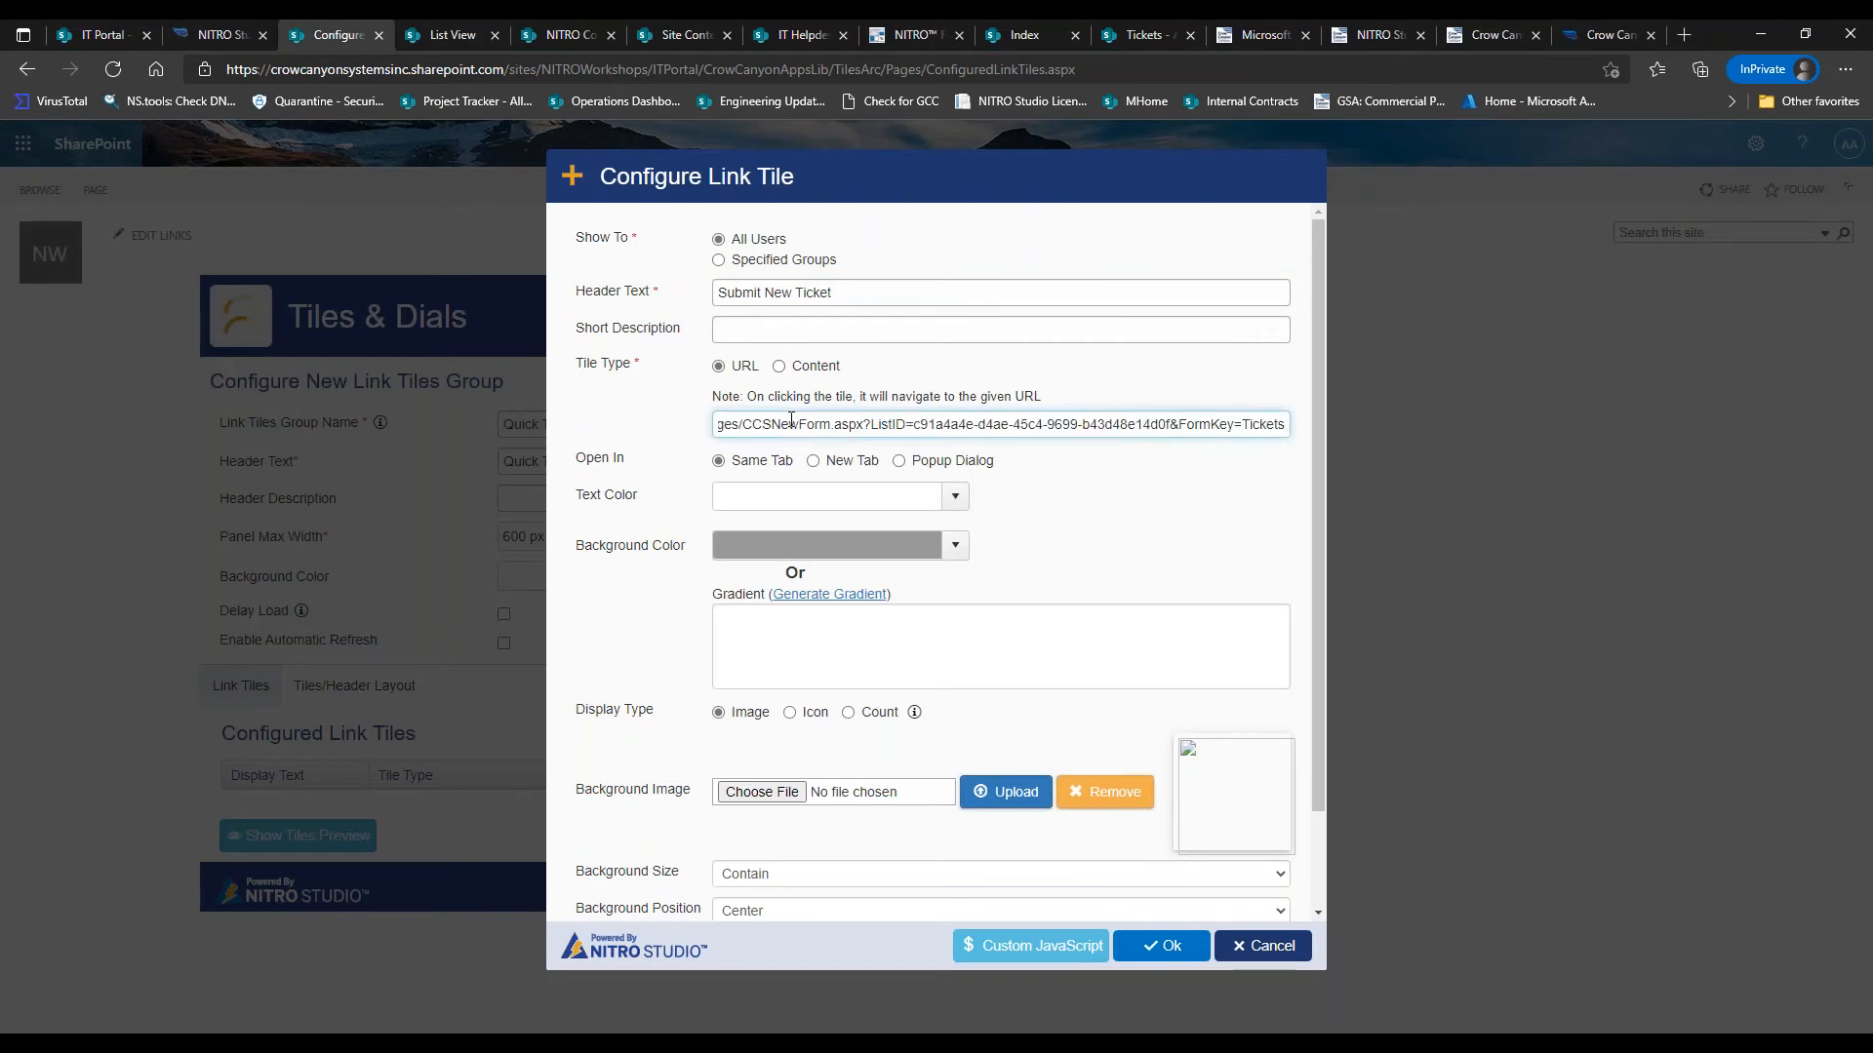
left_click_drag(742, 426, 854, 426)
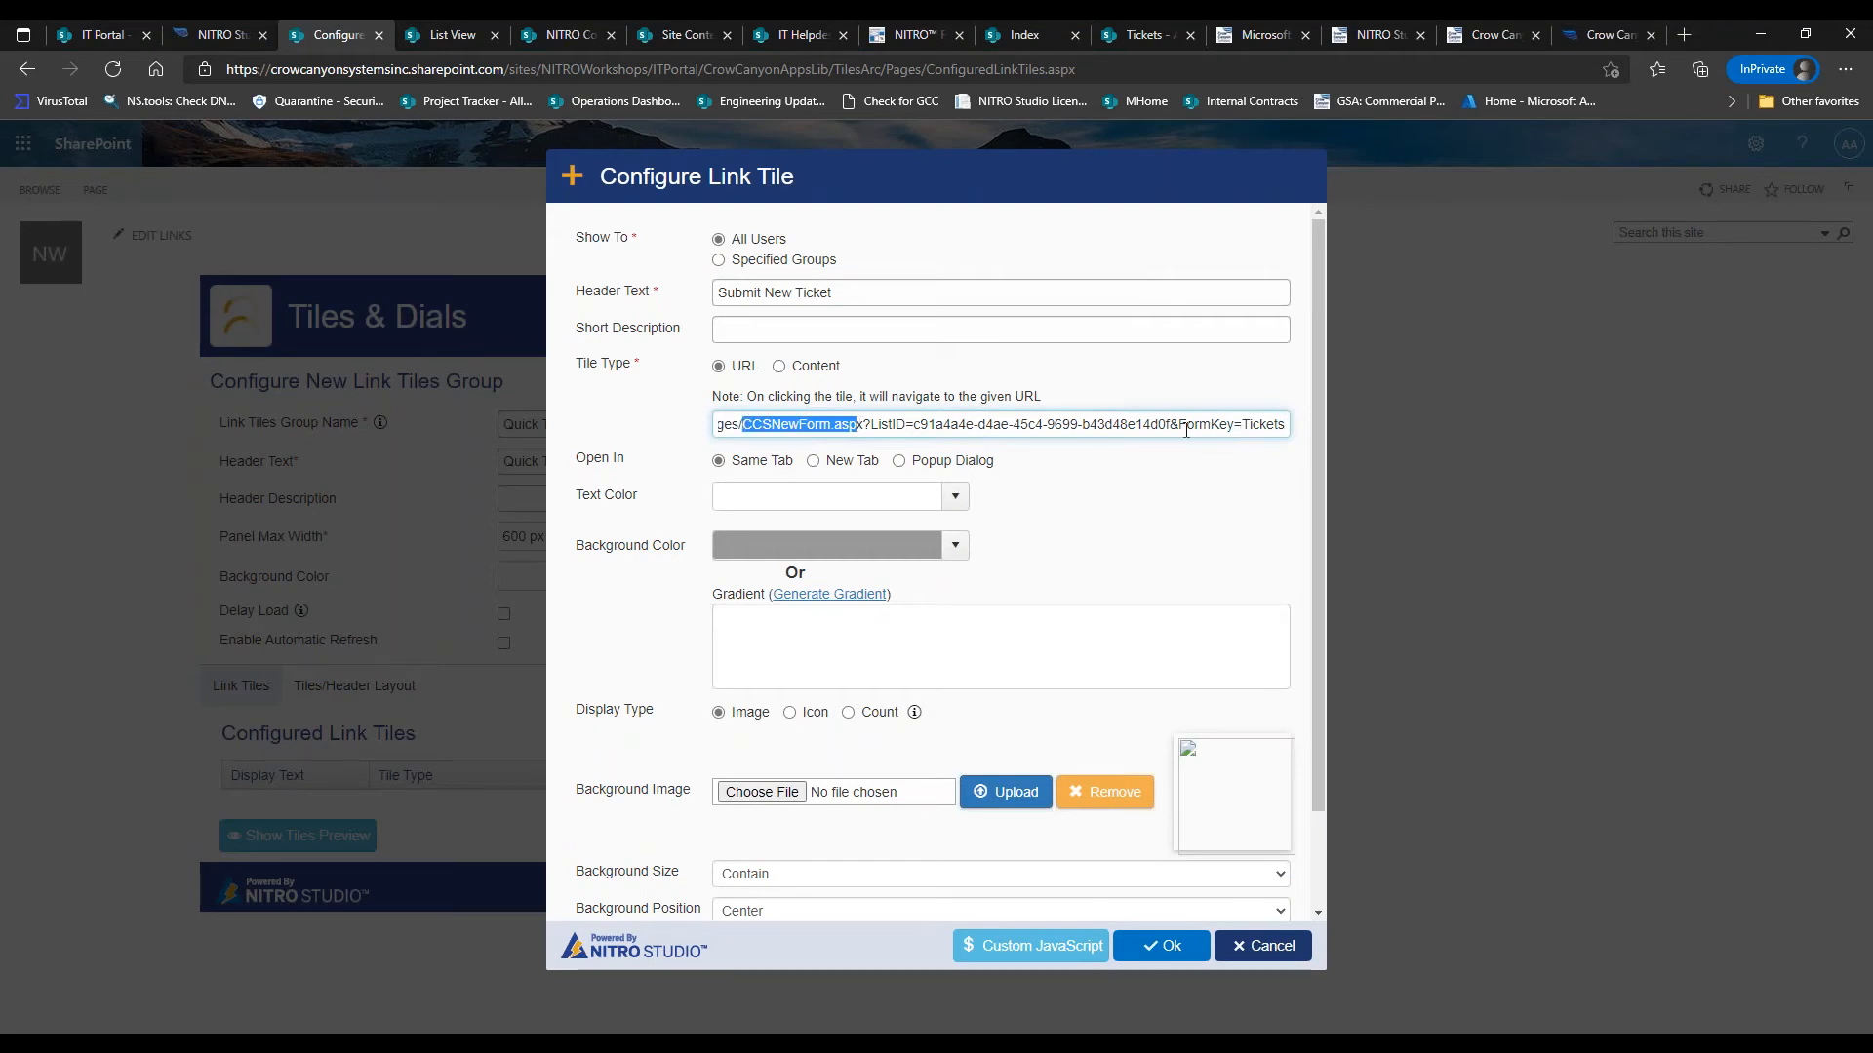
left_click_drag(920, 426, 1168, 426)
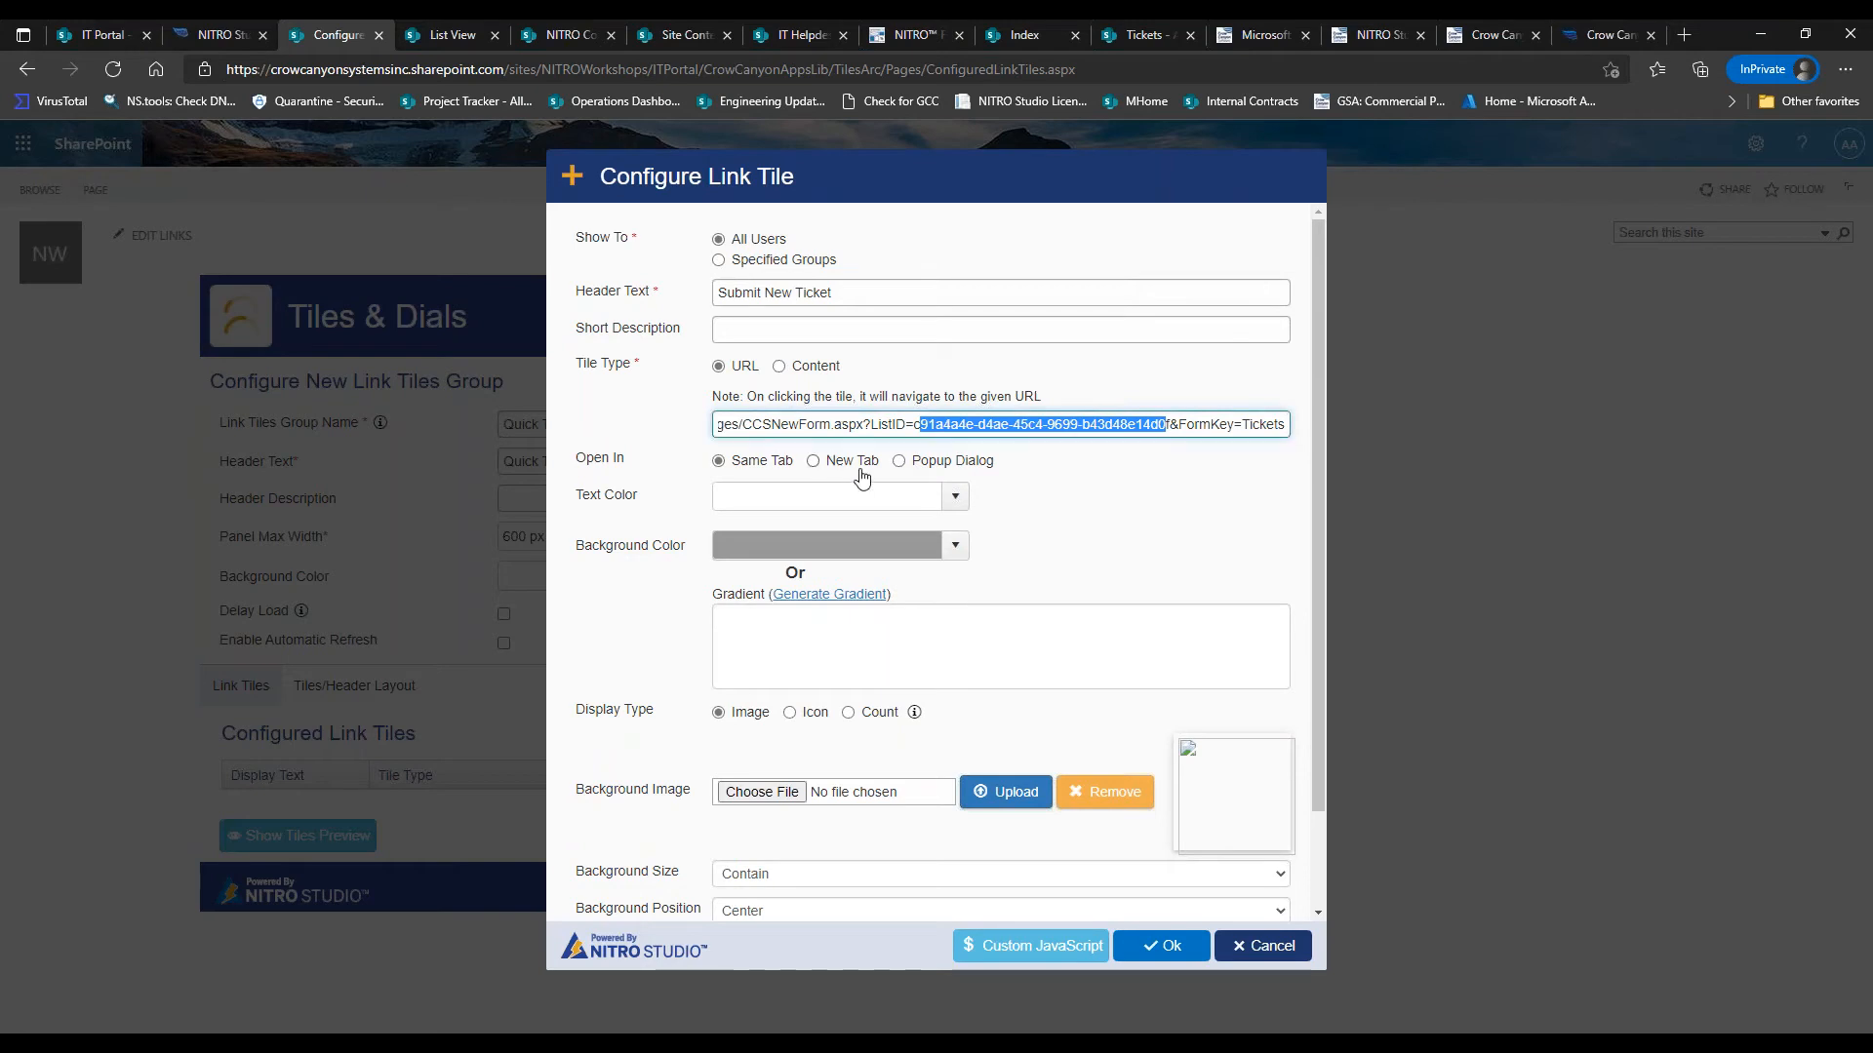
left_click(897, 462)
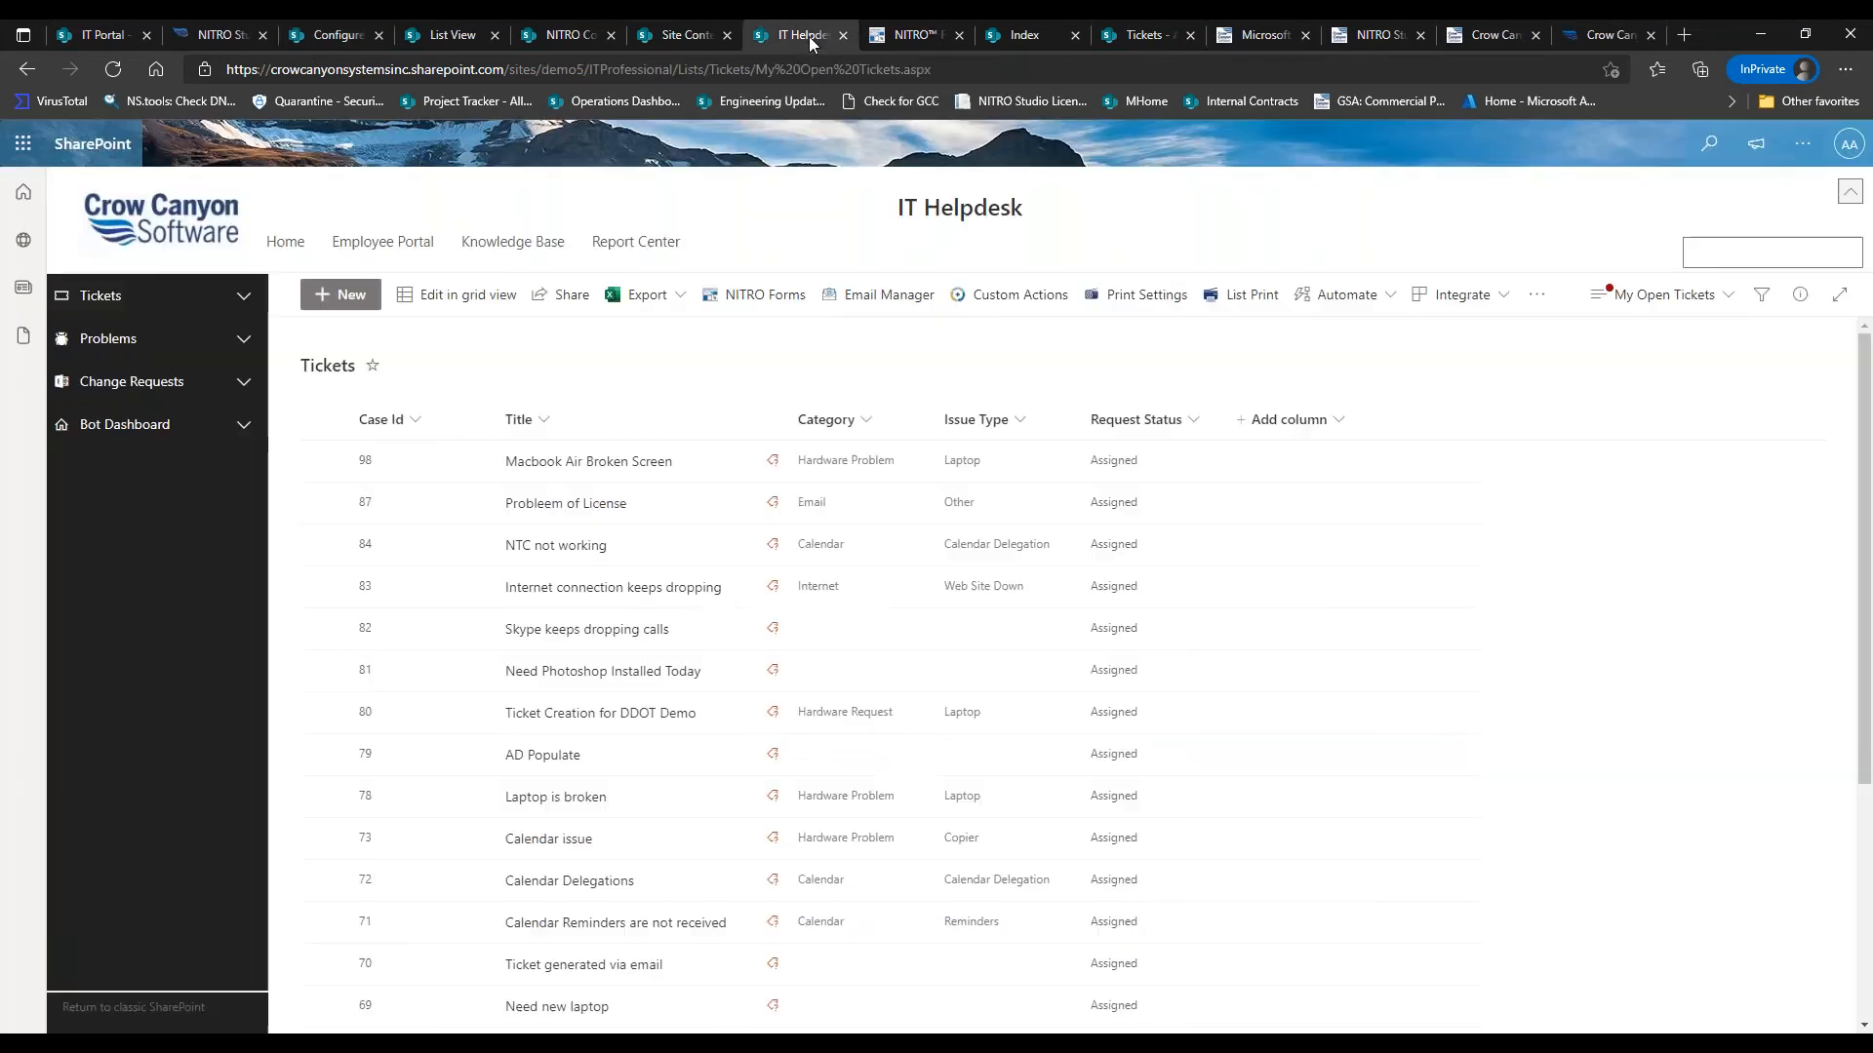
Replace the tile's URL with the link copied from the PortalTicket form of the Tickets list
left_click(810, 37)
left_click(913, 37)
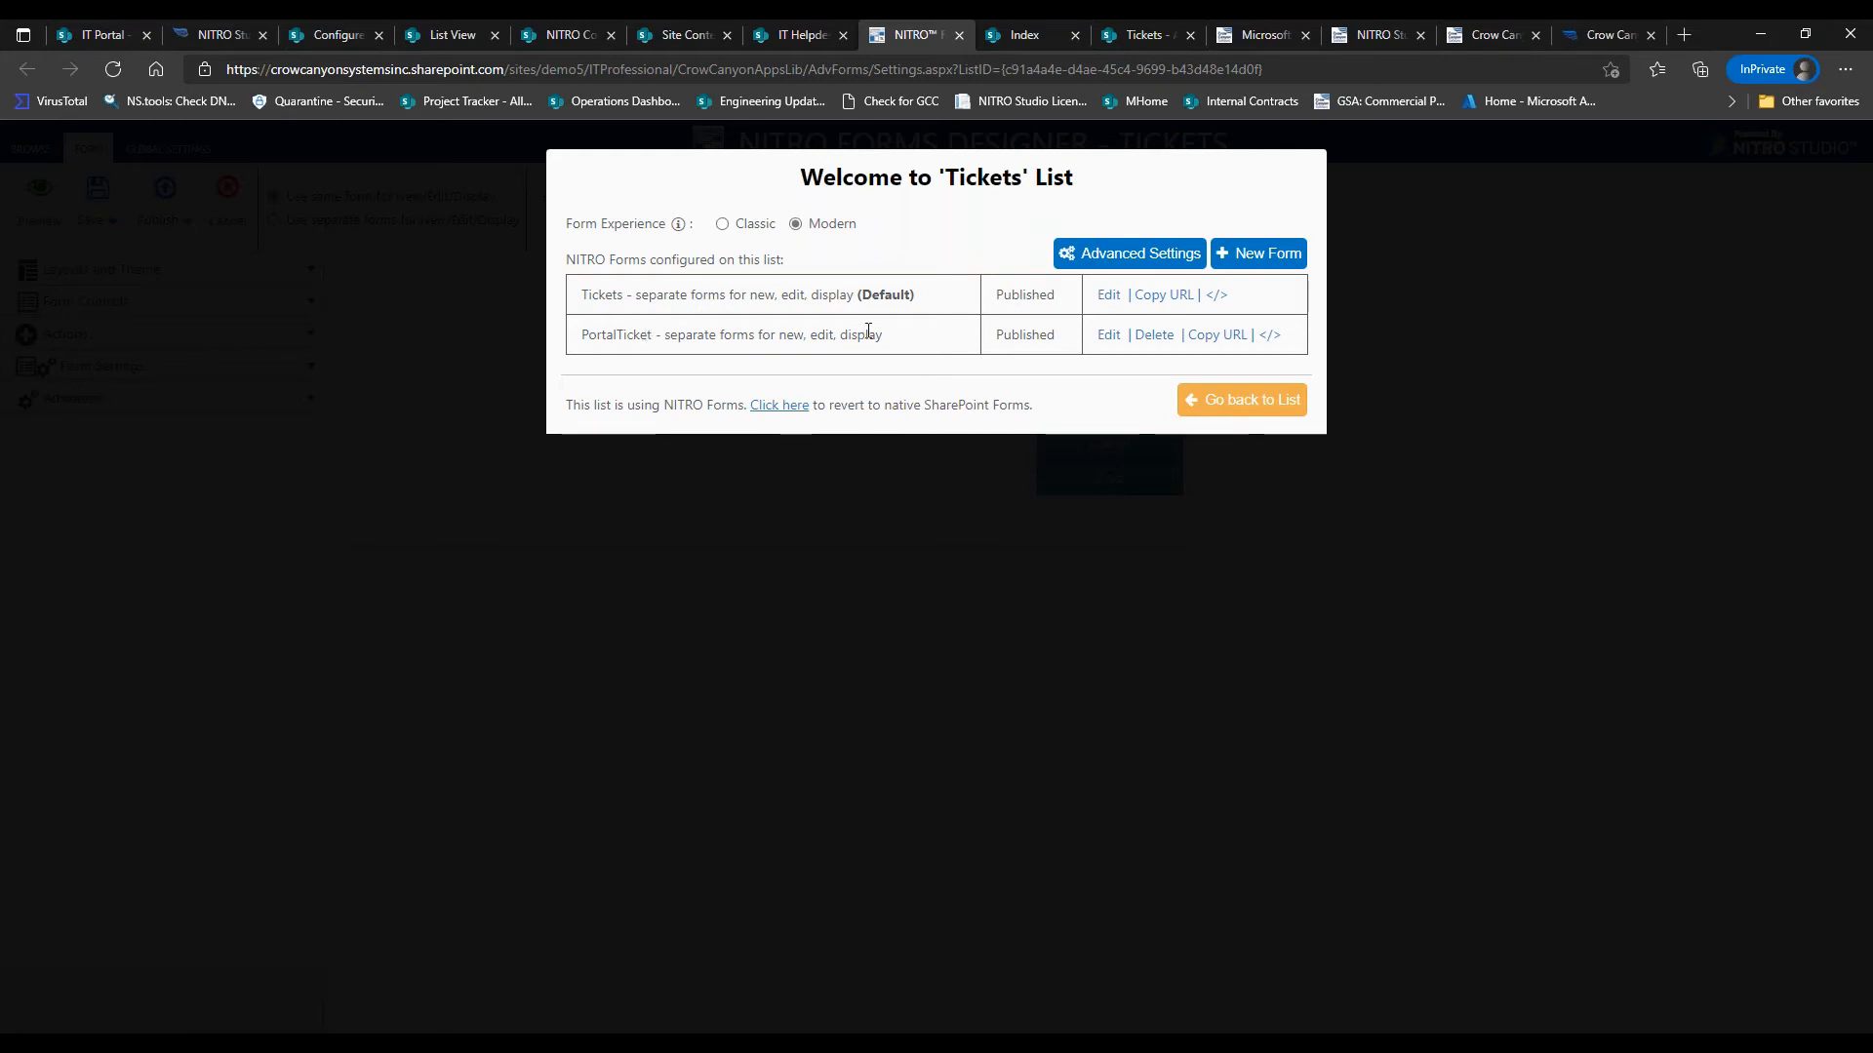
left_click(1212, 339)
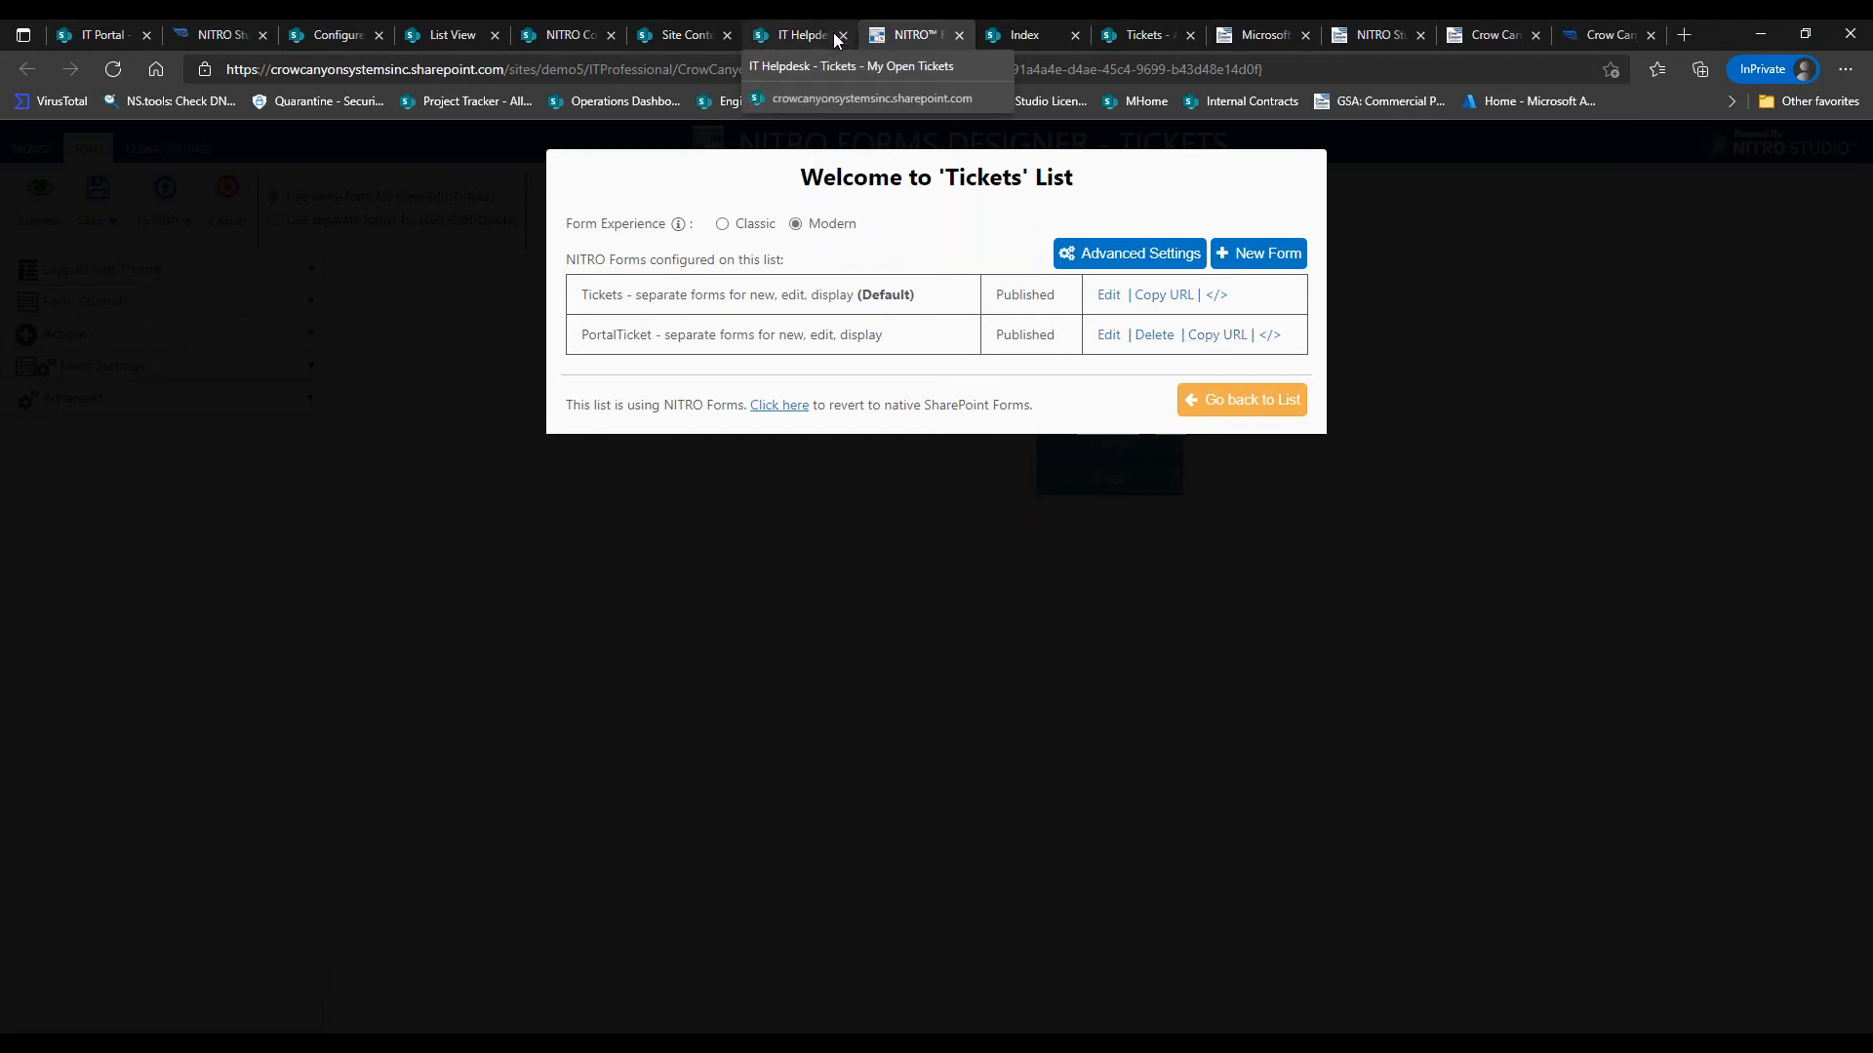
left_click(322, 34)
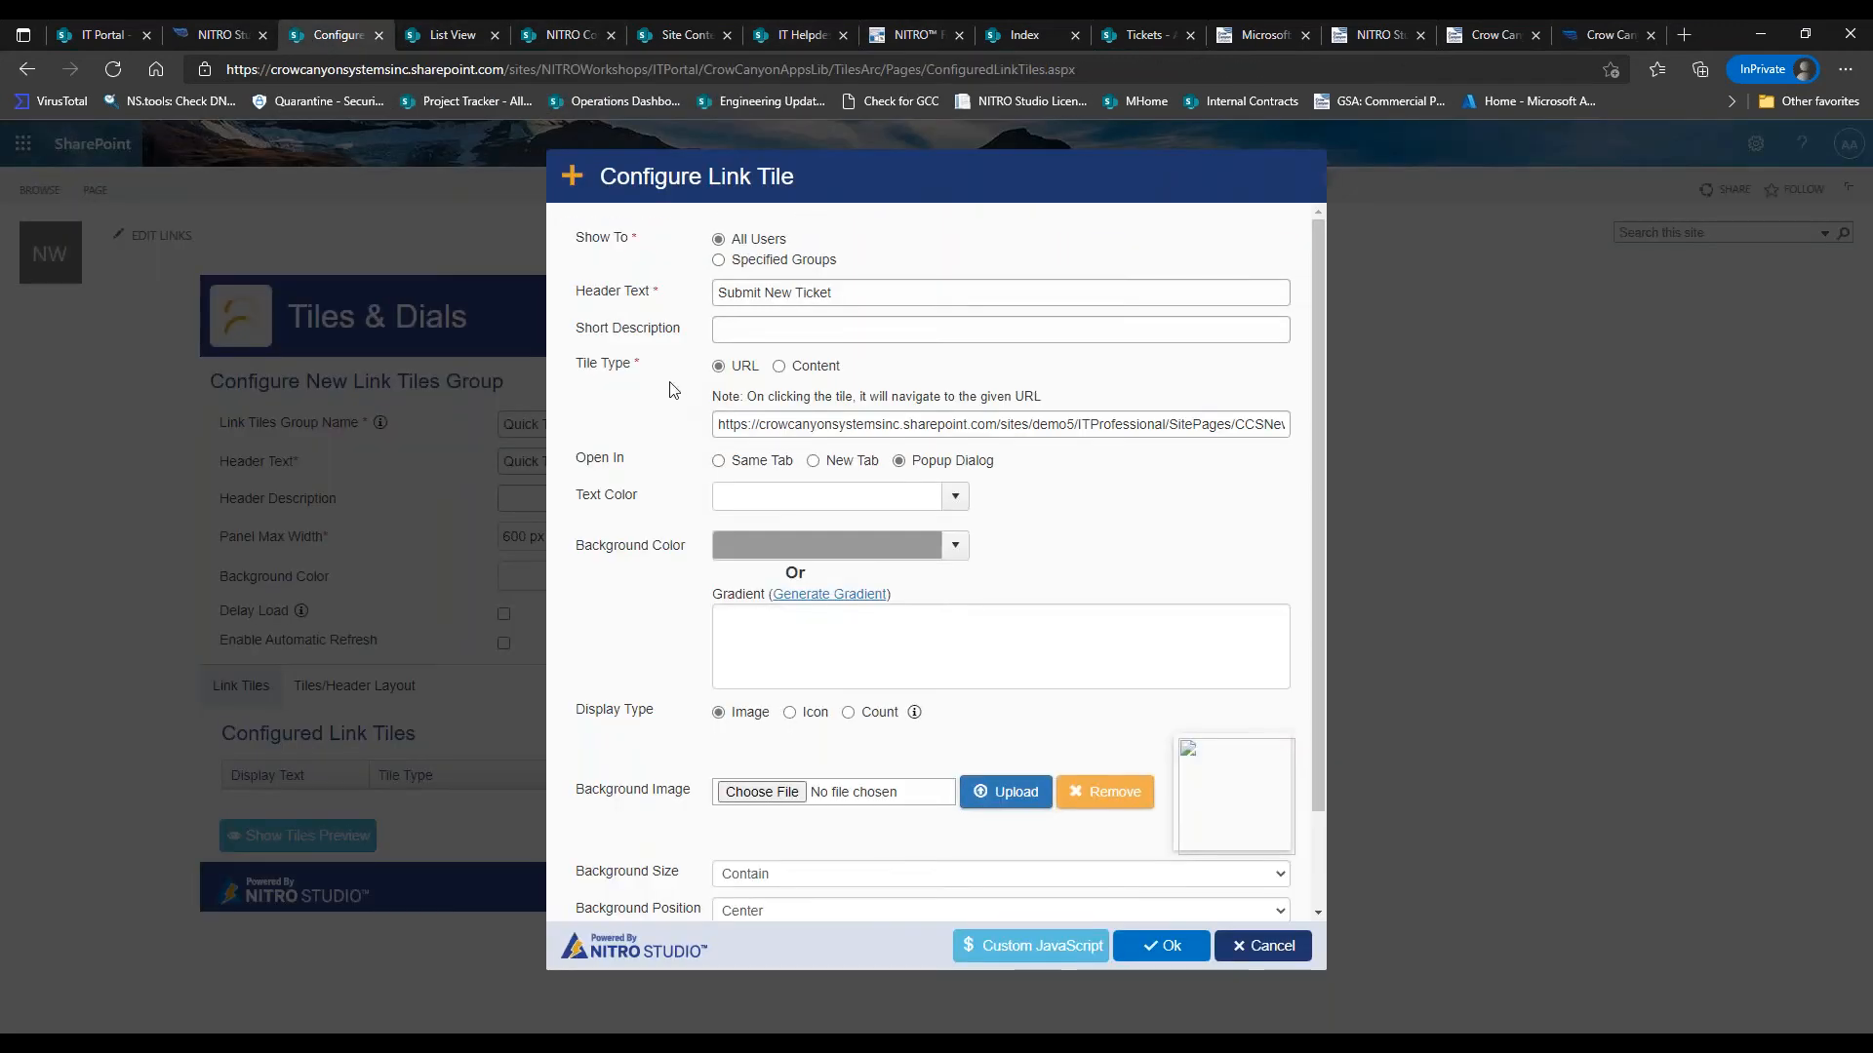
triple_click(800, 424)
key("BackSpace")
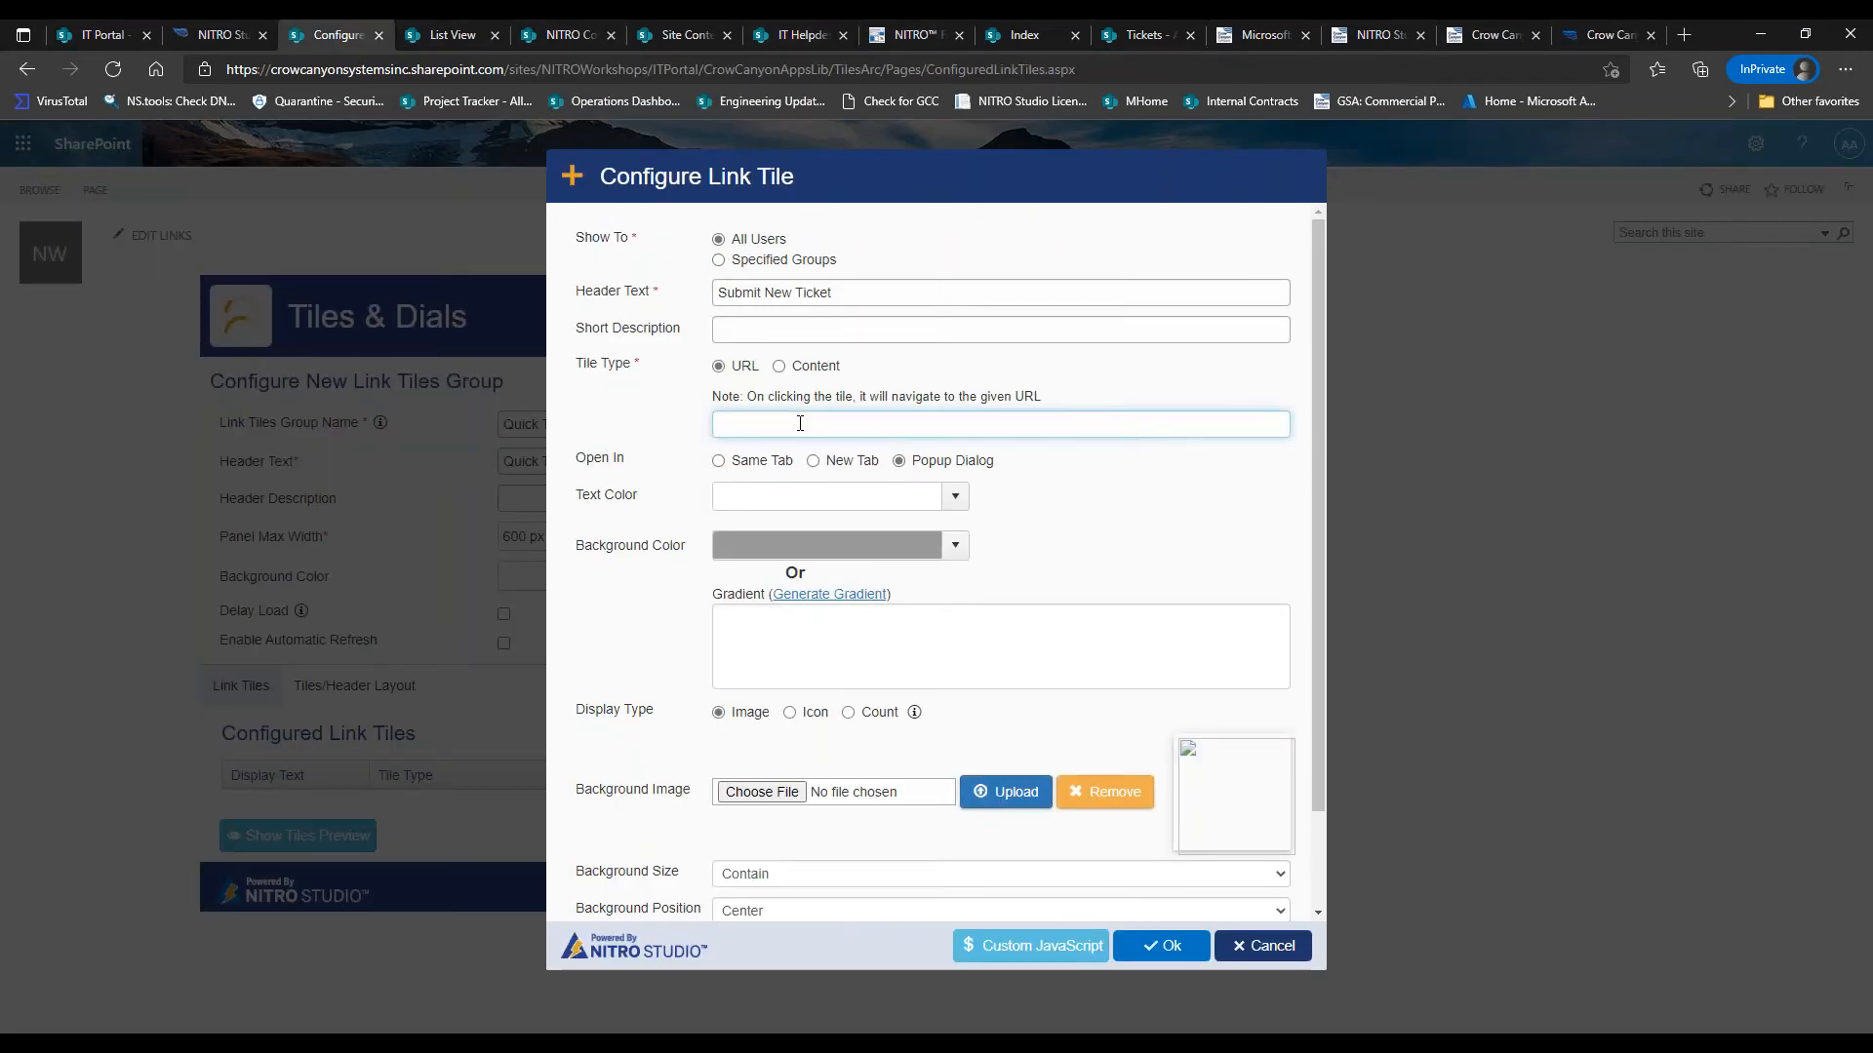
key("ctrl+v")
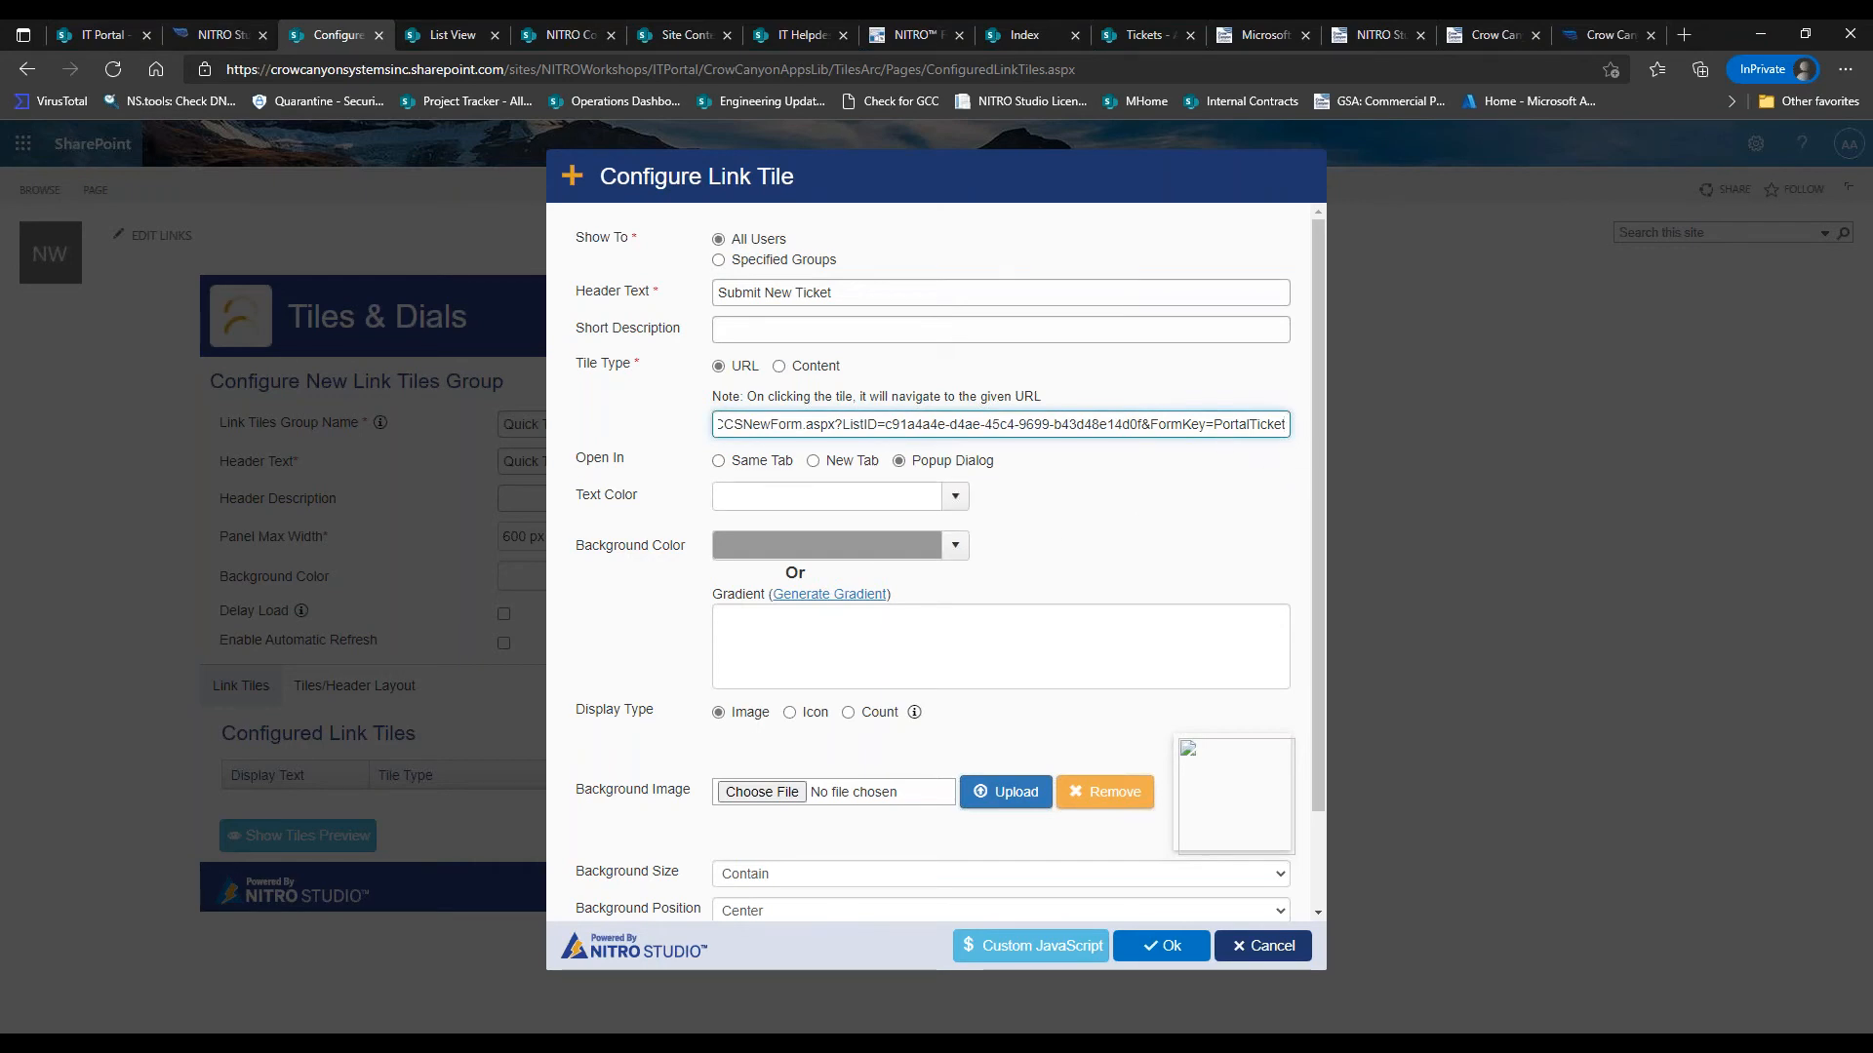
Set the Submit New Ticket tile's background color to light pink and its text color to black
scroll(1312, 438, "down", 1)
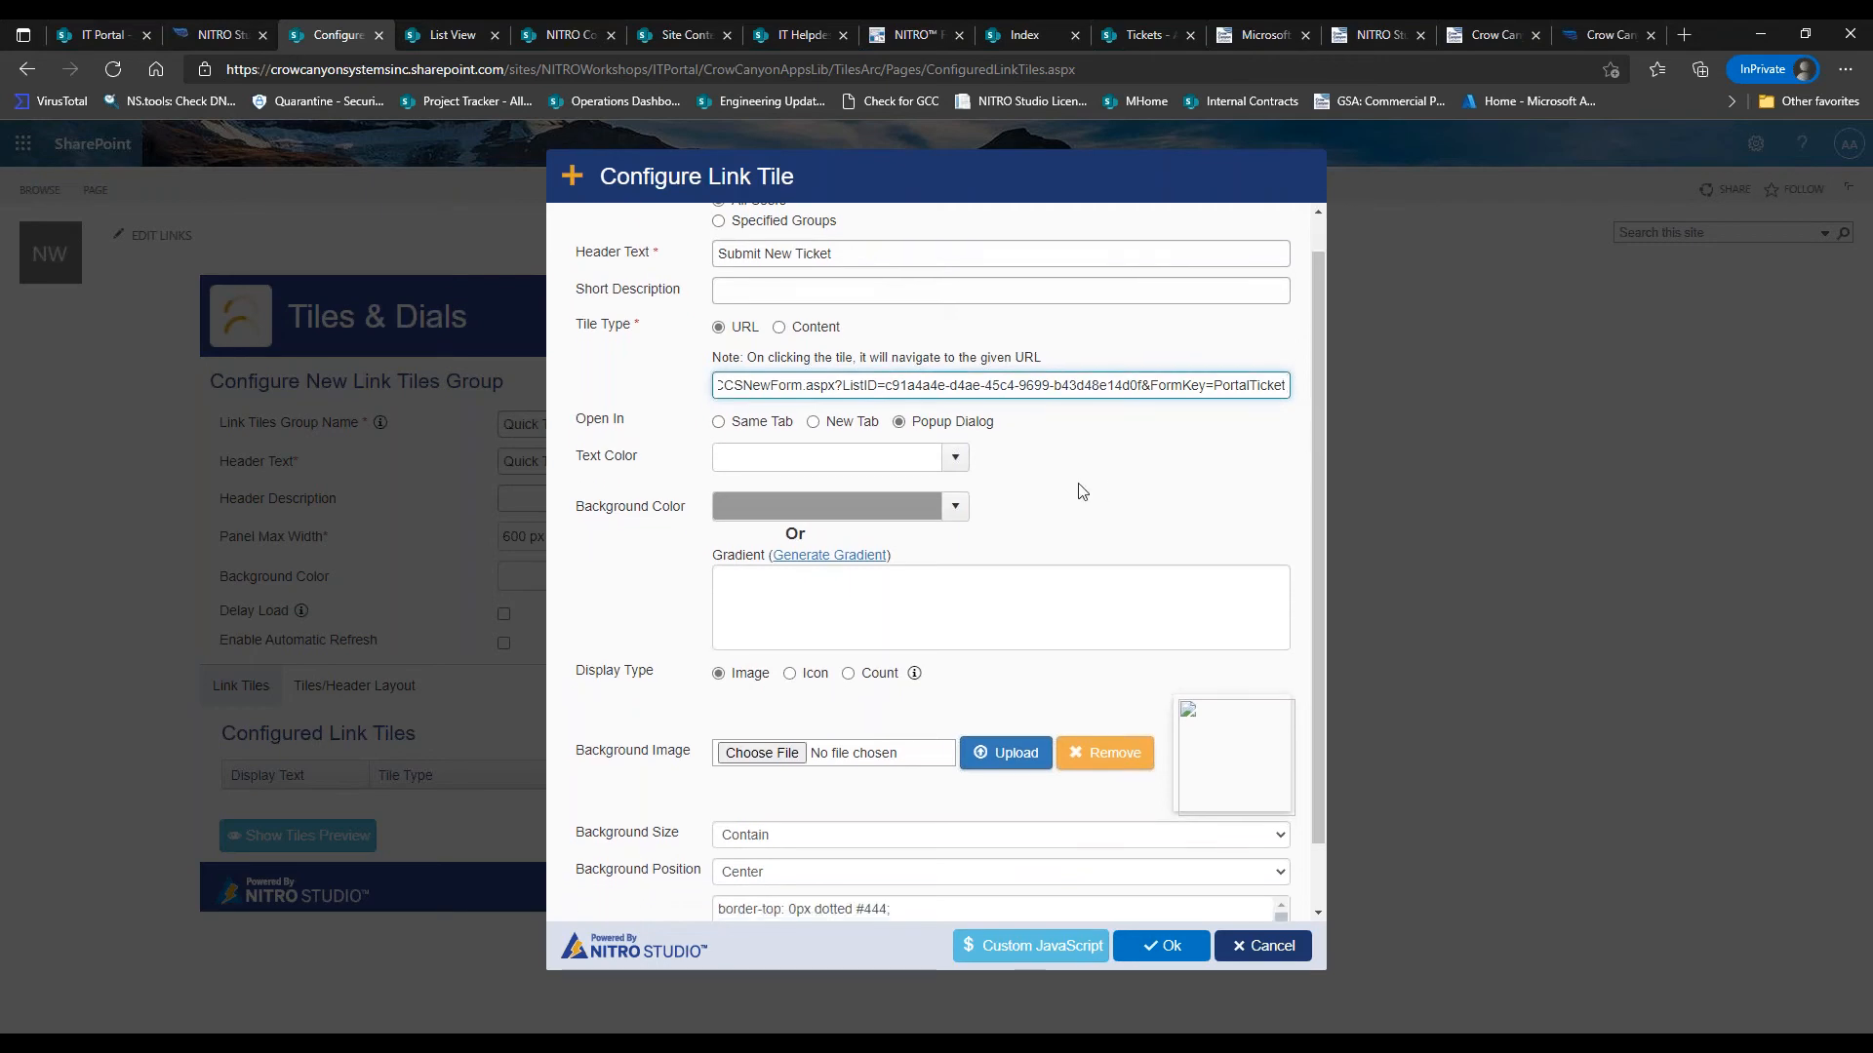
left_click(956, 509)
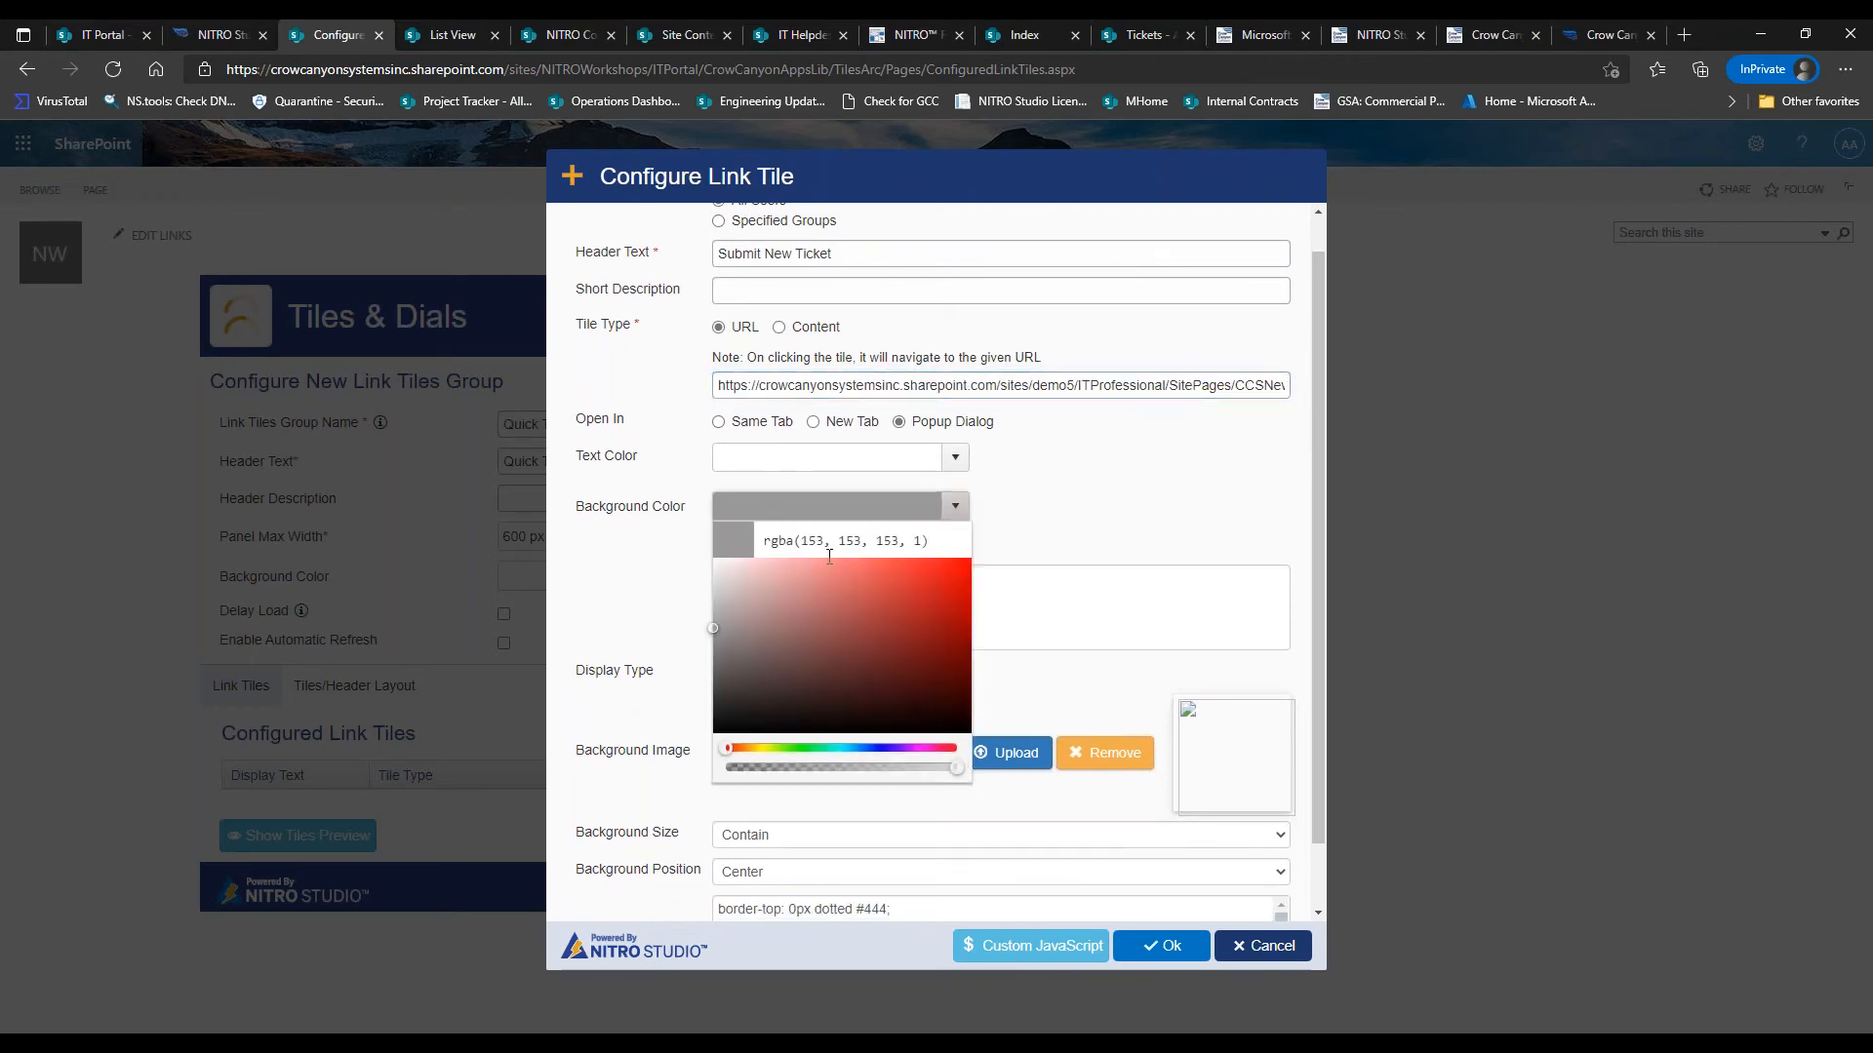
left_click(800, 568)
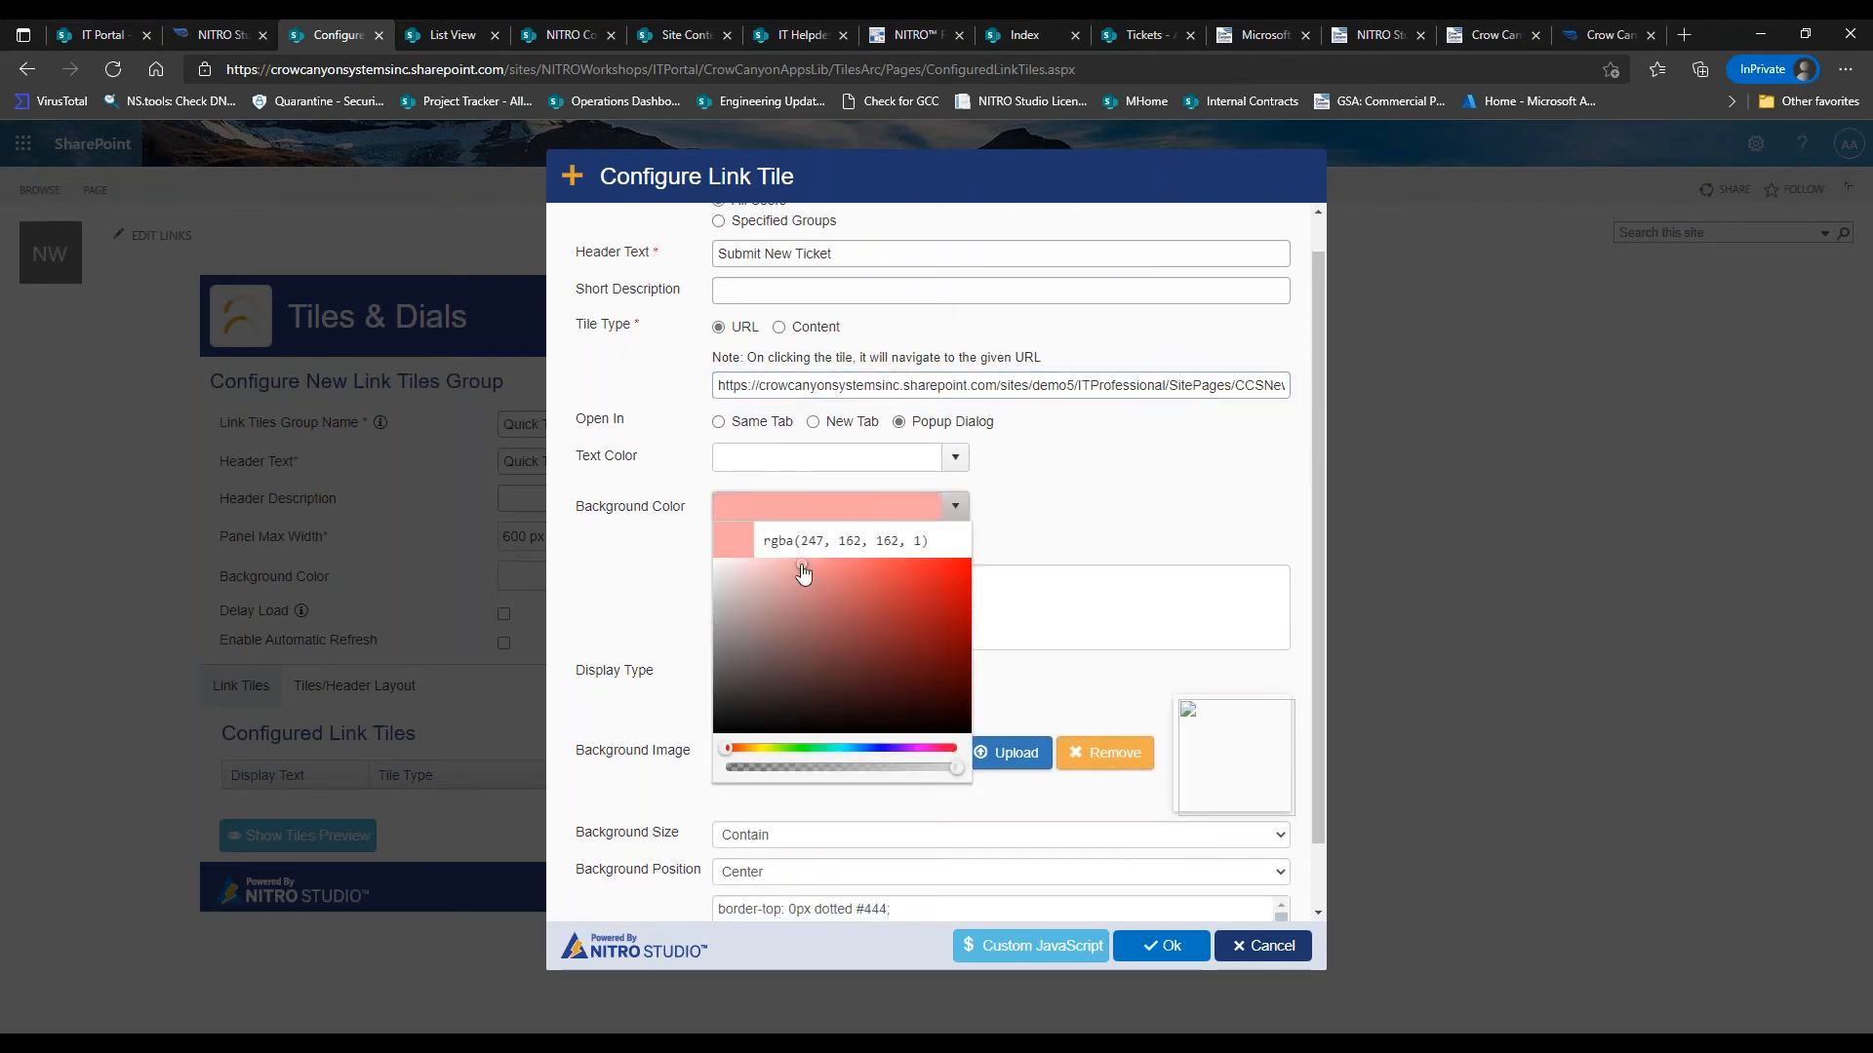
left_click(956, 457)
left_click_drag(711, 515, 702, 698)
left_click(686, 619)
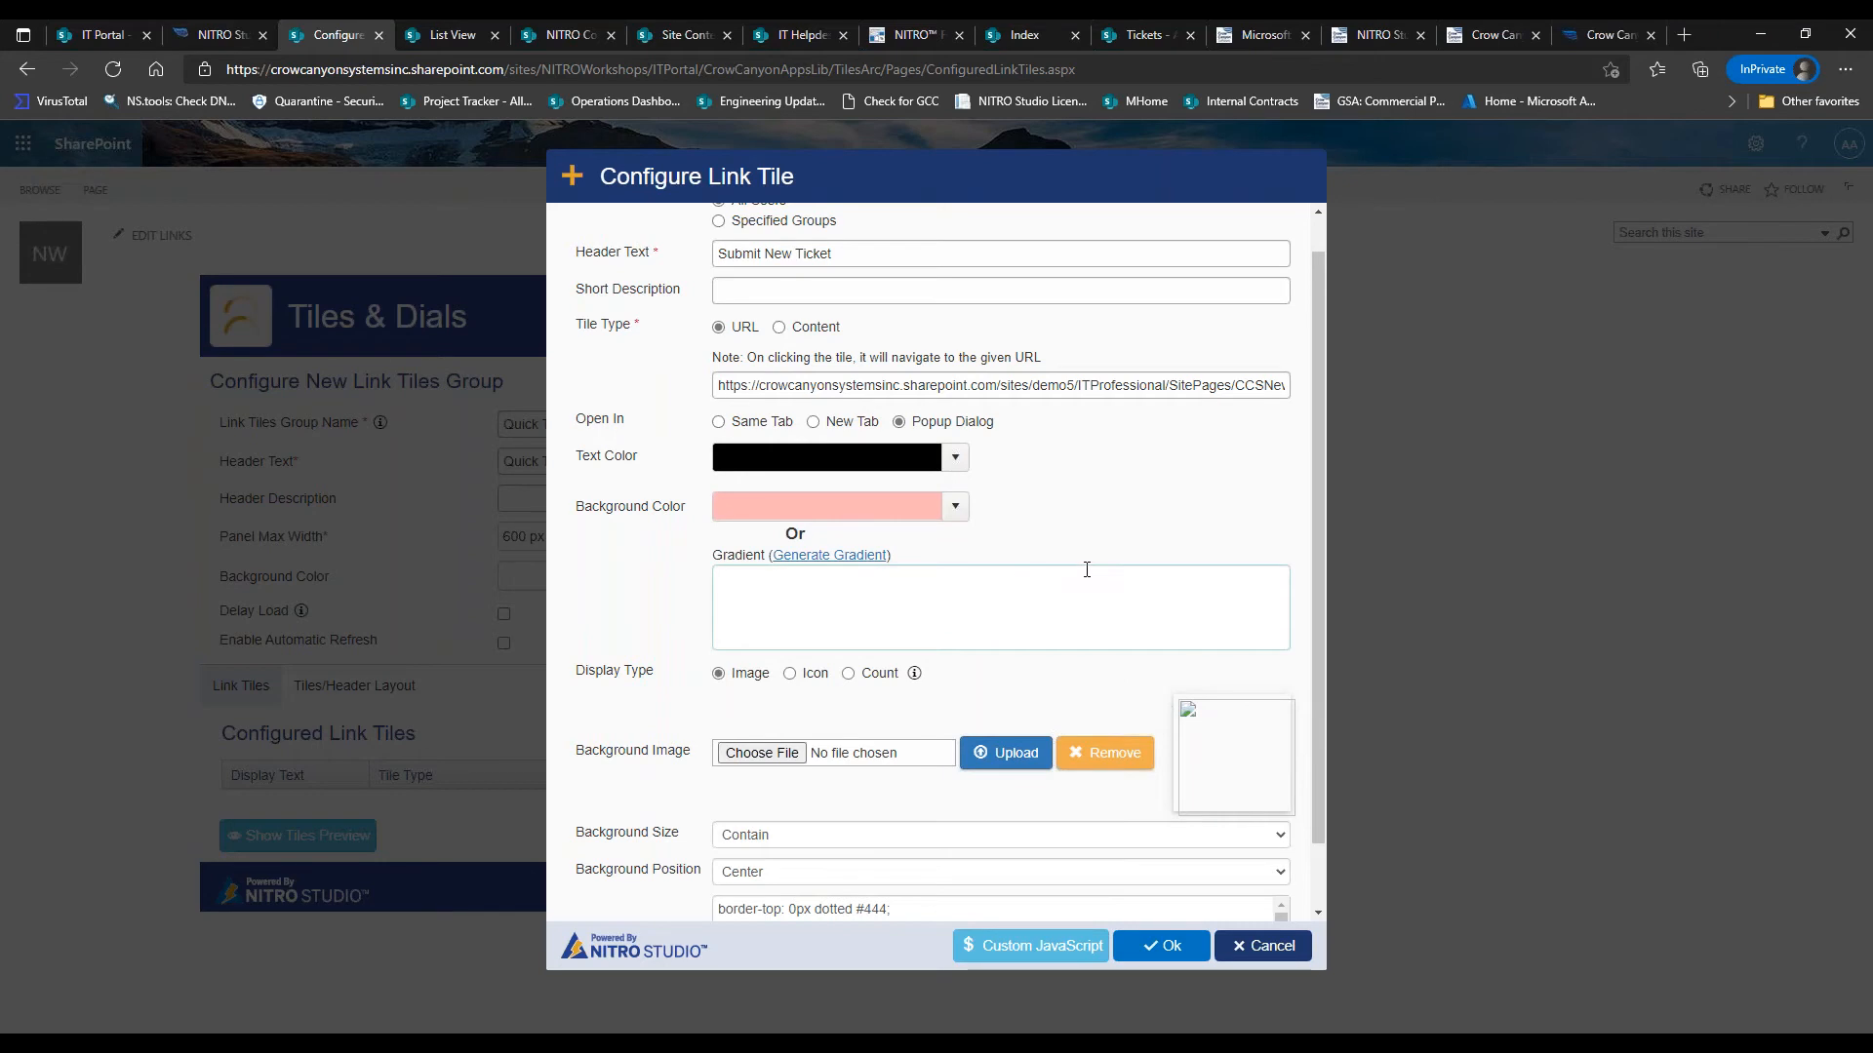
Change the tile's display type to Icon and choose the fa-sticky-note-o icon, found by filtering for stick
left_click_drag(1320, 496, 1323, 591)
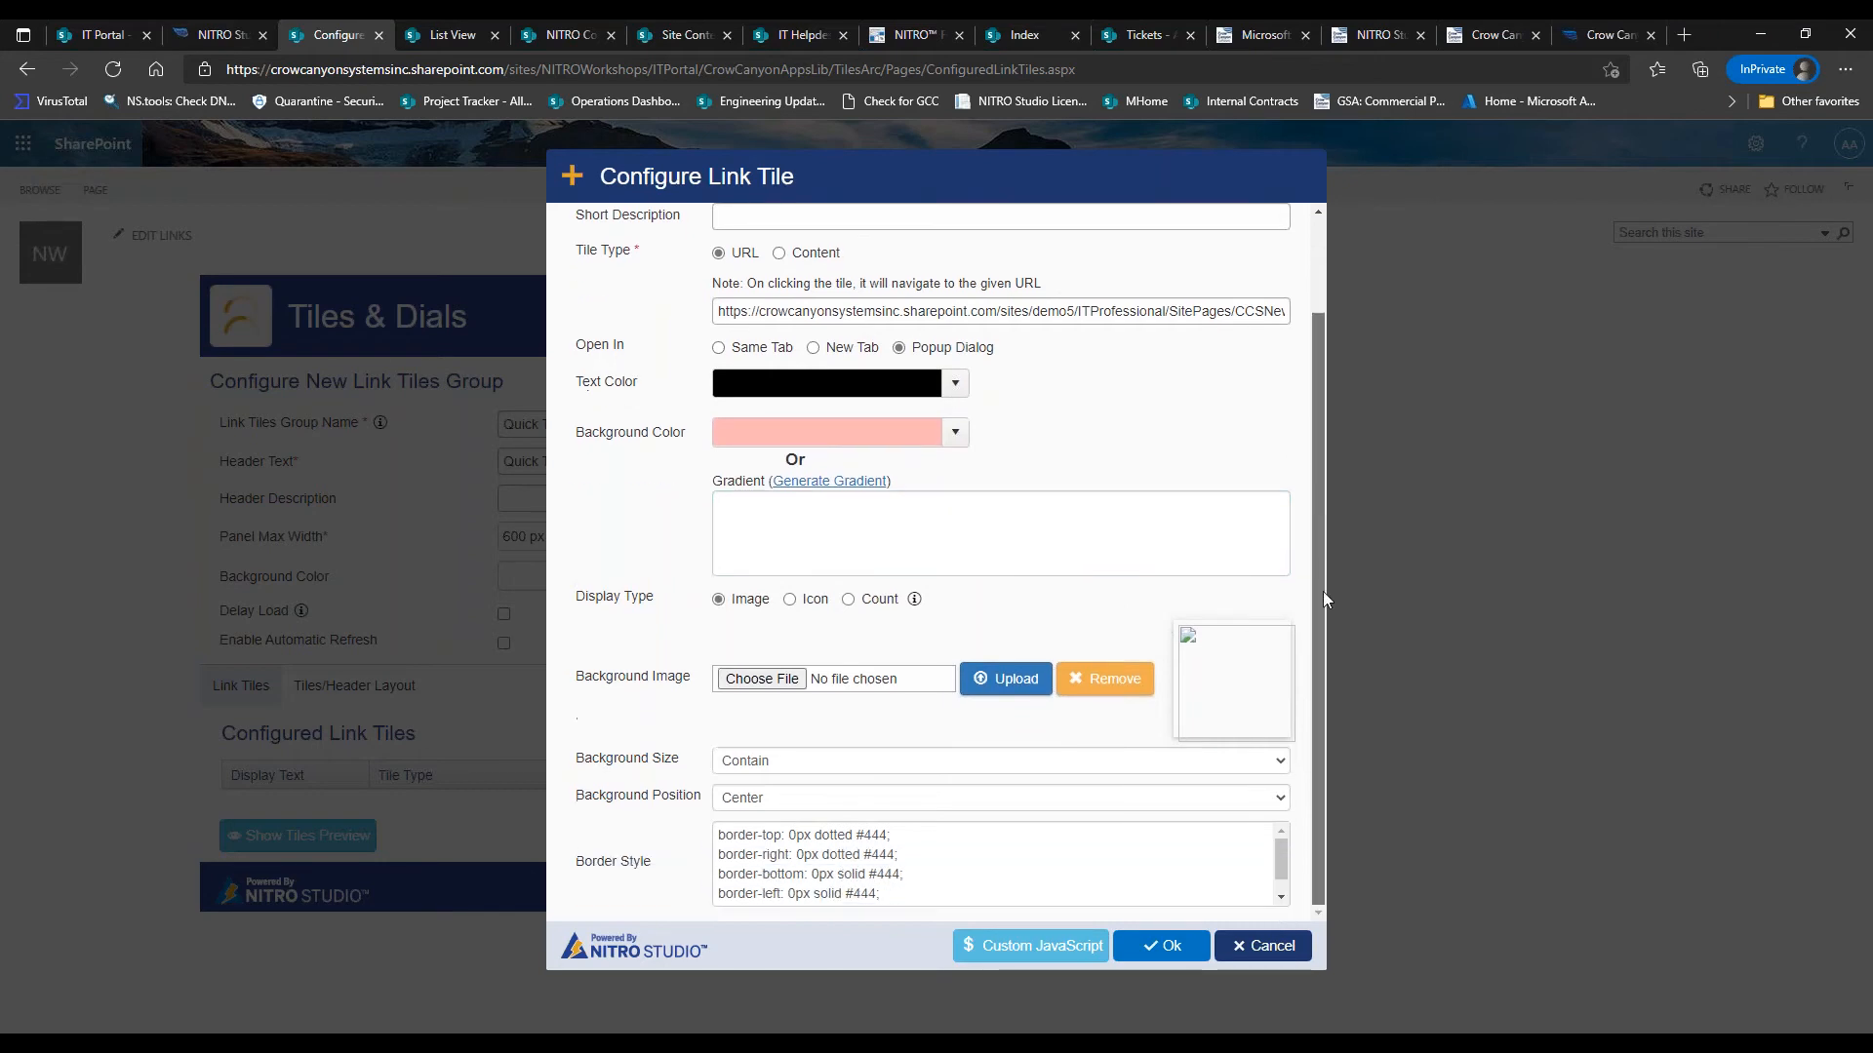
left_click(815, 599)
left_click(814, 720)
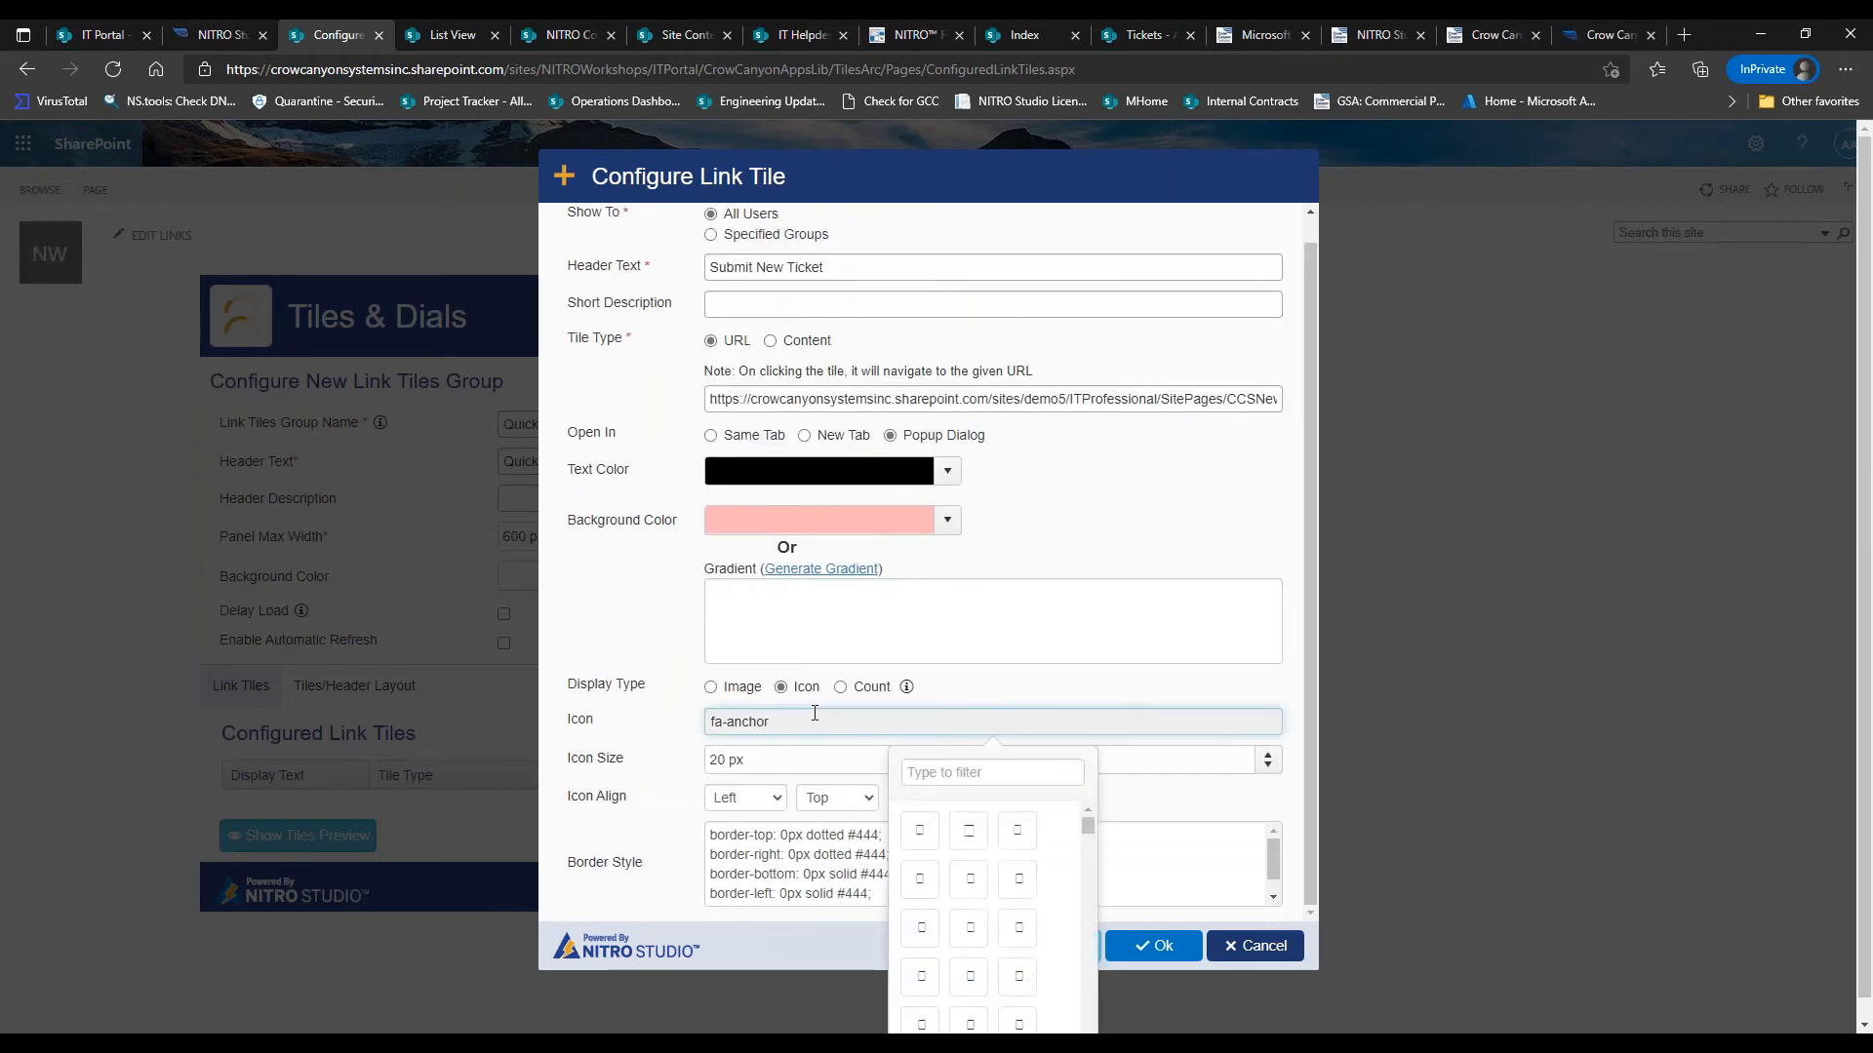
left_click(975, 771)
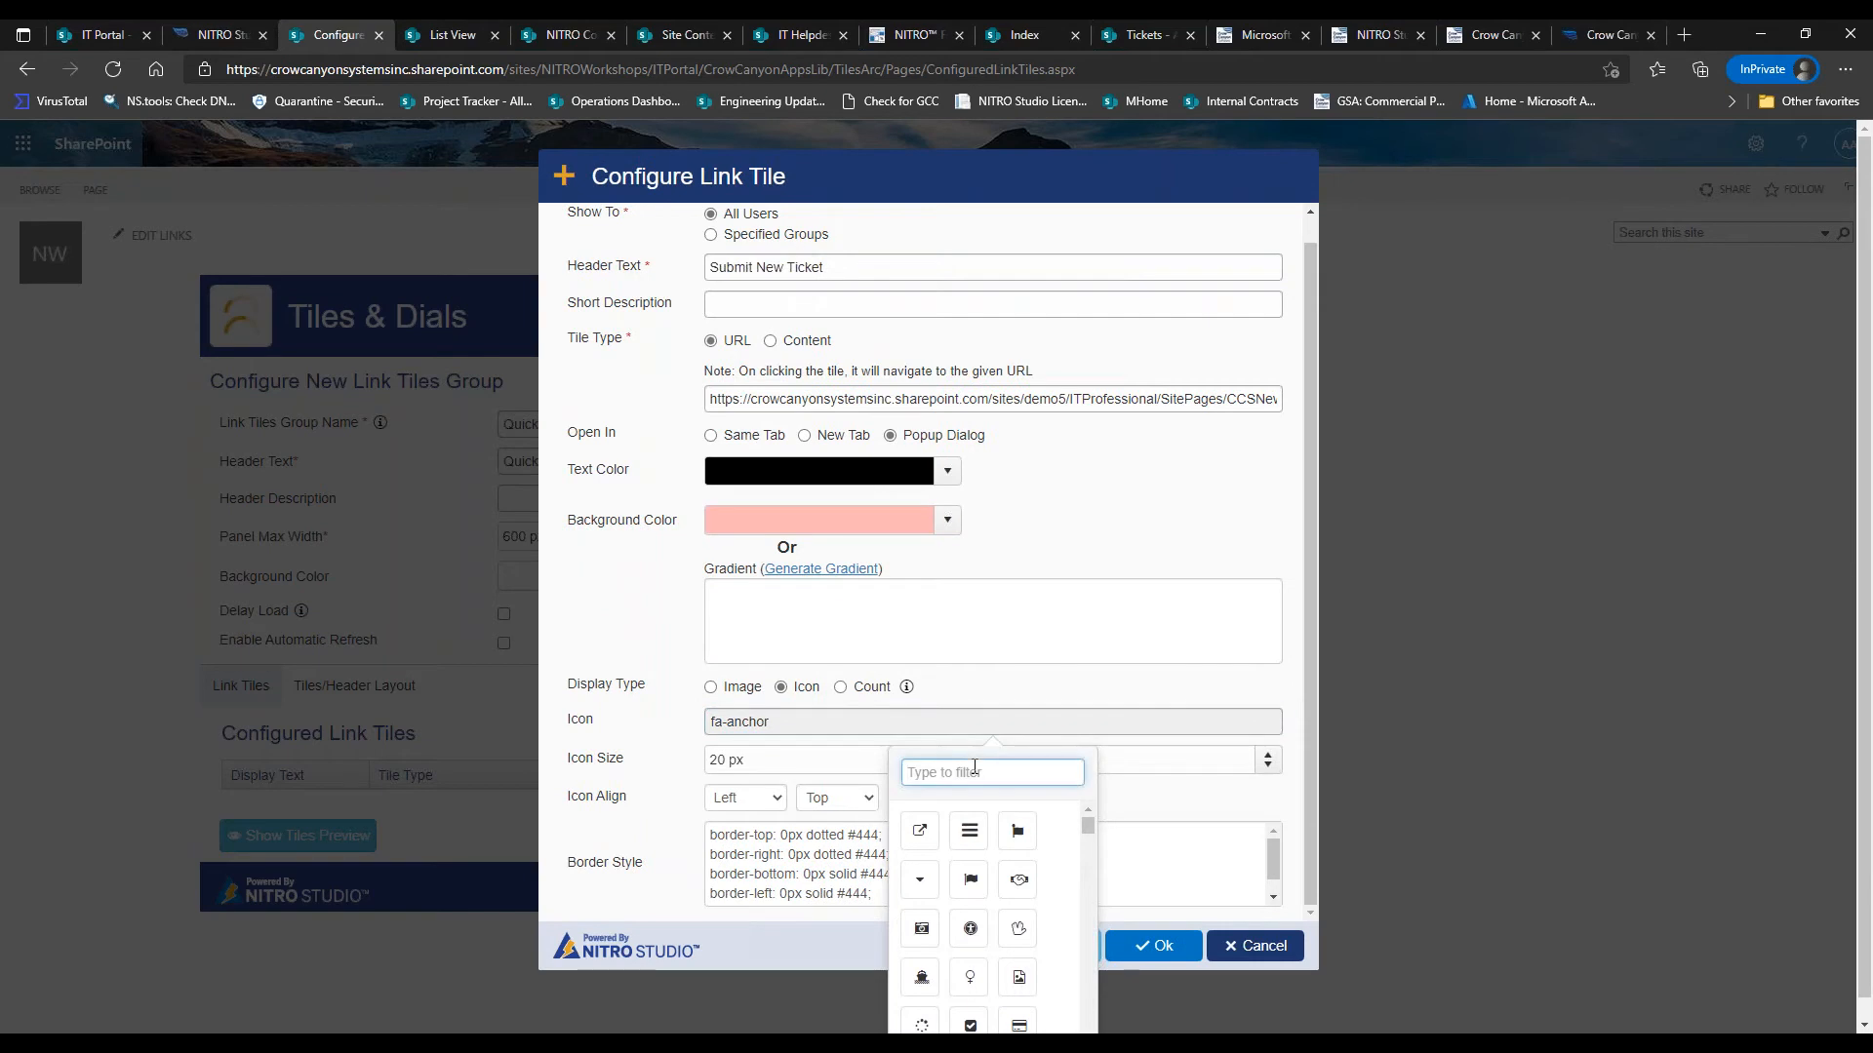
type("stick")
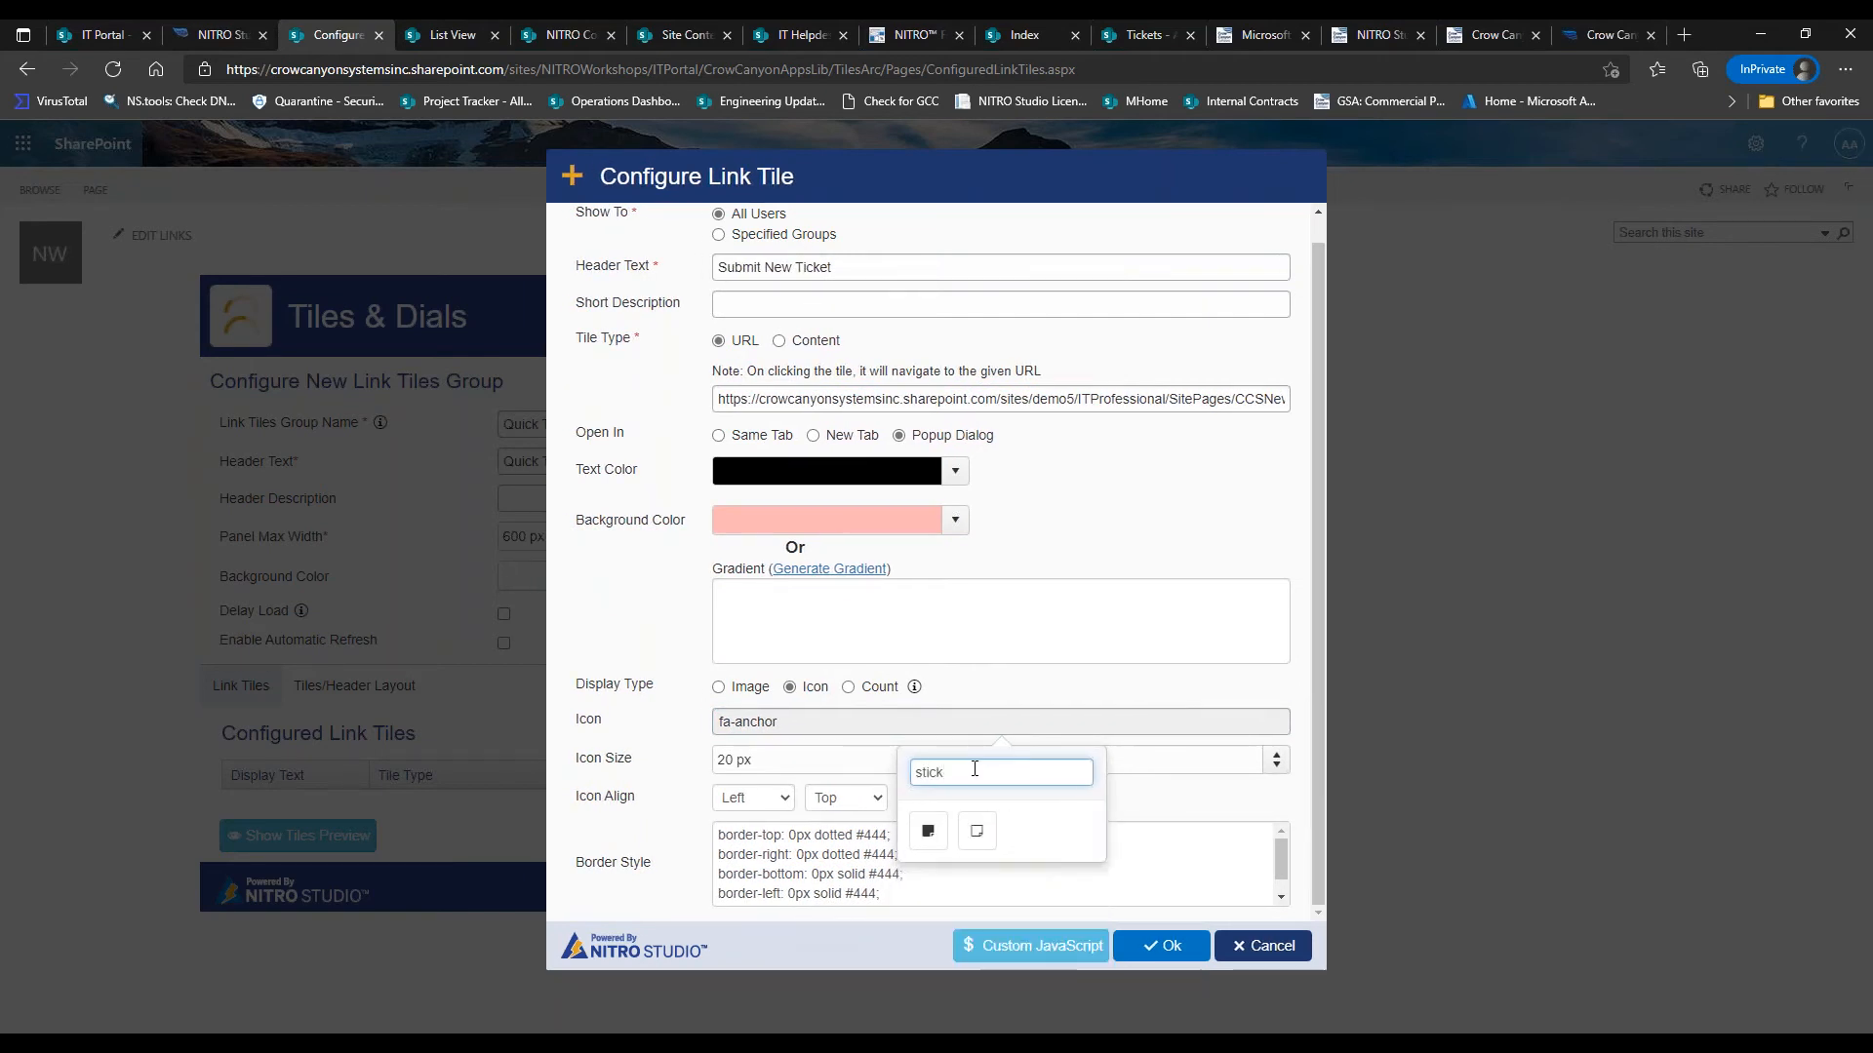
left_click(976, 831)
left_click(995, 706)
Align the tile's icon to Center horizontally and Bottom vertically
left_click(792, 804)
left_click(751, 841)
left_click(862, 799)
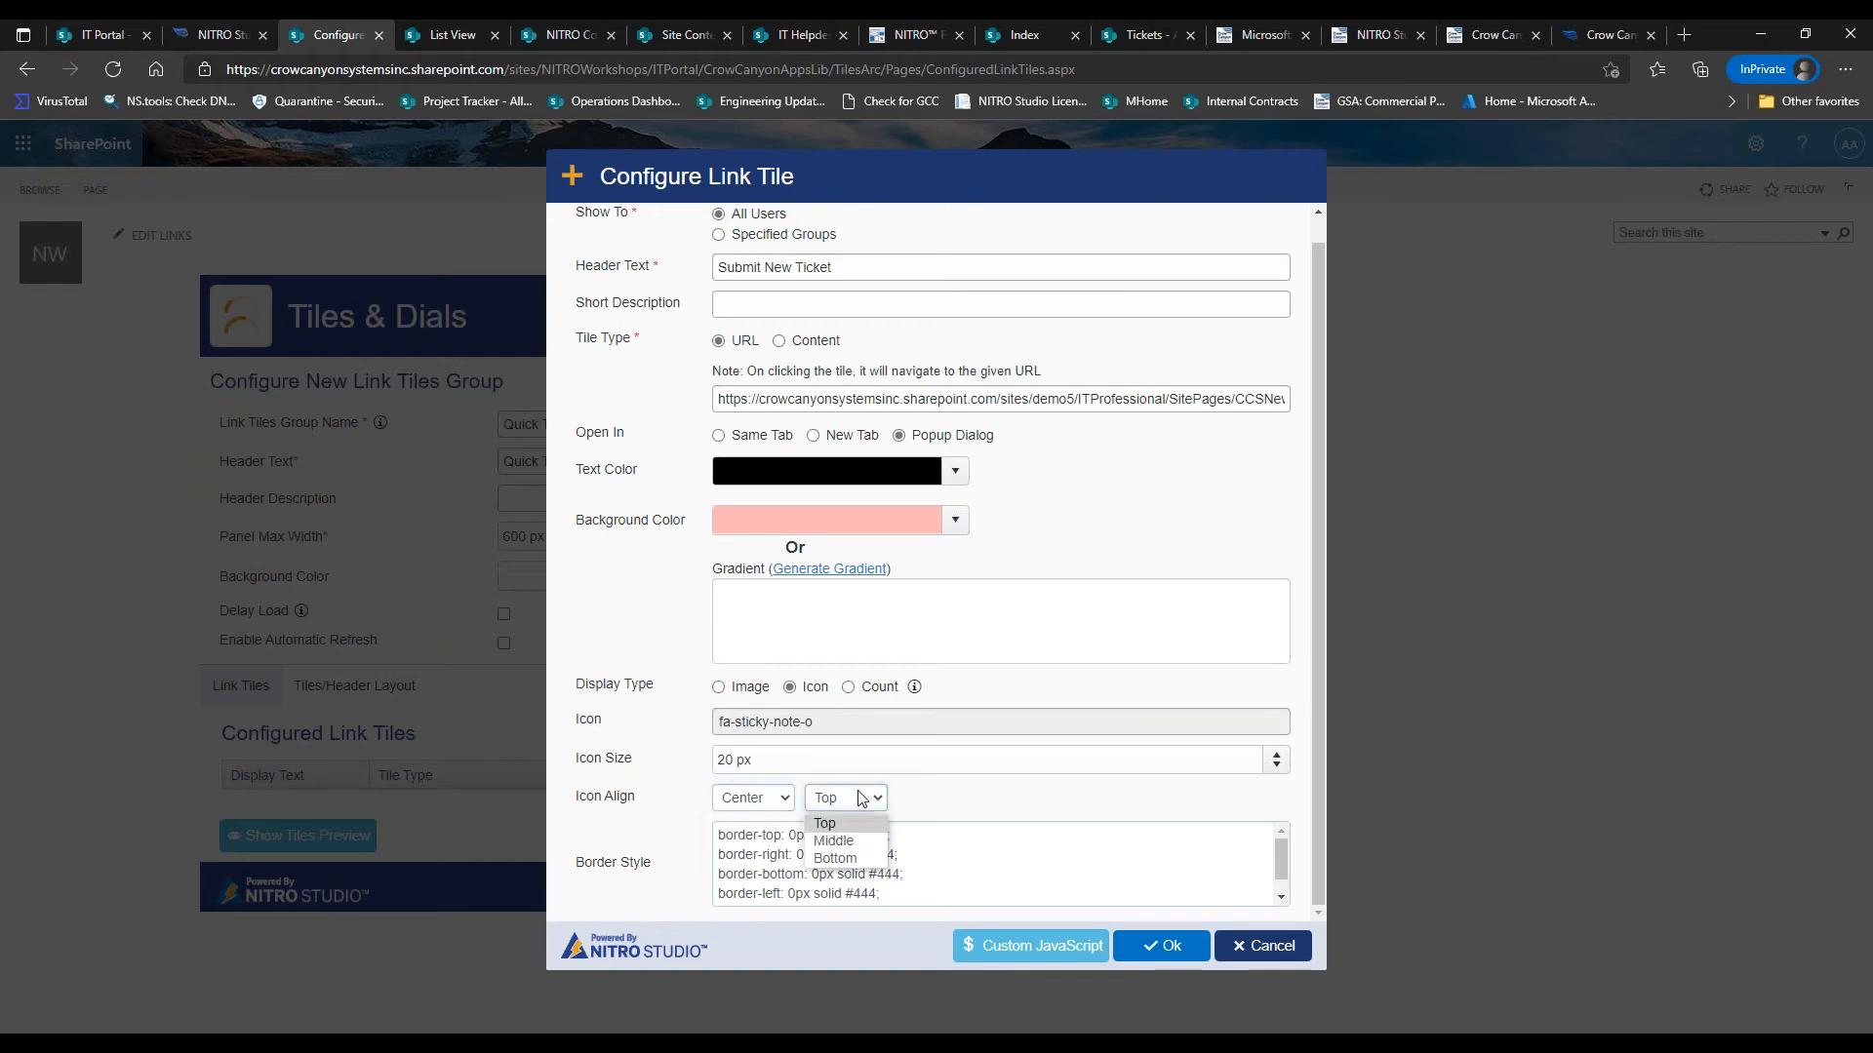
left_click(835, 859)
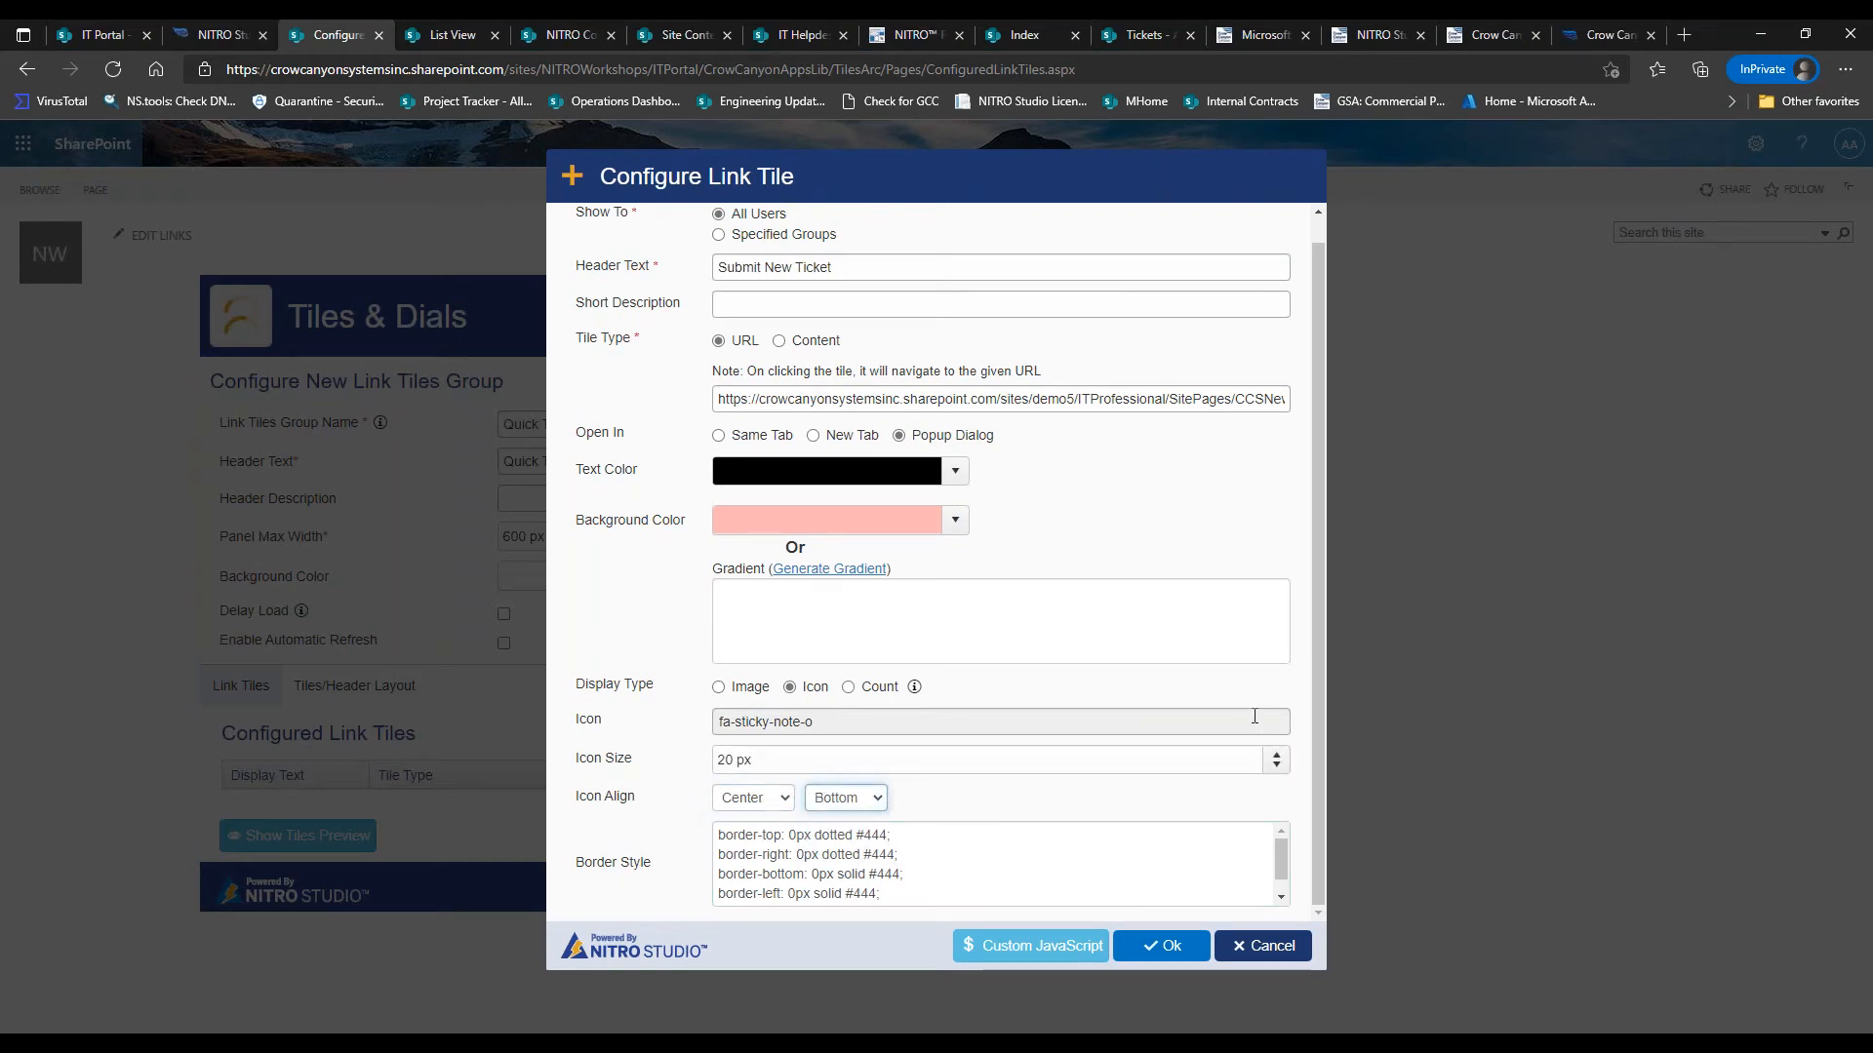
Confirm the Submit New Ticket tile and preview the Quick Tickets tiles group
left_click(1158, 952)
left_click(284, 892)
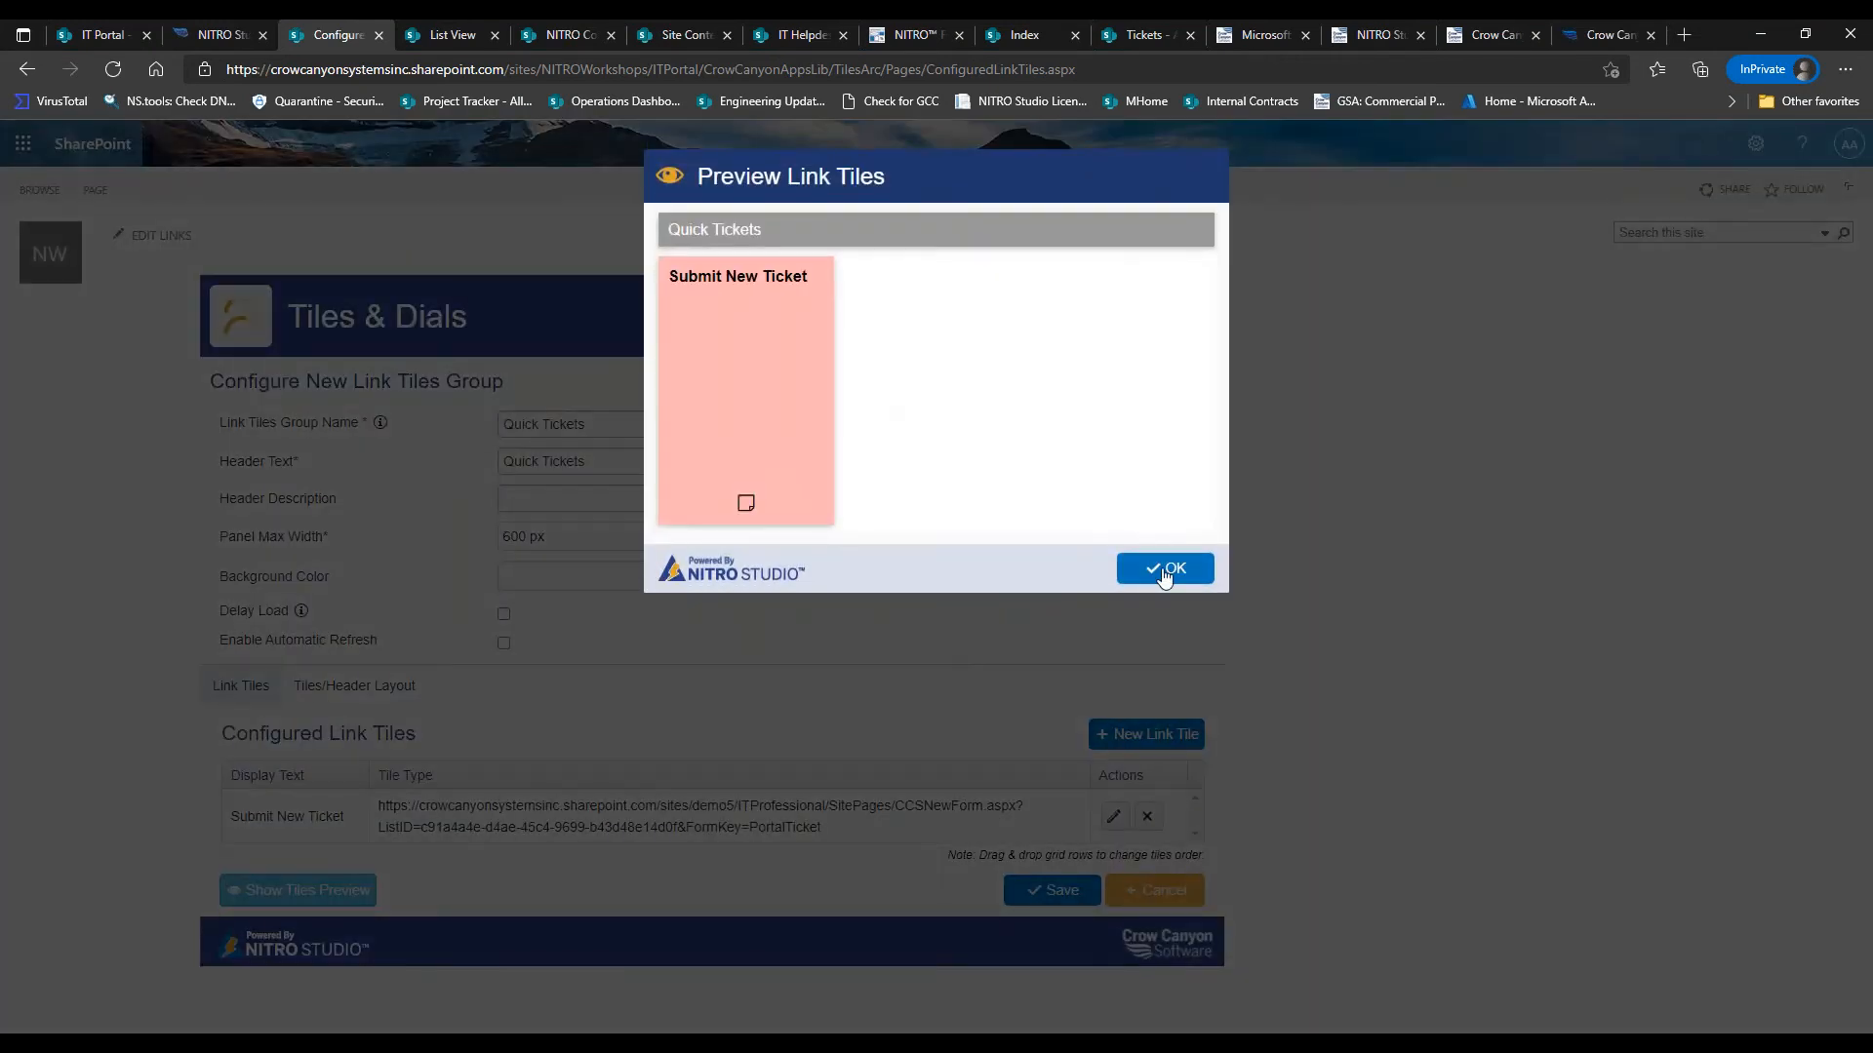
left_click(1163, 576)
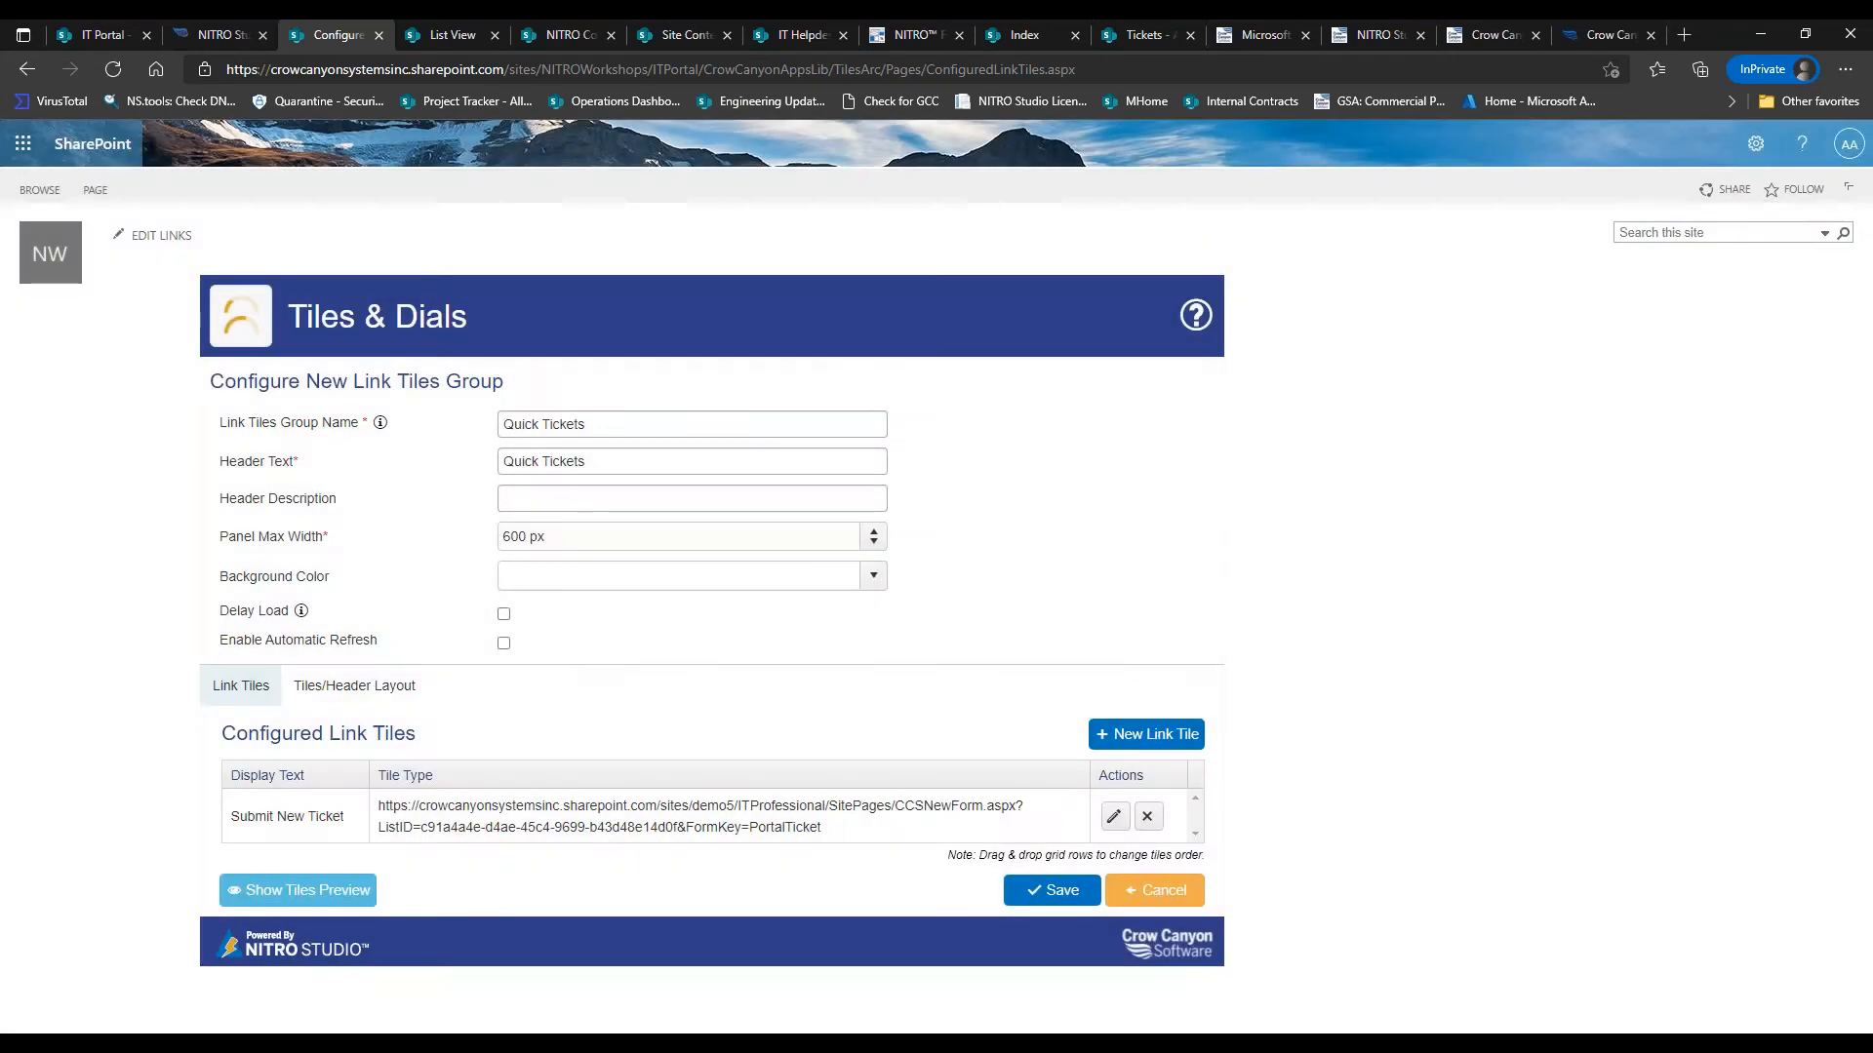
Add another link tile with the header text Hardware Request and tile type URL, using the copied PortalTicket form link
left_click(1151, 736)
left_click(915, 266)
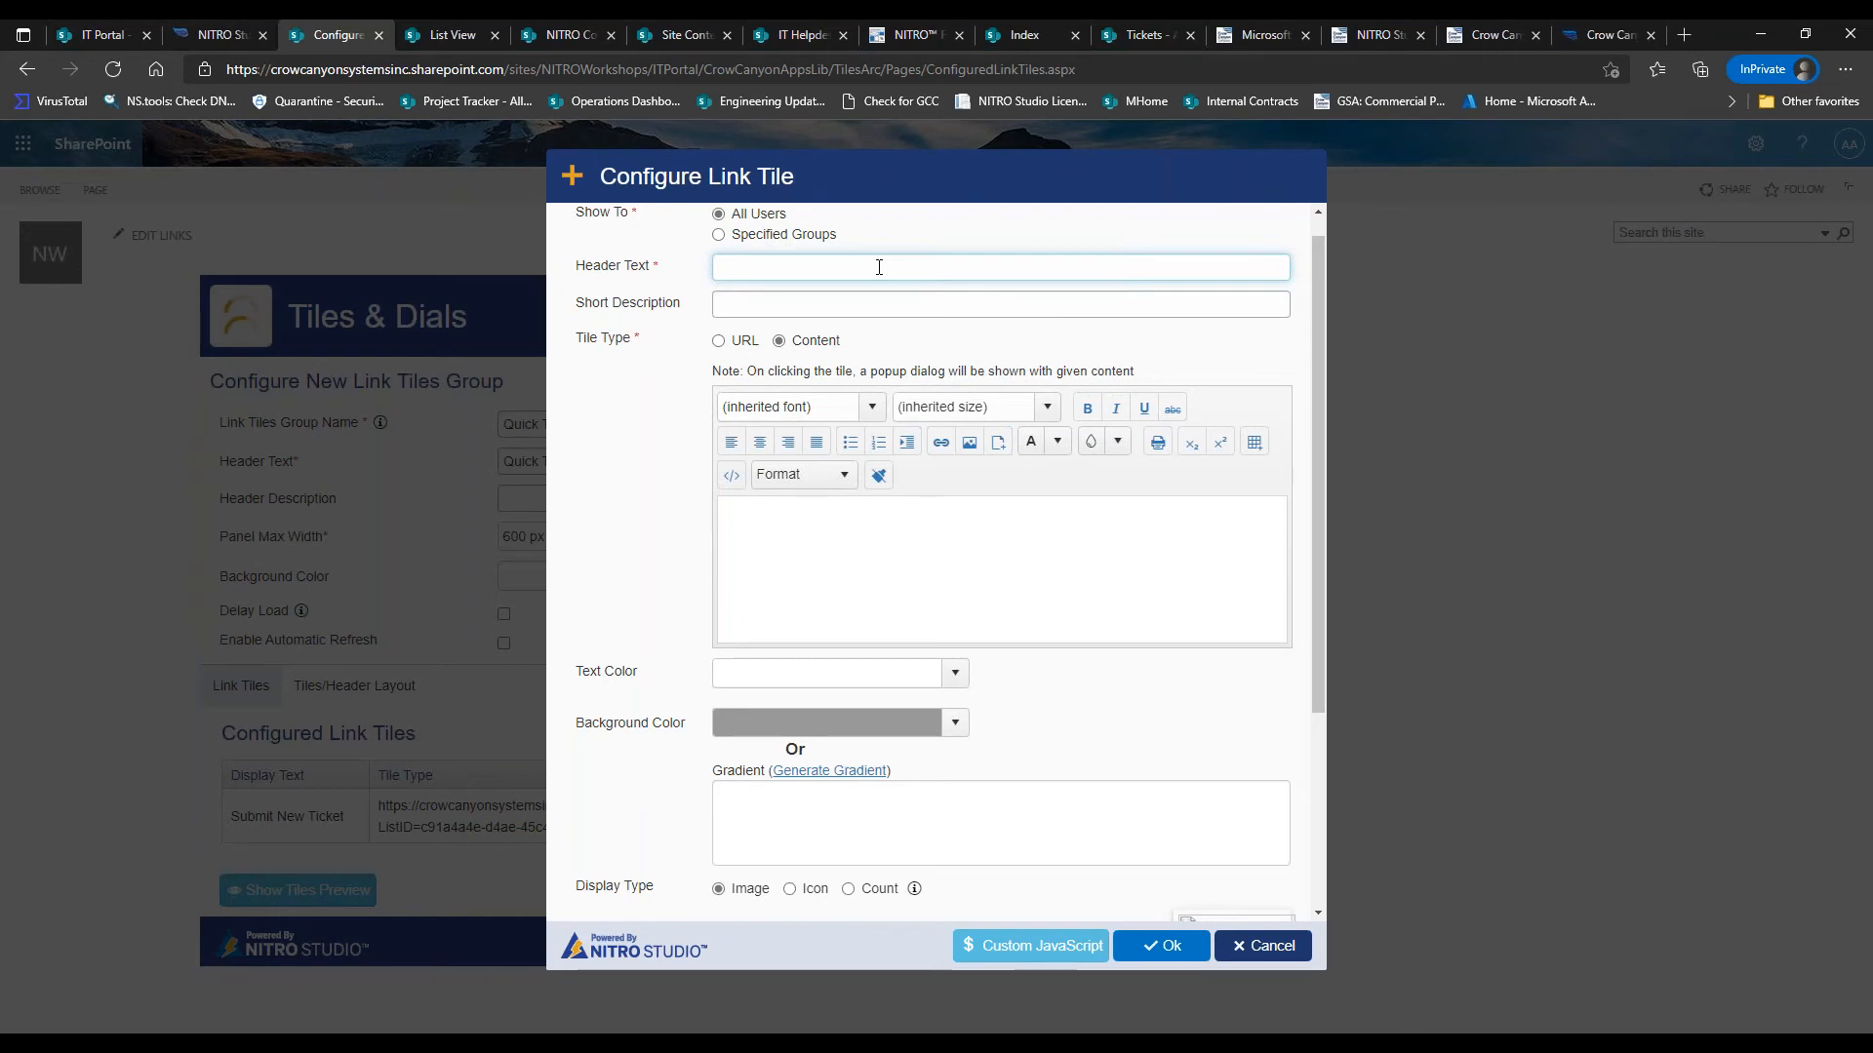
type("Hardware Requests")
left_click(745, 341)
left_click(780, 399)
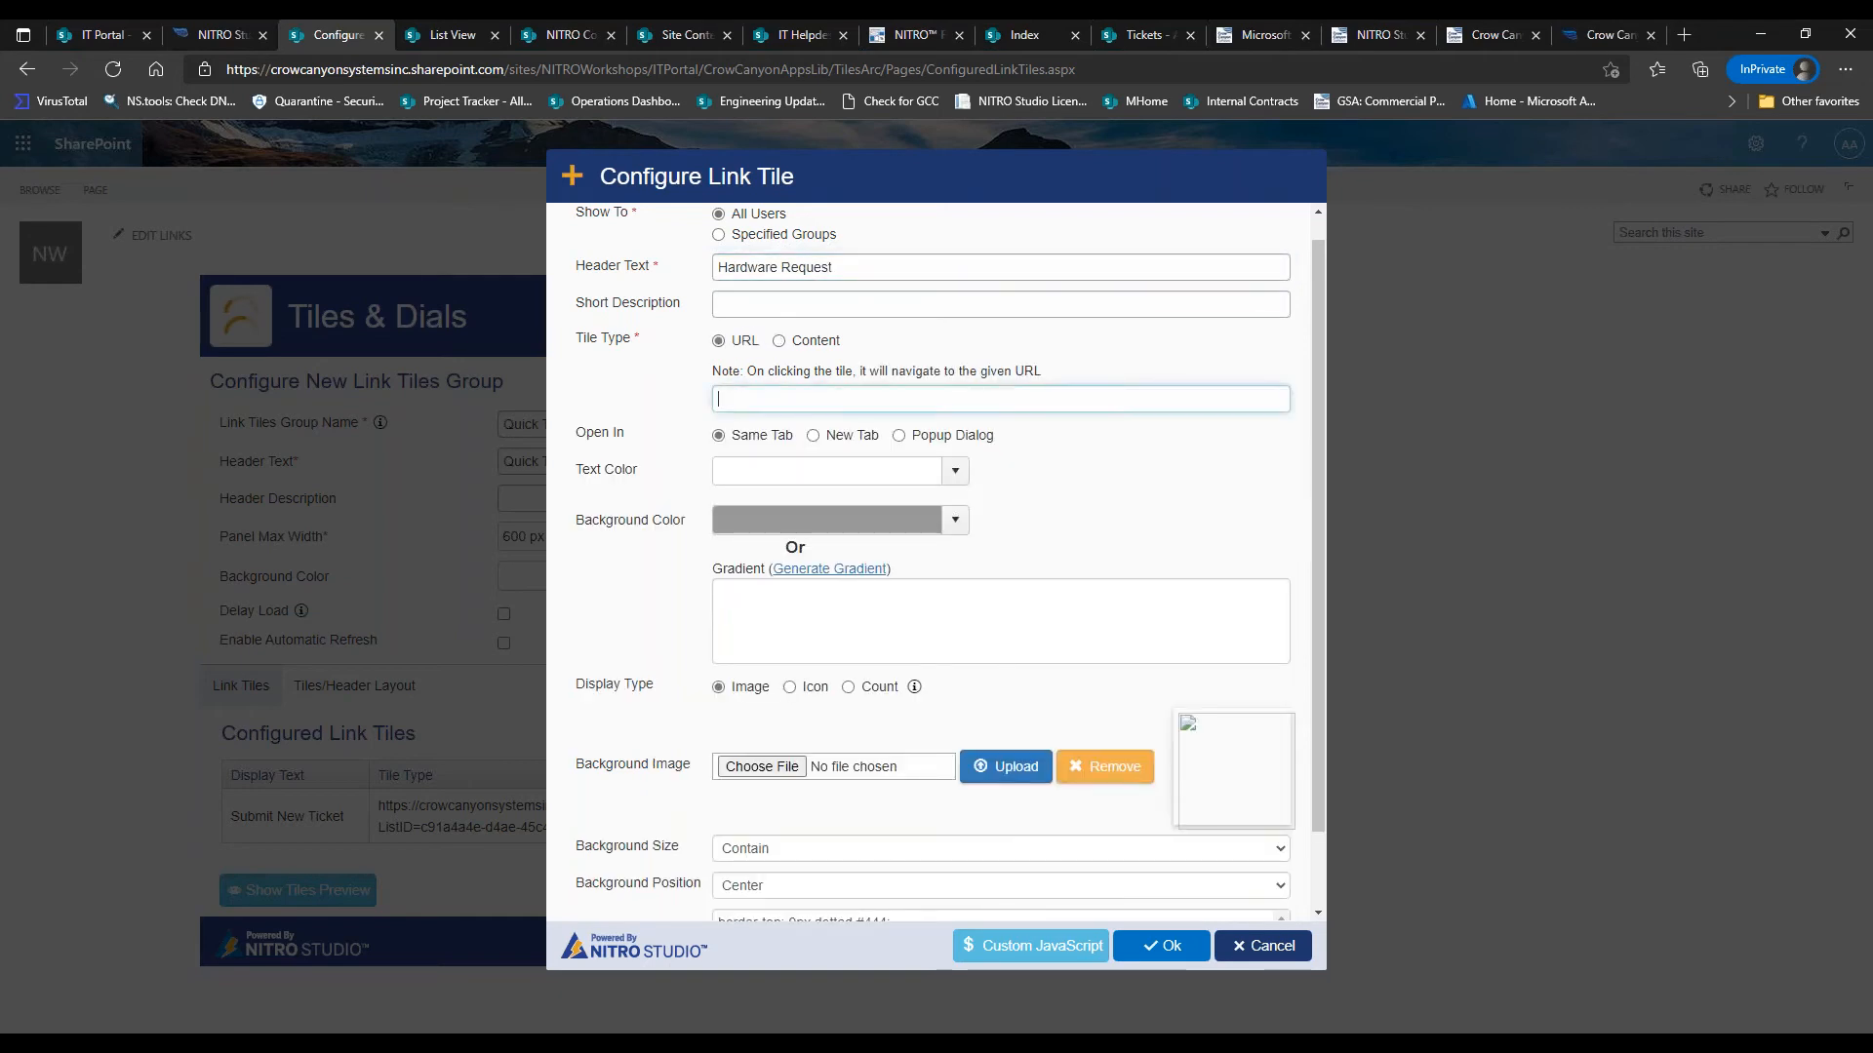
key("ctrl+v")
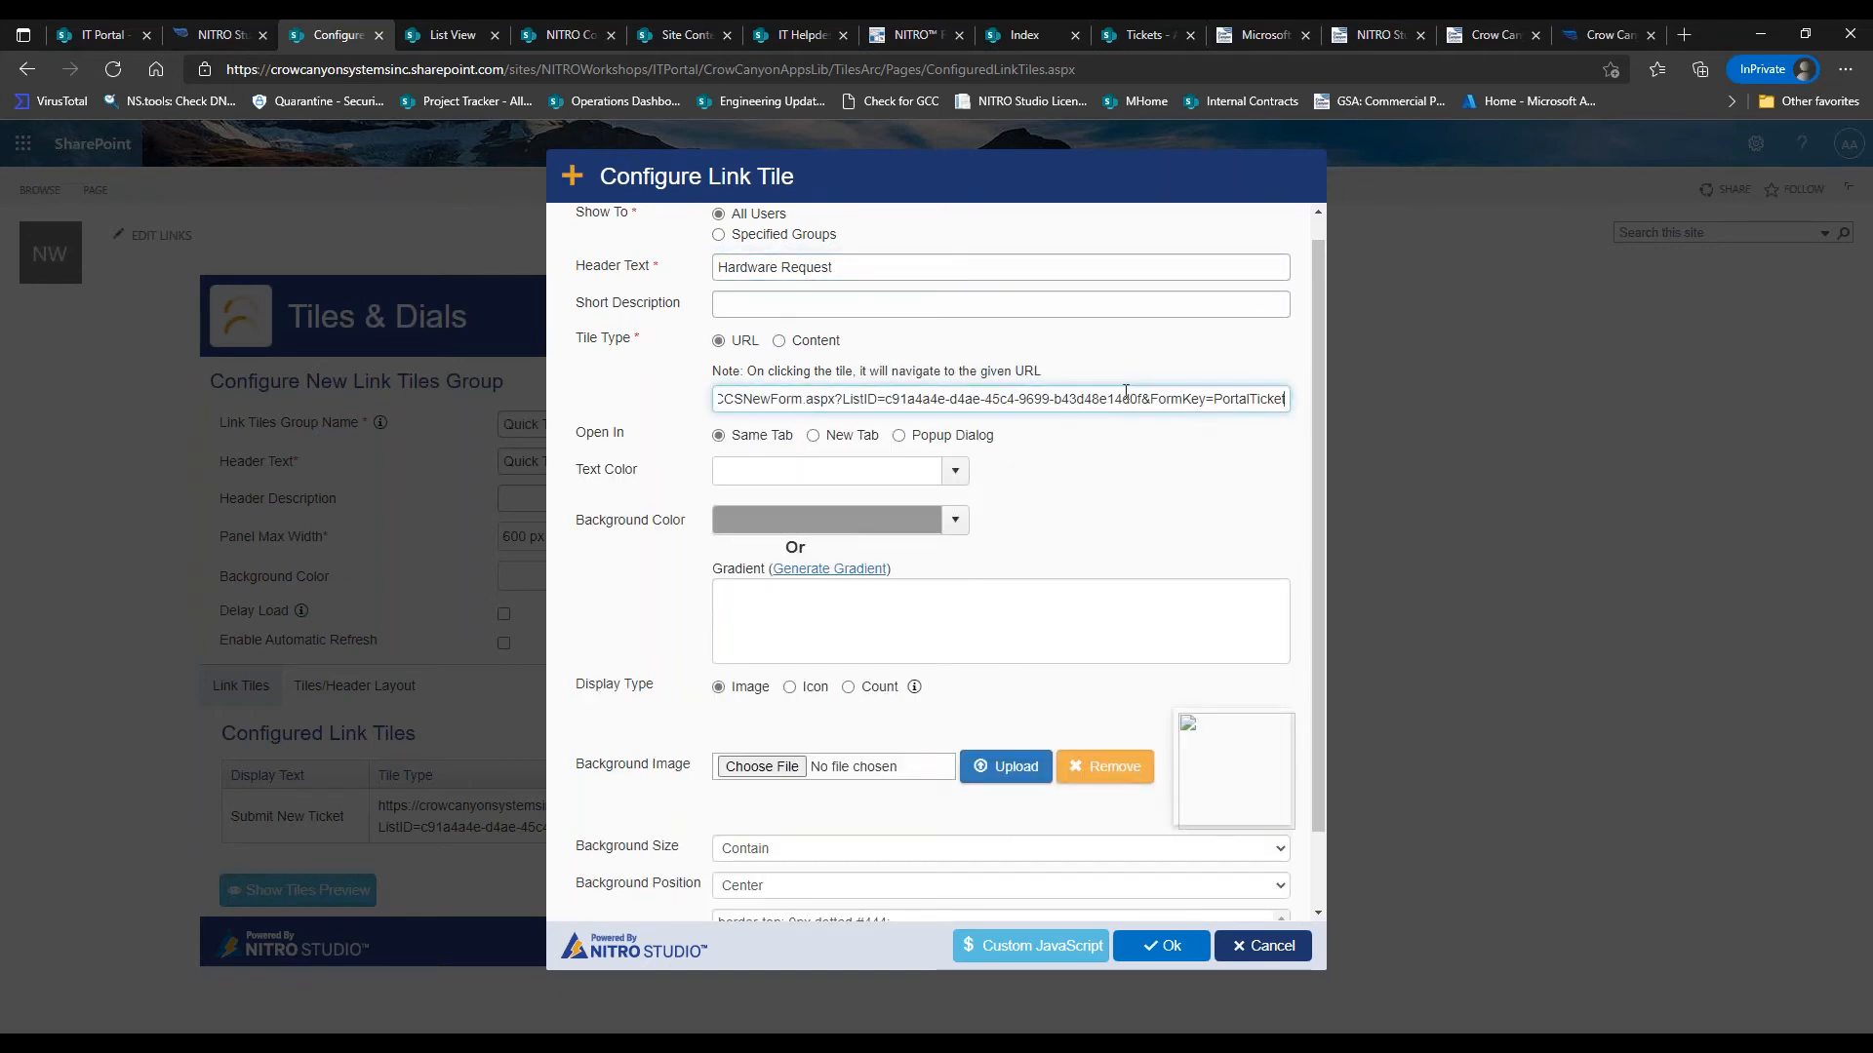
Append the parameter &Category1= to the end of the Hardware Request tile's URL
left_click_drag(809, 400, 1287, 400)
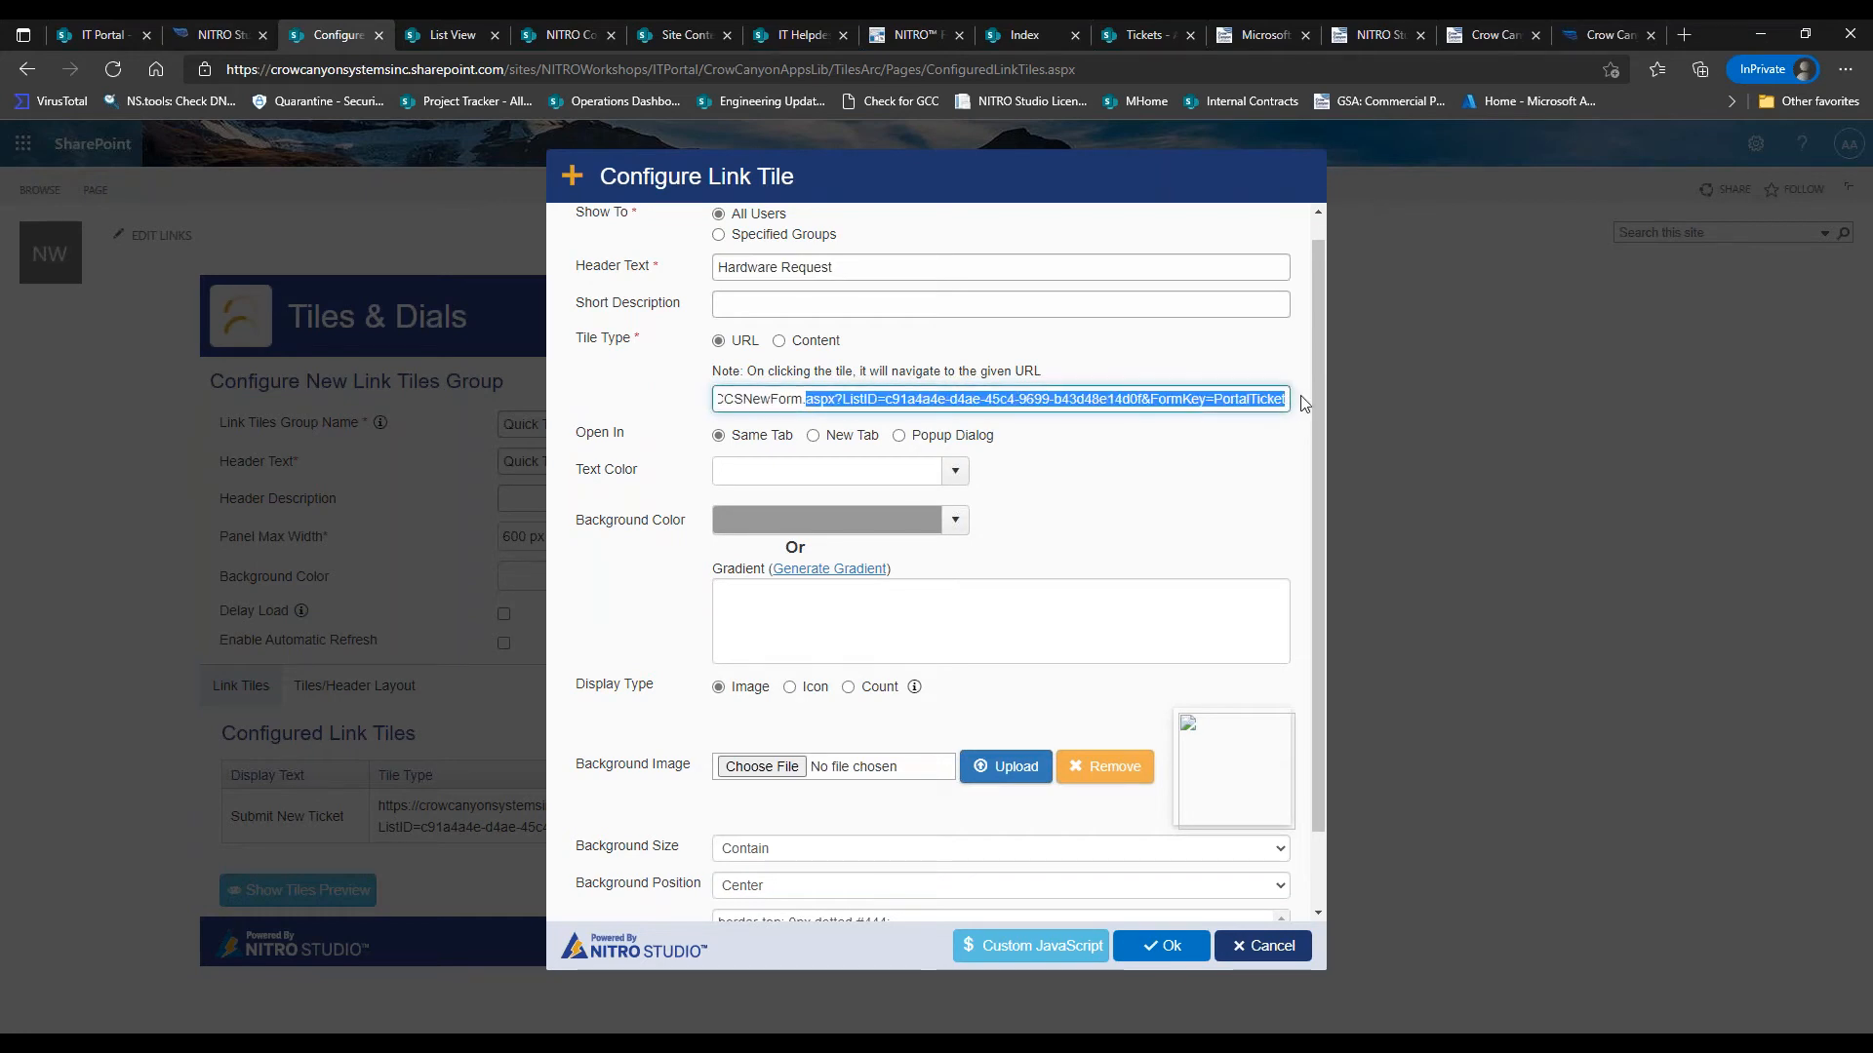
left_click(1303, 403)
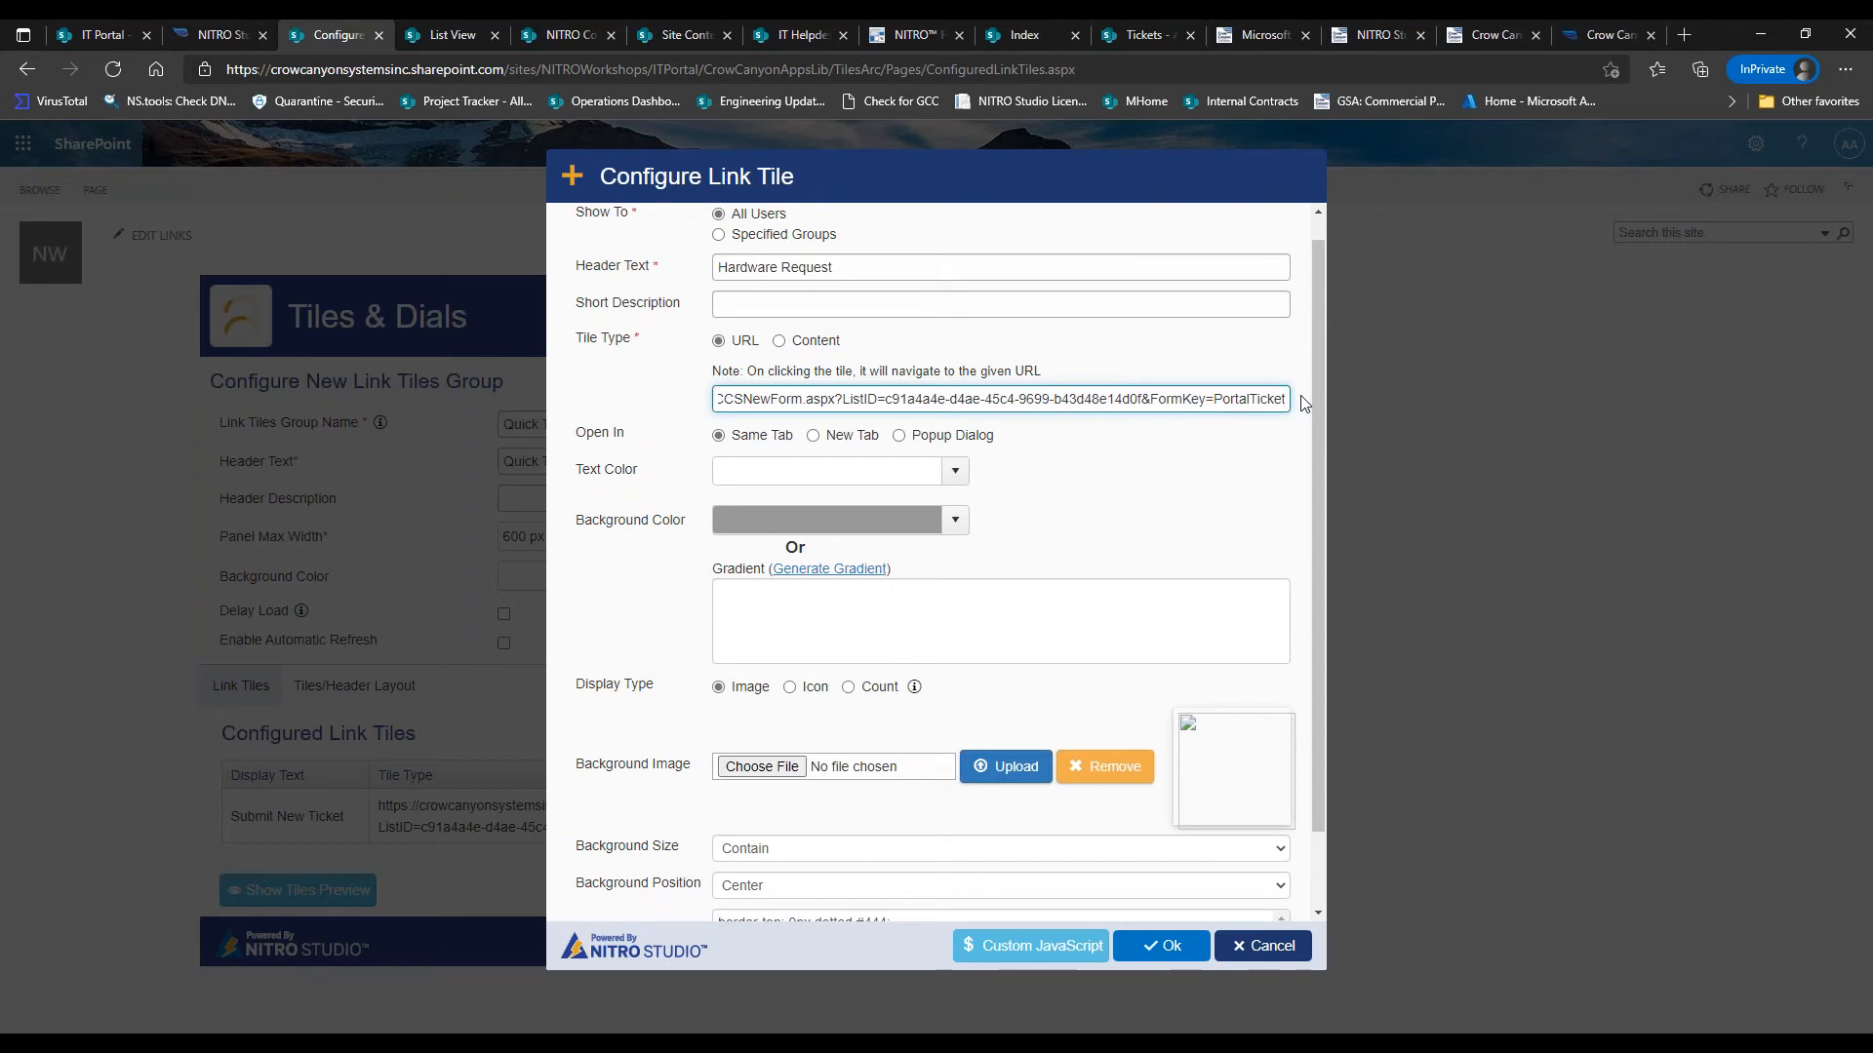
type("&")
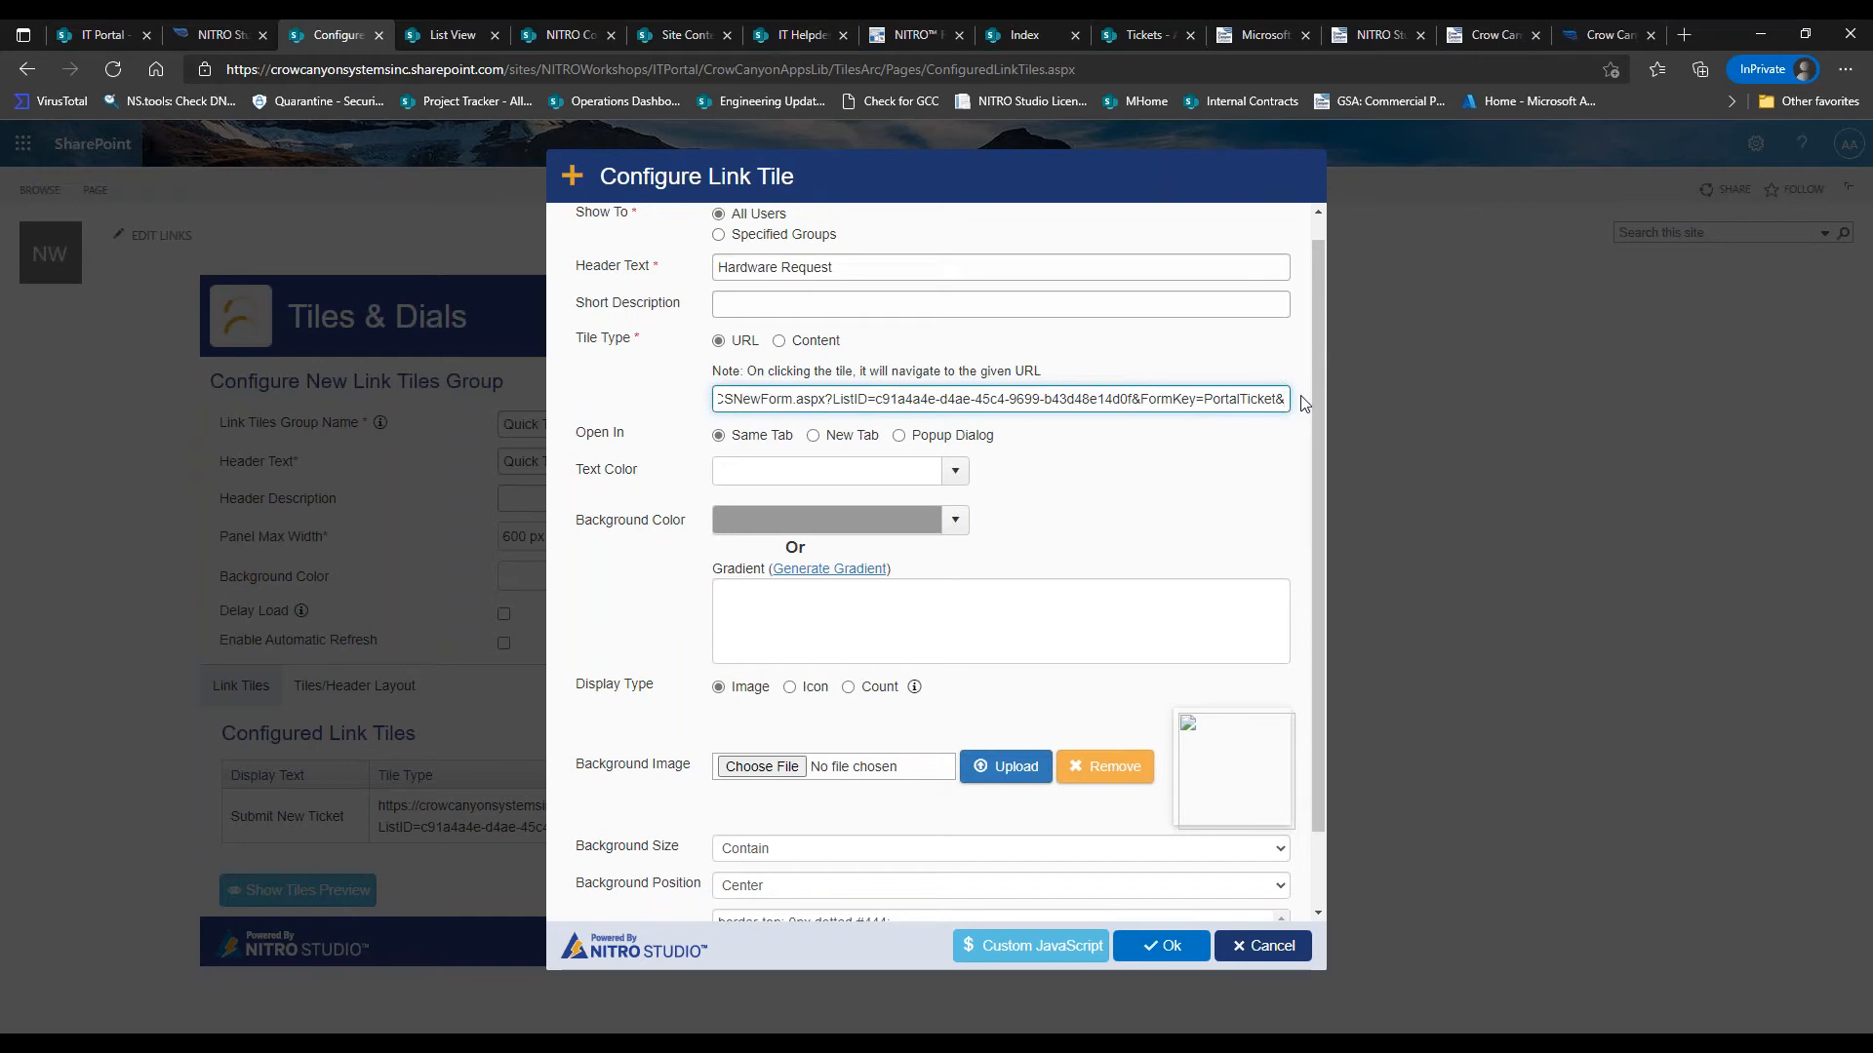
type("C")
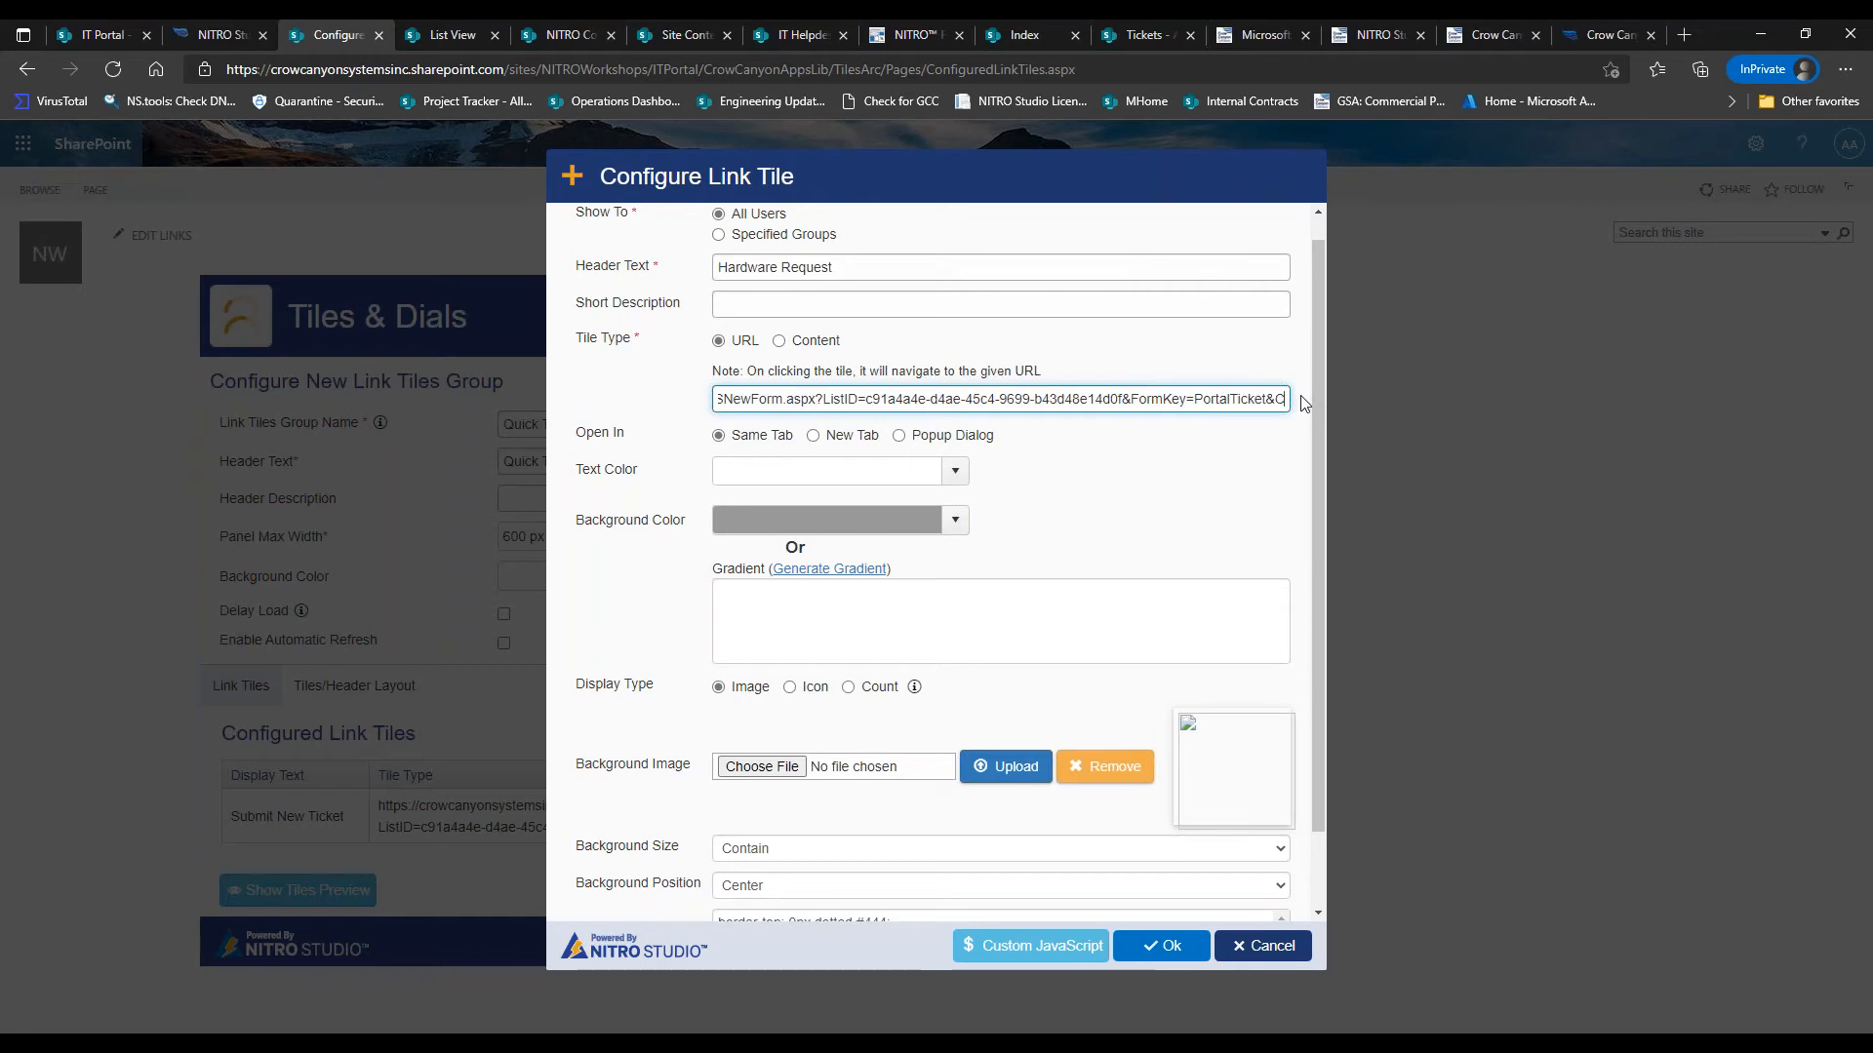
type("ategory=")
type("=")
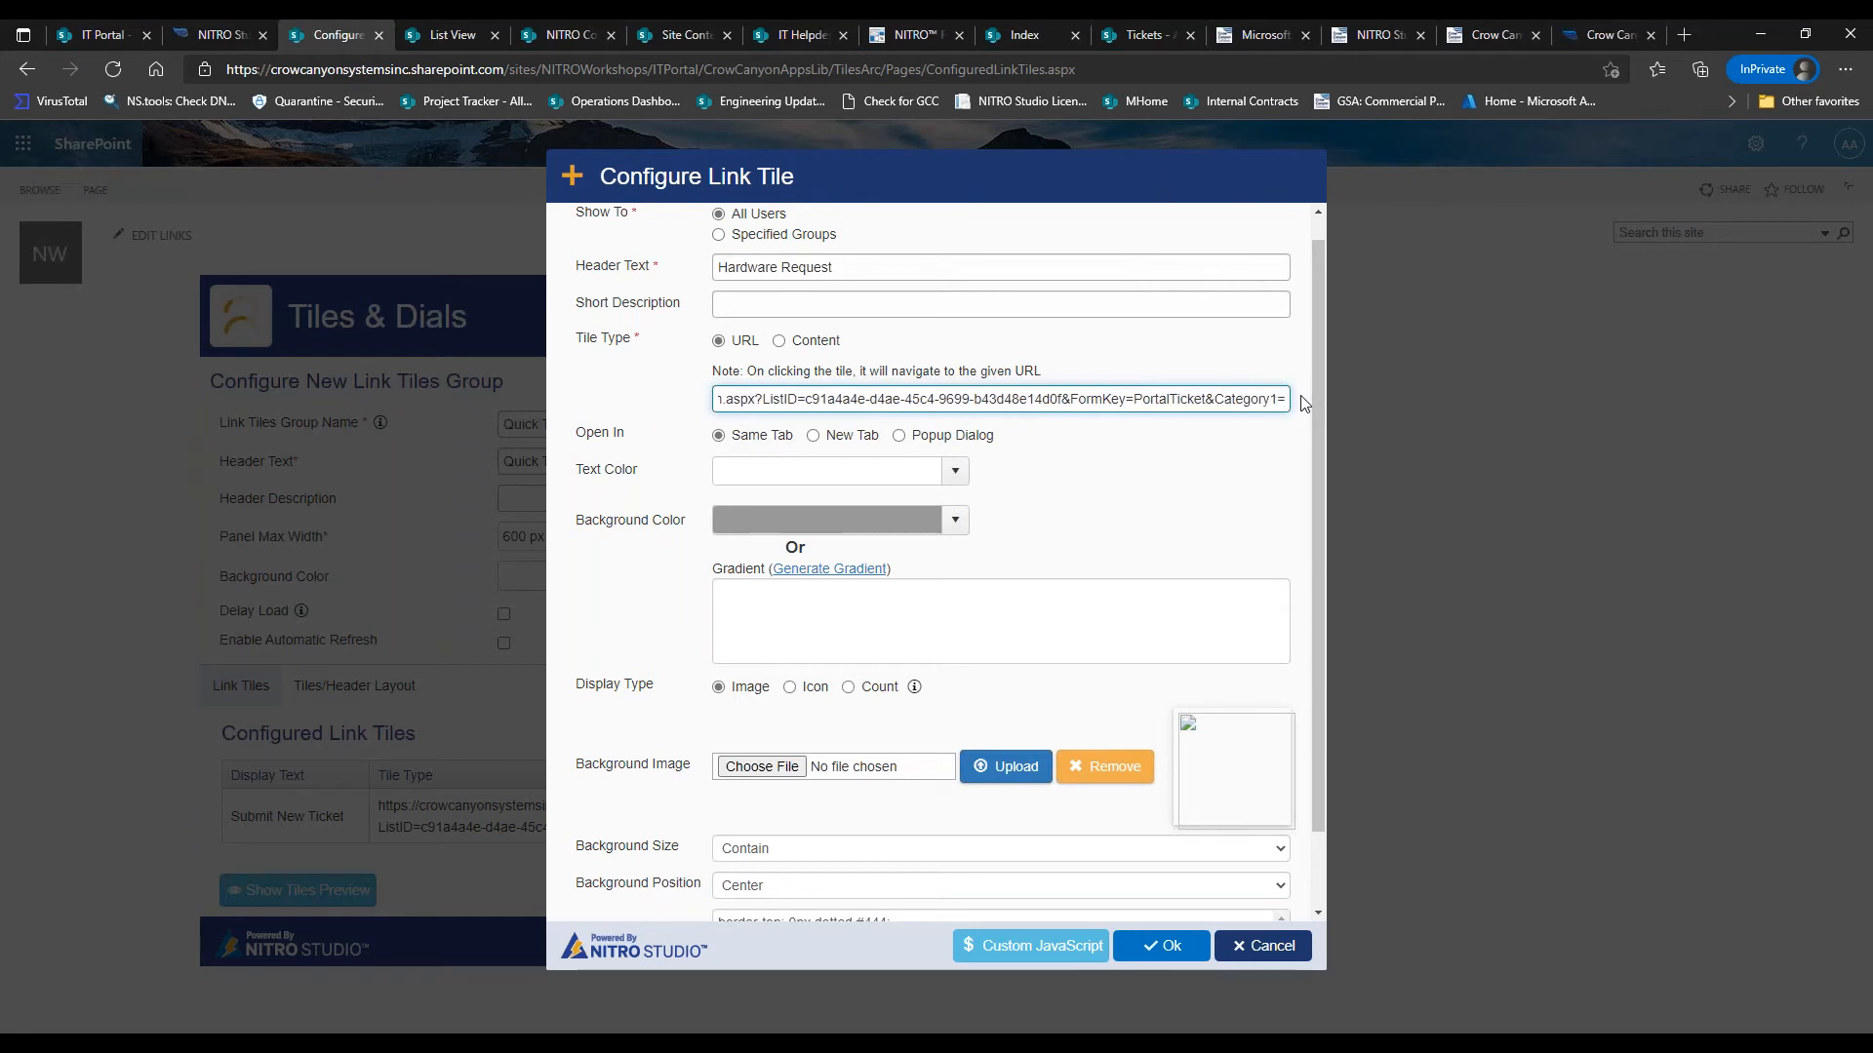
Look up the ID of the Hardware Request category in the helpdesk's Application Administration categorization settings
left_click(1170, 35)
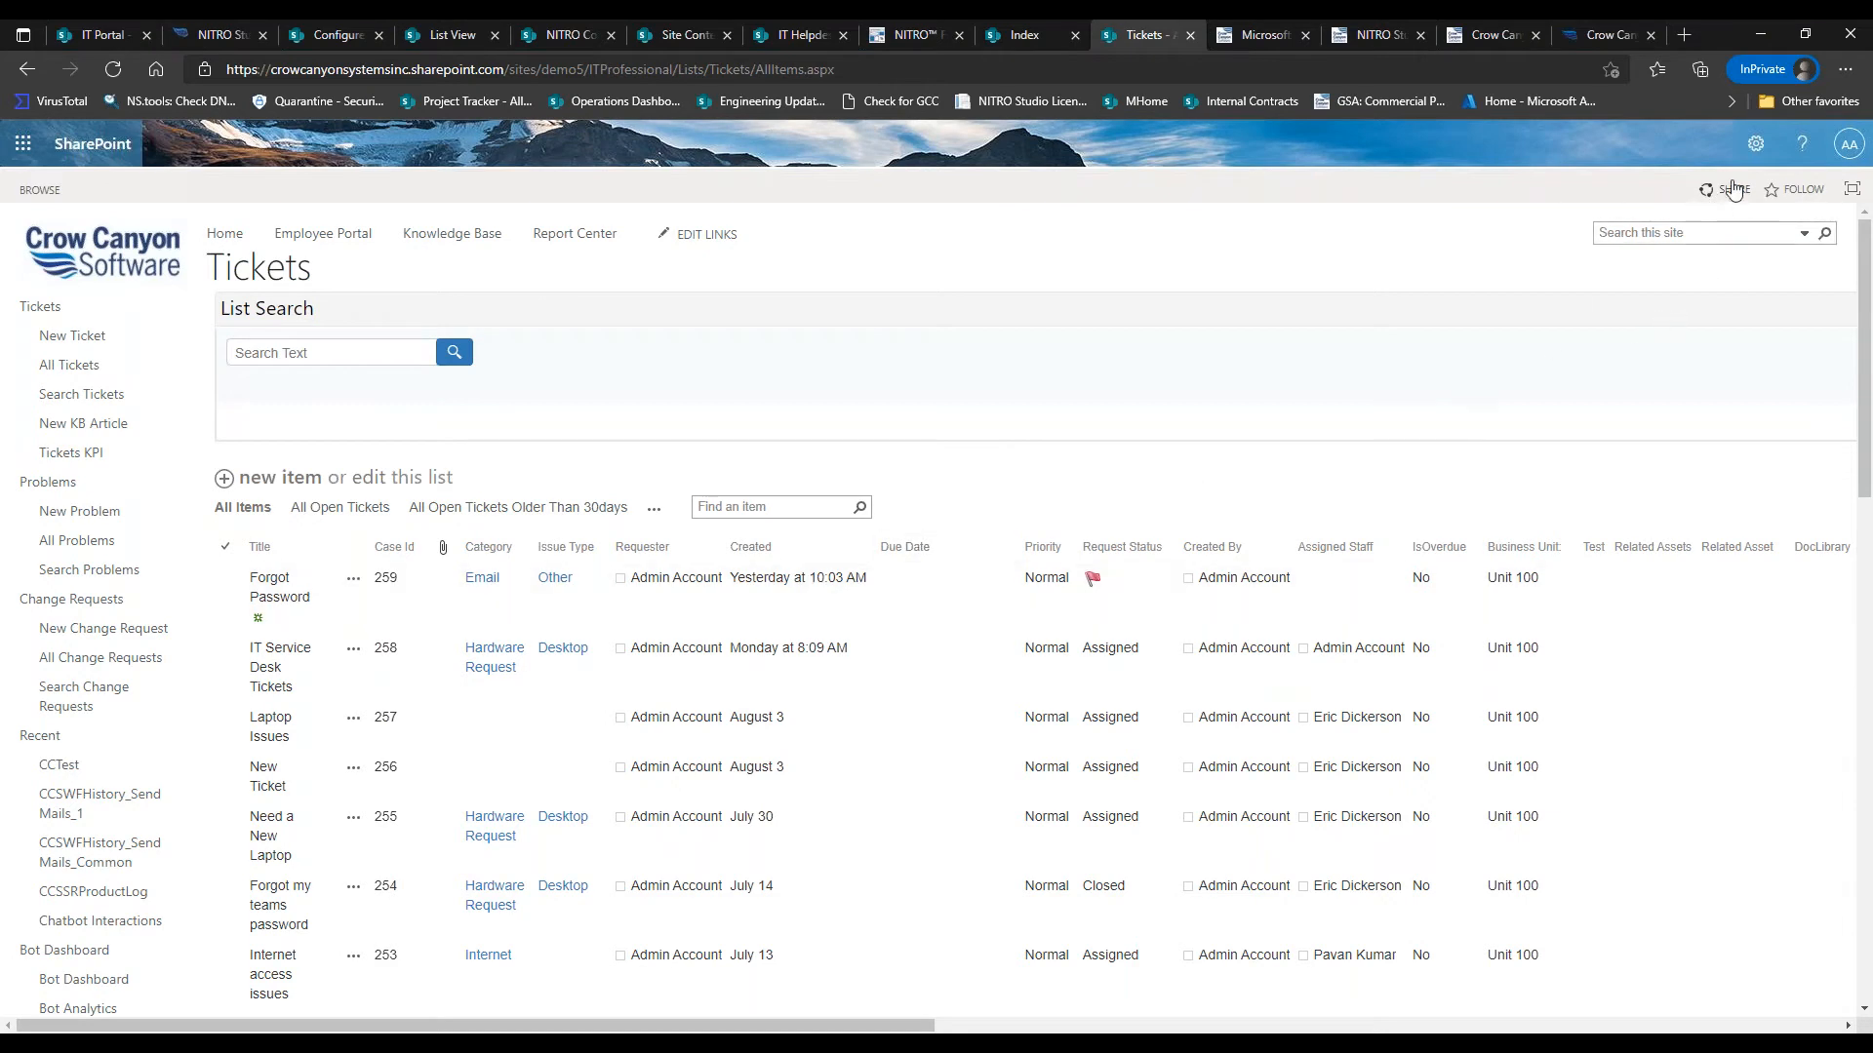
left_click(1755, 144)
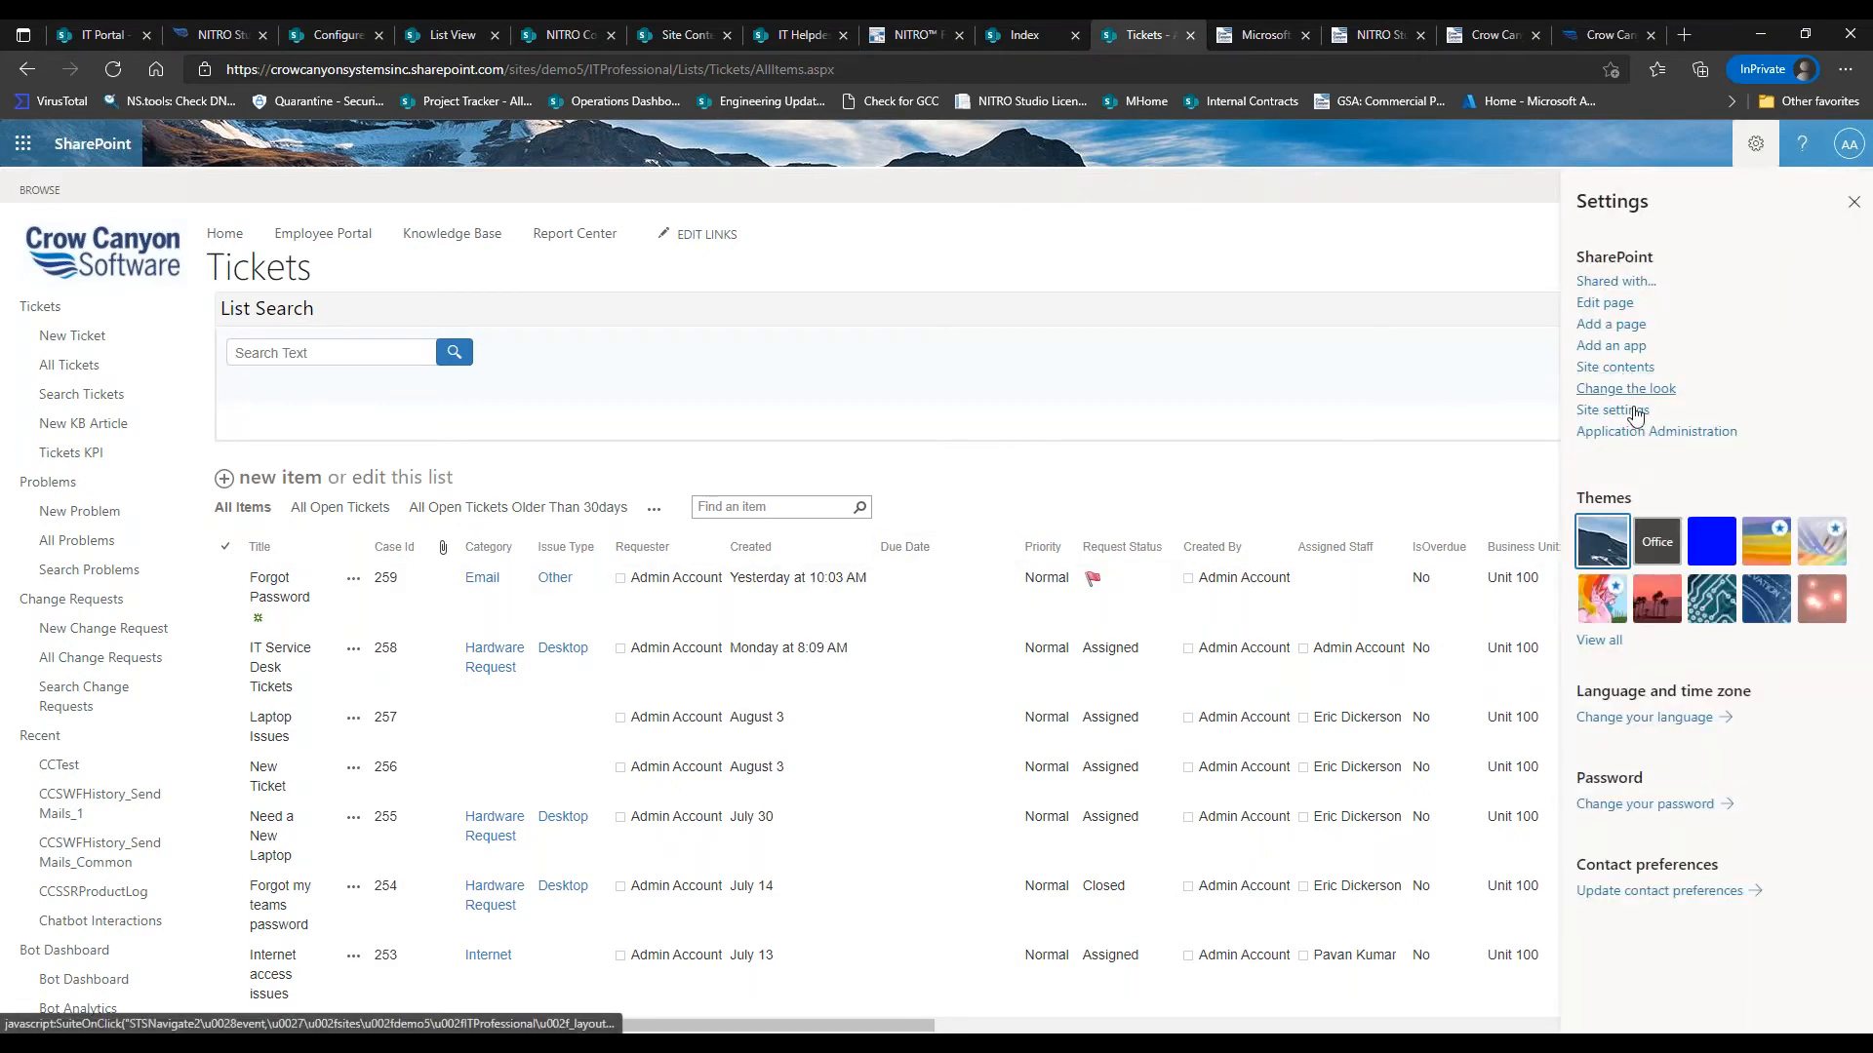
left_click(1646, 440)
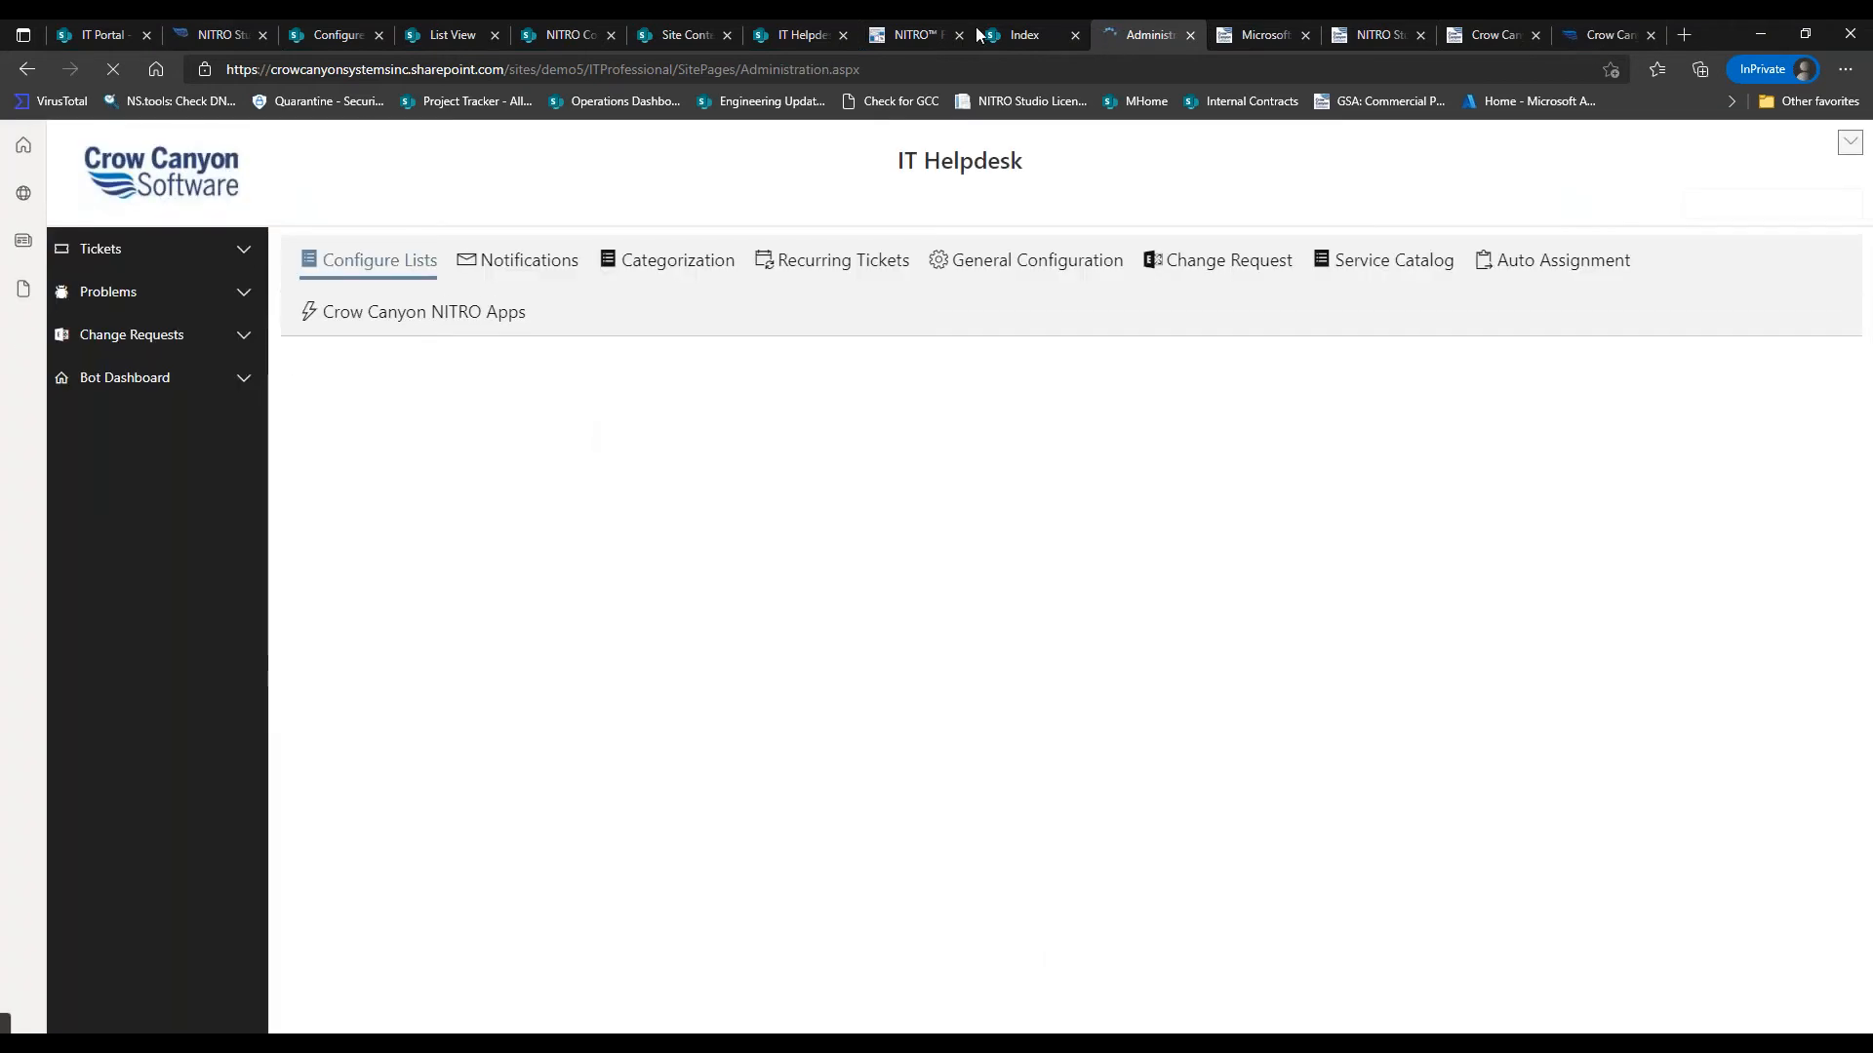
left_click(452, 36)
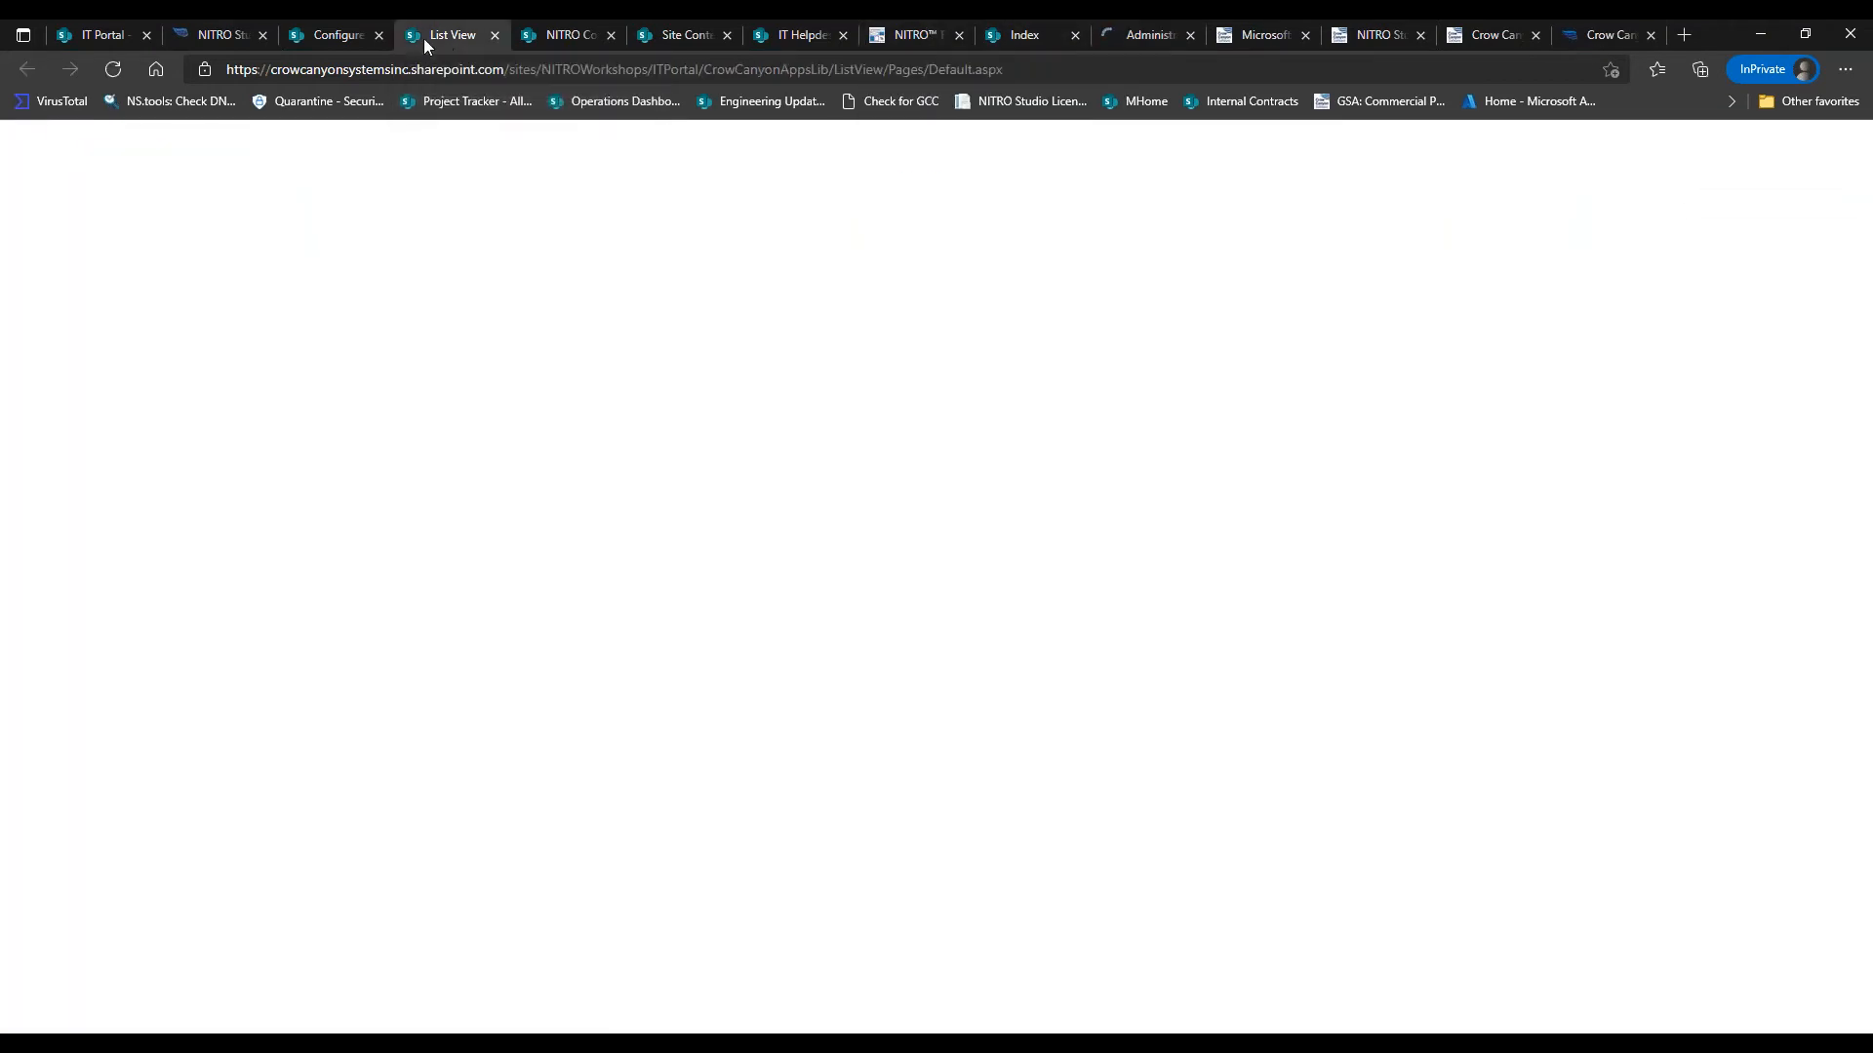
left_click(341, 36)
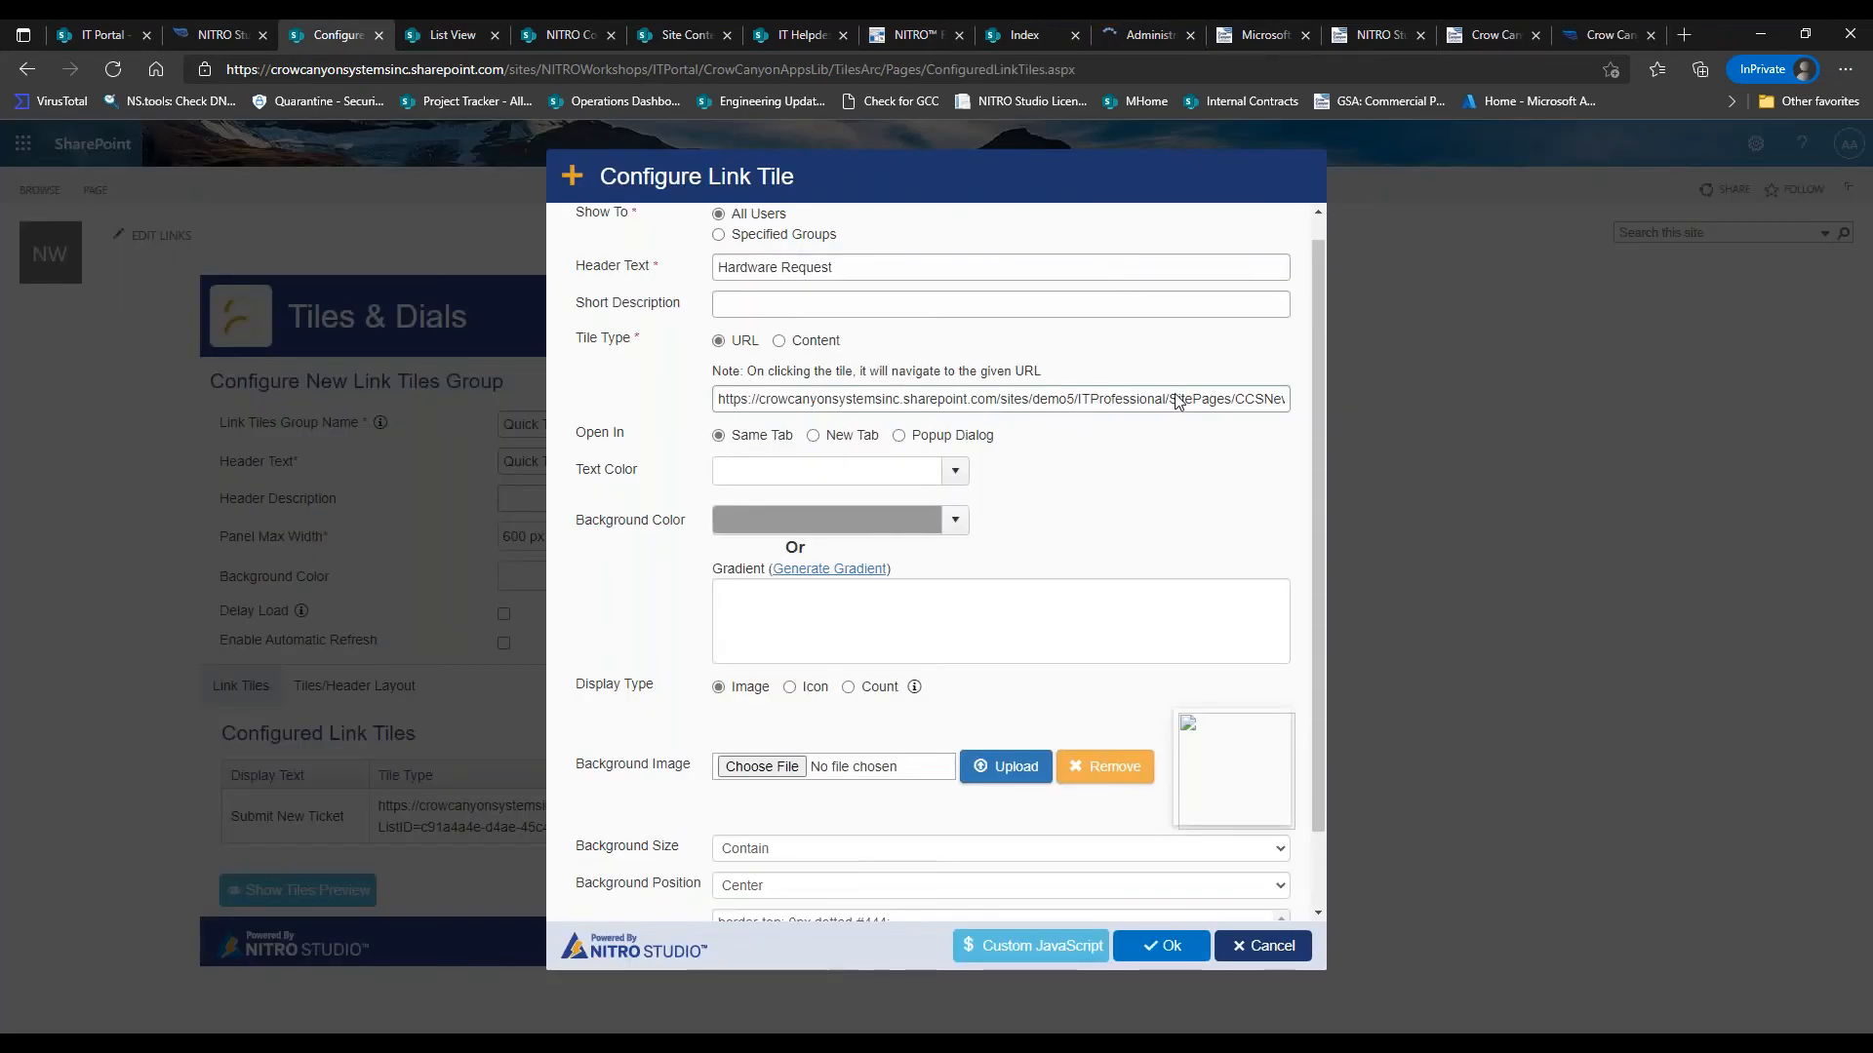
left_click_drag(1176, 399, 1283, 401)
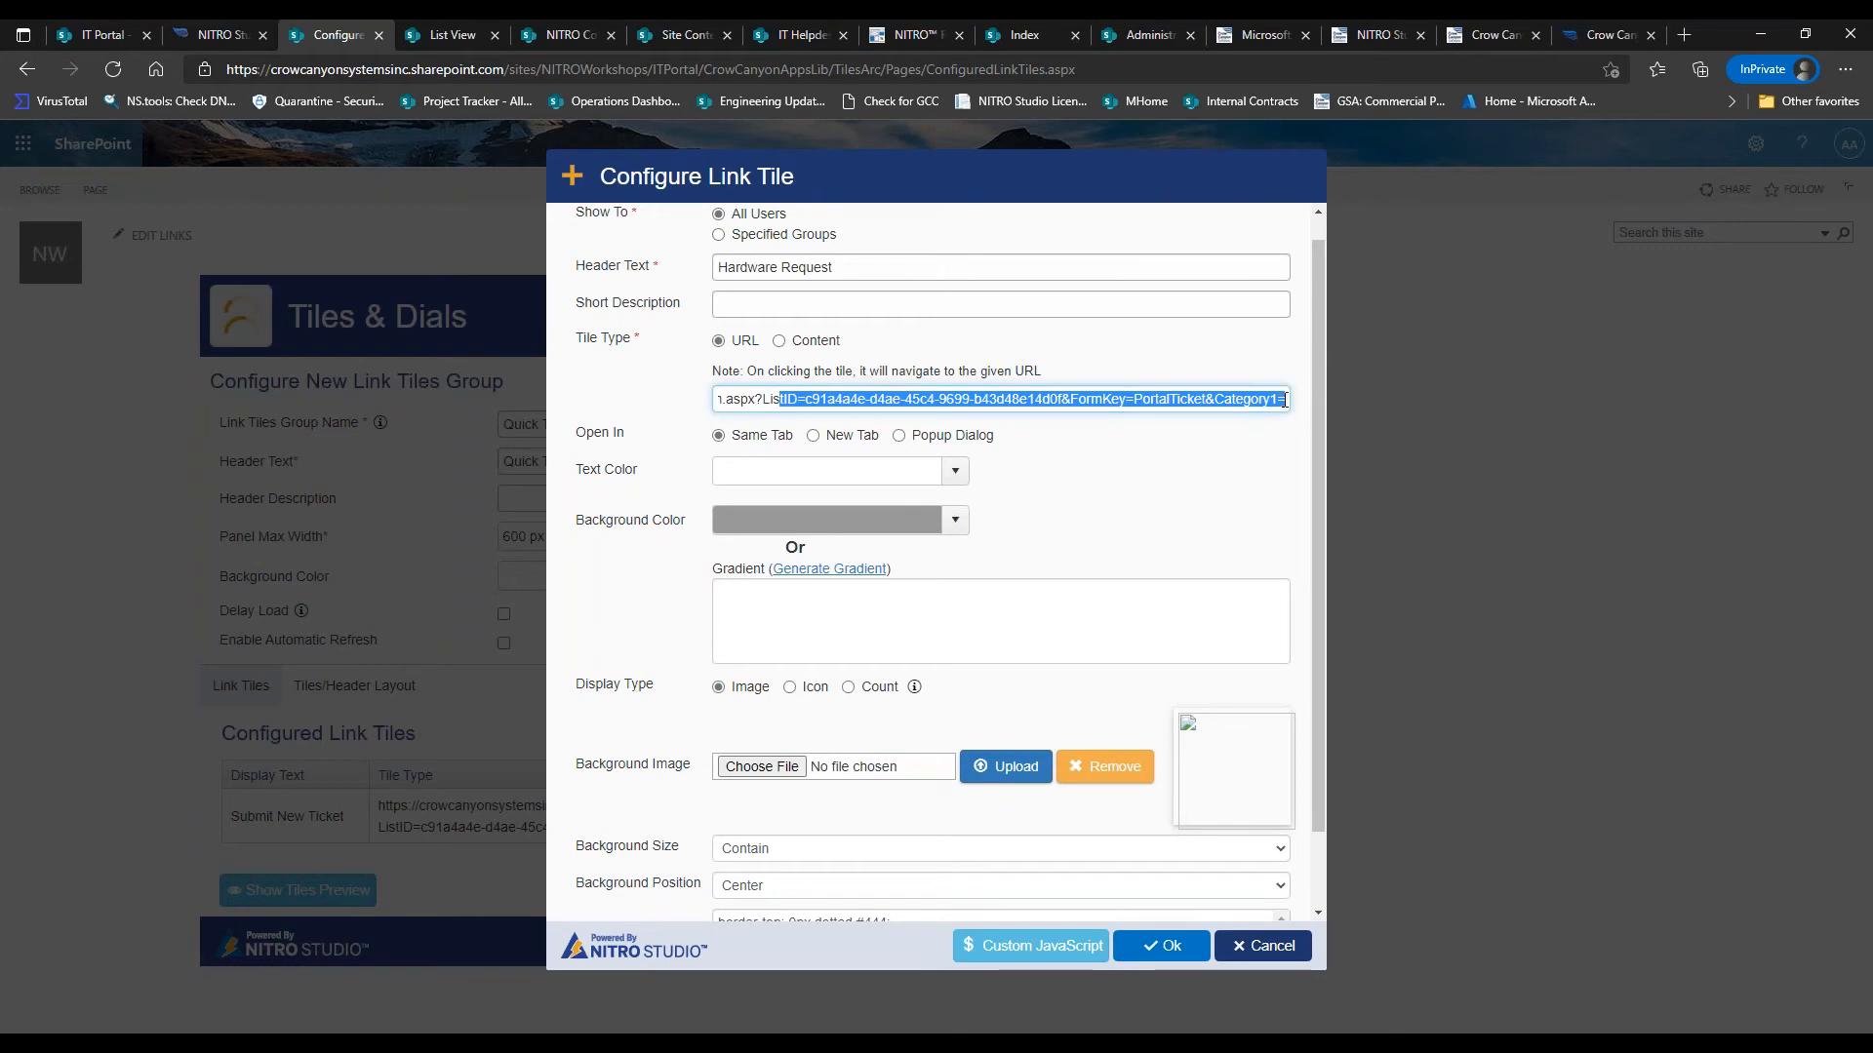
left_click(1284, 398)
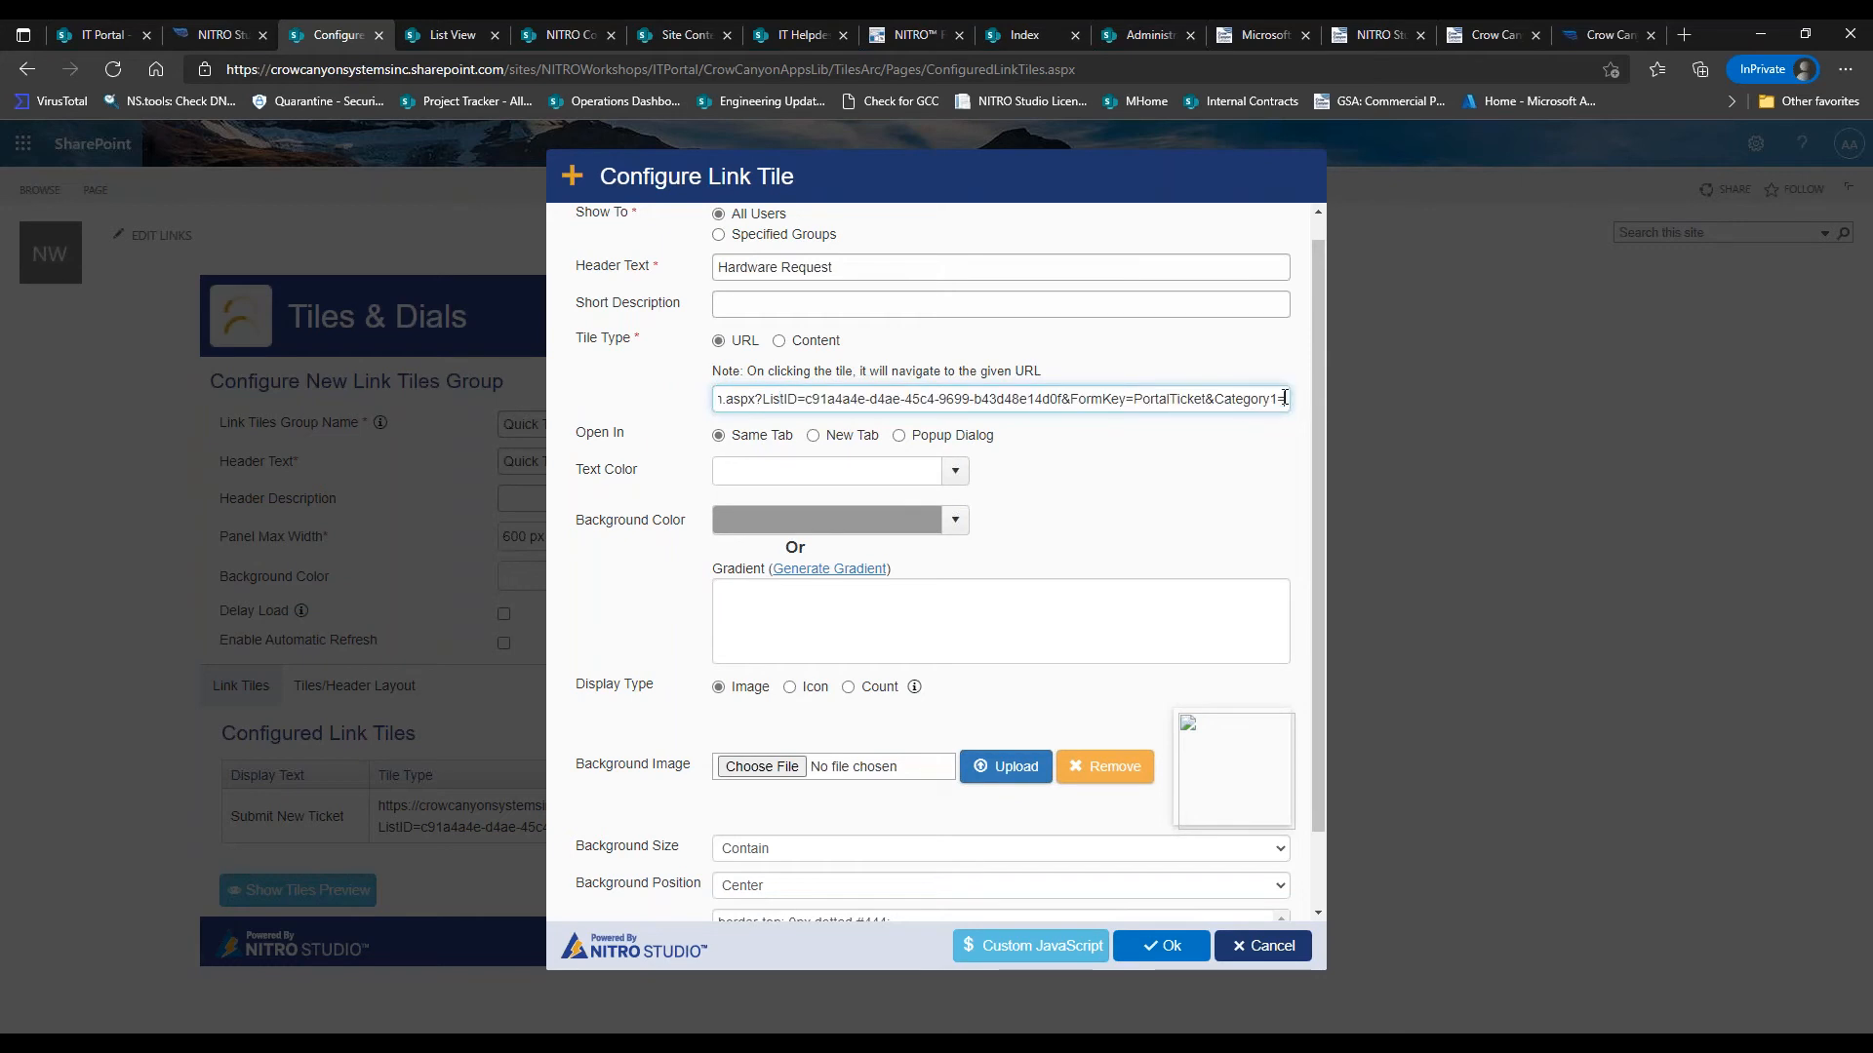
left_click(1114, 41)
left_click(639, 260)
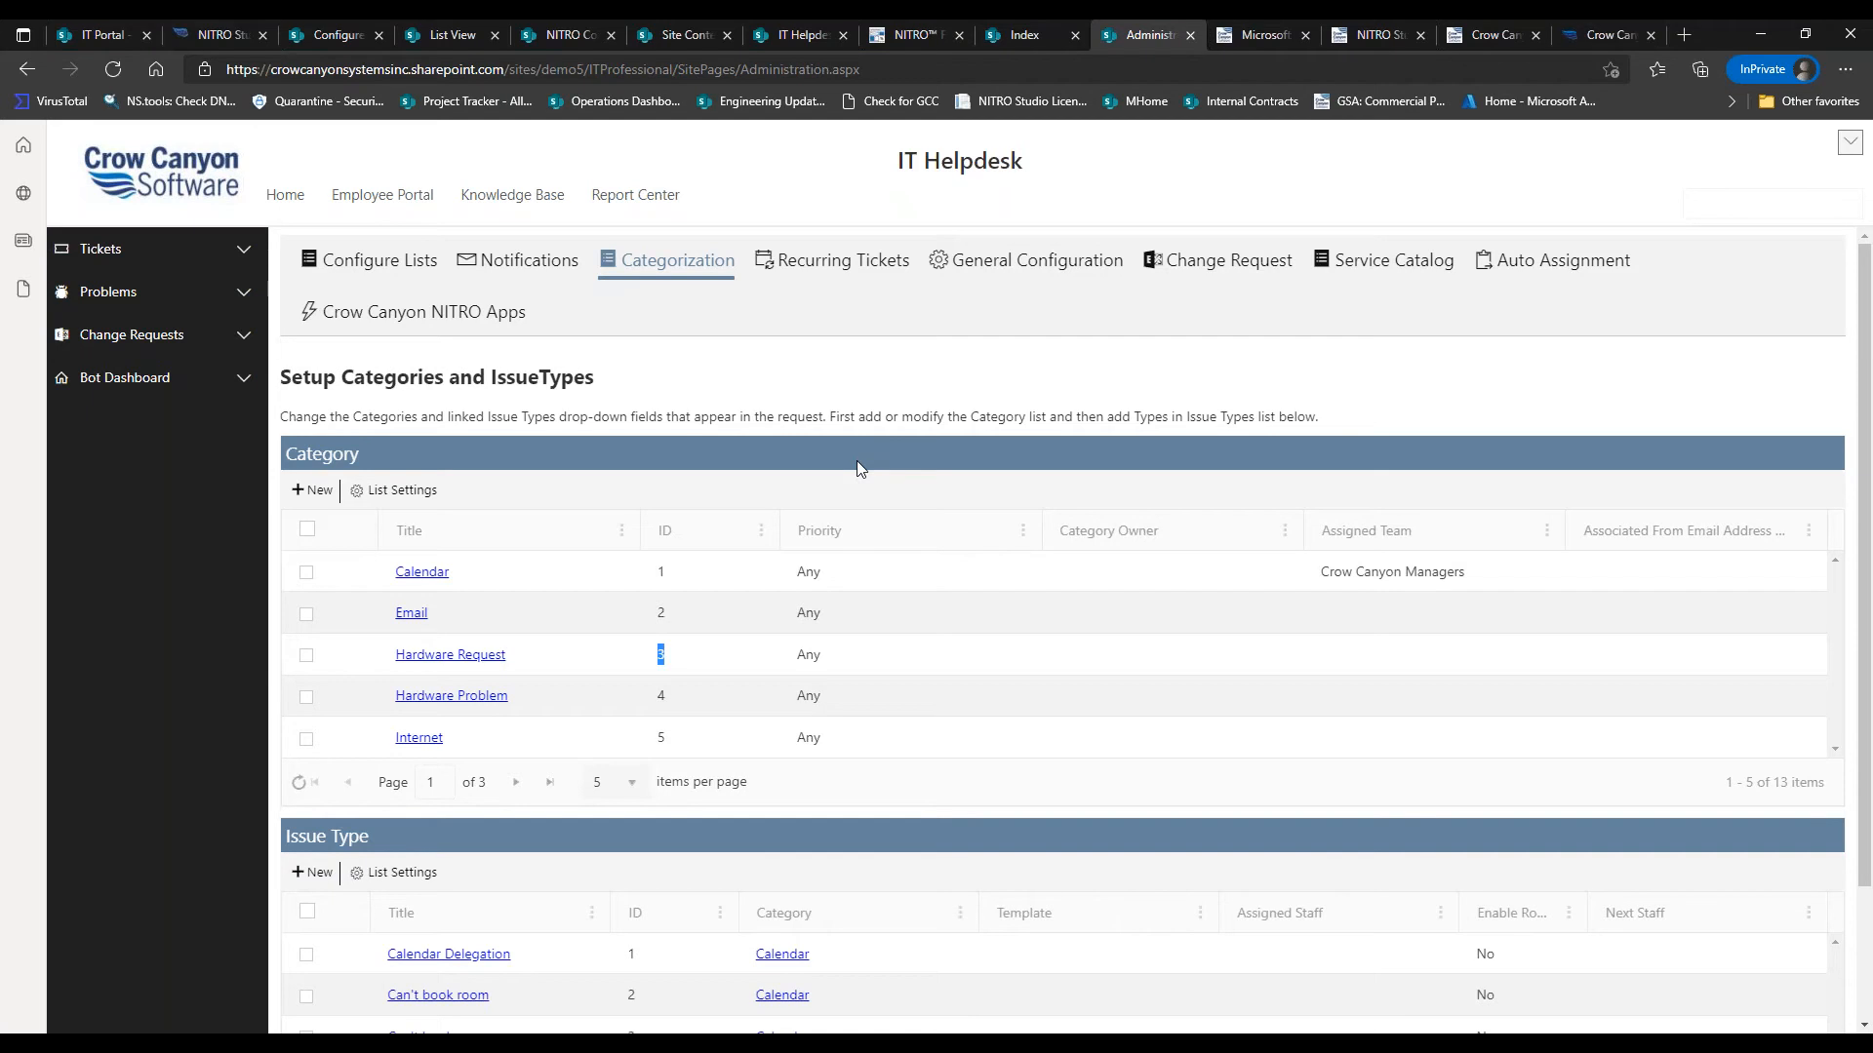
Complete the Category1 parameter in the Hardware Request tile's URL with the value 3
left_click(332, 34)
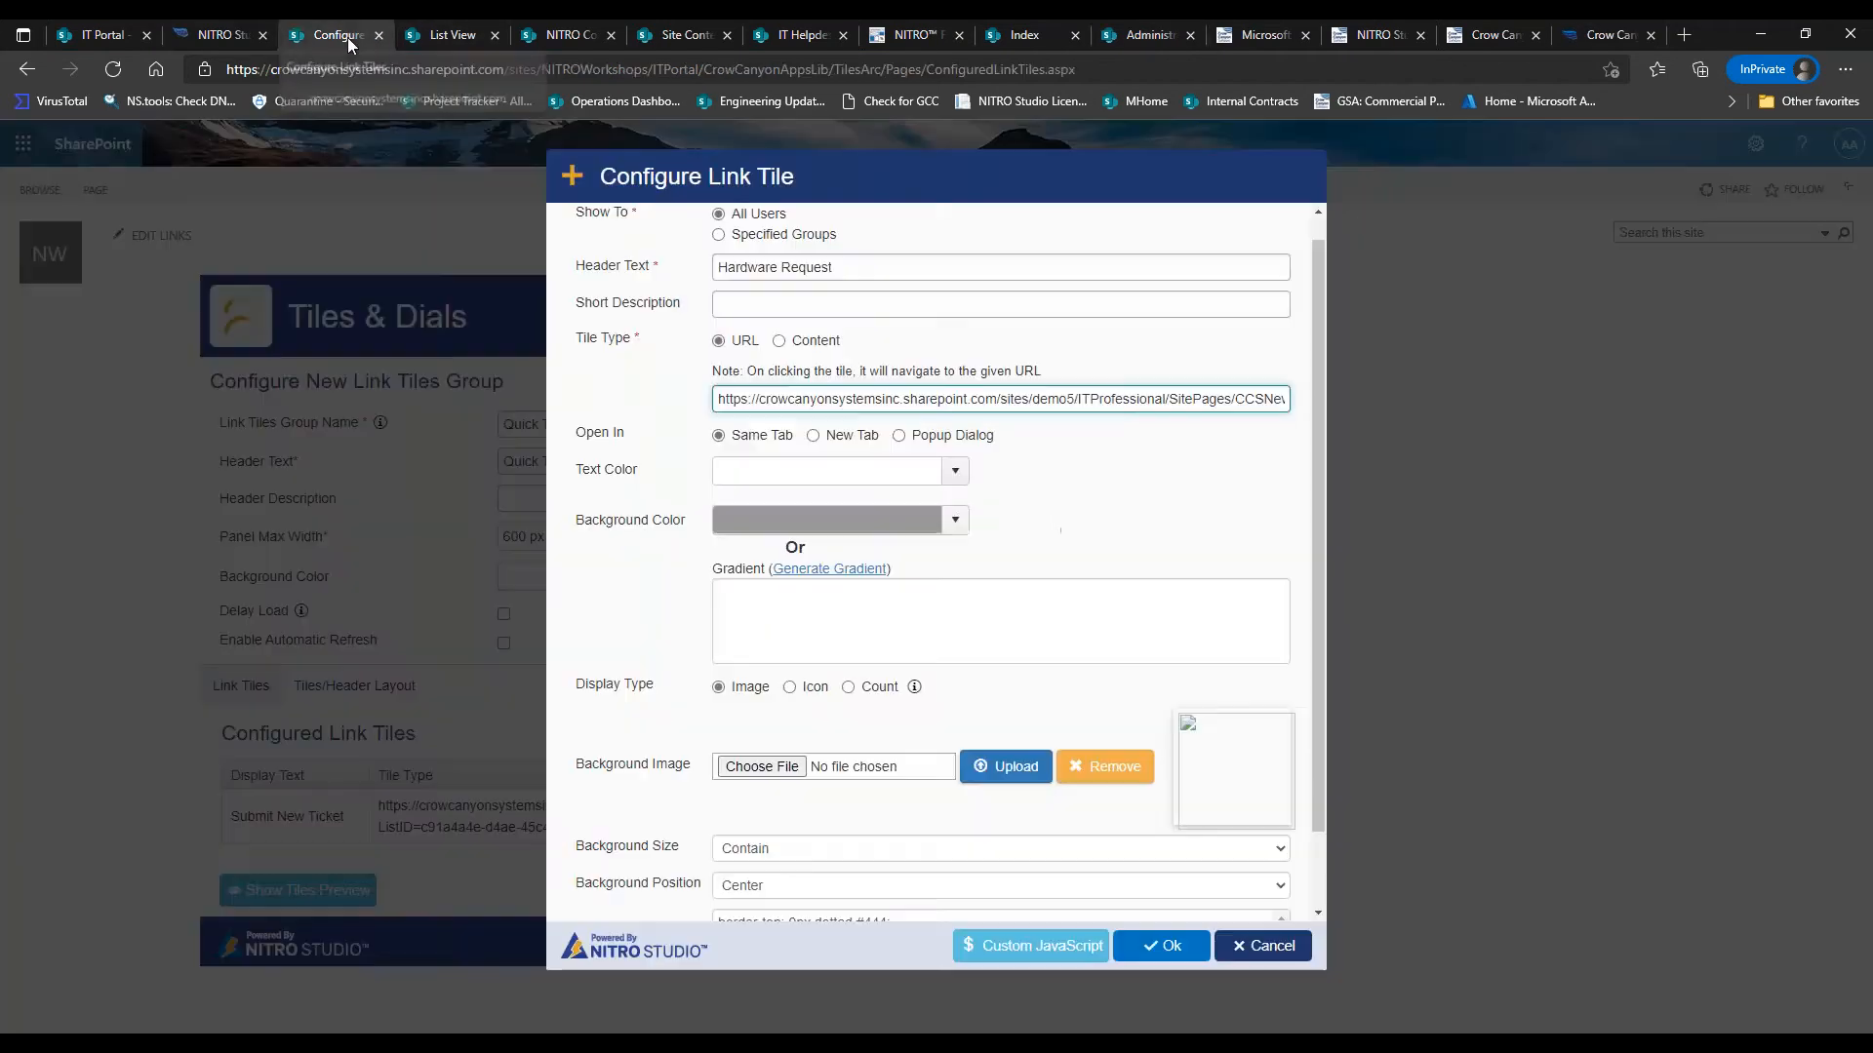
left_click_drag(1248, 399, 1333, 396)
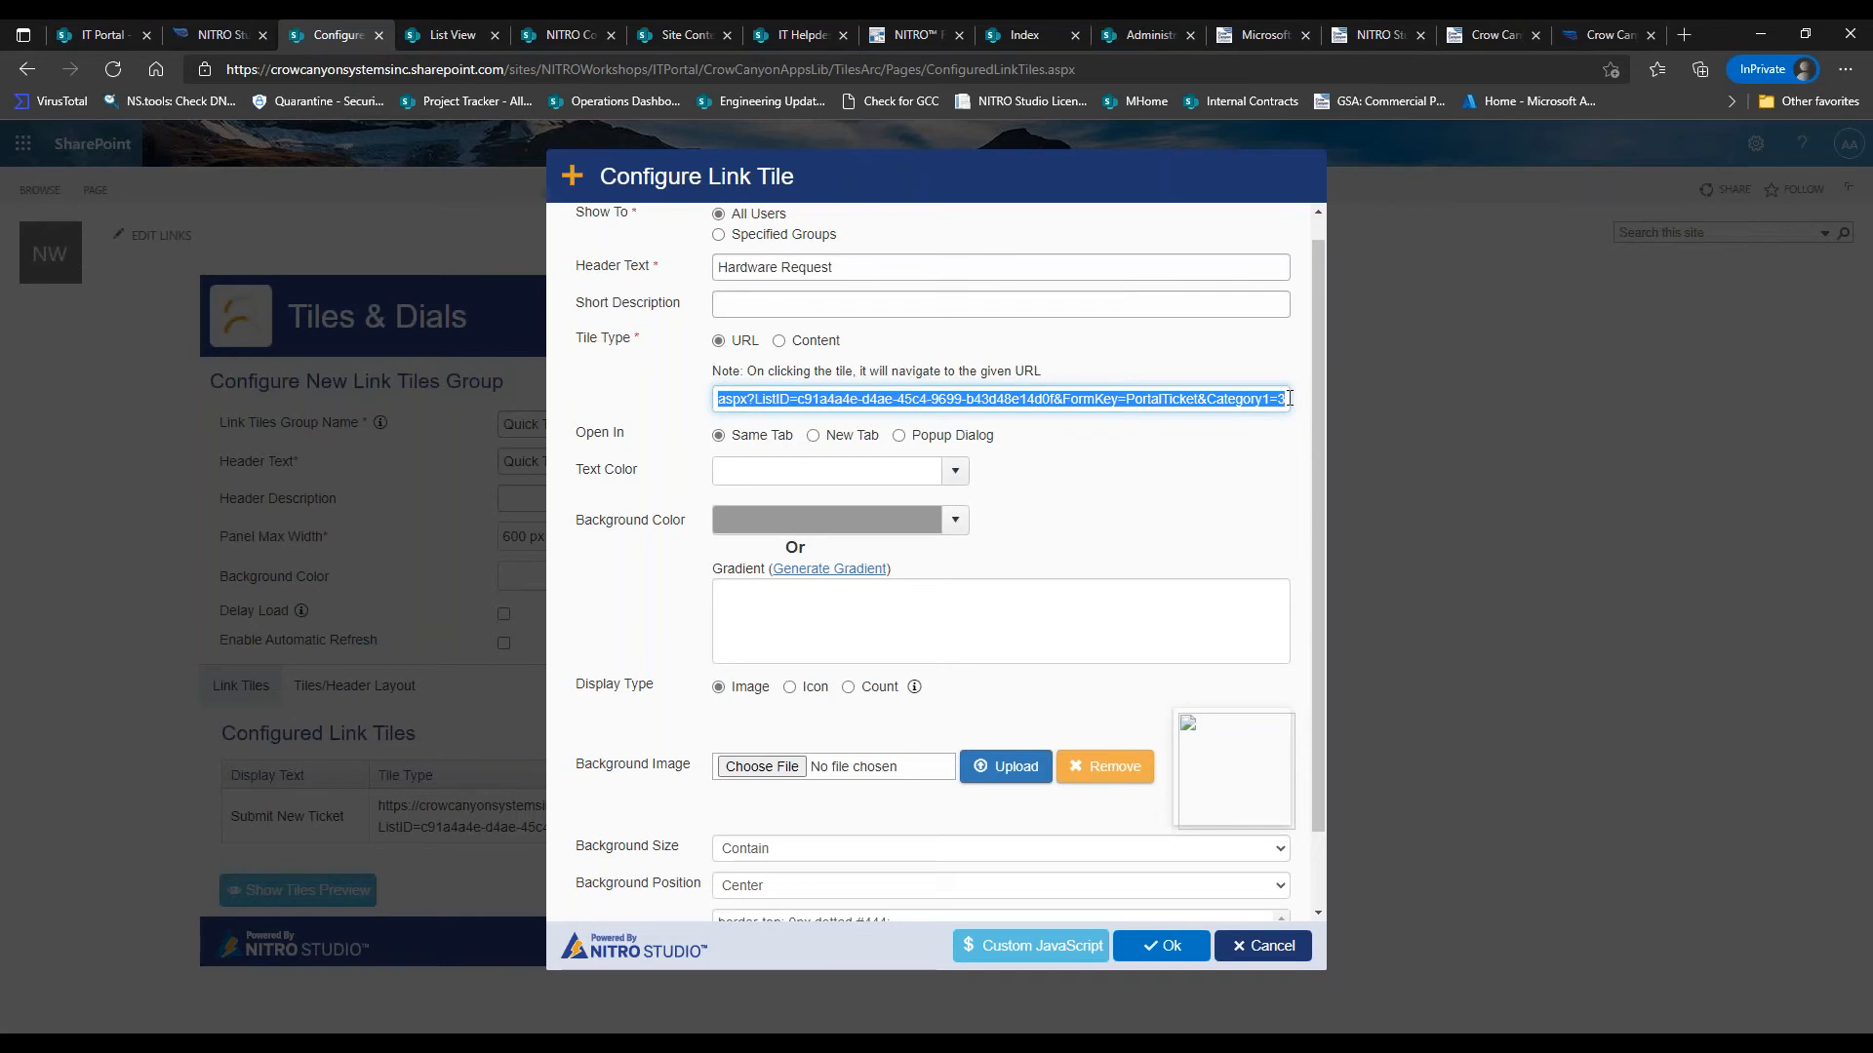
left_click(1289, 398)
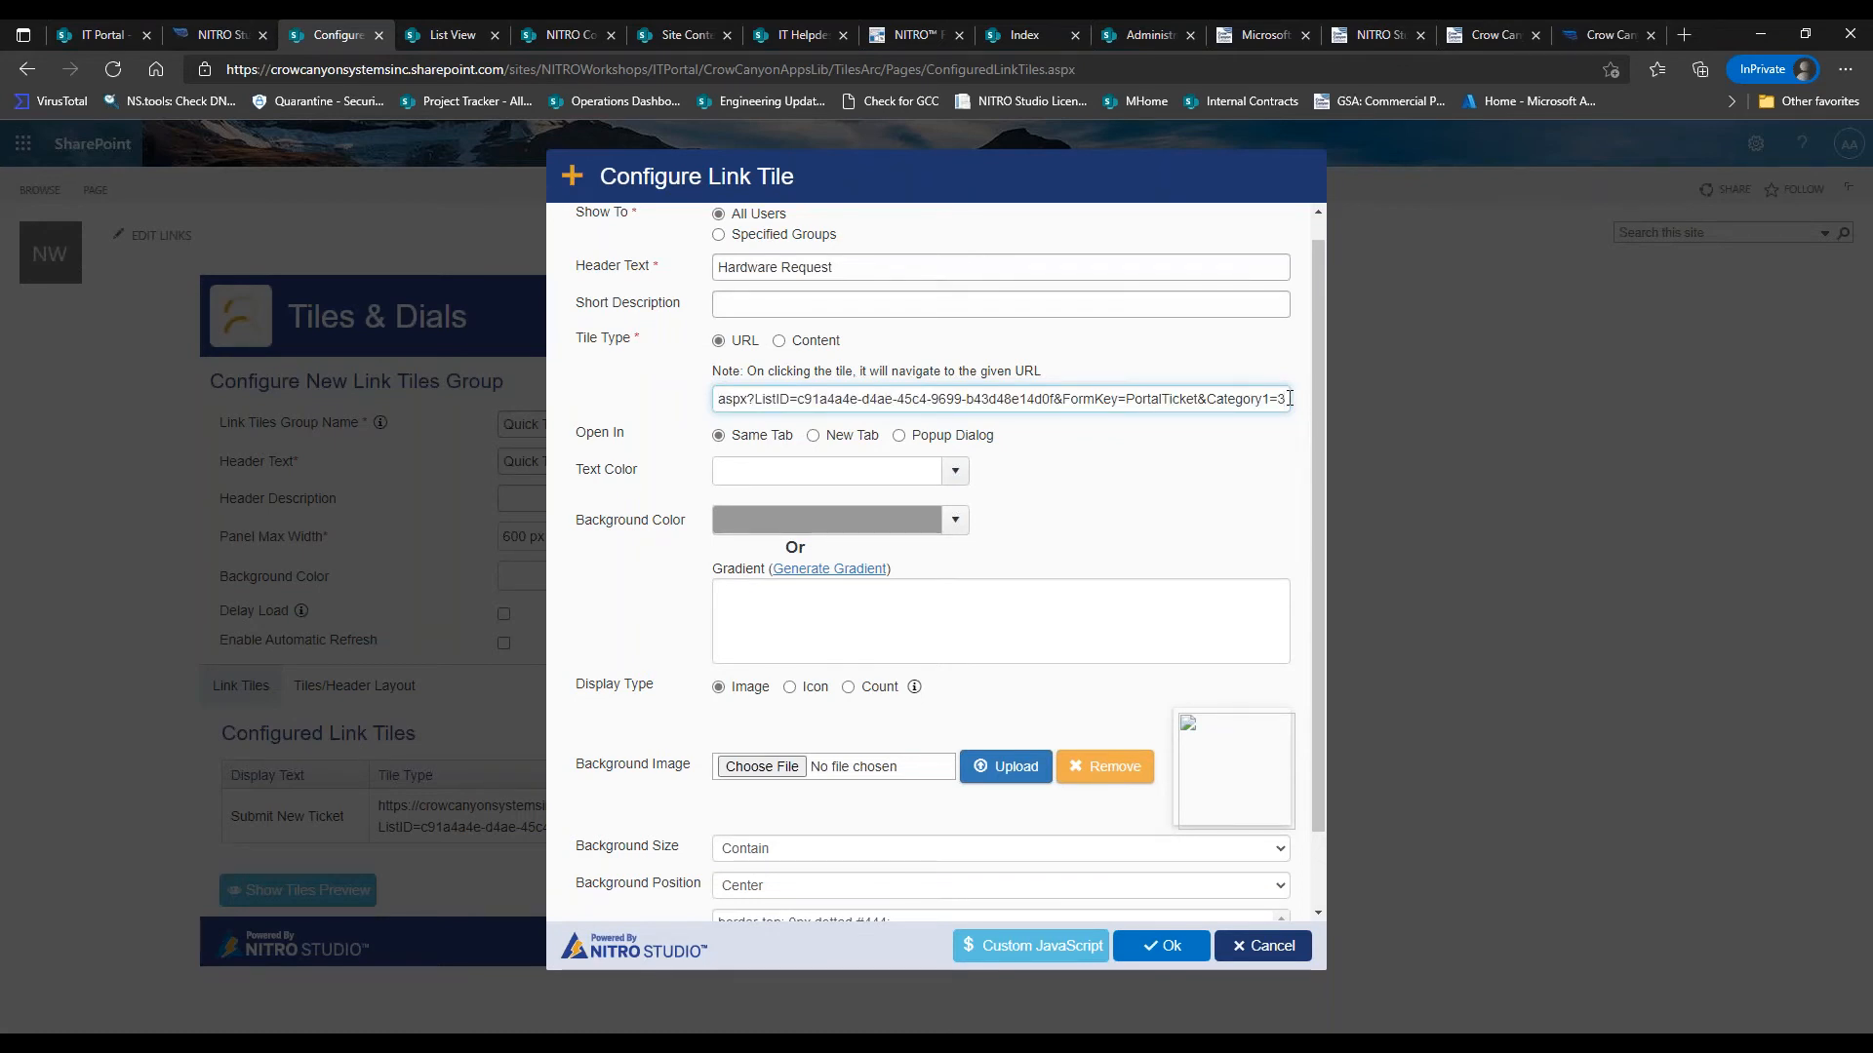
Append &Description=New Hardware Request to the Hardware Request tile's URL
type("&De")
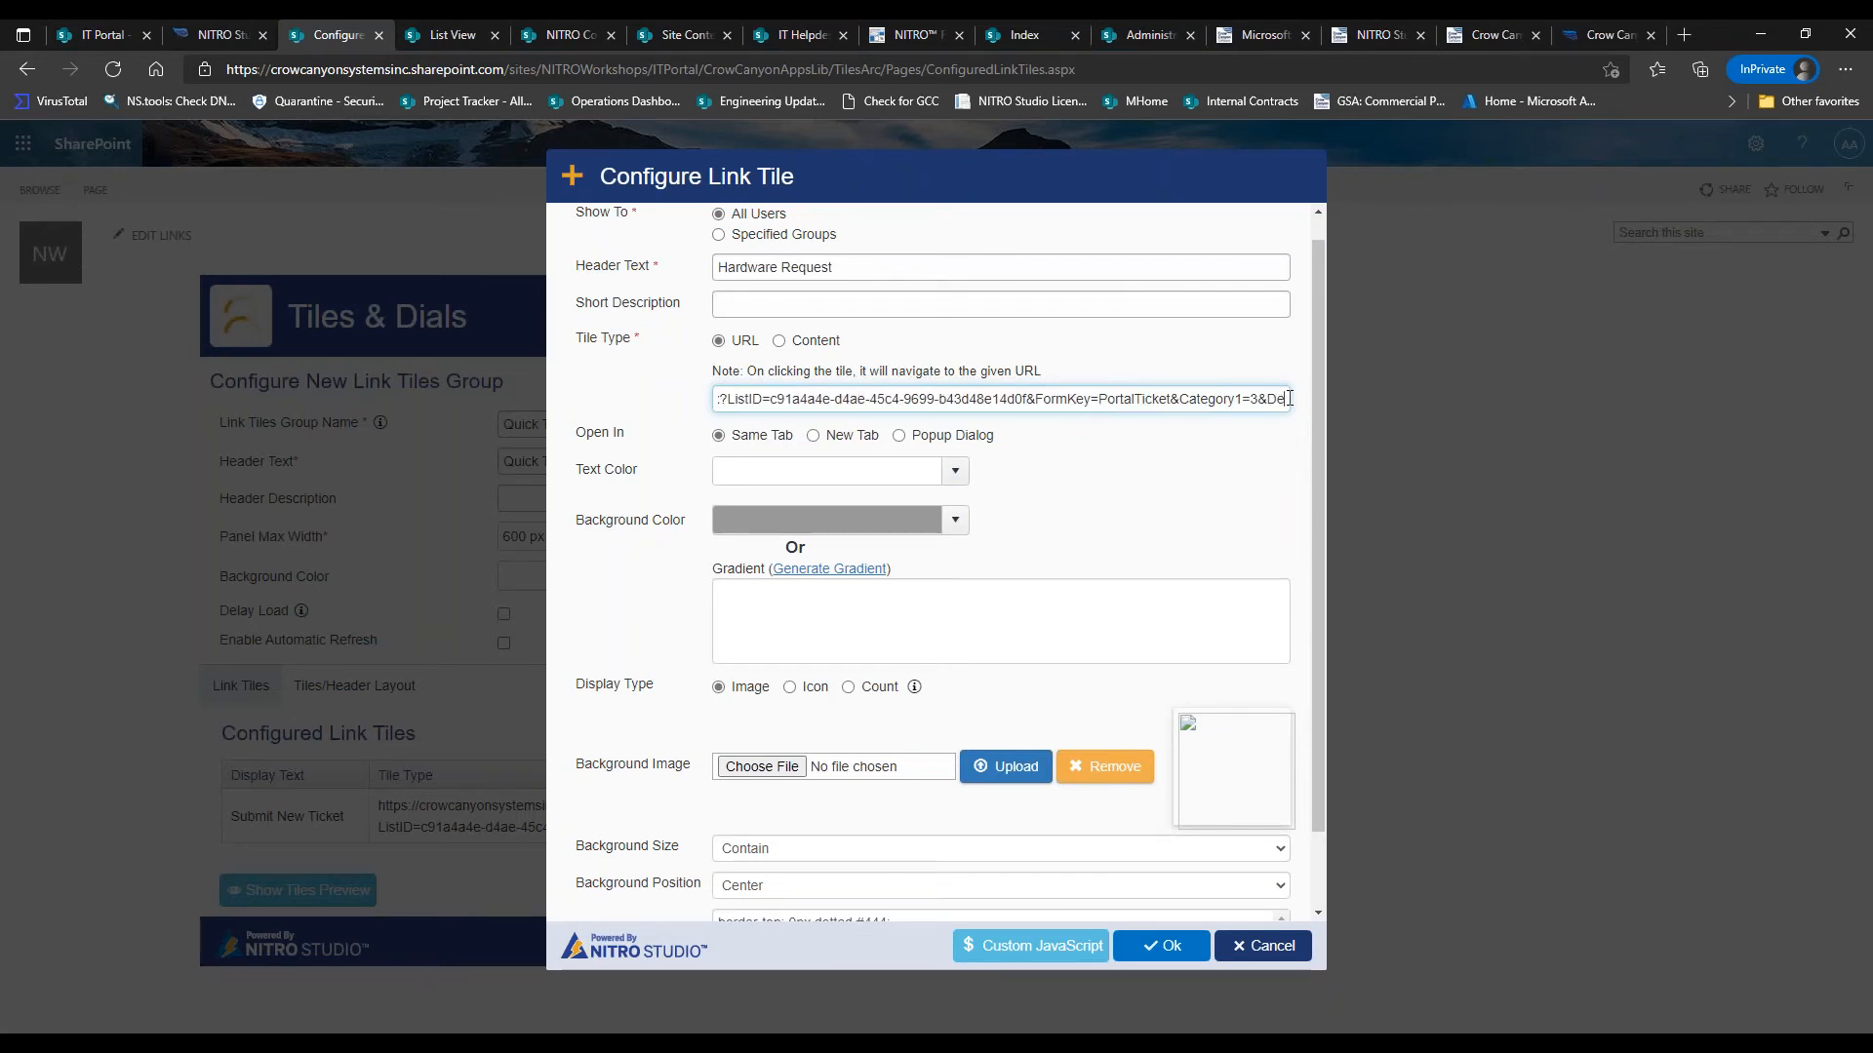
type("scription=")
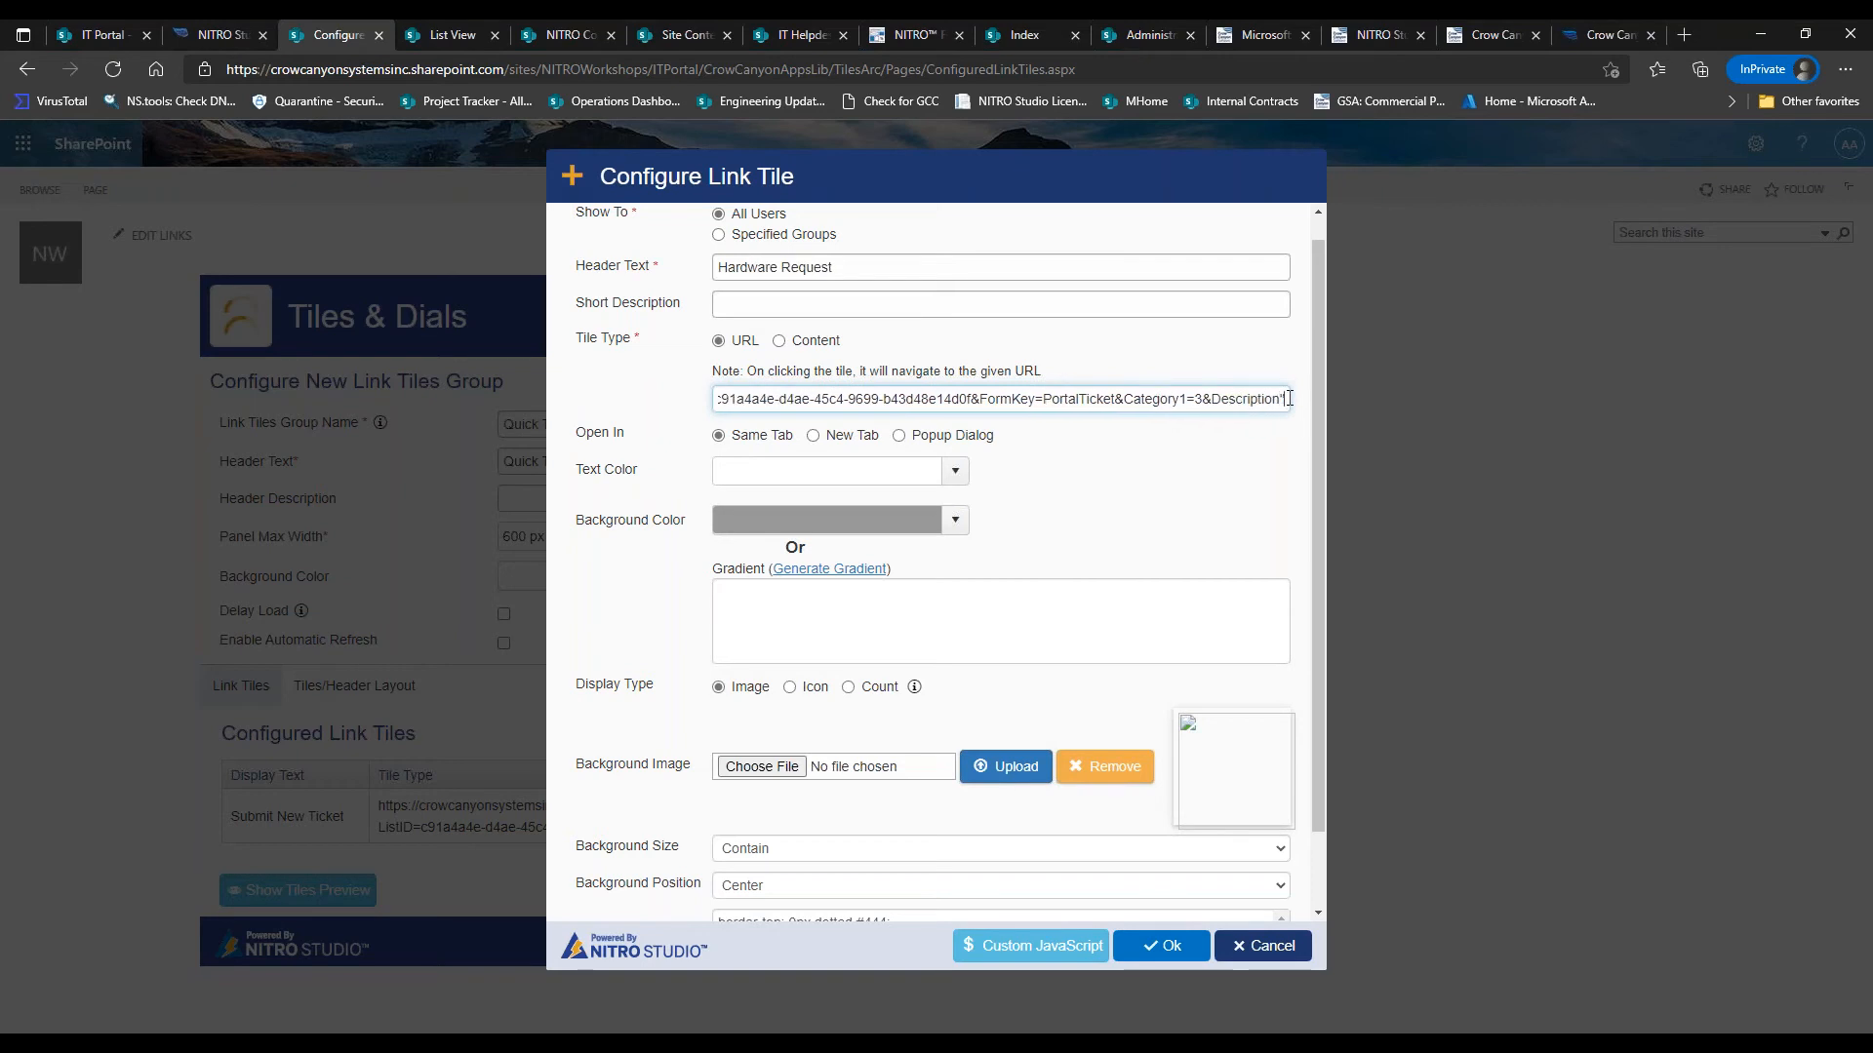
type("New Hardware Request")
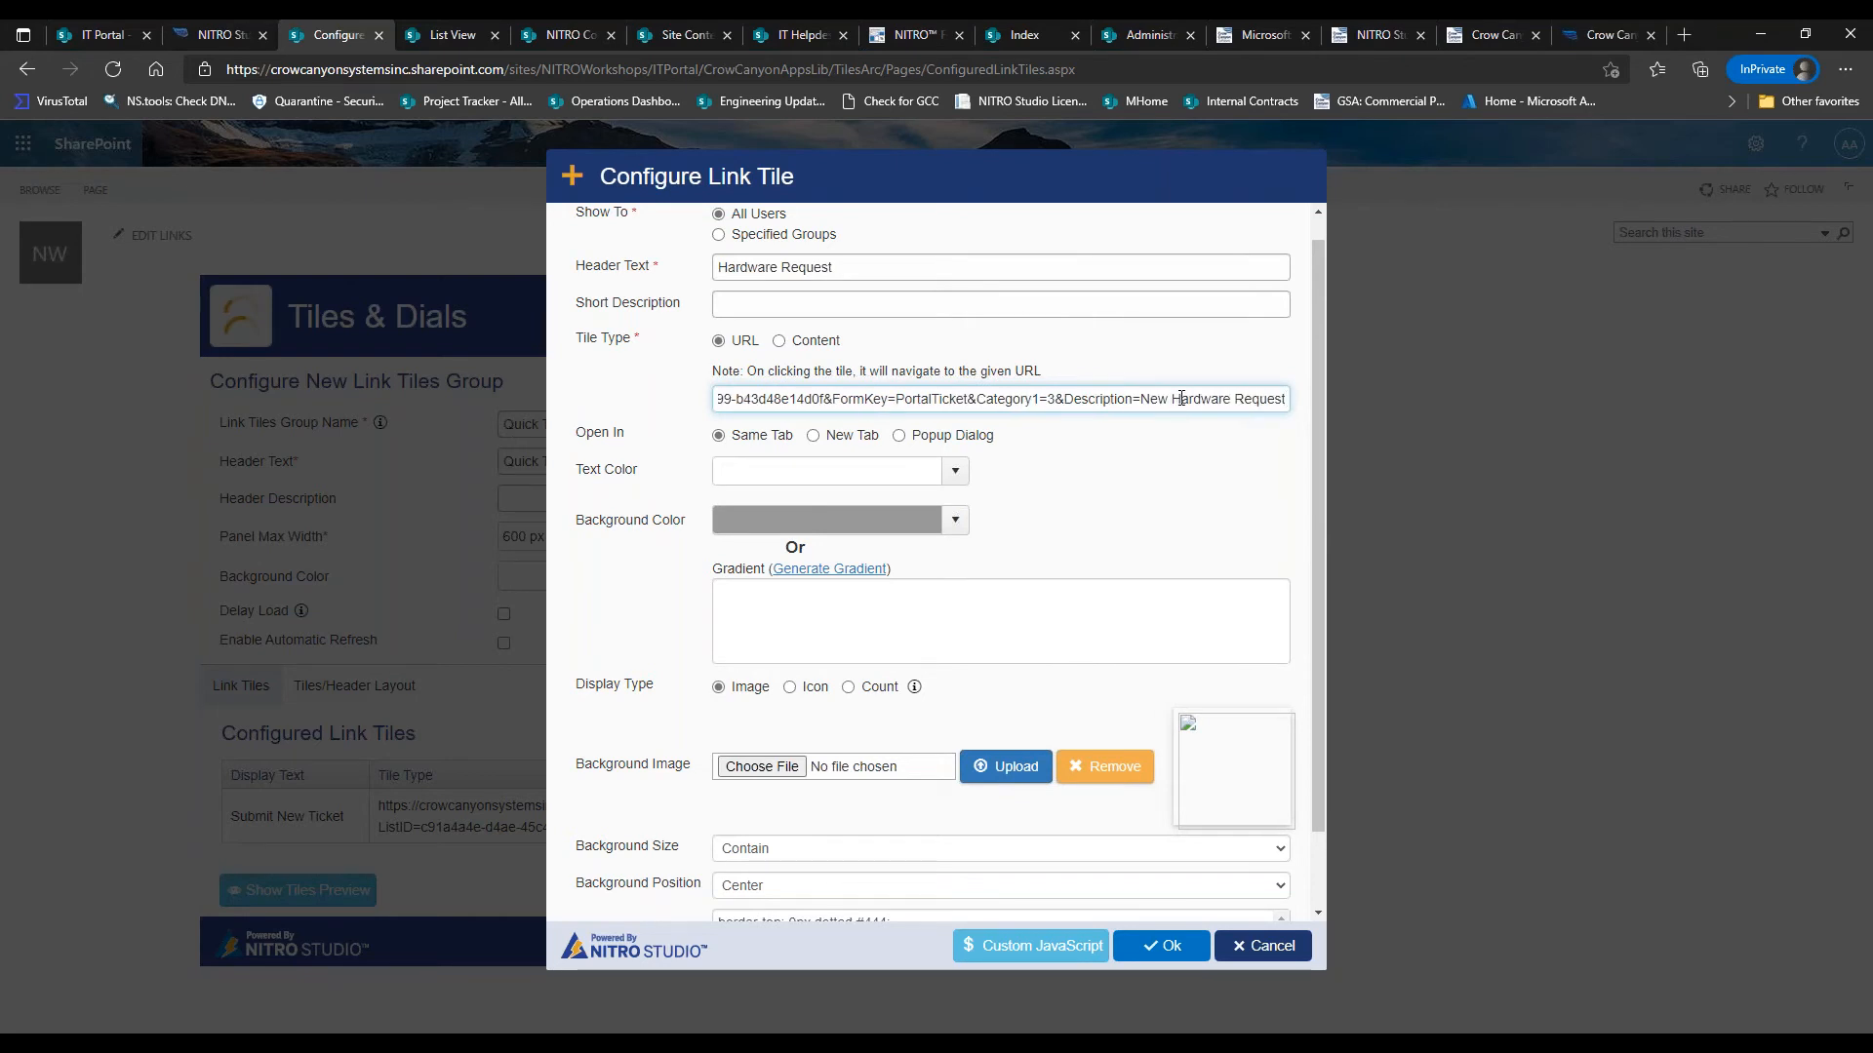
left_click(1227, 453)
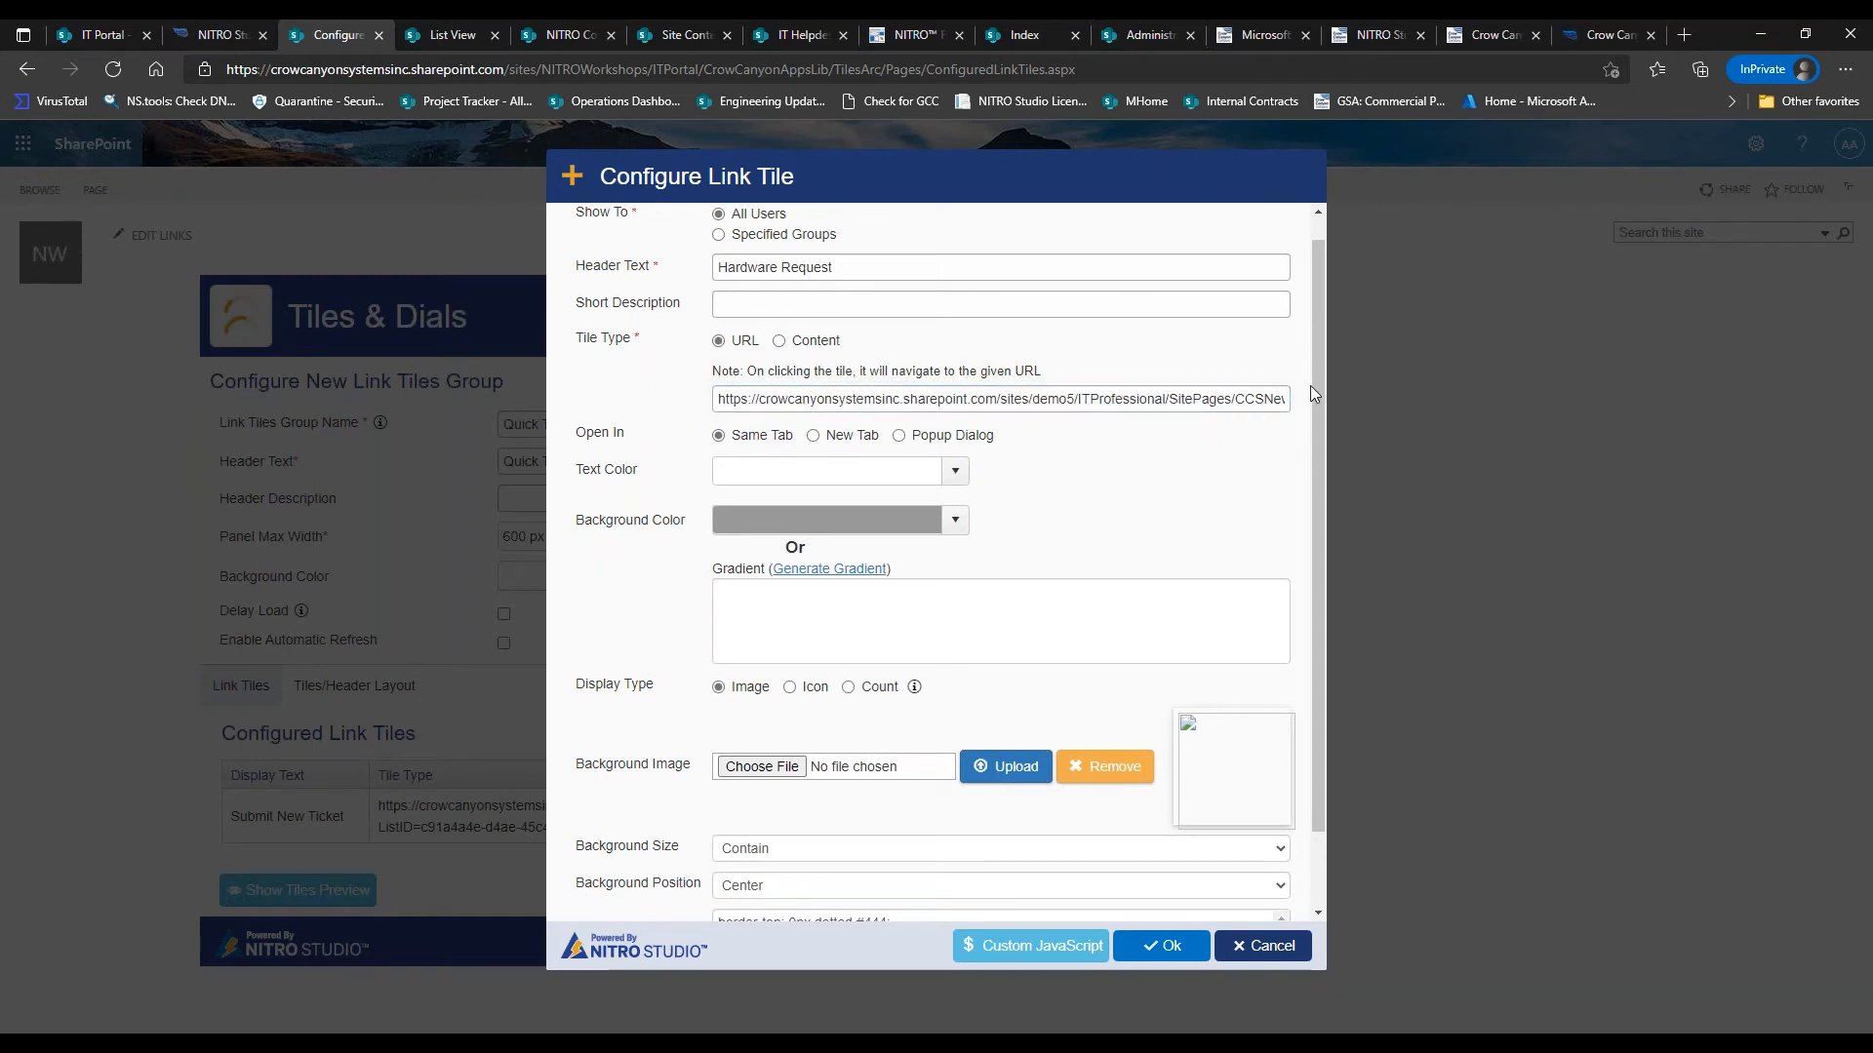
Set the Hardware Request tile's text color and background color to light blue shades
left_click(955, 471)
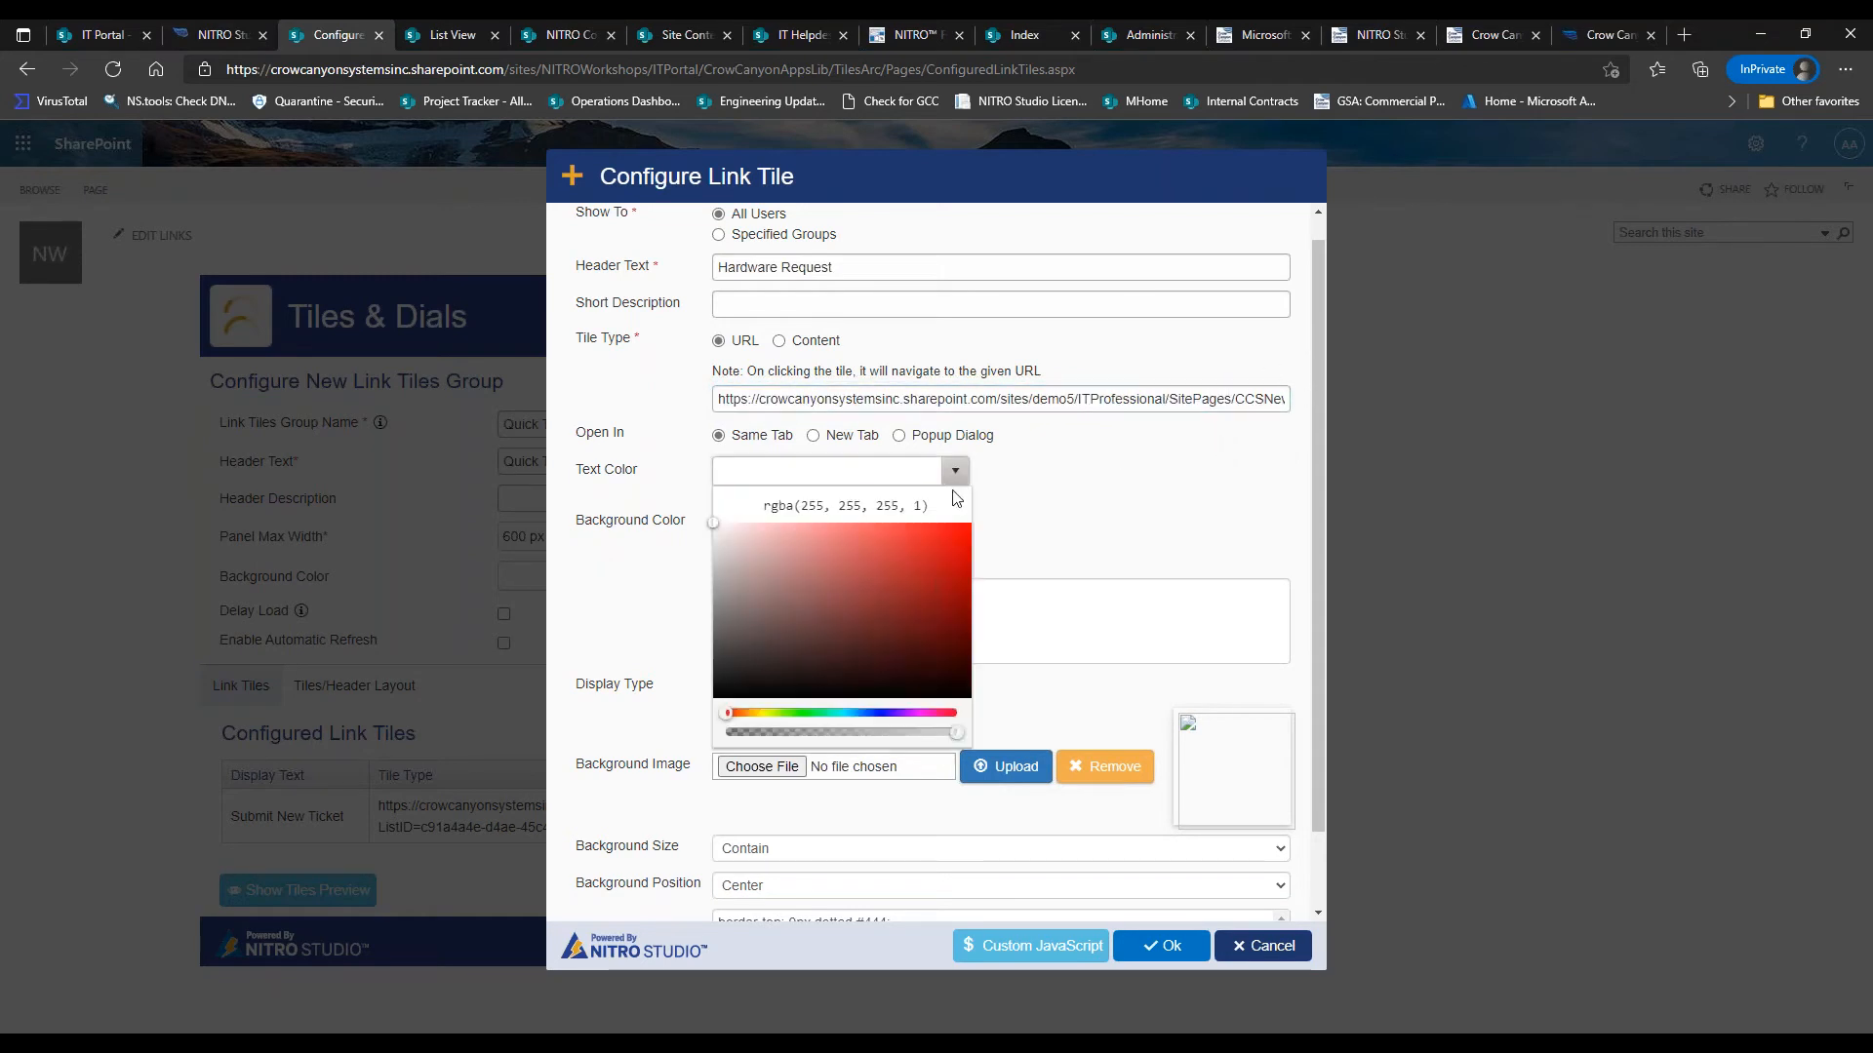
left_click_drag(837, 717, 817, 523)
left_click(953, 519)
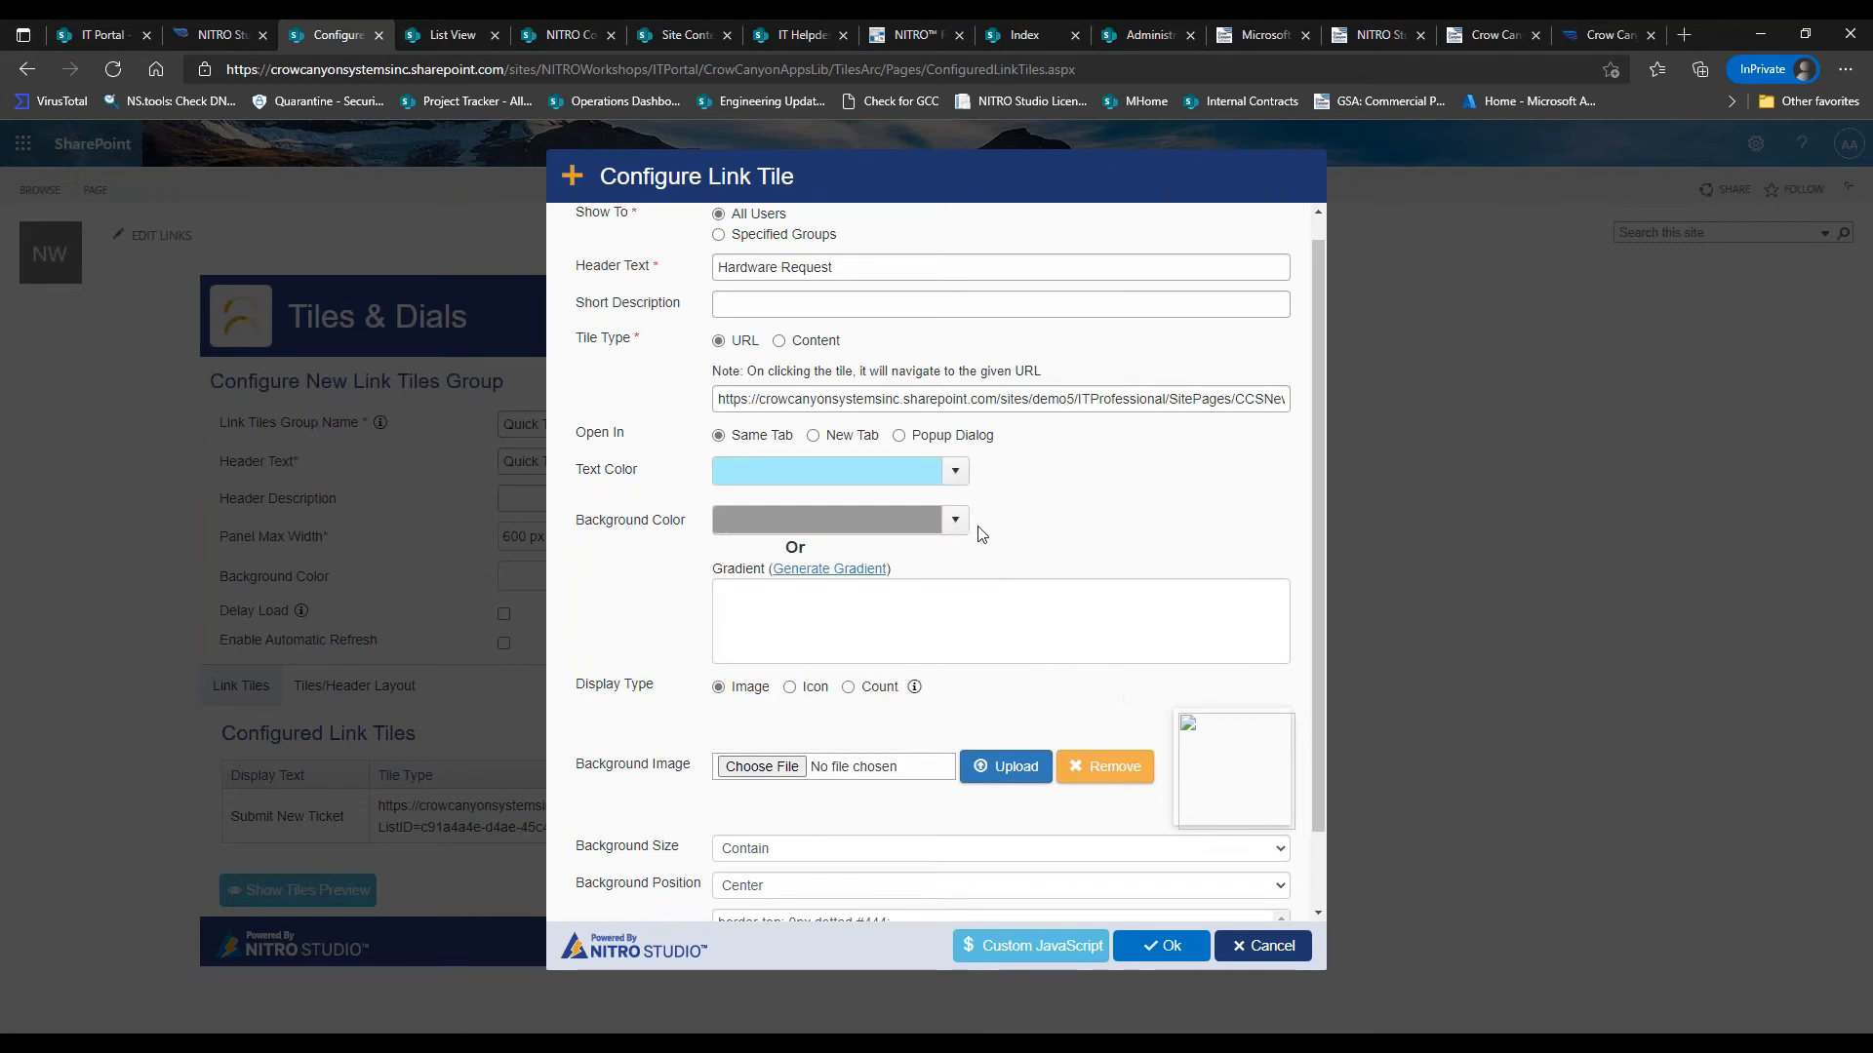
left_click(953, 521)
left_click(712, 643)
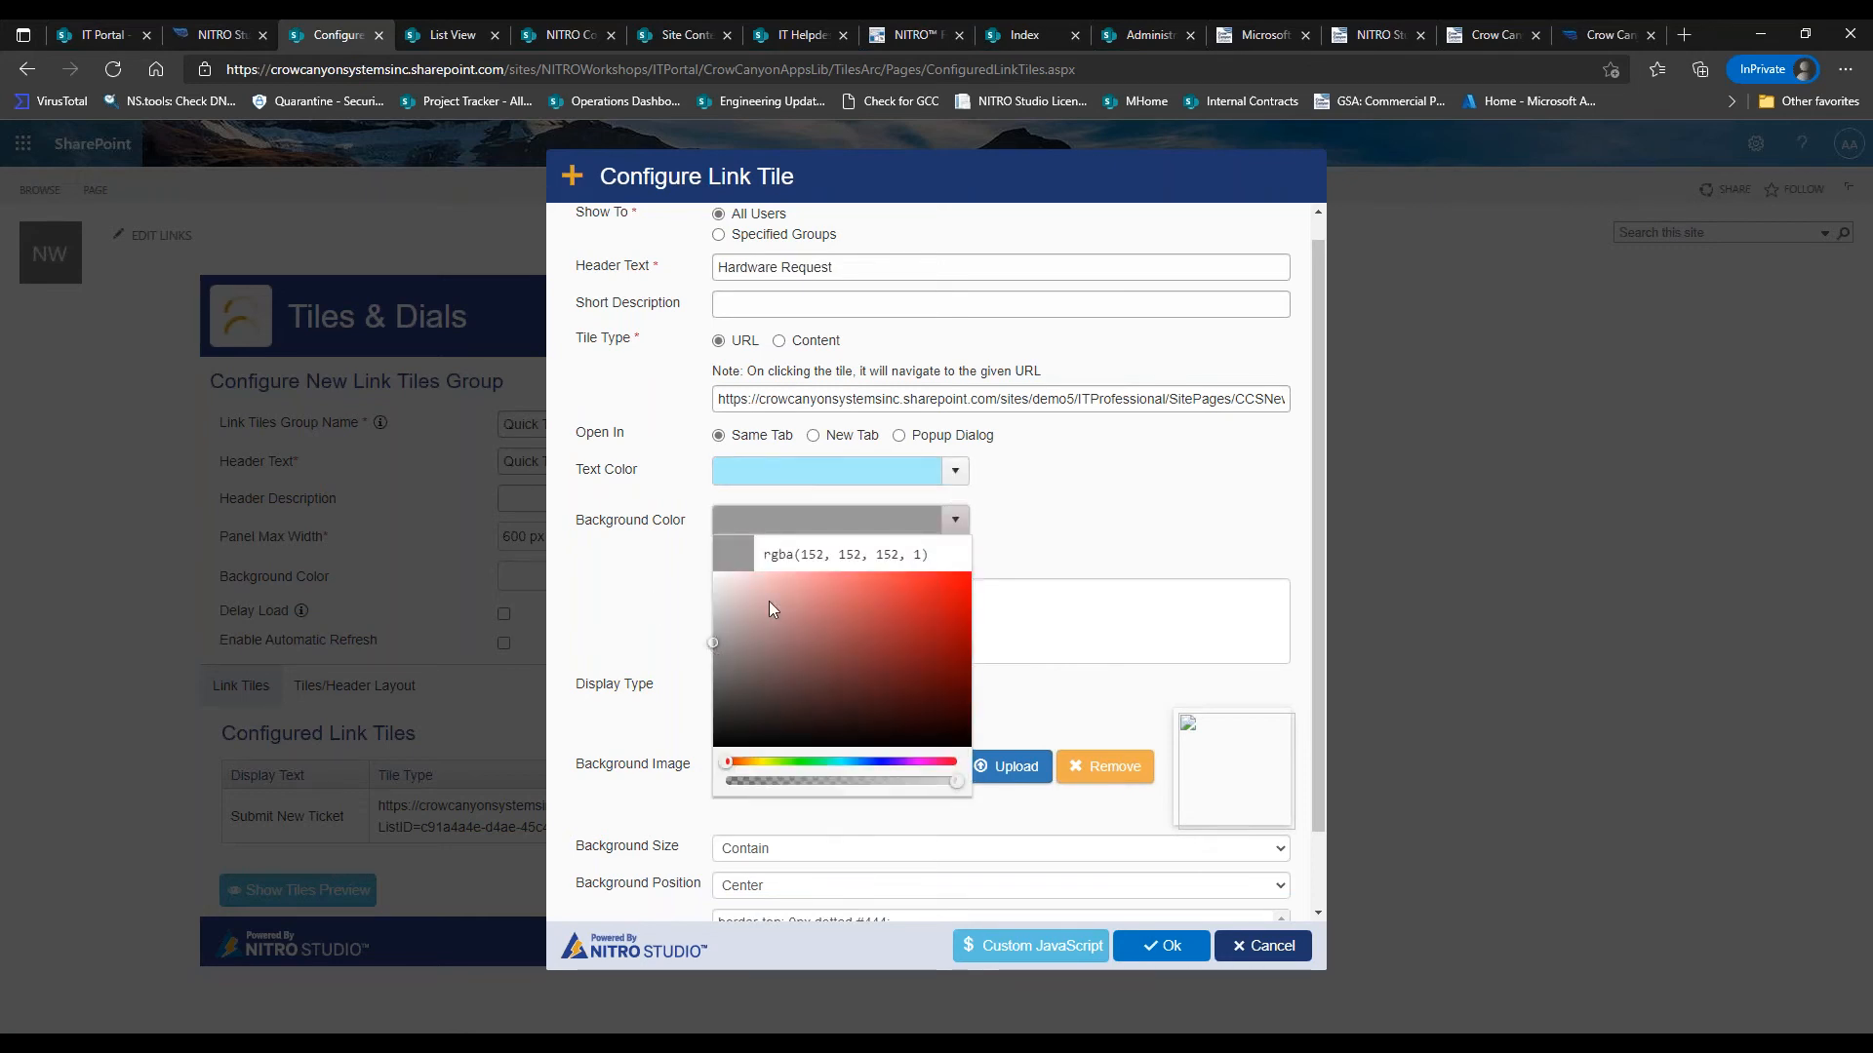
left_click(847, 762)
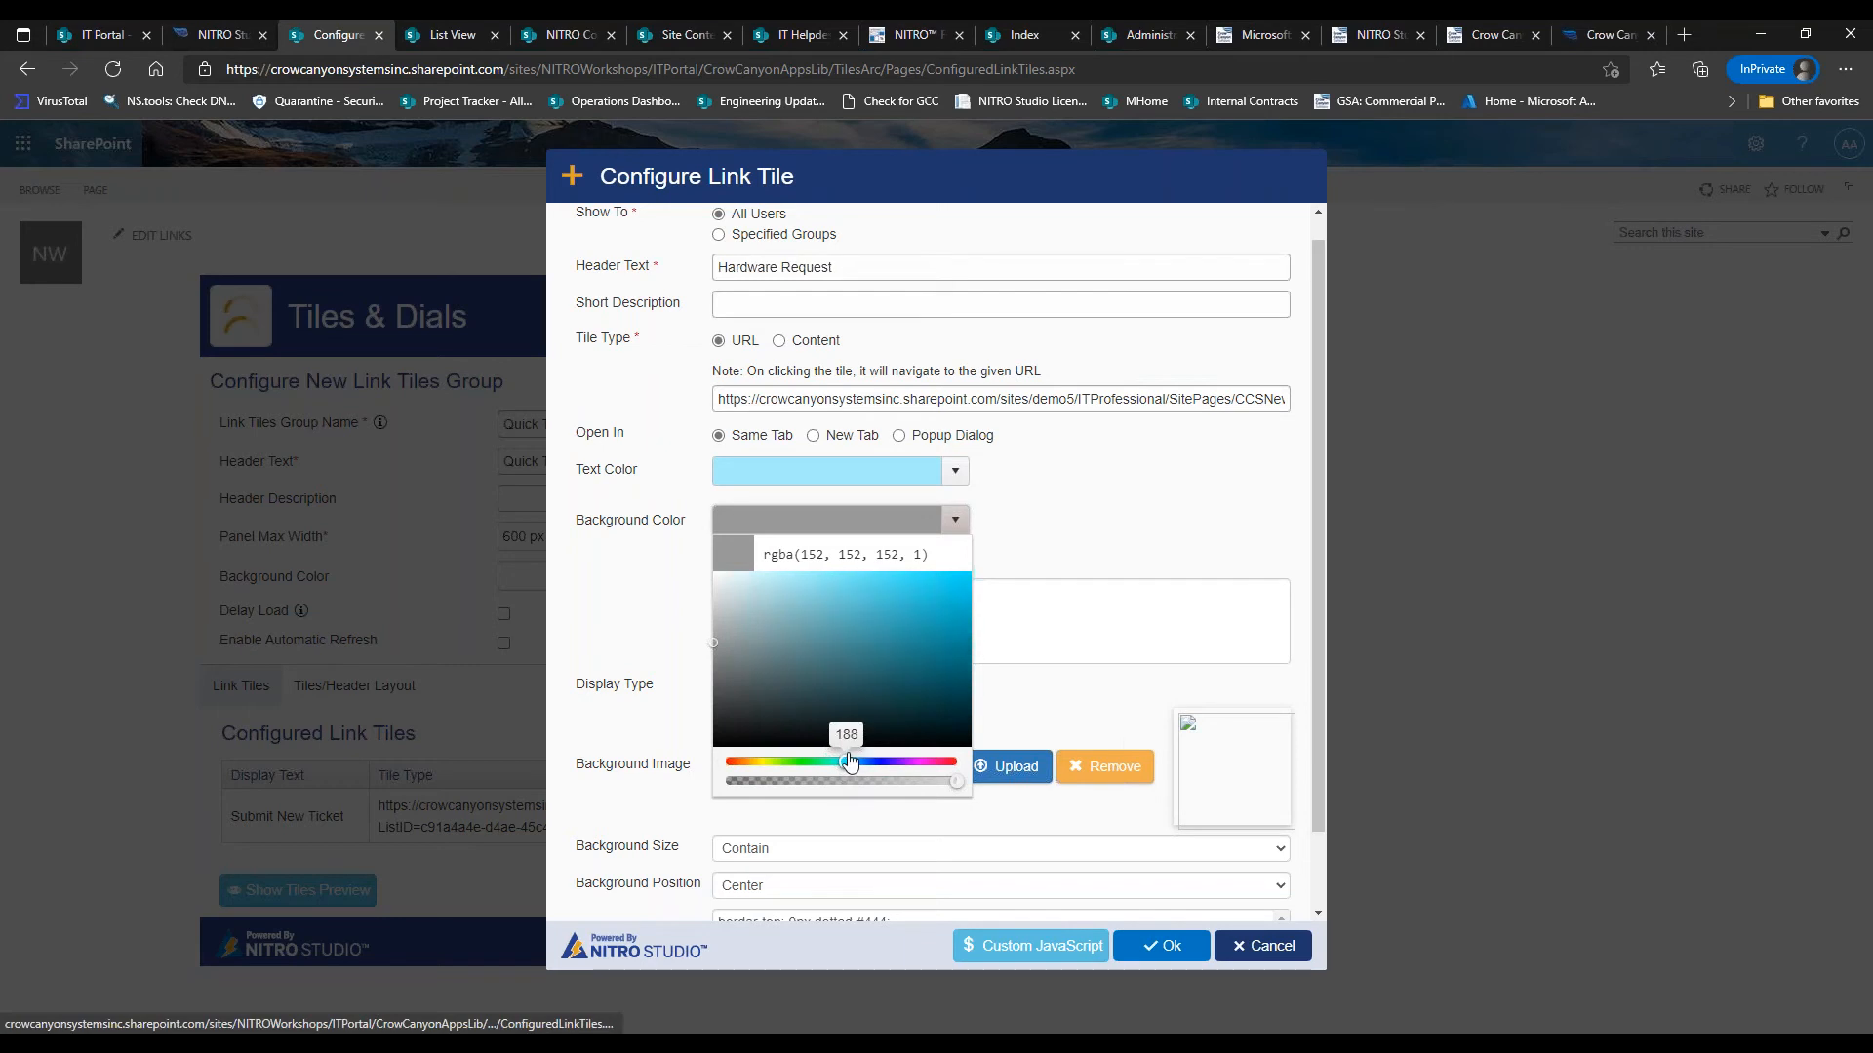
left_click(845, 587)
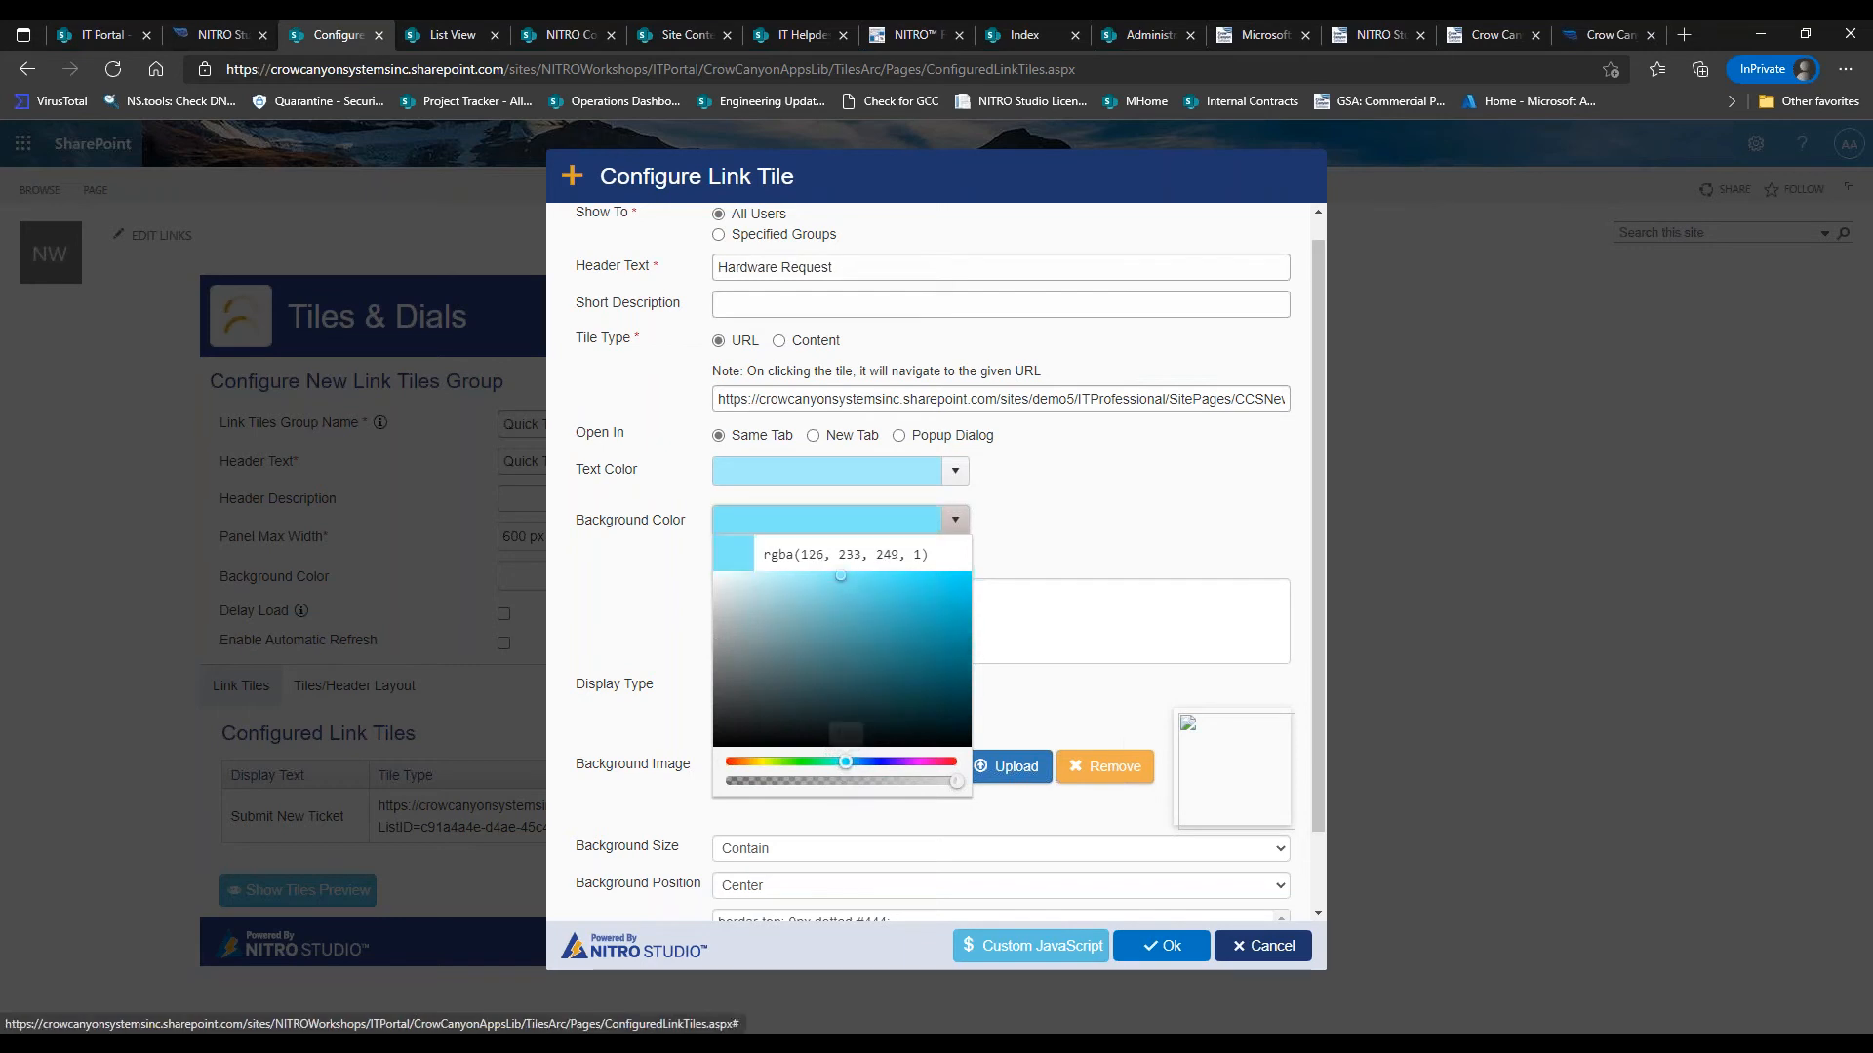
Change the Hardware Request tile's text color to gray
left_click(955, 471)
left_click_drag(716, 579, 713, 607)
left_click(1122, 510)
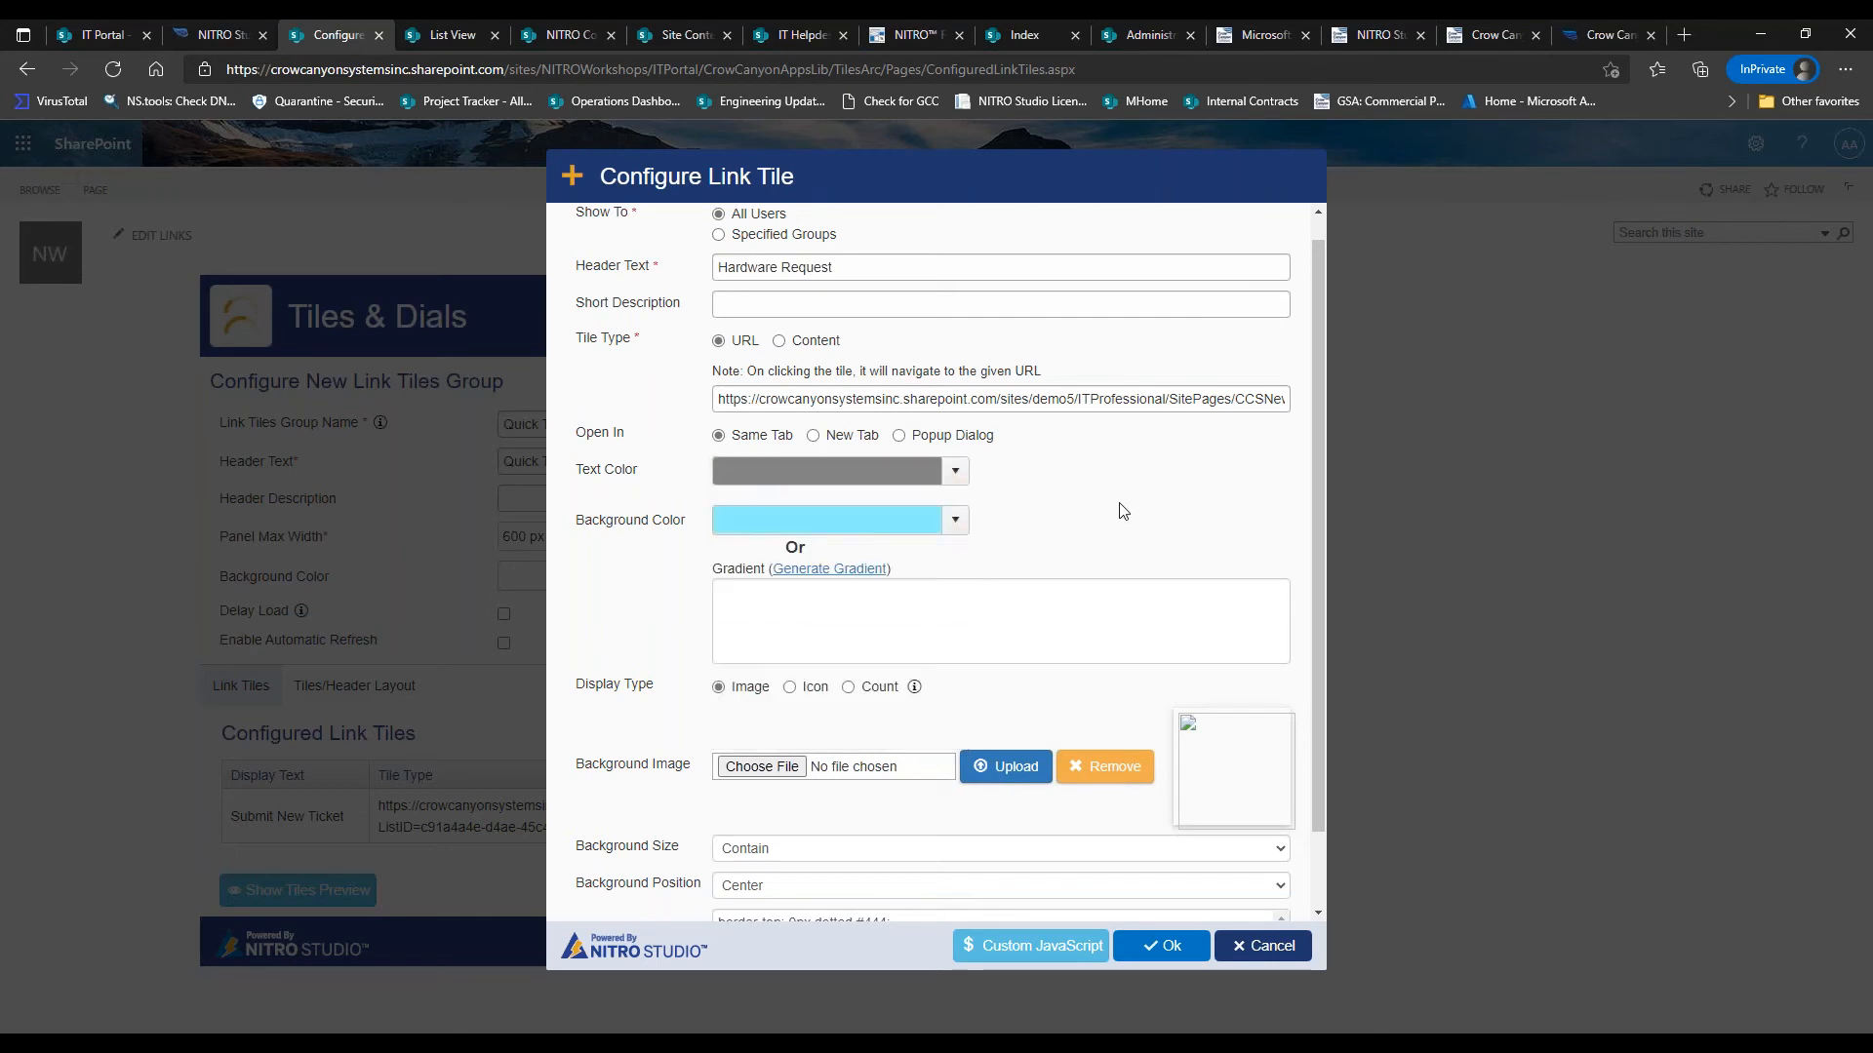
Switch the Hardware Request tile's display type to Icon, choose the fa-tv icon and confirm the tile
left_click(798, 688)
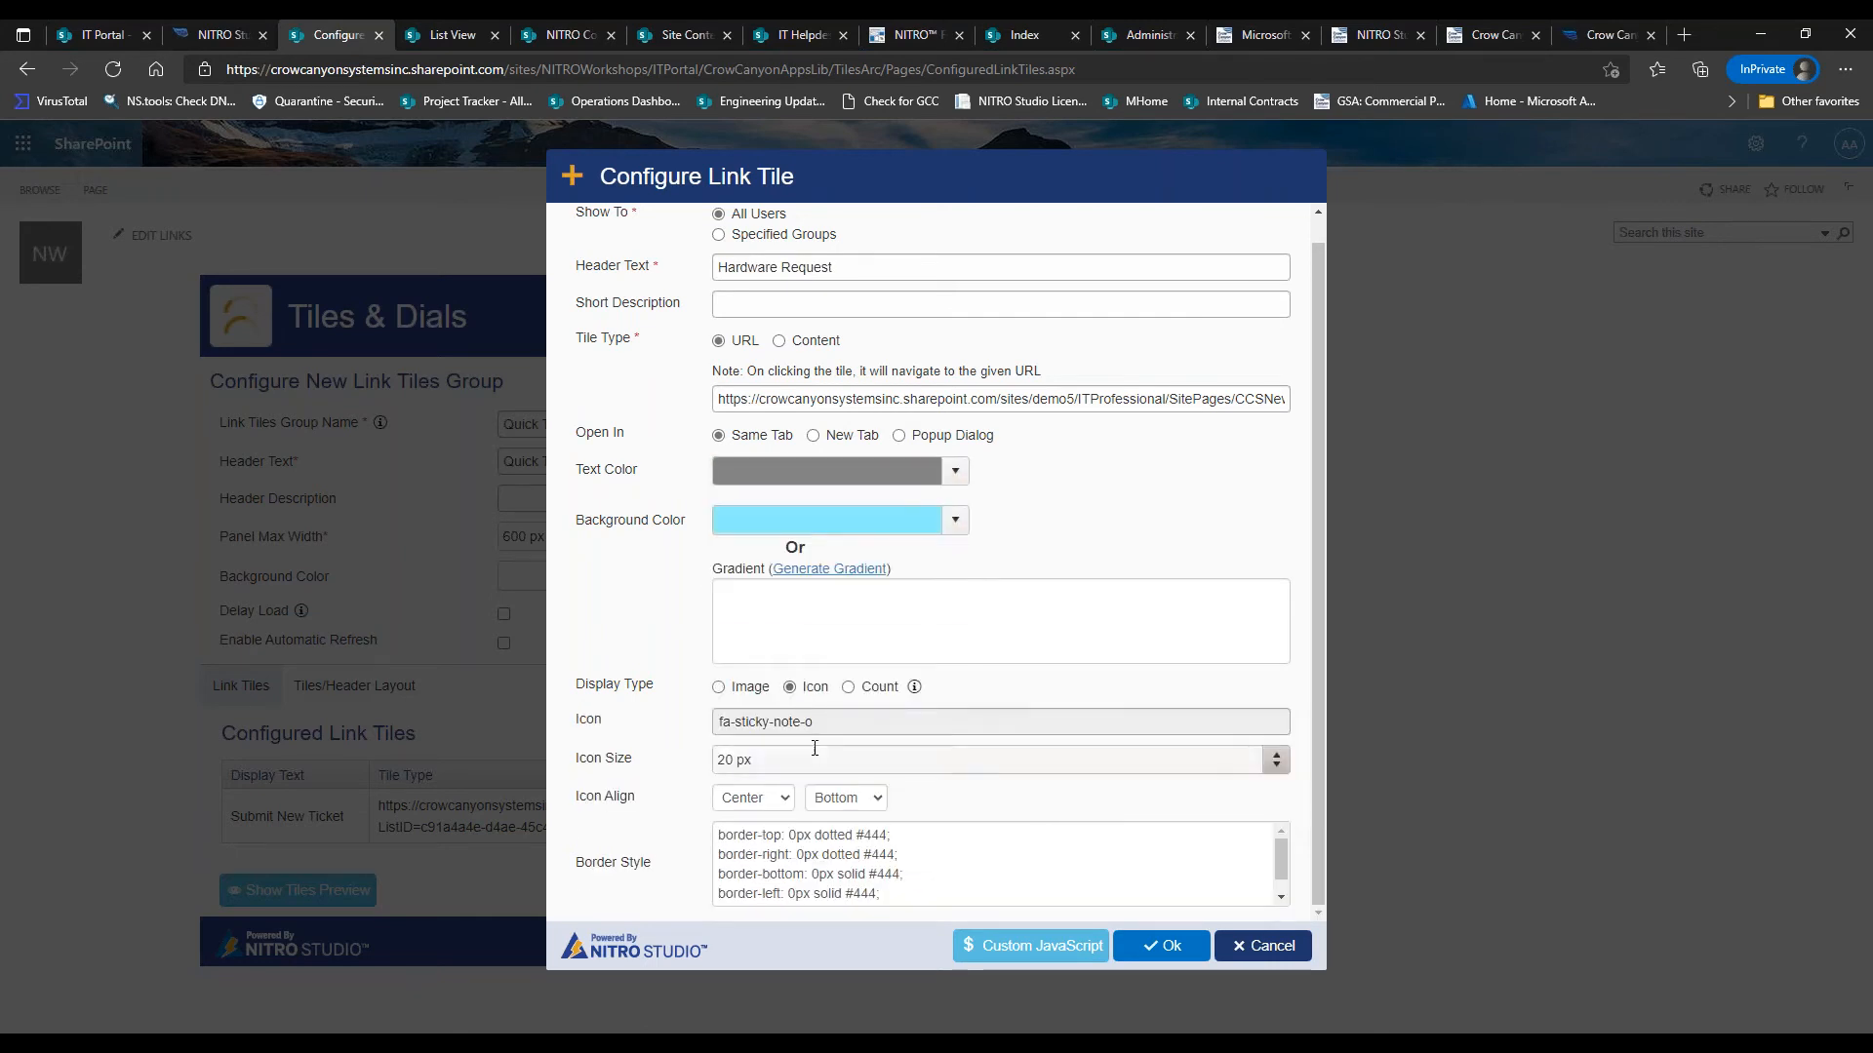
left_click(840, 723)
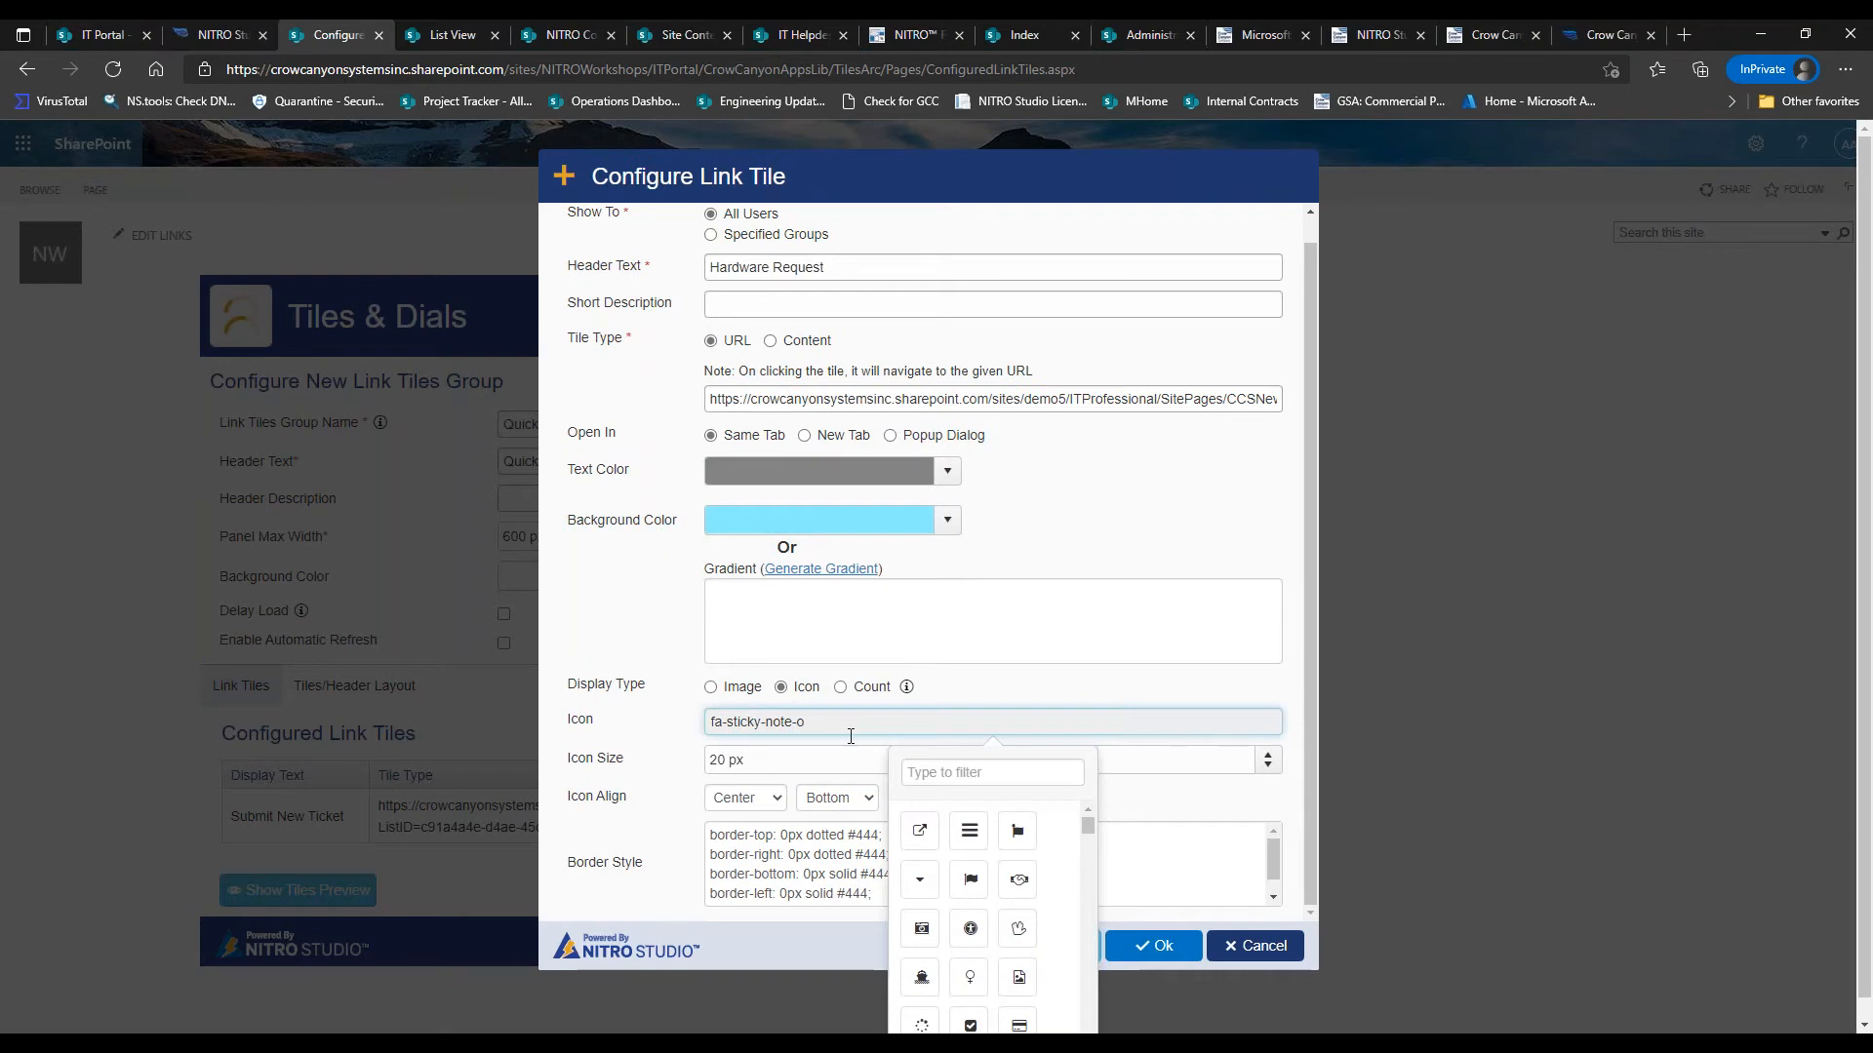
left_click(951, 772)
type("tl")
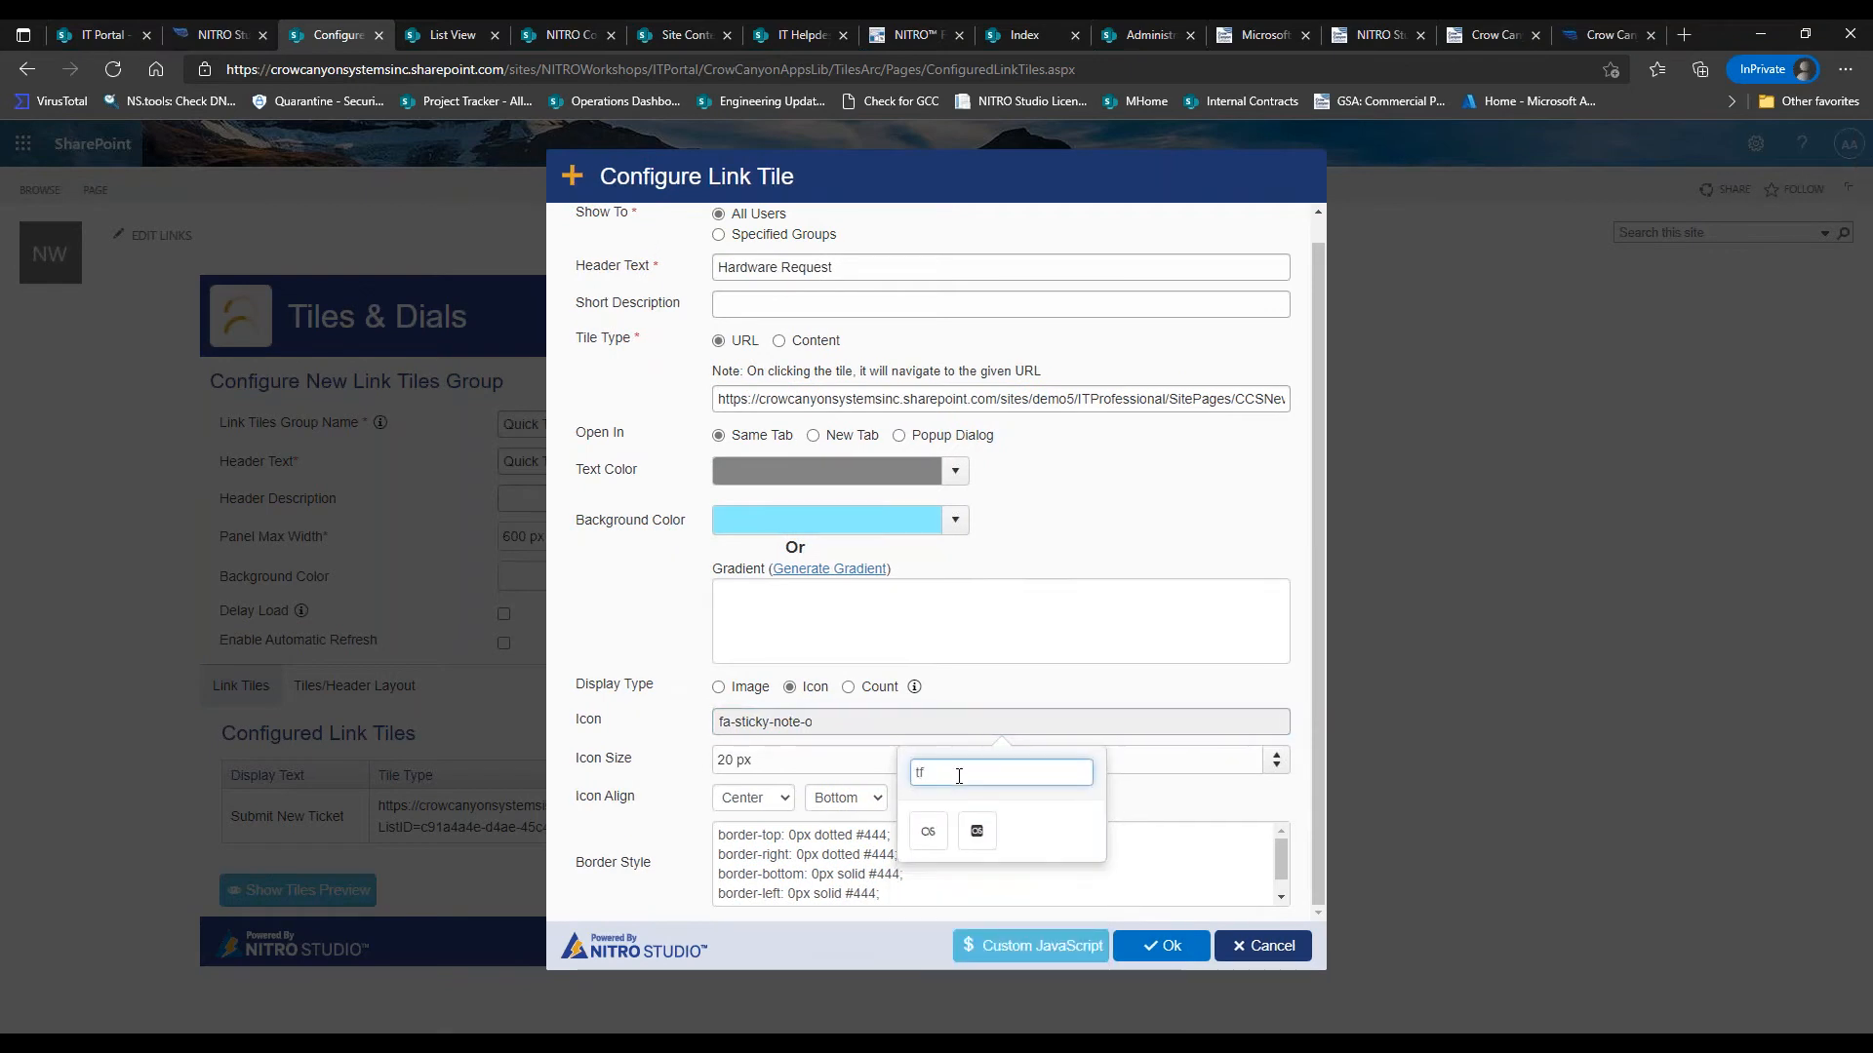
type("v")
left_click(928, 830)
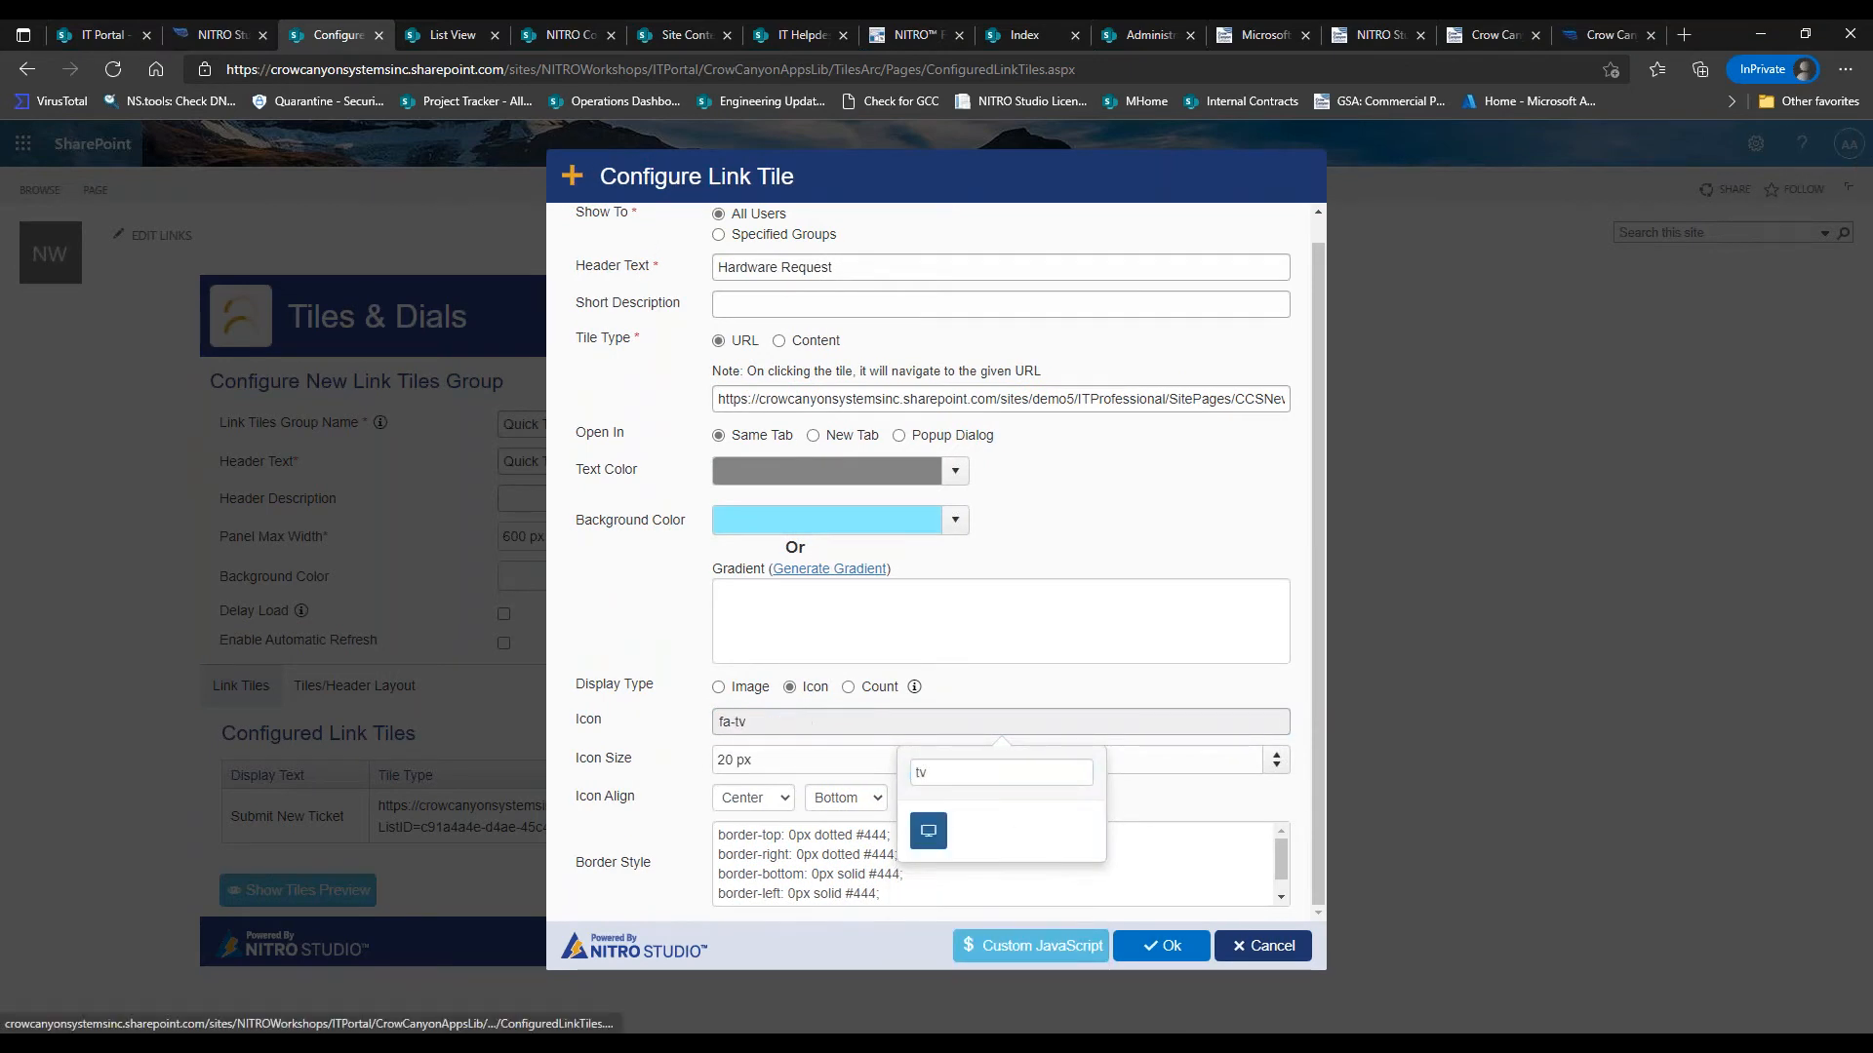
left_click_drag(1321, 599, 1298, 771)
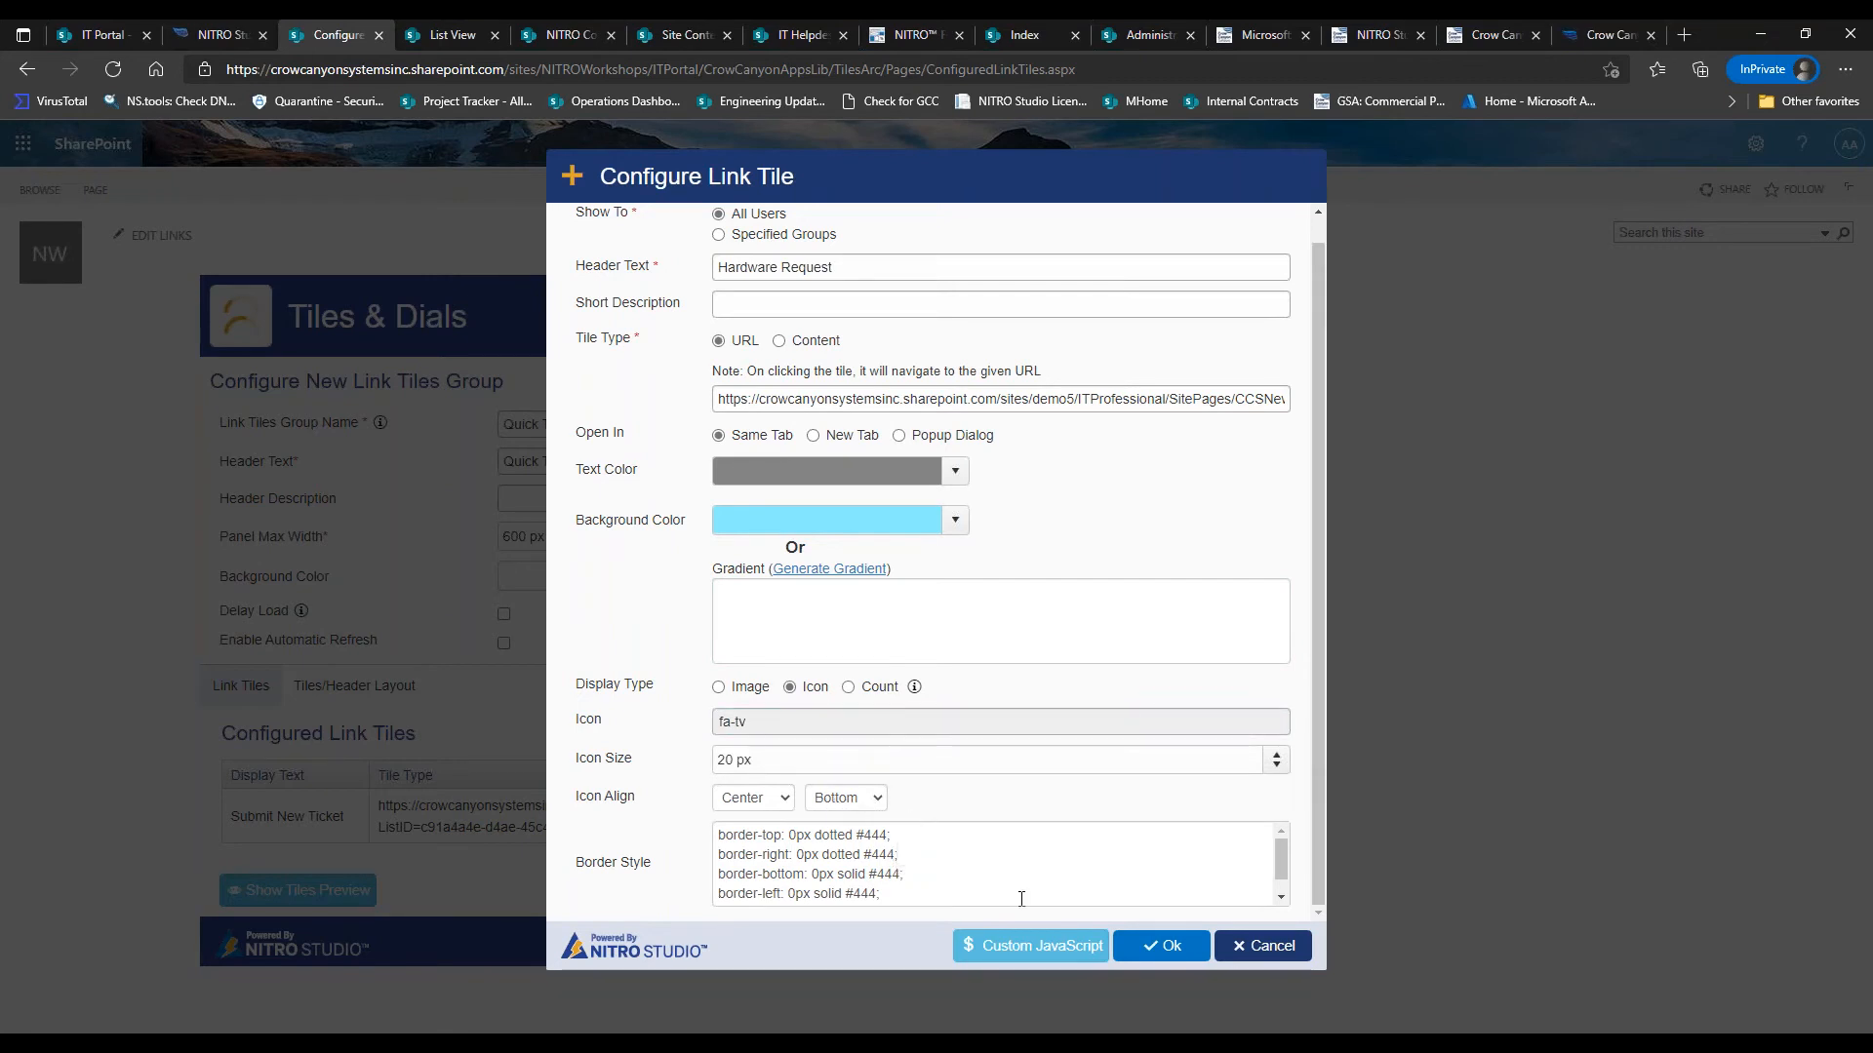
left_click(1152, 946)
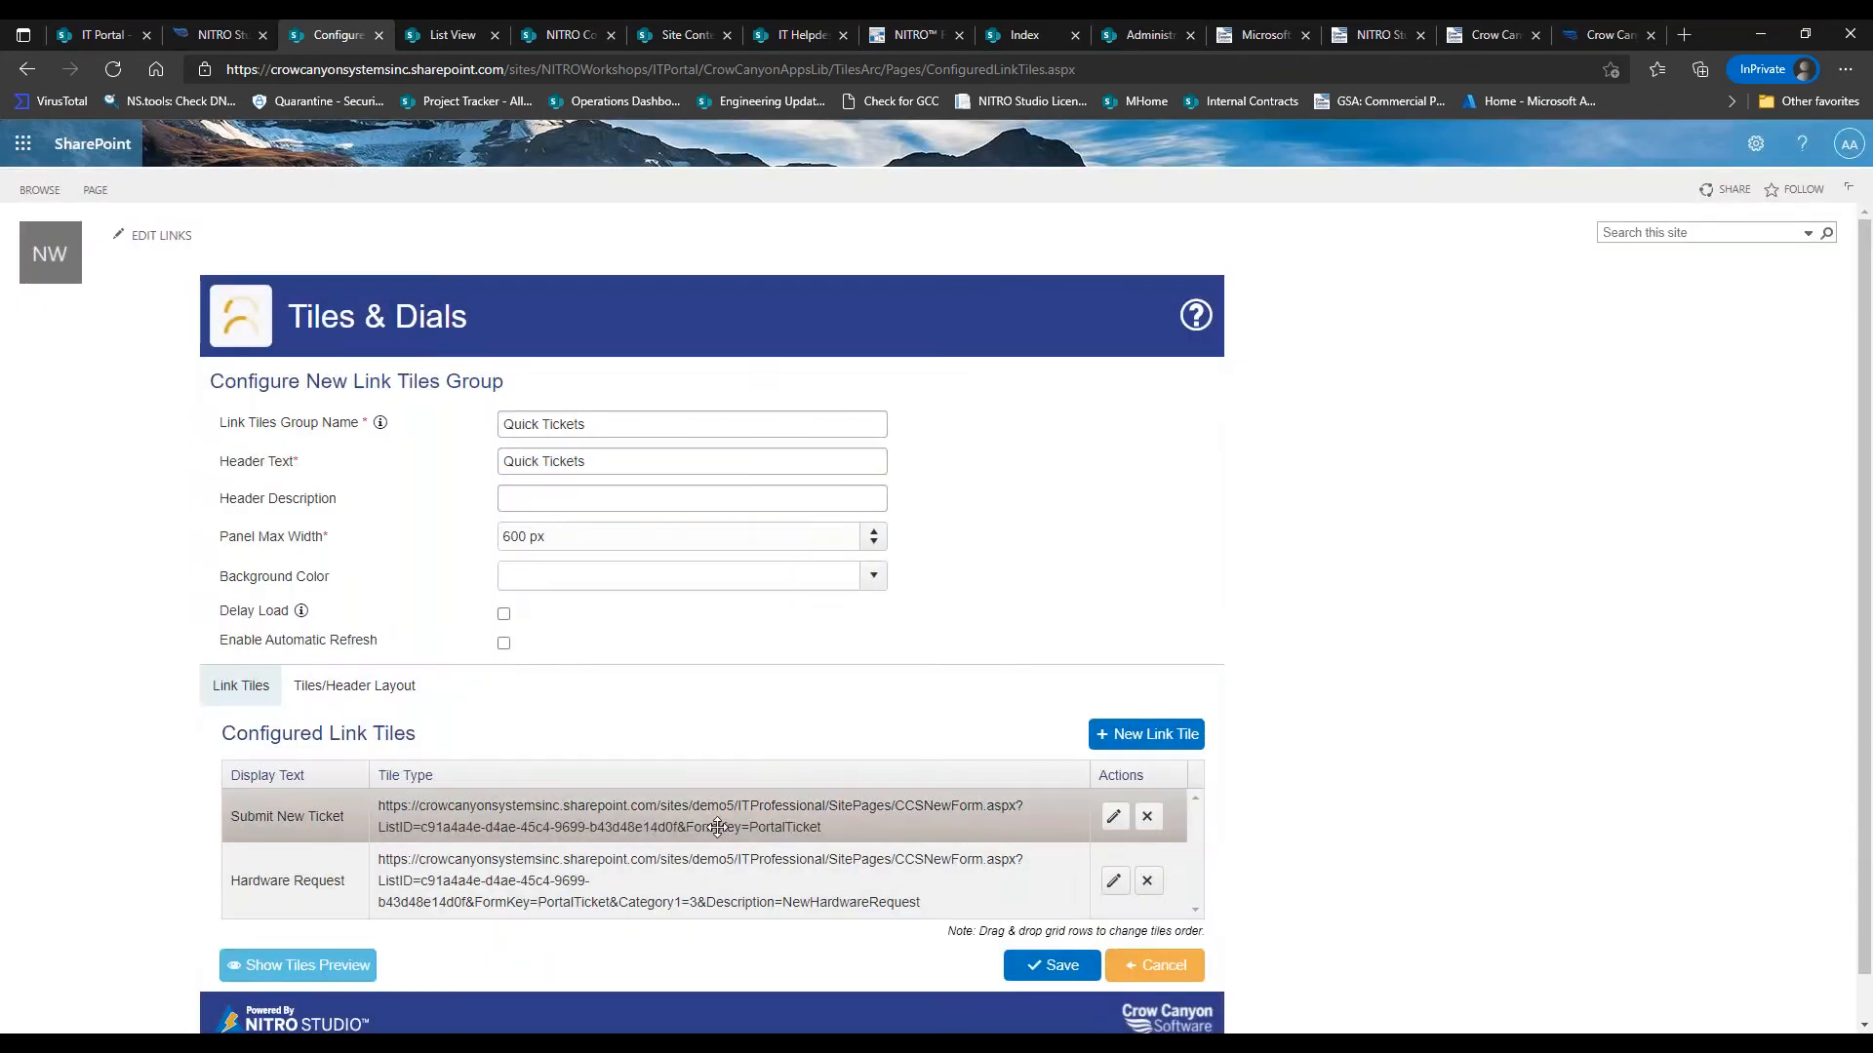
Set the link tiles' height to 150 px and their horizontal text alignment to Center in the group's layout settings
left_click(406, 697)
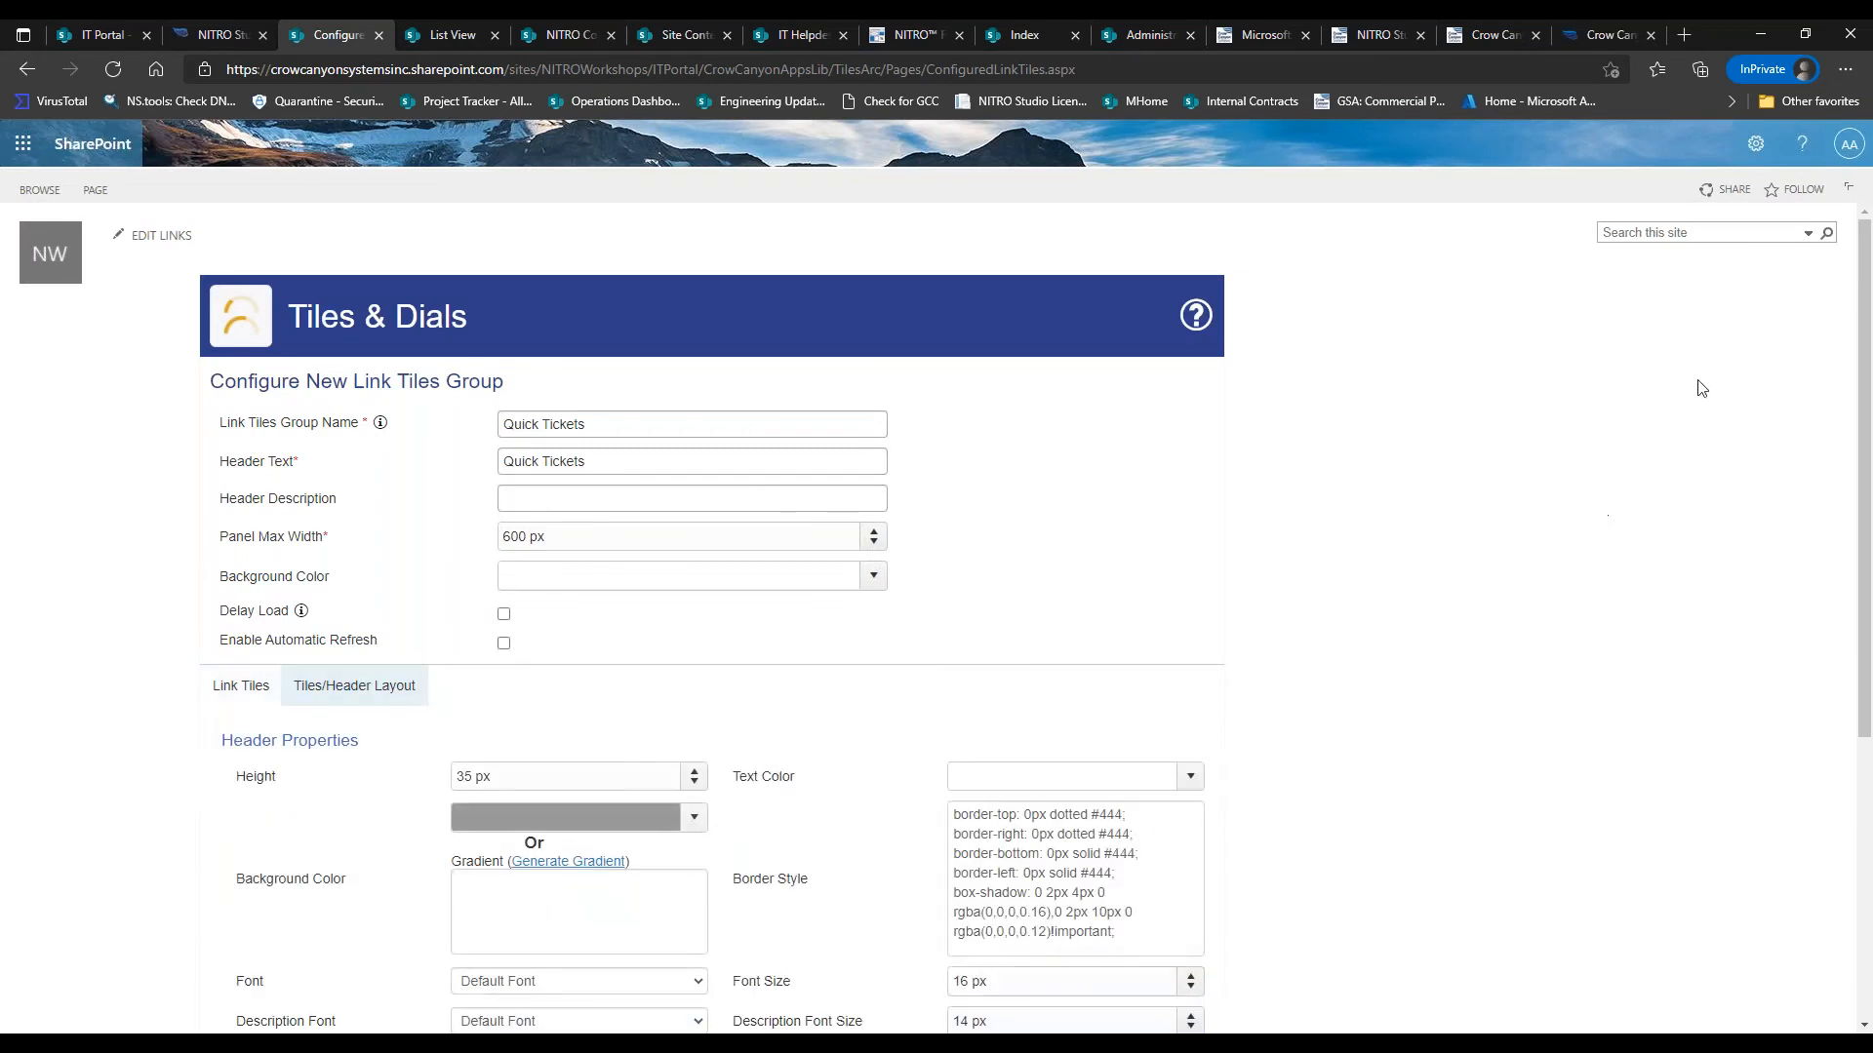
scroll(1824, 546, "down", 5)
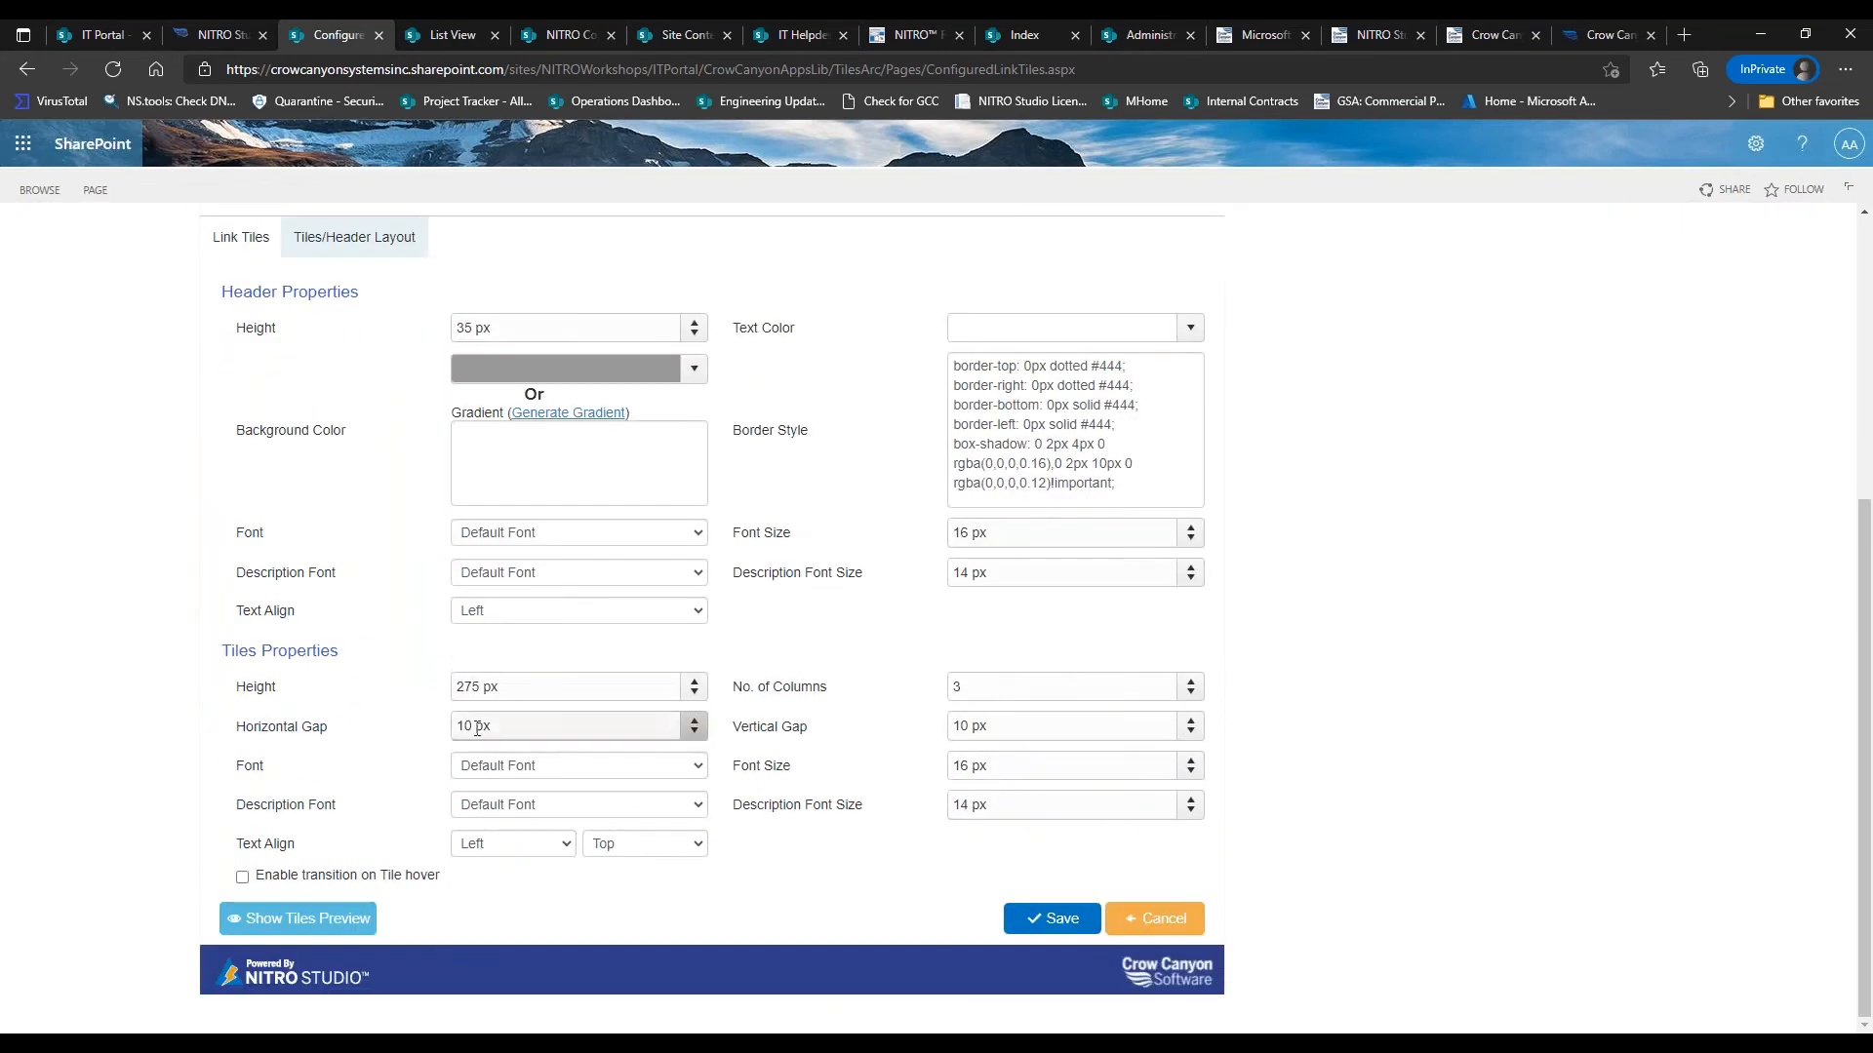
triple_click(484, 687)
type("150")
left_click(500, 845)
left_click(508, 896)
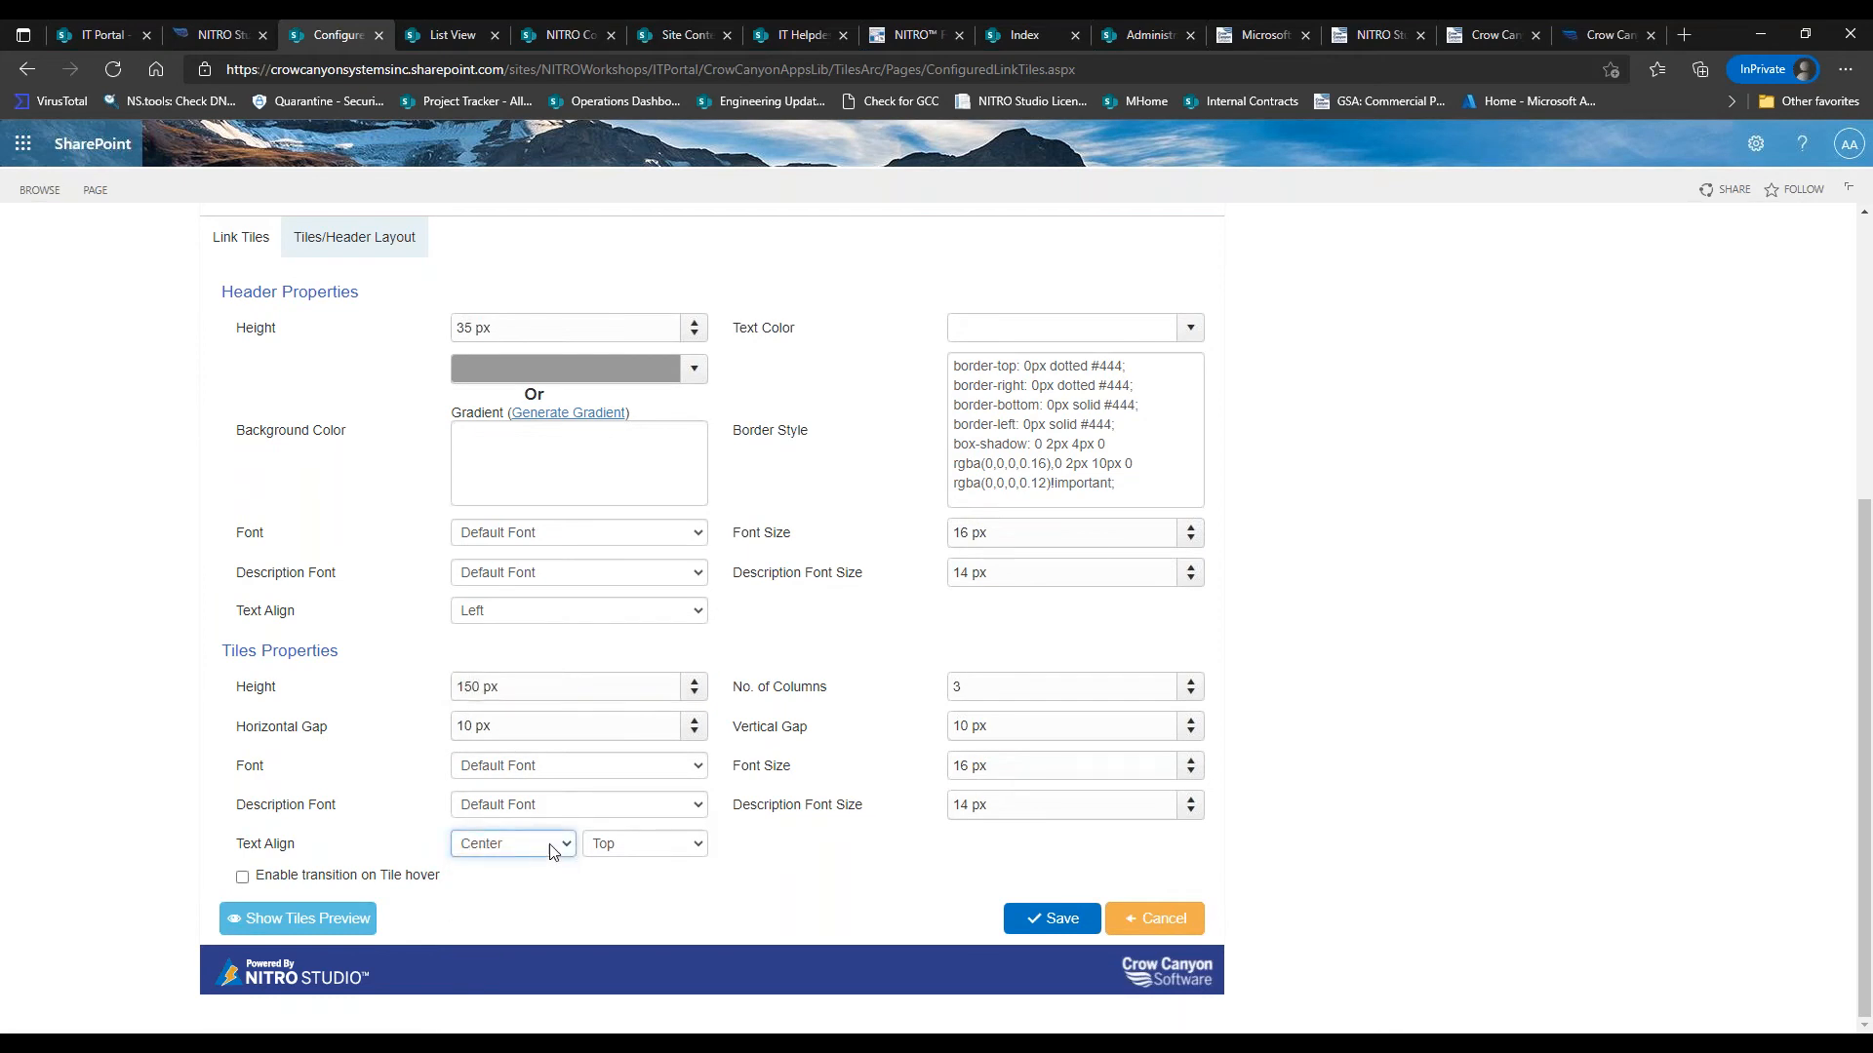
Preview the link tiles and save the Quick Tickets group
left_click(367, 923)
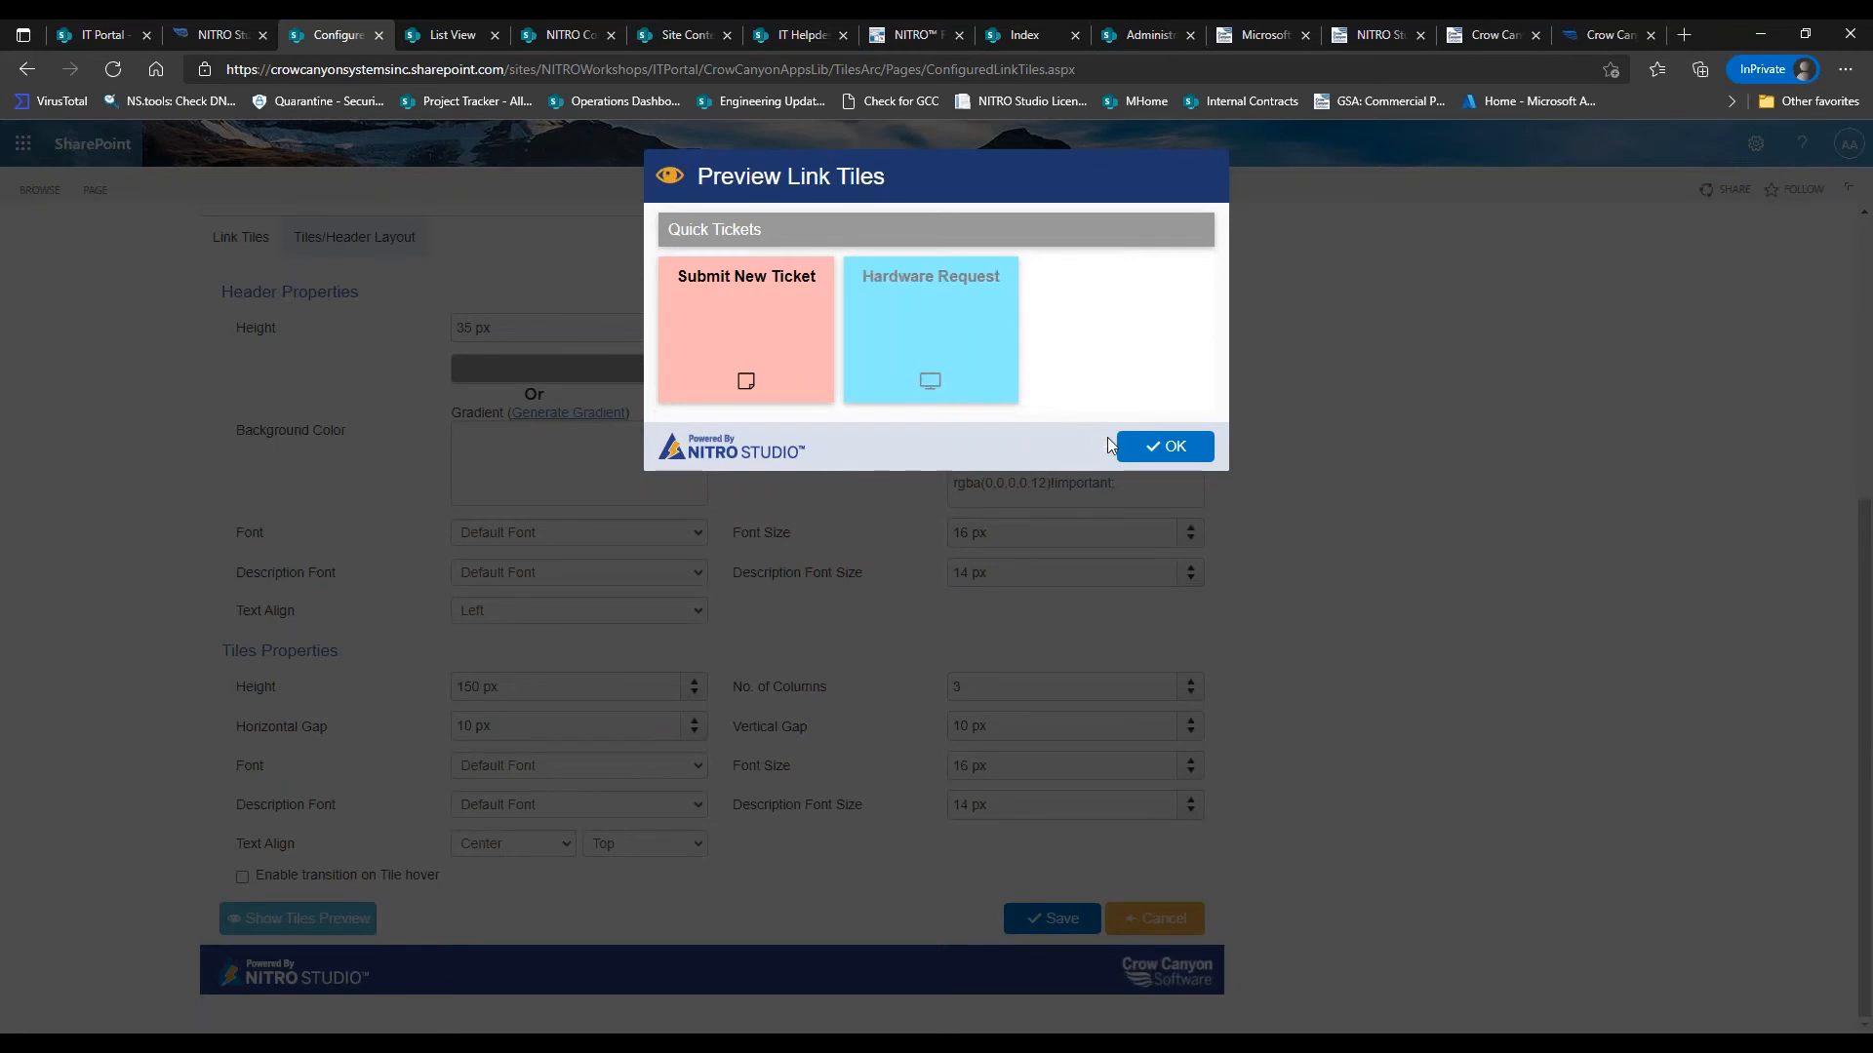
left_click(1151, 446)
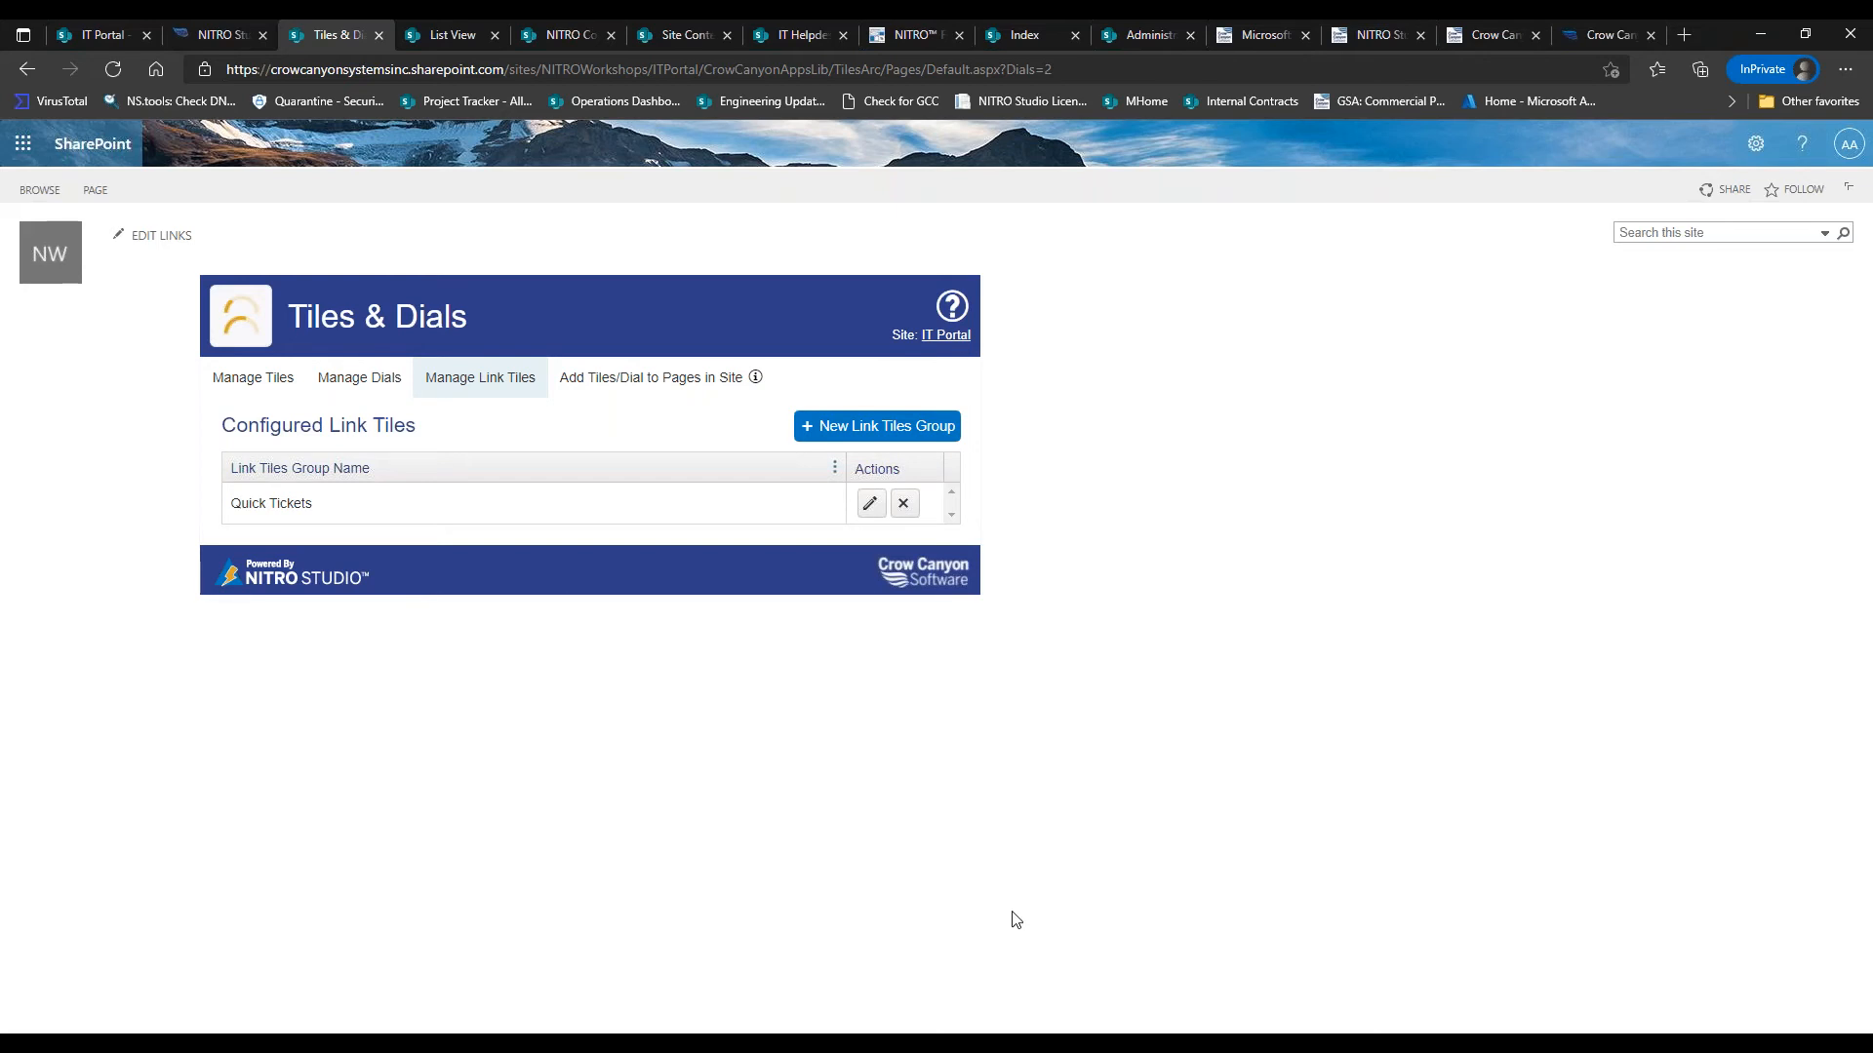
Examine the settings for adding link tiles to classic pages, trying the Documents and Site Assets libraries and clearing the library choice
left_click(599, 384)
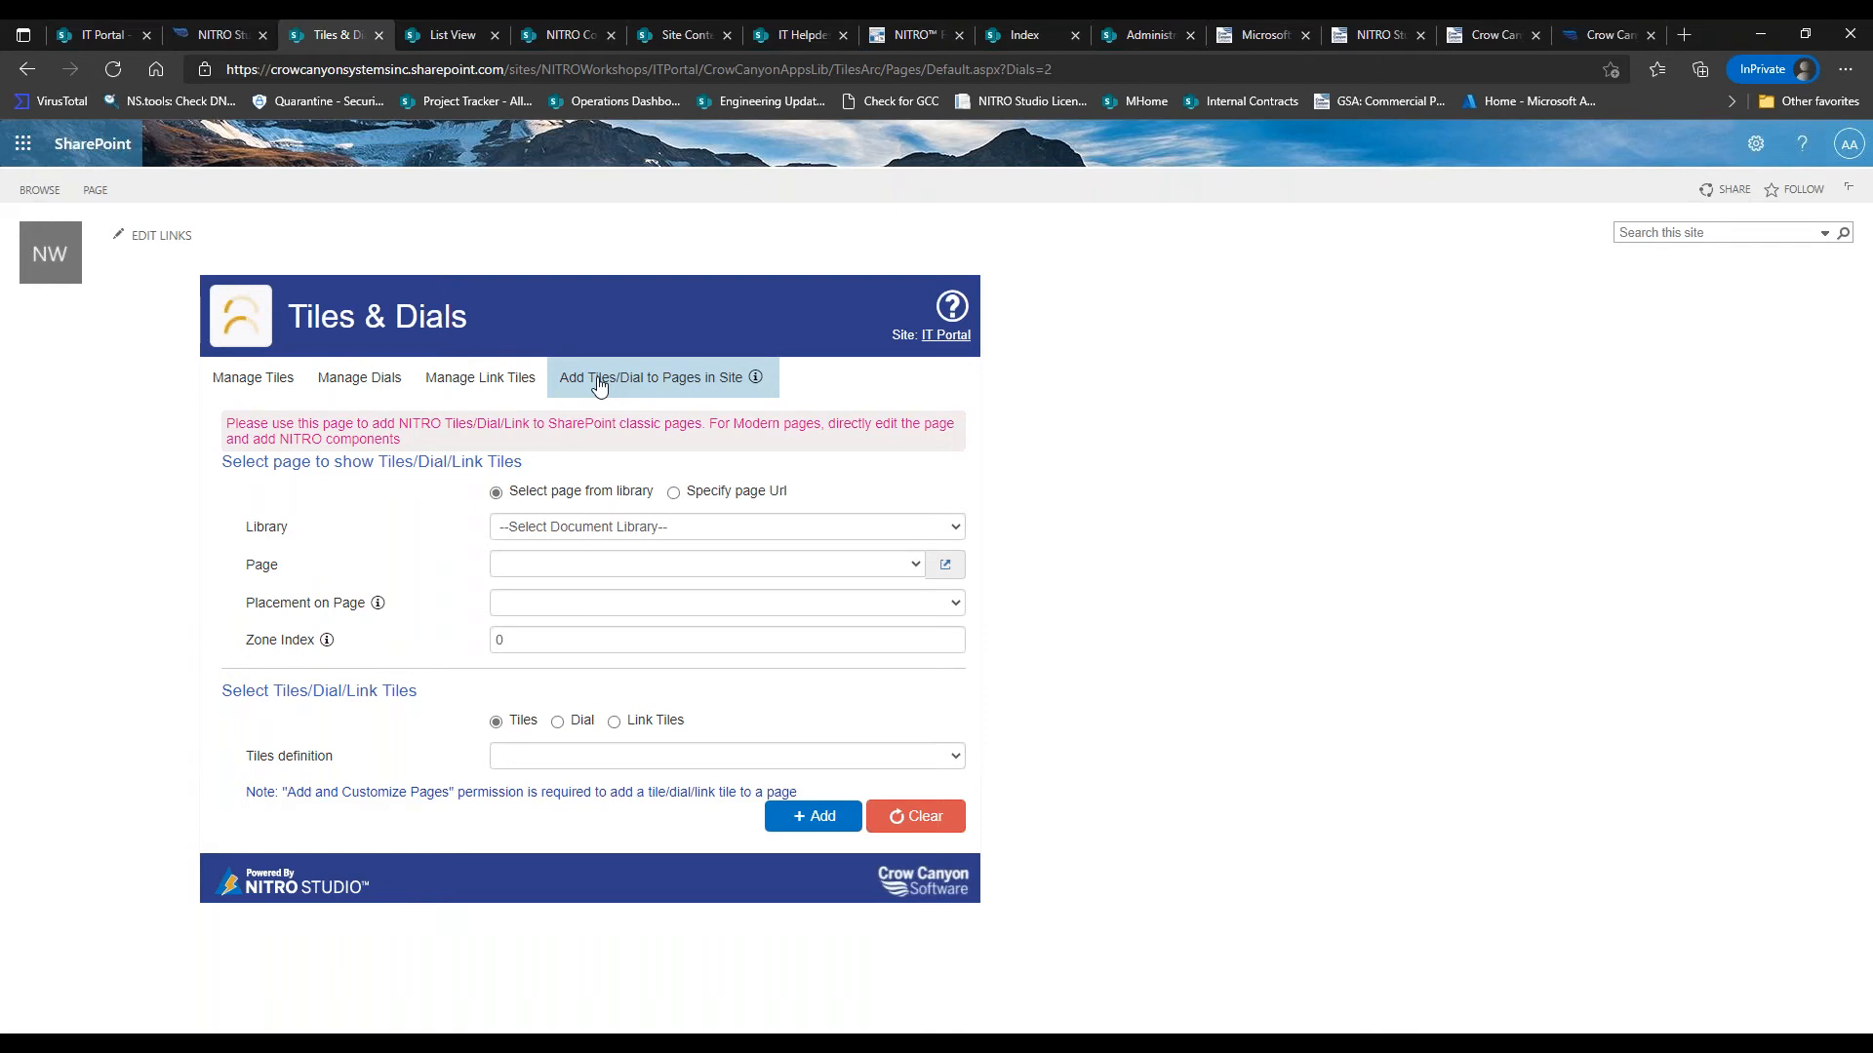
left_click(682, 528)
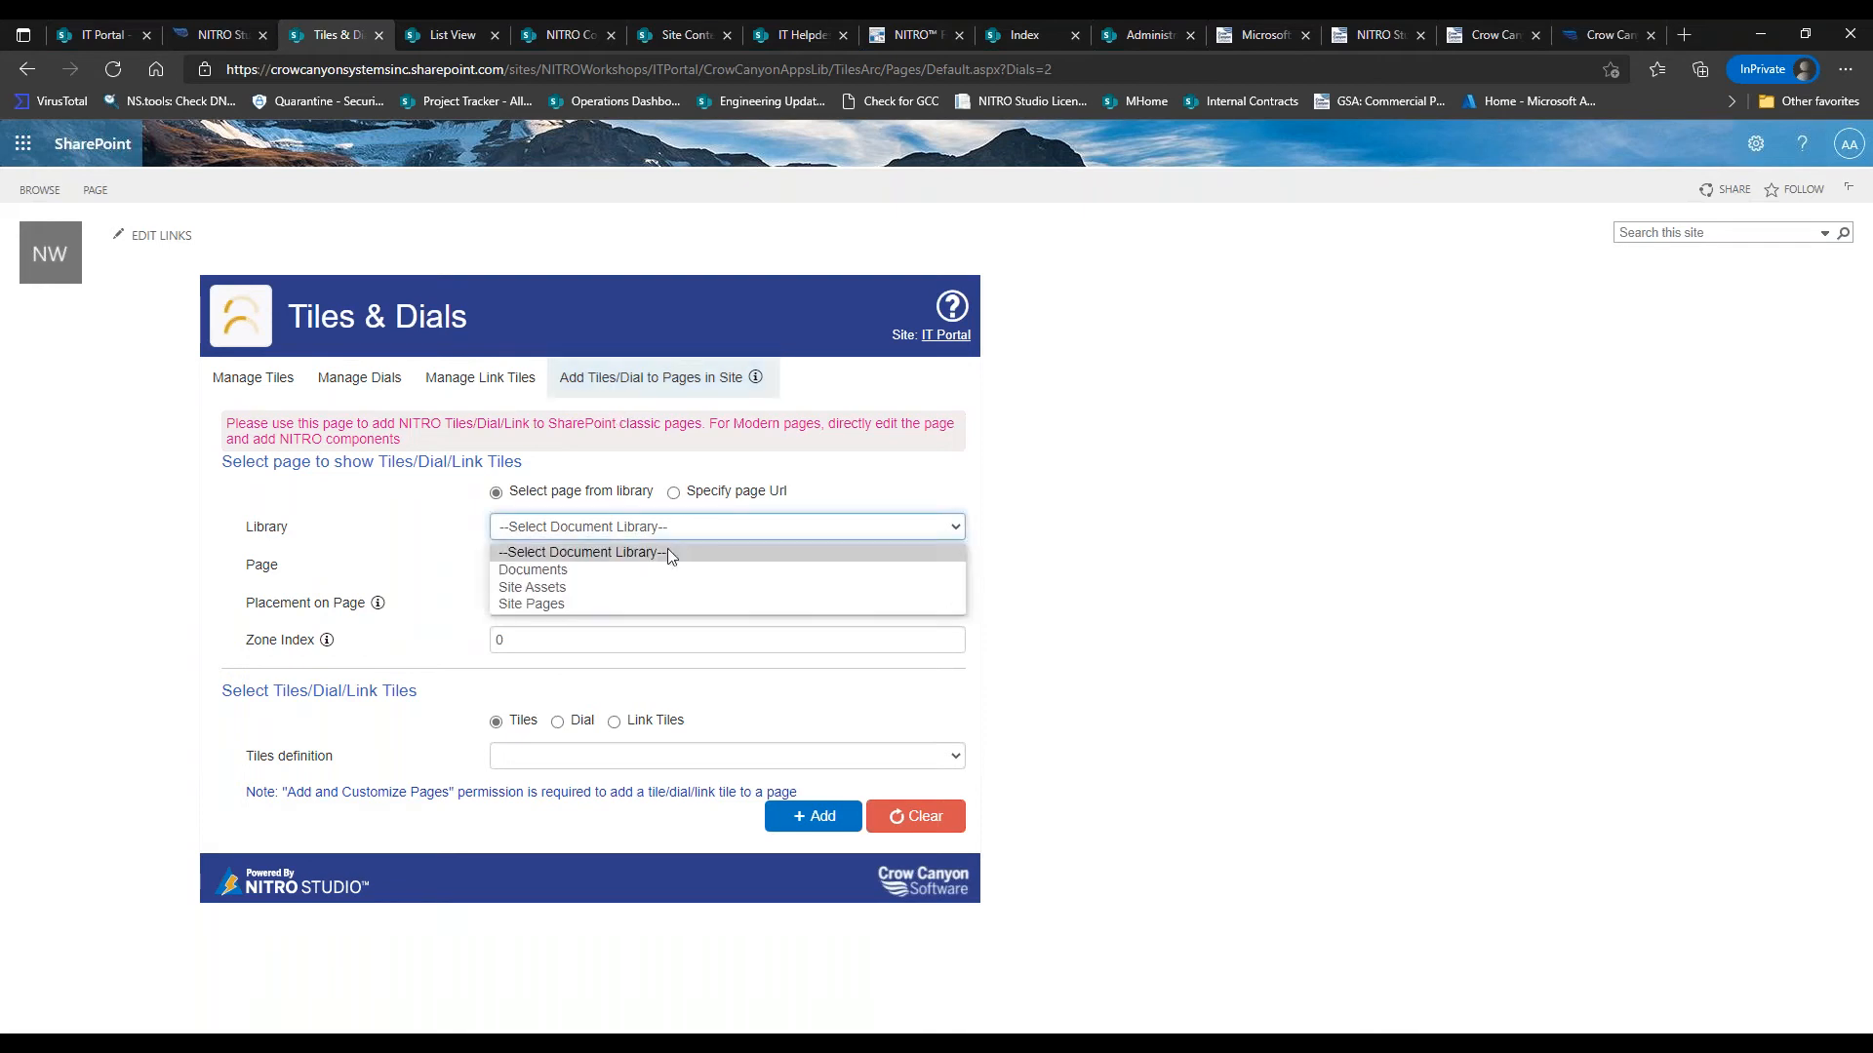
left_click(661, 574)
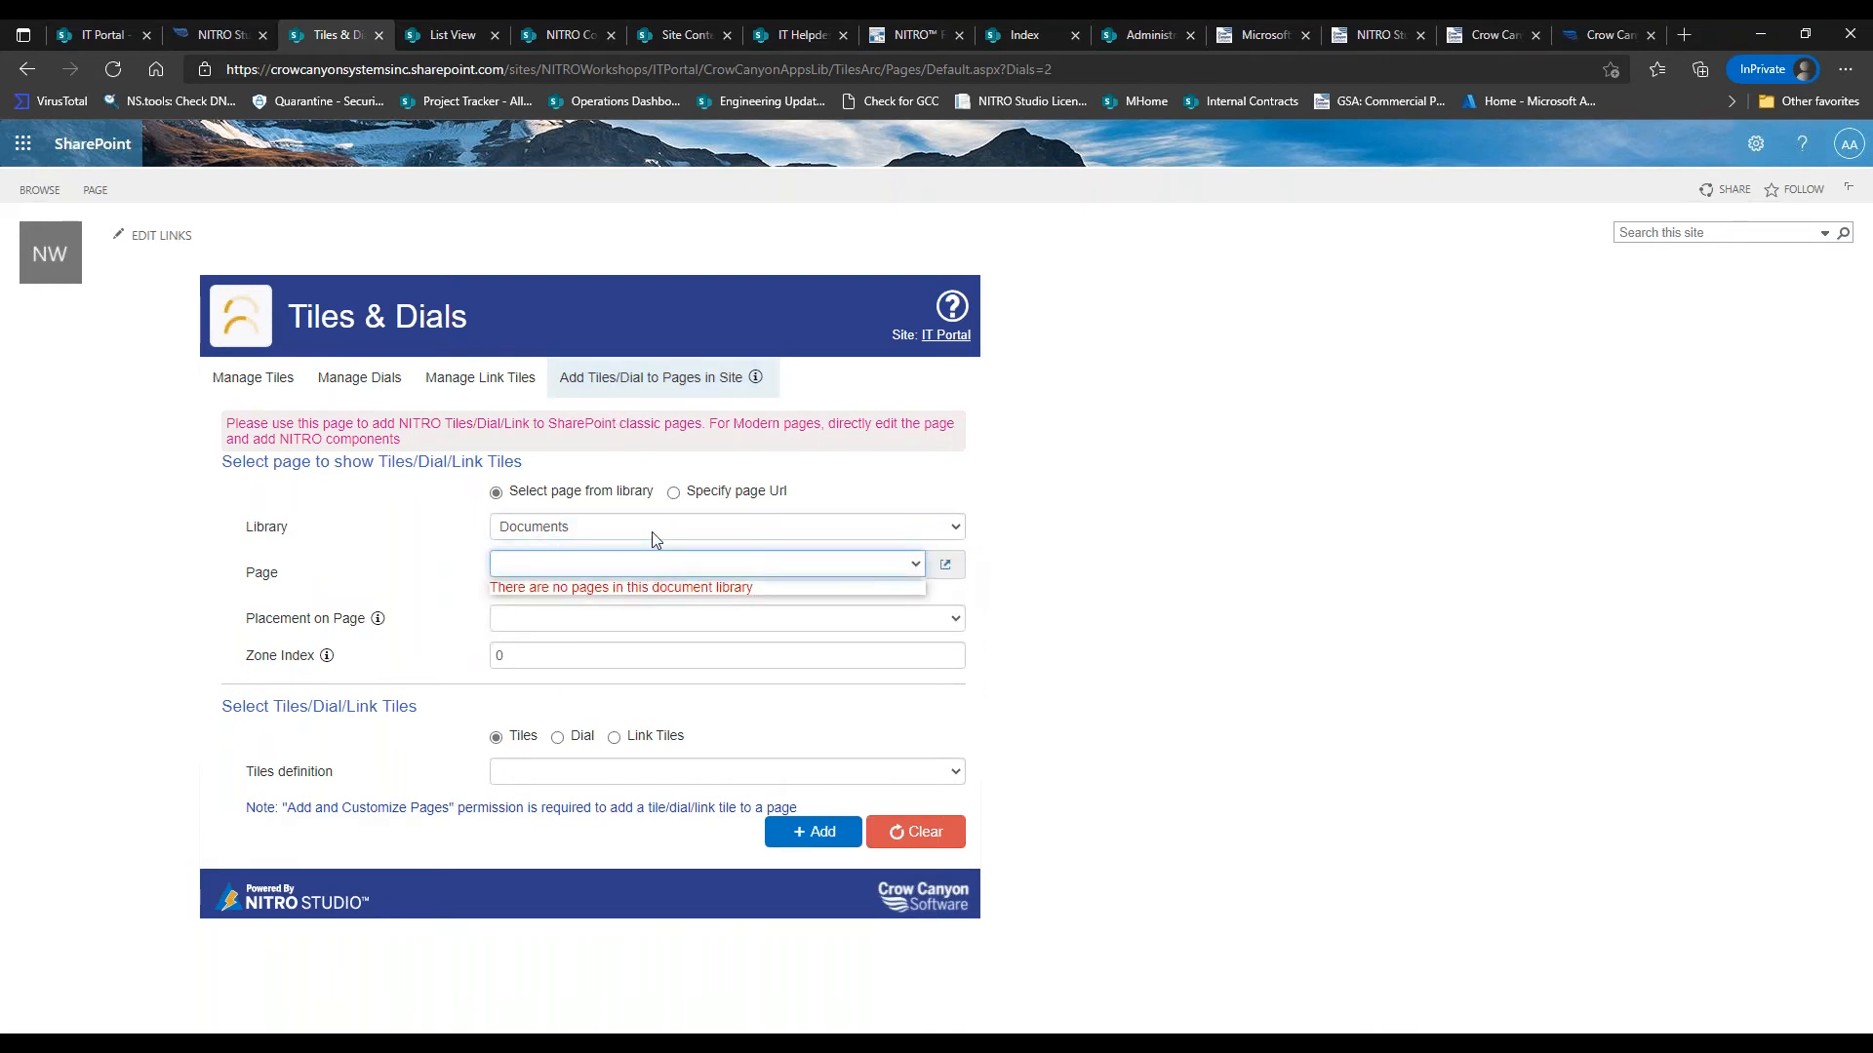
left_click(651, 532)
left_click(636, 583)
left_click(639, 538)
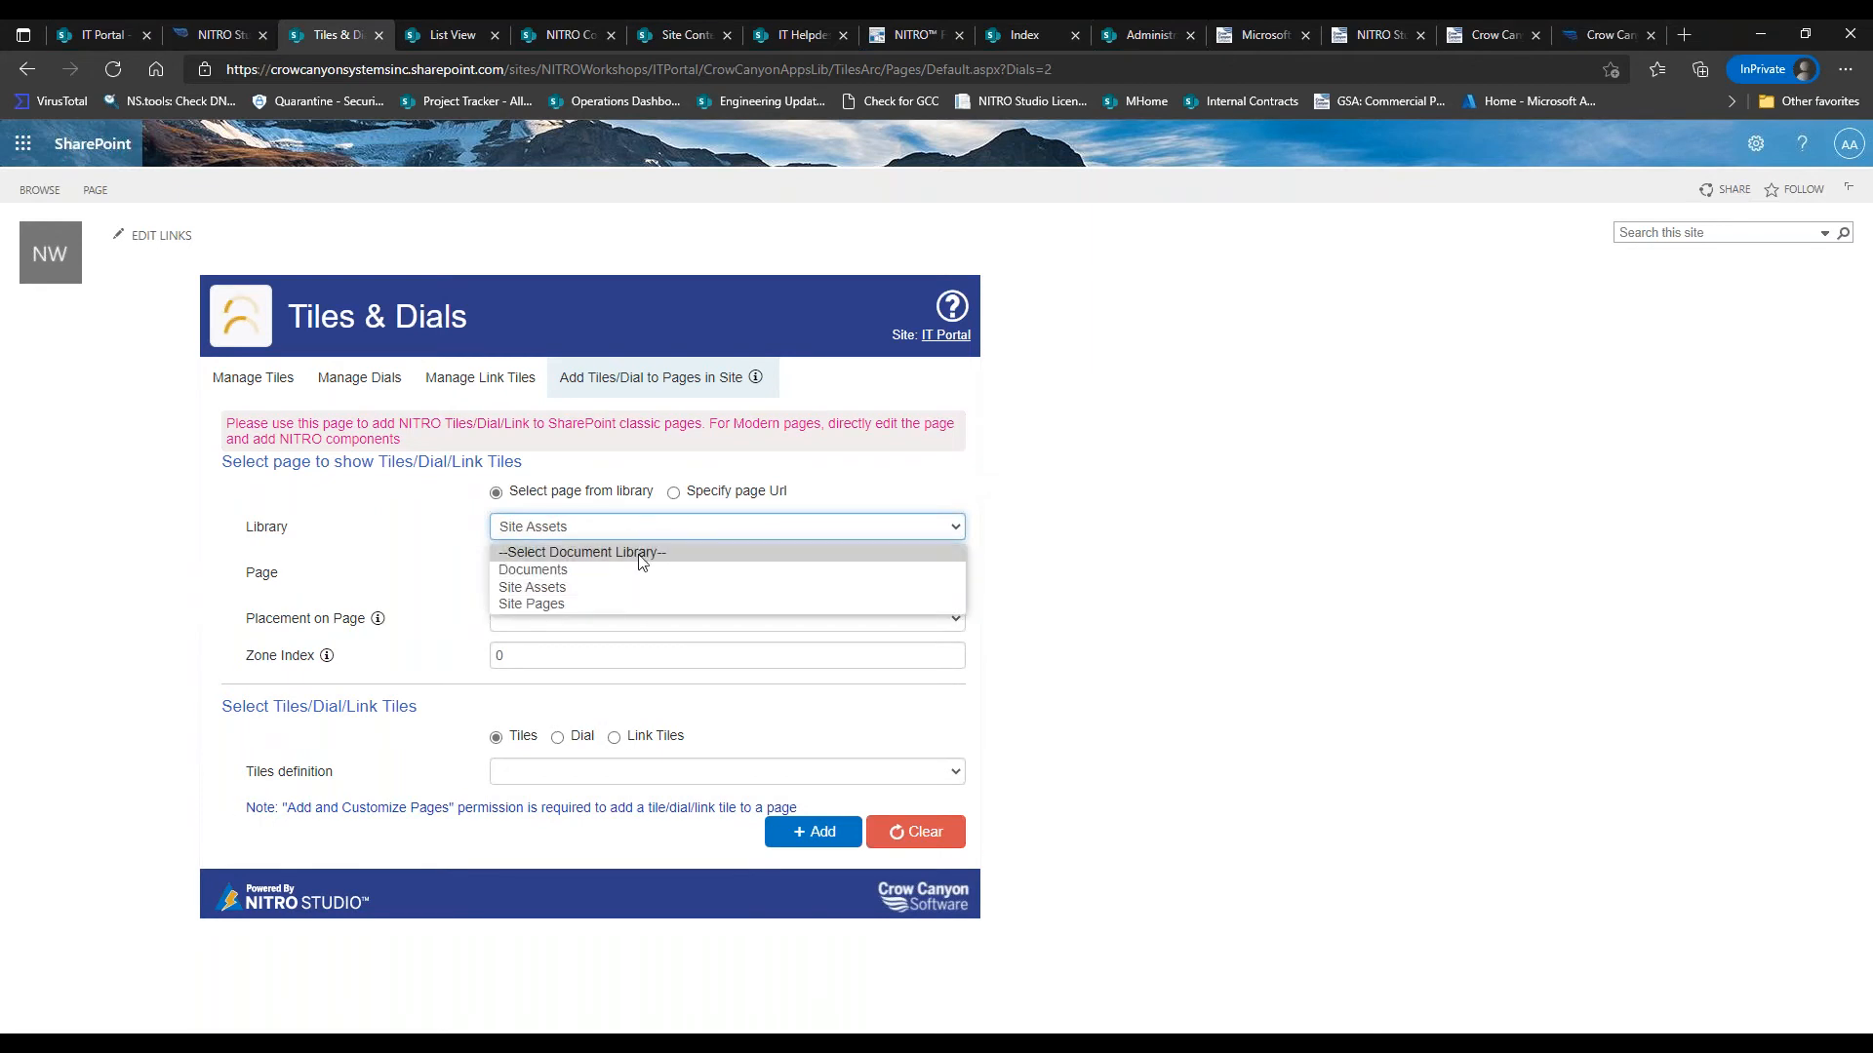
left_click(474, 585)
left_click(528, 535)
left_click(534, 560)
left_click(533, 536)
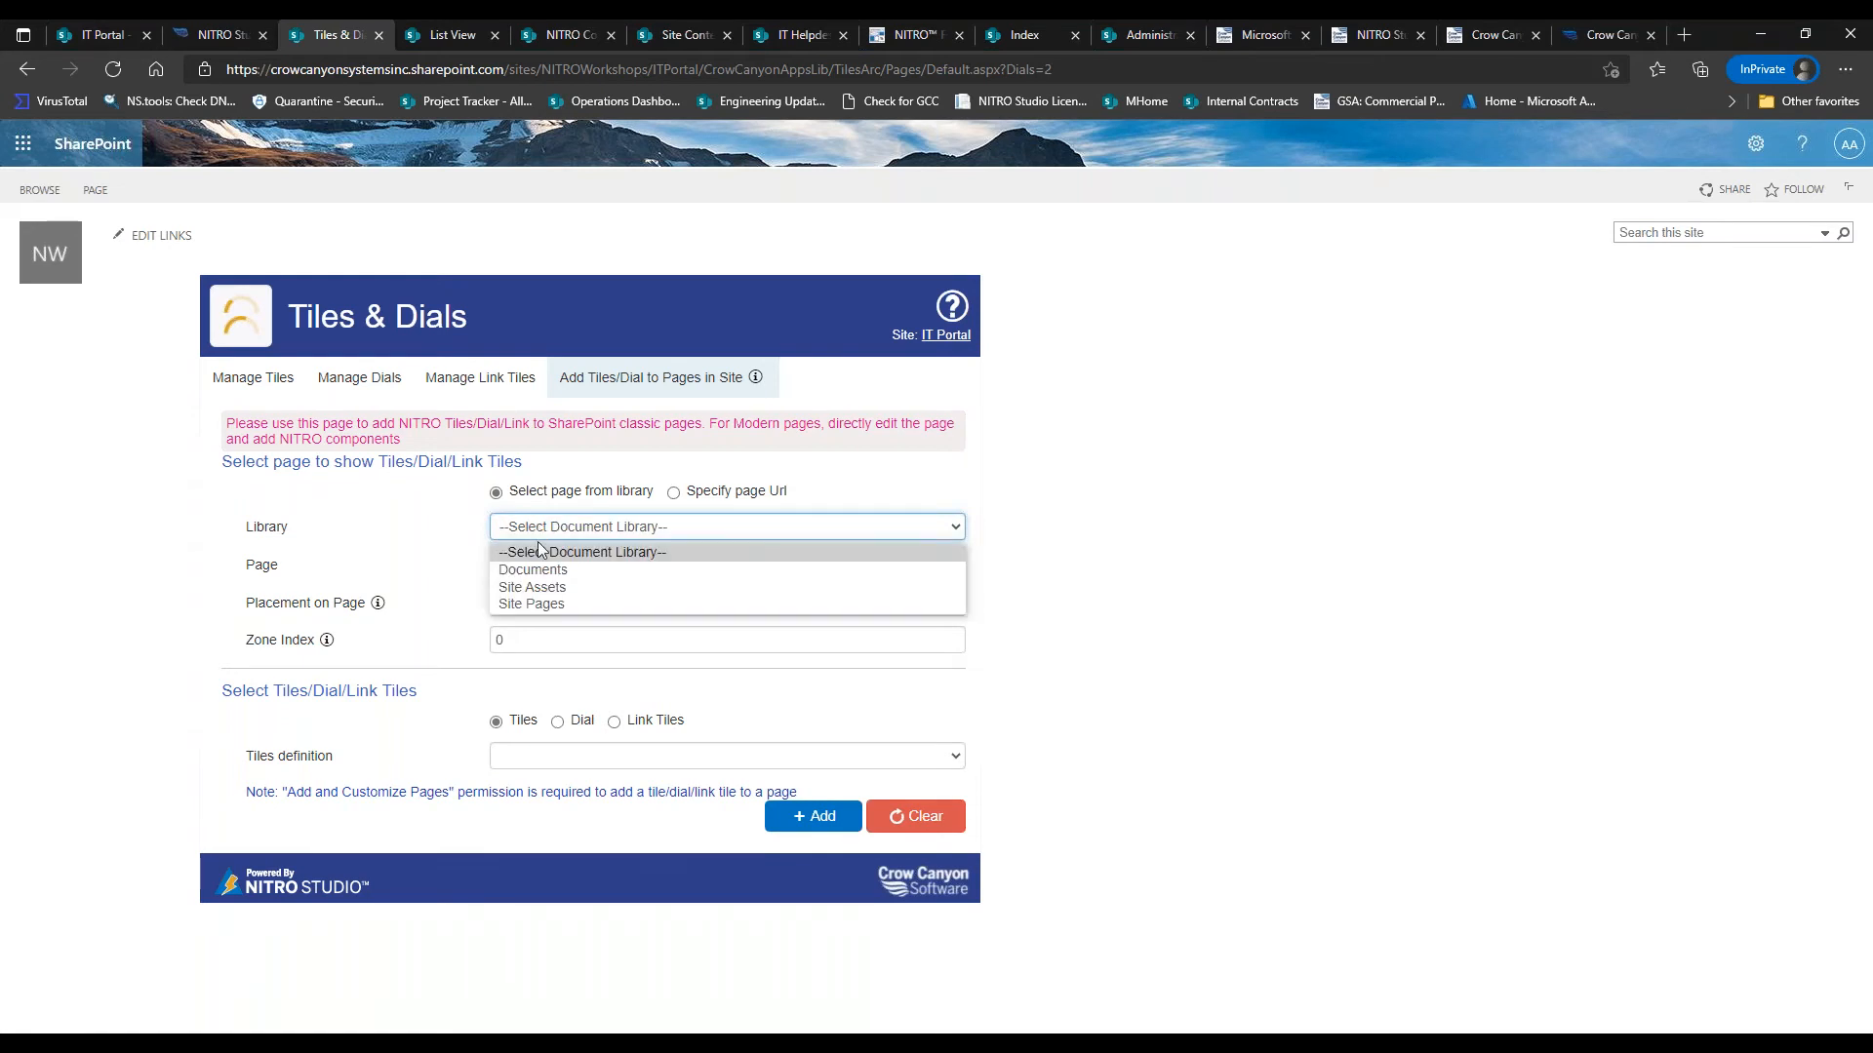
left_click(426, 554)
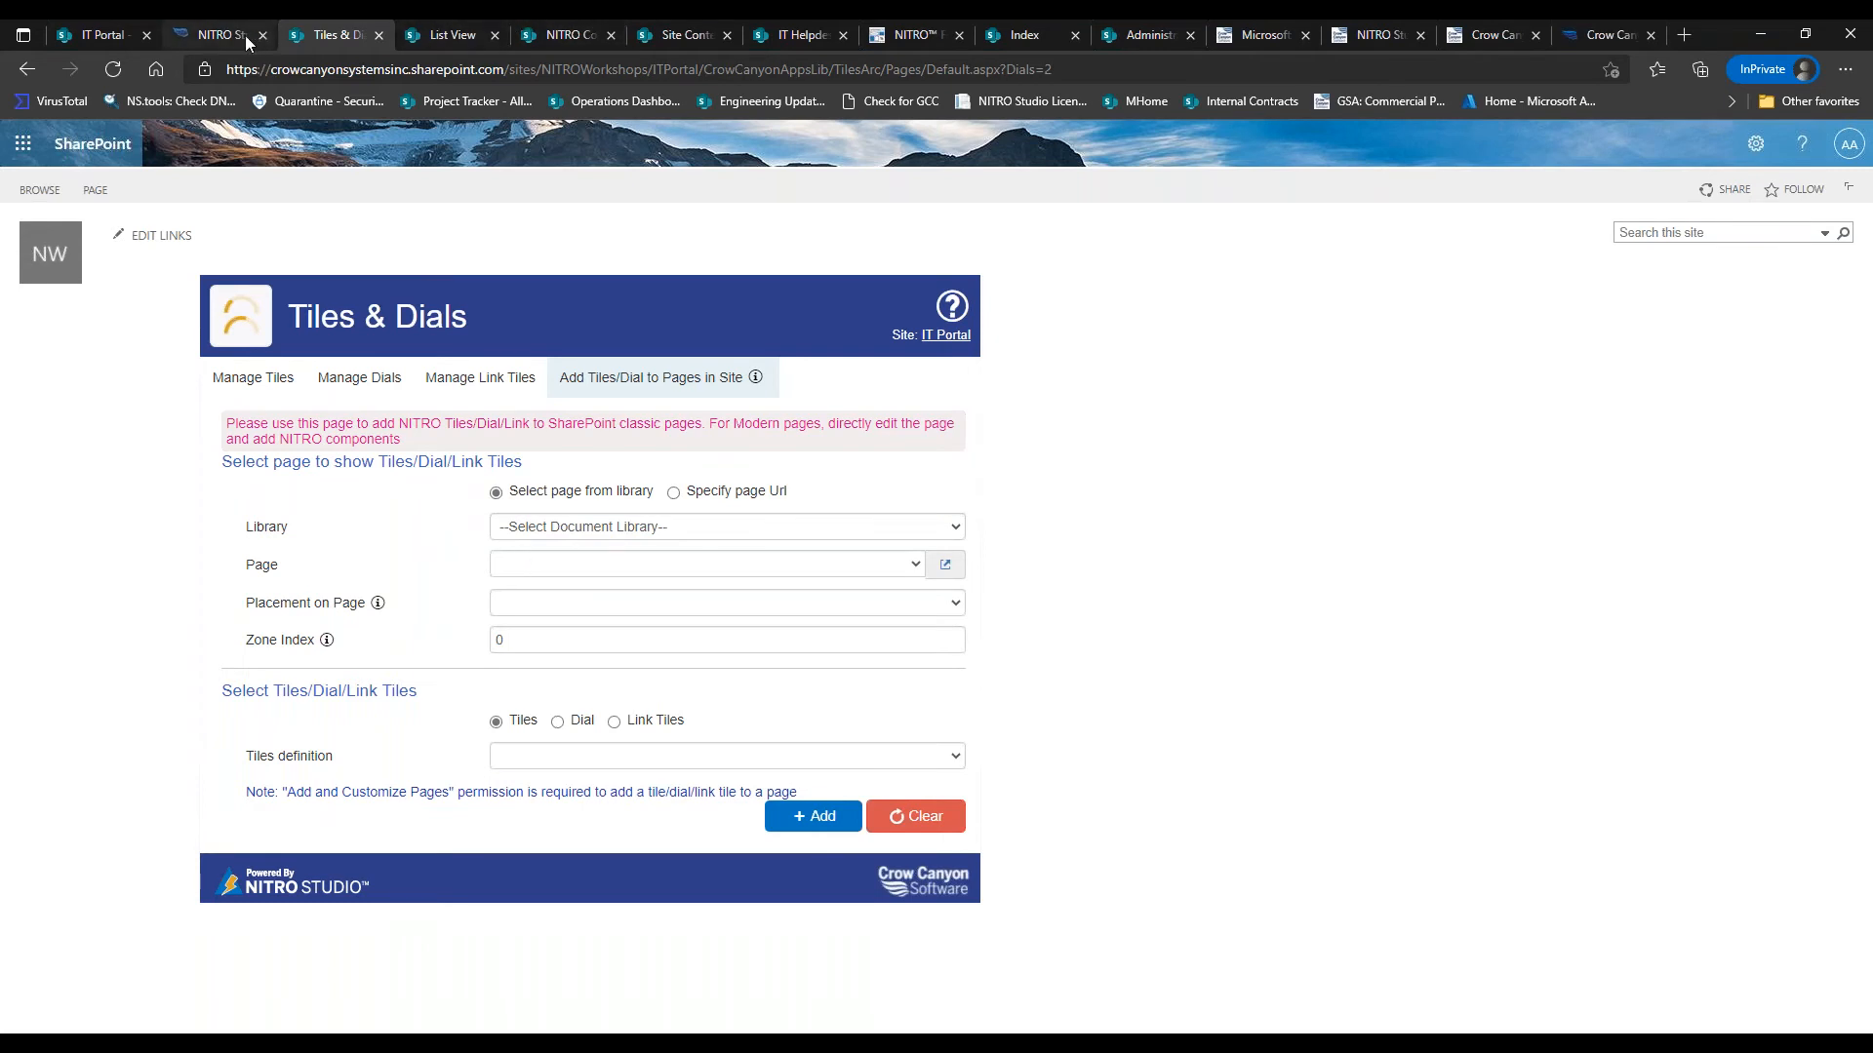
Edit the IT Portal home page and add a Link Tiles - Crow Canyon web part above the News section
left_click(113, 38)
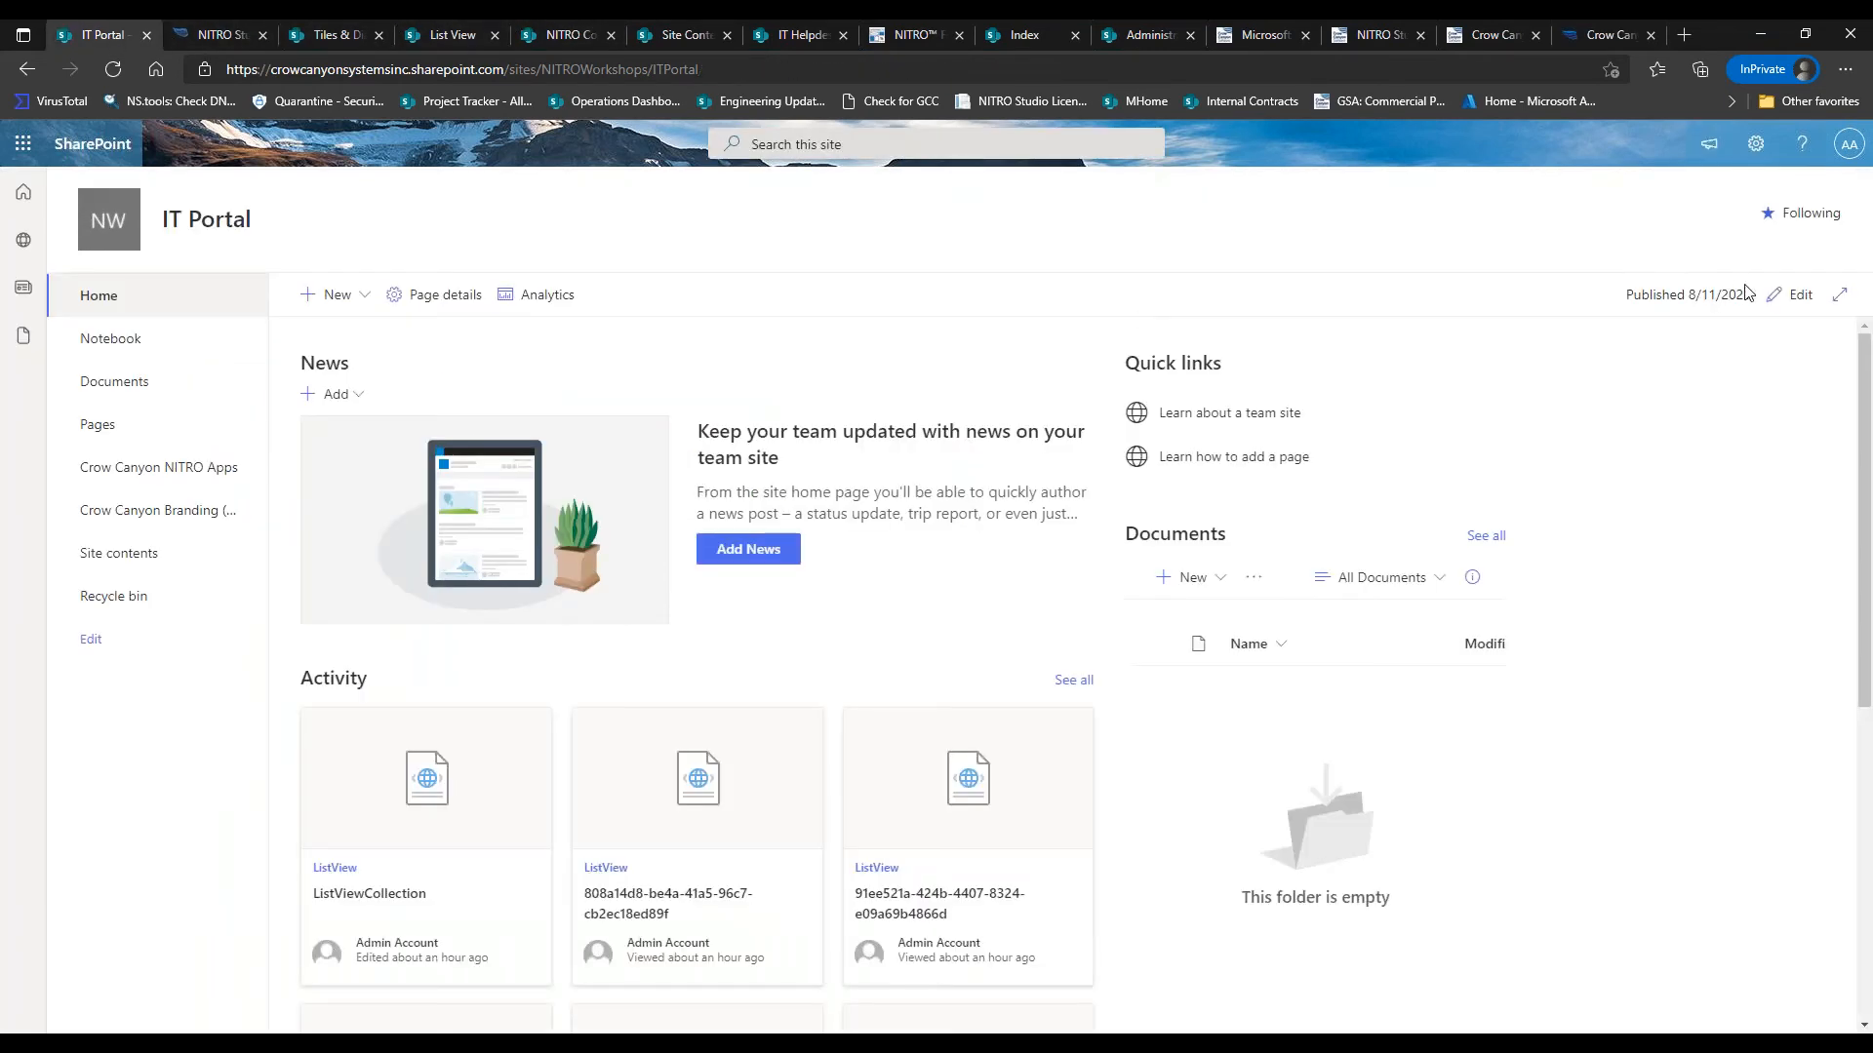
left_click(1820, 293)
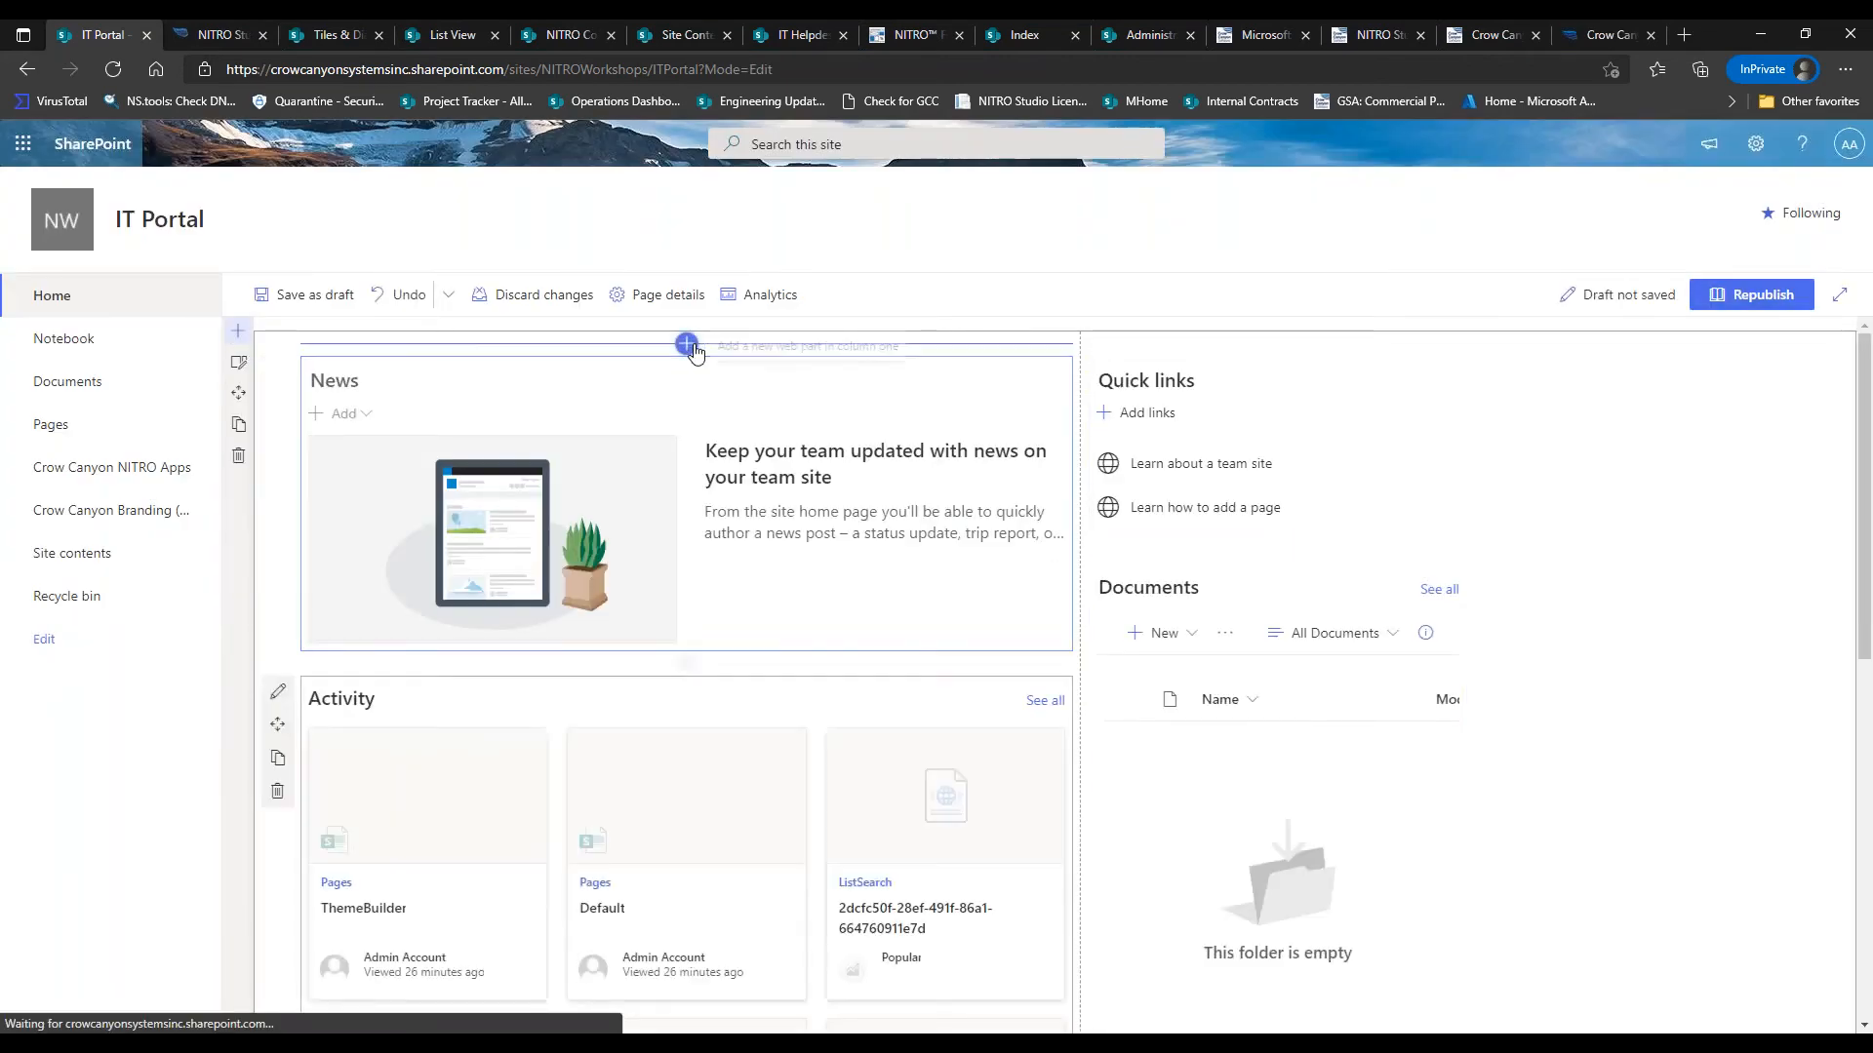
left_click(687, 345)
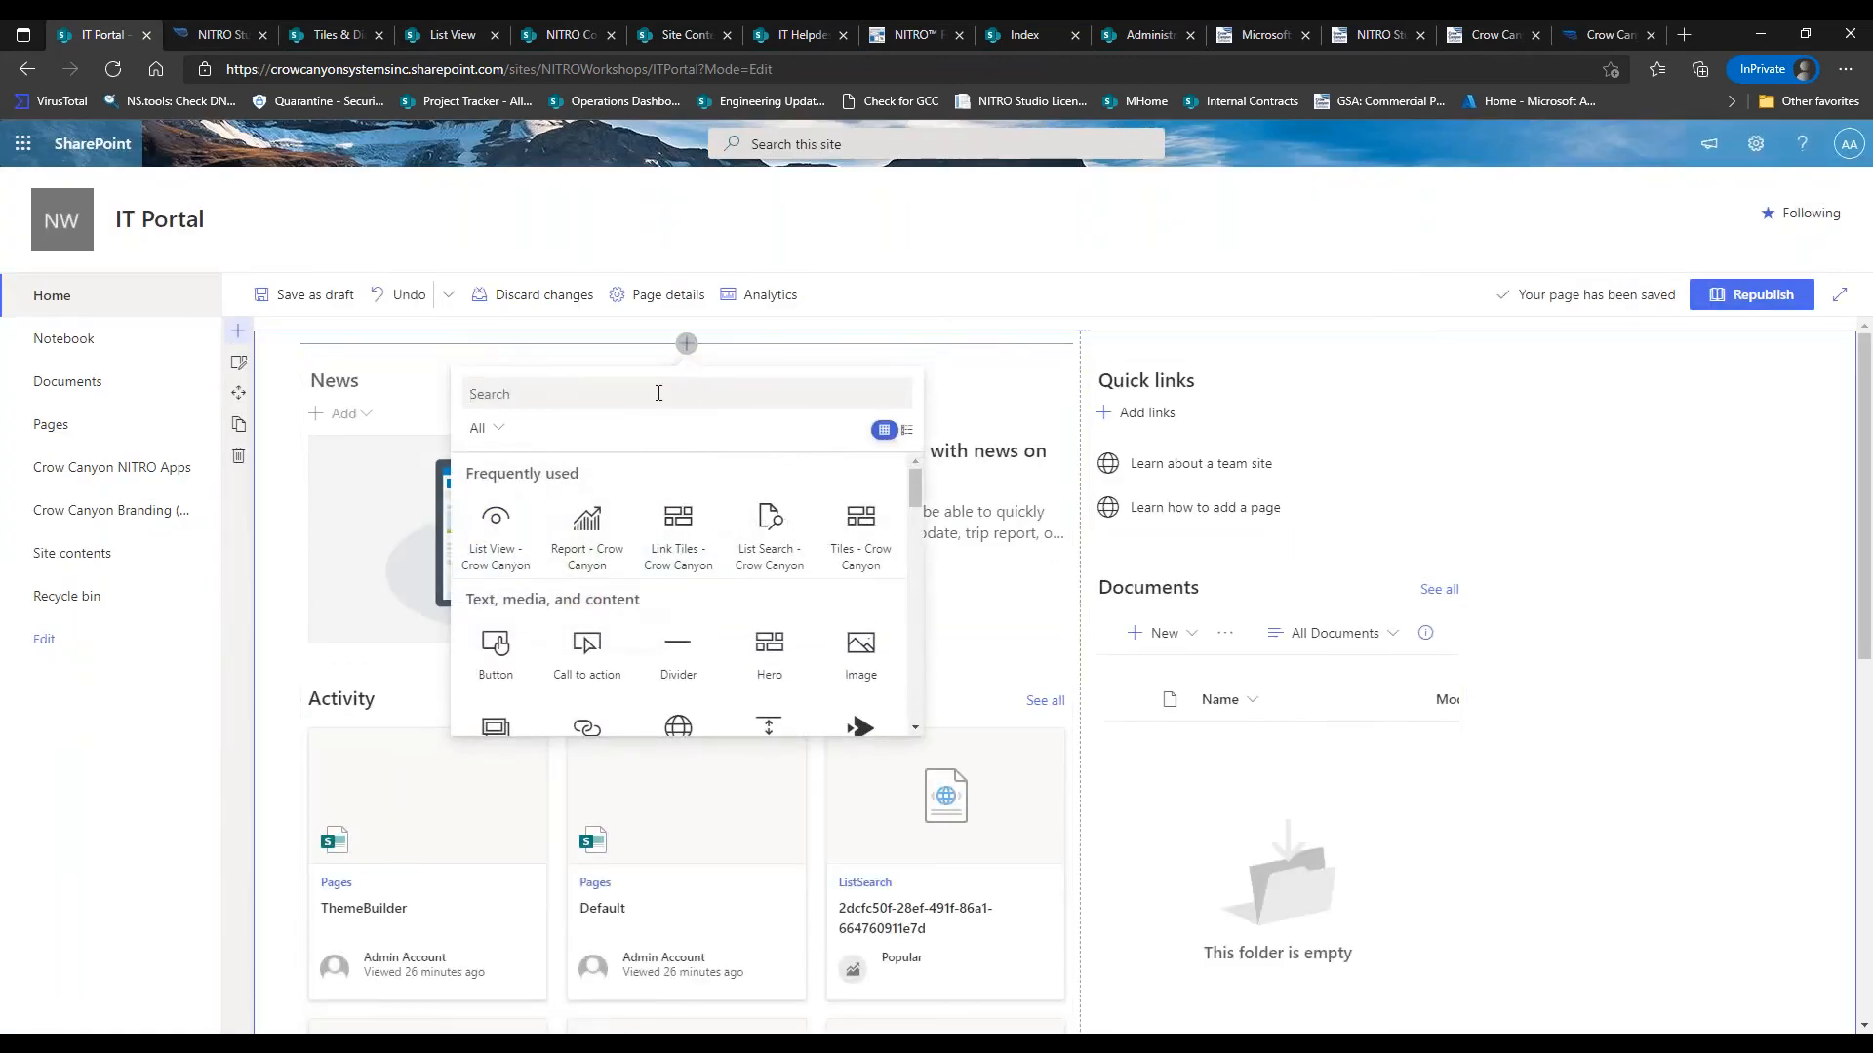
type("ti")
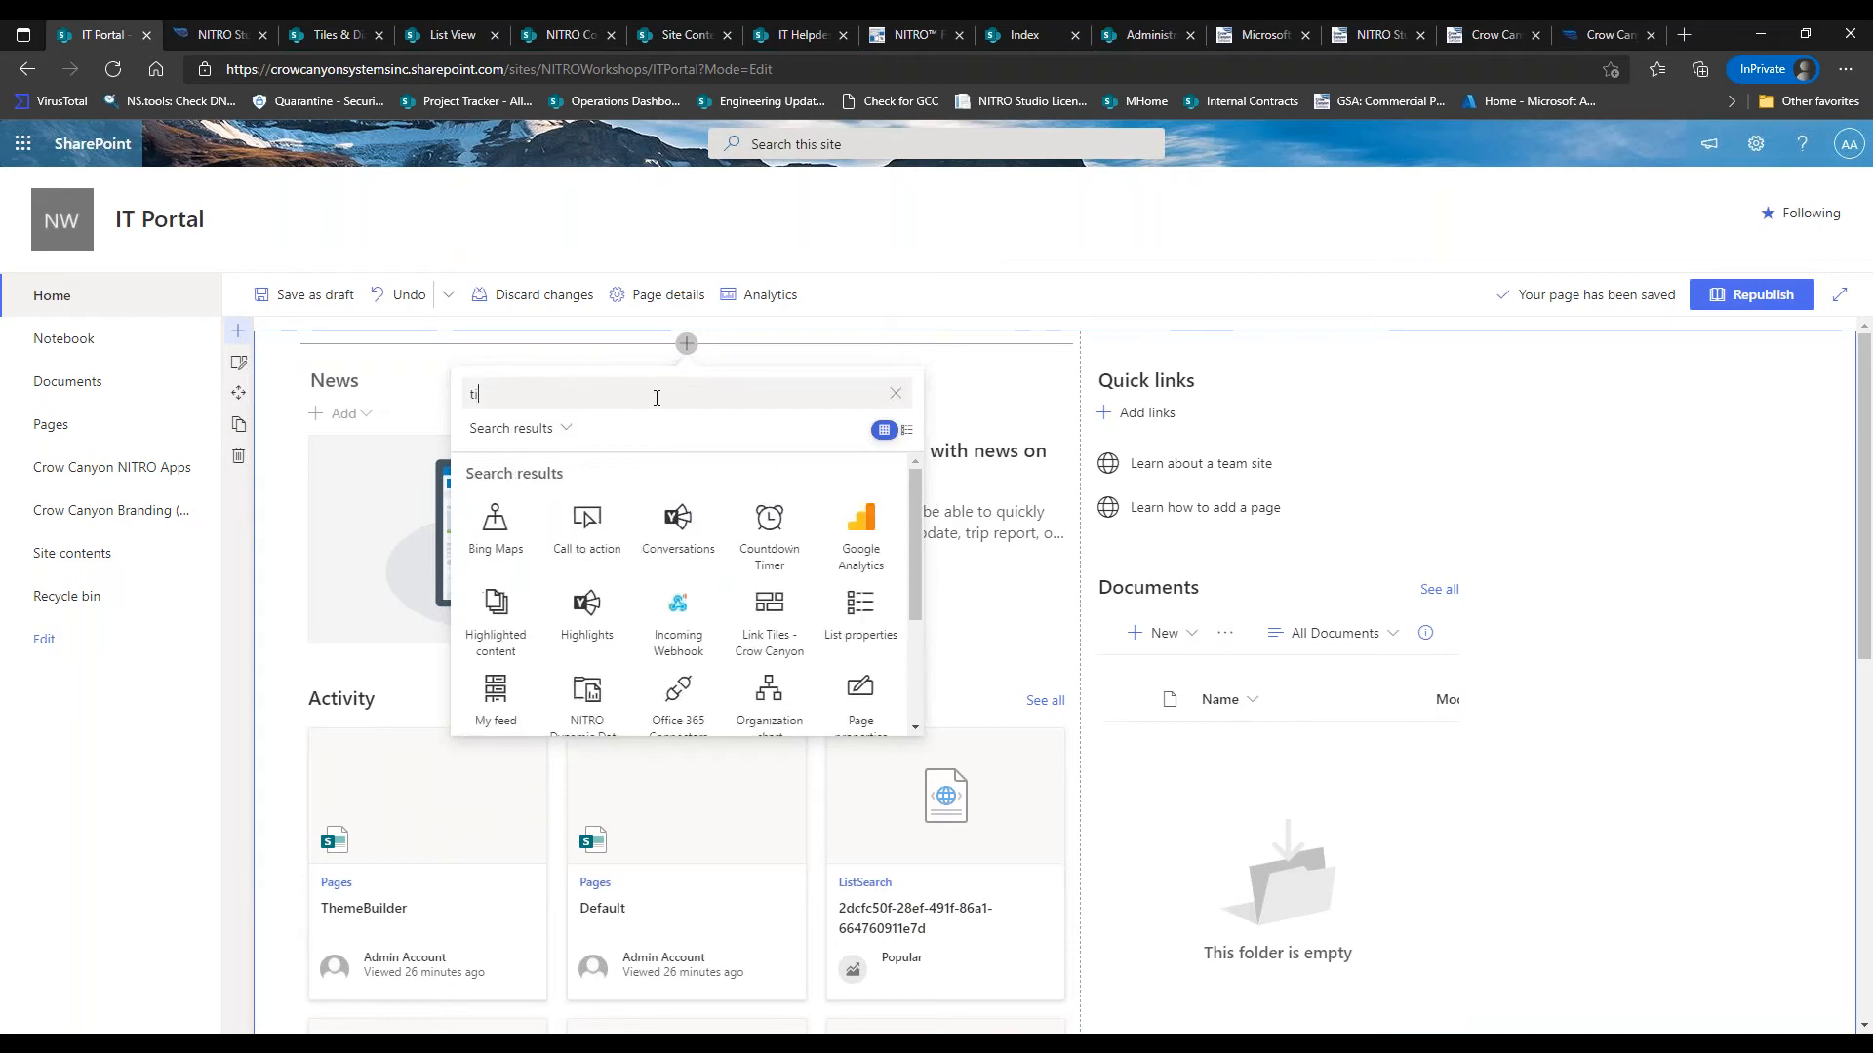
type("les")
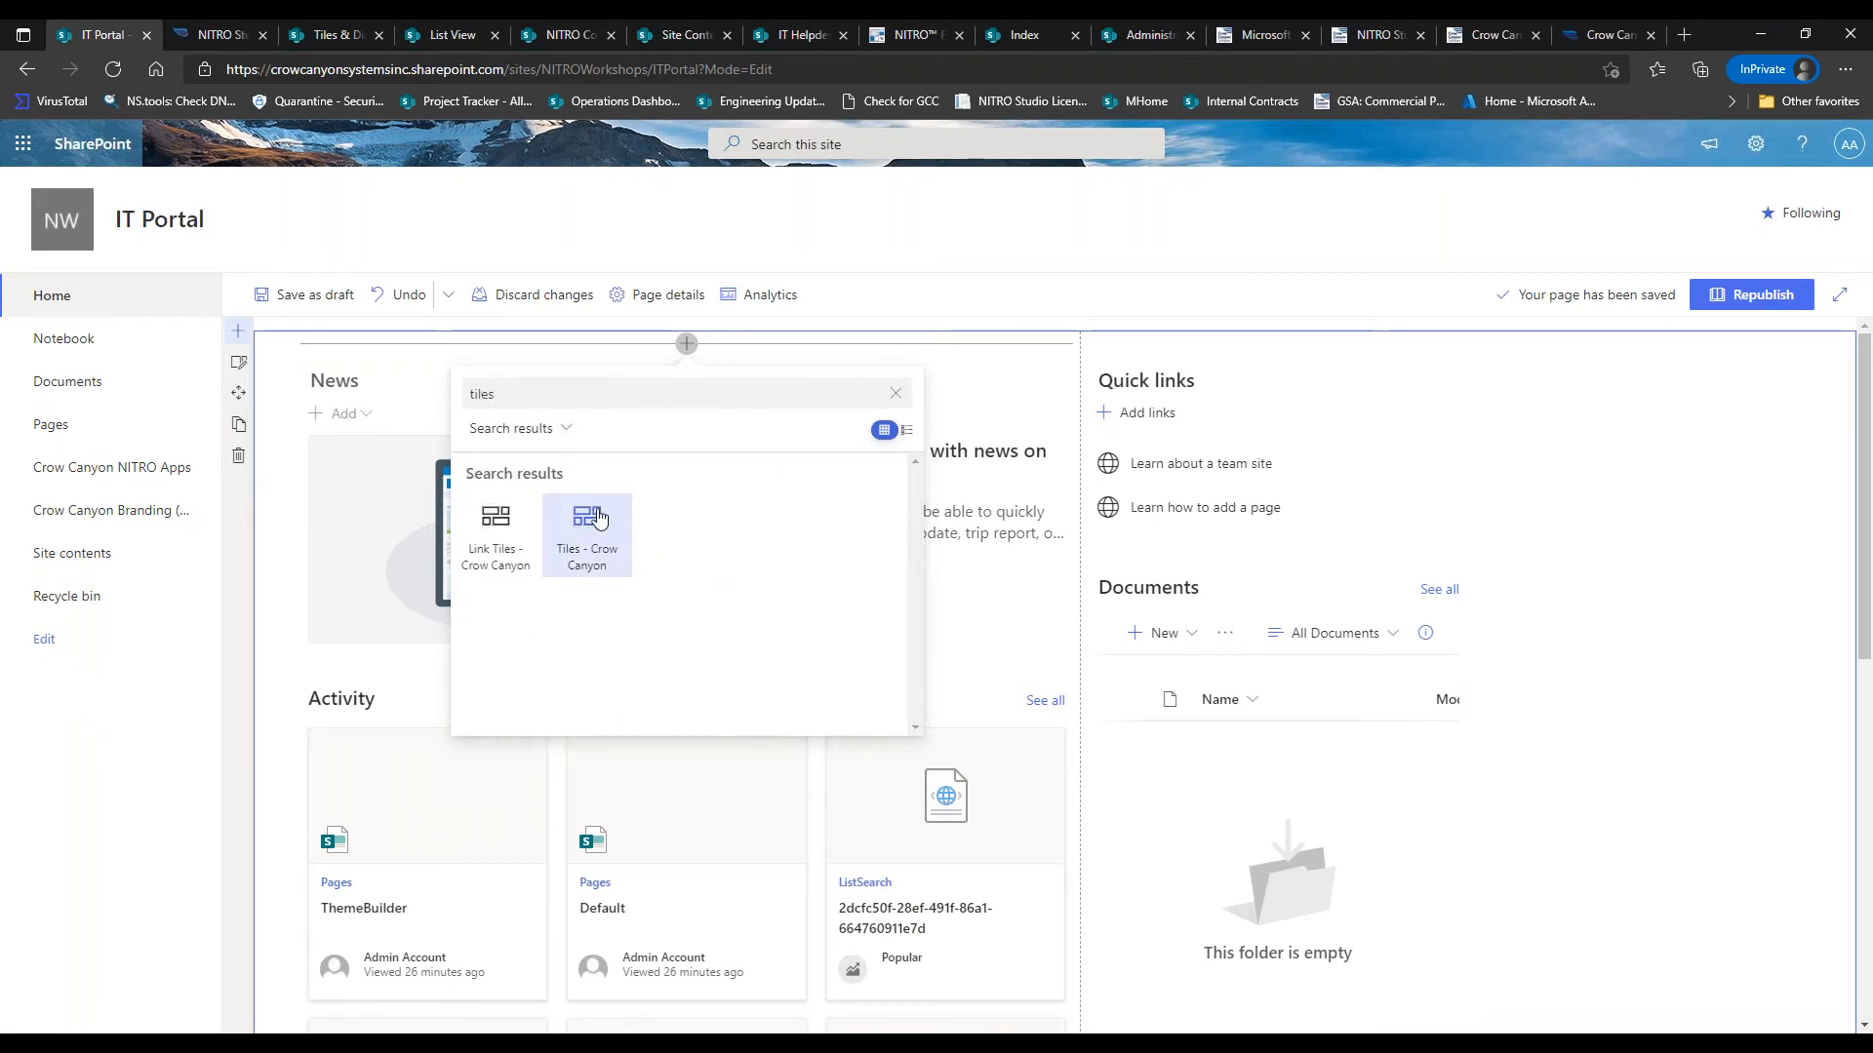
left_click(517, 544)
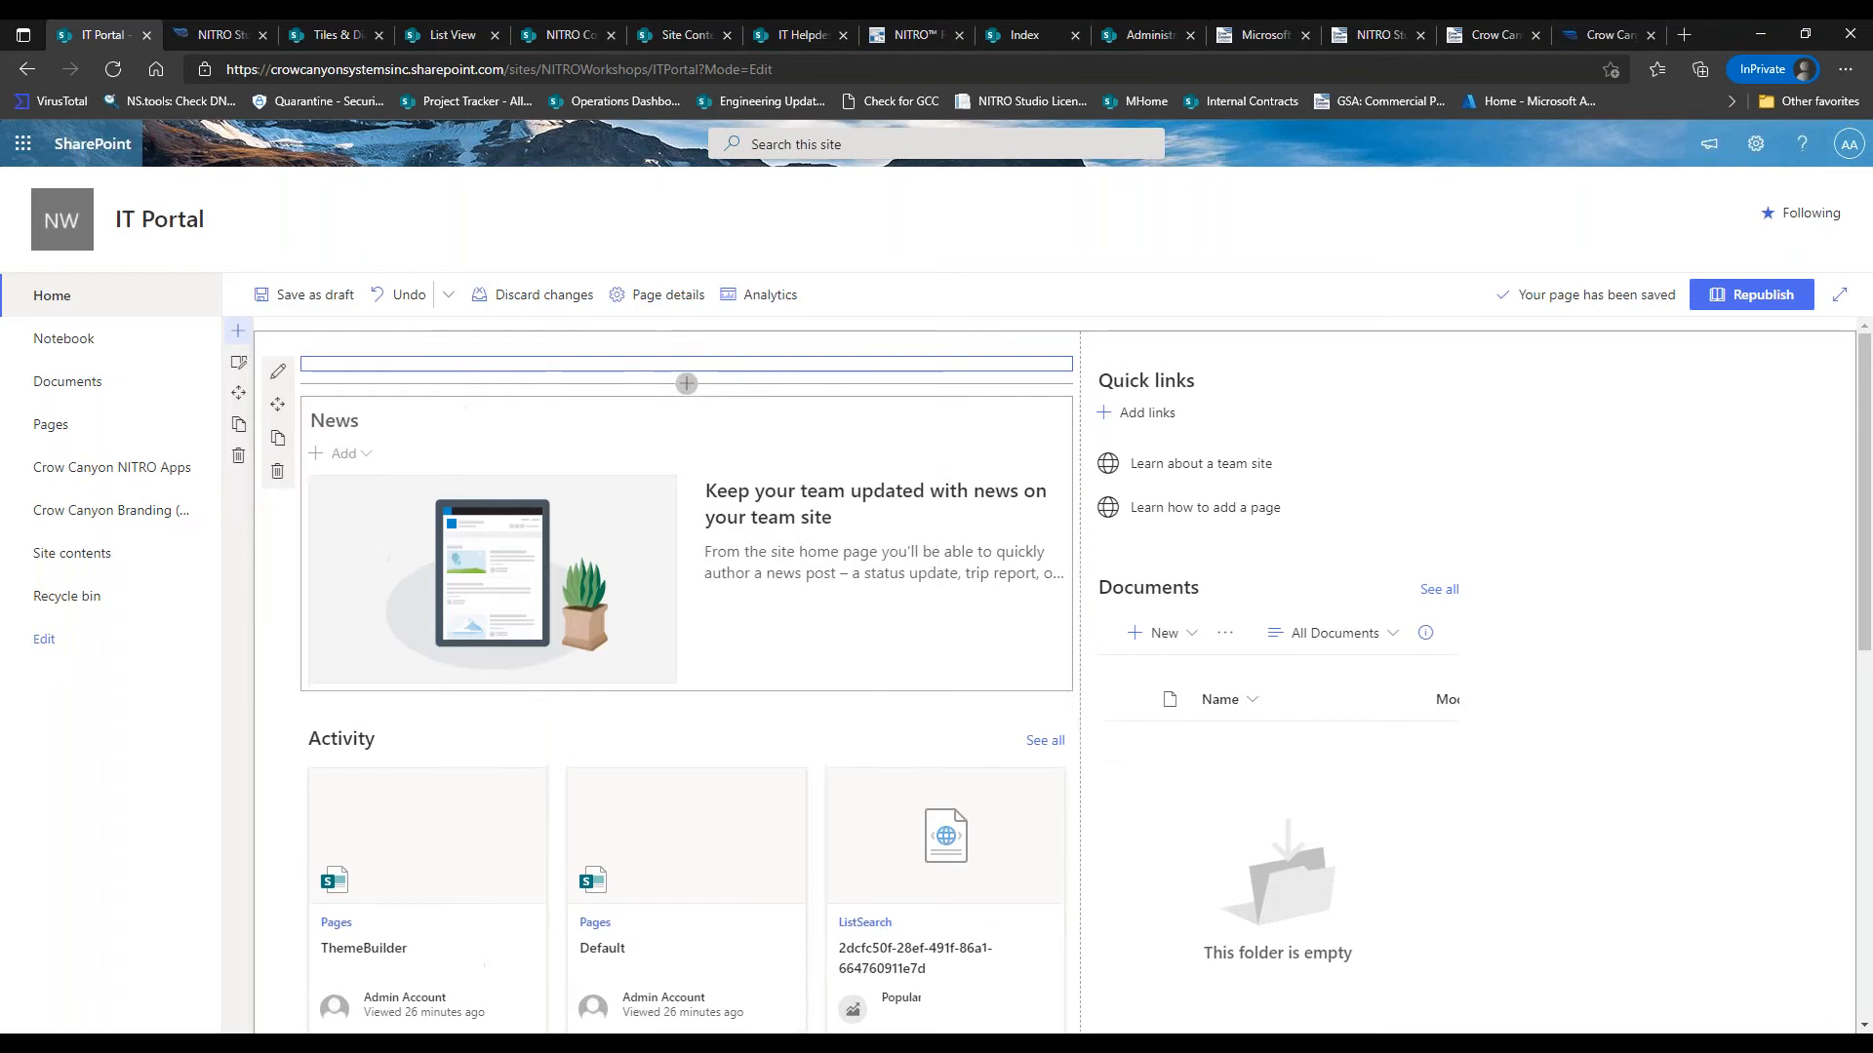
Assign the Quick Tickets group to the new Link Tiles web part and republish the page
left_click(278, 379)
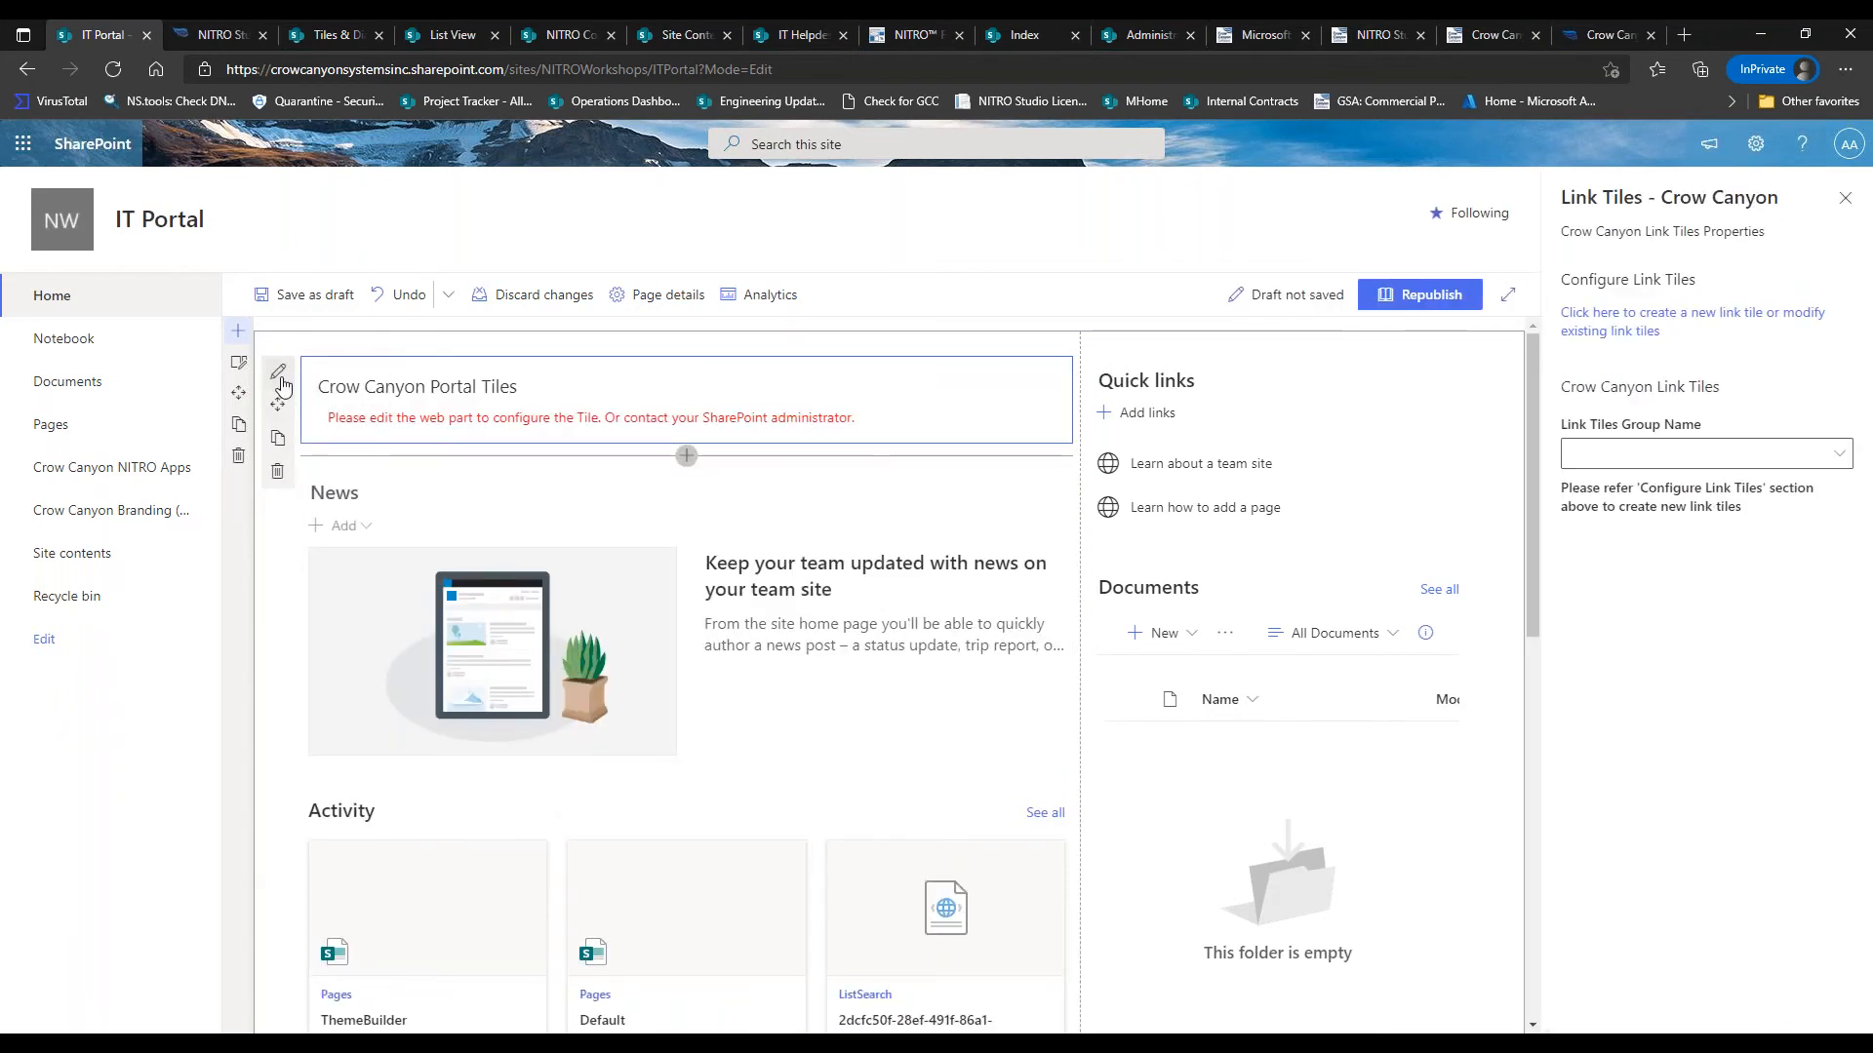
left_click(1646, 455)
left_click(1644, 485)
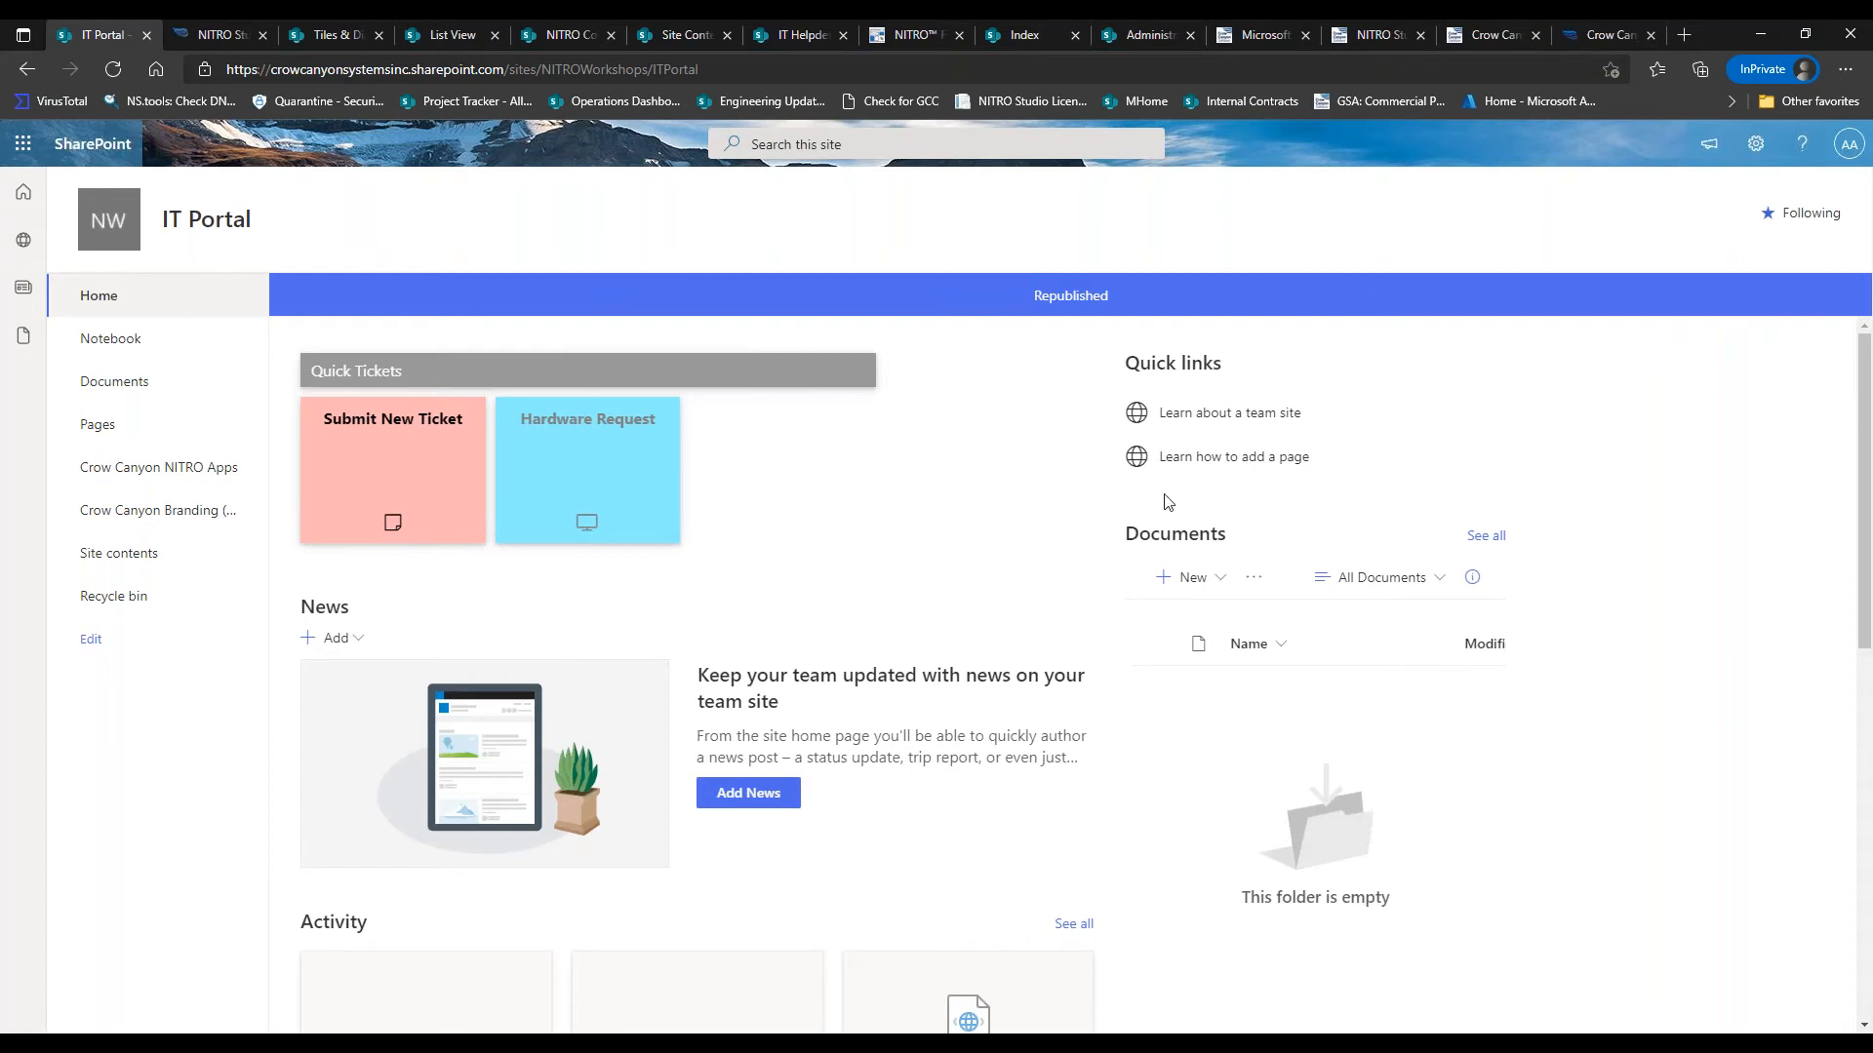
Open the Learn about a team site quick link and close its page again
left_click(1327, 400)
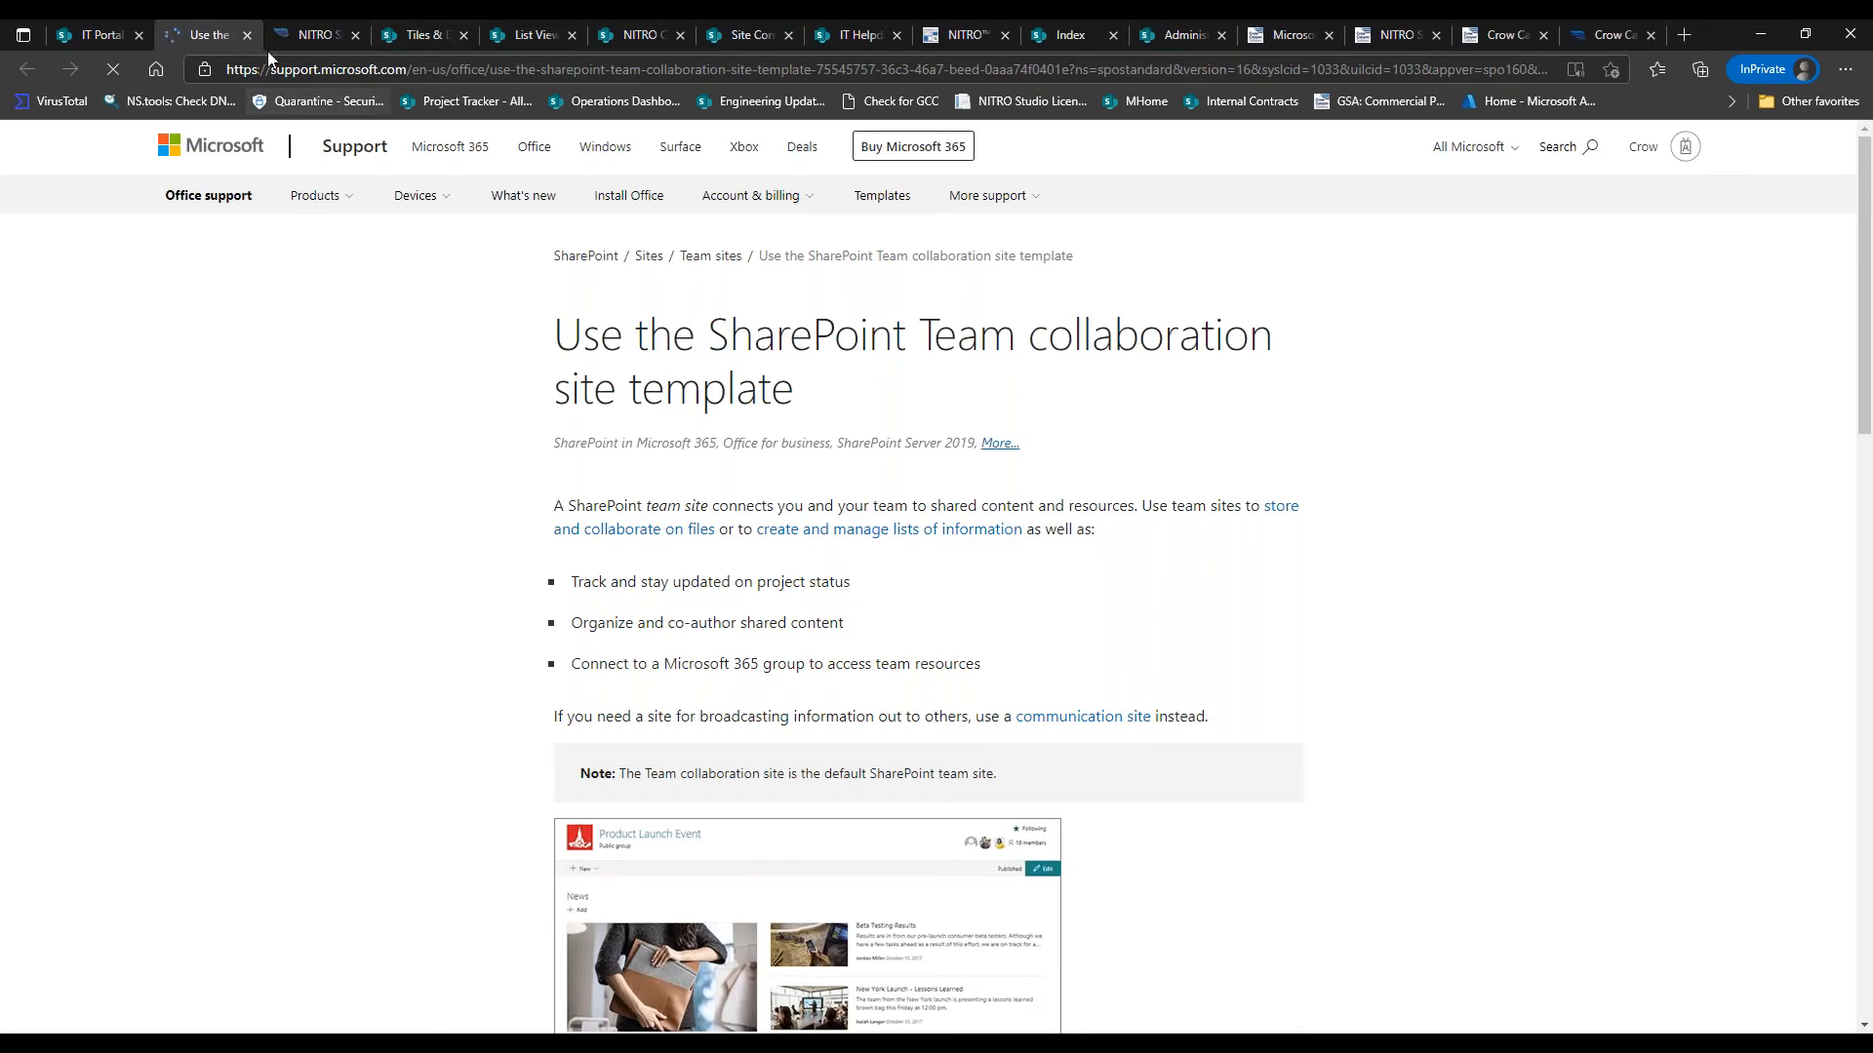
left_click(247, 35)
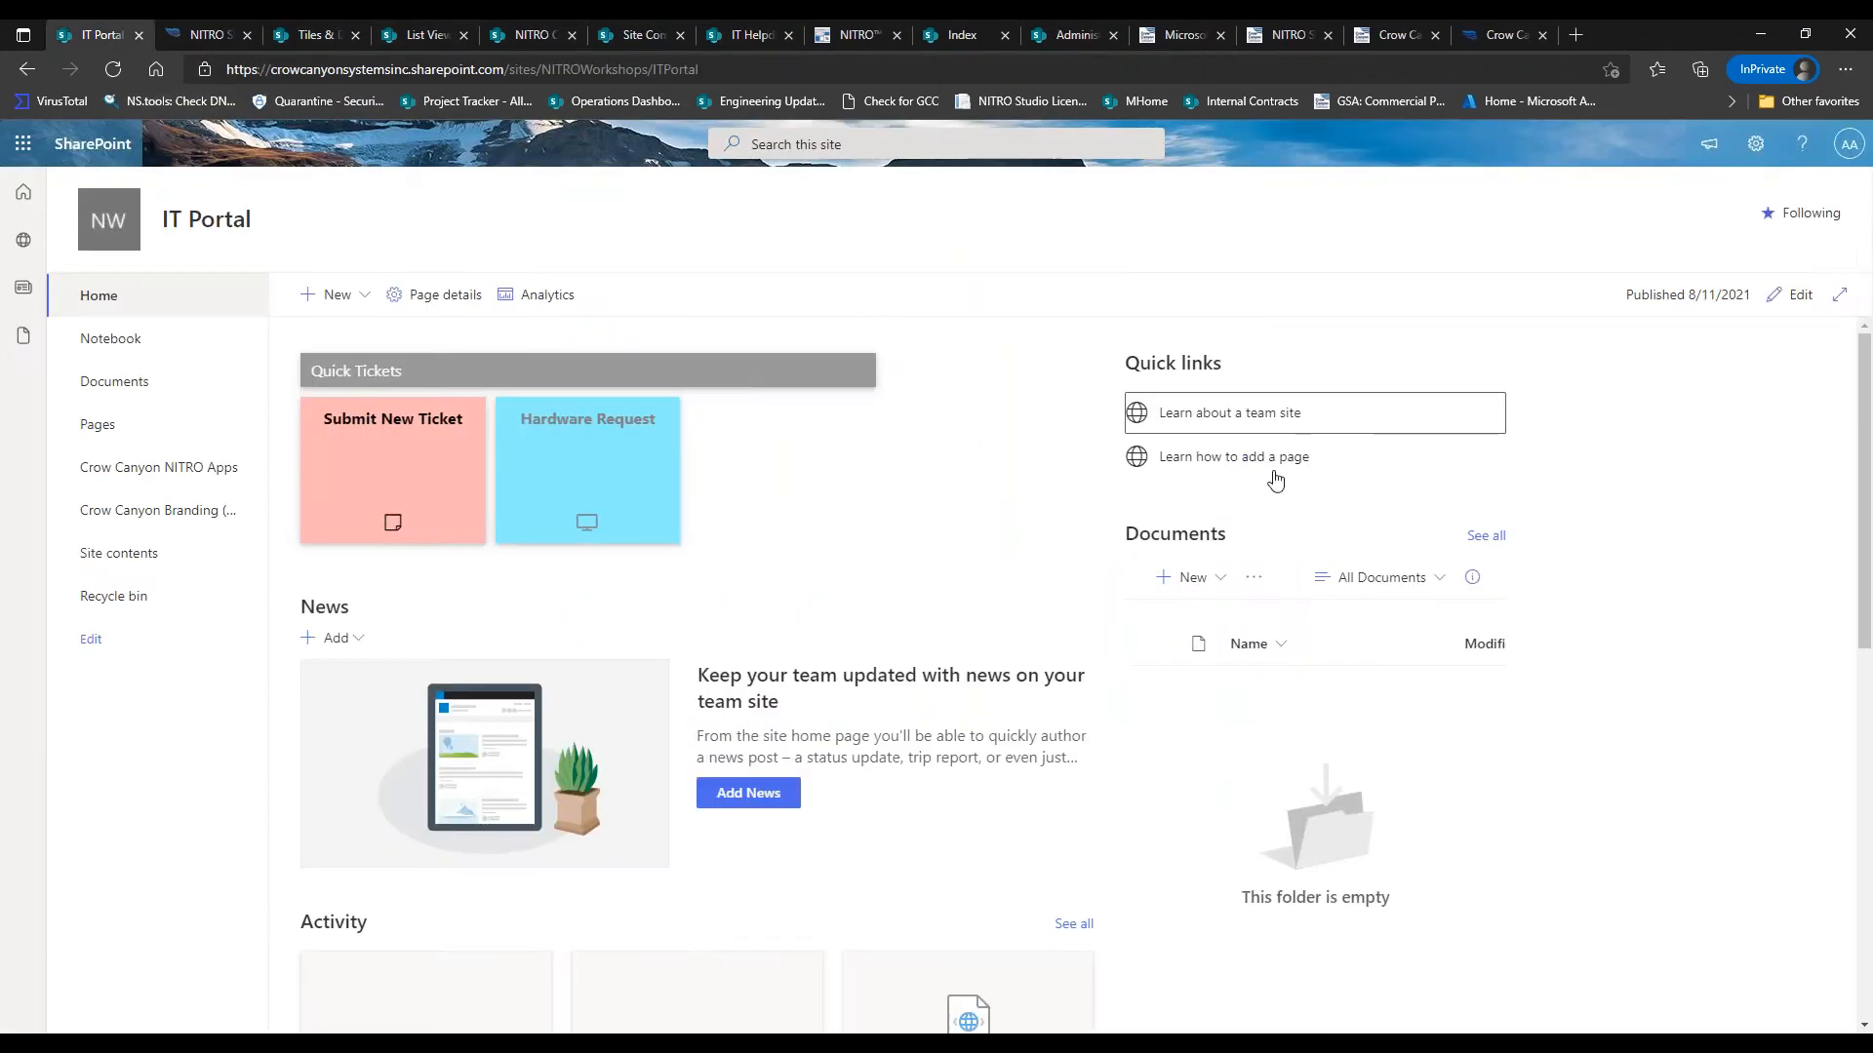
Edit the IT Portal home page and delete the Quick links web part
left_click(1792, 294)
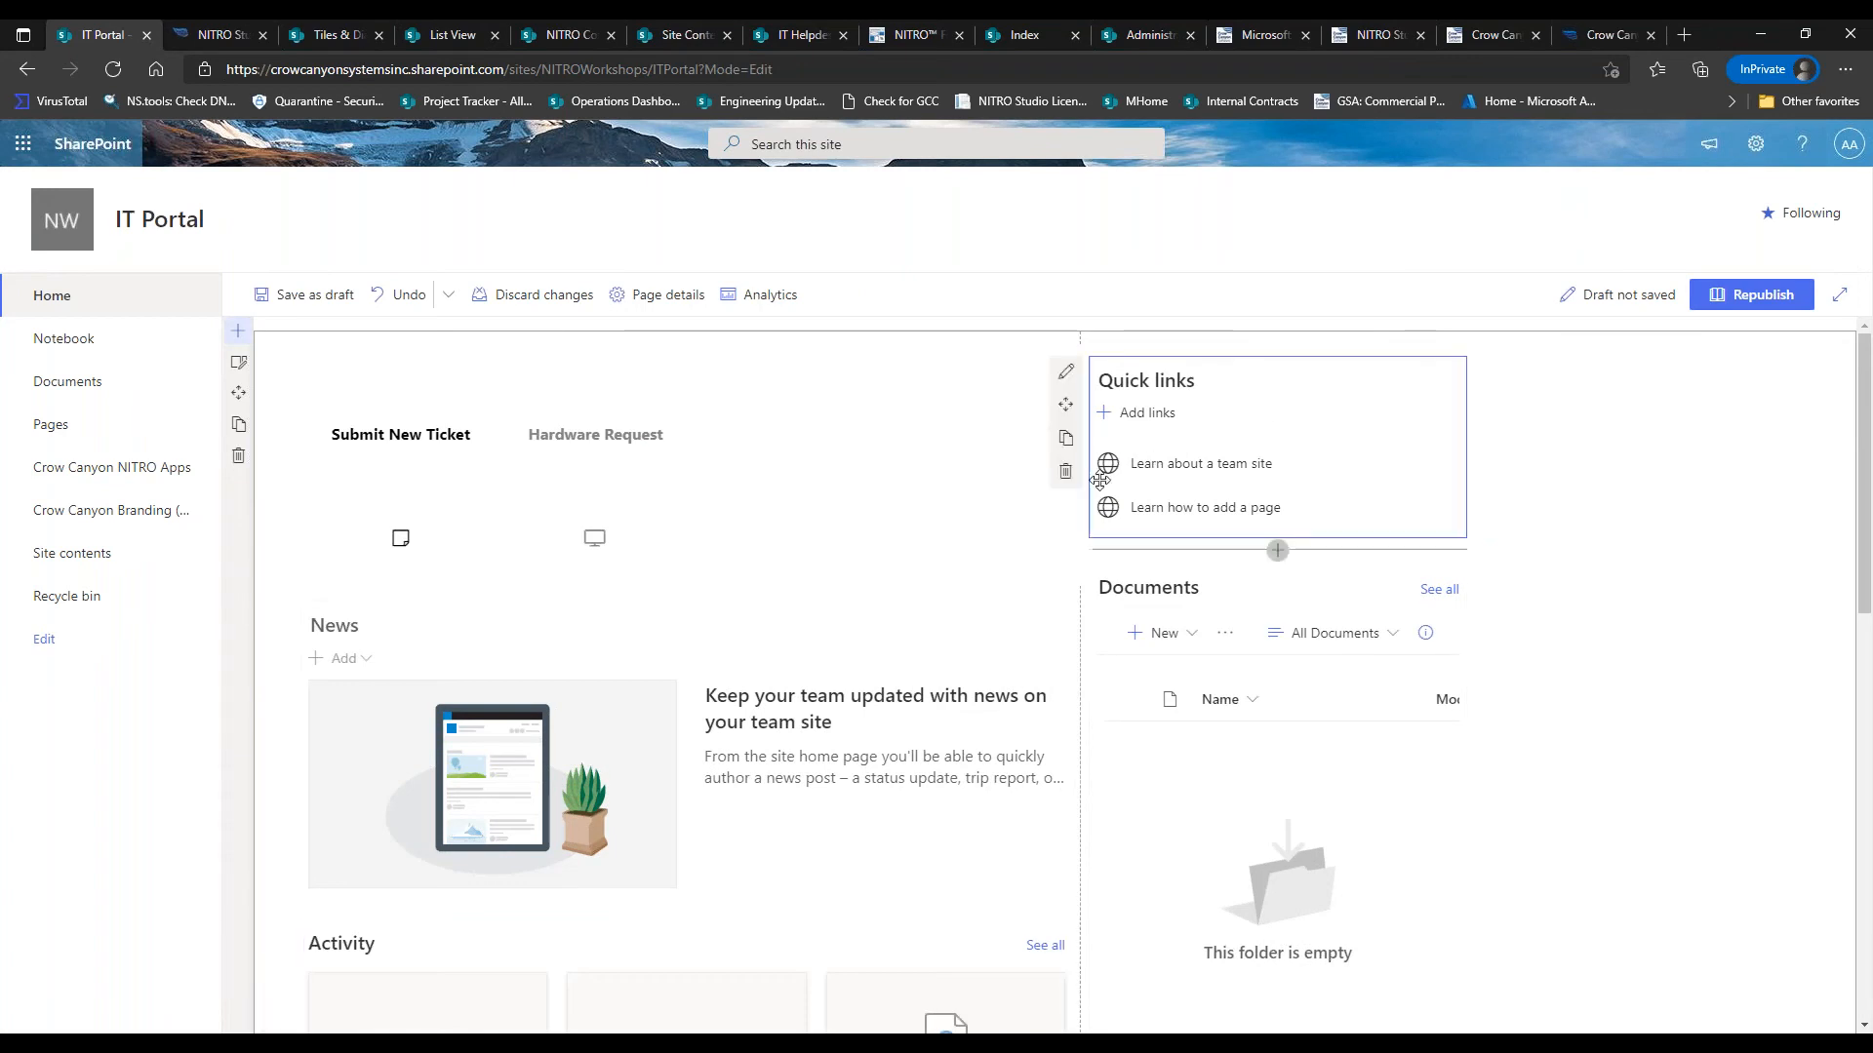
left_click(1065, 471)
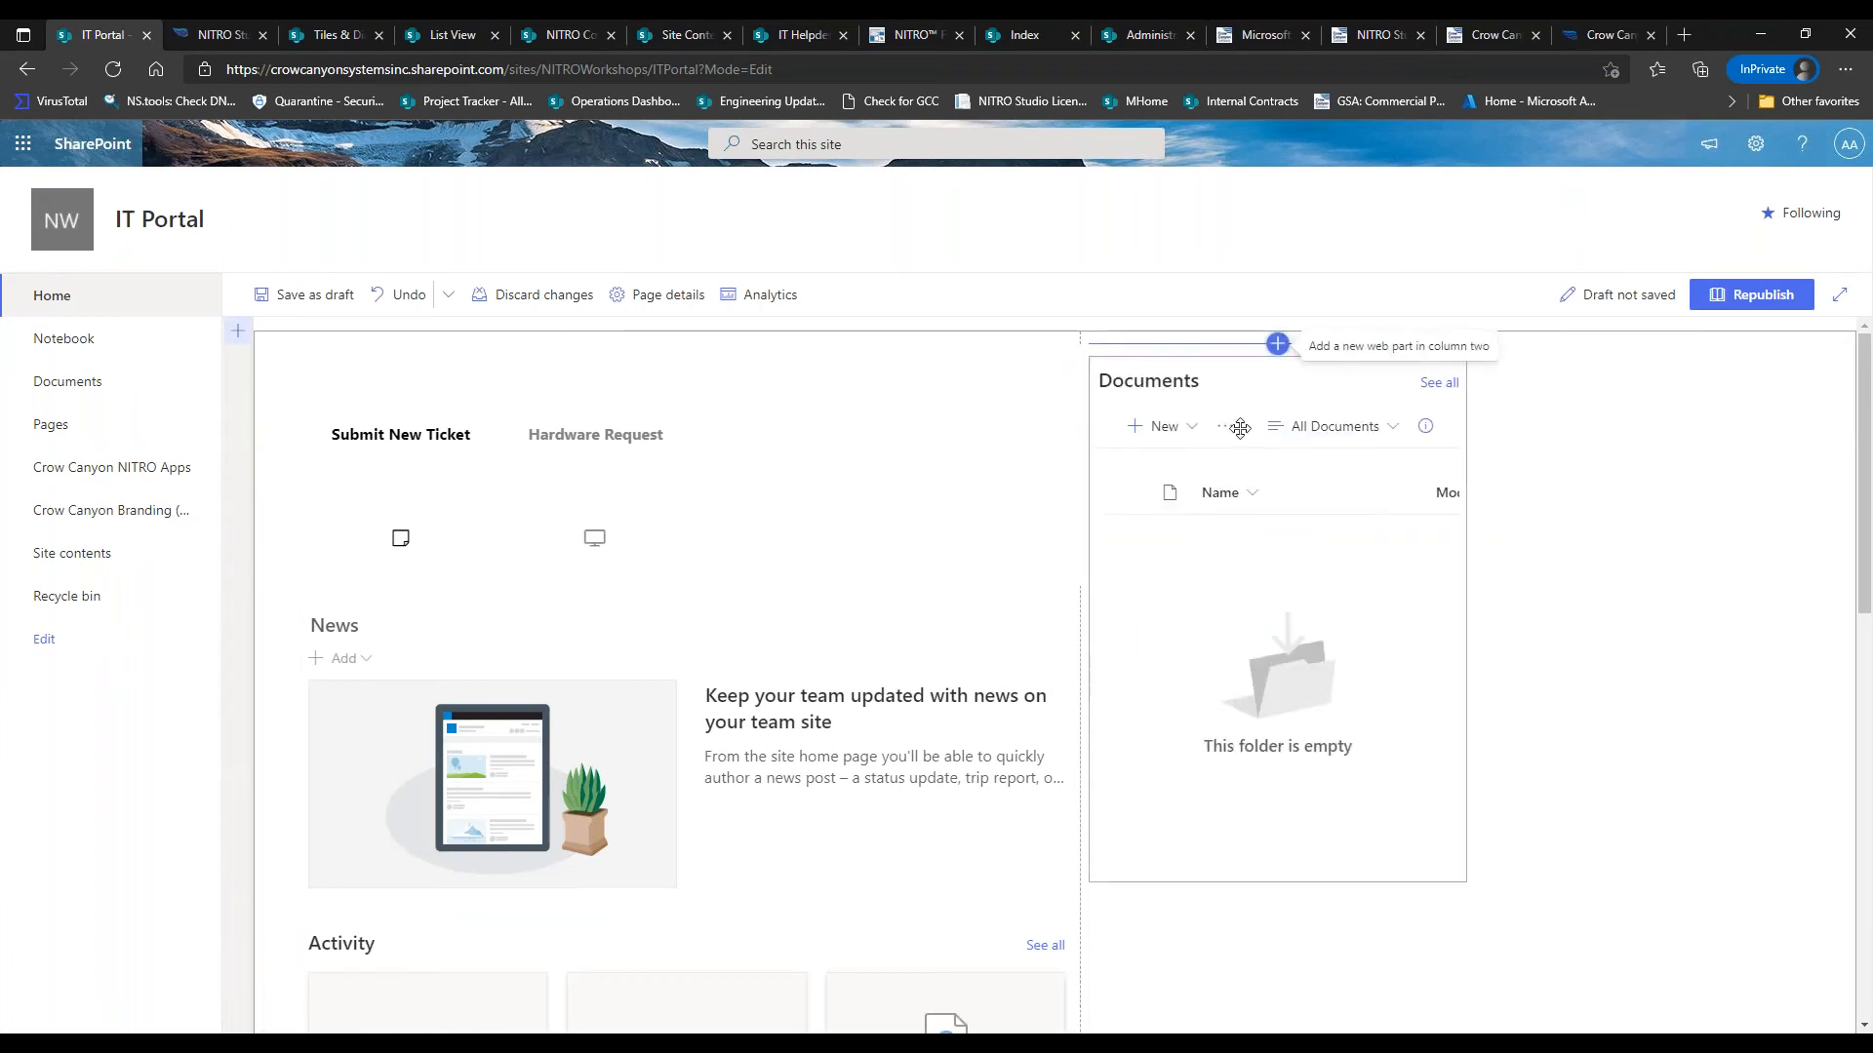
Delete the Documents, News and Activity web parts from the IT Portal home page and republish it
left_click(1240, 428)
left_click(1066, 471)
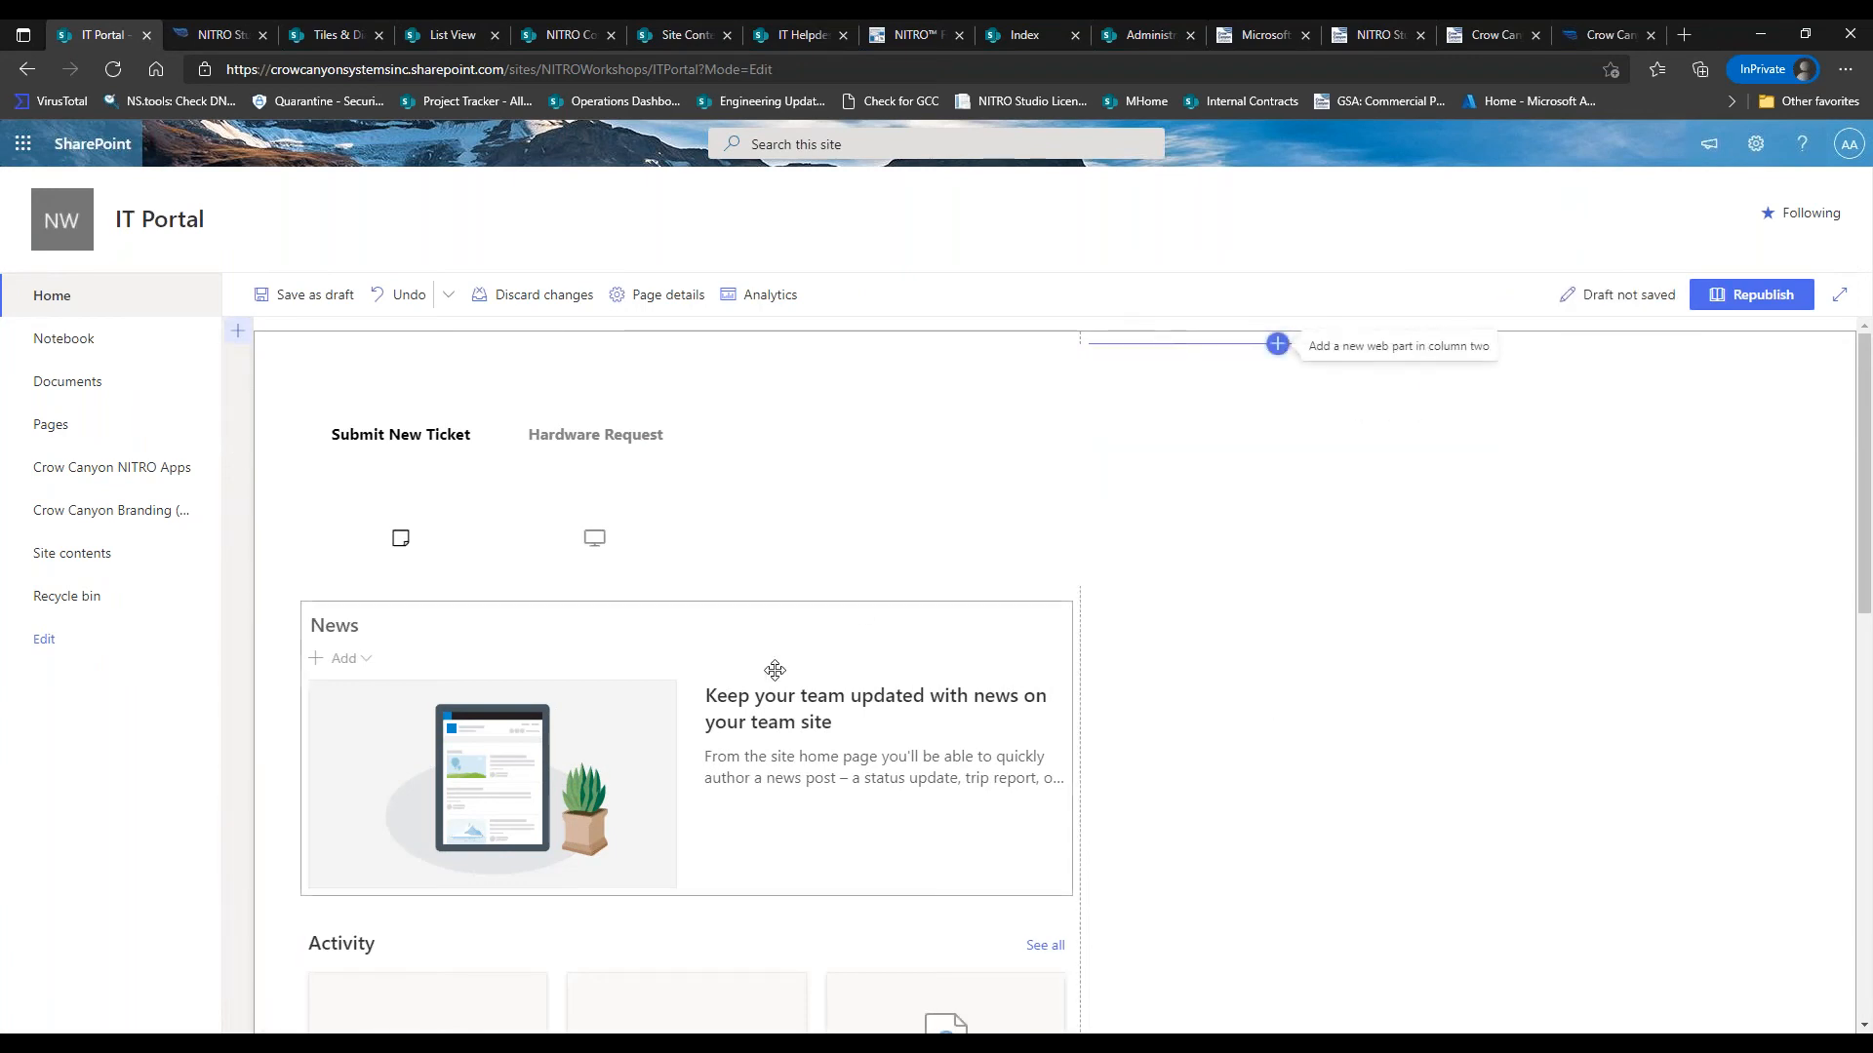
left_click(278, 716)
scroll(295, 748, "down", 3)
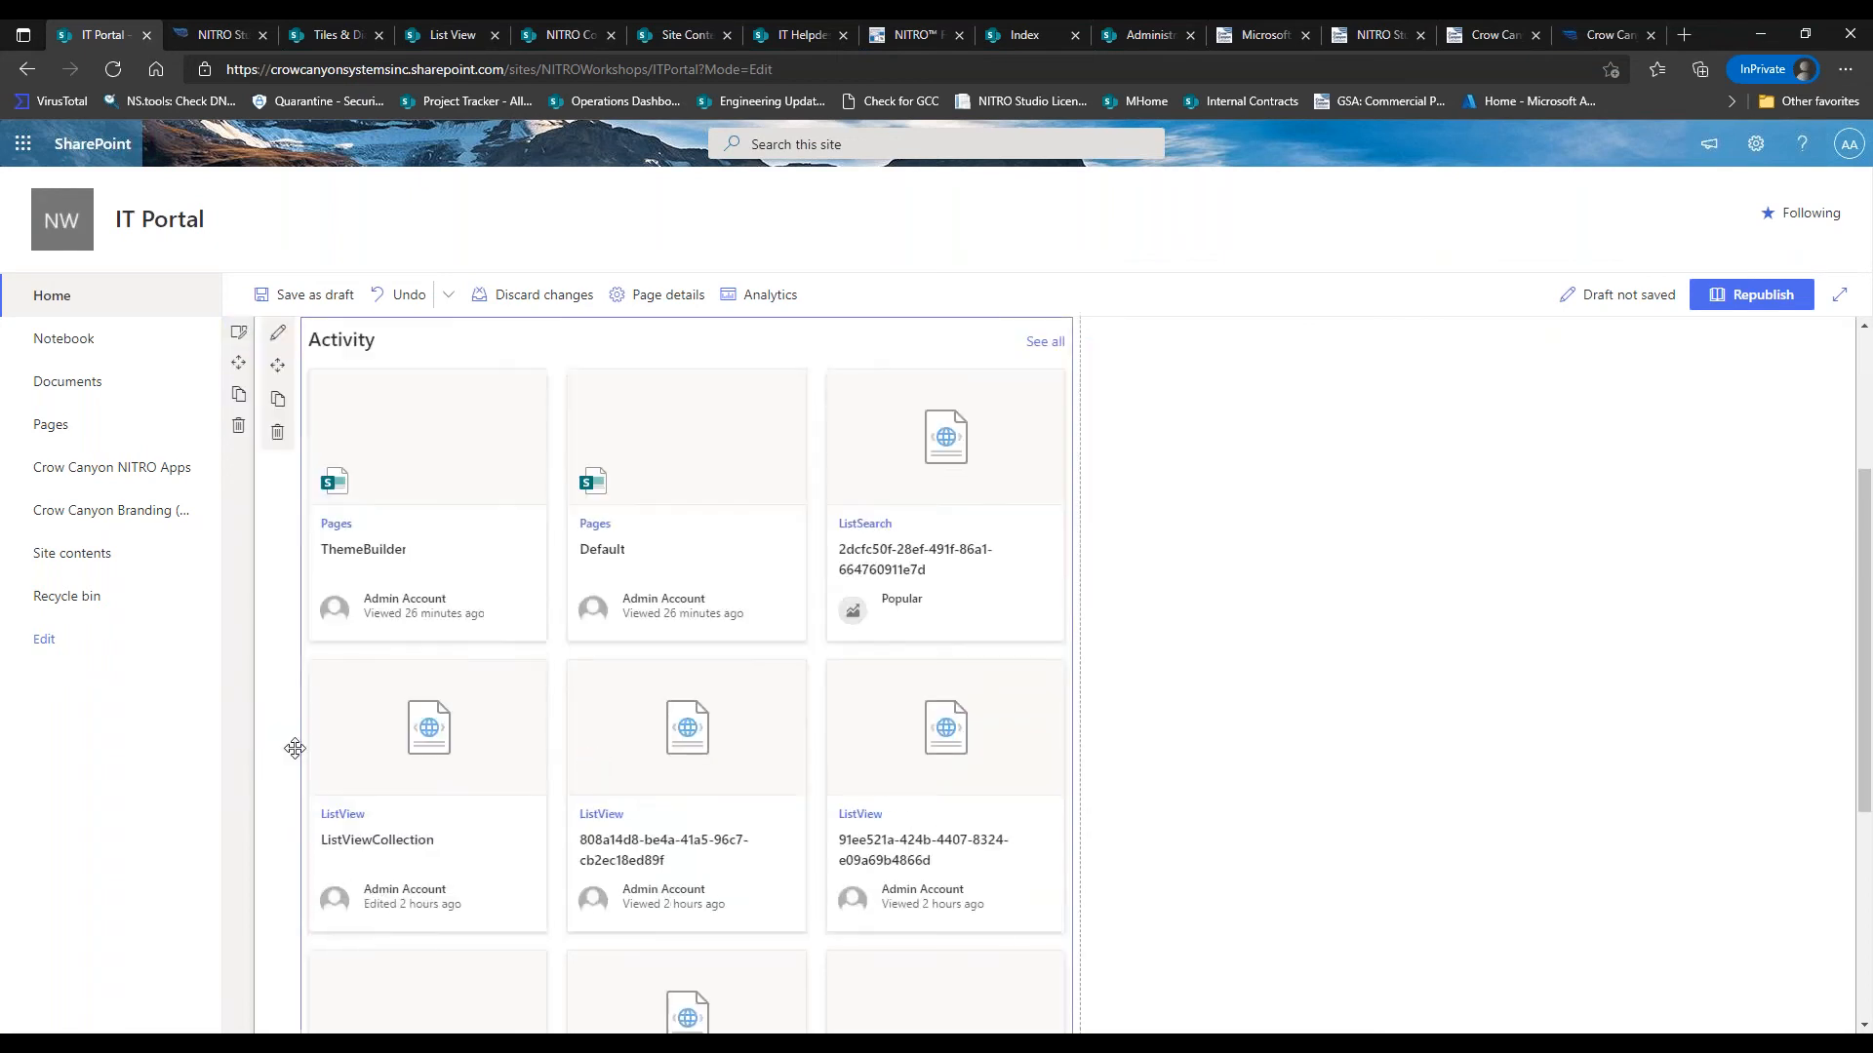
left_click(278, 433)
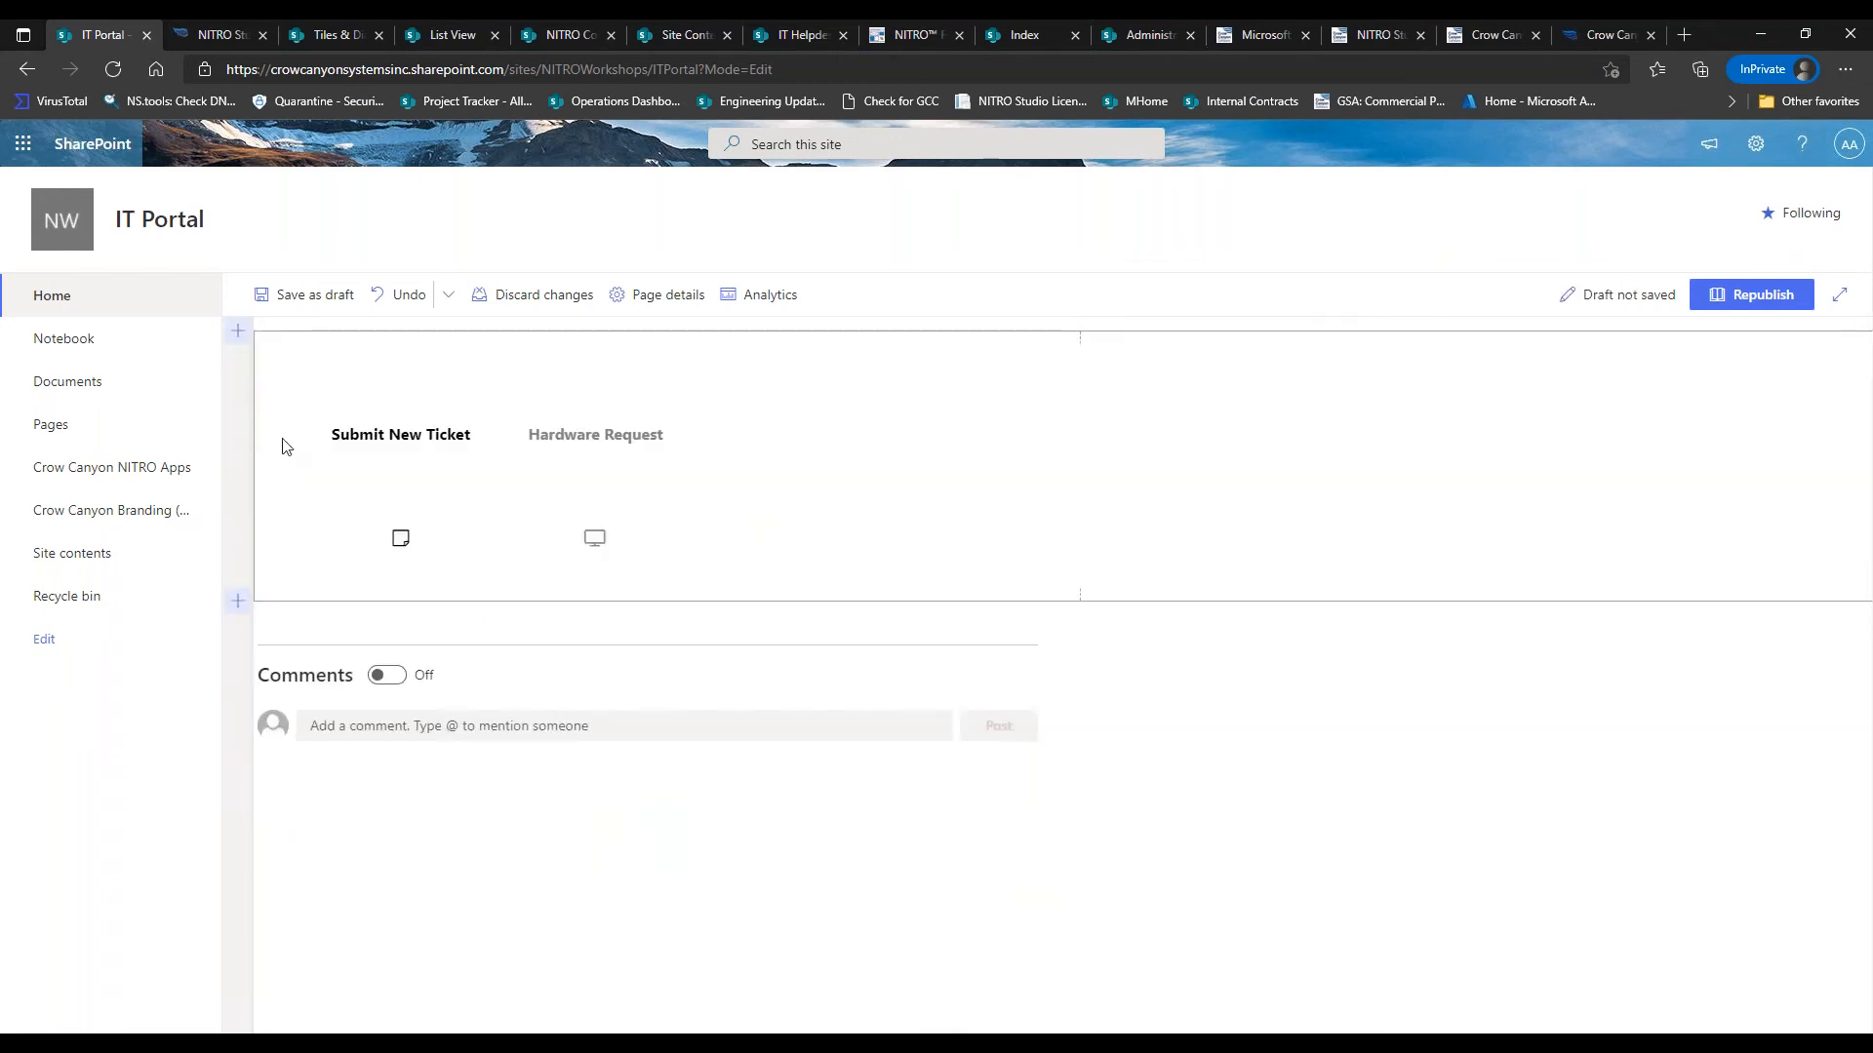
left_click(1744, 295)
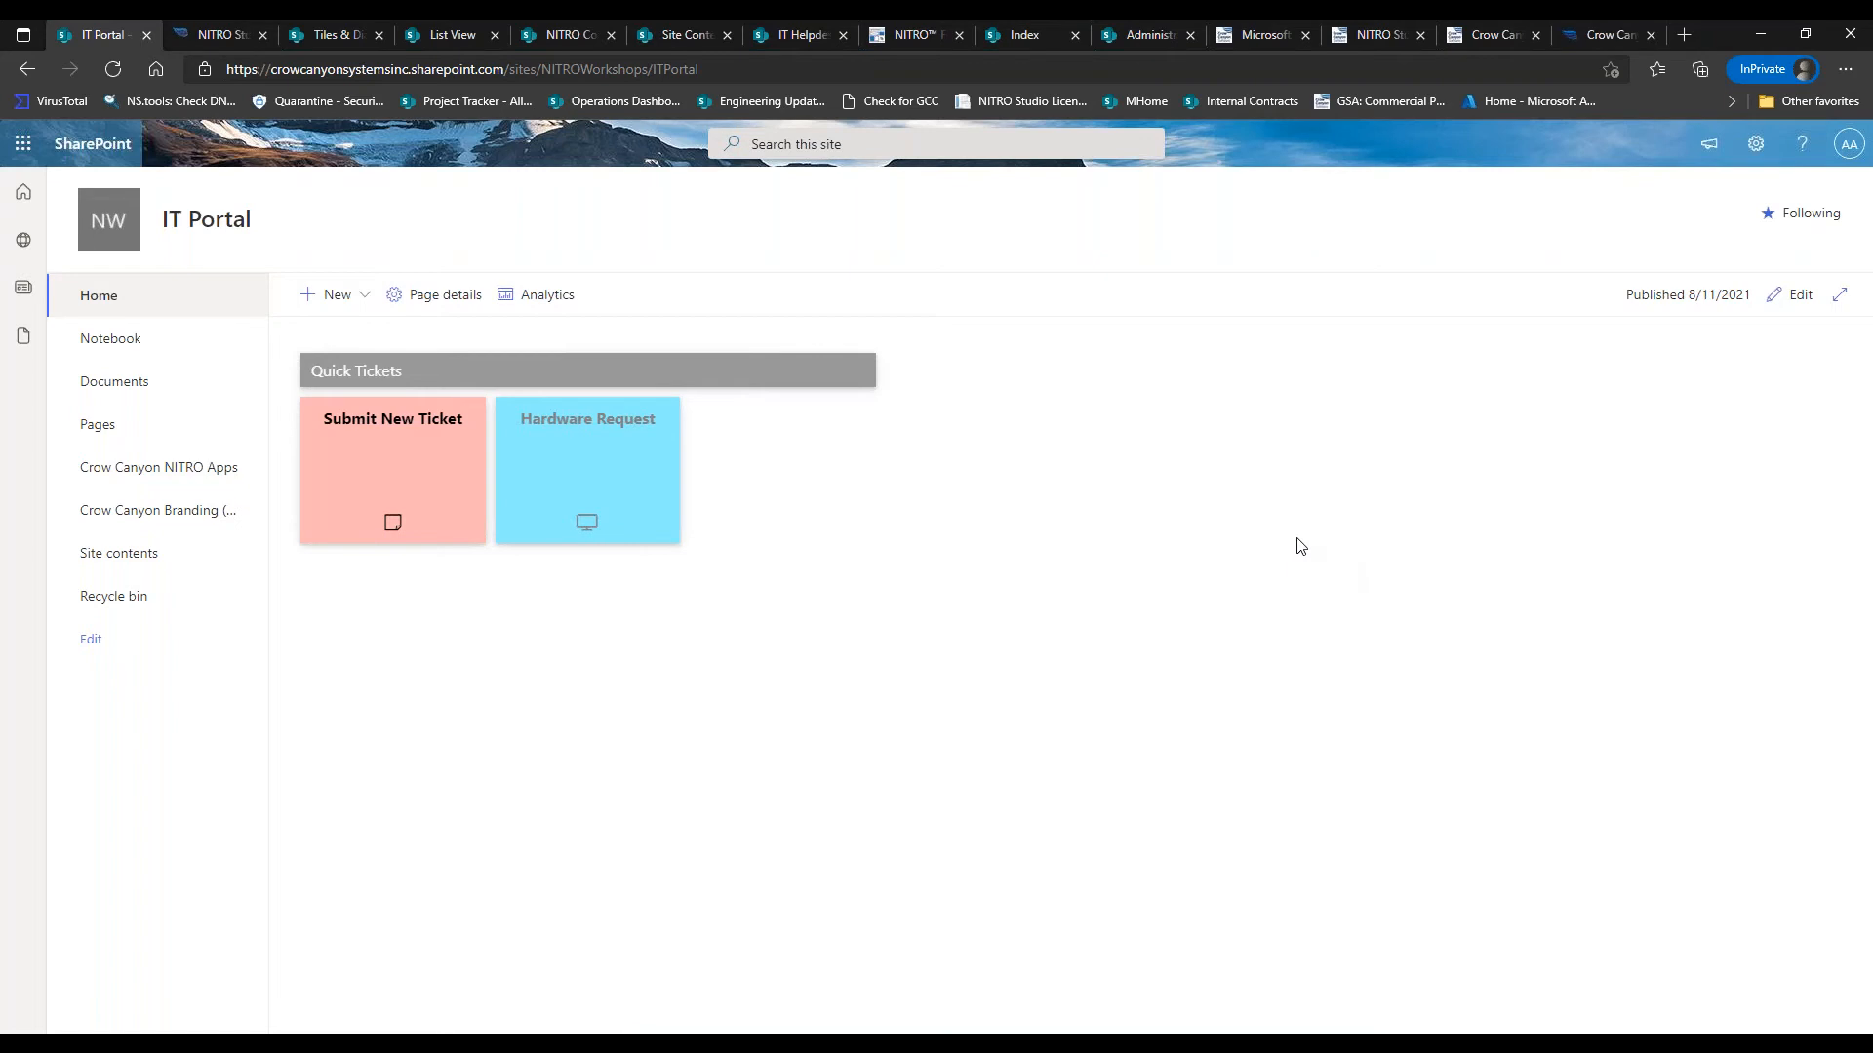
Test the Hardware Request and Submit New Ticket tiles, returning to the IT Portal home page without saving a ticket
left_click(577, 458)
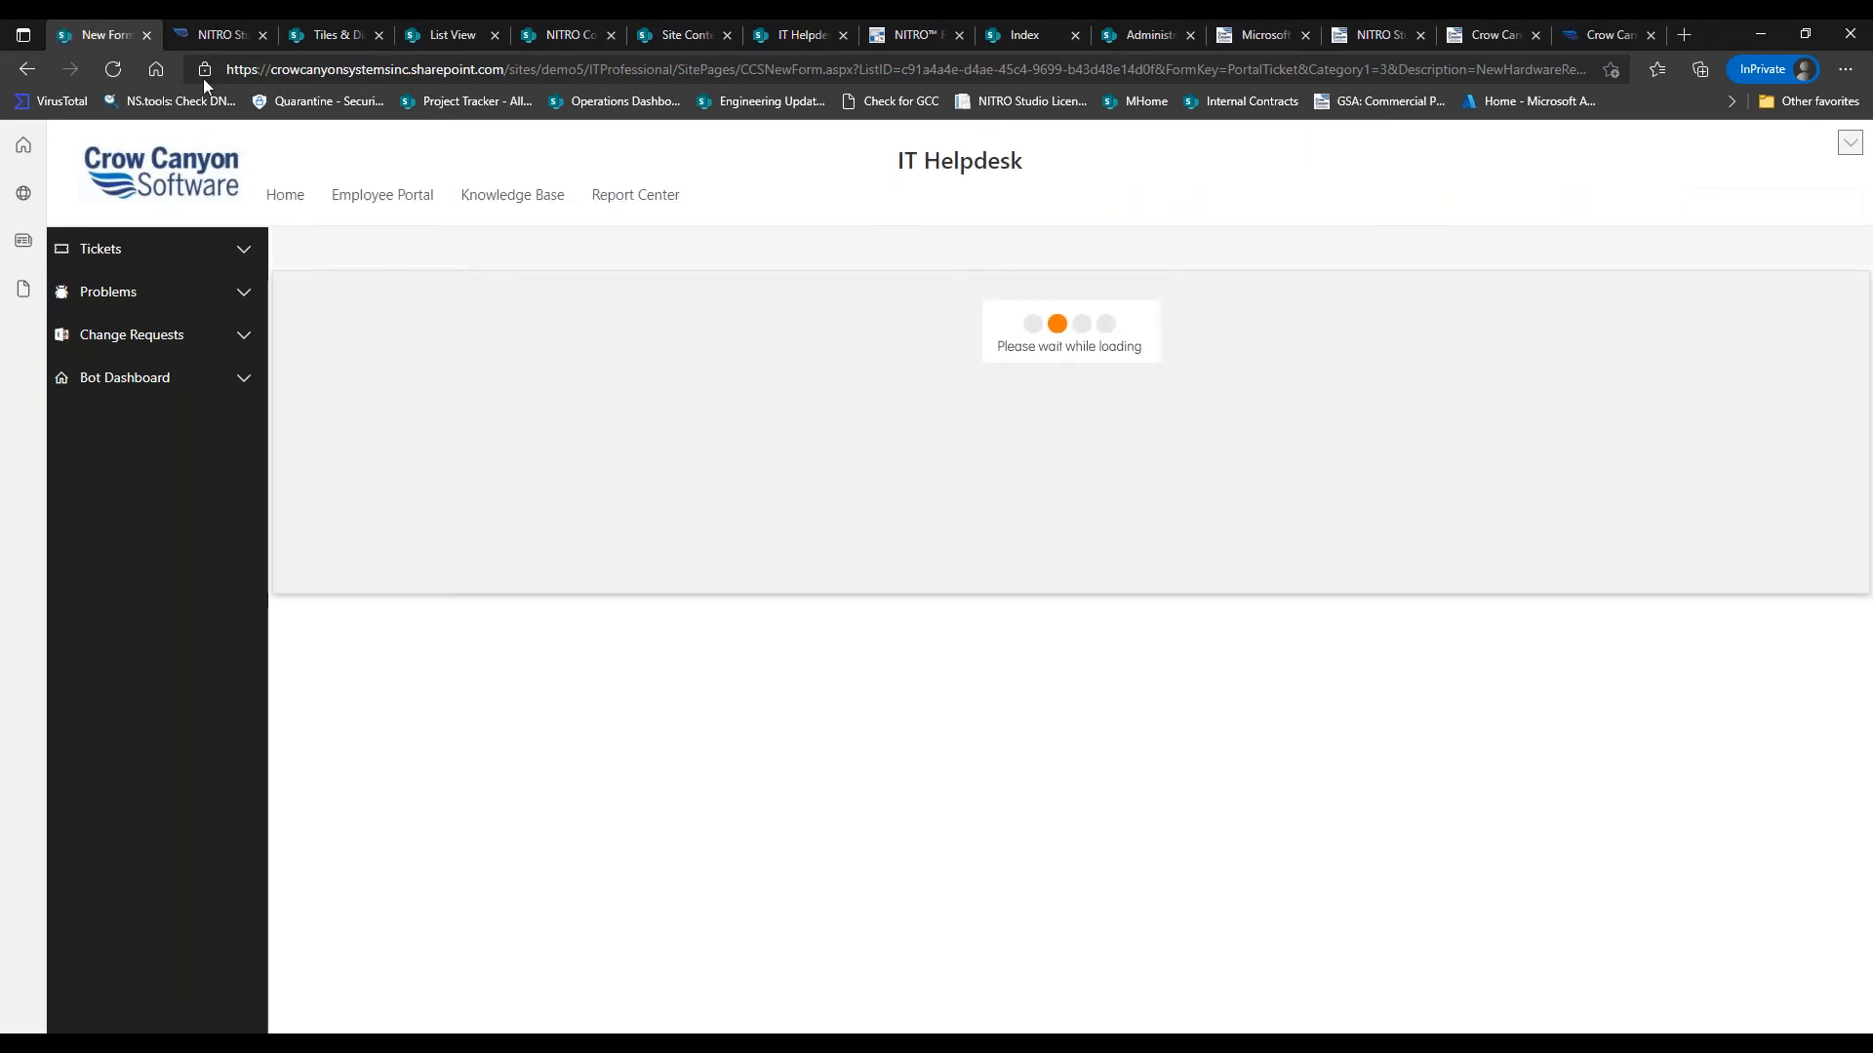
left_click(20, 68)
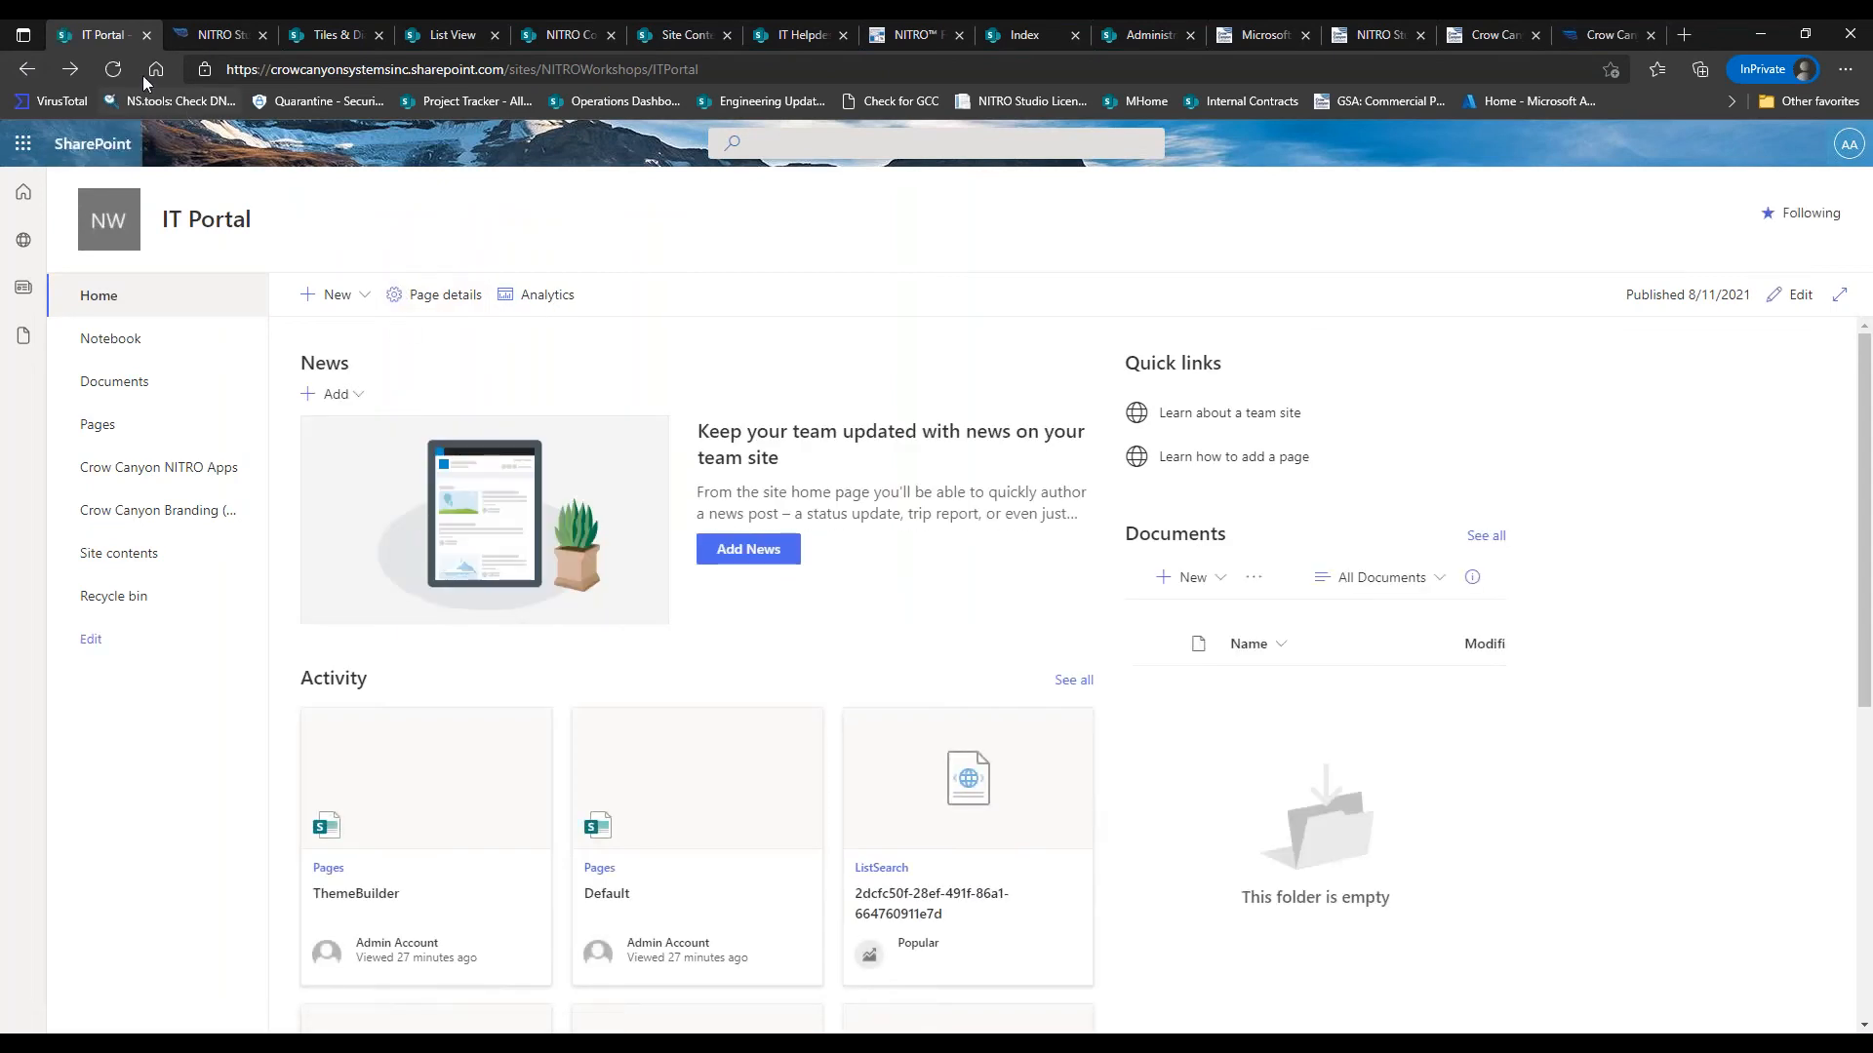
left_click(117, 68)
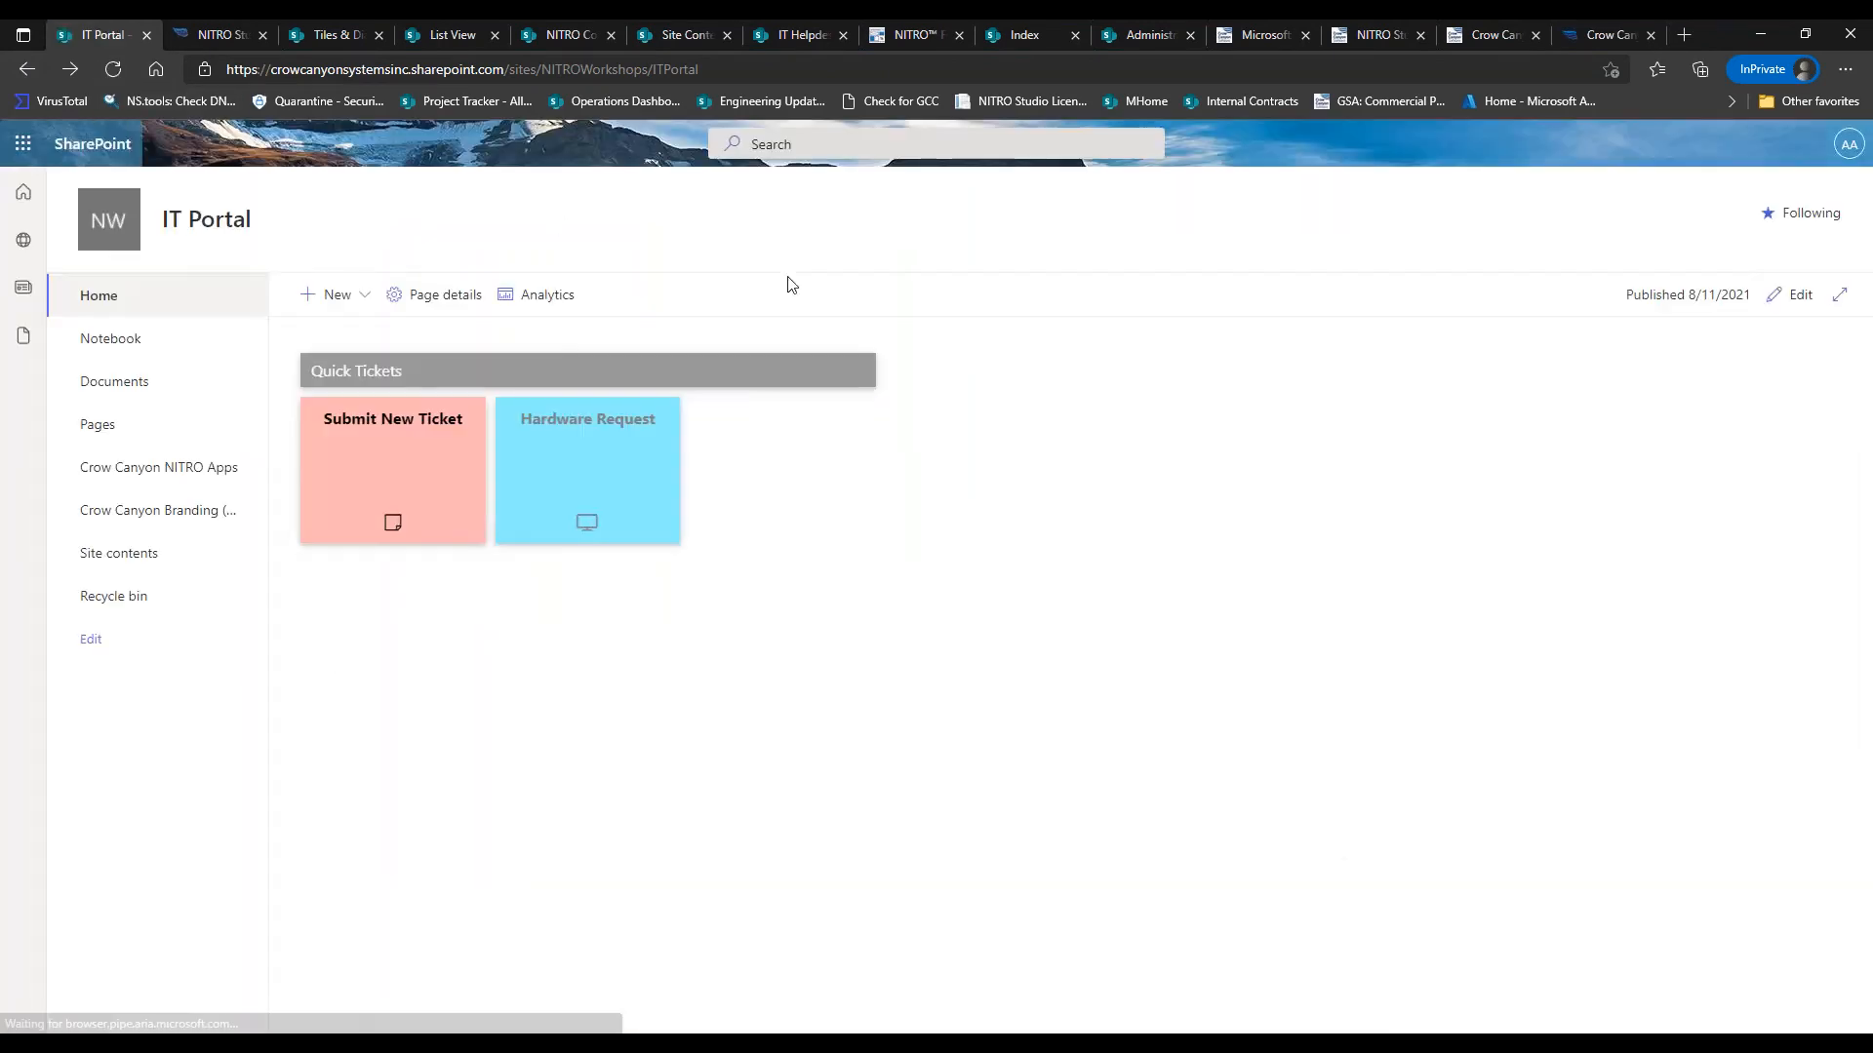
left_click(443, 456)
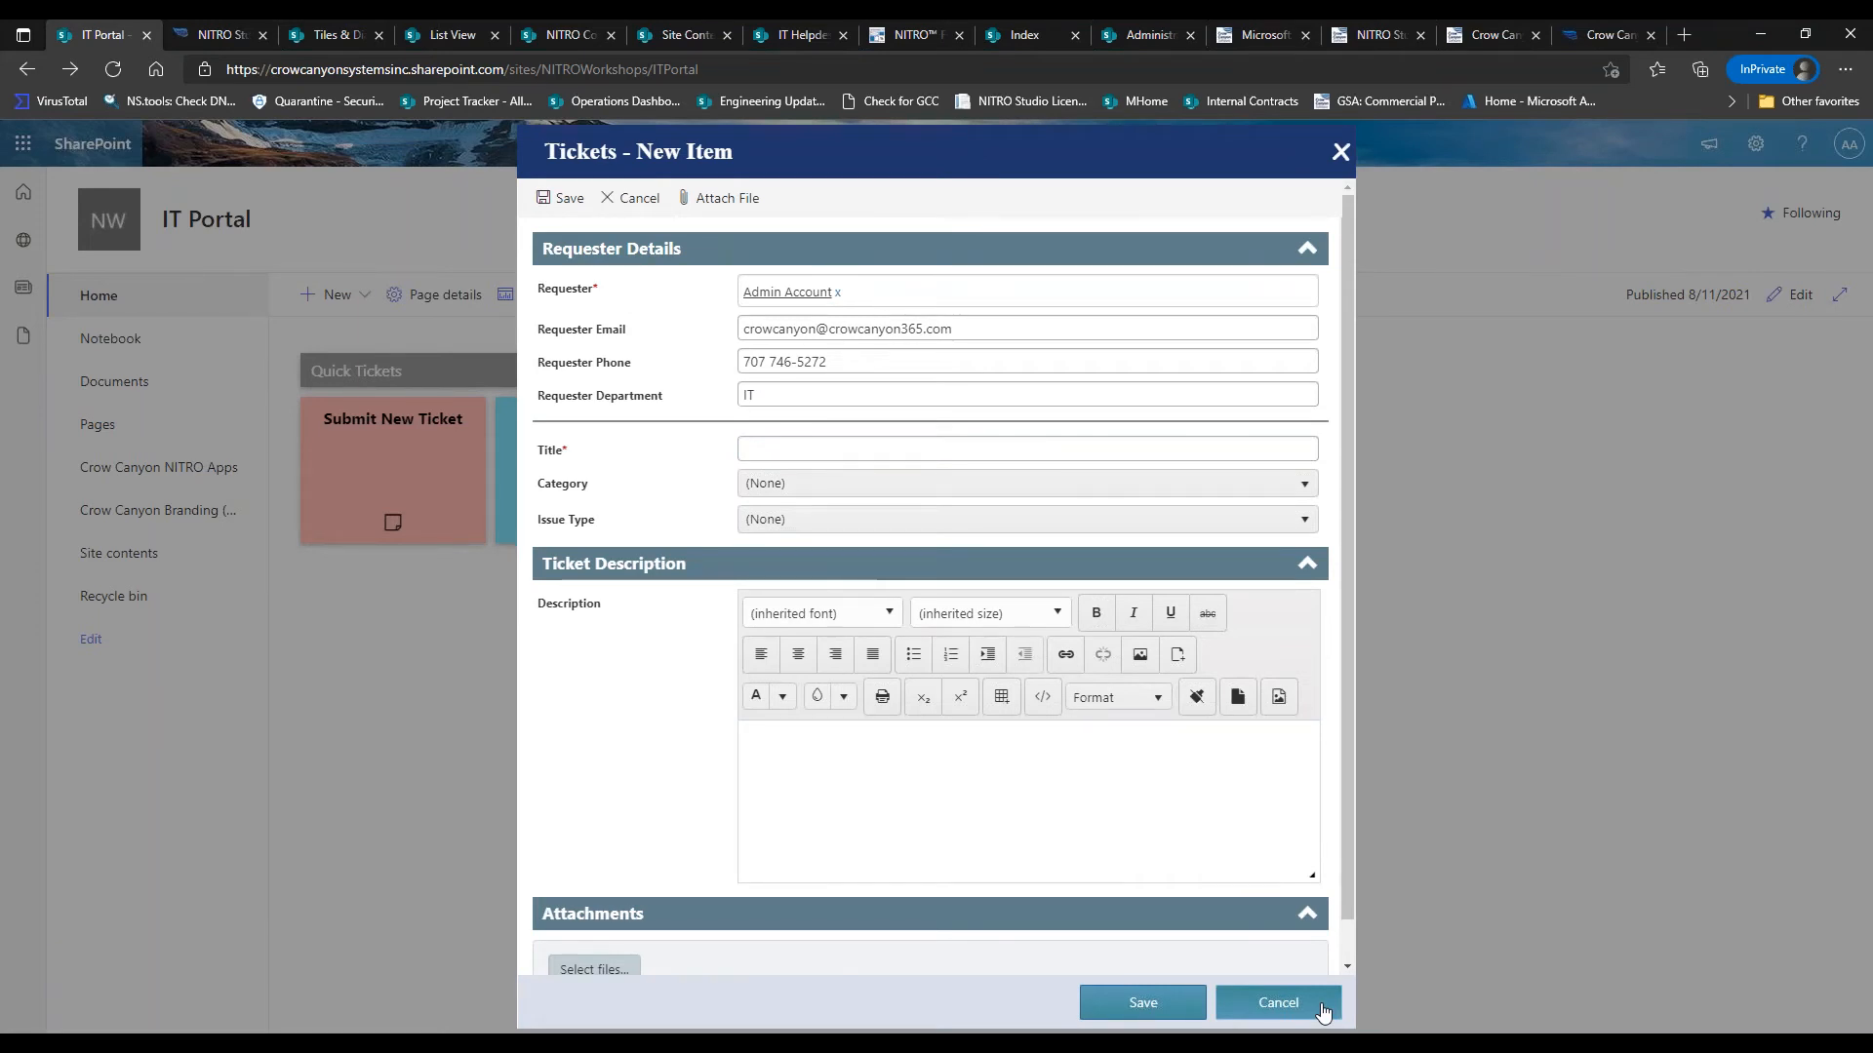
left_click(1280, 1005)
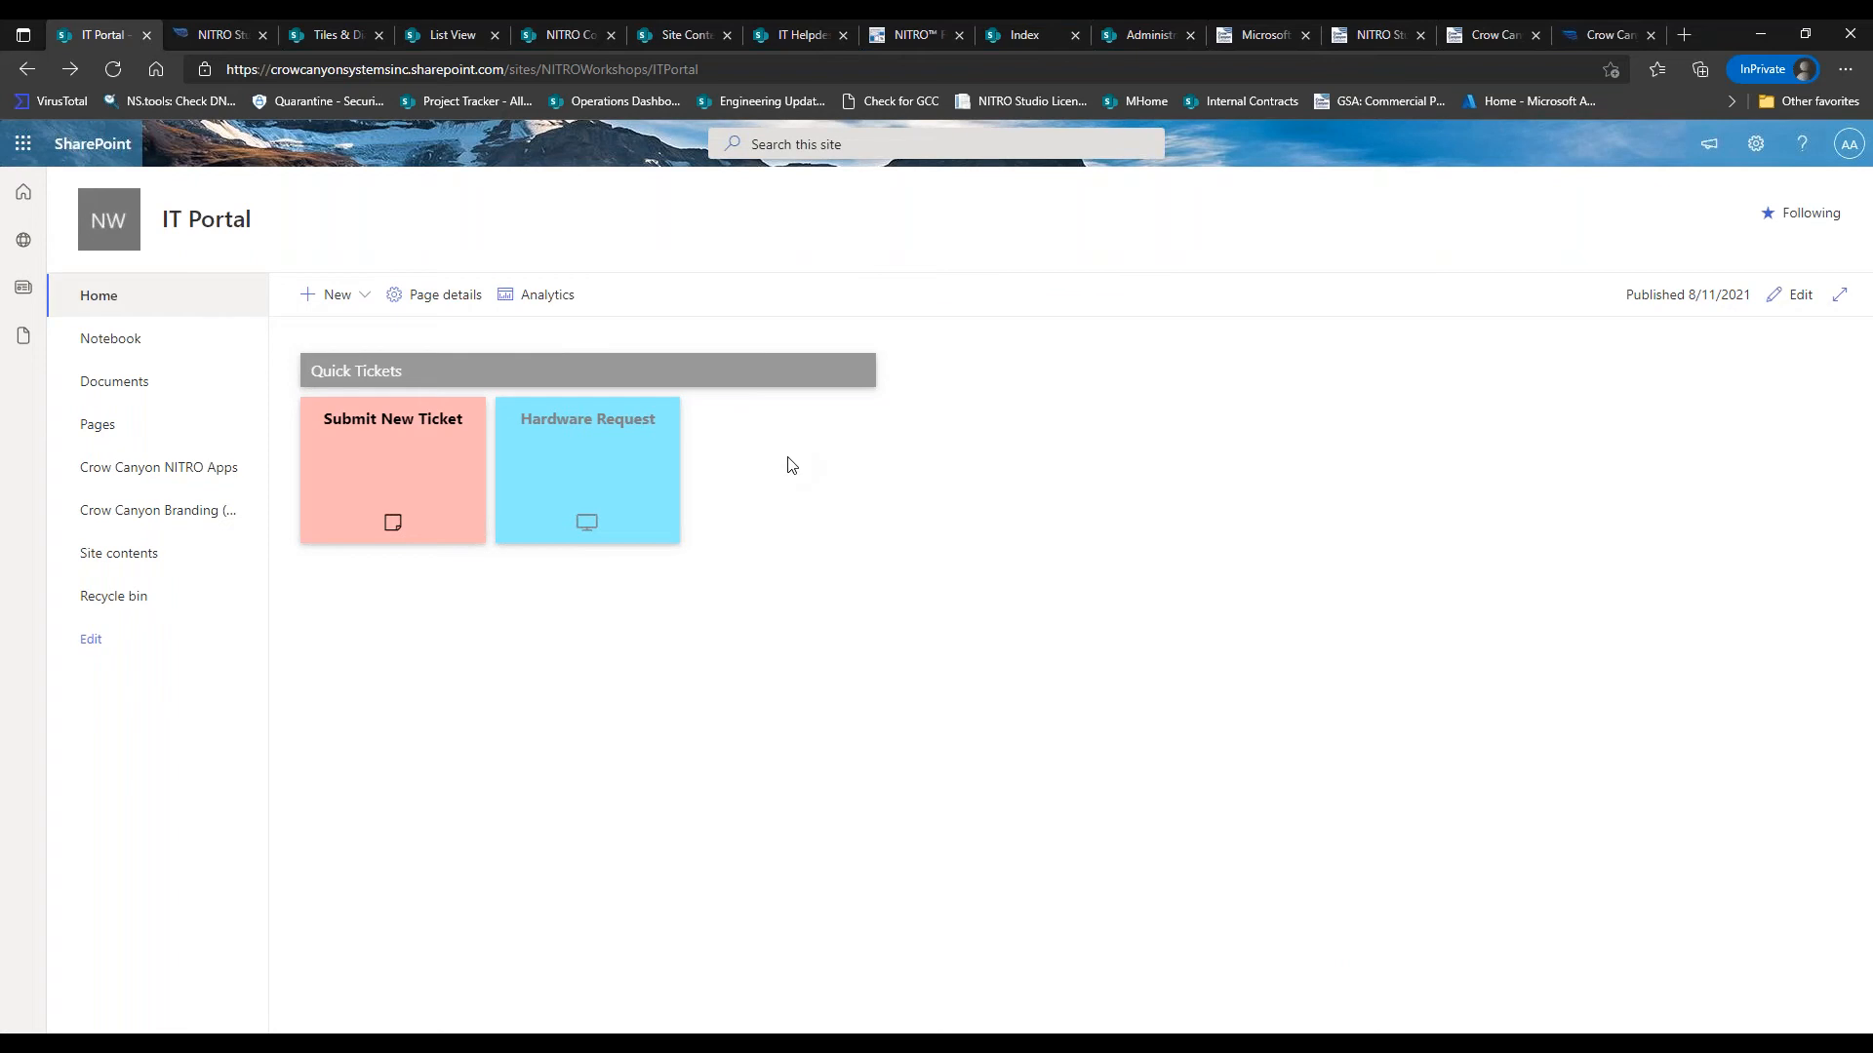
Add a List Search - Crow Canyon web part below the Quick Tickets tiles and republish the home page
left_click(1793, 295)
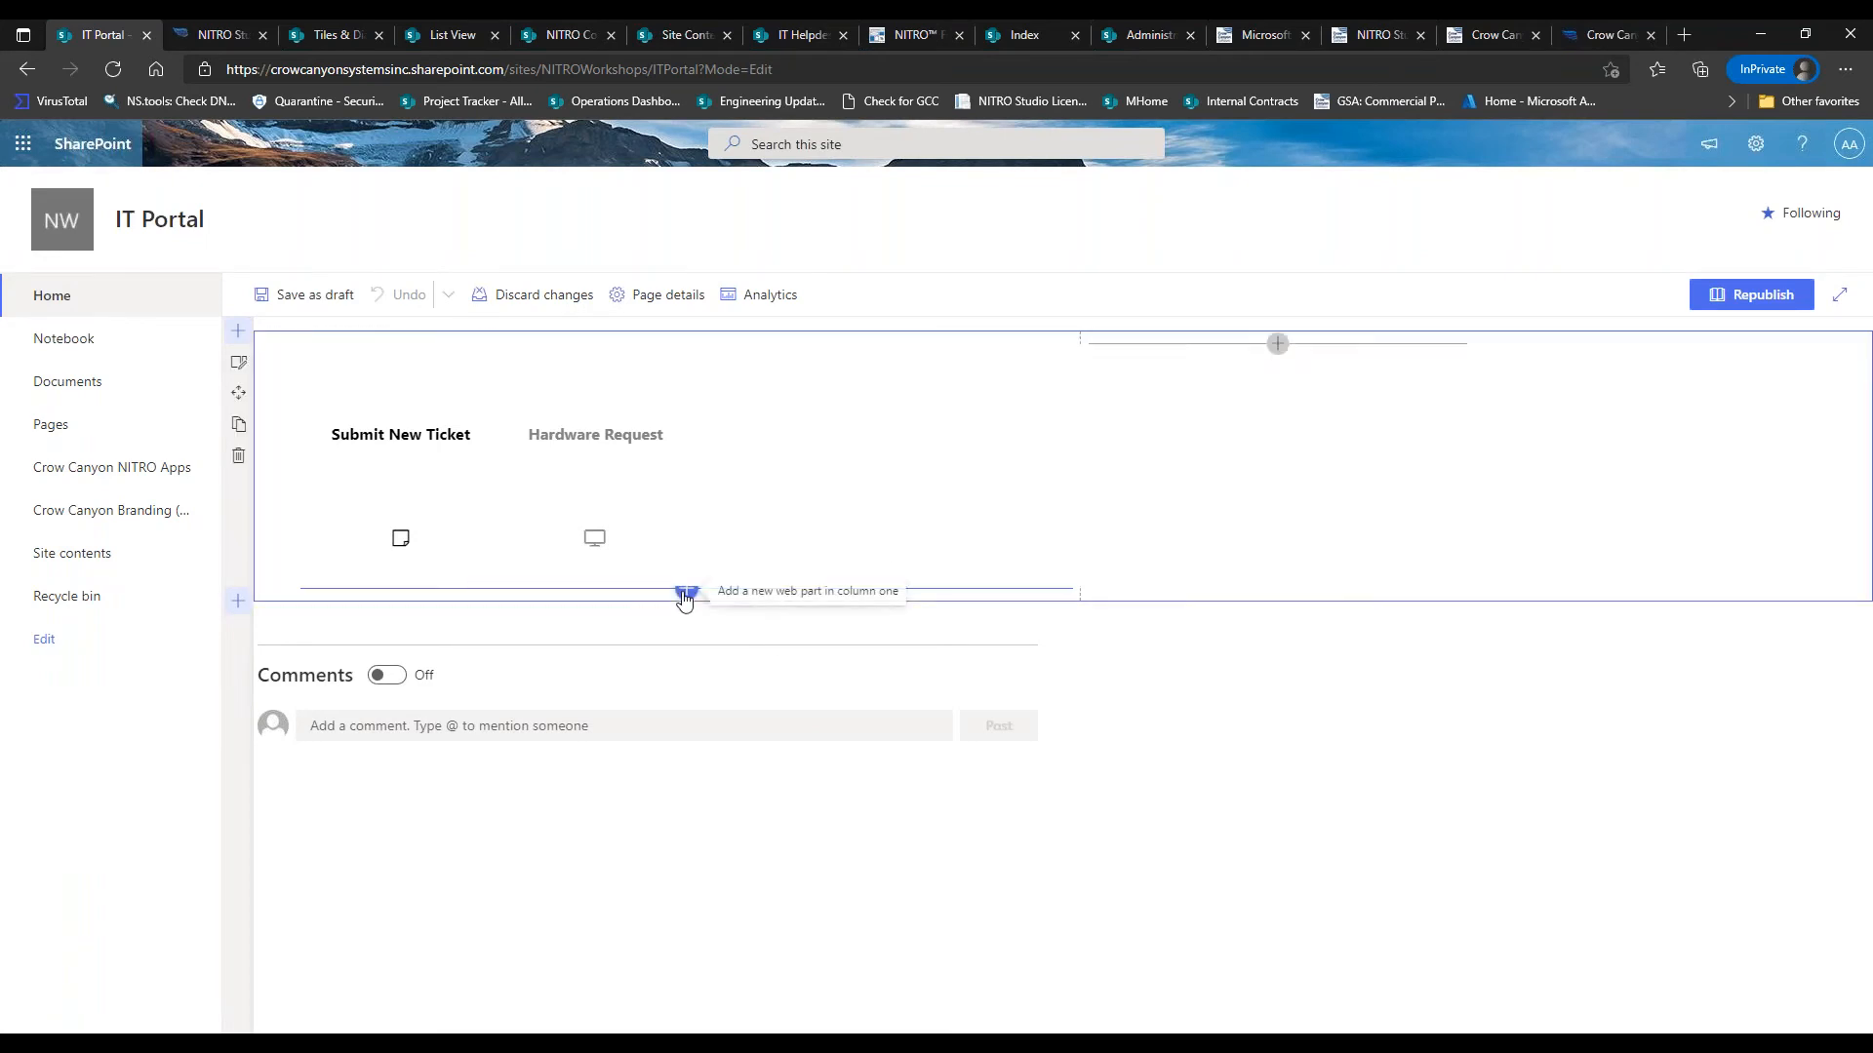
left_click(685, 594)
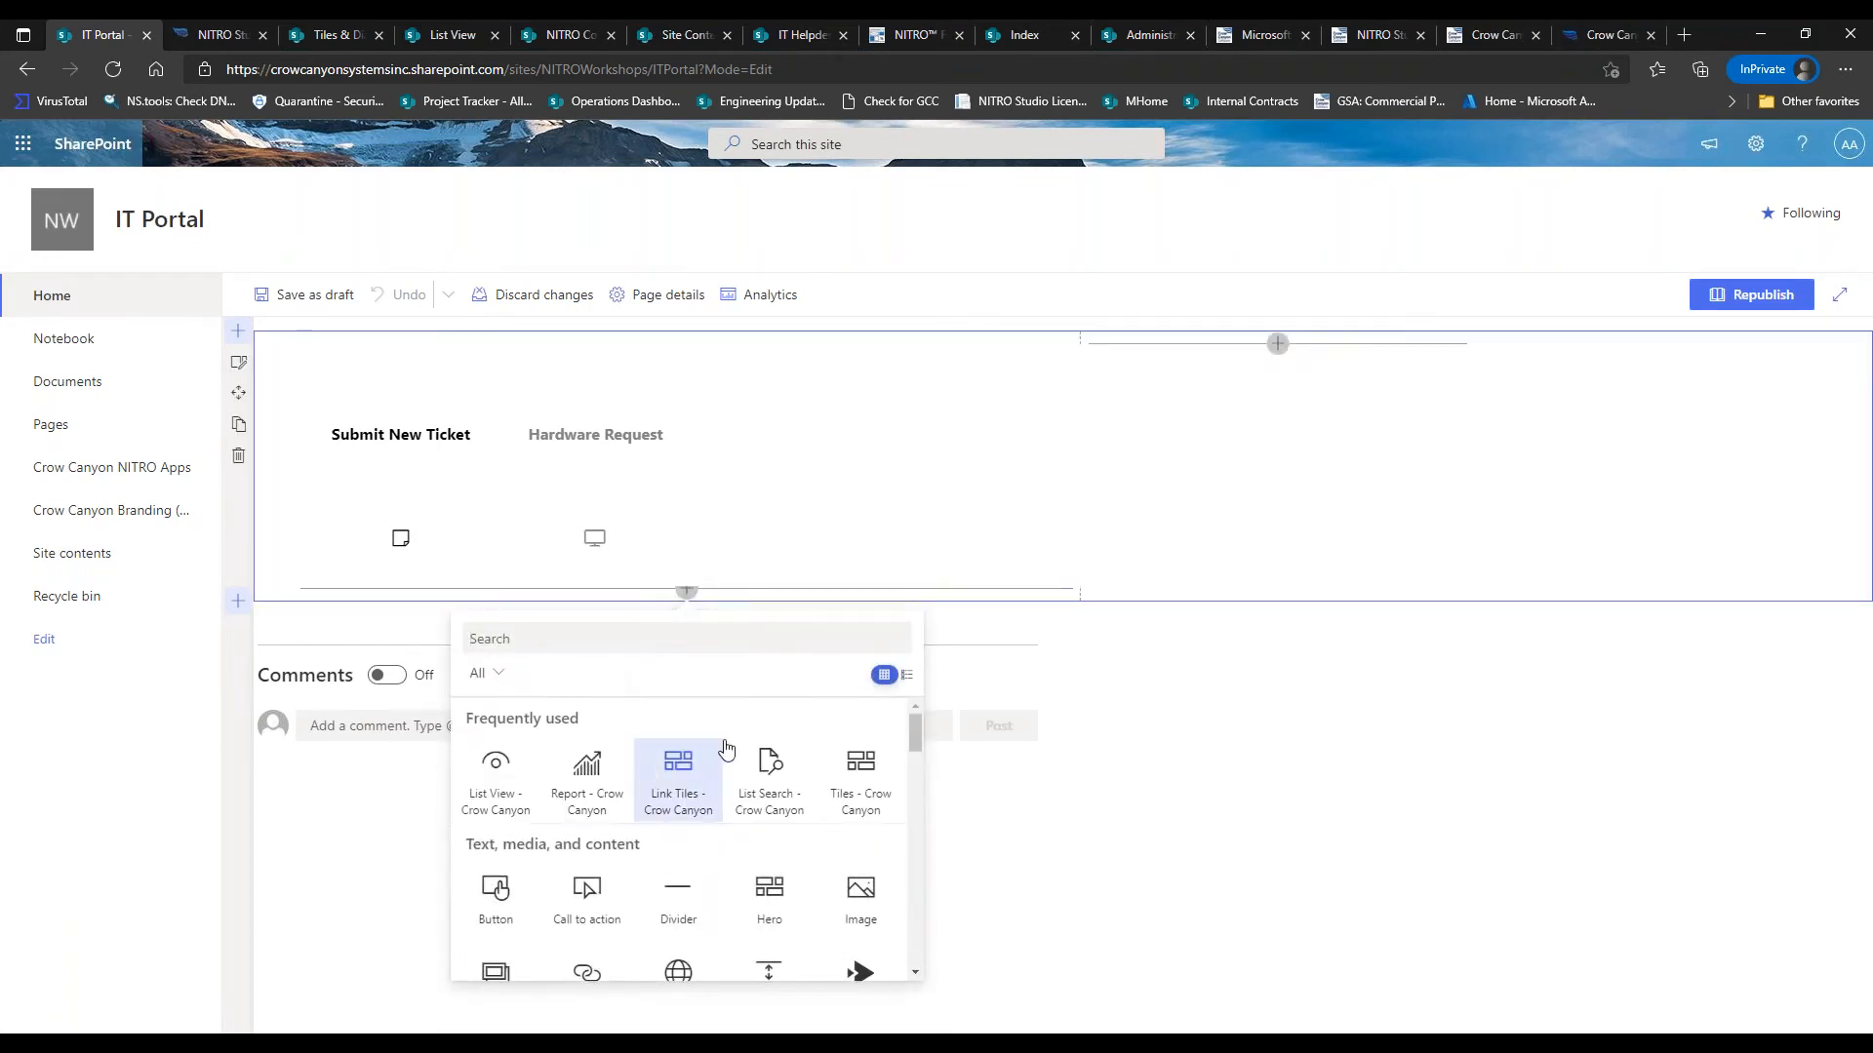
left_click(769, 776)
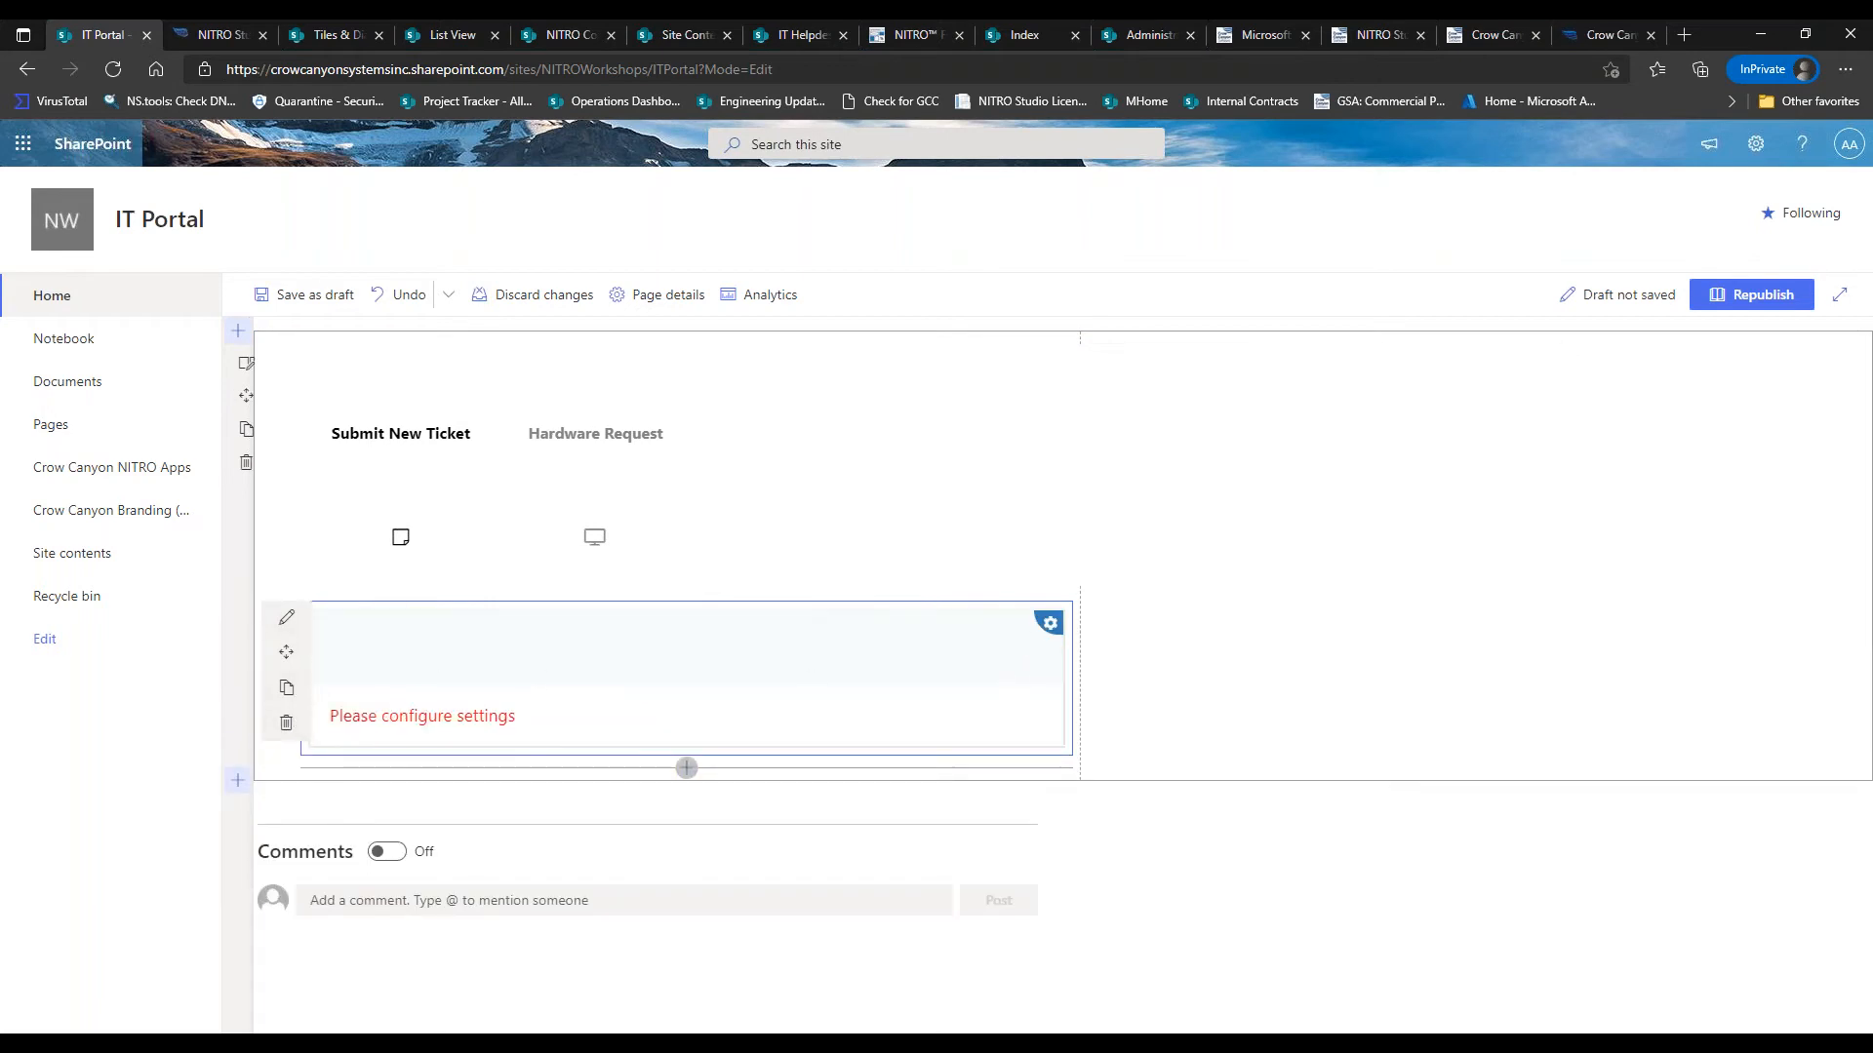
left_click(1746, 294)
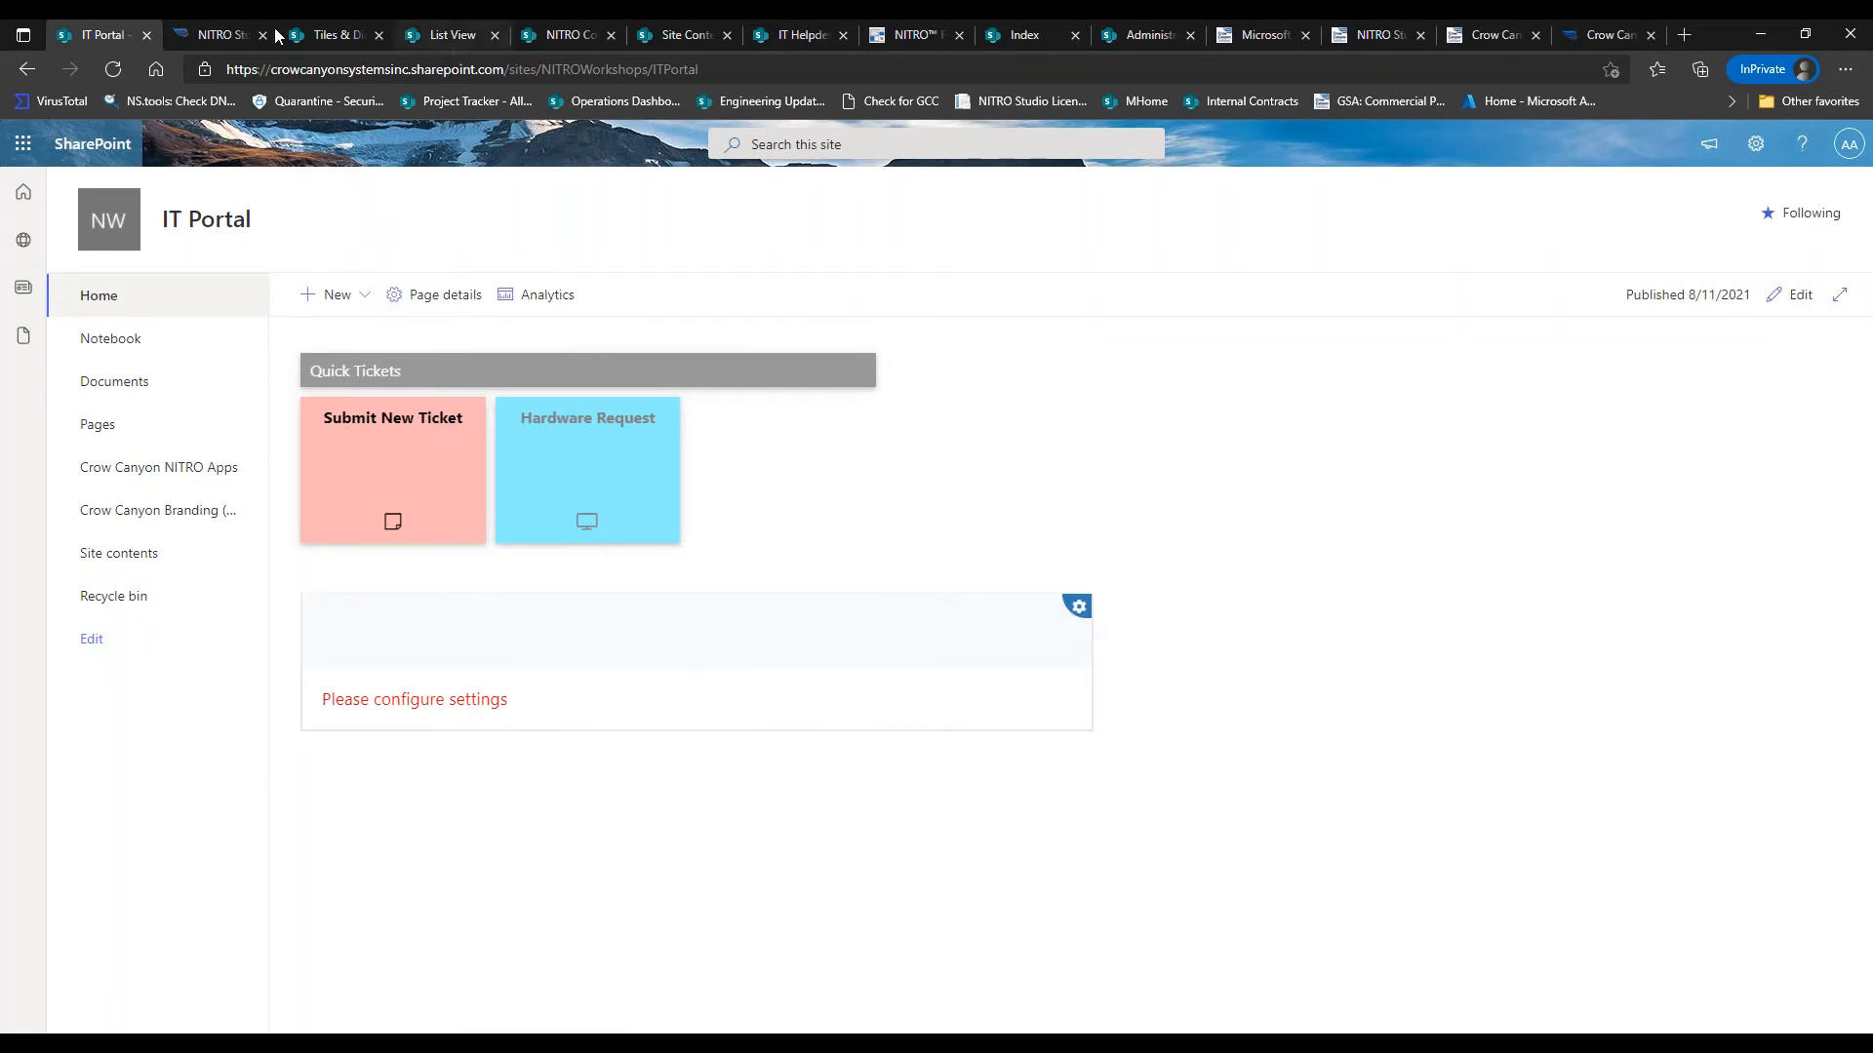
View the List Search app page from NITRO Studio, close it and return to the IT Portal home page
left_click(245, 37)
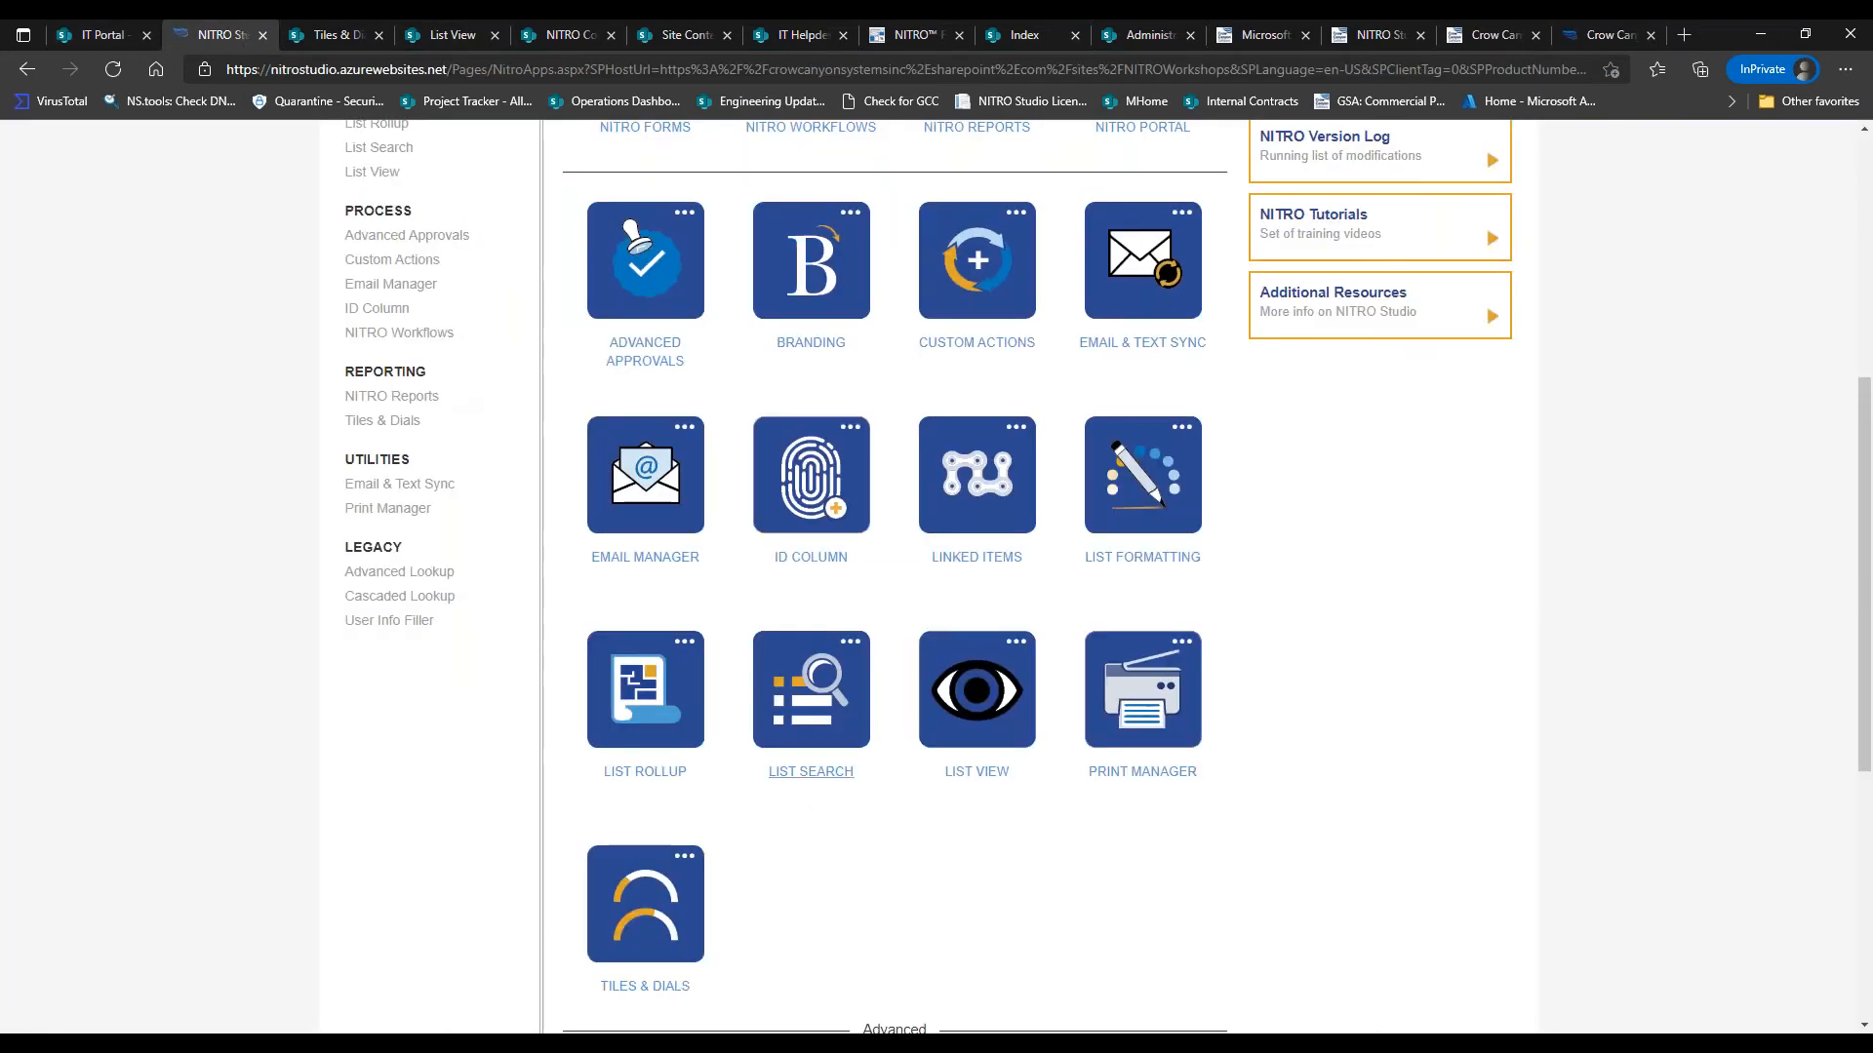
left_click(814, 717)
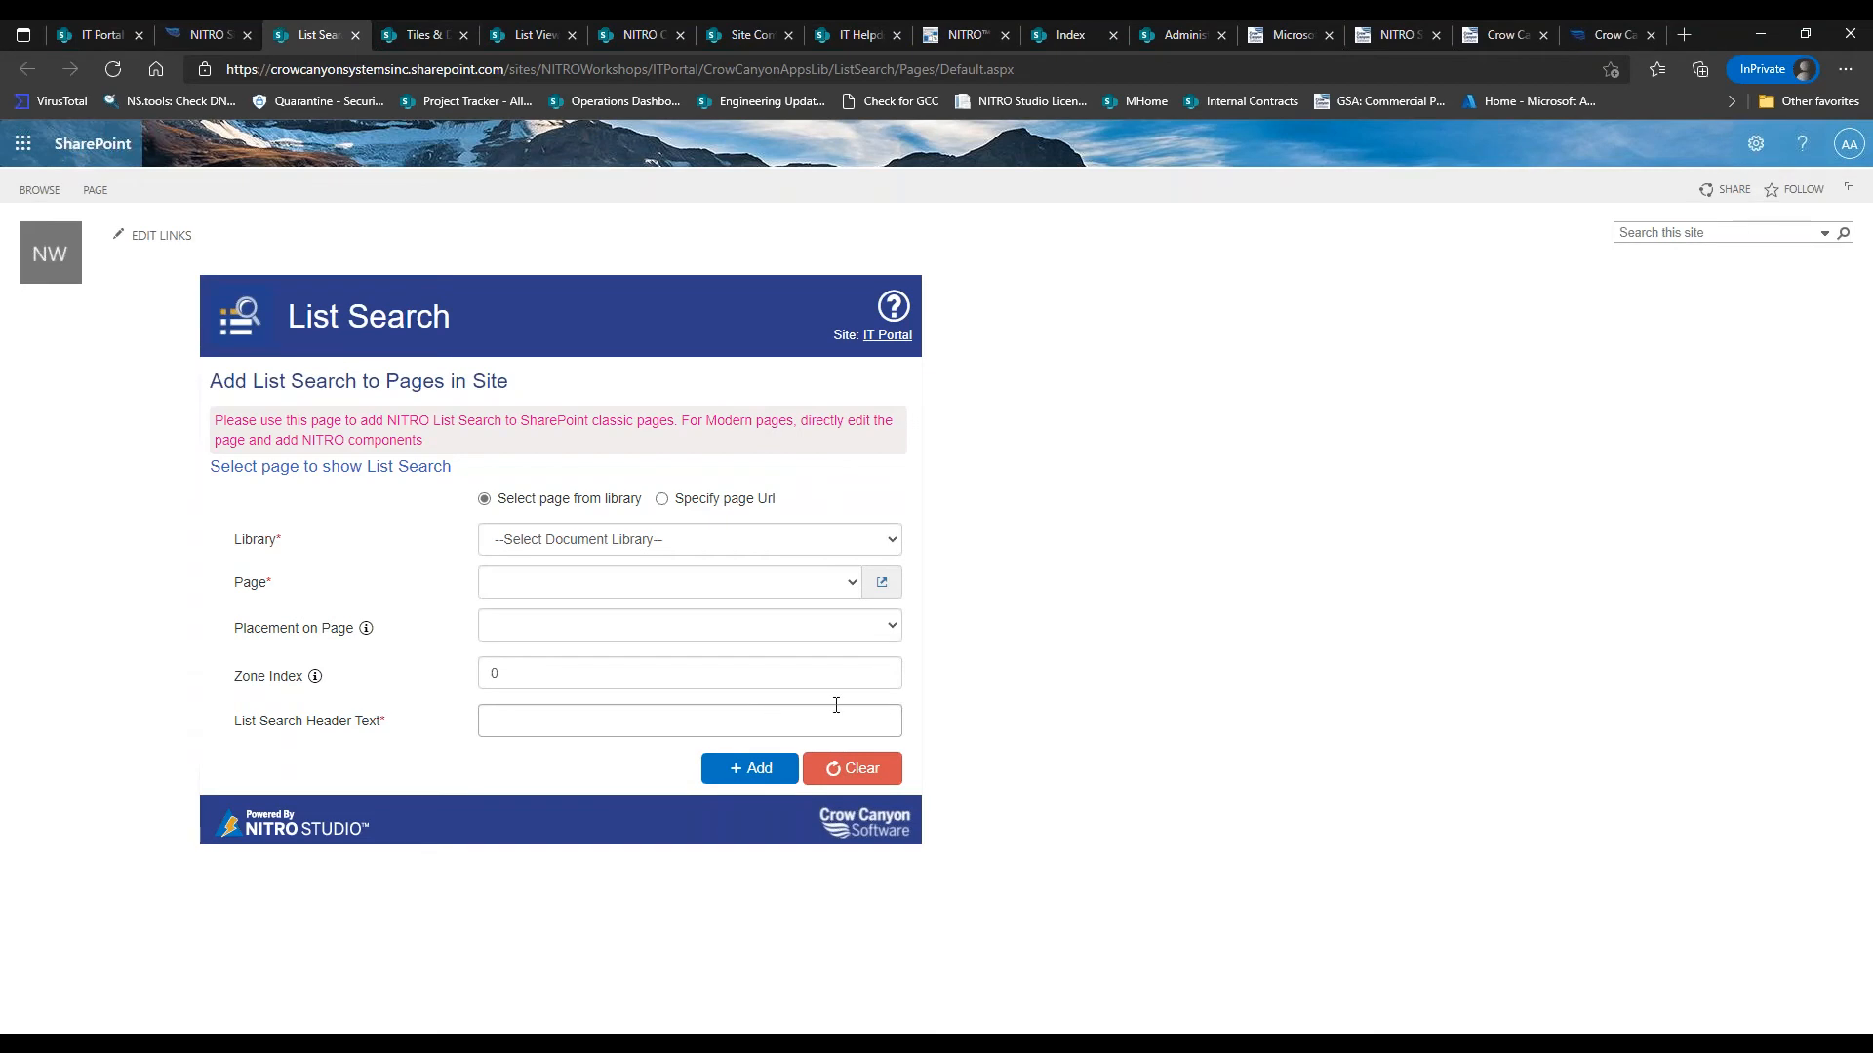
left_click(355, 36)
left_click(109, 34)
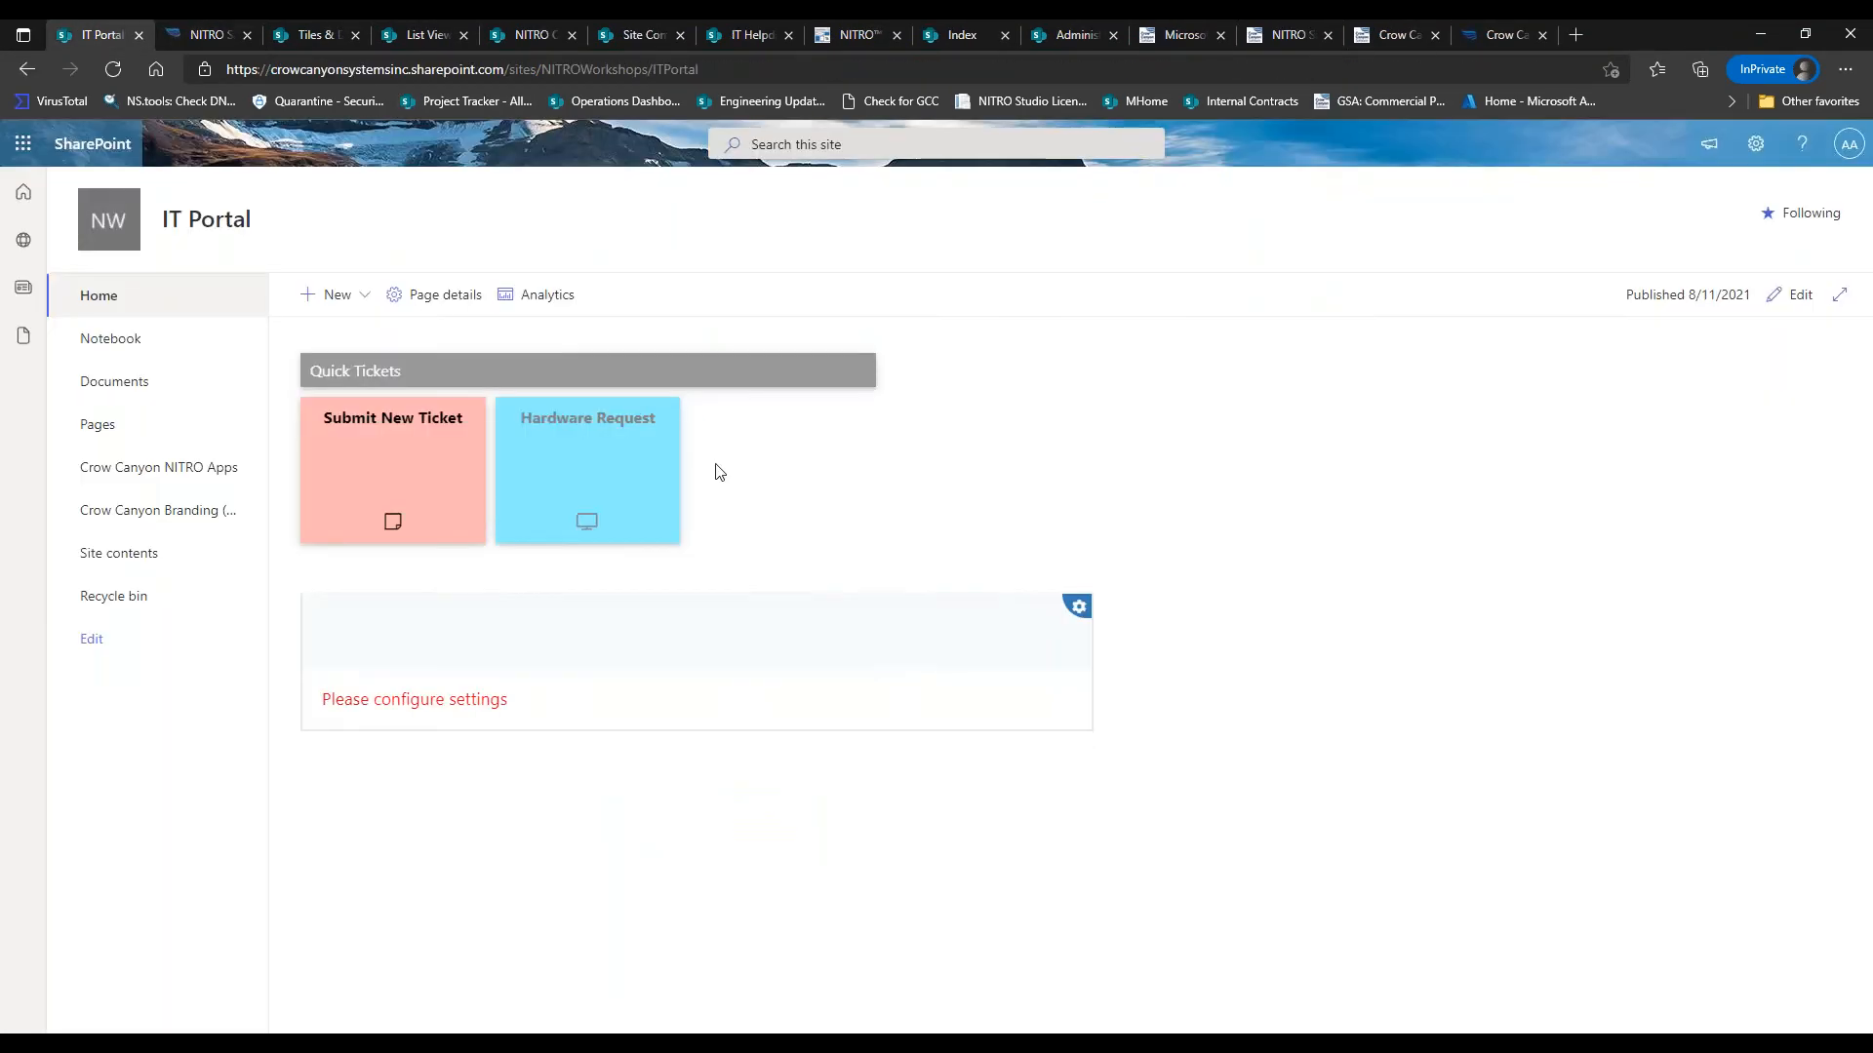
Open the settings of the unconfigured List Search web part and set its title to Search Tickets
left_click(1078, 607)
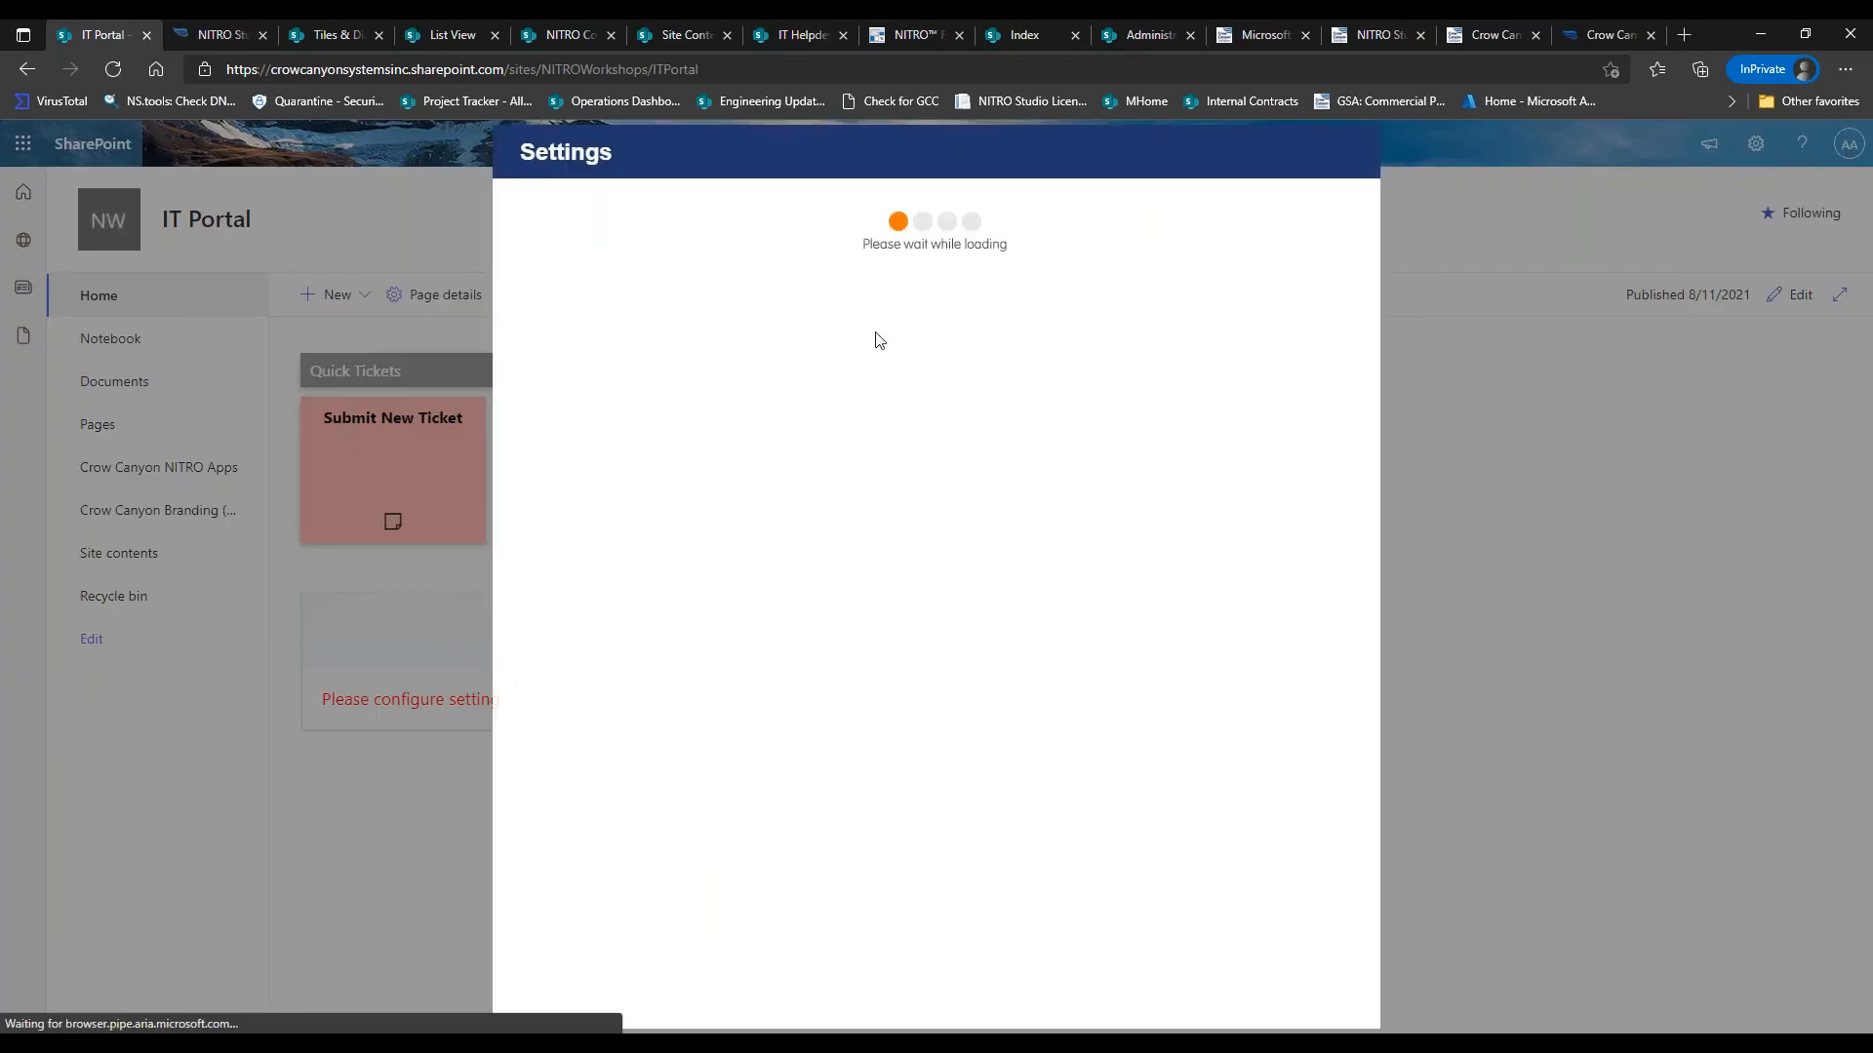
left_click(876, 255)
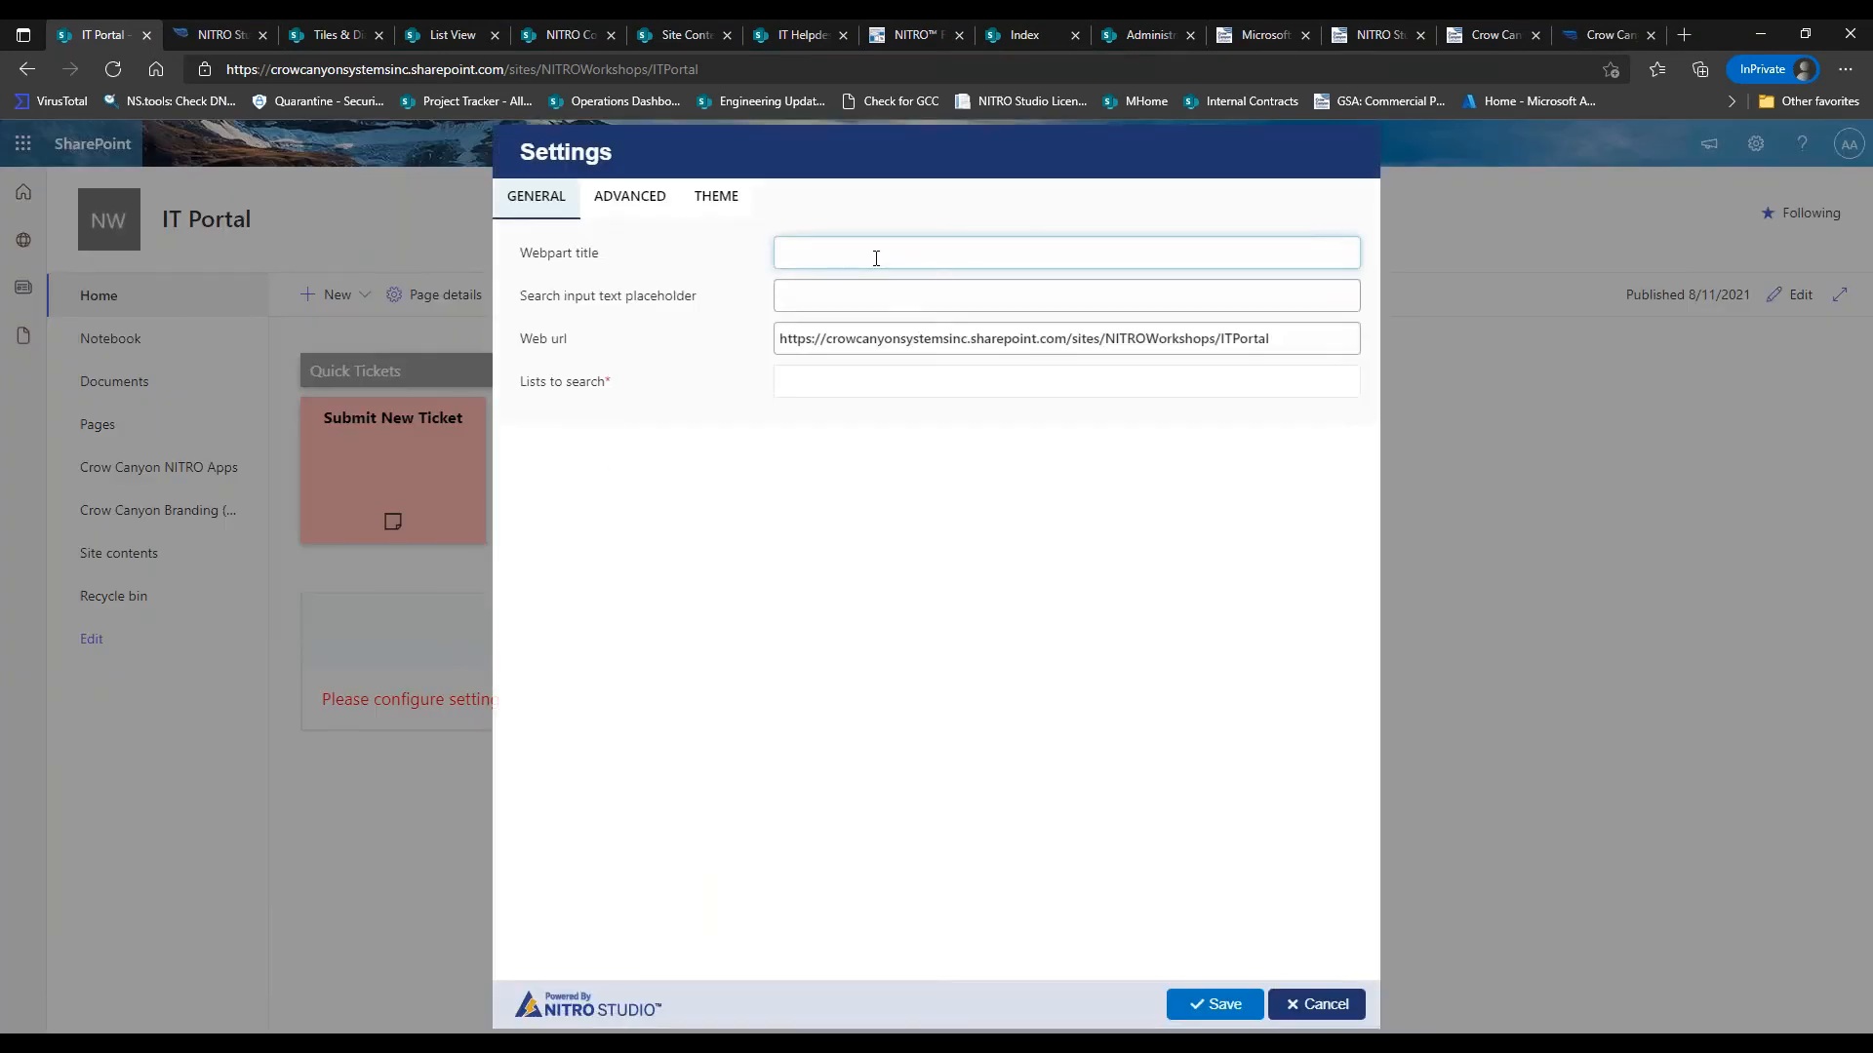
type("s")
left_click_drag(831, 252, 903, 250)
type("i")
left_click(974, 337)
left_click_drag(1289, 335, 757, 325)
key("BackSpace")
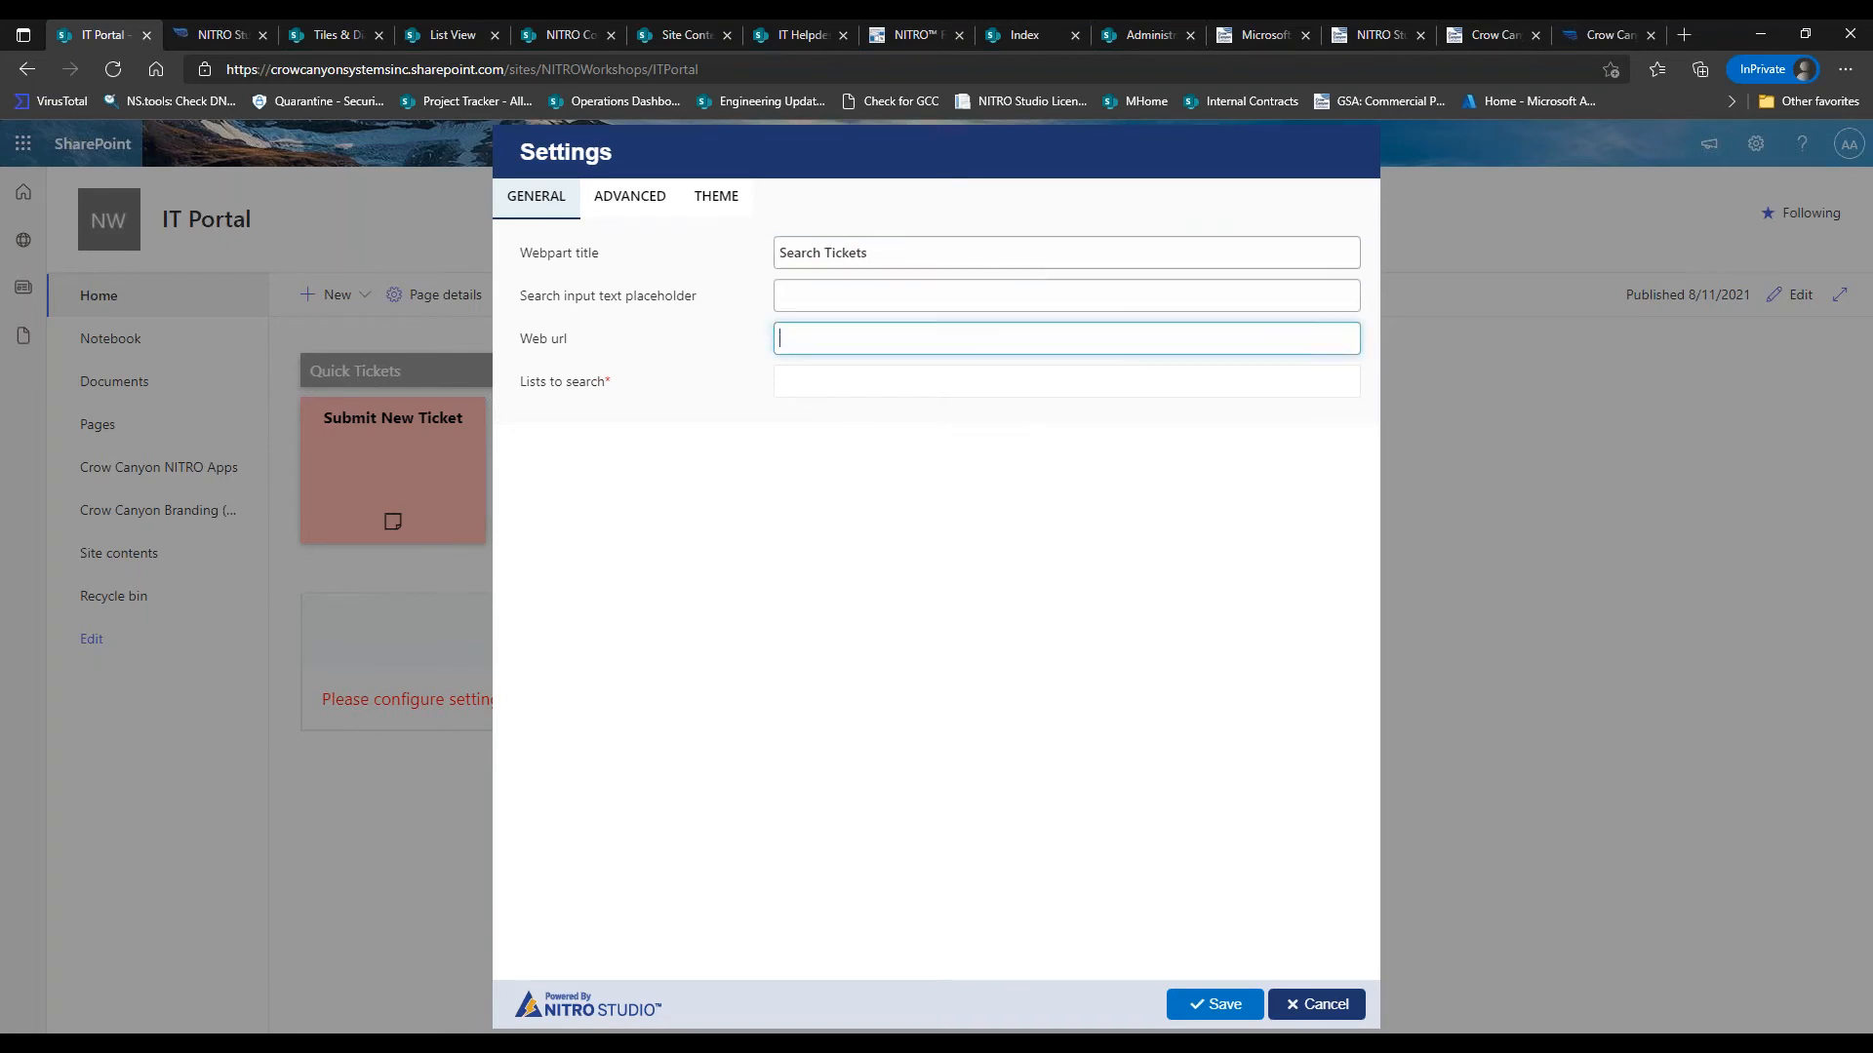
left_click(800, 35)
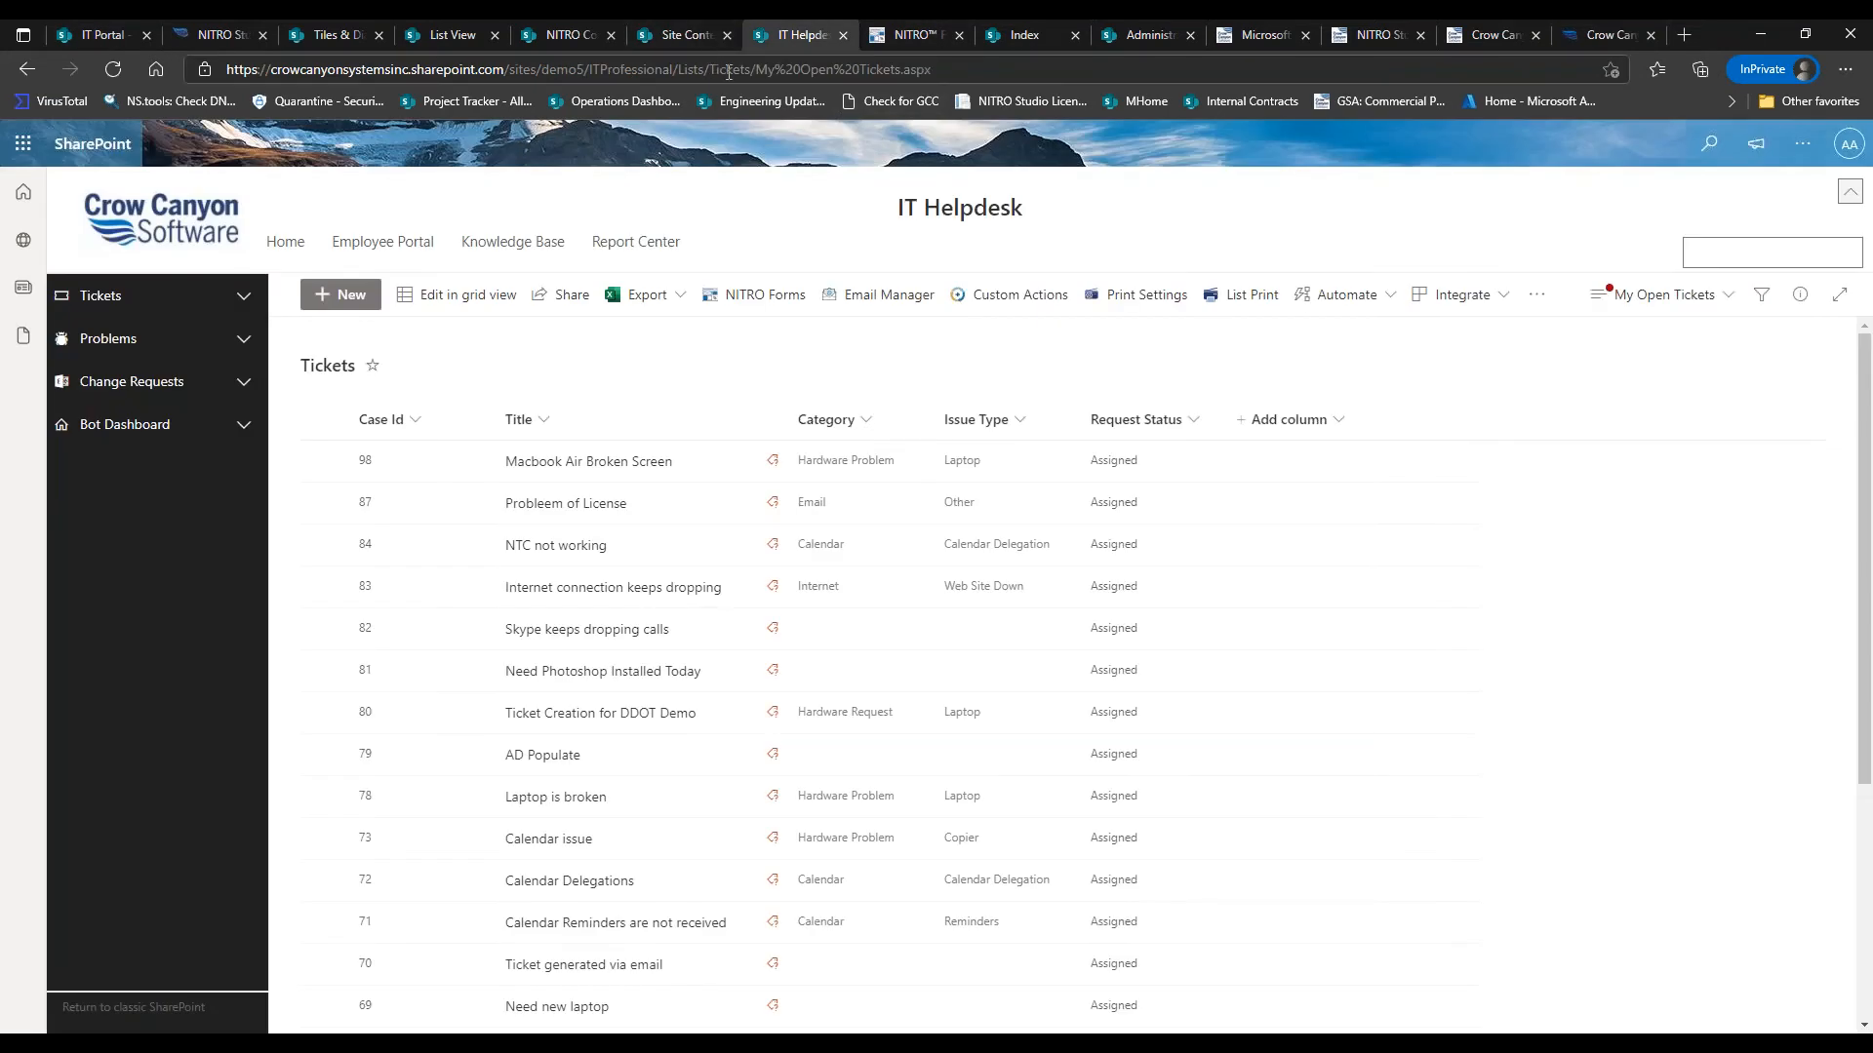
left_click_drag(677, 70, 226, 70)
key("ctrl+c")
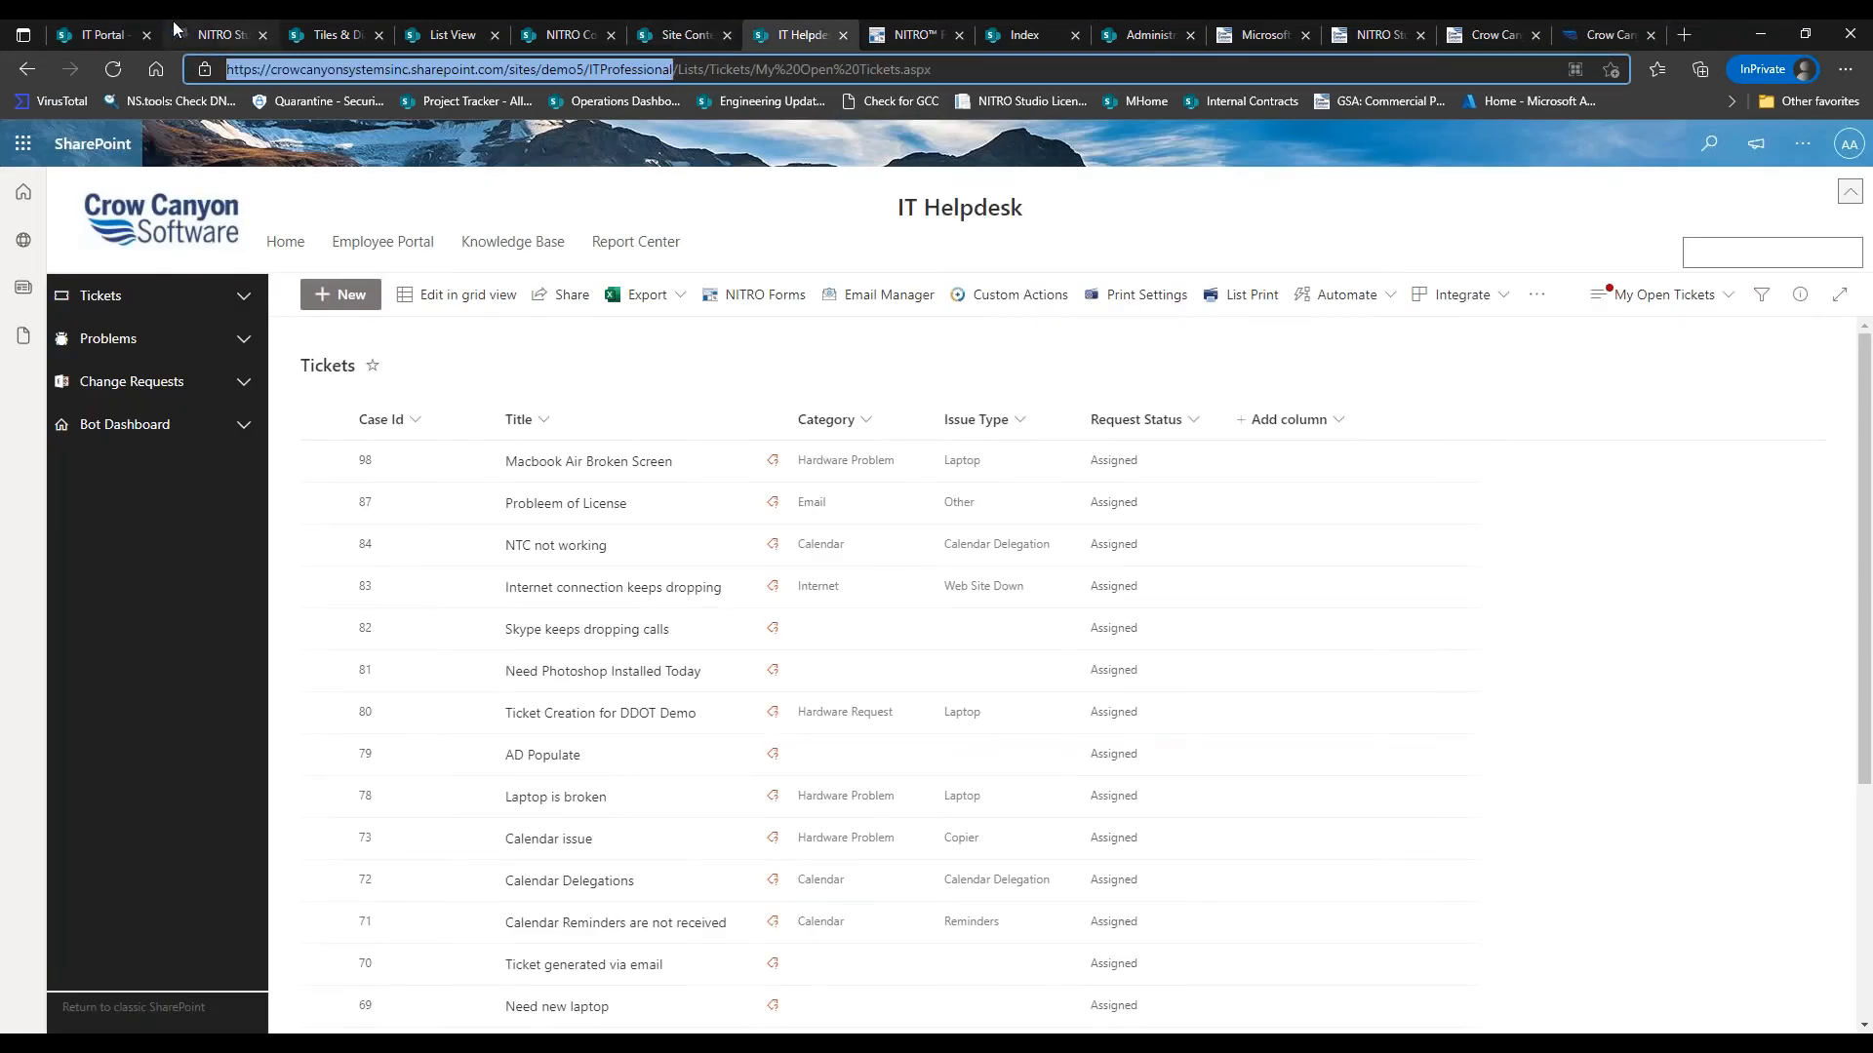
left_click(107, 35)
key("ctrl+v")
Set the web part to search the Tickets list using the My Tickets view, and save the settings
left_click(857, 381)
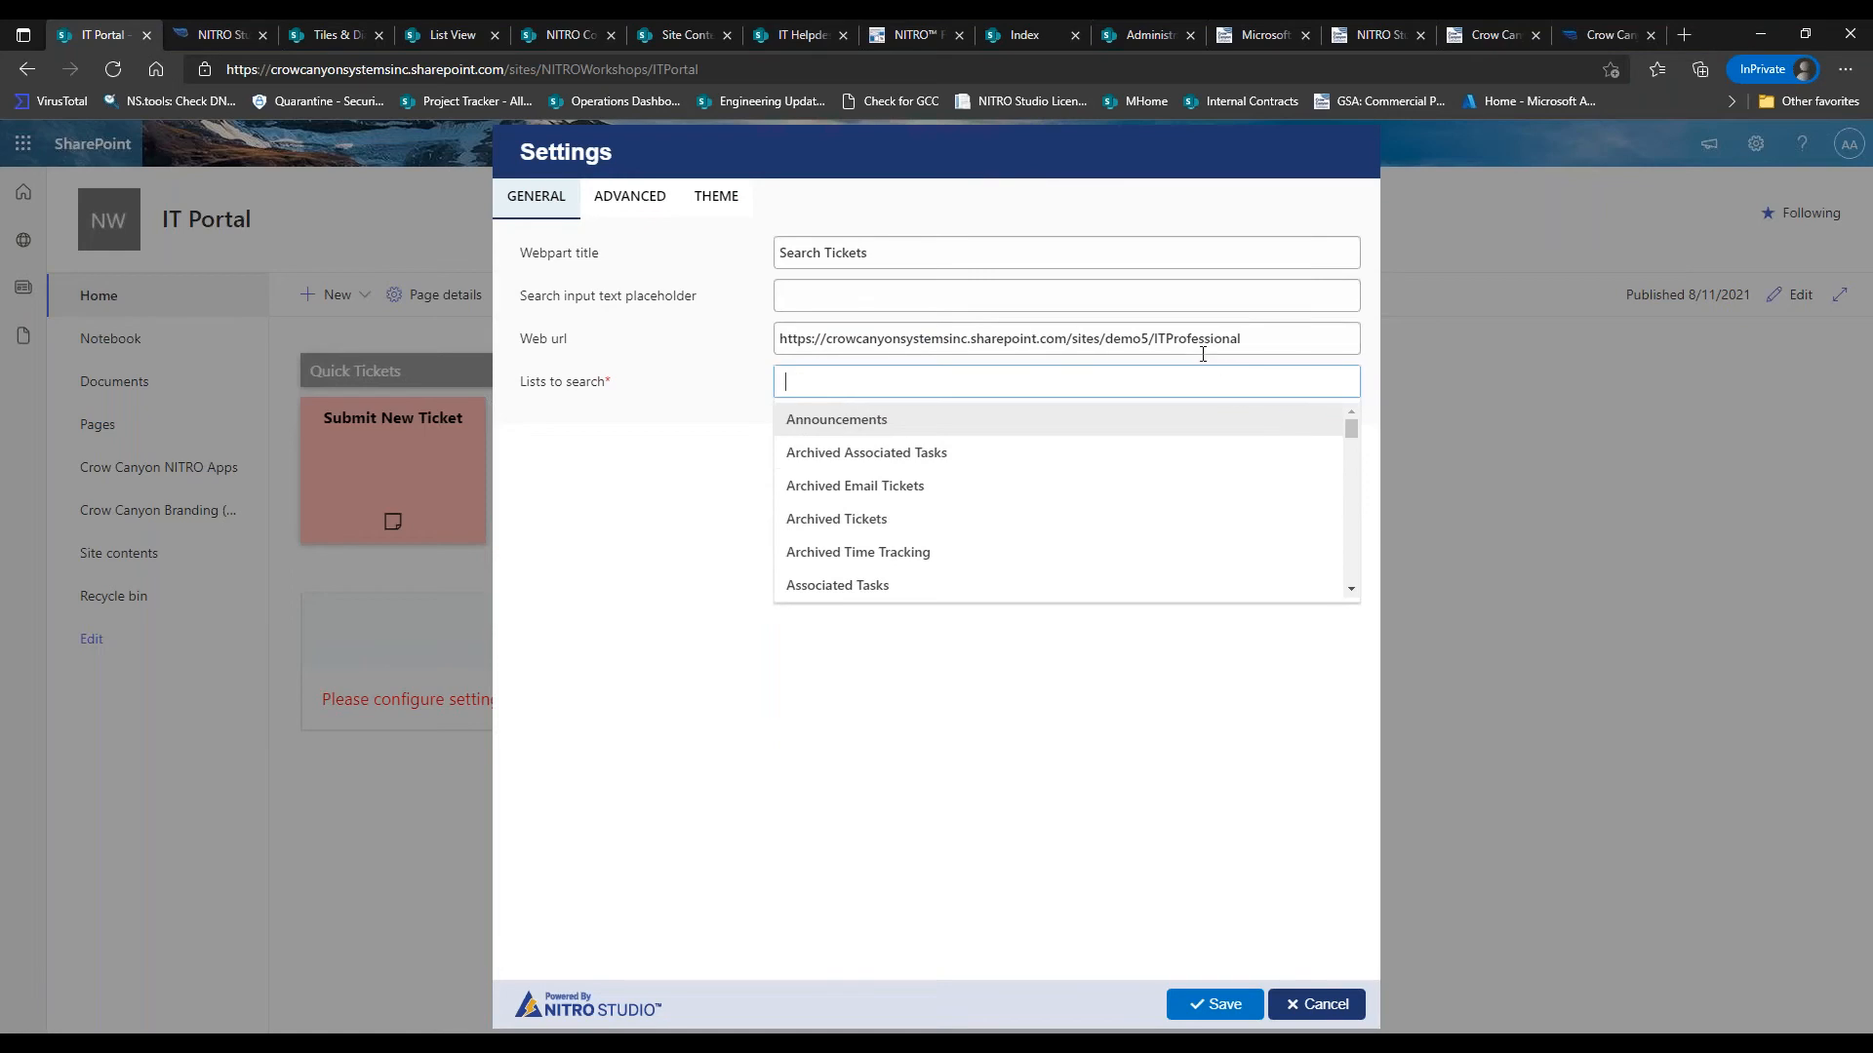
left_click_drag(1351, 434, 1354, 576)
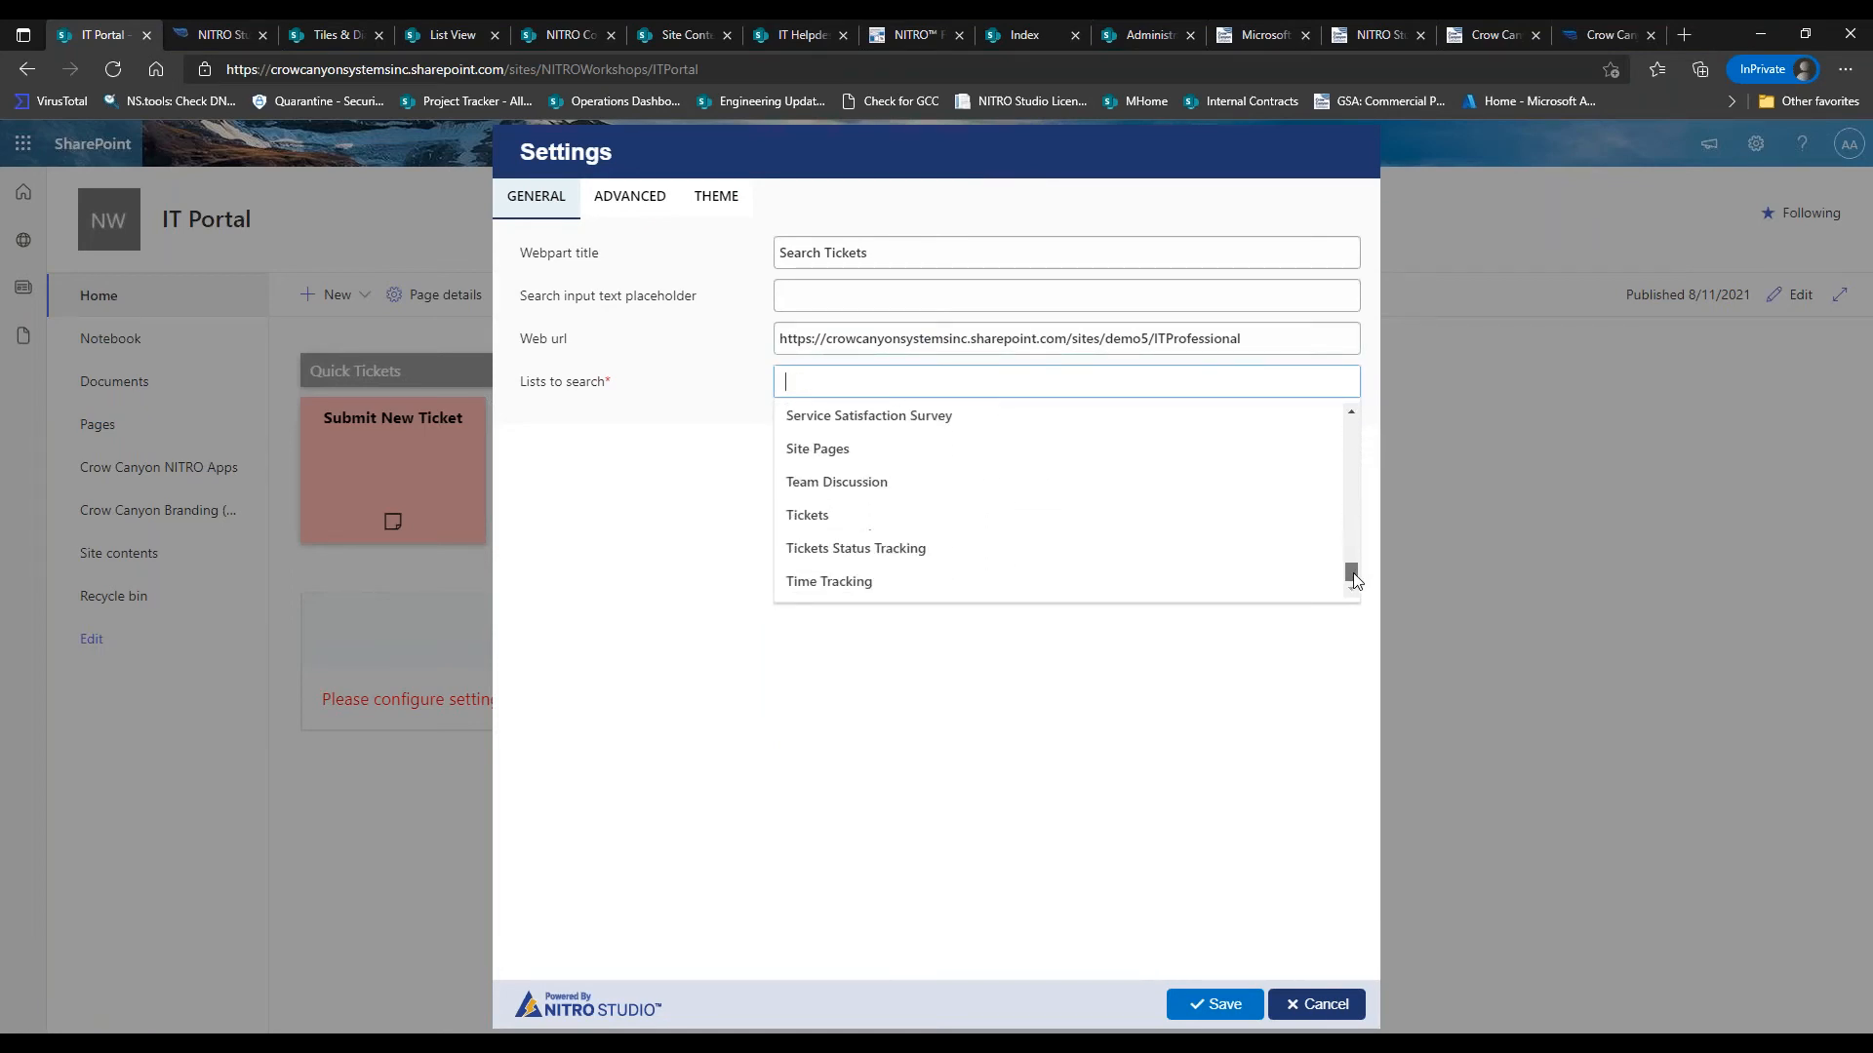
left_click(1063, 528)
left_click(854, 429)
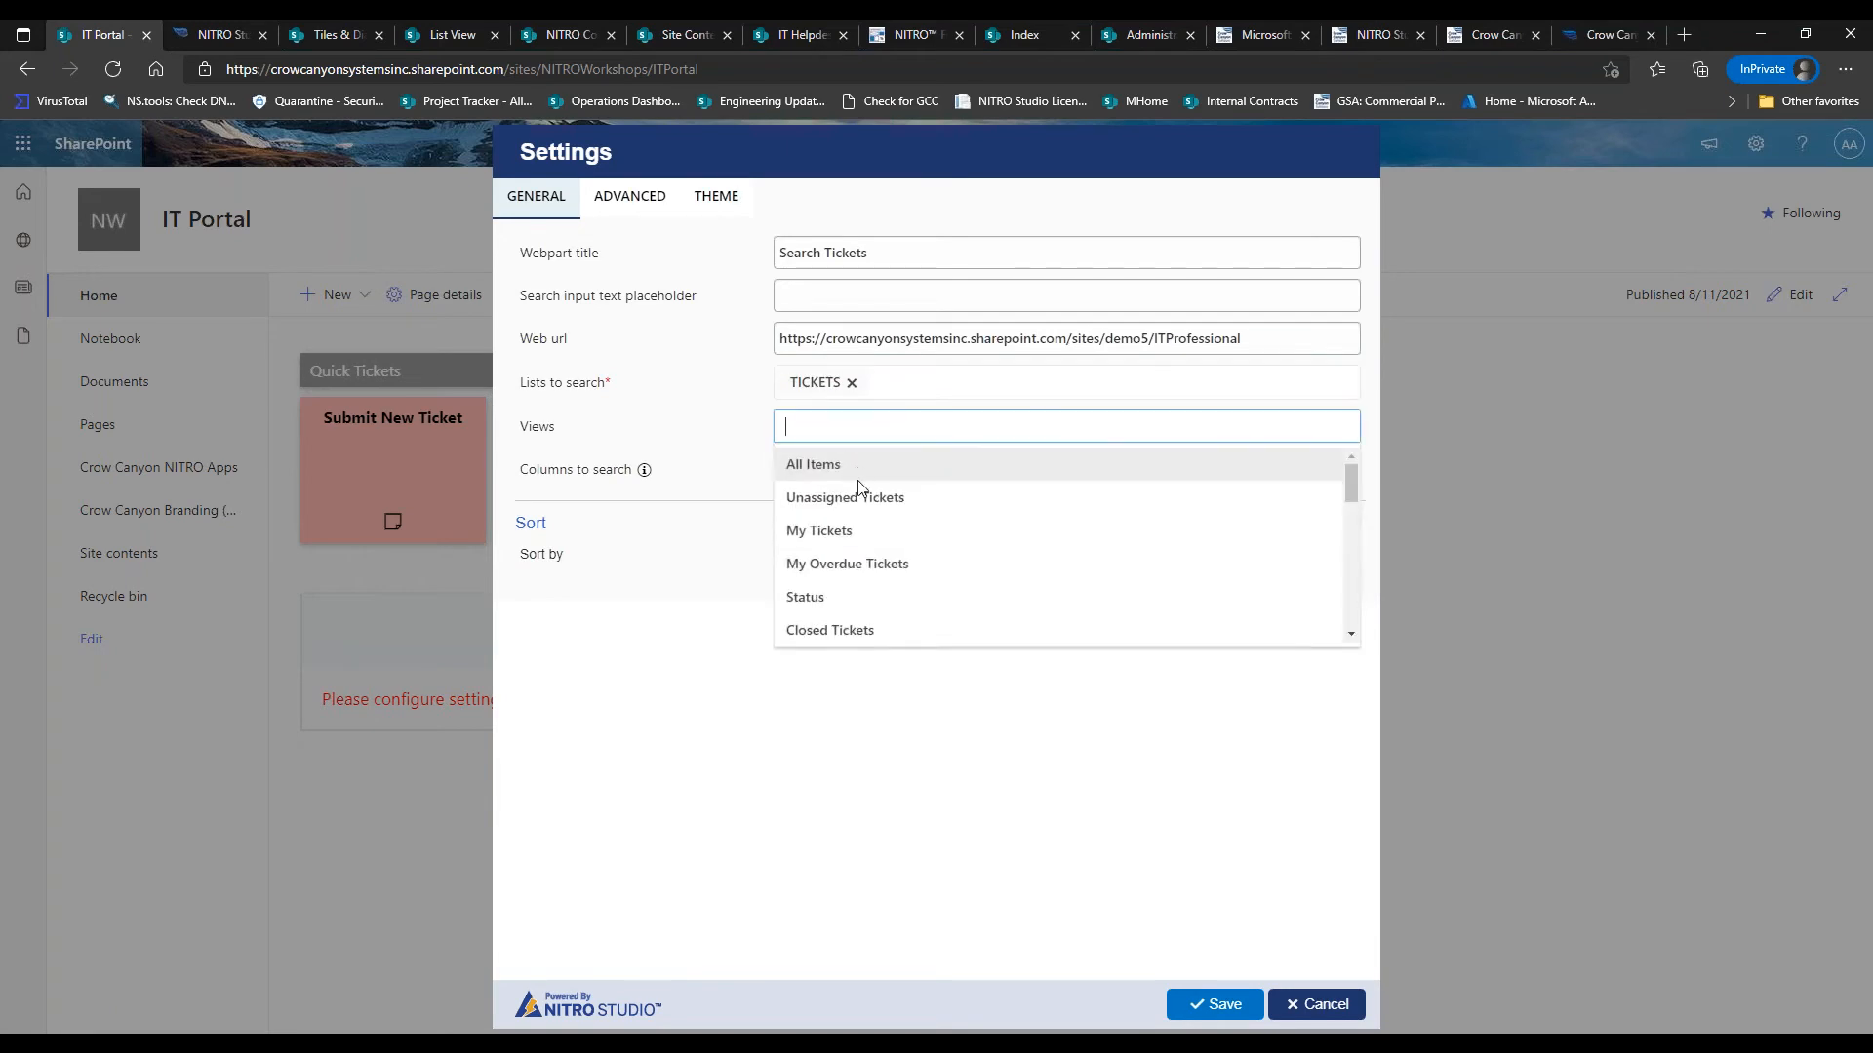
left_click(860, 537)
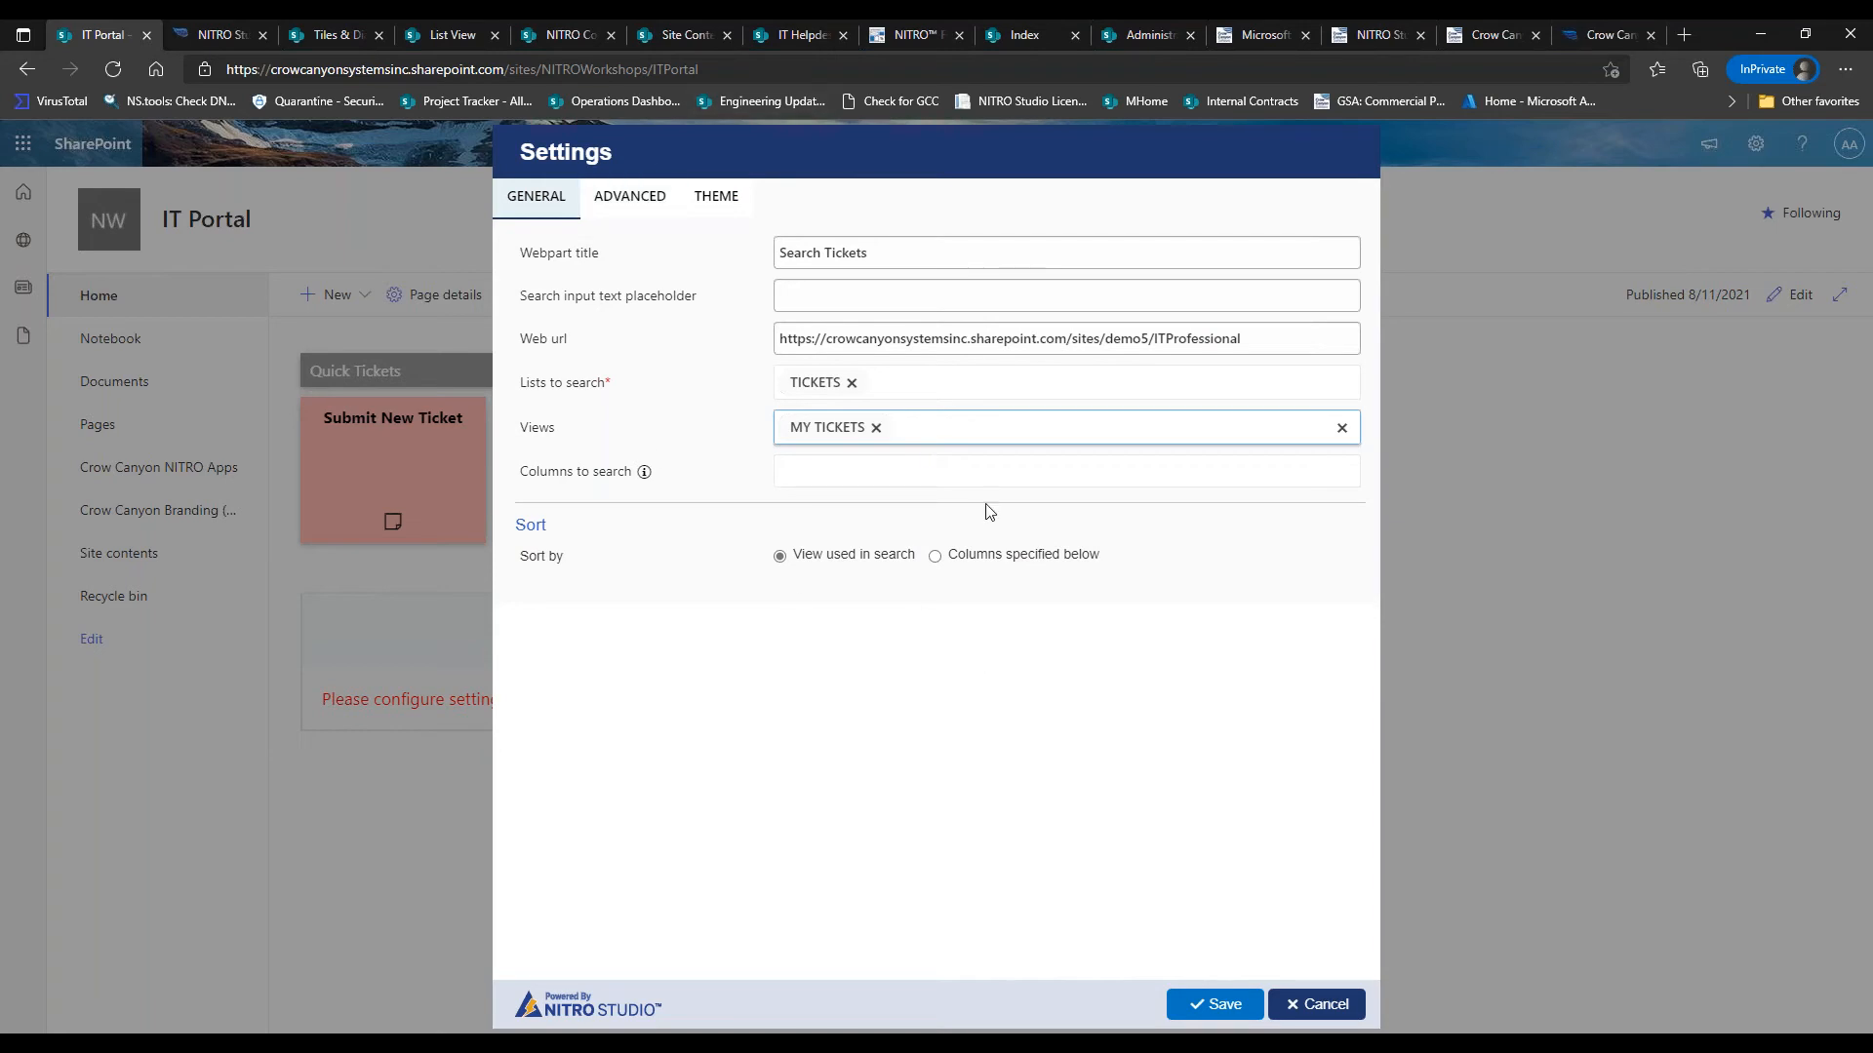
left_click(1215, 1005)
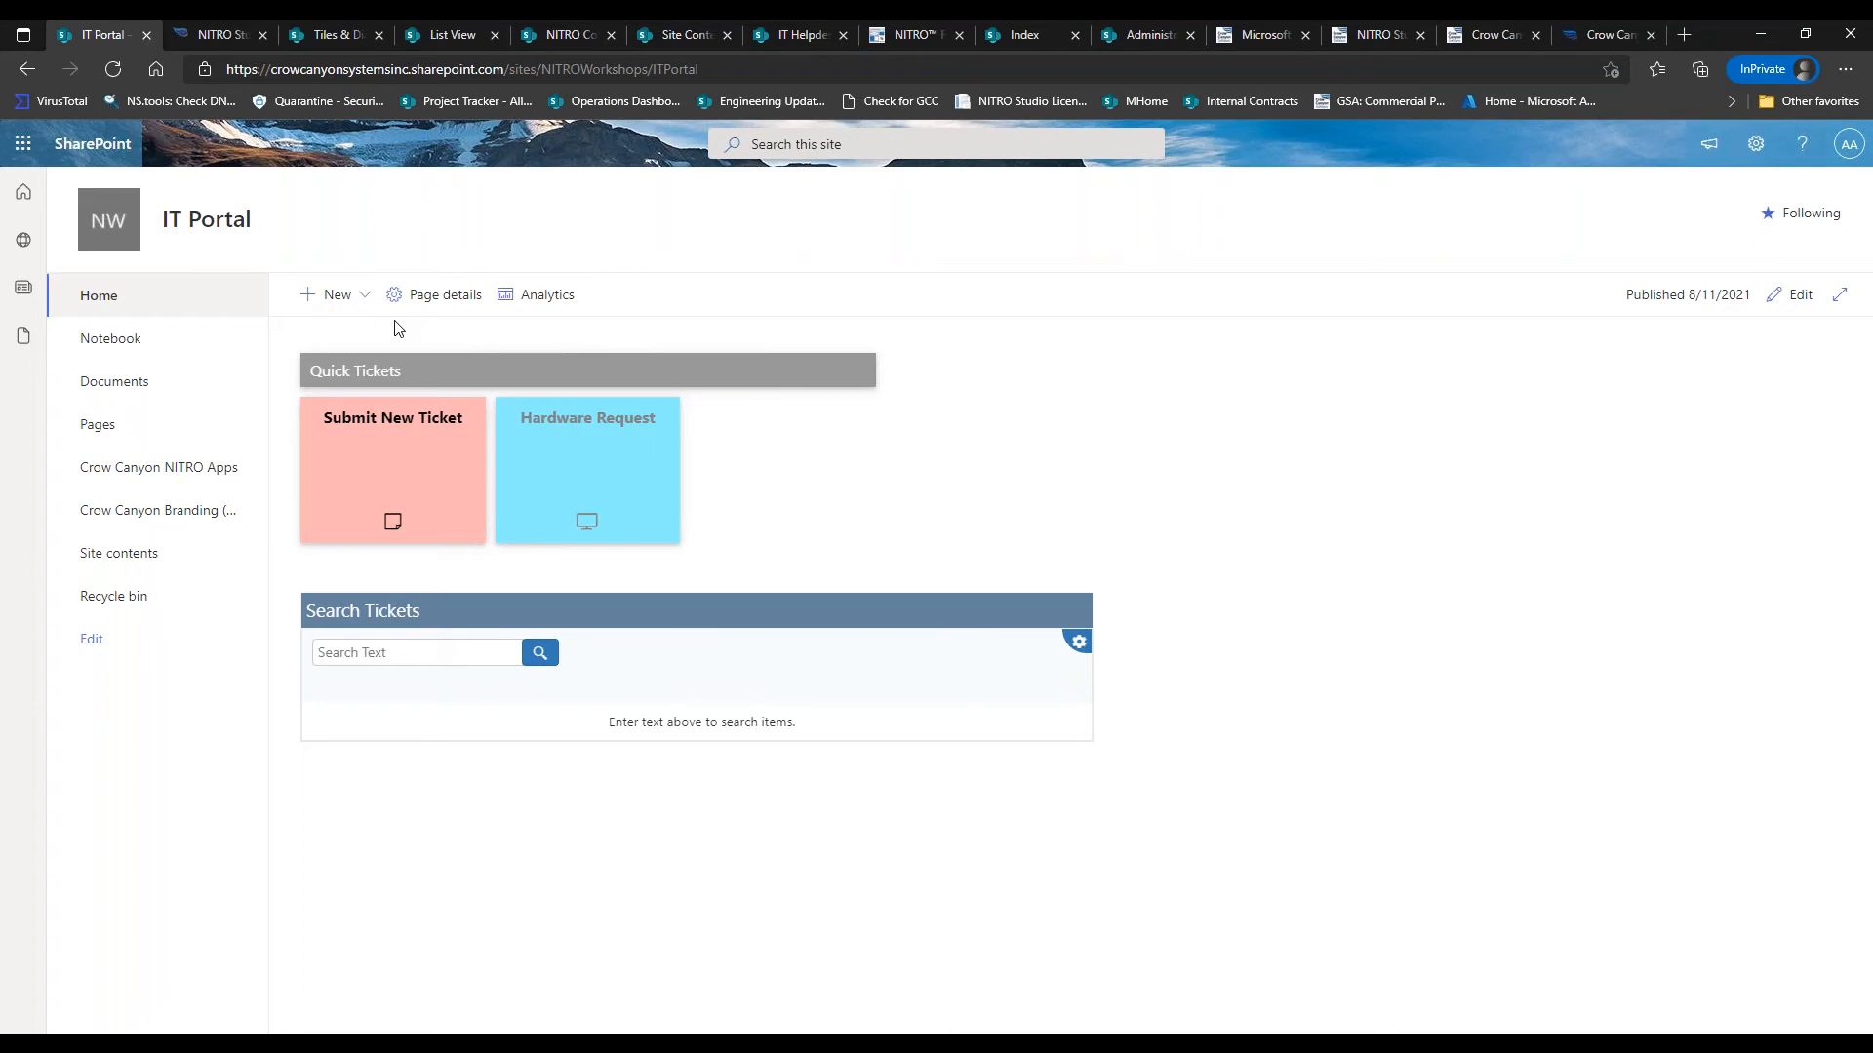
Create a page from the Blank template, name it View My Tickets and publish it
left_click(363, 297)
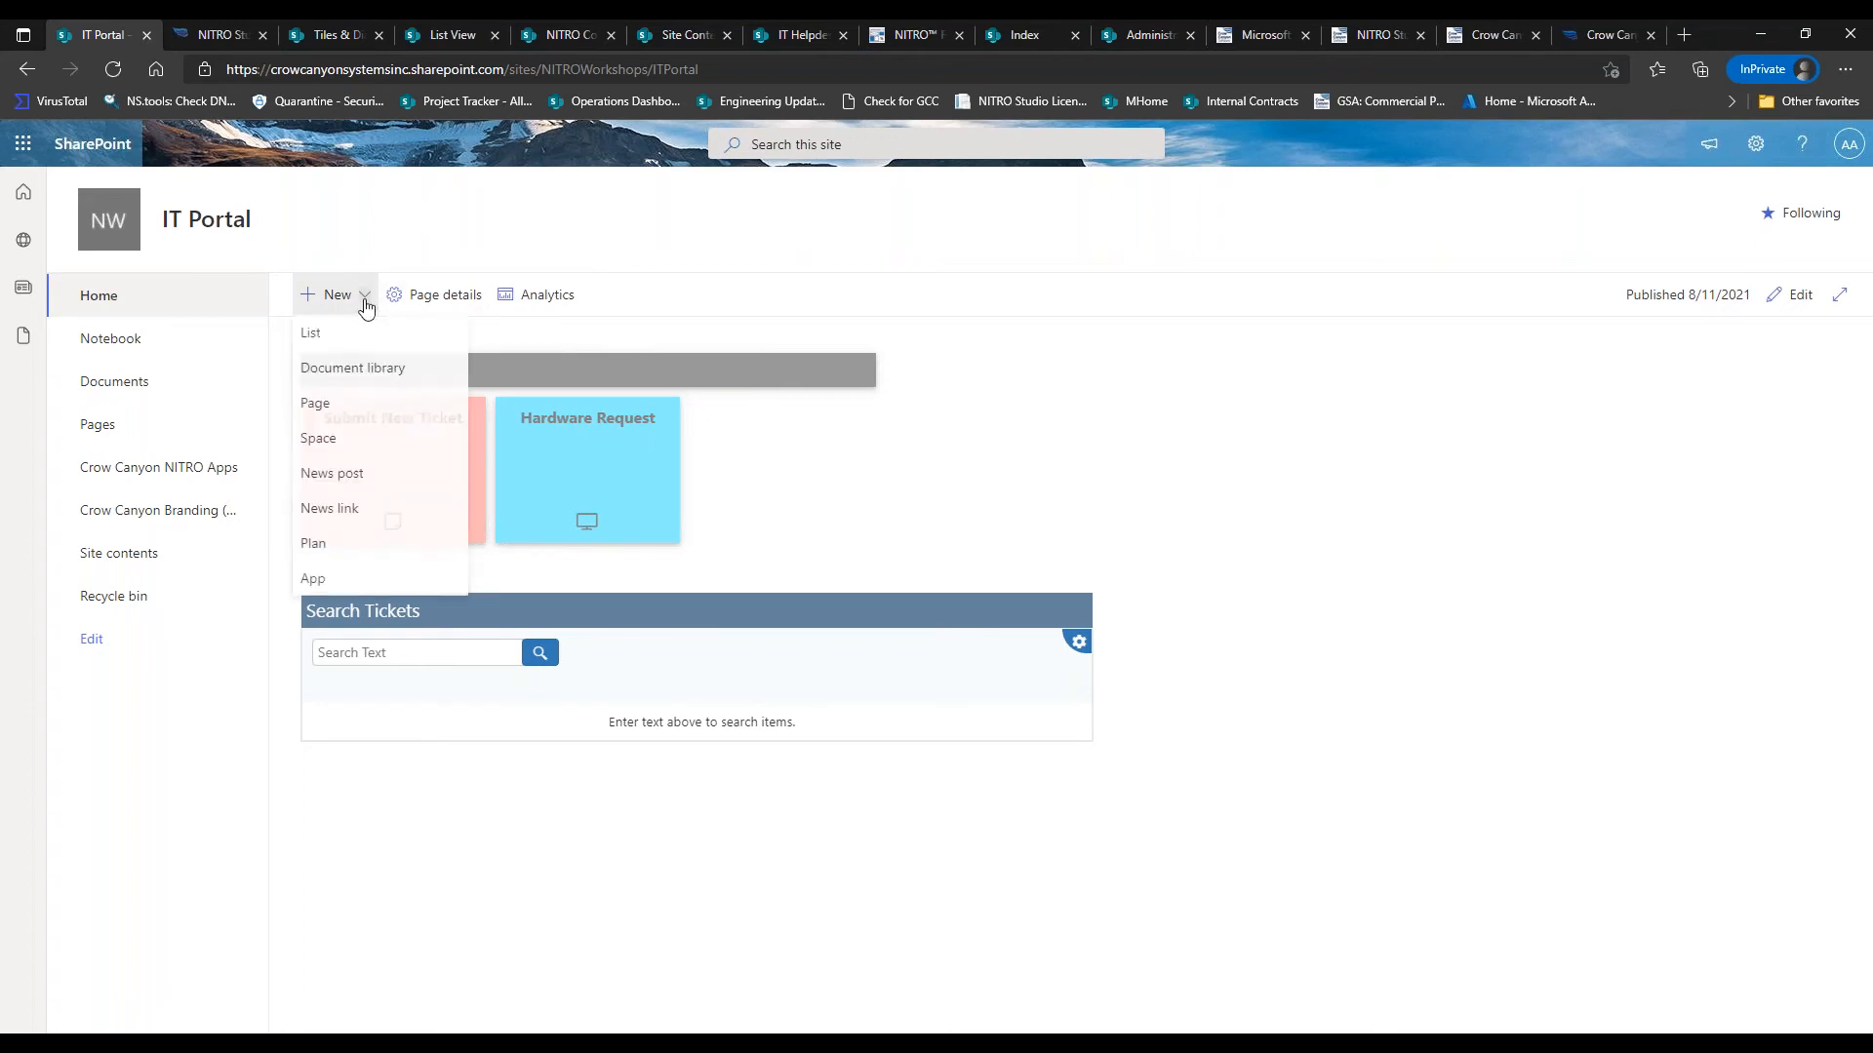
left_click(359, 404)
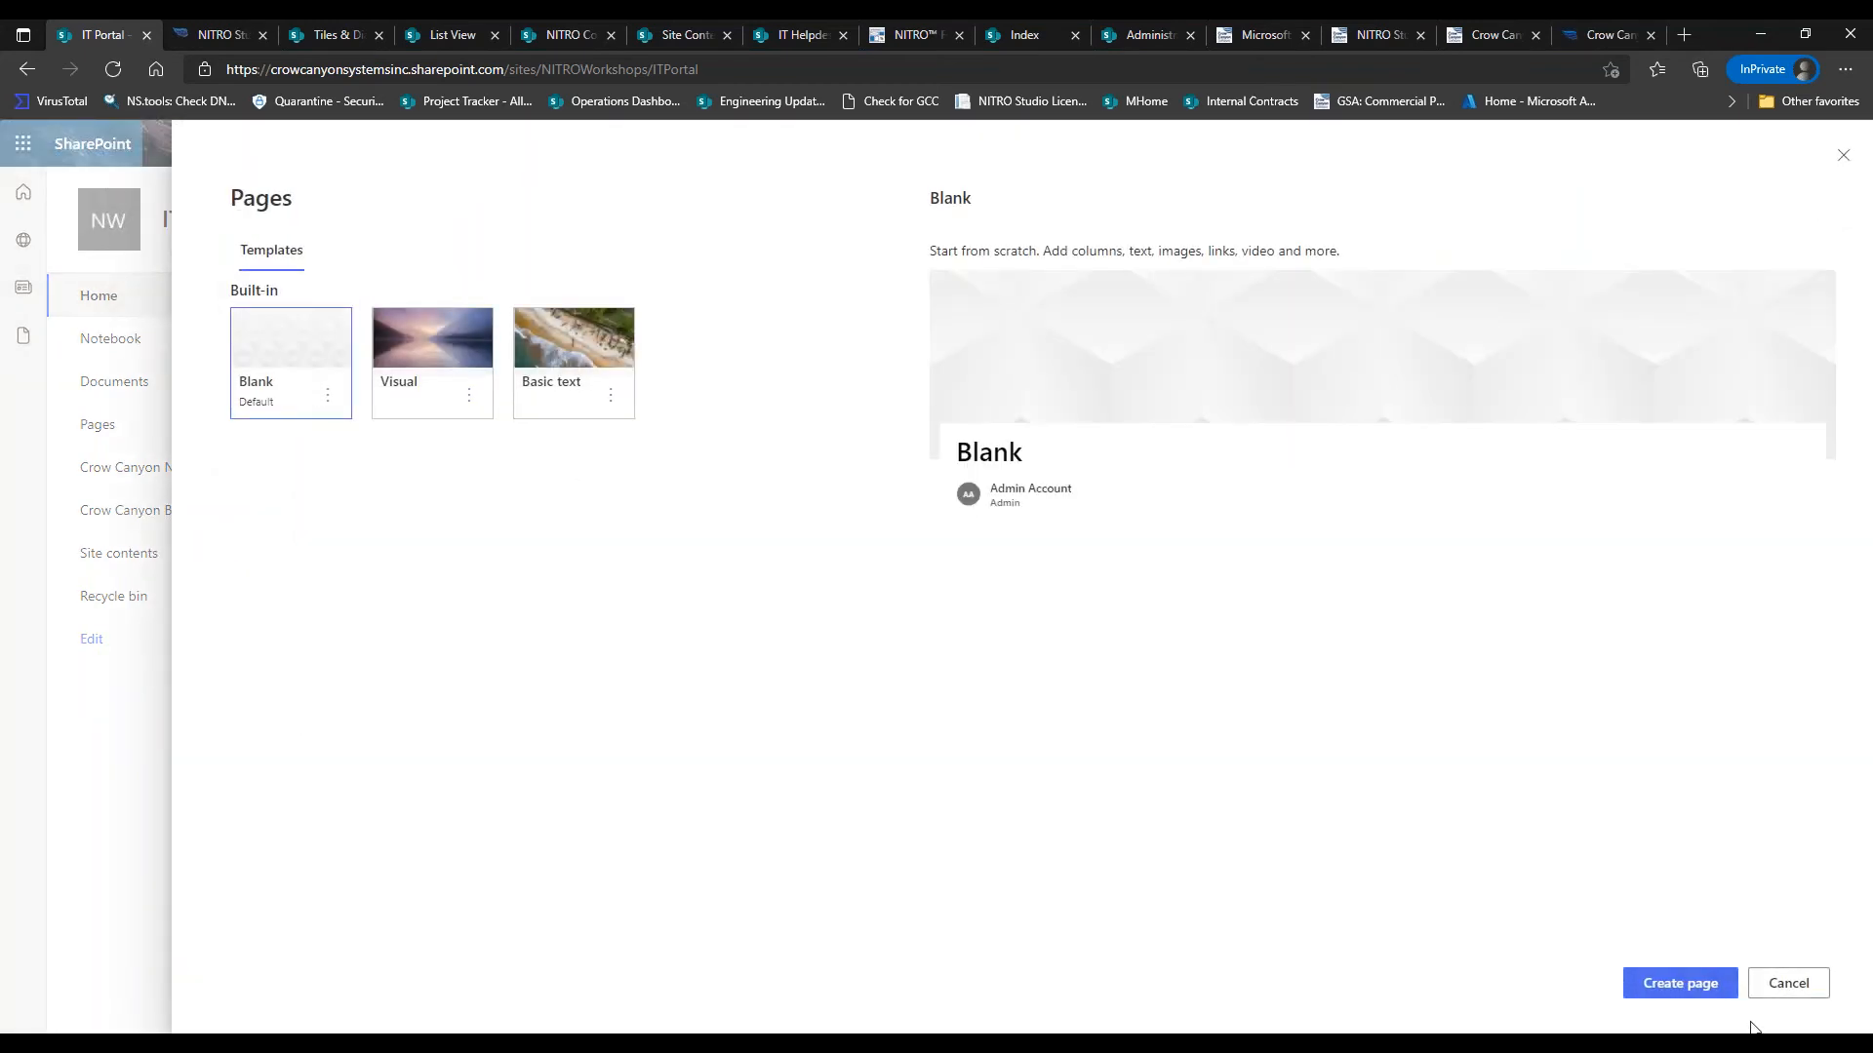
left_click(1662, 980)
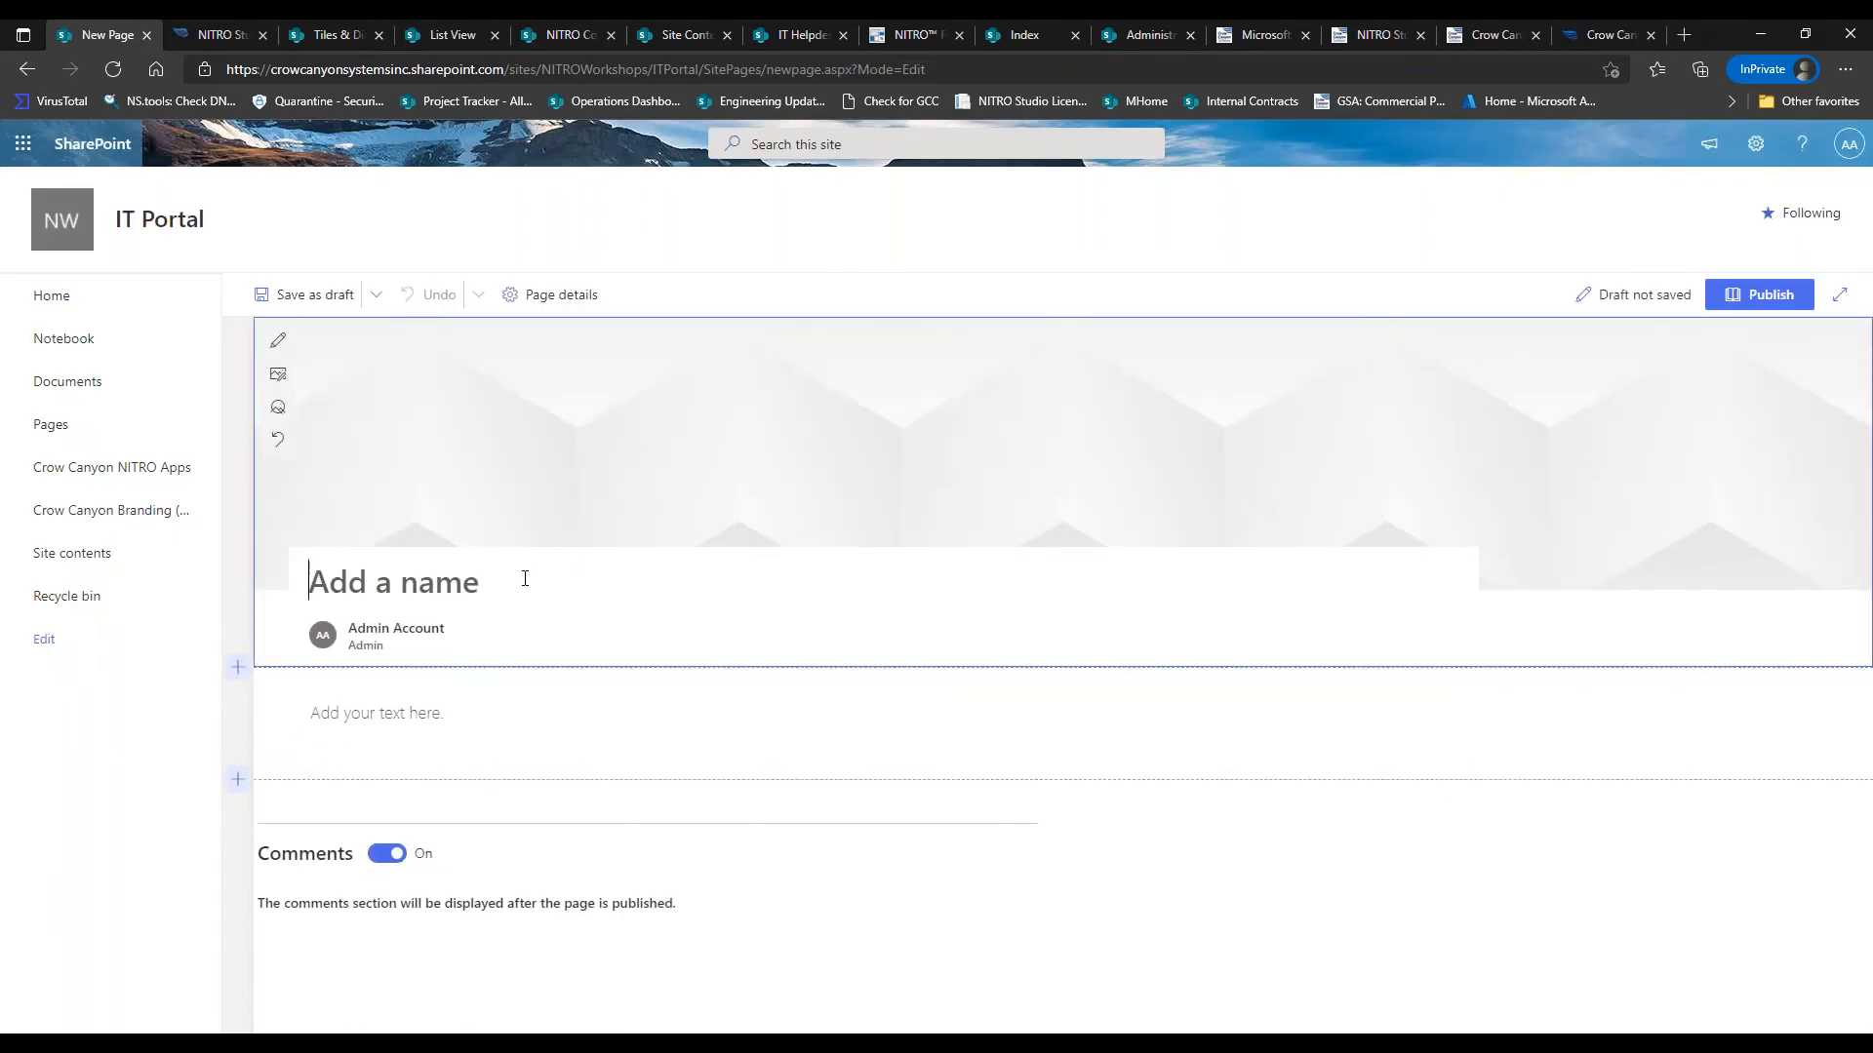
type("View my")
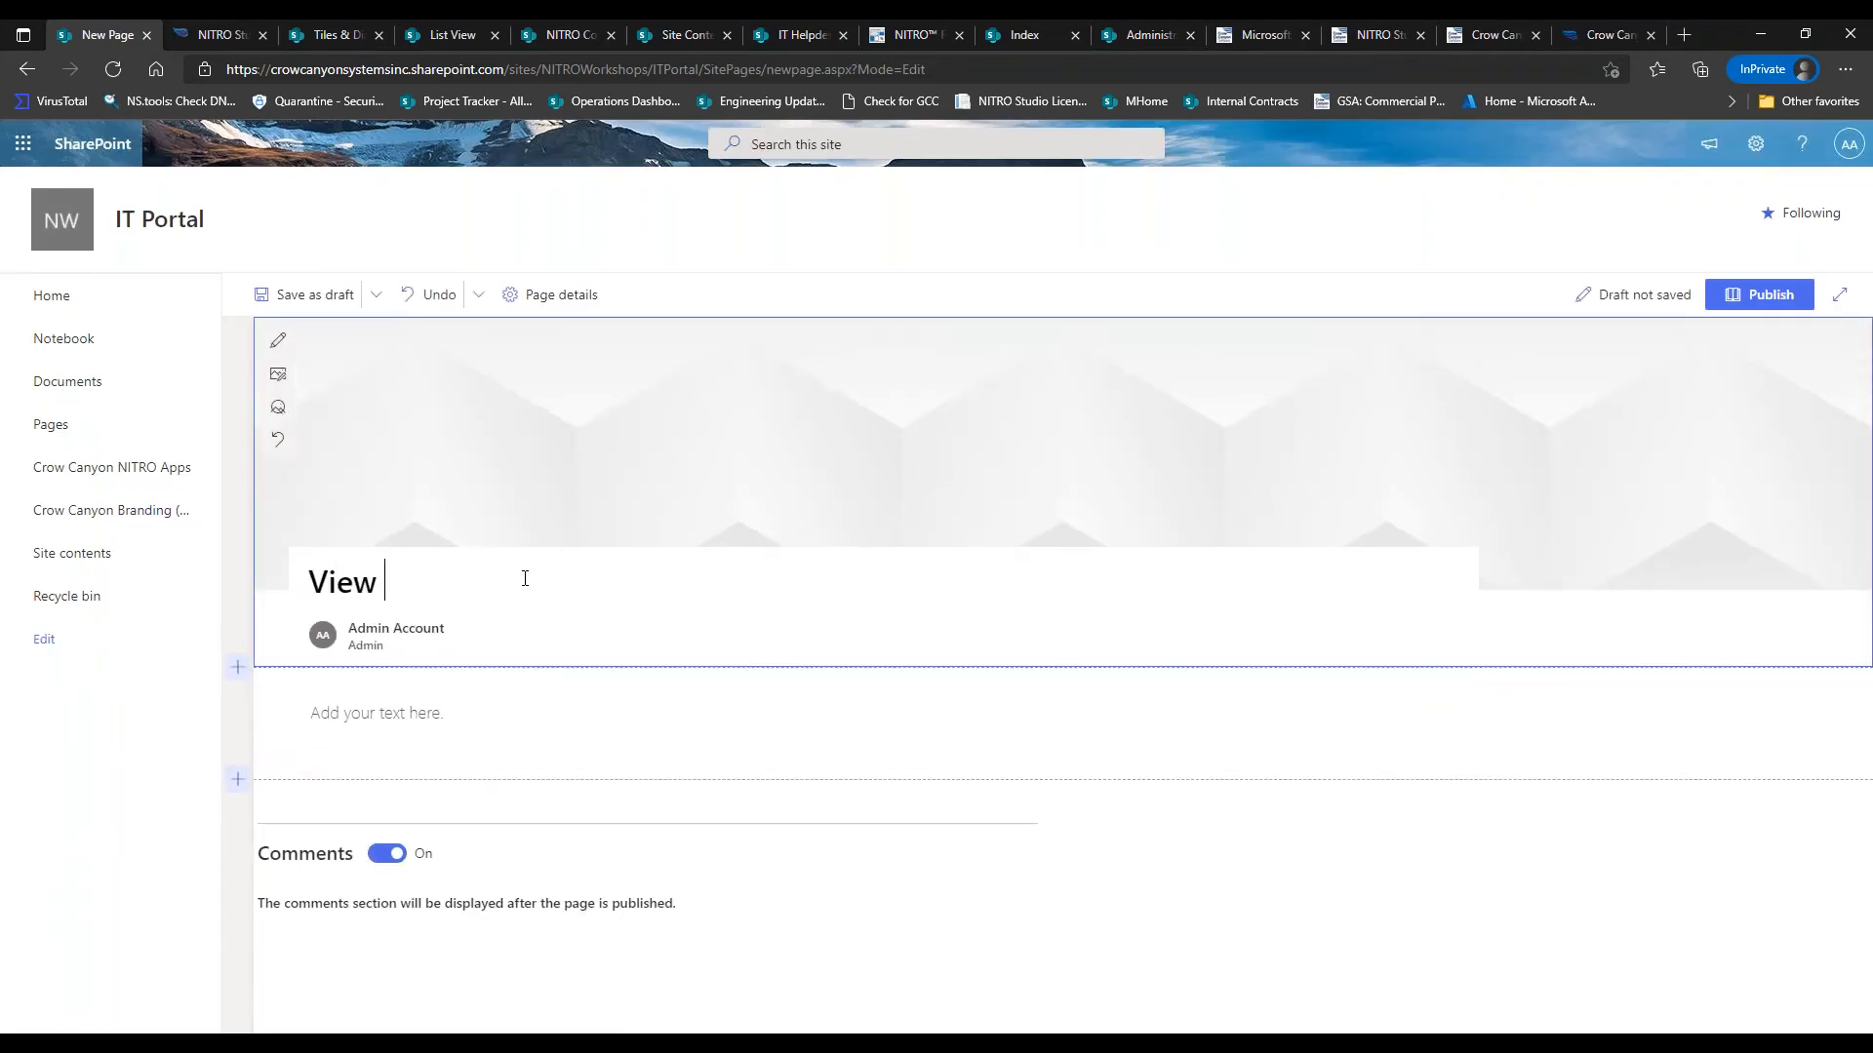
key("BackSpace")
key("BackSpace")
type("My Tickerts")
key("BackSpace")
type("ts")
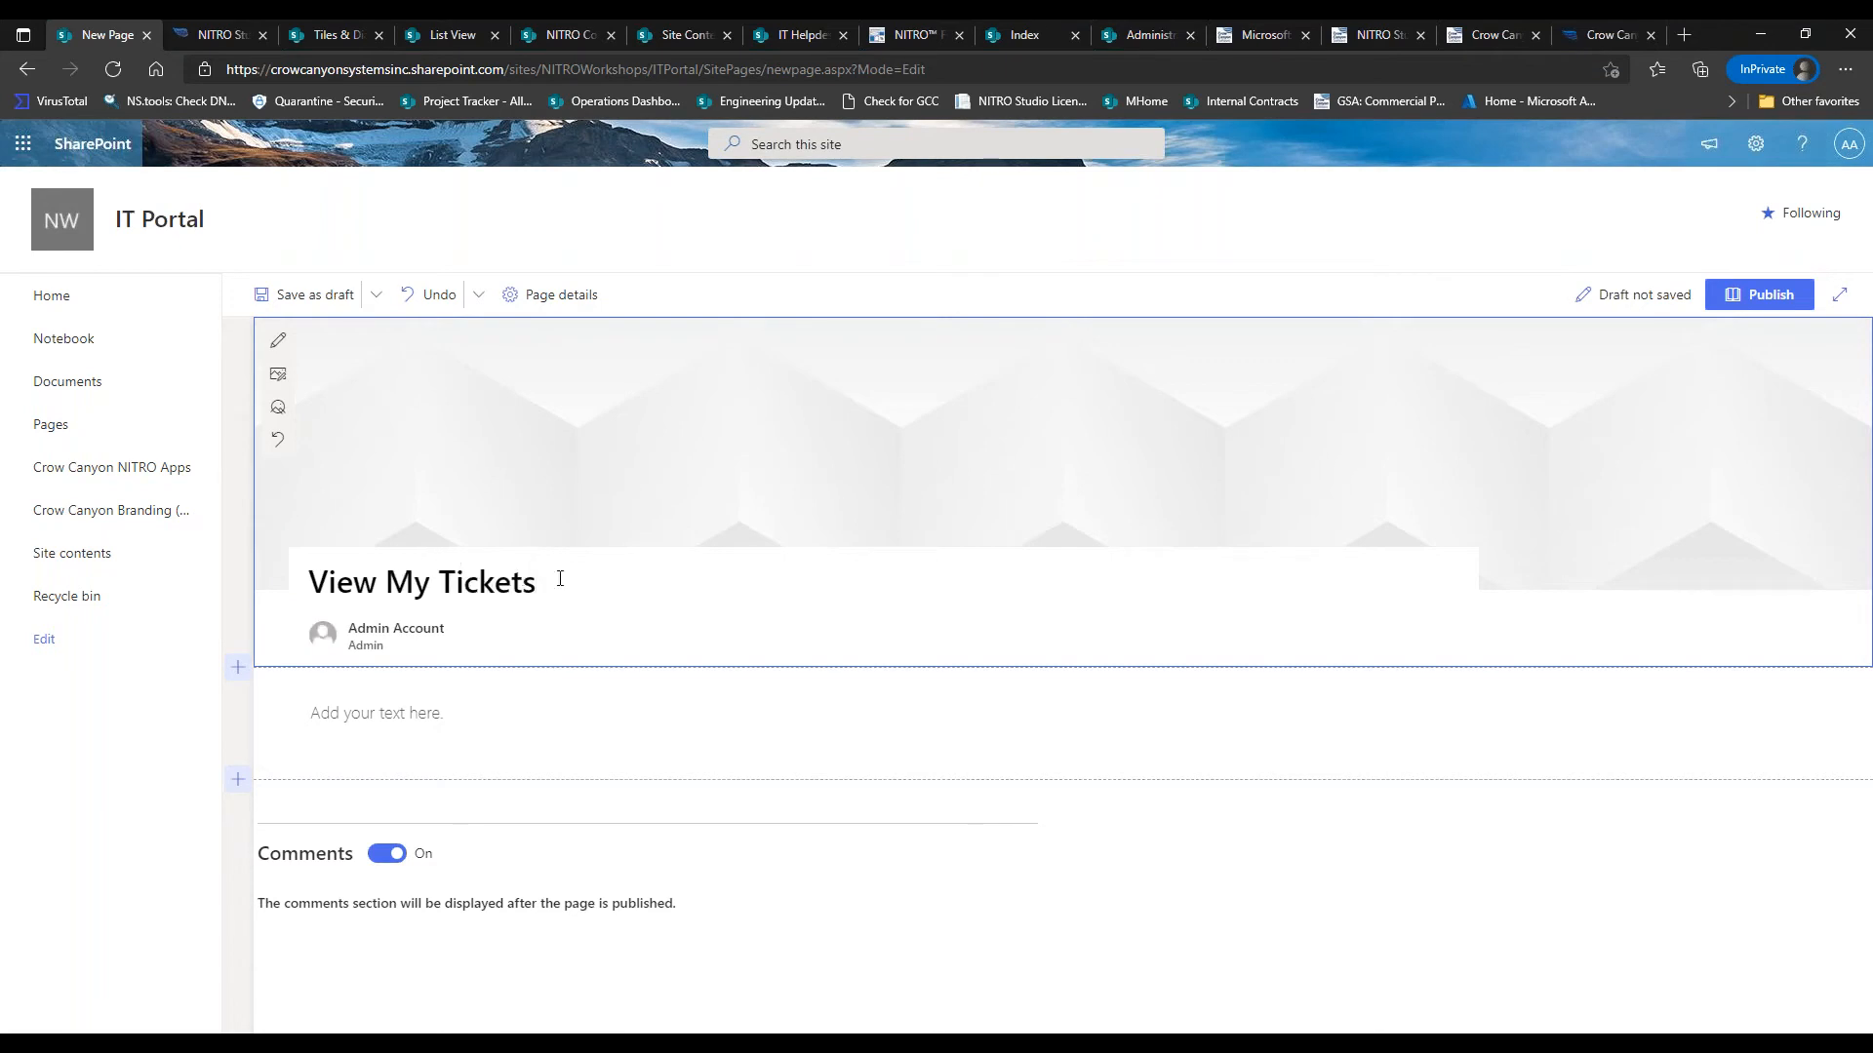
left_click(1746, 296)
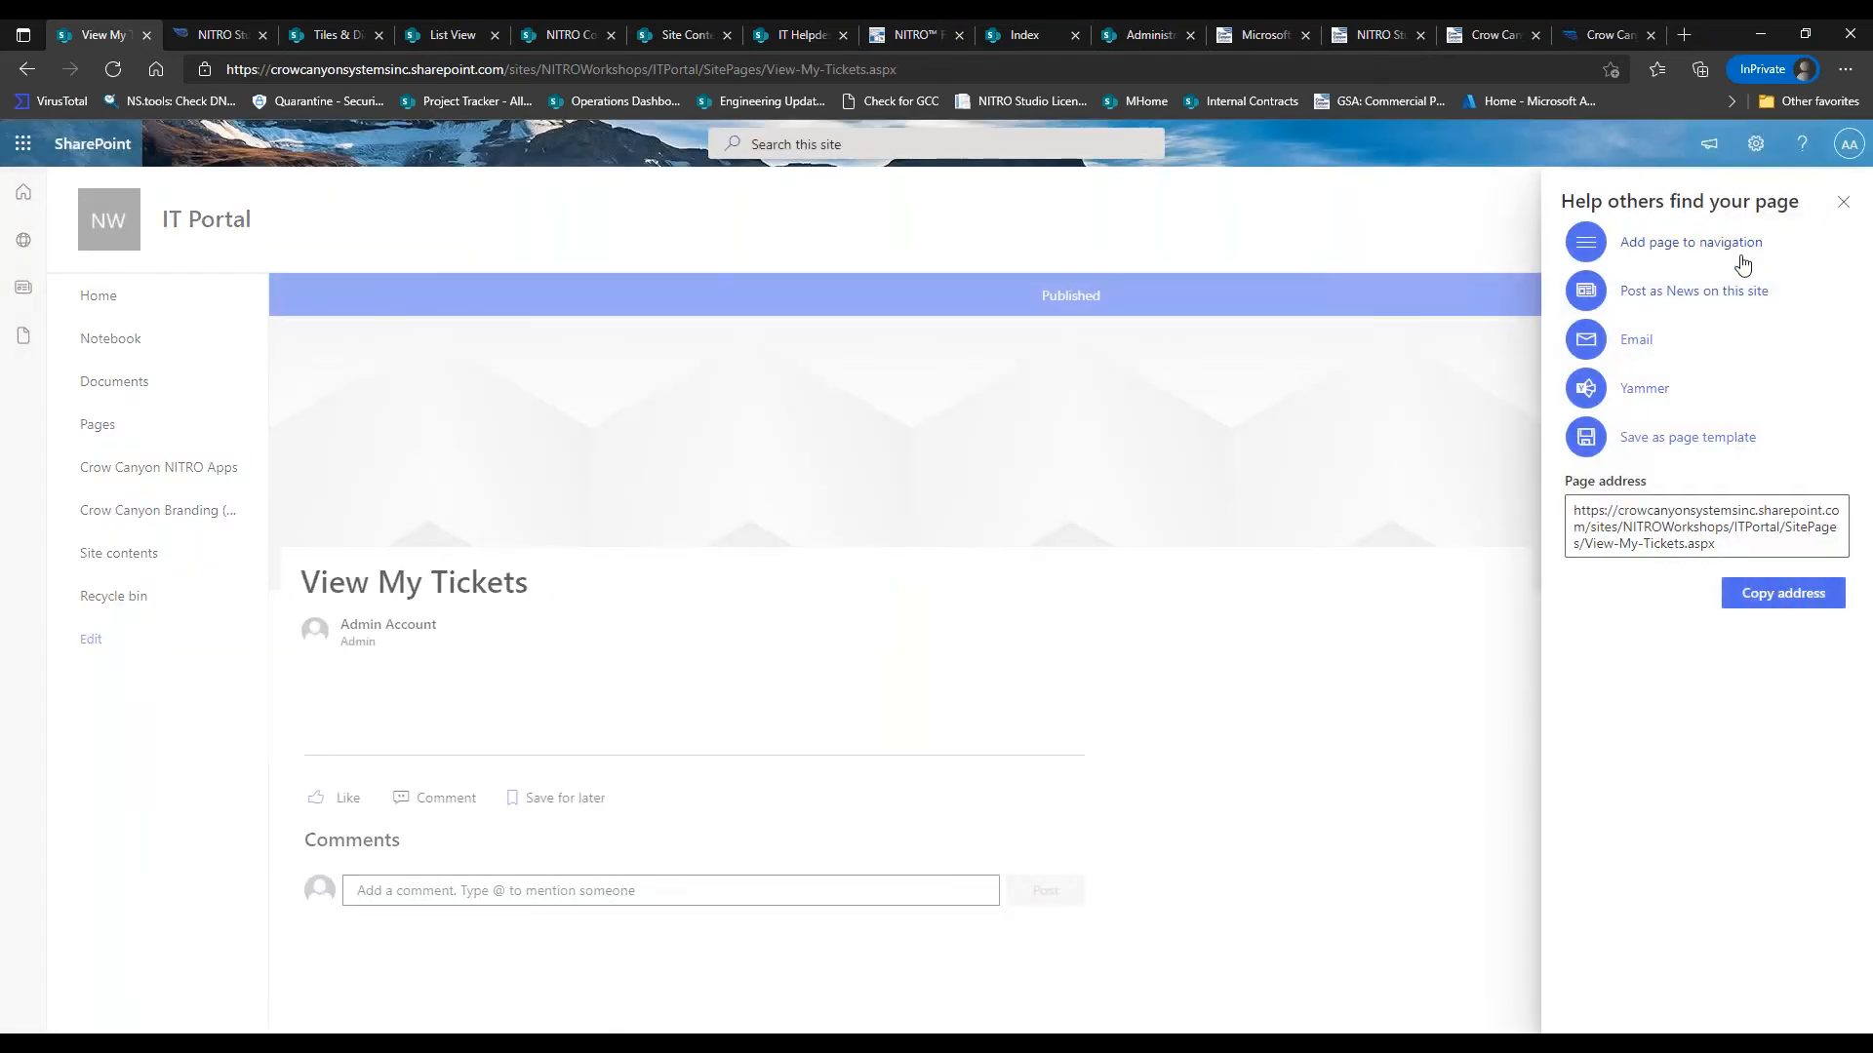
Copy the View My Tickets page's address and dismiss the page promotion pane
left_click_drag(1739, 539, 1549, 510)
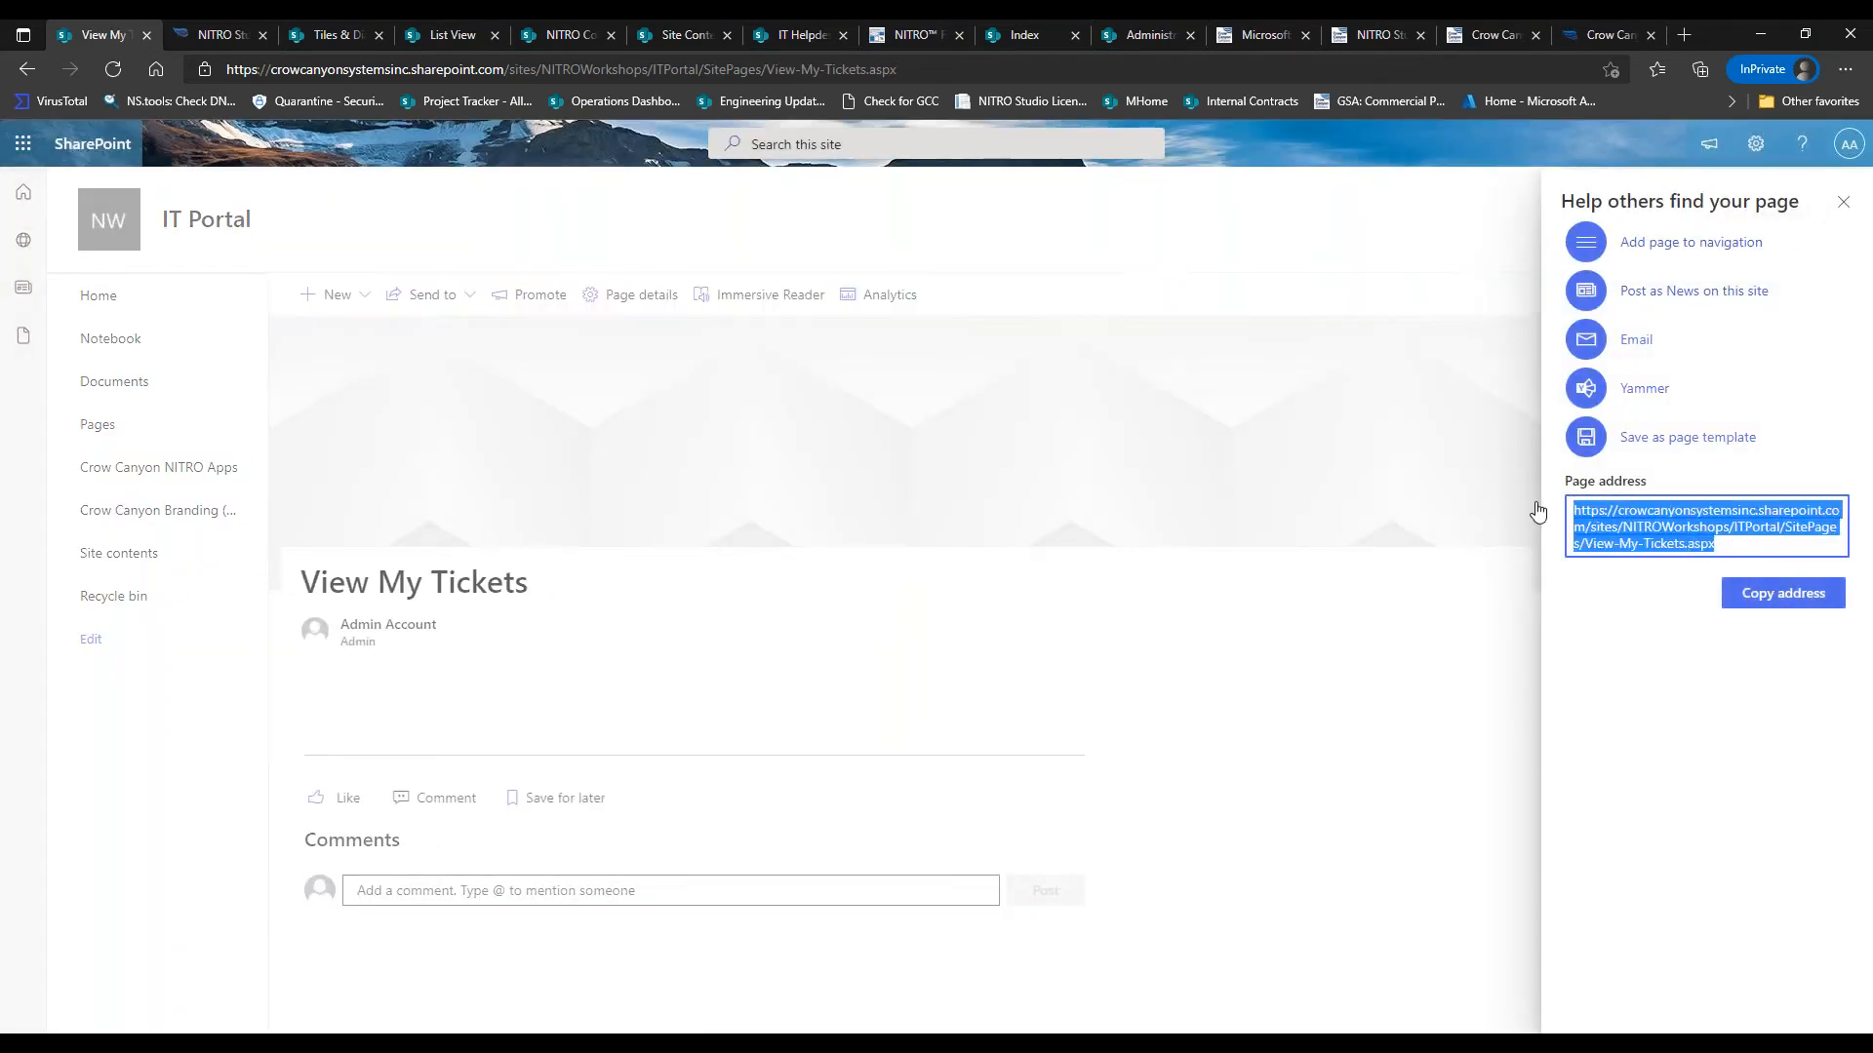
left_click(1783, 593)
left_click(1843, 202)
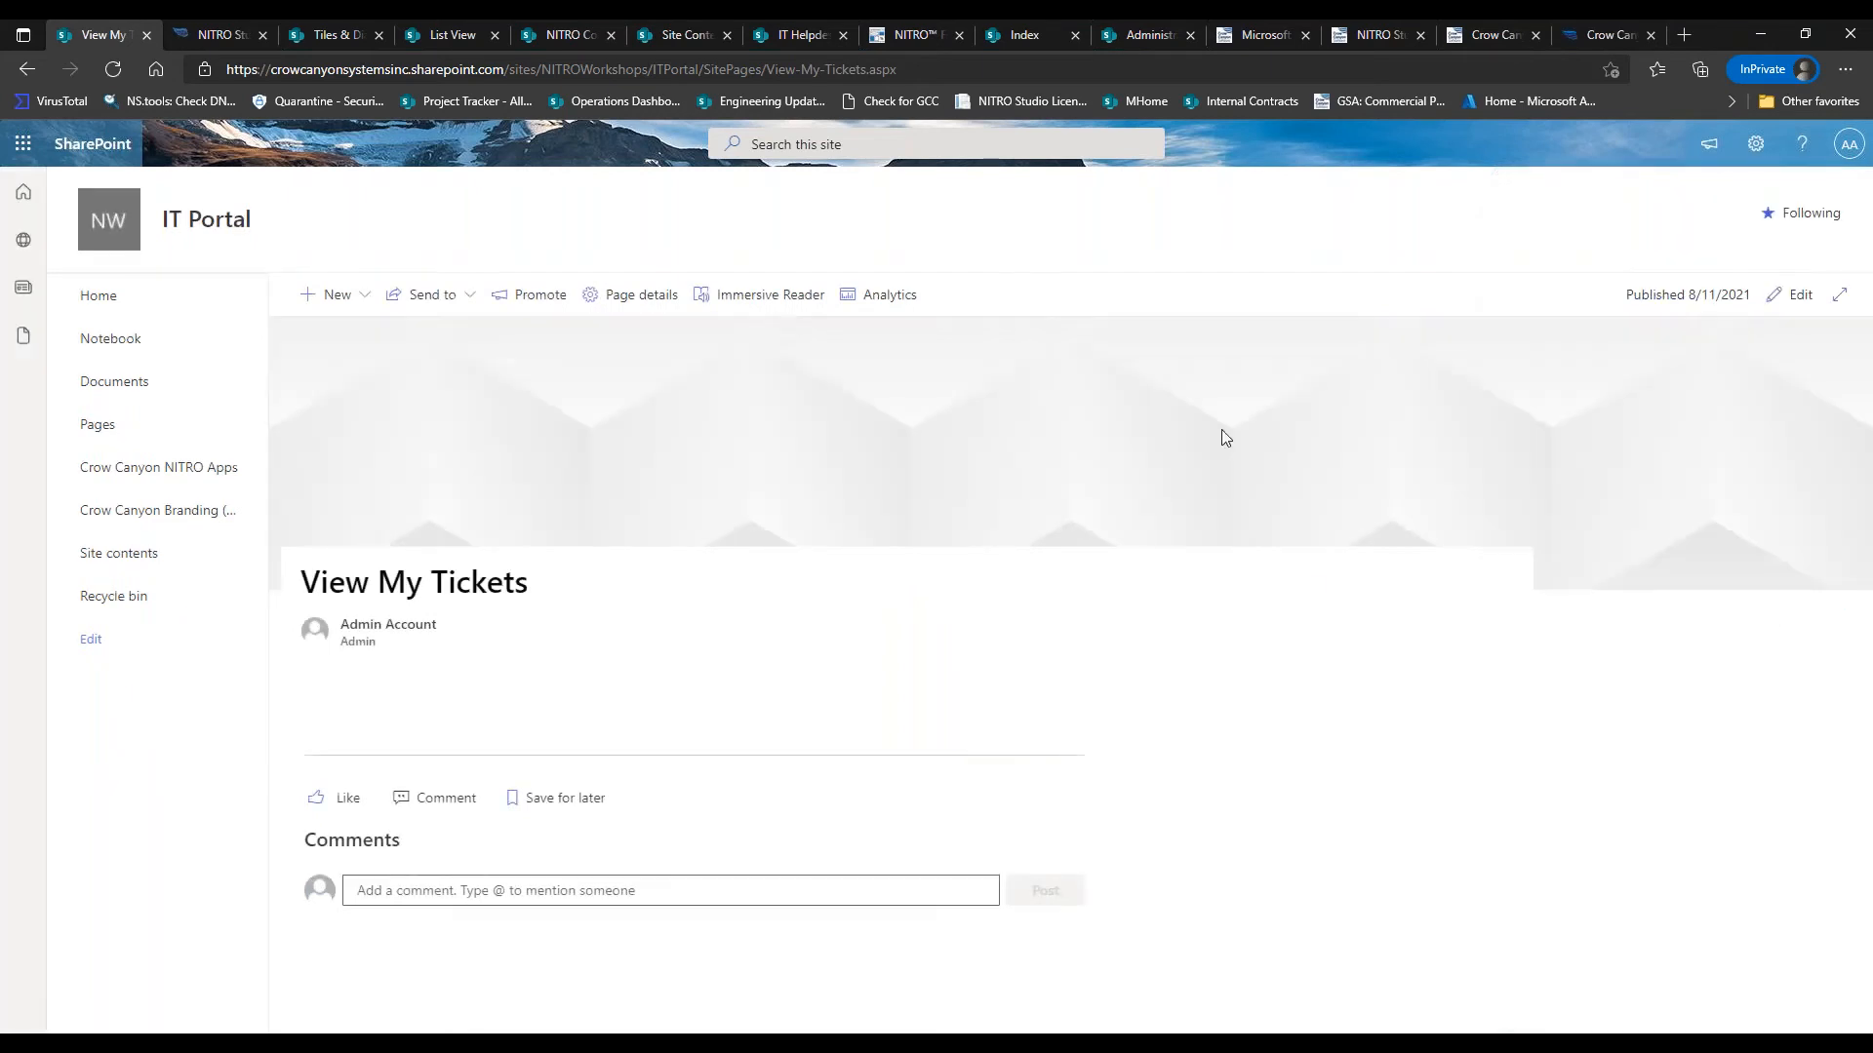
Add a navigation link below Site contents using the copied page address and the display name View My Tickets, and save the navigation
left_click(88, 643)
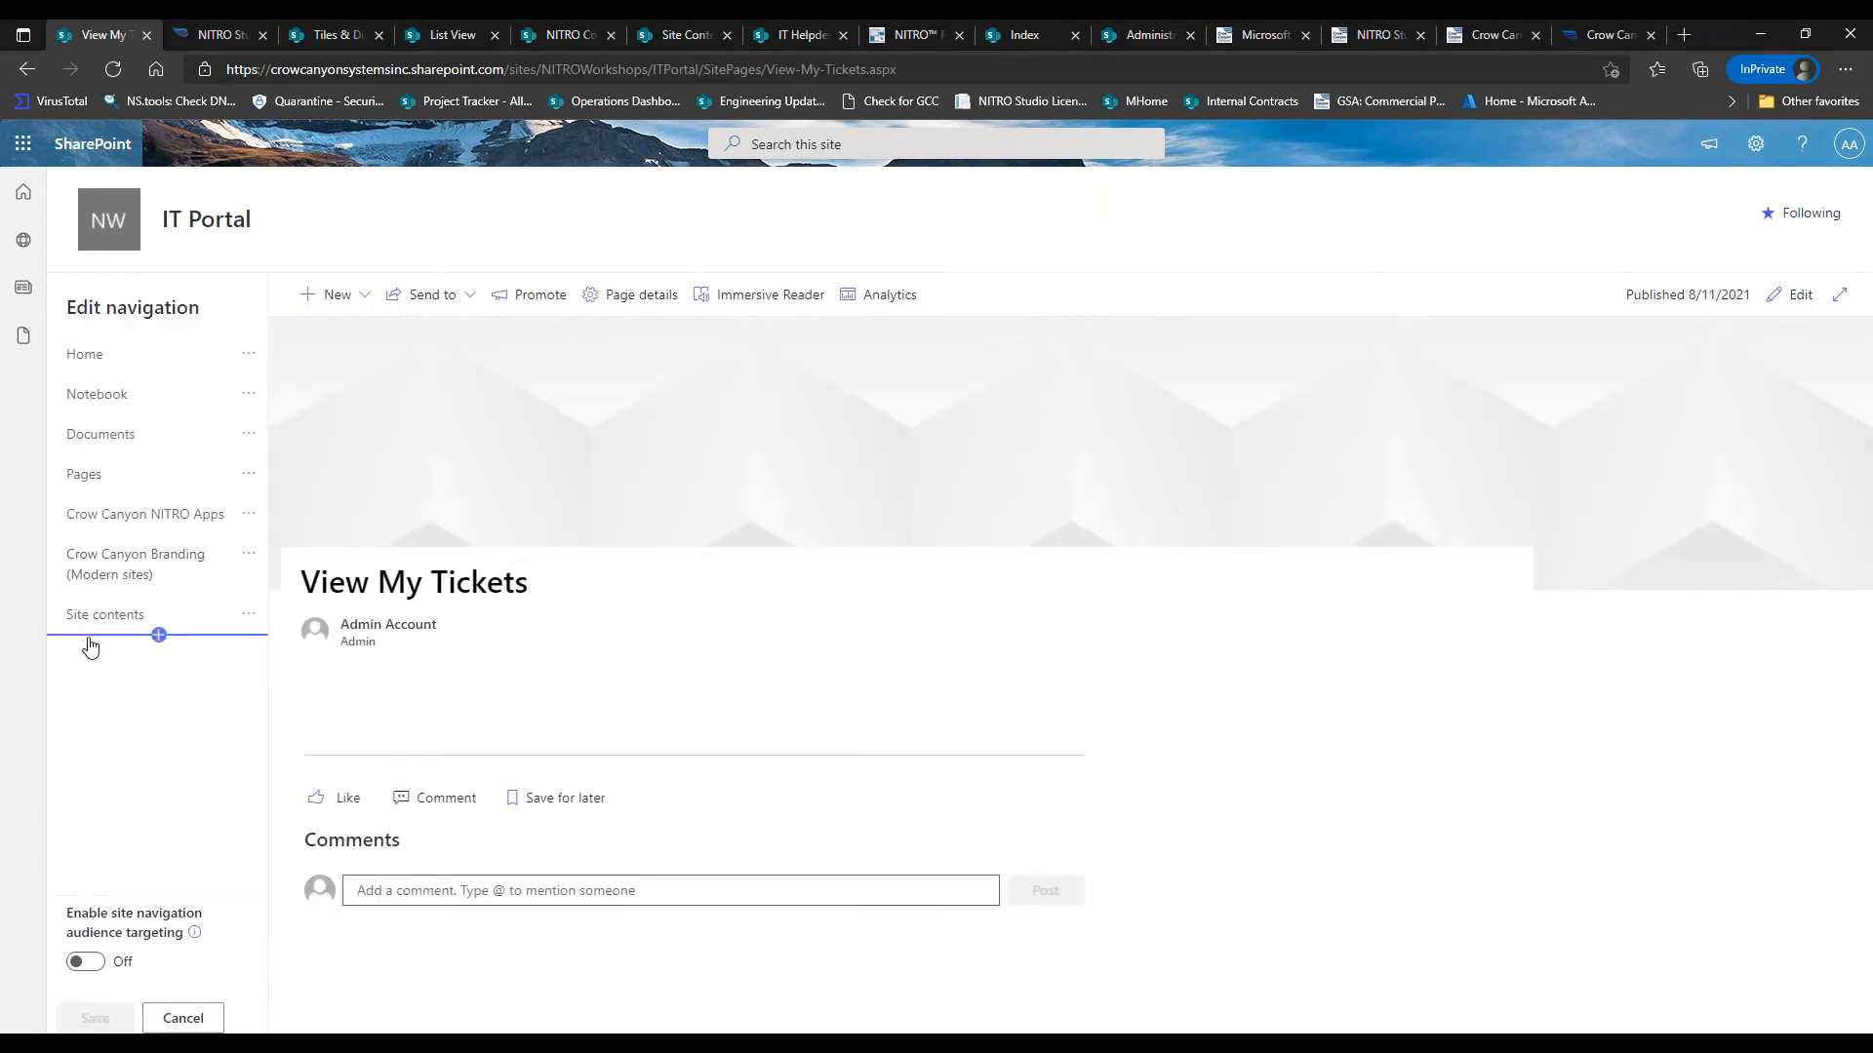
left_click(160, 636)
left_click_drag(401, 604, 75, 586)
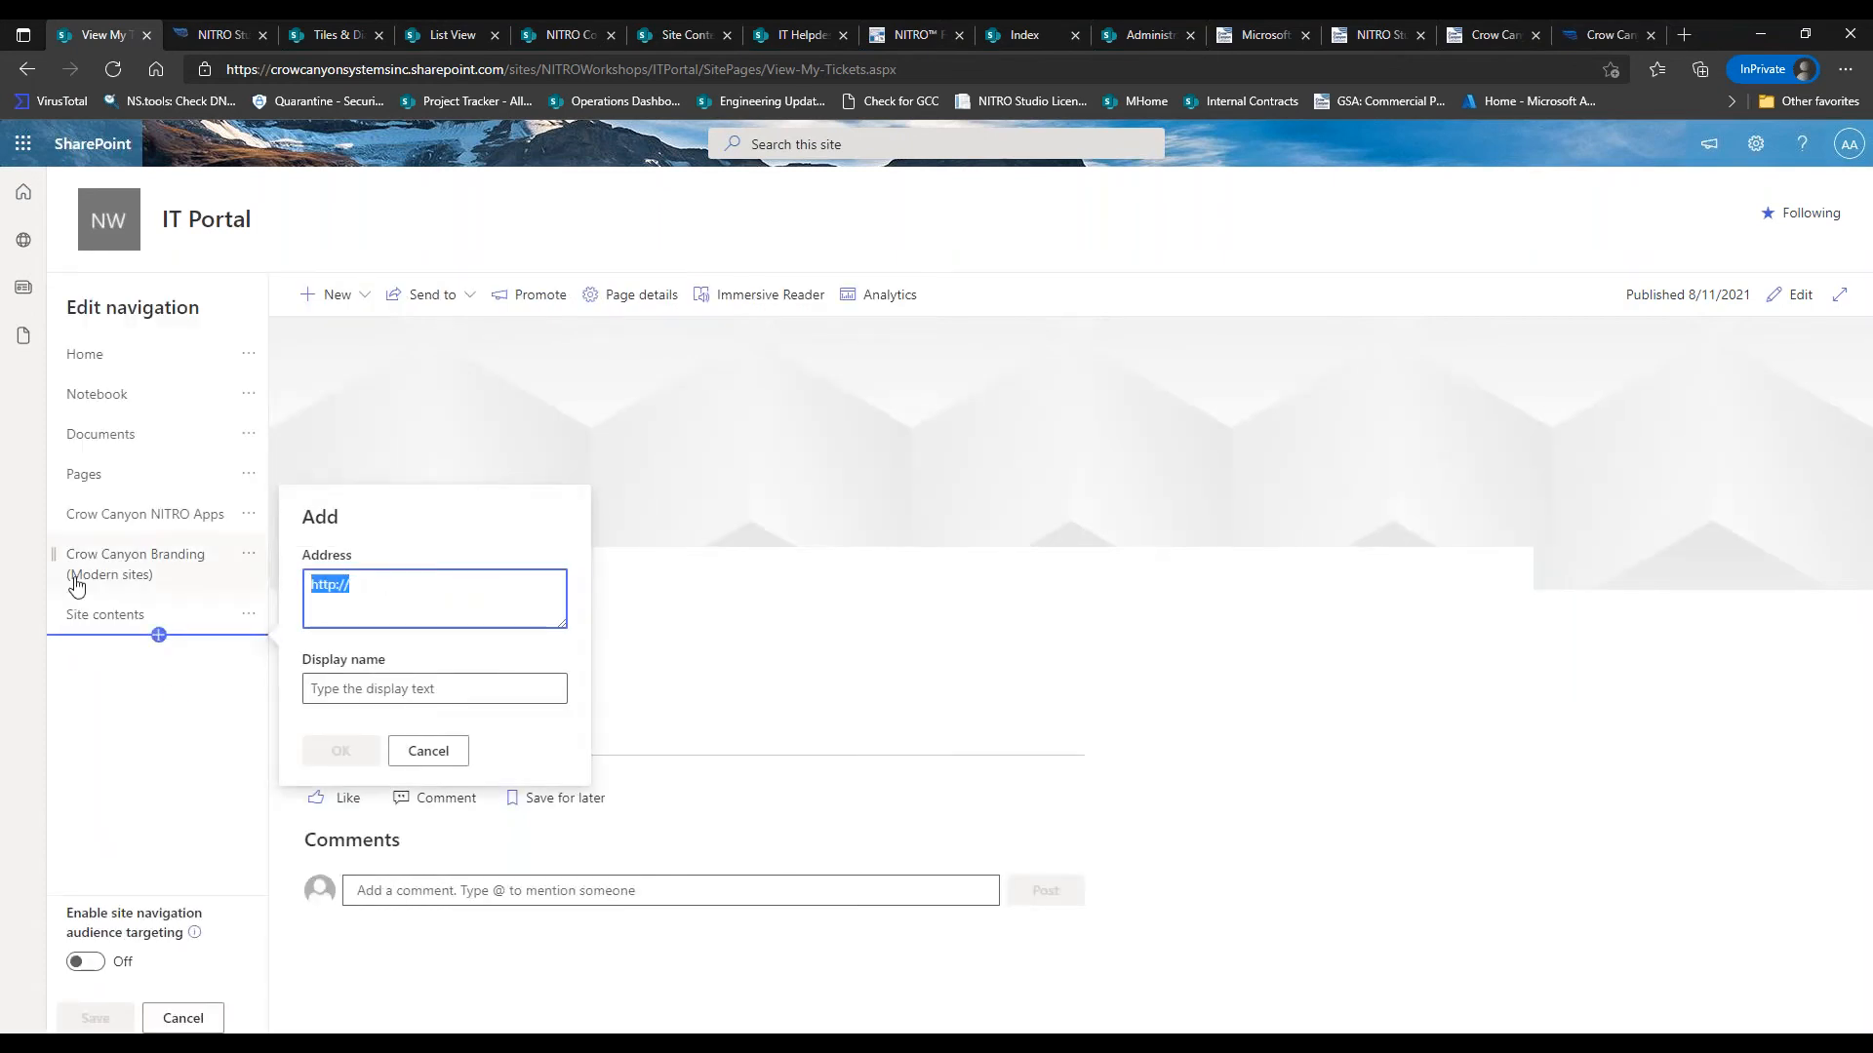
key("BackSpace")
key("ctrl+v")
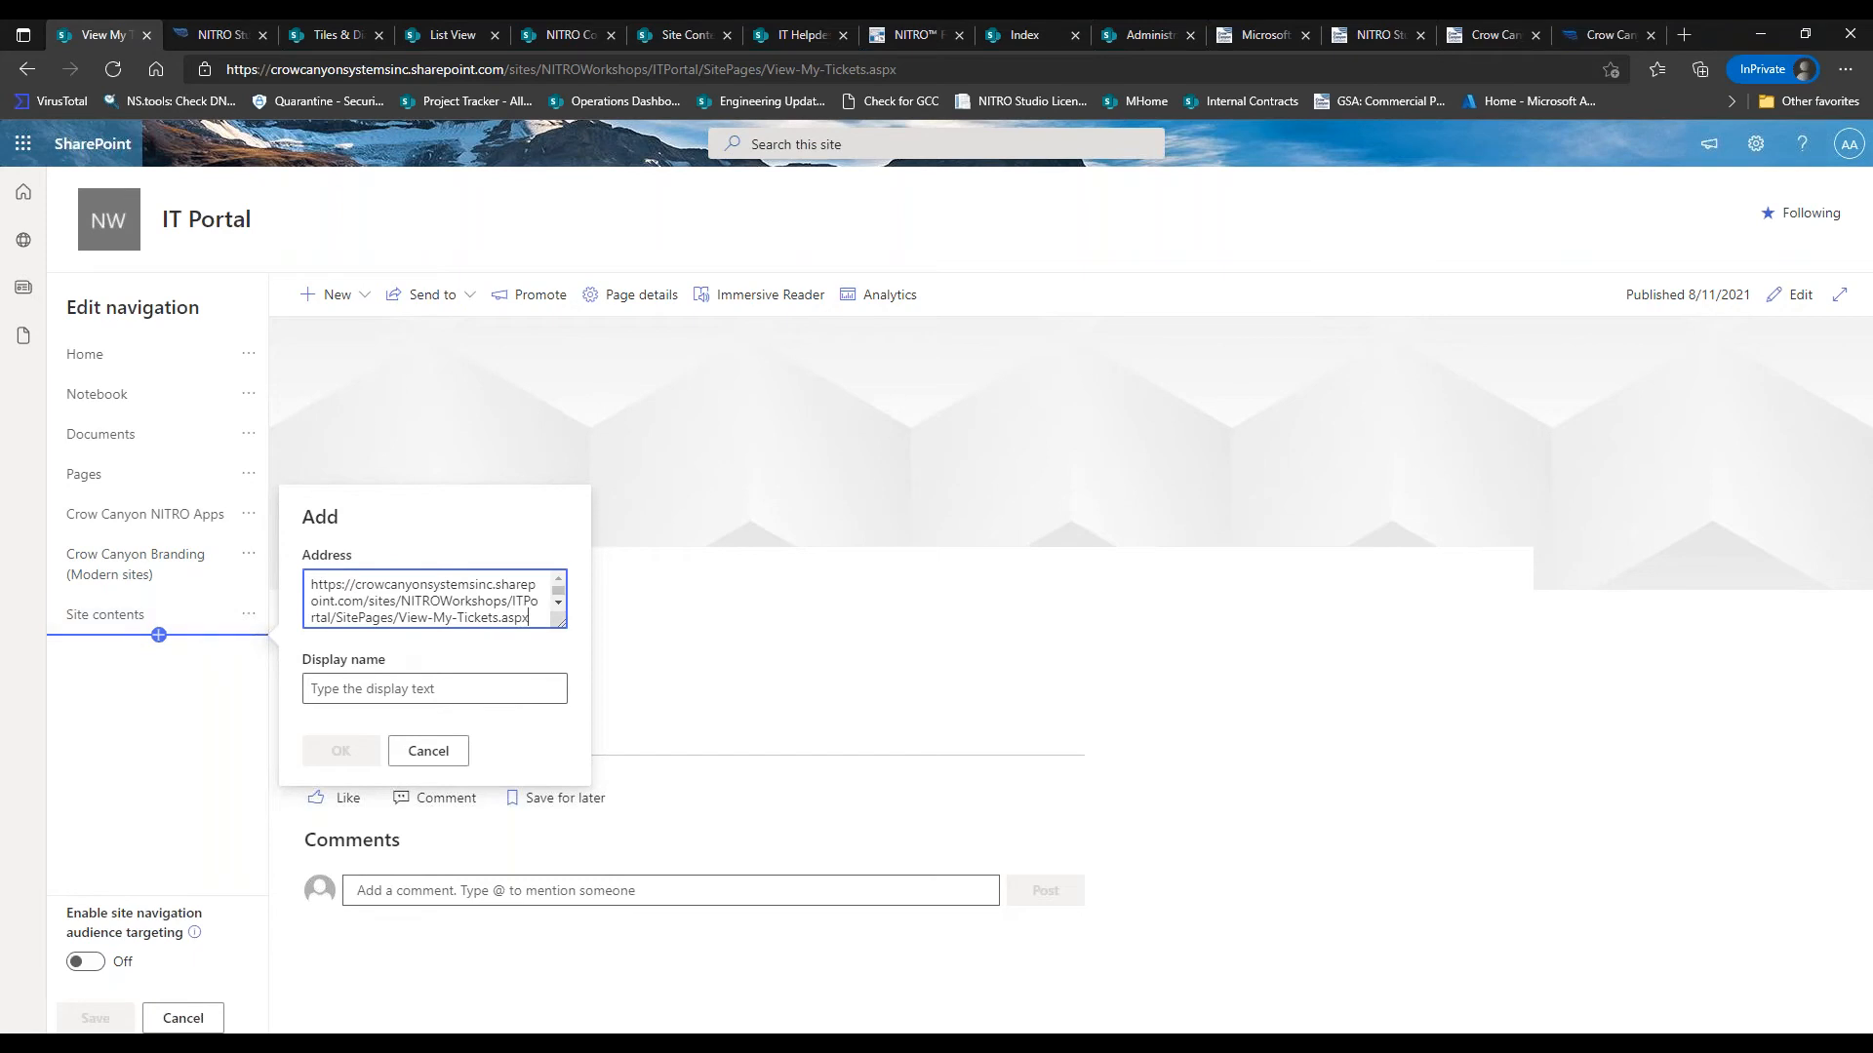
left_click(424, 689)
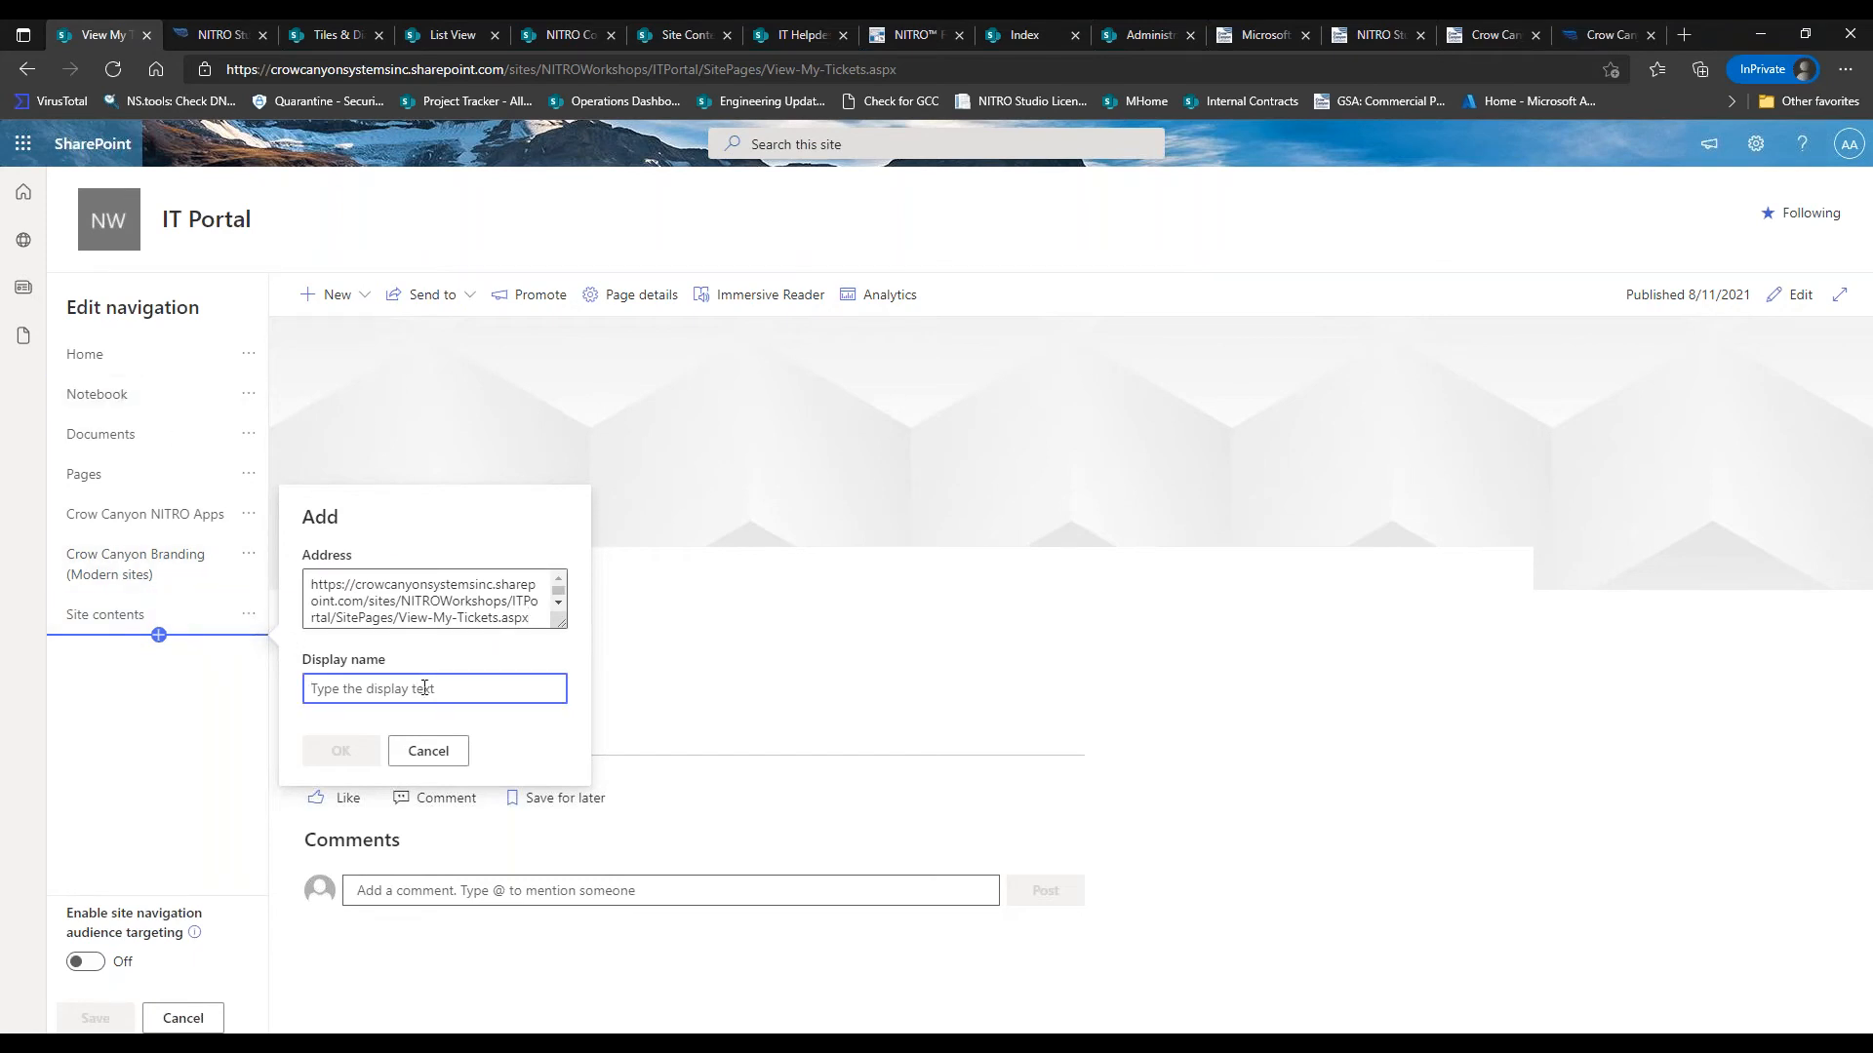
type("View My Ticketsw")
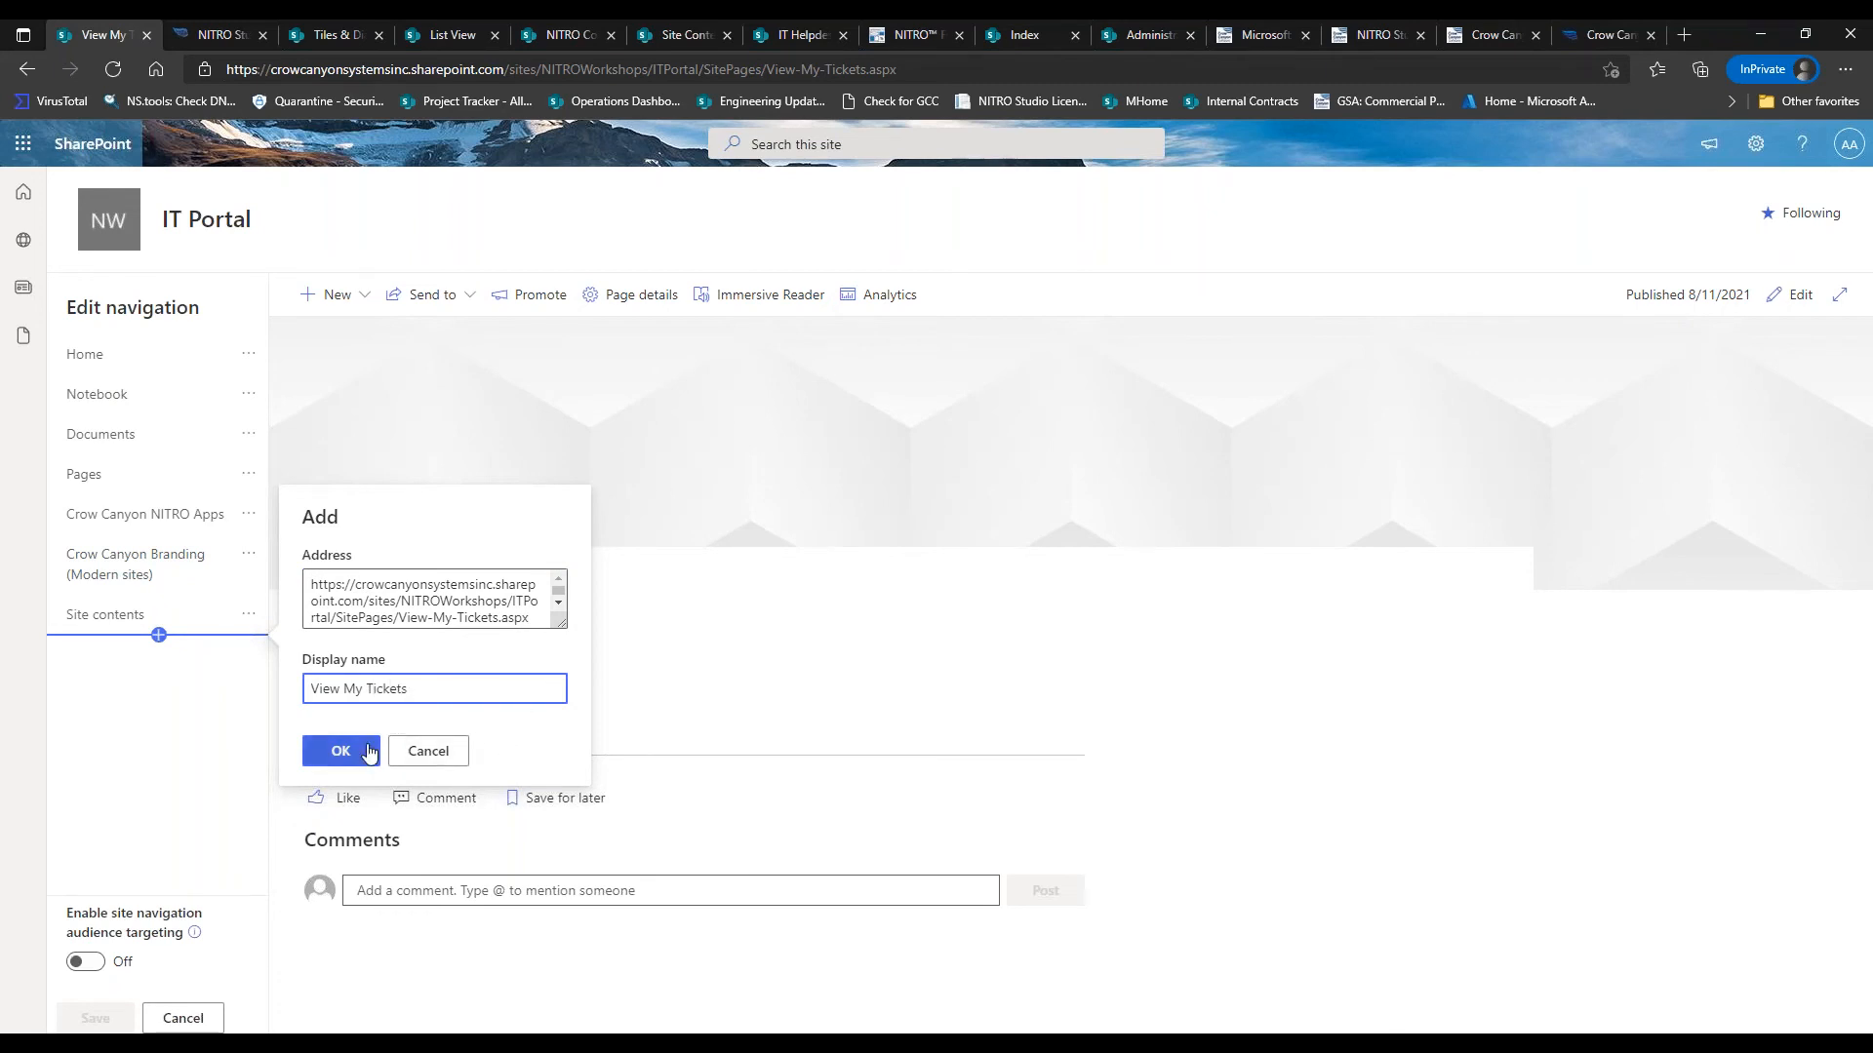
left_click(341, 751)
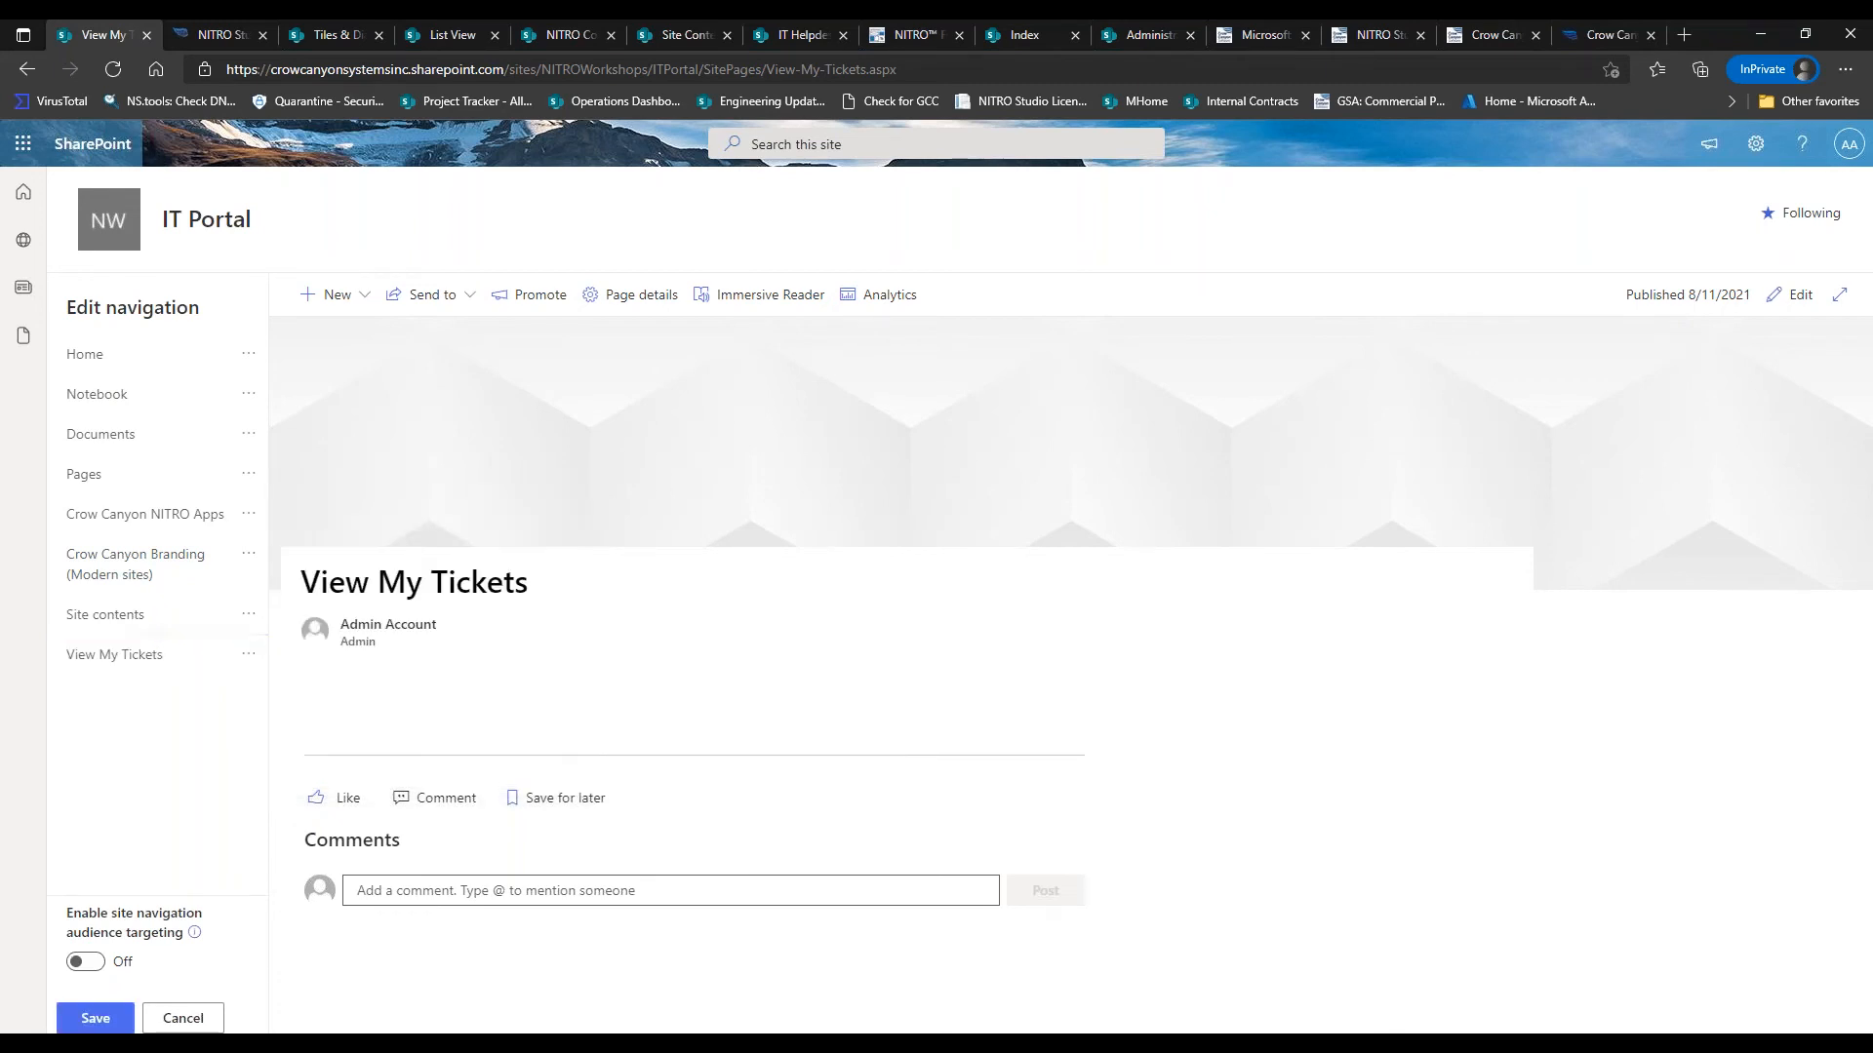
left_click(108, 1021)
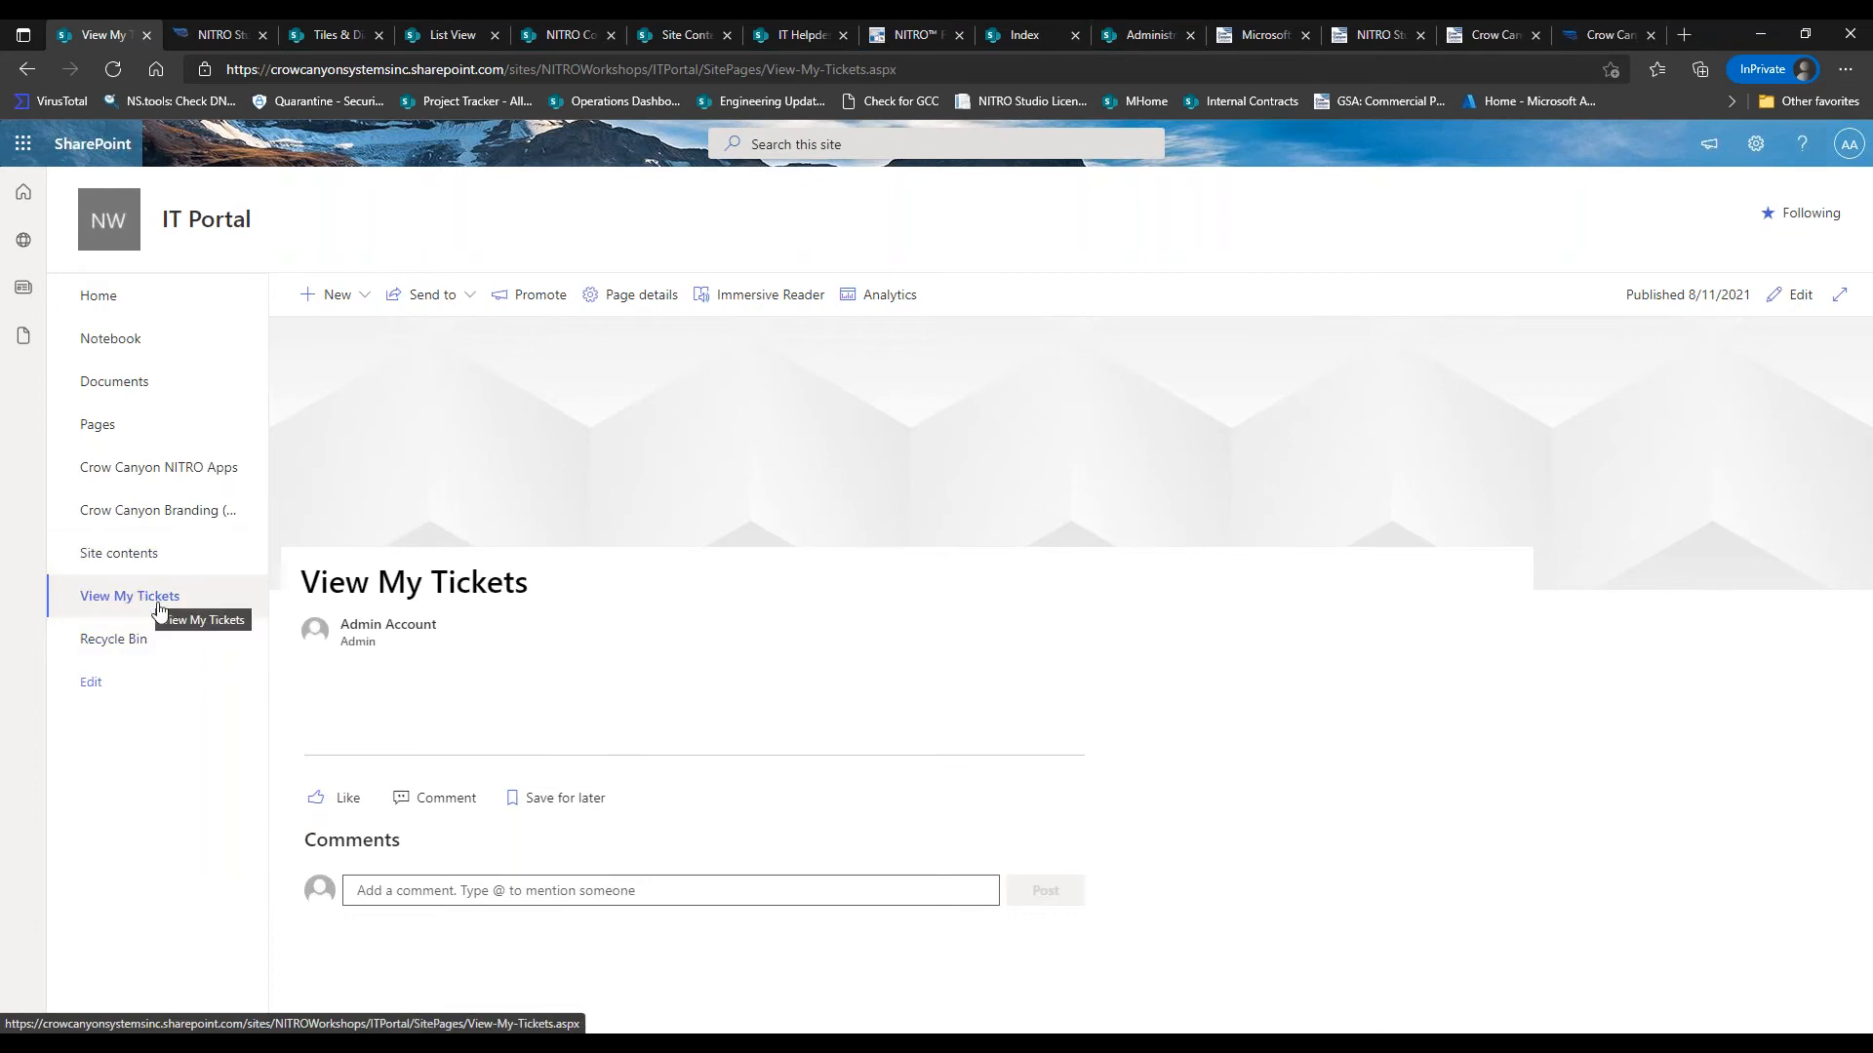
Put the View My Tickets page in edit mode and delete its empty text web part
left_click(1793, 296)
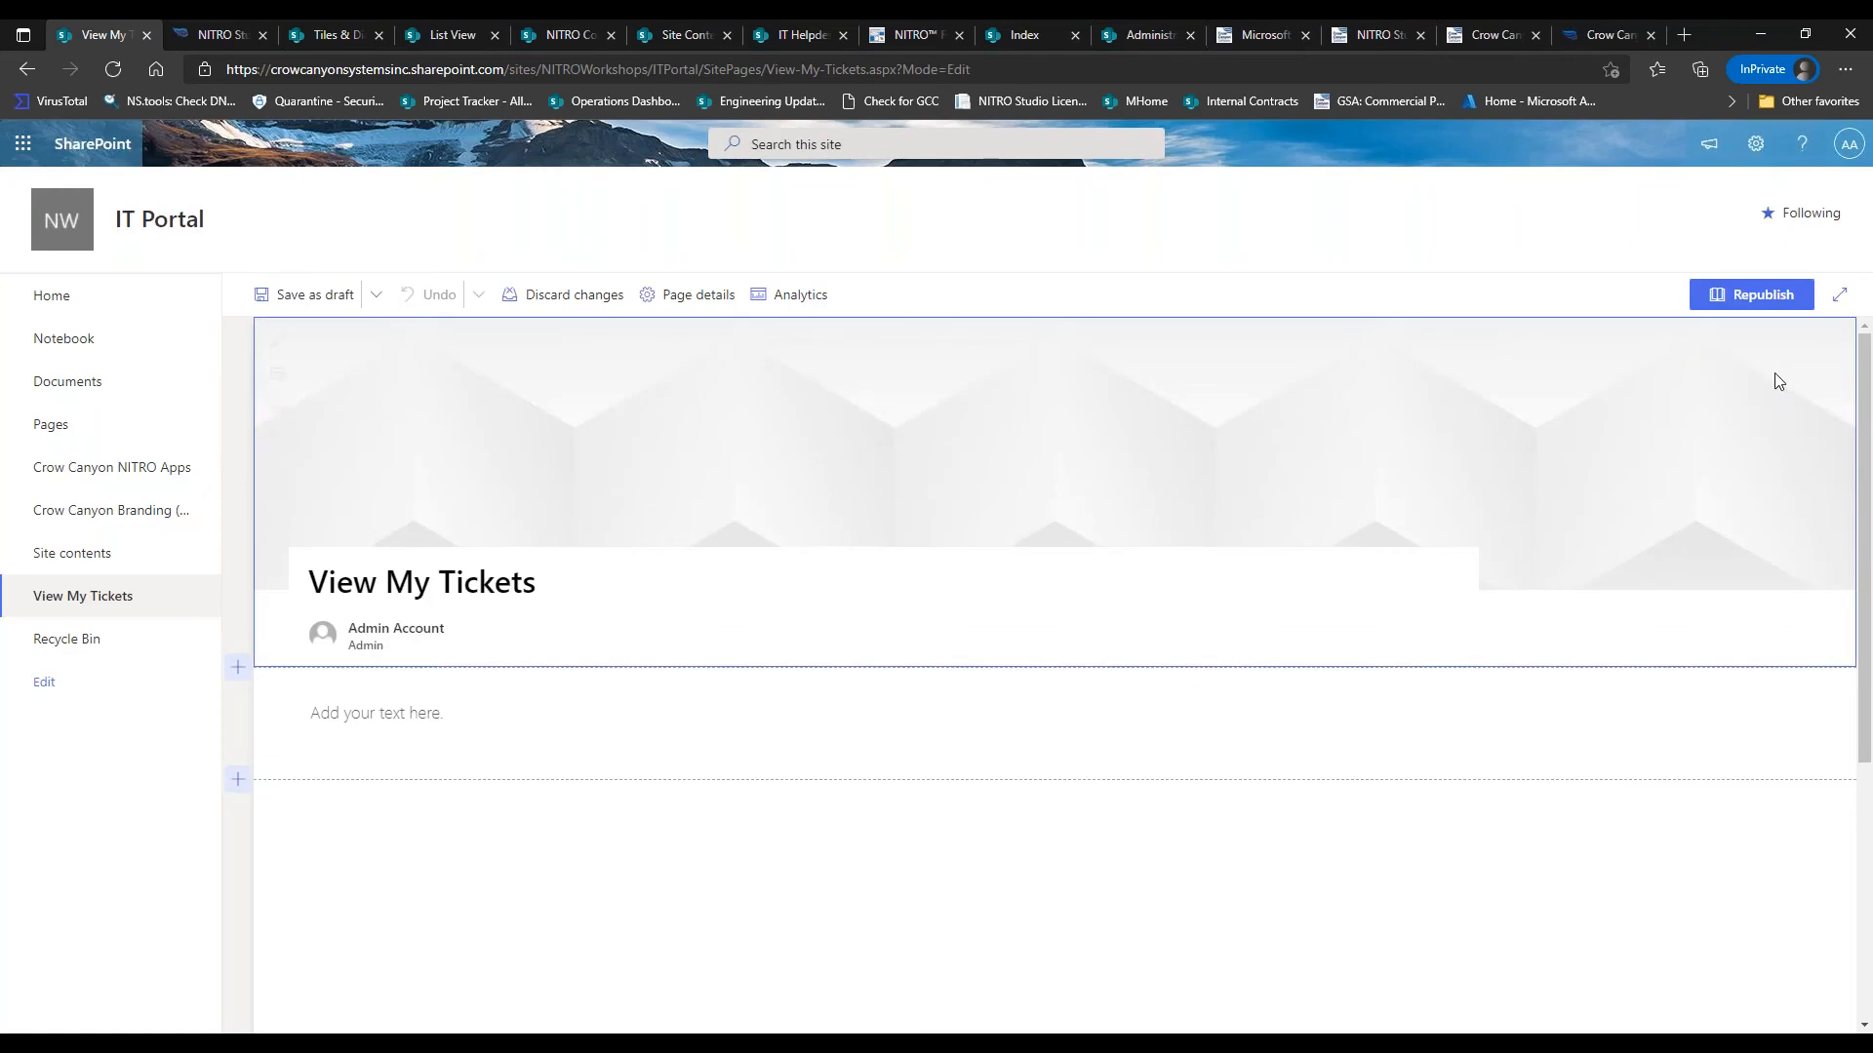
left_click_drag(1864, 388, 1864, 456)
left_click(884, 599)
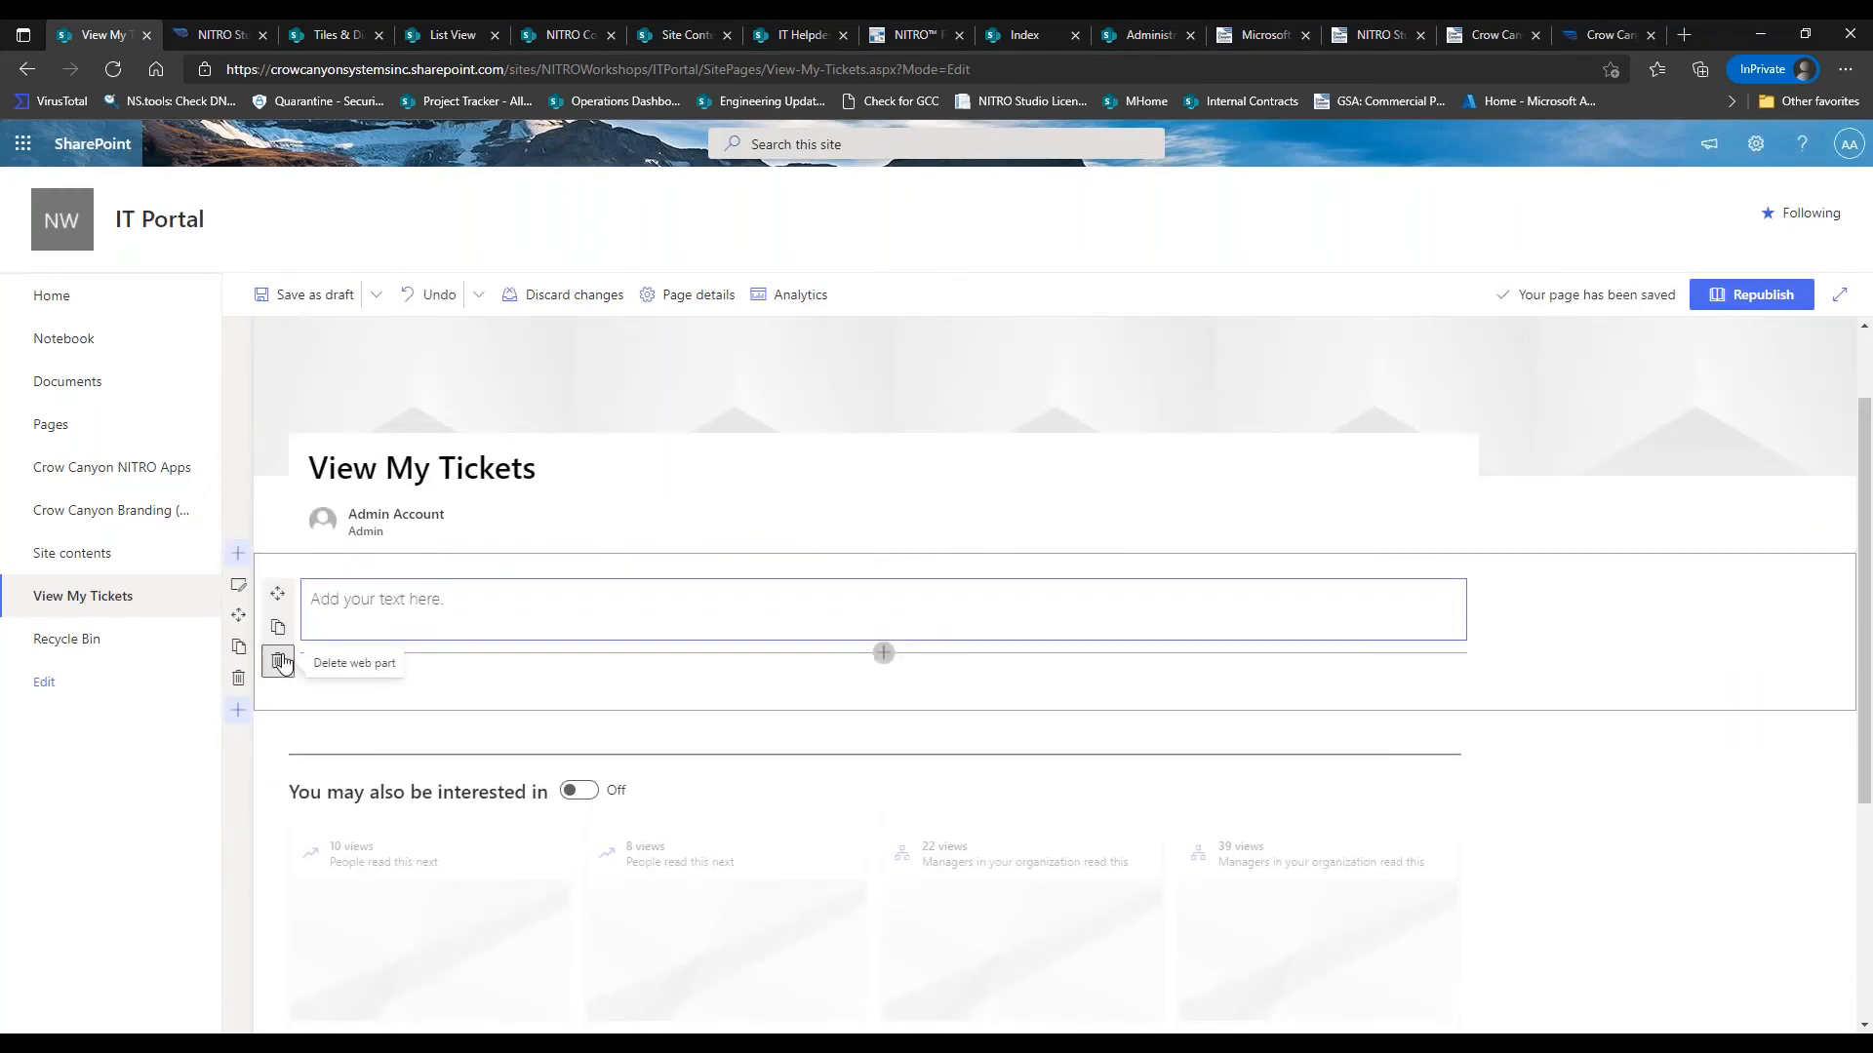
left_click(277, 661)
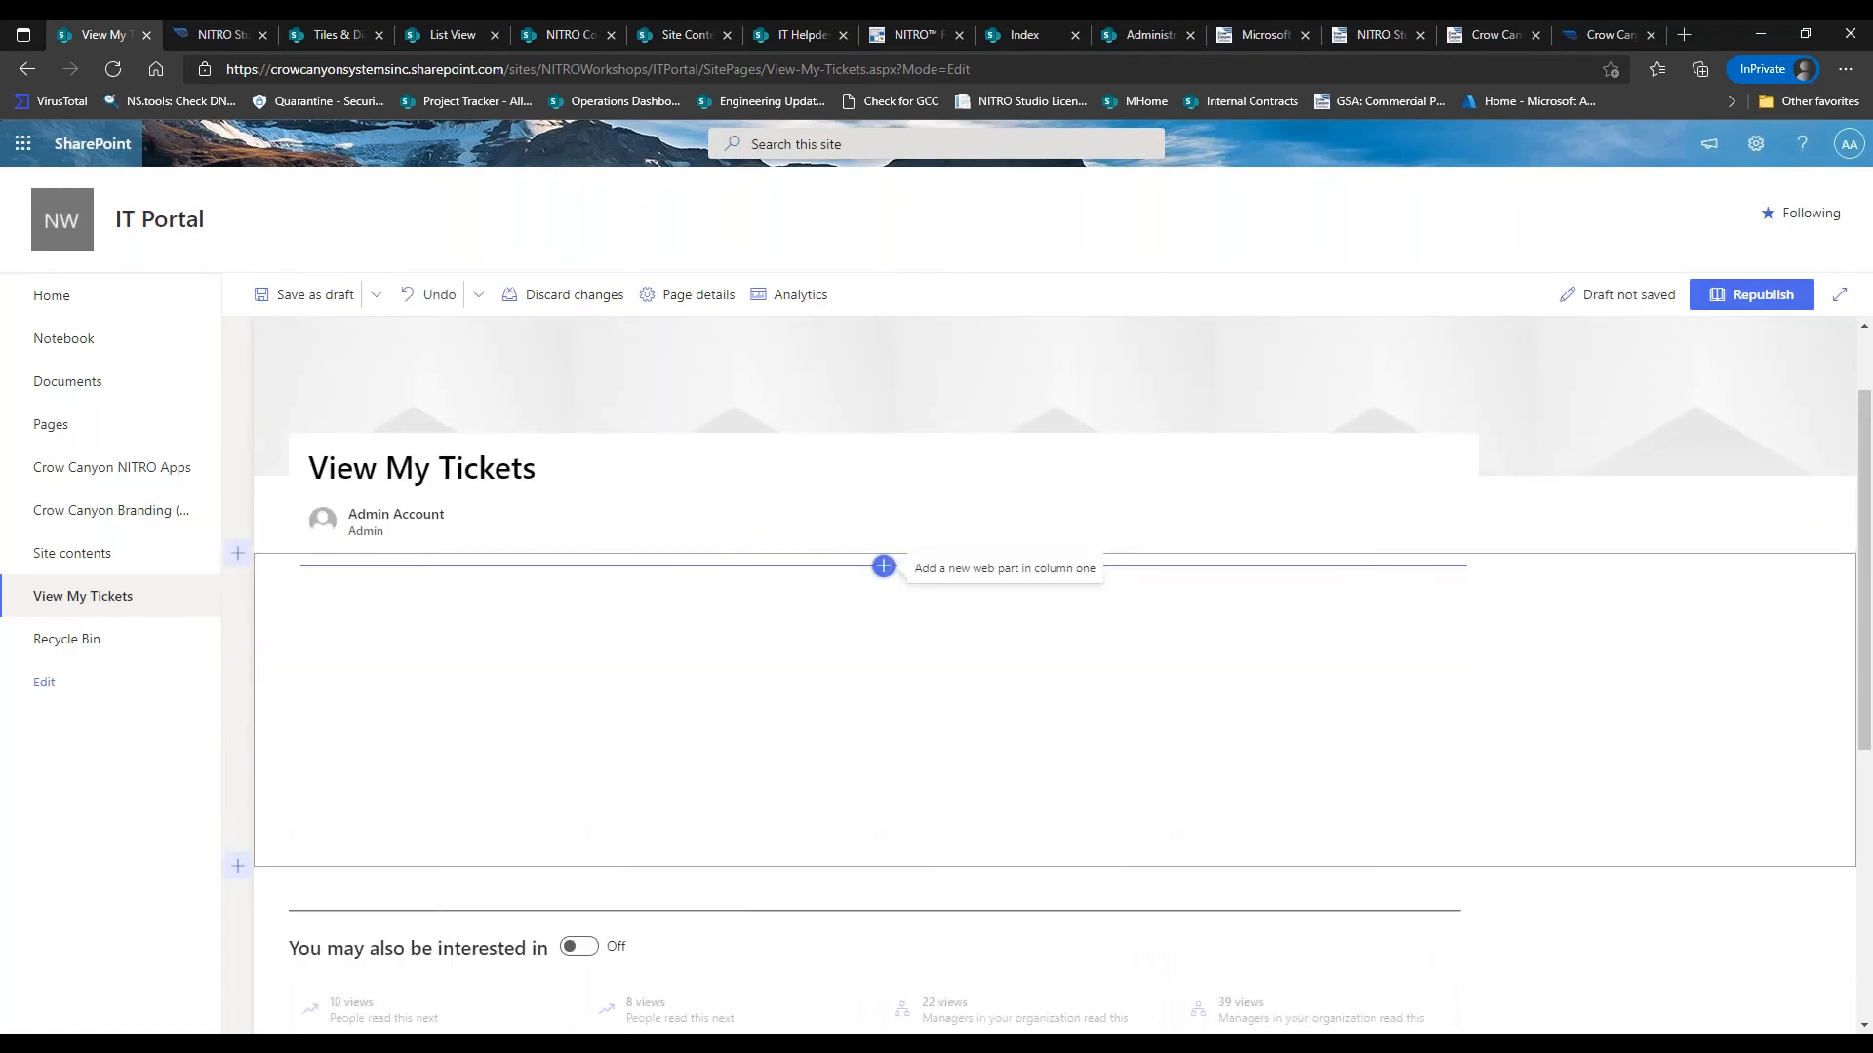
left_click(884, 568)
left_click(694, 741)
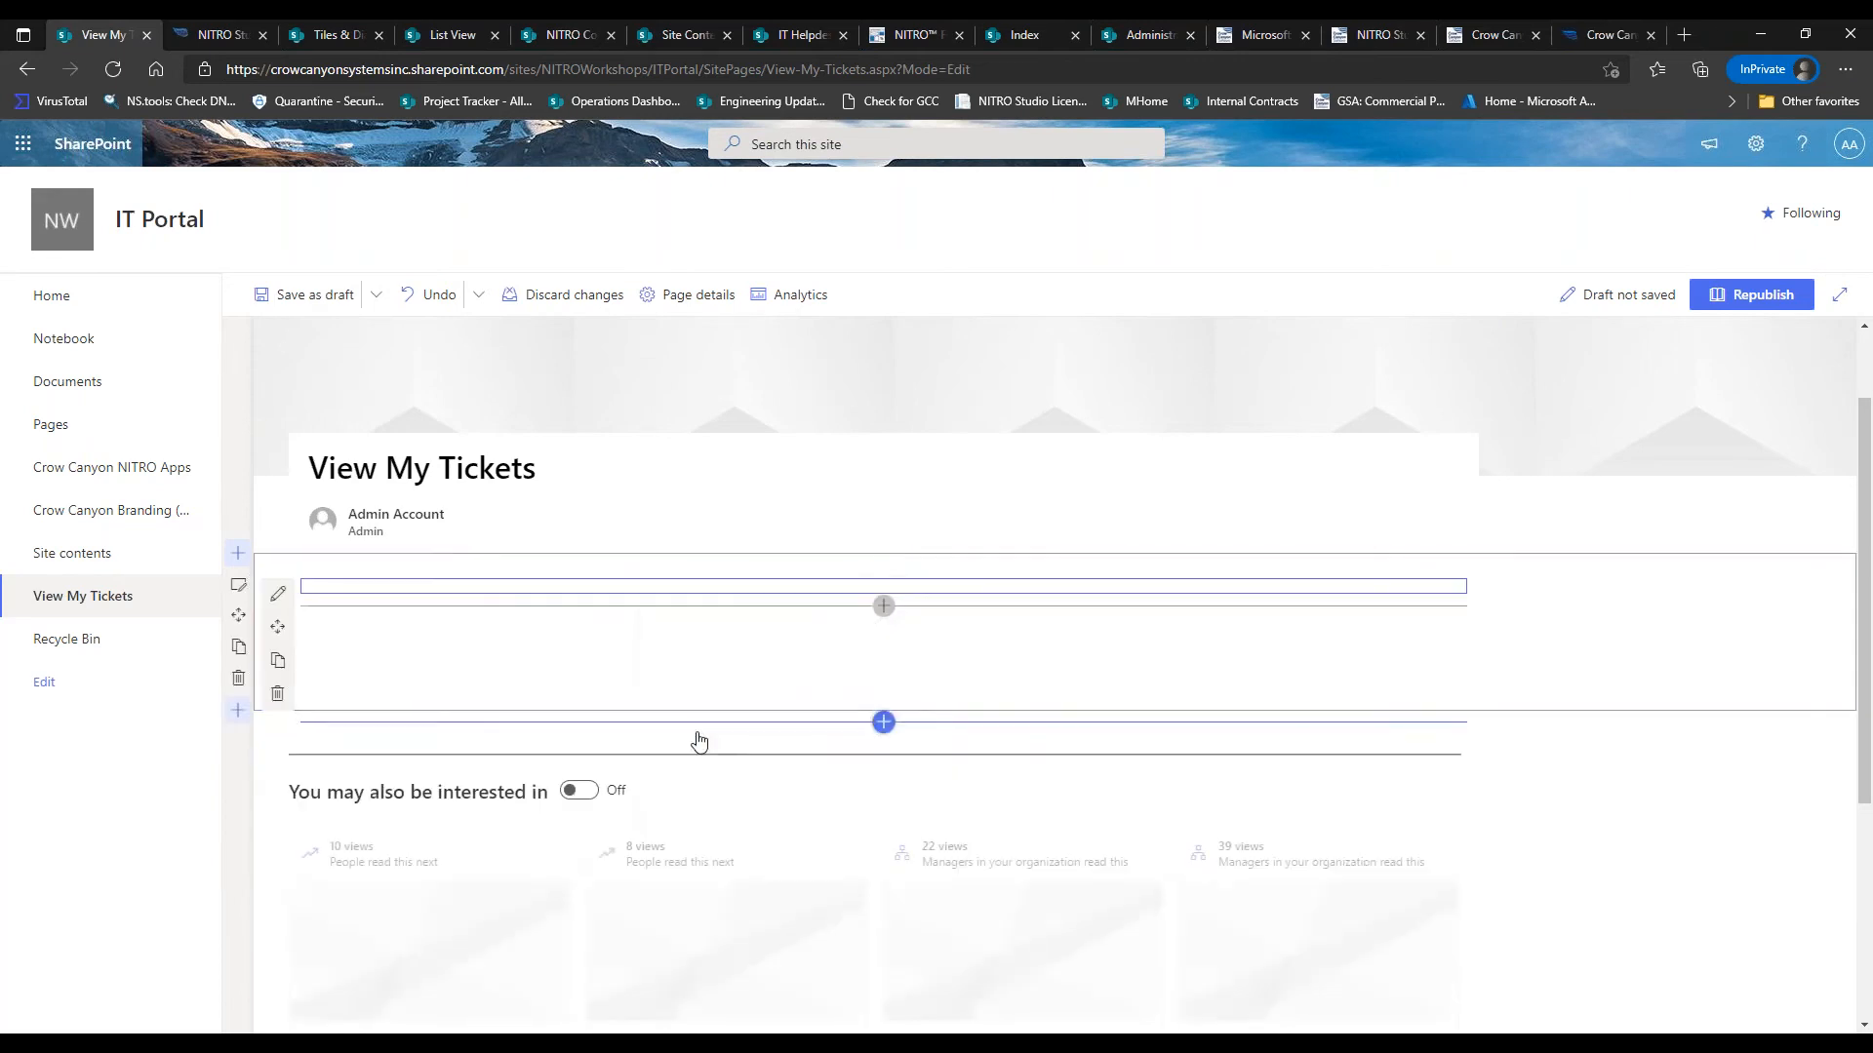
left_click(277, 693)
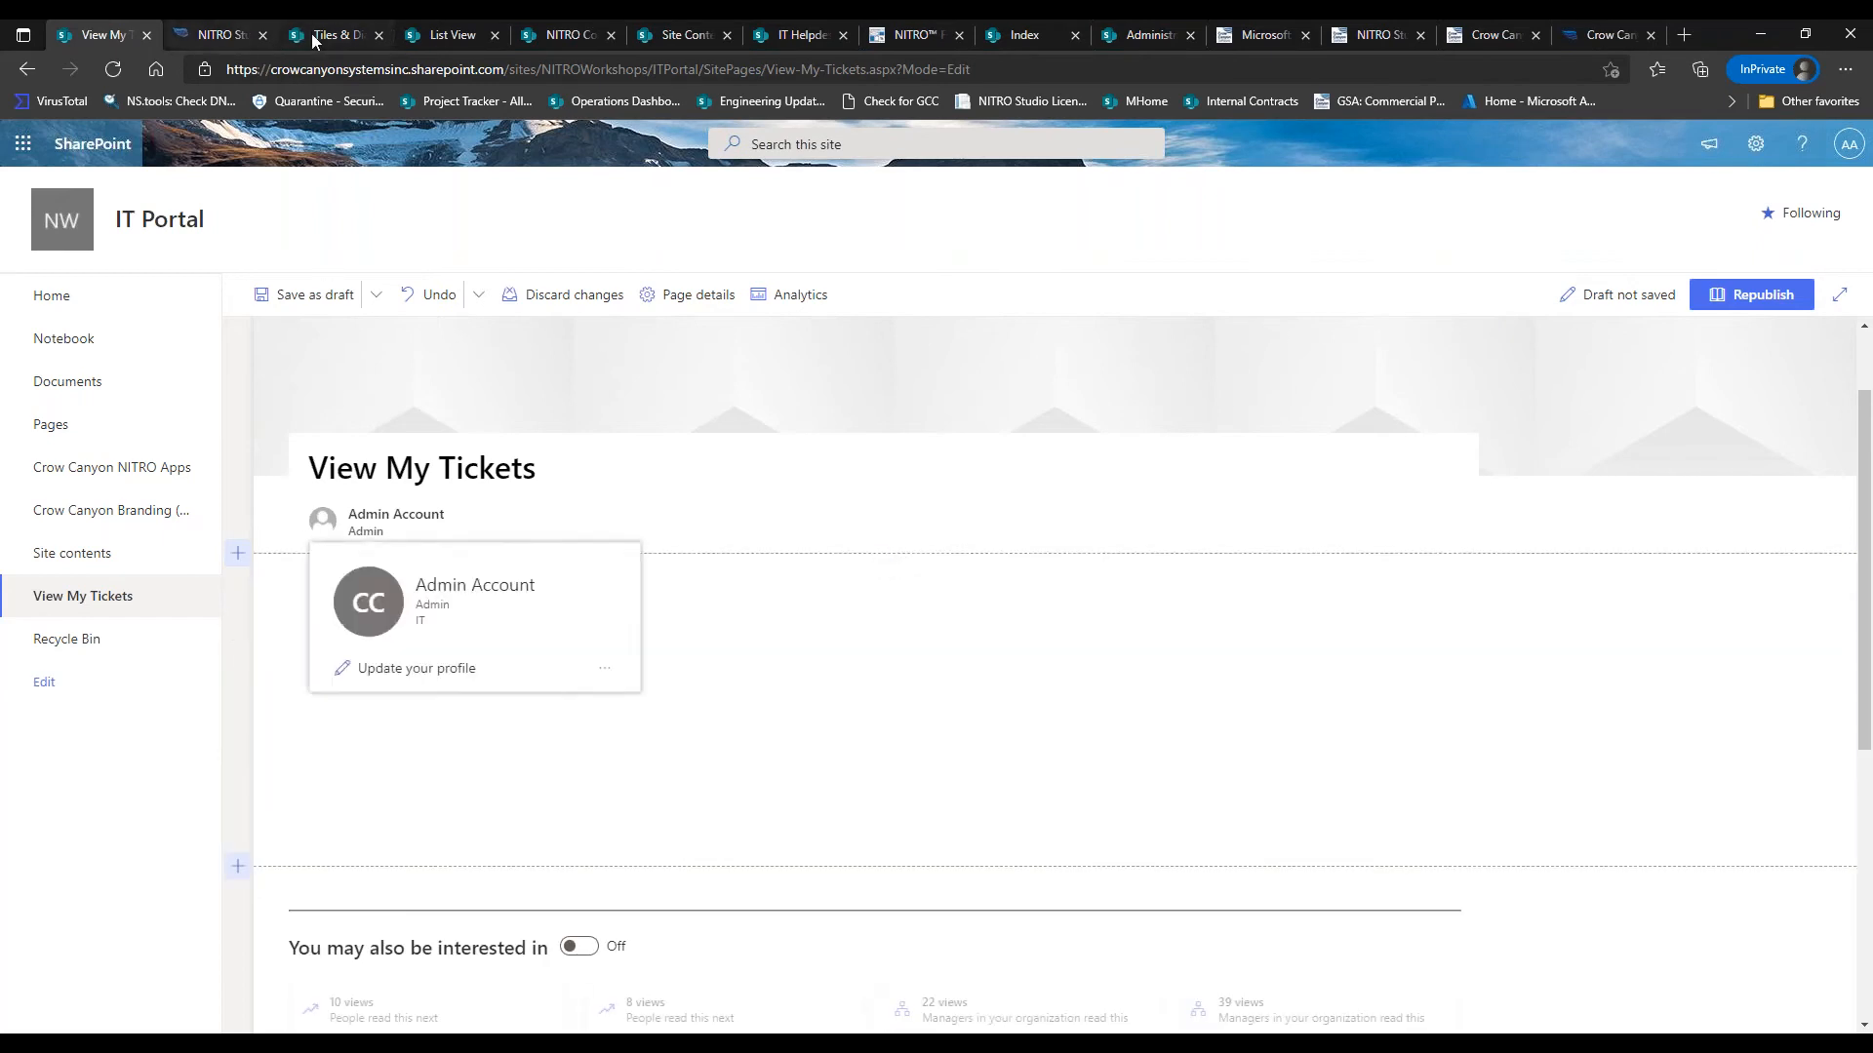
Republish the View My Tickets page and open the List View app from NITRO Studio
left_click(1724, 299)
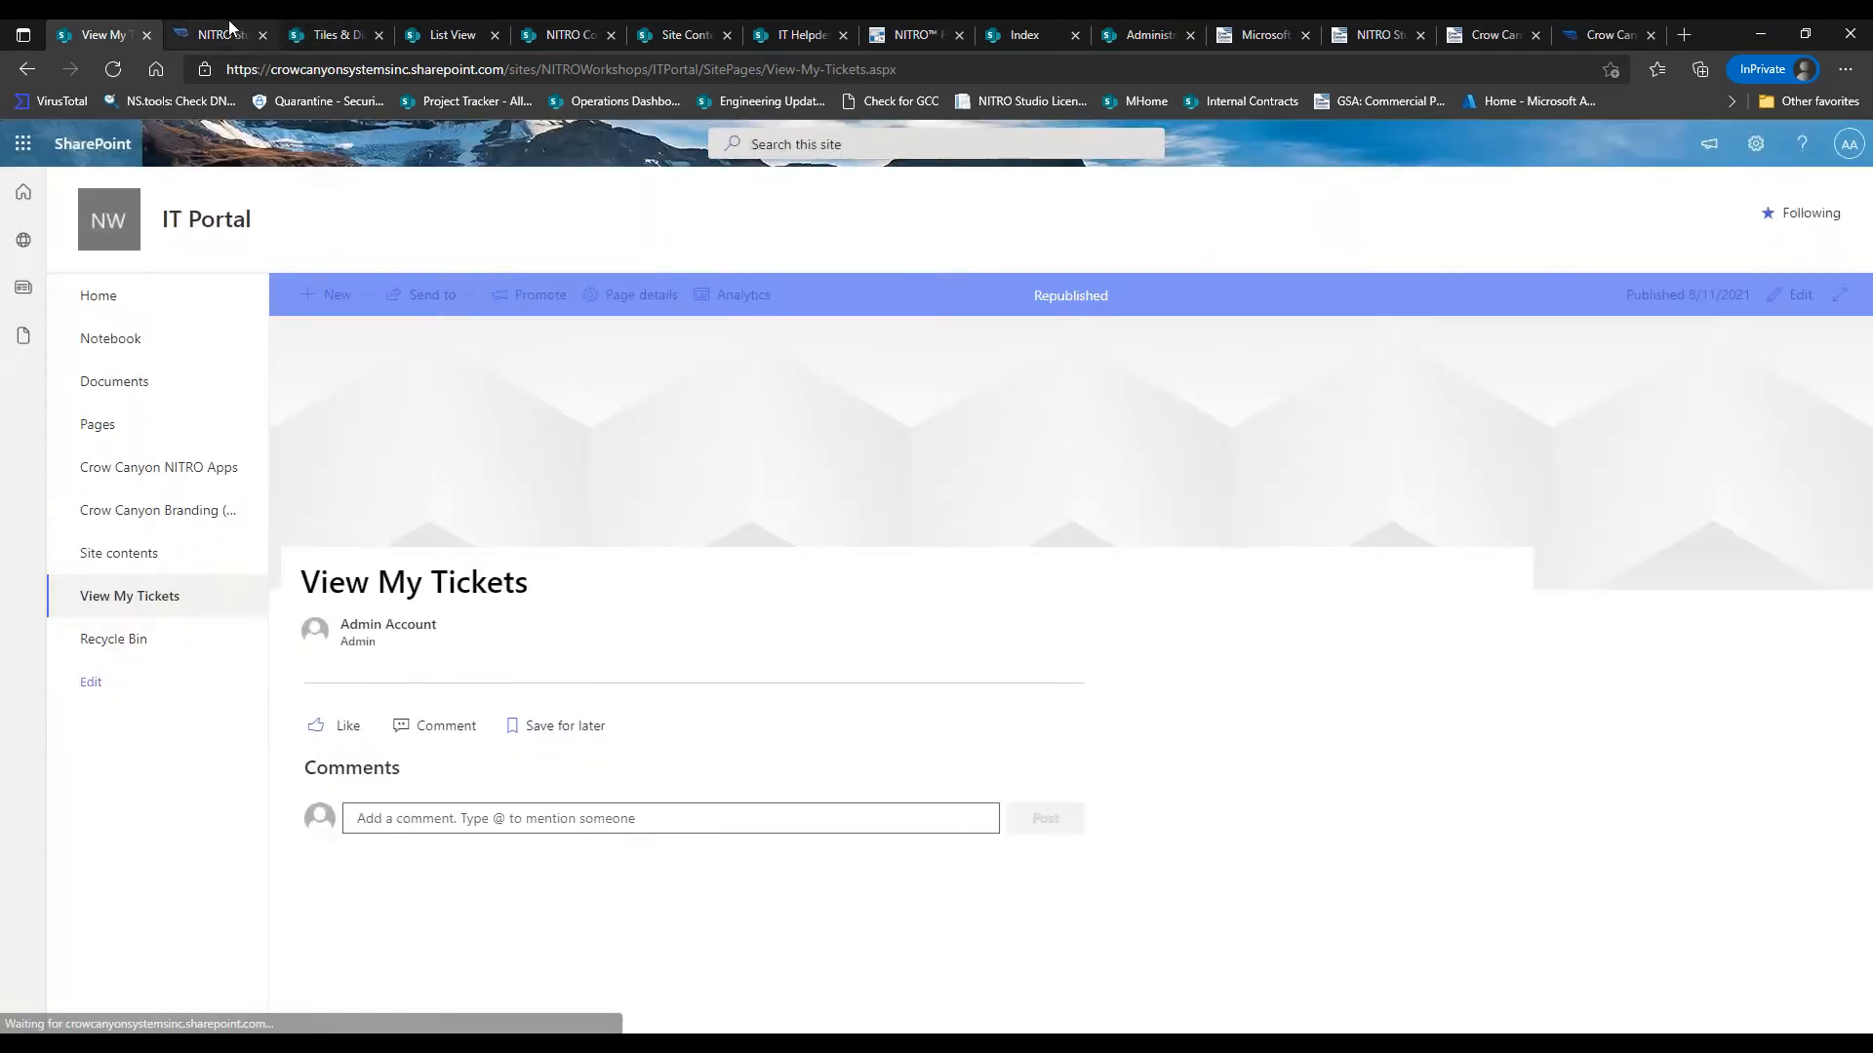
left_click(229, 26)
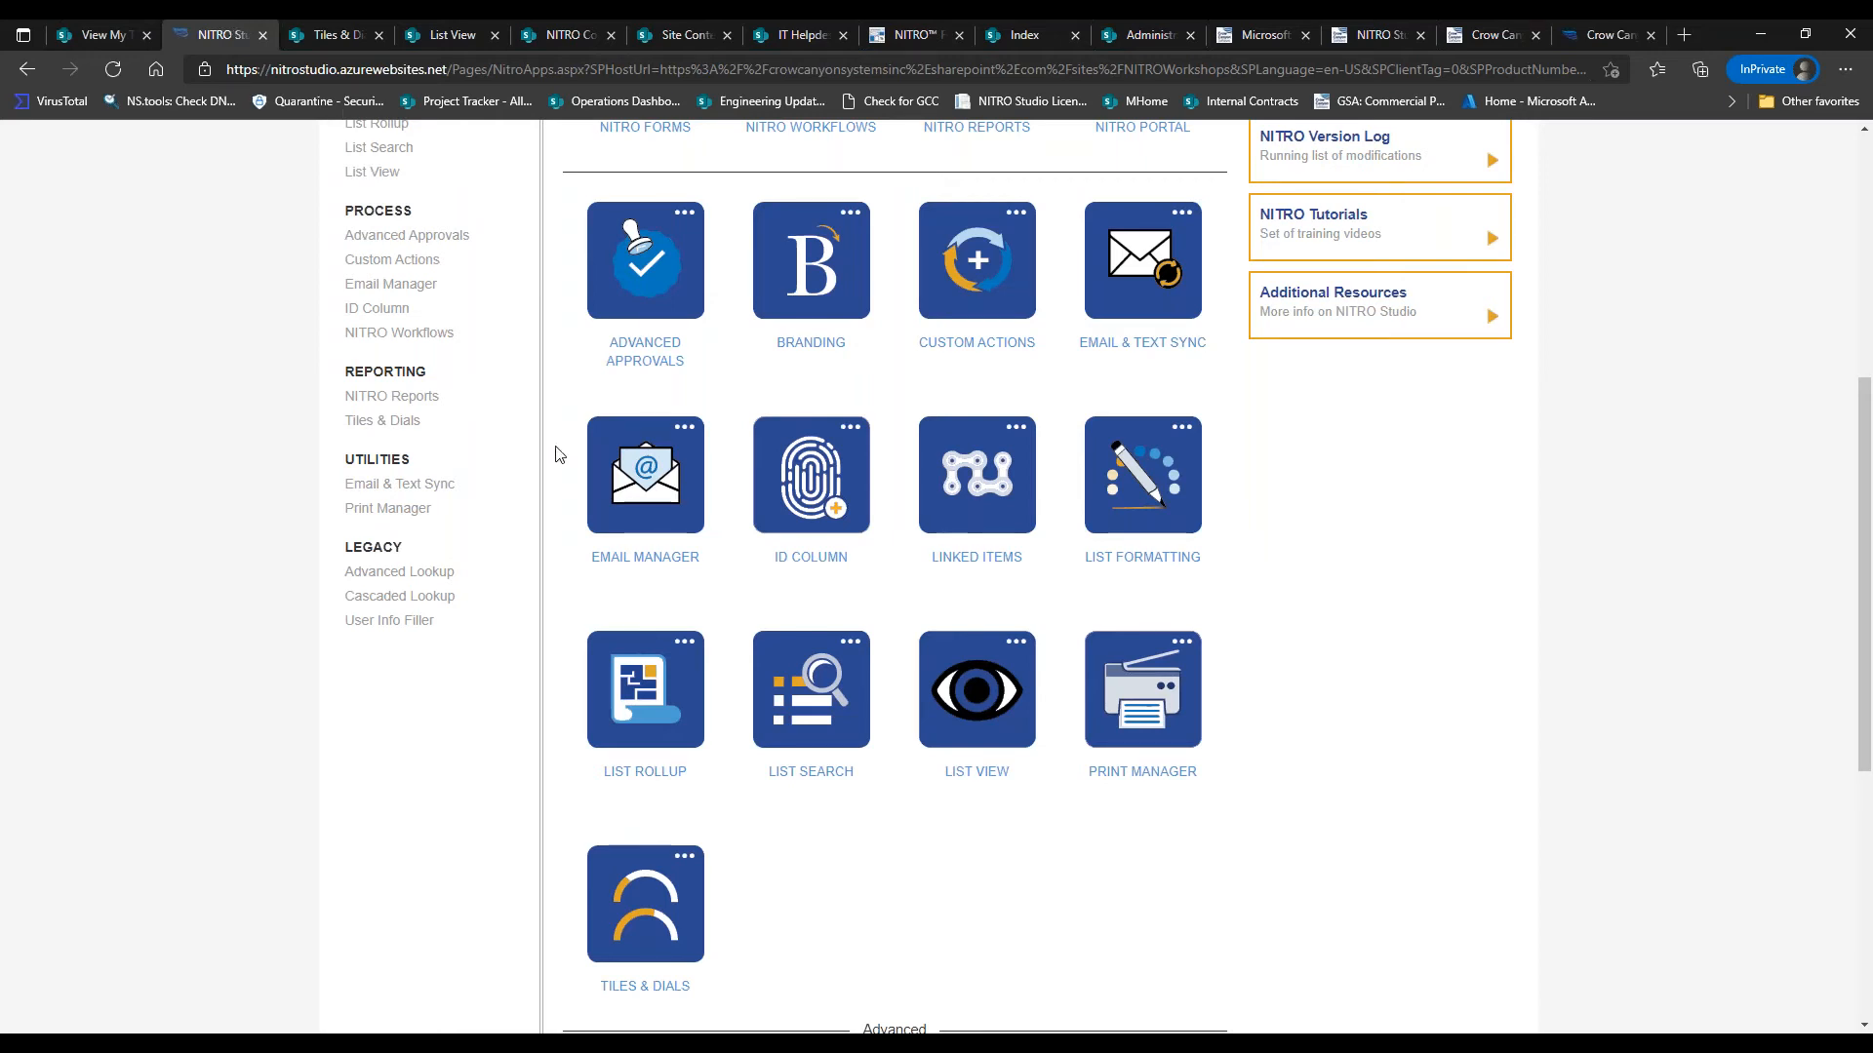
left_click(953, 667)
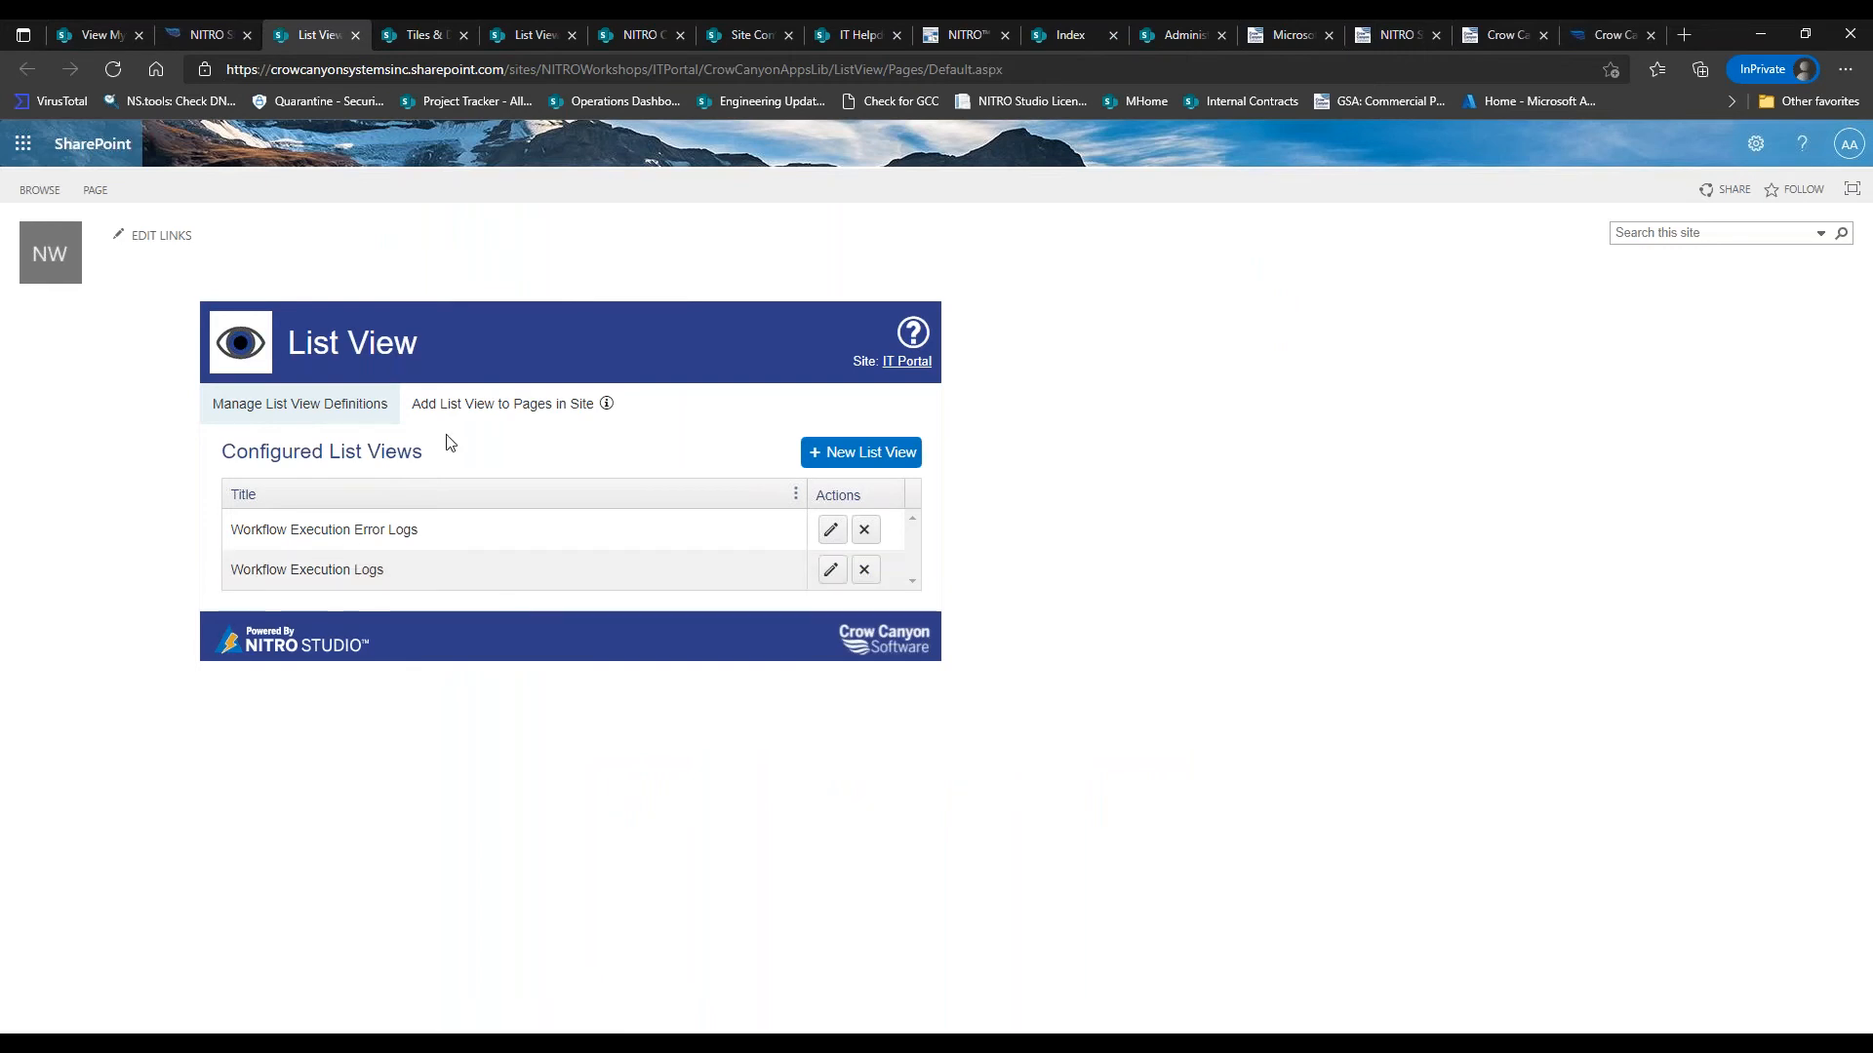
Create a list view definition titled My Tickets and choose to specify the site by URL
left_click(861, 452)
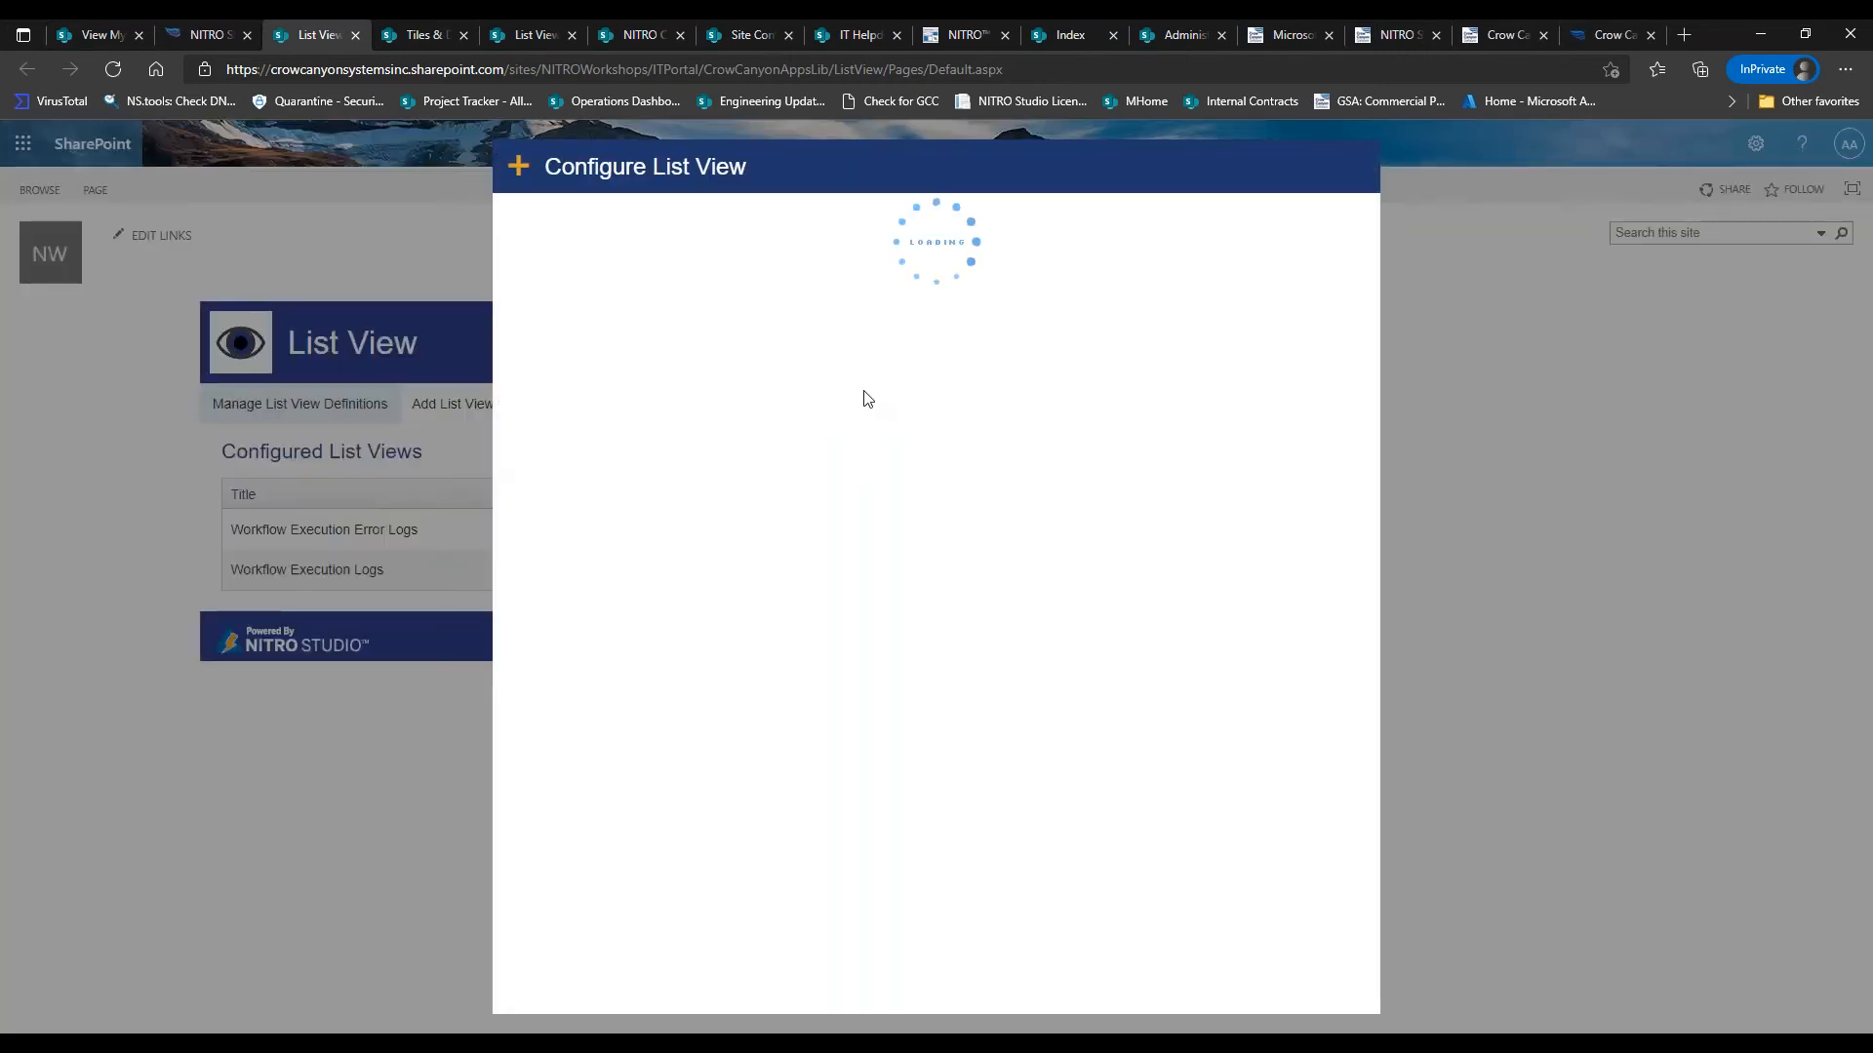
left_click(894, 259)
type("My Tickets")
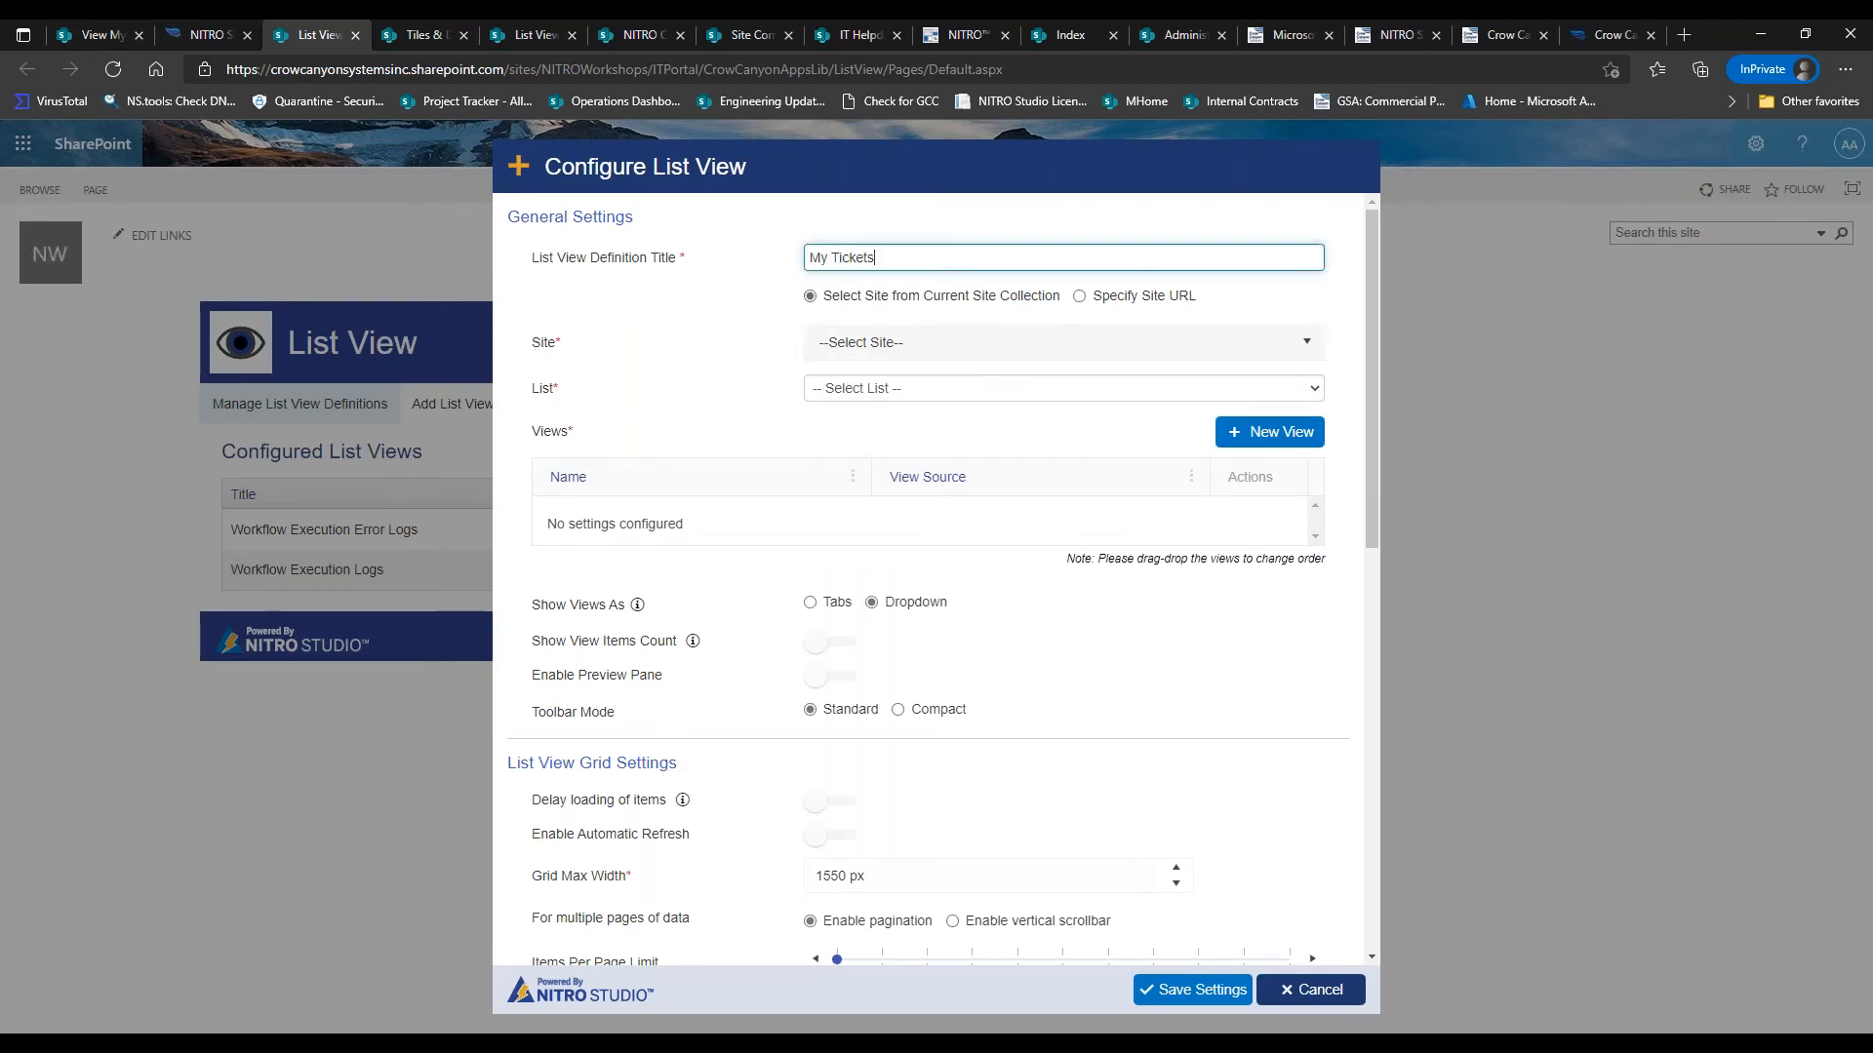
left_click(1079, 297)
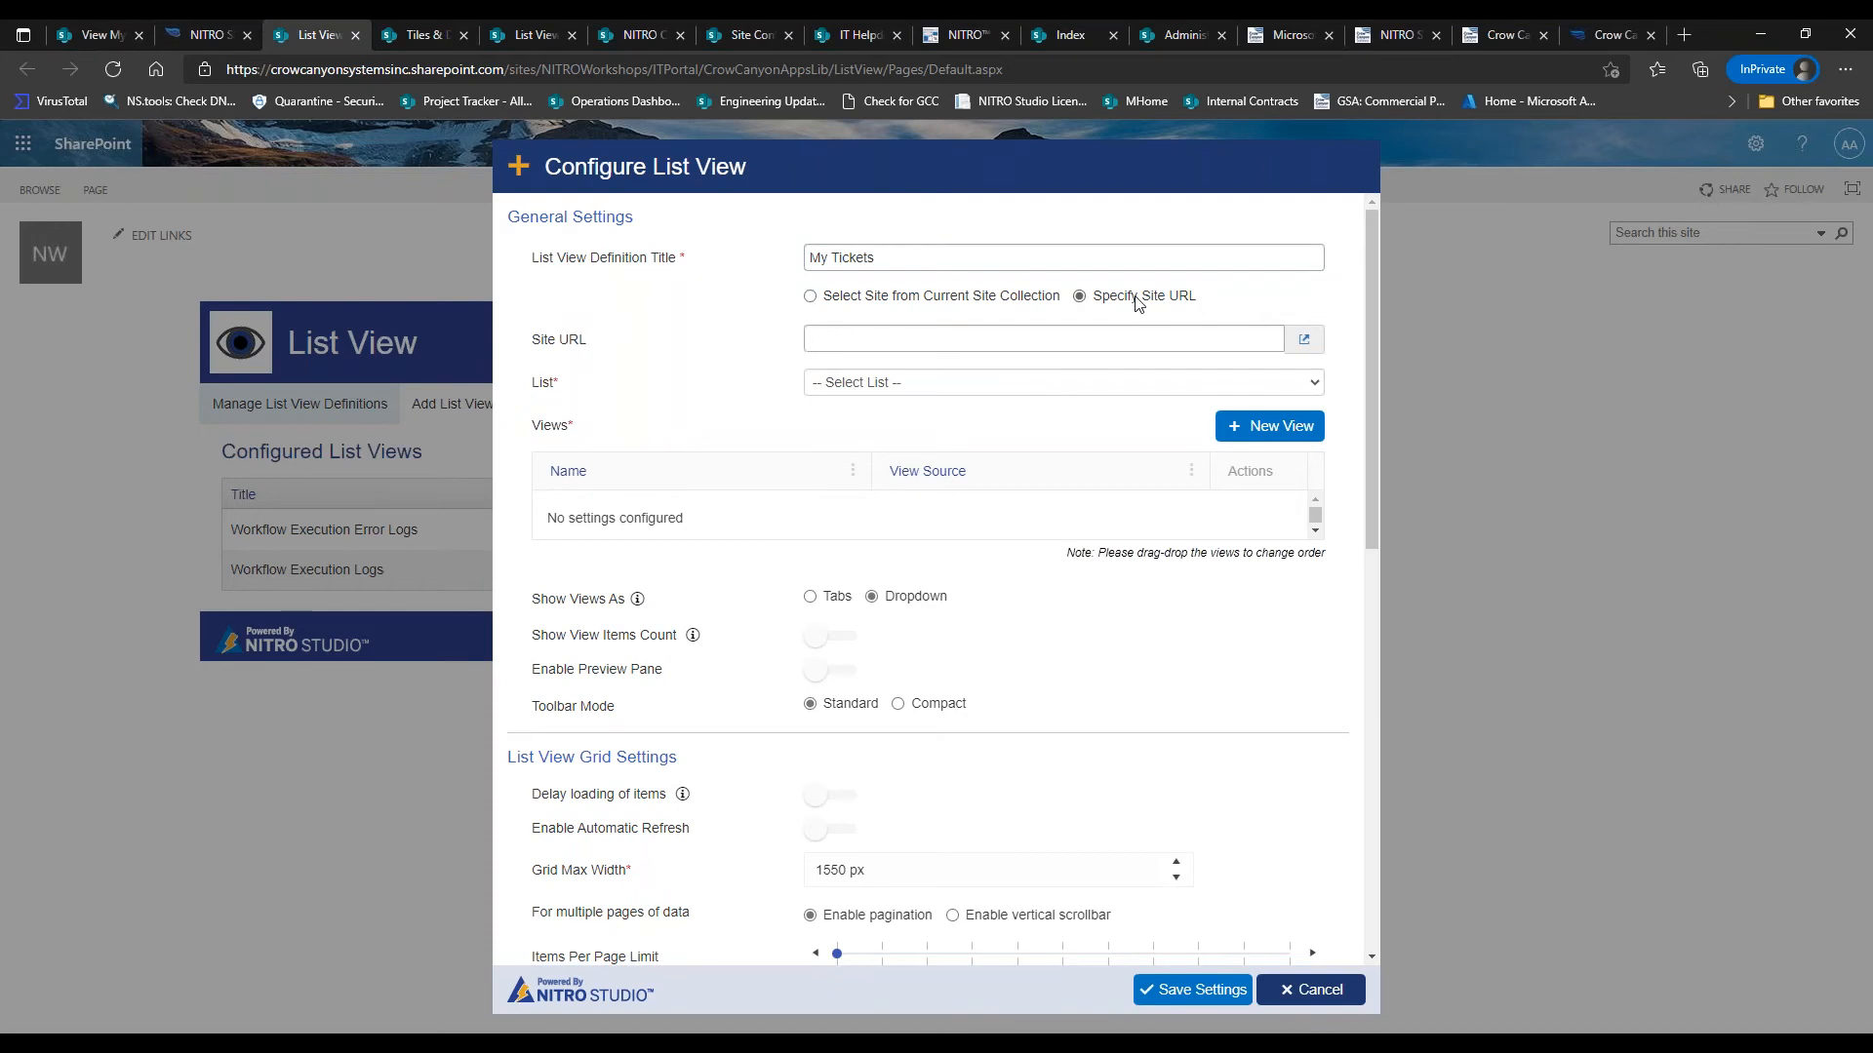
left_click(913, 338)
key("ctrl+v")
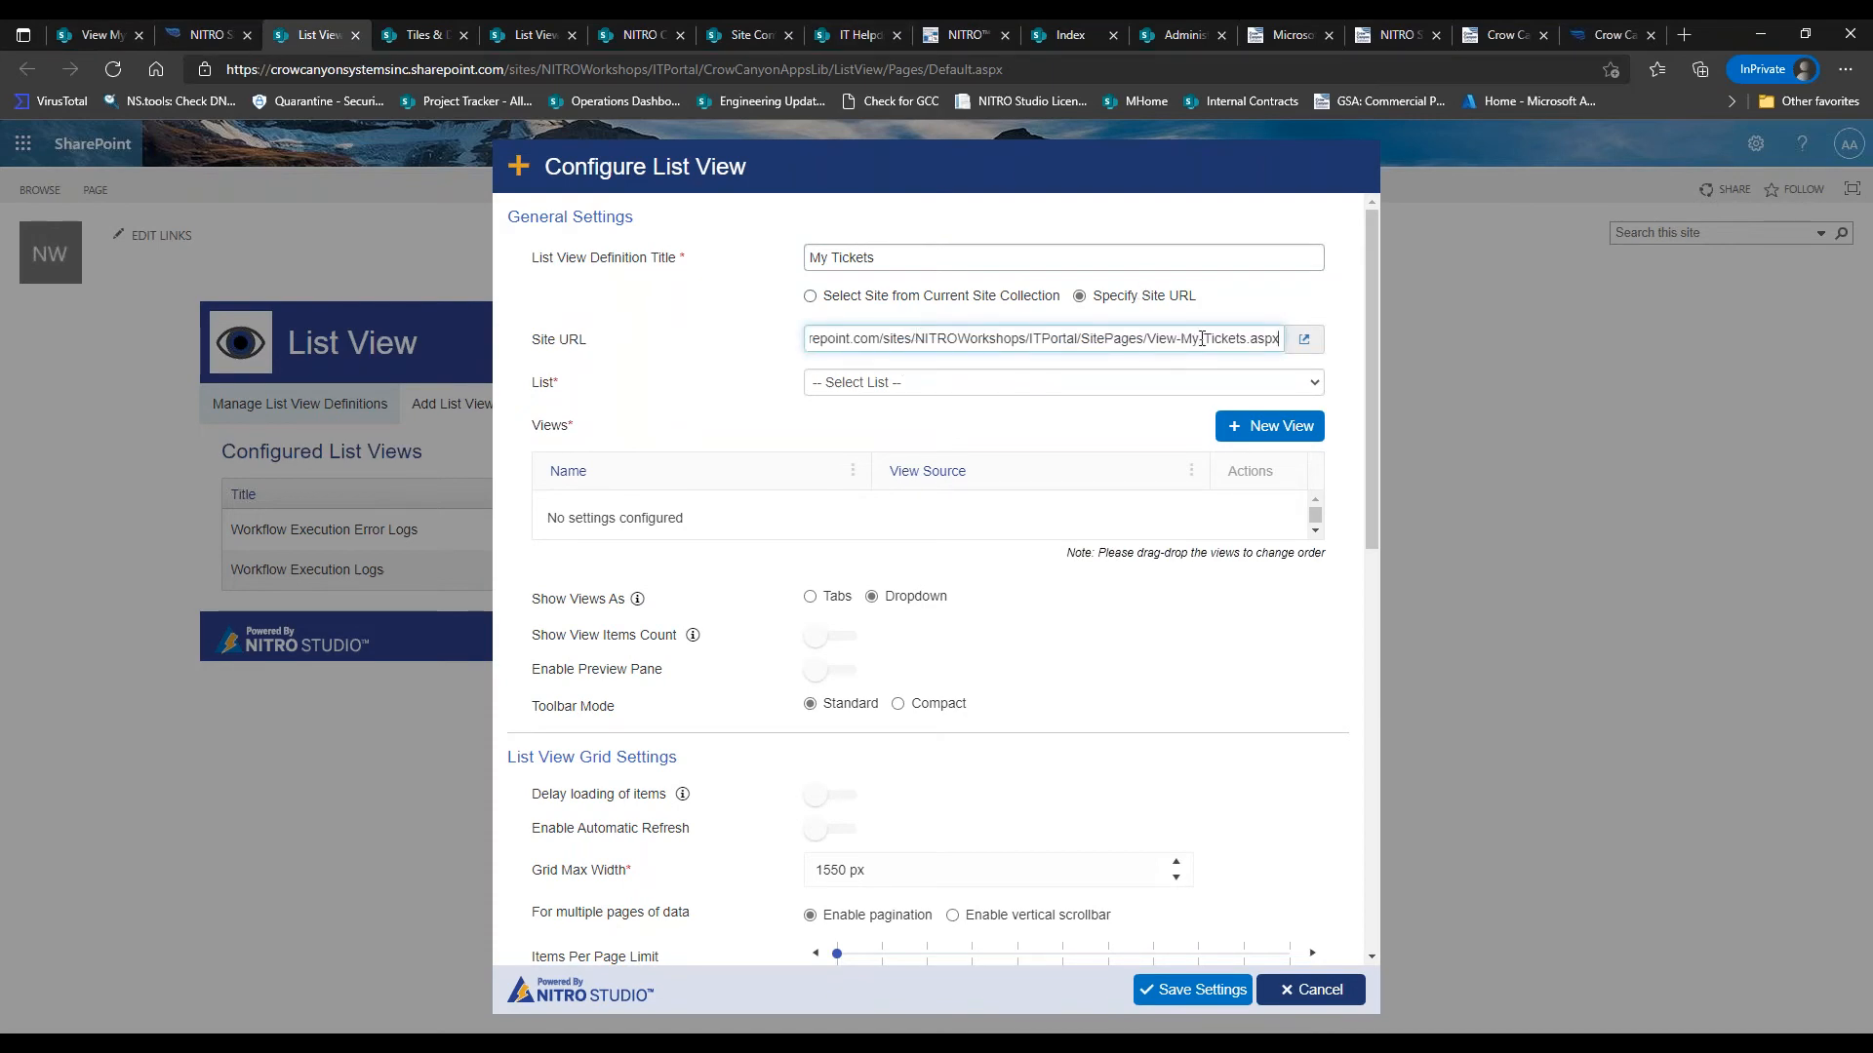
left_click_drag(1265, 337, 757, 341)
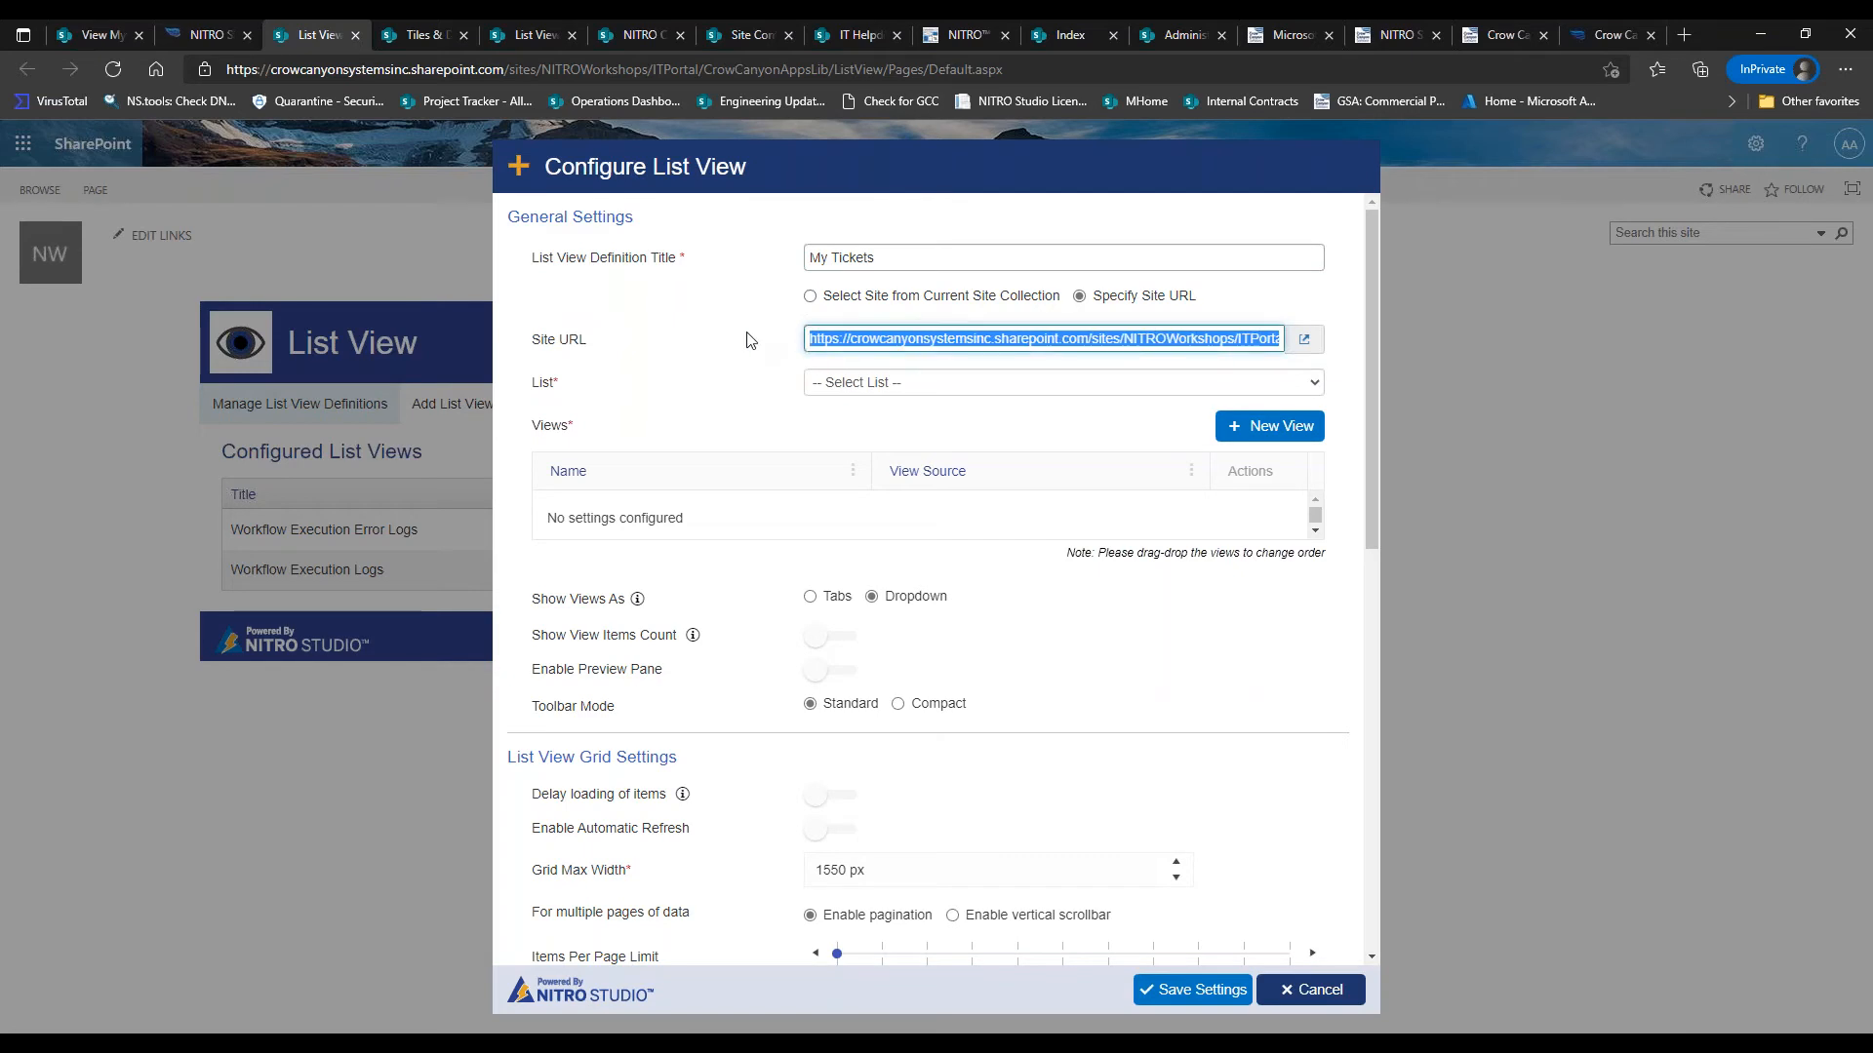
type("x")
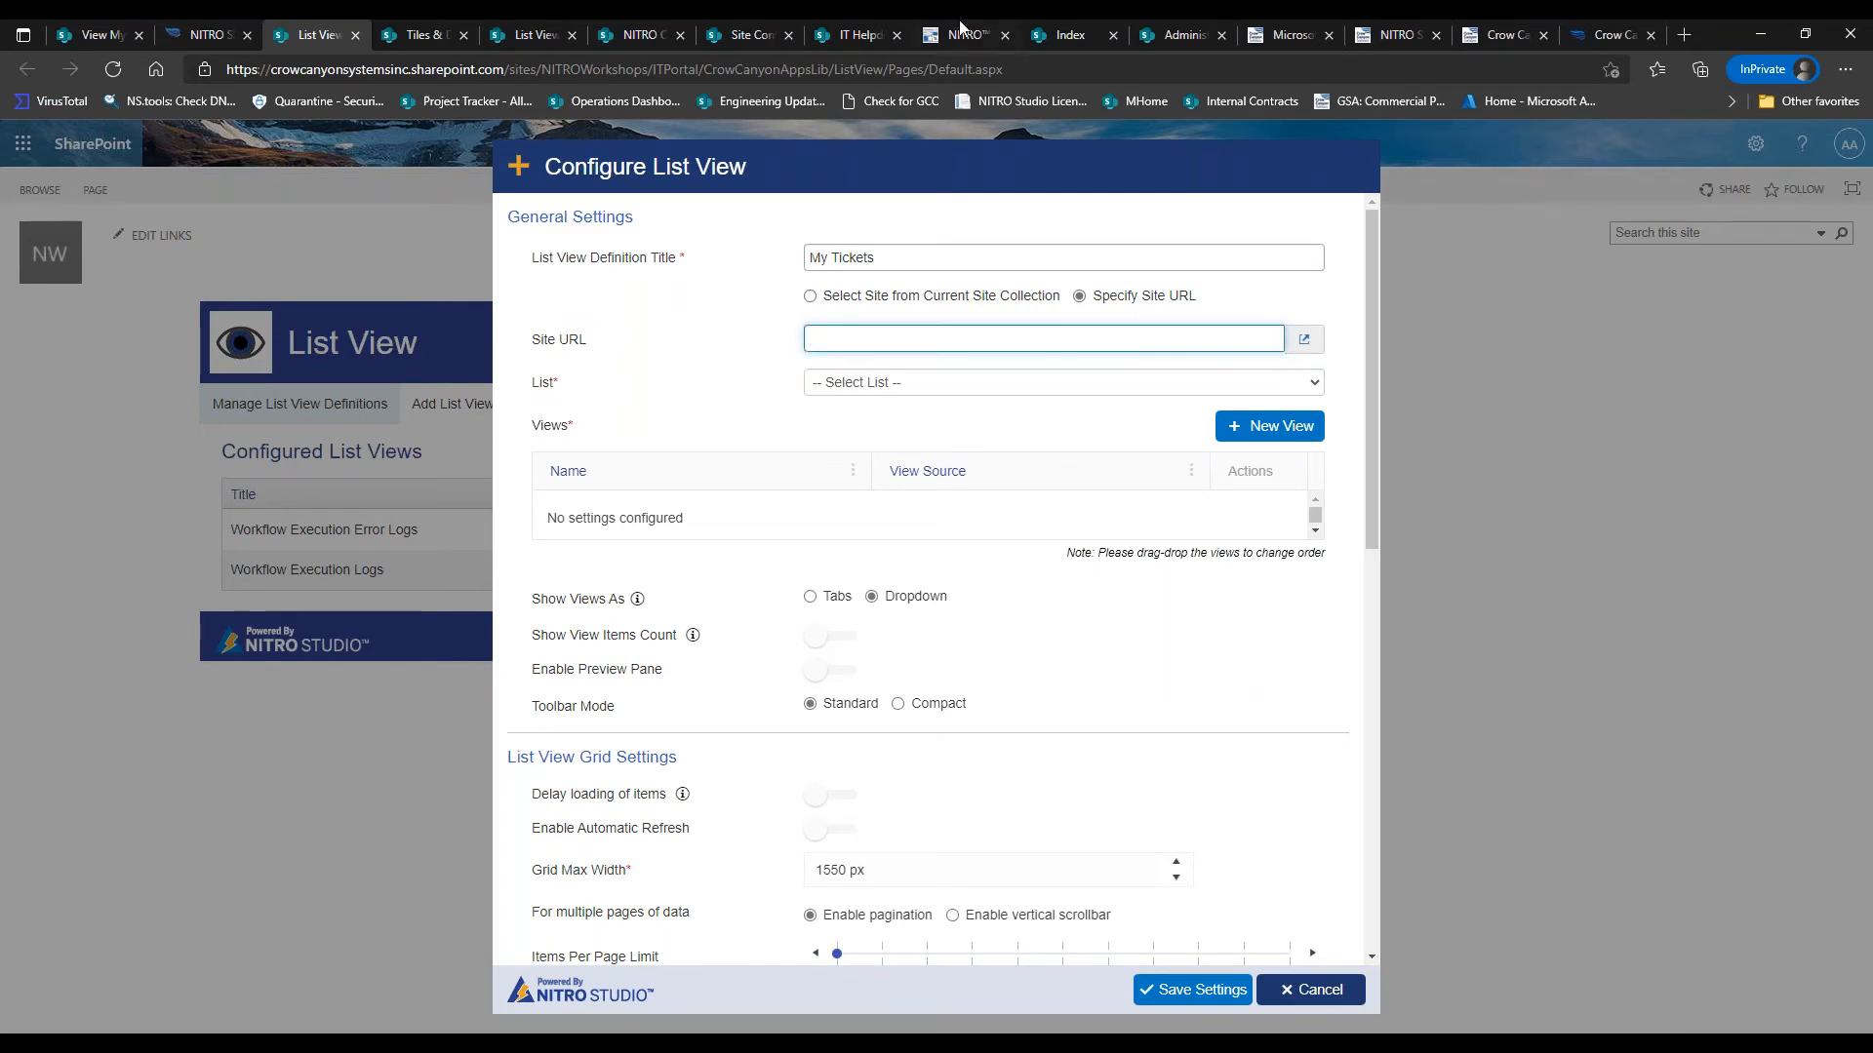
left_click(847, 35)
left_click_drag(678, 68, 191, 78)
key("ctrl+c")
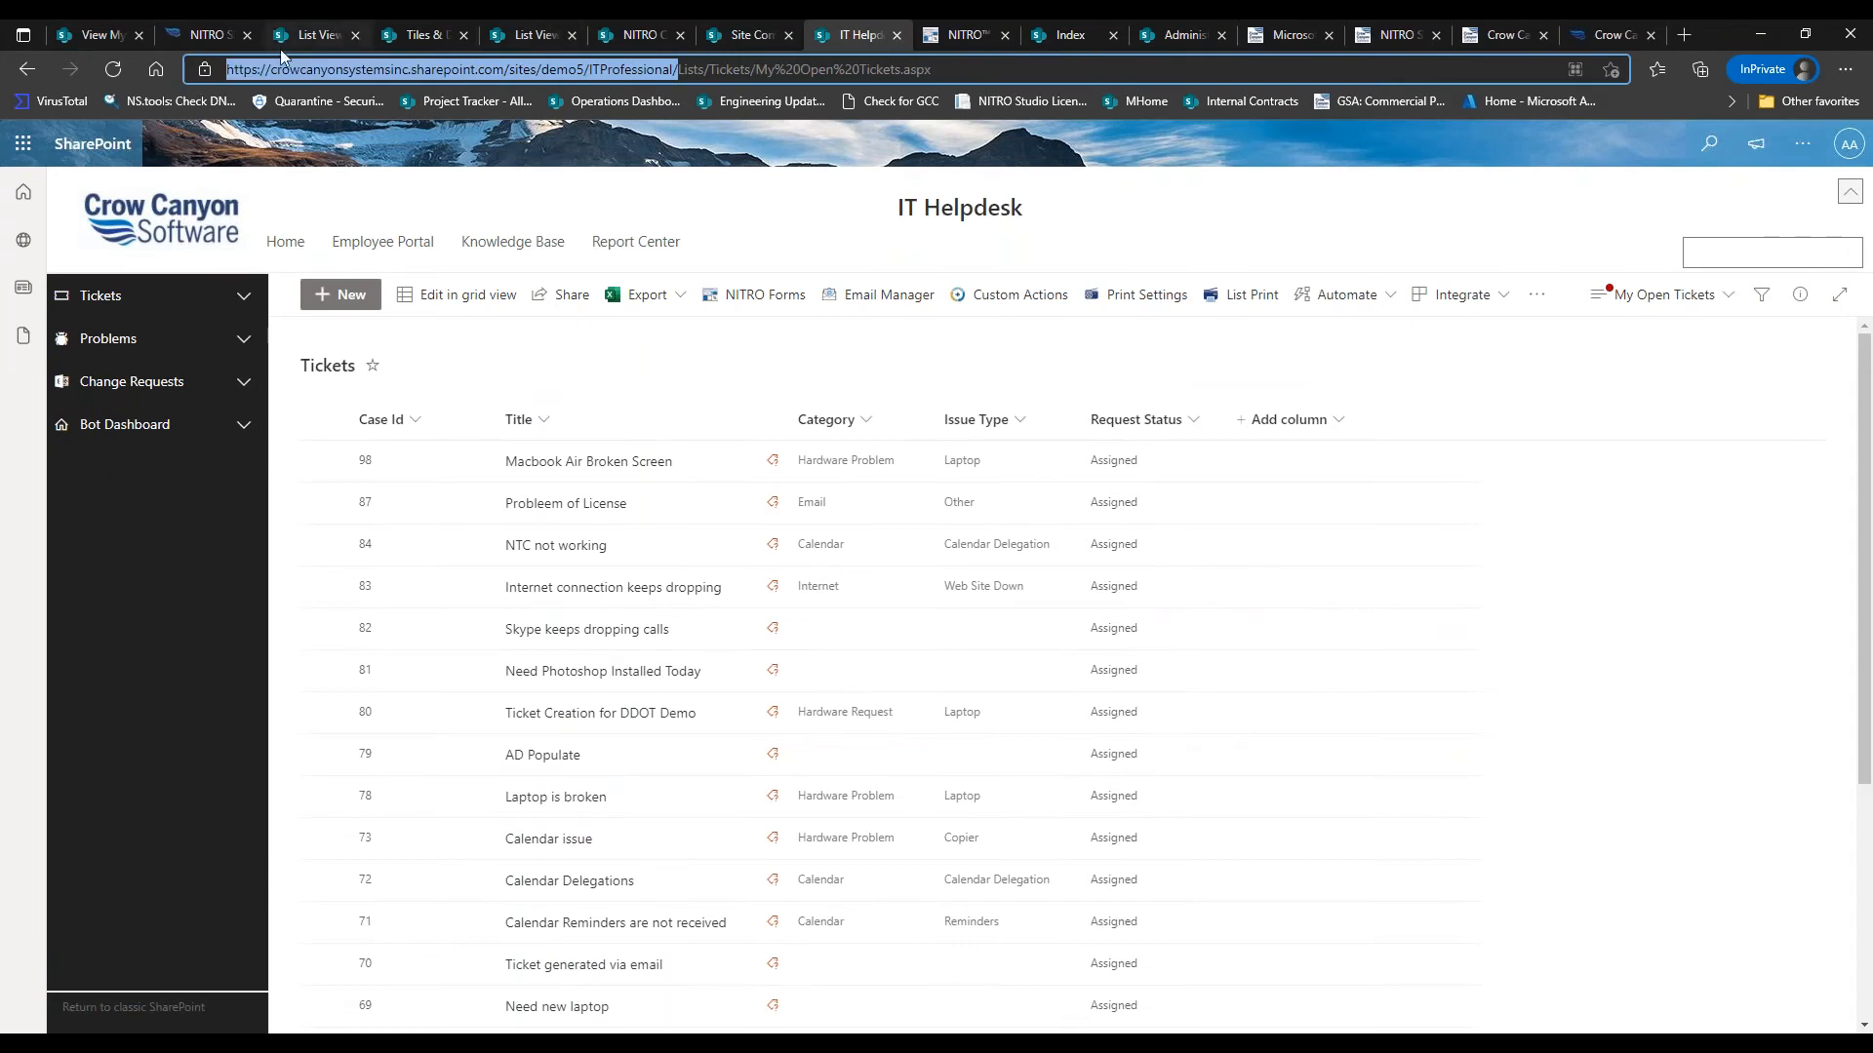
left_click(114, 37)
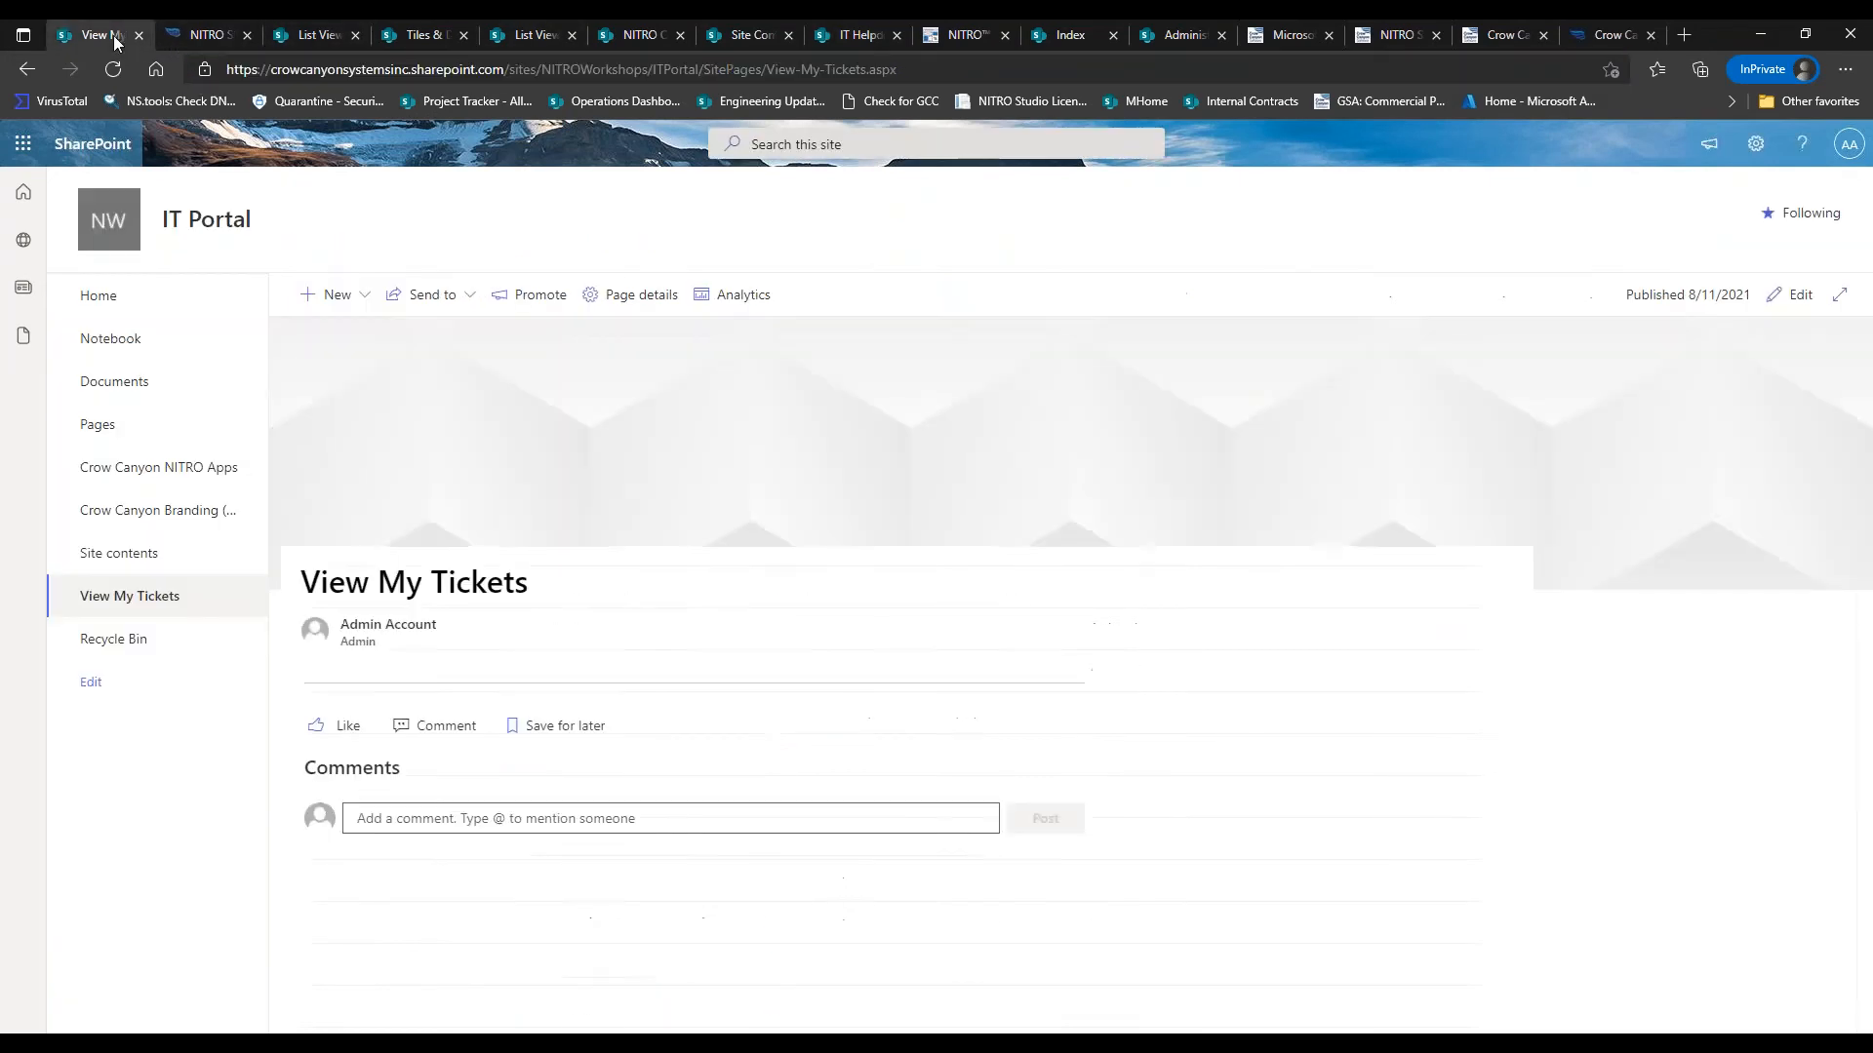
left_click(191, 35)
left_click(273, 37)
left_click(943, 346)
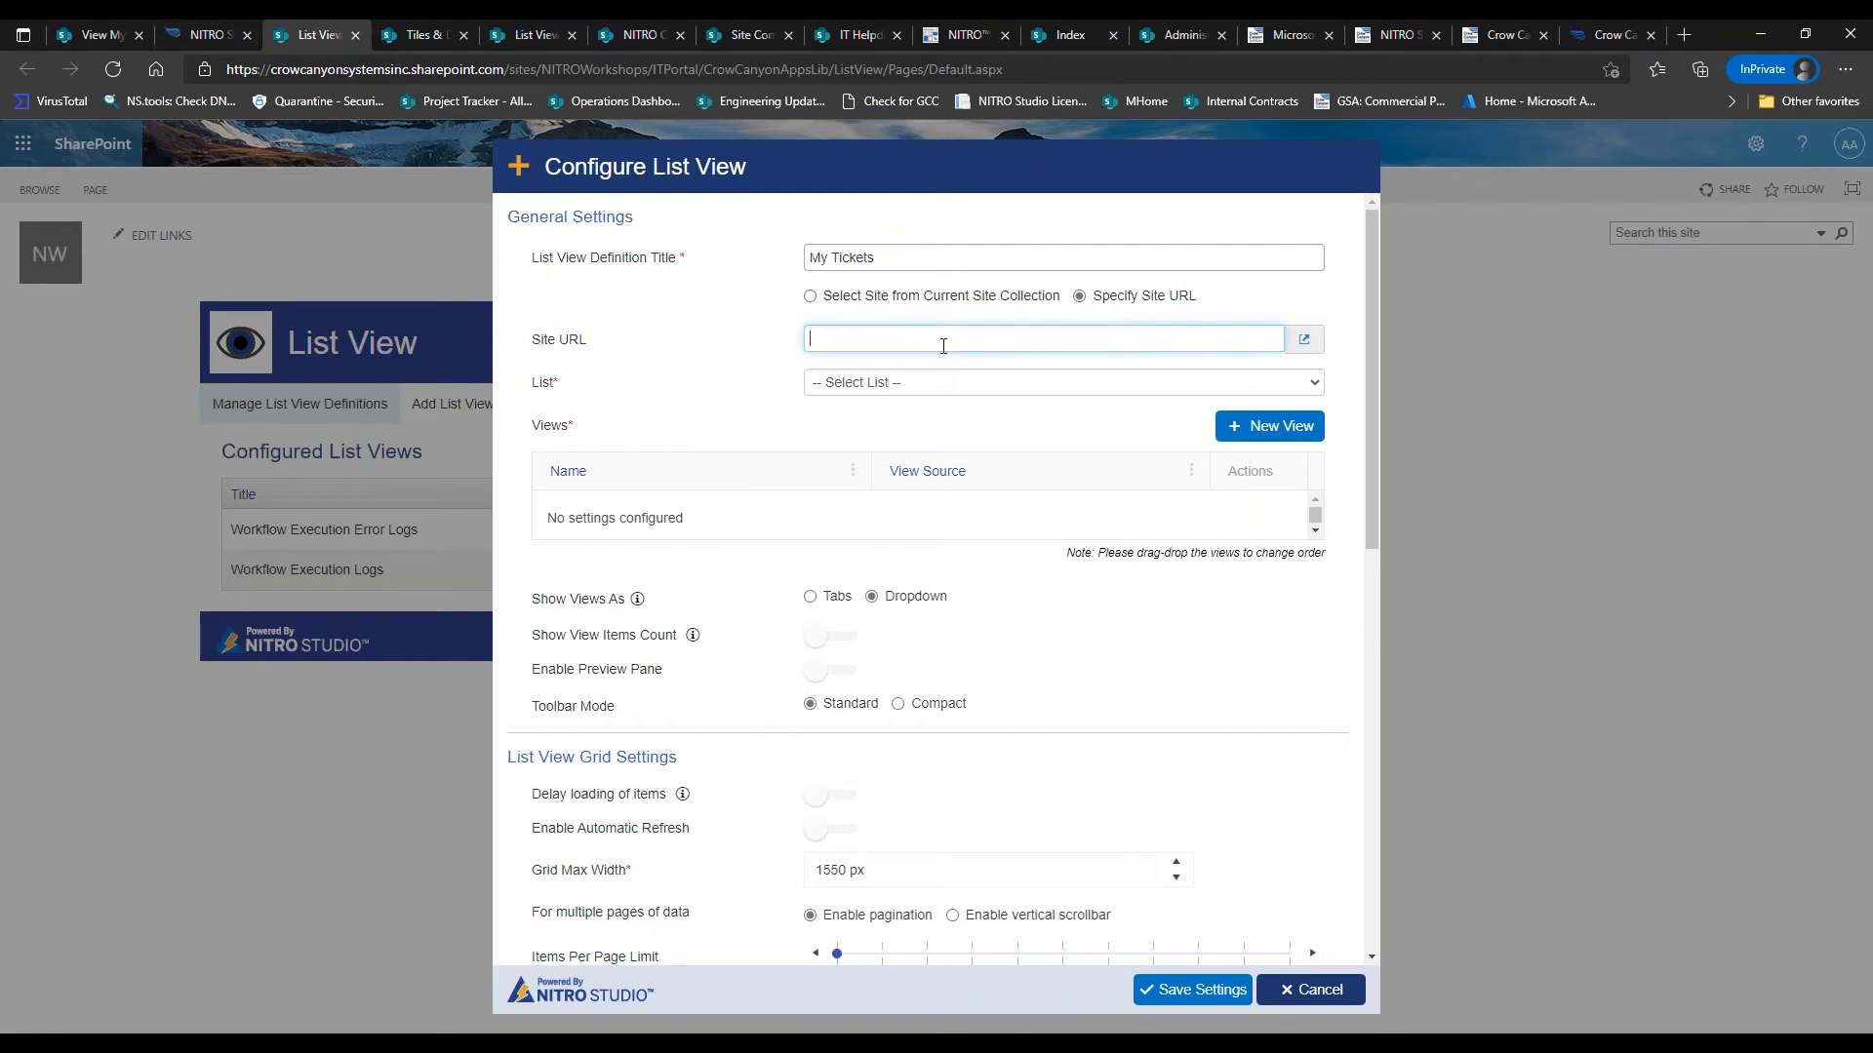
key("ctrl+v")
Choose Tickets as the source list and add its My Tickets view to the definition
left_click(1132, 381)
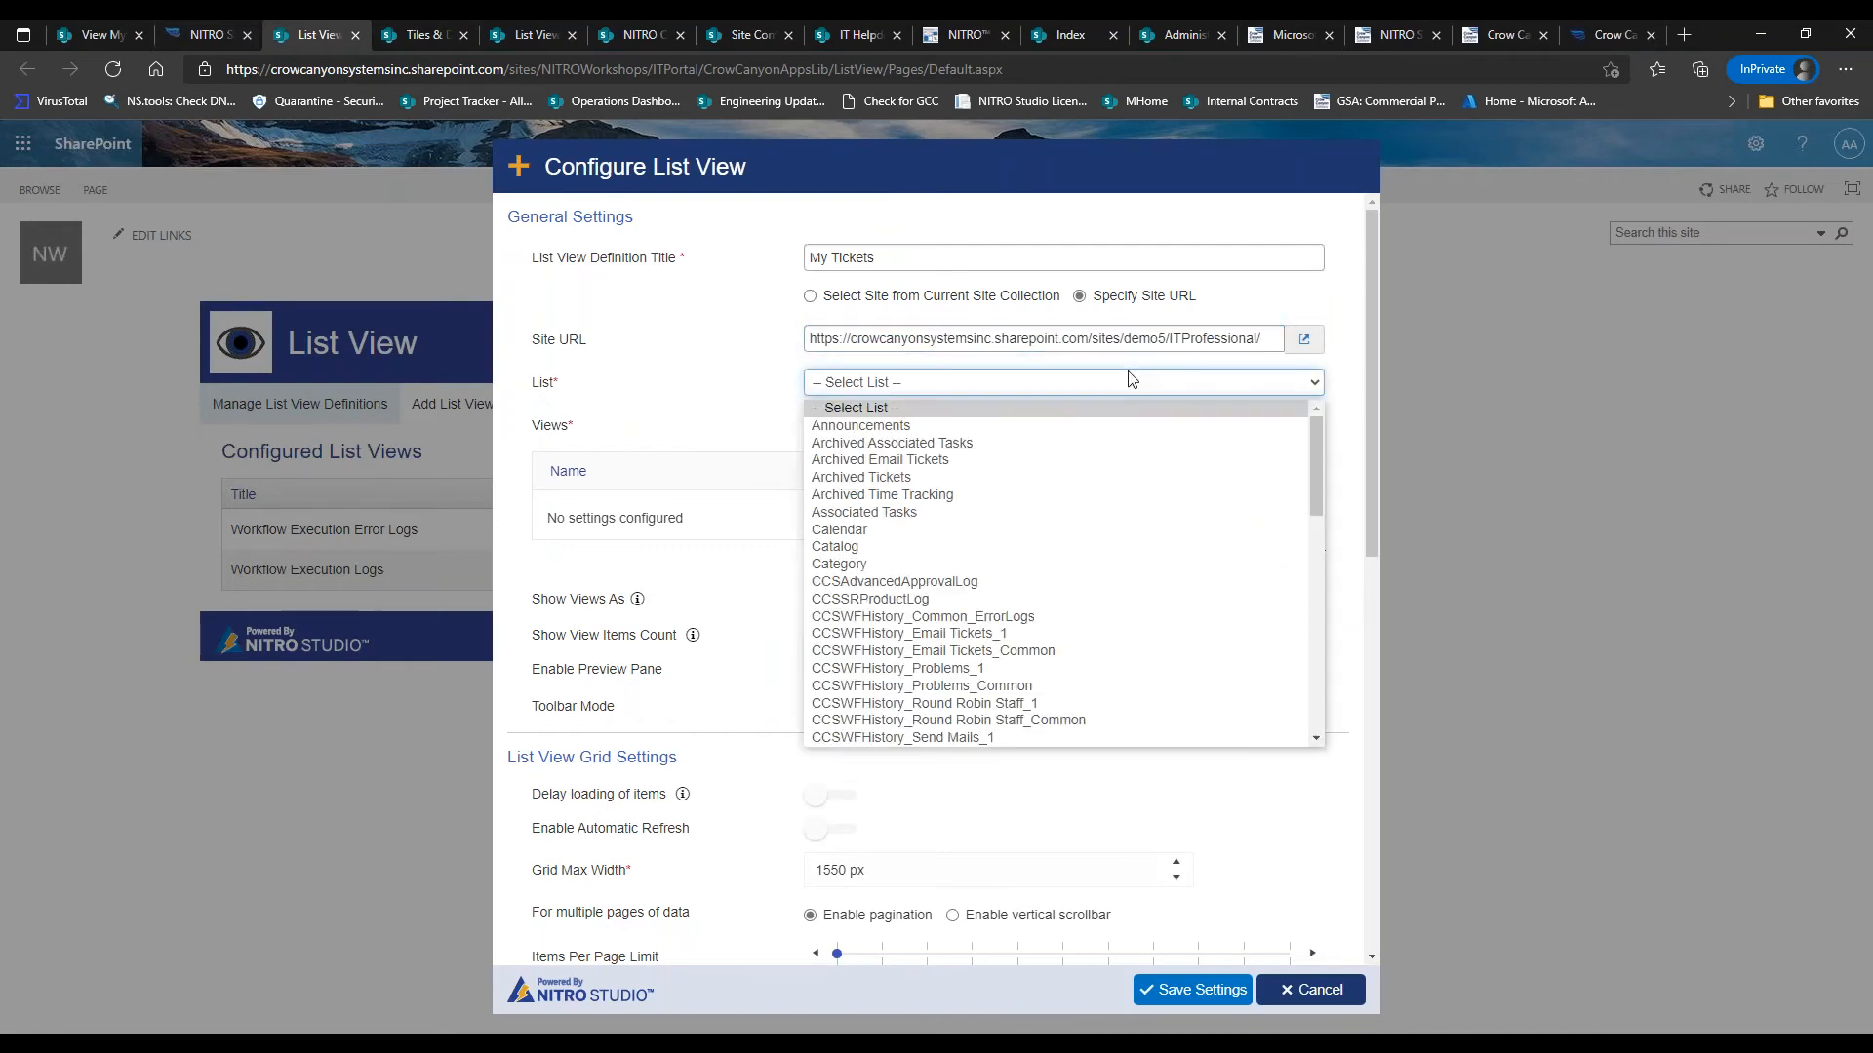
scroll(1309, 451, "down", 8)
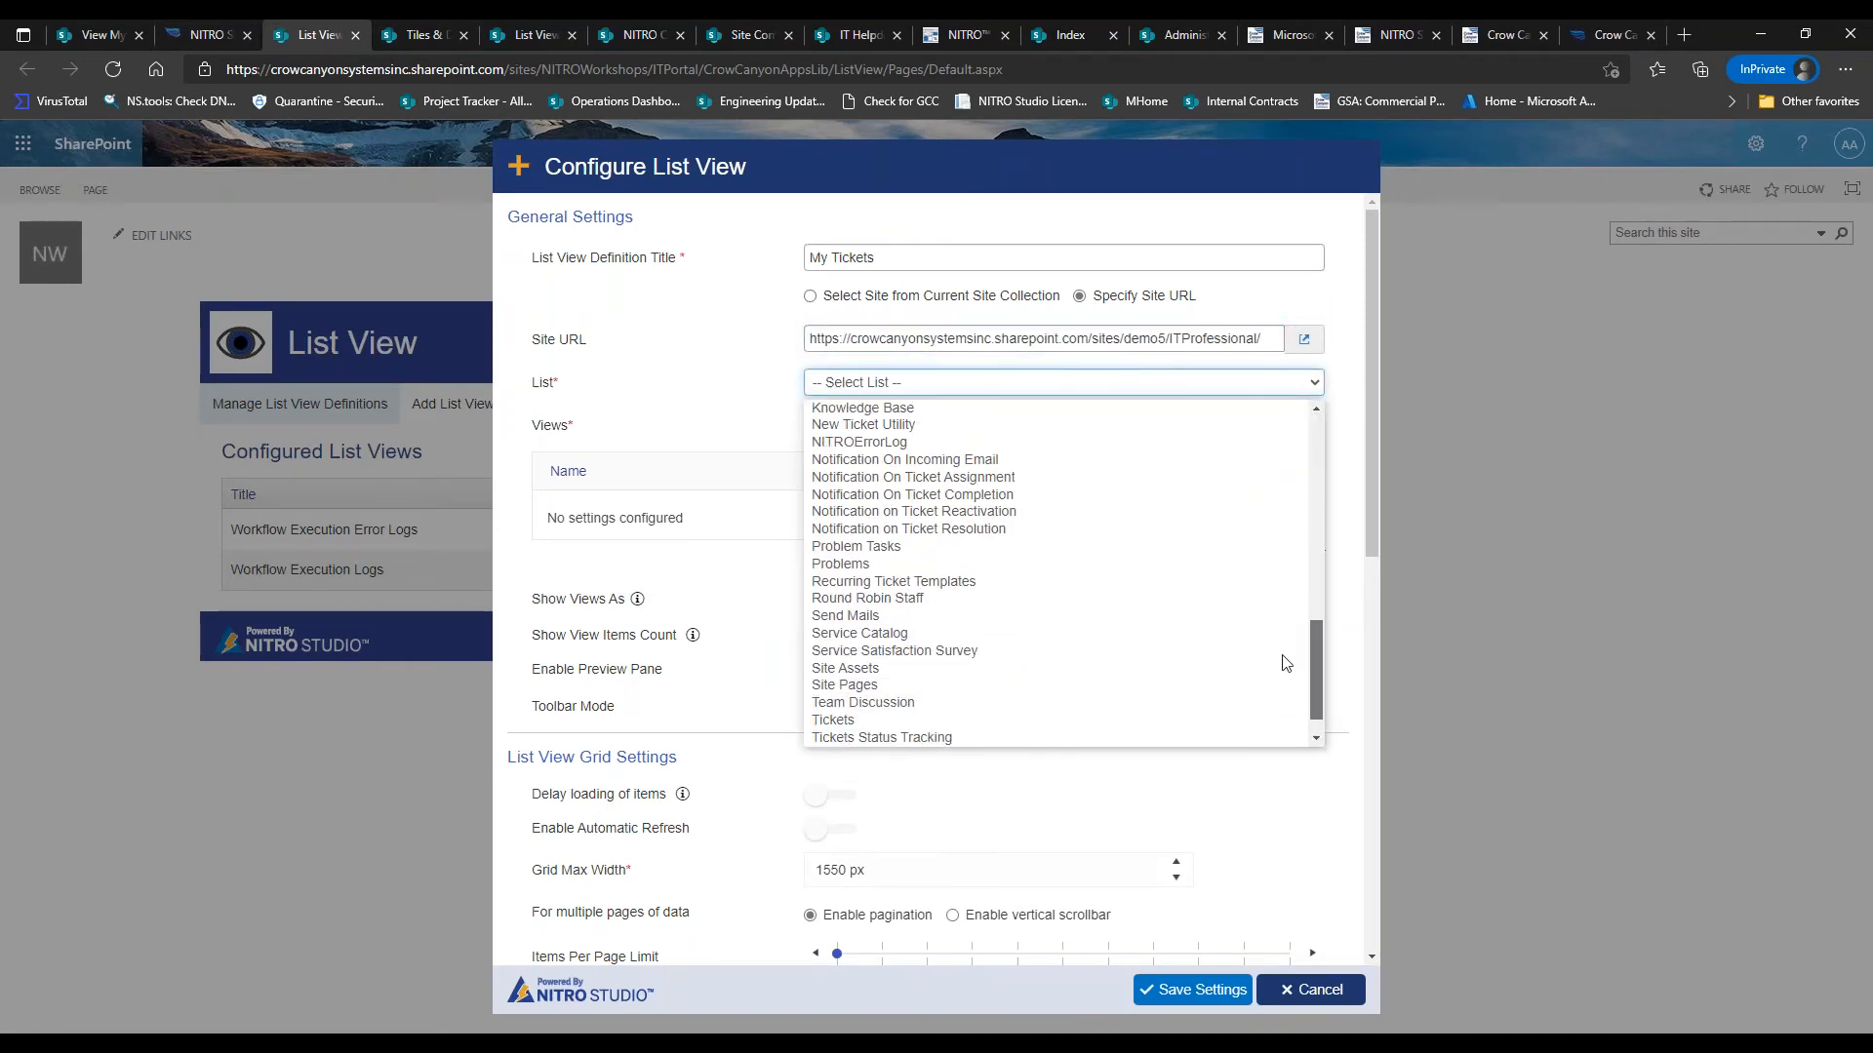
left_click(1182, 685)
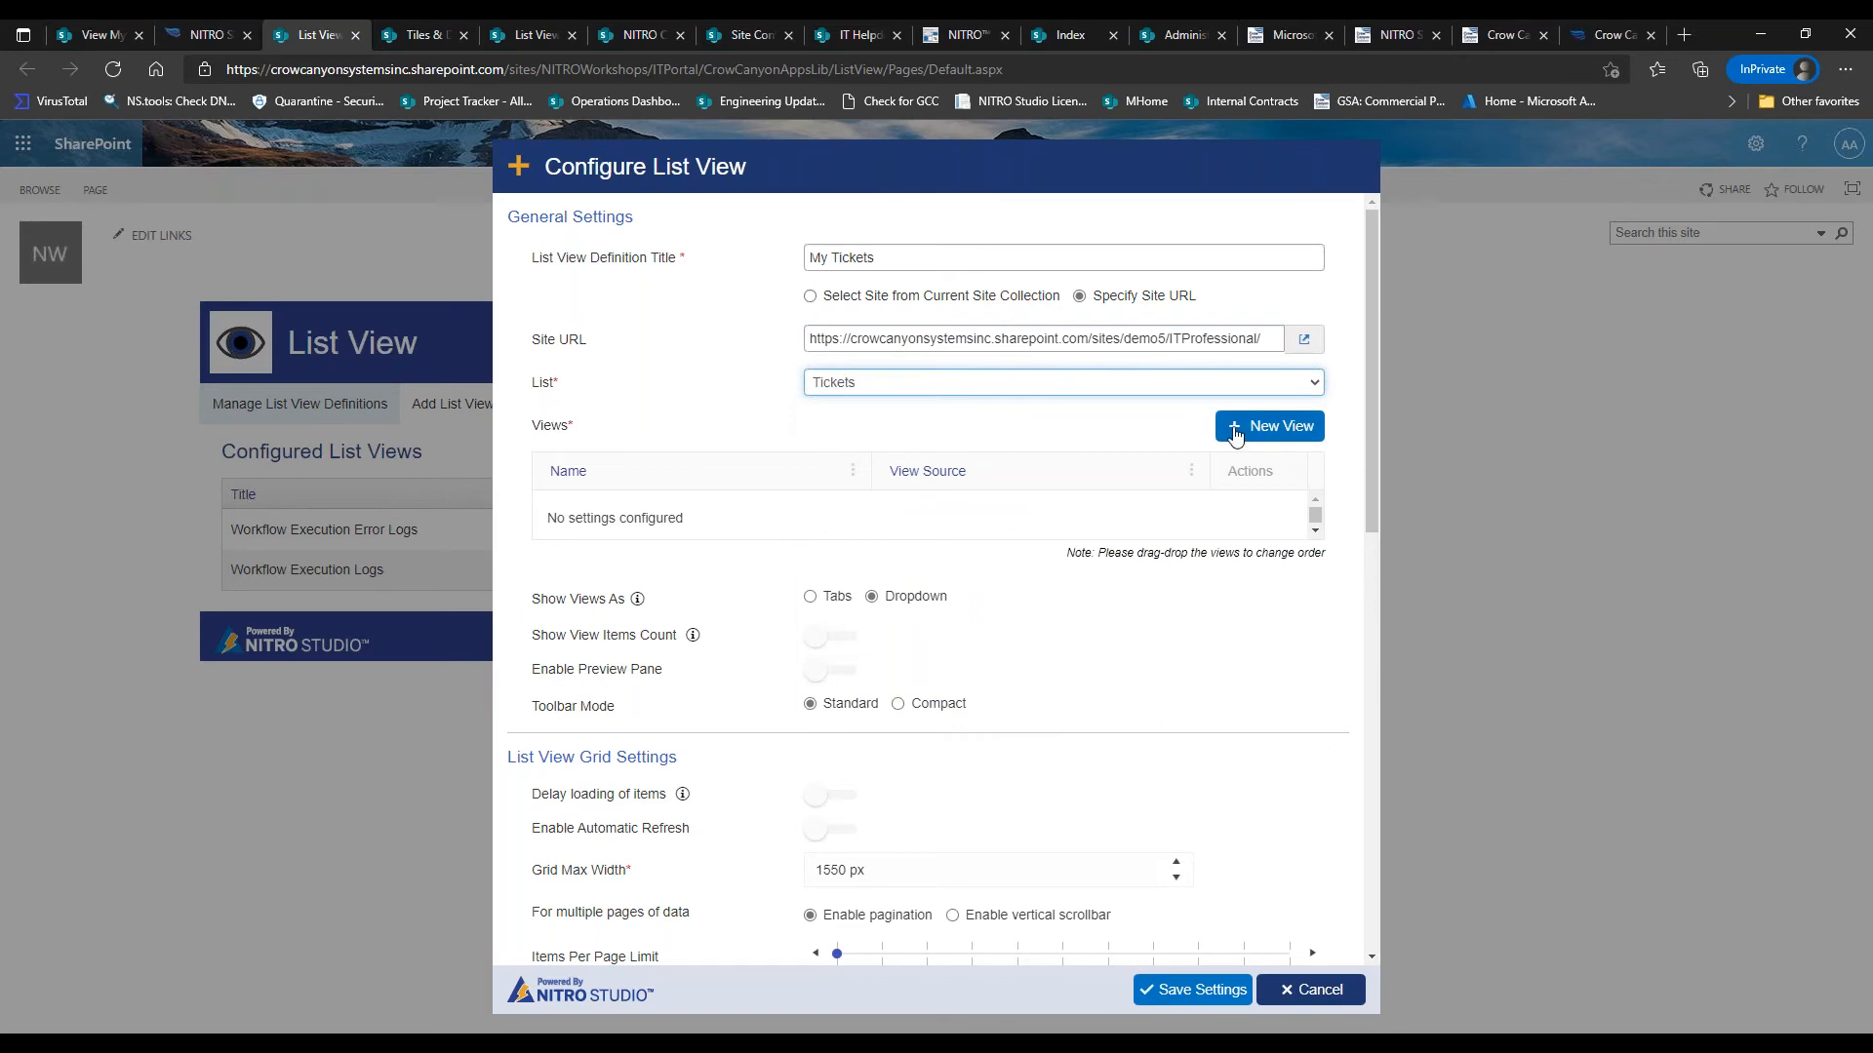
left_click(1269, 427)
left_click(922, 357)
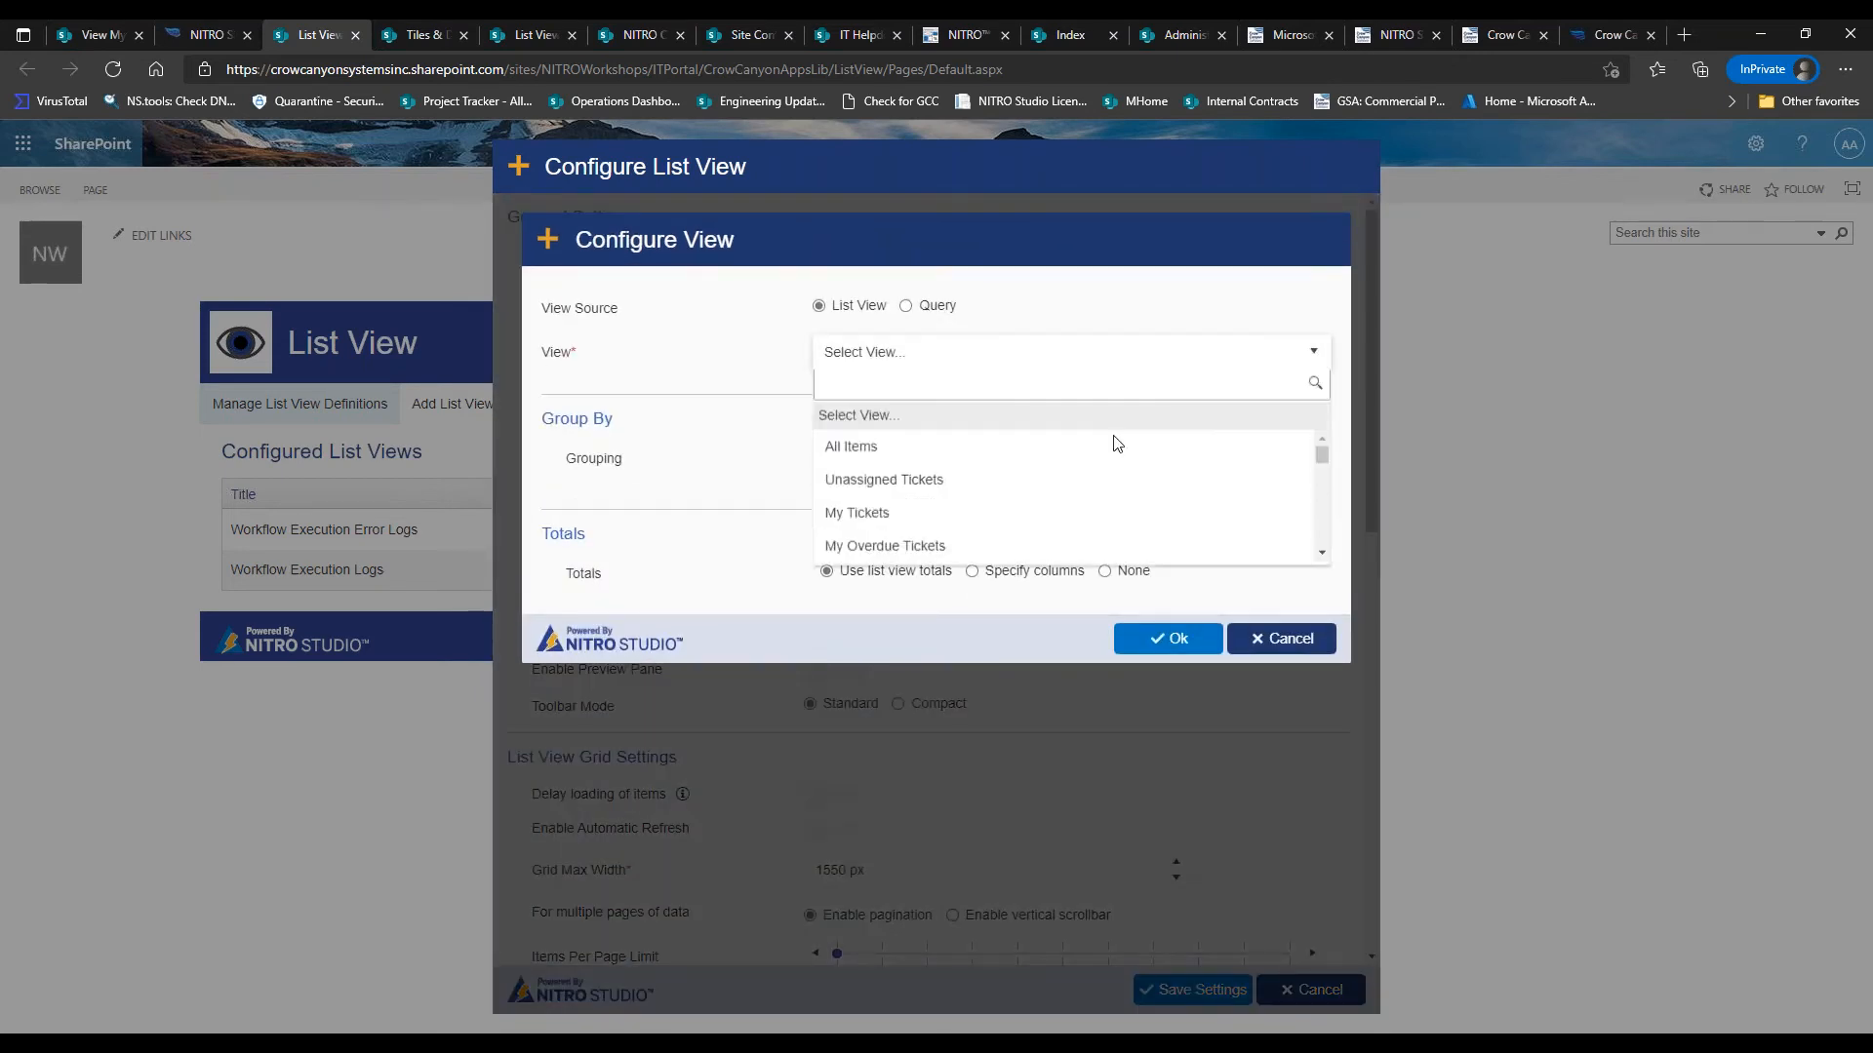
left_click(976, 524)
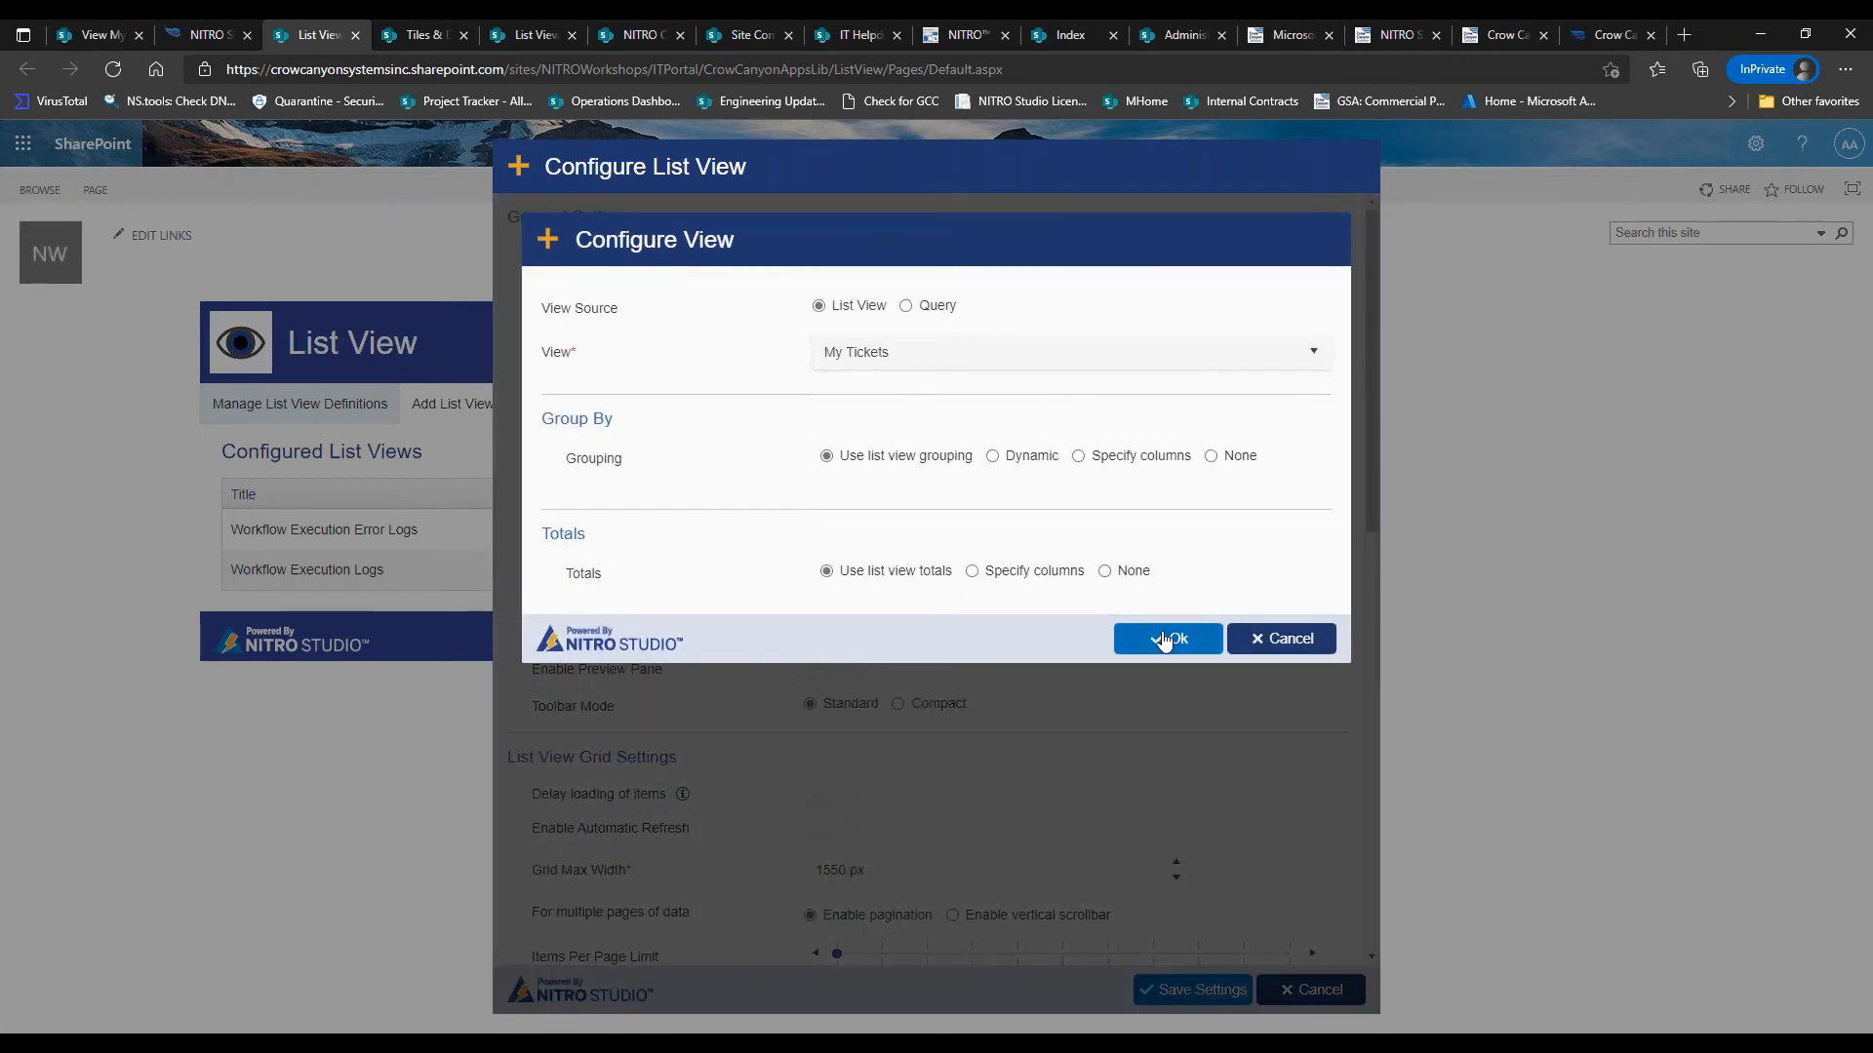
left_click(1161, 638)
Turn on fixed row height and alternate row color in the list view's grid settings
left_click_drag(1368, 384, 806, 568)
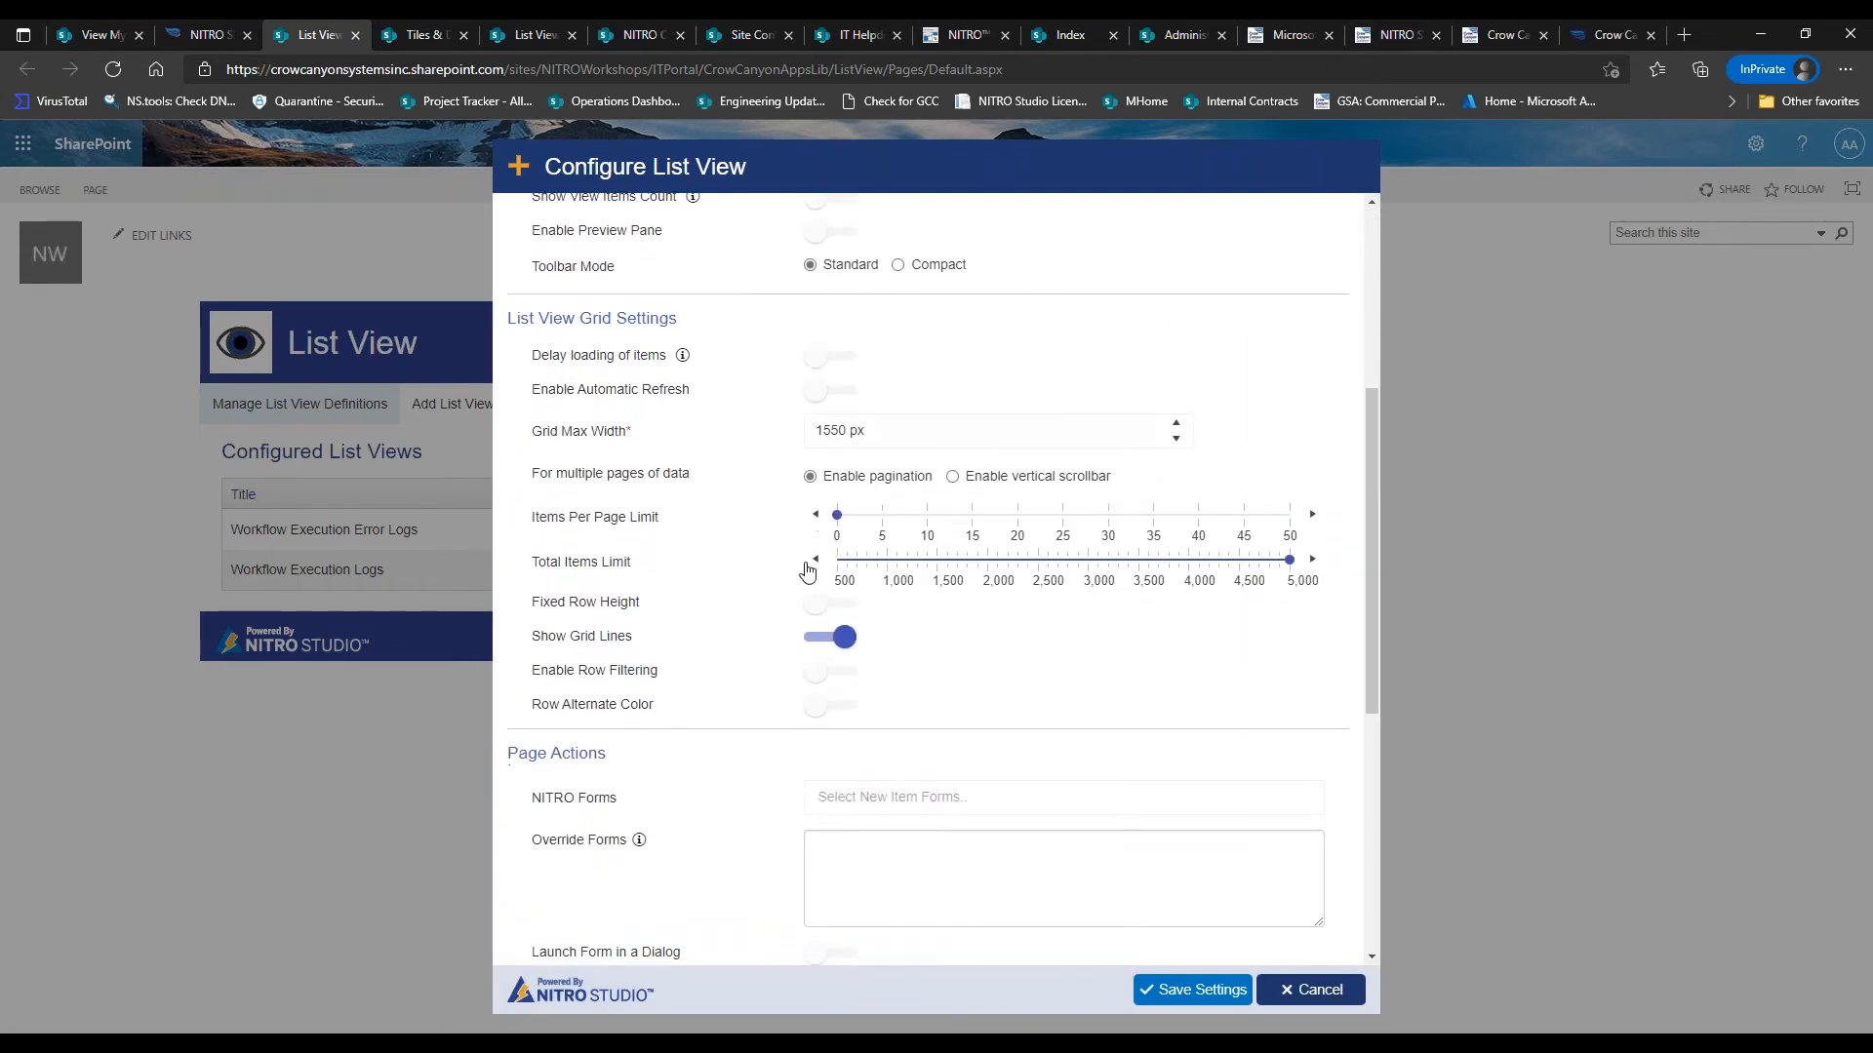
left_click(814, 605)
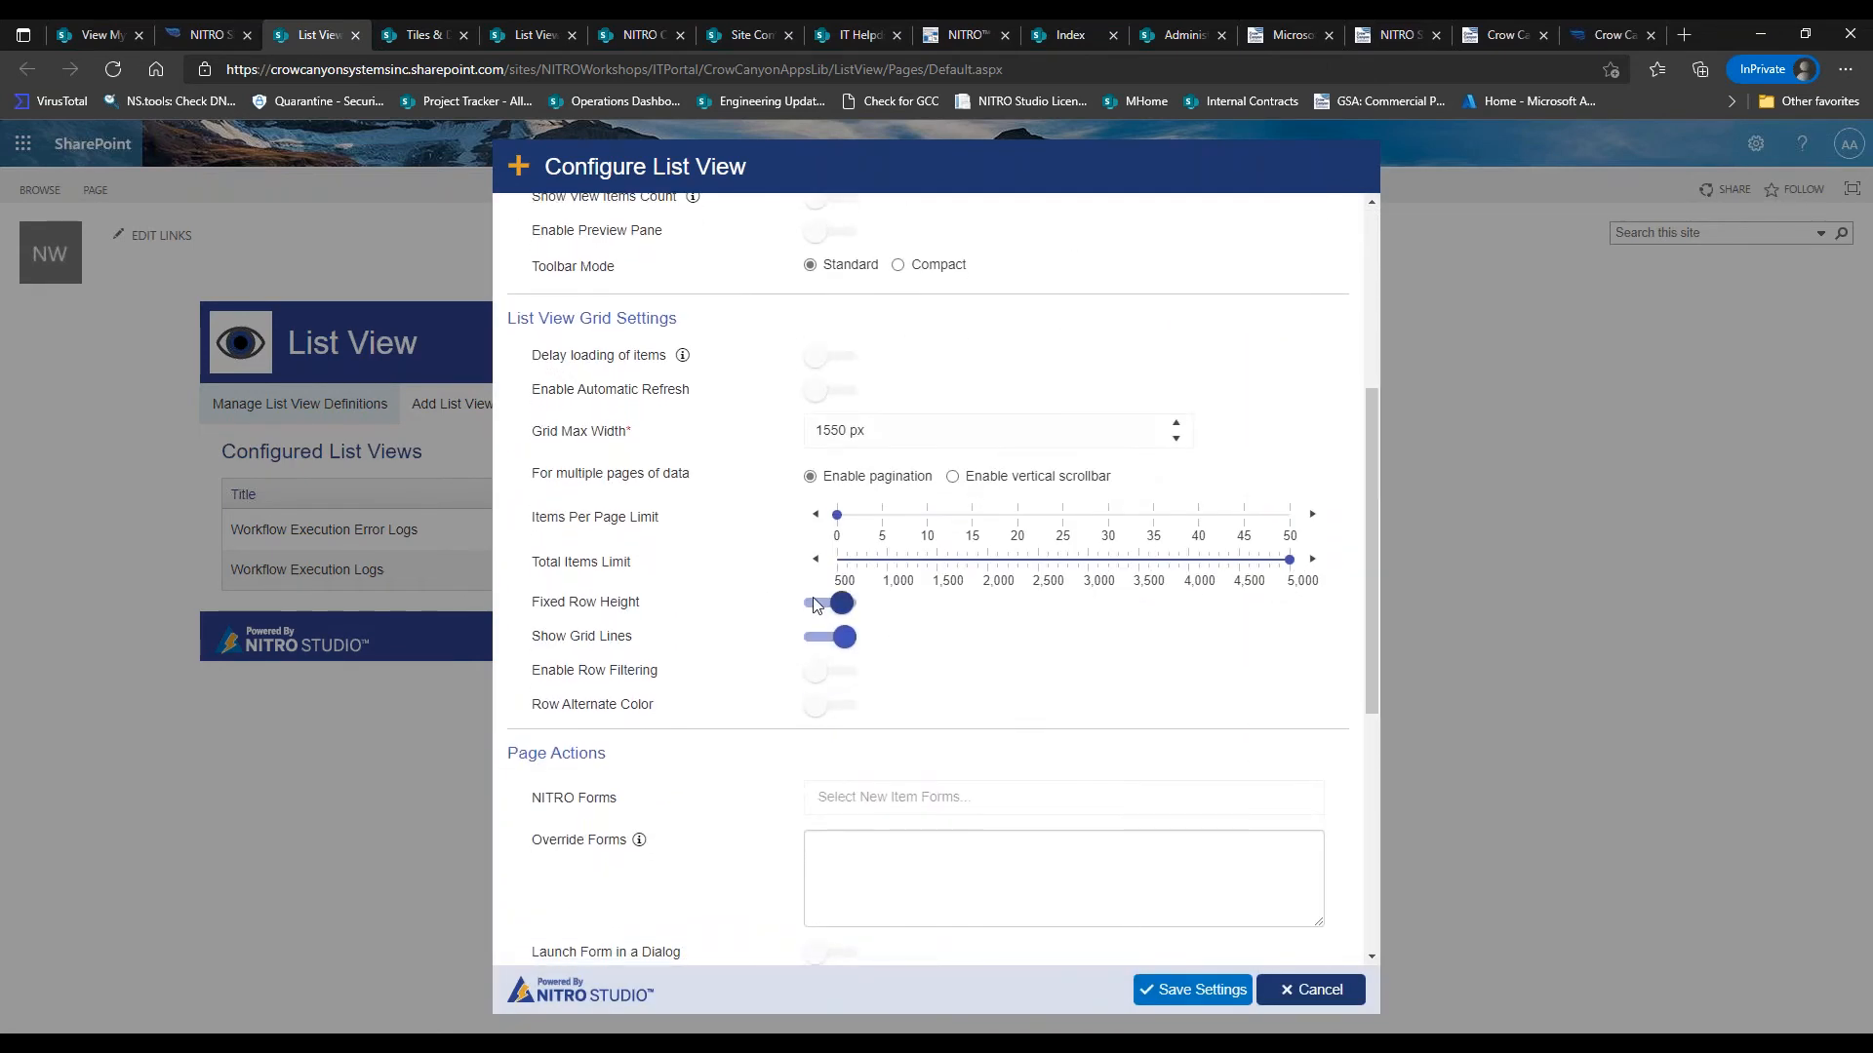
left_click(815, 707)
Hide the email, print and list settings buttons in the list view's page actions
left_click_drag(1364, 559, 1339, 713)
scroll(1341, 727, "down", 2)
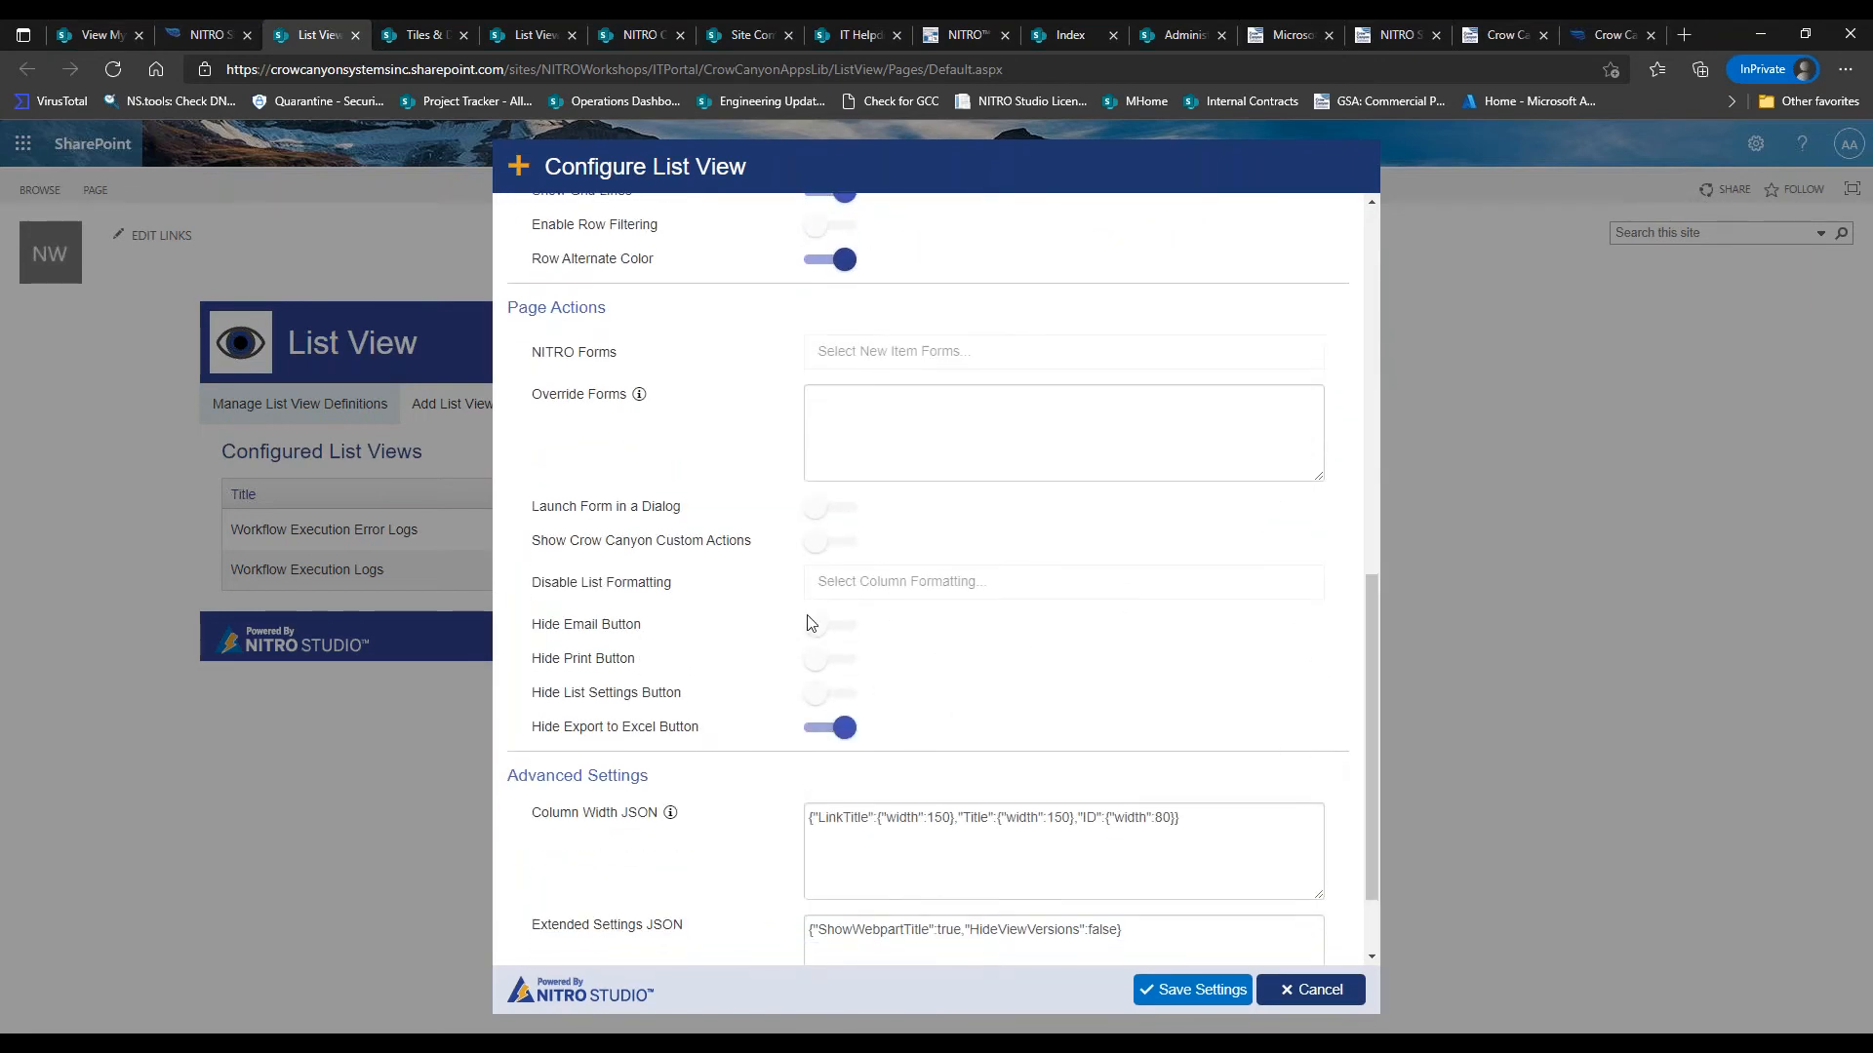
left_click(819, 624)
left_click(819, 658)
left_click(820, 692)
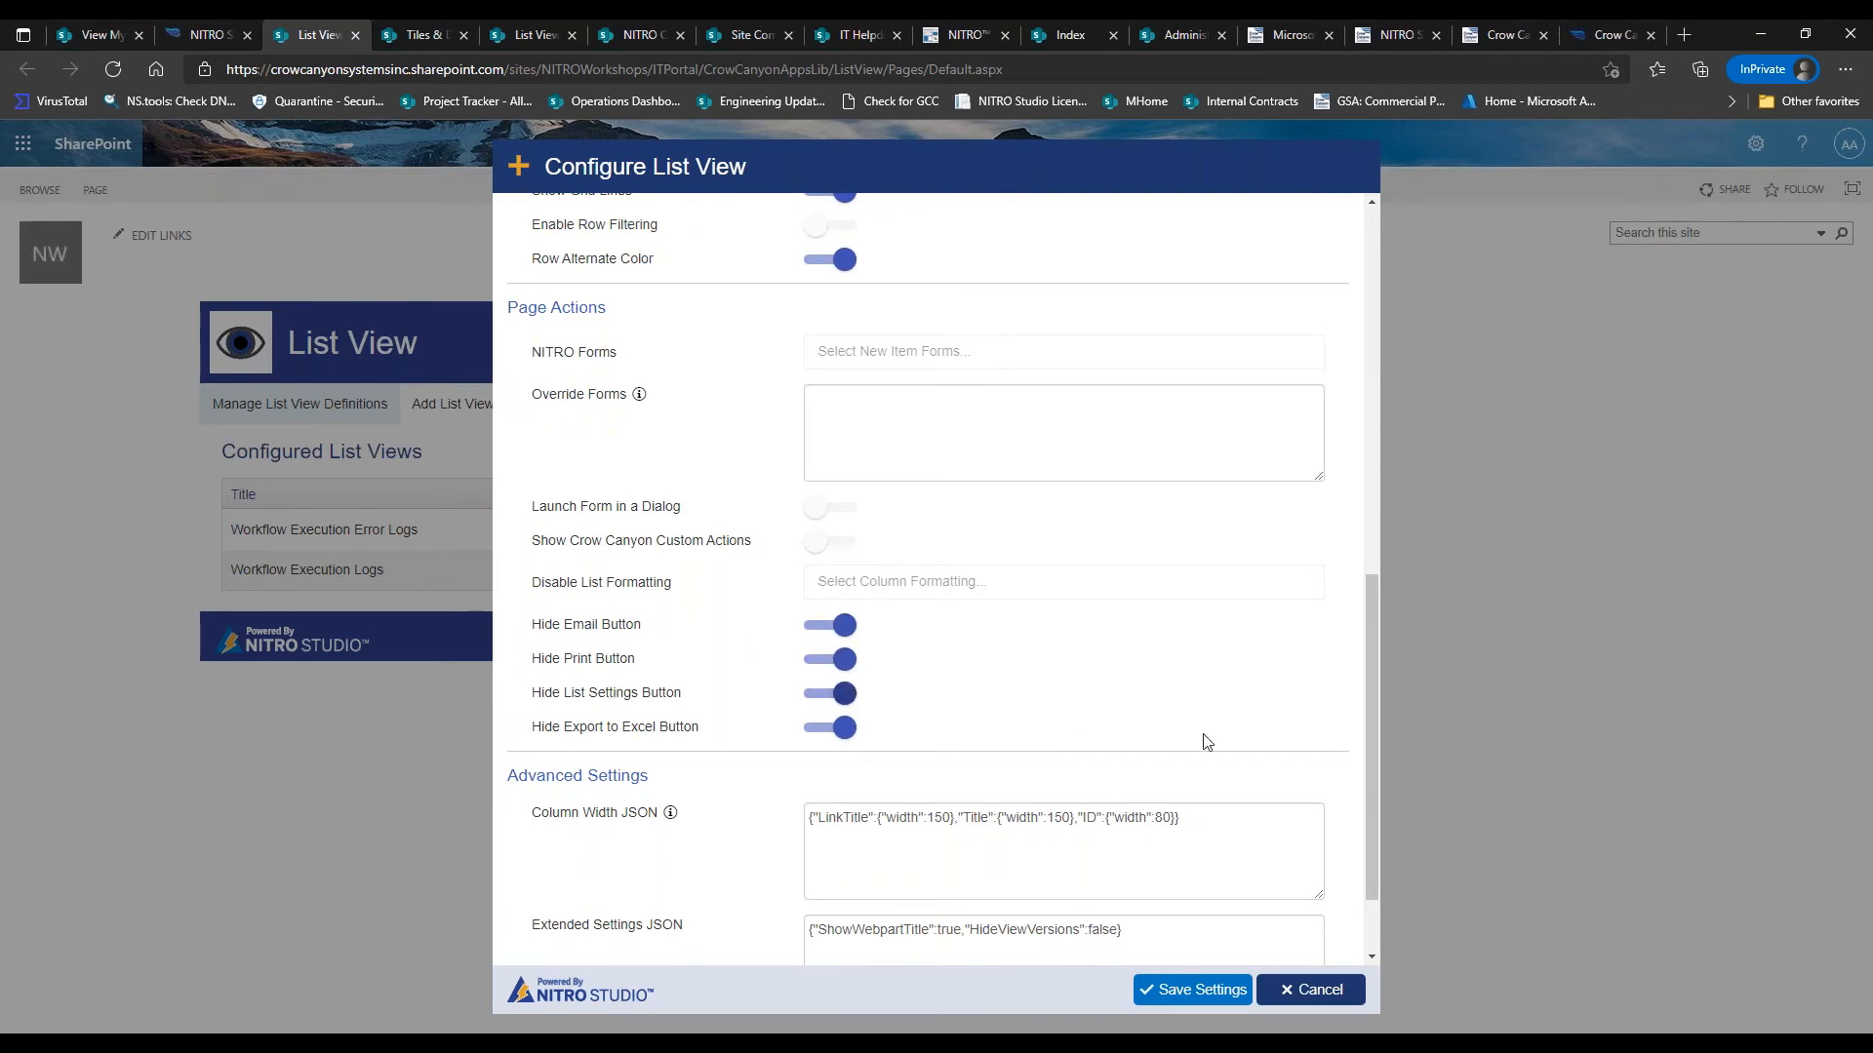
Save the list view definition and add a Crow Canyon List View web part to the View My Tickets page
scroll(1371, 664, "down", 1)
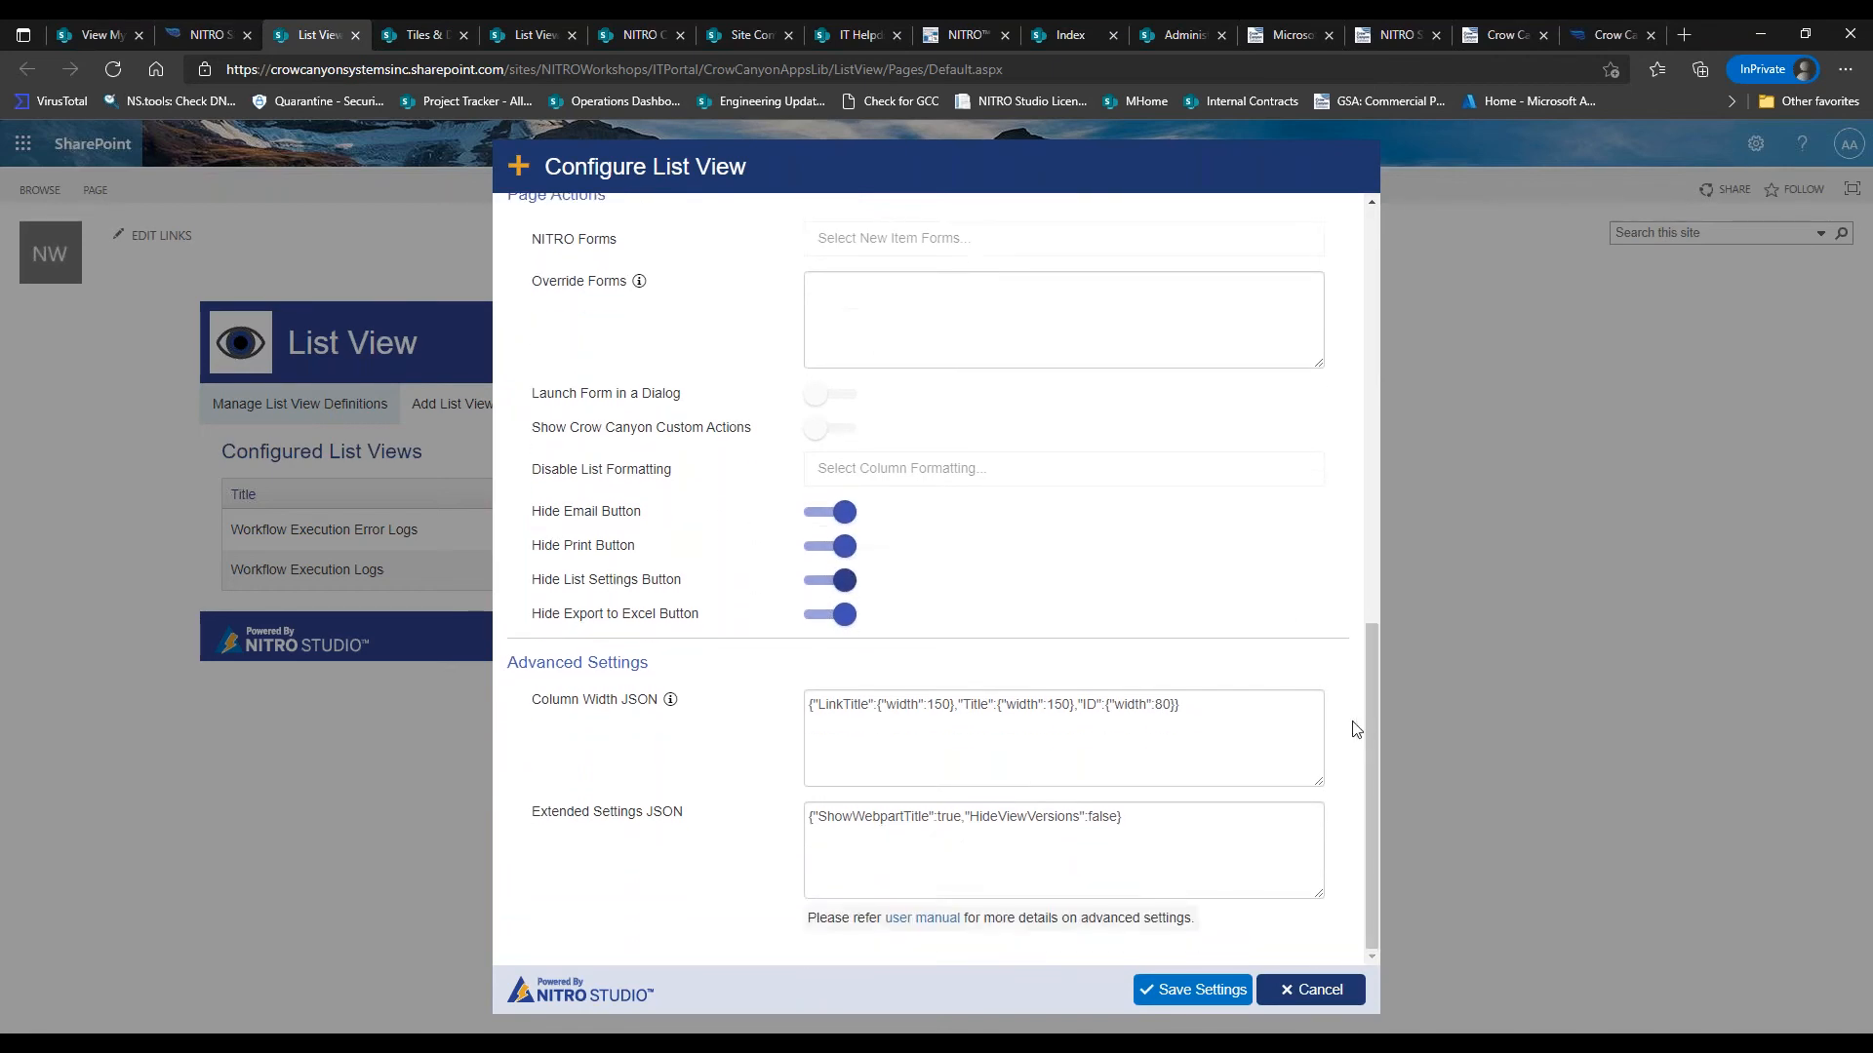
left_click(1207, 992)
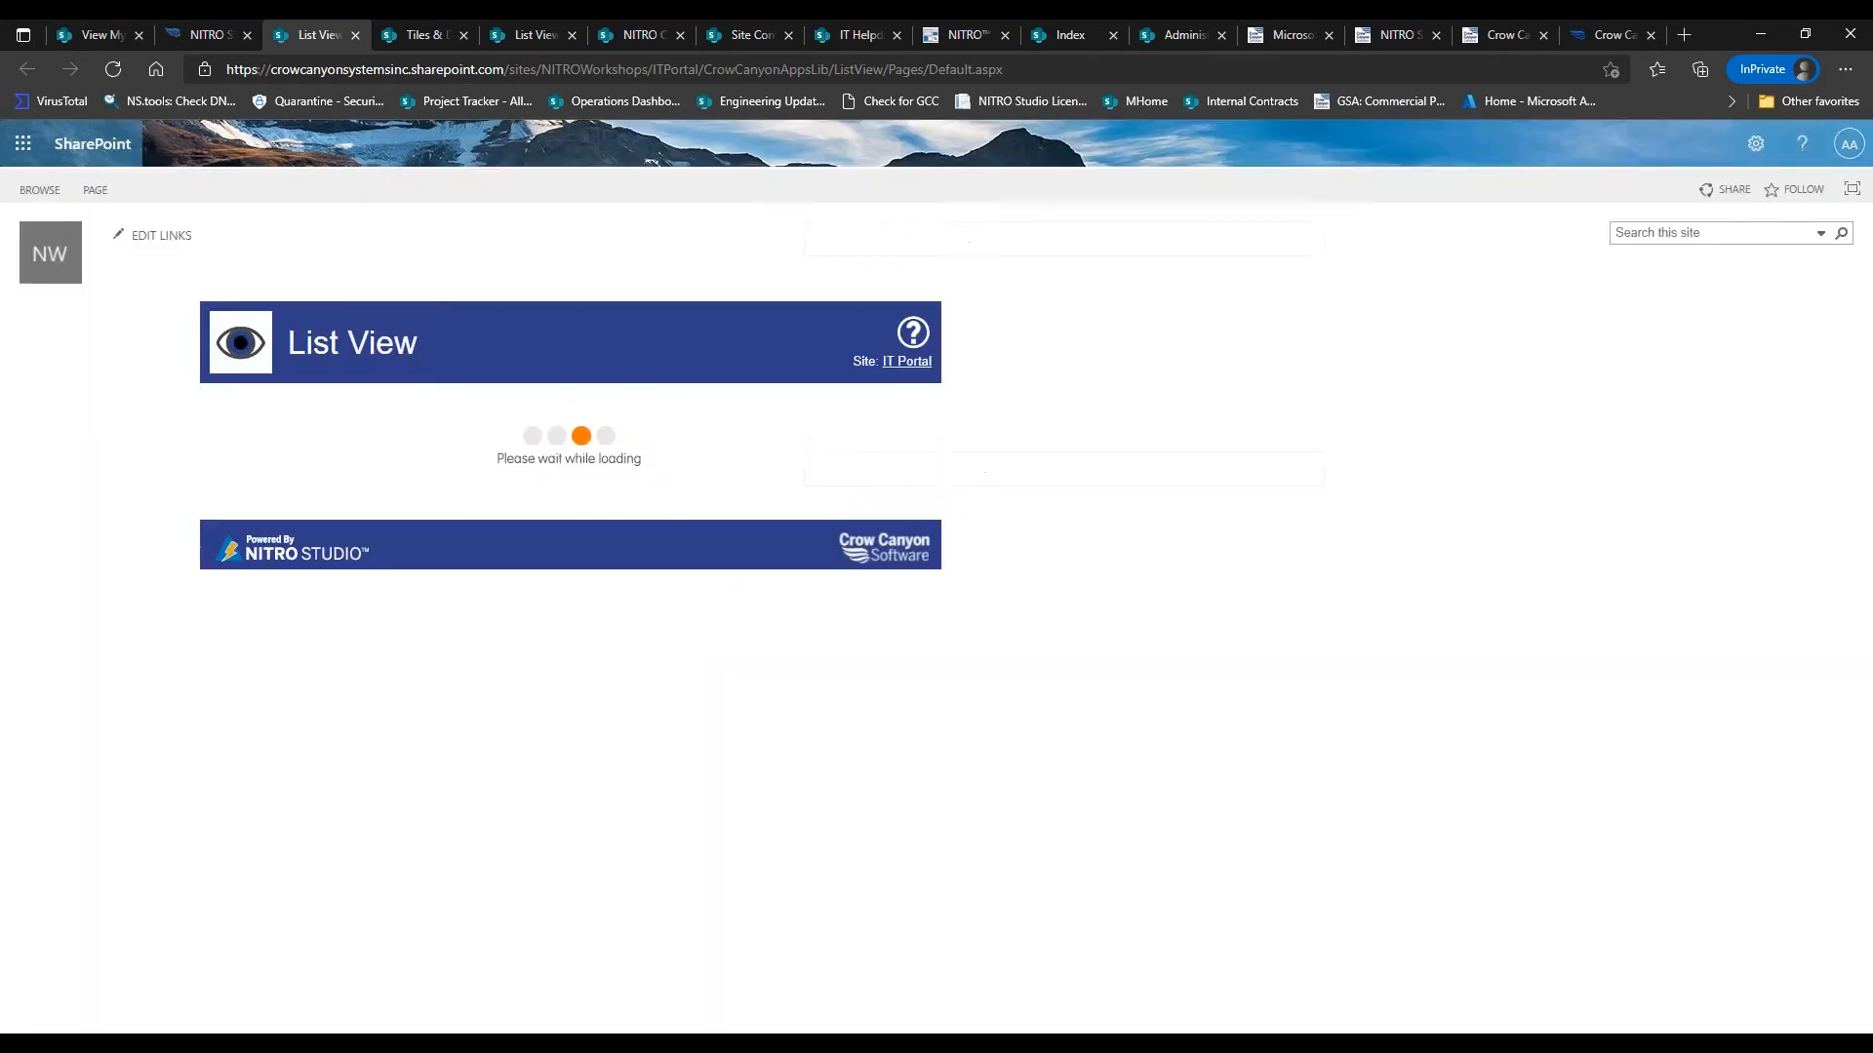
left_click(109, 39)
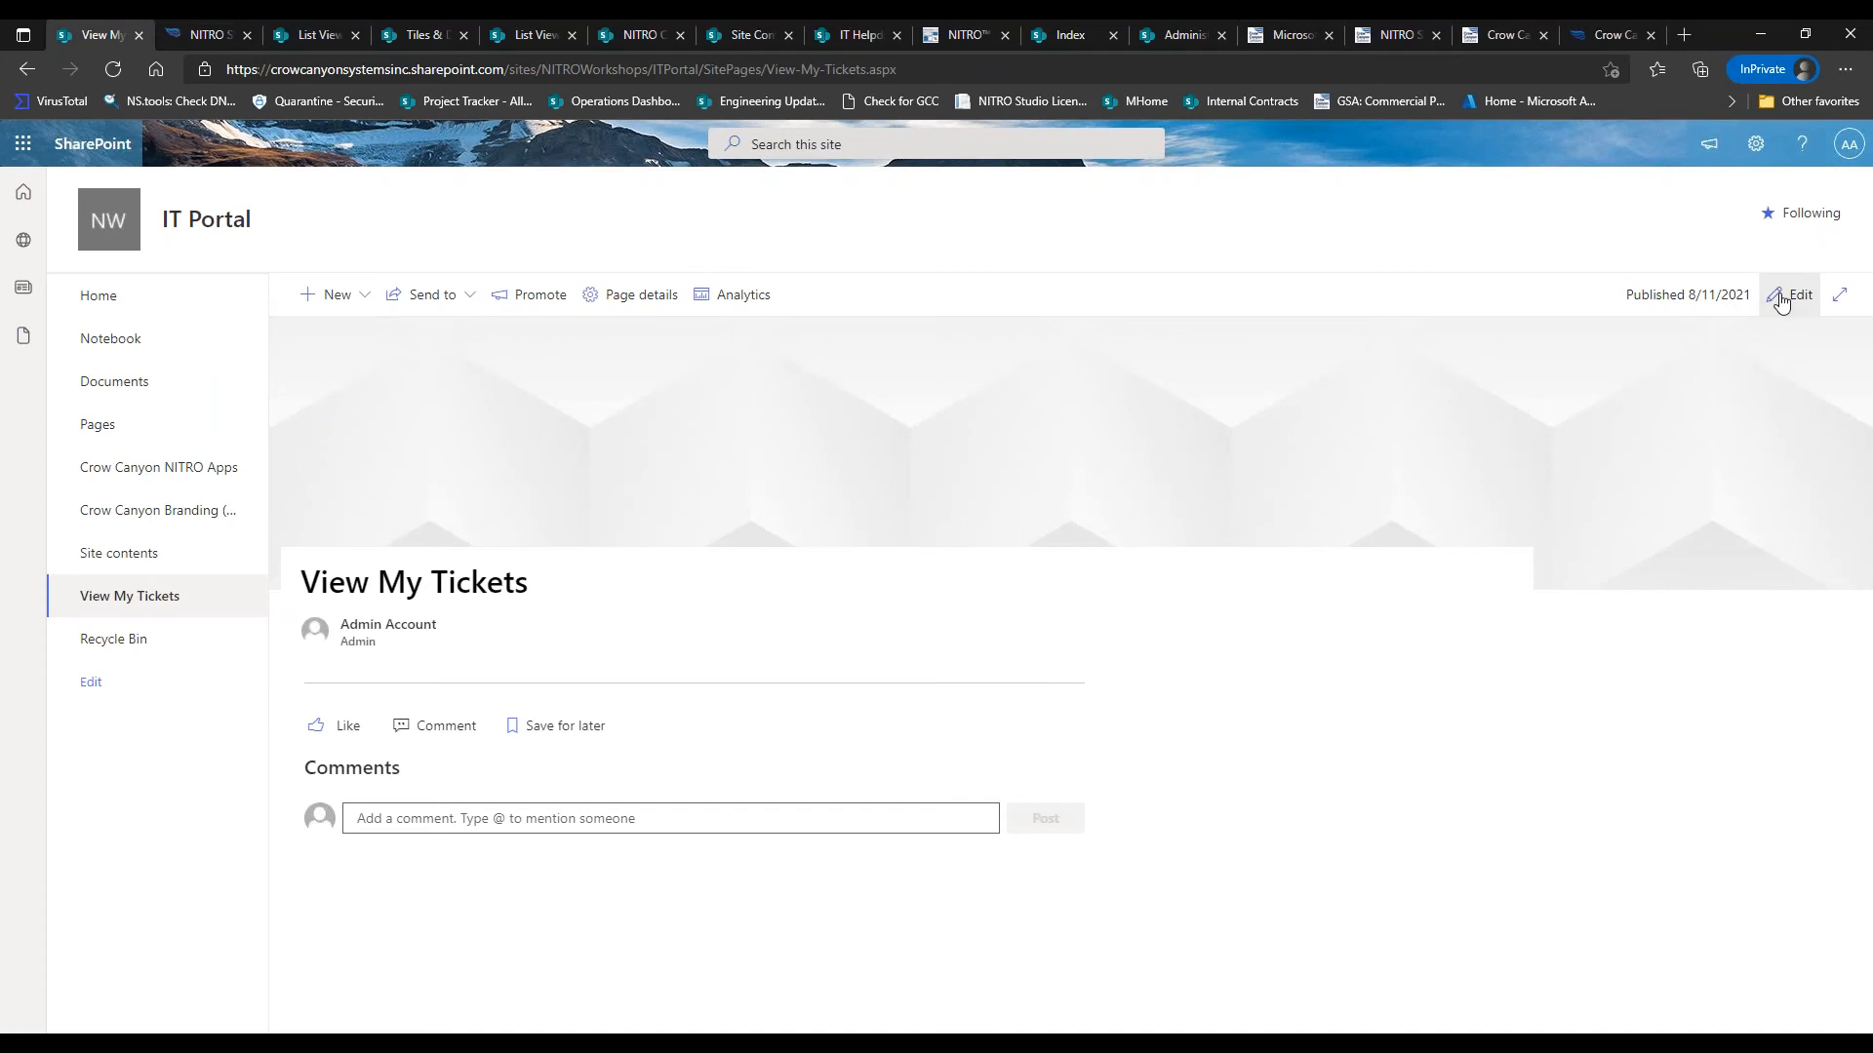
left_click(1791, 295)
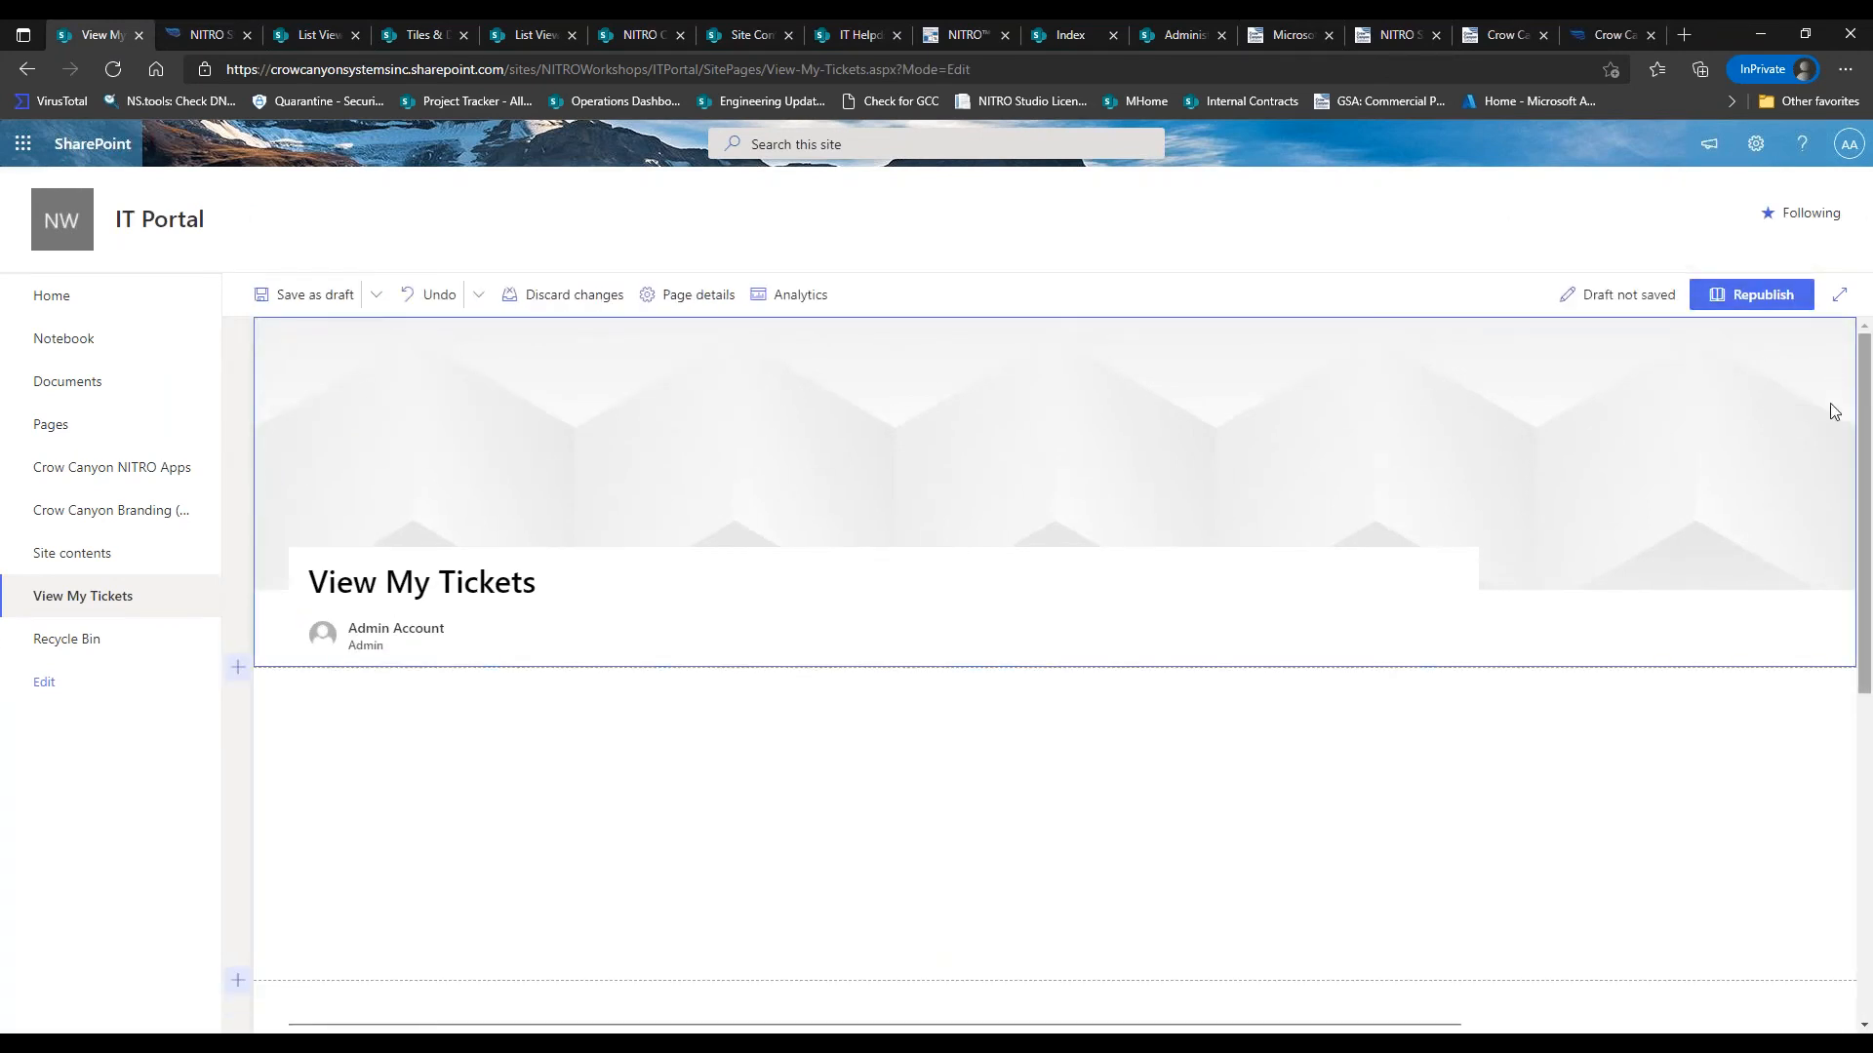
left_click(790, 702)
left_click(884, 681)
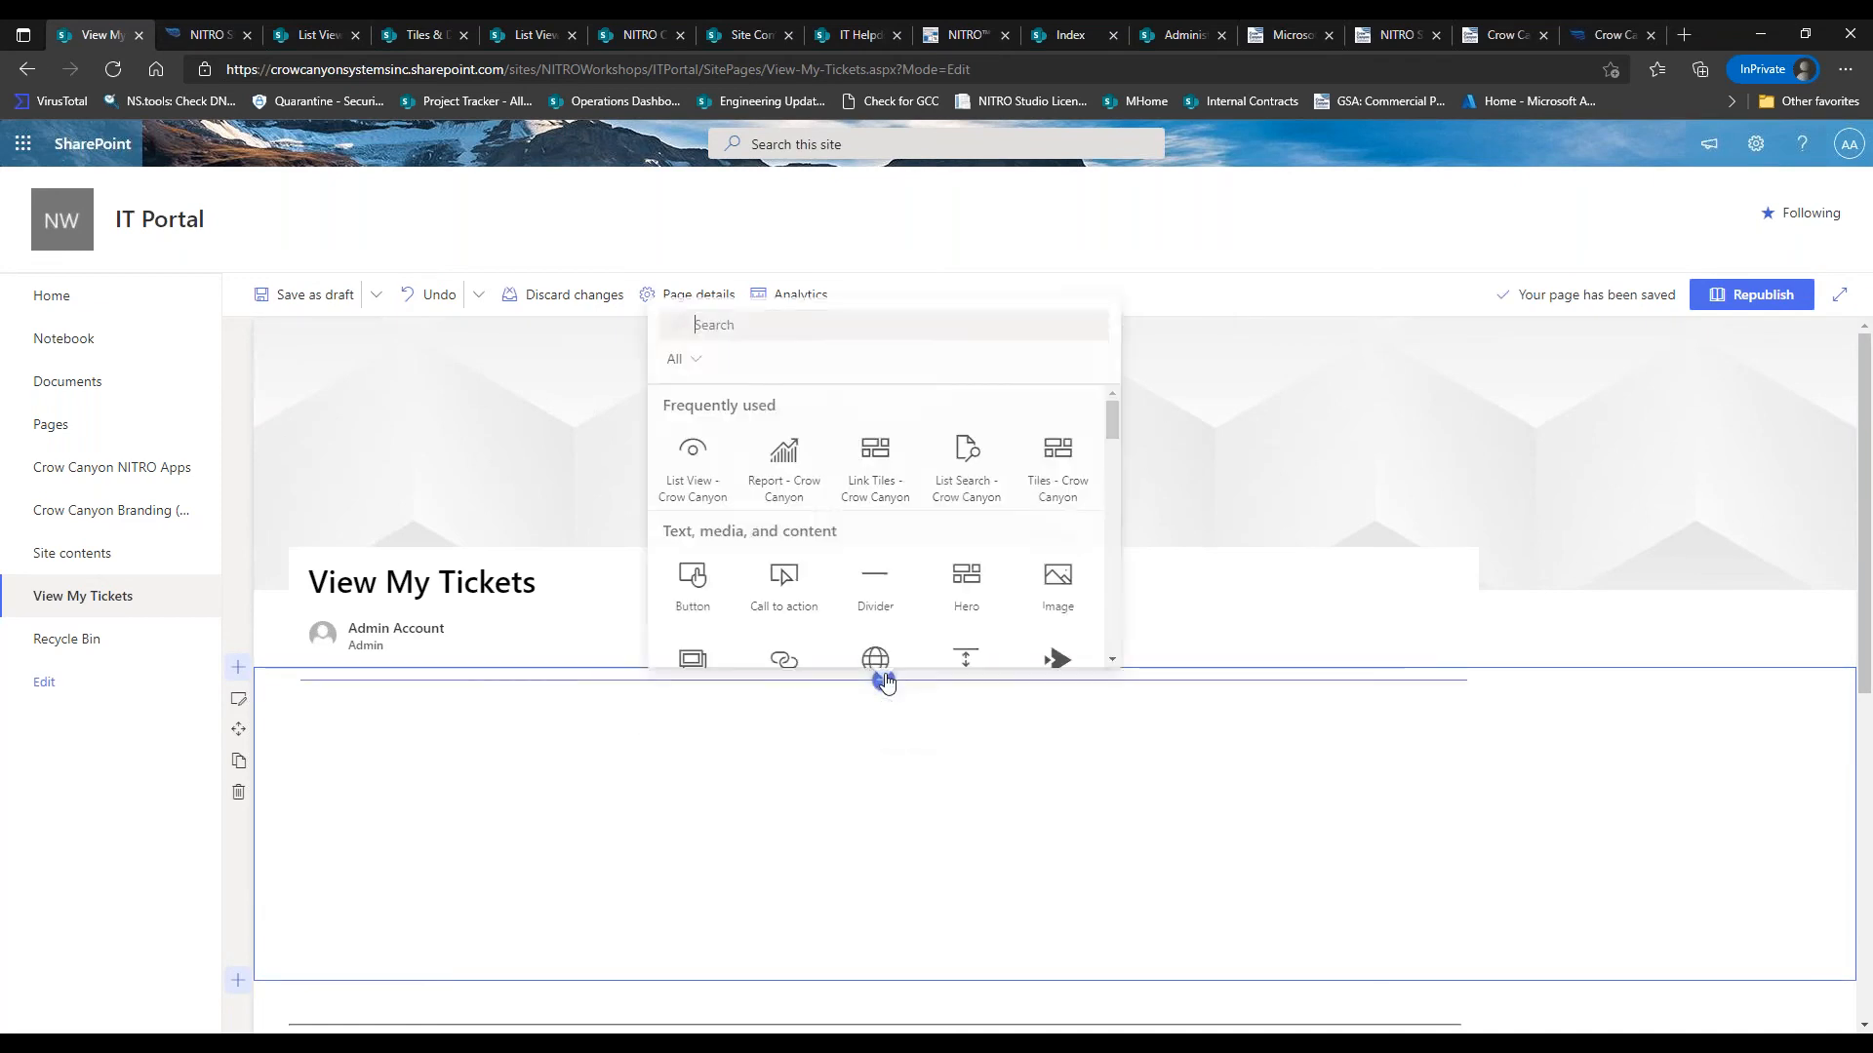
left_click(693, 456)
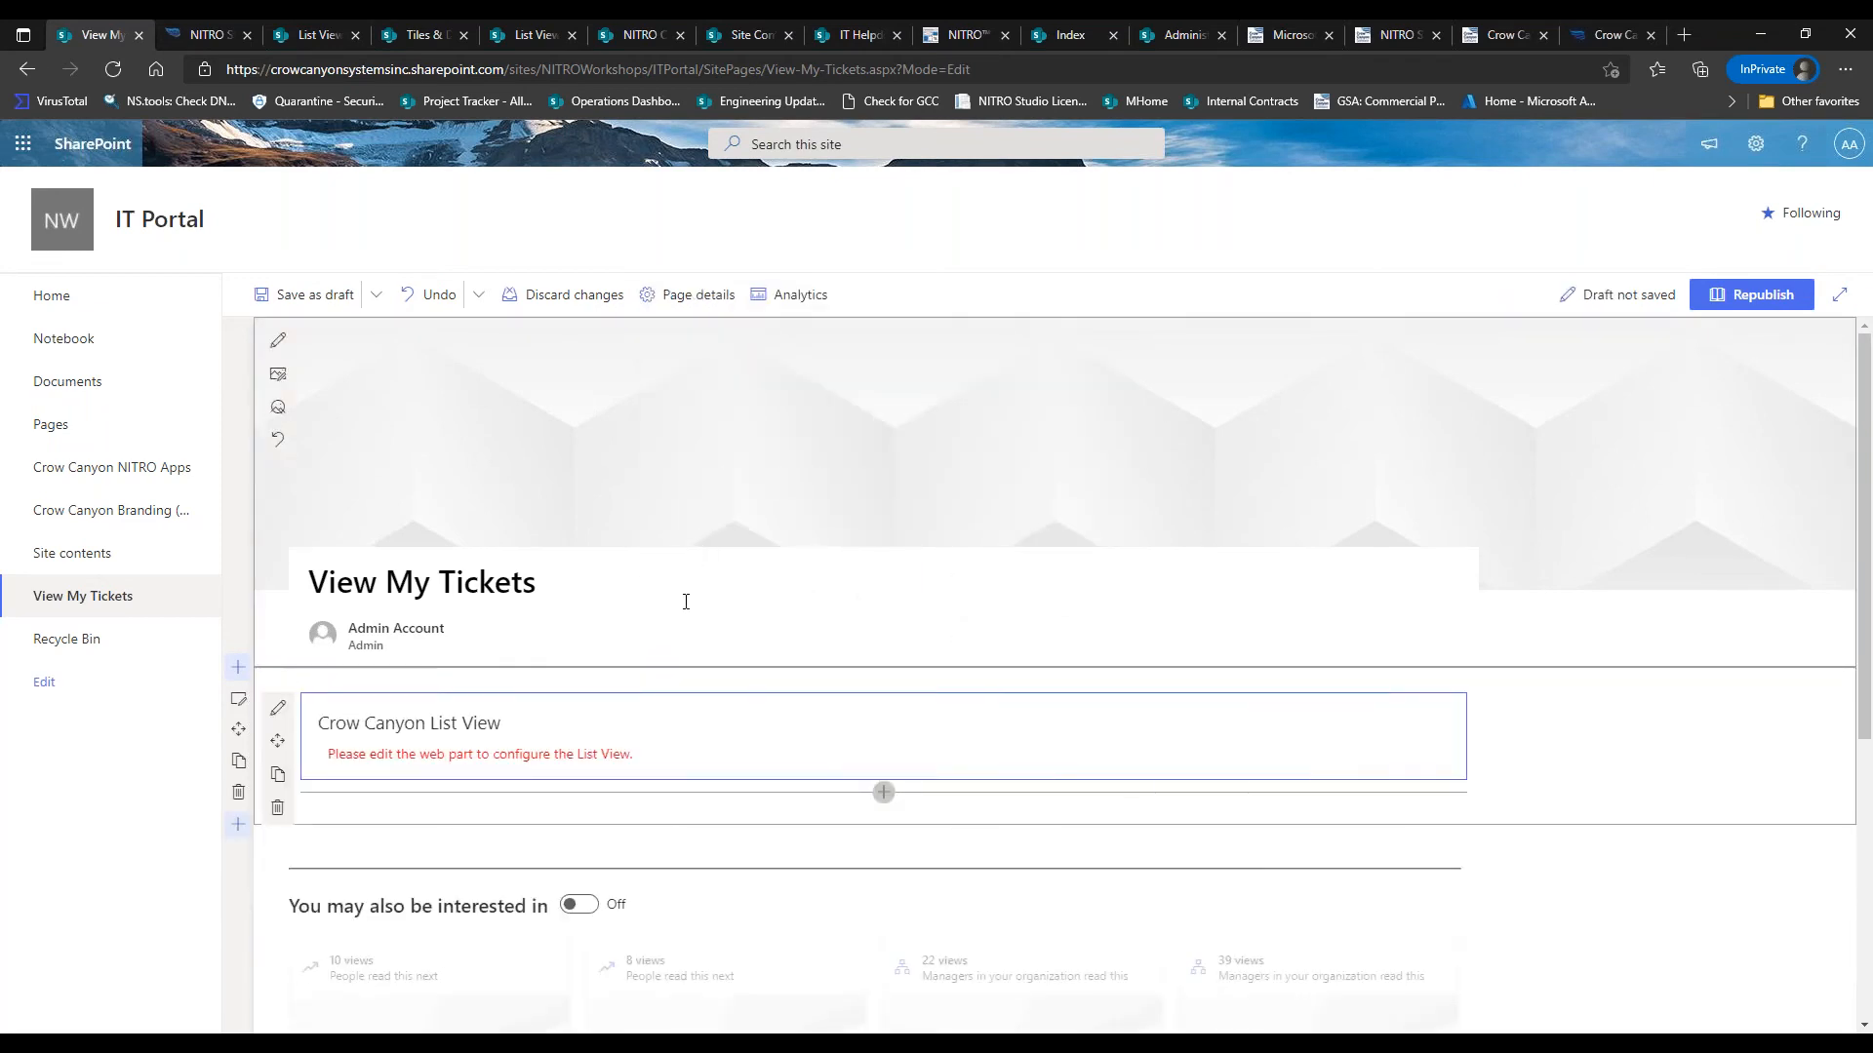
Set the new web part on the page to show the My Tickets list view and republish the page
left_click(282, 712)
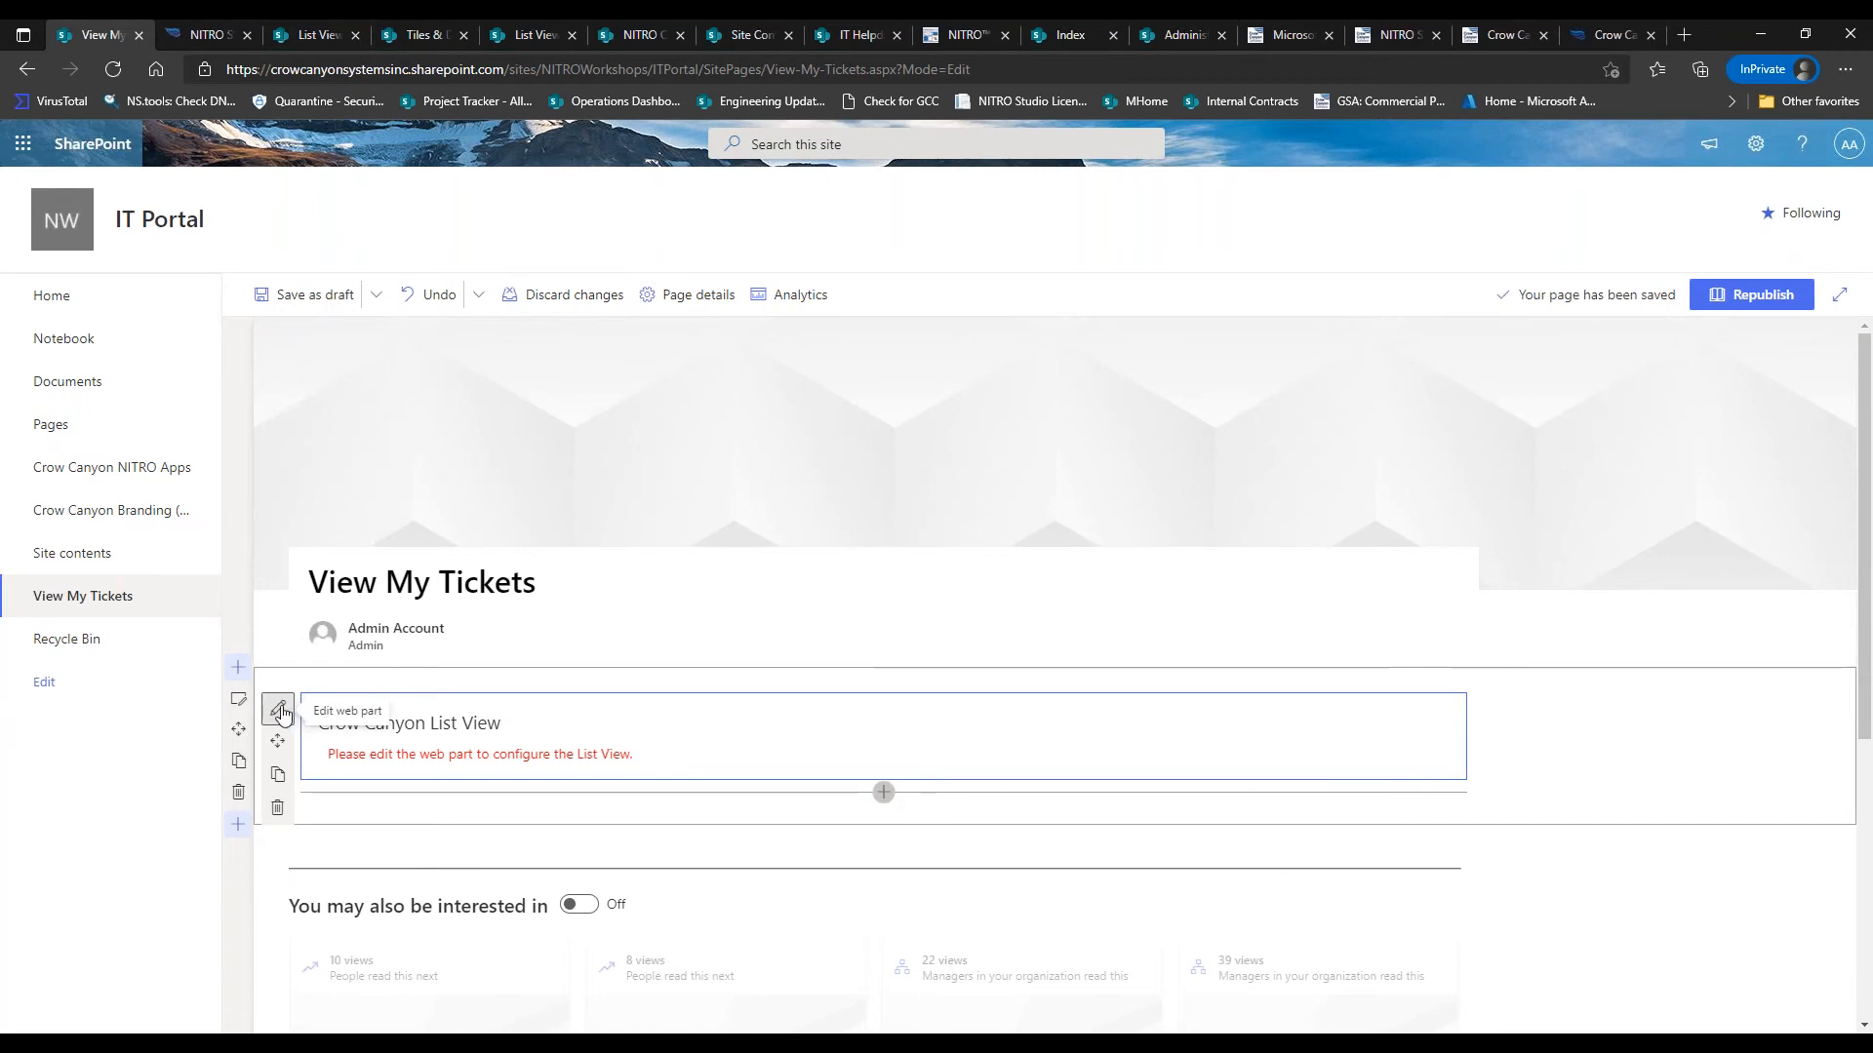
left_click(1649, 466)
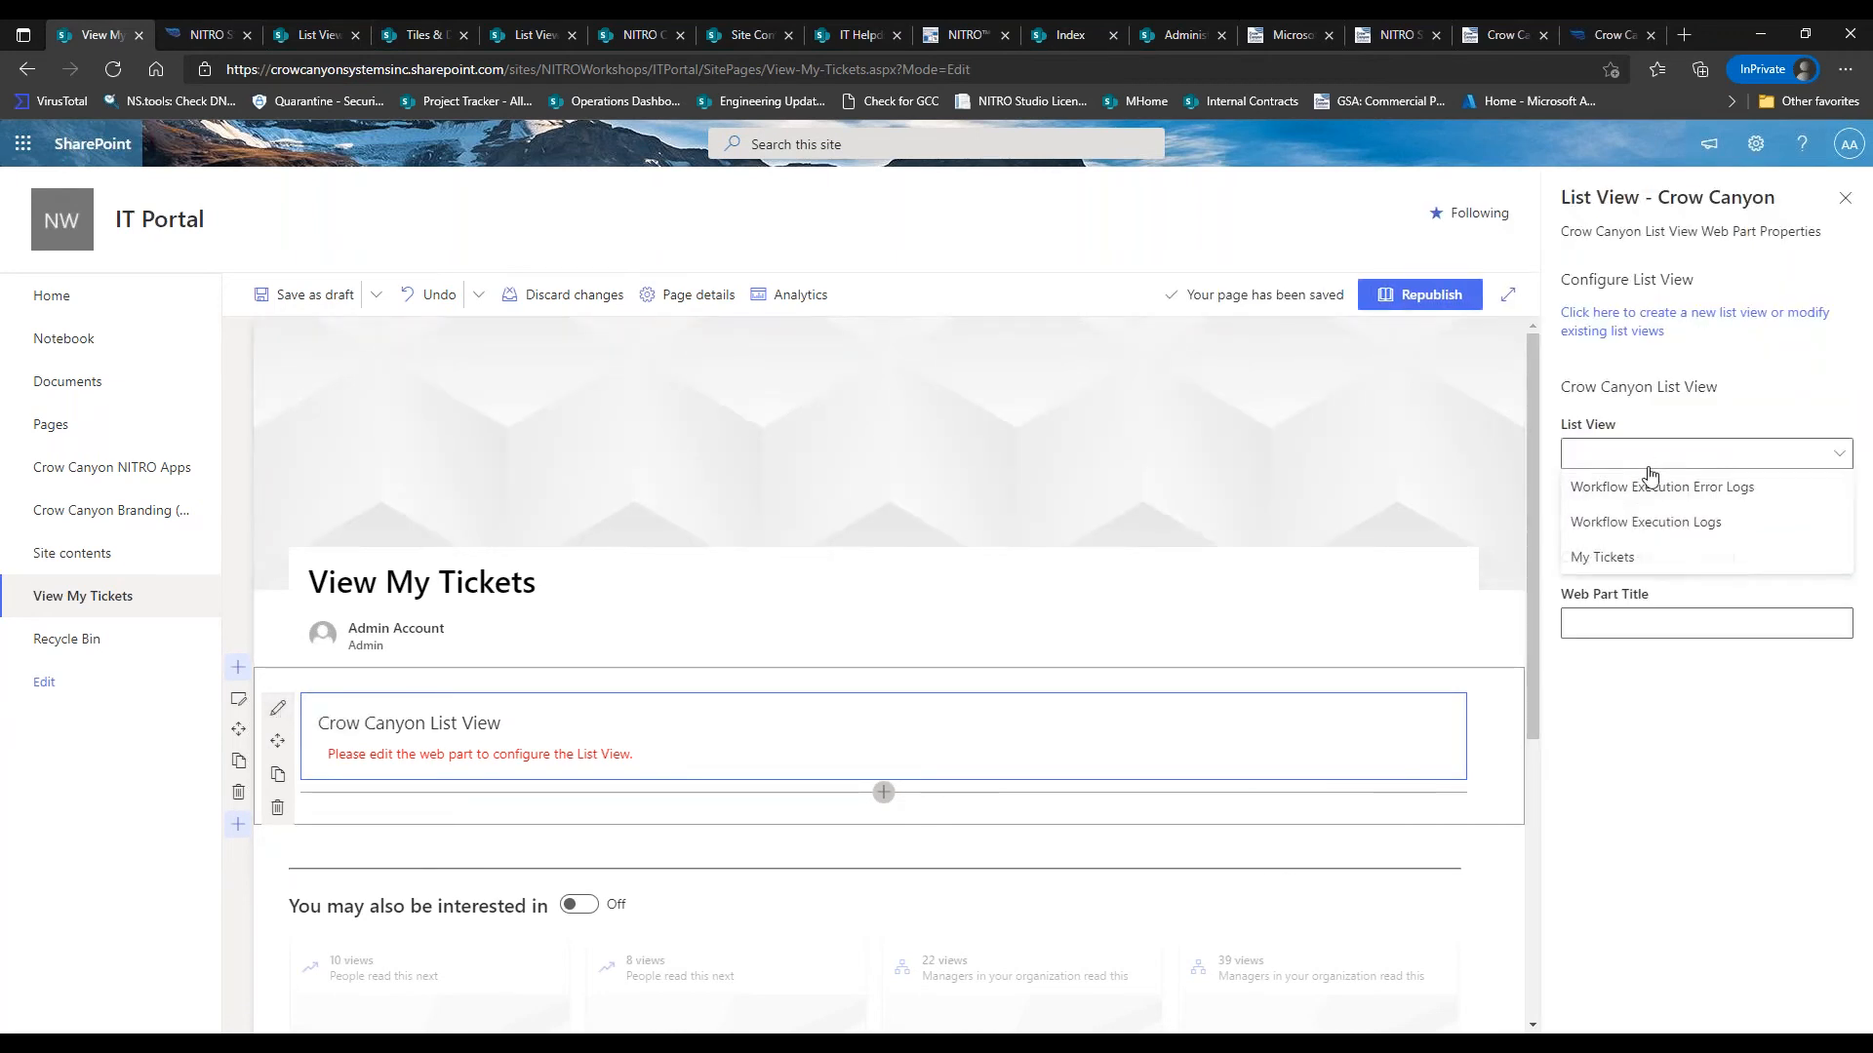
left_click(1649, 555)
left_click(1426, 294)
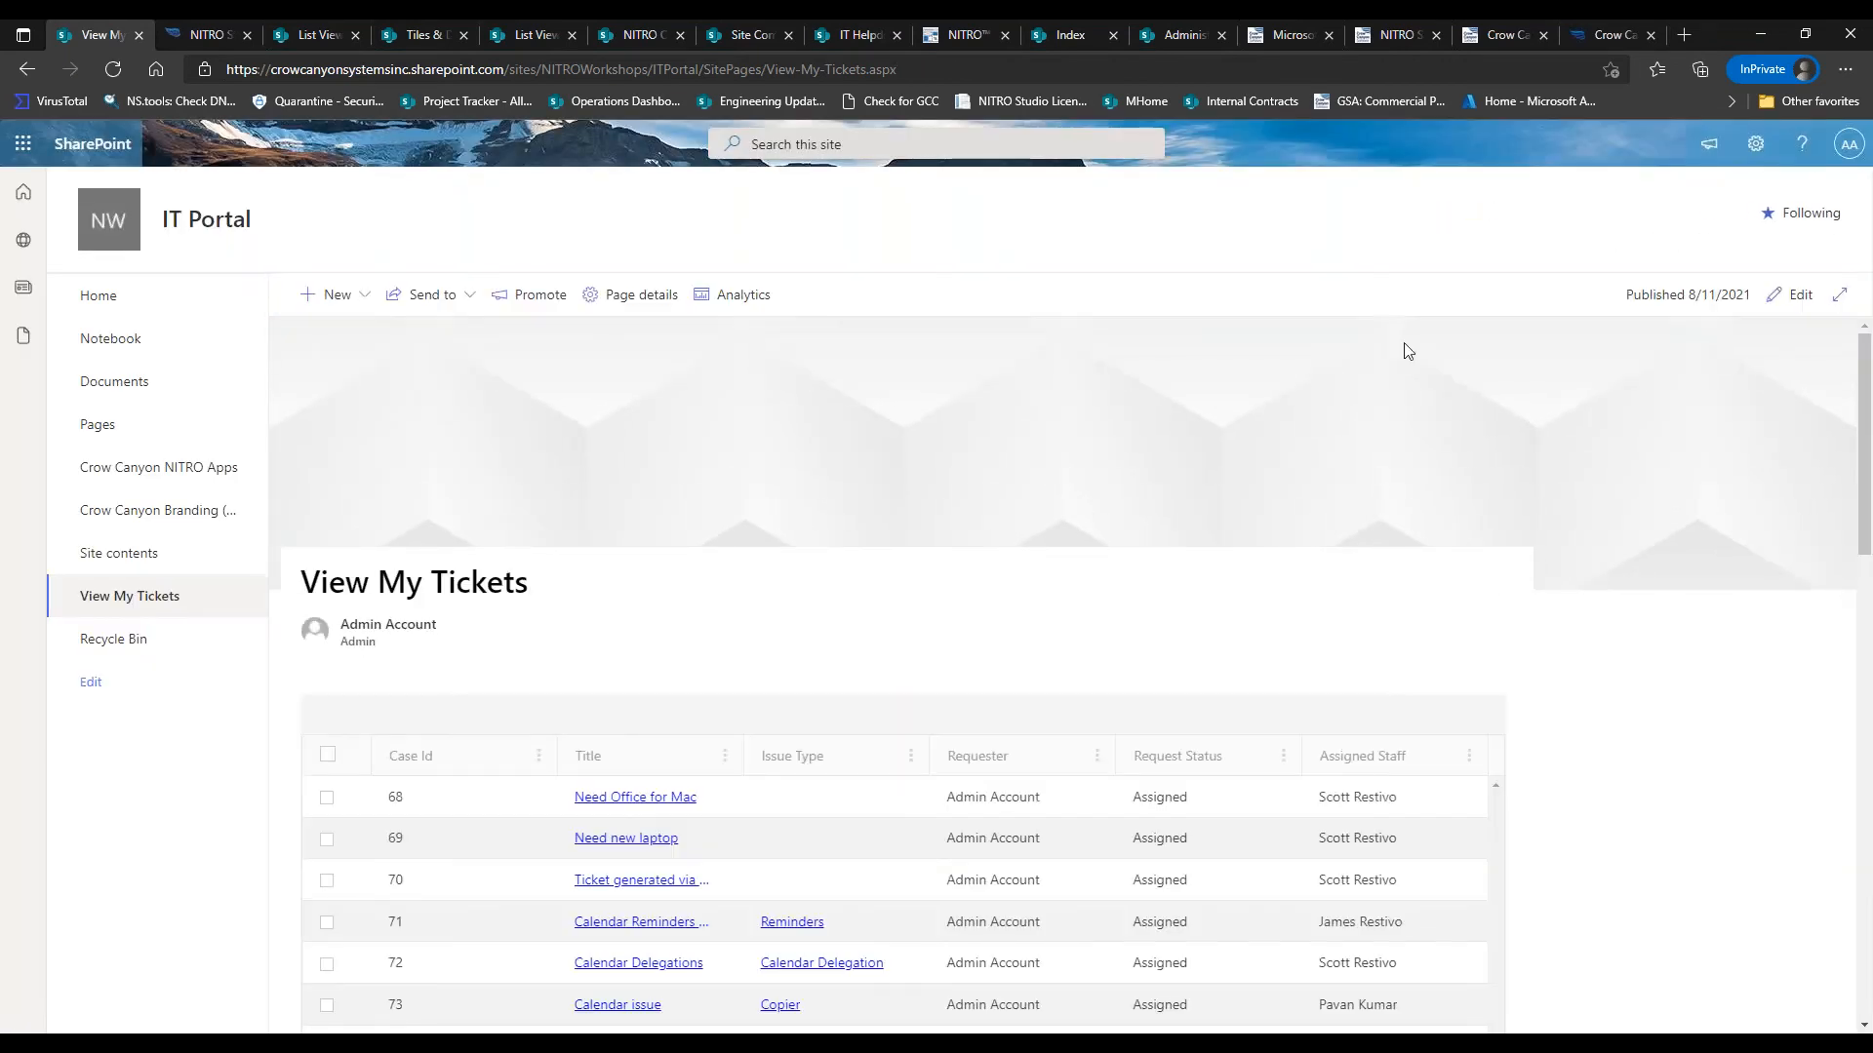
Review the ticket grid on the published page and test the Home and View My Tickets navigation links
scroll(1863, 469, "down", 2)
scroll(1863, 468, "down", 2)
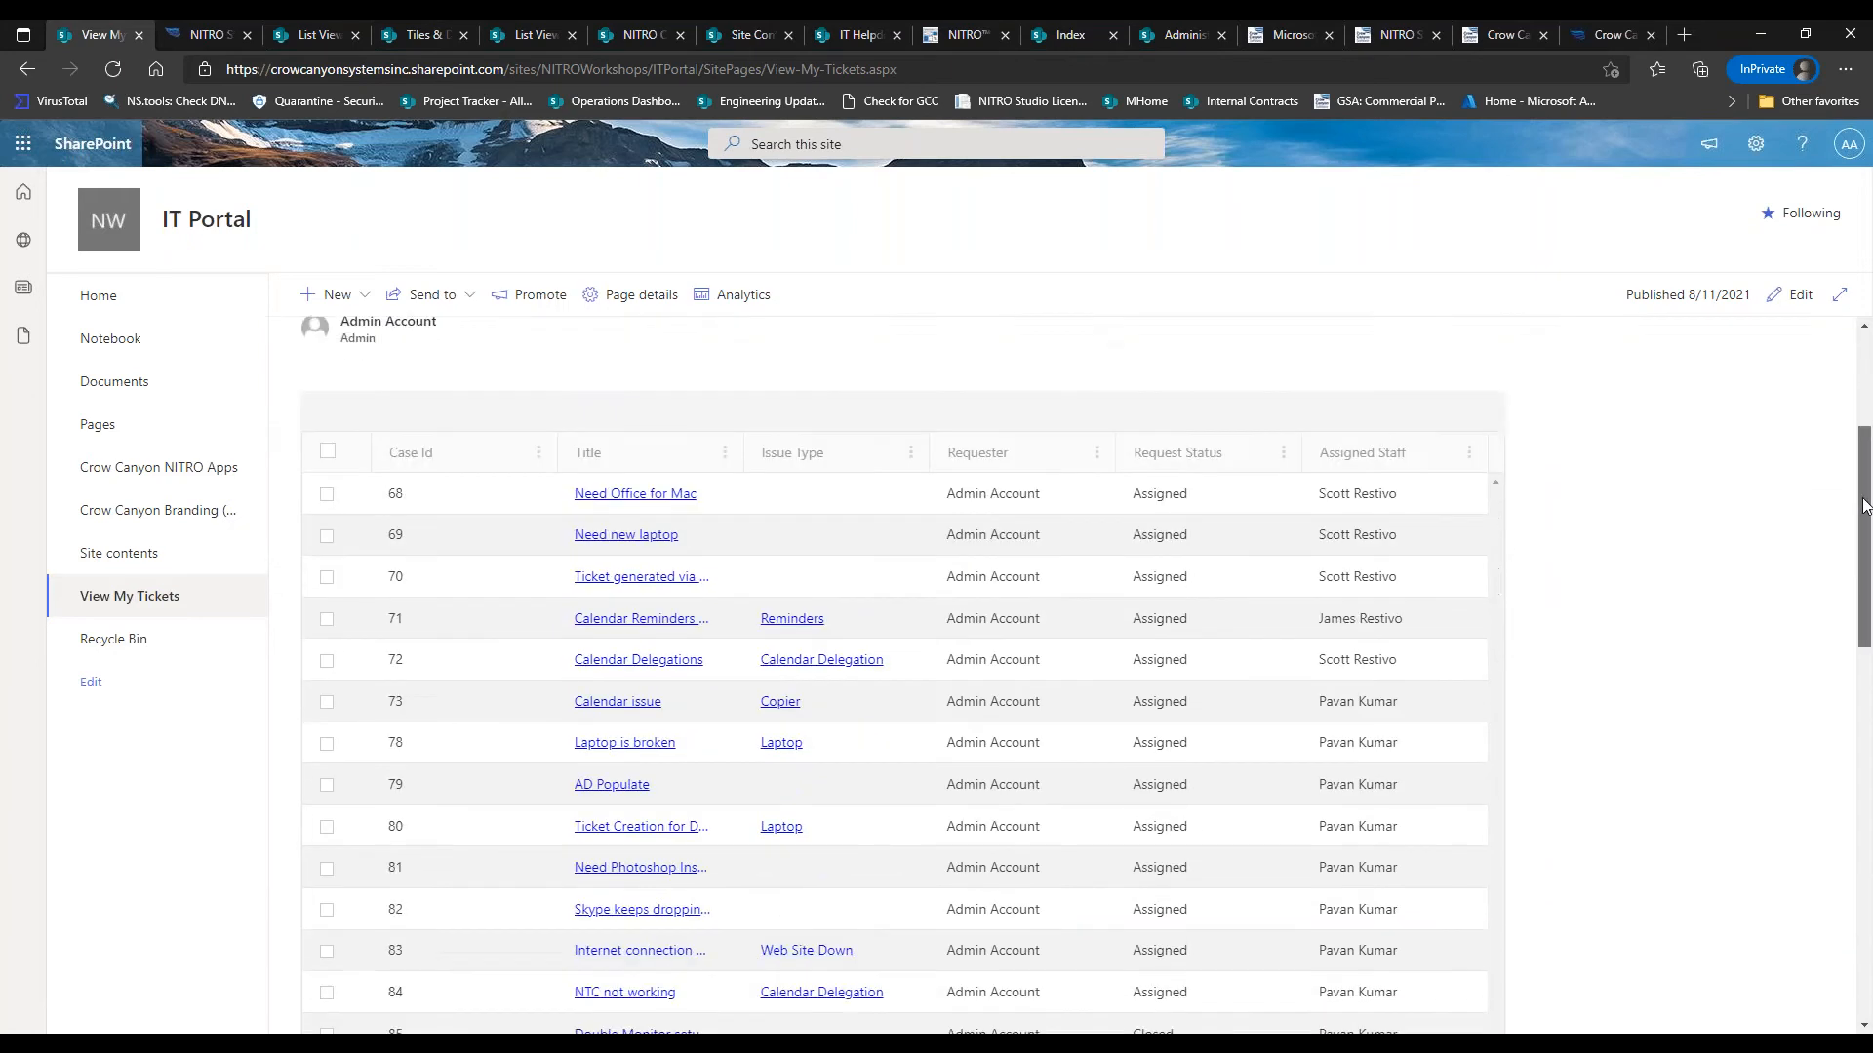
scroll(1840, 376, "up", 4)
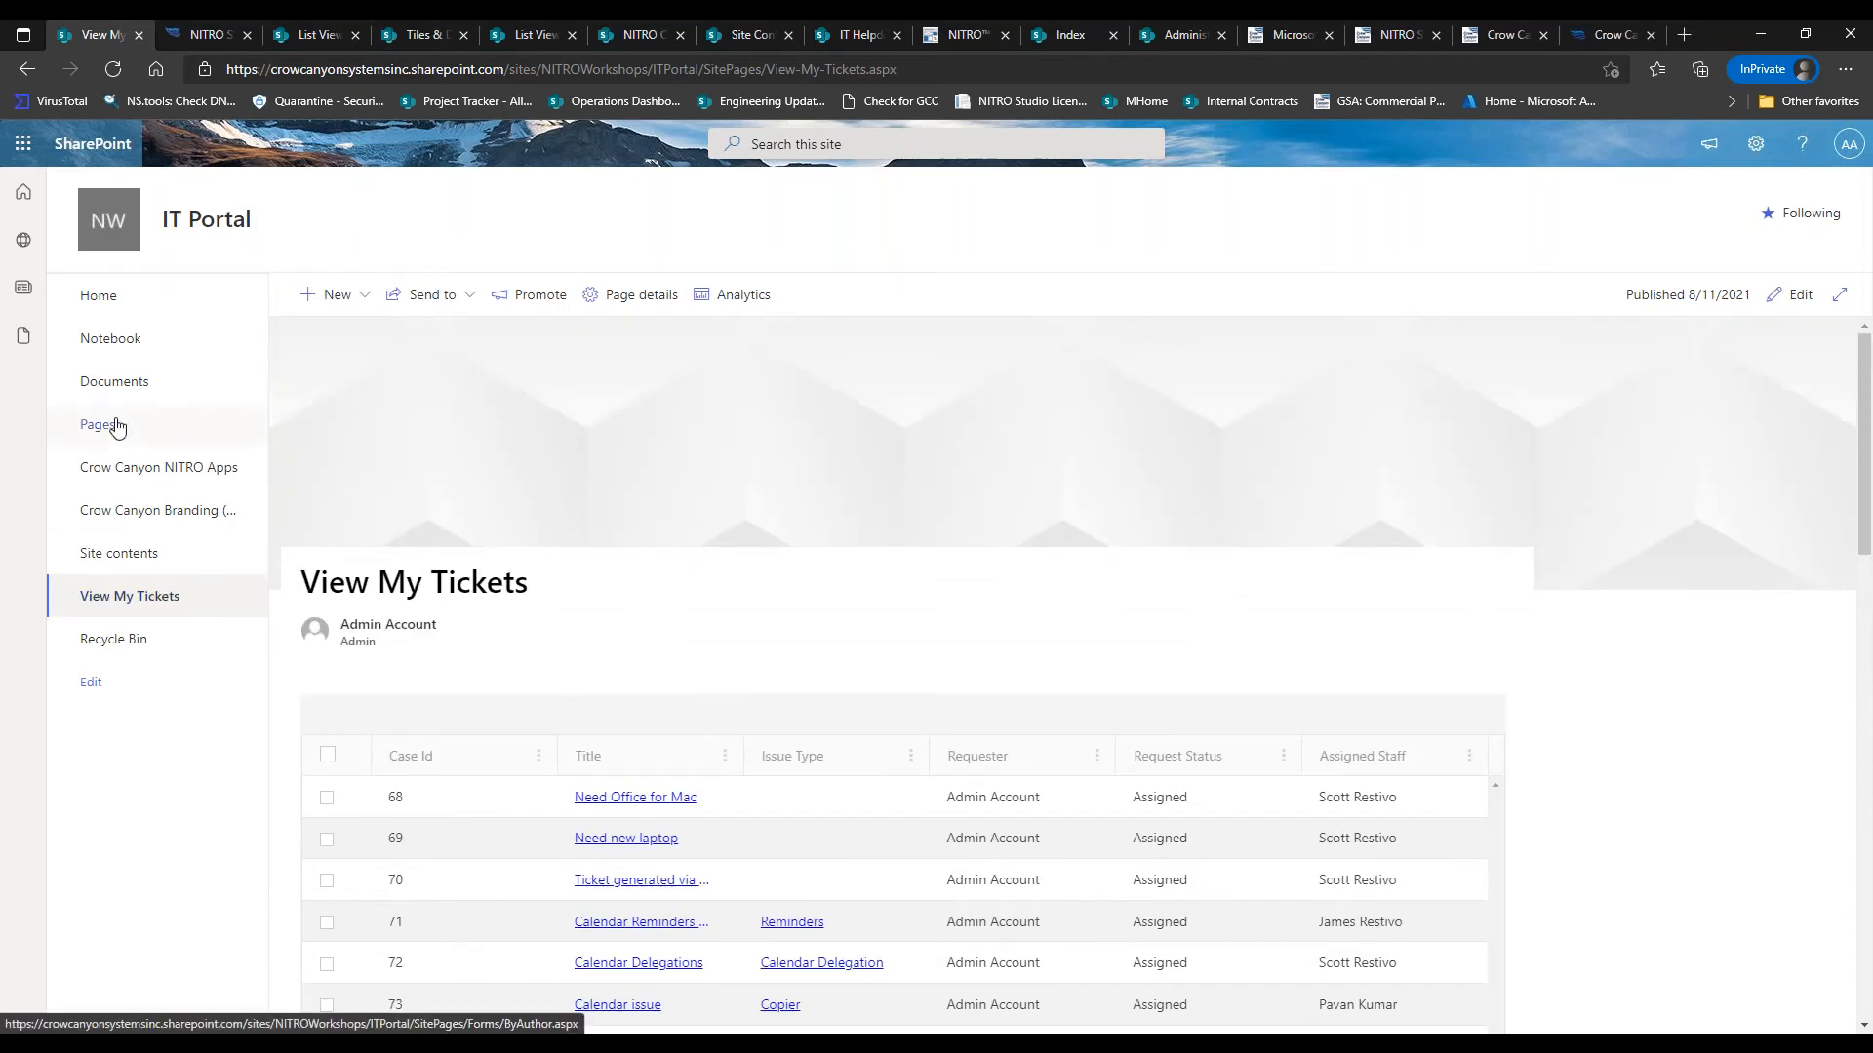
left_click(121, 311)
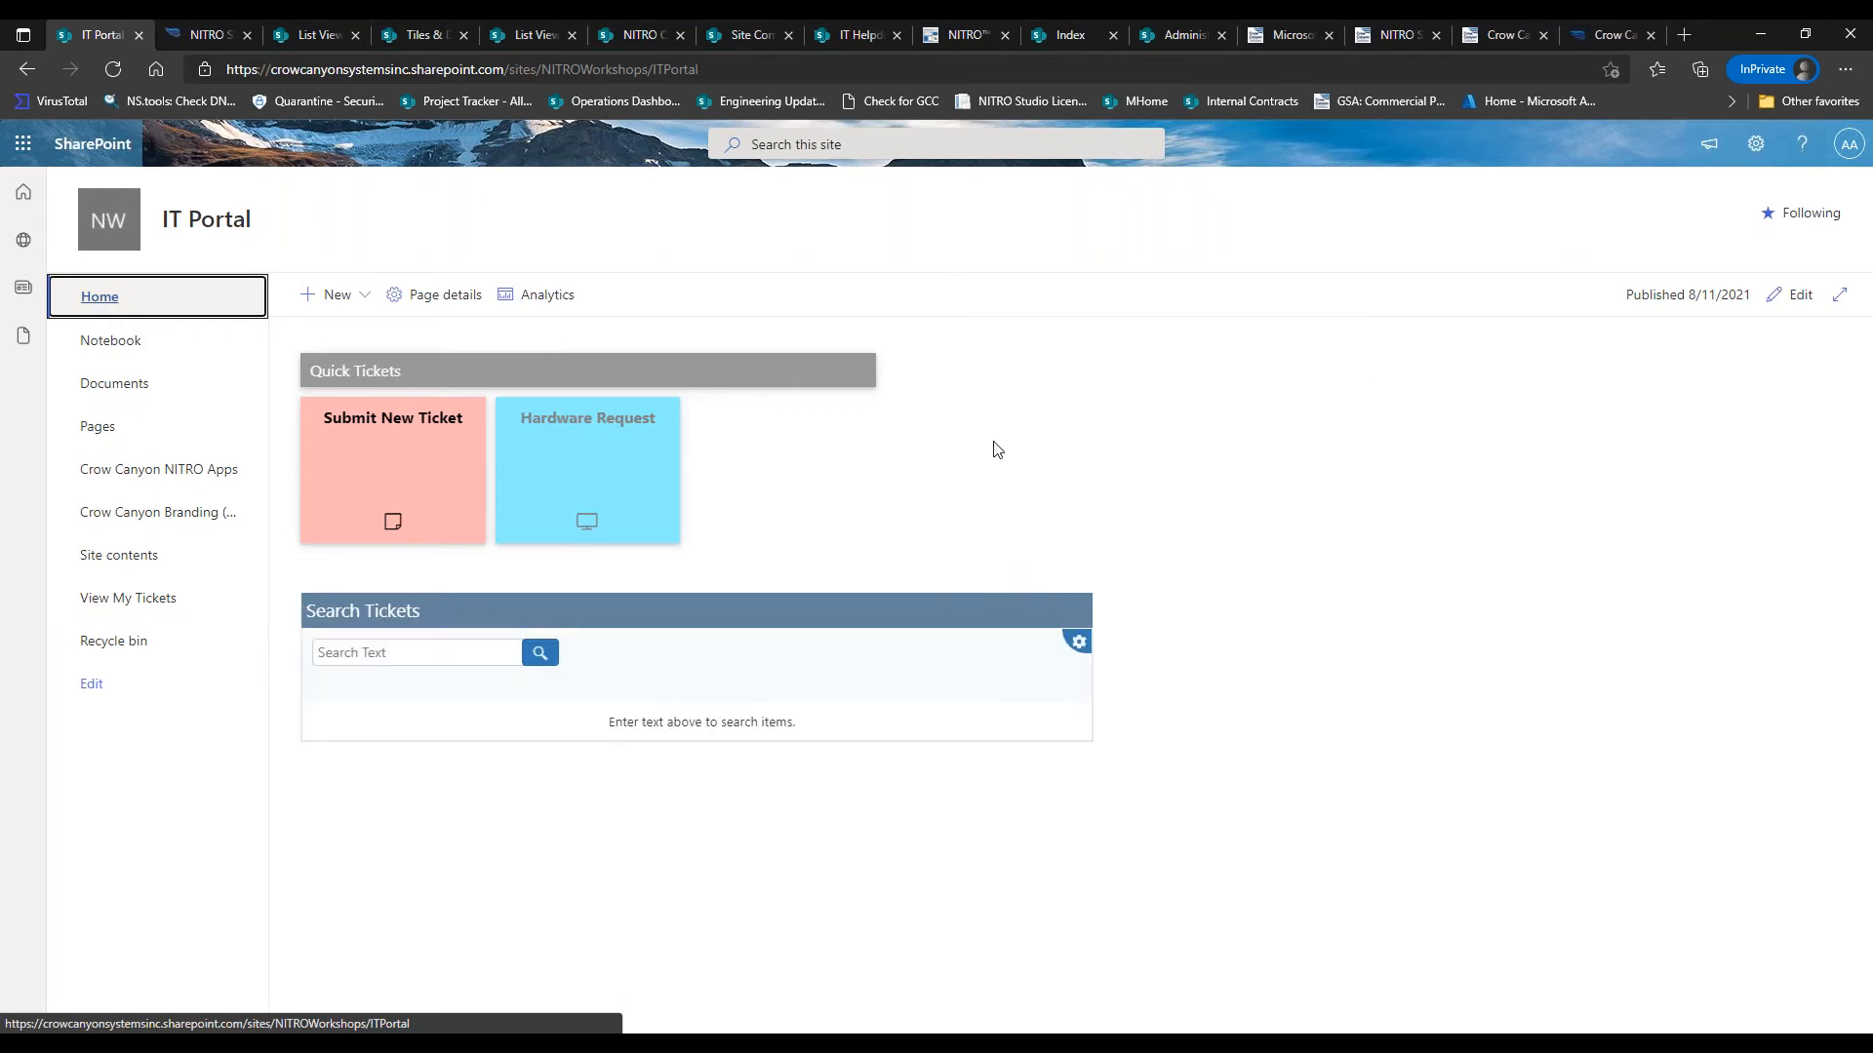
left_click(130, 607)
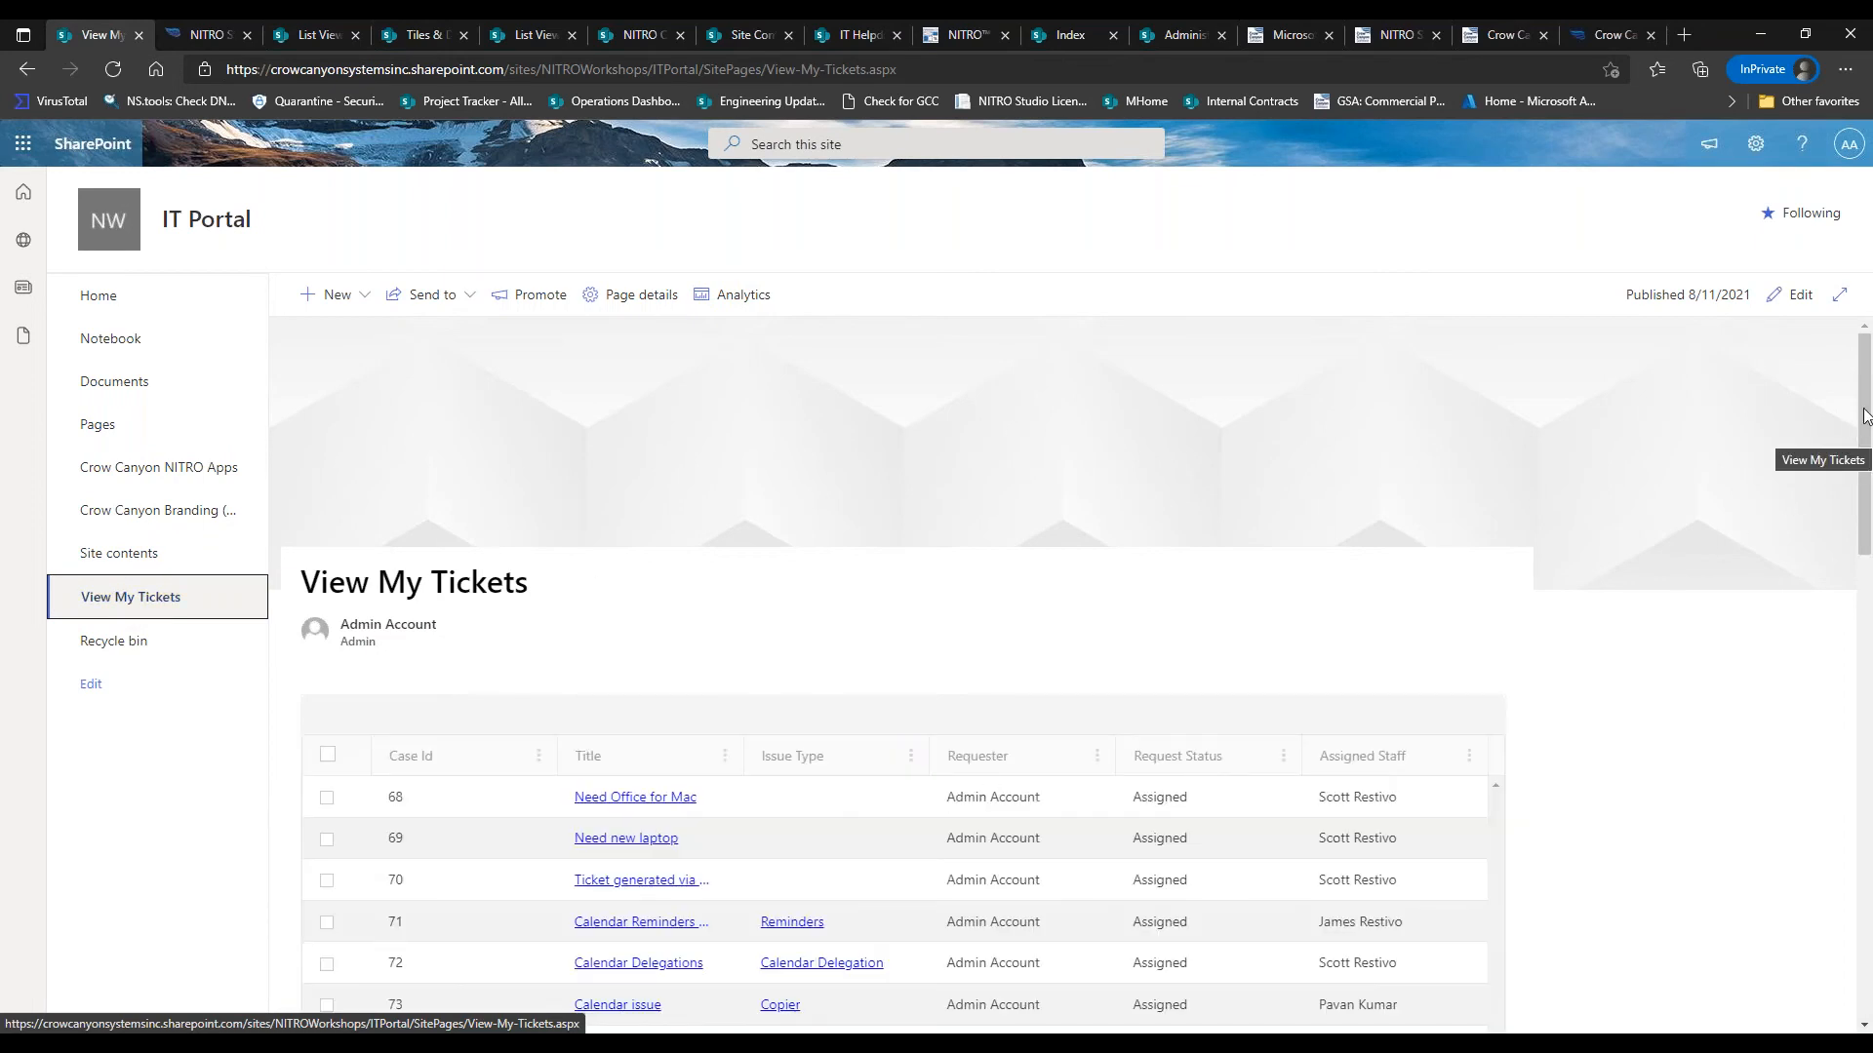
left_click_drag(1864, 415, 1823, 401)
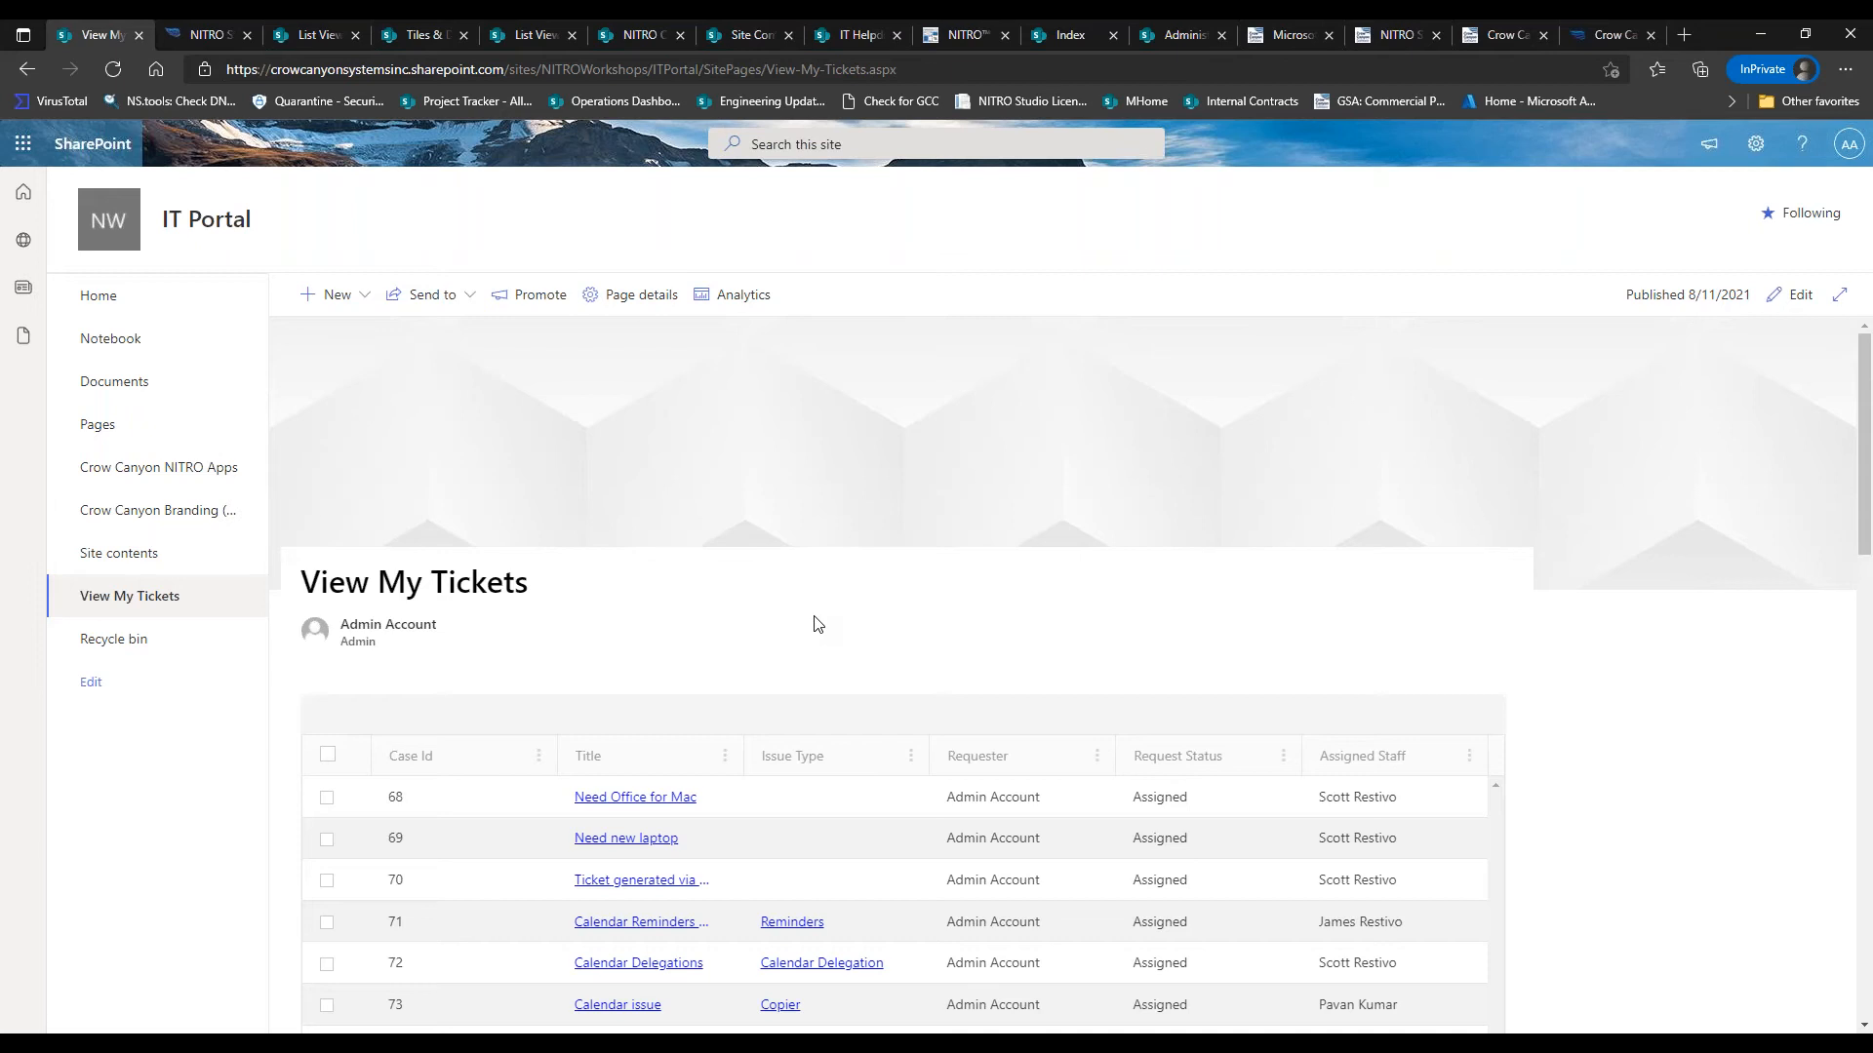
Switch to NITRO Studio and open the Branding (Modern) settings for the IT Portal site
left_click(206, 35)
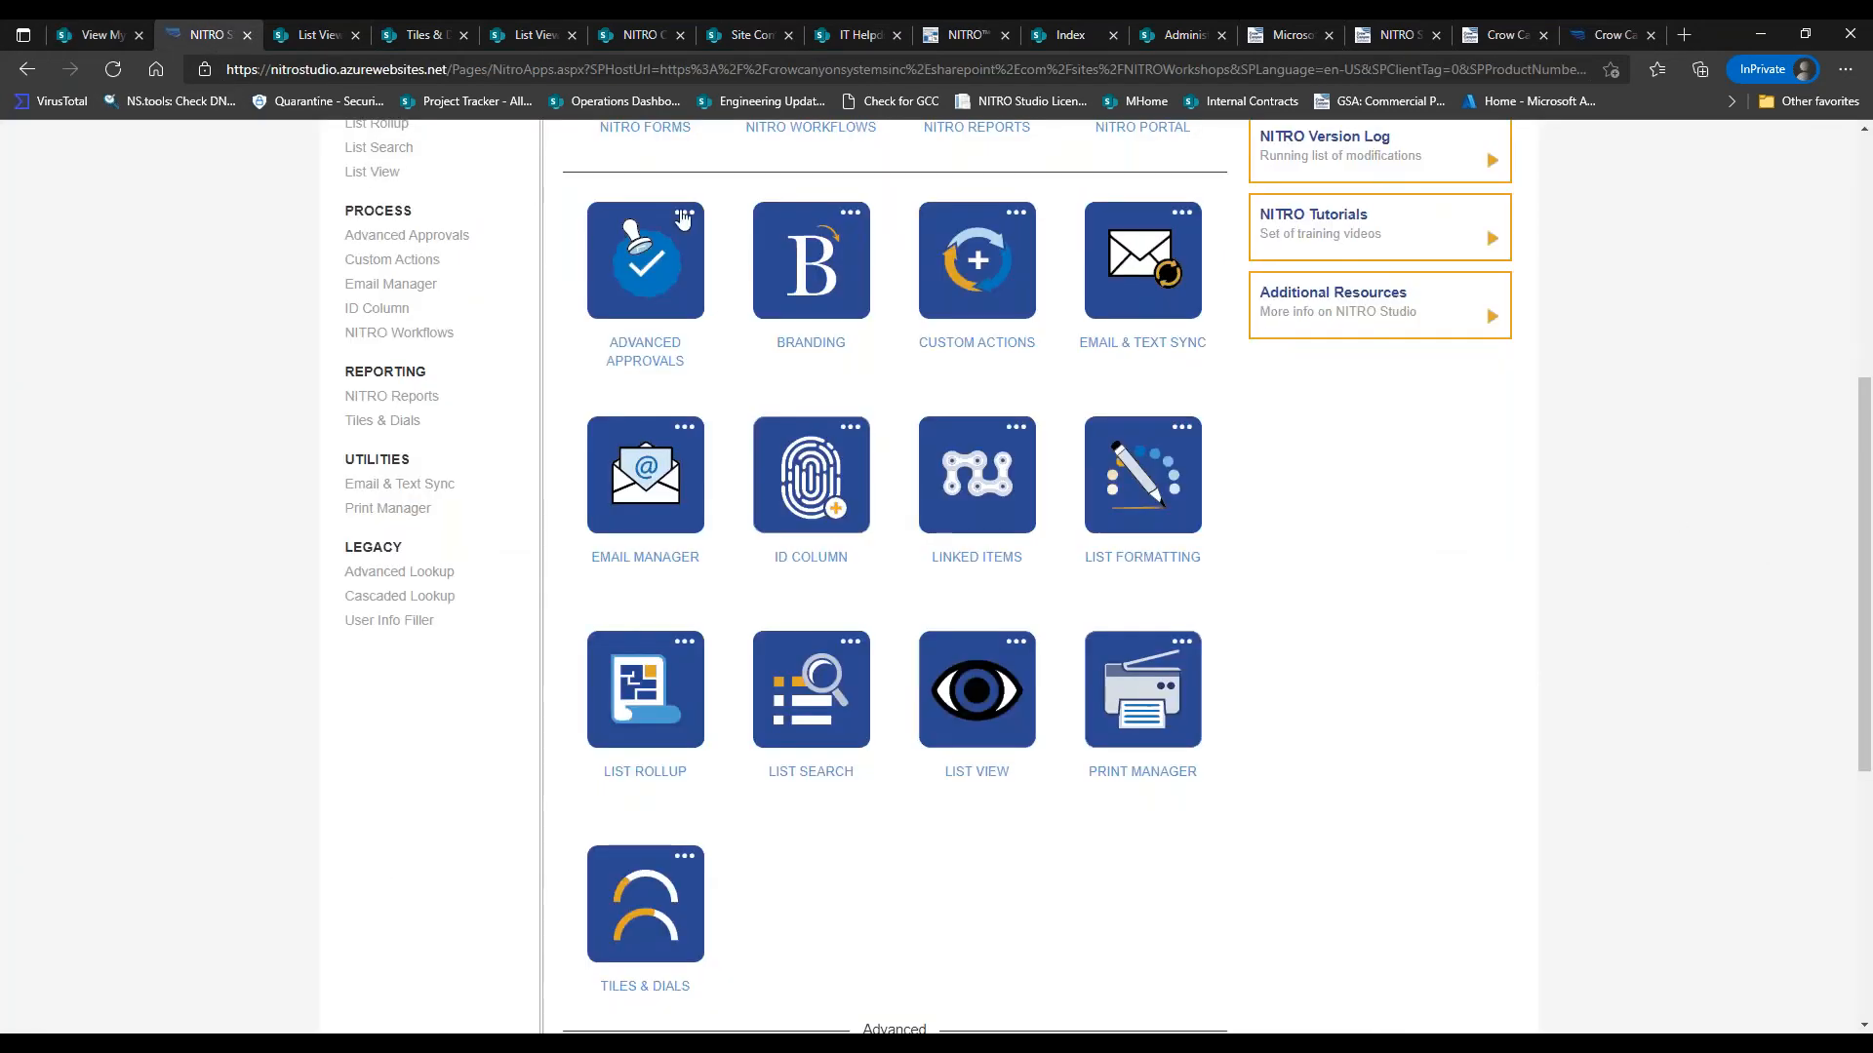
left_click(800, 256)
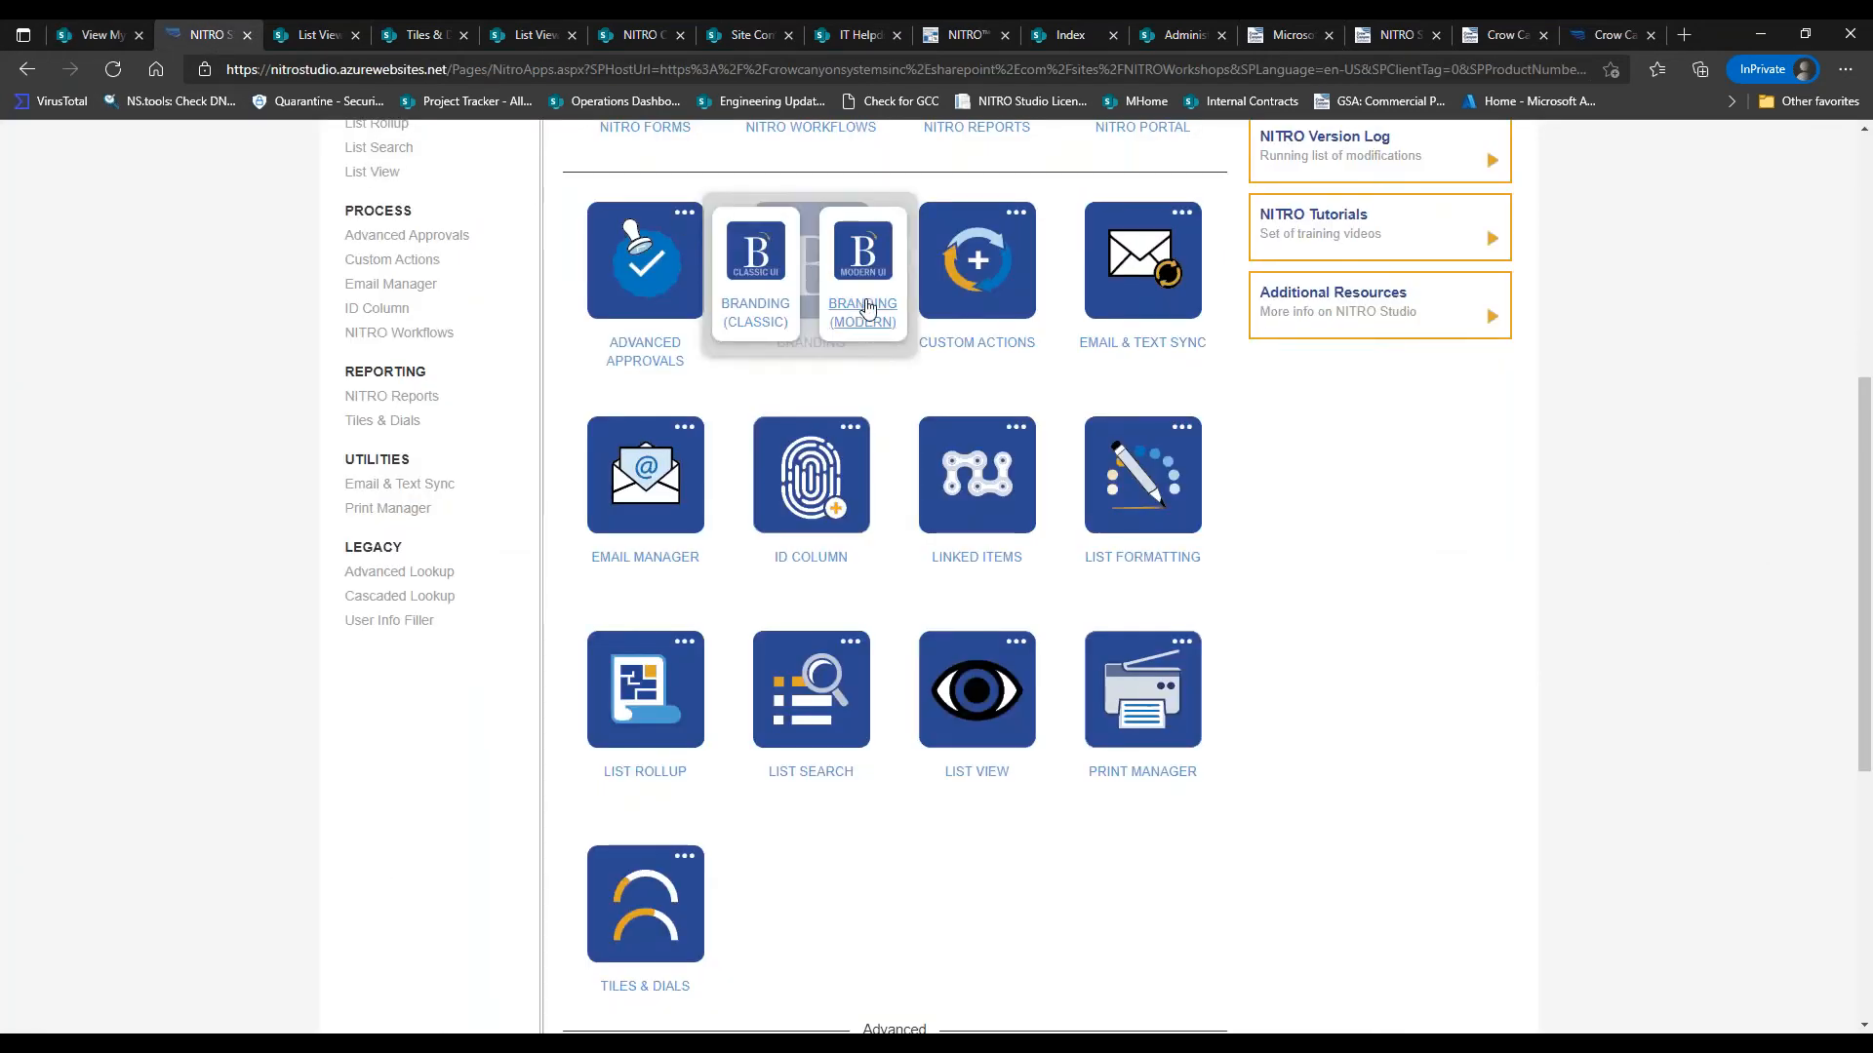
left_click(864, 310)
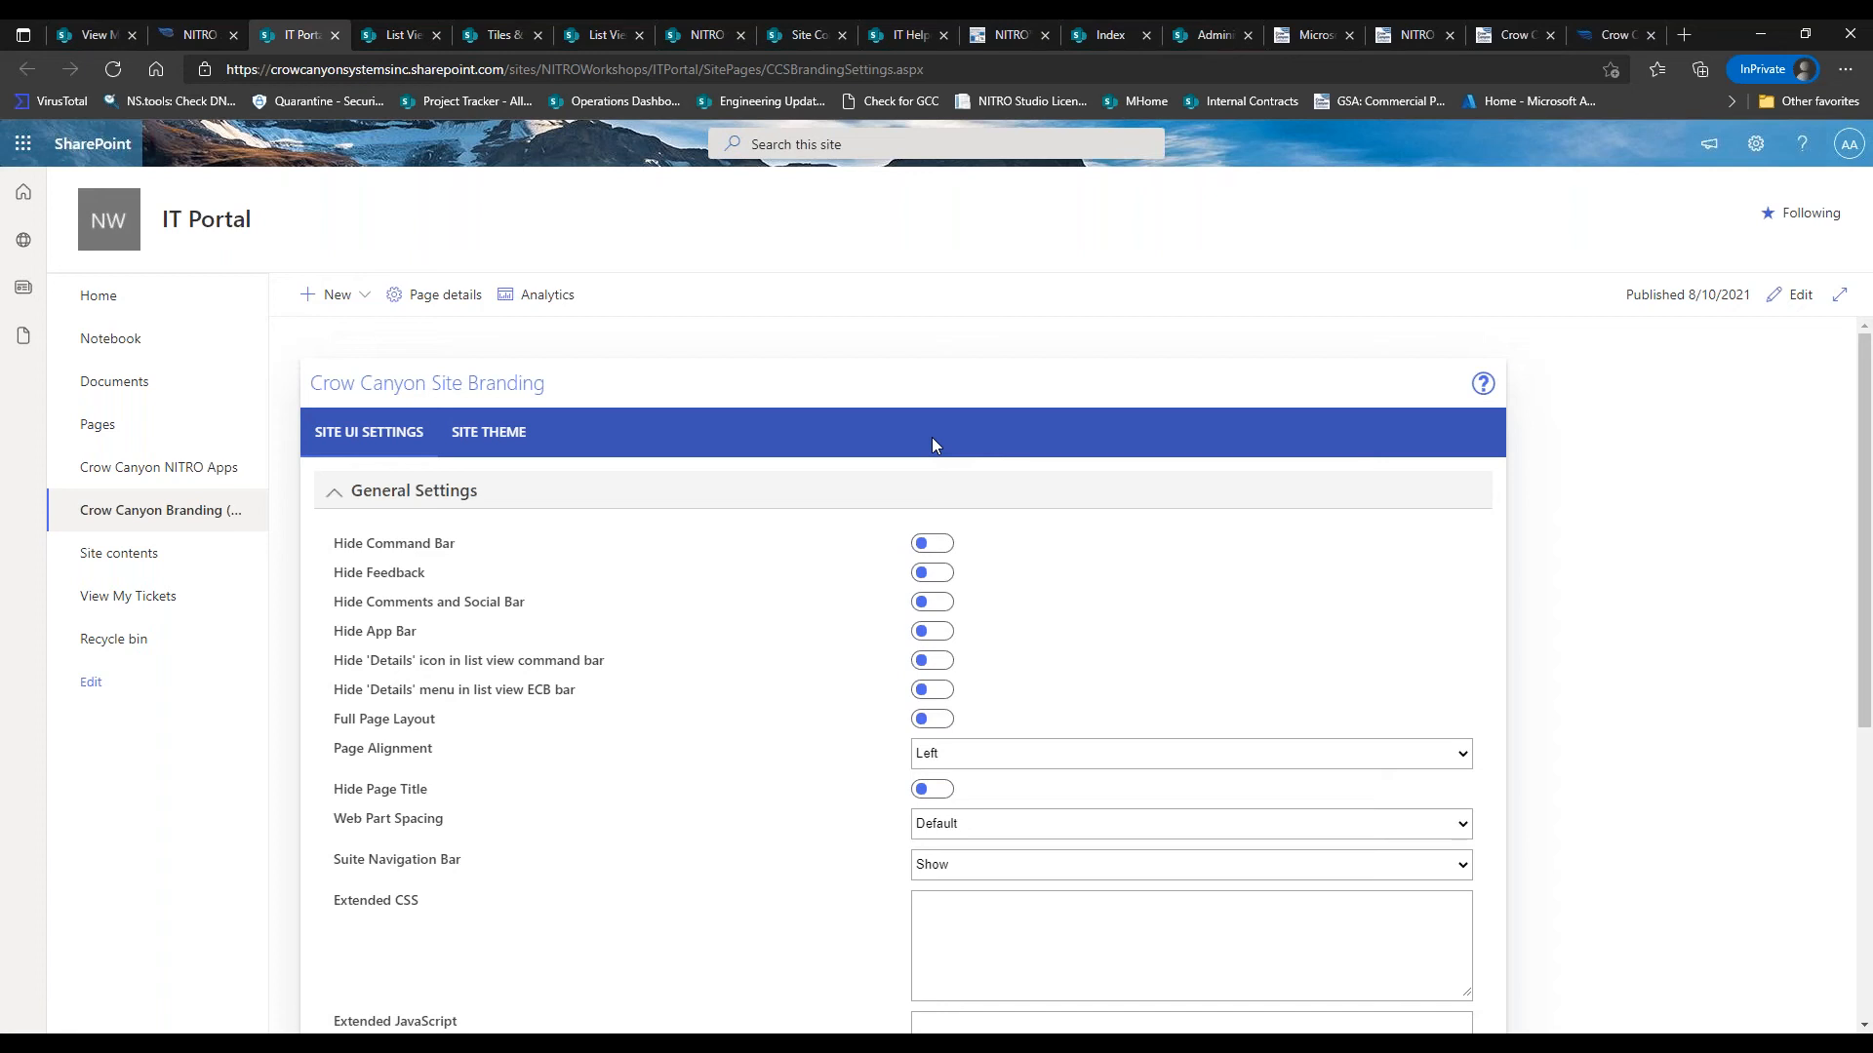
Hide the command bar, feedback, comments and social bar, app bar, and the list view 'Details' icon and ECB menu
left_click(936, 543)
left_click(941, 576)
left_click(941, 603)
left_click(942, 631)
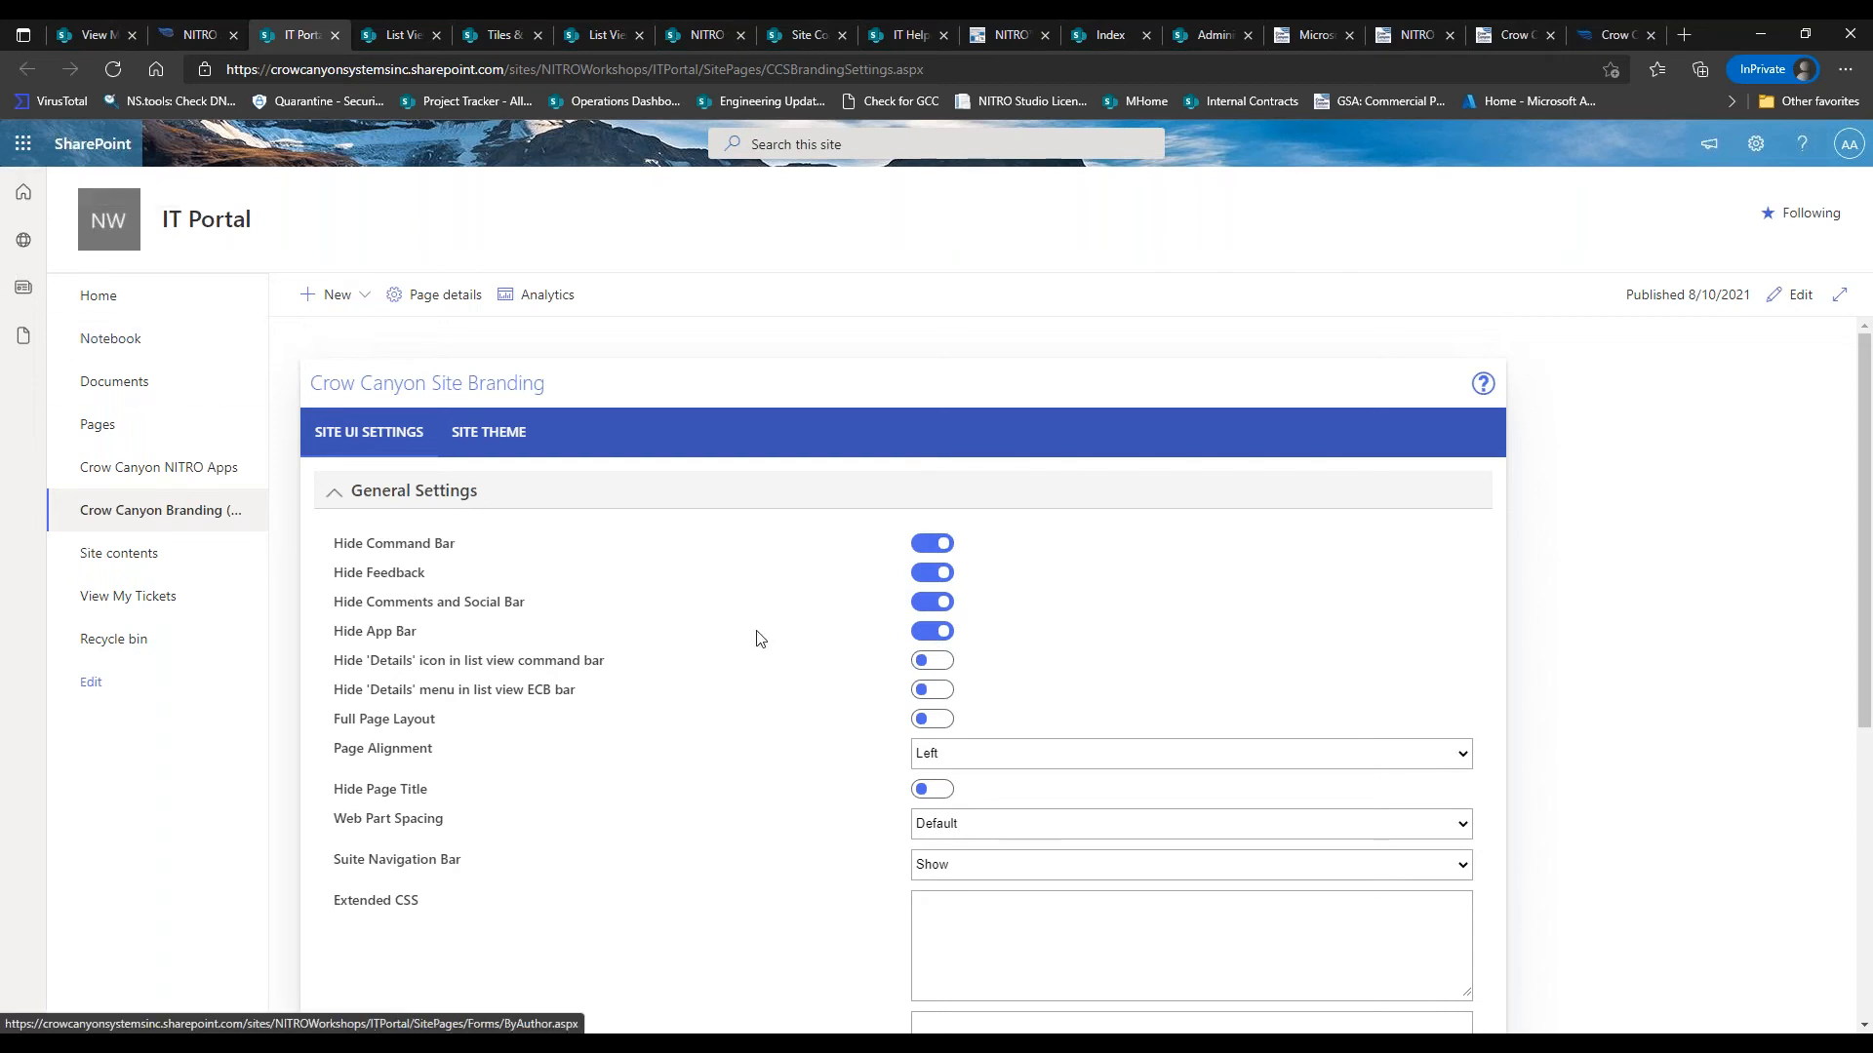
left_click(919, 663)
left_click(932, 690)
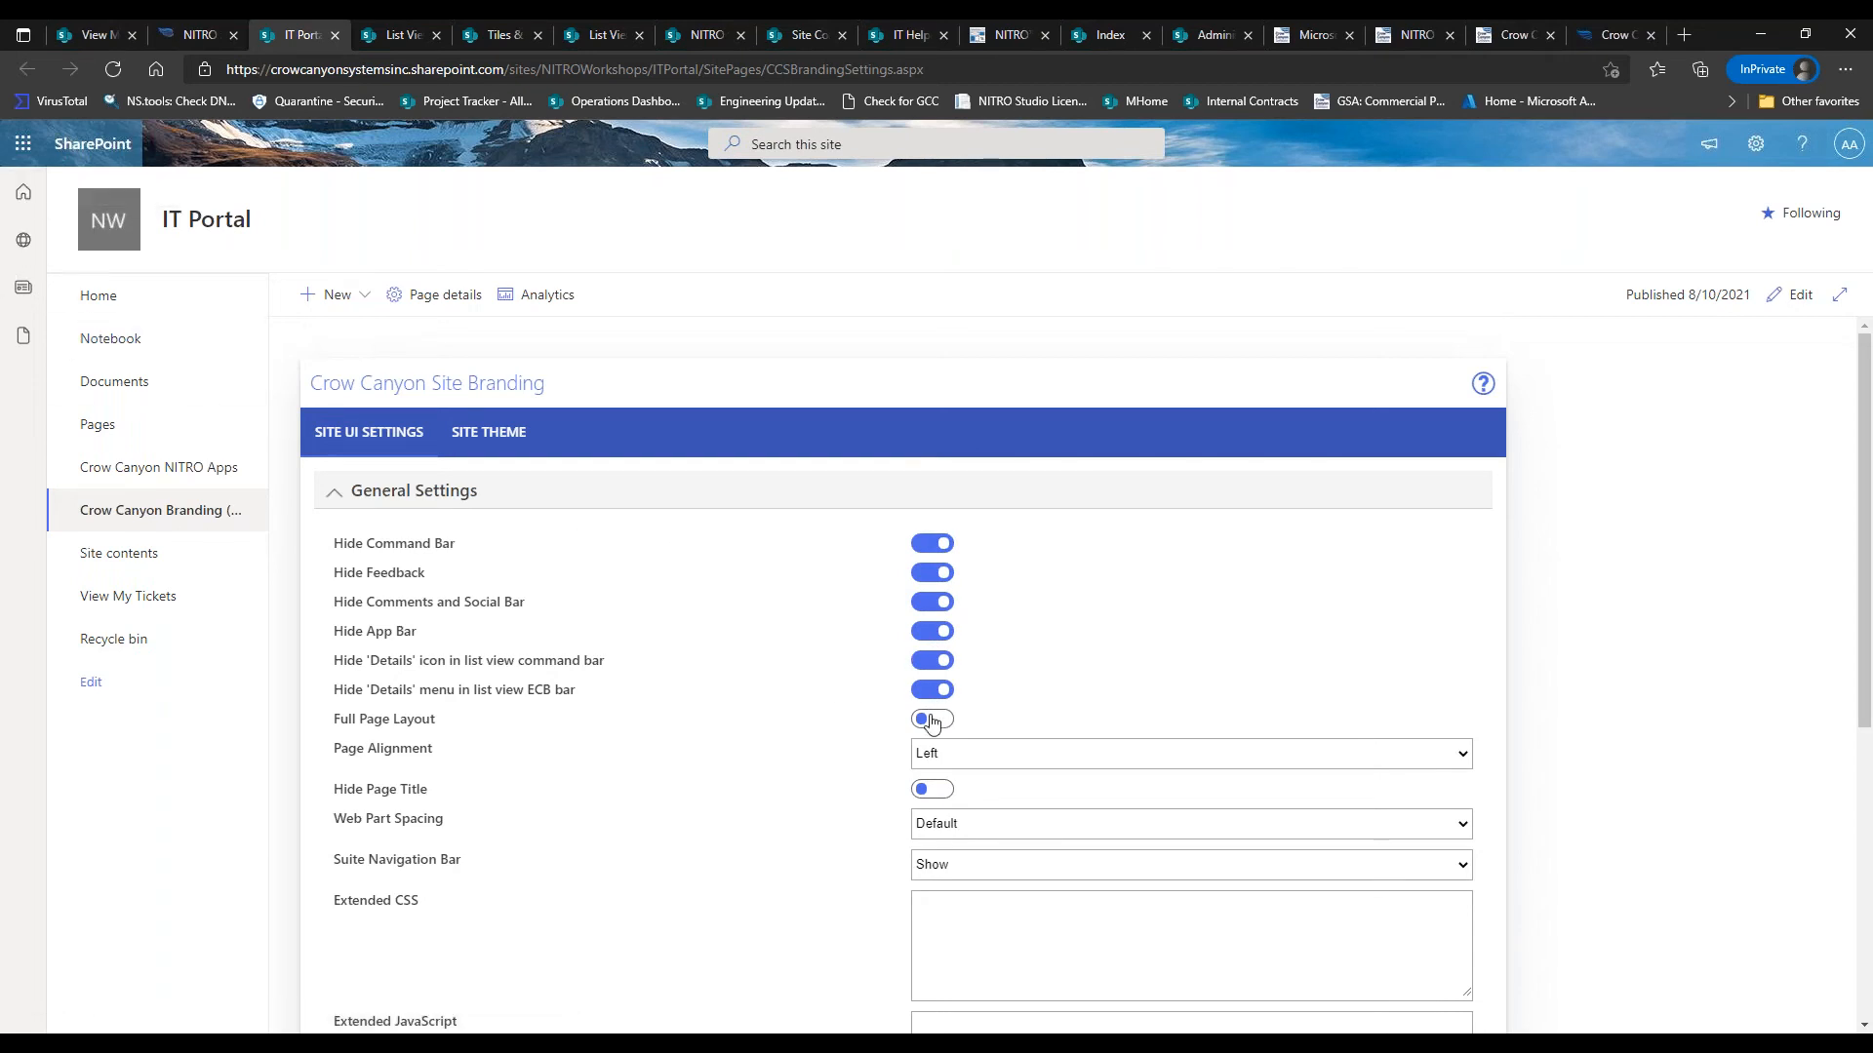
Set the page alignment to Center and the suite navigation bar to Collapse, leaving full page layout off
left_click(933, 722)
left_click(934, 721)
left_click(954, 758)
left_click(956, 778)
left_click(961, 864)
left_click(959, 922)
Hide the Quick Launch in the site branding and save the settings
scroll(868, 888, "down", 5)
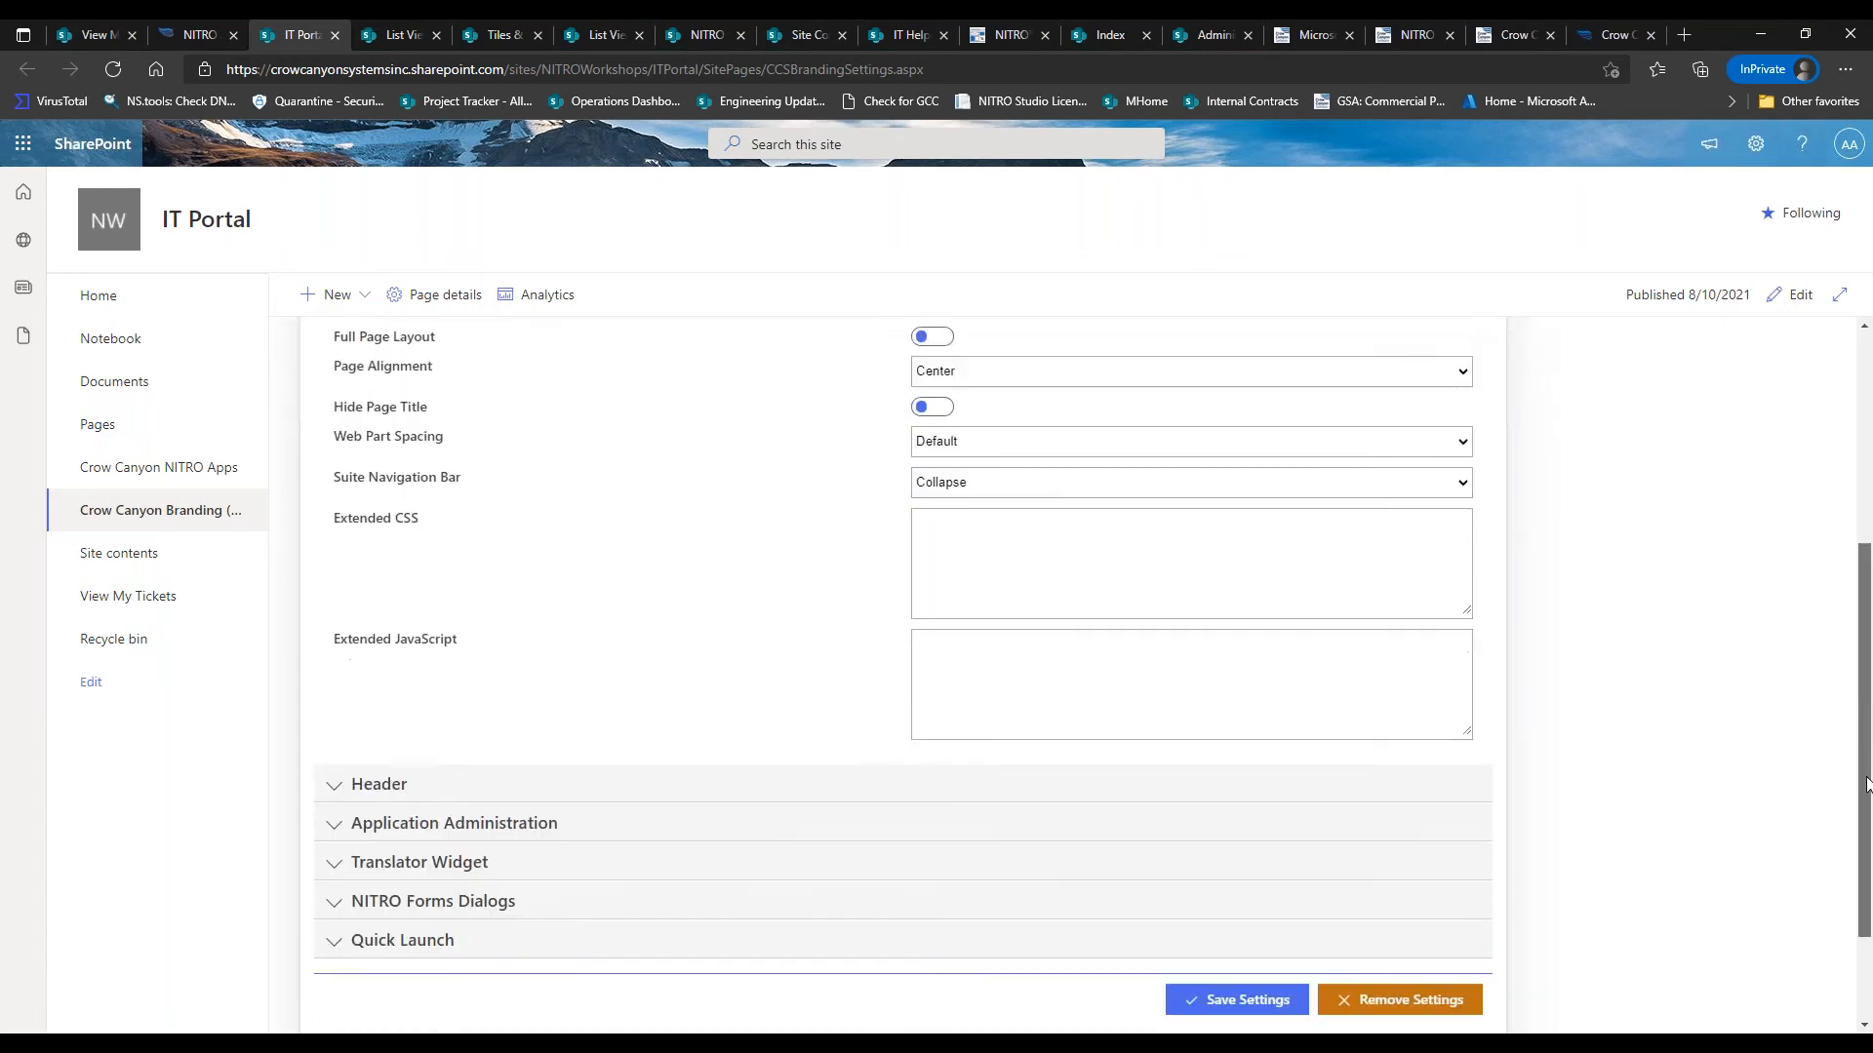
left_click(766, 871)
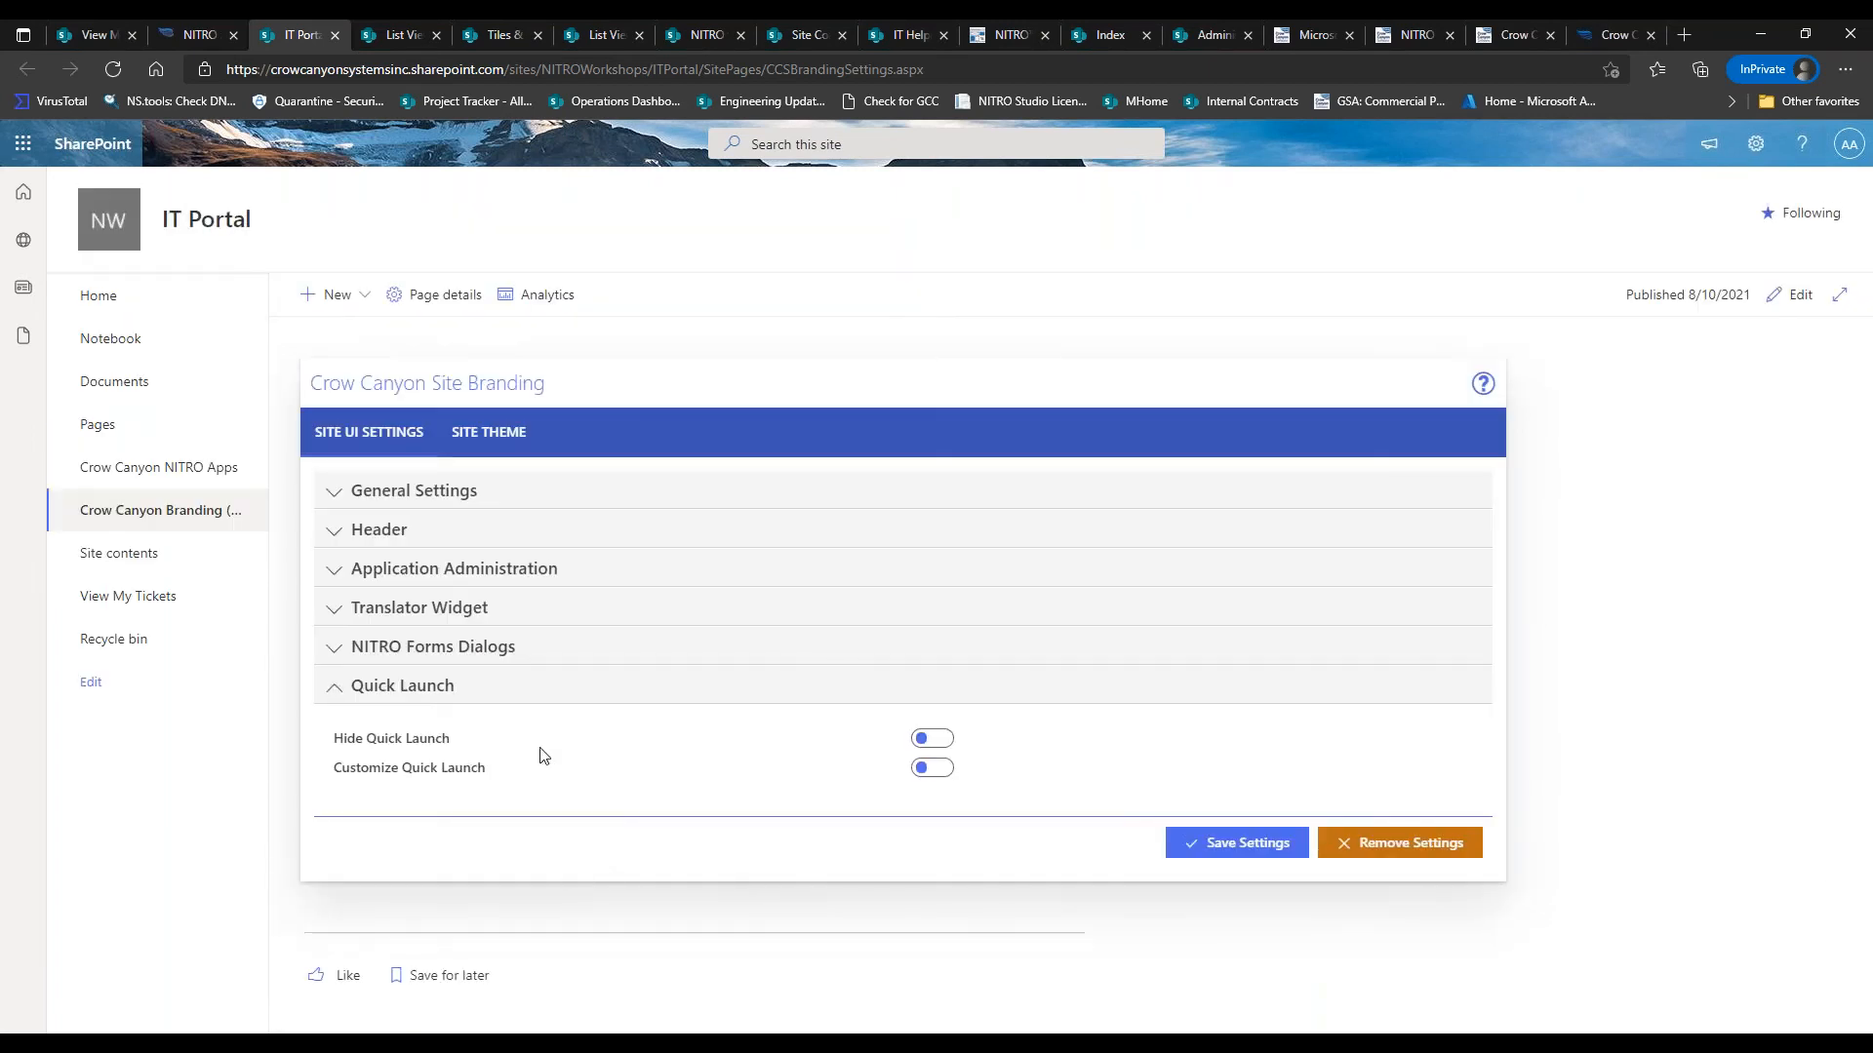
left_click(934, 739)
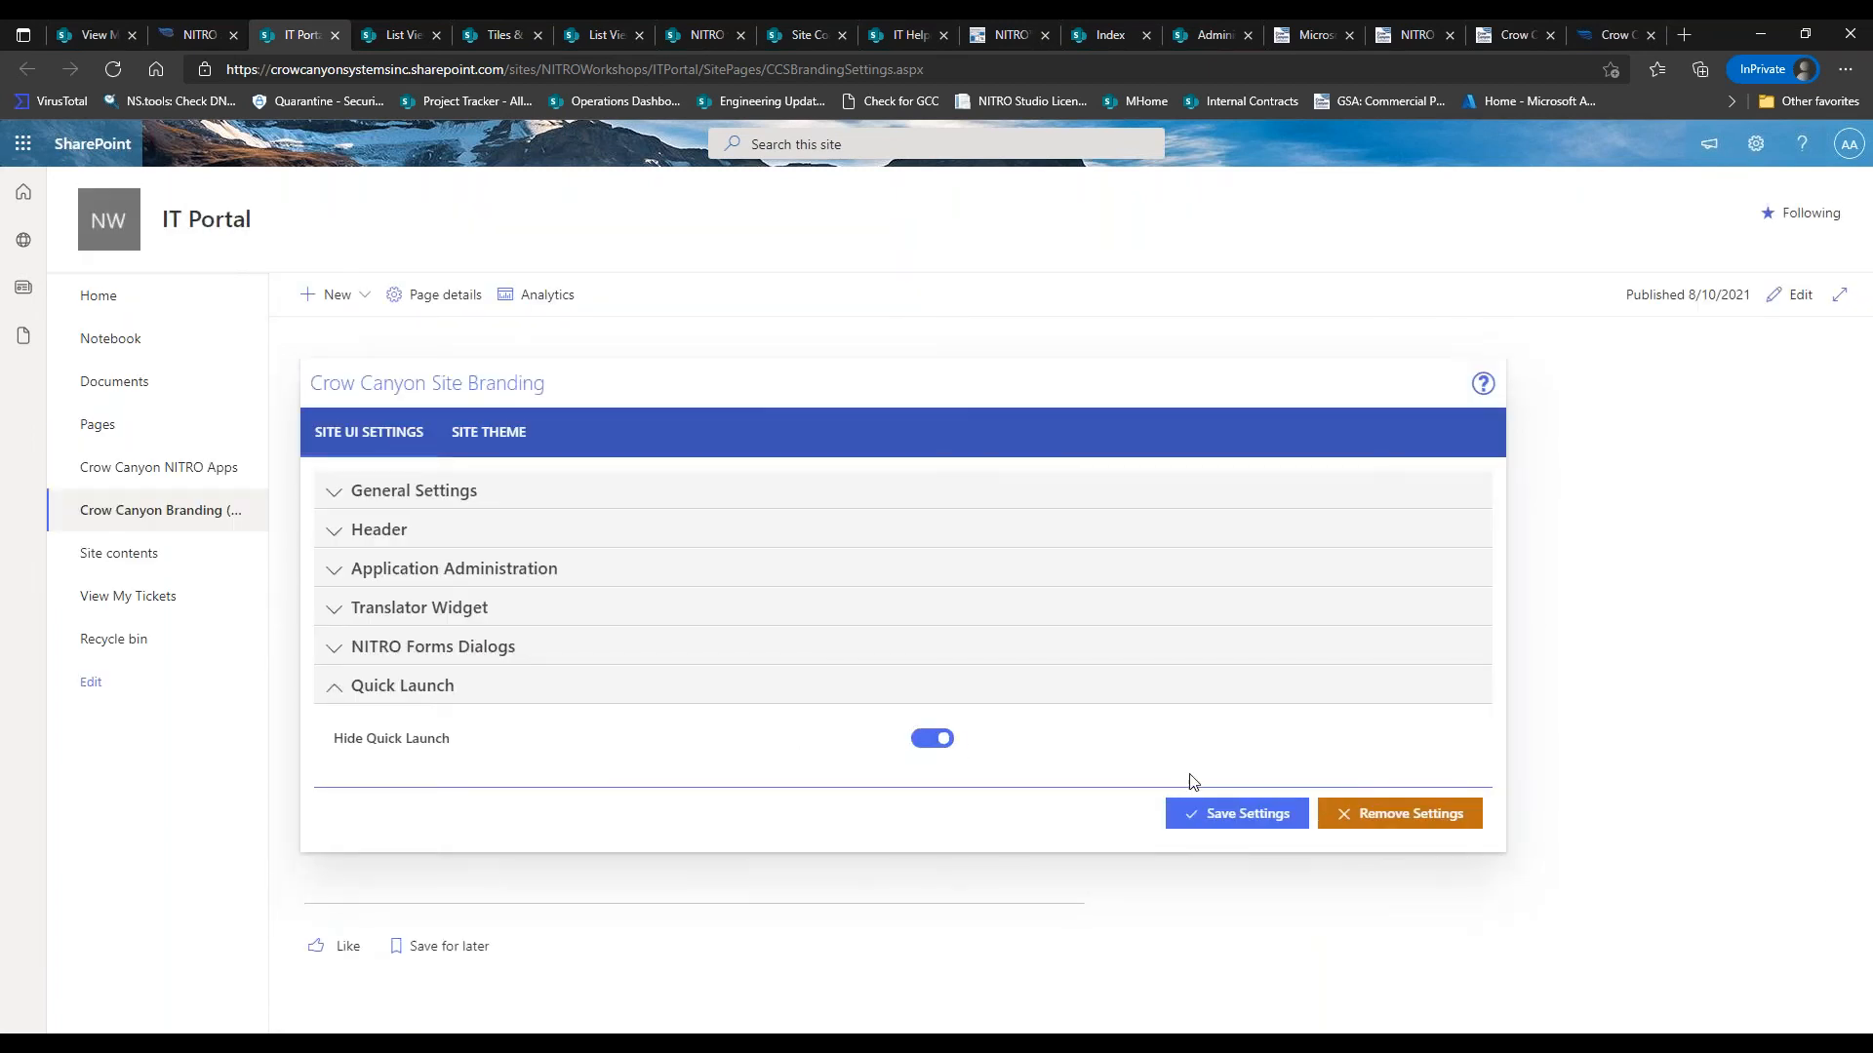
left_click(1232, 815)
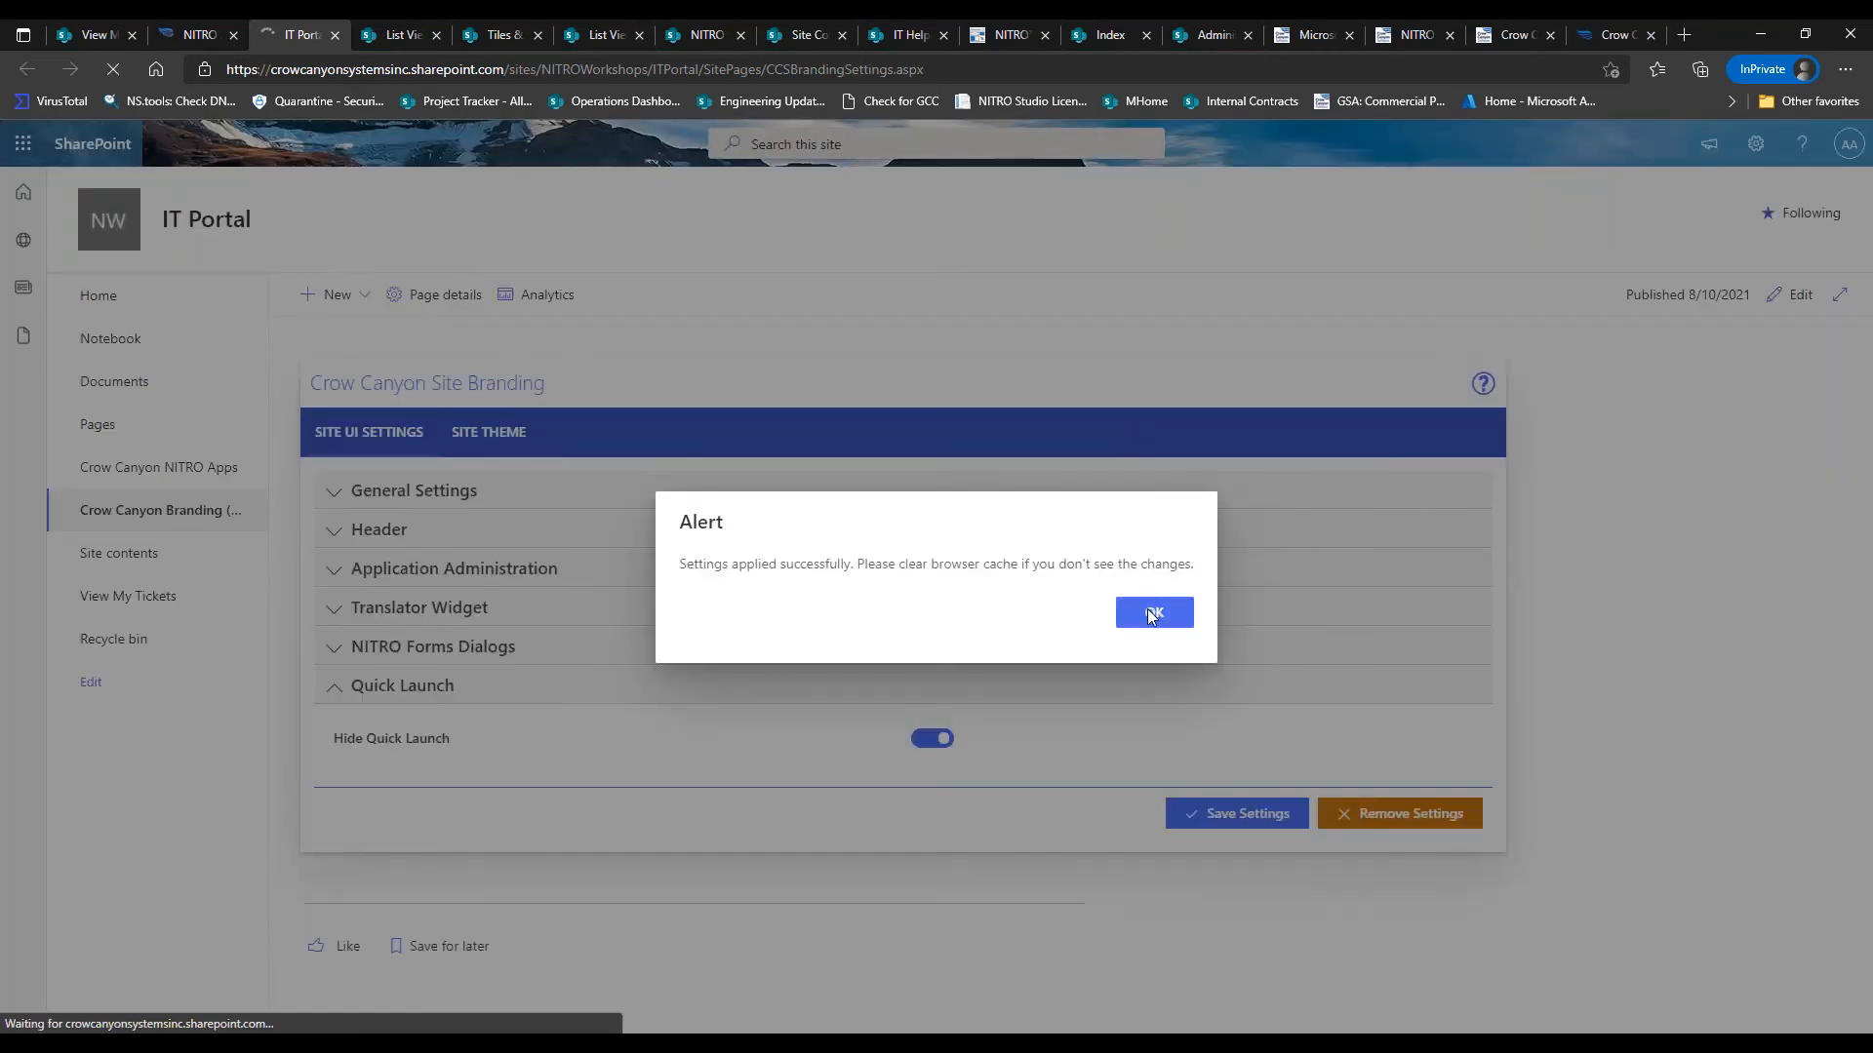
left_click(1151, 613)
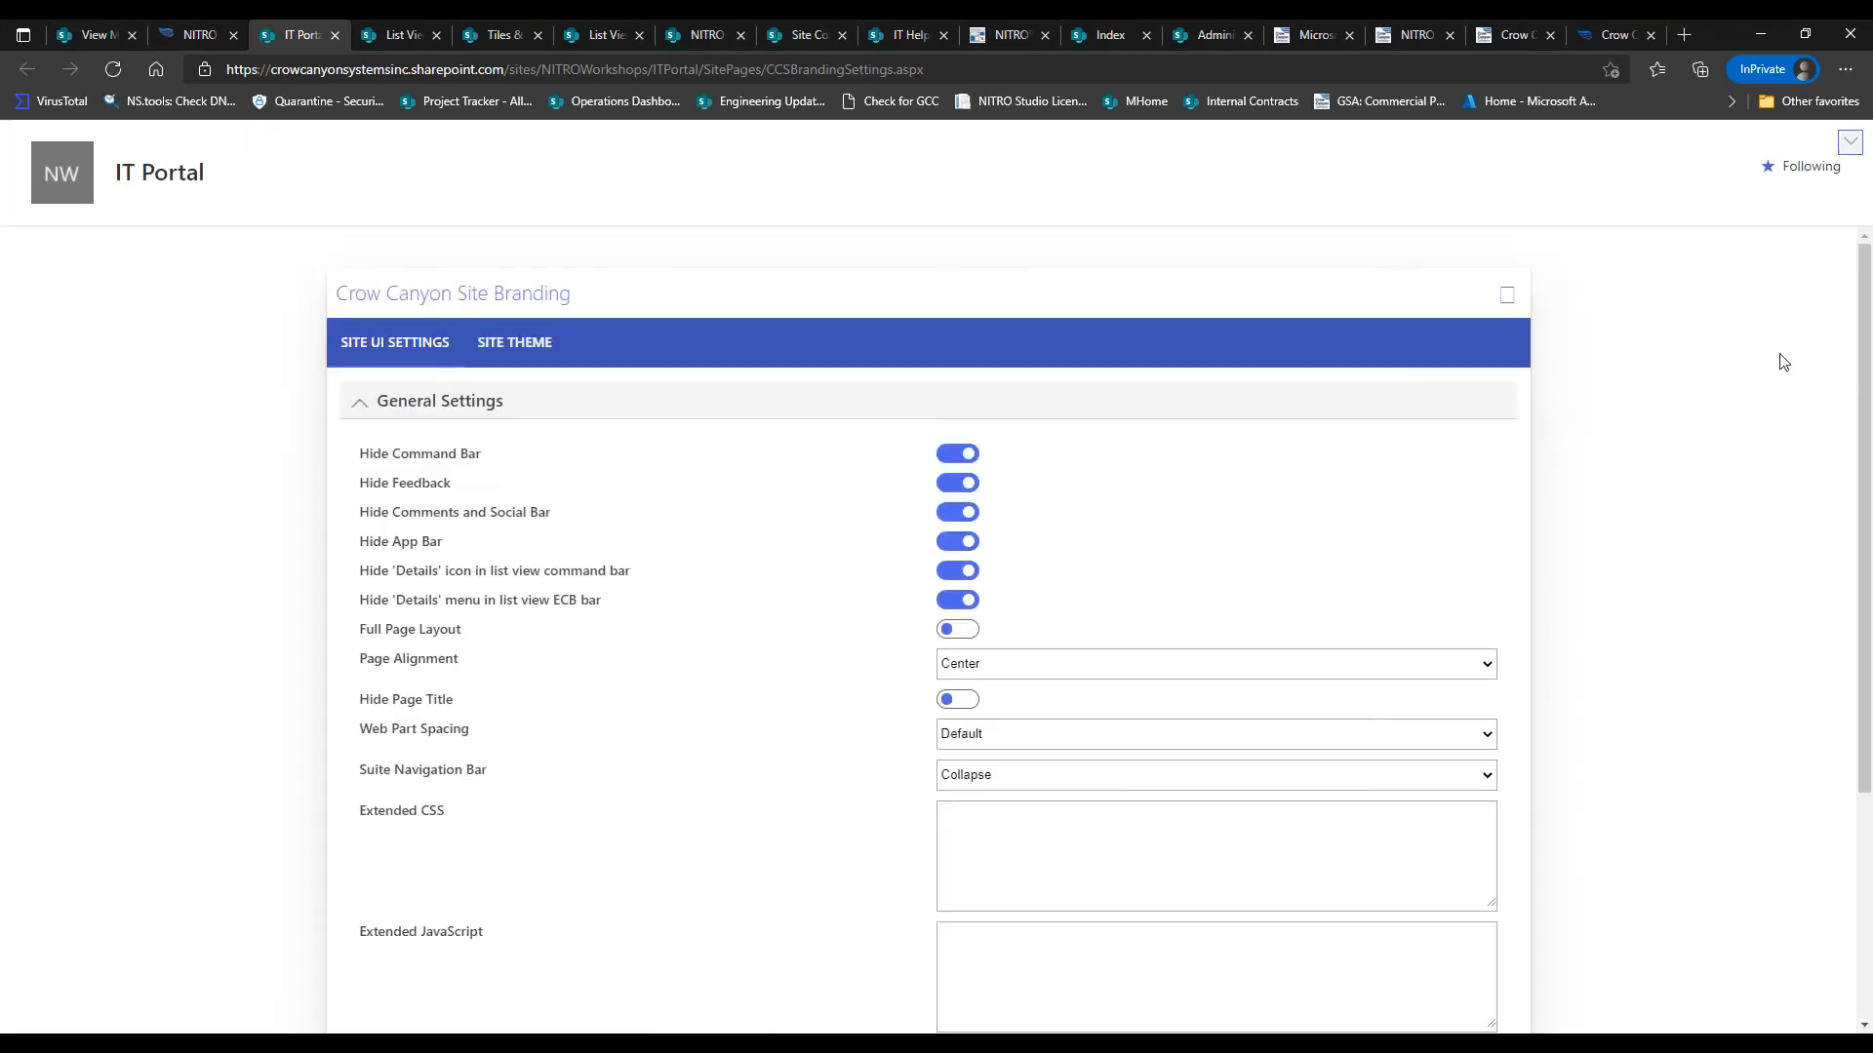
Hide the site header in the branding's Header settings and save the settings
left_click_drag(1861, 340, 1842, 569)
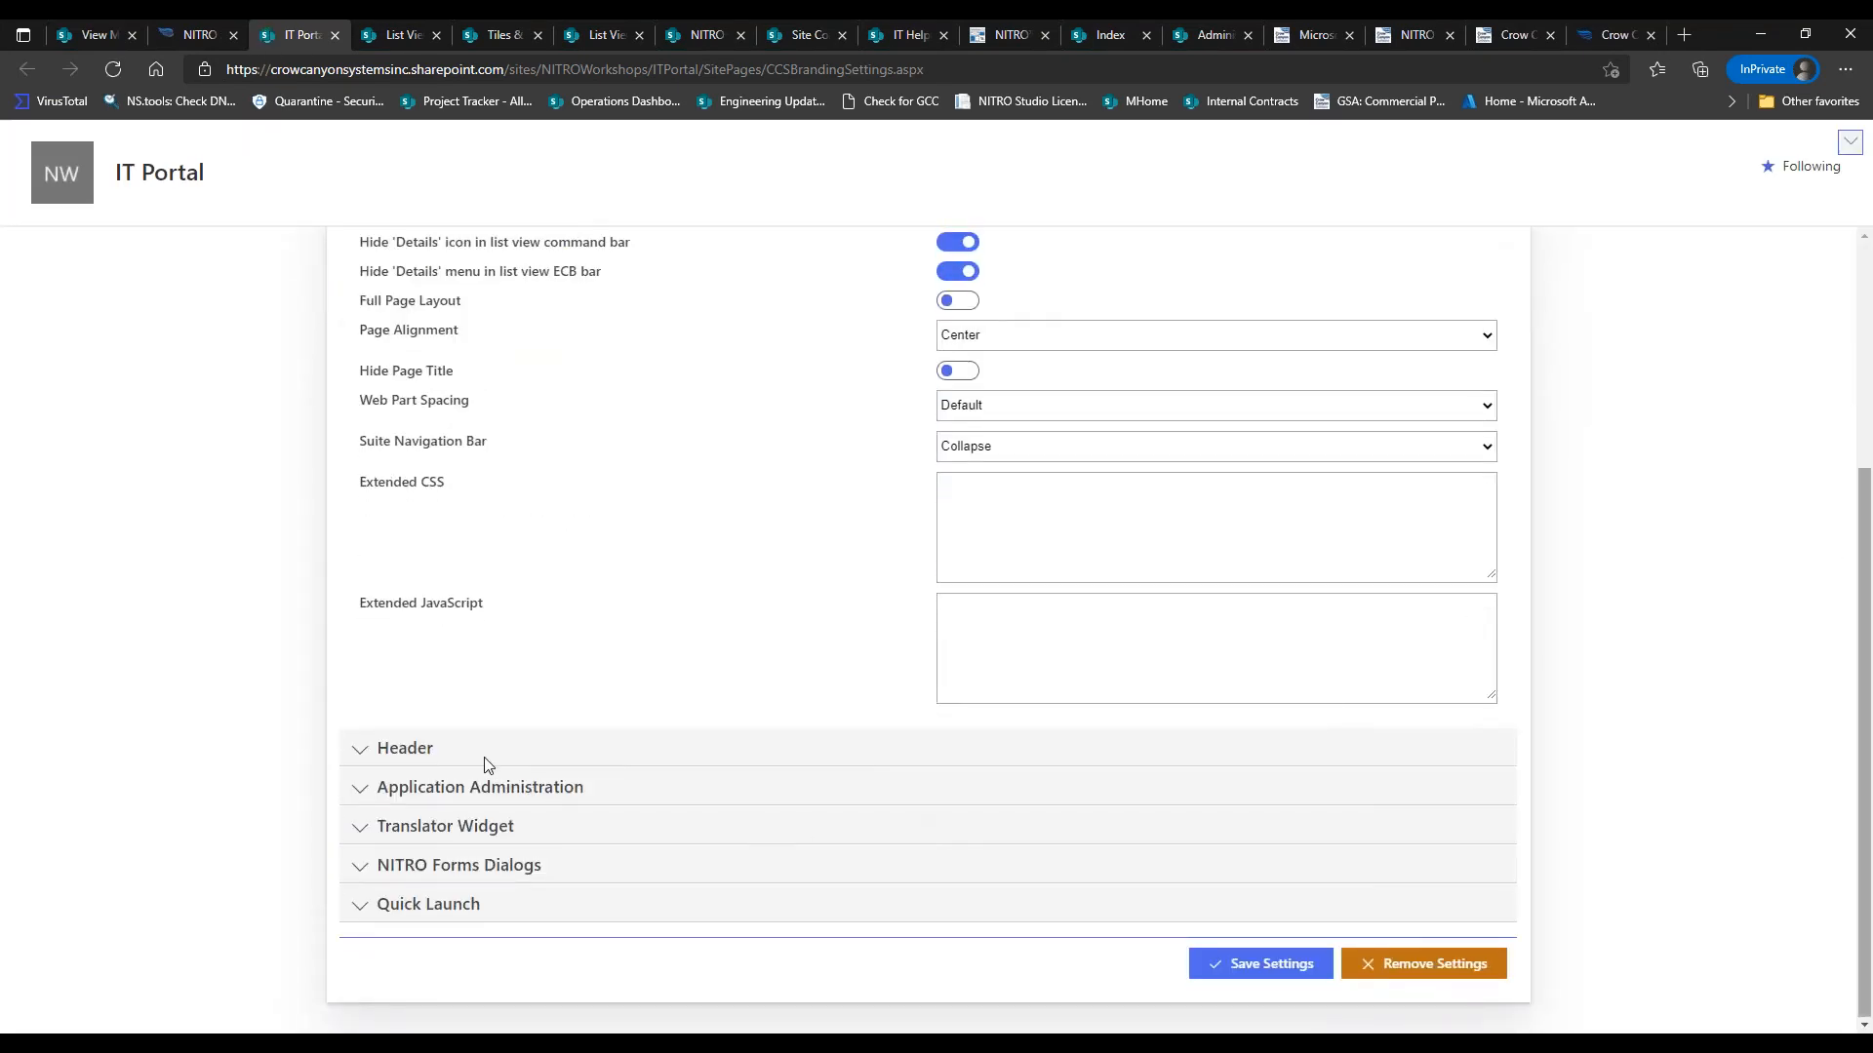
left_click(361, 753)
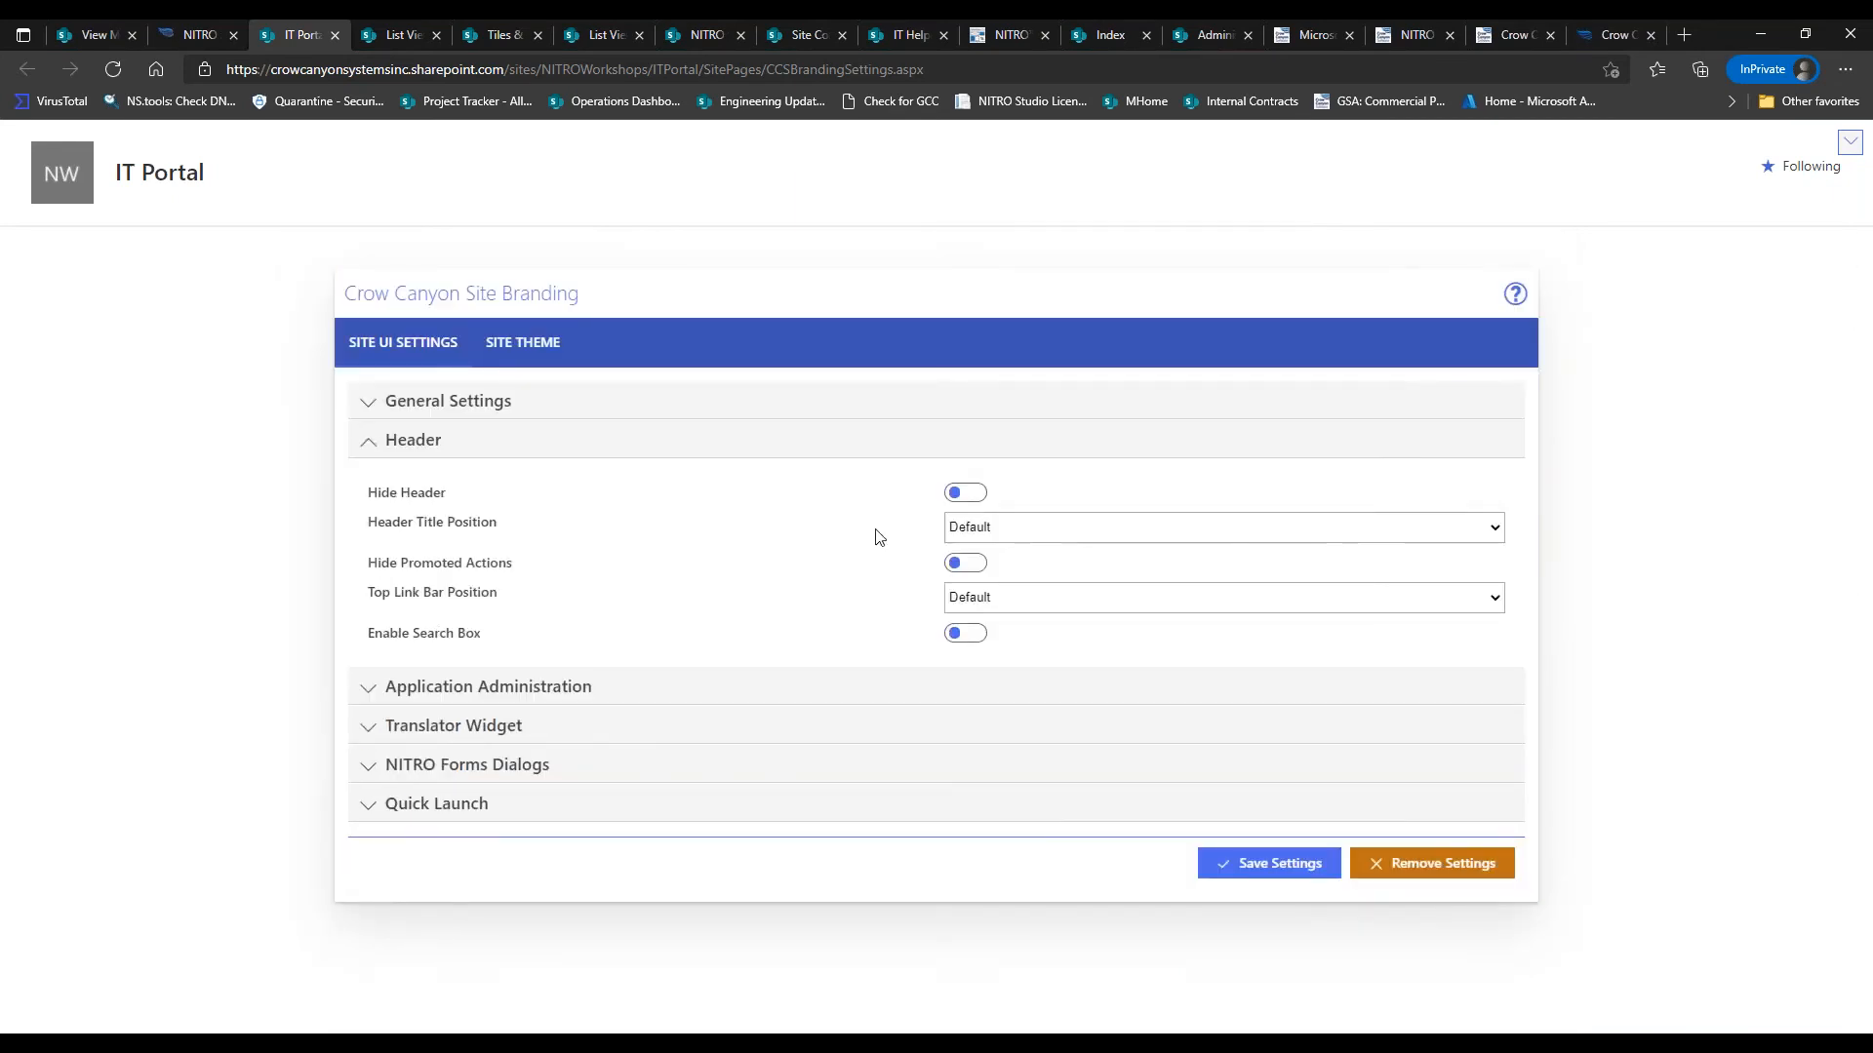
left_click(971, 498)
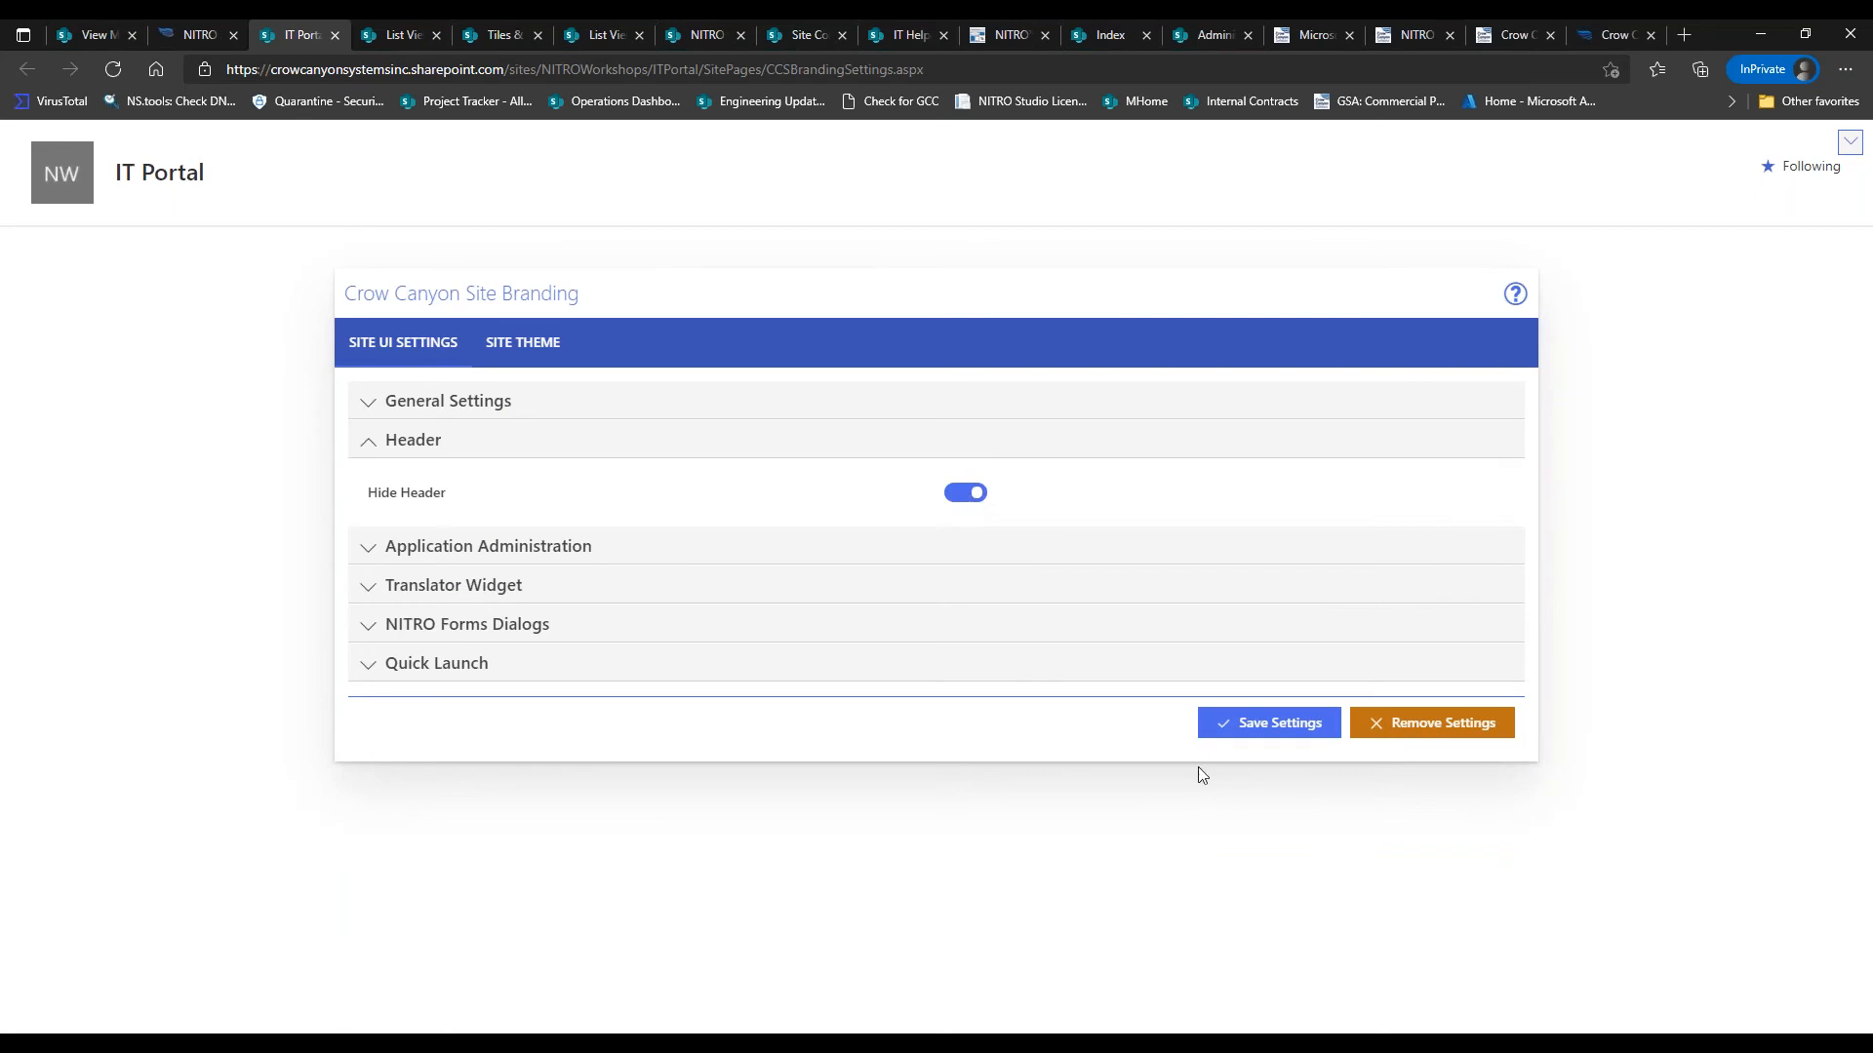
left_click(1268, 723)
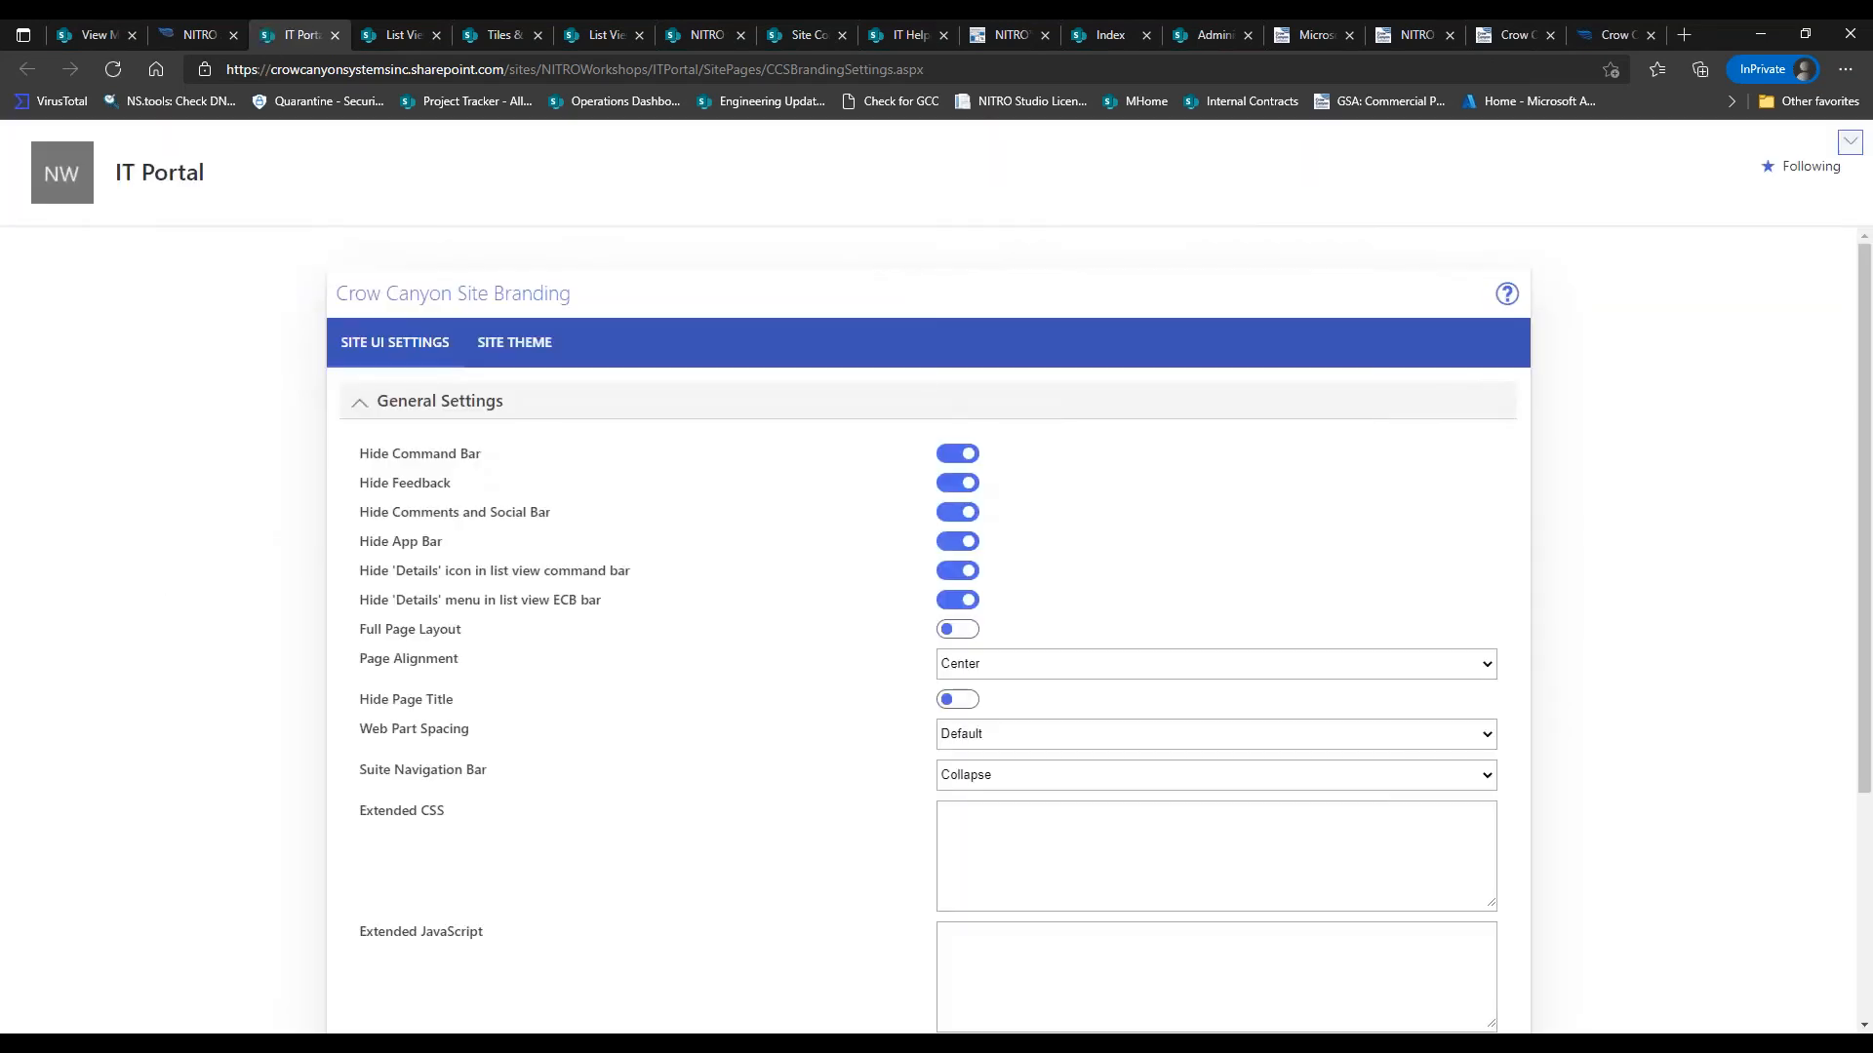
Open the IT Portal home page and reload it with ?ccsmode=1 appended to its address
left_click(61, 176)
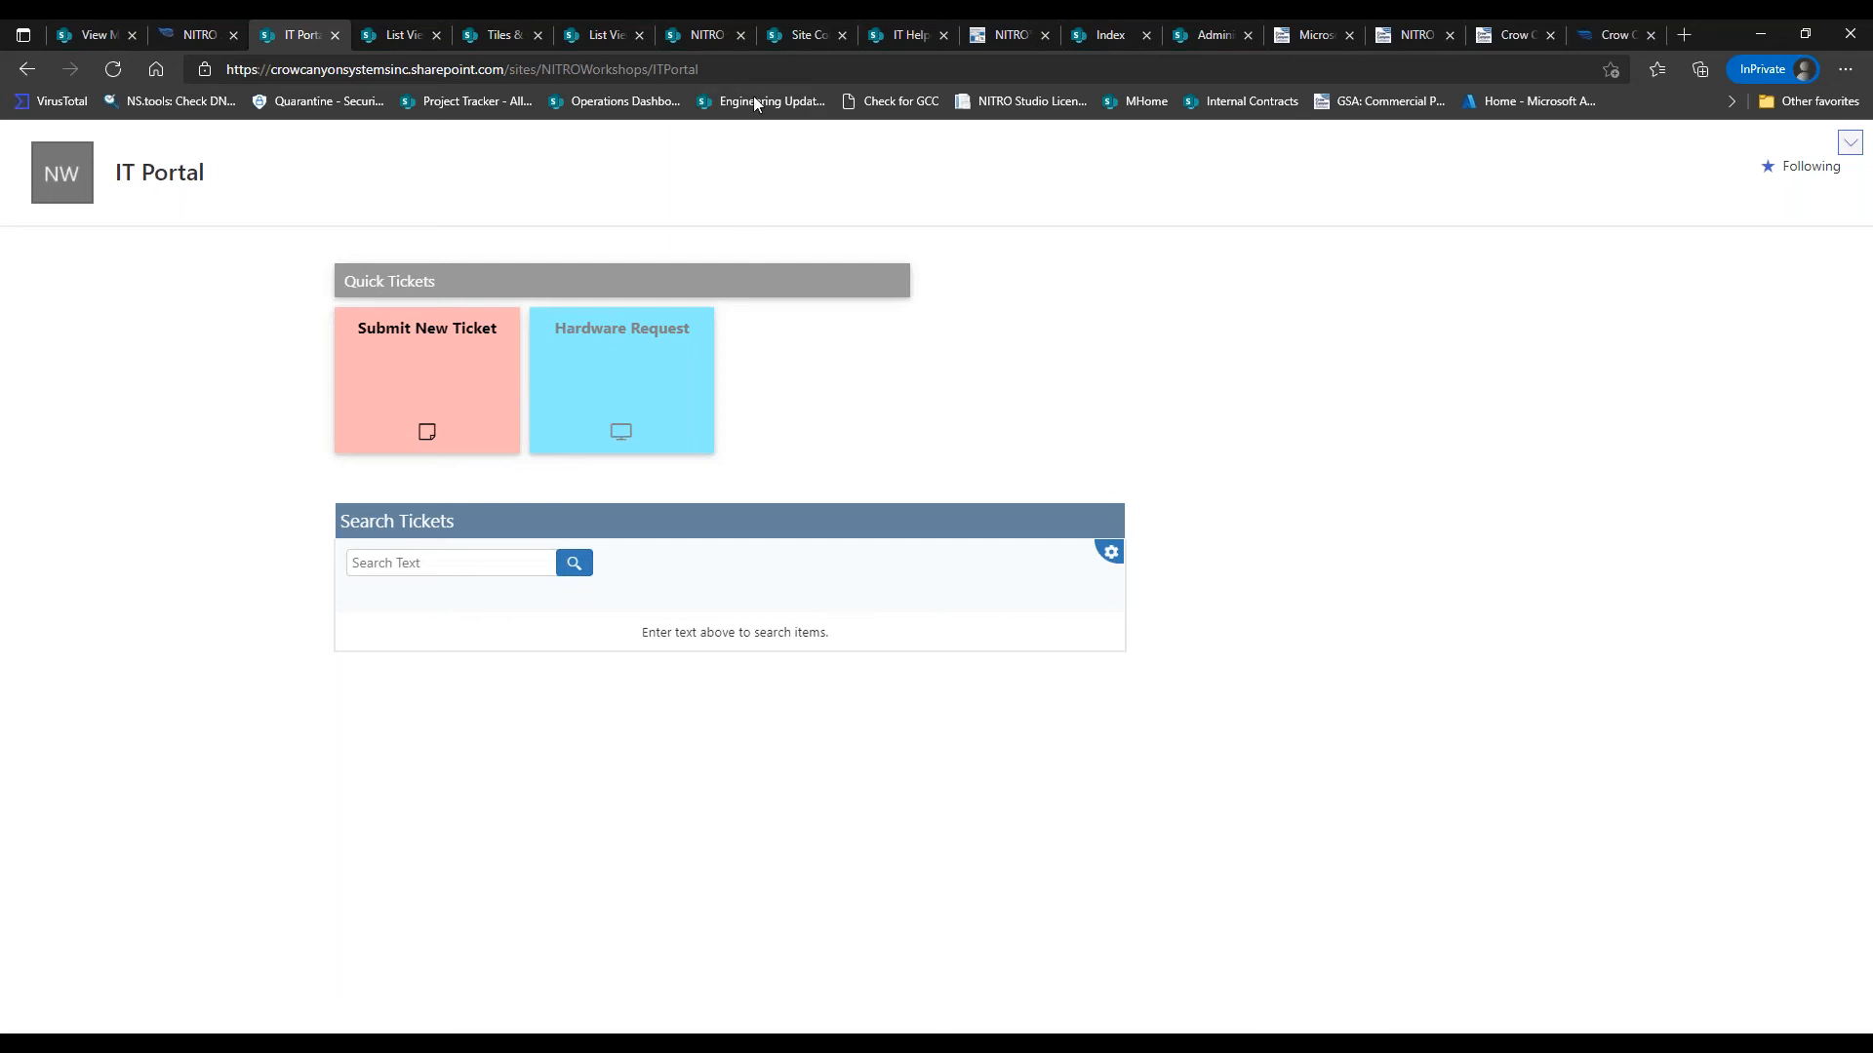
left_click(769, 72)
double_click(769, 73)
triple_click(769, 72)
double_click(768, 73)
left_click(768, 72)
type("?")
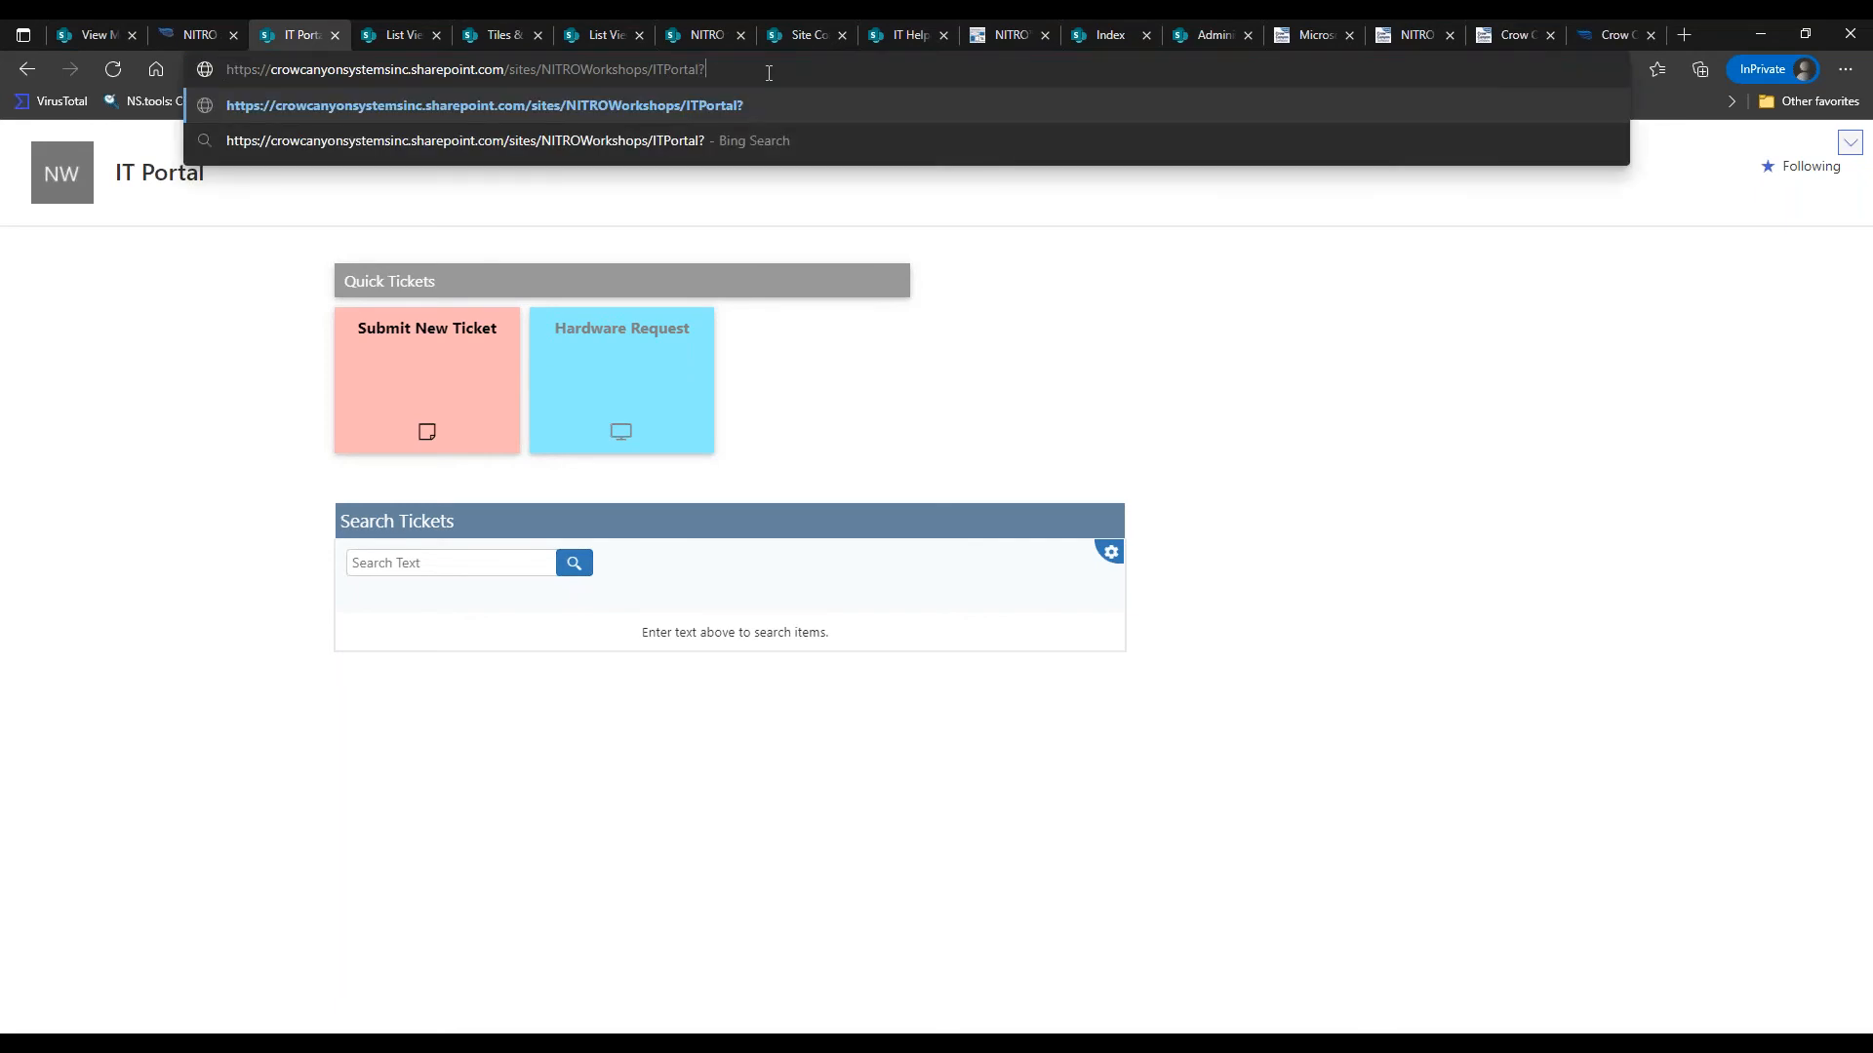
type("ccsmode=1")
key("Return")
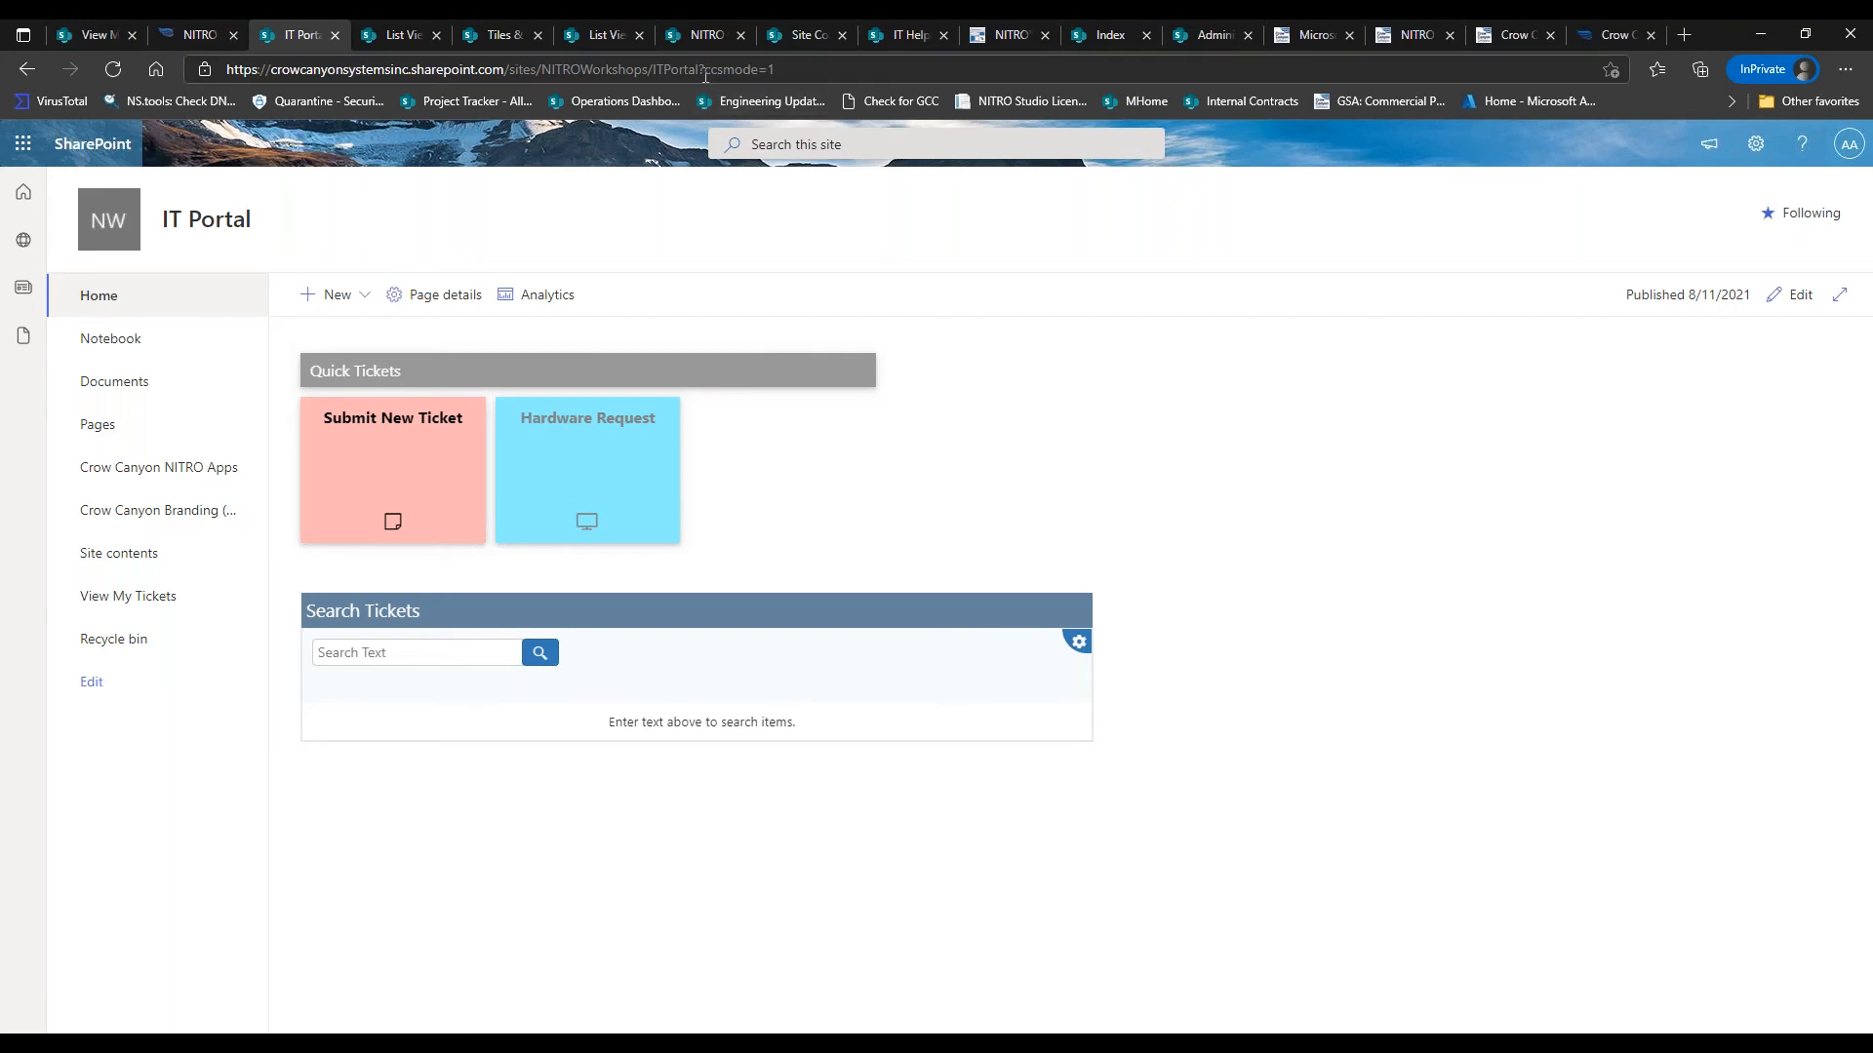
Remove ?ccsmode=1 from the home page address and reload the page with the branding applied
left_click_drag(702, 72, 789, 74)
key("Delete")
key("Return")
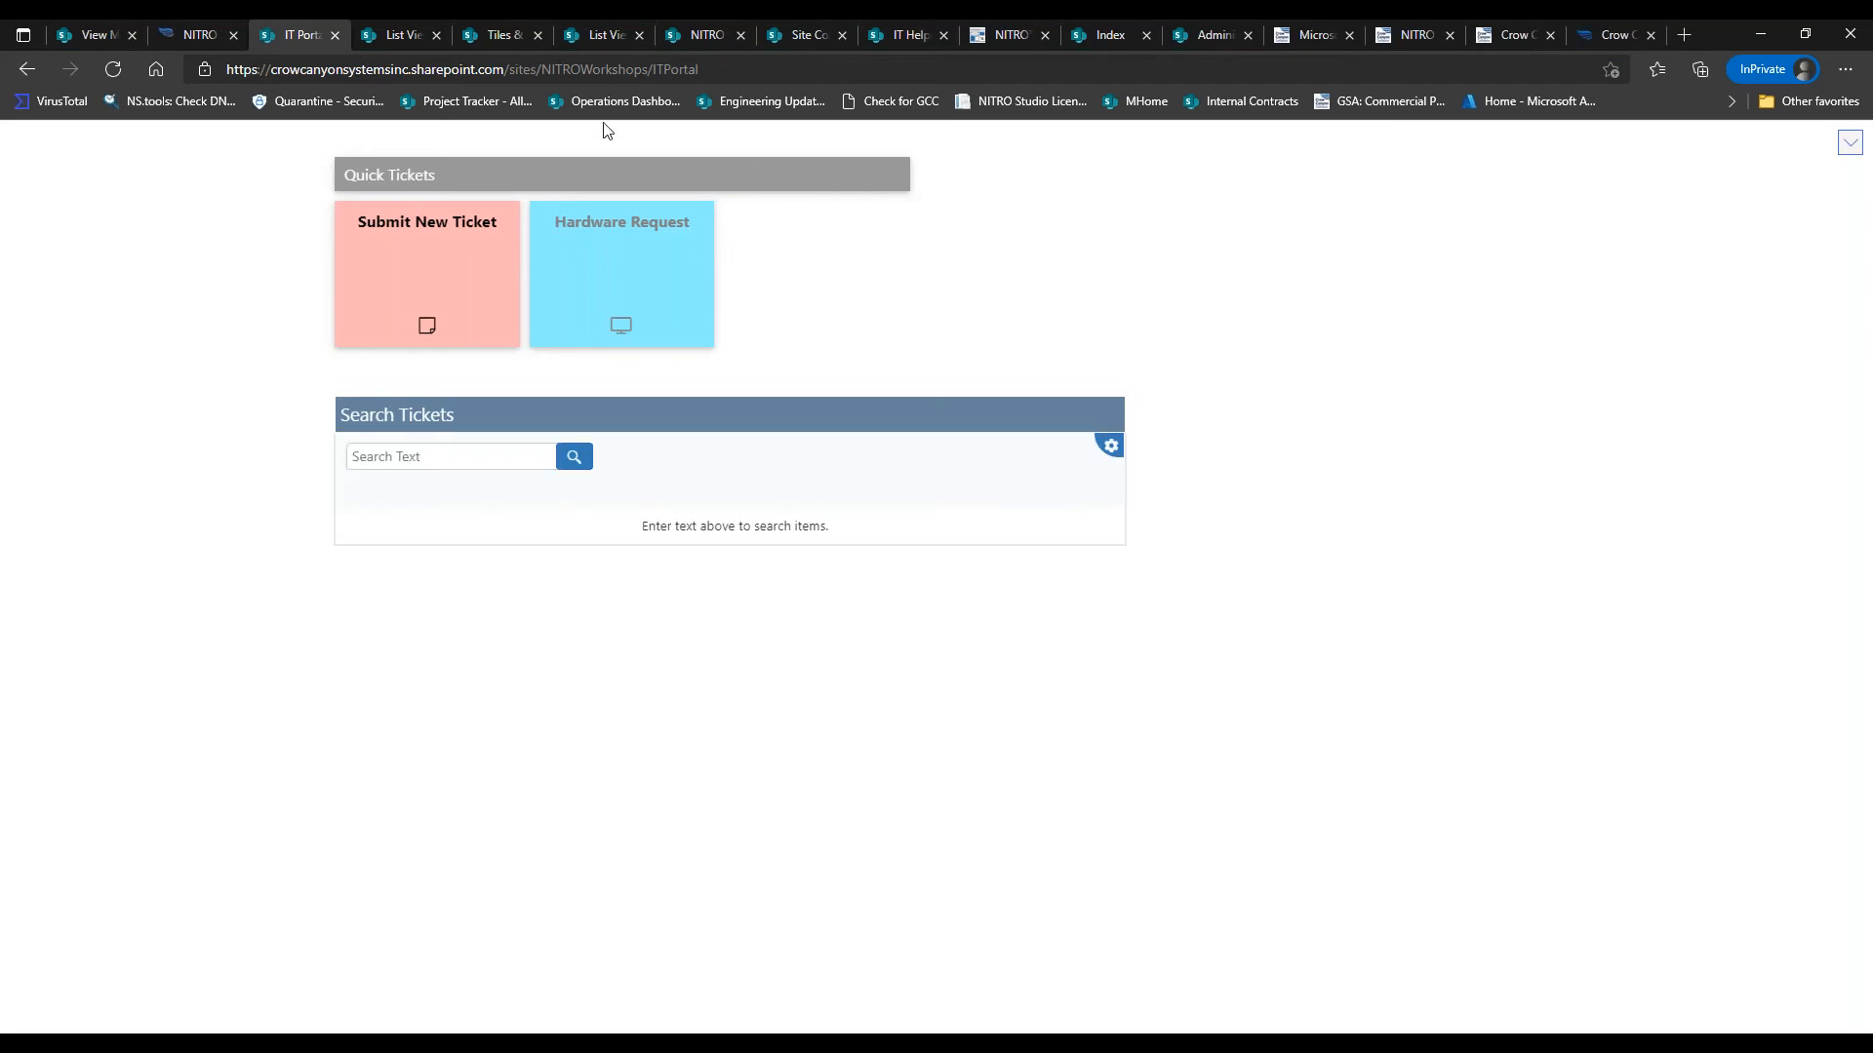
Reload the home page with ?ccsmode=1 in the address and open the Crow Canyon Branding settings page
left_click(739, 70)
left_click(739, 70)
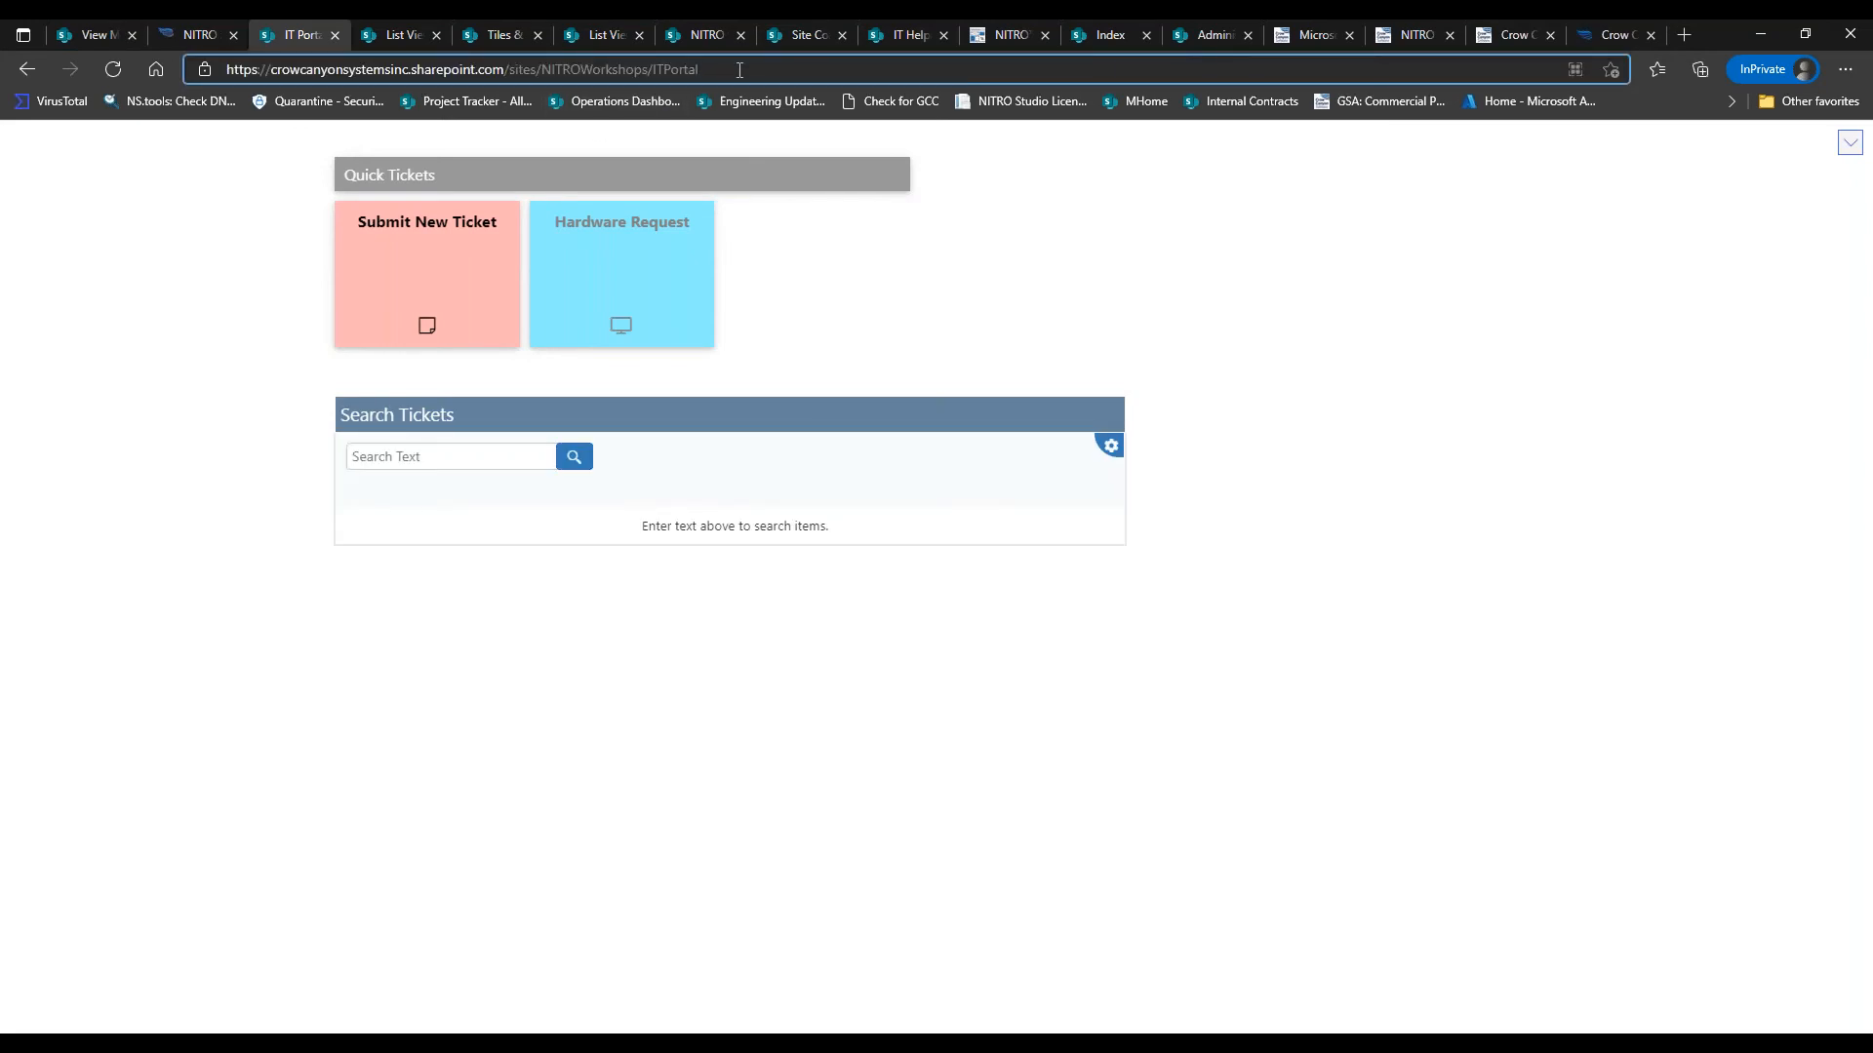
type("?ccsmode=1")
key("Return")
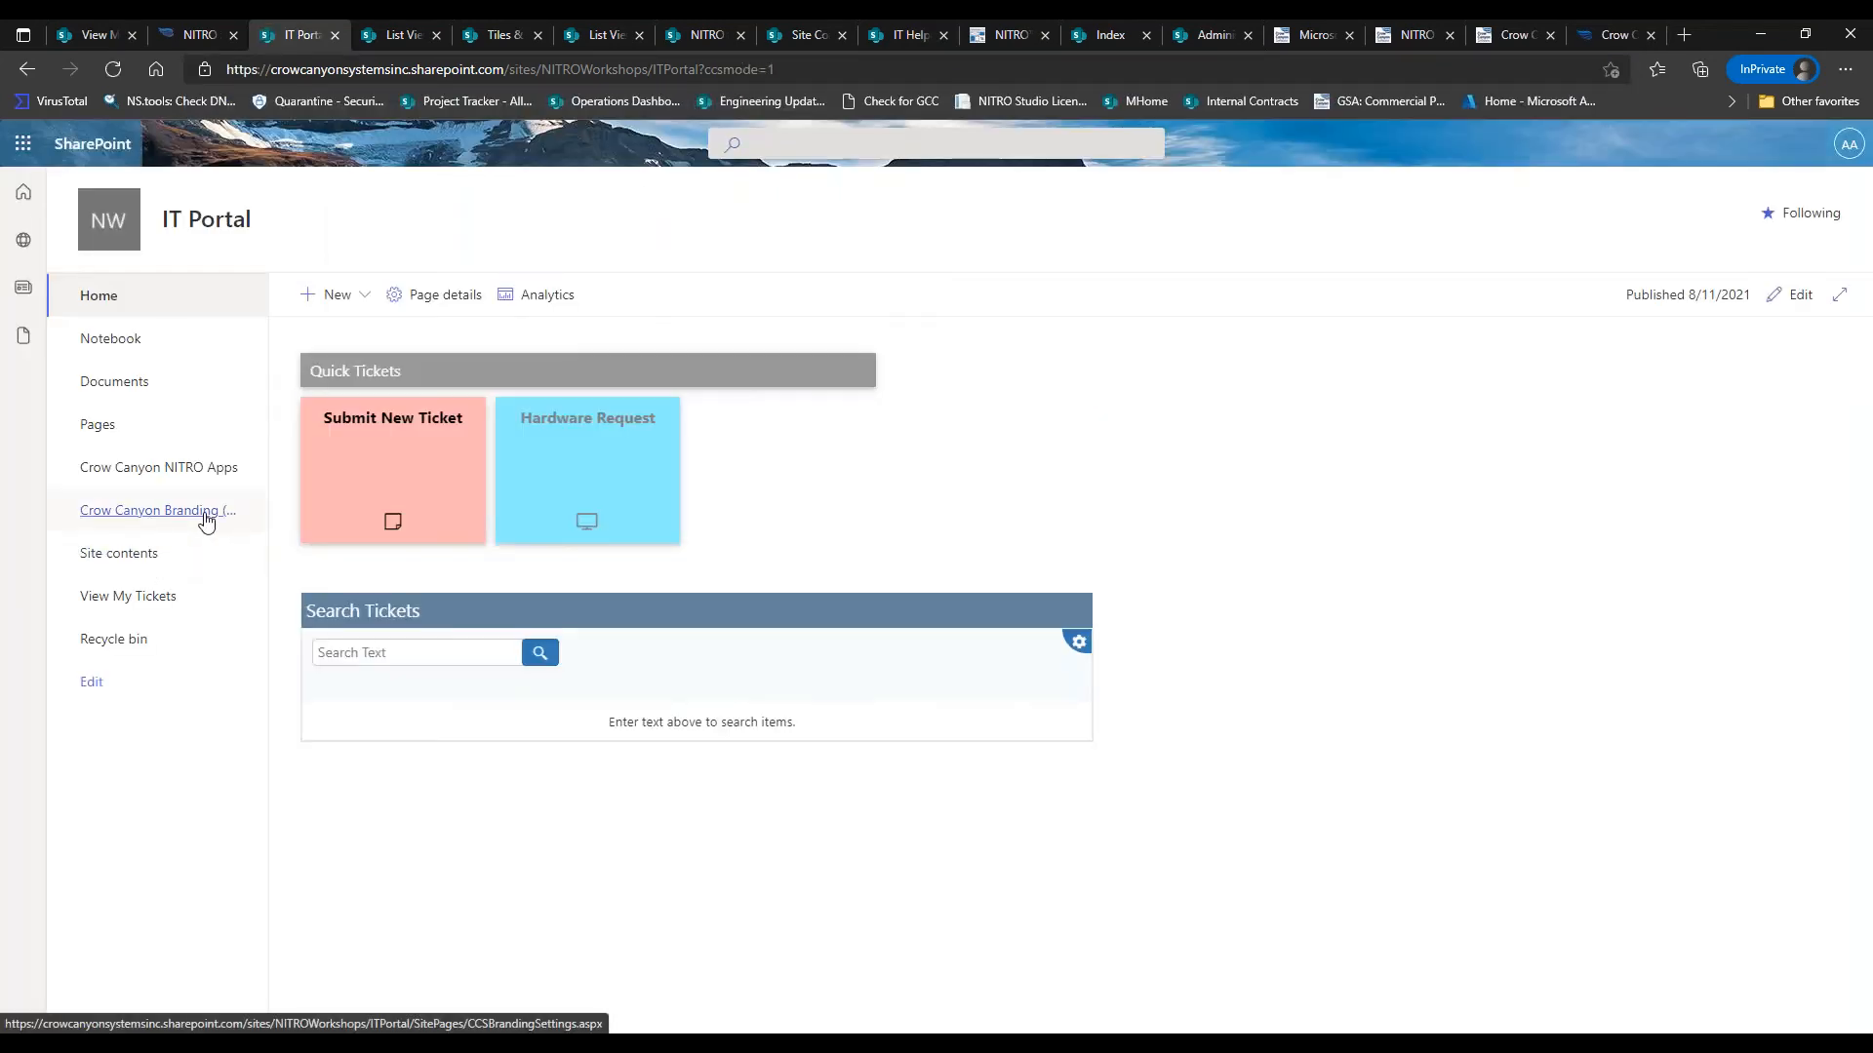
left_click(204, 515)
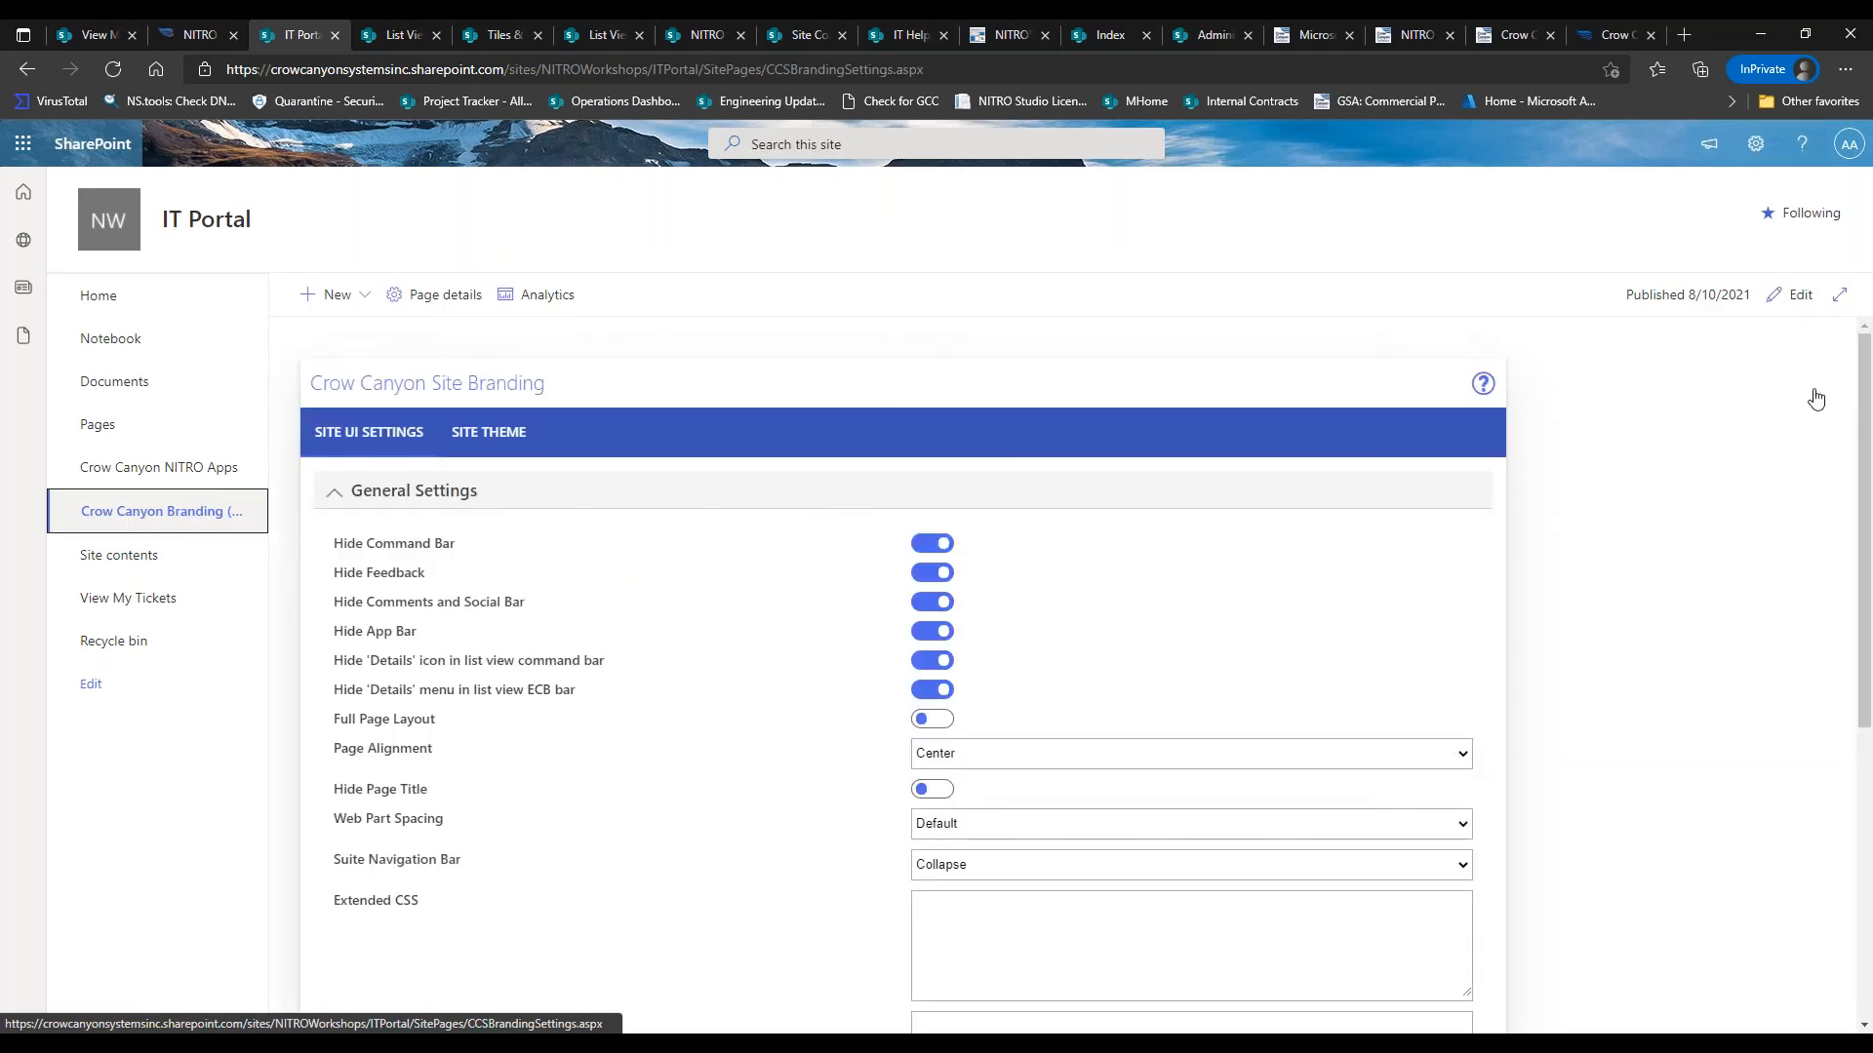
Open the Header section of the site UI branding settings and save the settings
left_click_drag(1862, 392, 1808, 639)
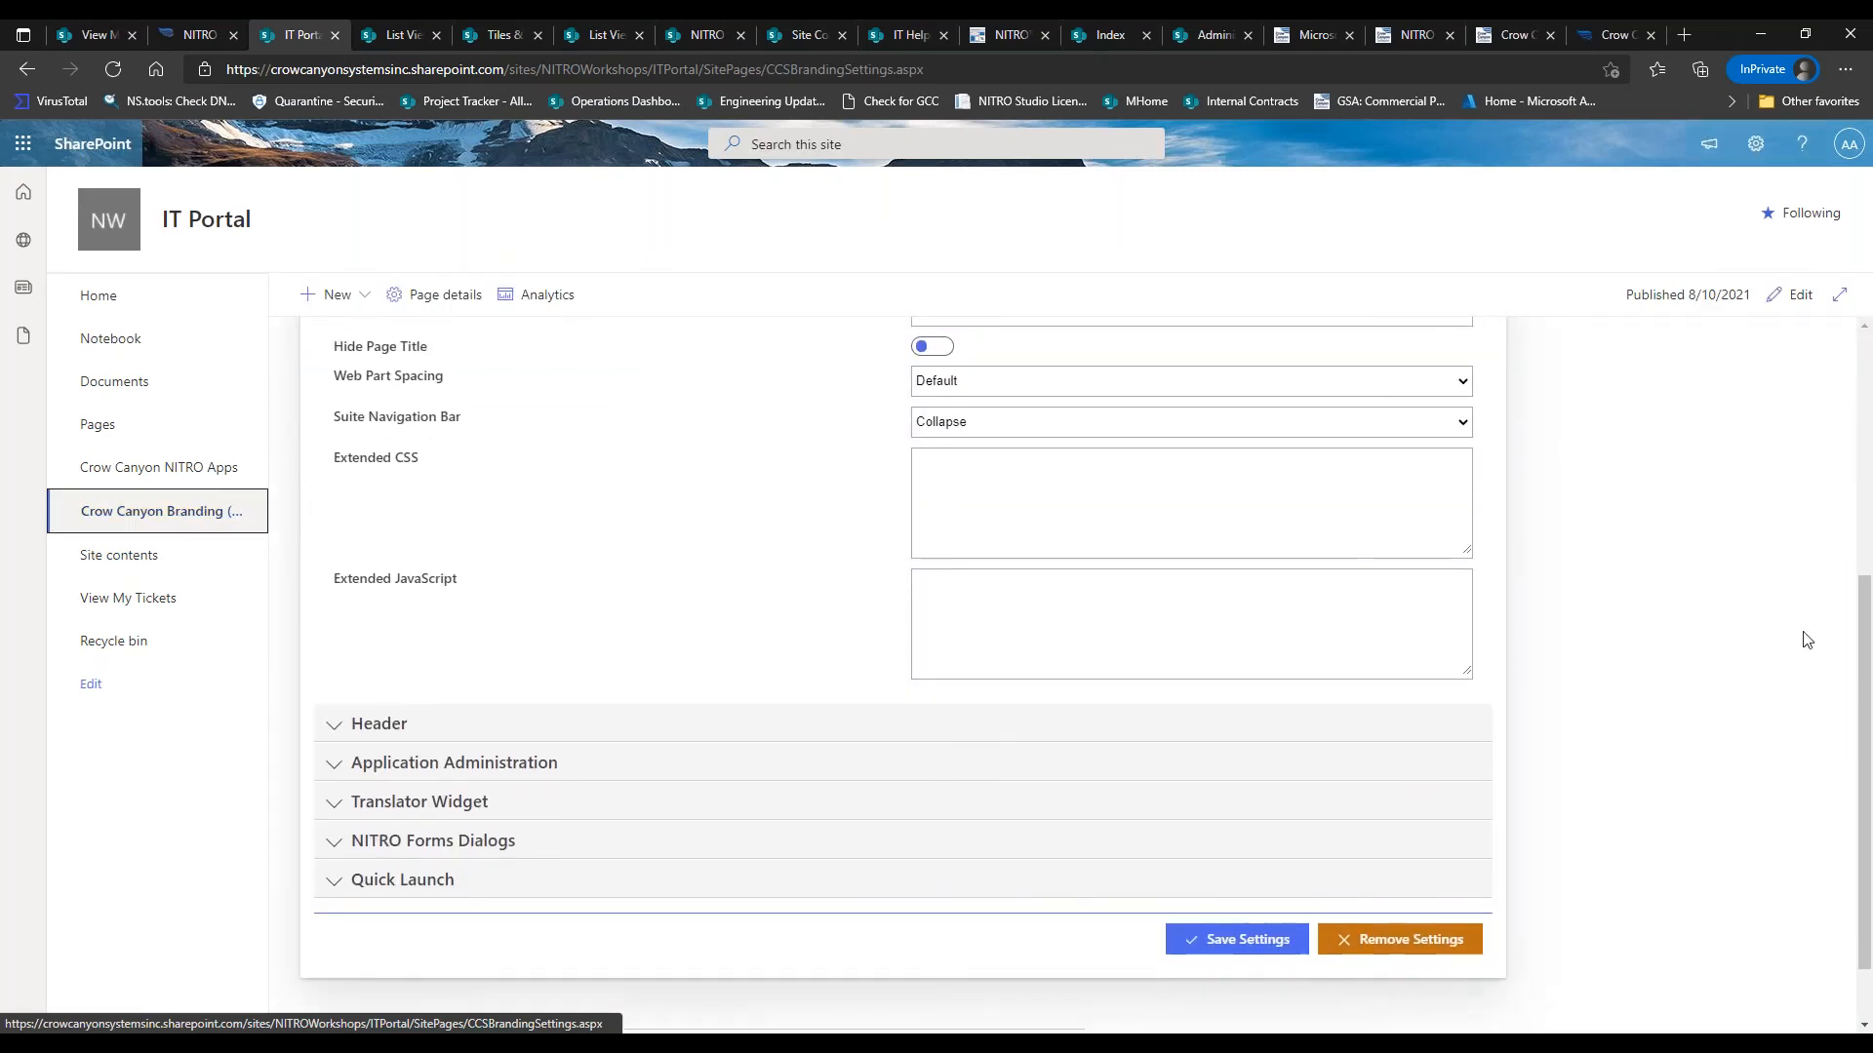
left_click(342, 726)
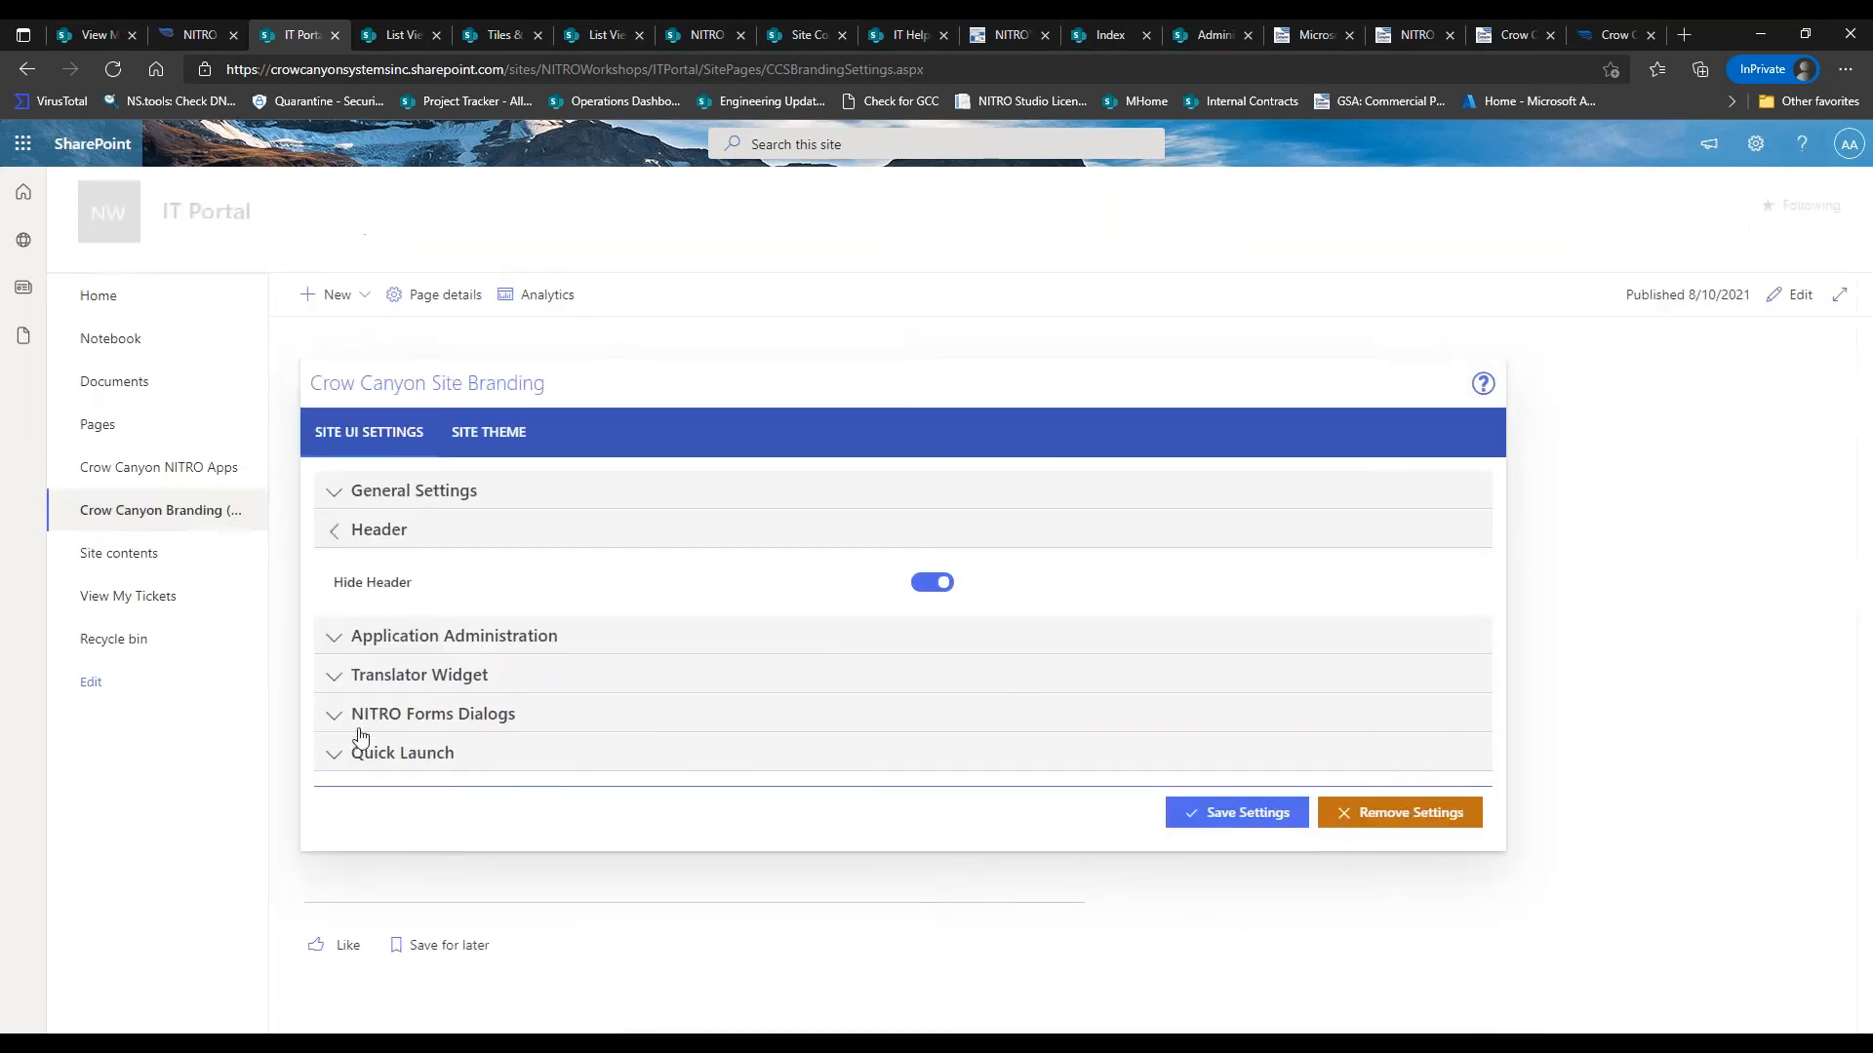
left_click(1236, 956)
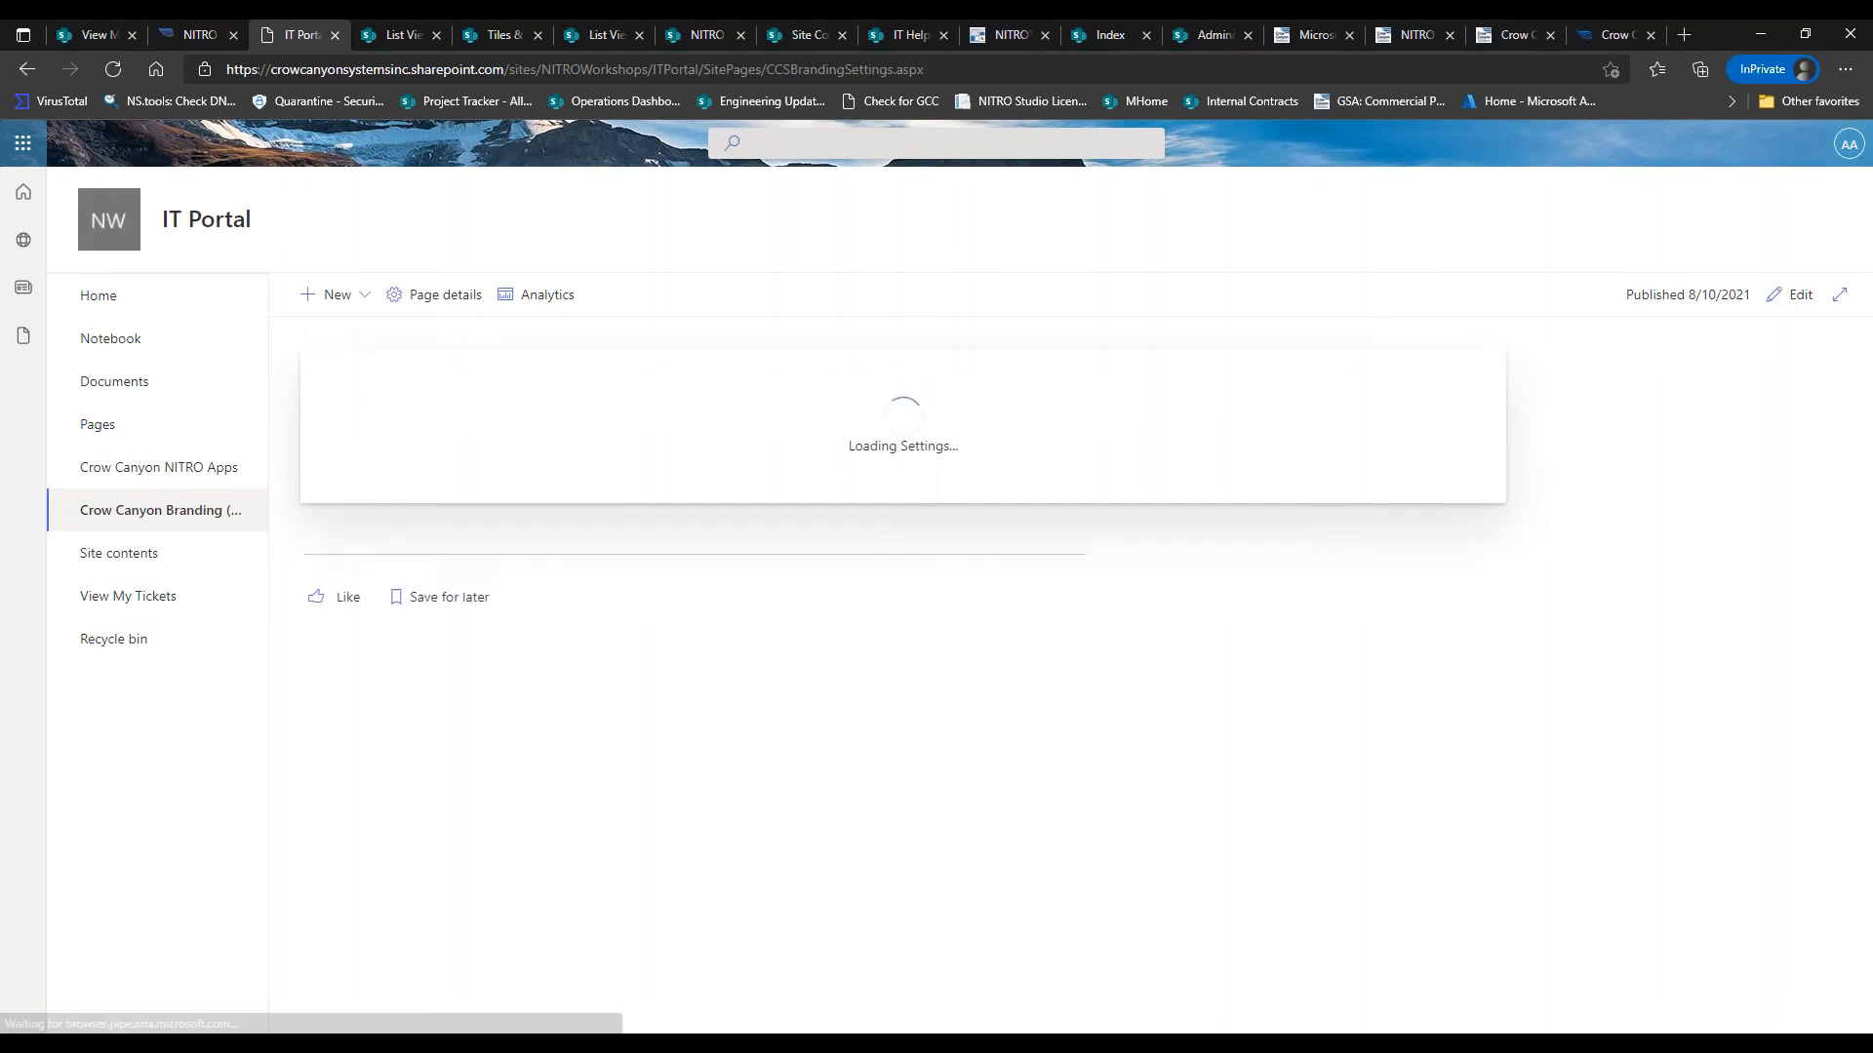
View the Self-Service Portal's index page as a reference and return to the IT Portal site
left_click(906, 35)
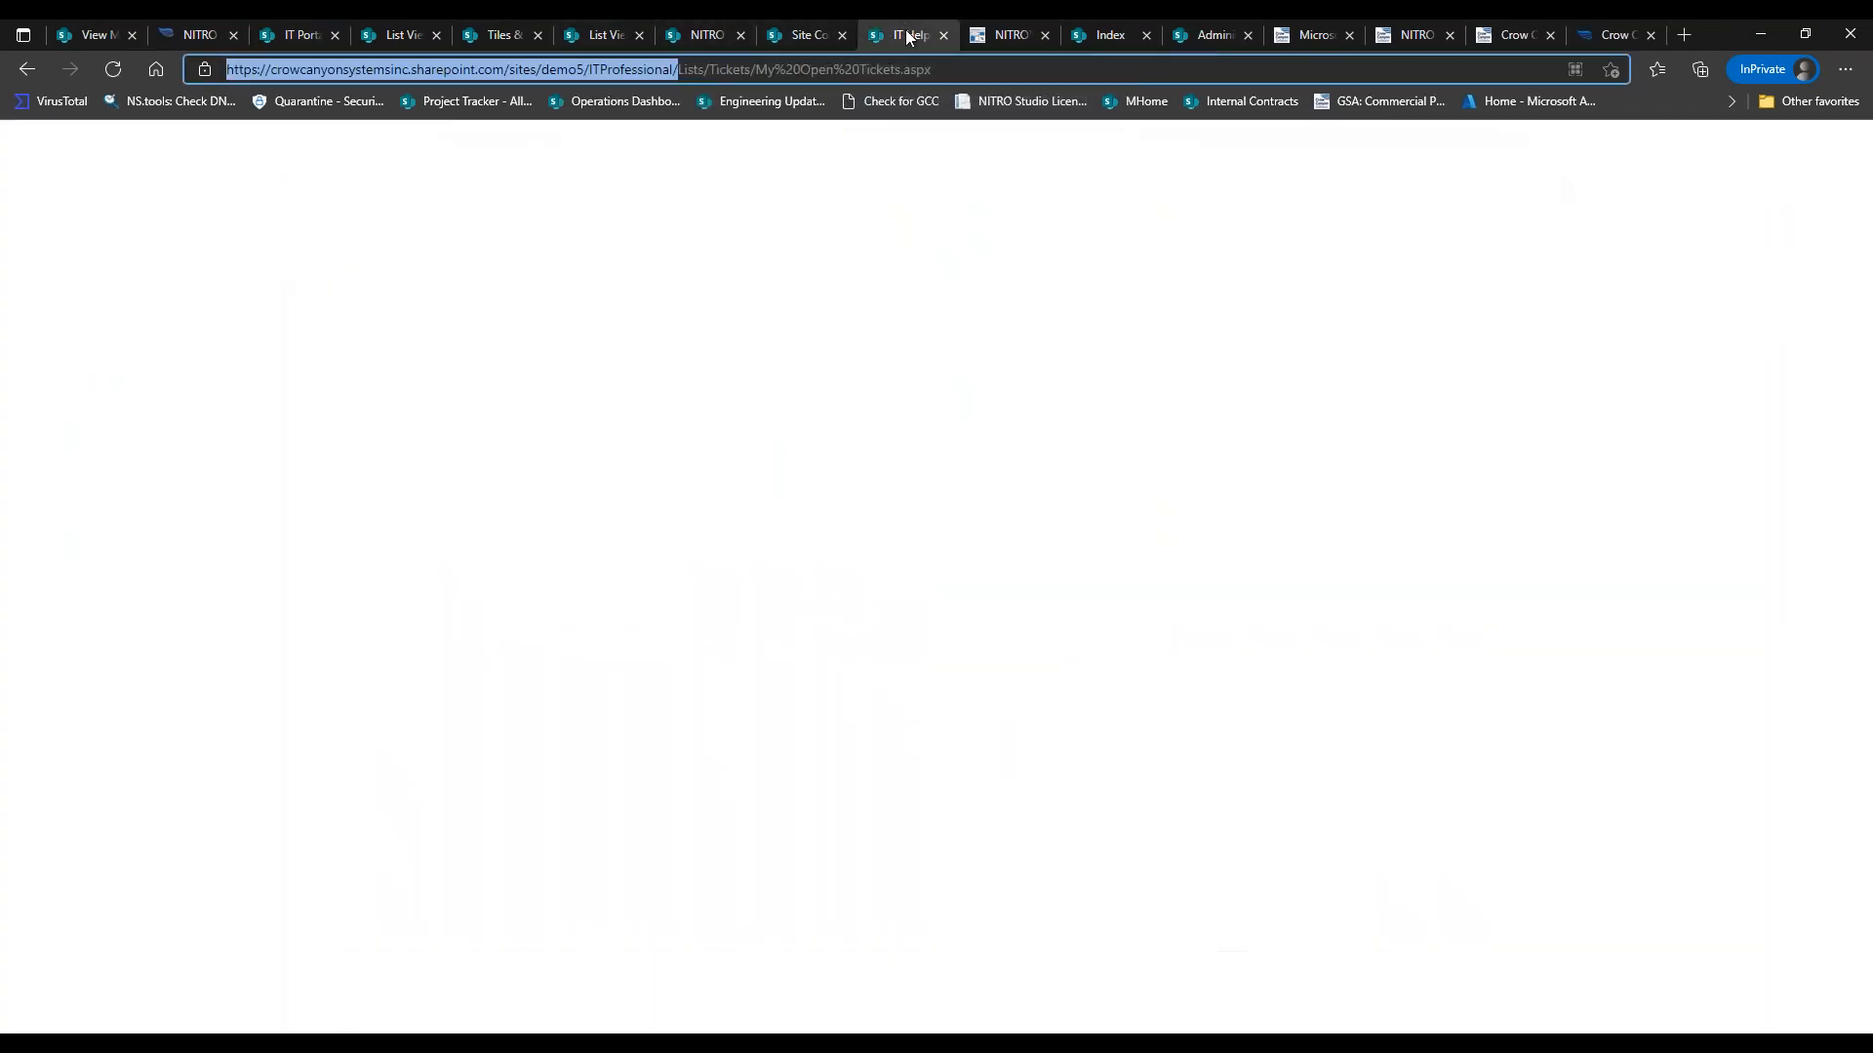
left_click(1125, 33)
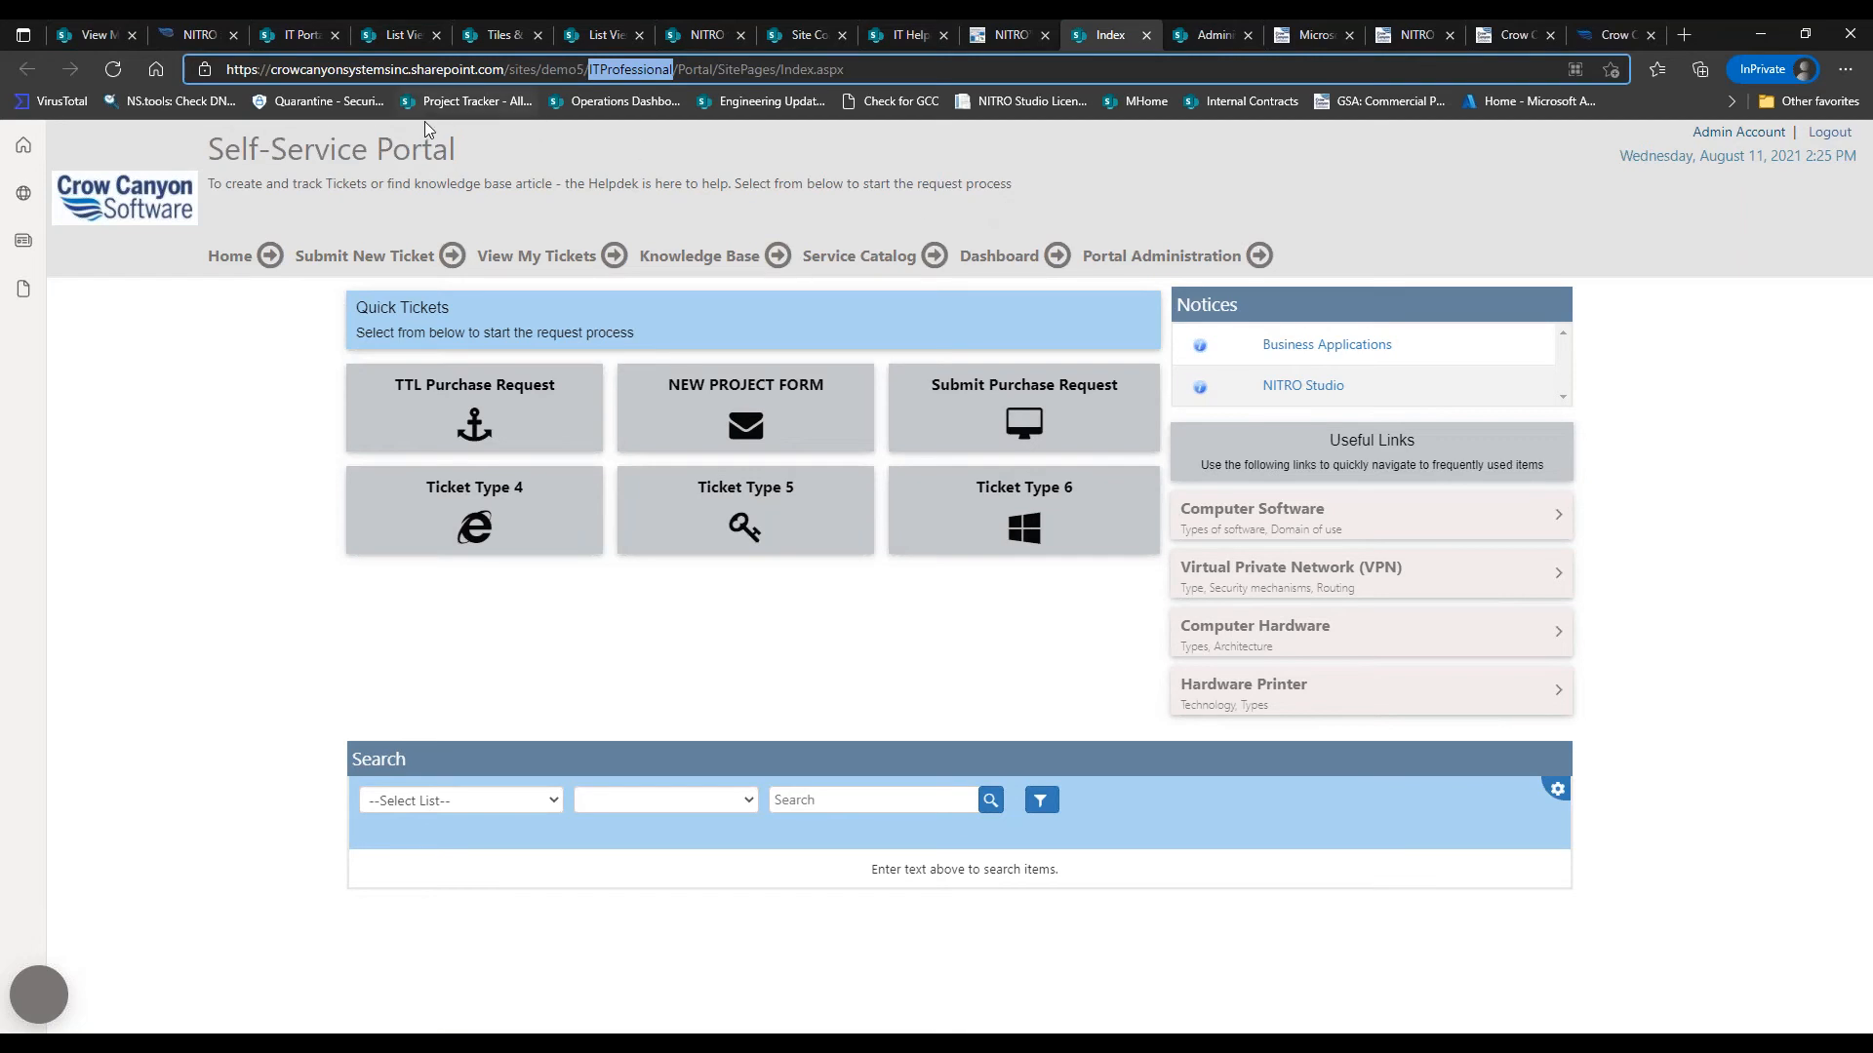
left_click(279, 34)
Create a new page from the Blank template starting at the View My Tickets page and name it Administration
left_click(98, 36)
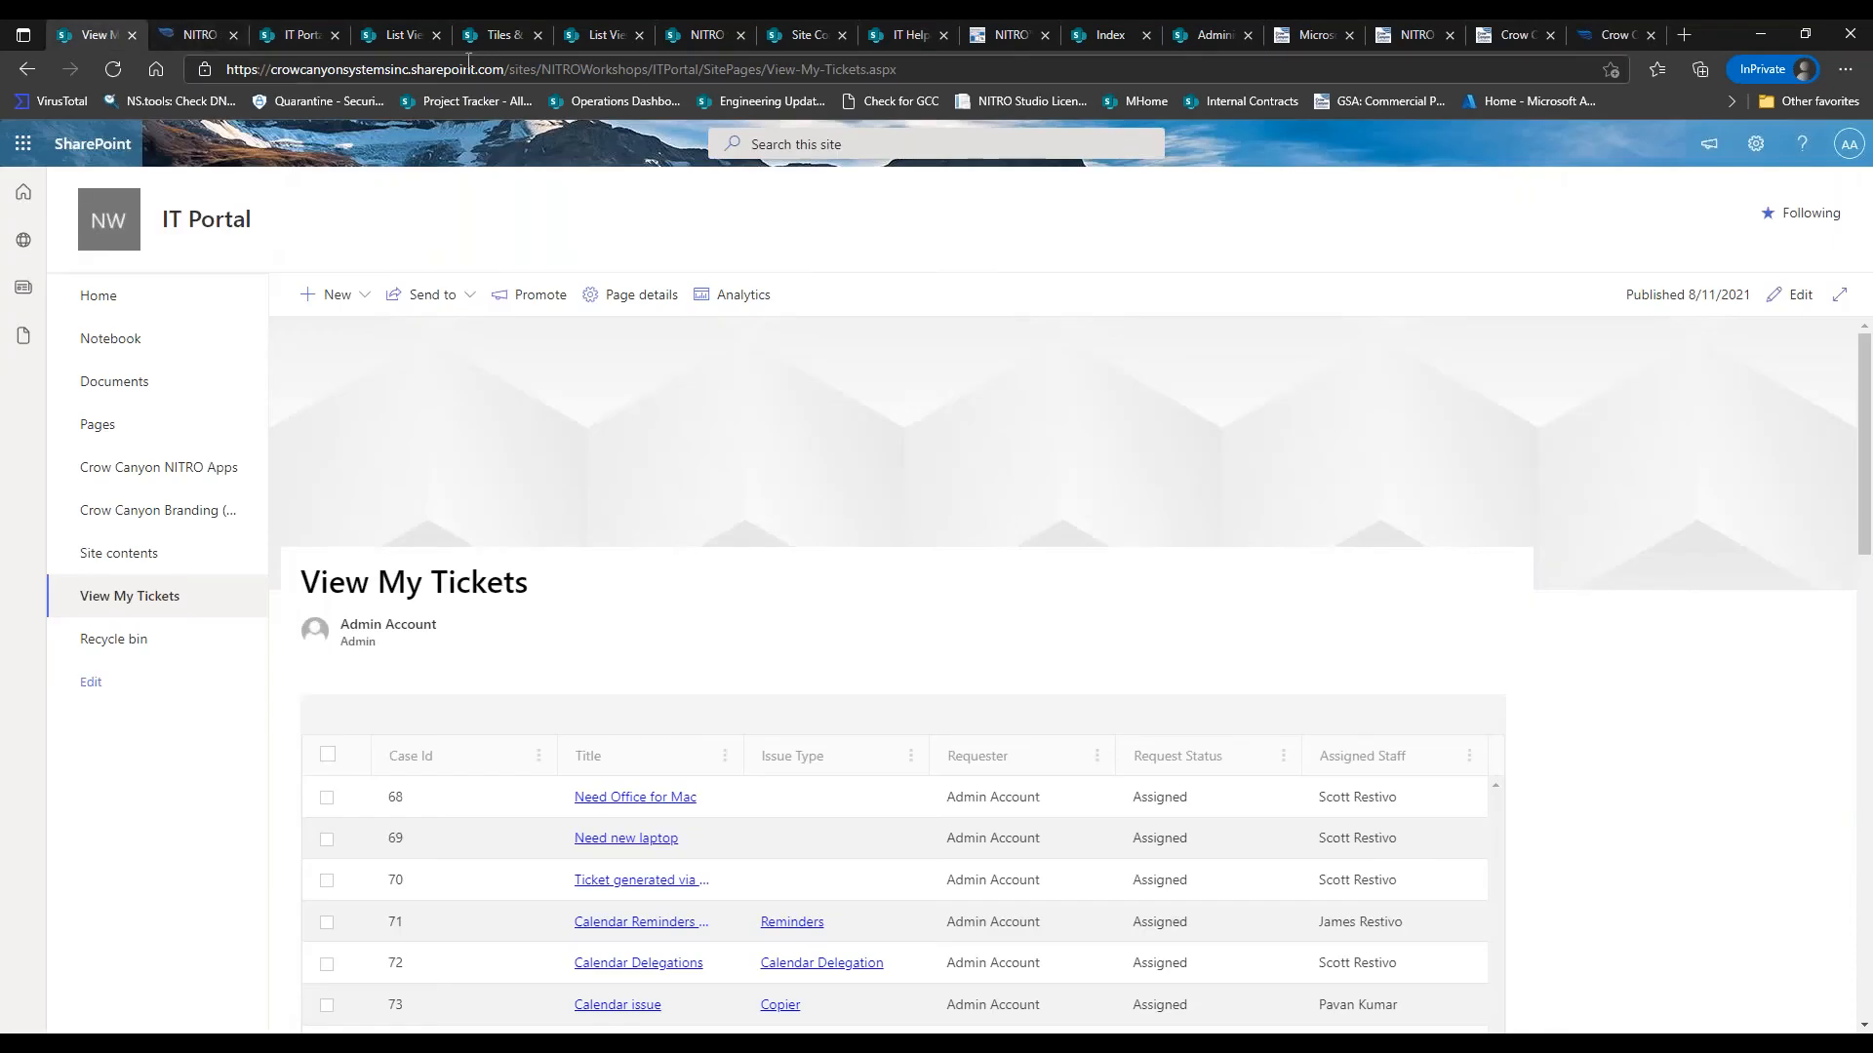
left_click(345, 297)
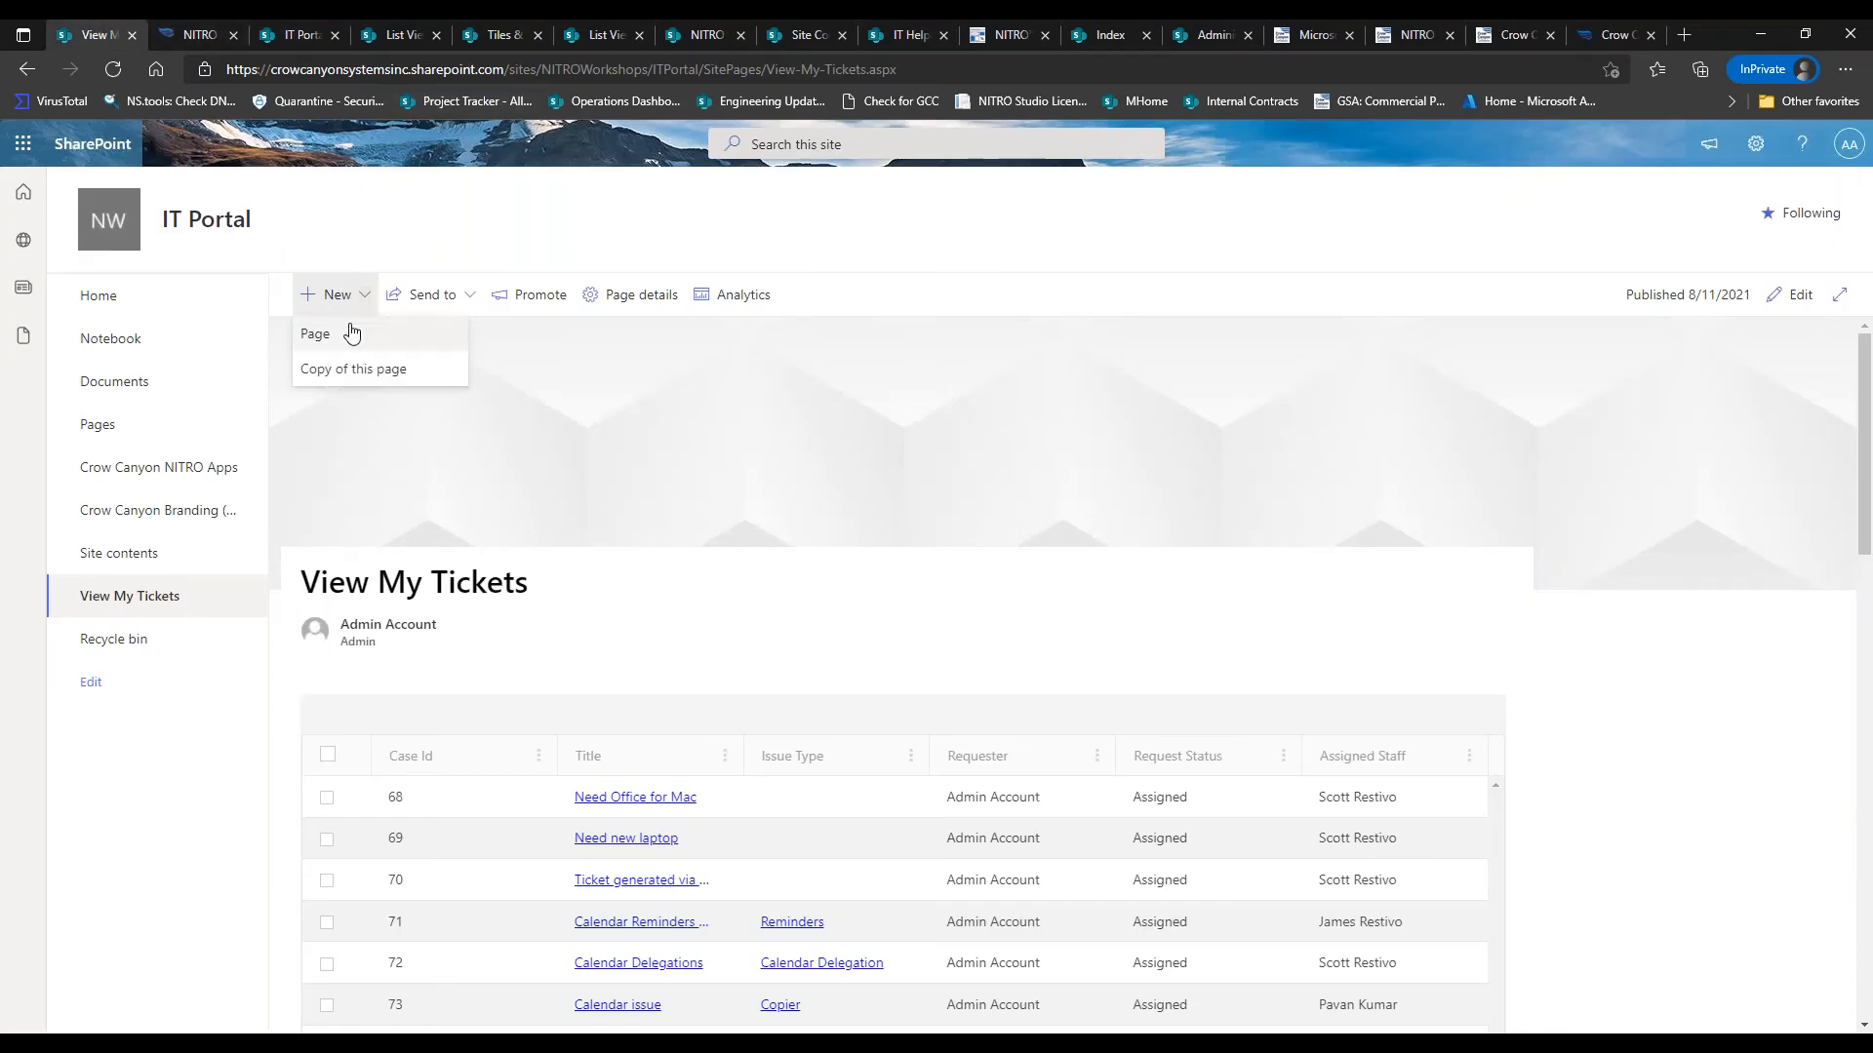
left_click(346, 334)
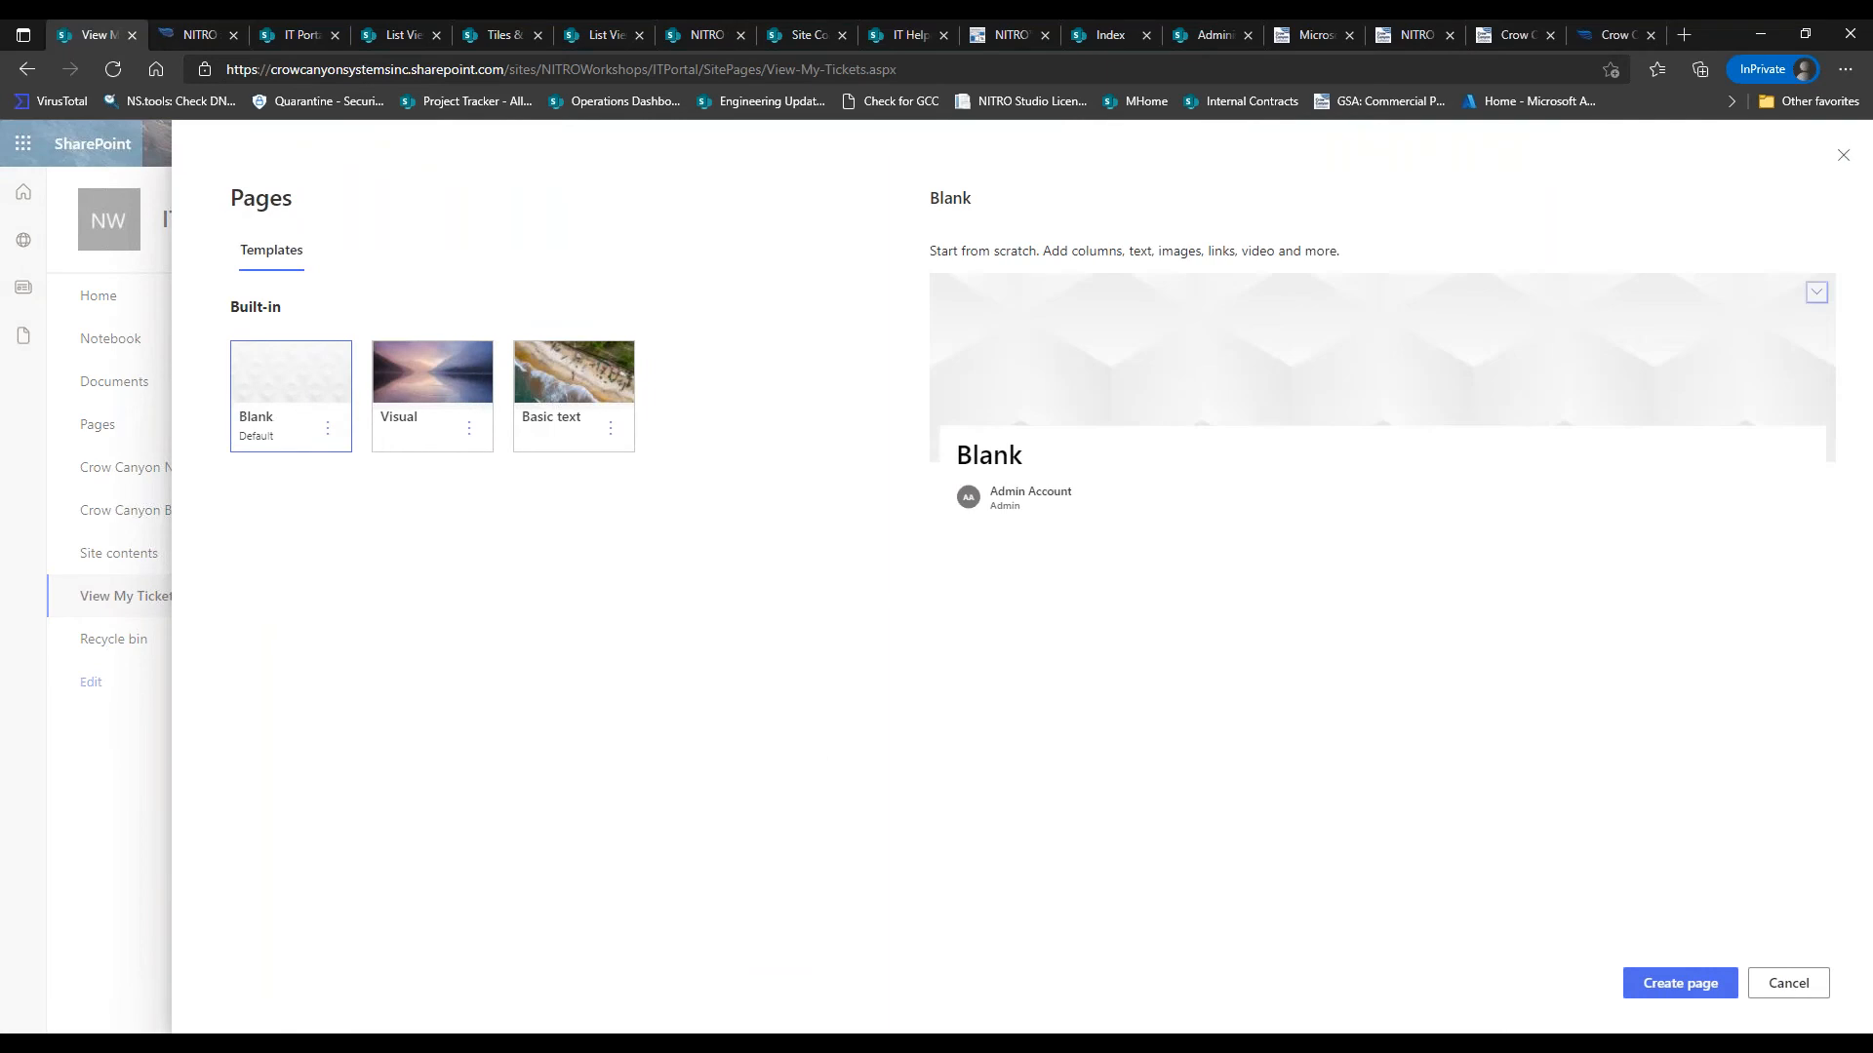
left_click(1678, 983)
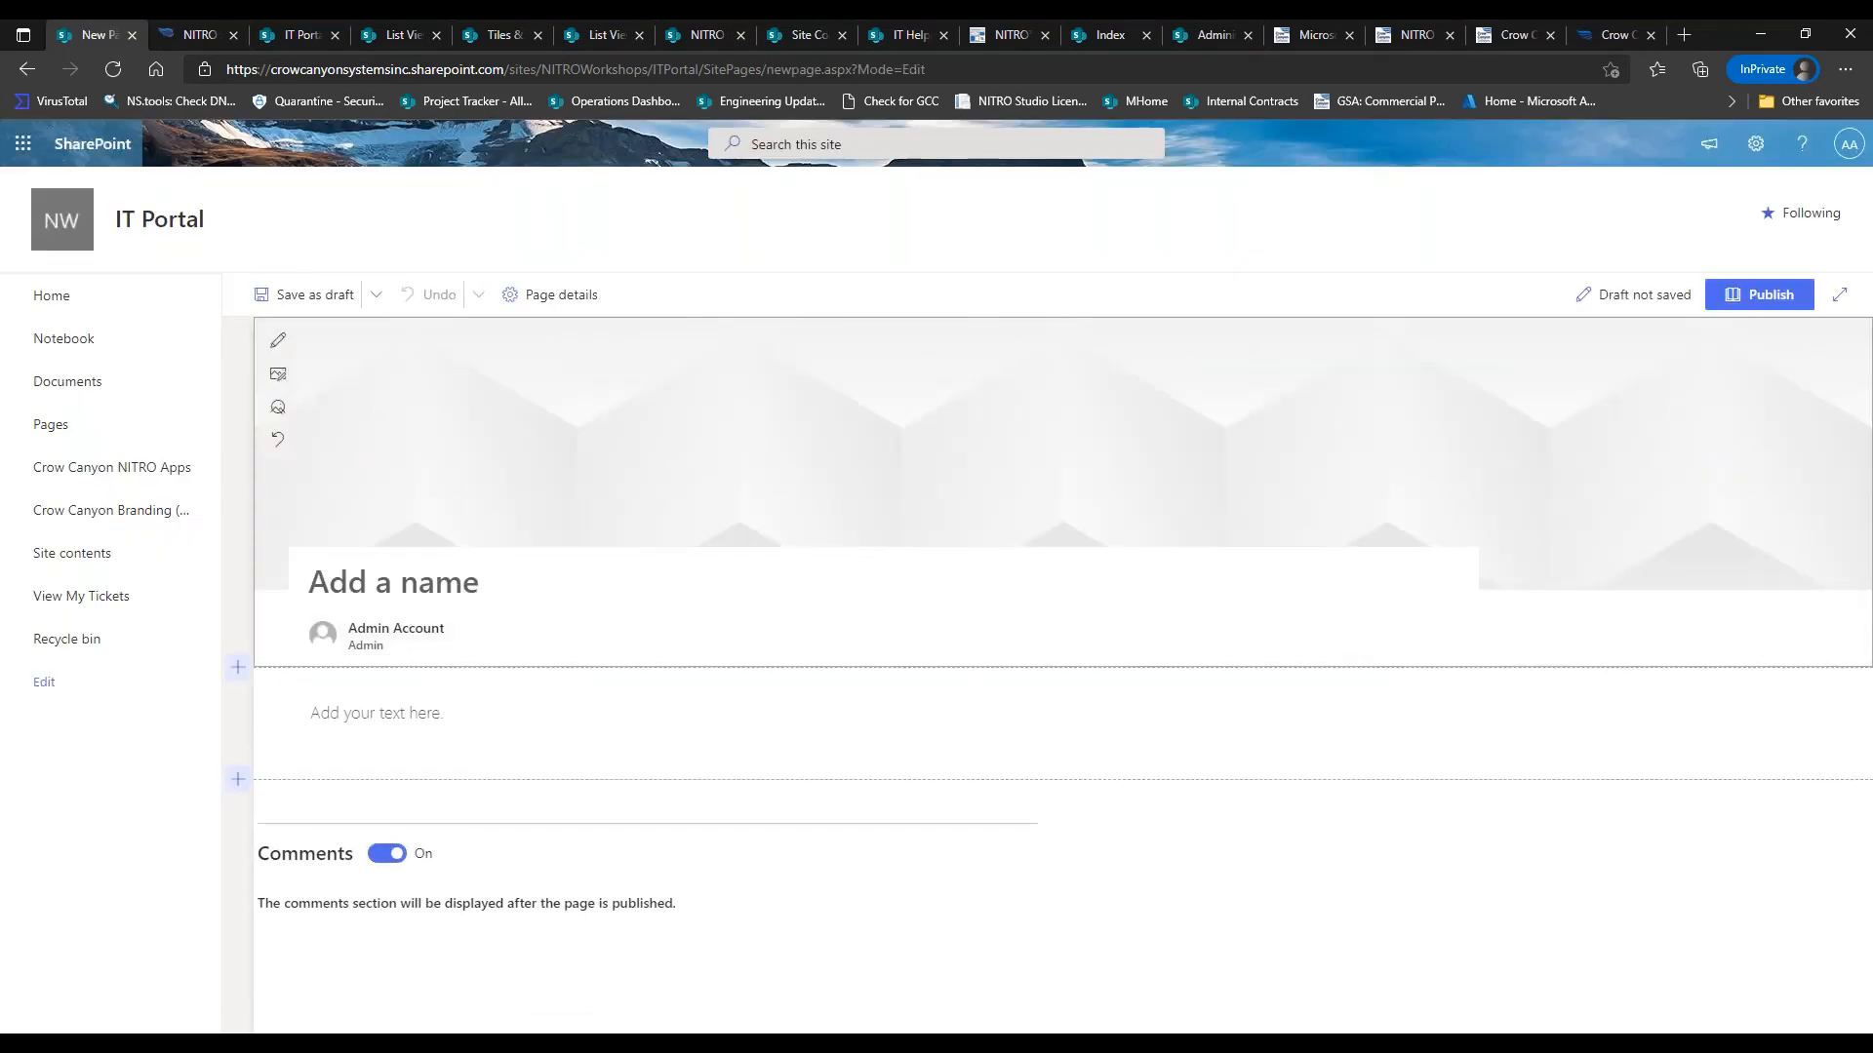
type("Administration")
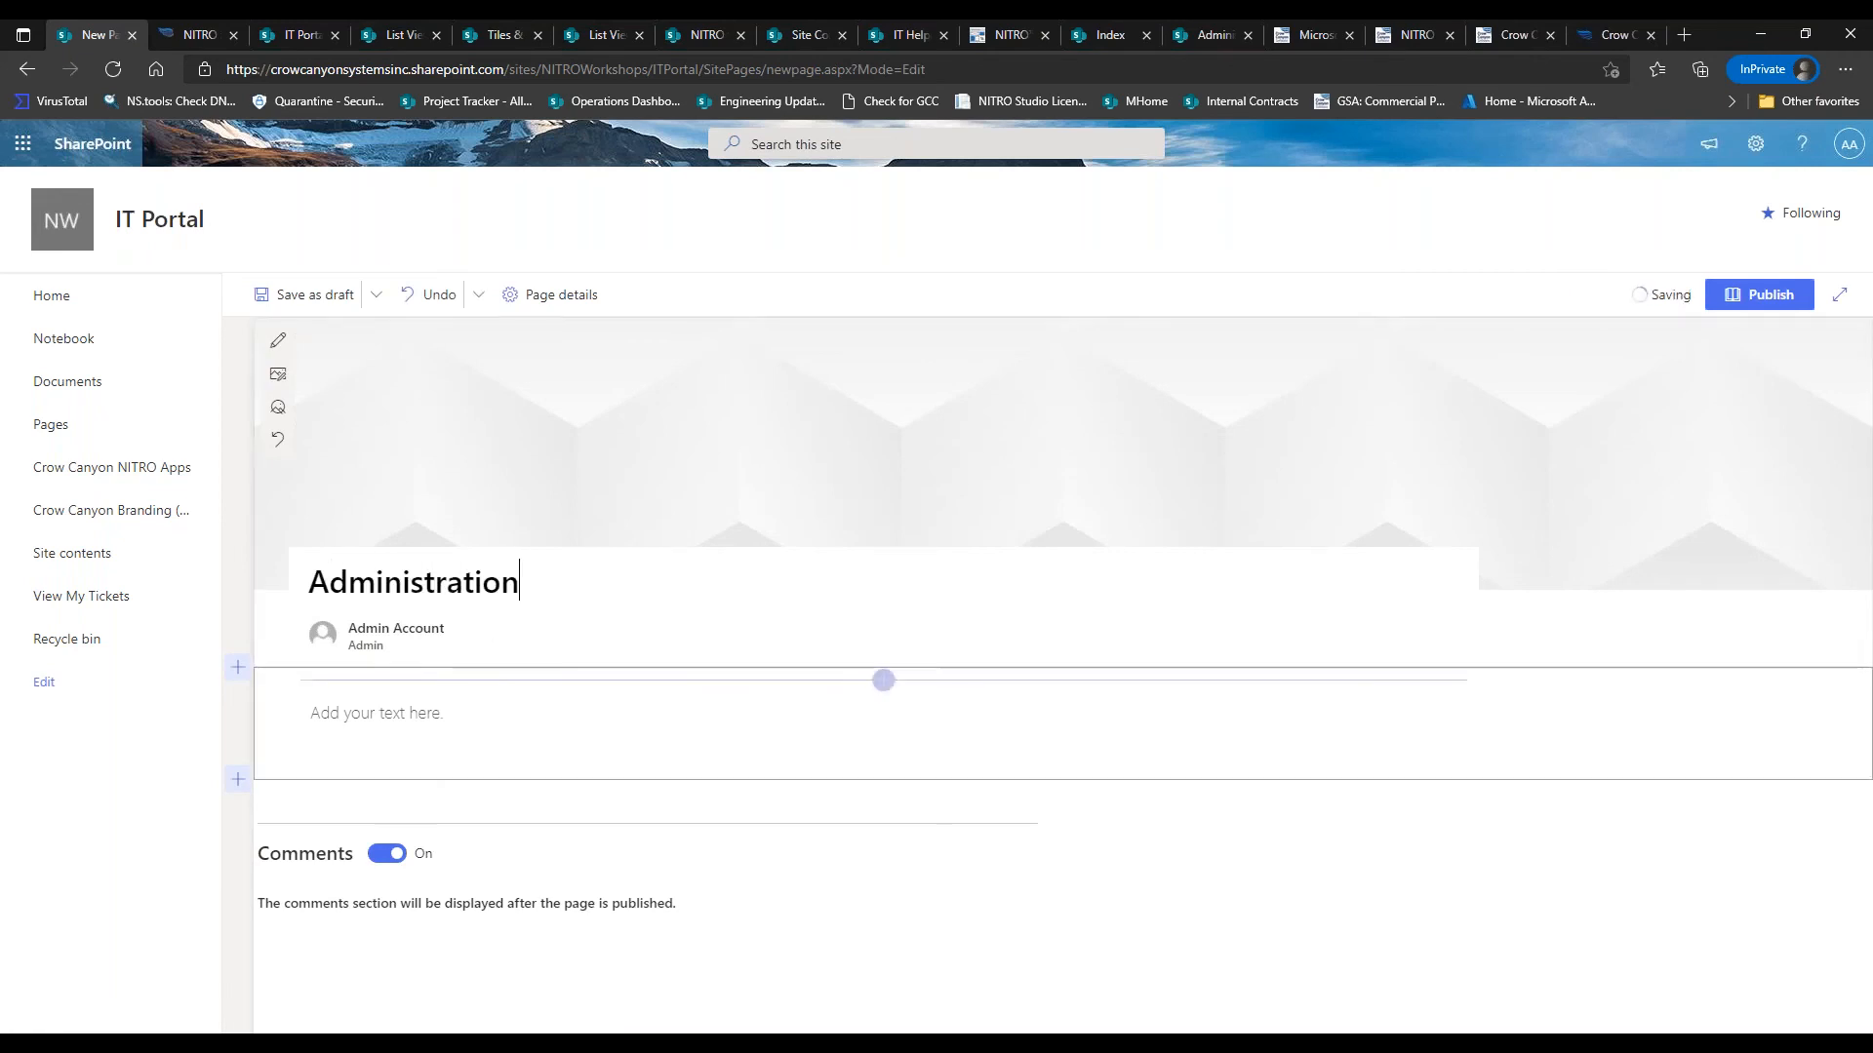
Delete the empty text web part from the first section of the Administration page
left_click(882, 714)
left_click(278, 776)
left_click(372, 715)
left_click(278, 775)
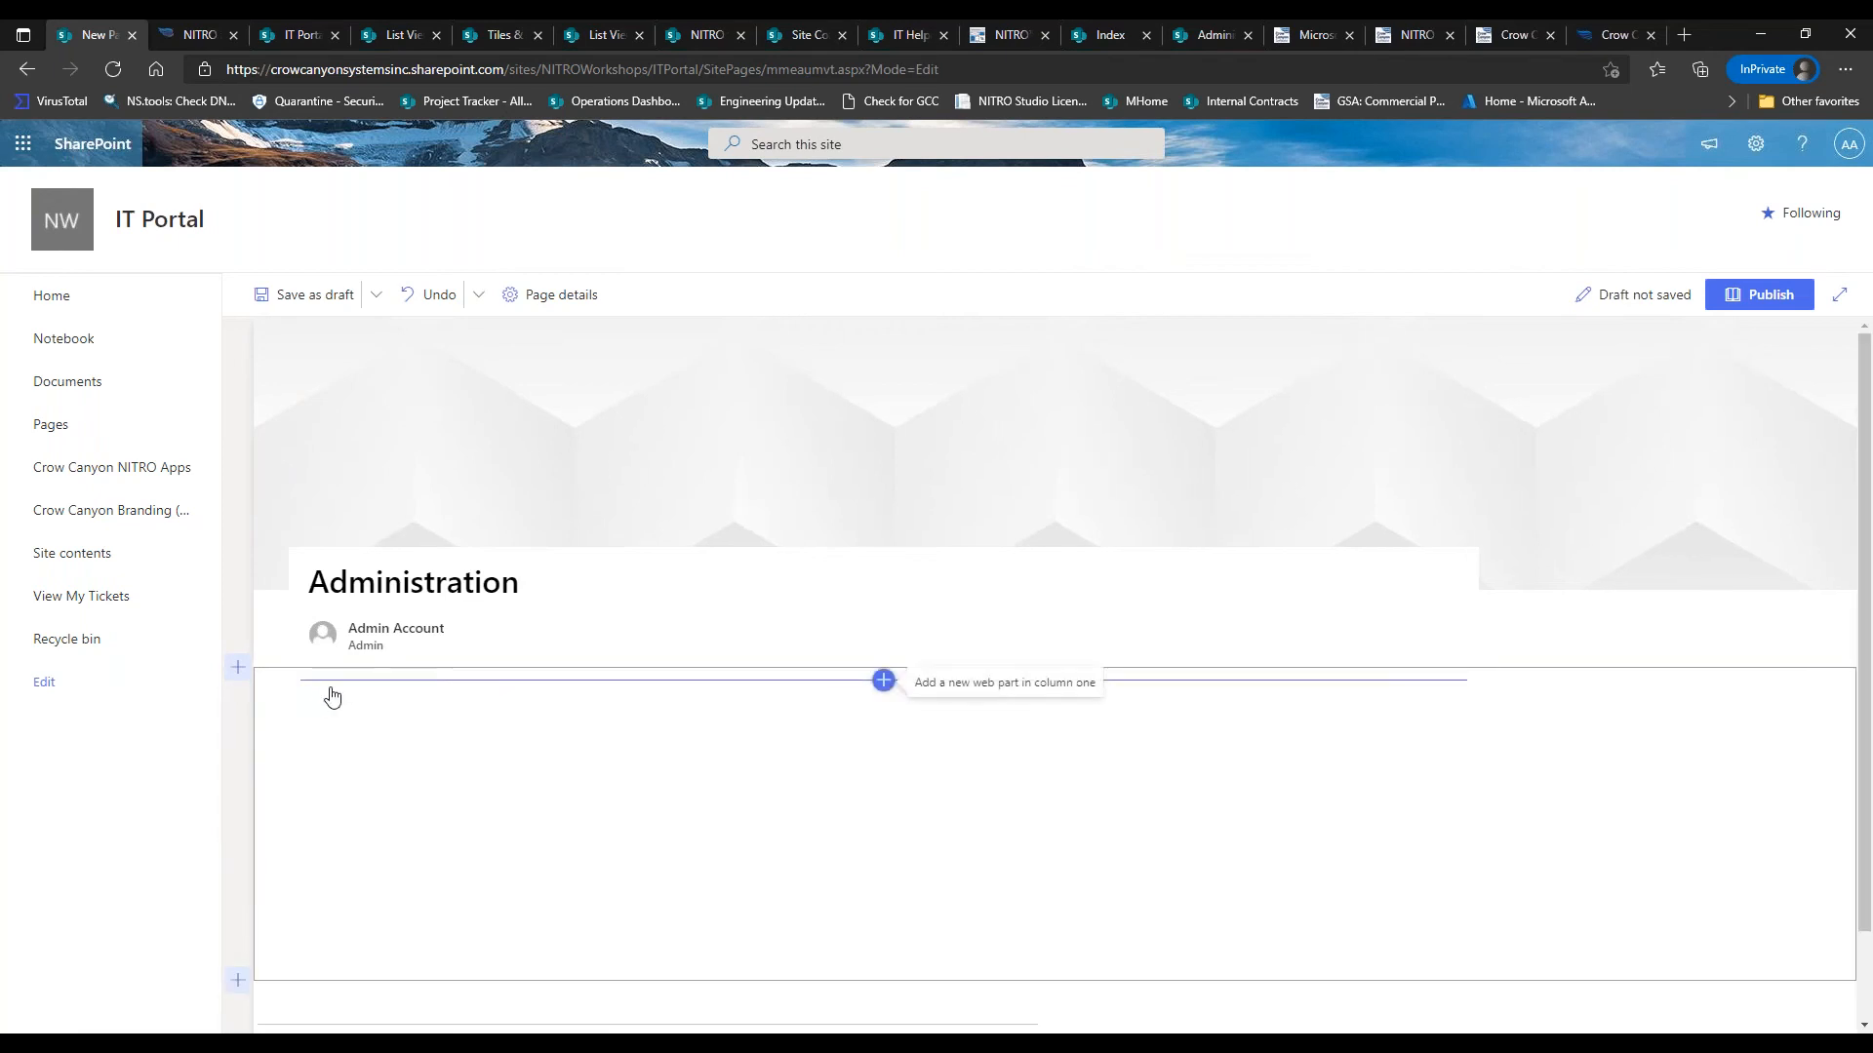
Try to add the Site Settings - Crow Canyon web part to column one of the Administration page
left_click(882, 681)
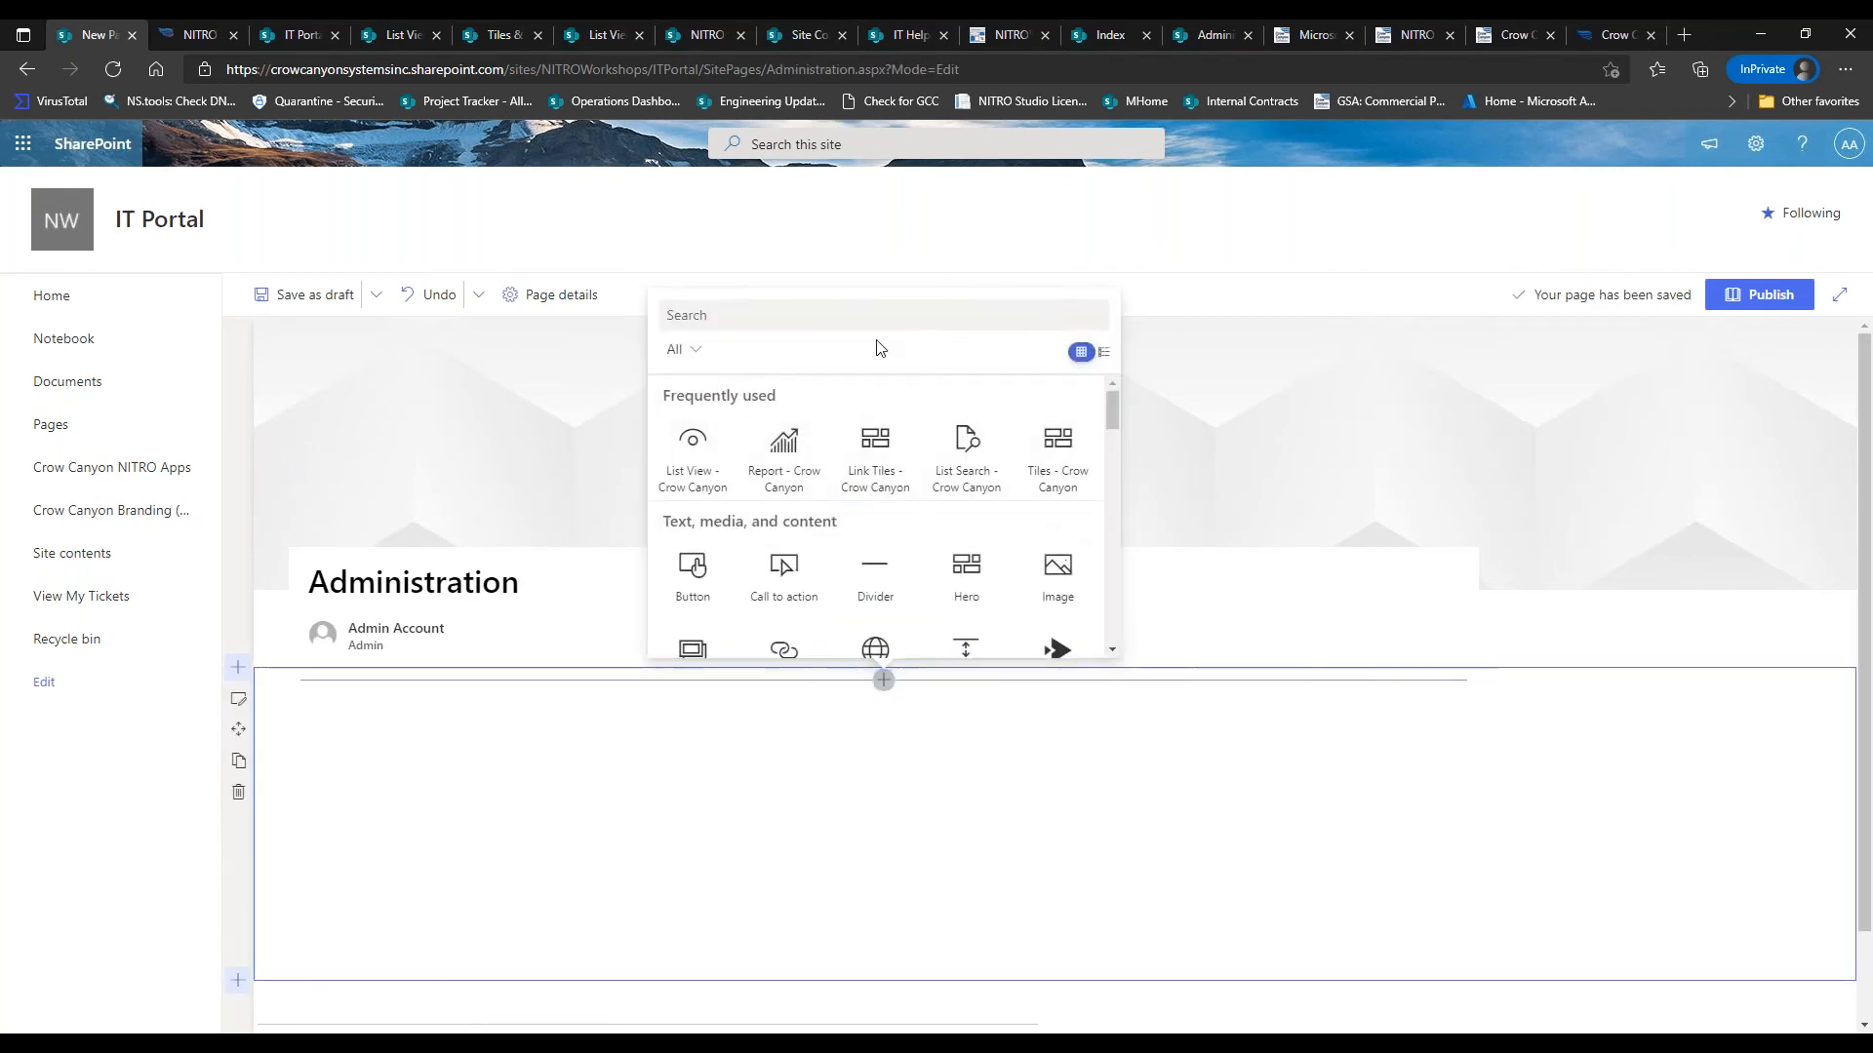
type("site ")
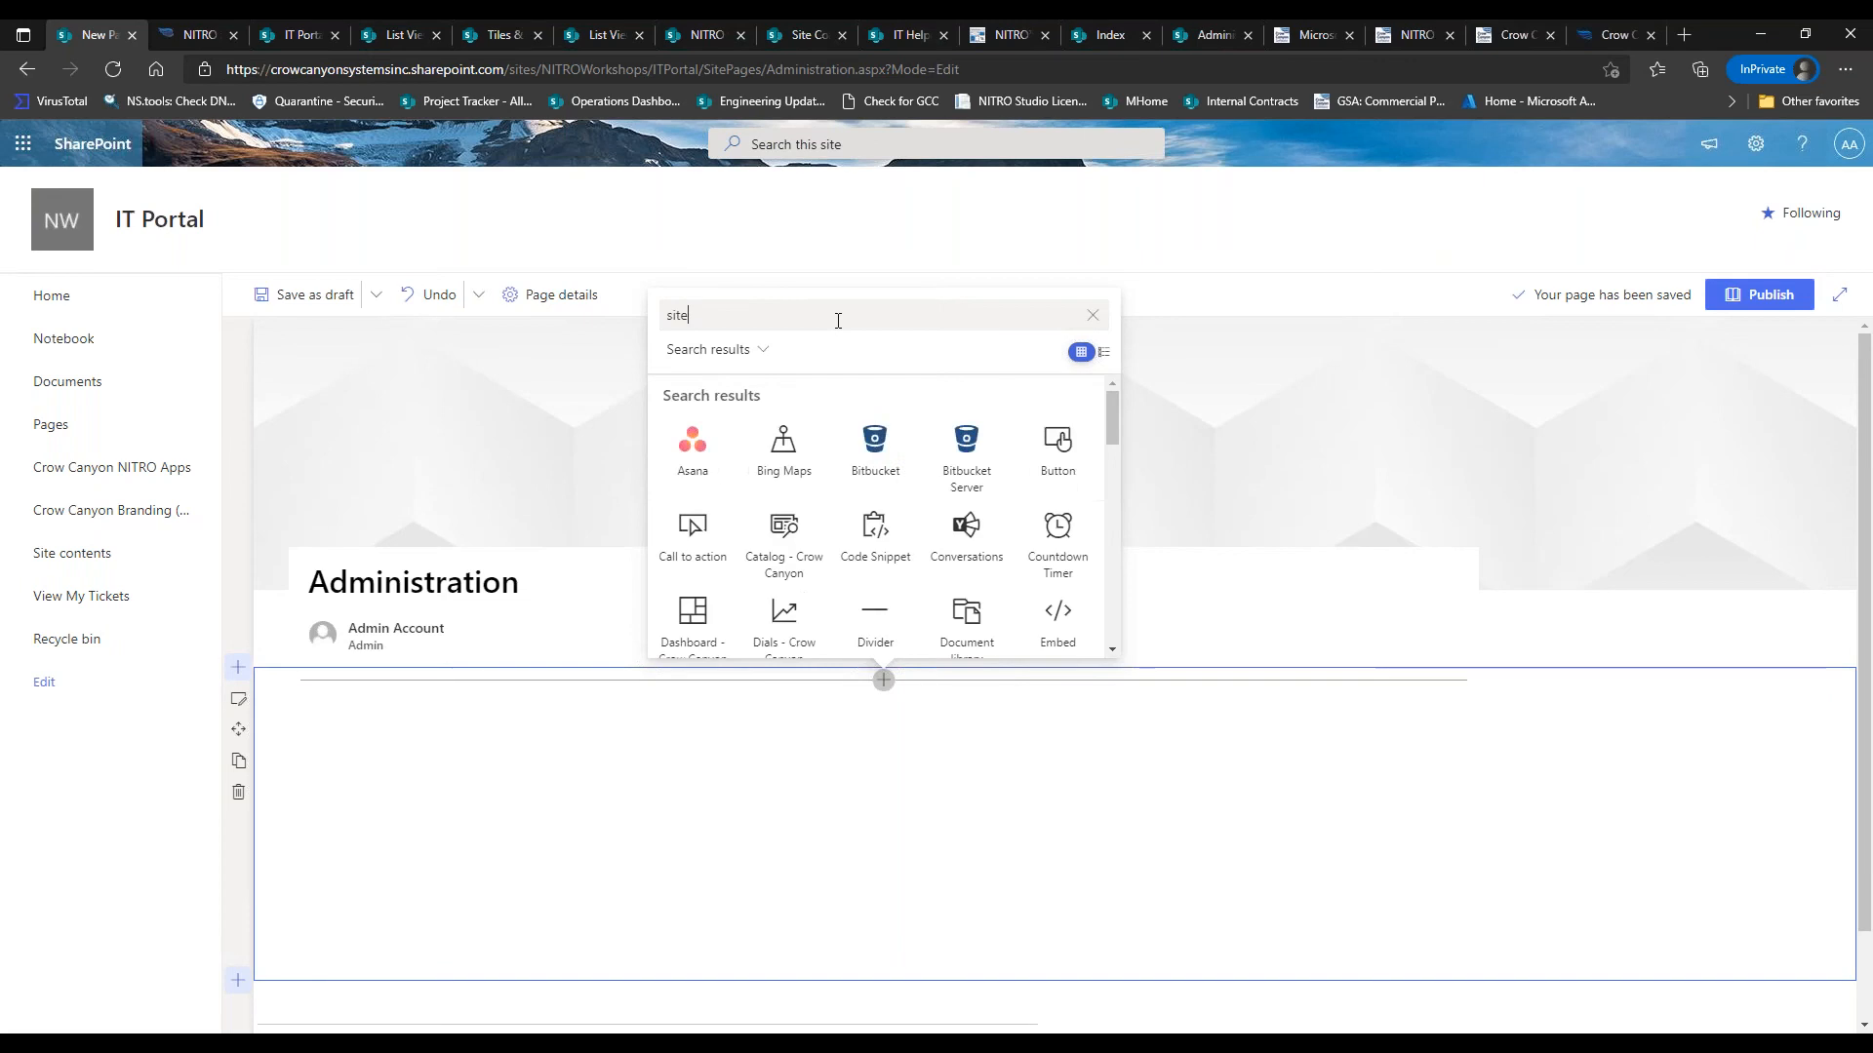
type("set")
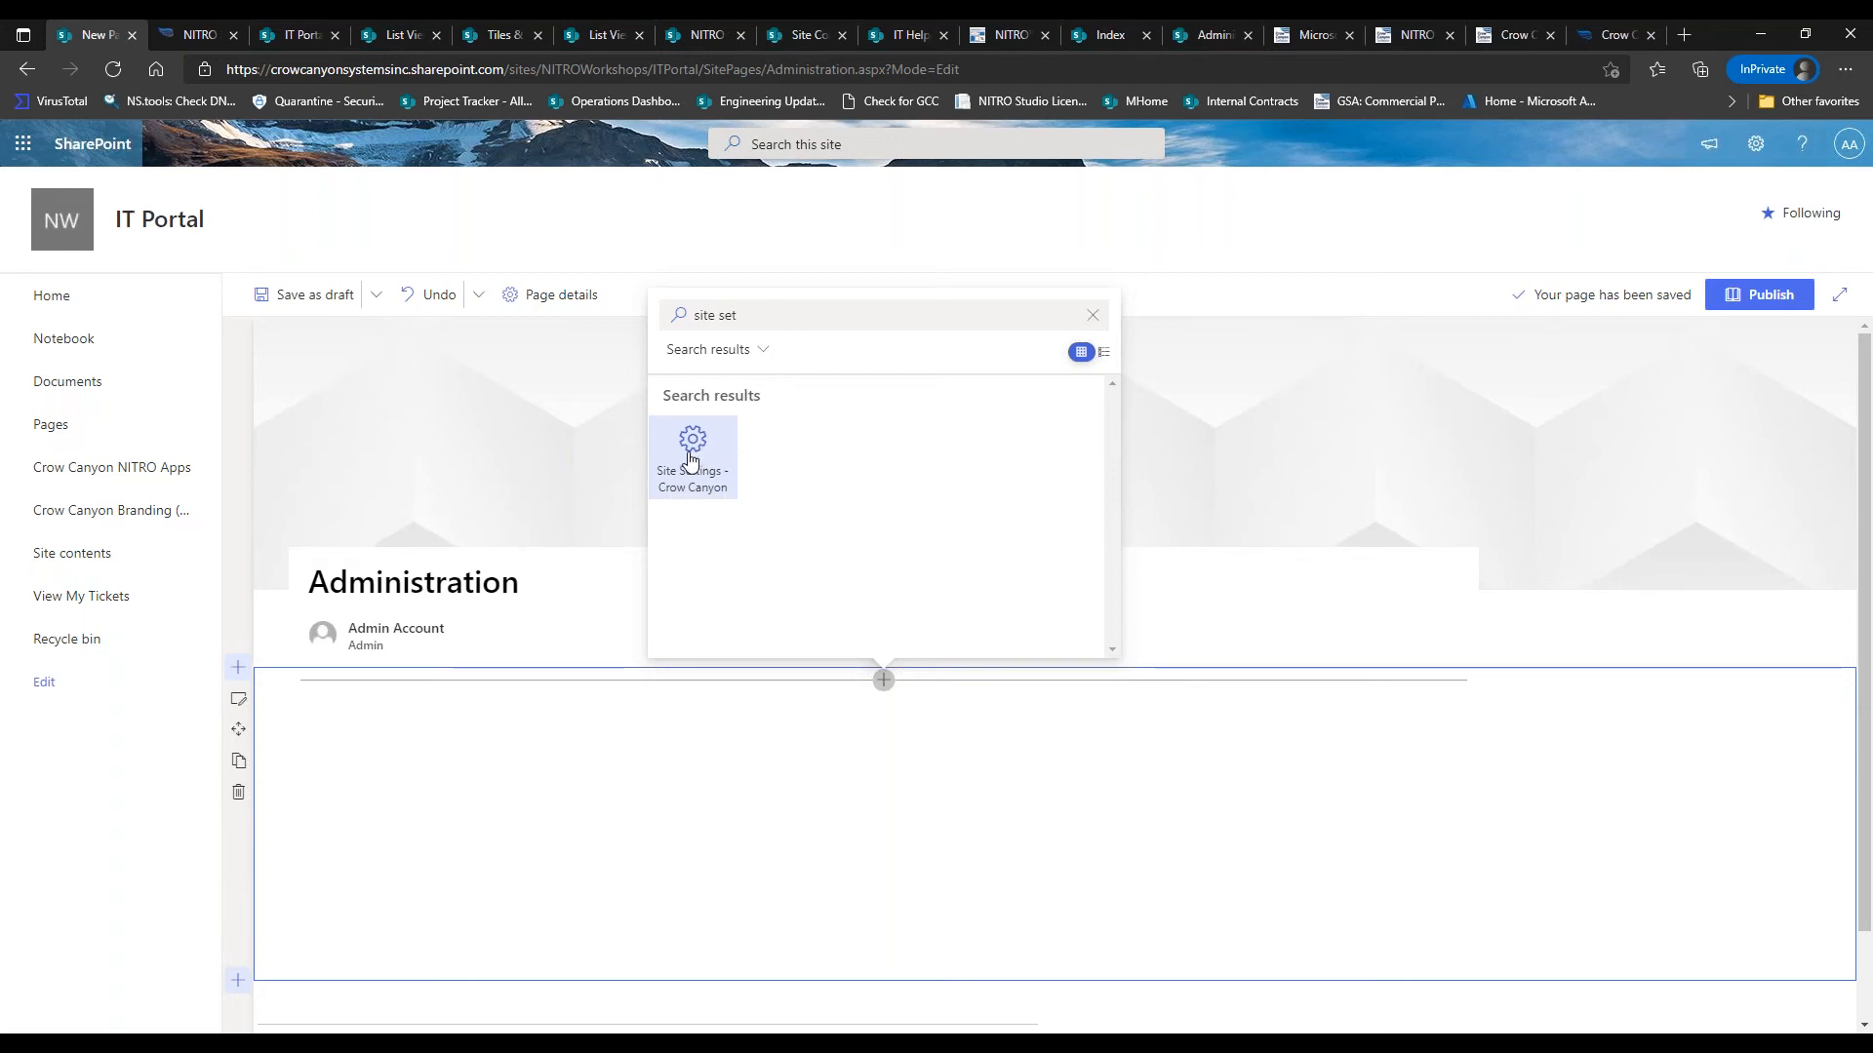
left_click(761, 319)
type("t")
left_click(690, 450)
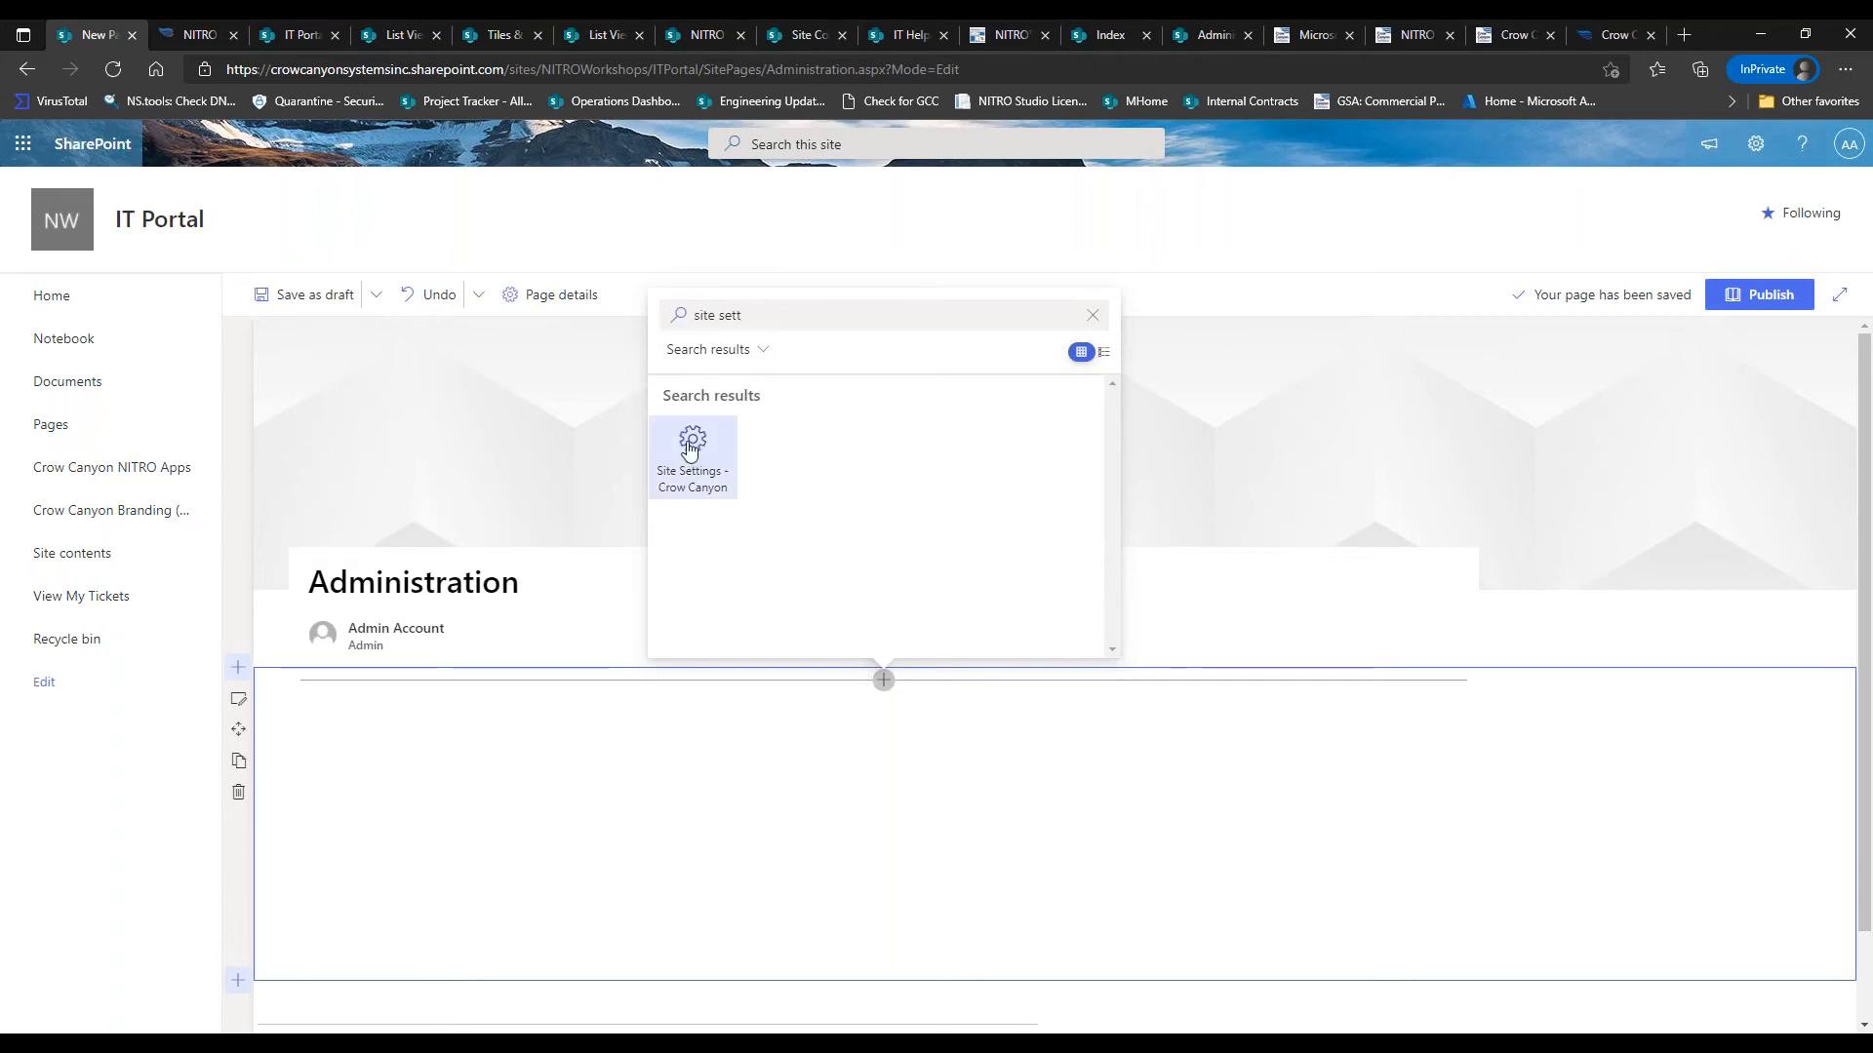
left_click(1092, 315)
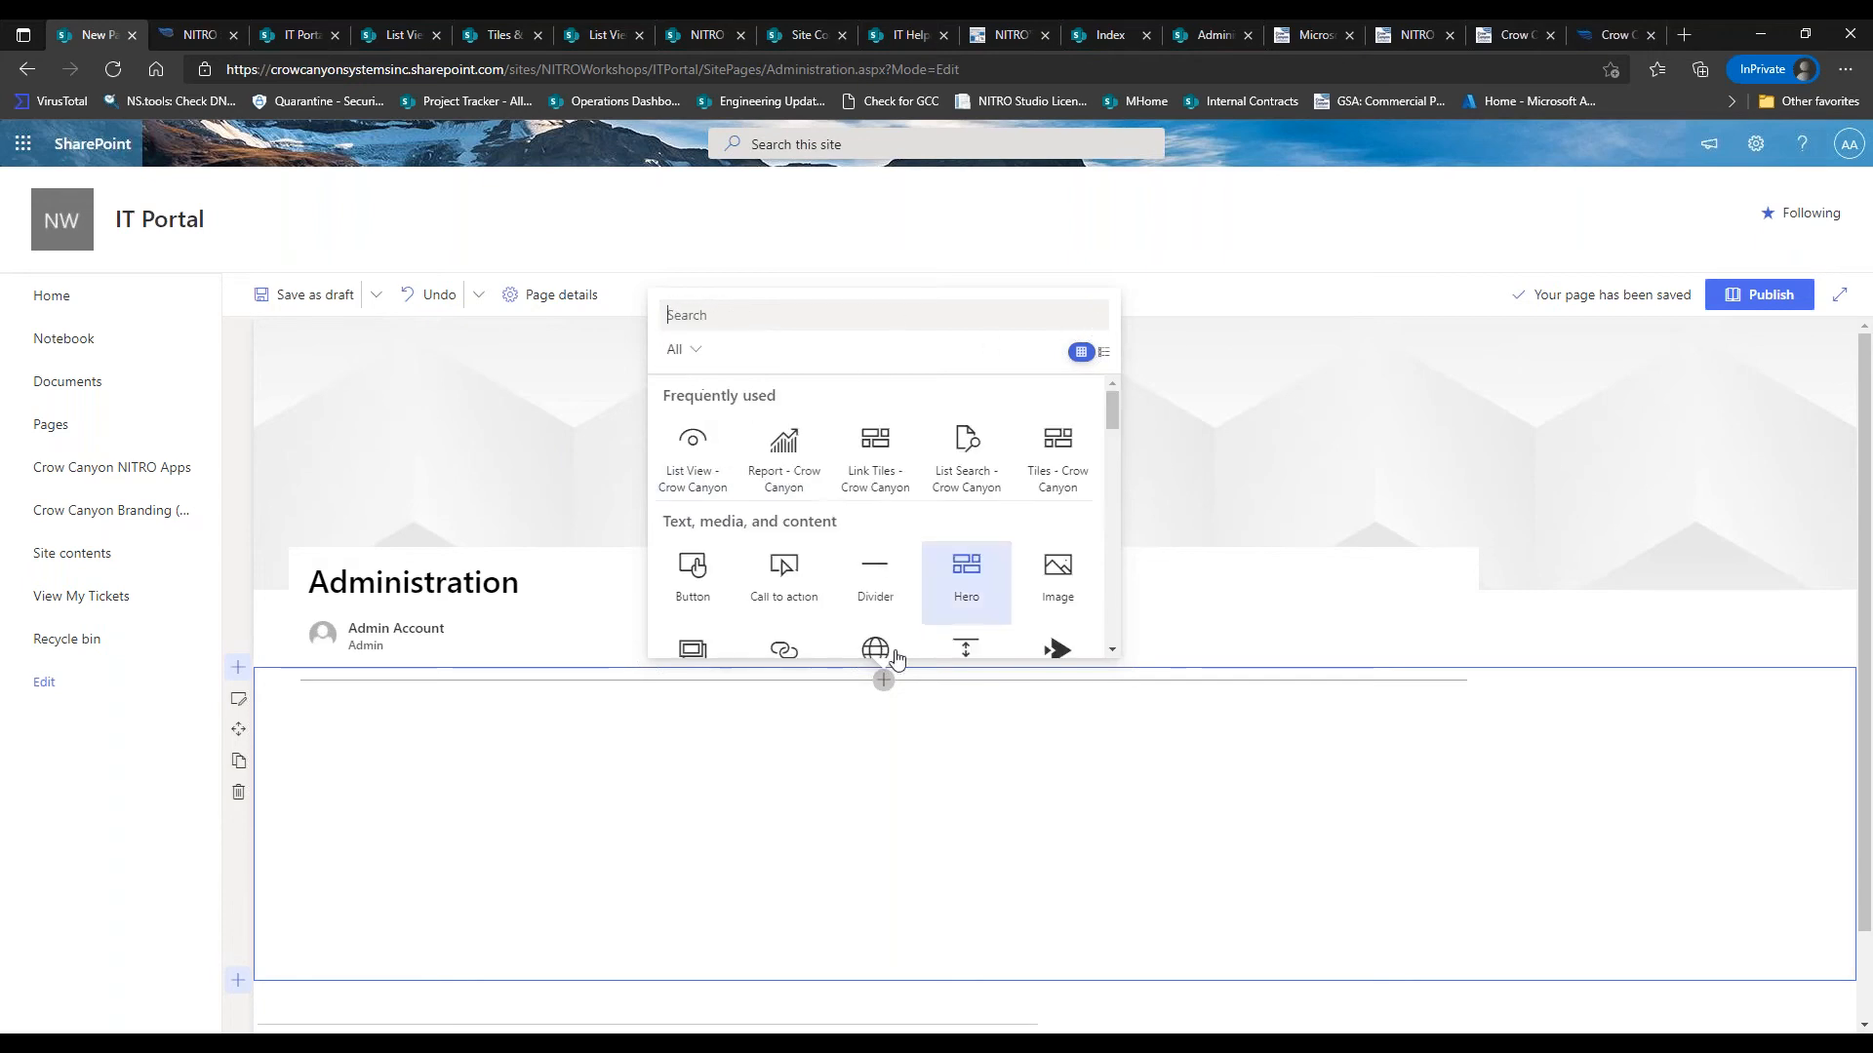
type("sett")
left_click(704, 476)
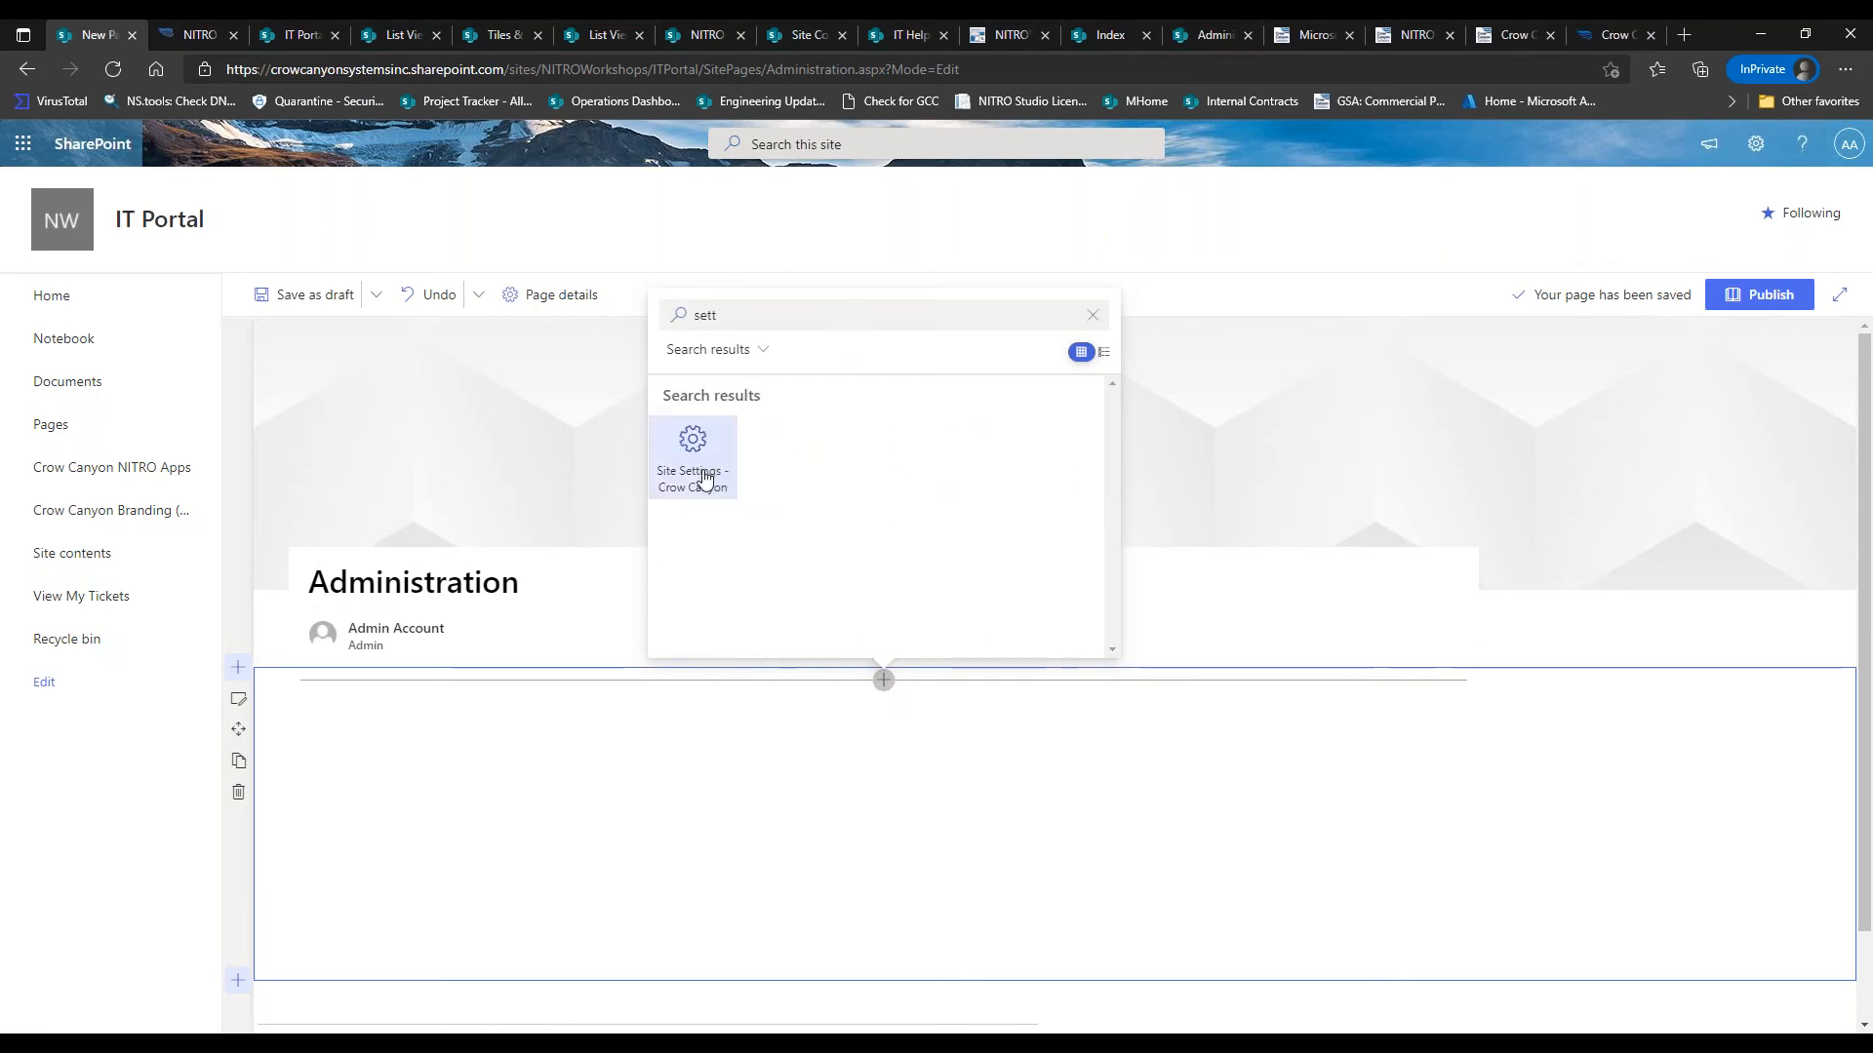
left_click(1419, 849)
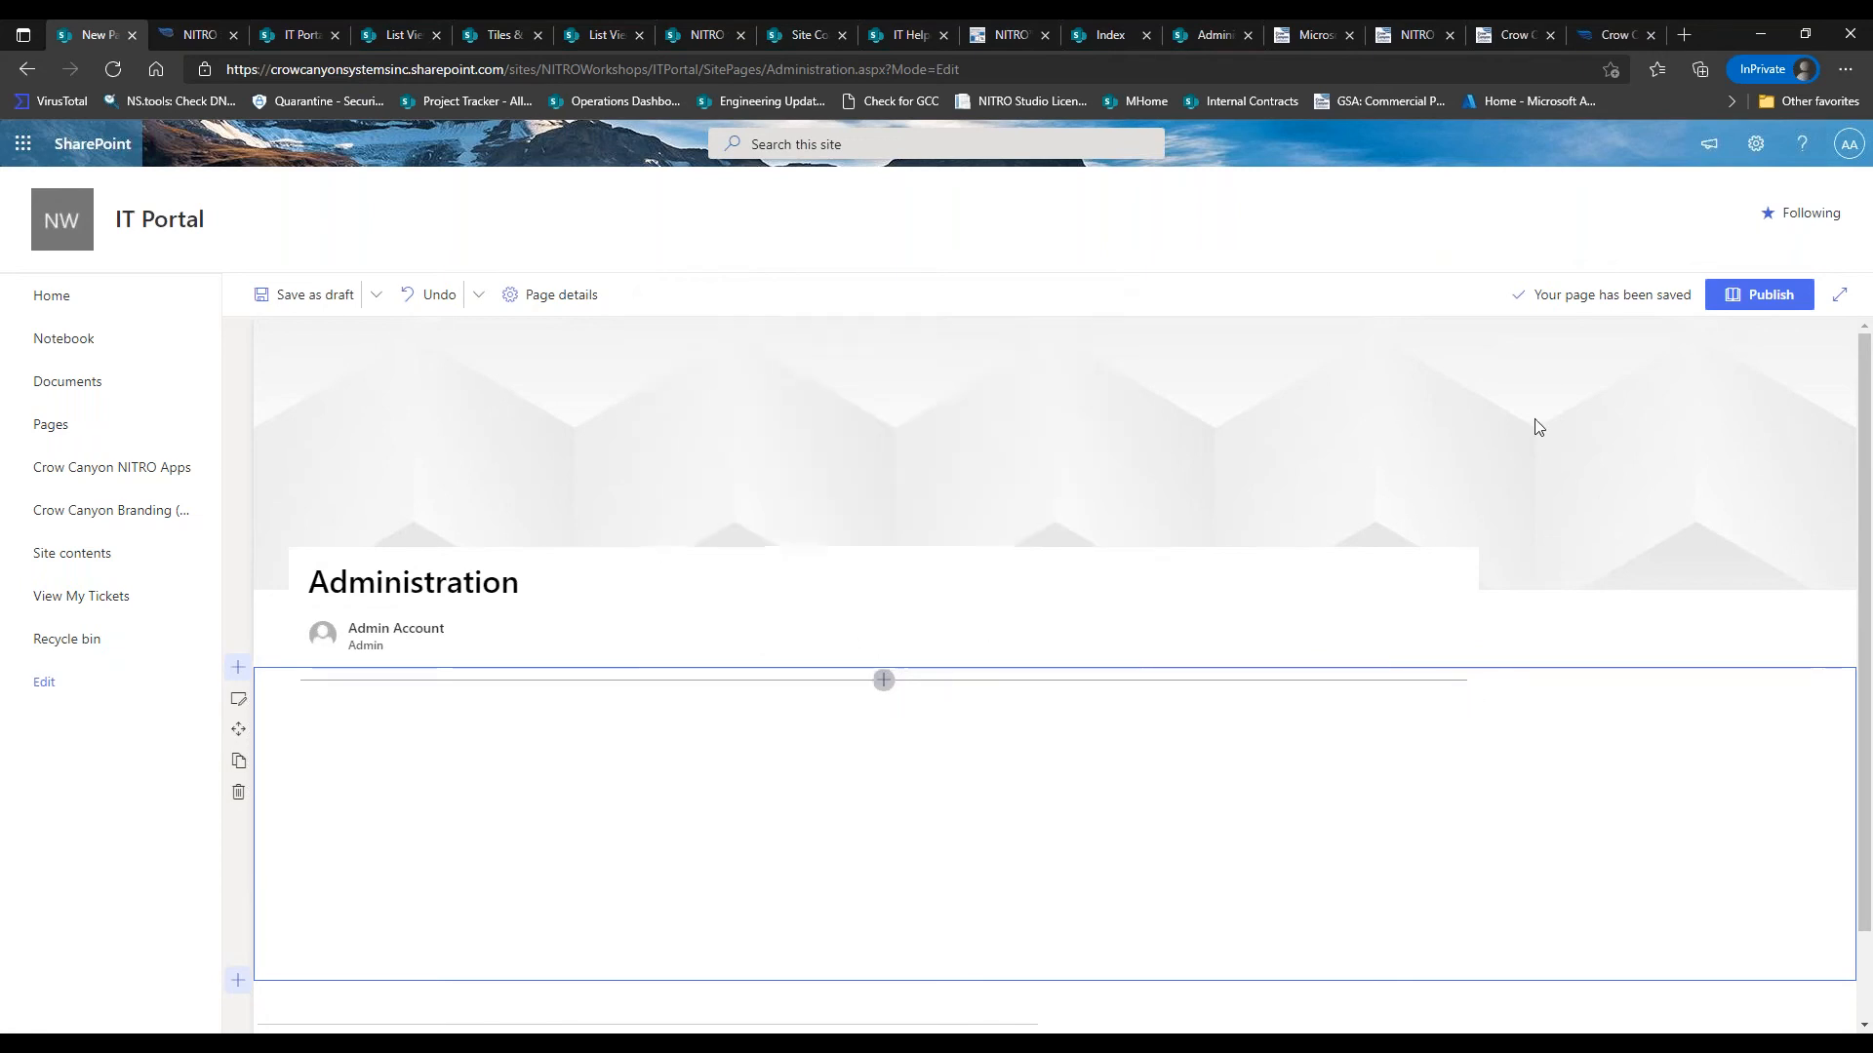
Publish the Administration page and copy its page address
left_click(1749, 294)
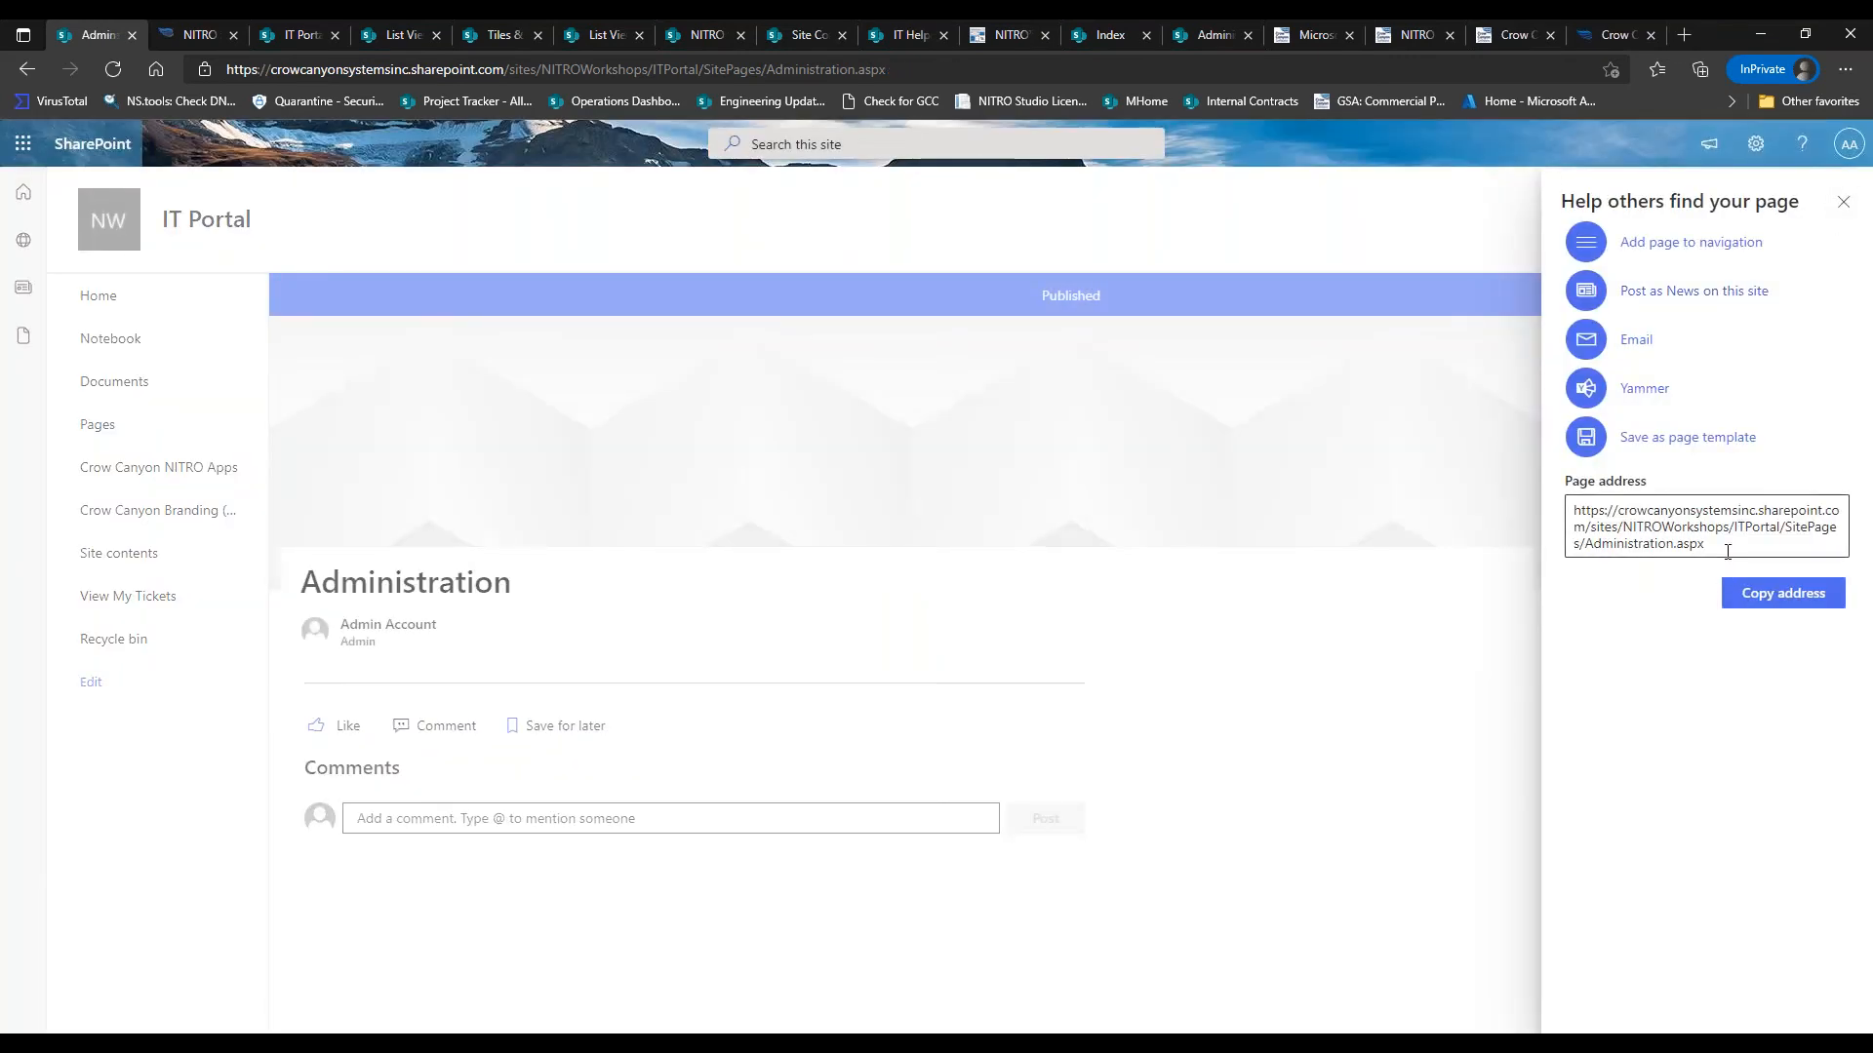
left_click(1771, 599)
key("ctrl+c")
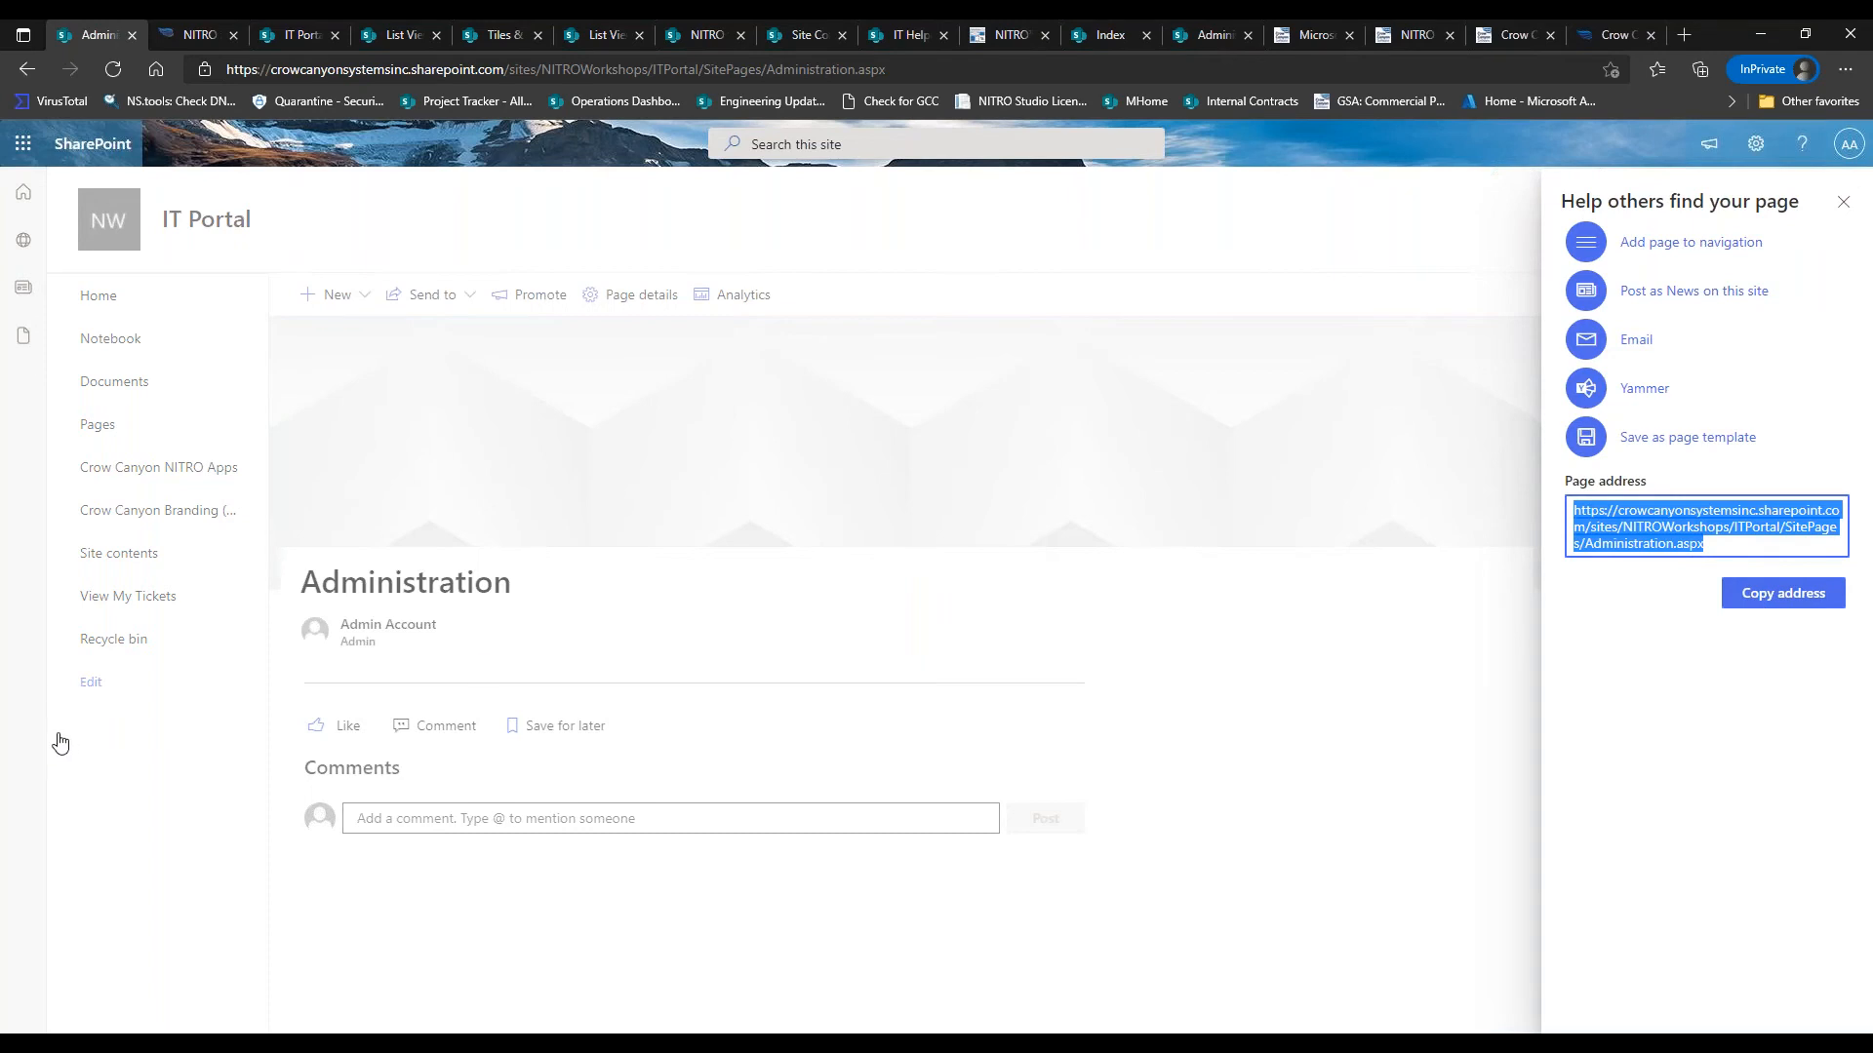
Add a site navigation link named Administration below View My Tickets, using the copied page address, and save the navigation
left_click(94, 684)
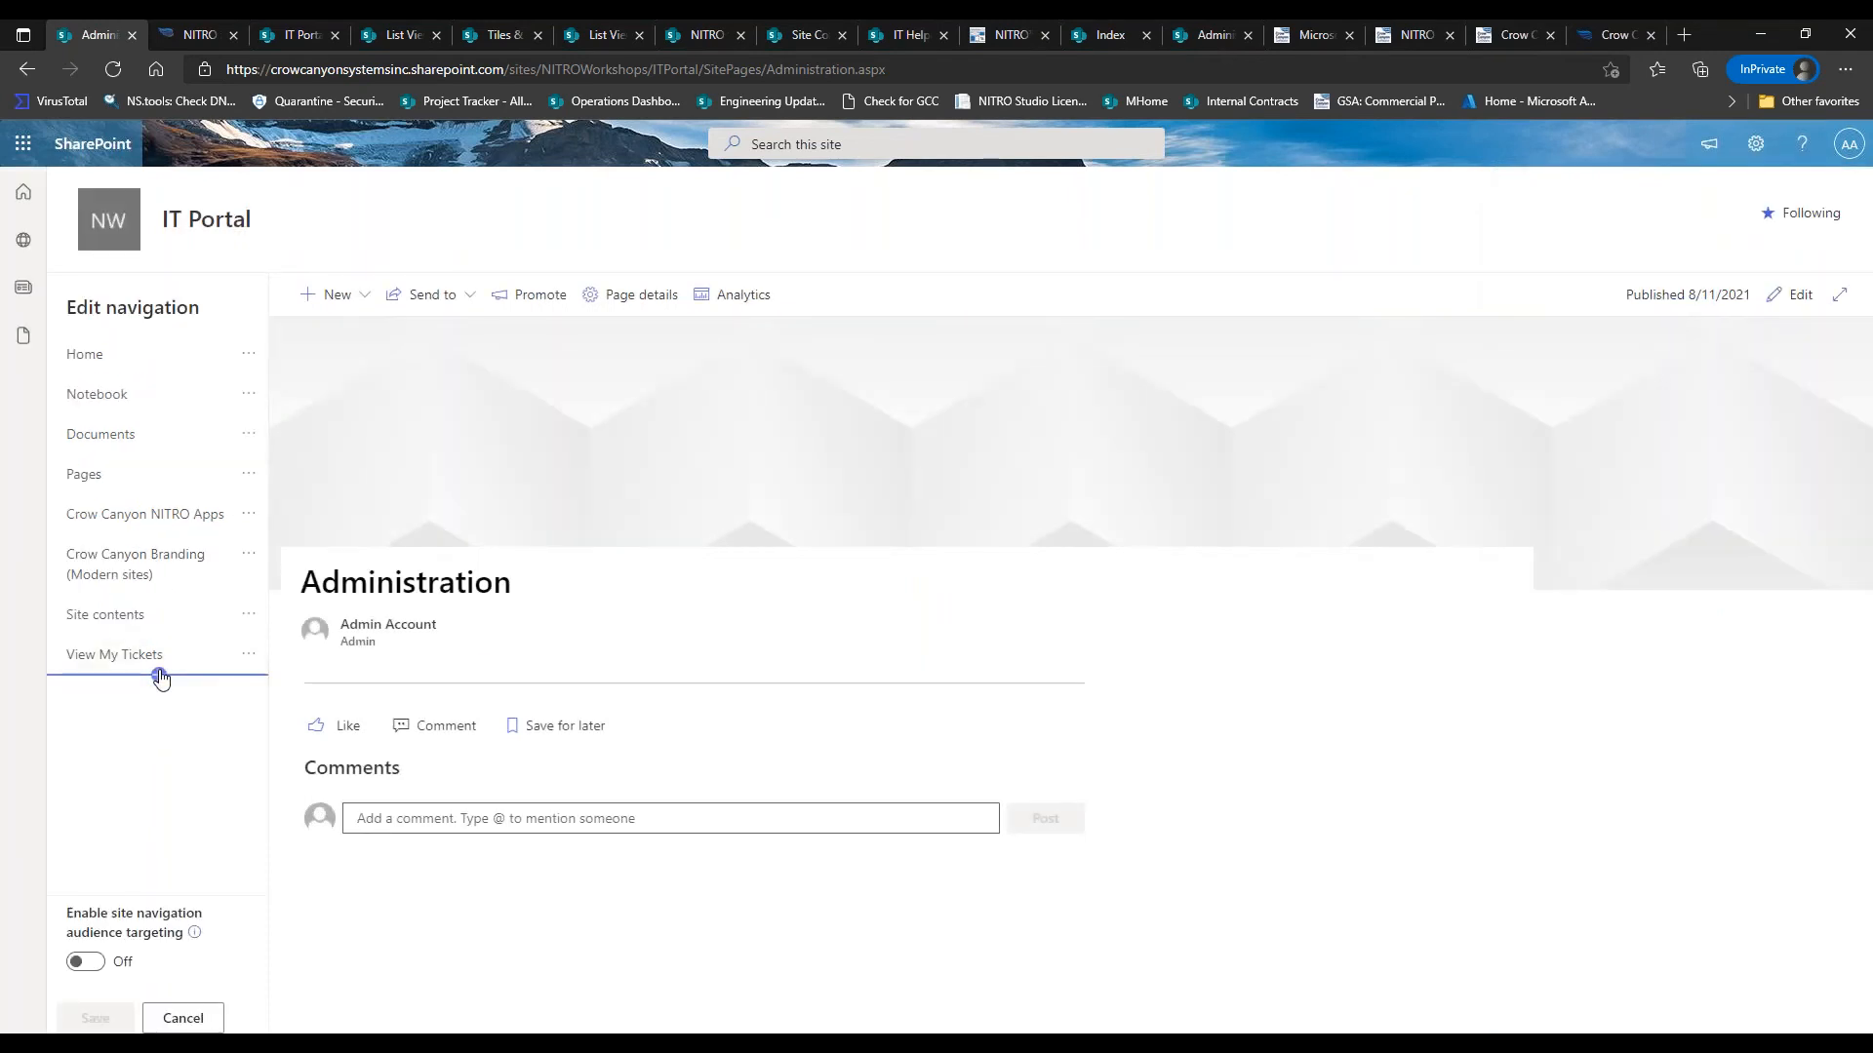
left_click(158, 674)
key("ctrl+a")
key("ctrl+v")
left_click(407, 733)
type("Administration")
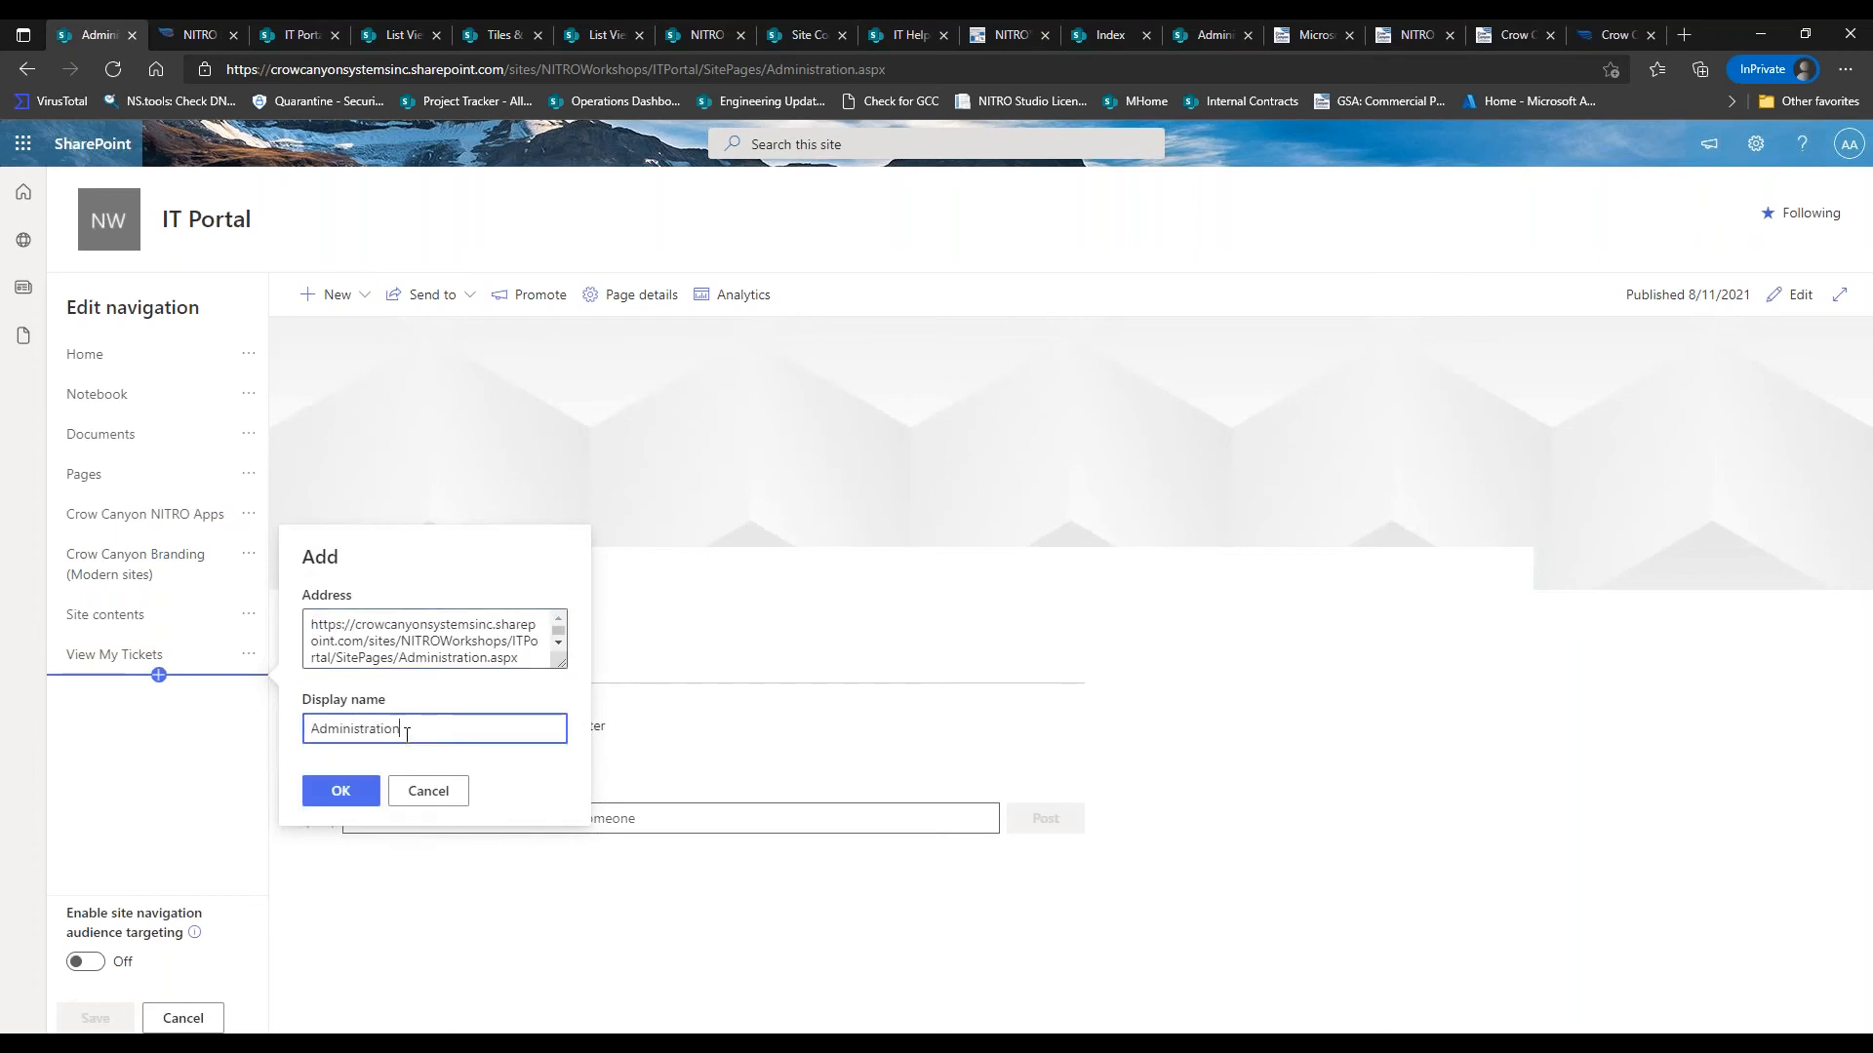
left_click(349, 798)
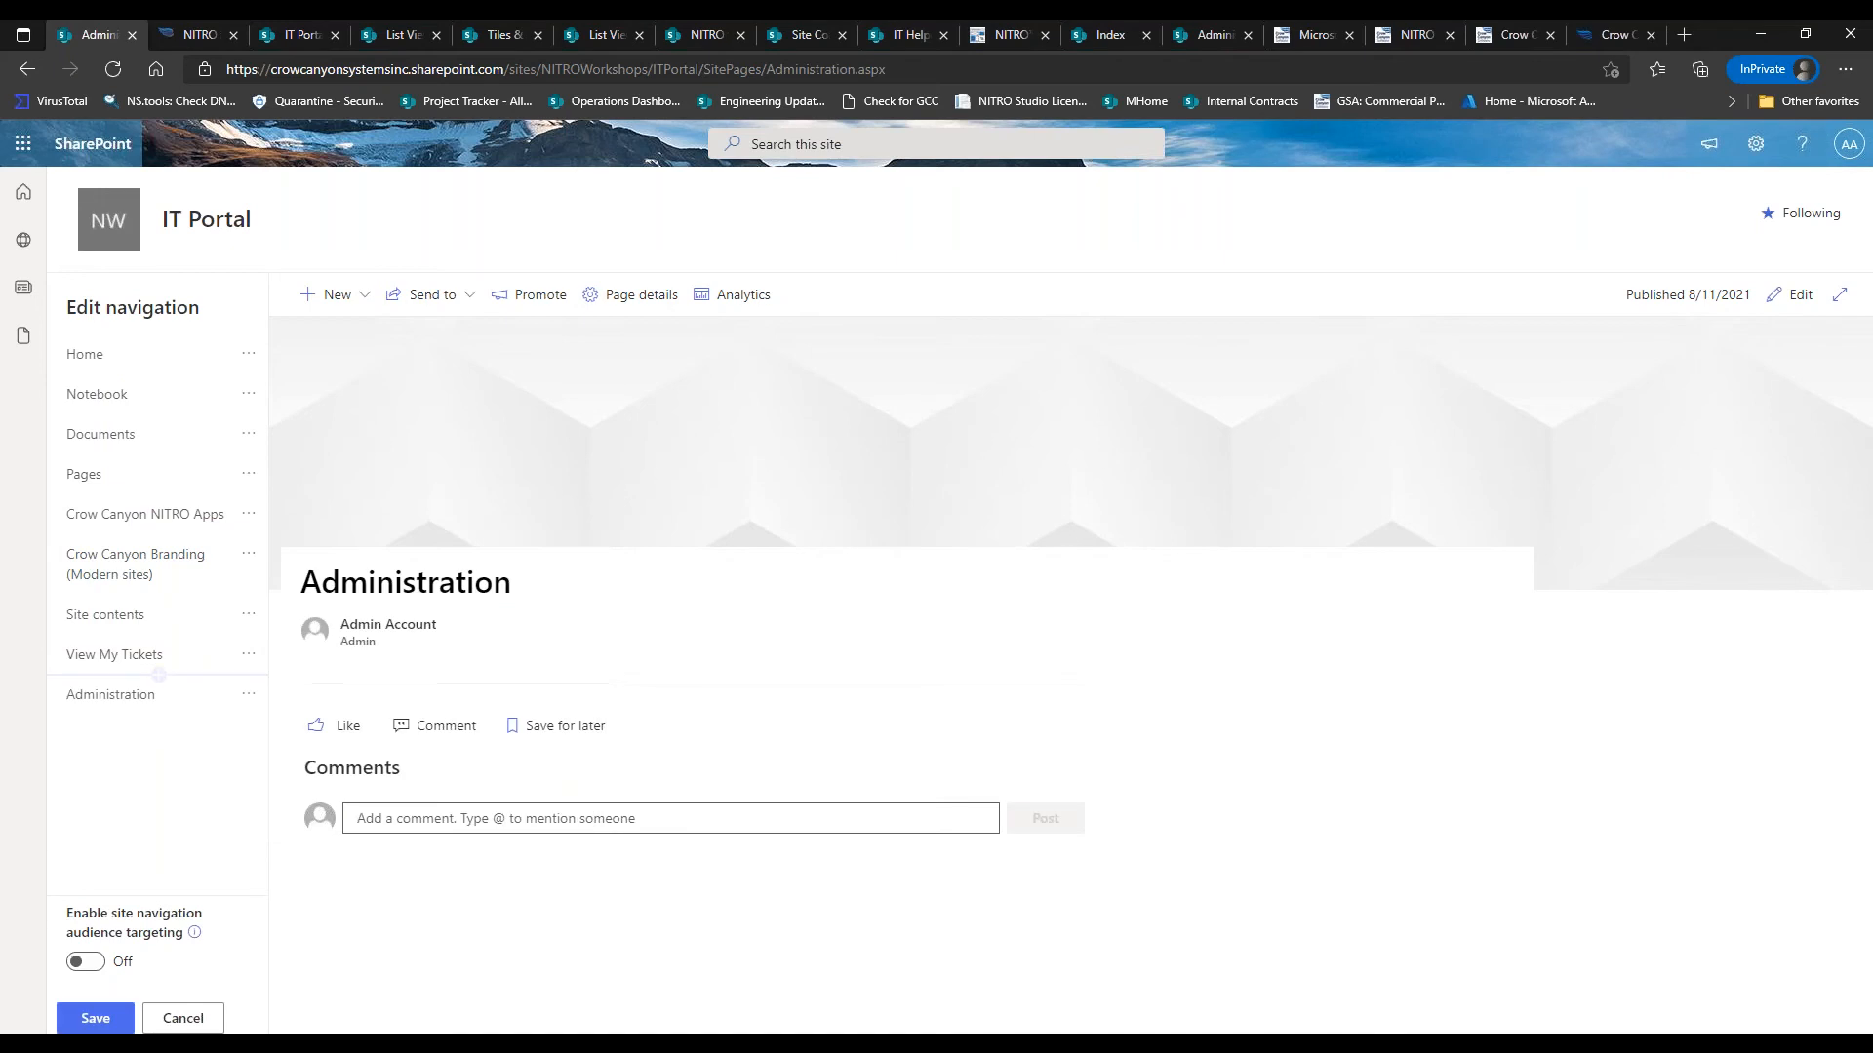
left_click(96, 1018)
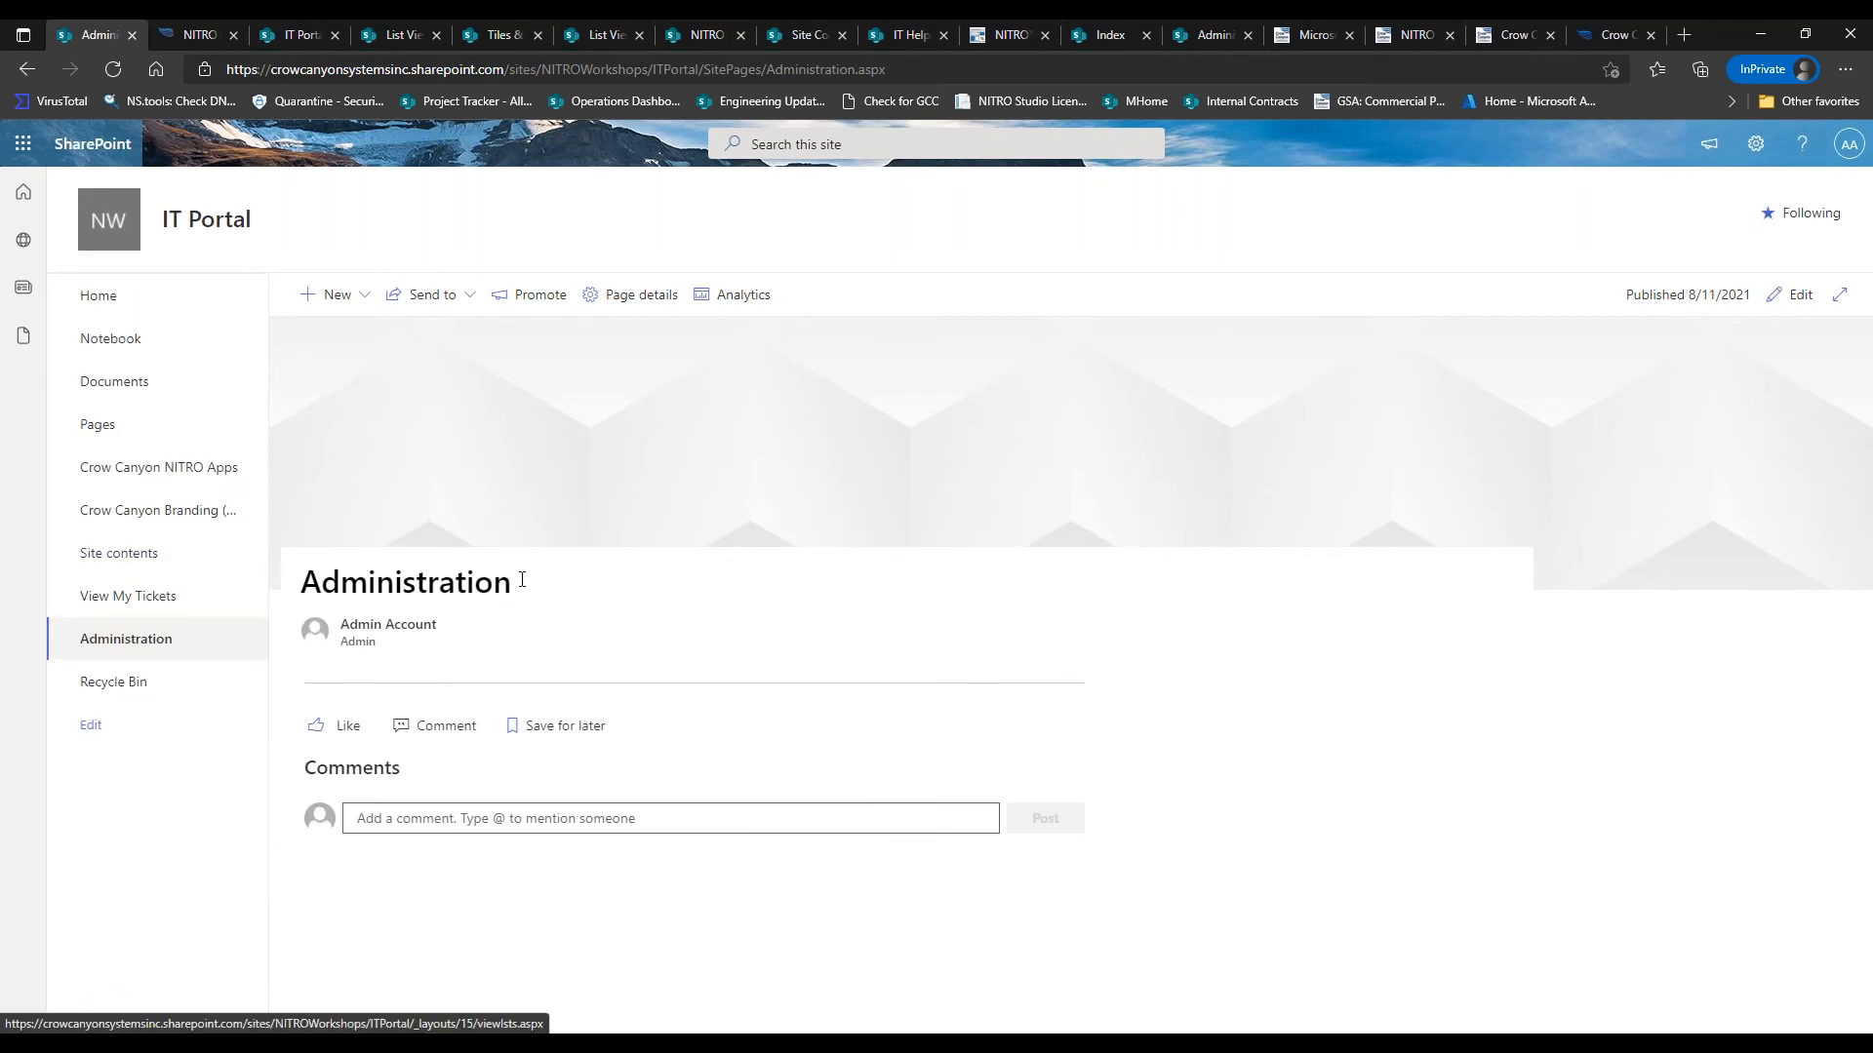
Reopen the Administration page for editing and try again to add the Site Settings - Crow Canyon web part
left_click(1795, 294)
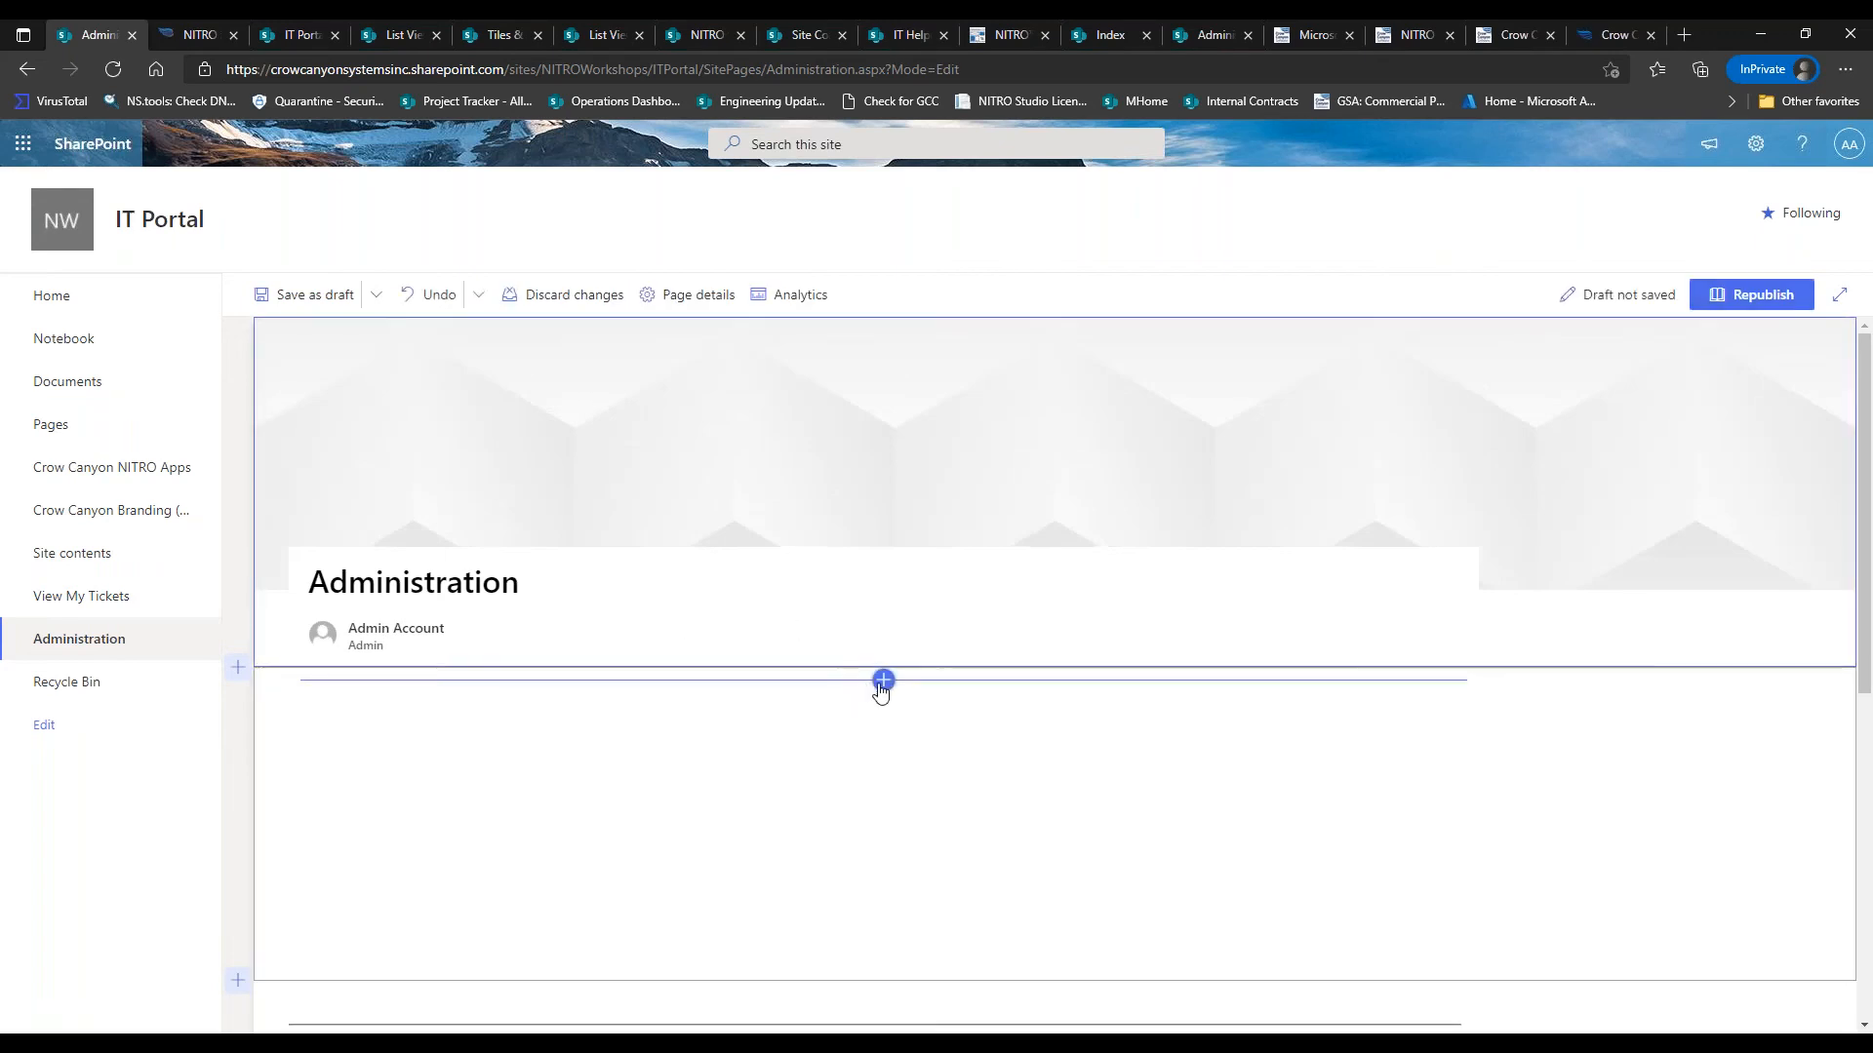
left_click(883, 680)
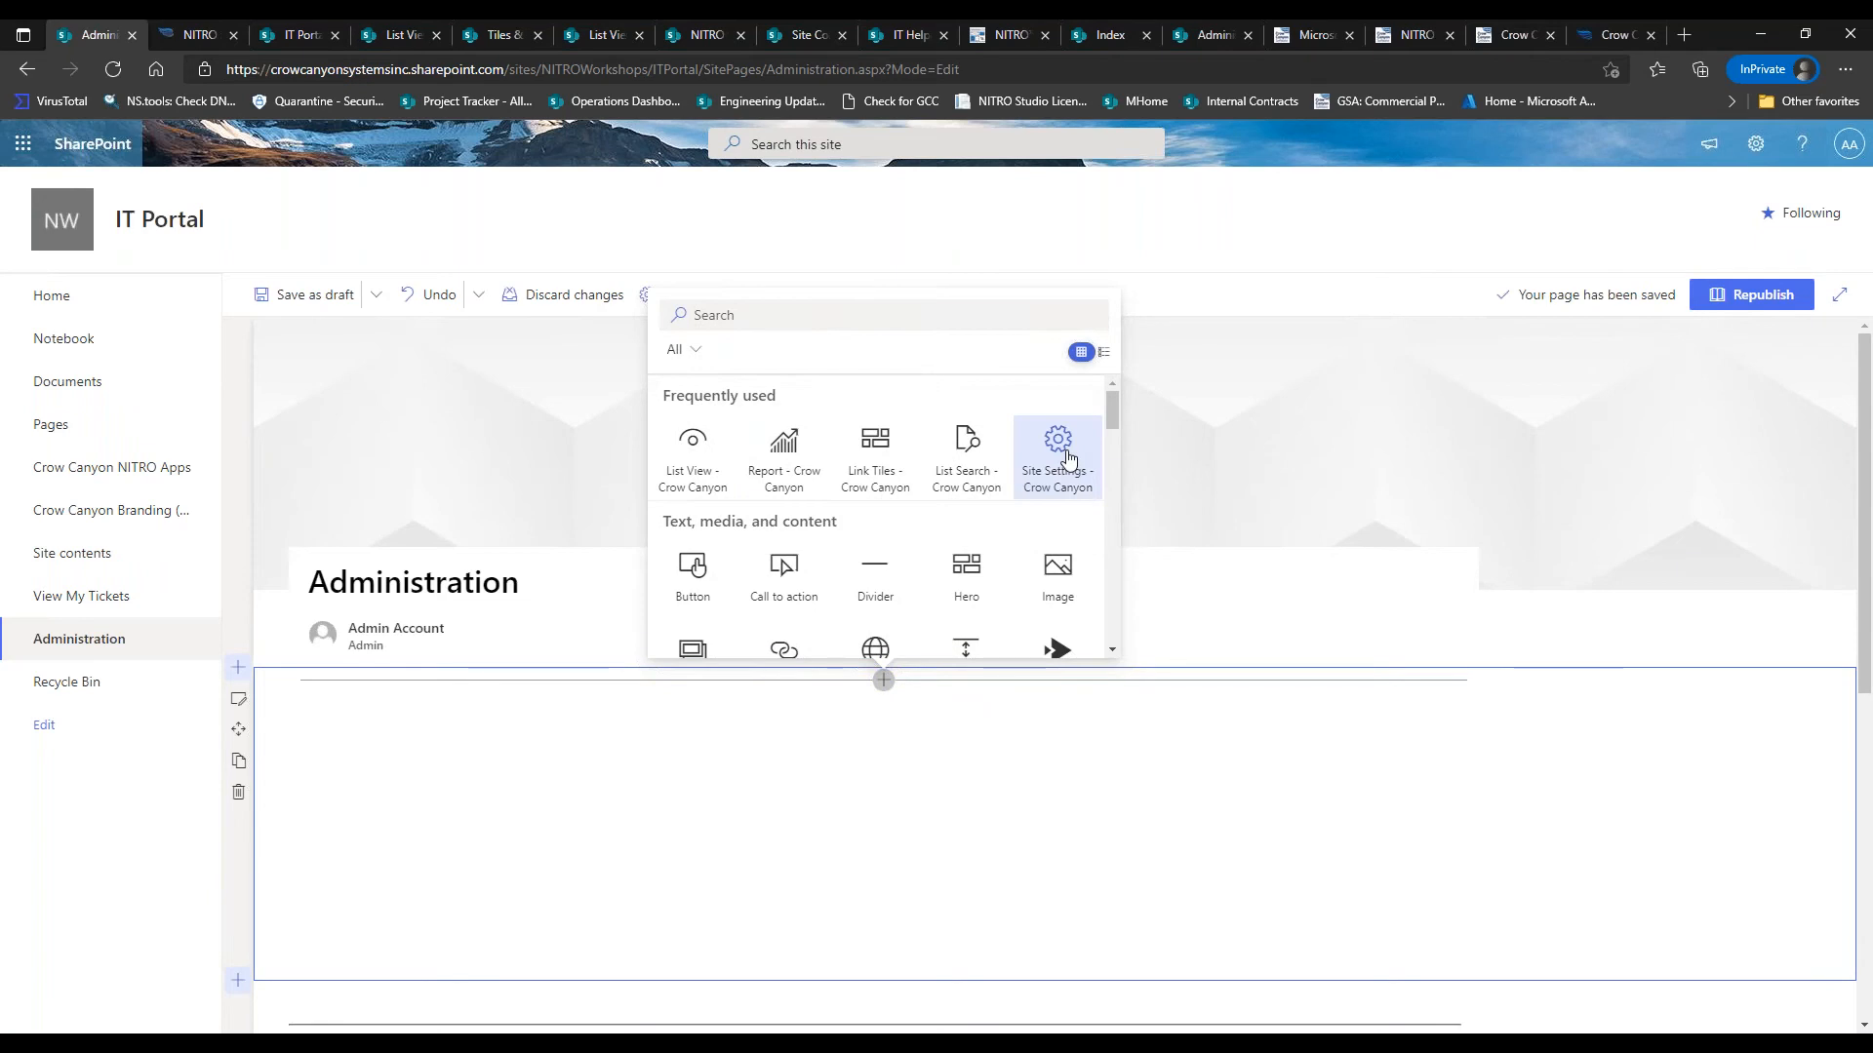
left_click(882, 727)
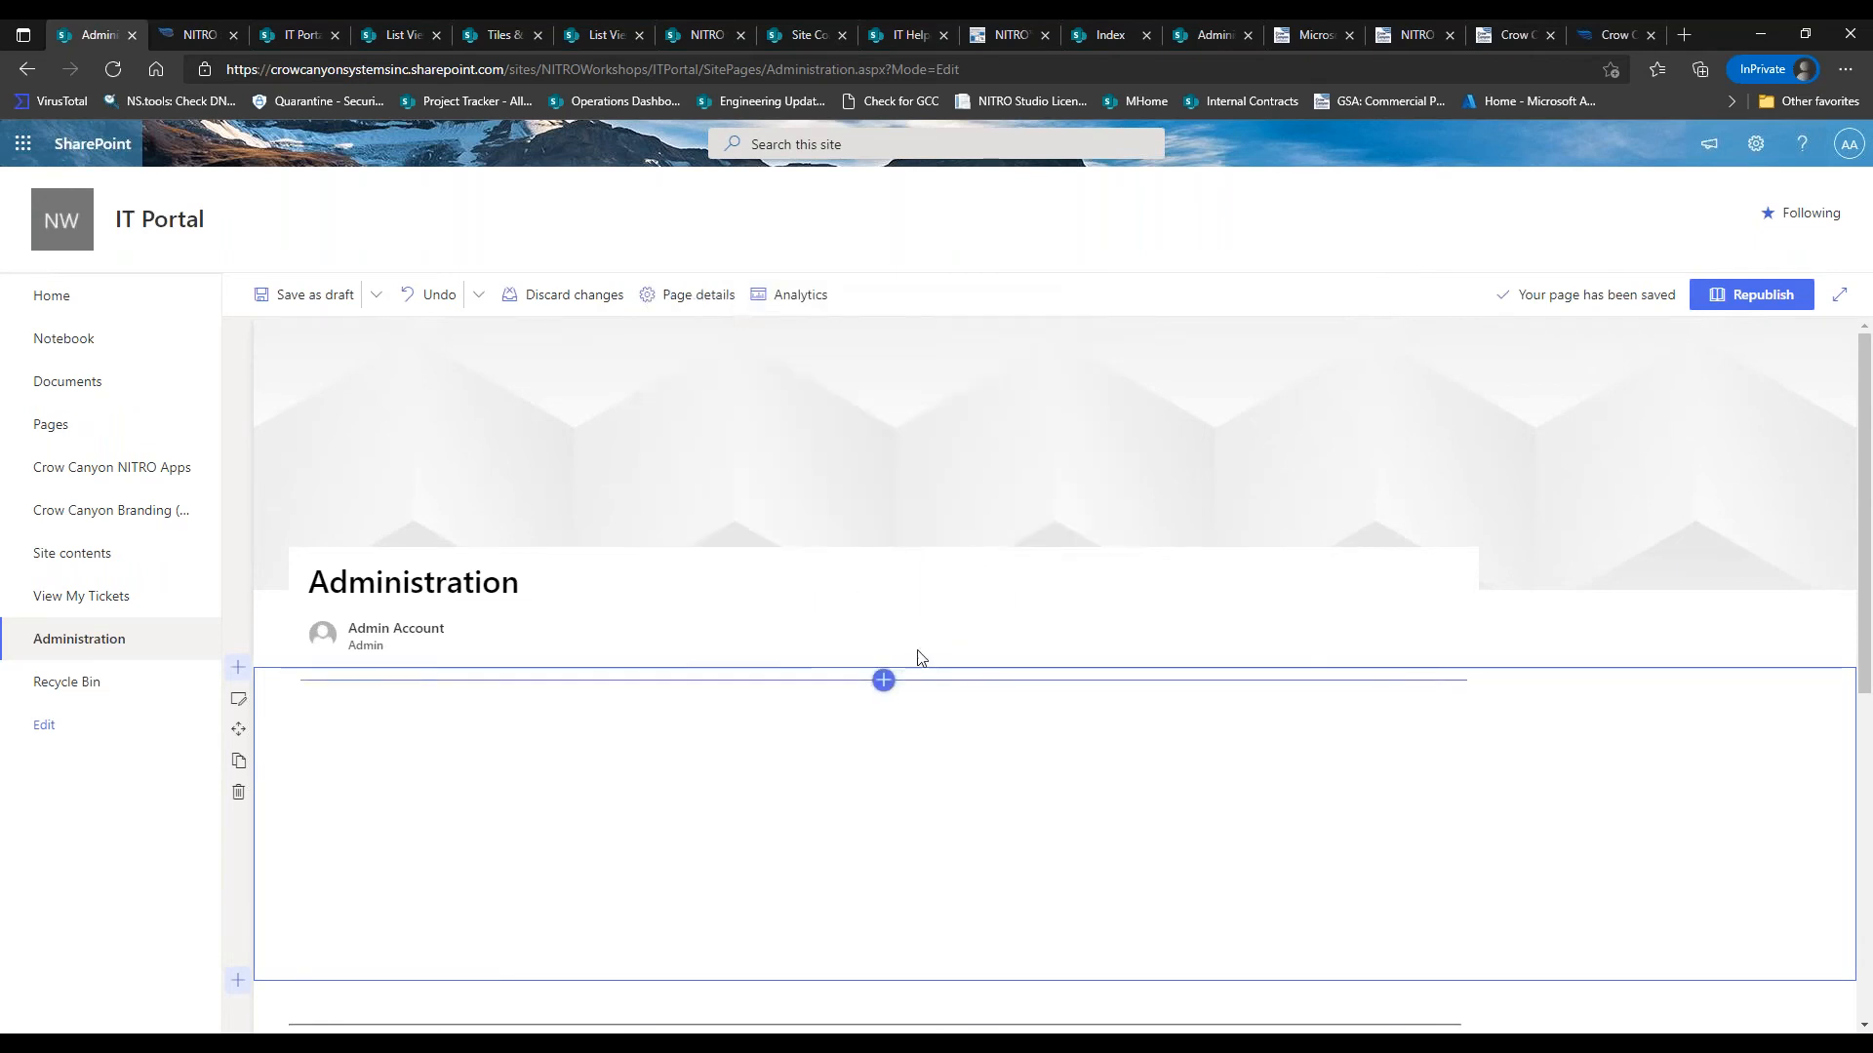
left_click(886, 683)
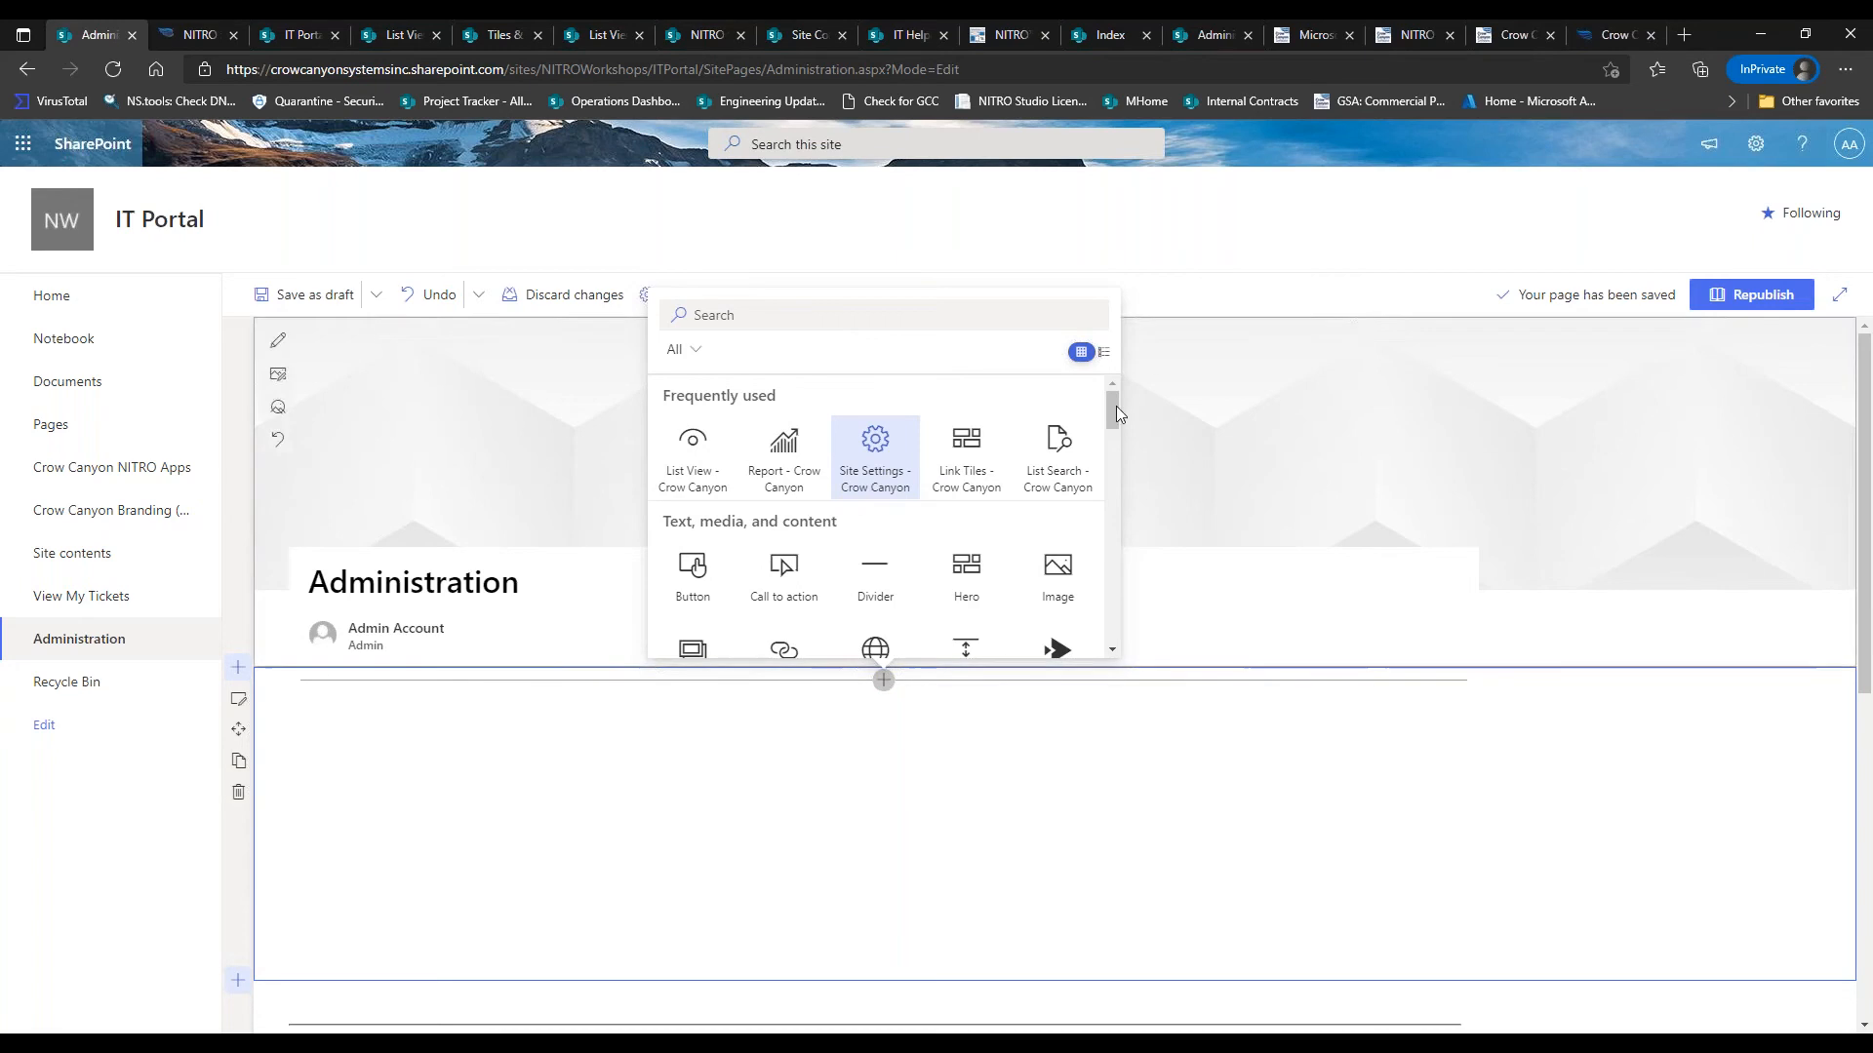
mouse_move(1112, 406)
left_mouse_down()
mouse_move(1115, 446)
mouse_move(1113, 407)
left_mouse_up()
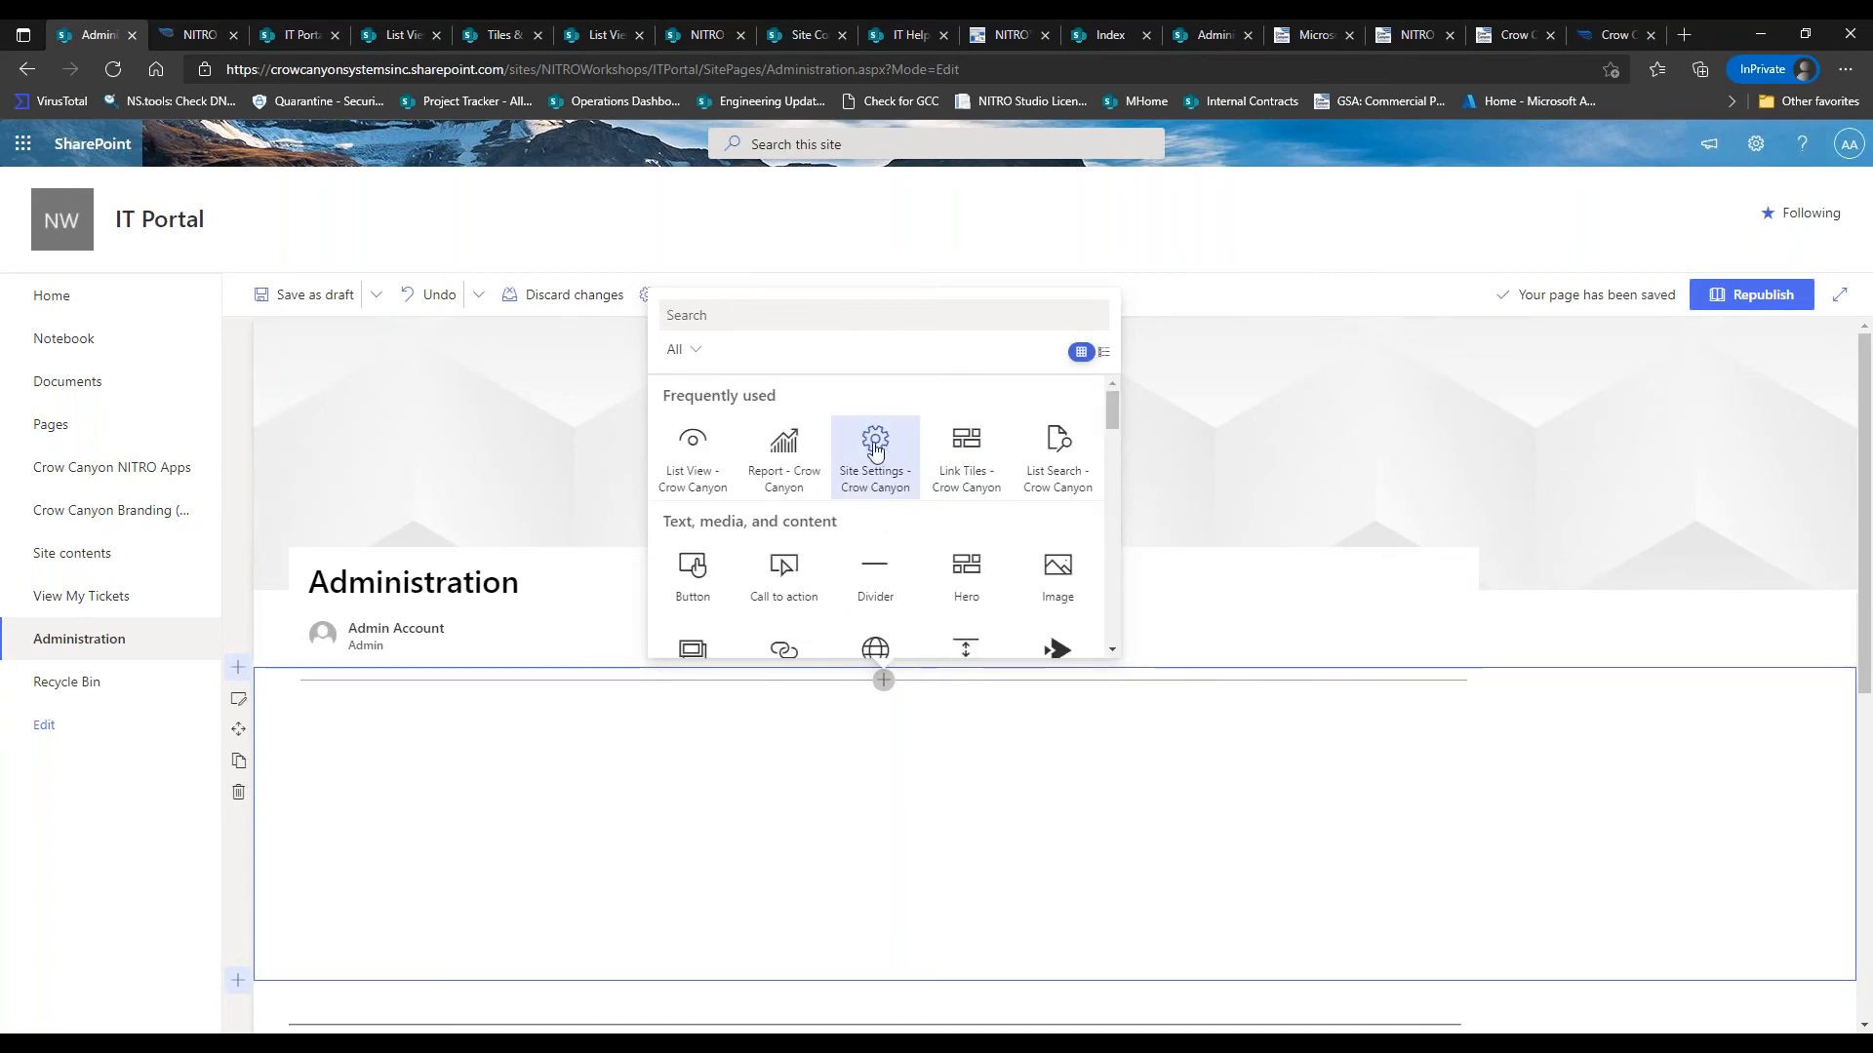
left_click(900, 327)
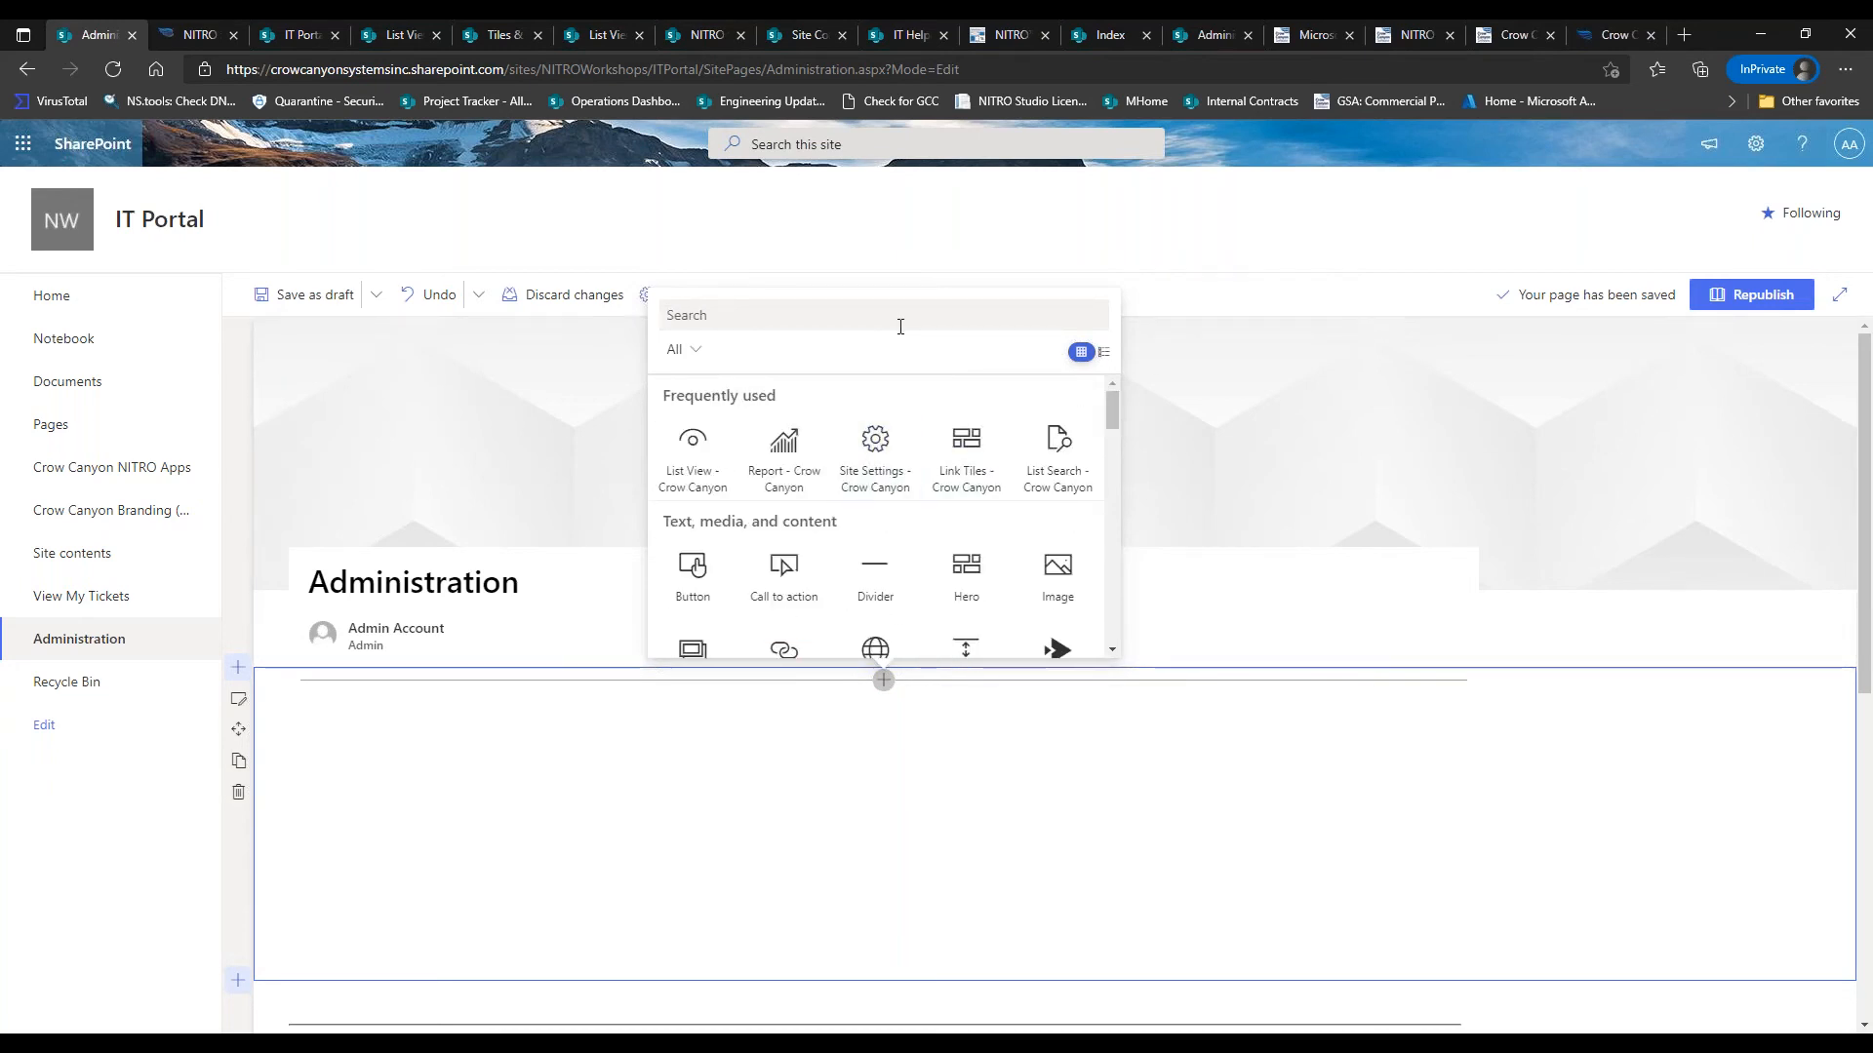
type("site settings")
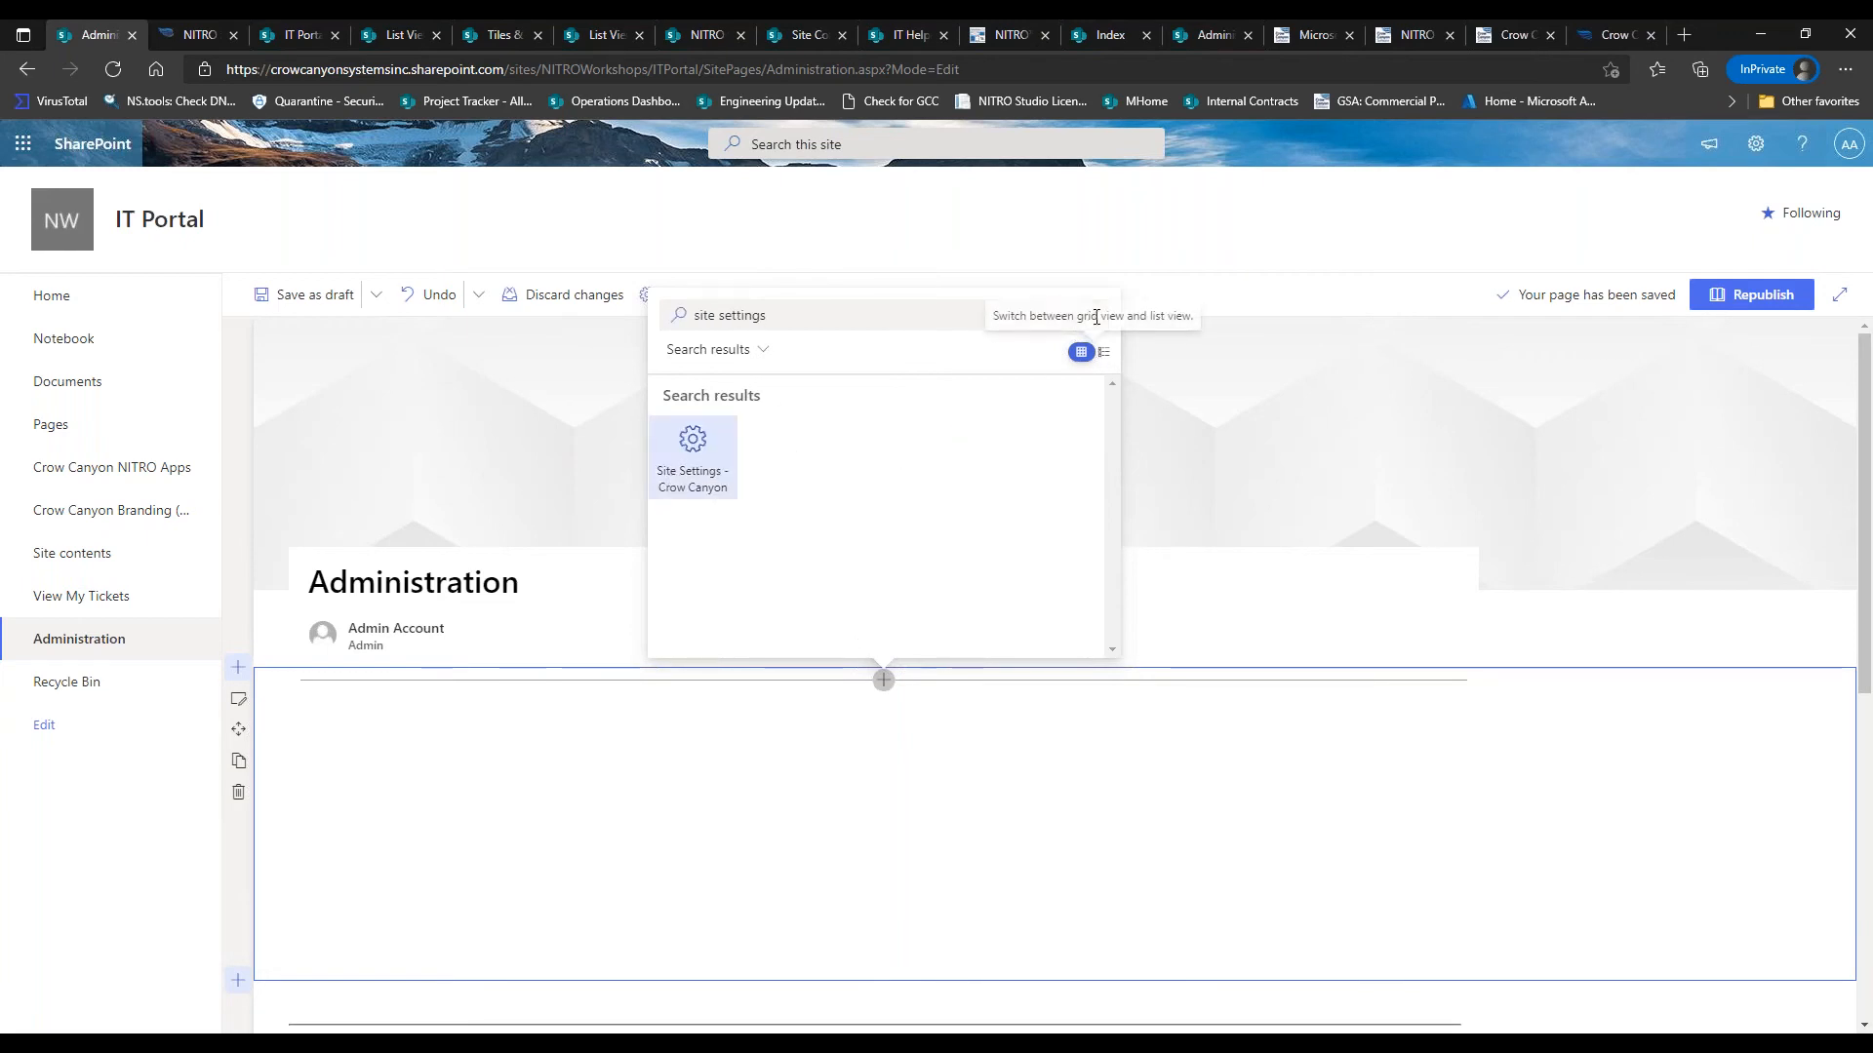
left_click(933, 721)
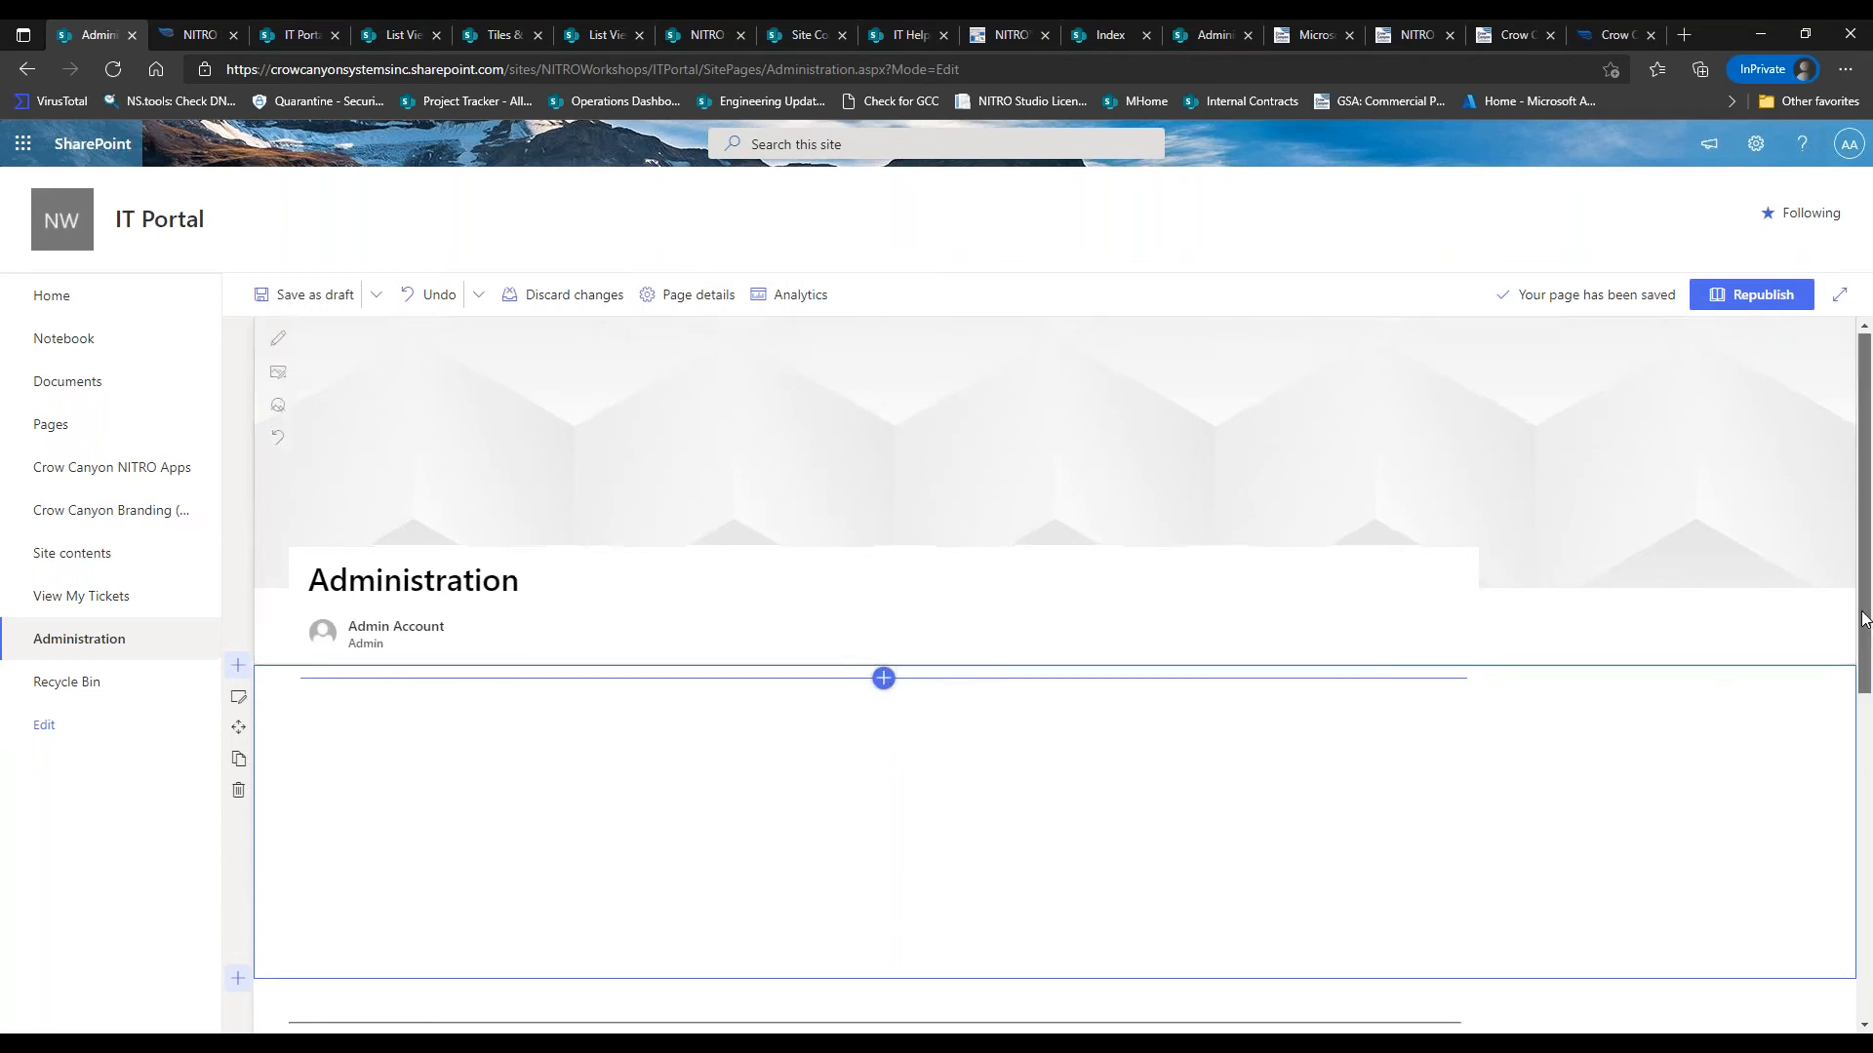
Undo the last page change and retry inserting the Site Settings - Crow Canyon web part in column one
left_click_drag(1863, 615, 1863, 774)
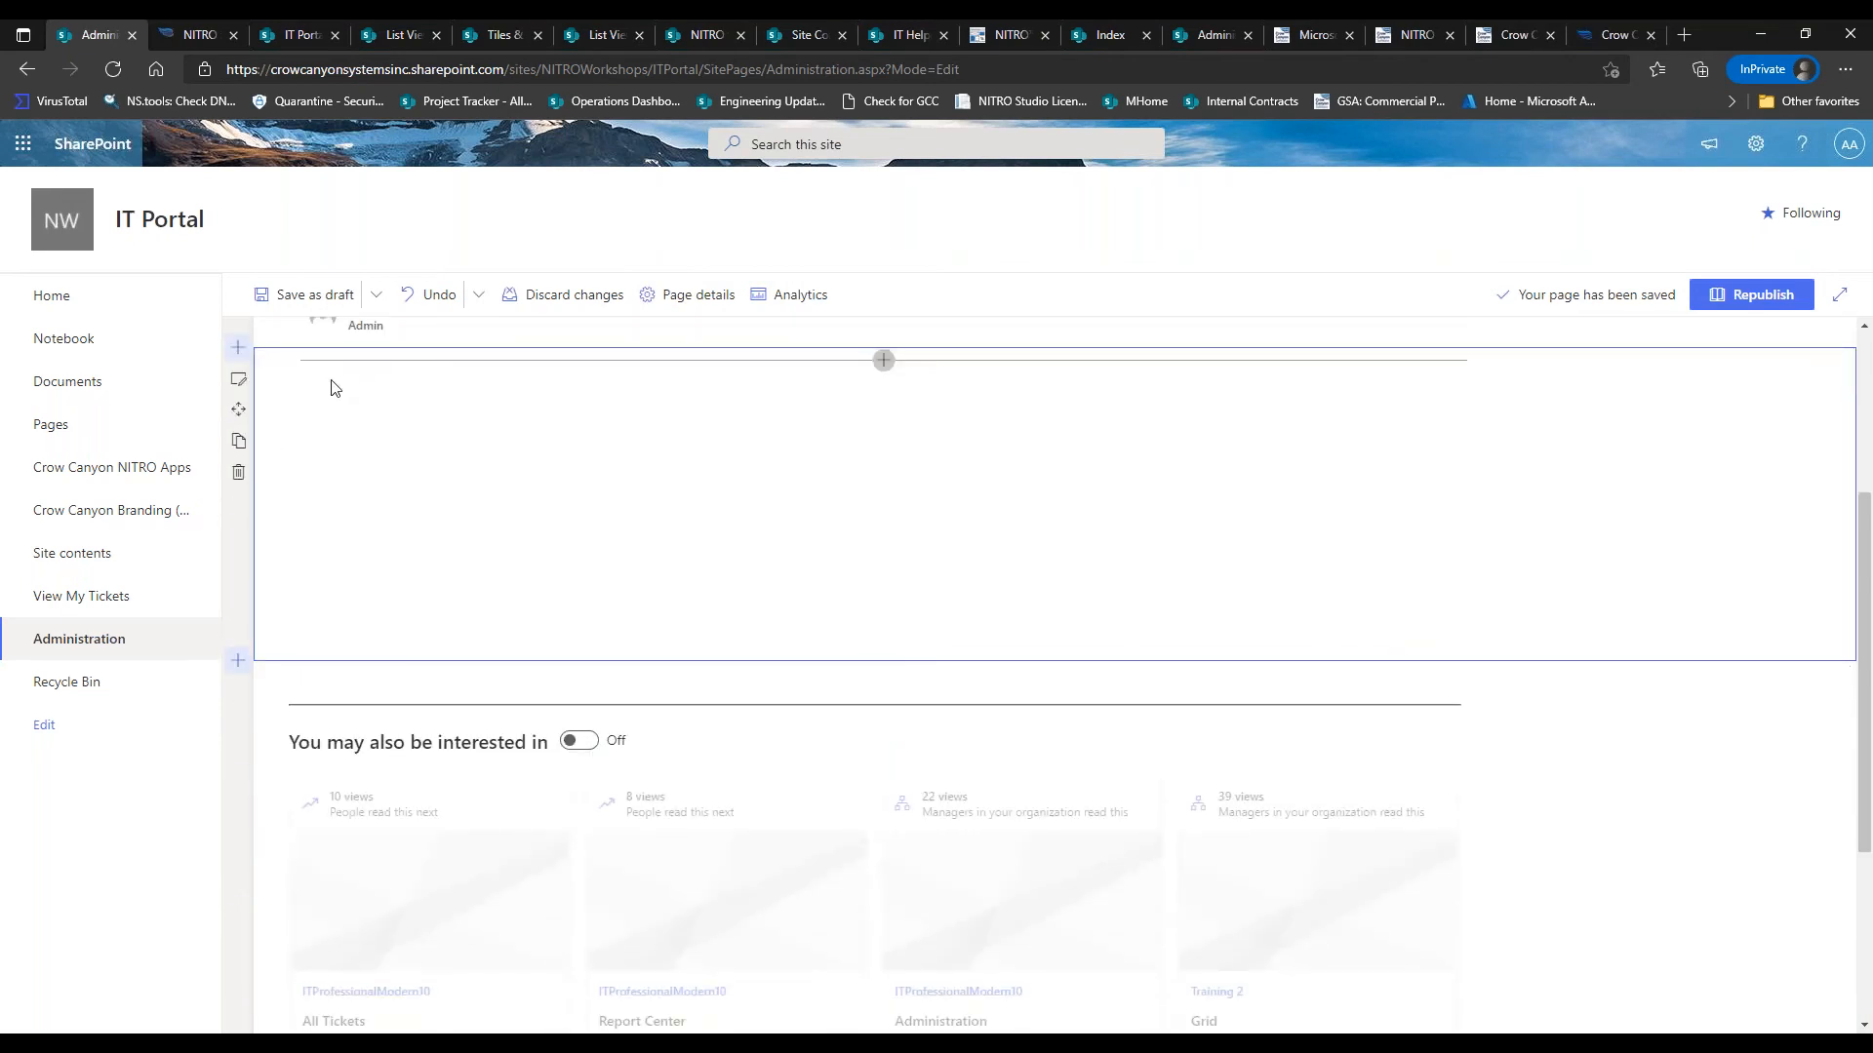
left_click(425, 297)
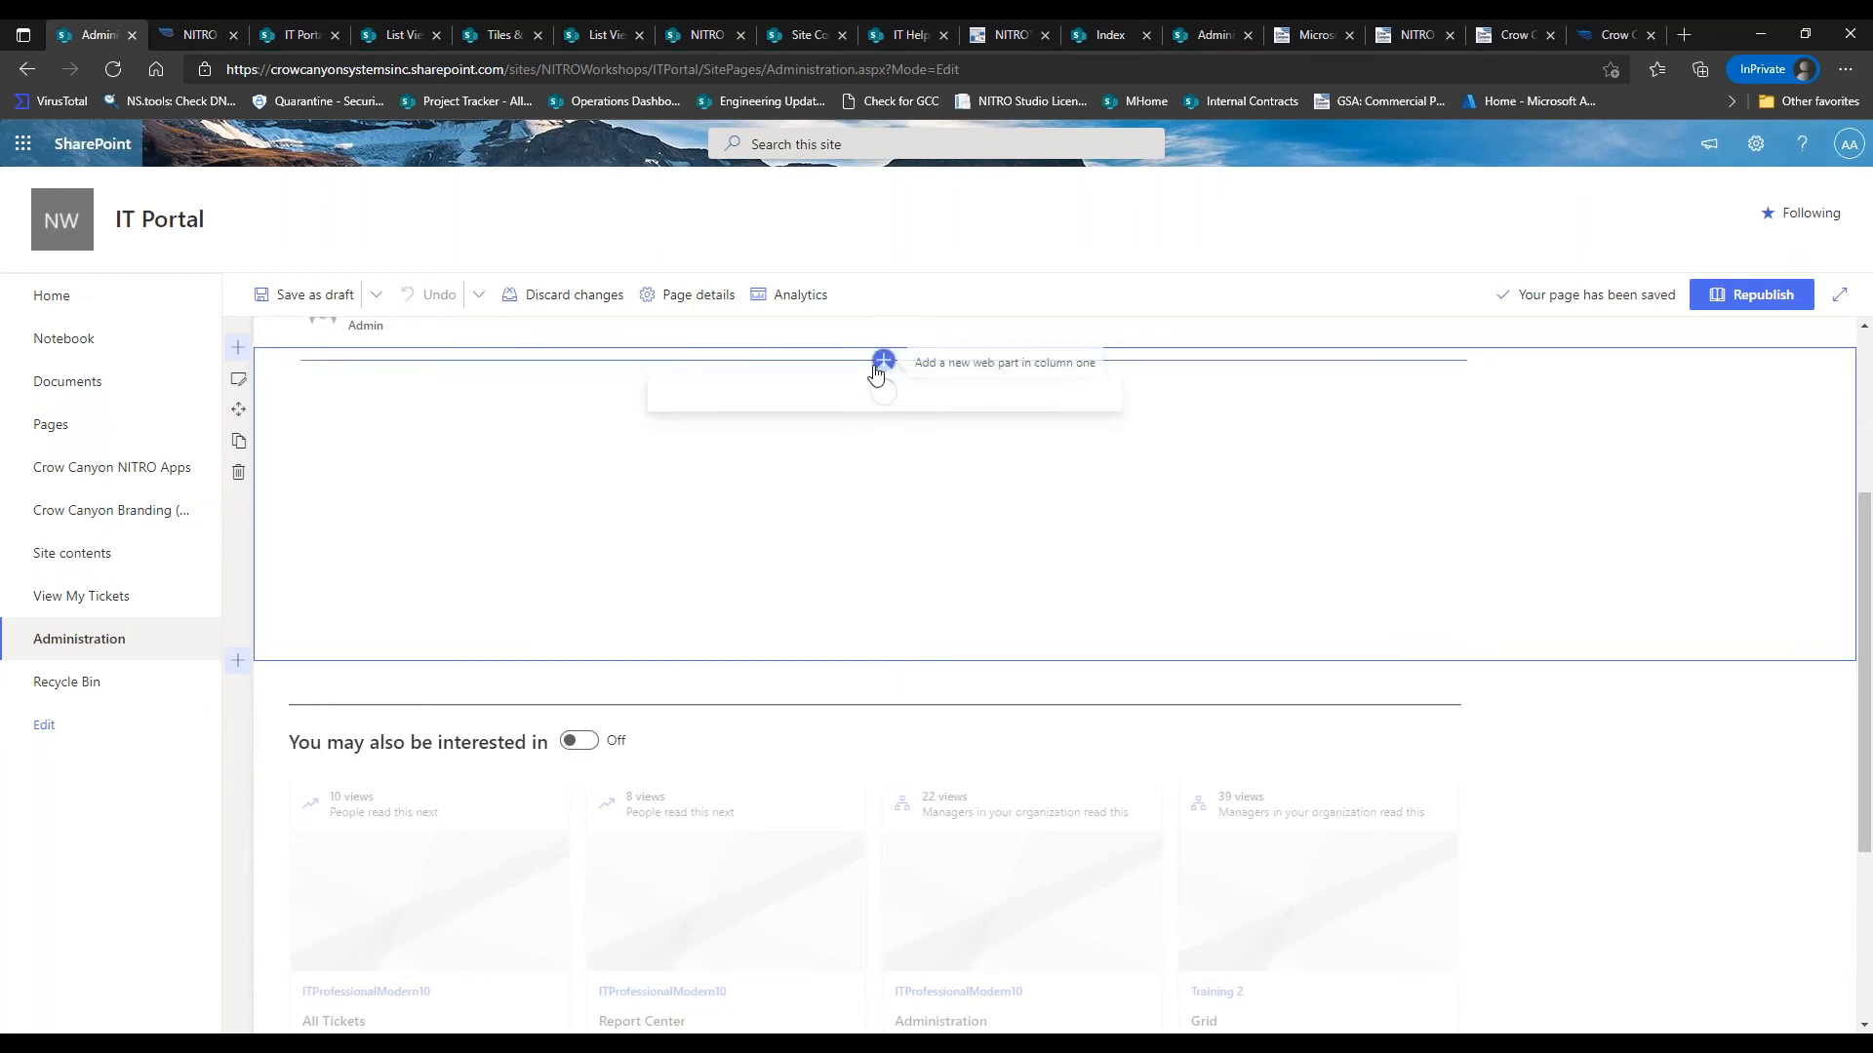
left_click(883, 360)
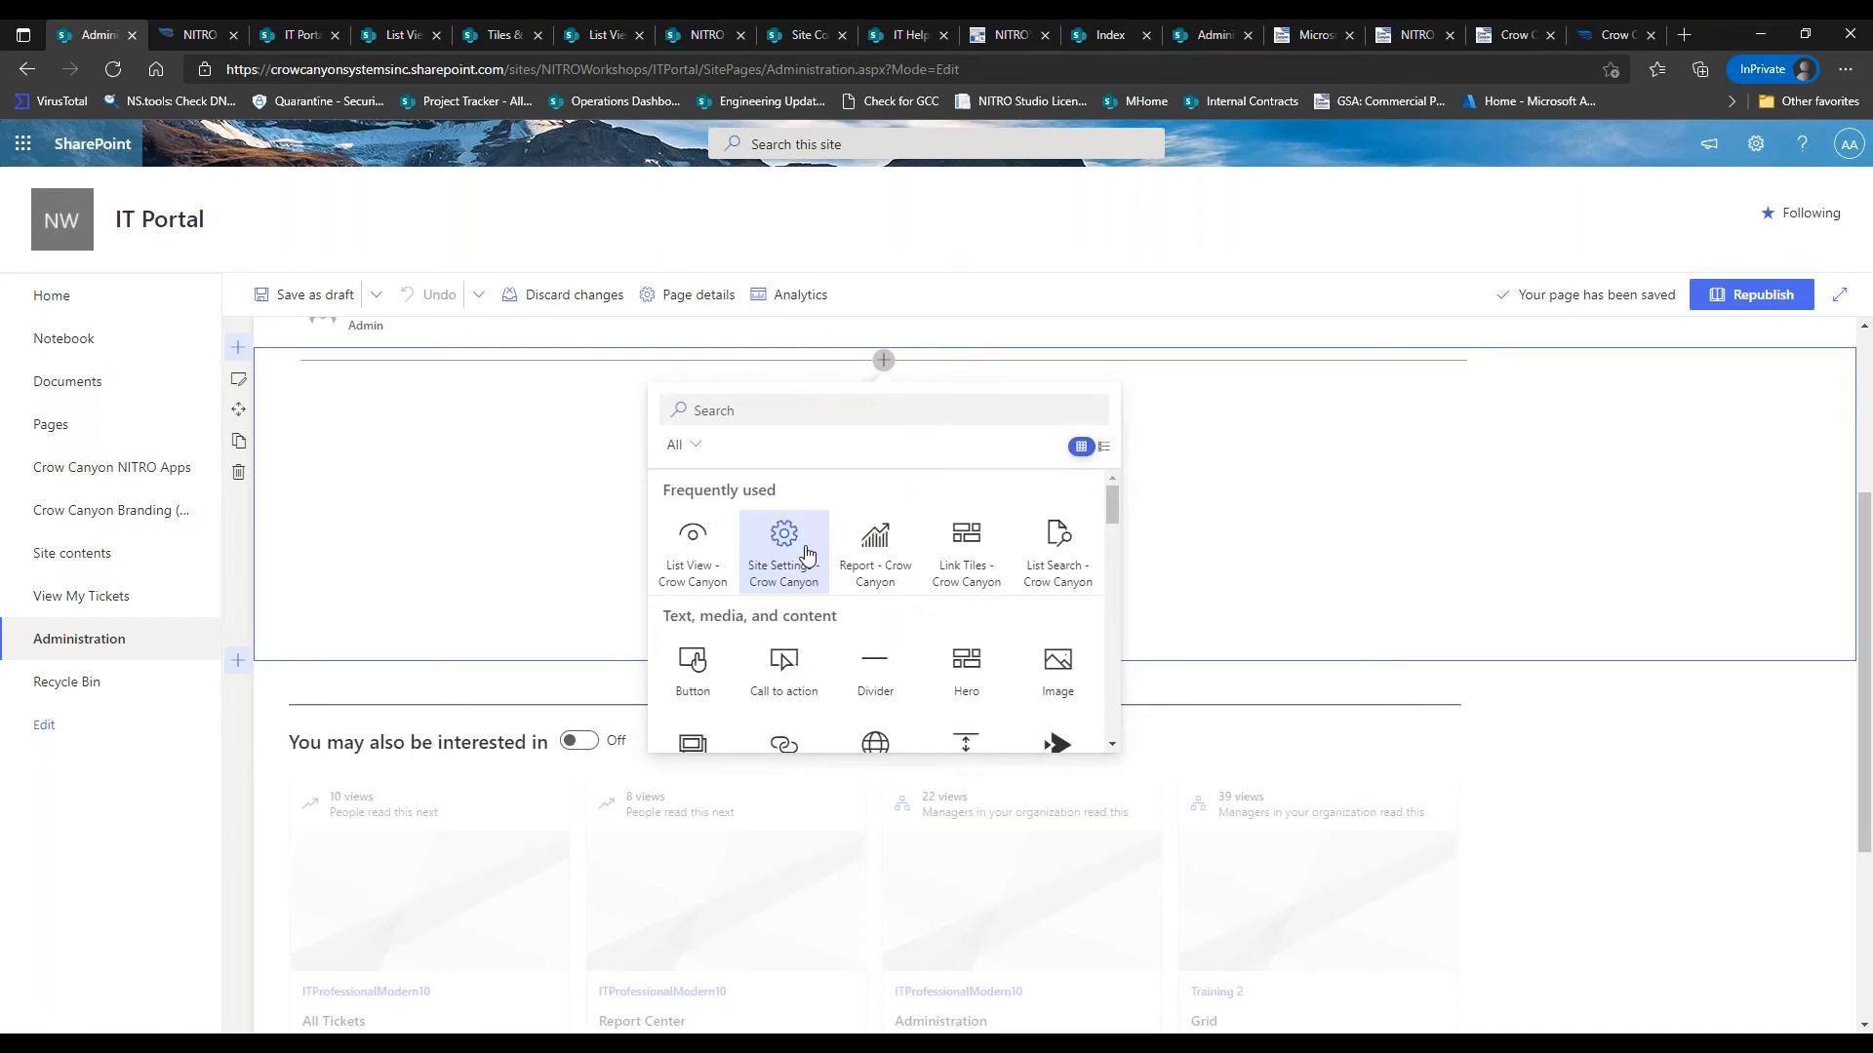
left_click_drag(1864, 520, 1855, 367)
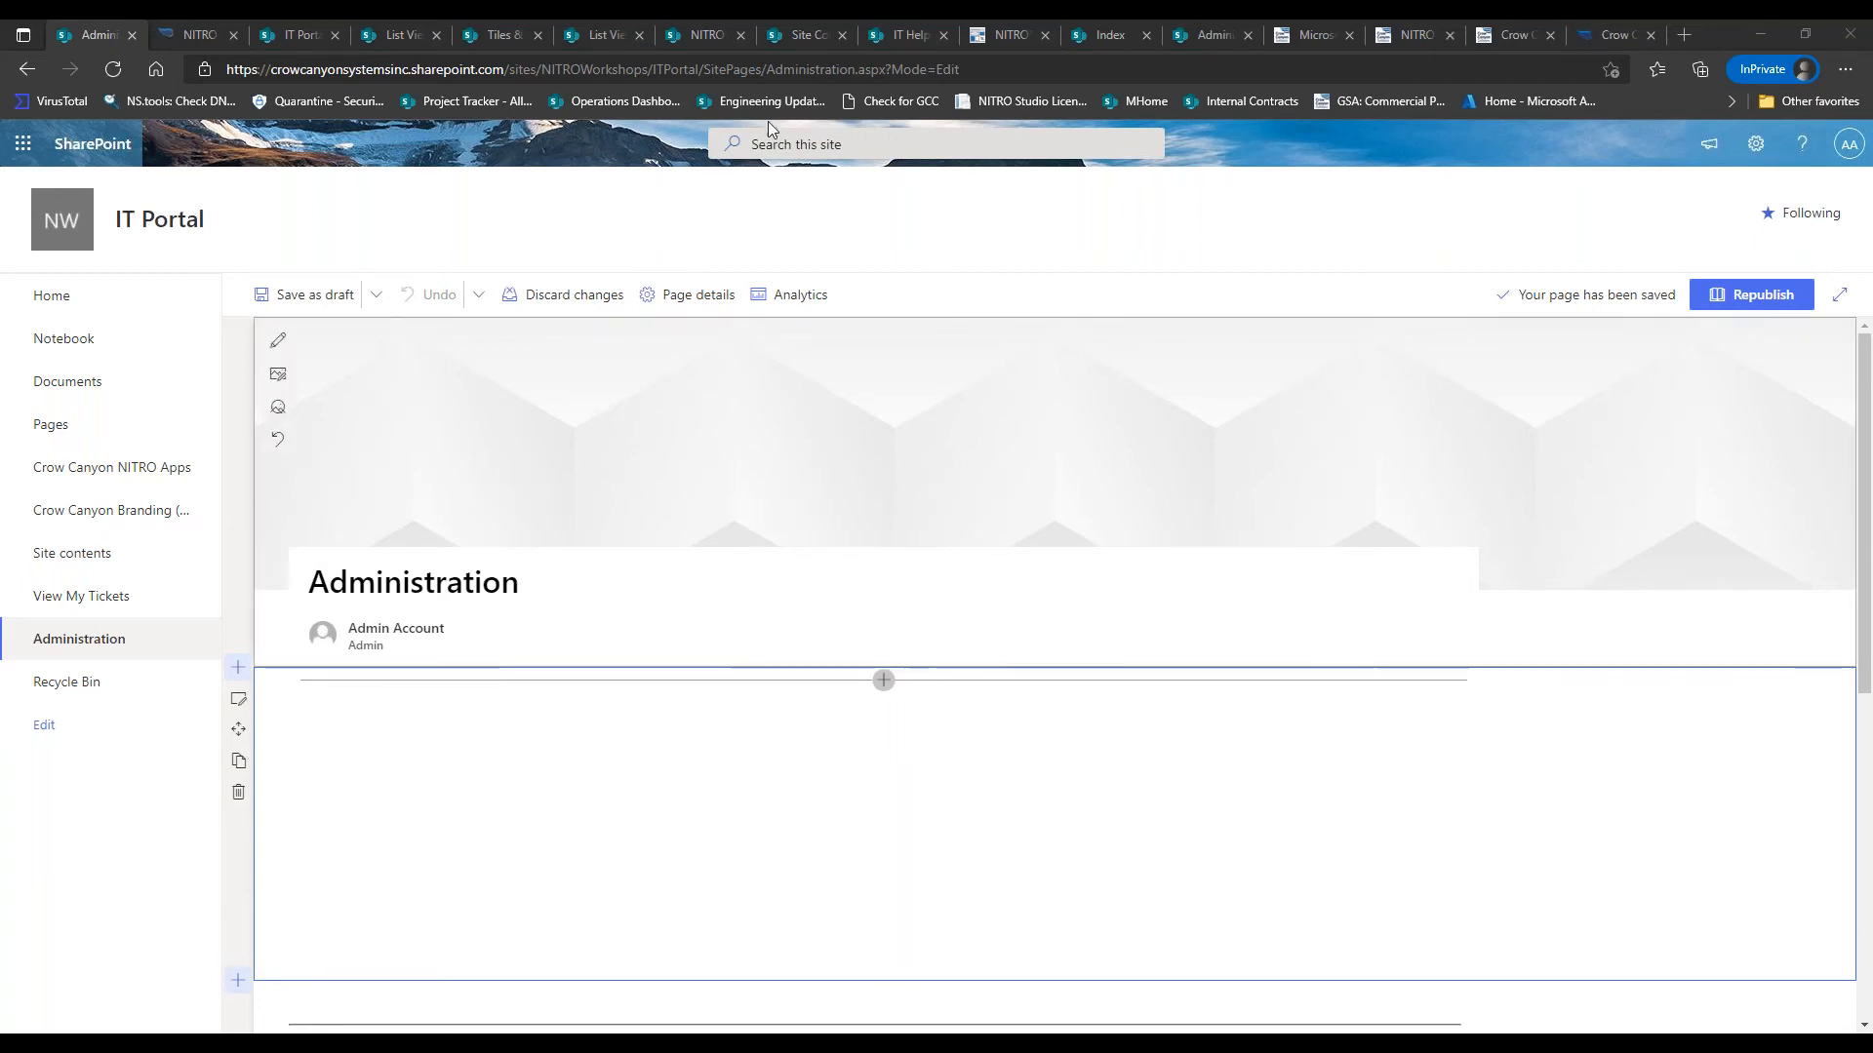
Select the page's URL without its edit-mode suffix, and republish the Administration page
left_click_drag(887, 69, 61, 98)
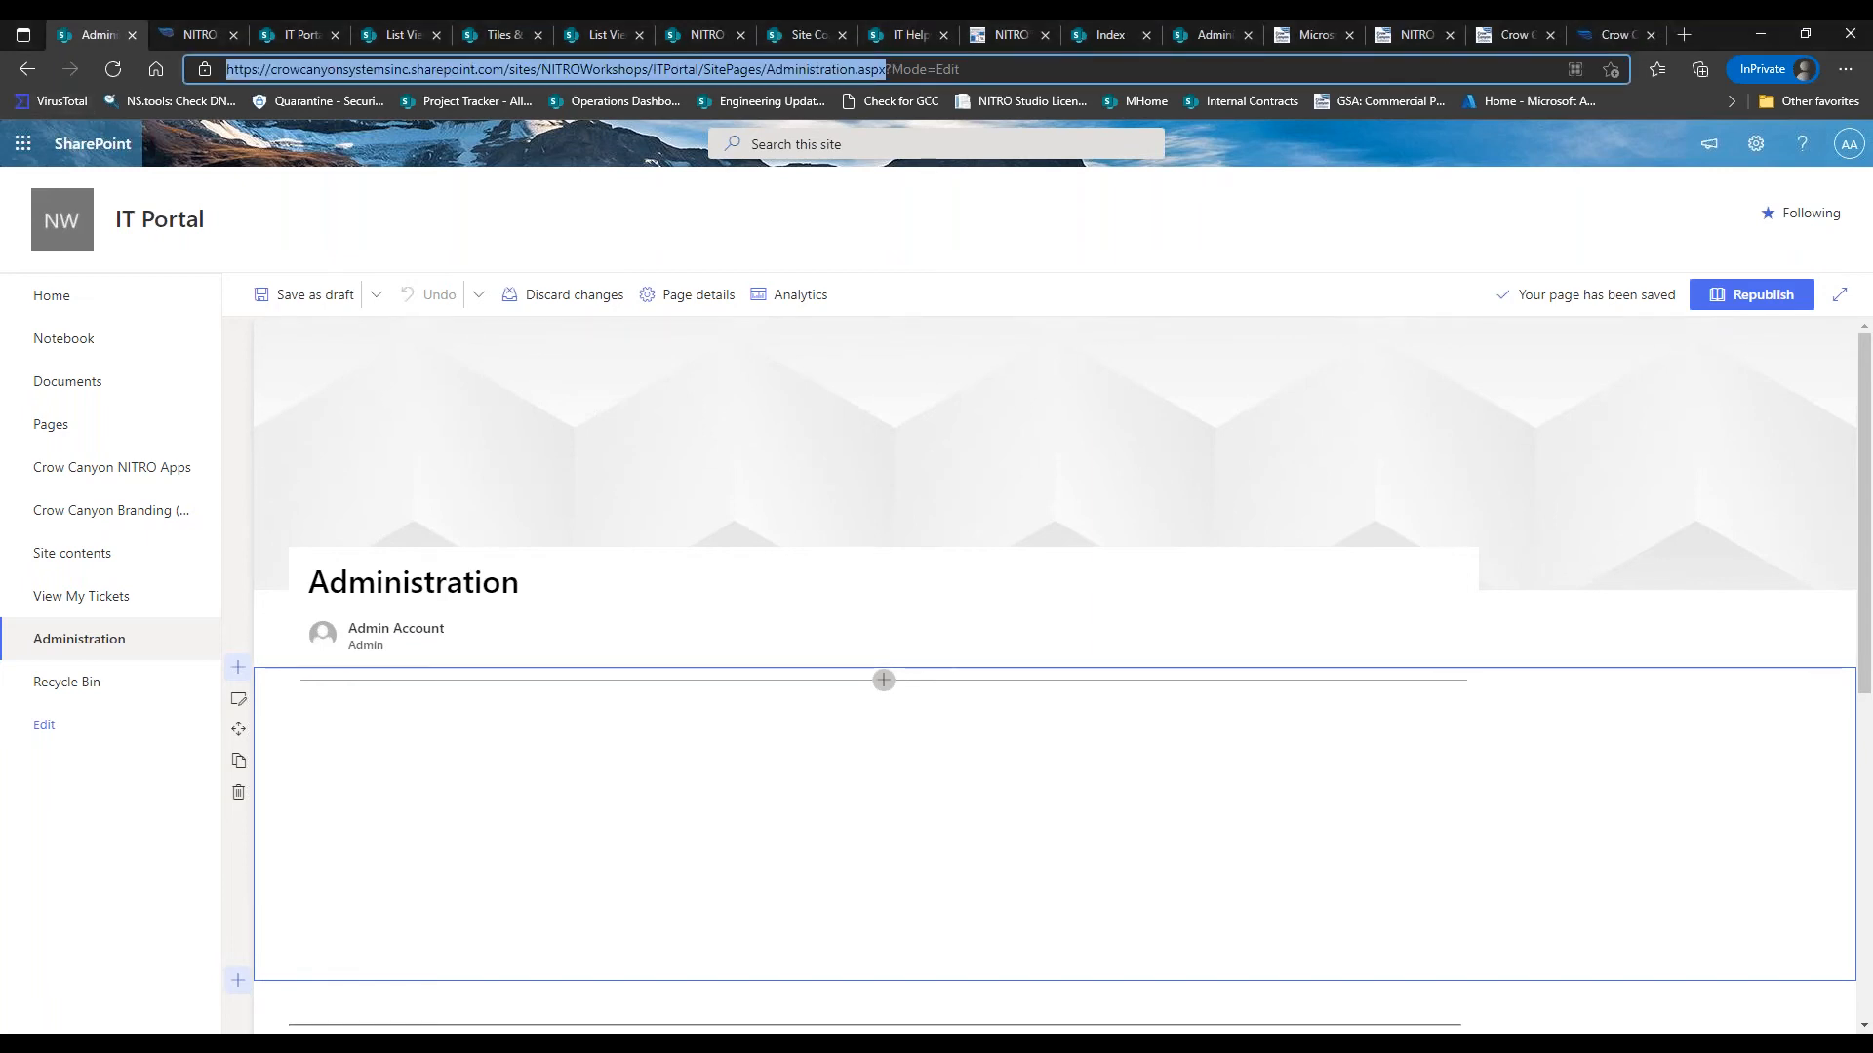
key("alt+Tab")
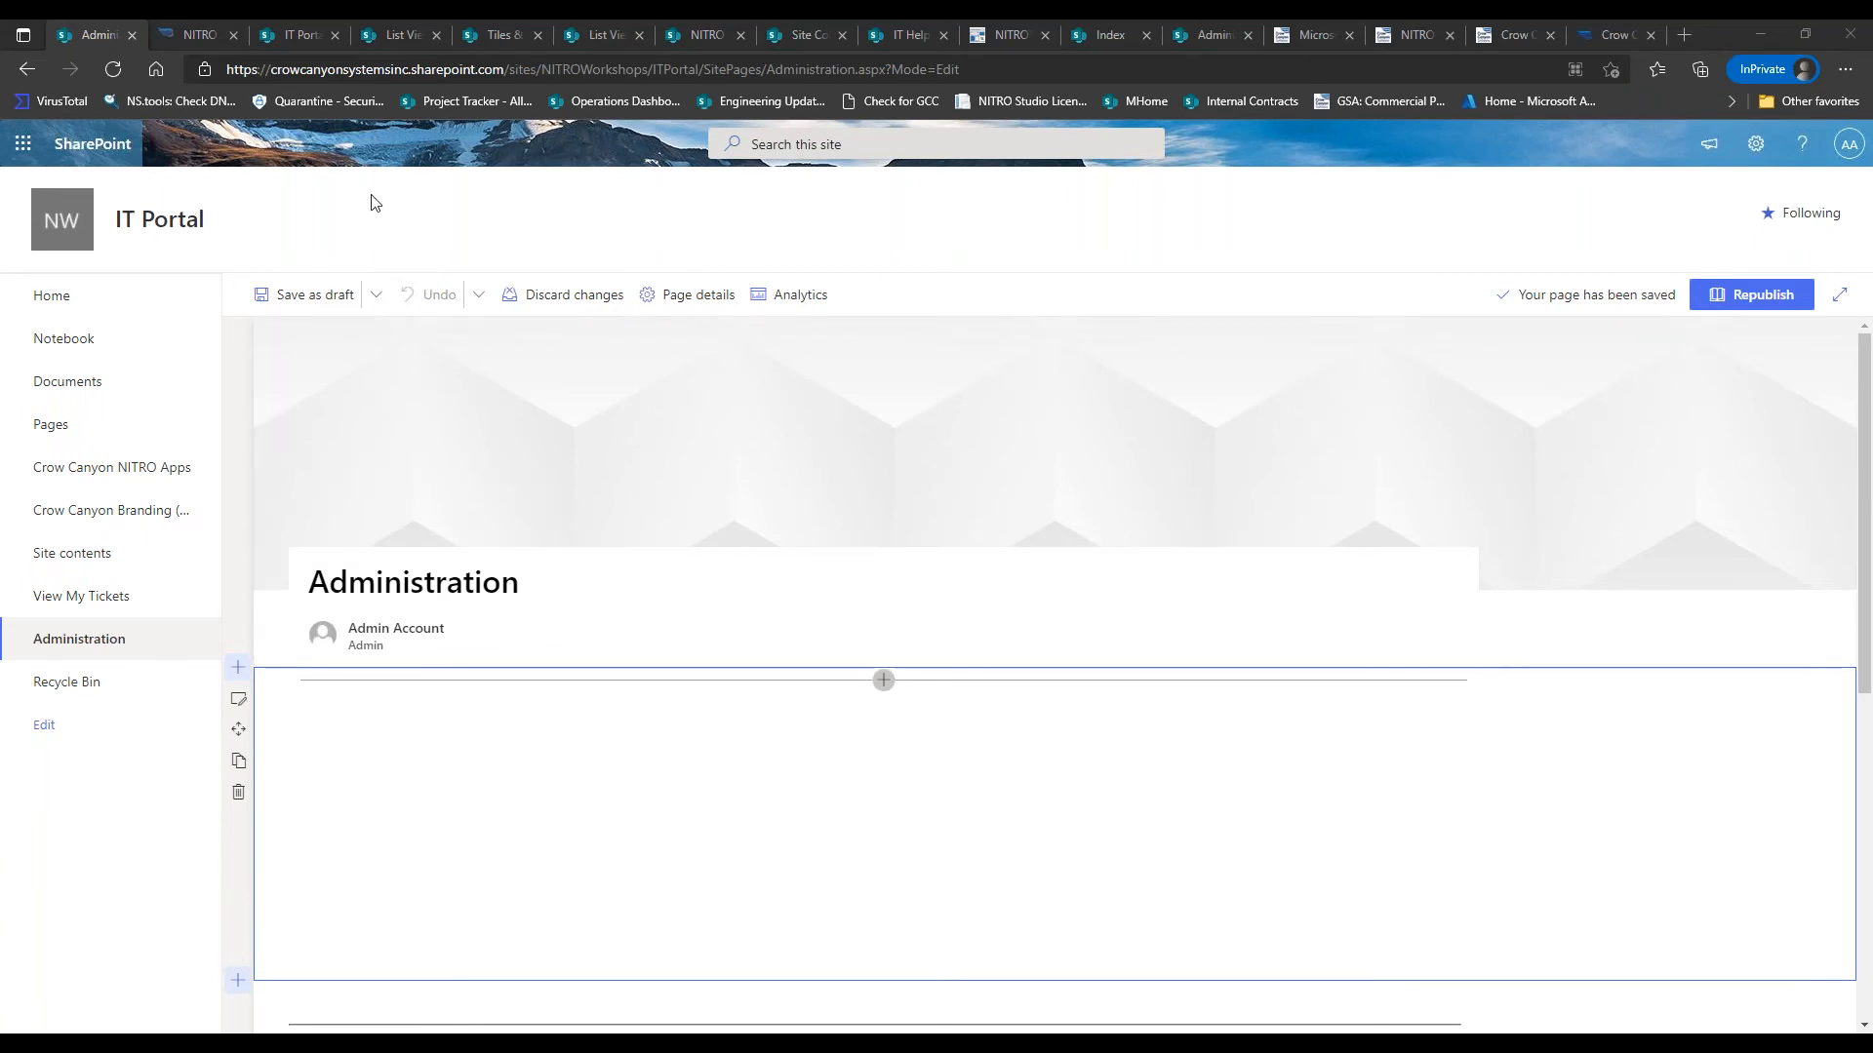
left_click(1752, 294)
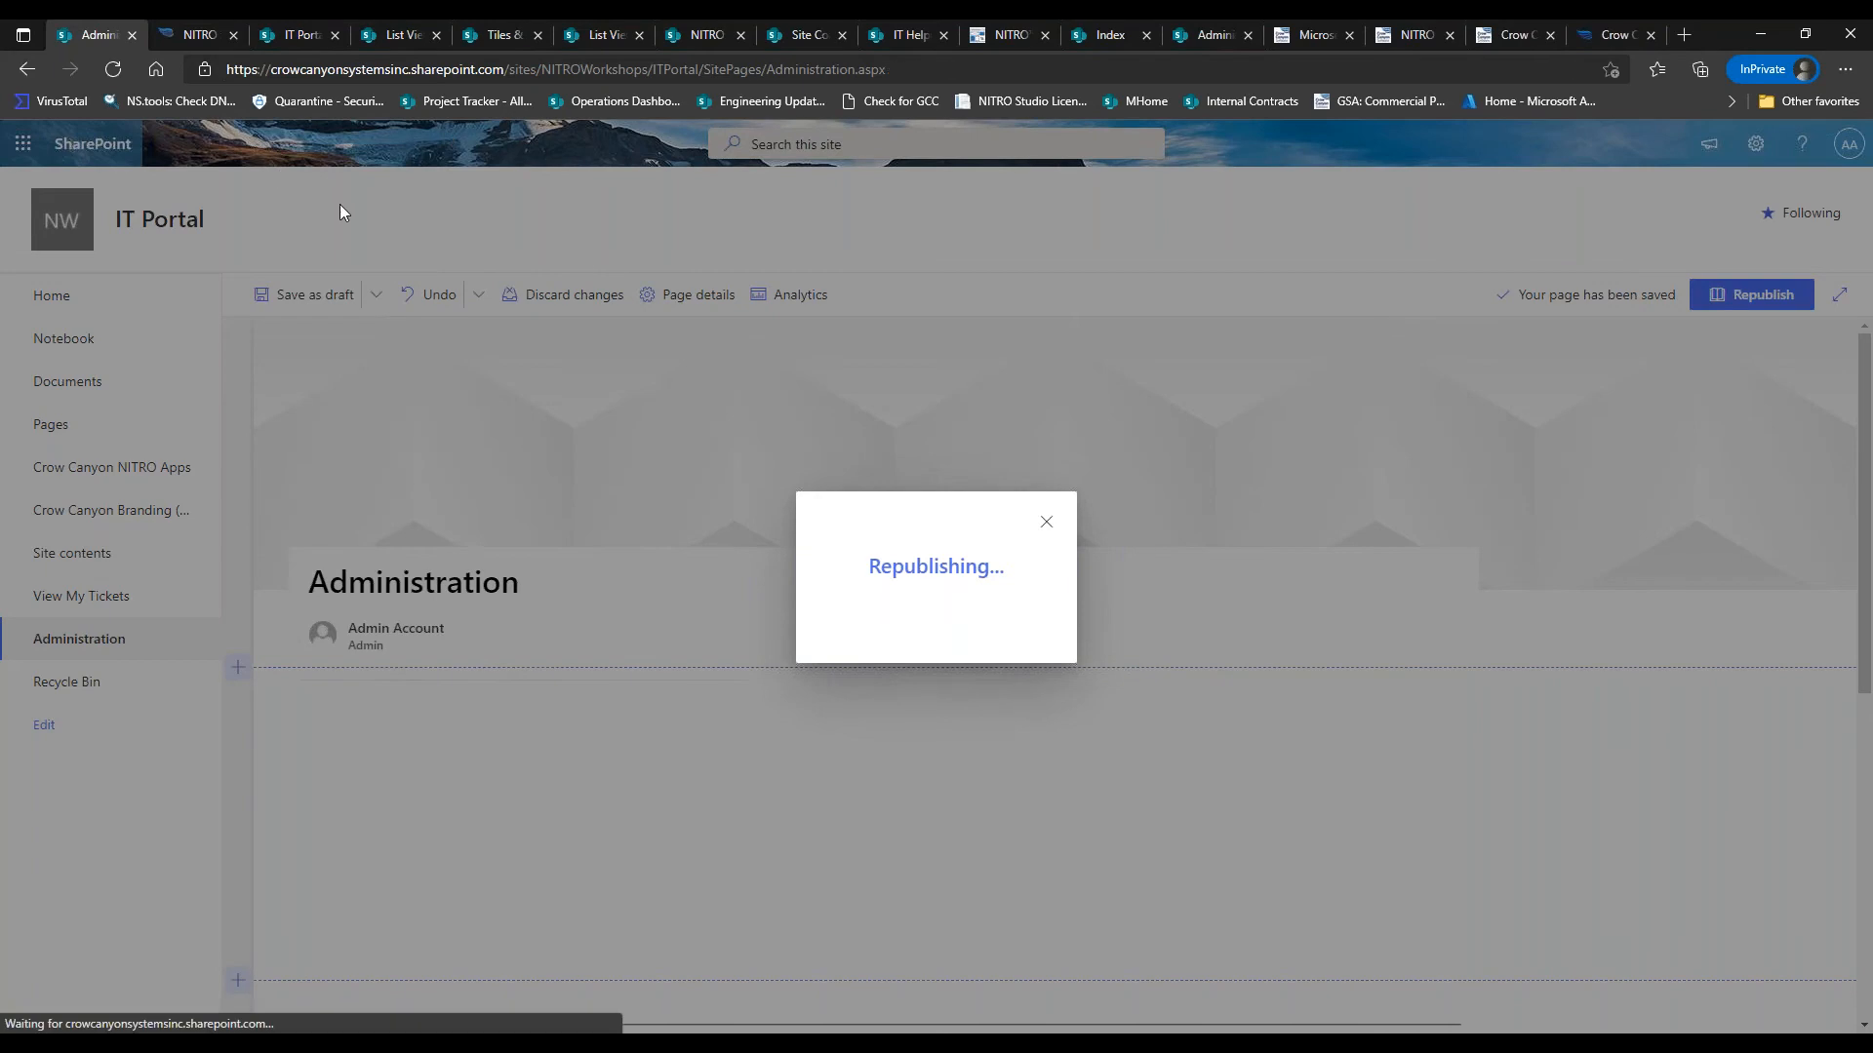
Open Branding (Classic) from NITRO Studio for the IT Portal site and launch the new Theme Builder
left_click(203, 39)
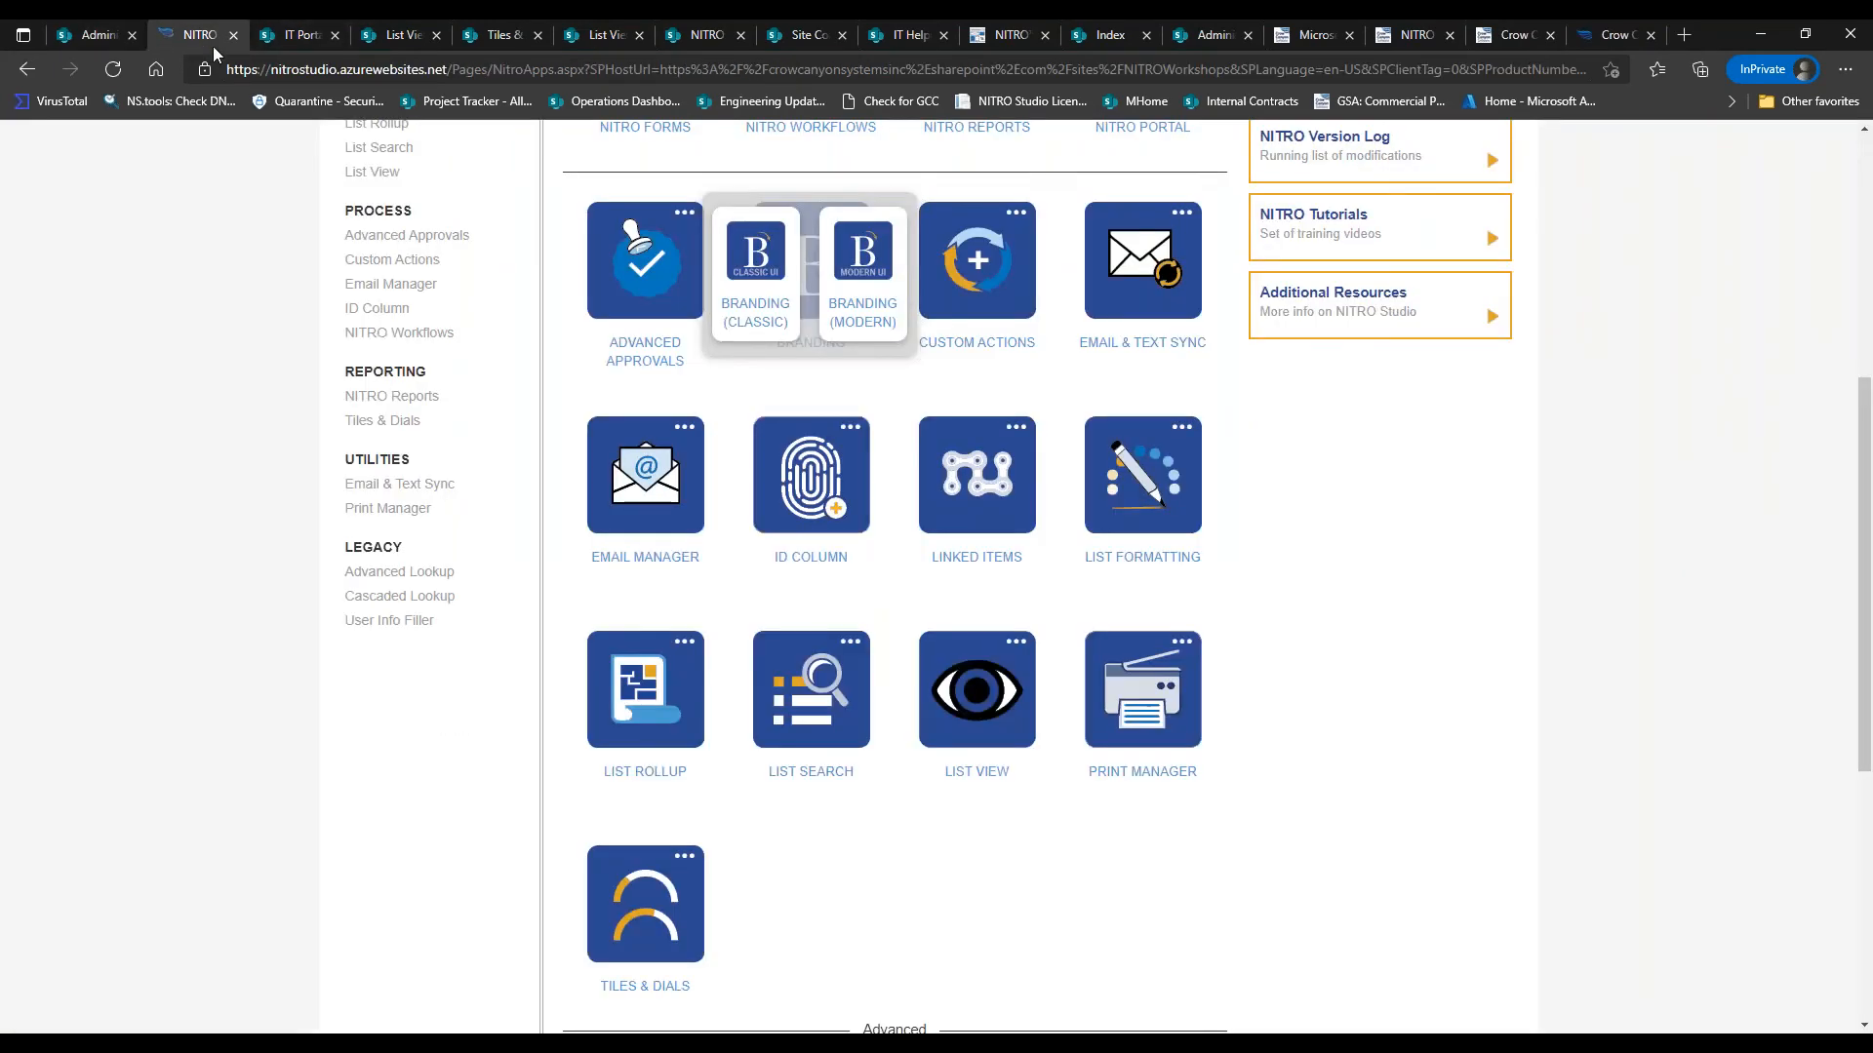
left_click(752, 298)
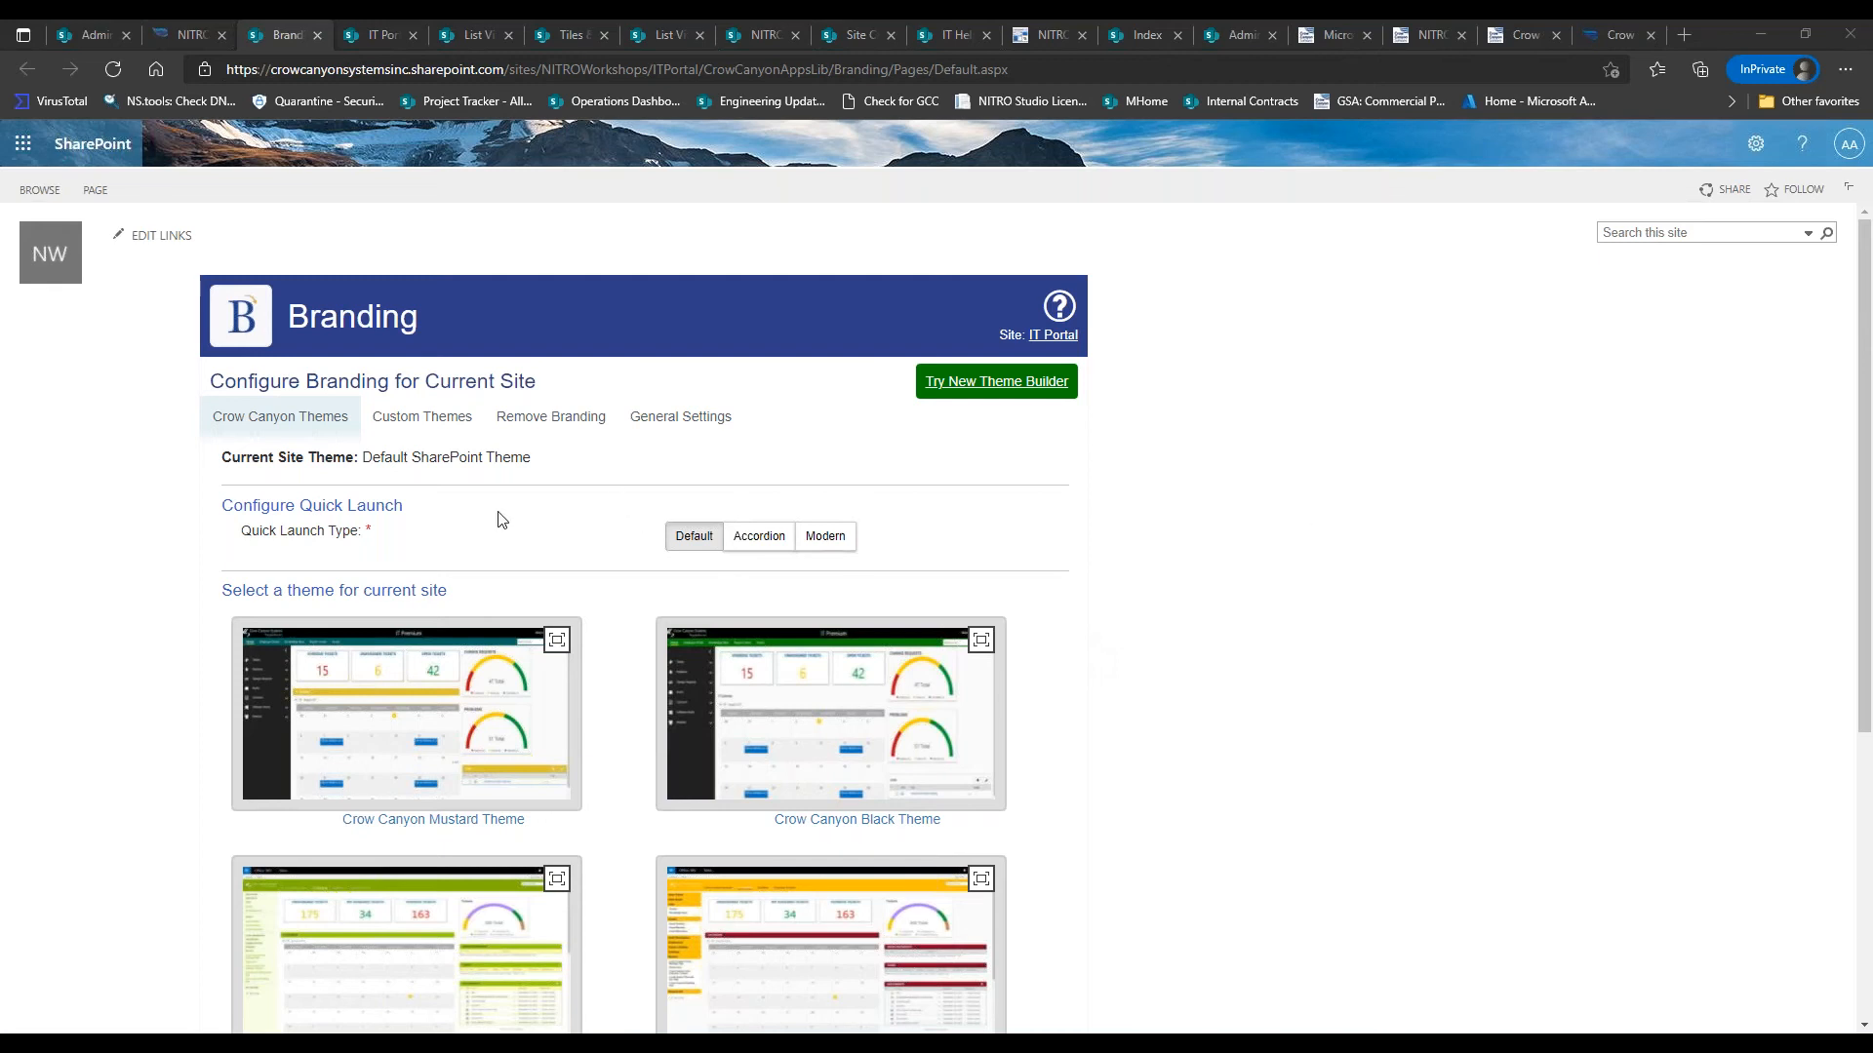
left_click(1019, 387)
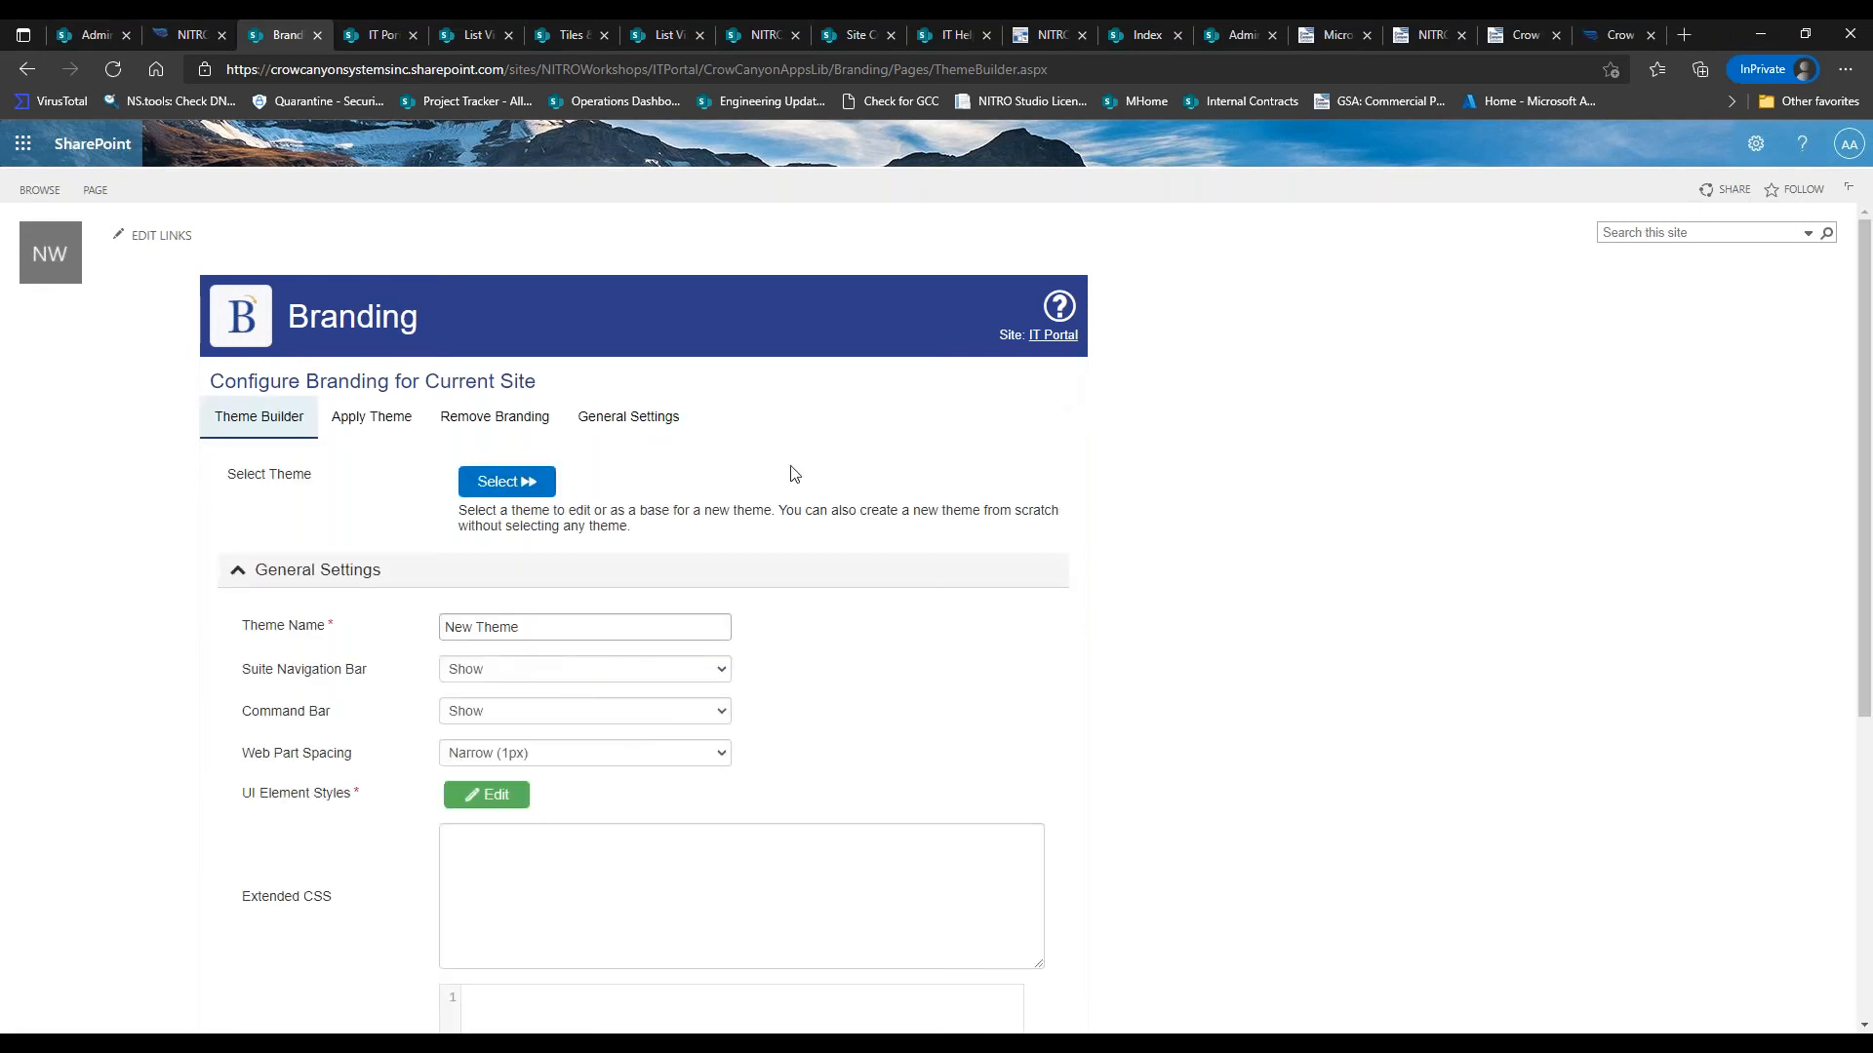
Choose the predefined Portal Theme as the base theme in the Theme Builder
left_click(506, 480)
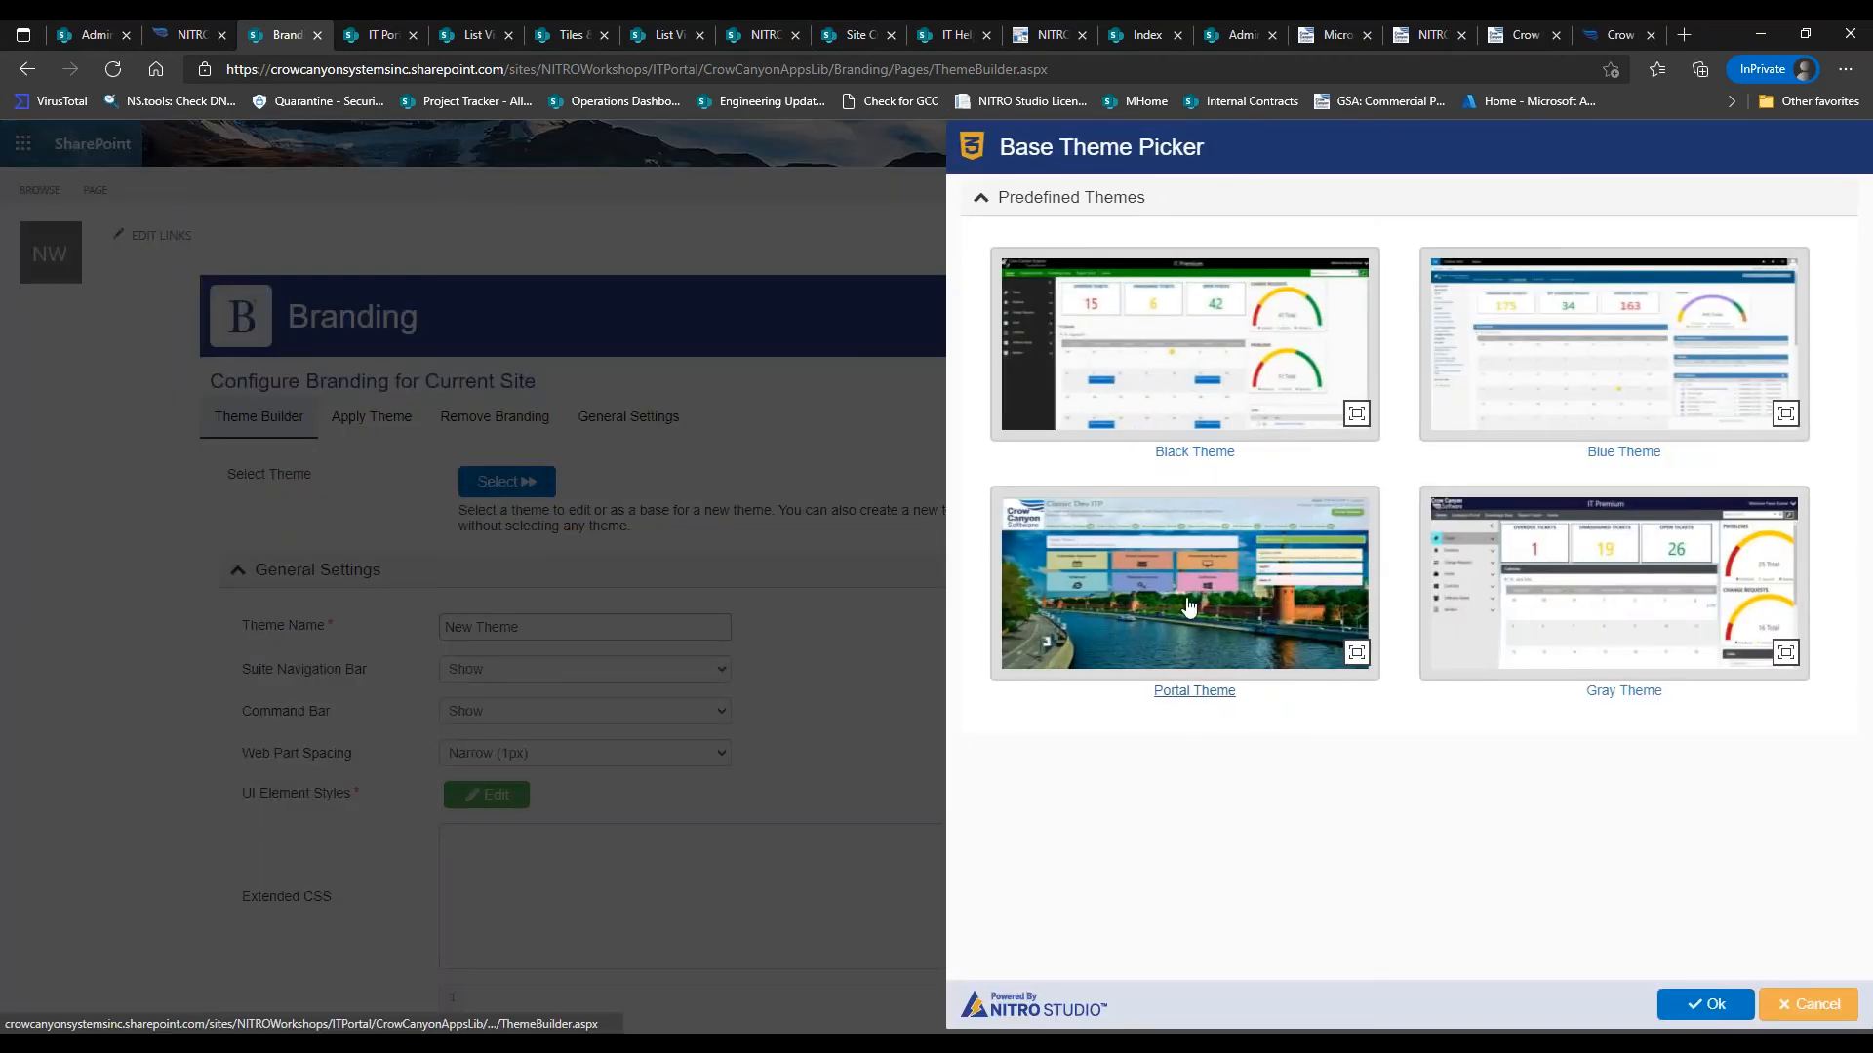
left_click(1188, 606)
left_click(1695, 1008)
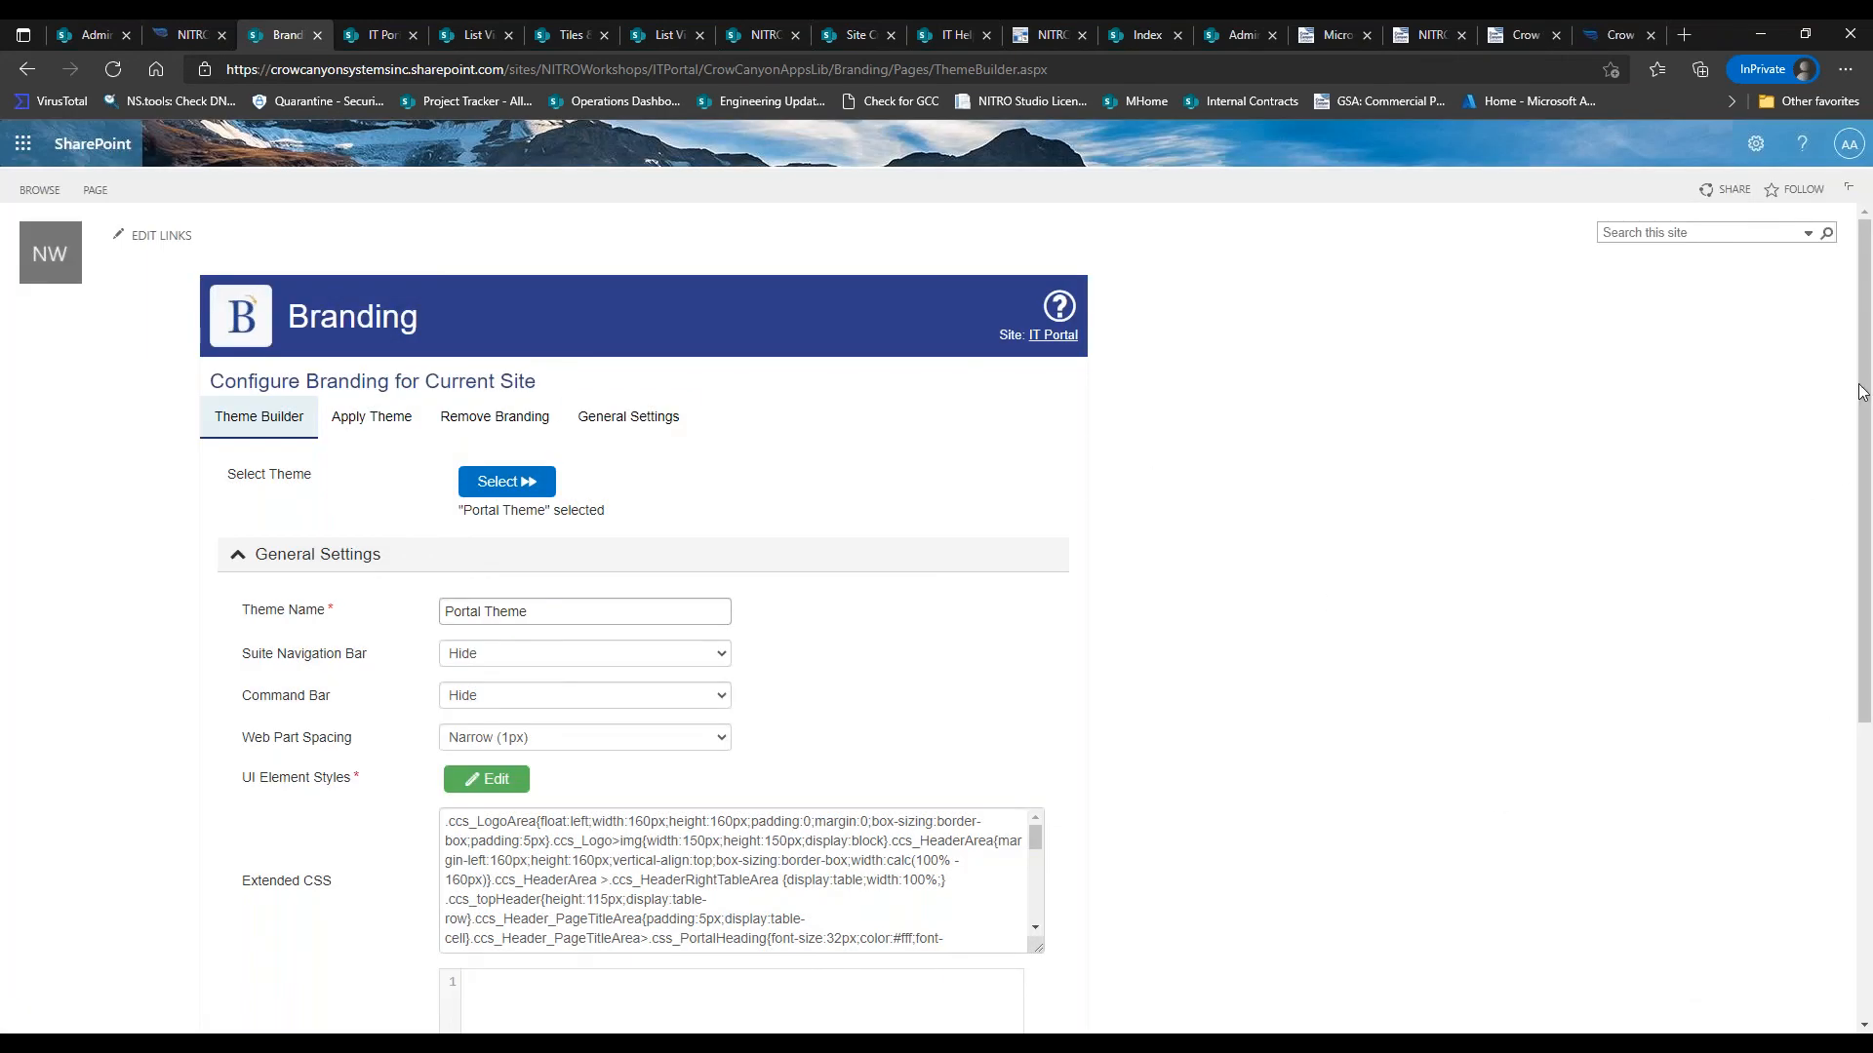
Look over the theme's general settings and switch to the Self-Service Portal Index page as a branded example
scroll(1817, 448, "down", 1)
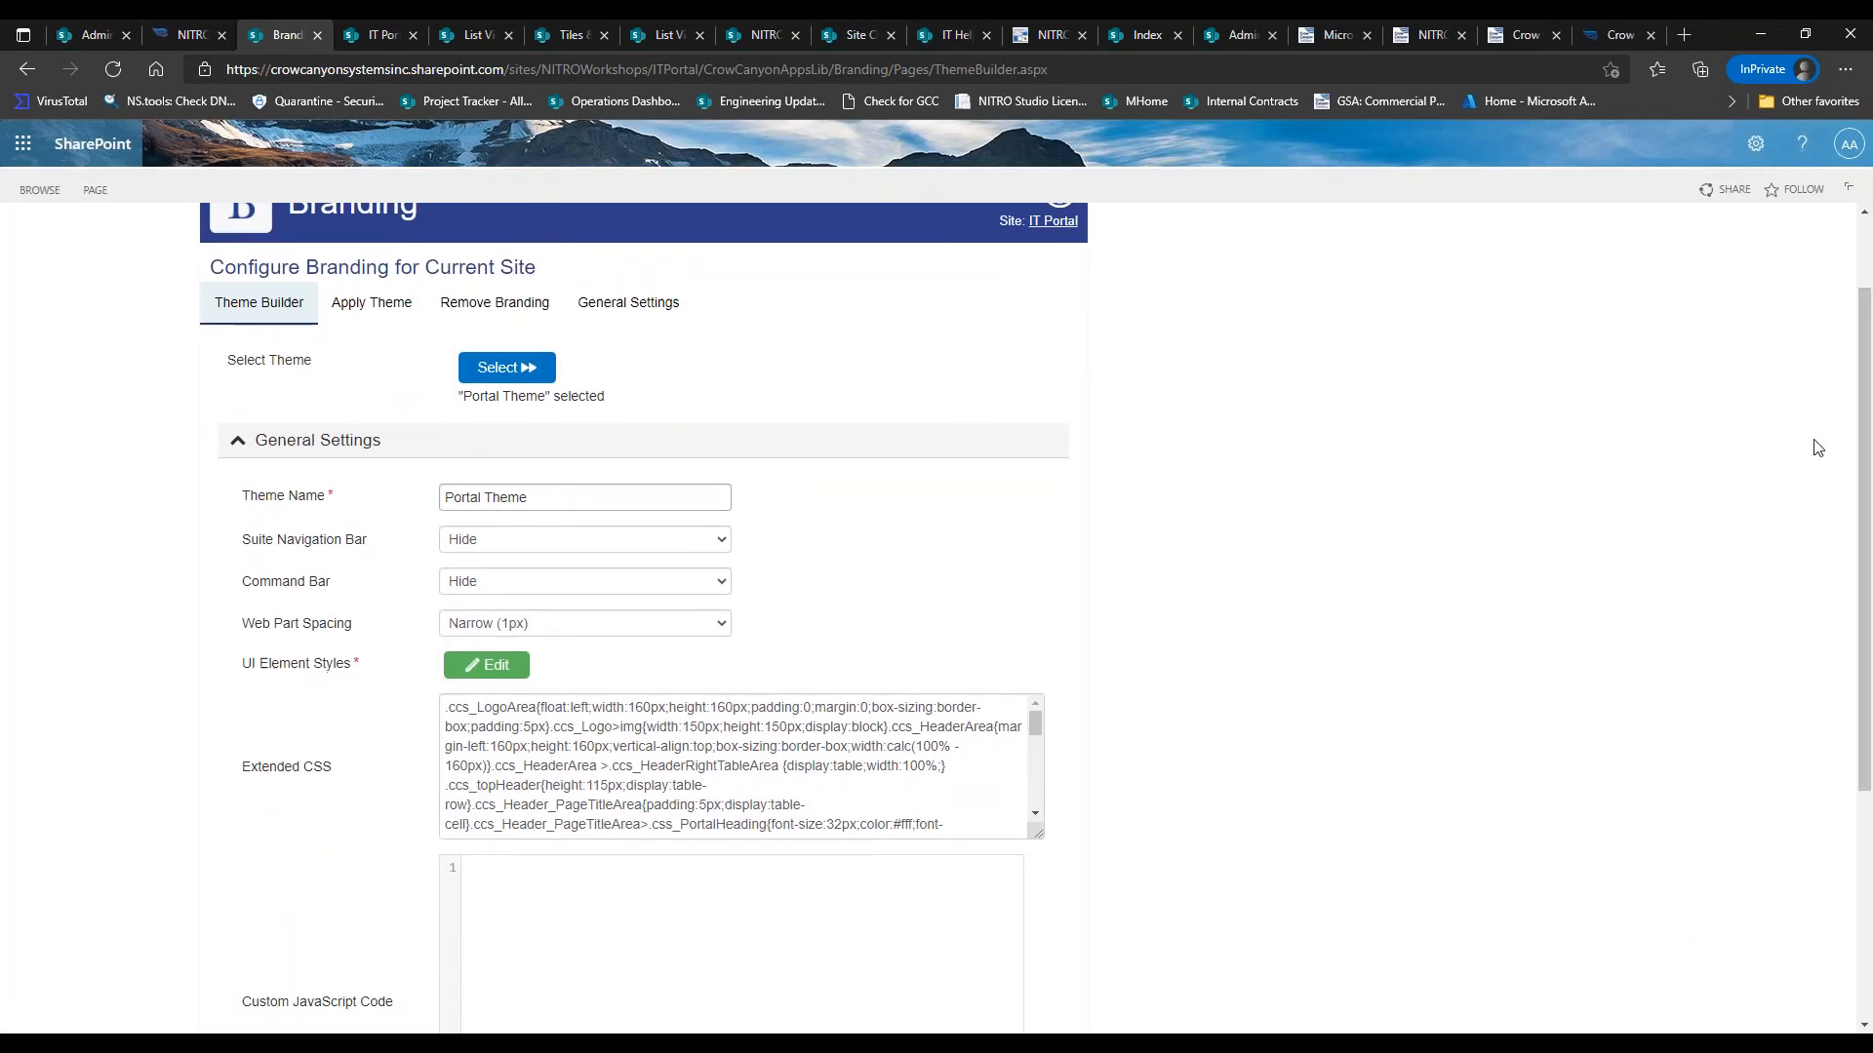
left_click(1143, 34)
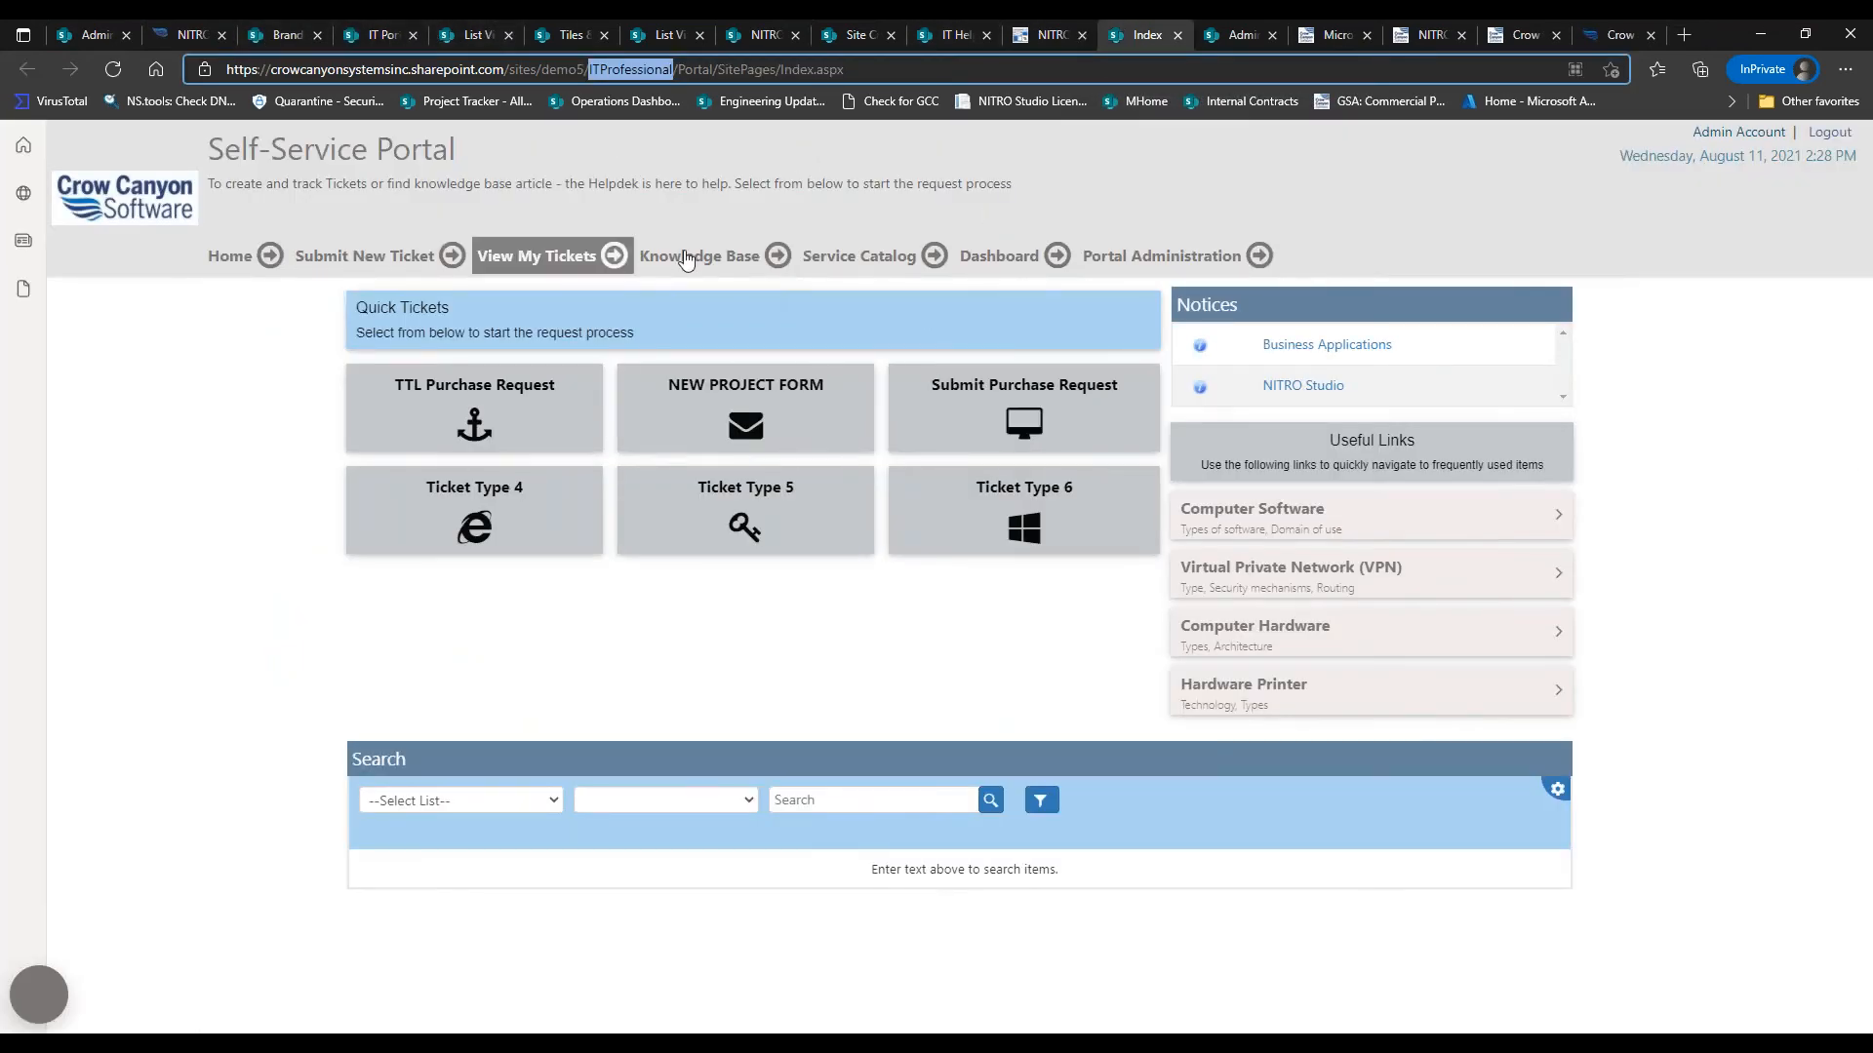
Return to the Theme Builder, set the header's menu links source to Custom, and start a new custom menu item
left_click(282, 35)
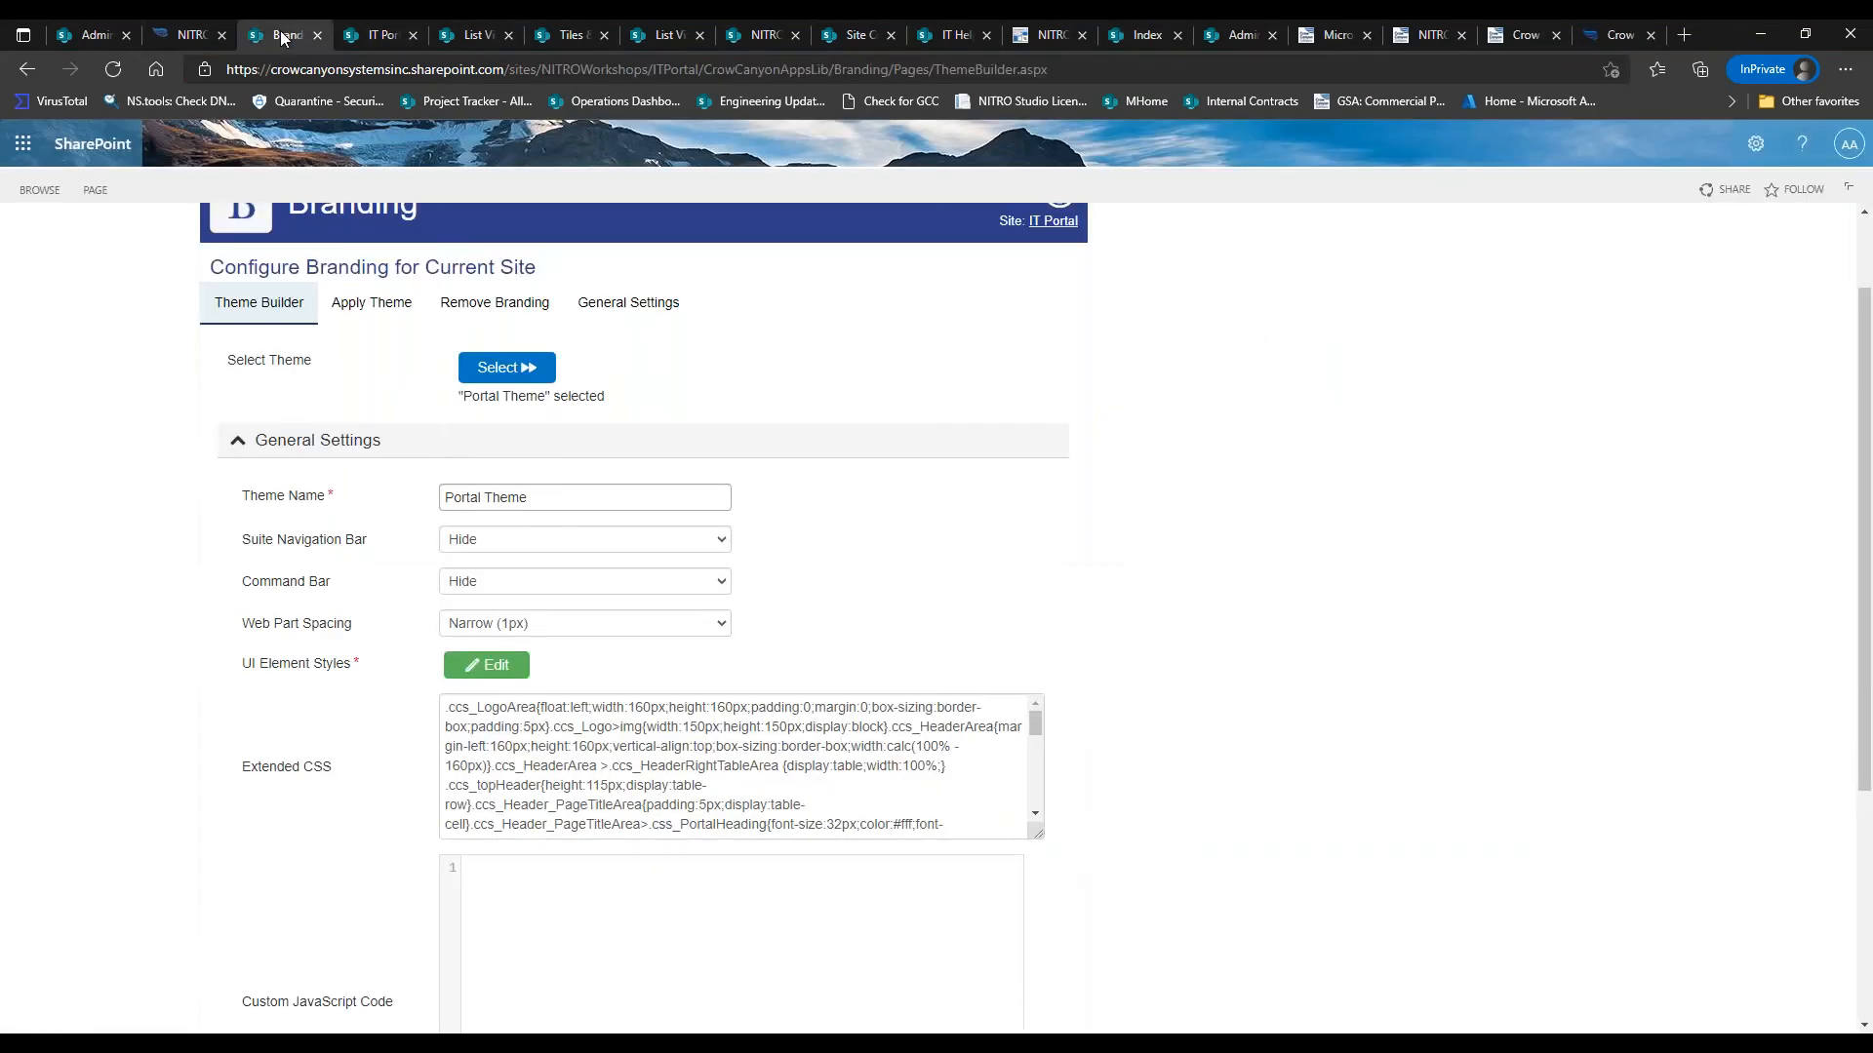
left_click_drag(1864, 469, 1863, 694)
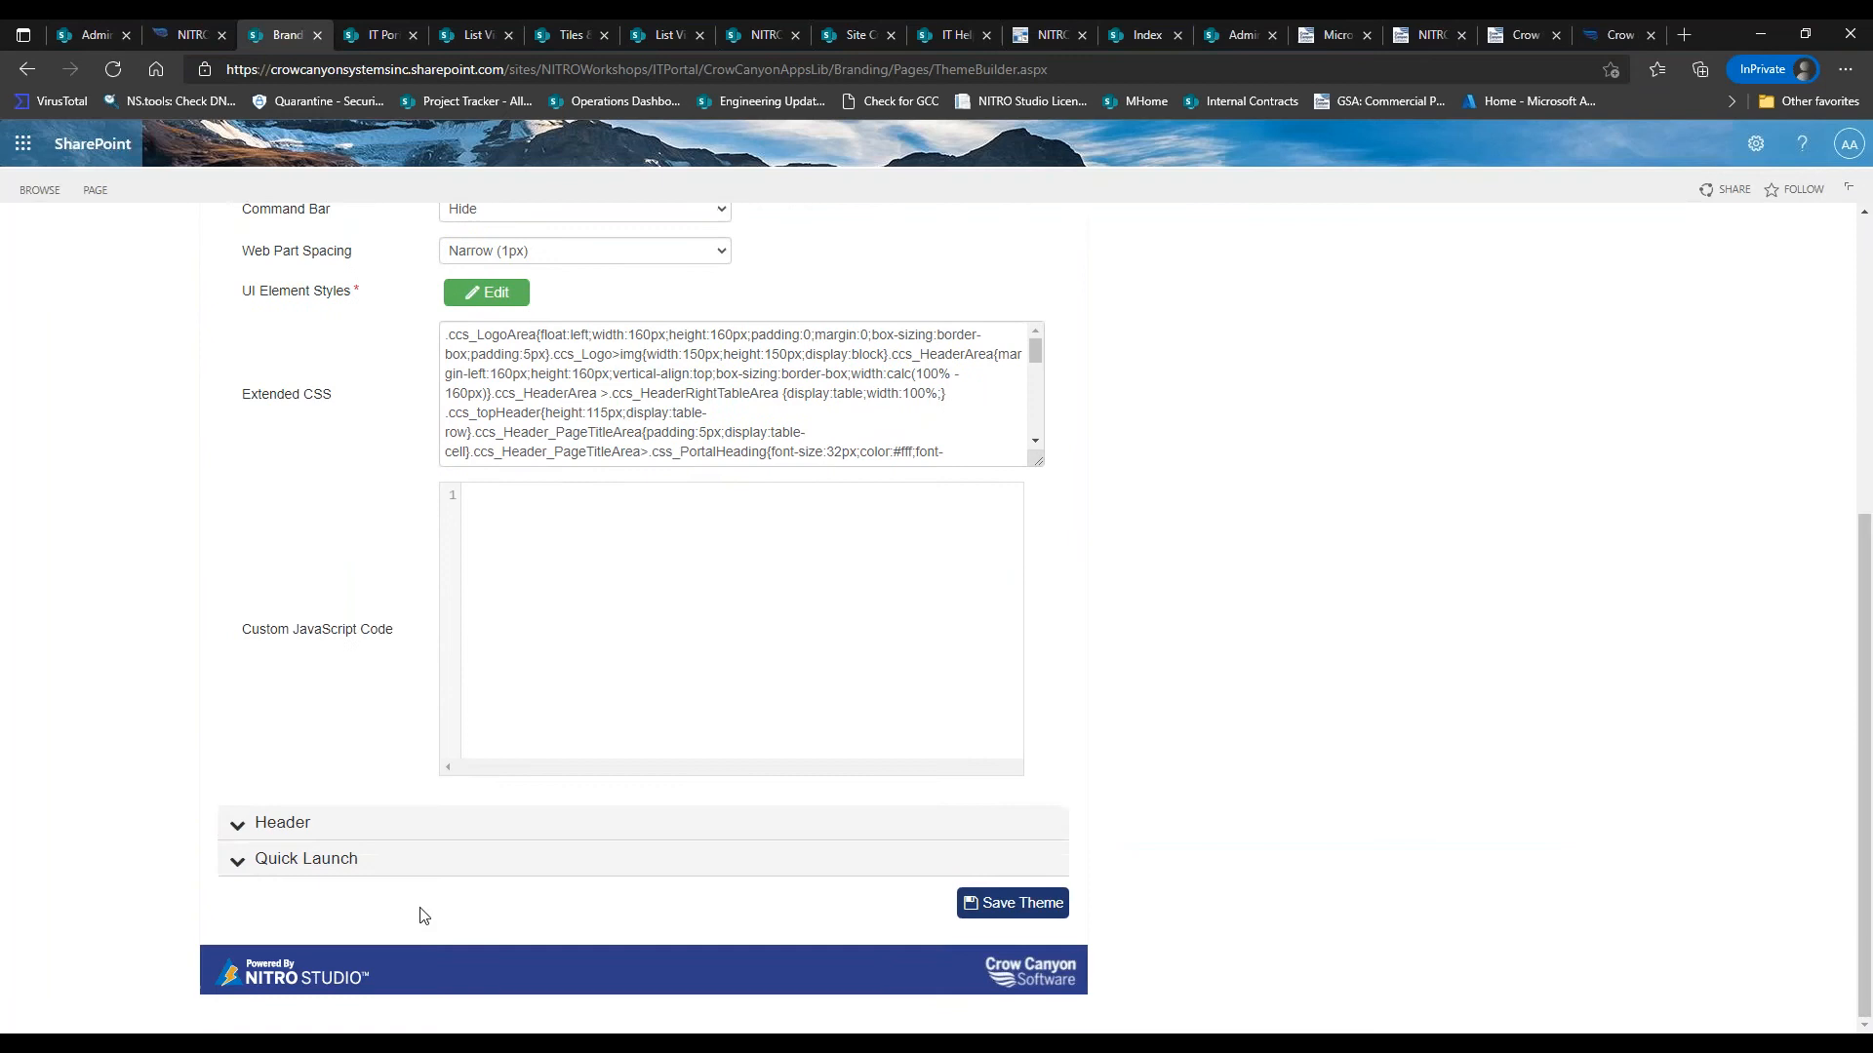
left_click(279, 824)
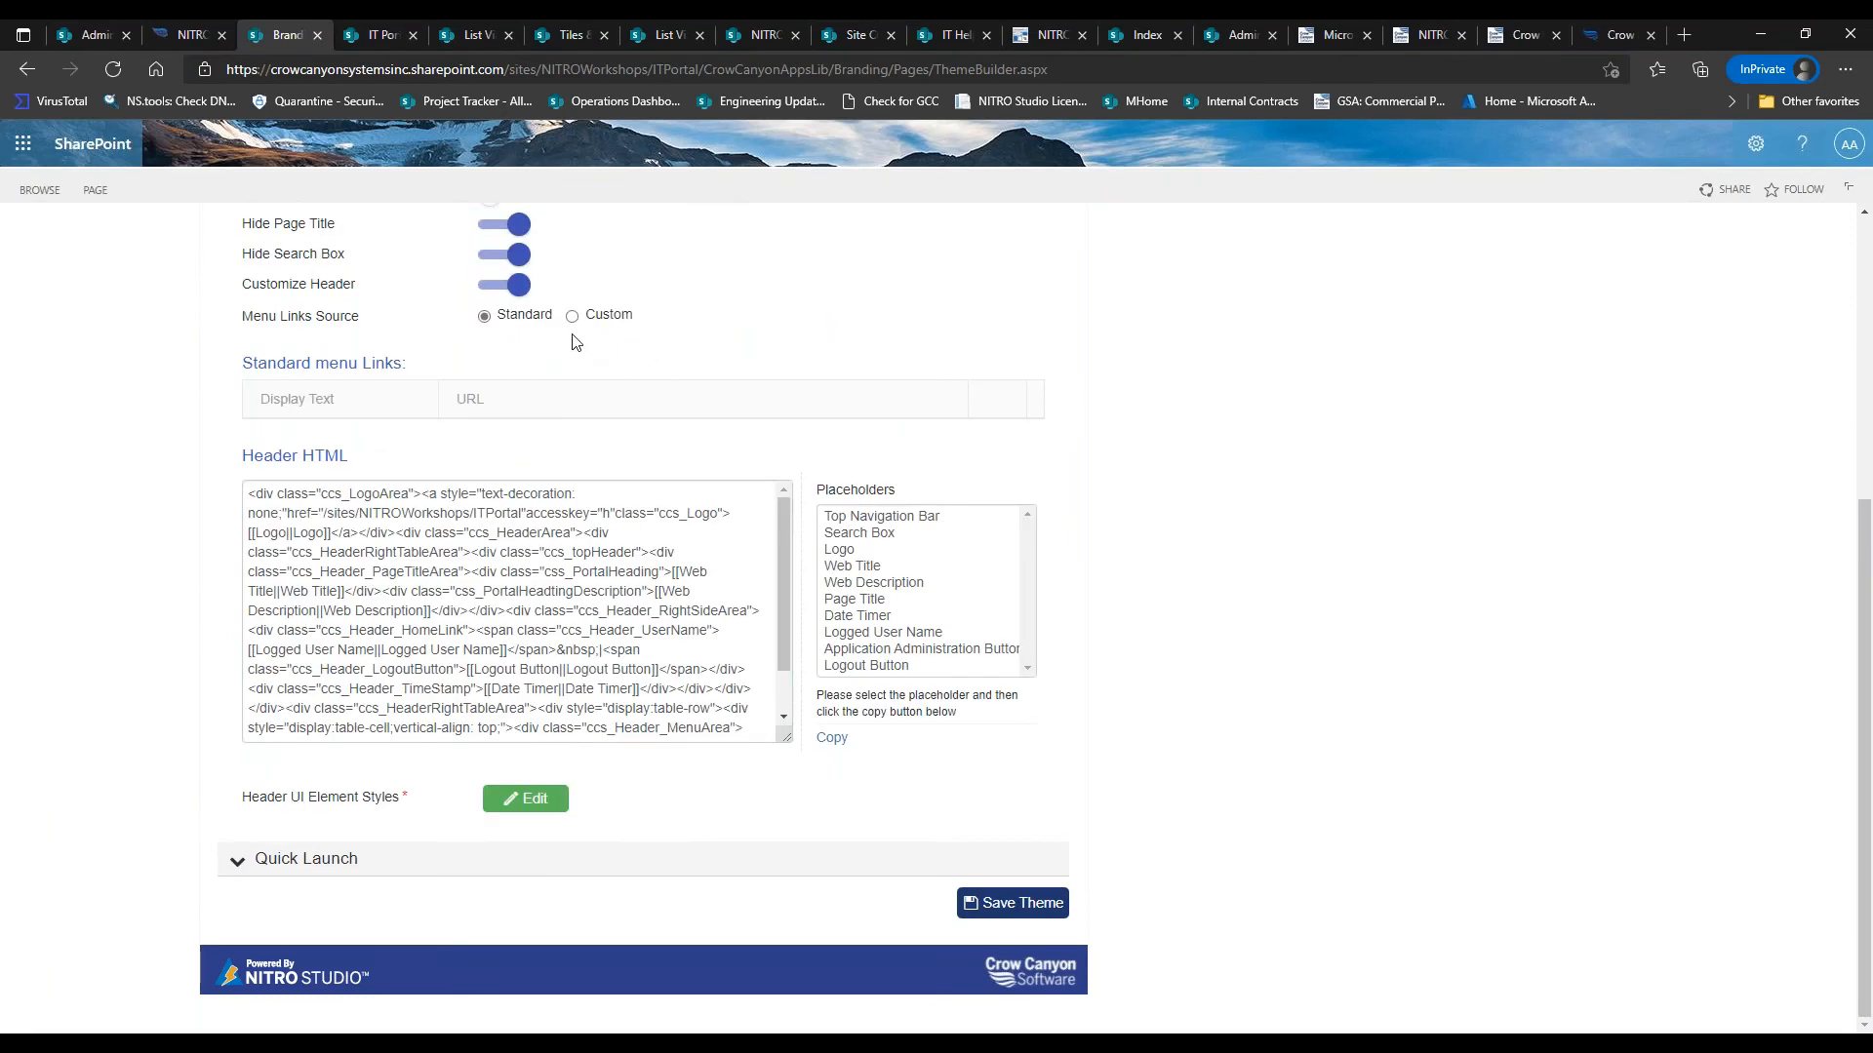
left_click(573, 315)
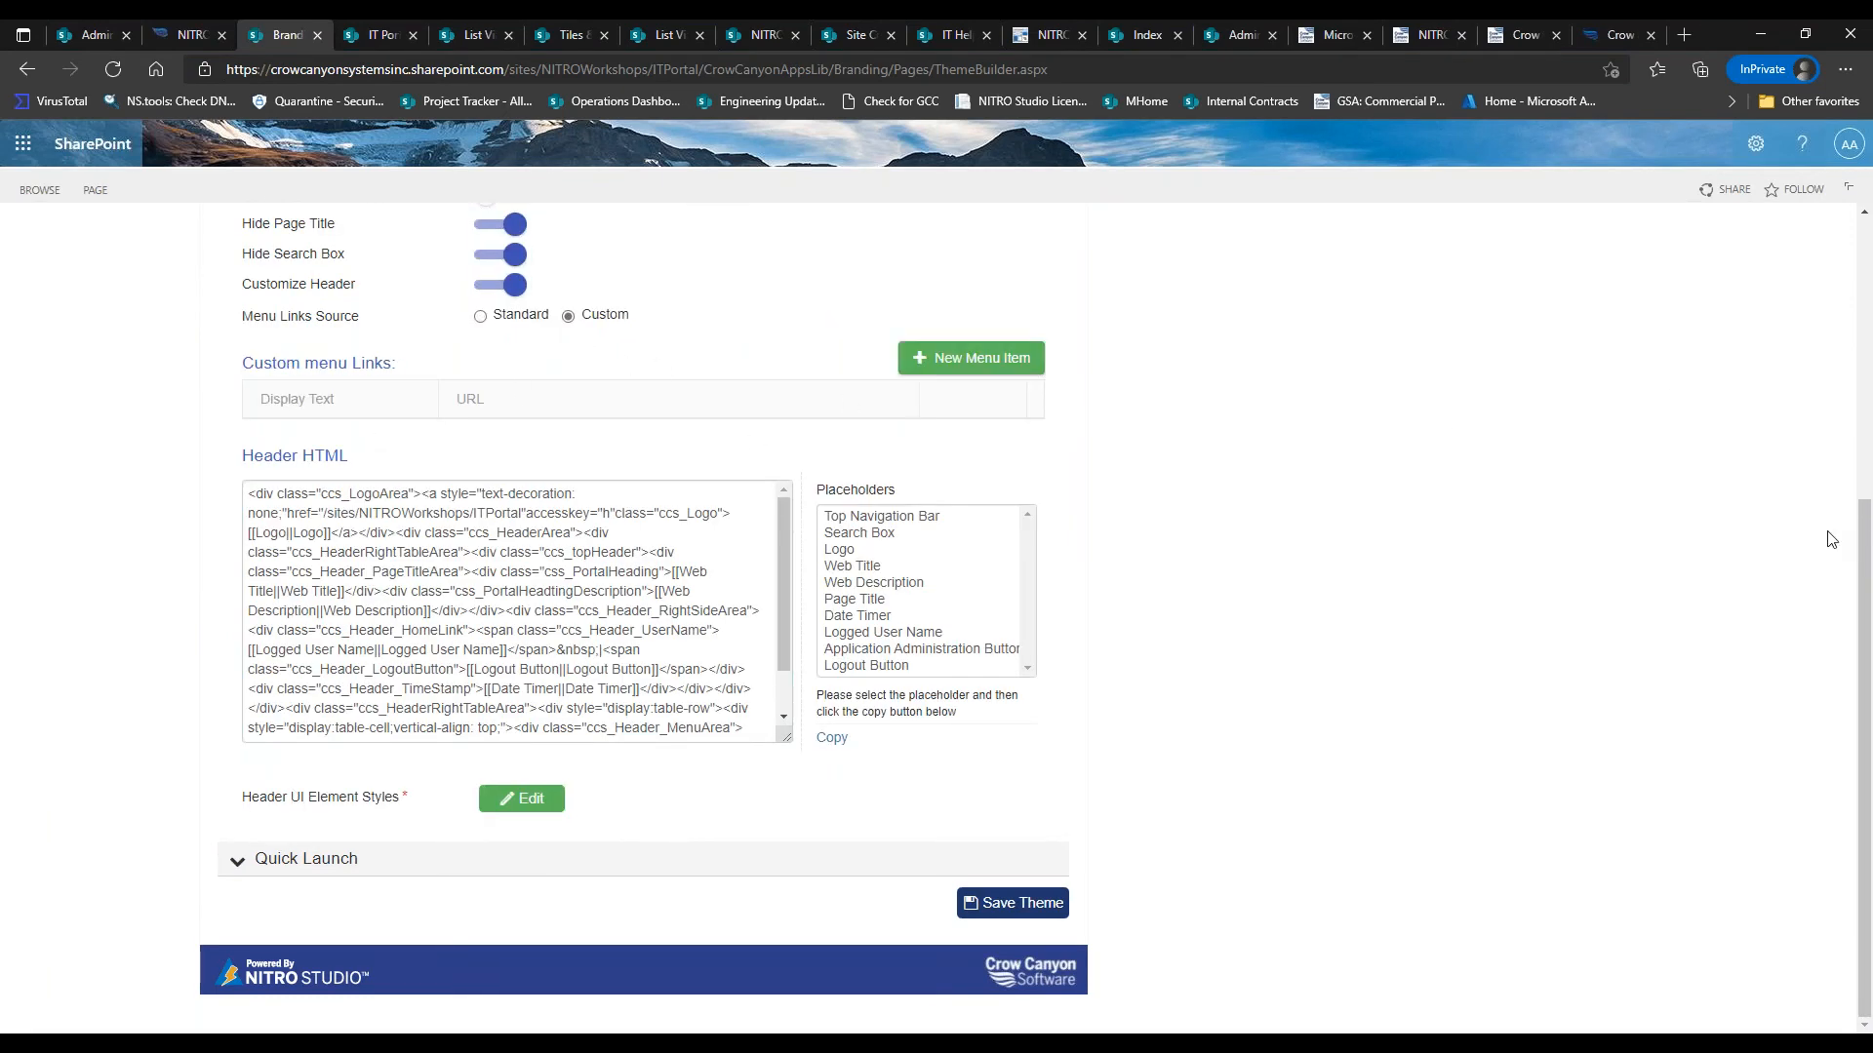
scroll(1609, 576, "up", 2)
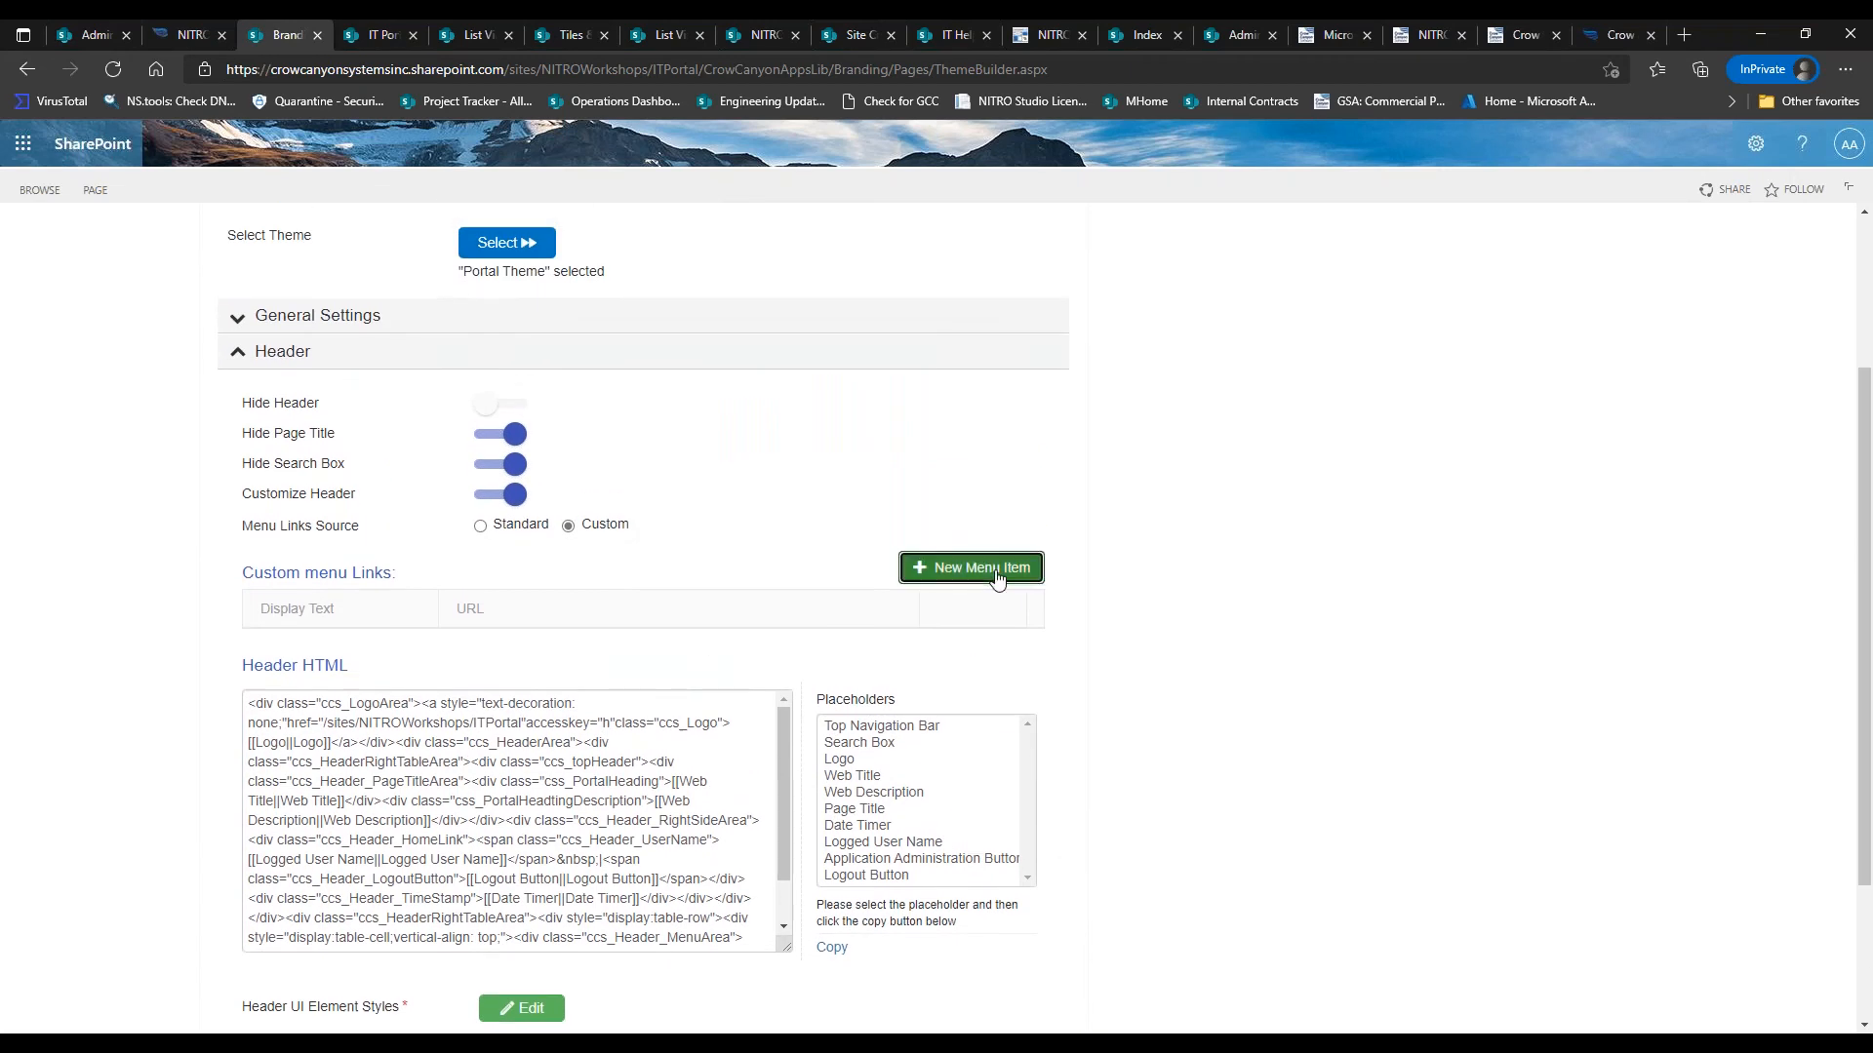
left_click(997, 570)
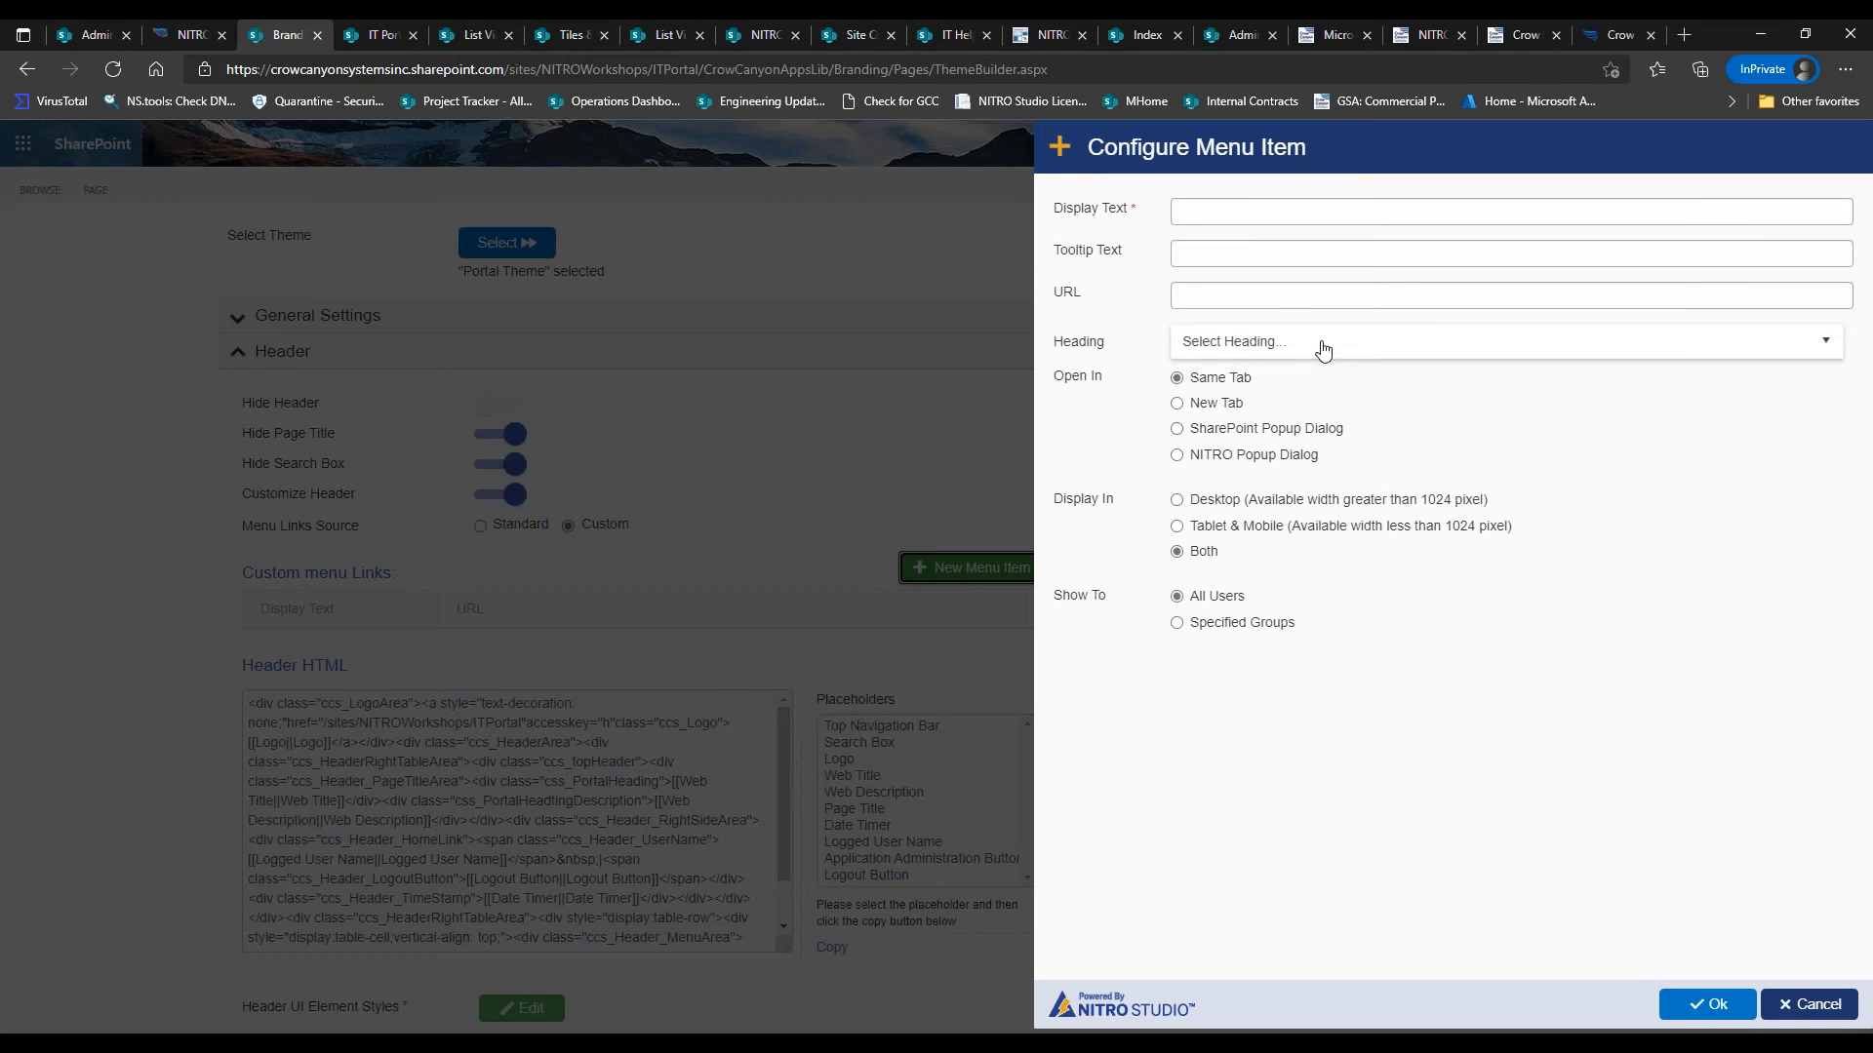
Compare the menu item options with the Self-Service Portal's navigation links and the IT Portal's modern branding settings
left_click(1143, 35)
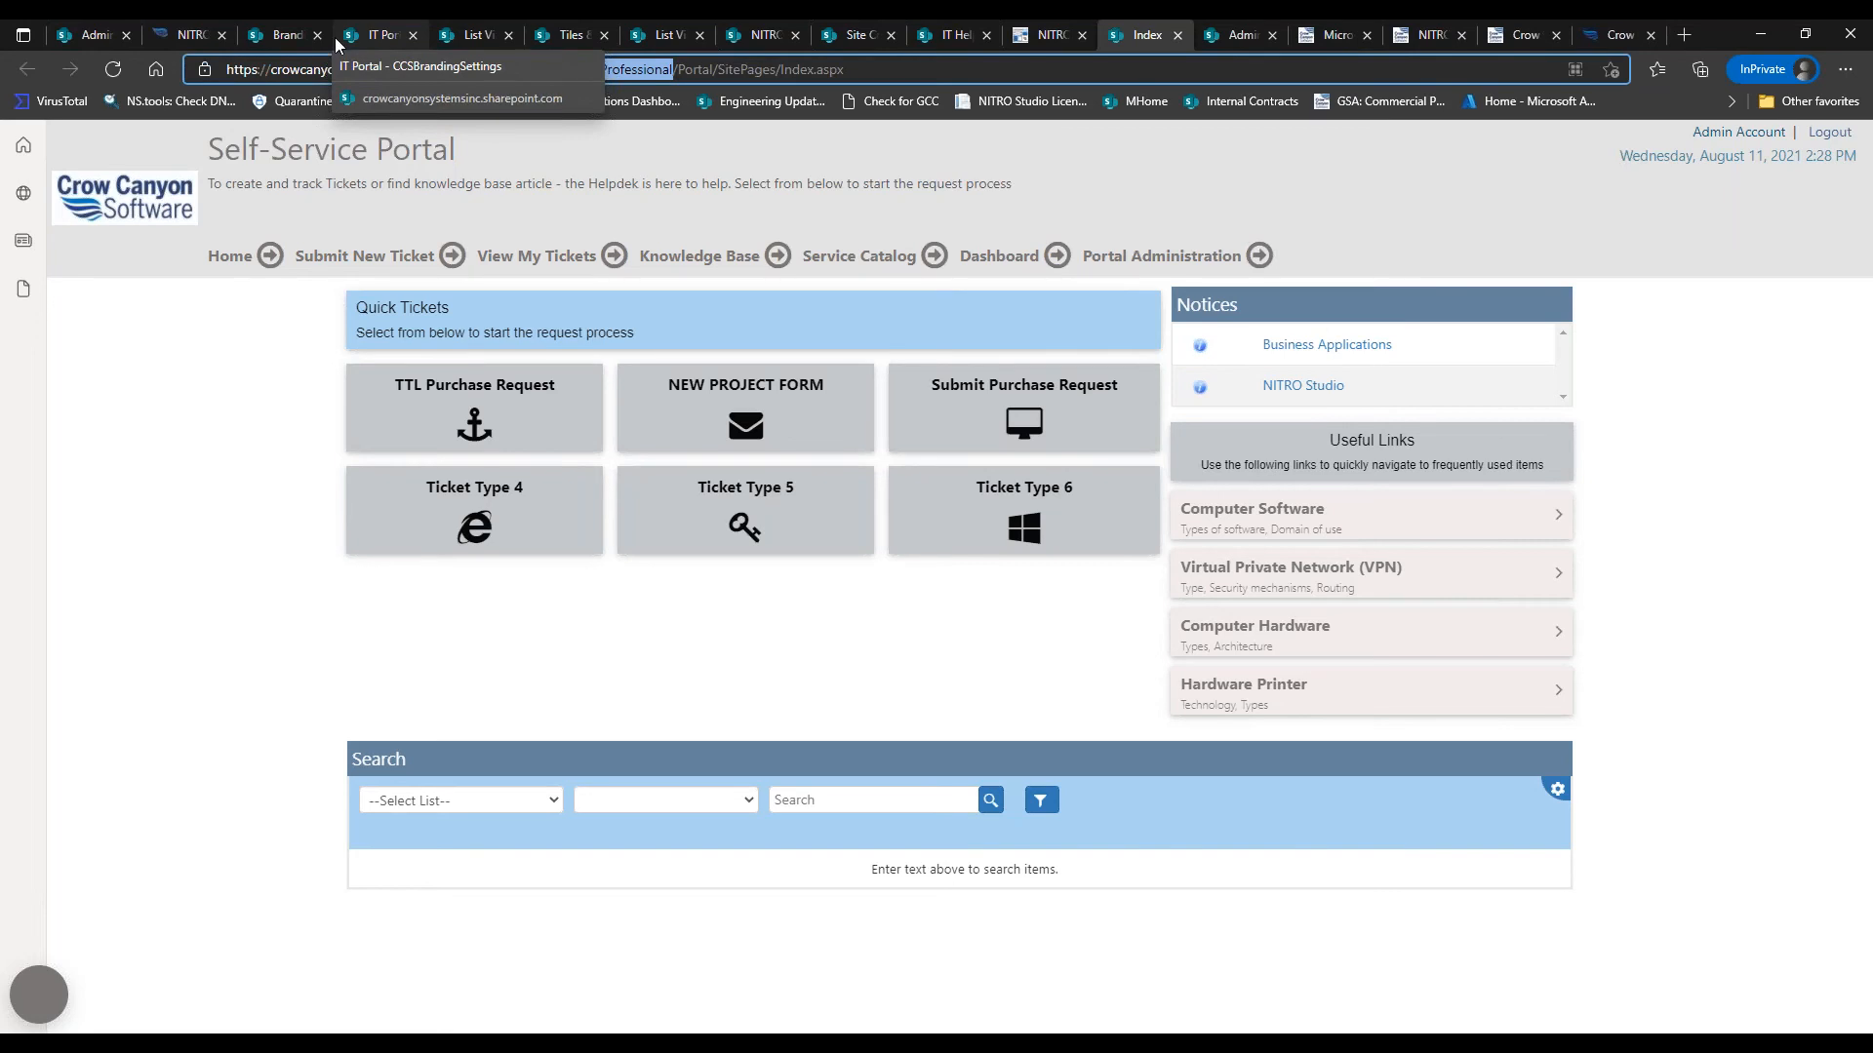
left_click(276, 38)
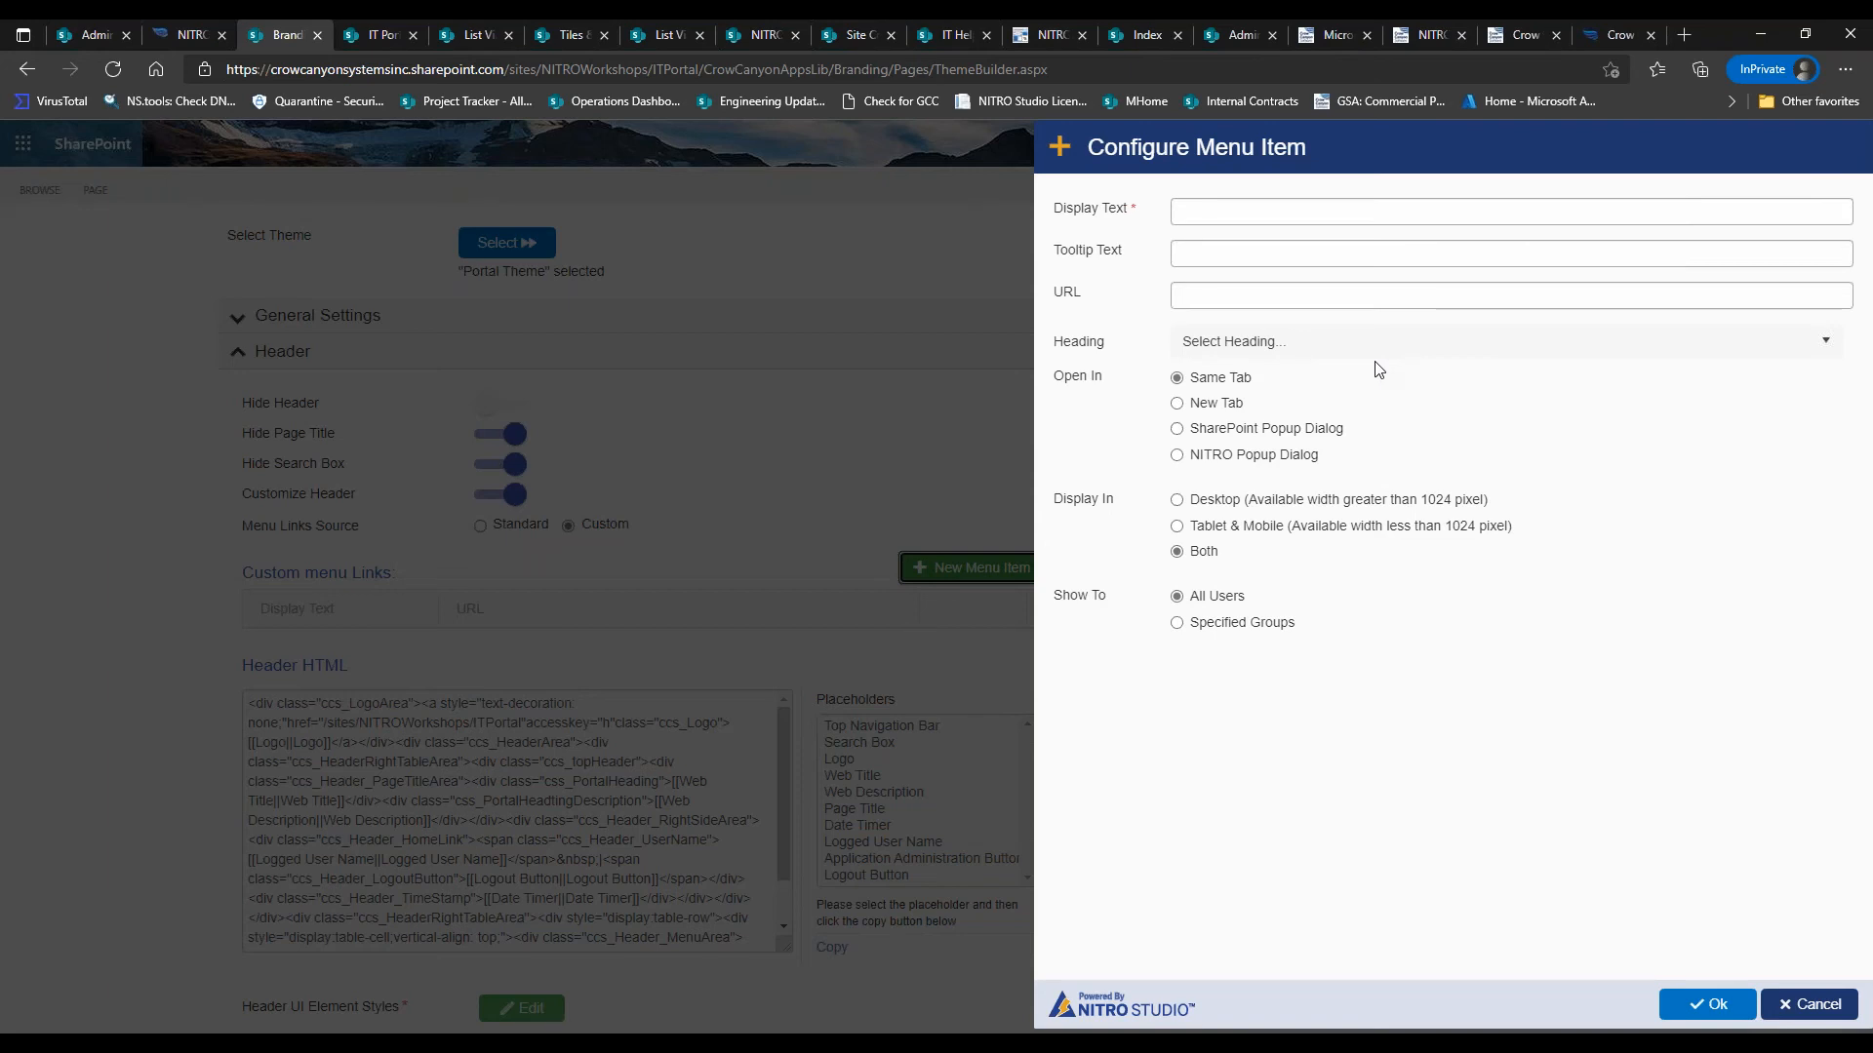
left_click(1147, 34)
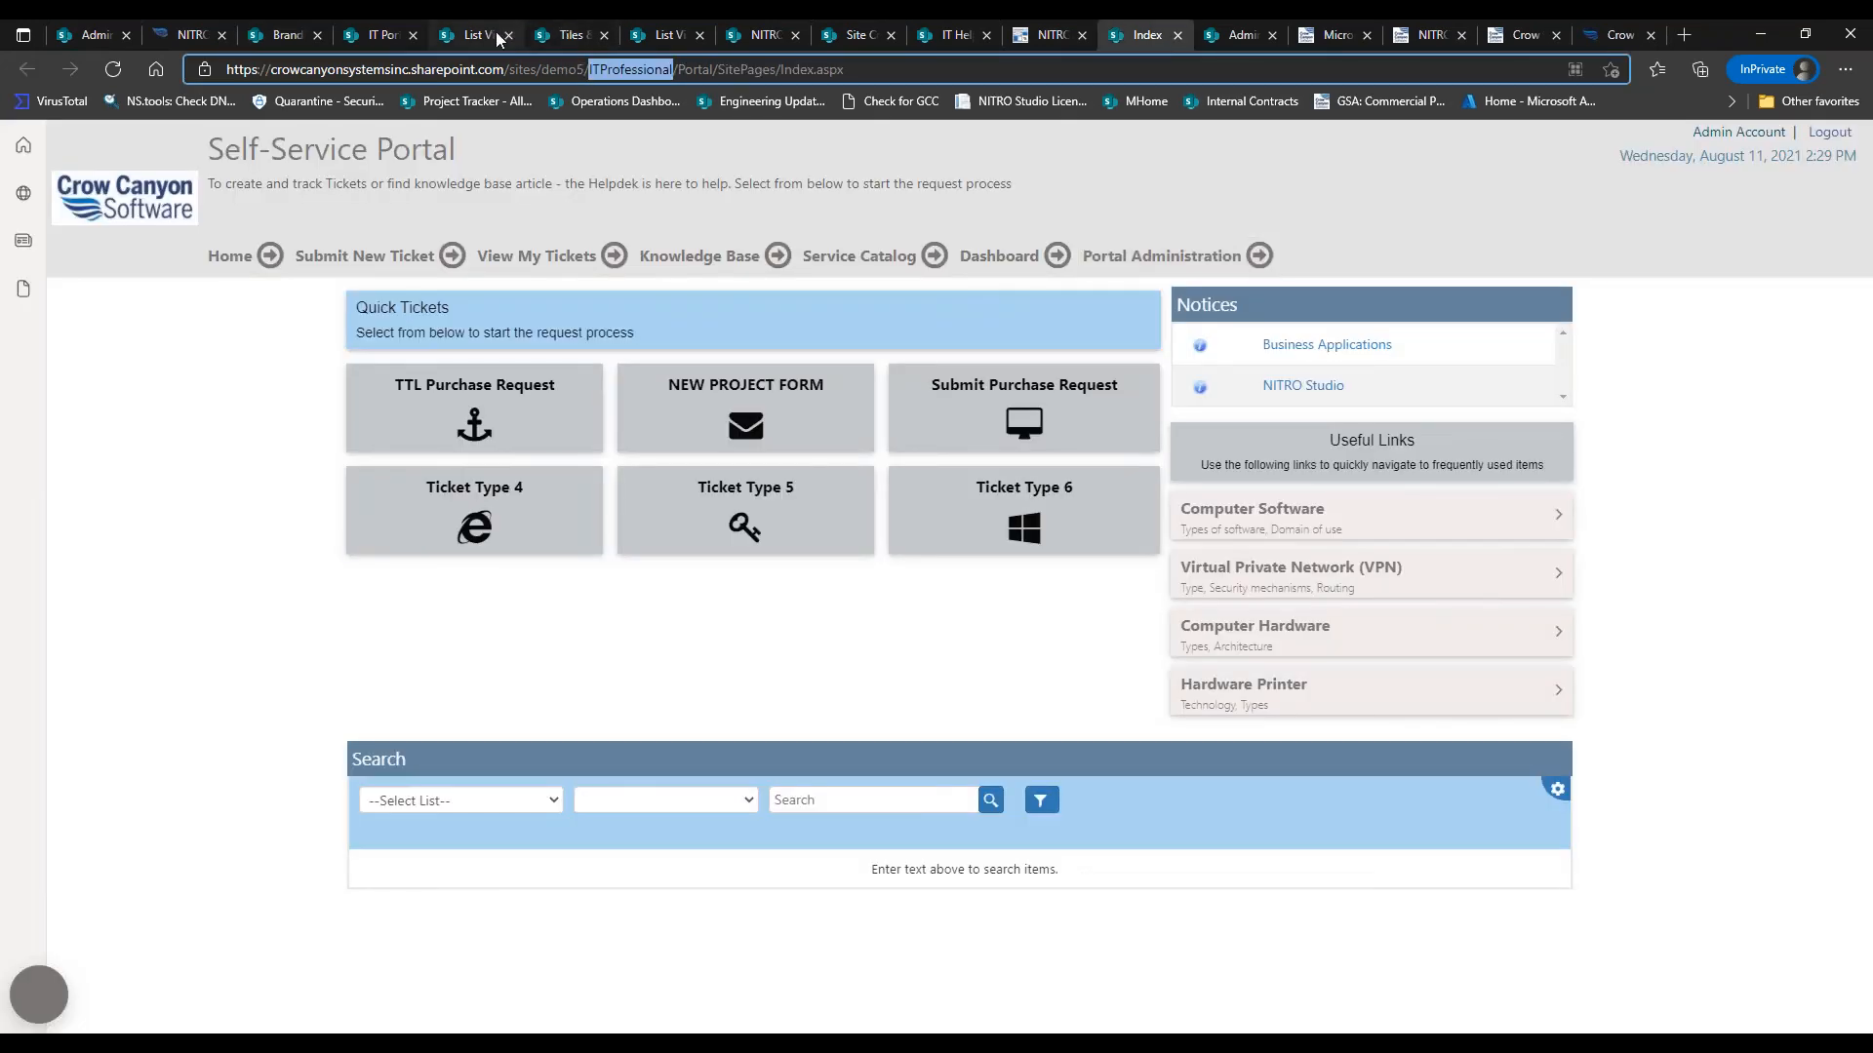
left_click(393, 36)
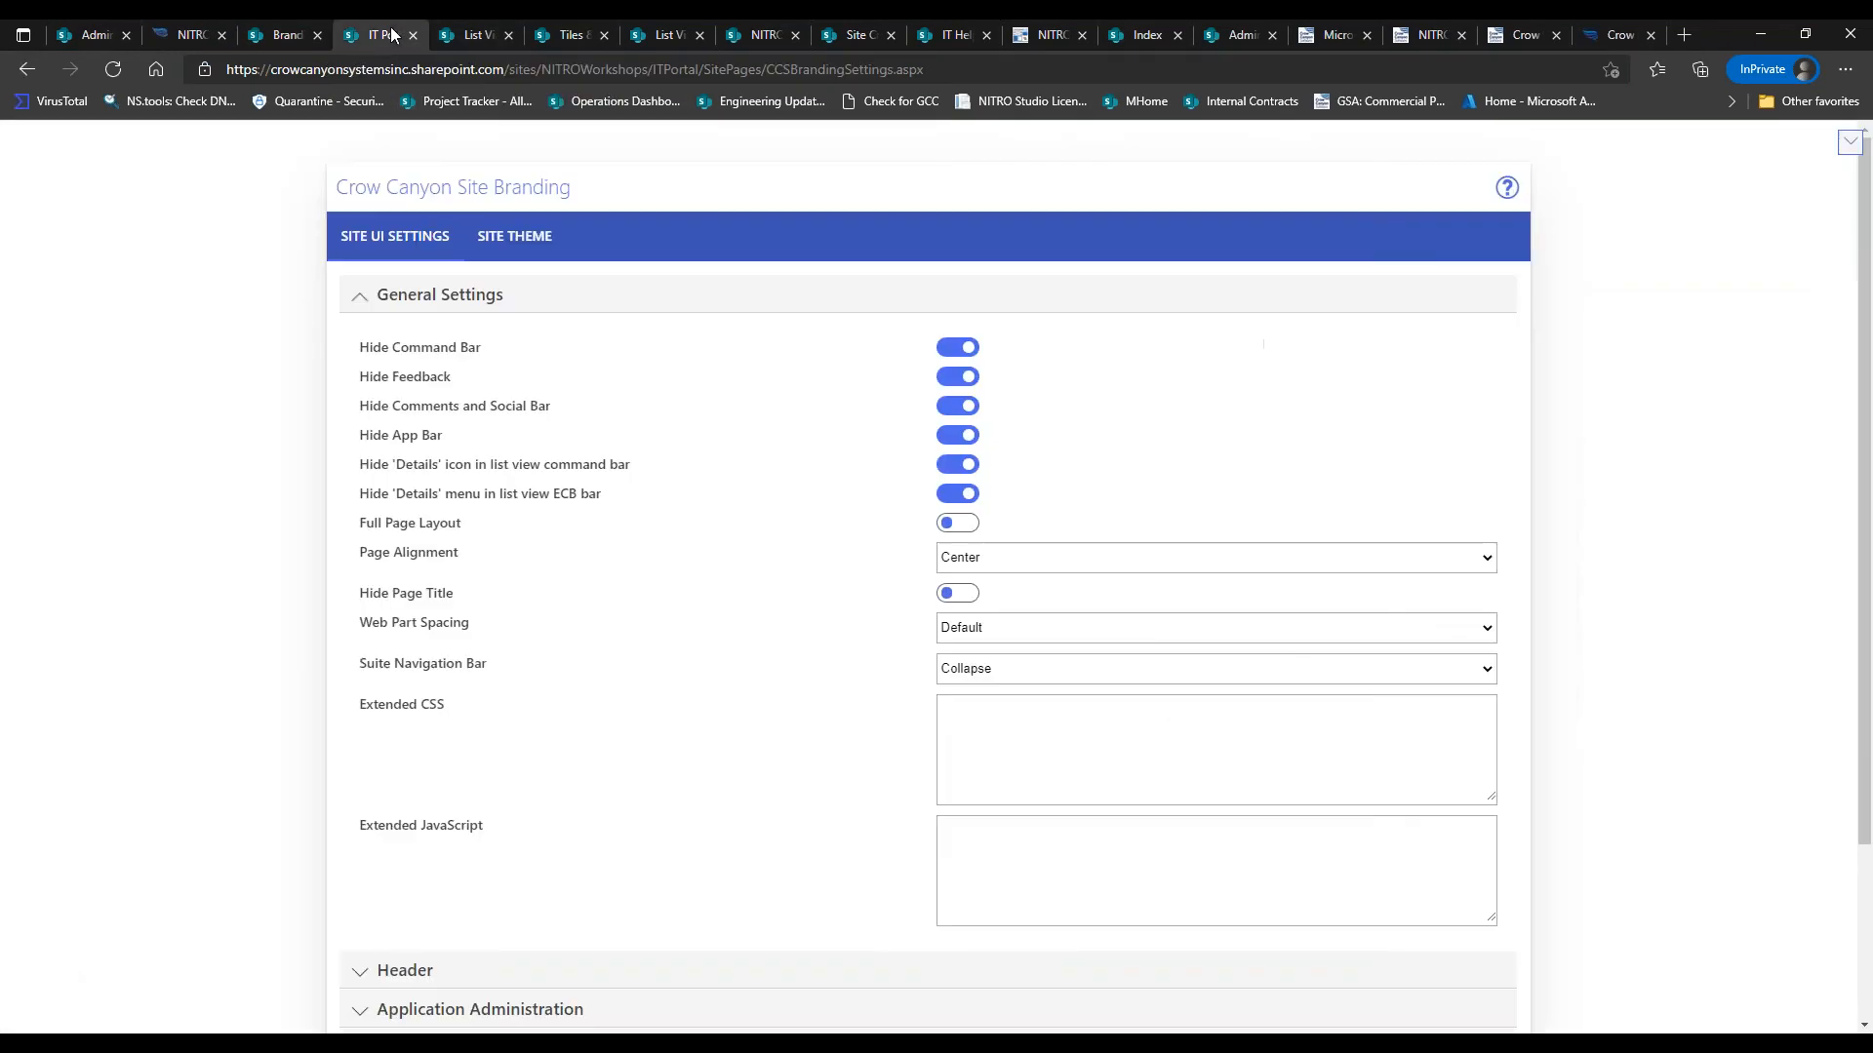
left_click(287, 35)
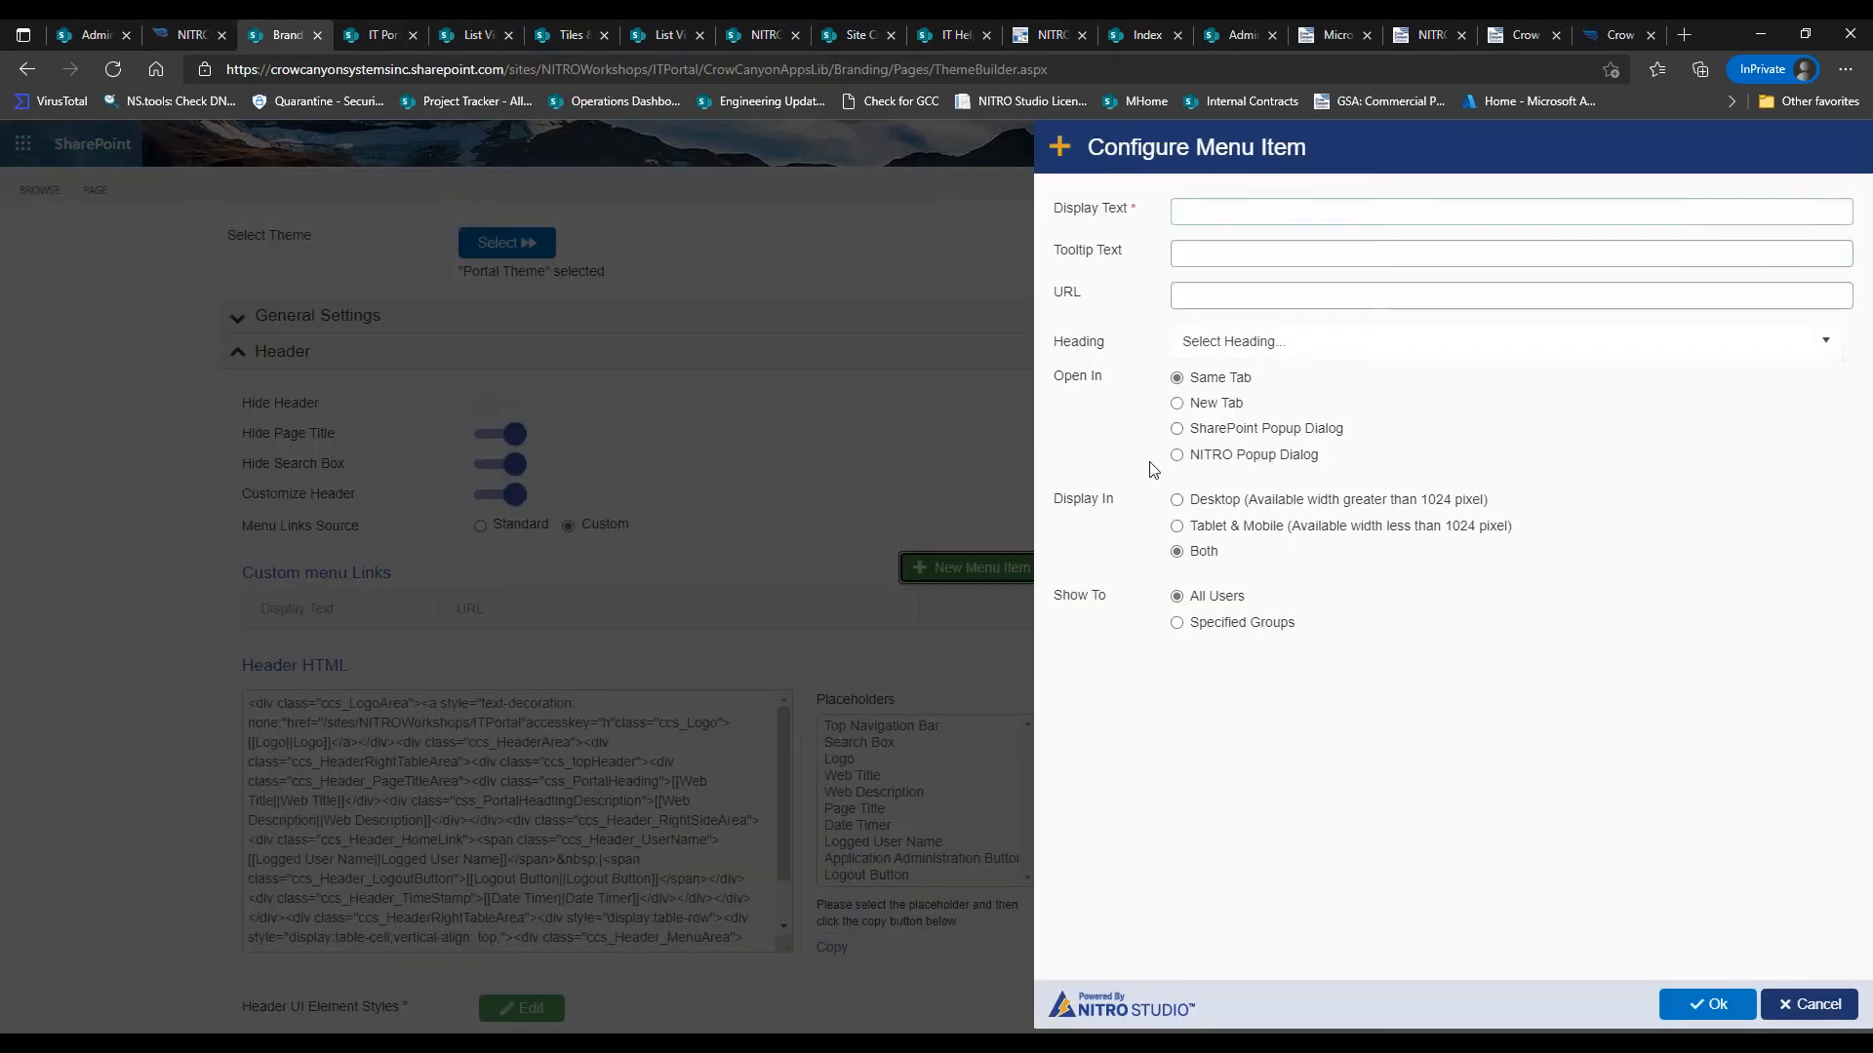
Set the new menu item to show to Specified Groups, and compare it with the Portal Administration link on the Self-Service Portal
left_click(1185, 624)
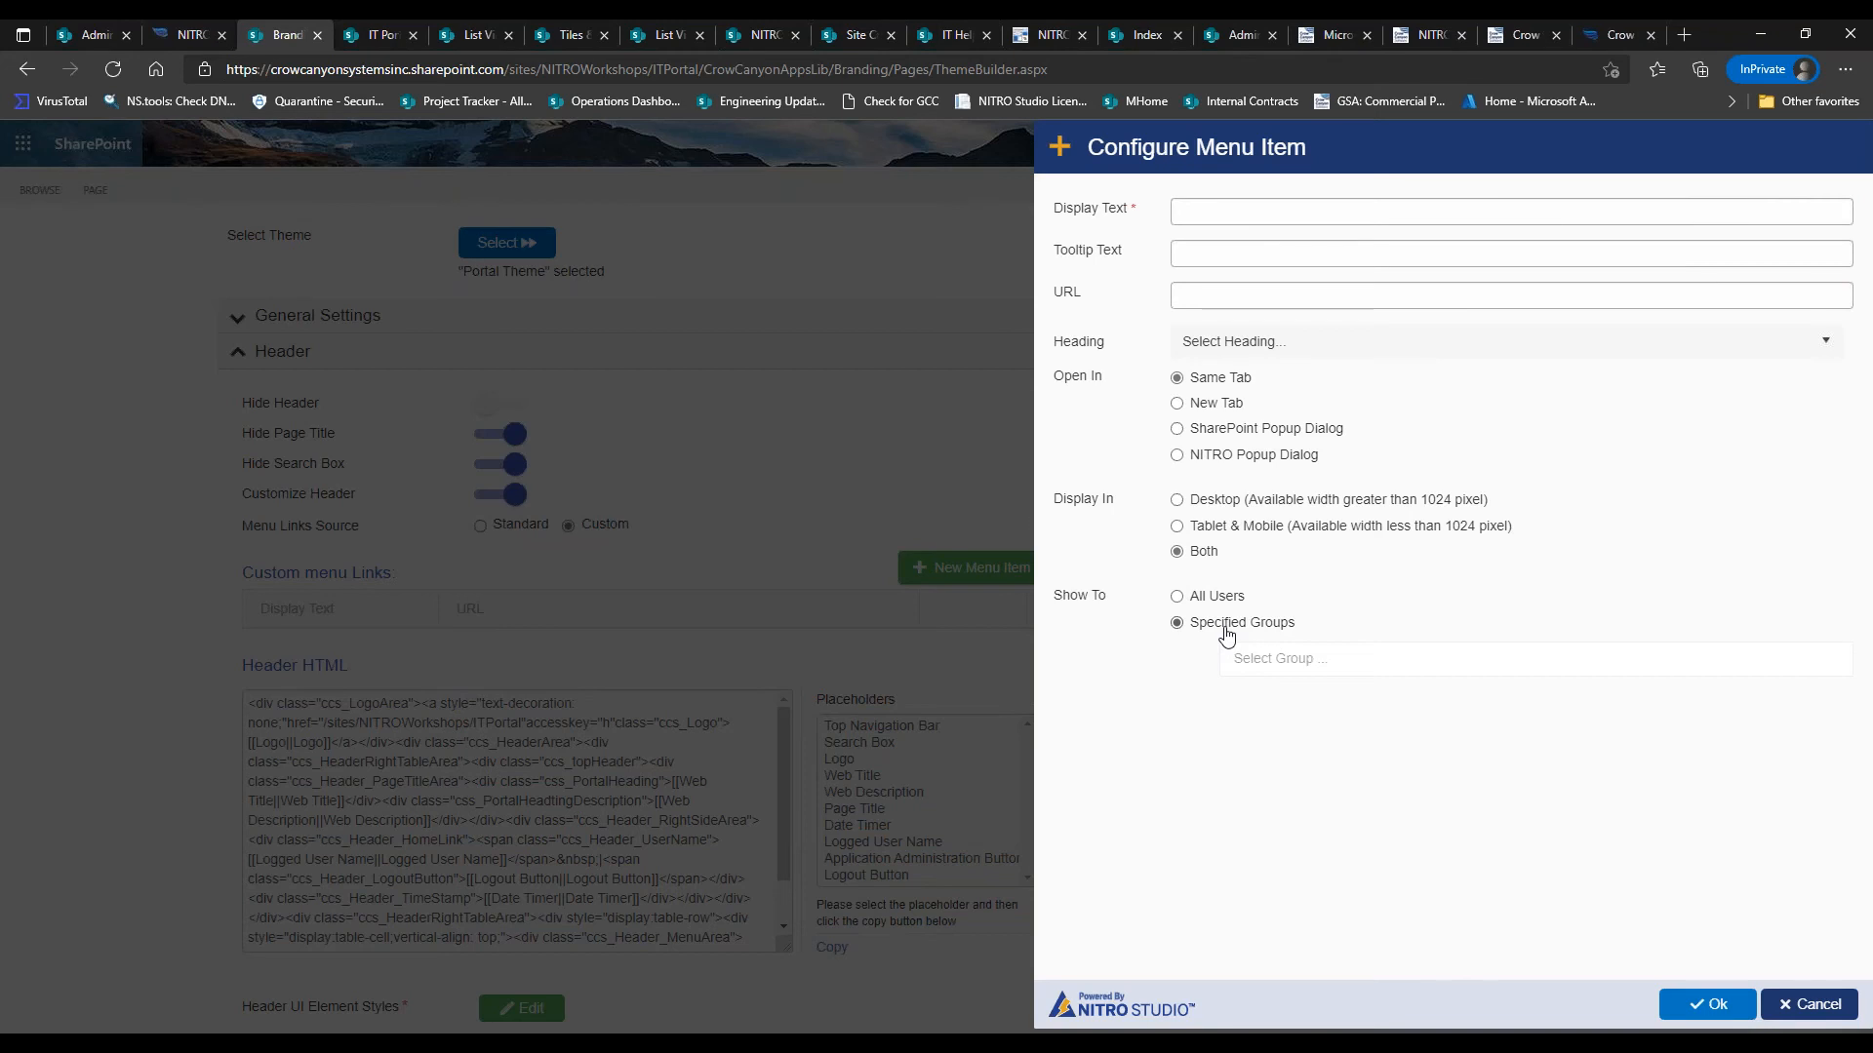
left_click(1124, 36)
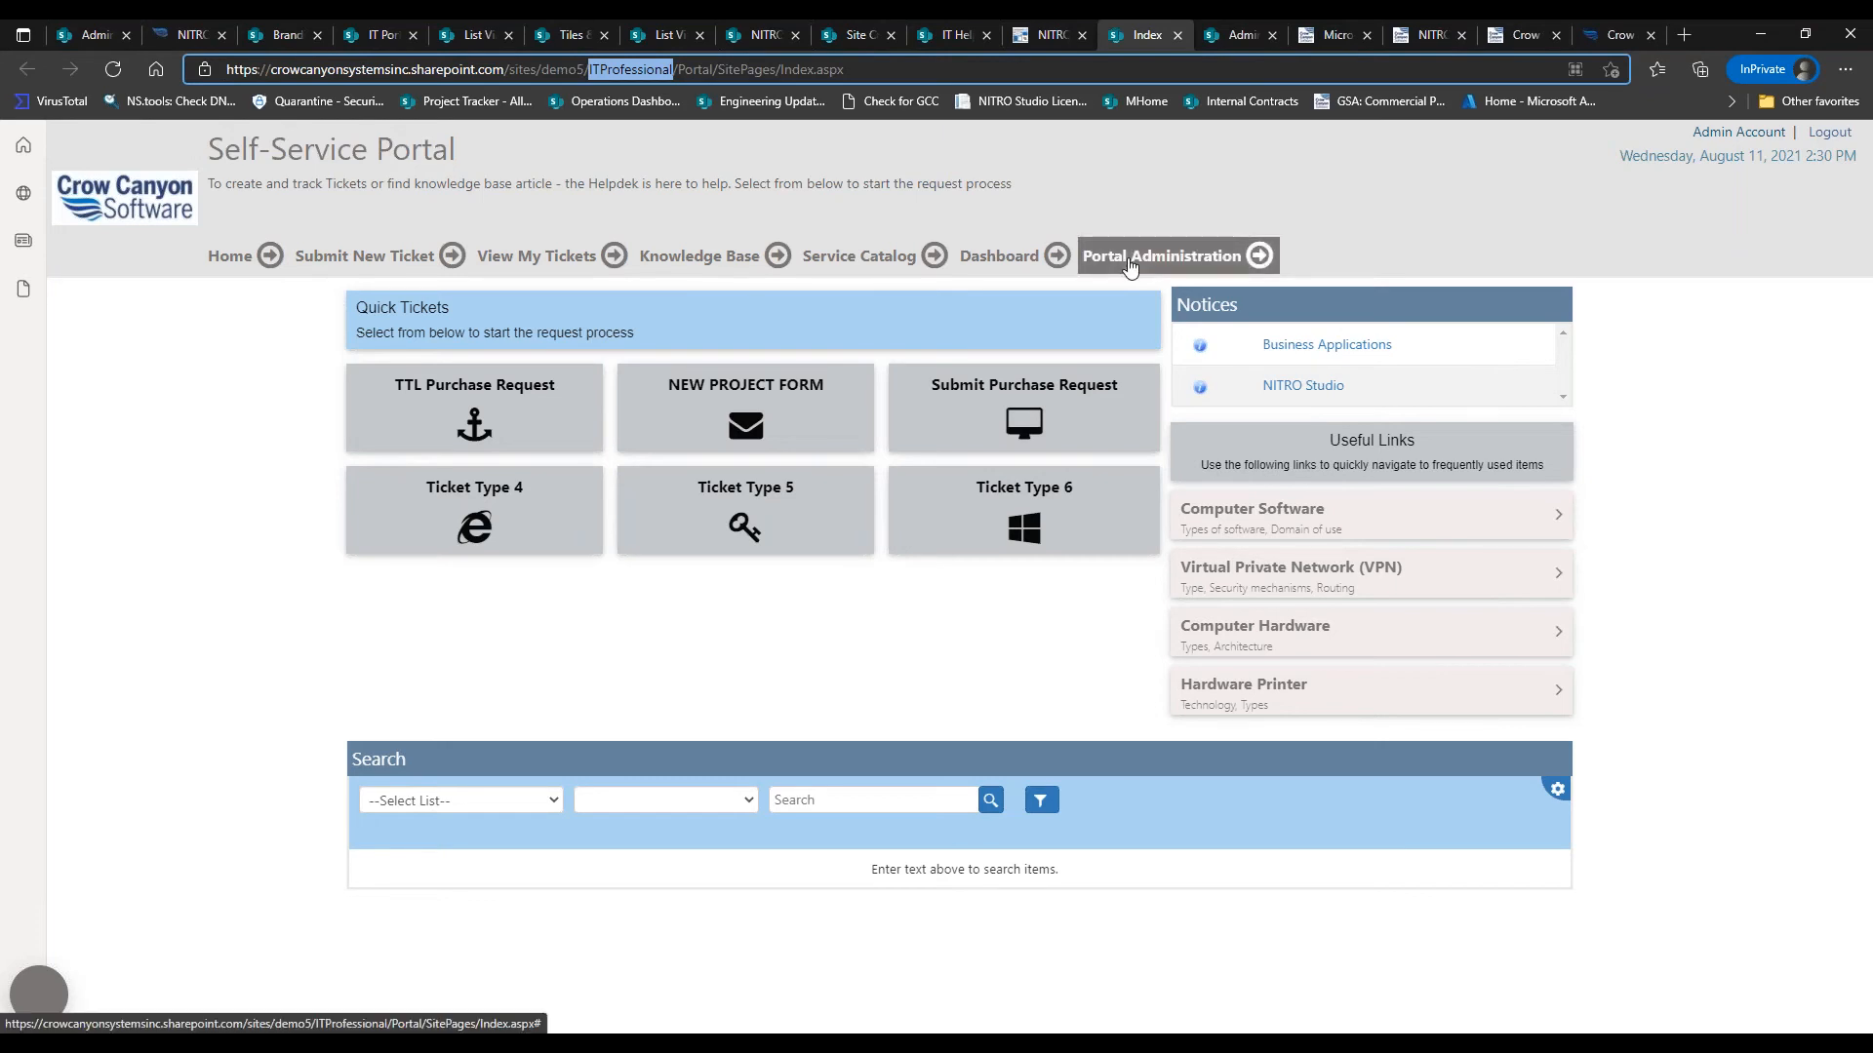
left_click(1058, 33)
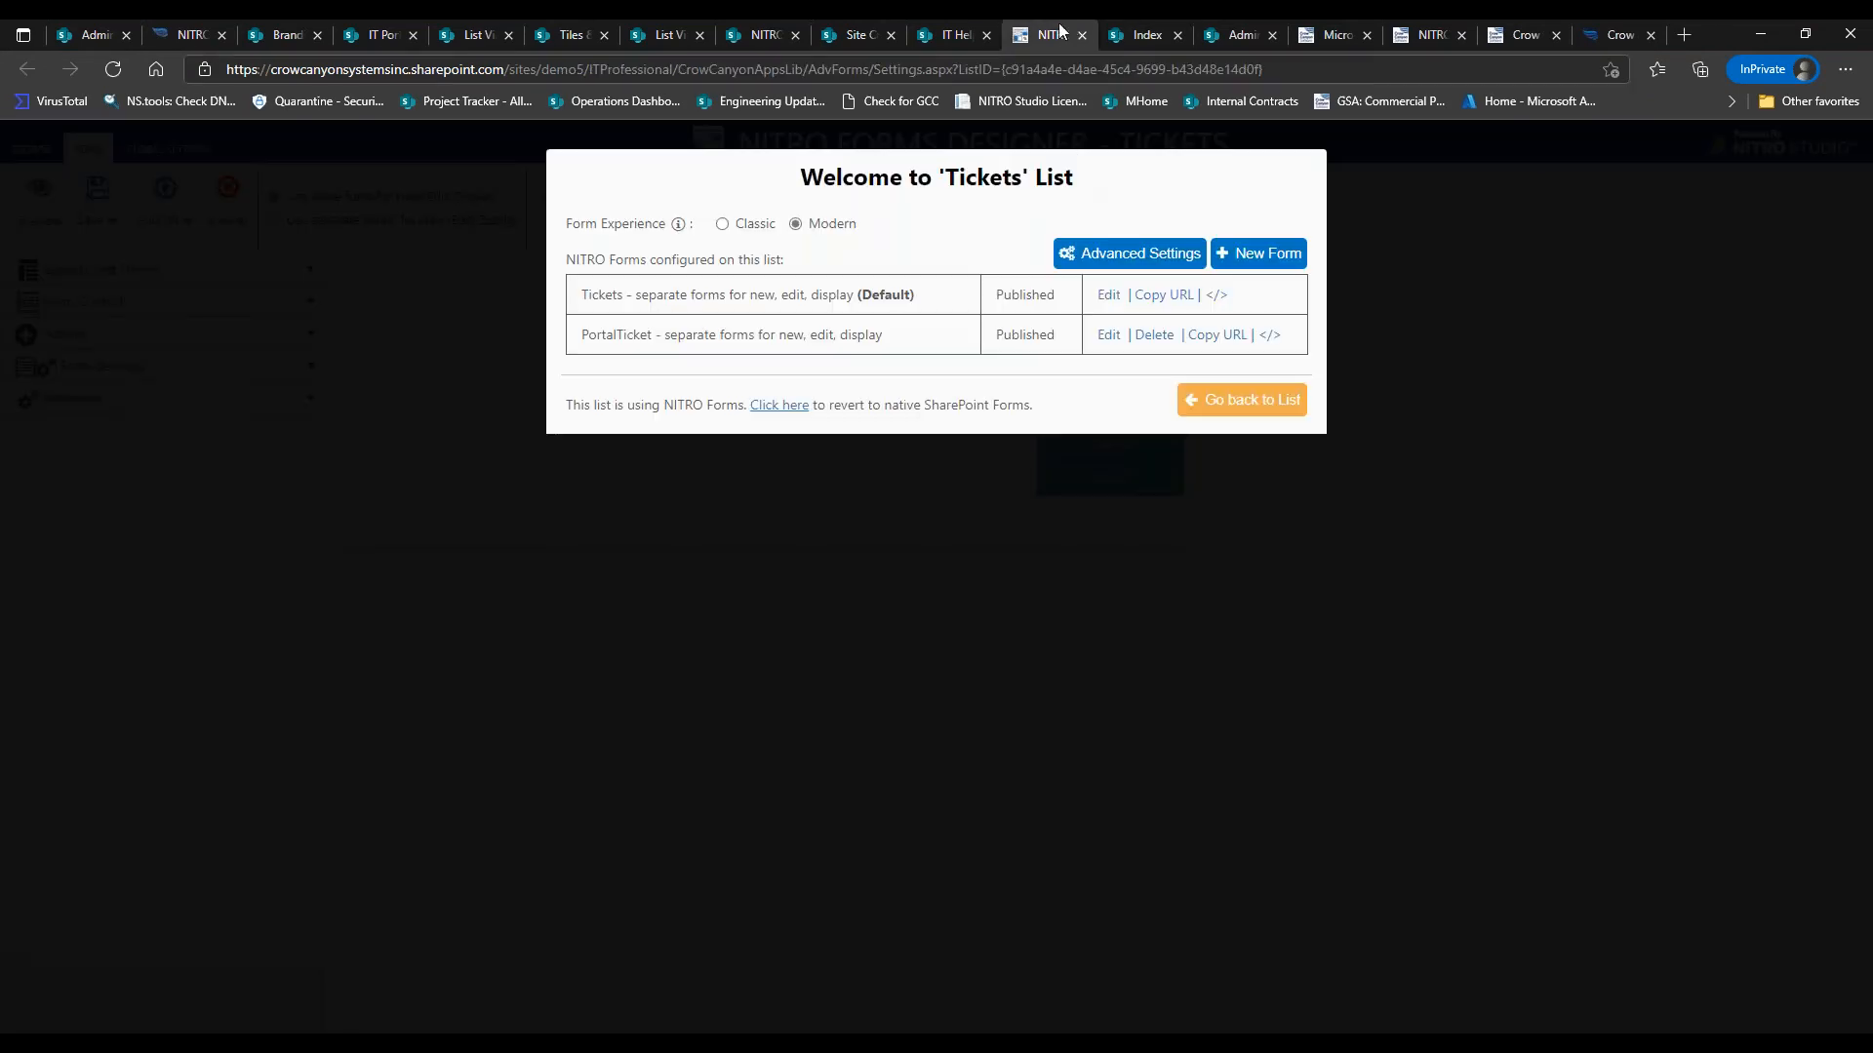
left_click(1151, 39)
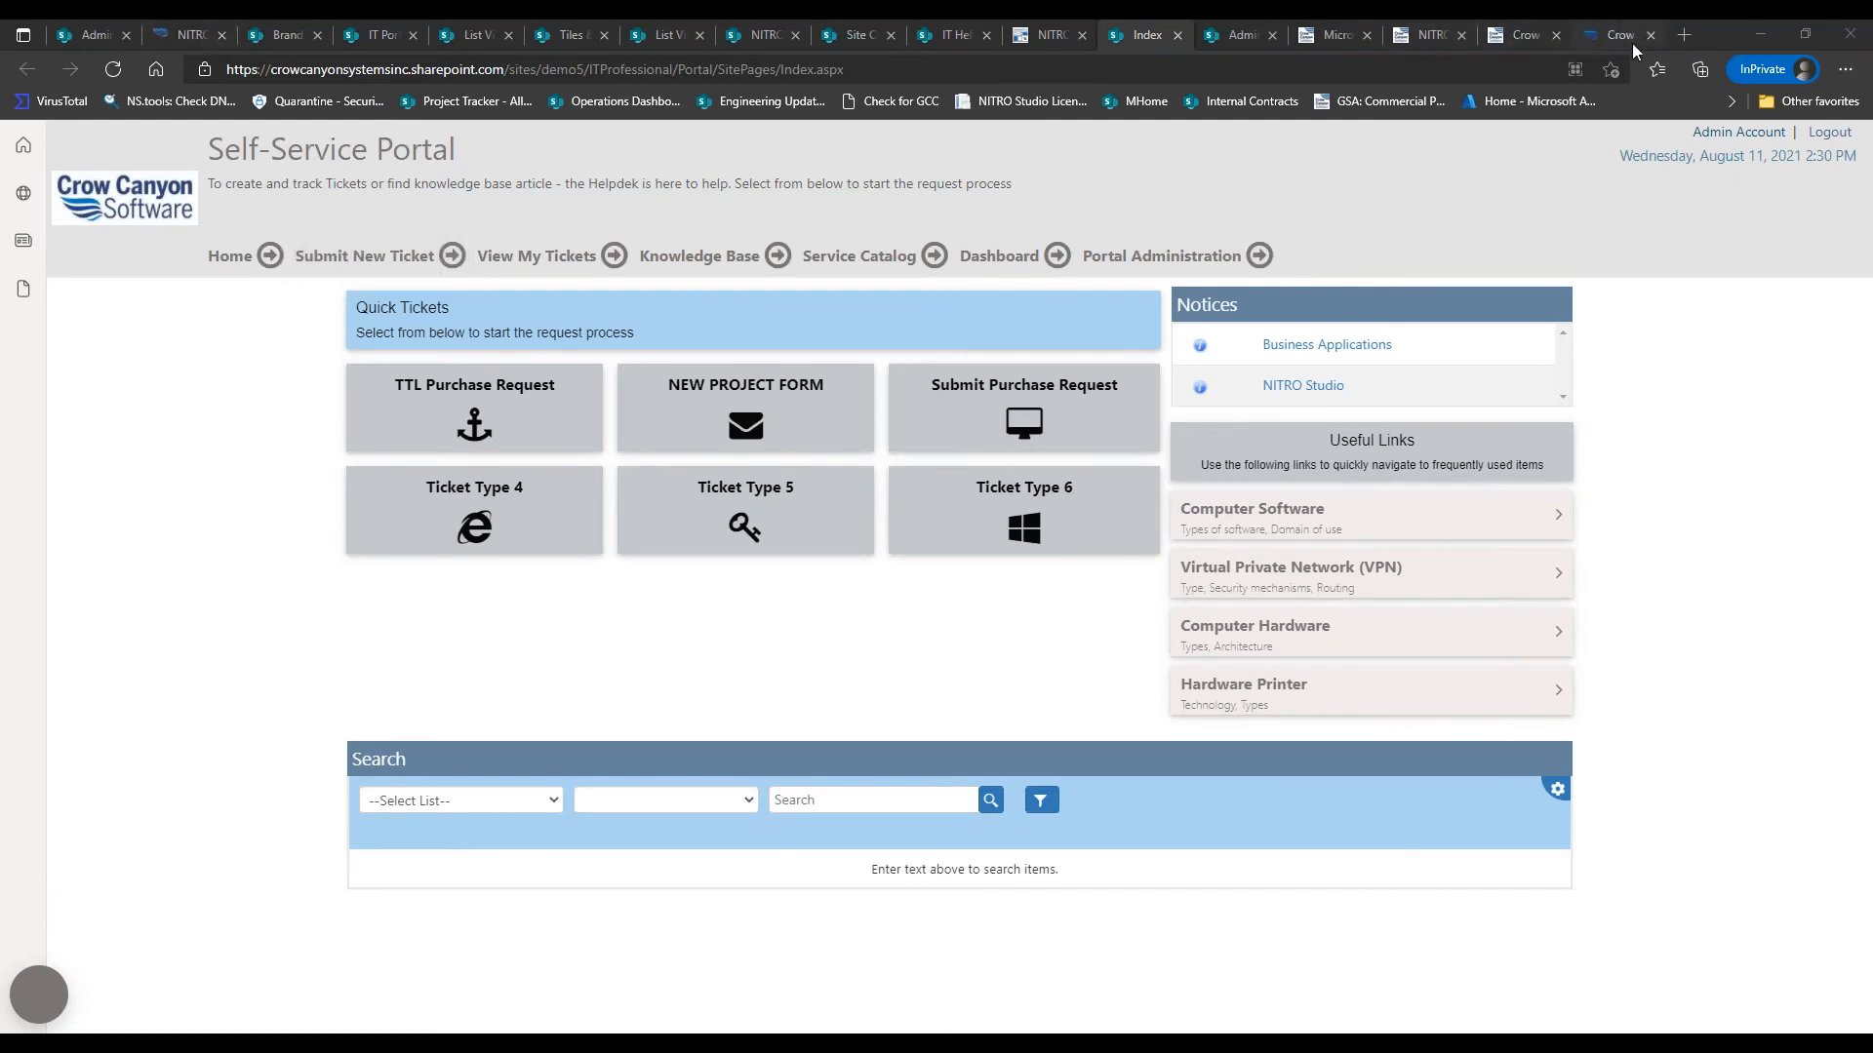
View the IT Portal's Site Settings page in a separate browser tab, and close that tab
left_click(1680, 34)
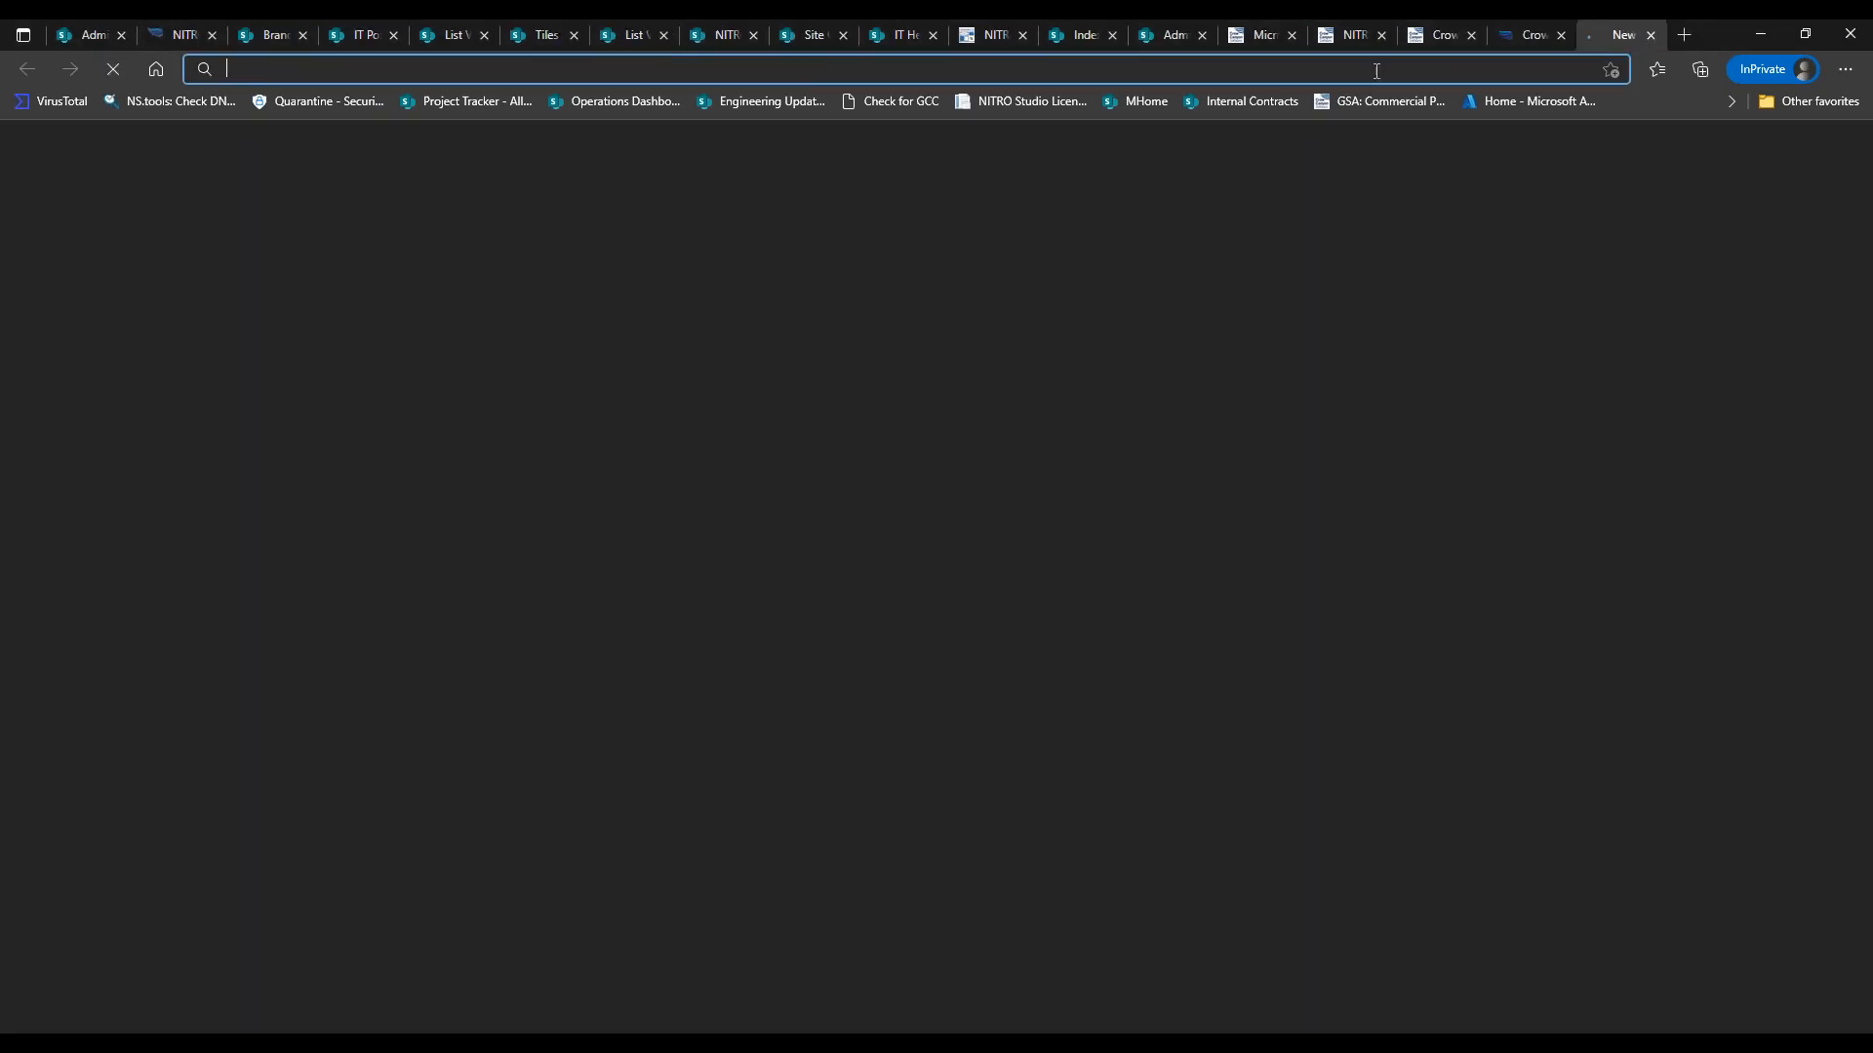
type("https://crowcanyonsystemsinc.sharepoint.com/sites/NITROWorkshops/ITPortal/_layouts/15/settings.aspx")
key("Return")
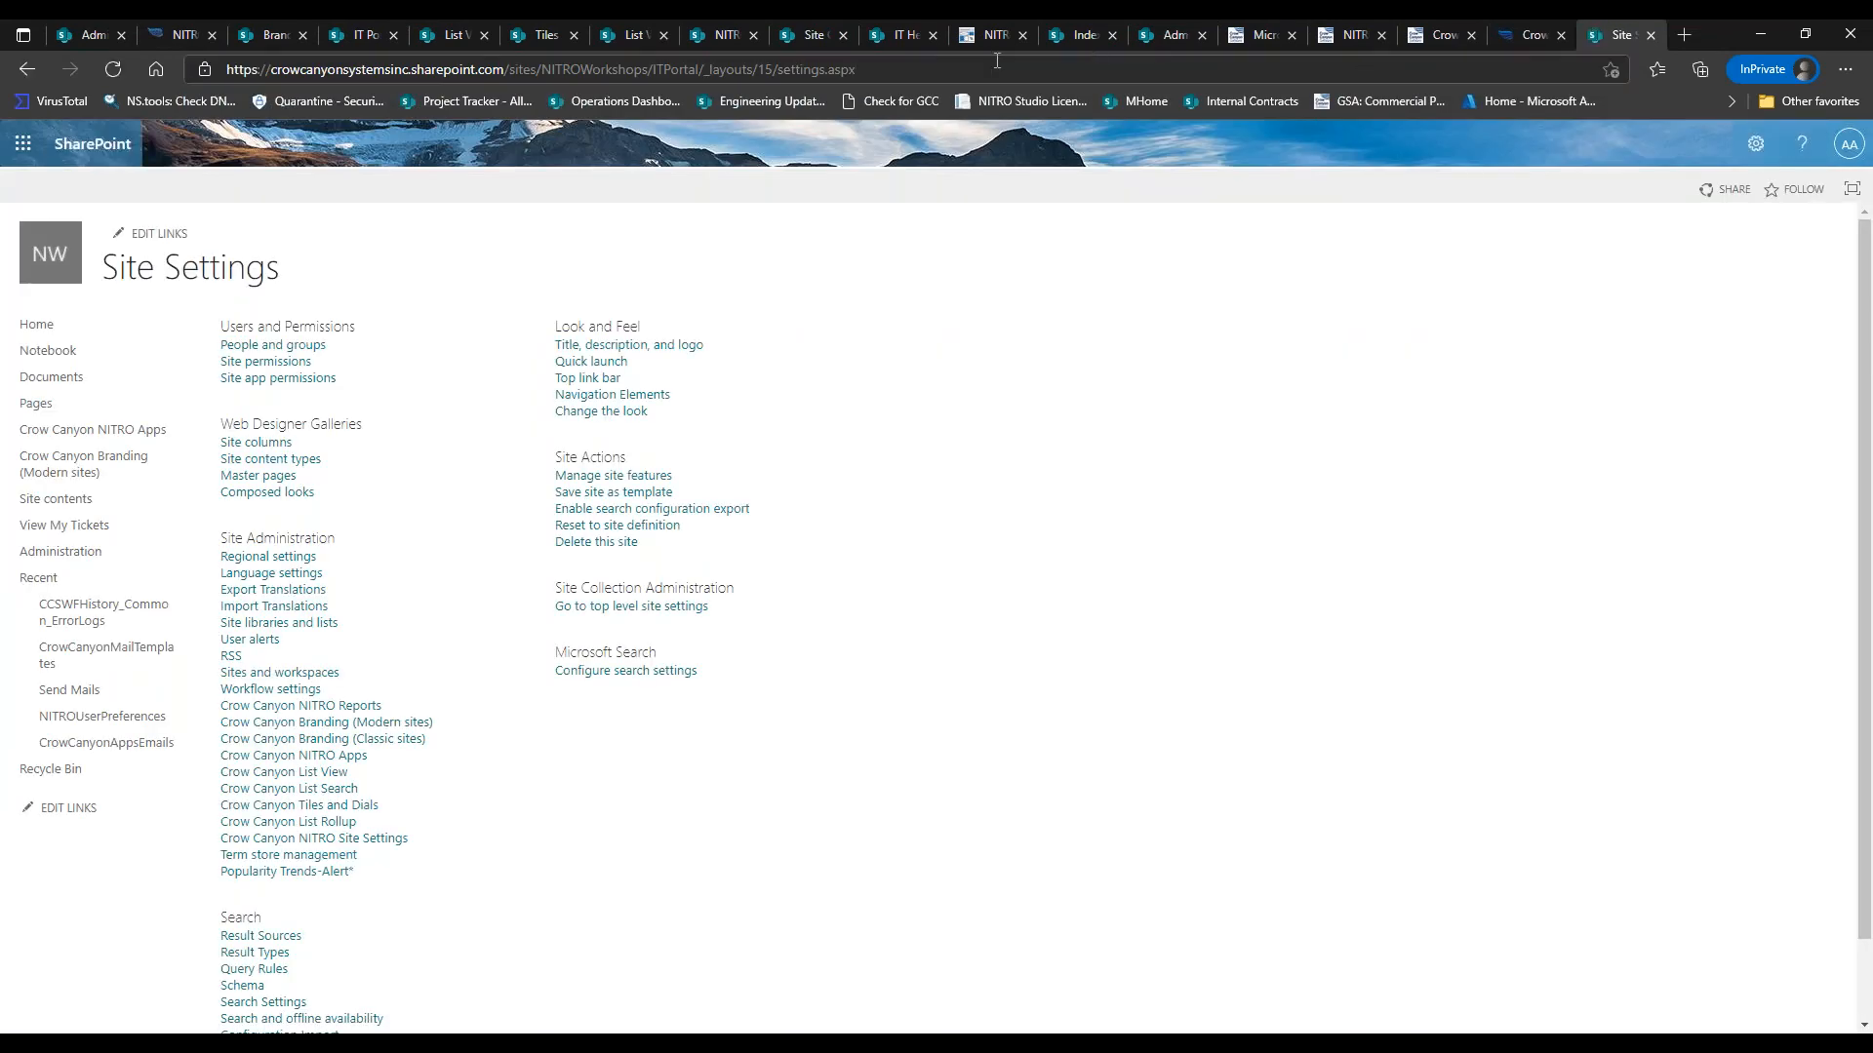
left_click(1658, 39)
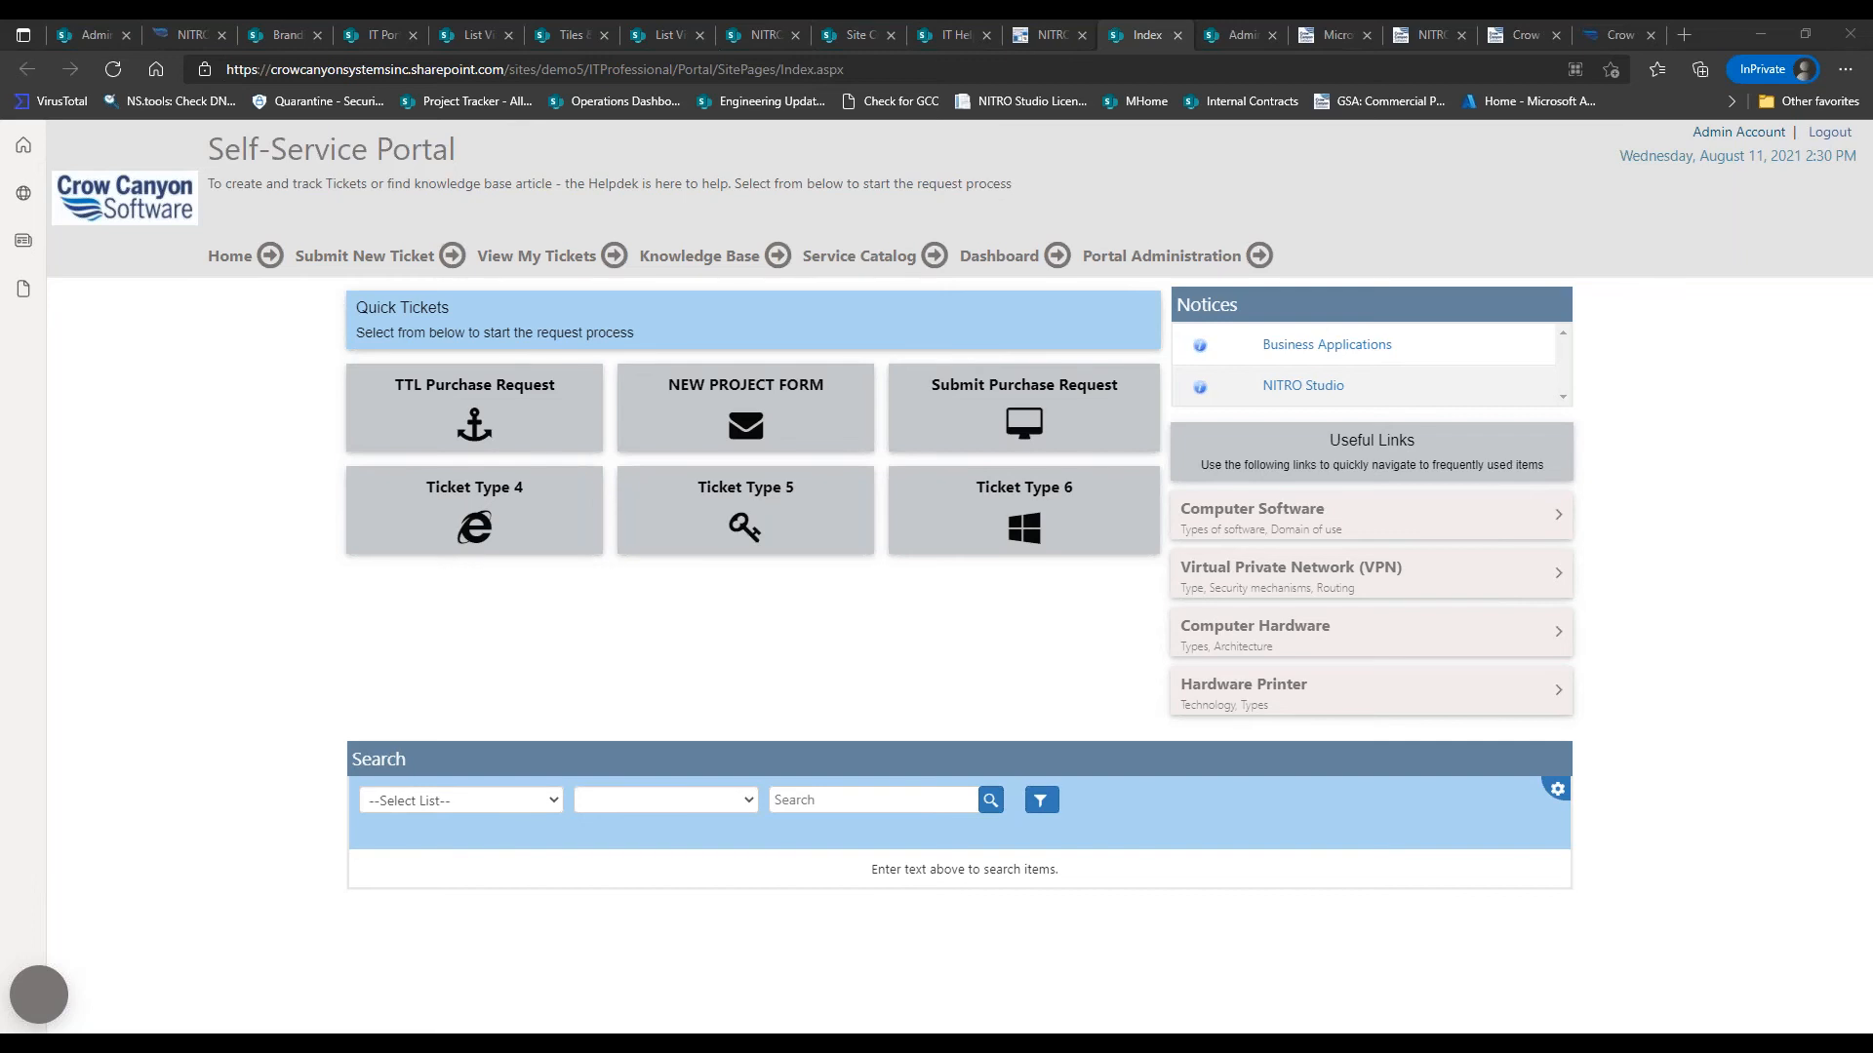
Discard the unfinished custom menu item in the Theme Builder and go back to the start of the branding page
left_click(73, 36)
left_click(286, 35)
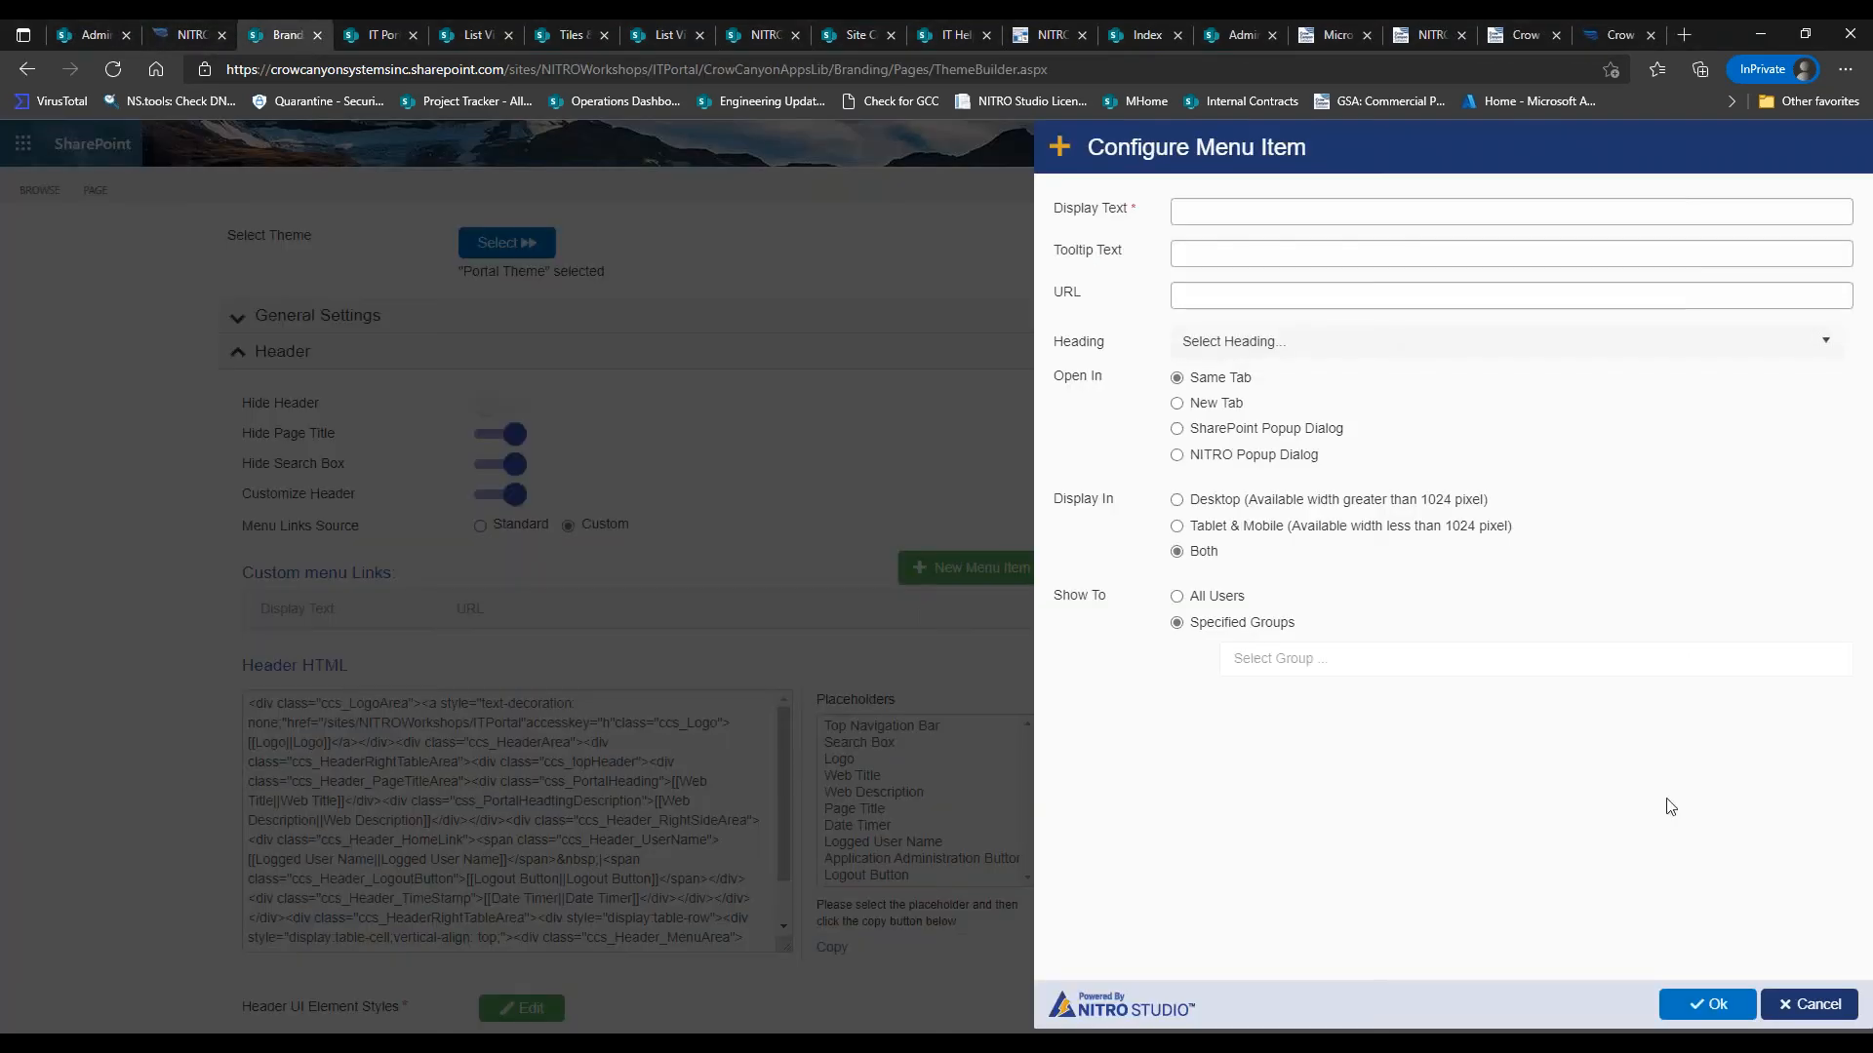
left_click(1808, 1005)
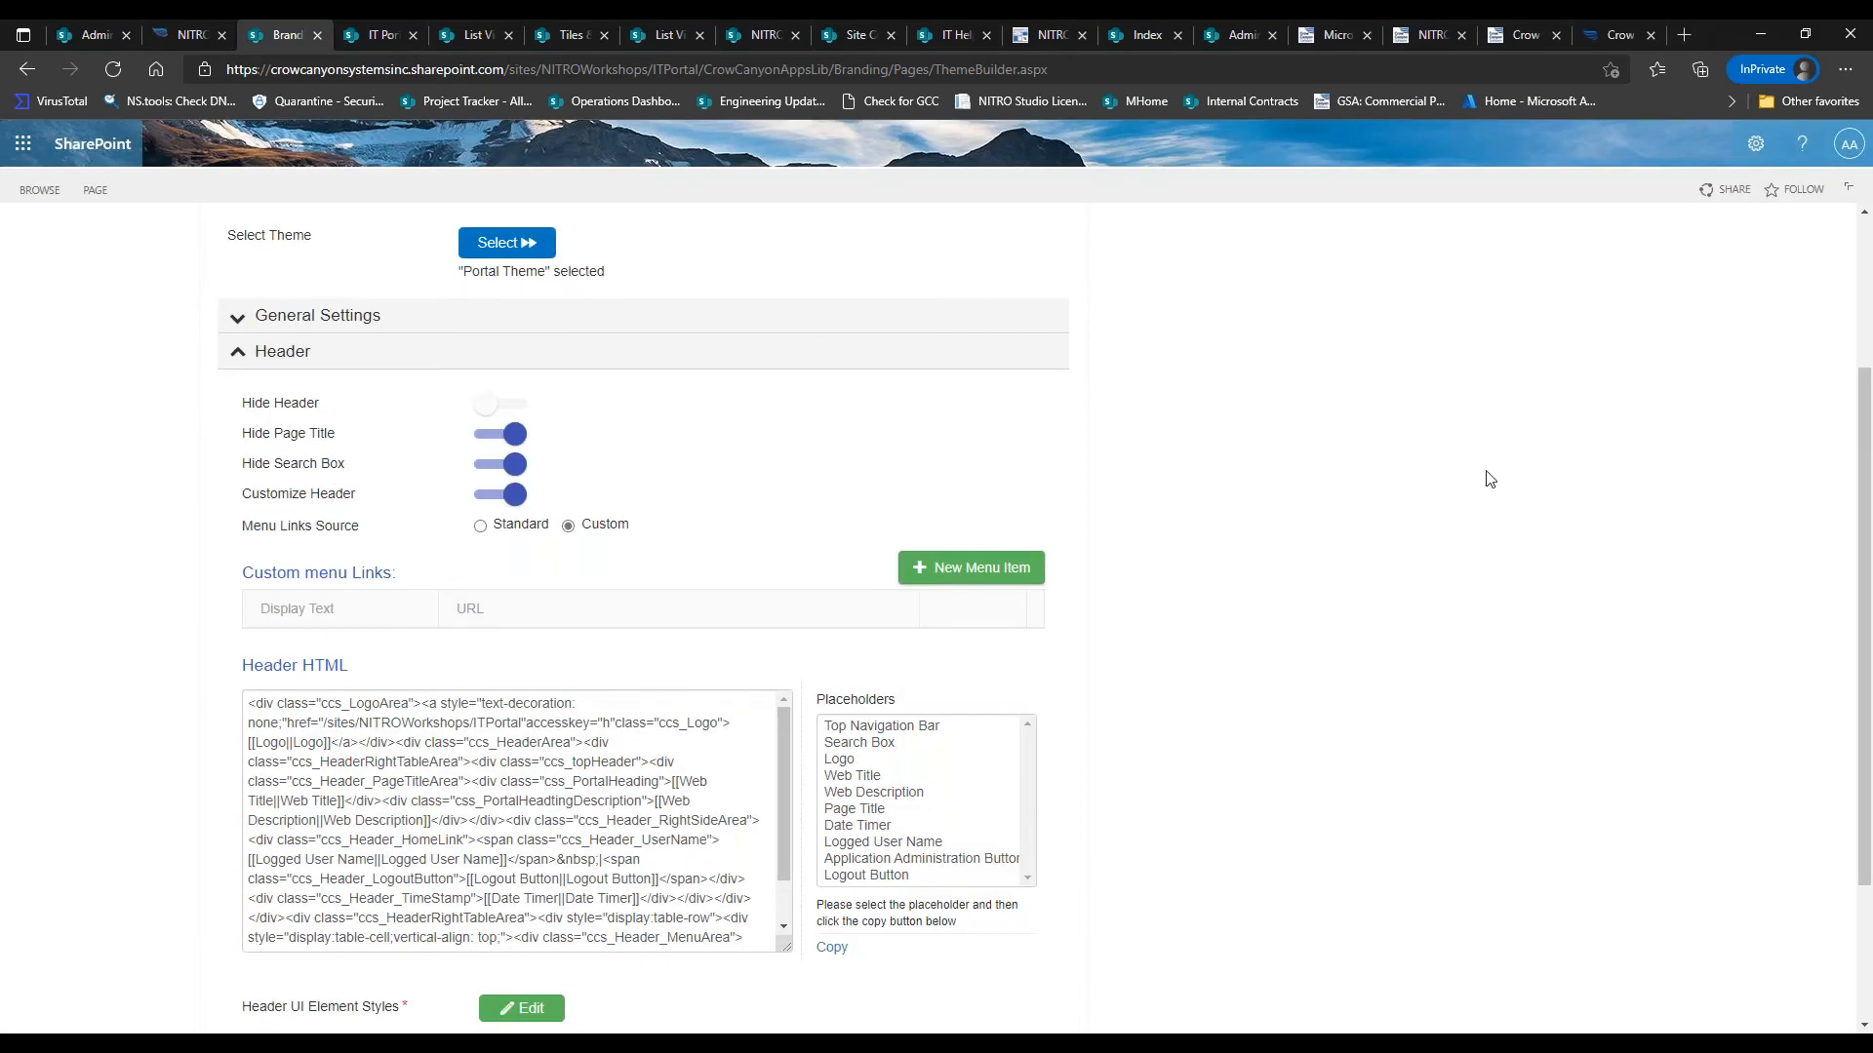
scroll(1856, 583, "up", 2)
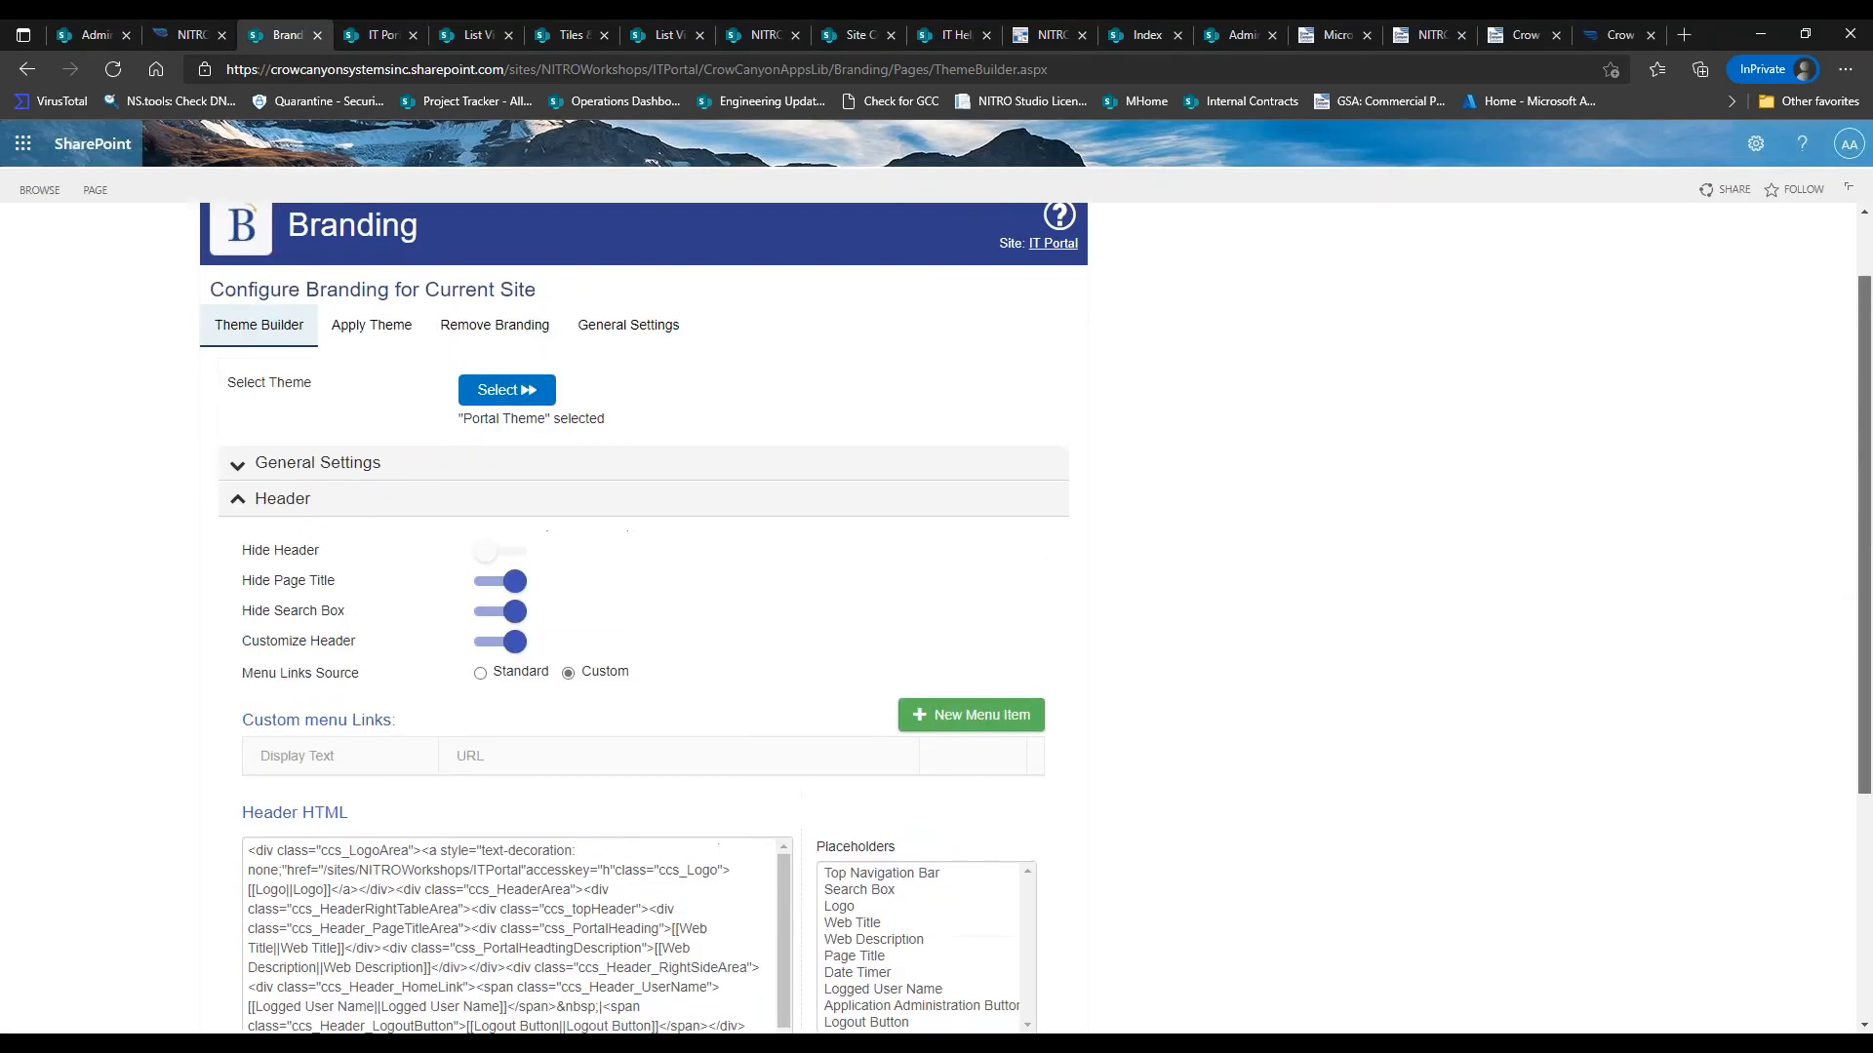
scroll(1857, 583, "up", 1)
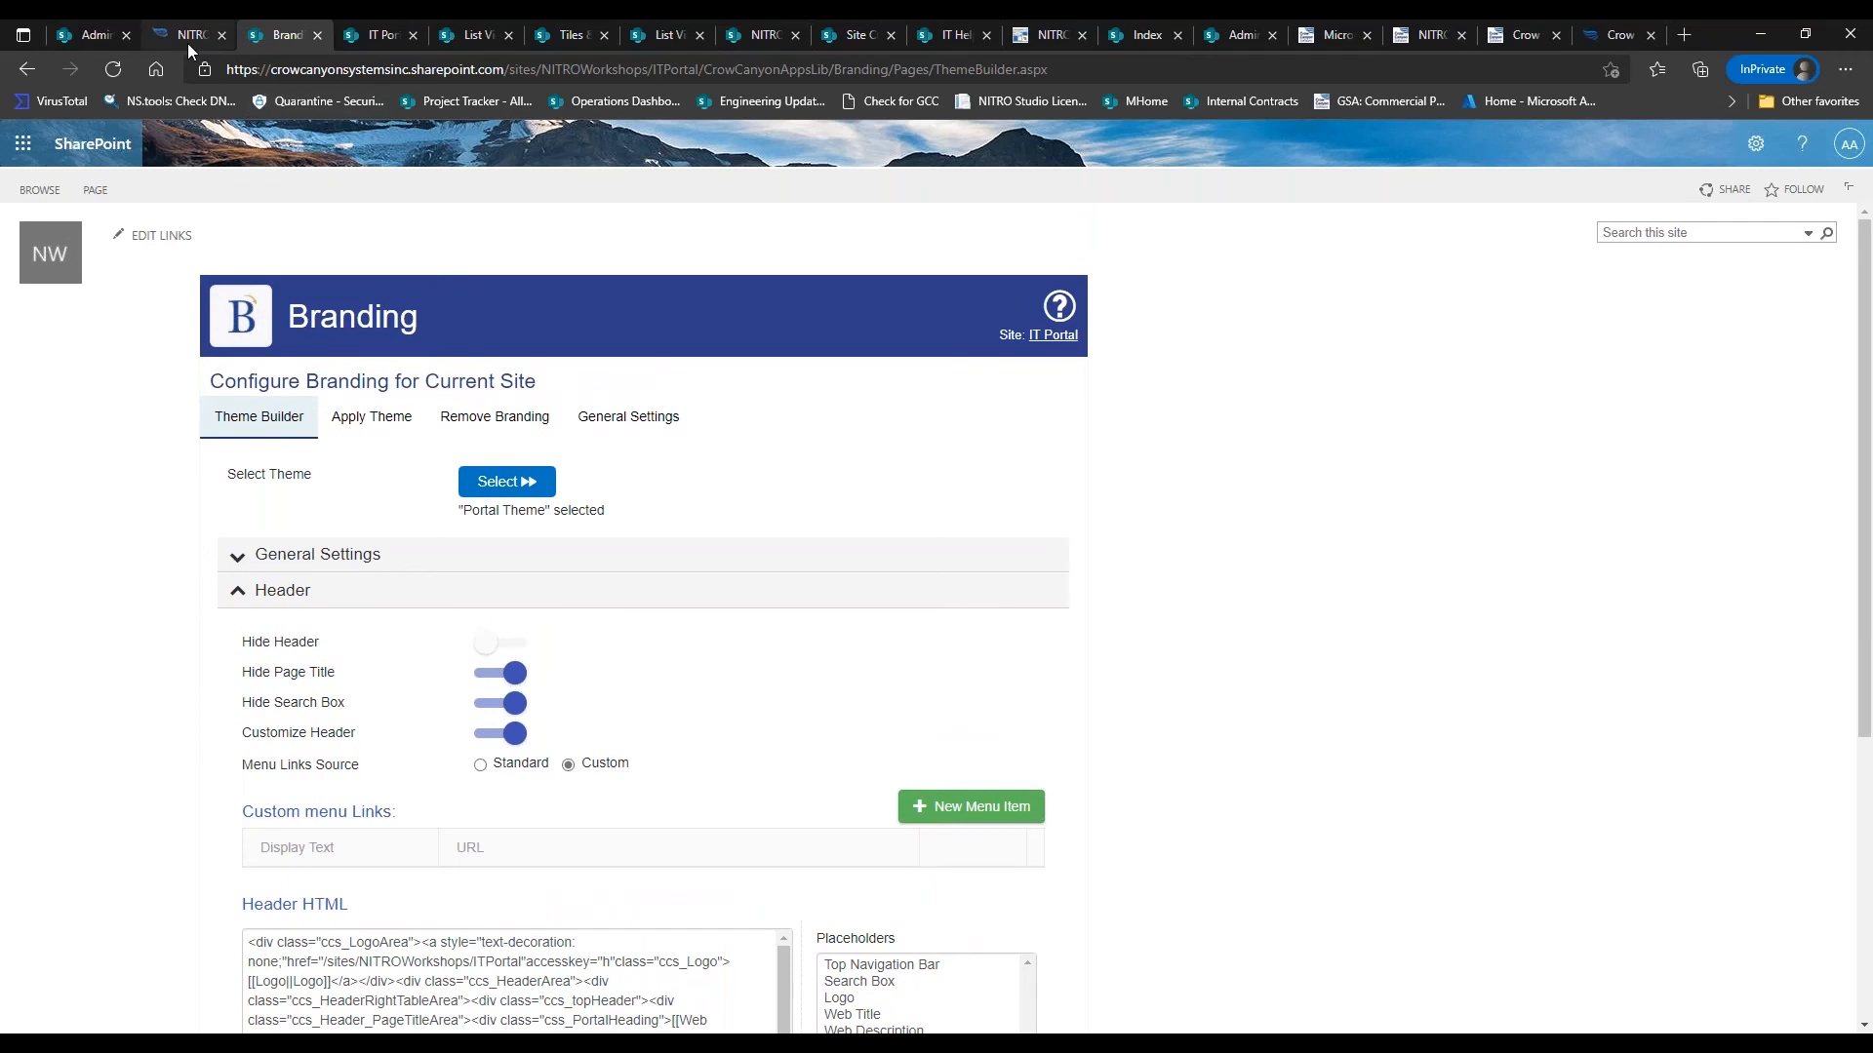
Revisit the NITRO Studio apps, and open the IT Helpdesk site's full settings to review its site permissions
left_click(187, 43)
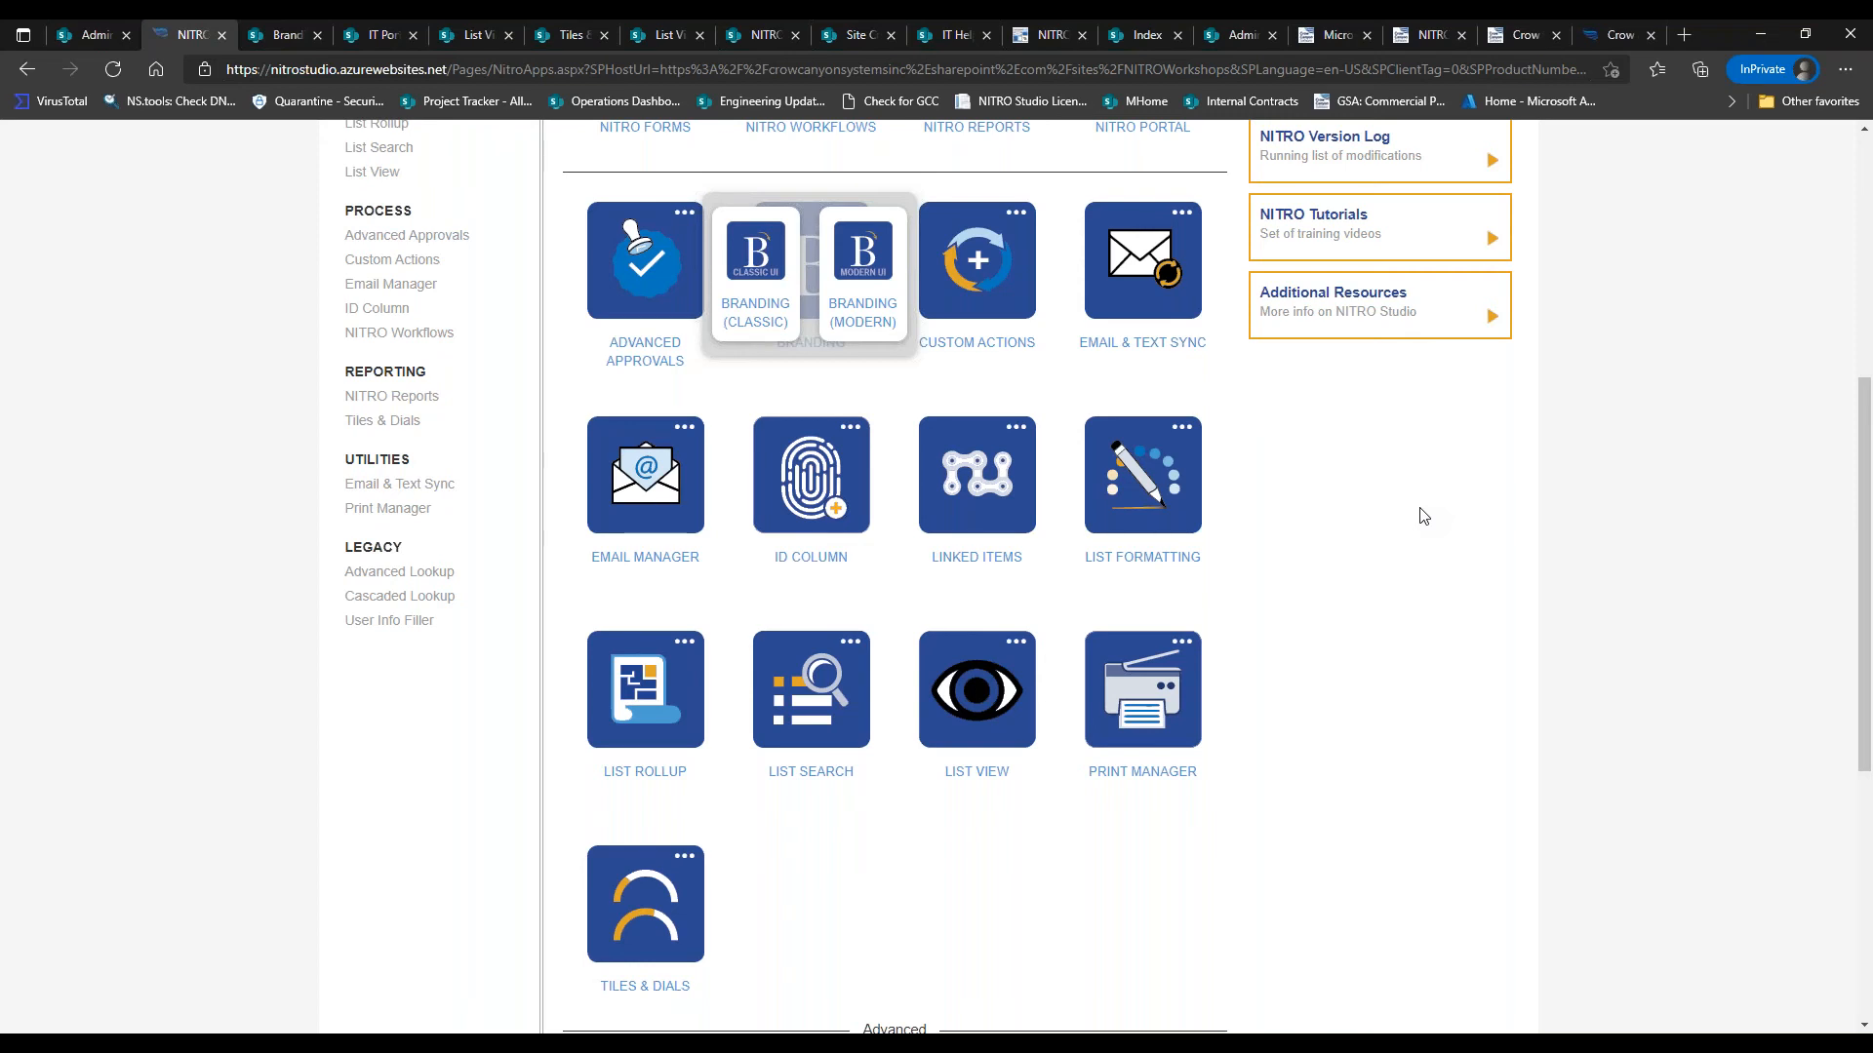
left_click(943, 37)
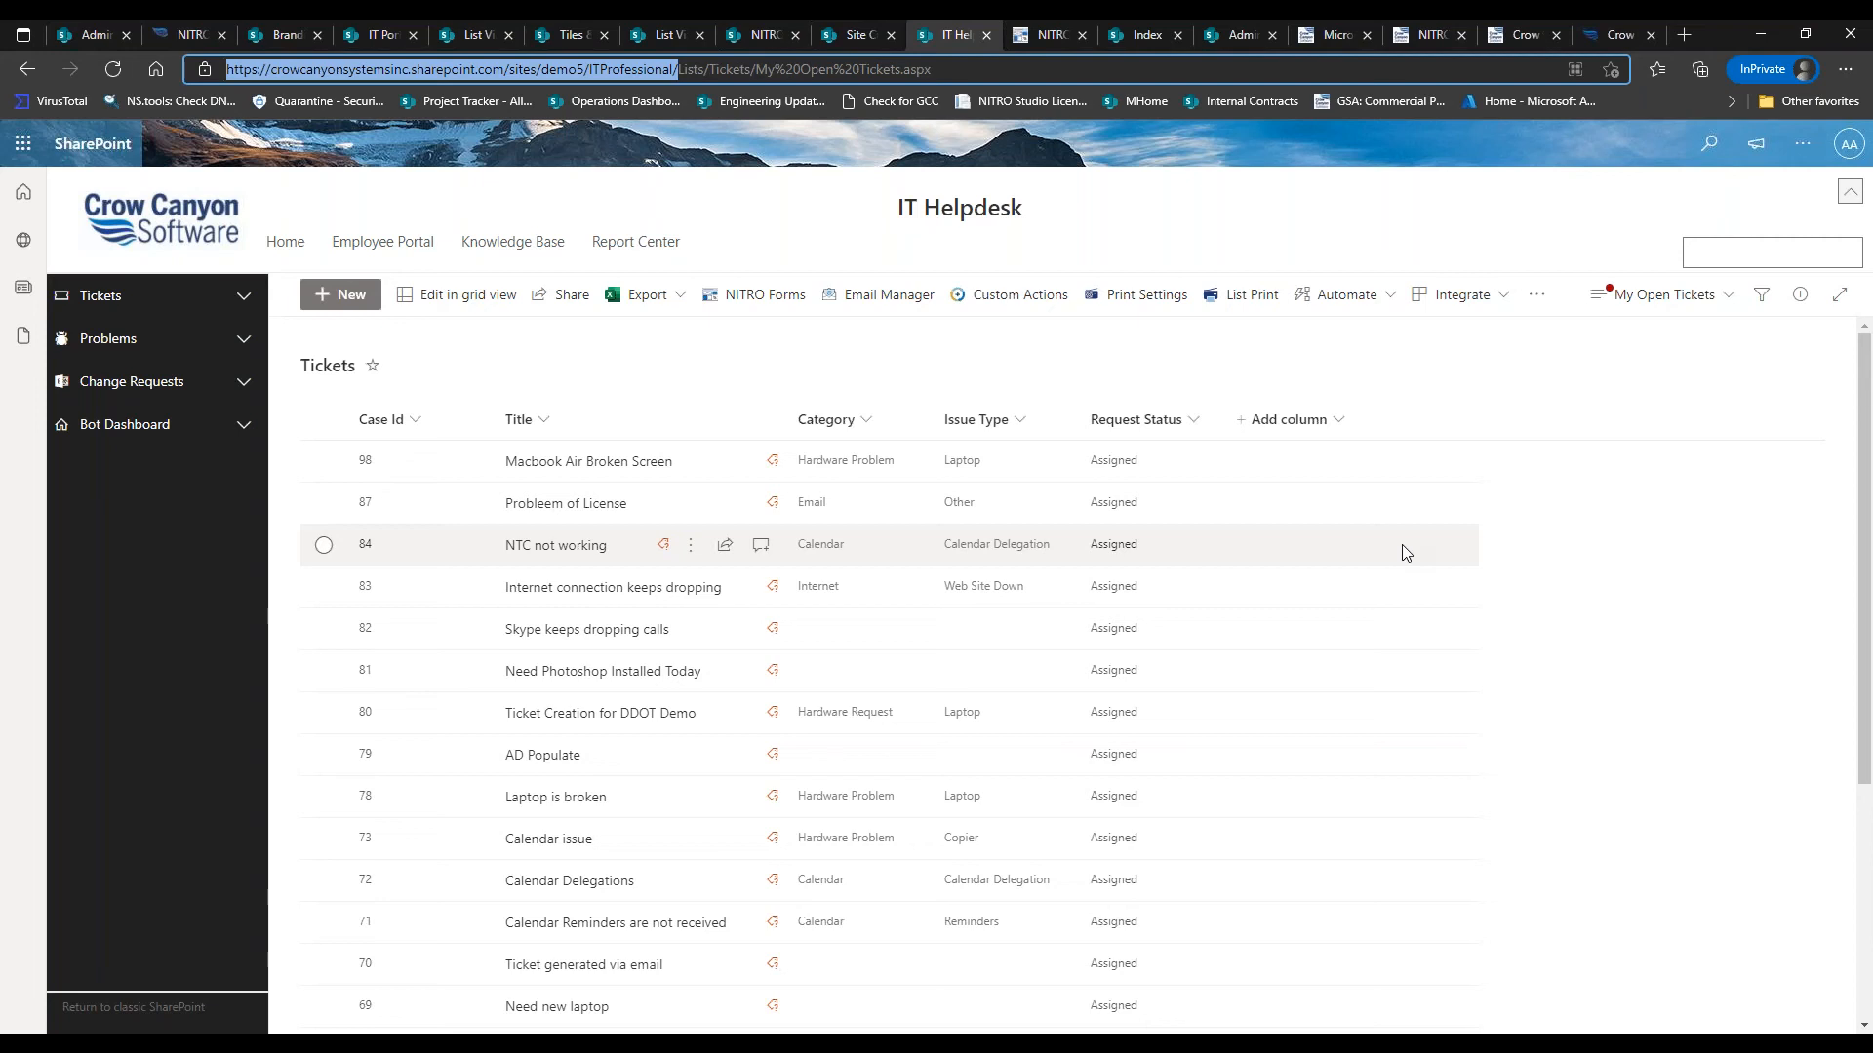
left_click(1802, 144)
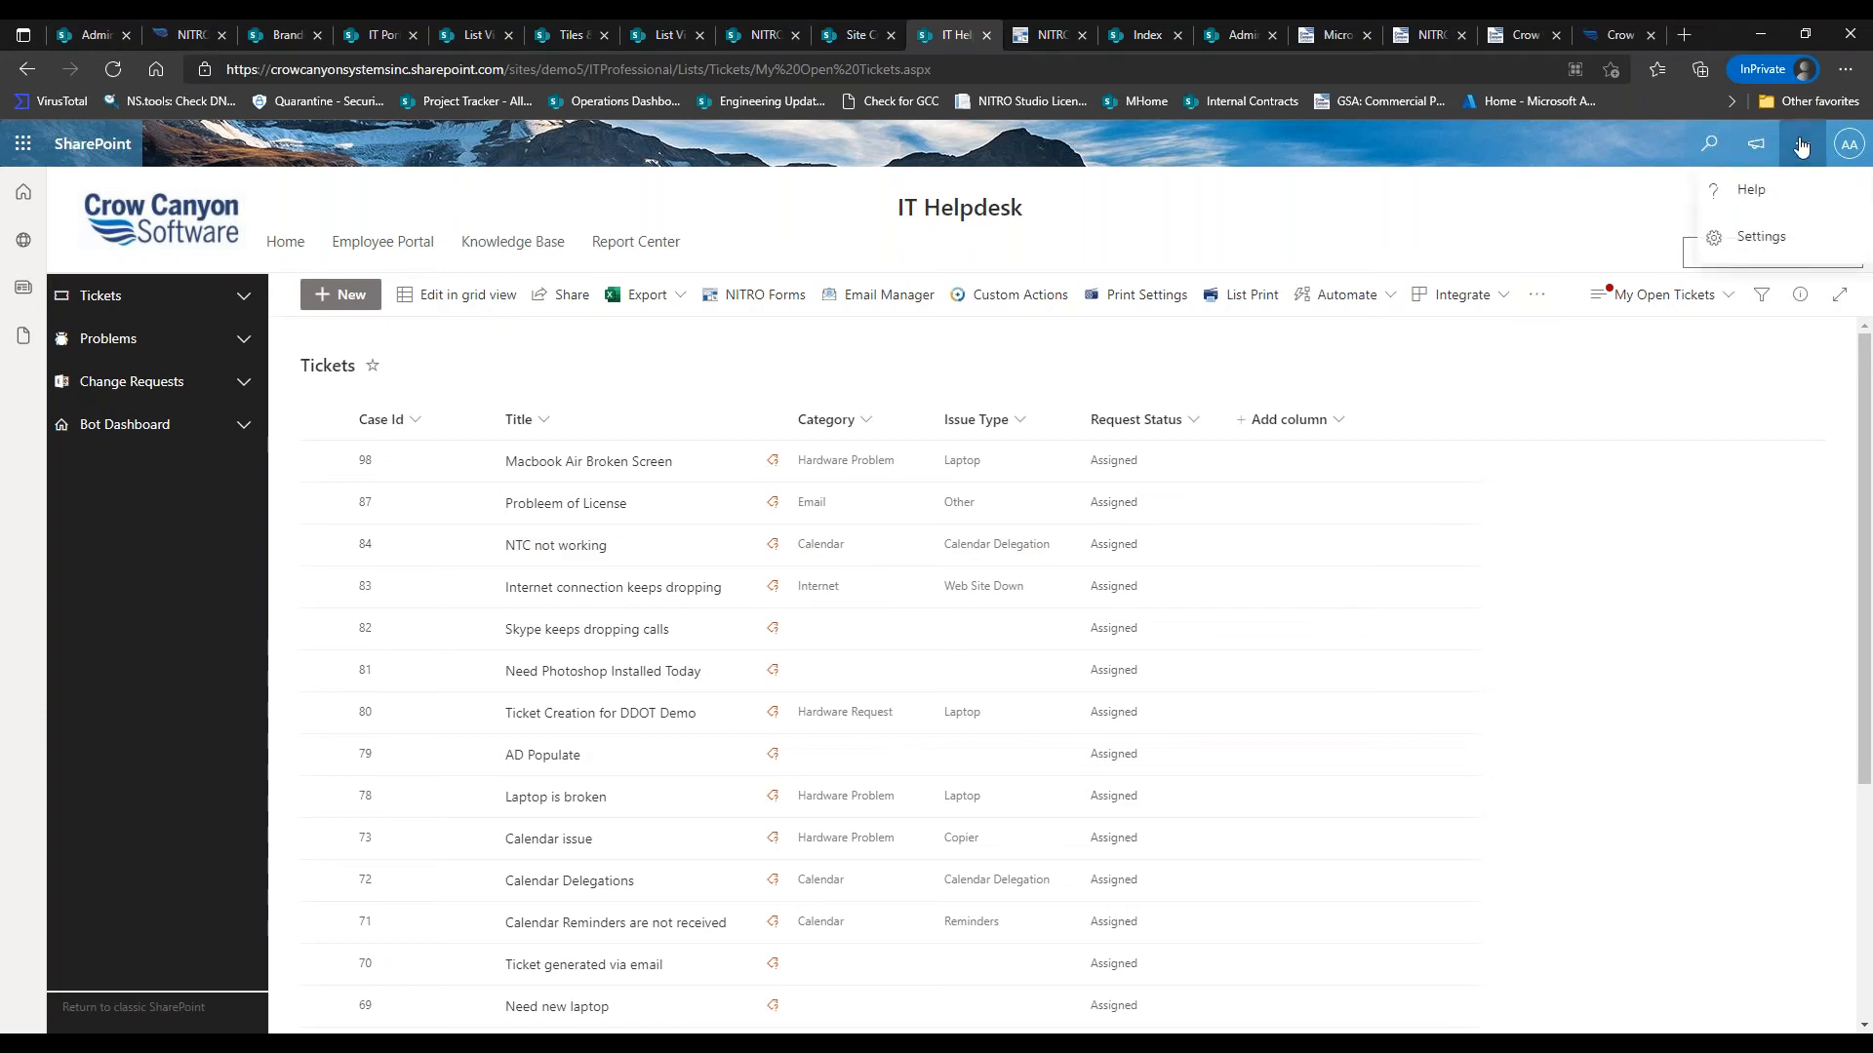
left_click(1781, 244)
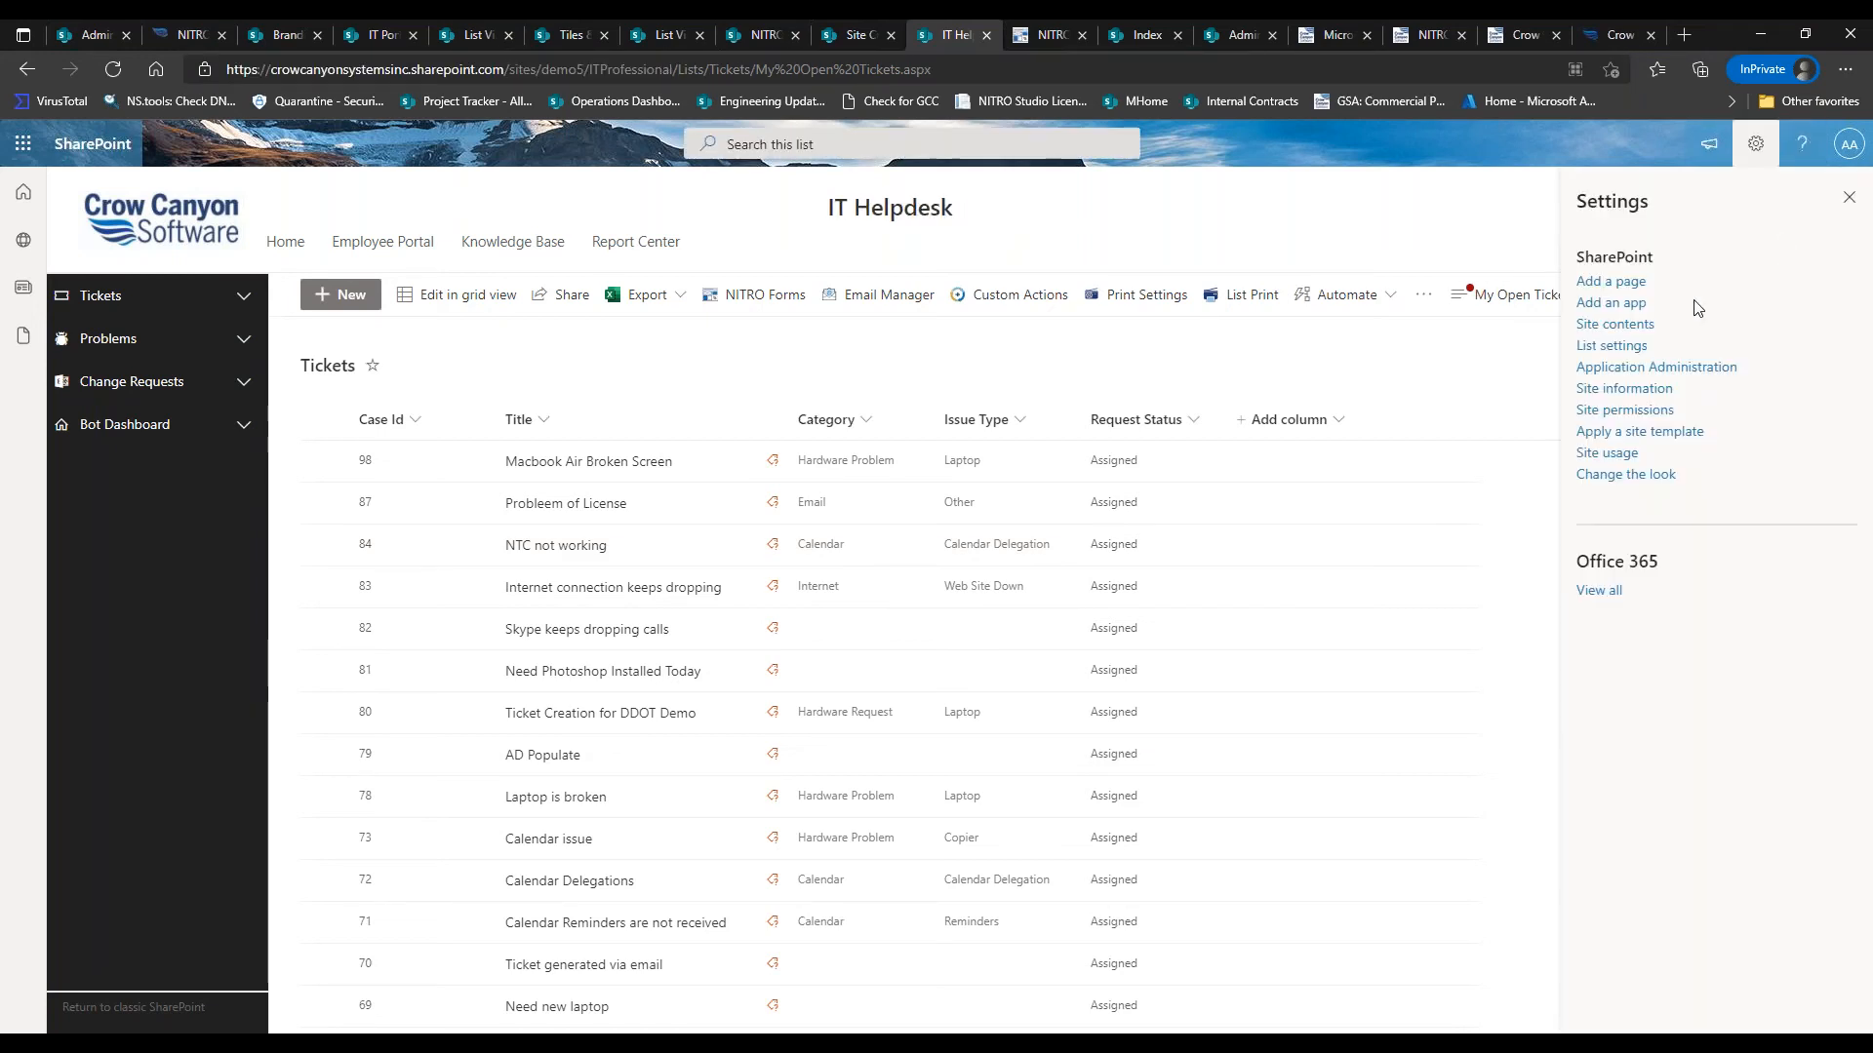
left_click(1647, 388)
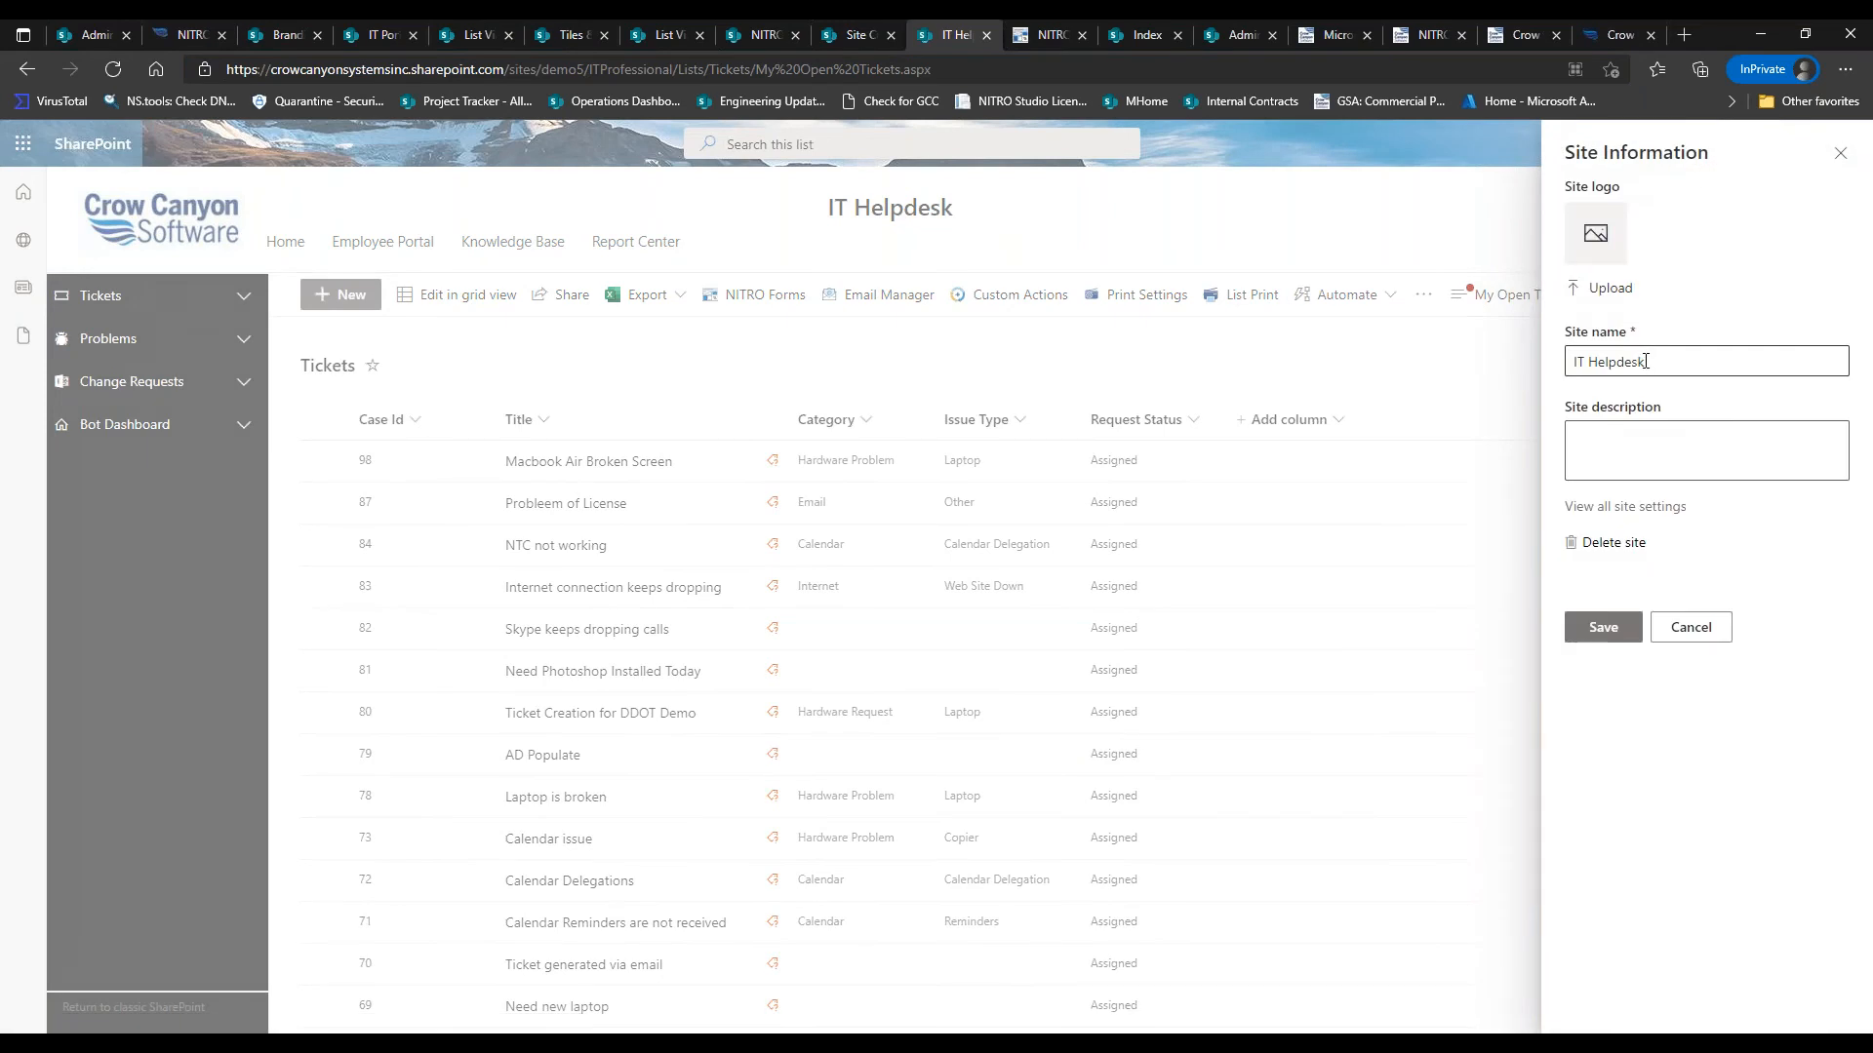
left_click(1643, 505)
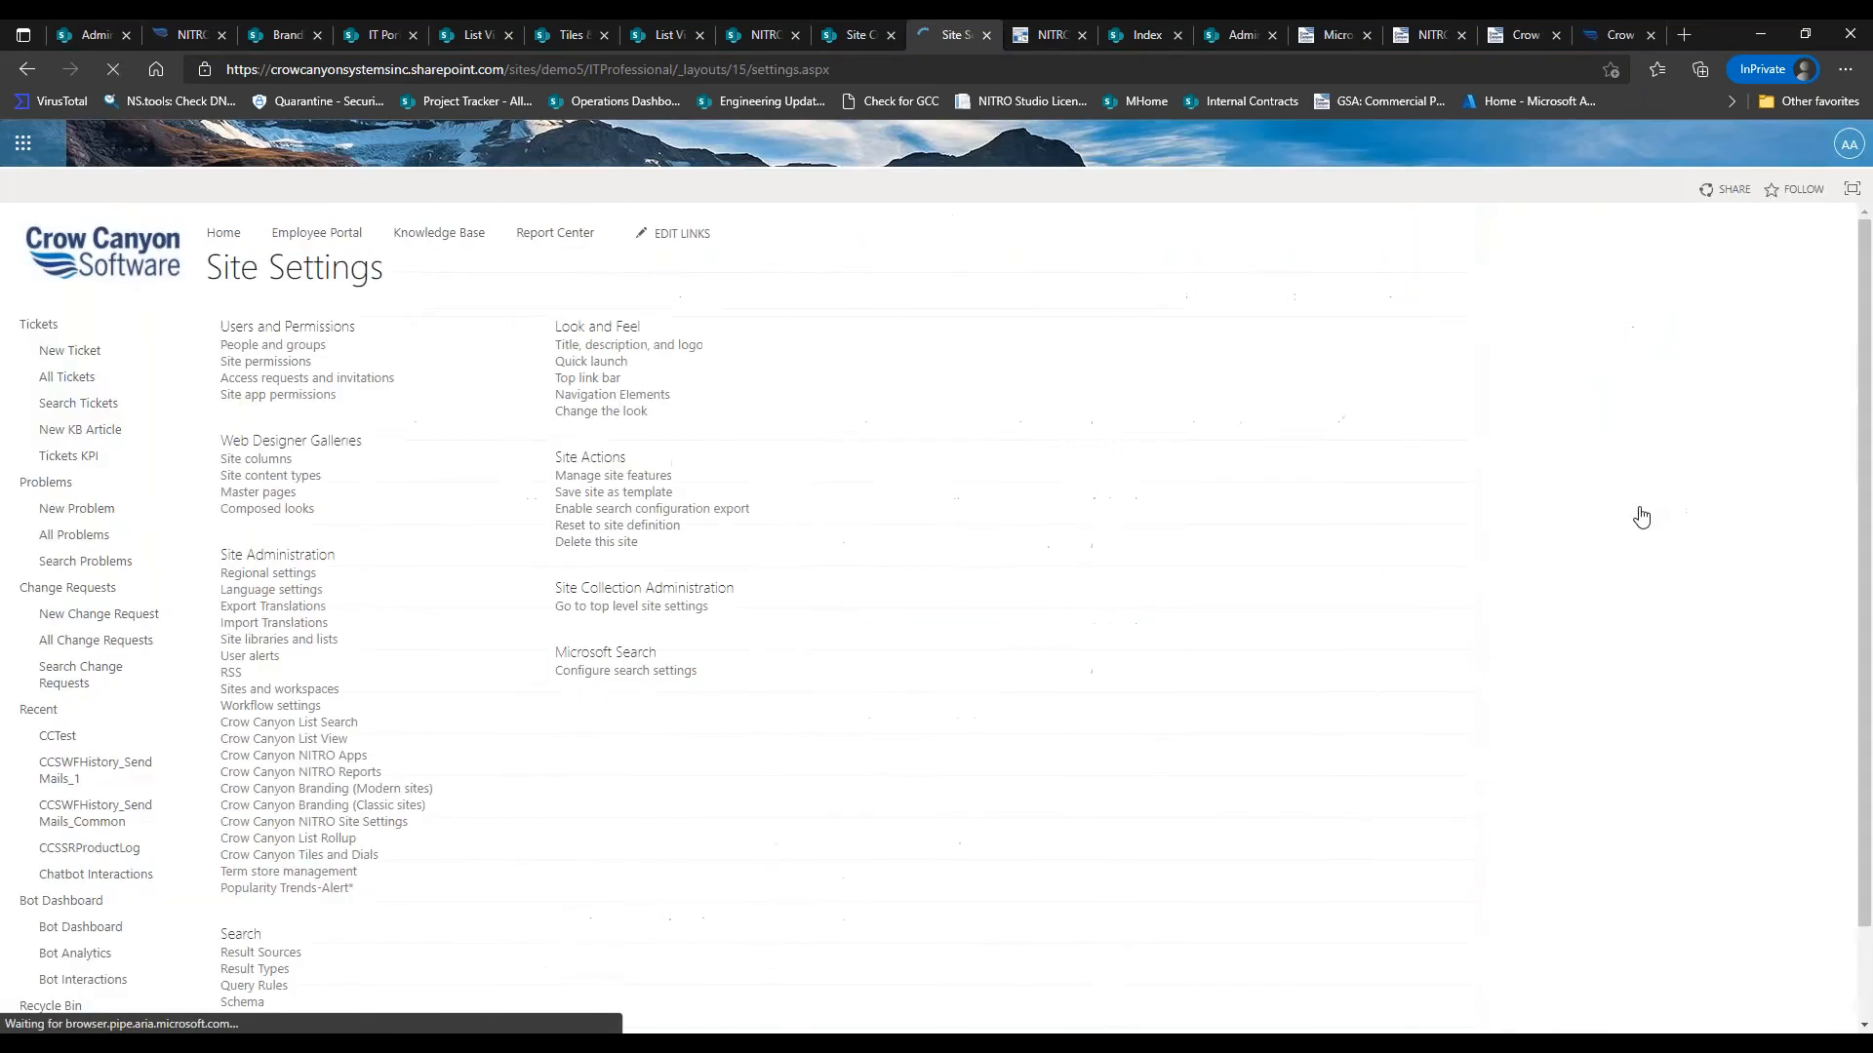
left_click(283, 362)
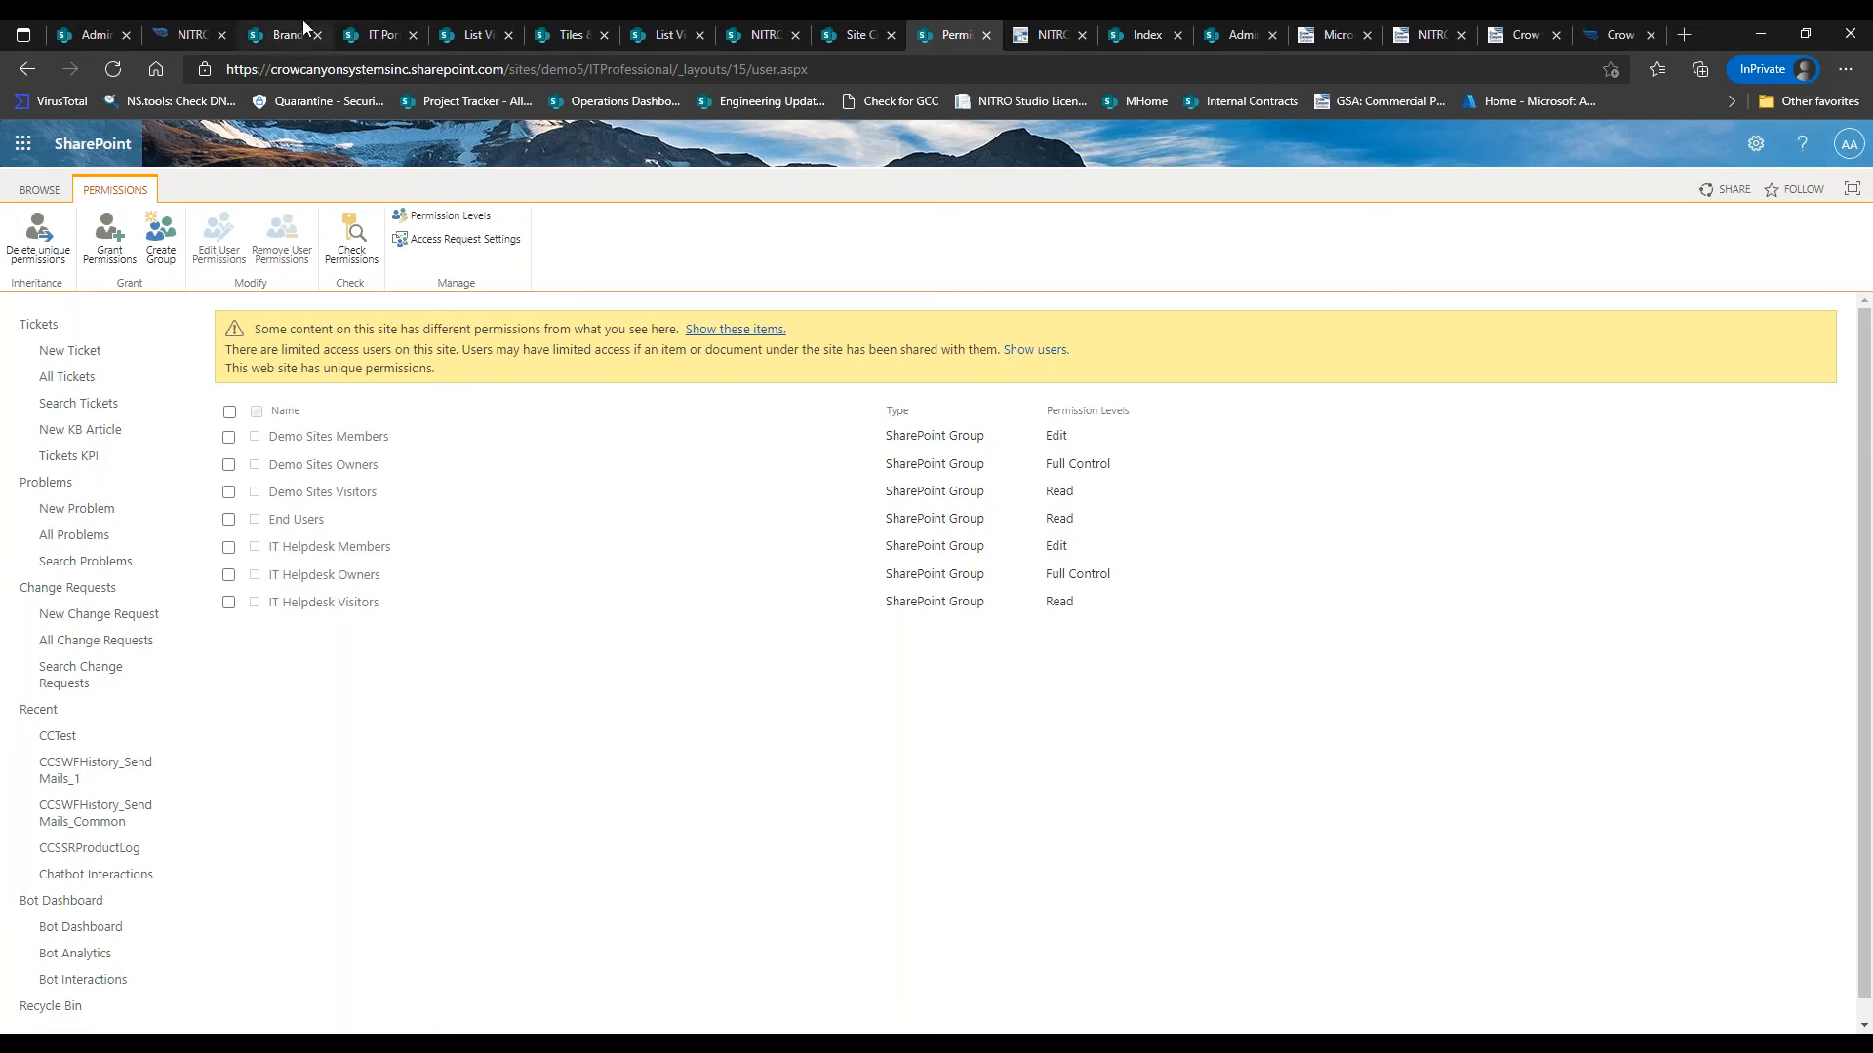
Glance at the IT Portal's modern branding settings and open the IT Portal home page
left_click(357, 32)
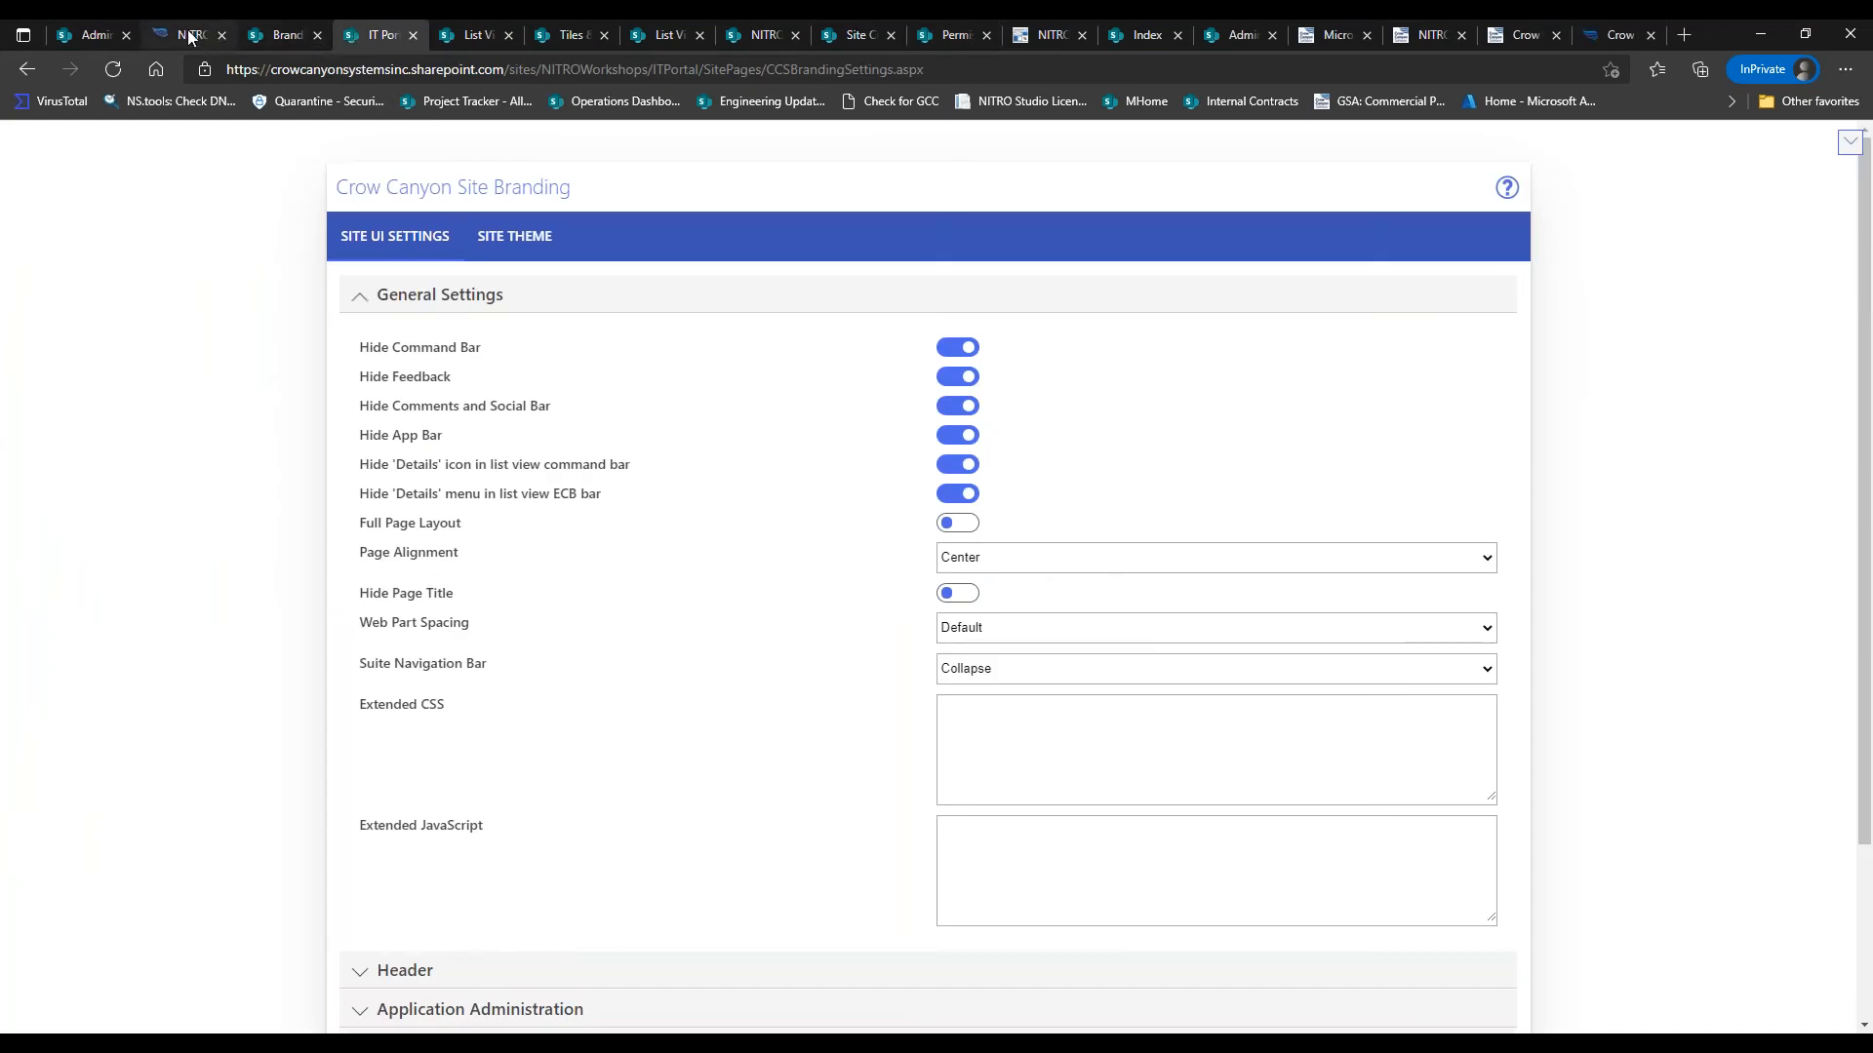
left_click(95, 34)
left_click(112, 225)
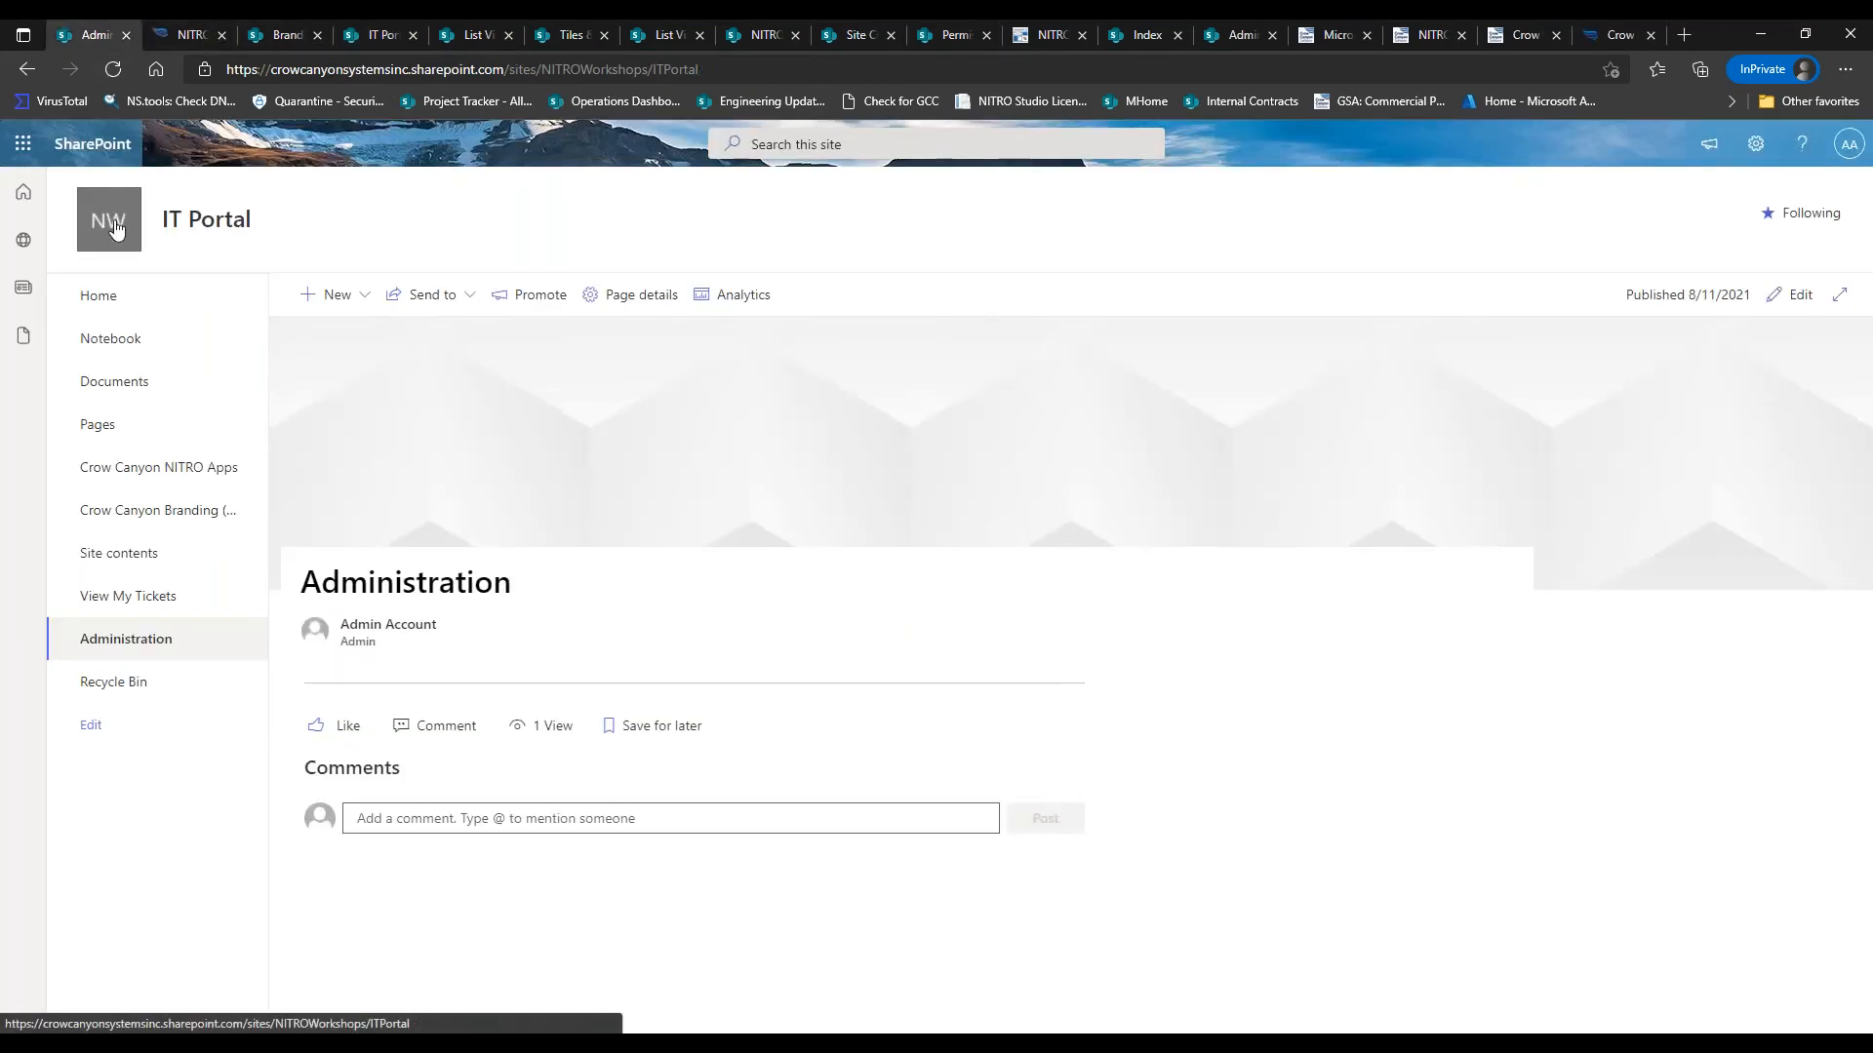
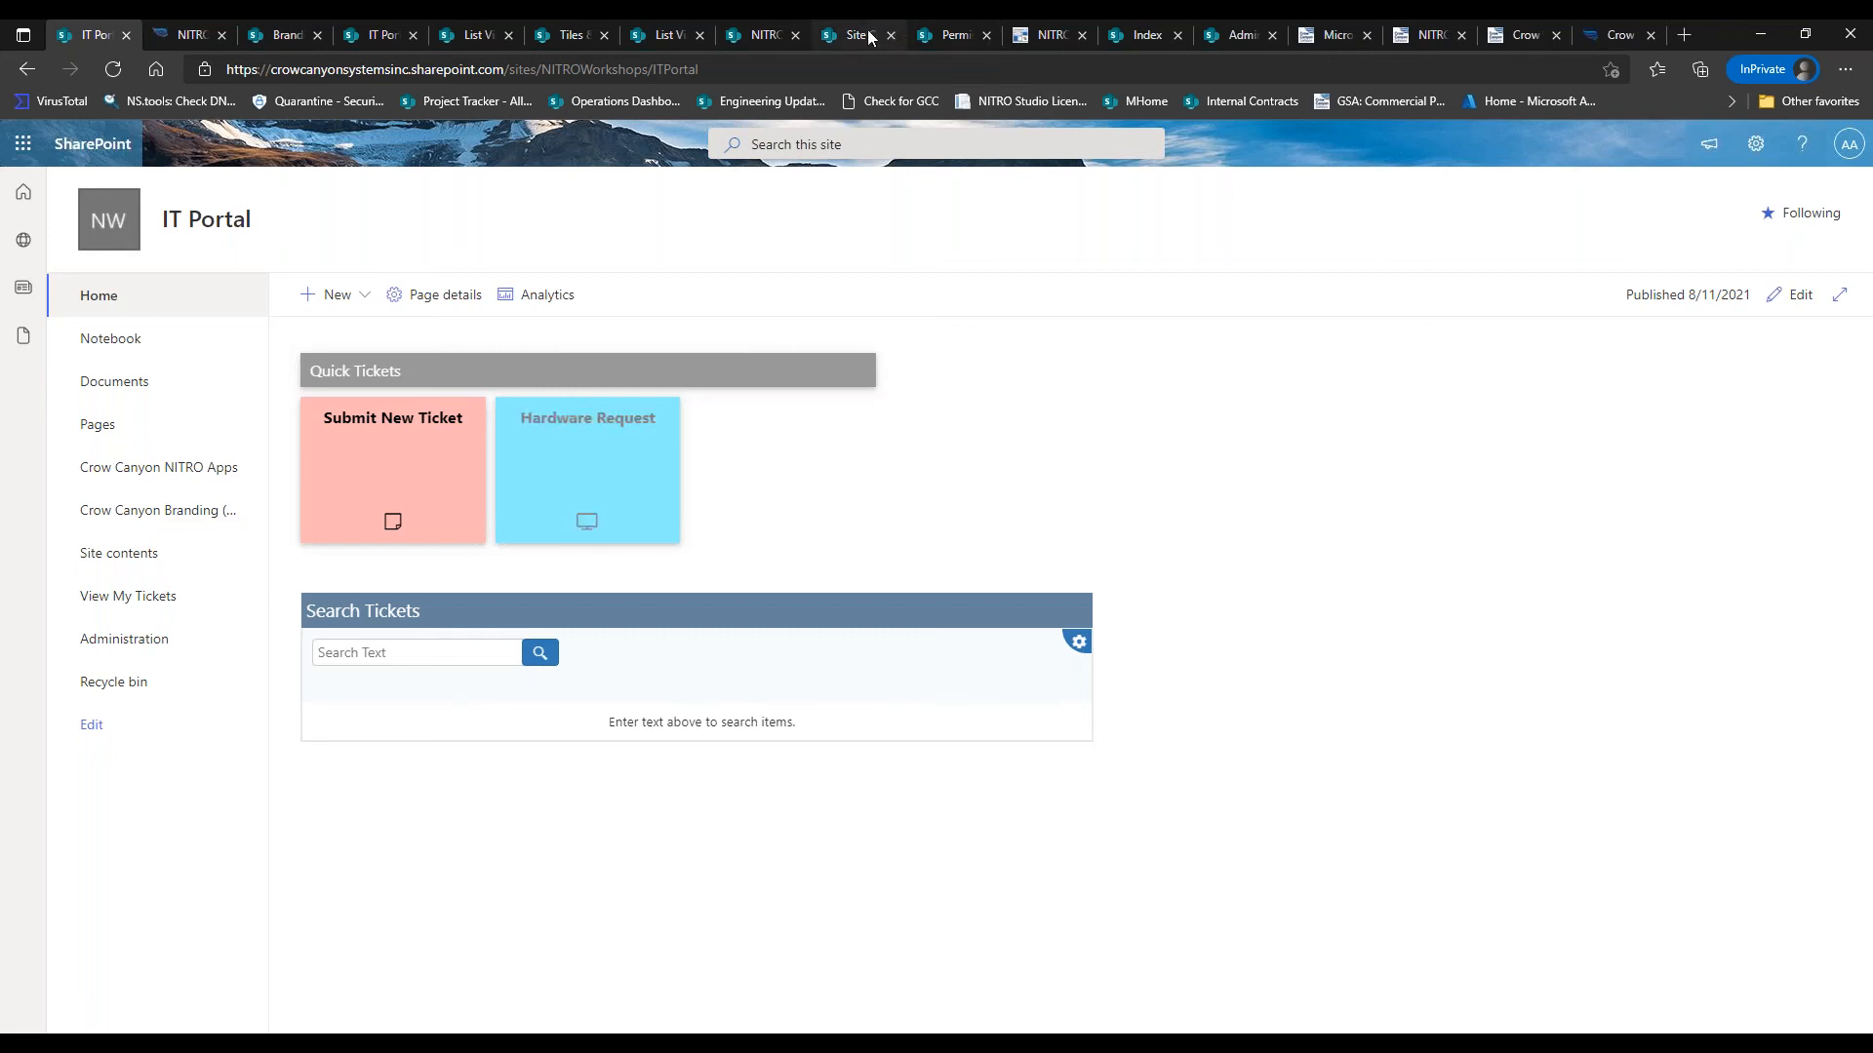
Return to the IT Helpdesk permissions page and open that site's Site contents
left_click(959, 35)
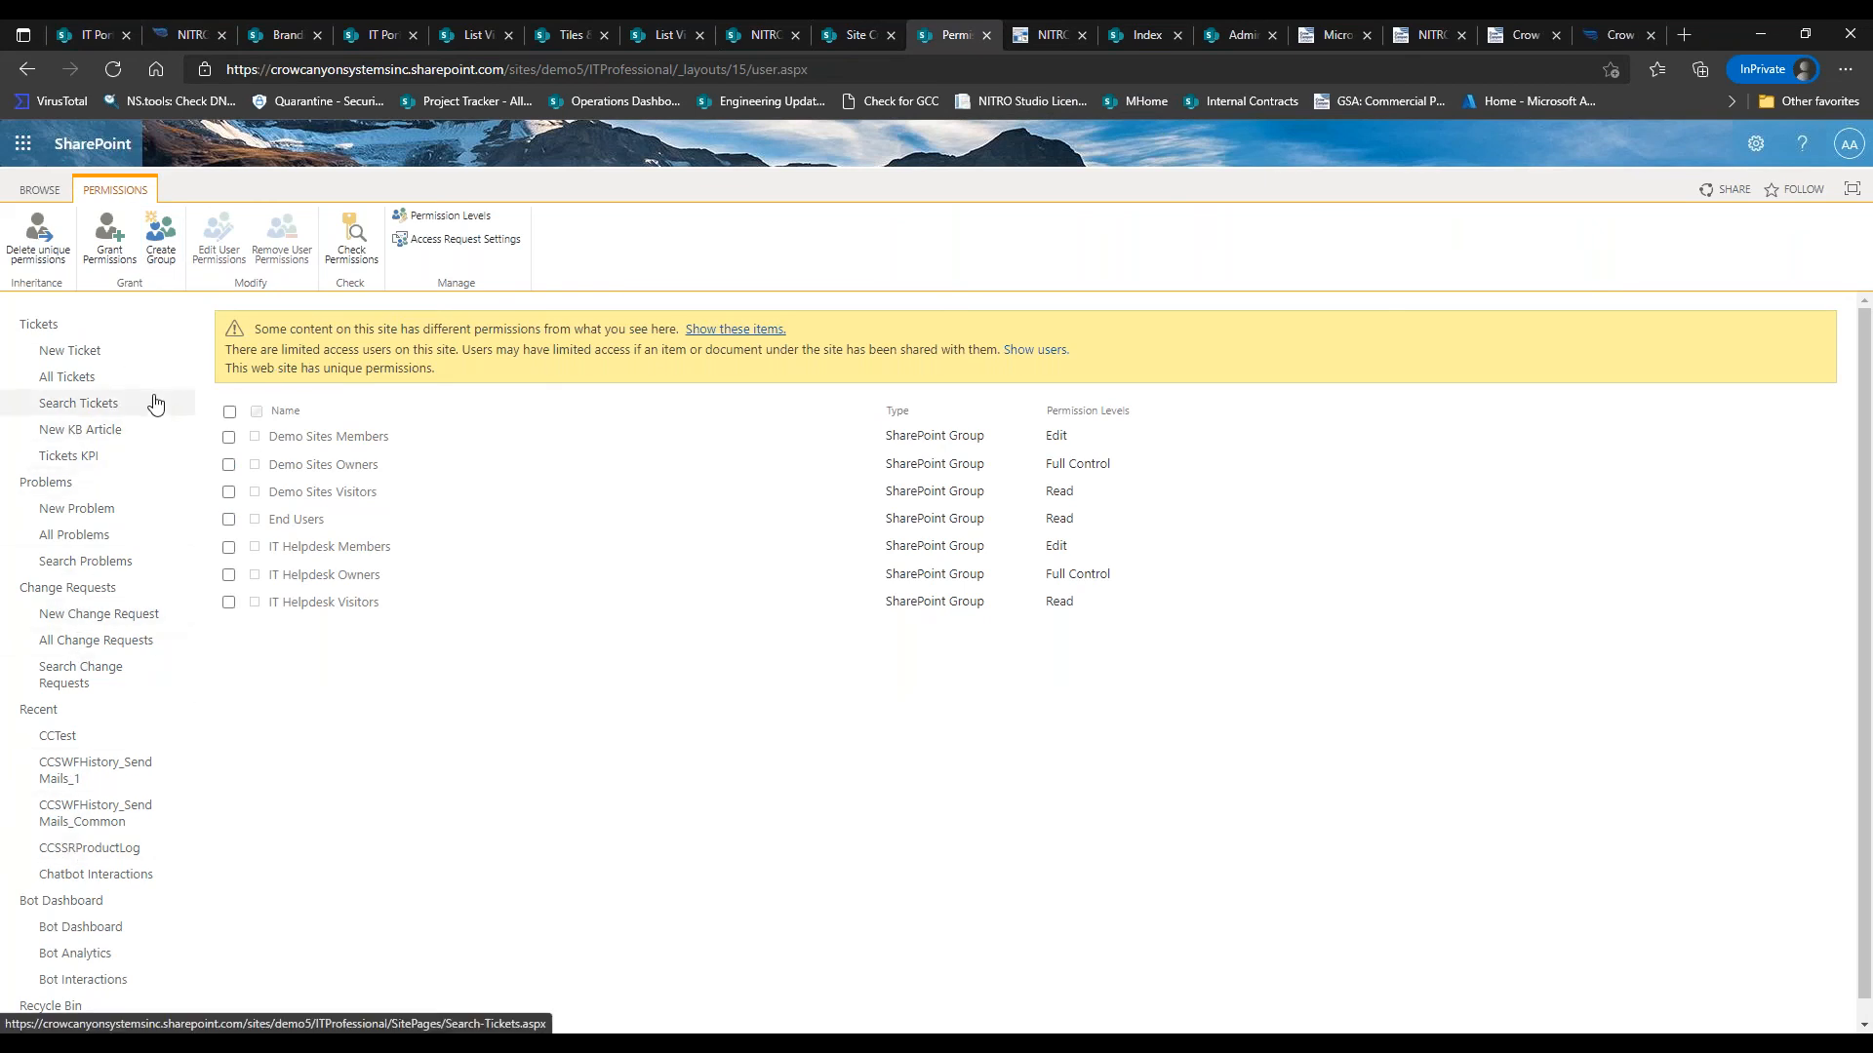
left_click(1755, 143)
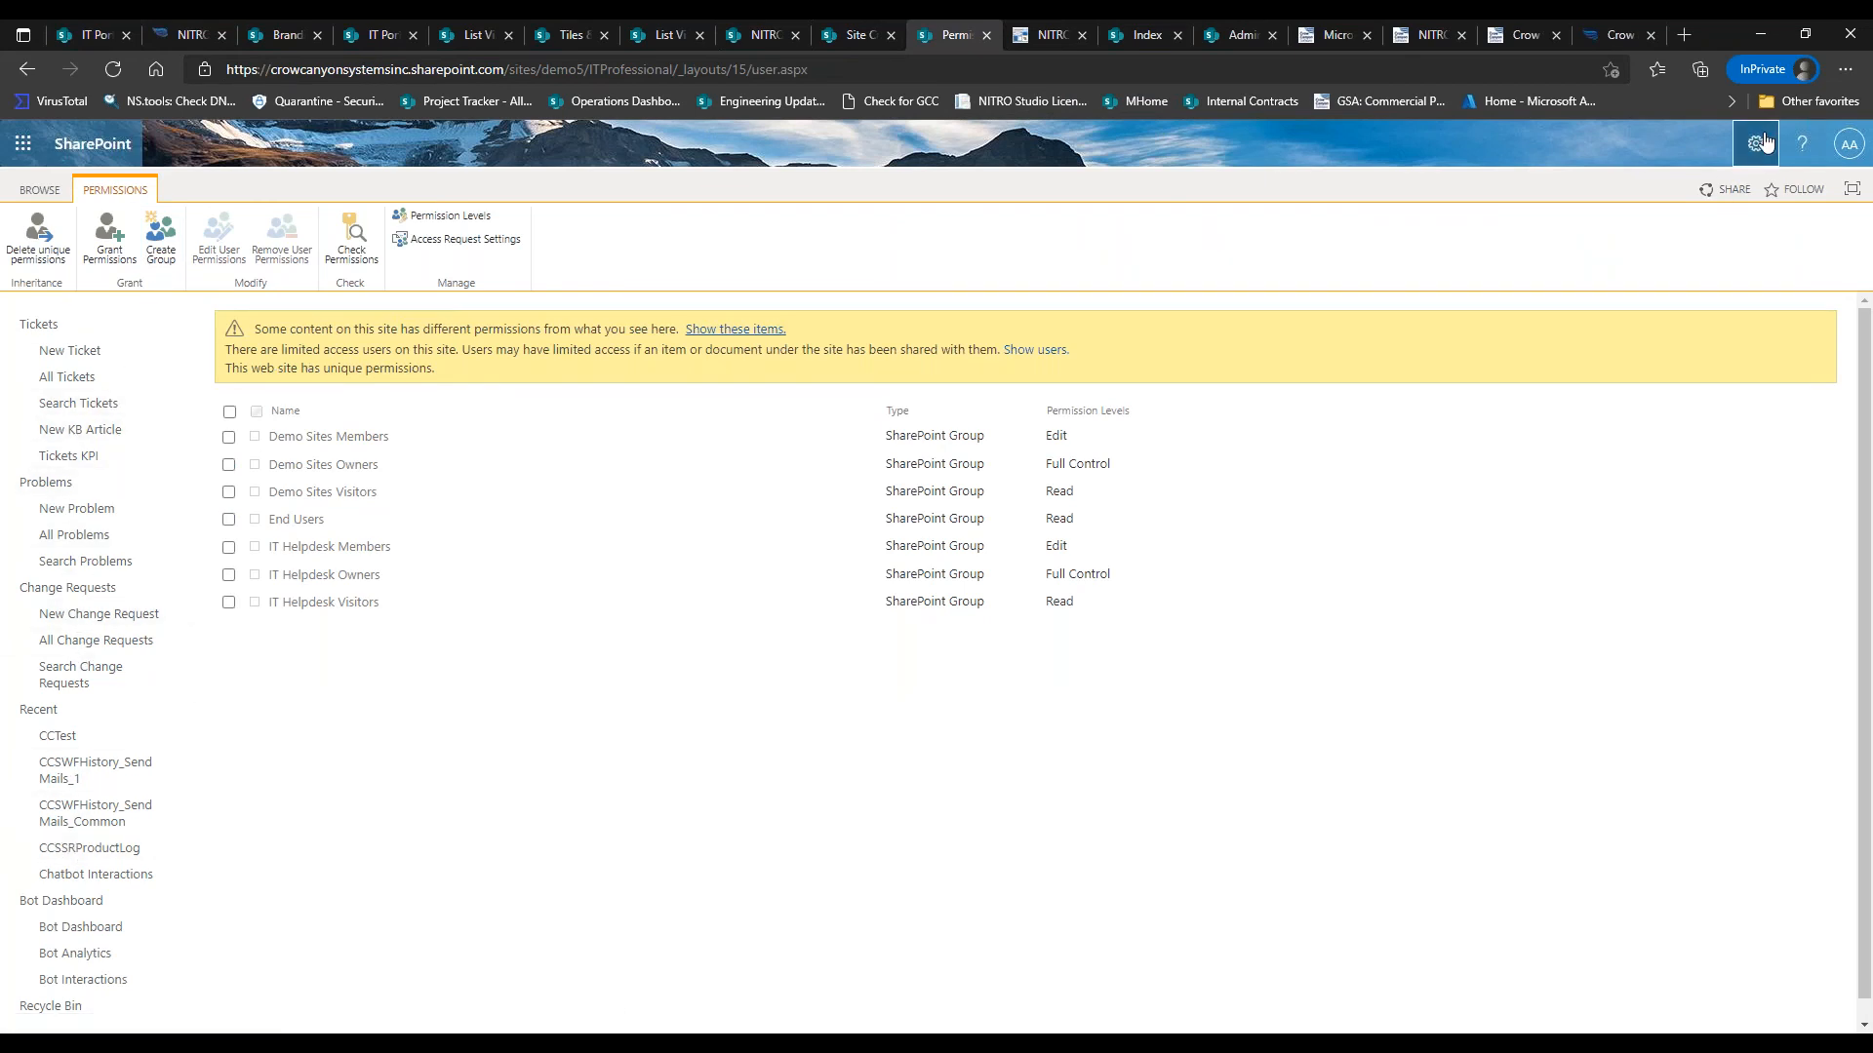
left_click(1612, 347)
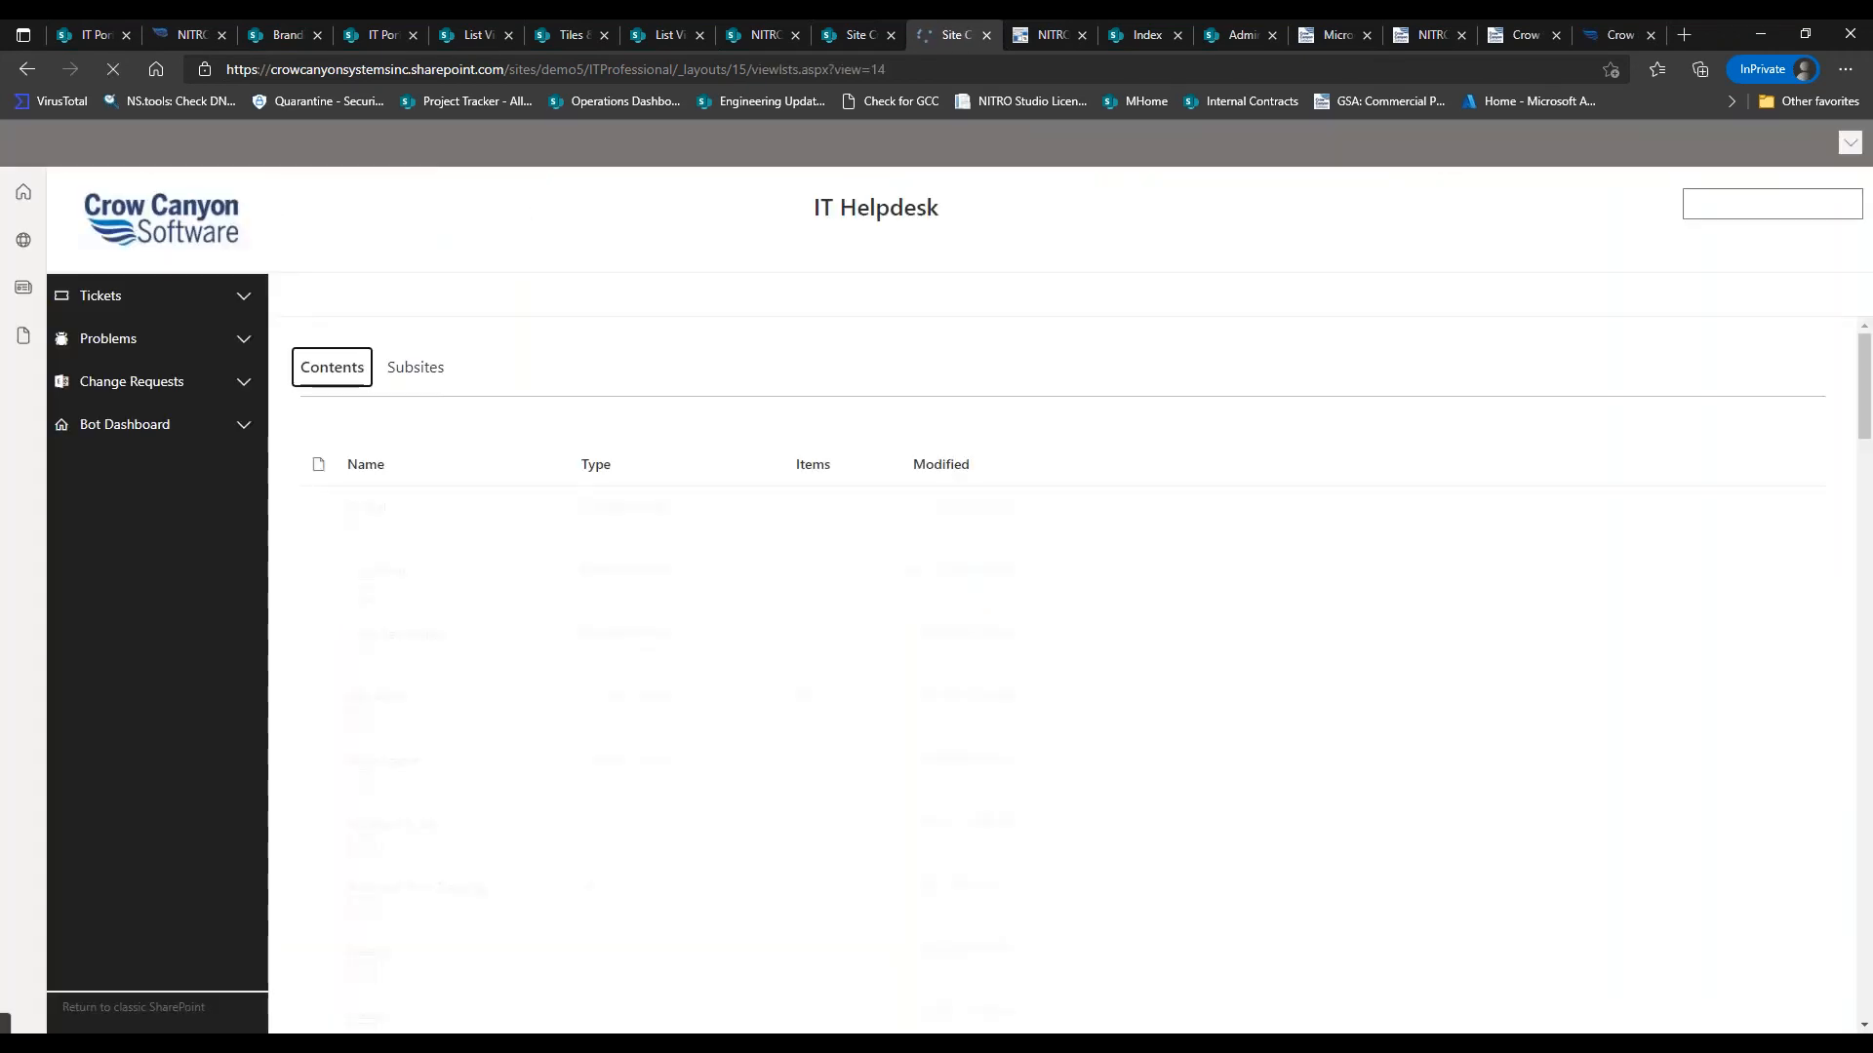
Open the Category list's settings from Site contents, review the list's permissions, and return to its settings
left_click_drag(1864, 357, 1864, 439)
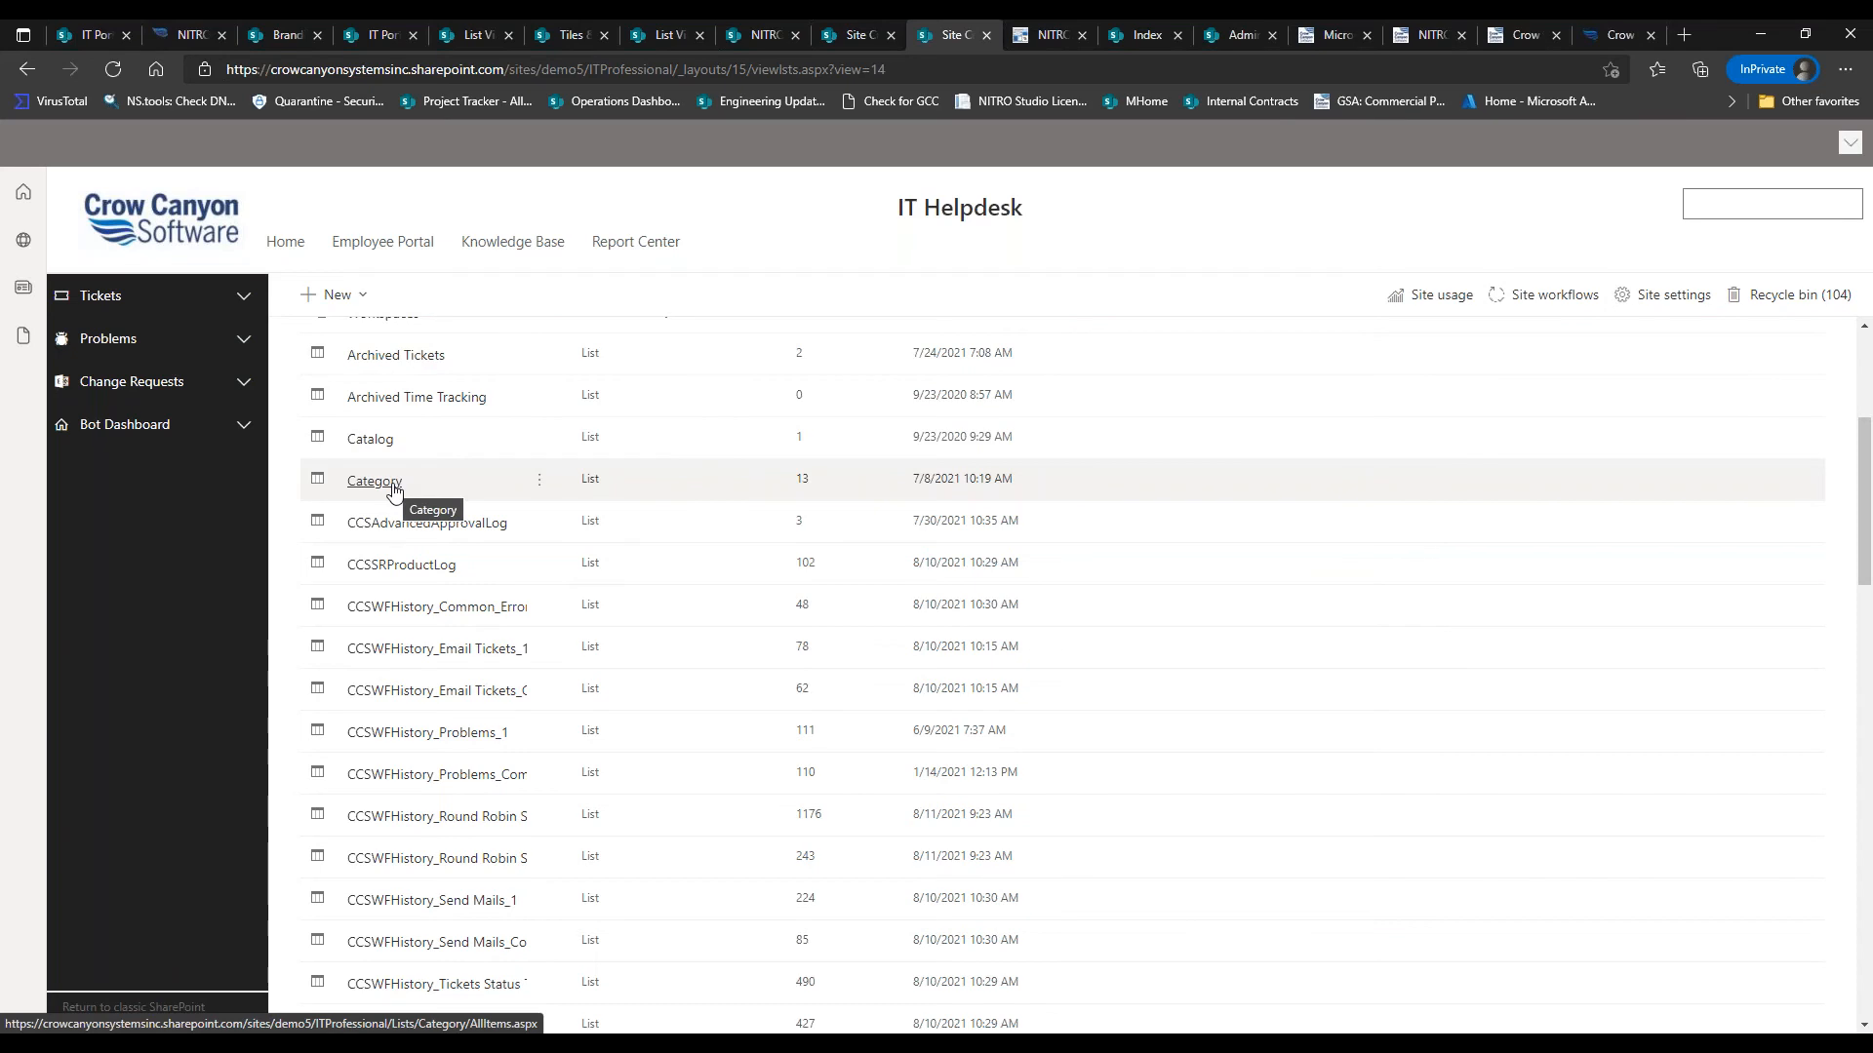
left_click(538, 480)
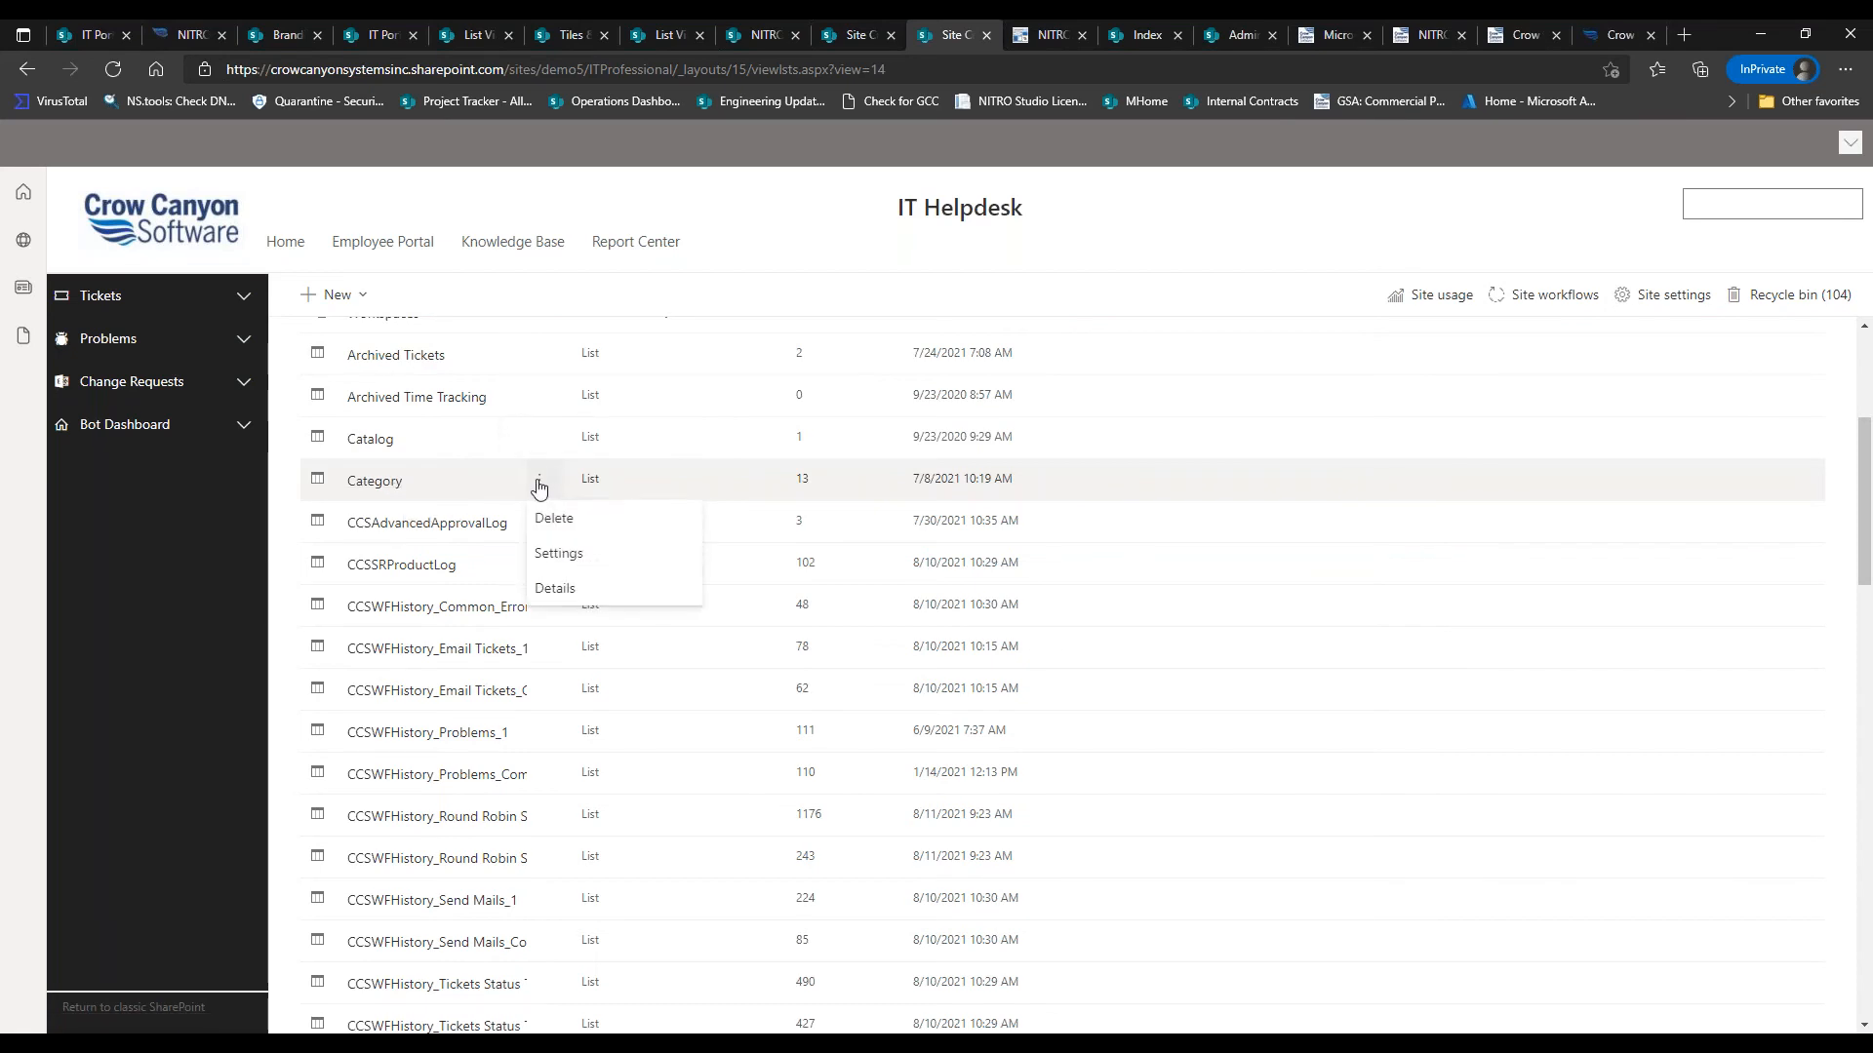
left_click(566, 552)
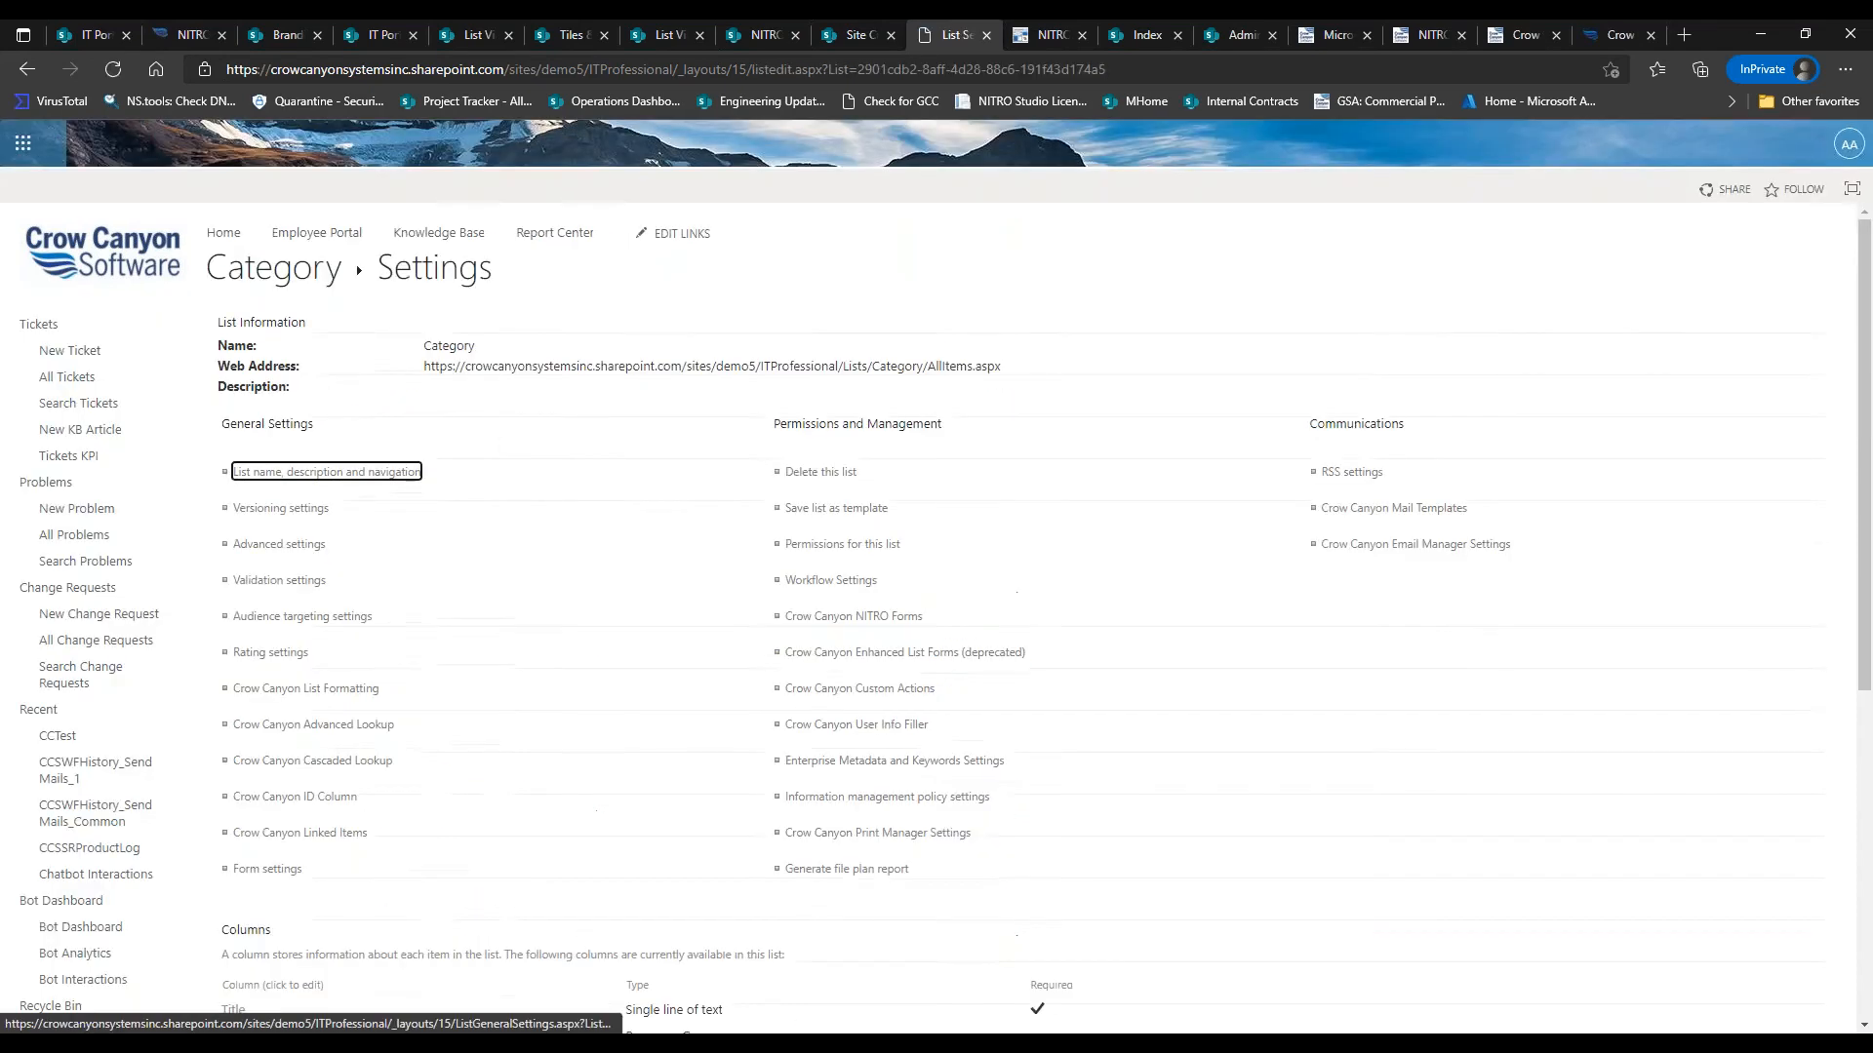
left_click(834, 544)
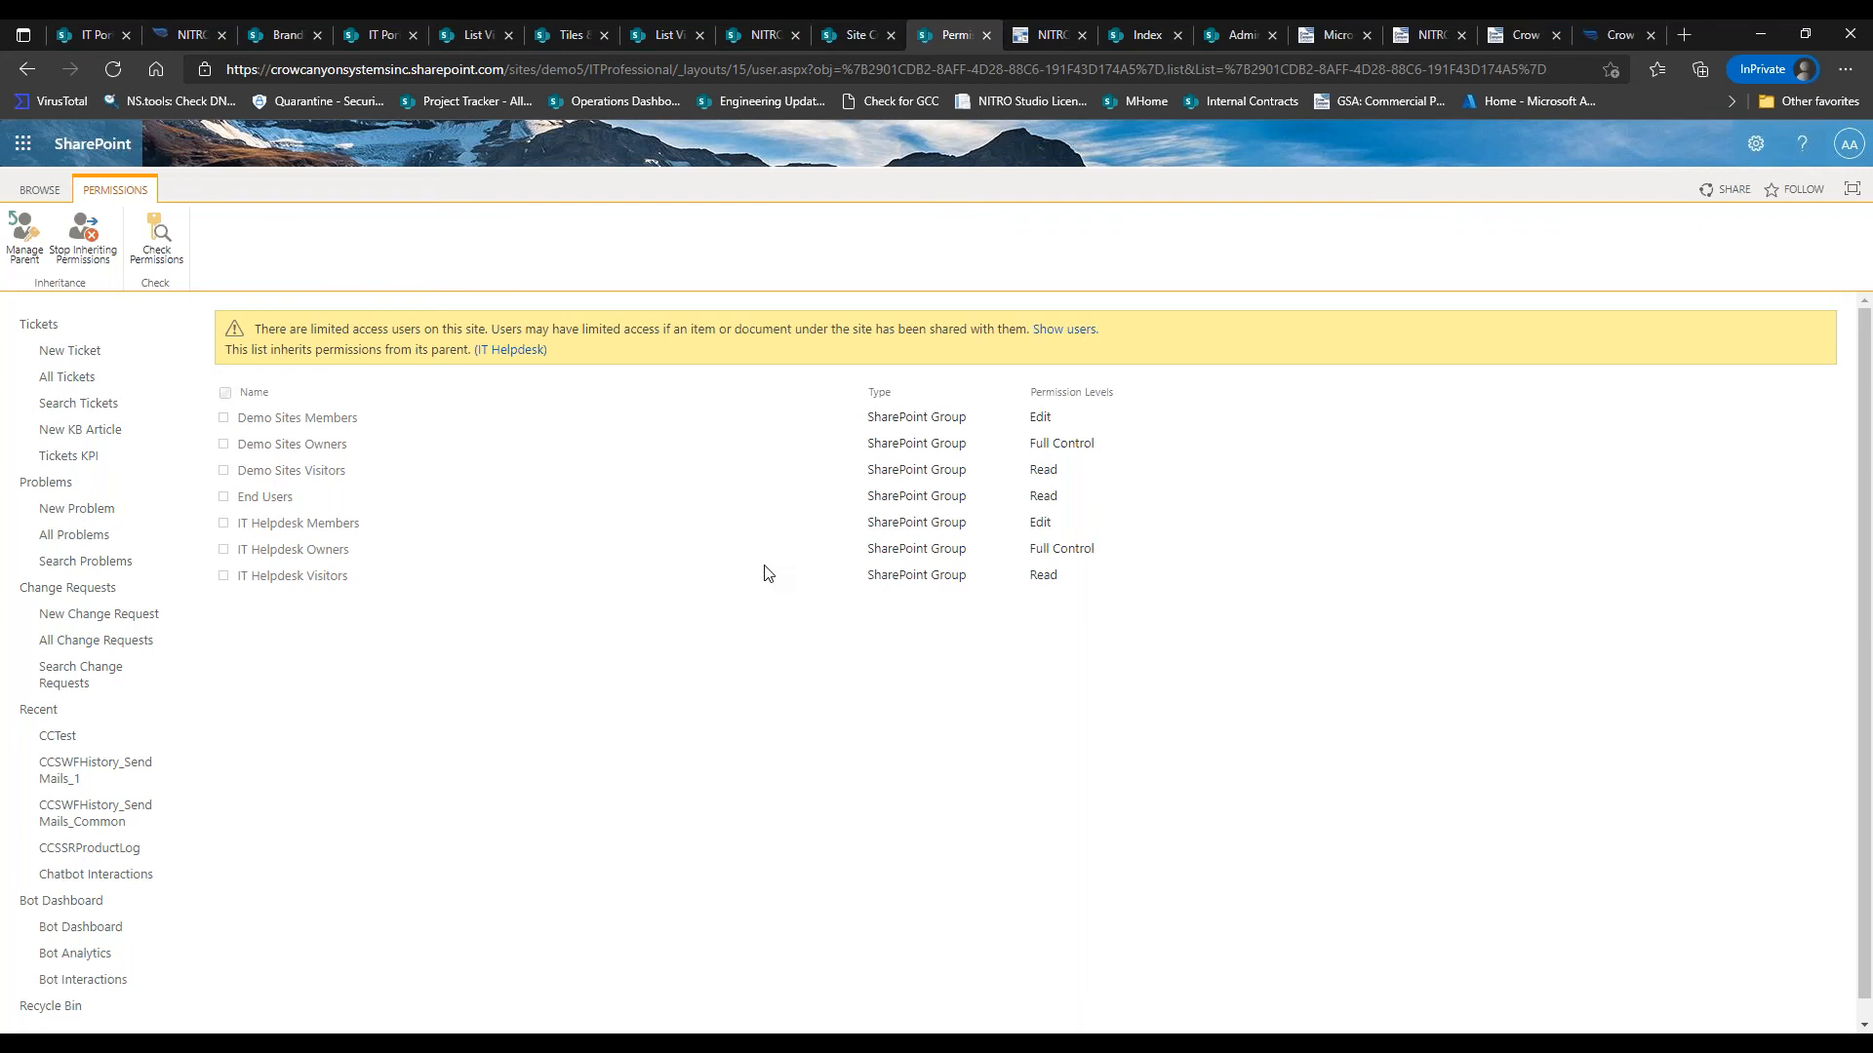
left_click(15, 73)
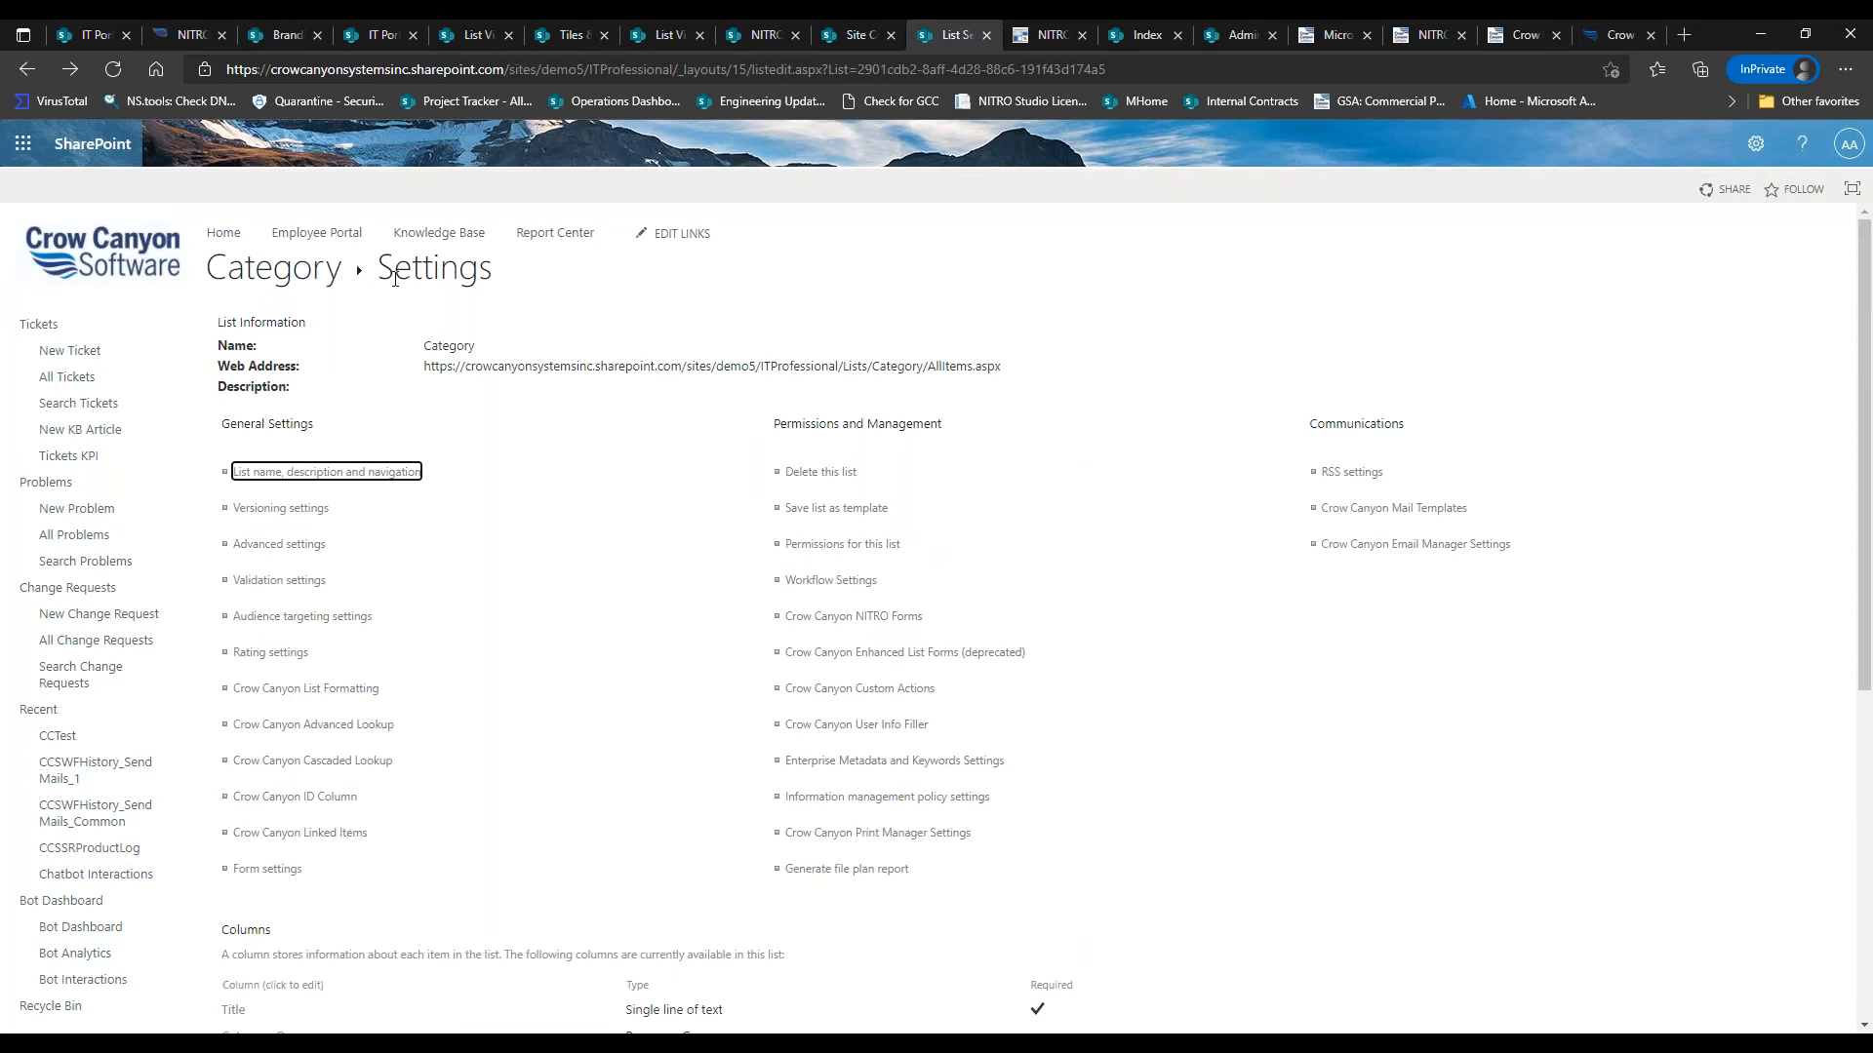
Glance at the IT Portal home page and return to the Category list's settings
left_click(113, 35)
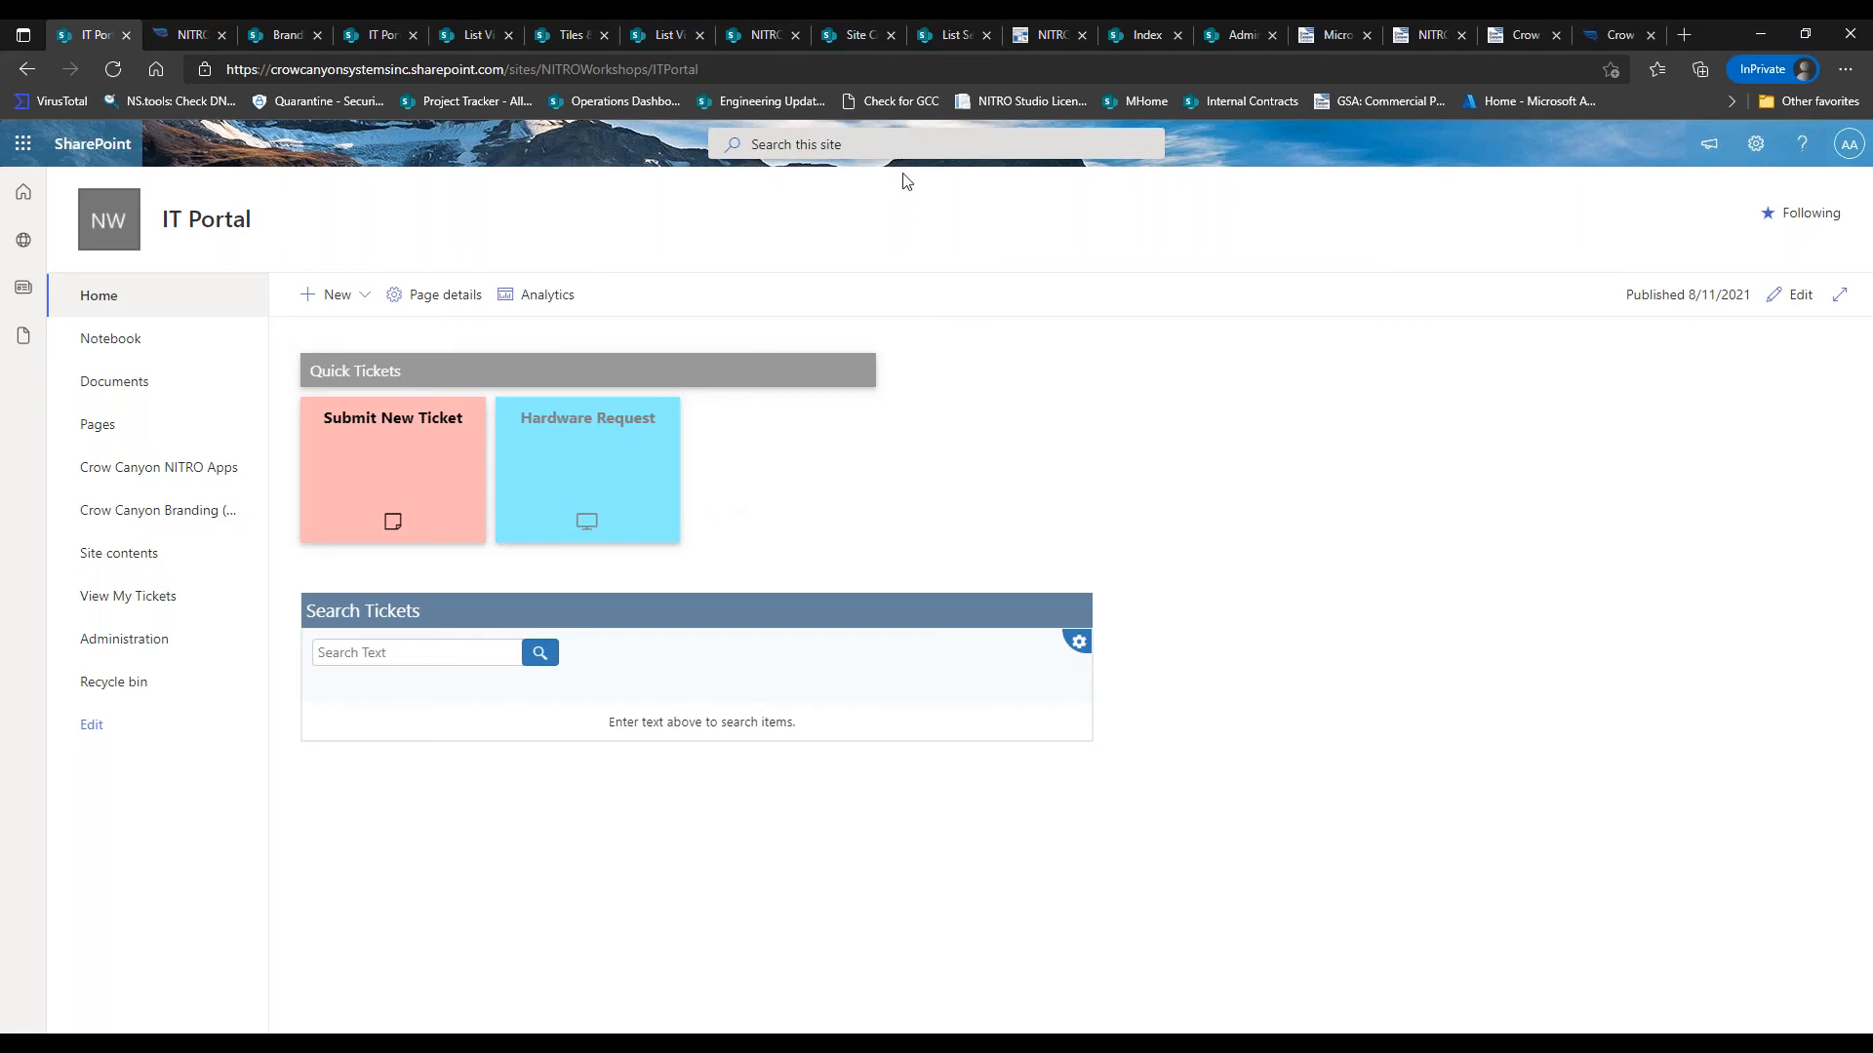
left_click(932, 37)
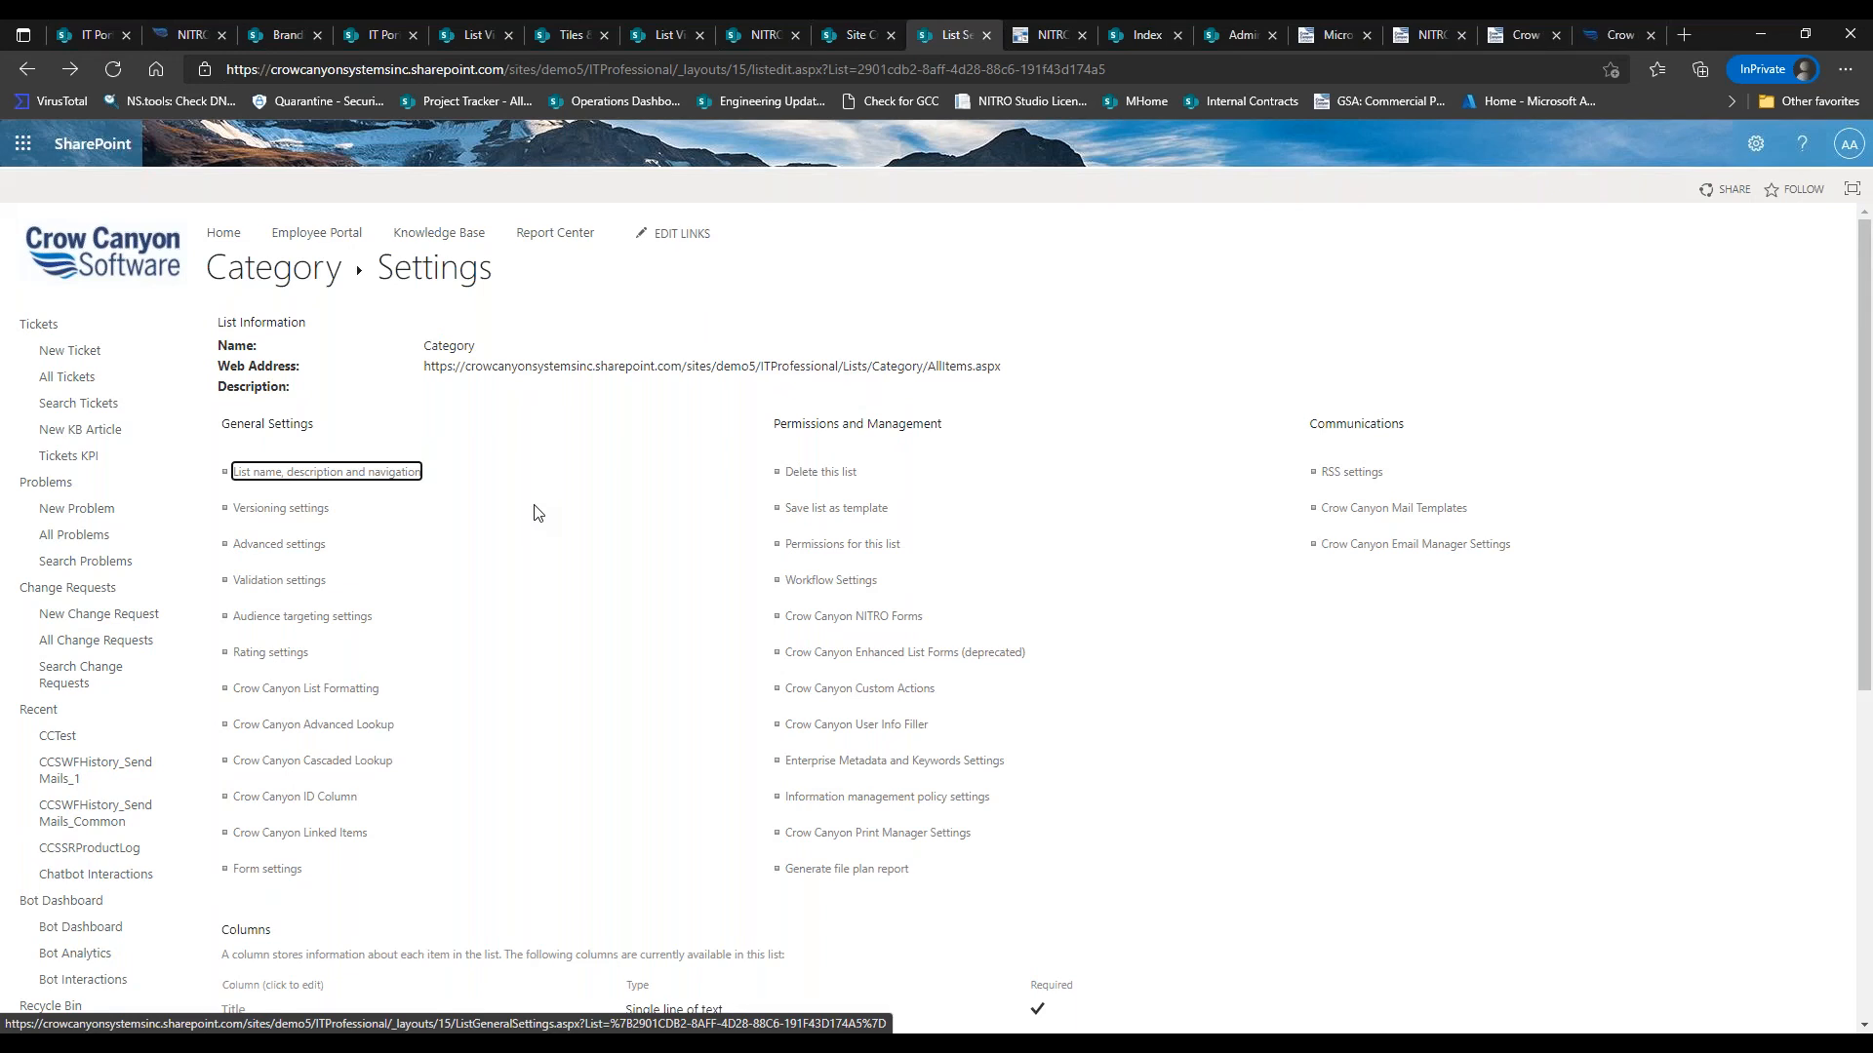
left_click(860, 39)
left_click(909, 34)
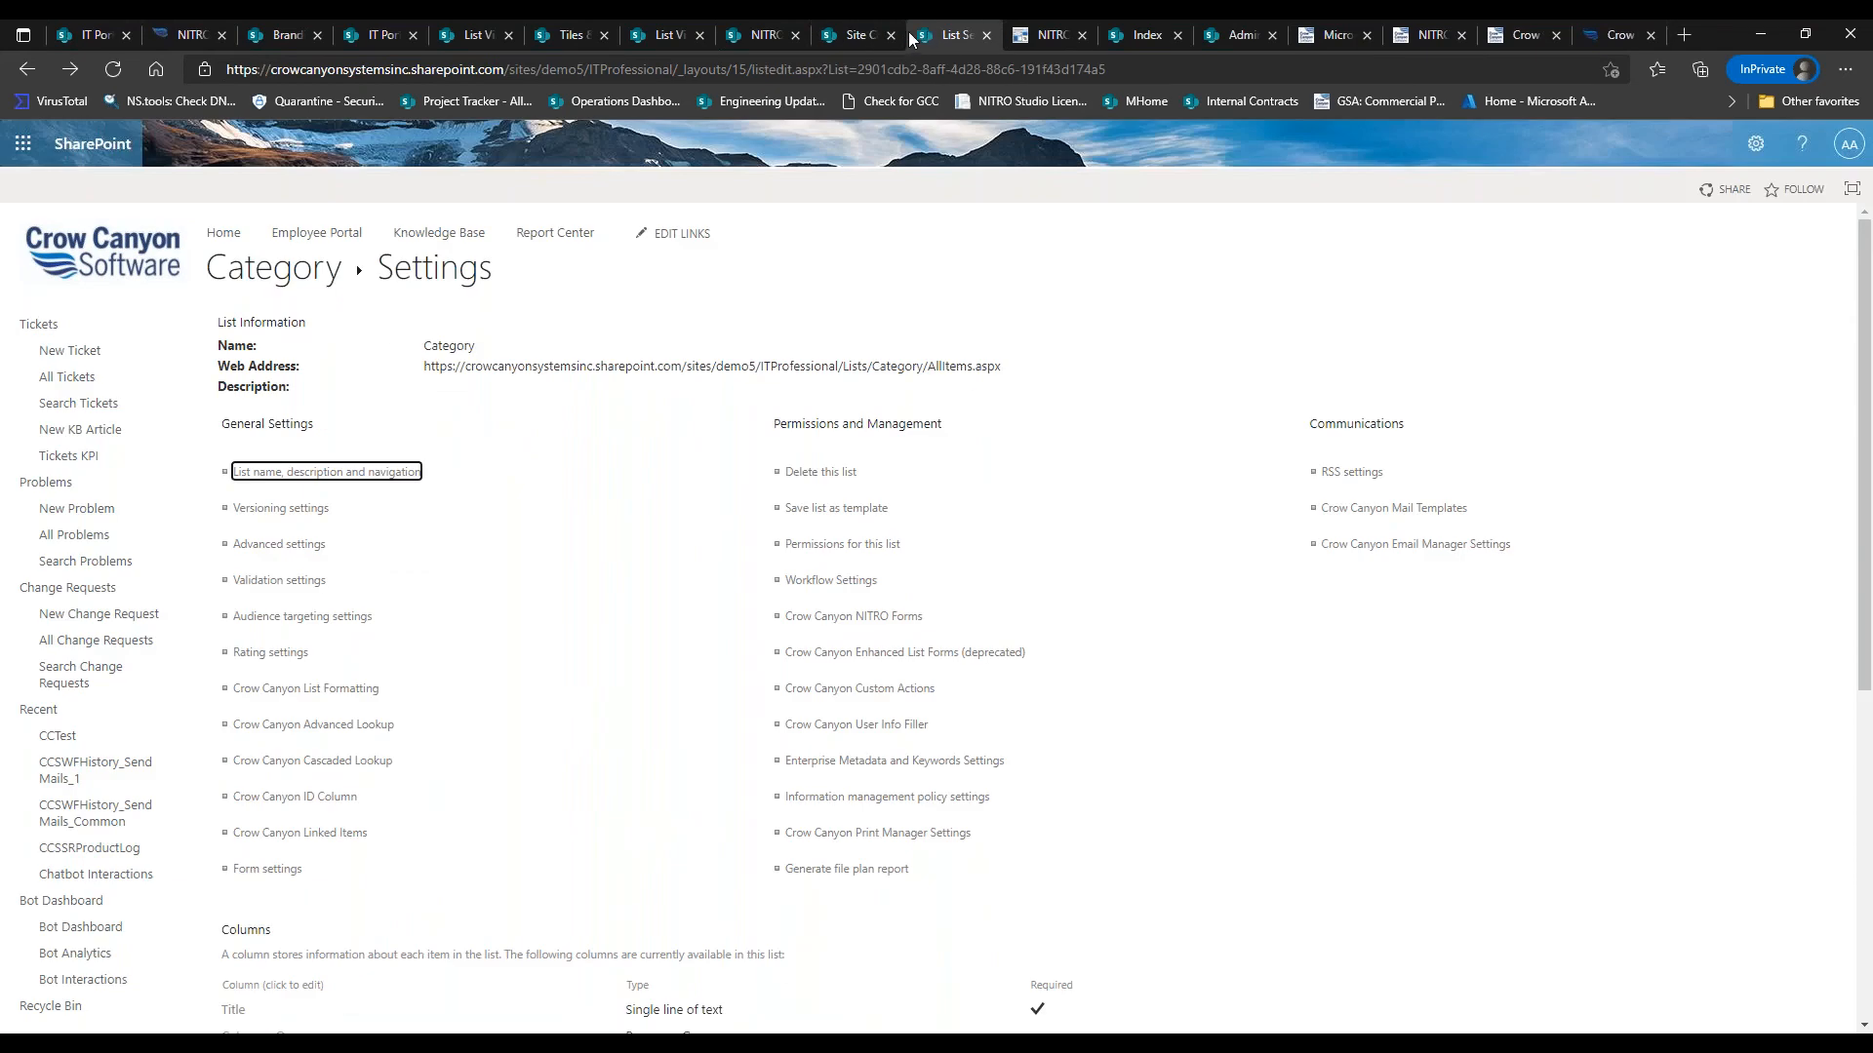
Open the IT Helpdesk site's permissions from its site settings and view the members of the End Users group
left_click(883, 29)
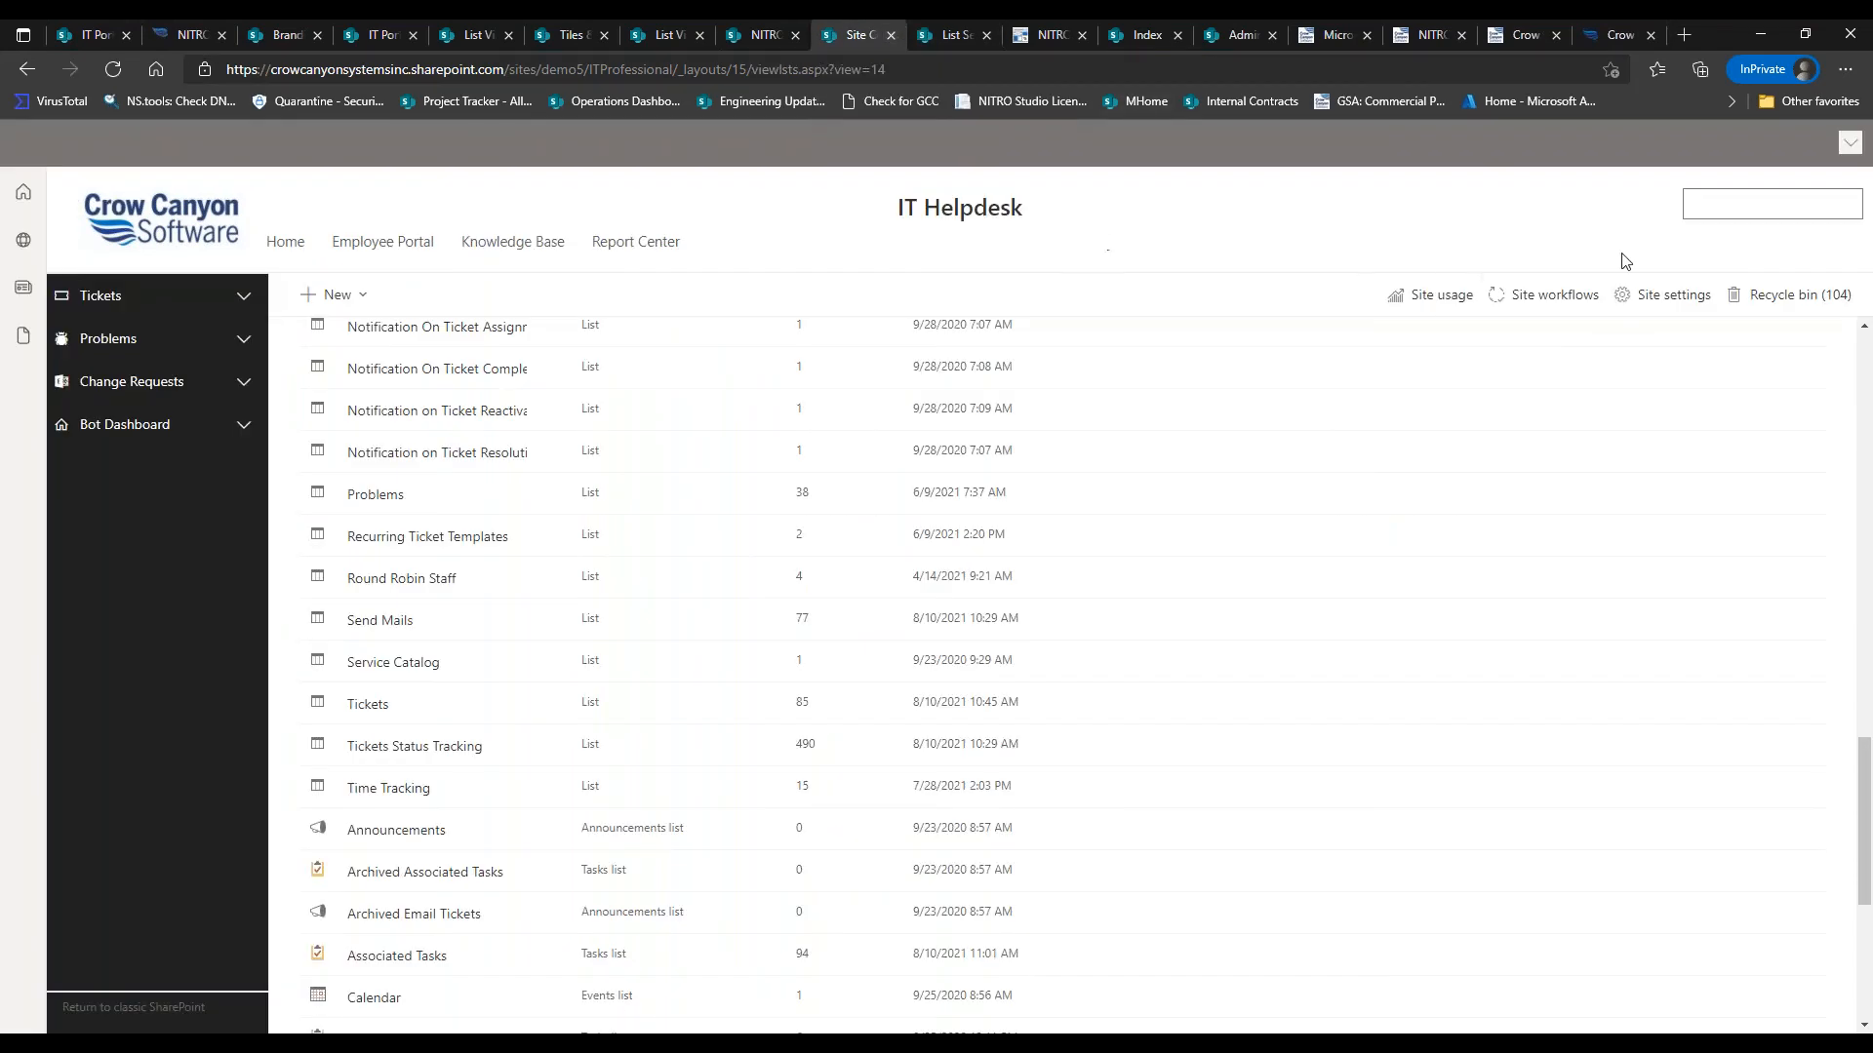
left_click(1684, 295)
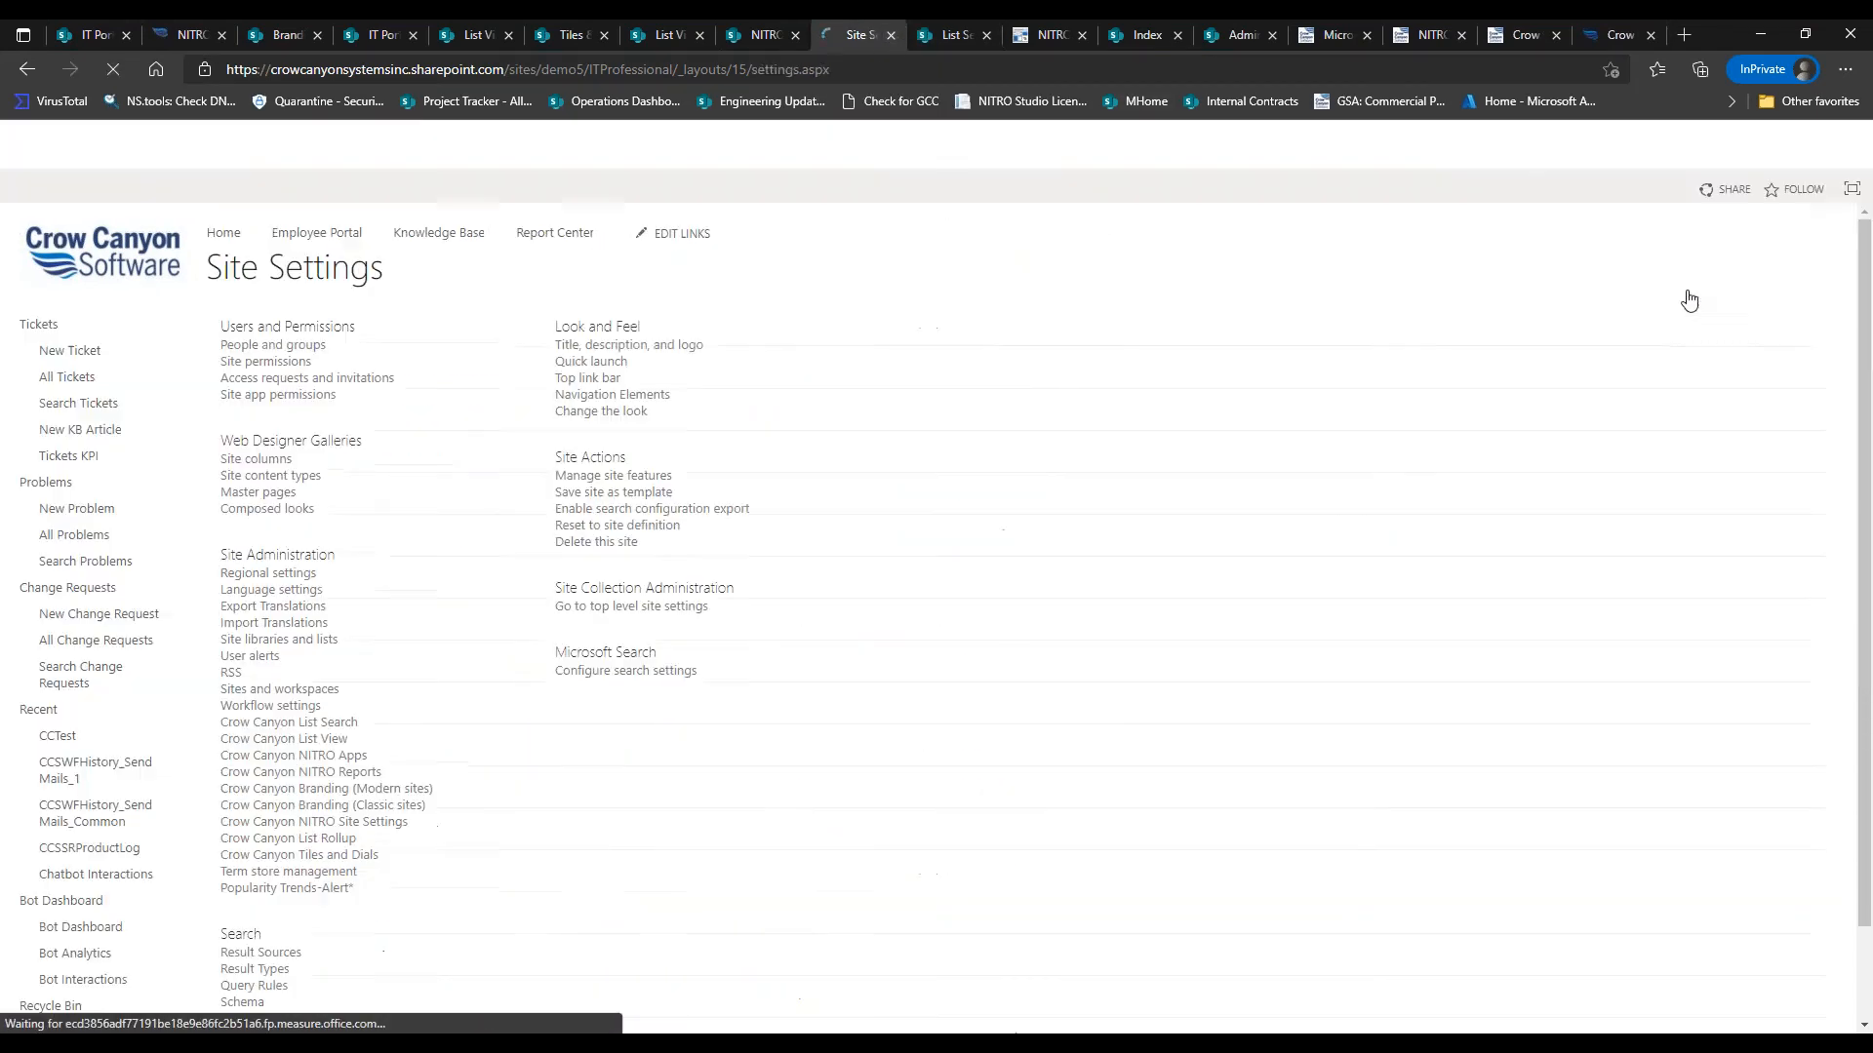
left_click(287, 367)
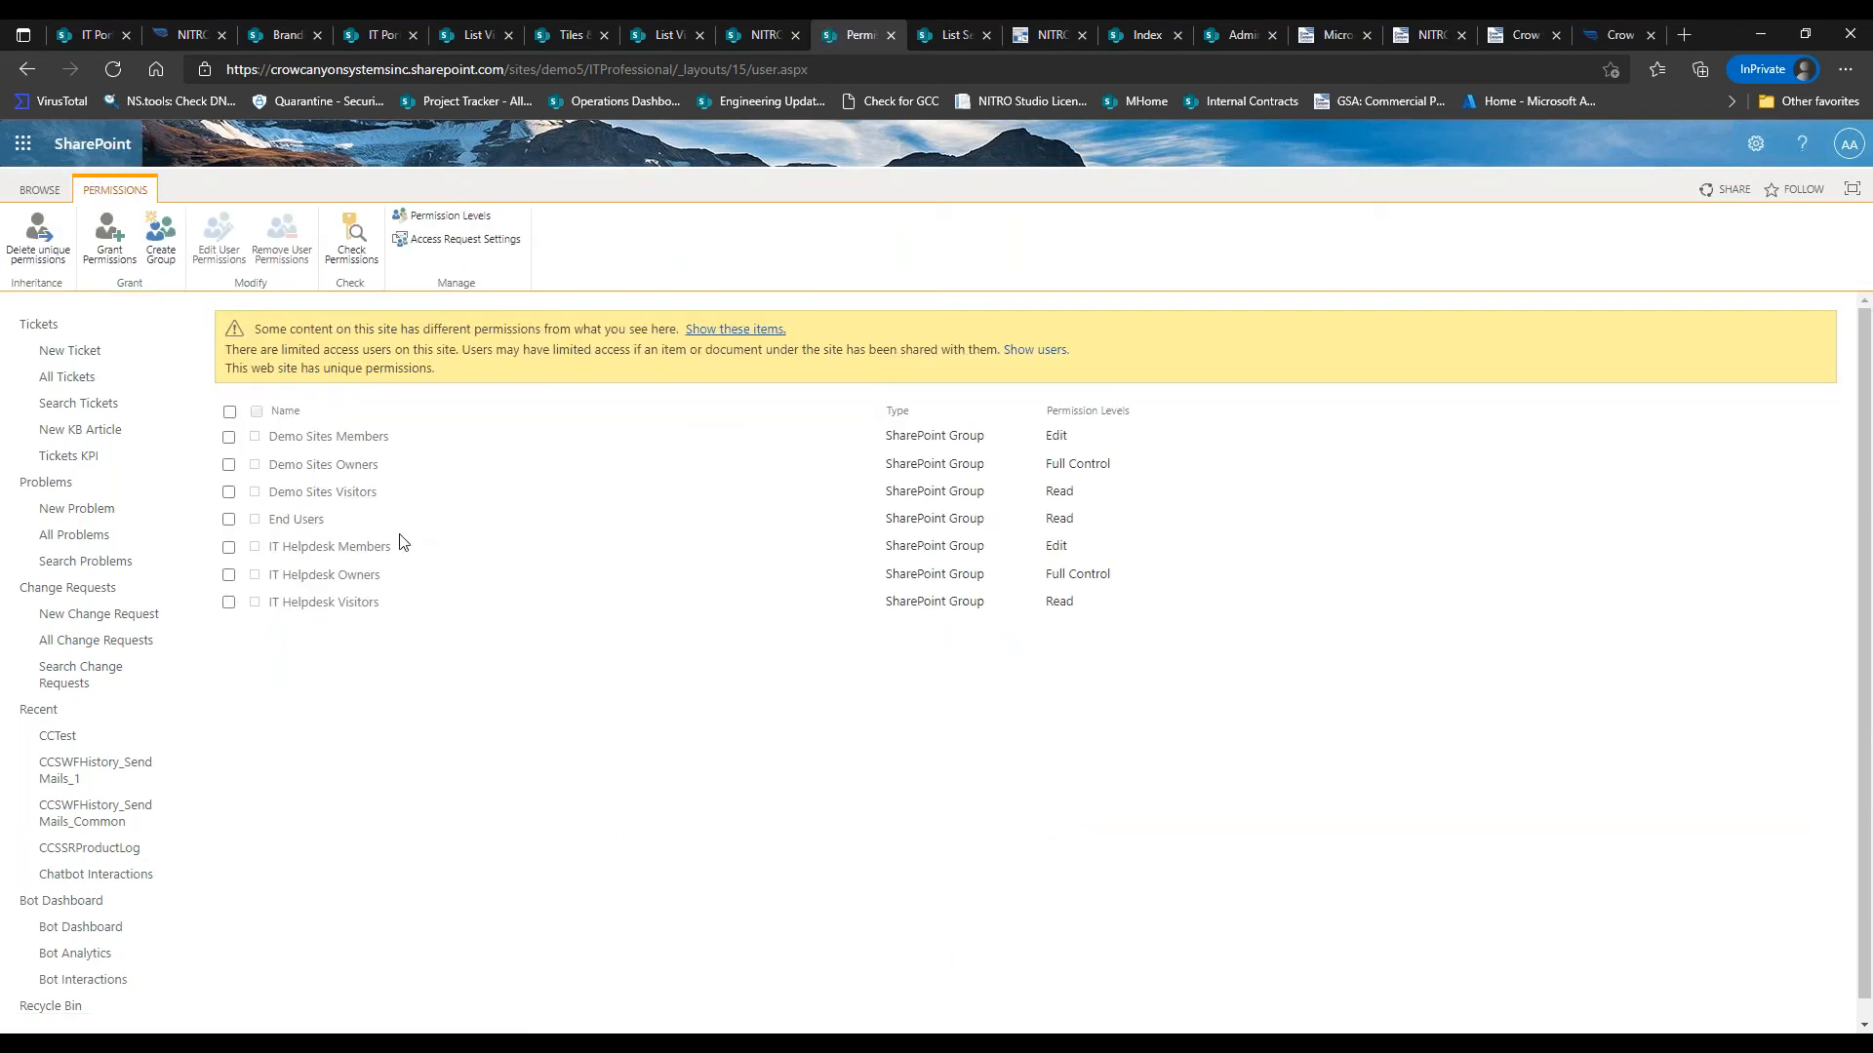
left_click(302, 520)
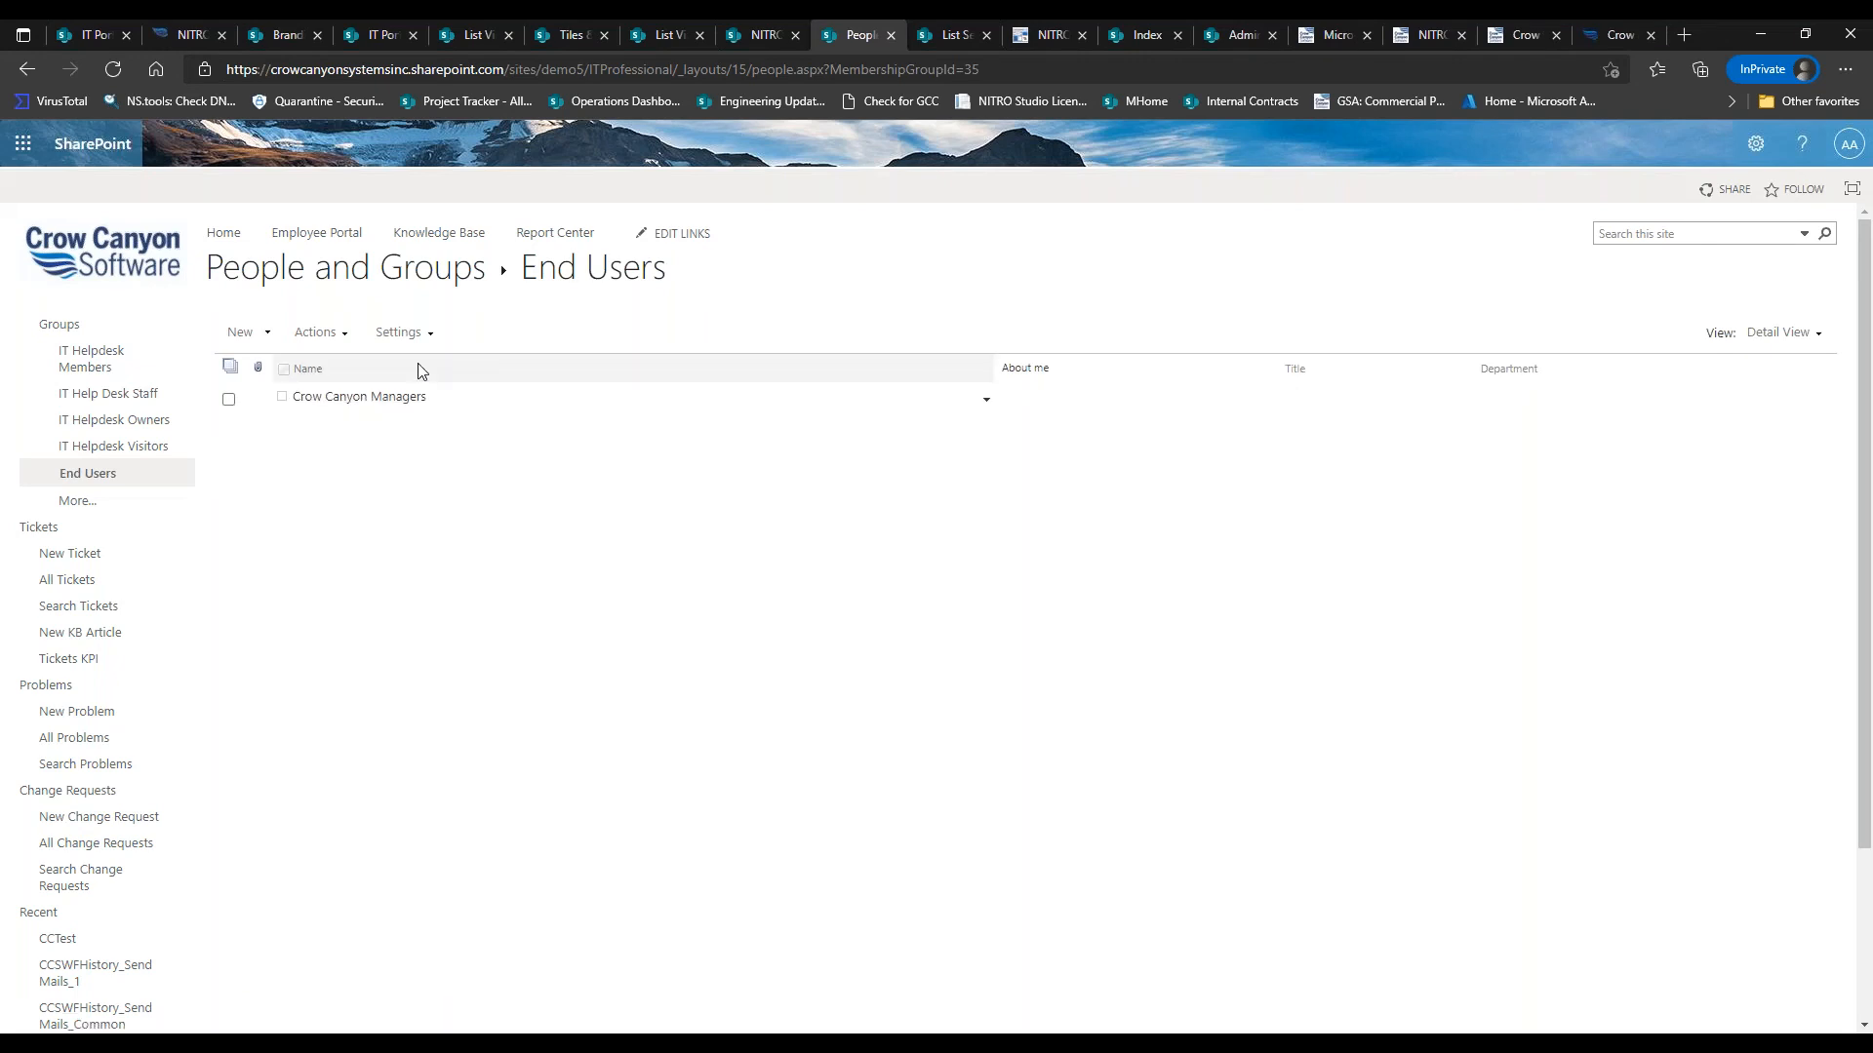
Open the IT Helpdesk site's Crow Canyon NITRO Site Settings and expand the Security Settings section
left_click(96, 36)
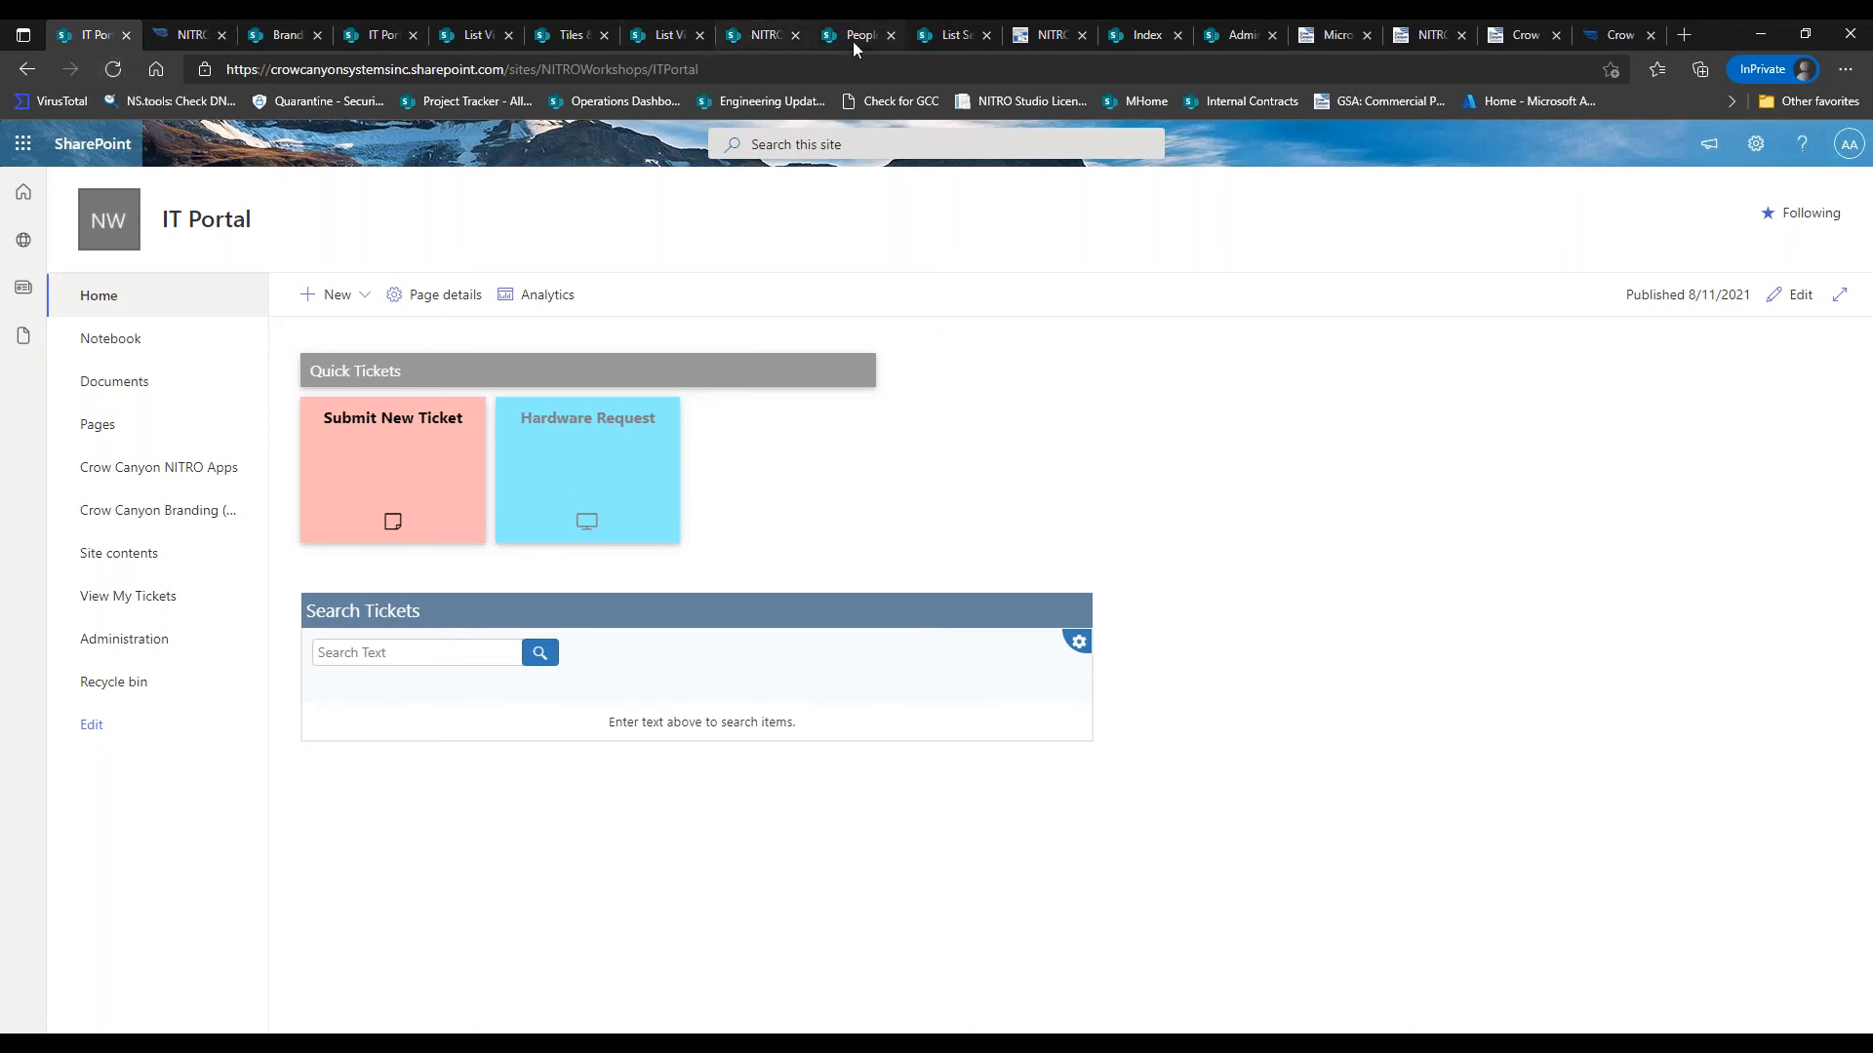
left_click(931, 37)
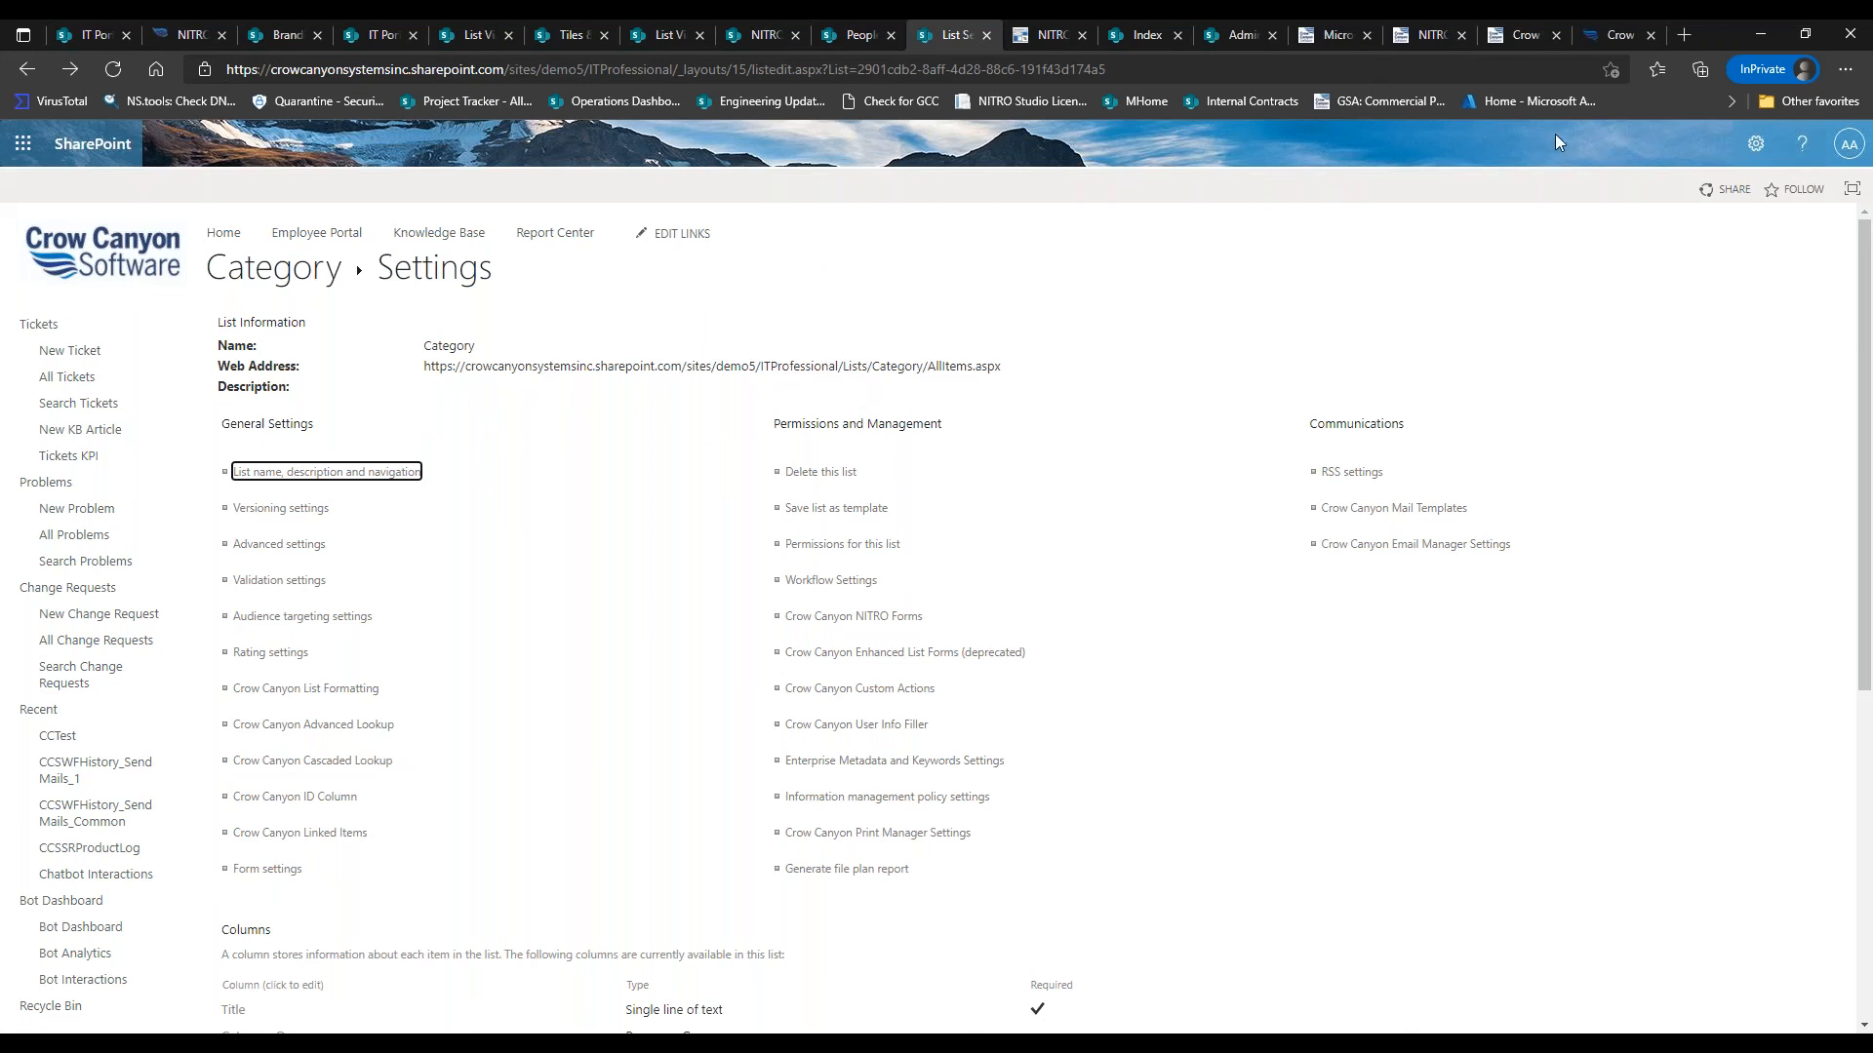
left_click(1757, 144)
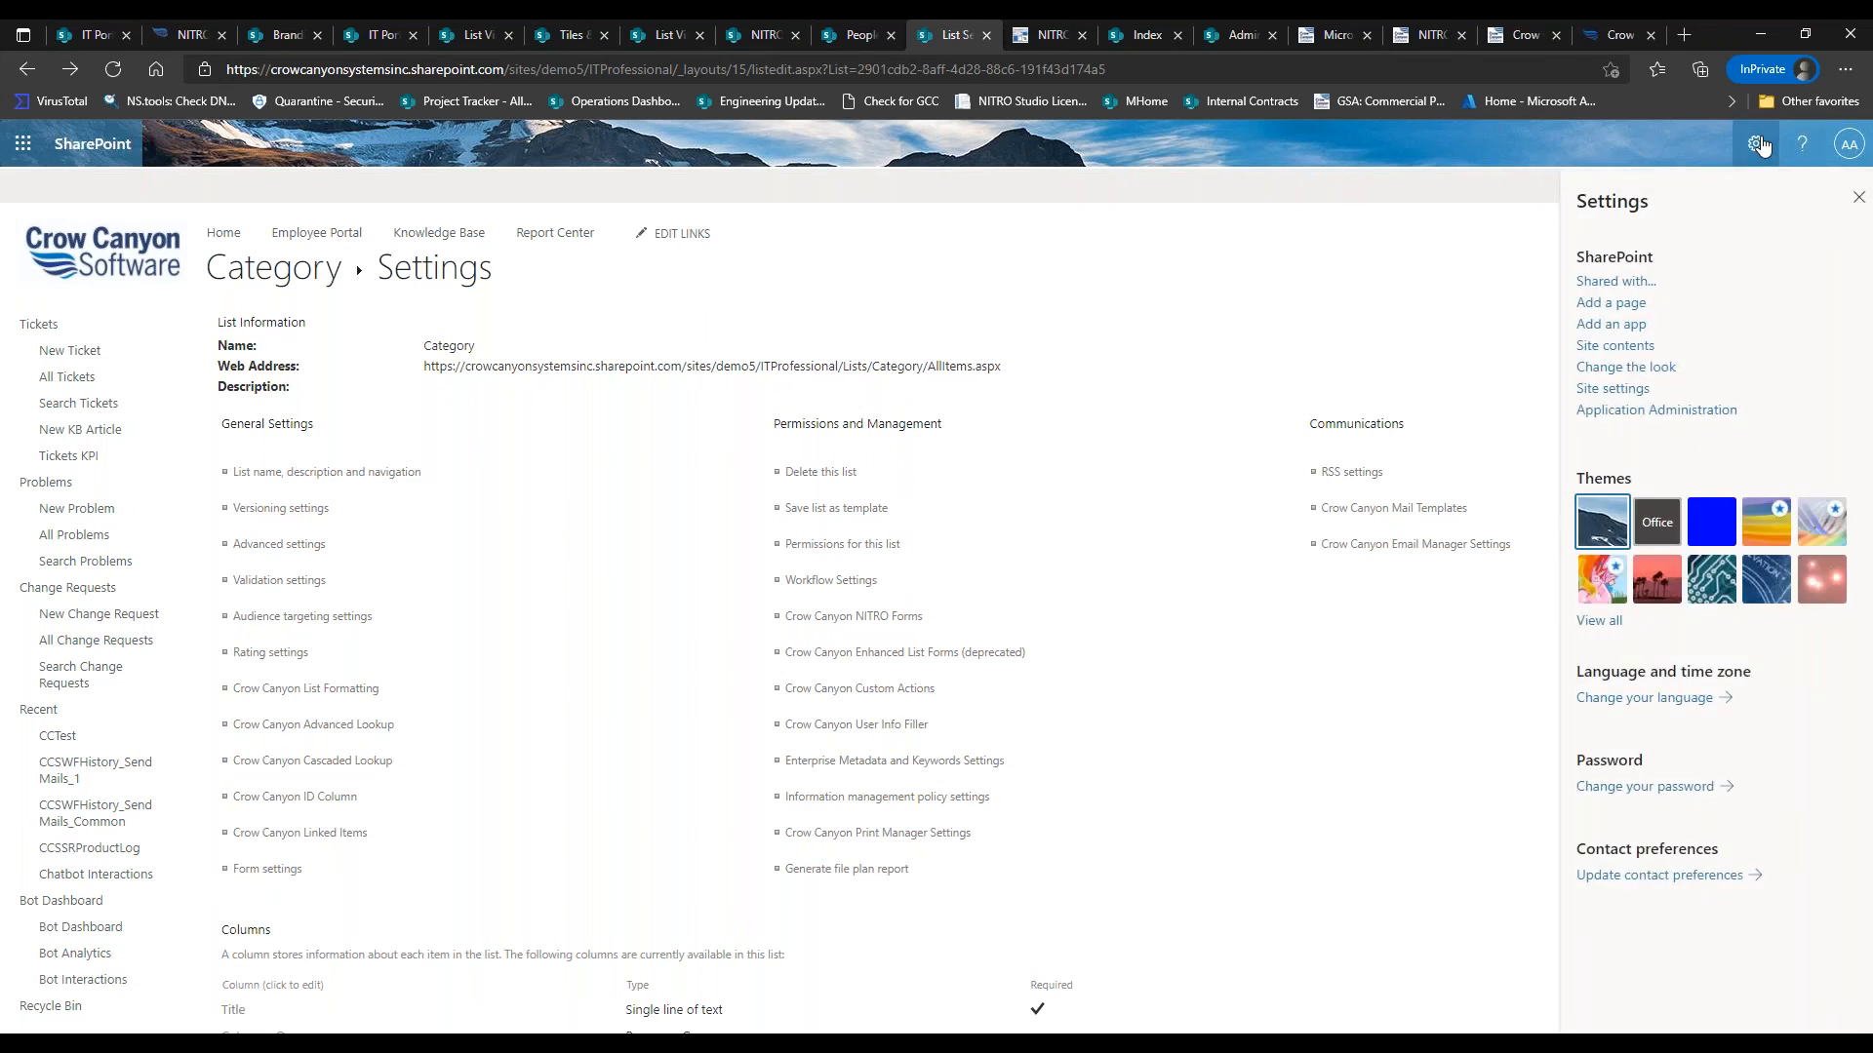
left_click(1626, 390)
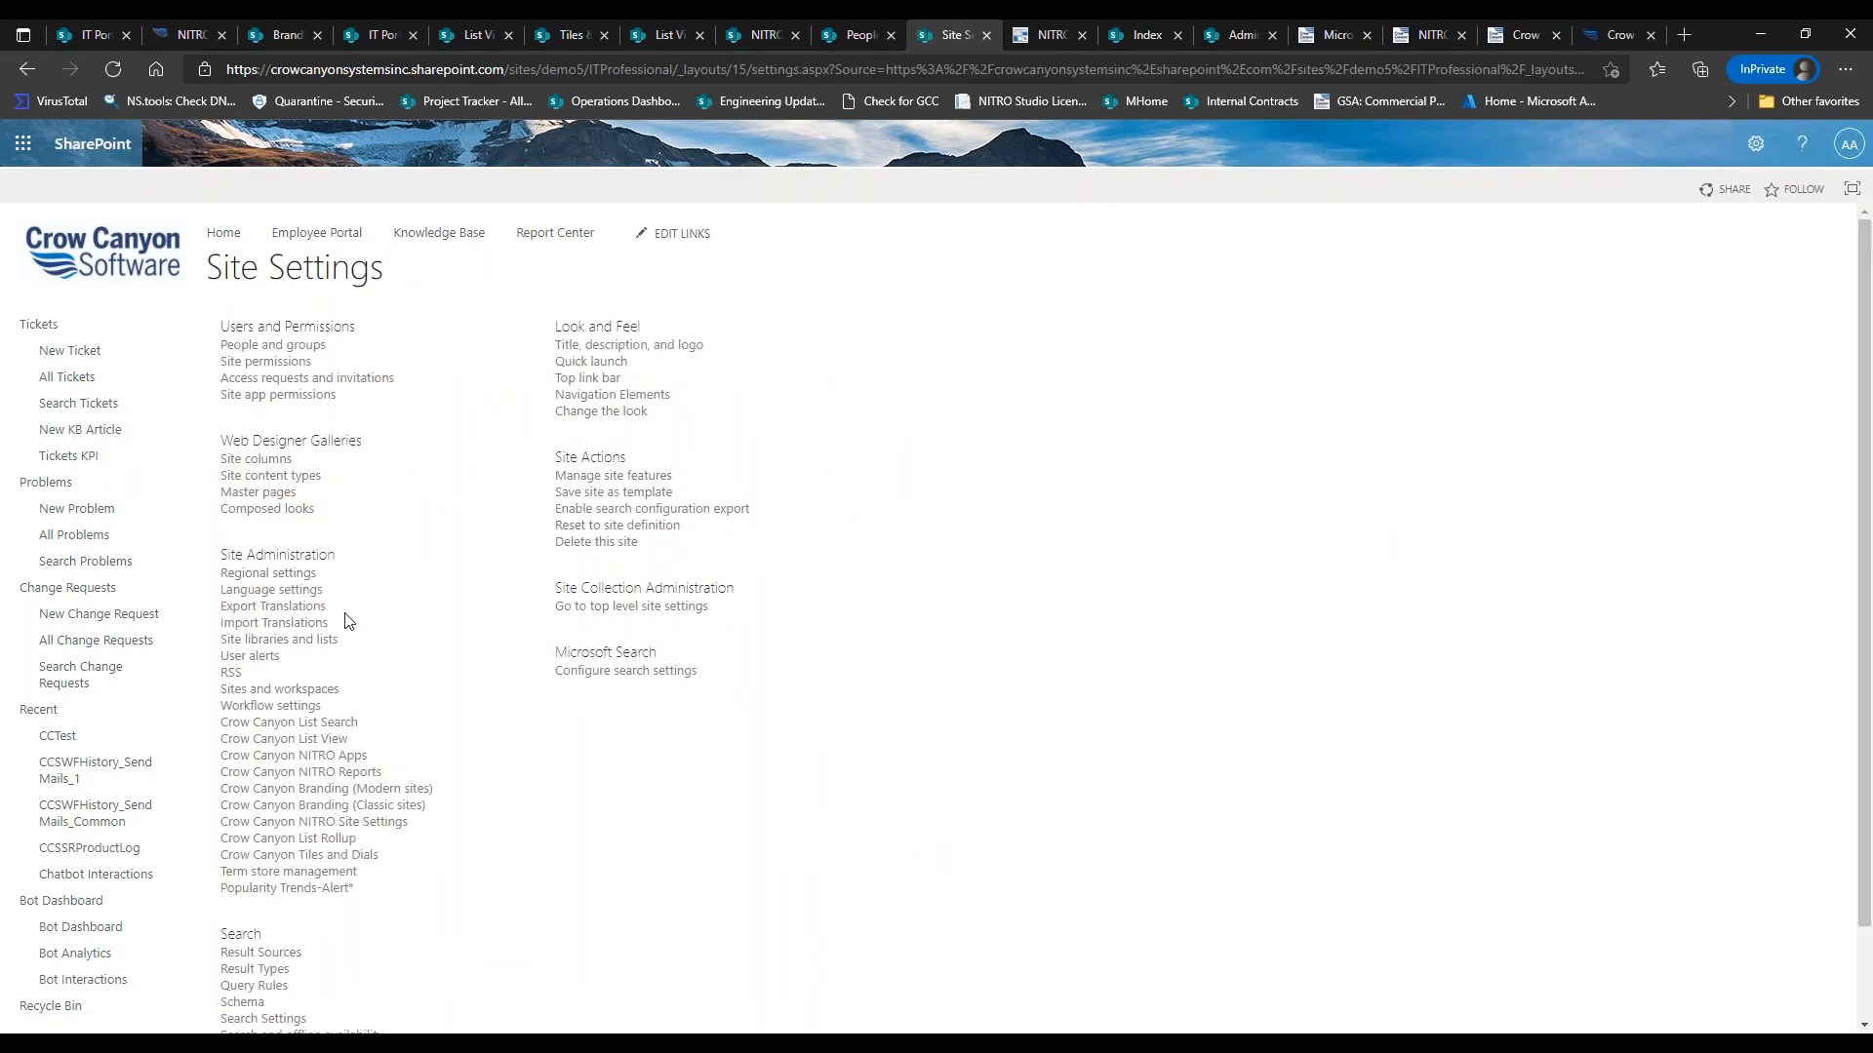
left_click(381, 825)
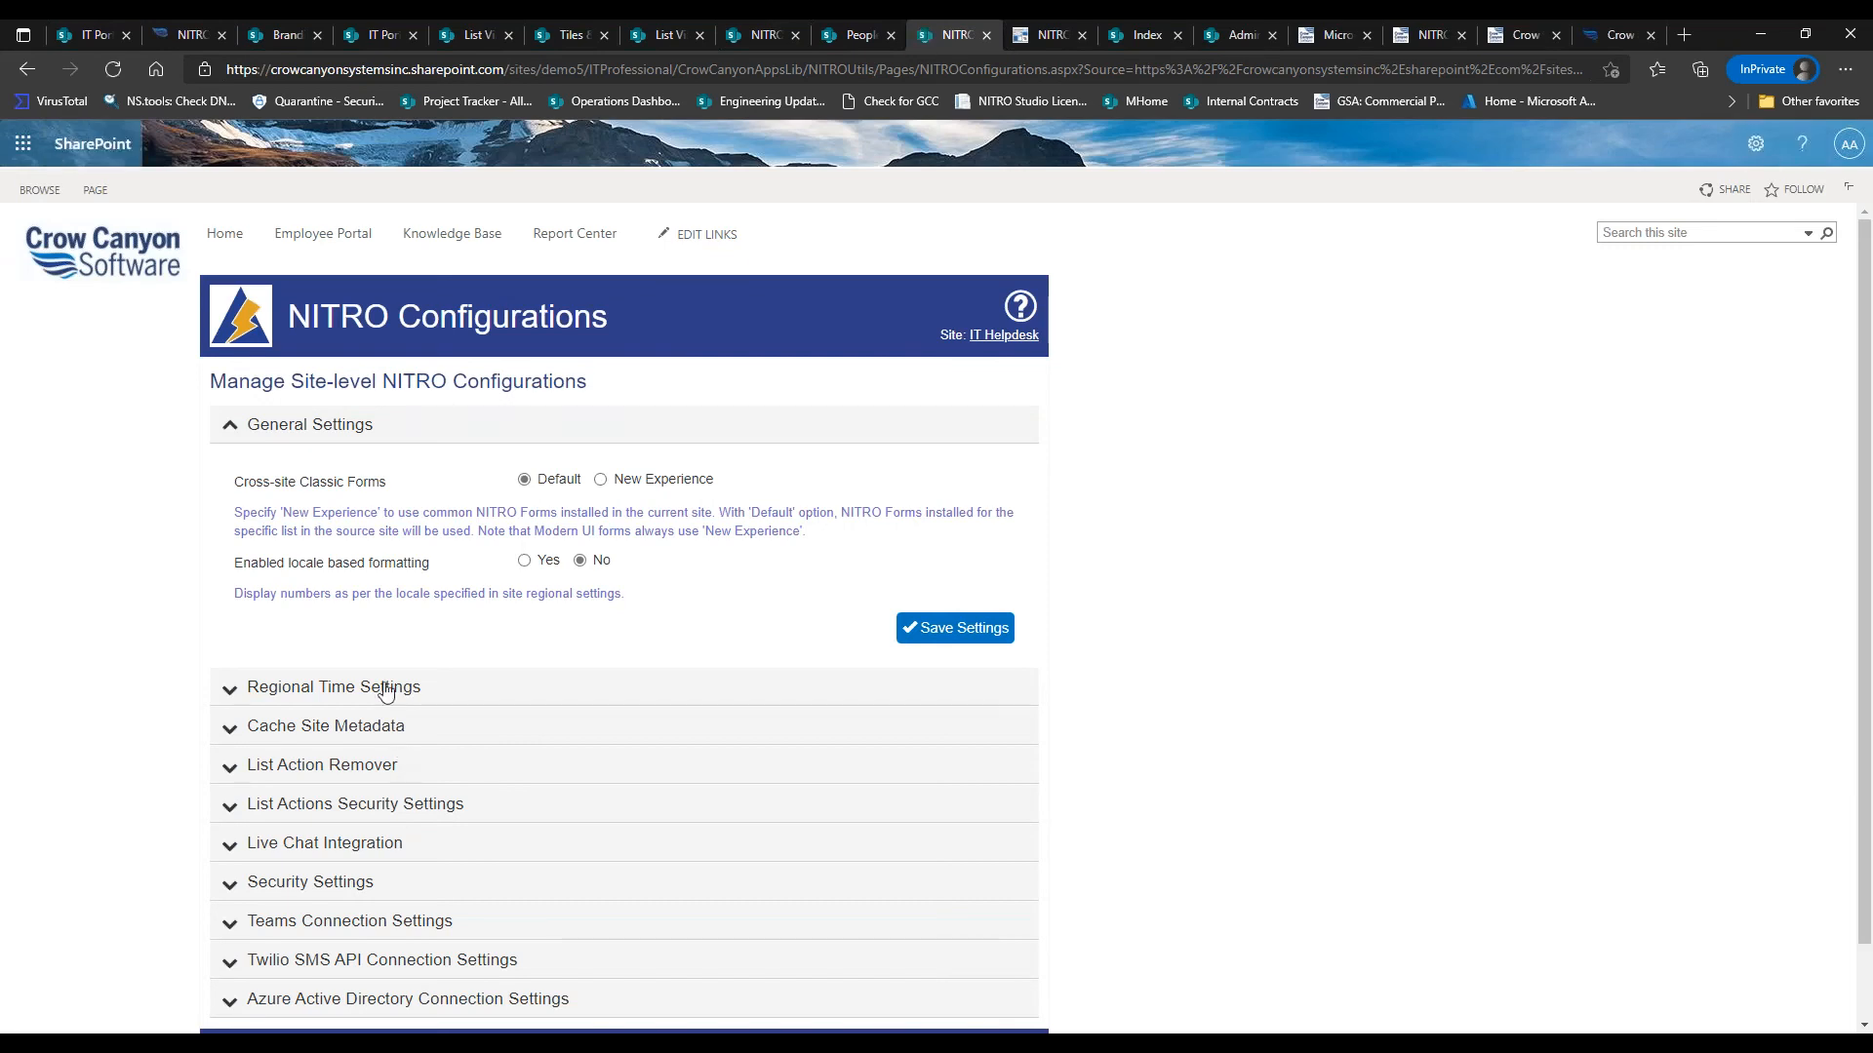
left_click(269, 890)
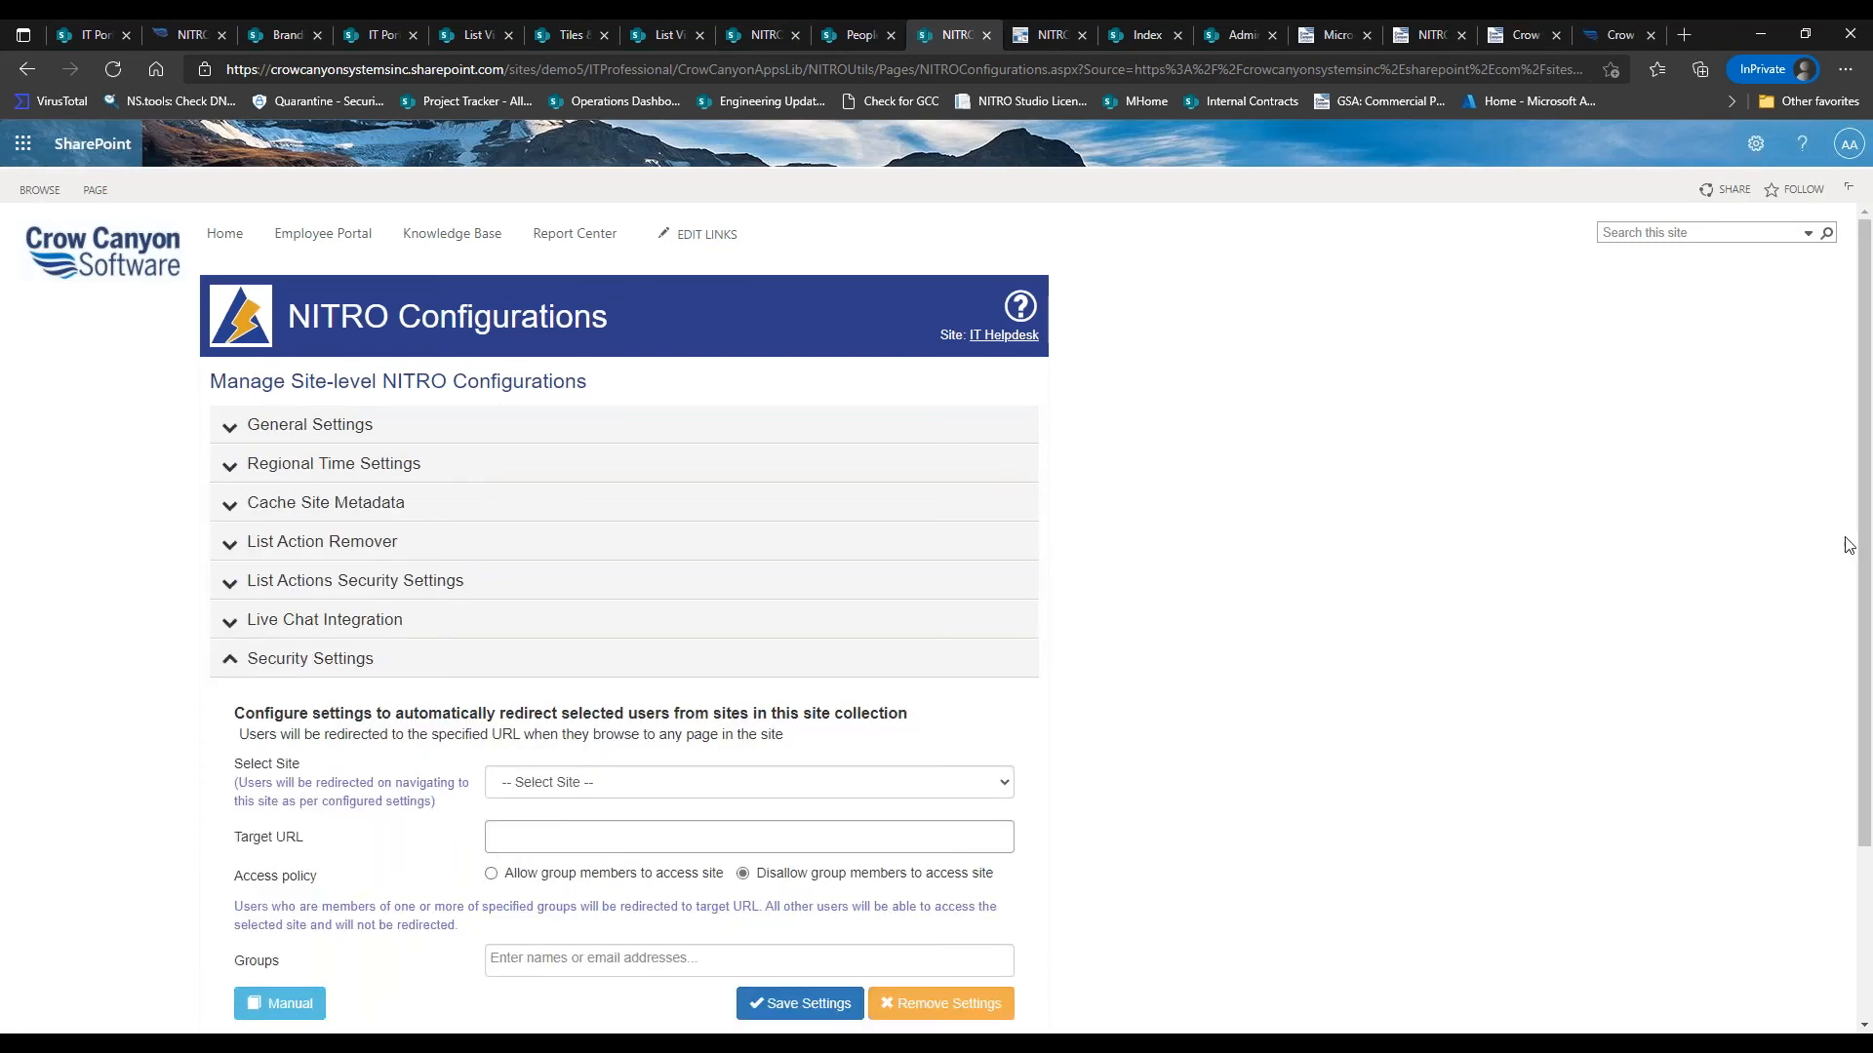
Select IT Helpdesk (/sites/demo5/ITProfessional) as the site users are redirected from
scroll(828, 715, "down", 2)
left_click(810, 649)
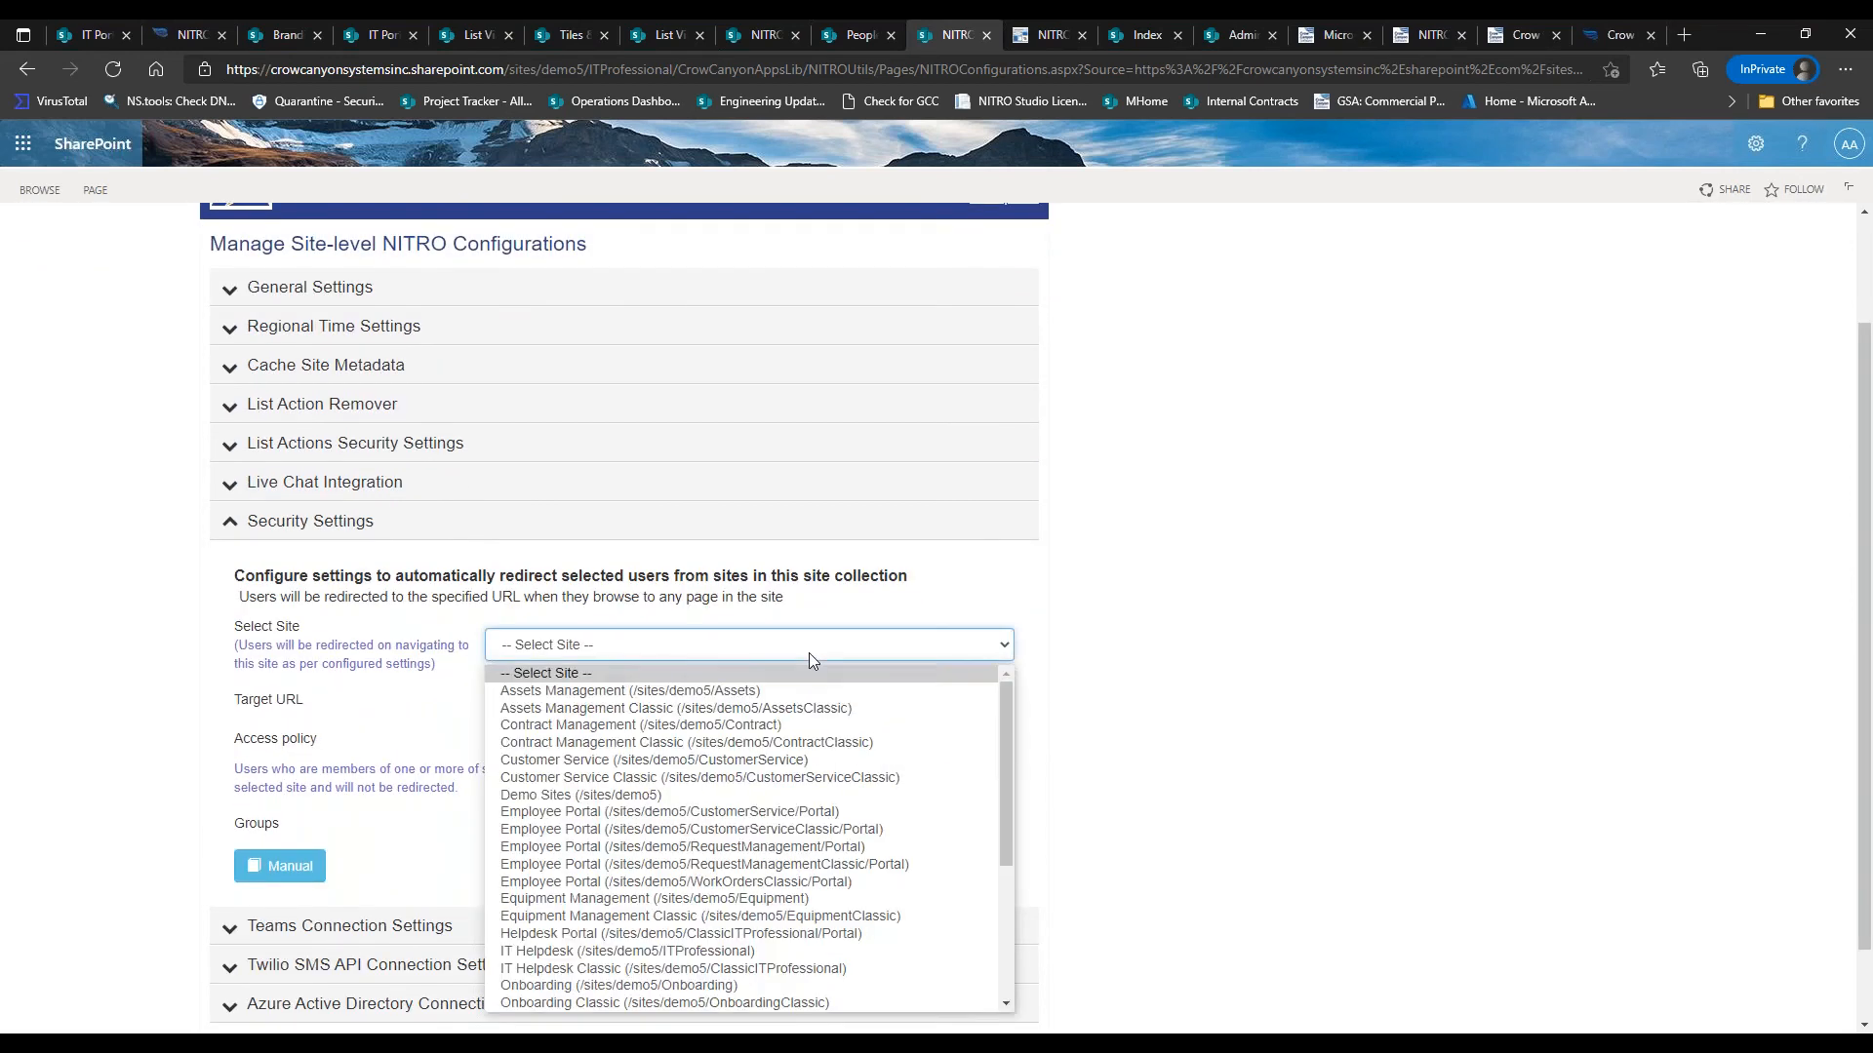
left_click(711, 954)
left_click(612, 705)
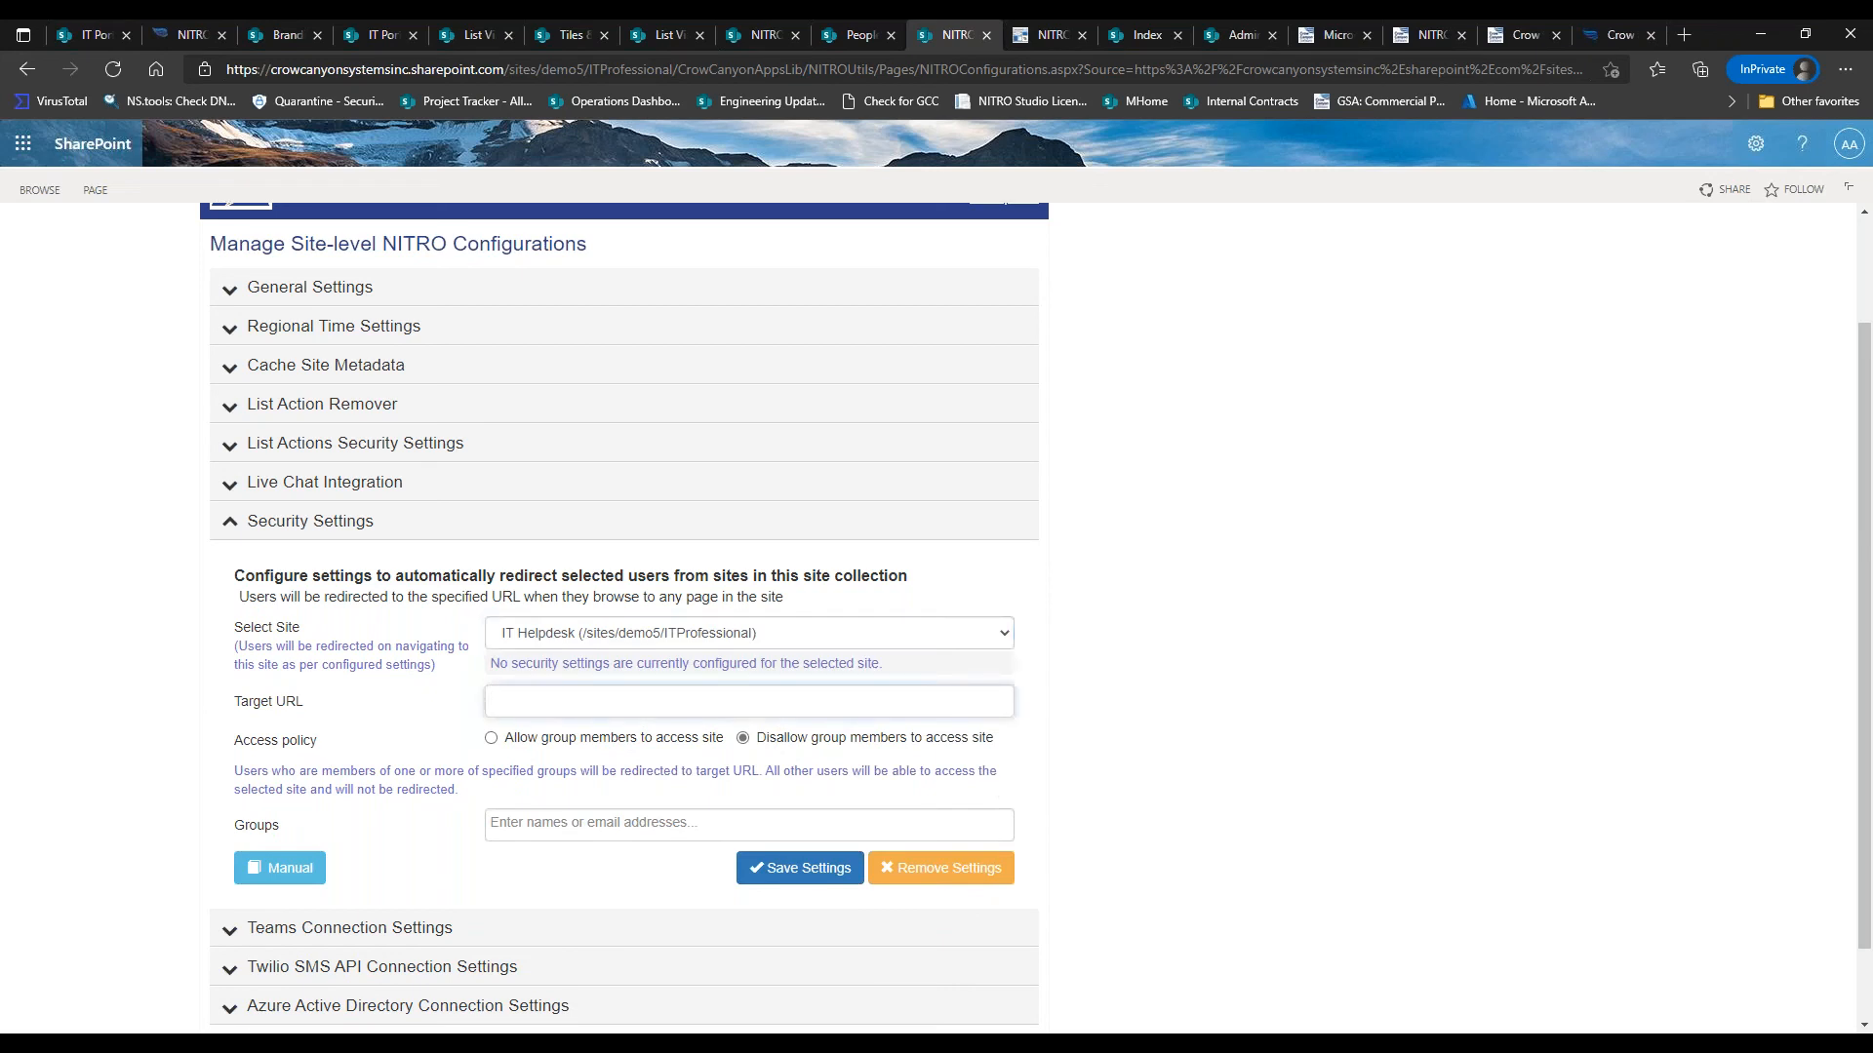
left_click(90, 34)
left_click(443, 72)
key("ctrl+c")
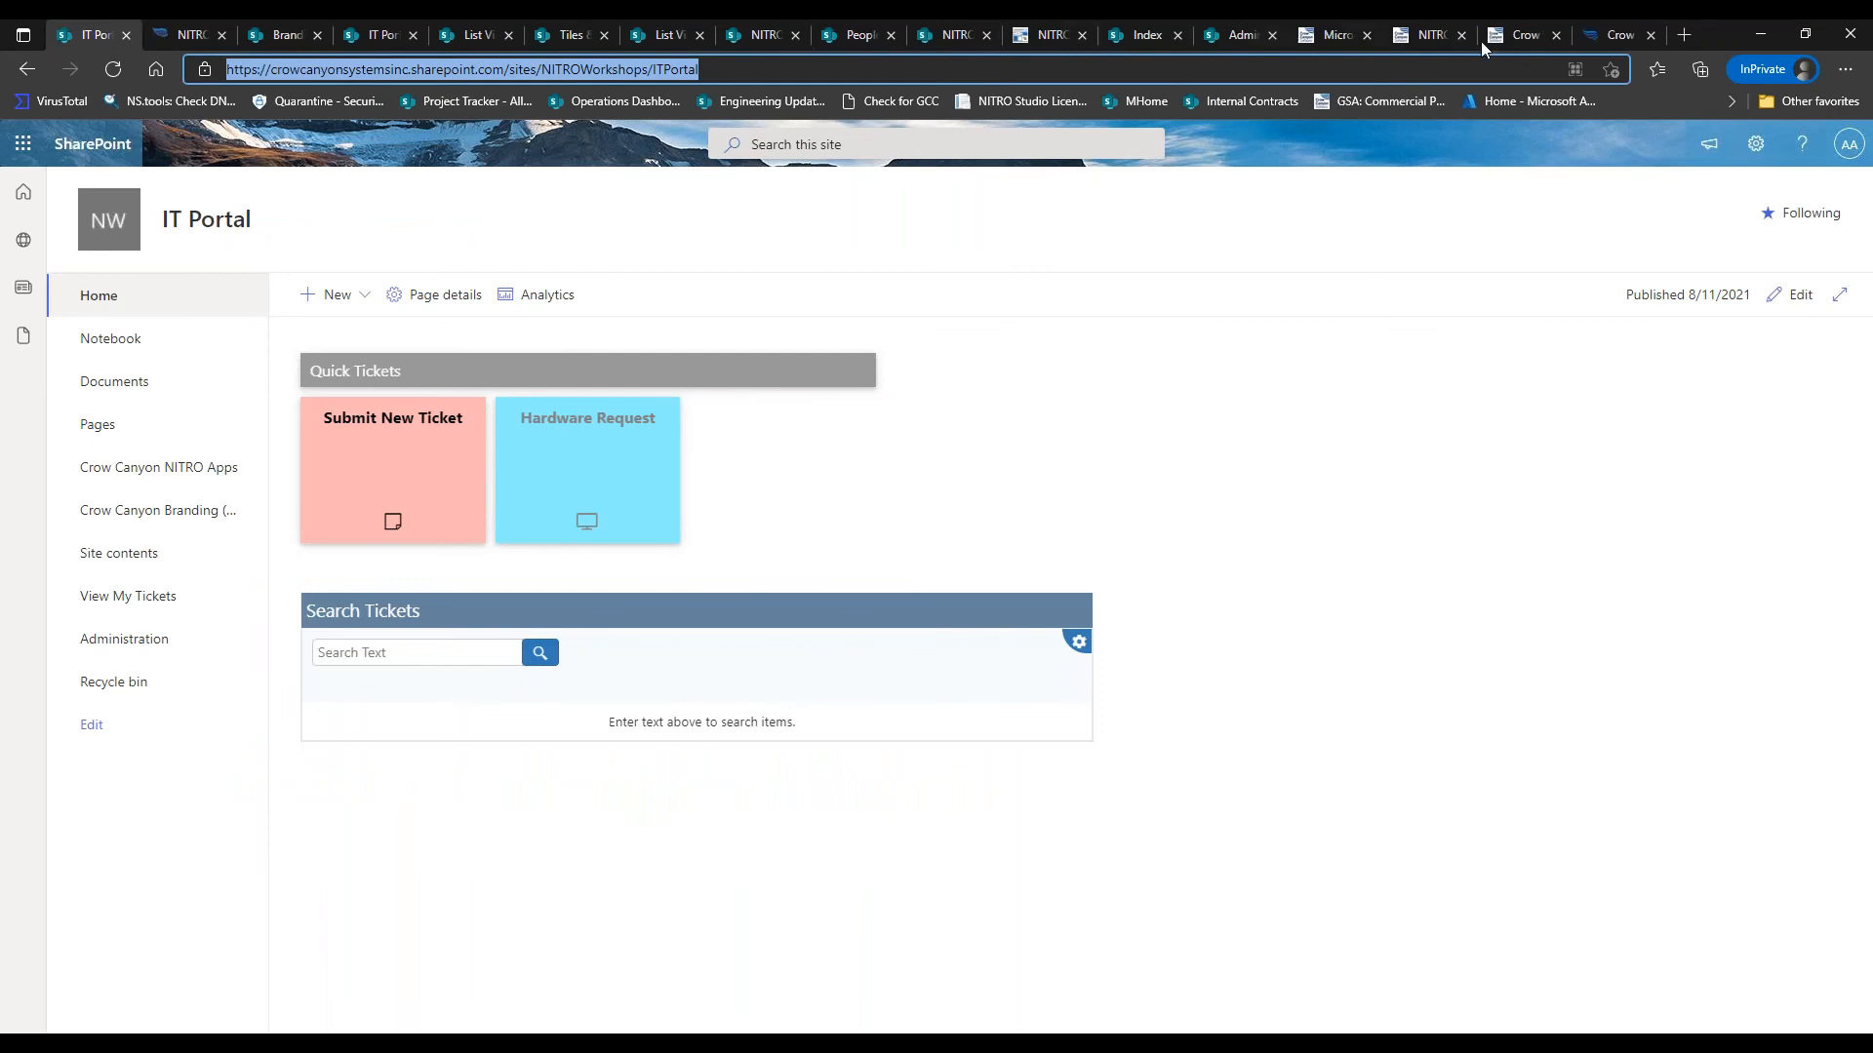
left_click(950, 35)
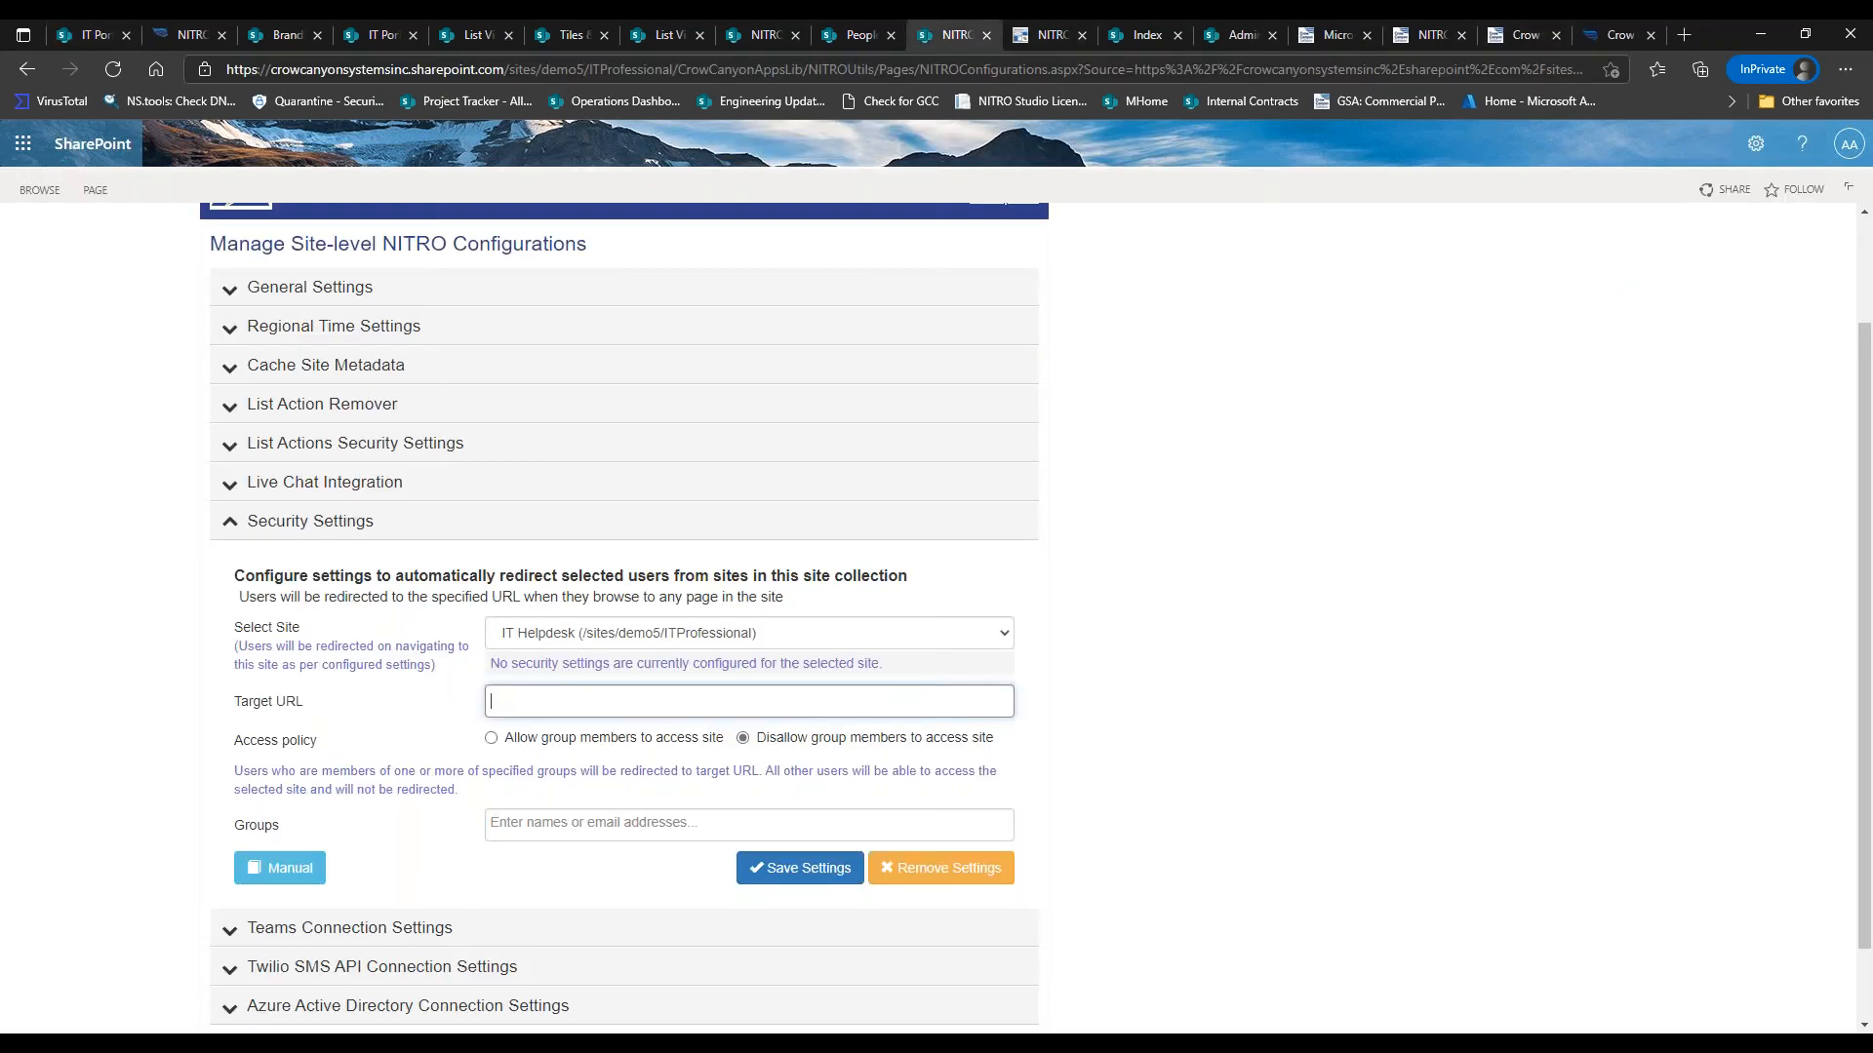
left_click(615, 700)
key("ctrl+v")
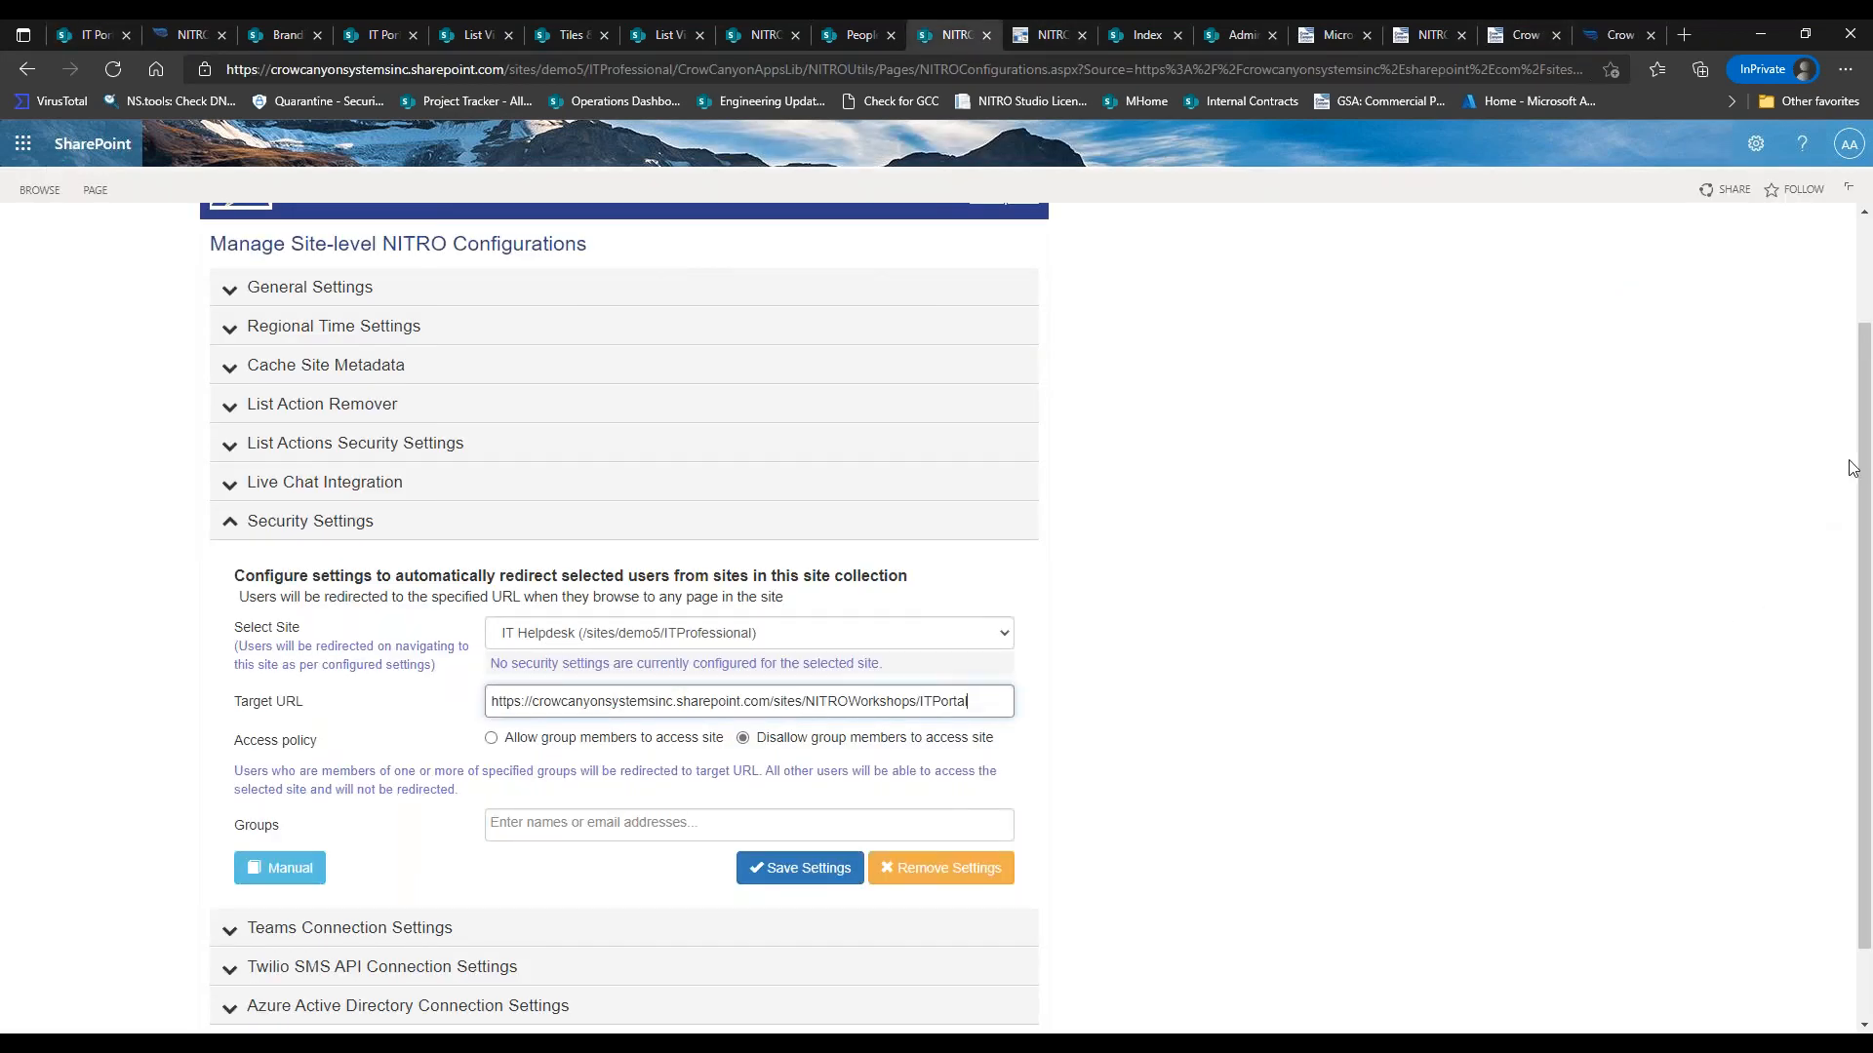
Add the End Users group to the redirect rule under the policy that disallows group members access to the site
scroll(1866, 503, "down", 1)
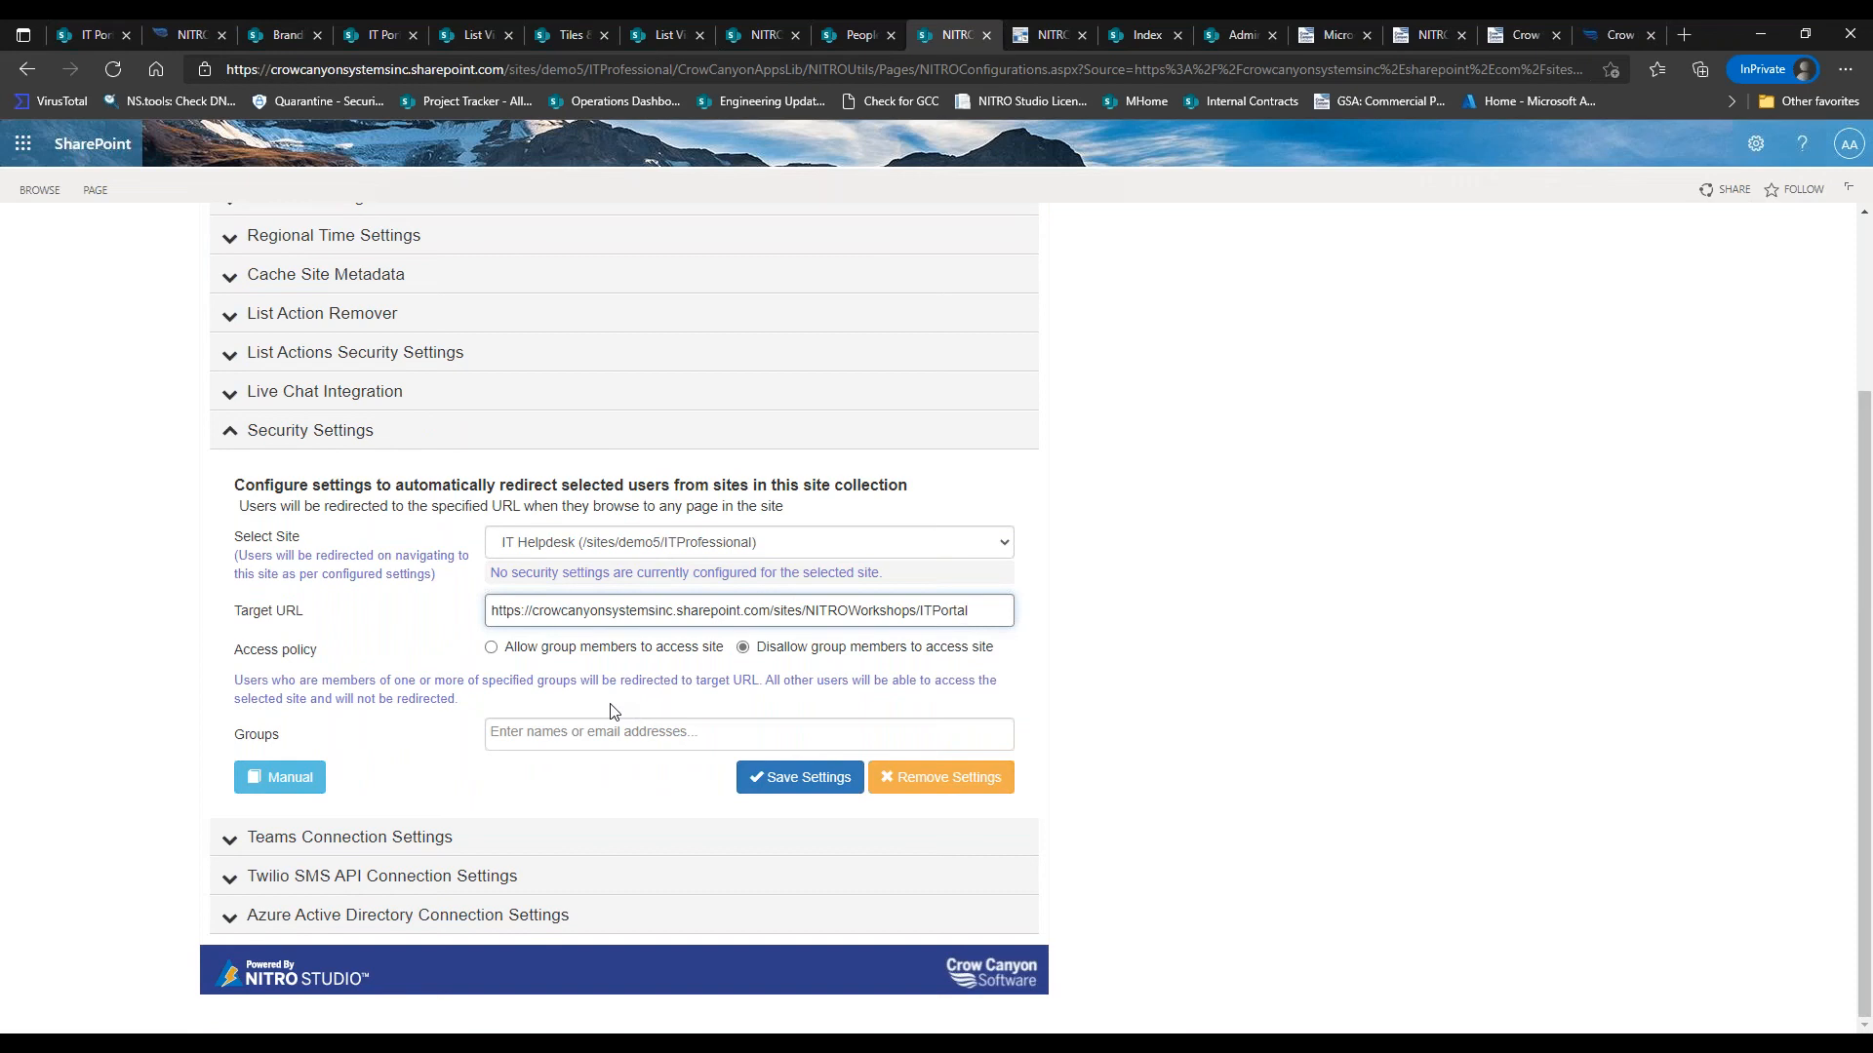
left_click_drag(769, 651, 1005, 652)
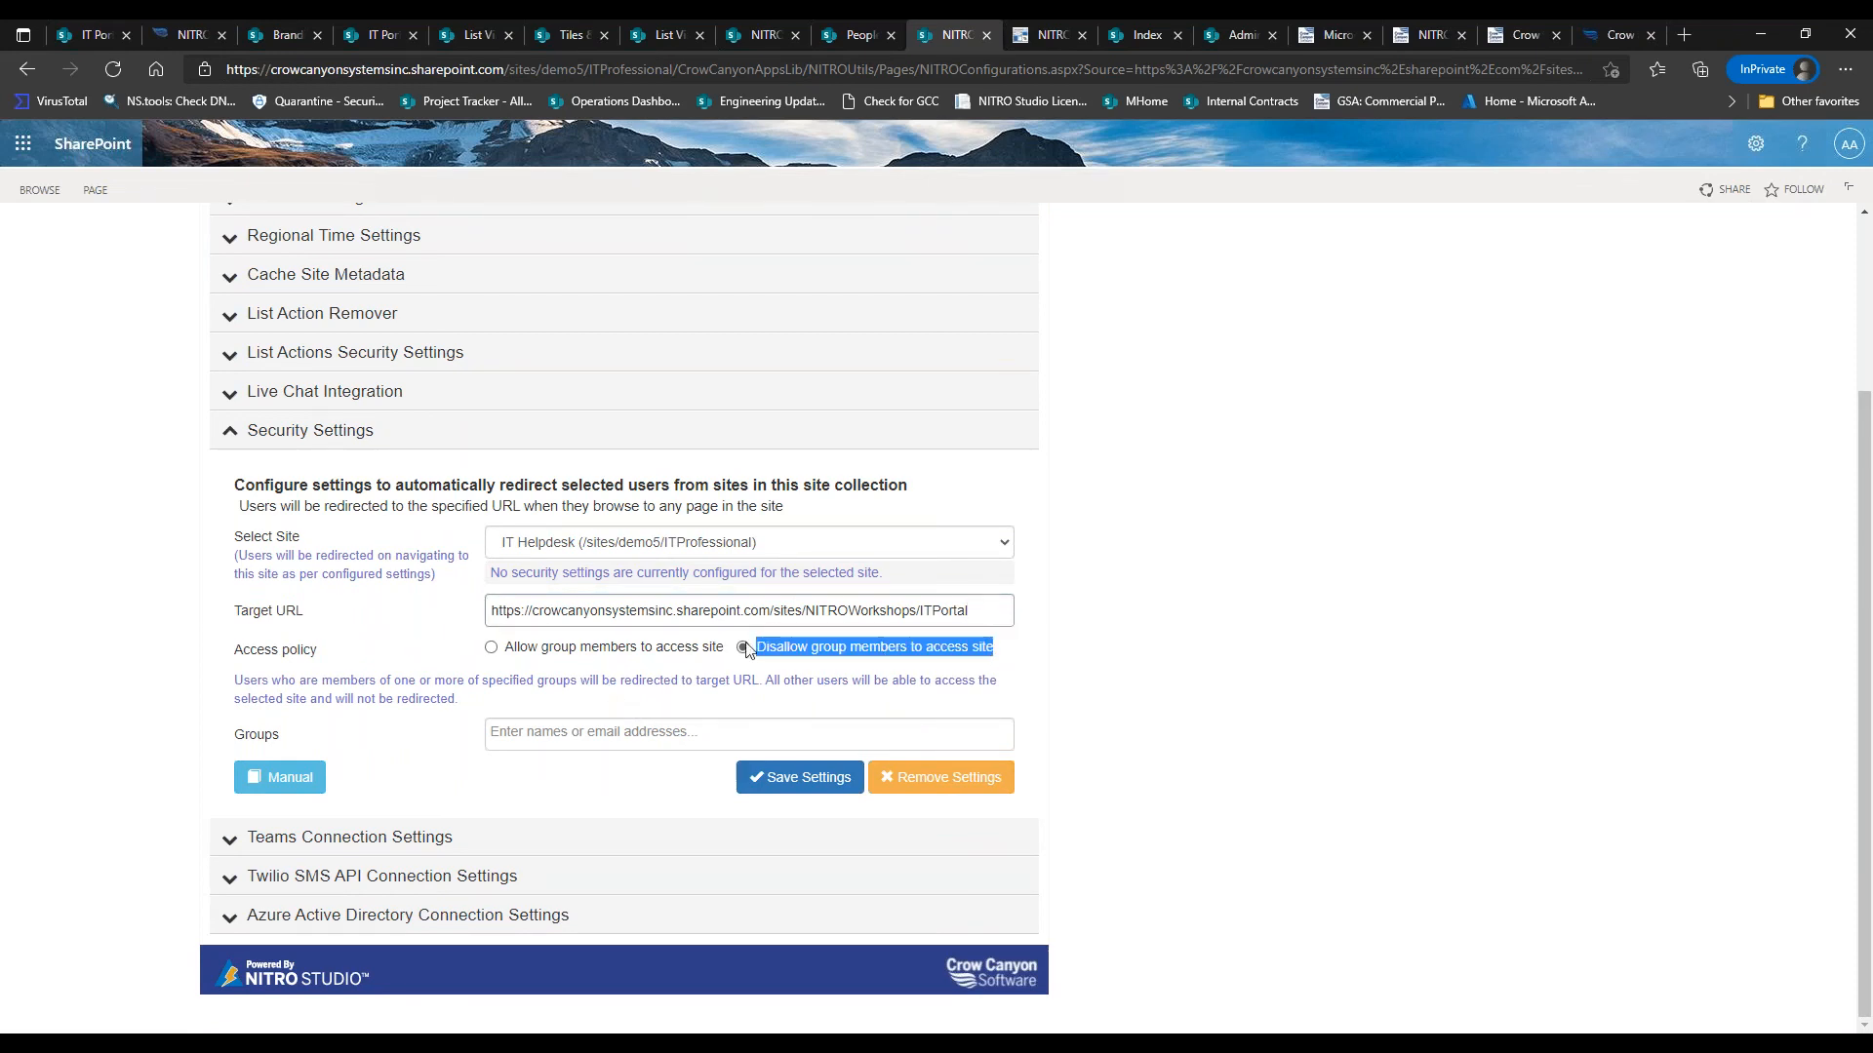
left_click(762, 730)
type("end")
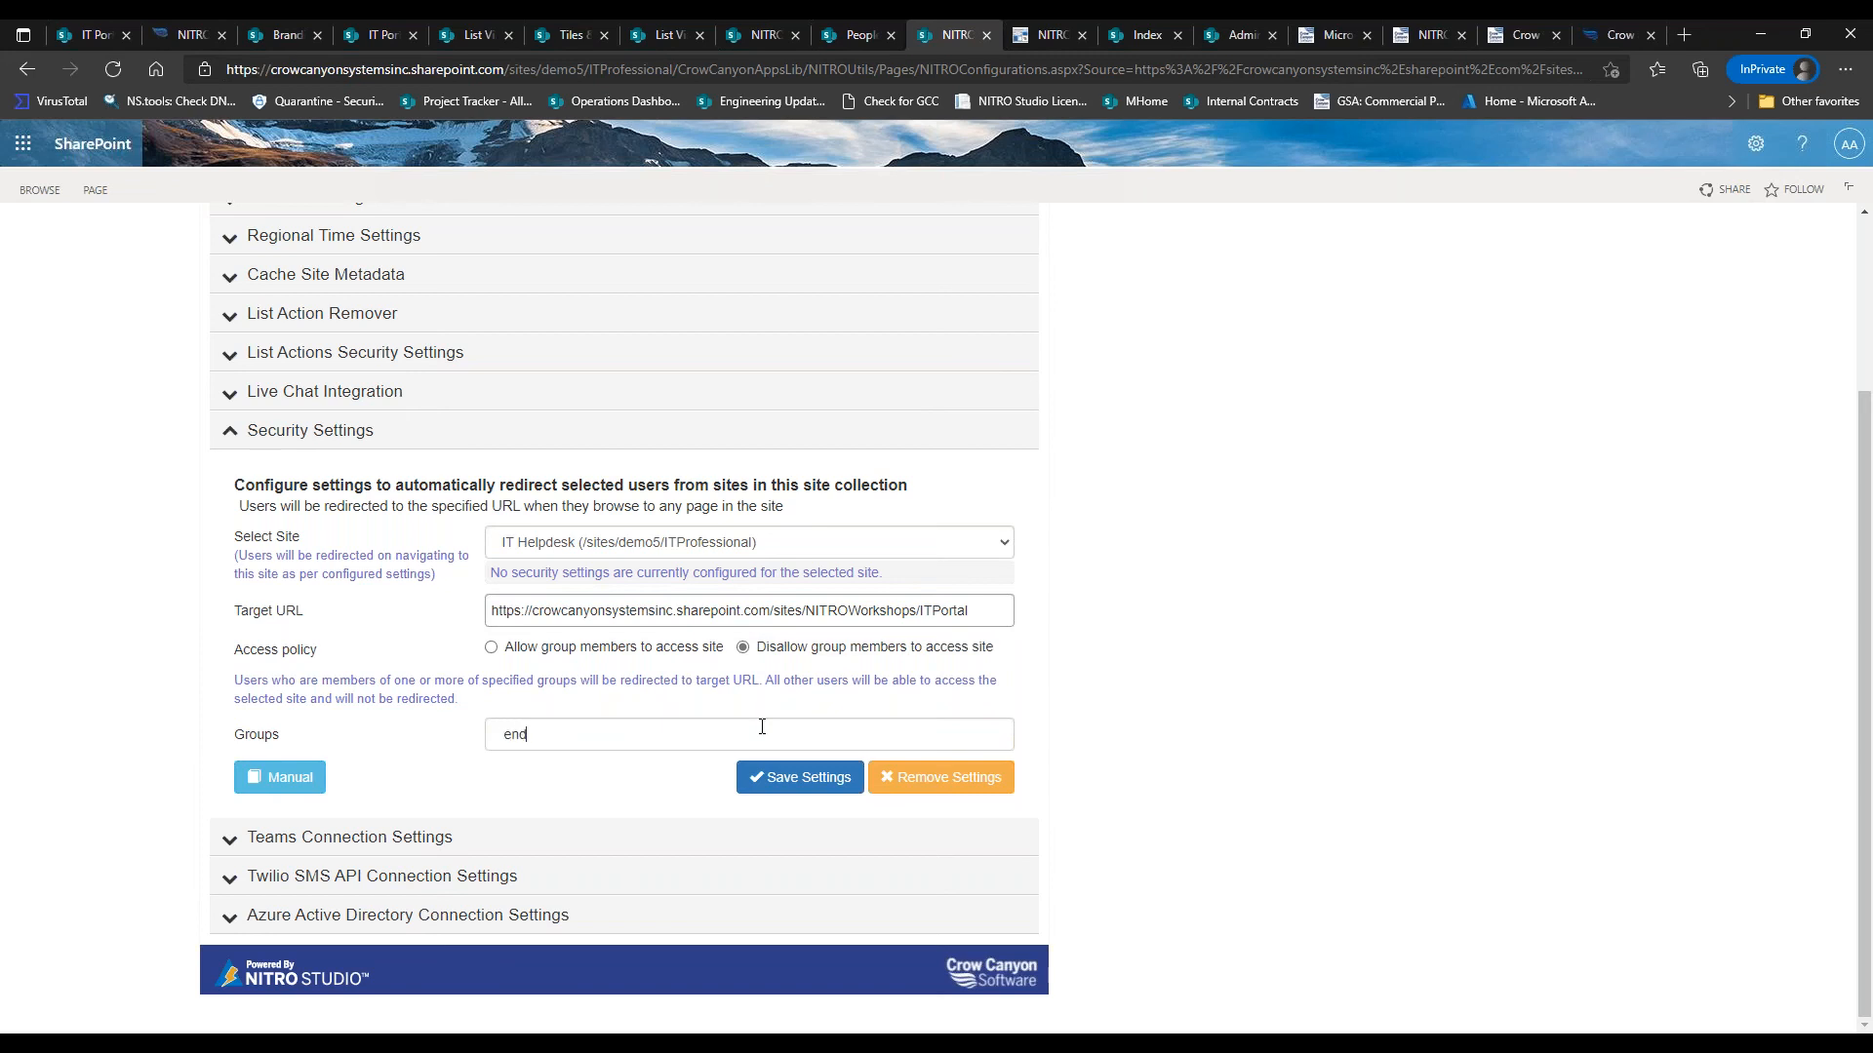
left_click(584, 765)
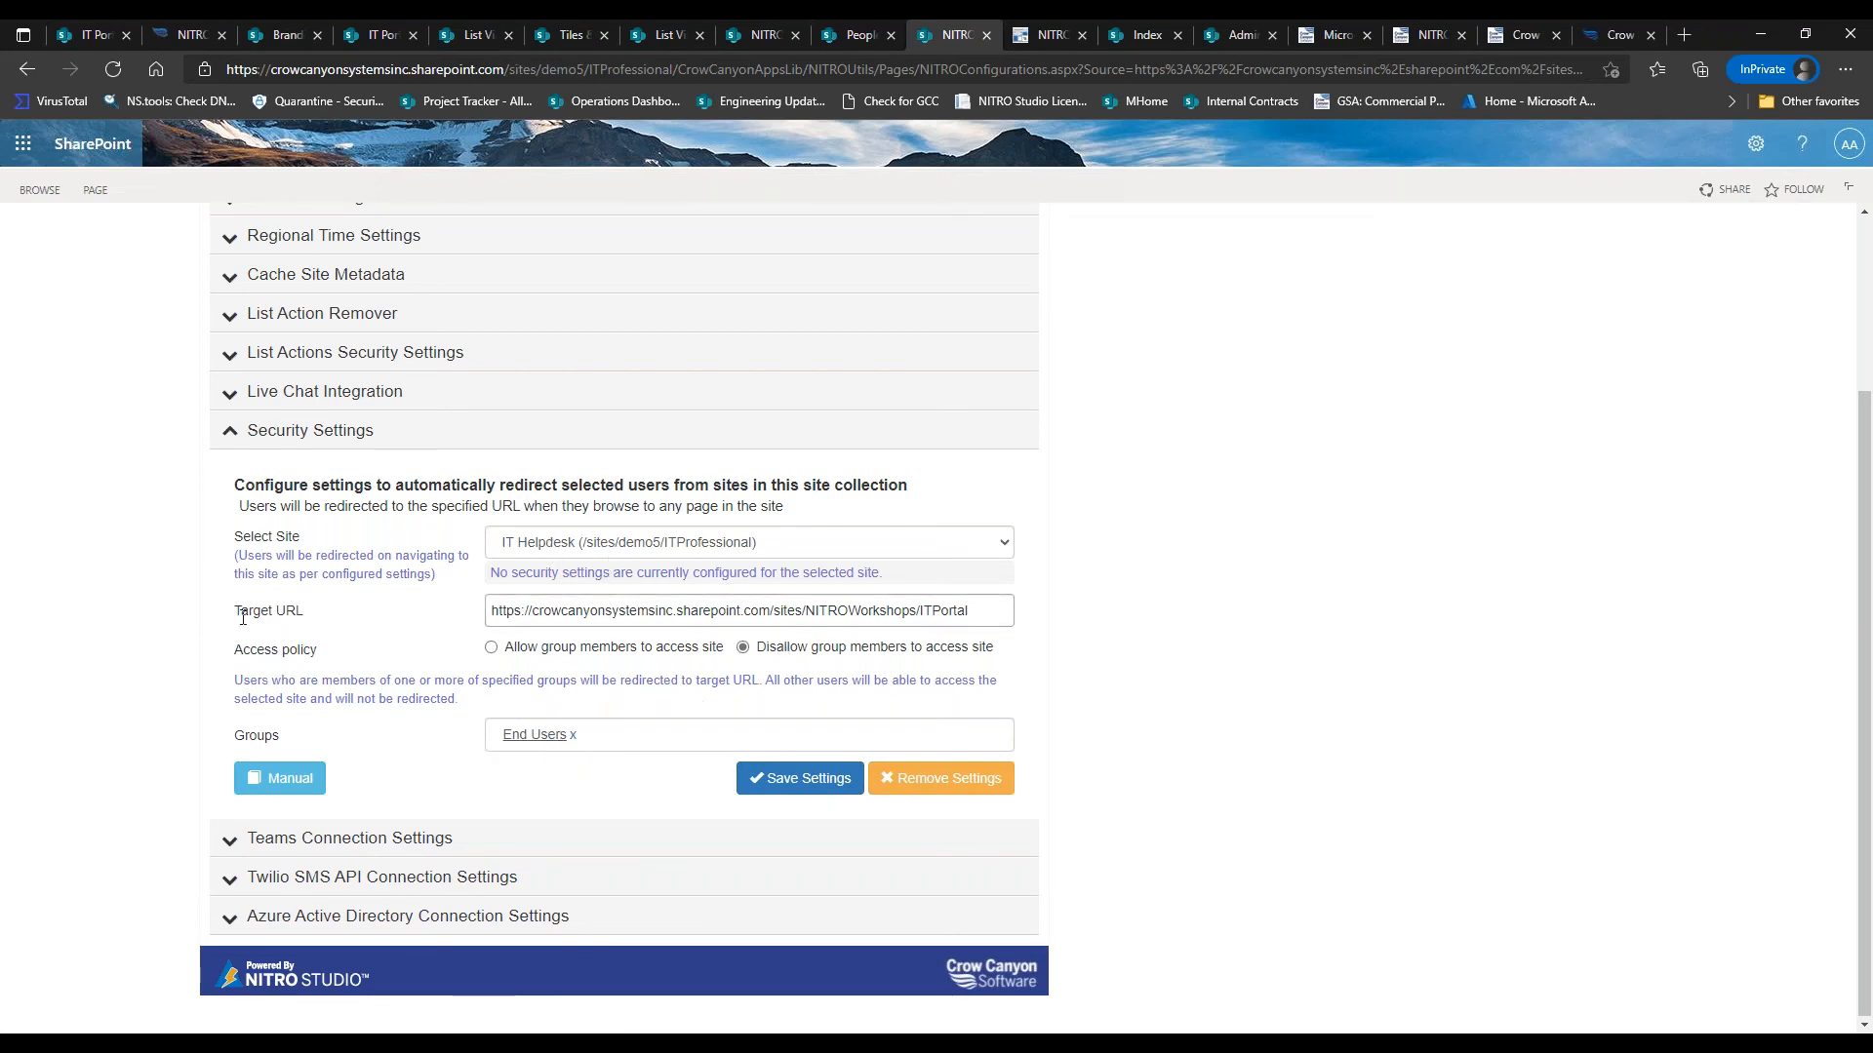
left_click_drag(230, 617, 370, 621)
left_click(313, 613)
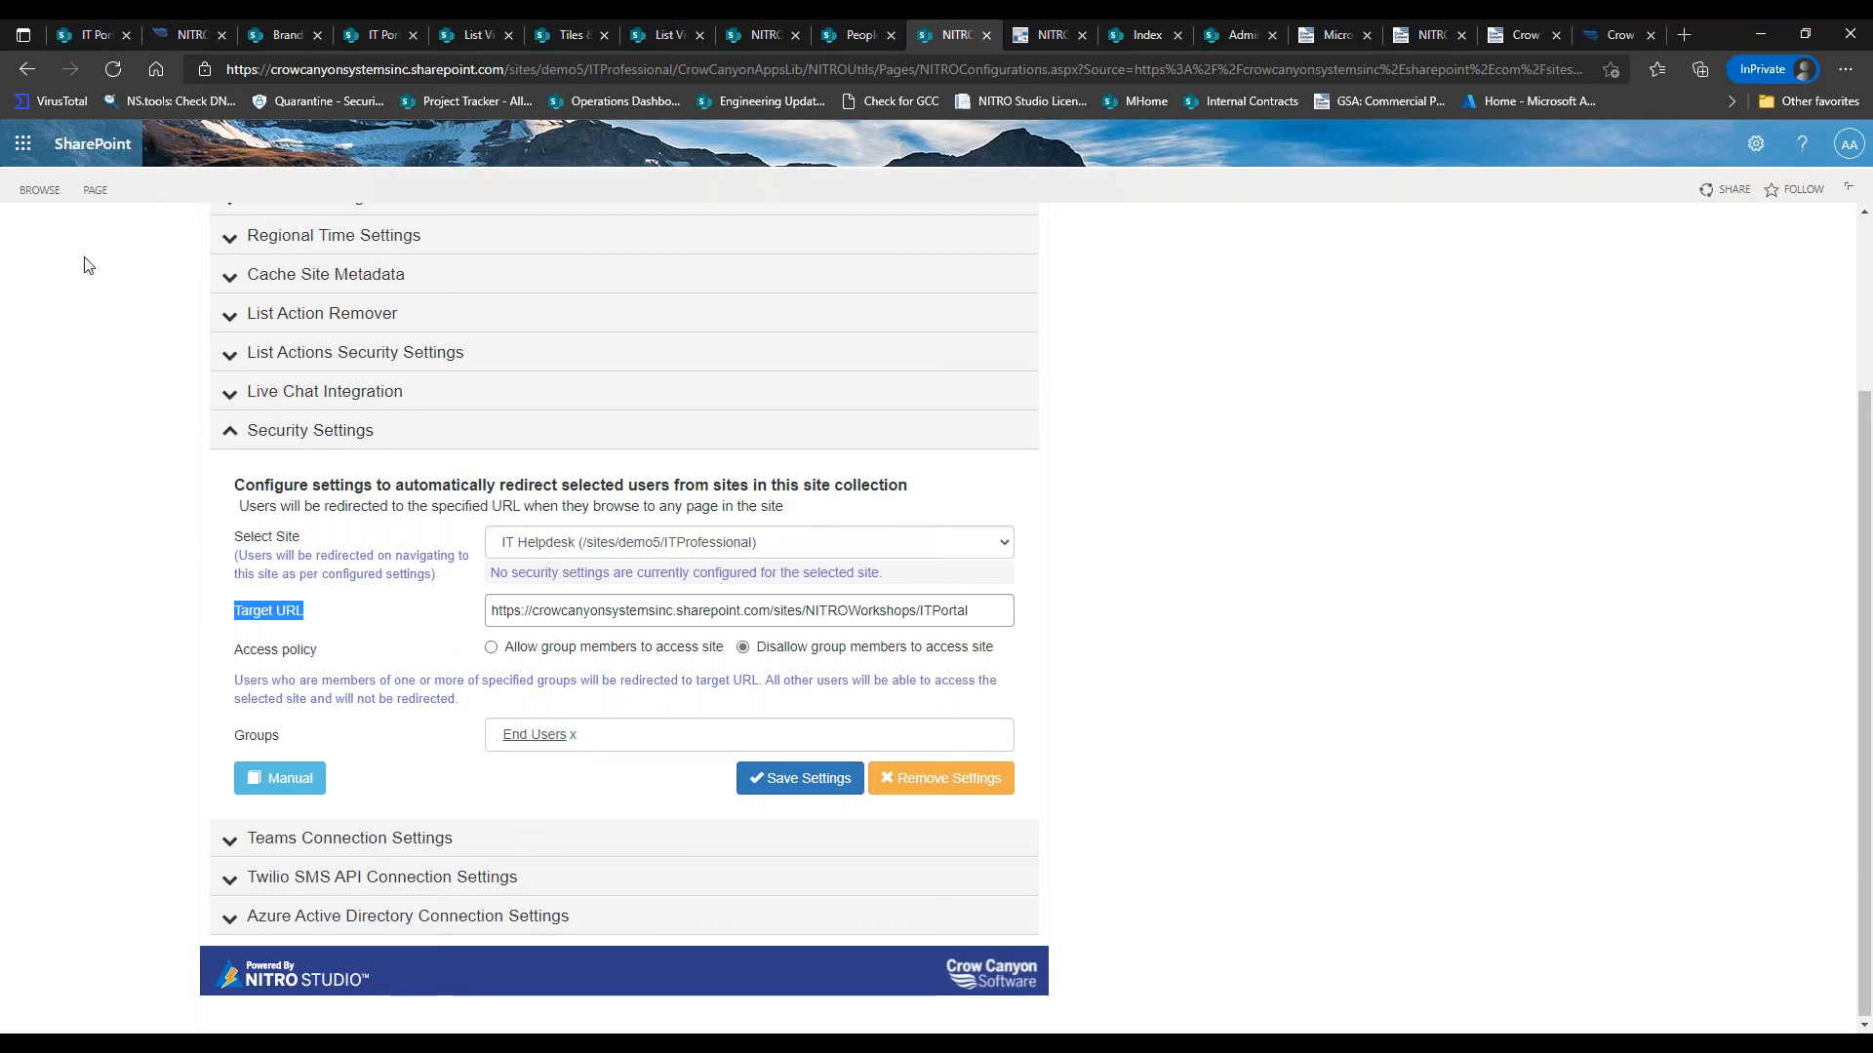
Reload the IT Portal home page, and load it again with ?ccsmode=1 appended to its address
left_click(76, 69)
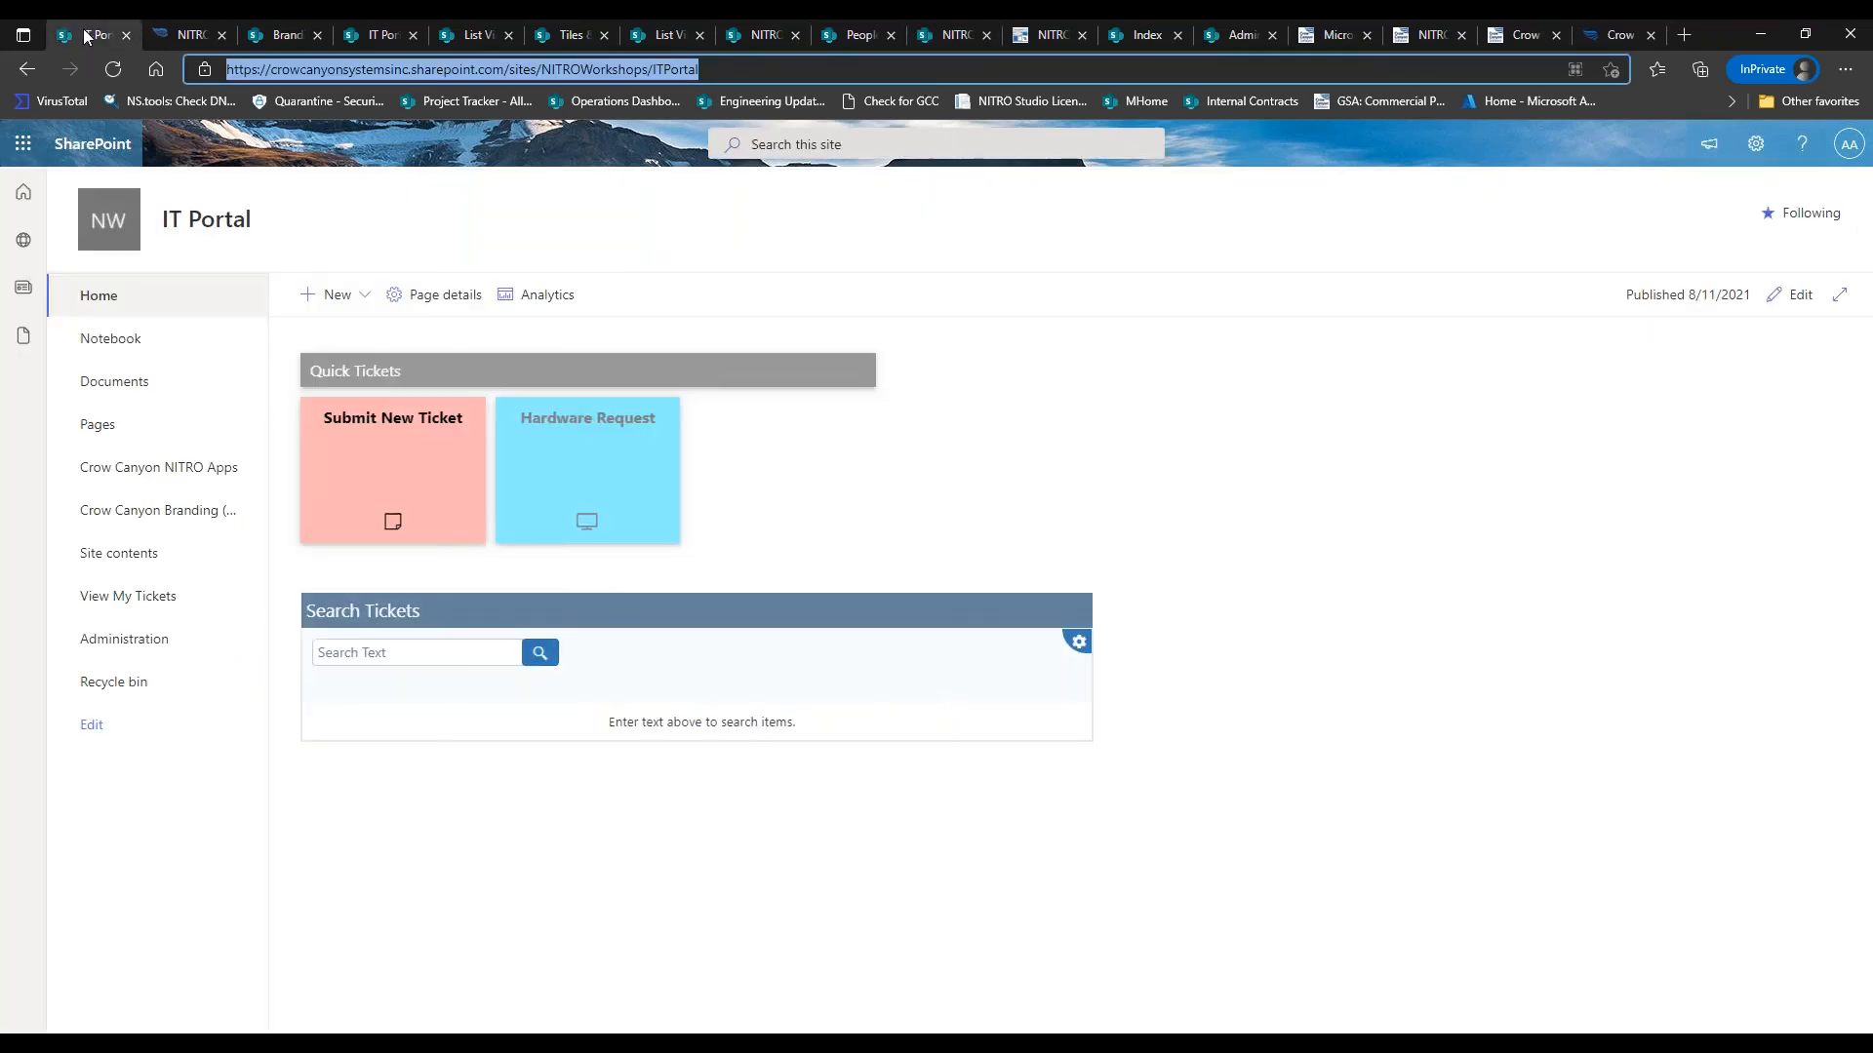
left_click(112, 70)
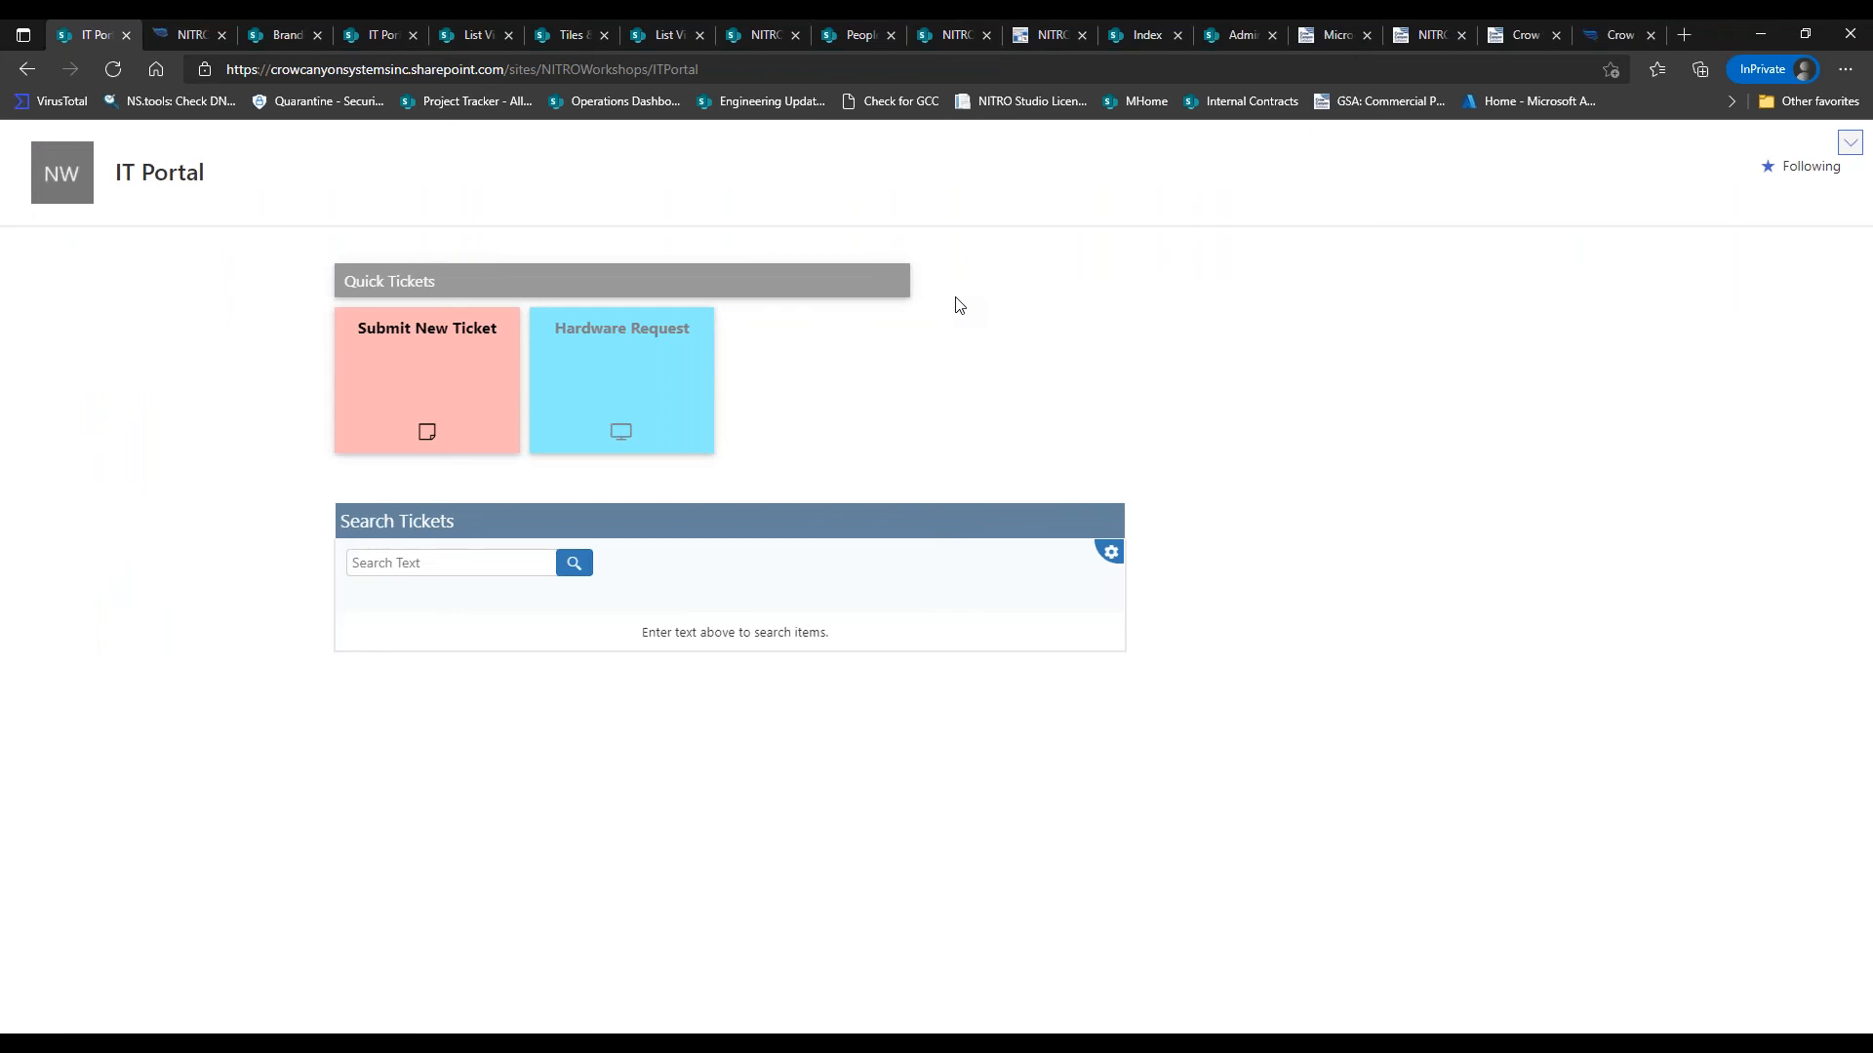
left_click(762, 69)
key("Return")
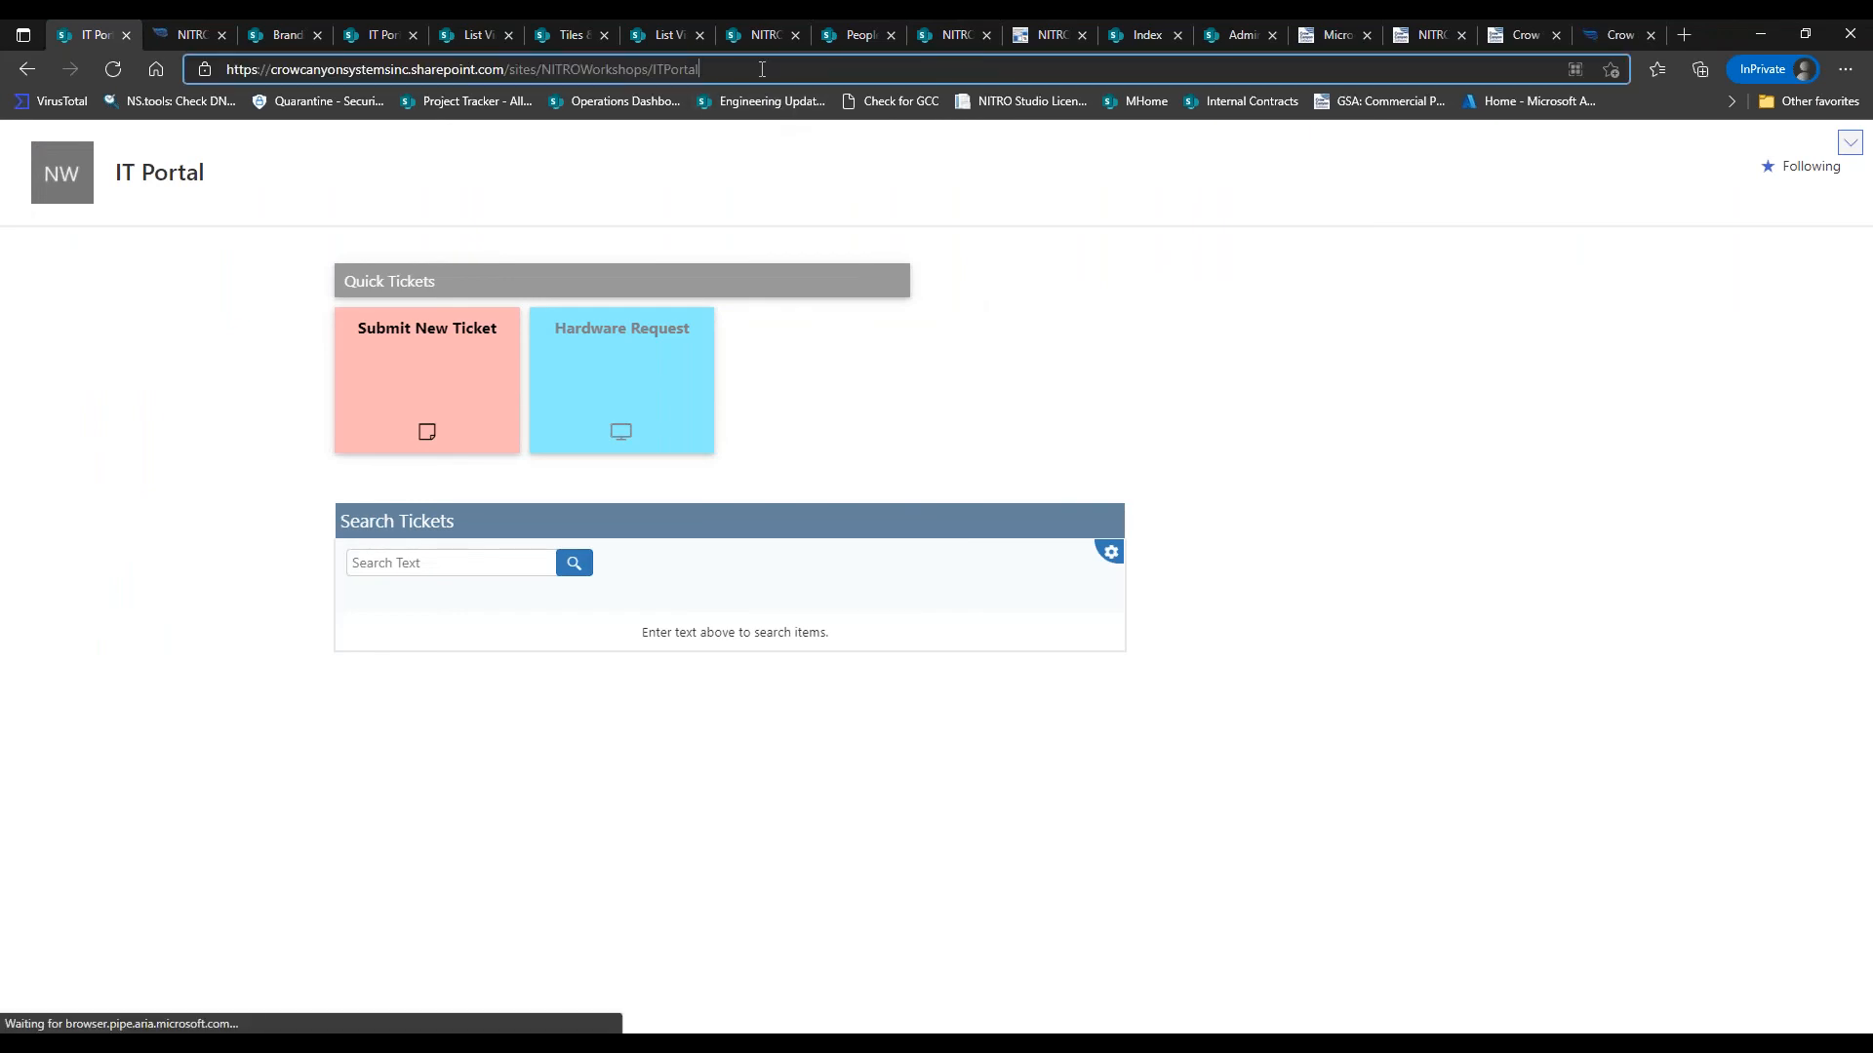
type("?cc")
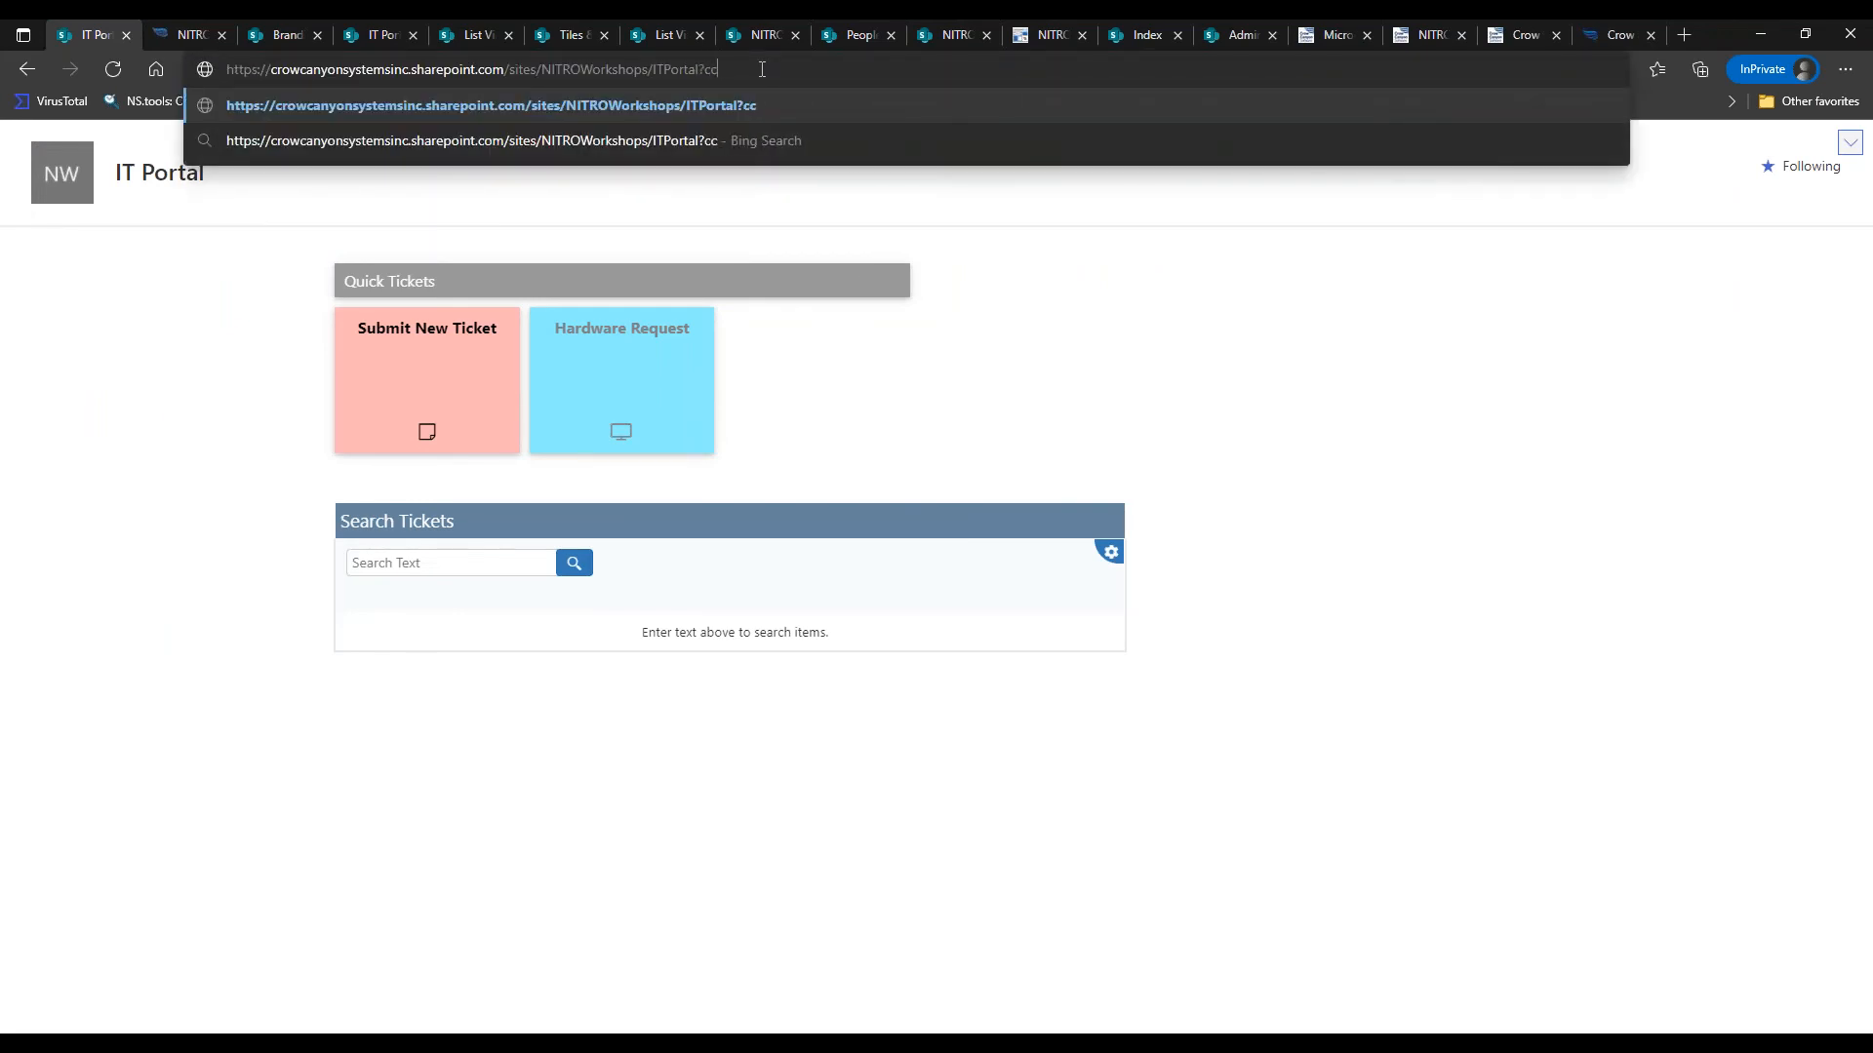
type("smode=1")
key("Return")
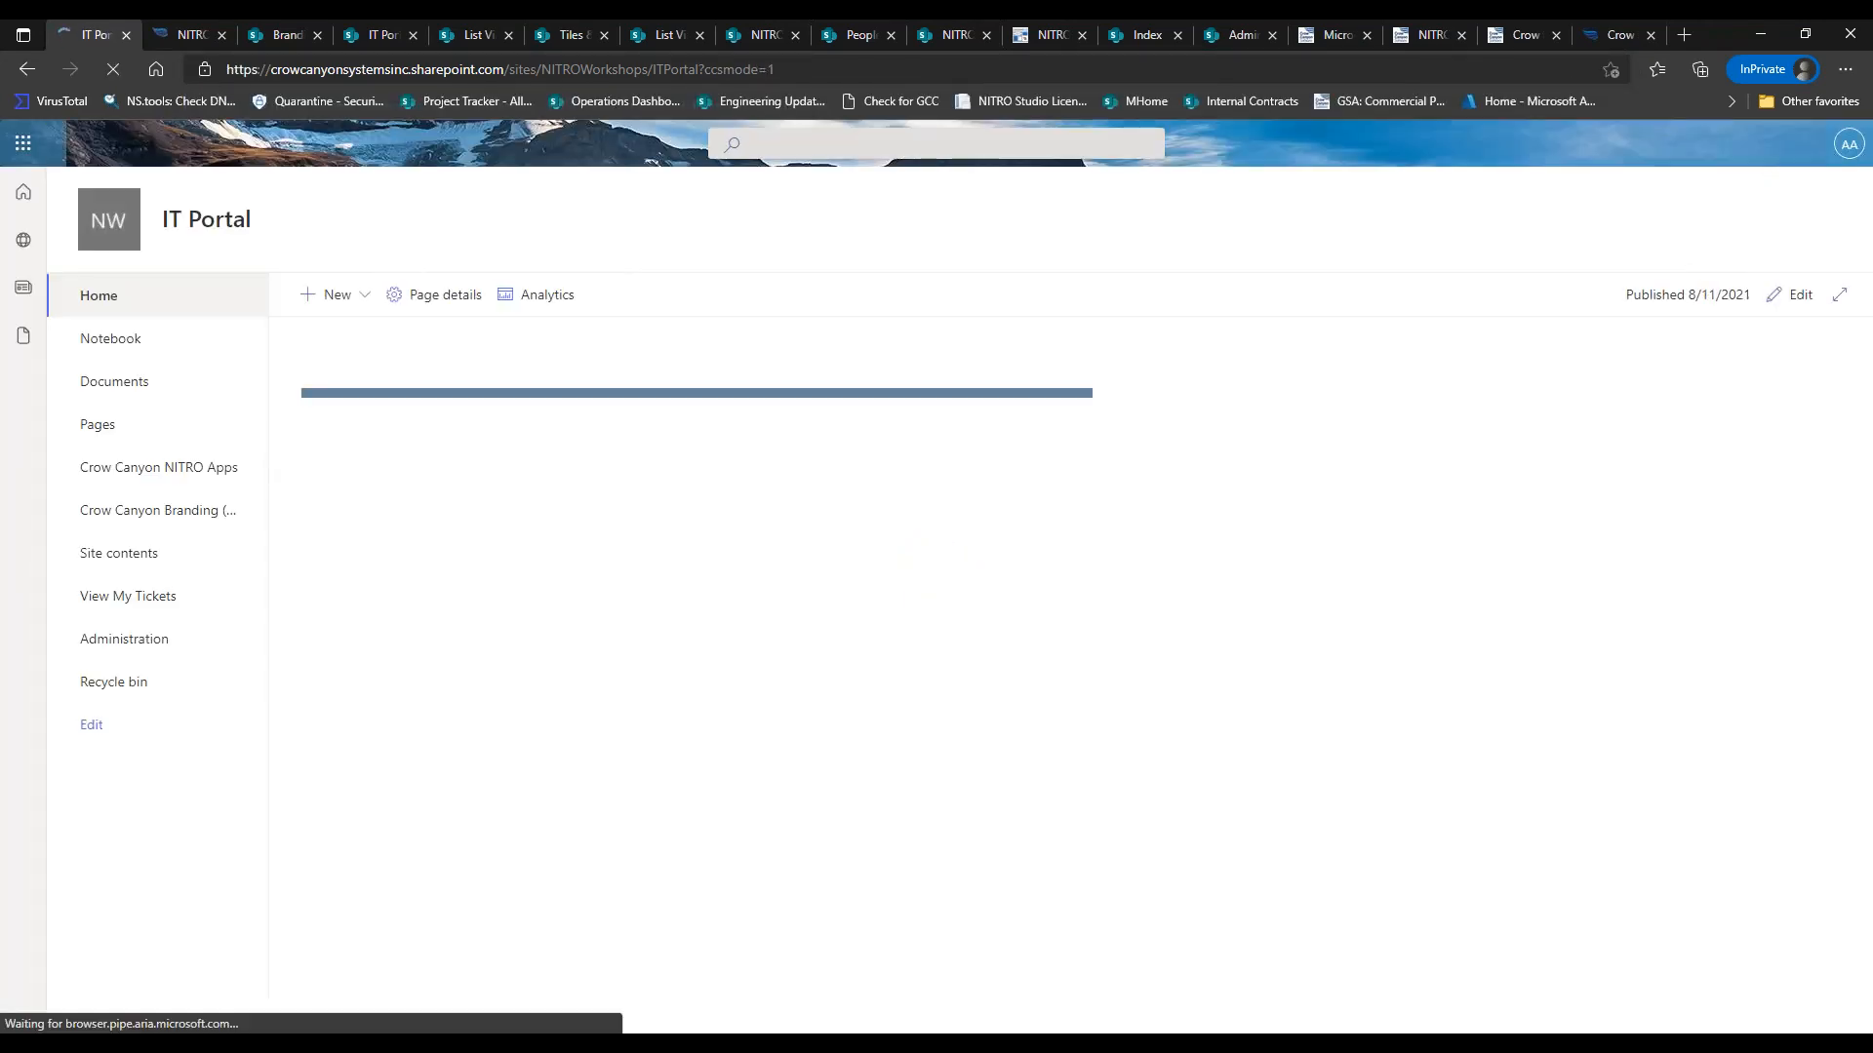
On the Administration page, start a menu link with display text Submit New Ticket and set it to open in a popup dialog
left_click(141, 653)
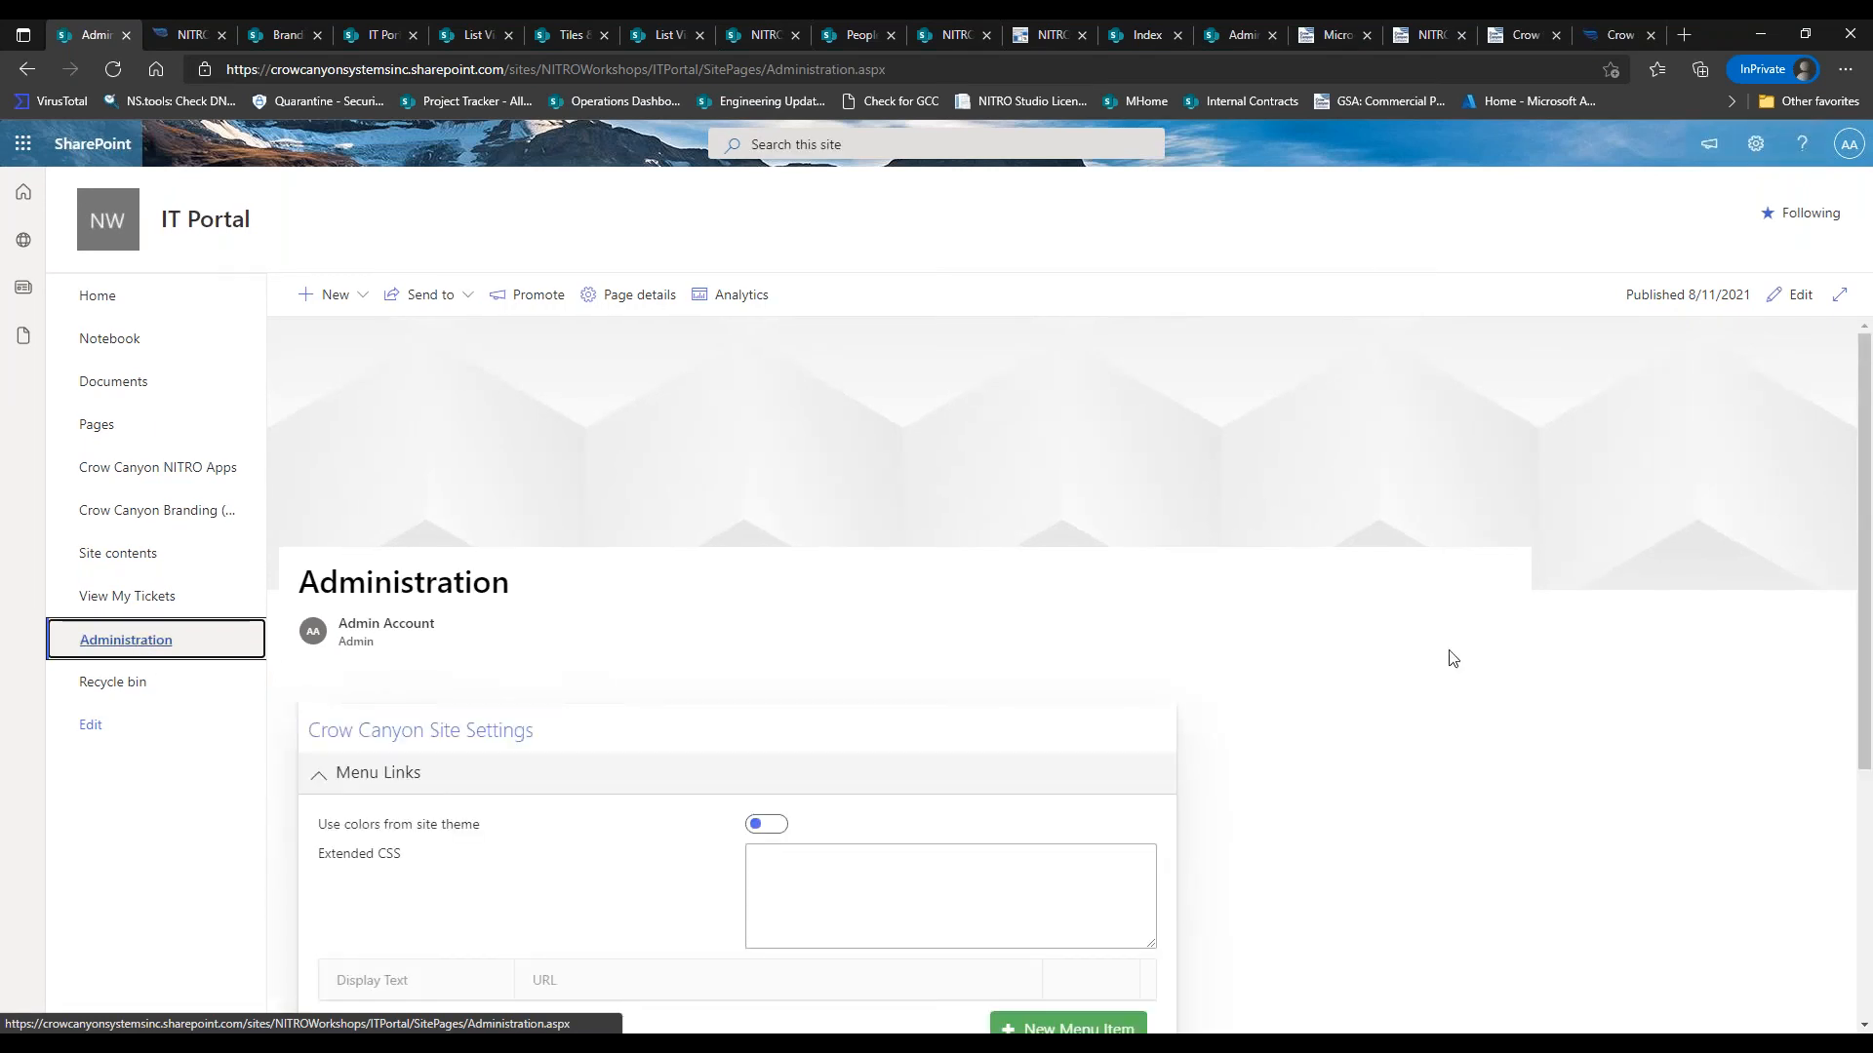
left_click_drag(1853, 389, 1852, 643)
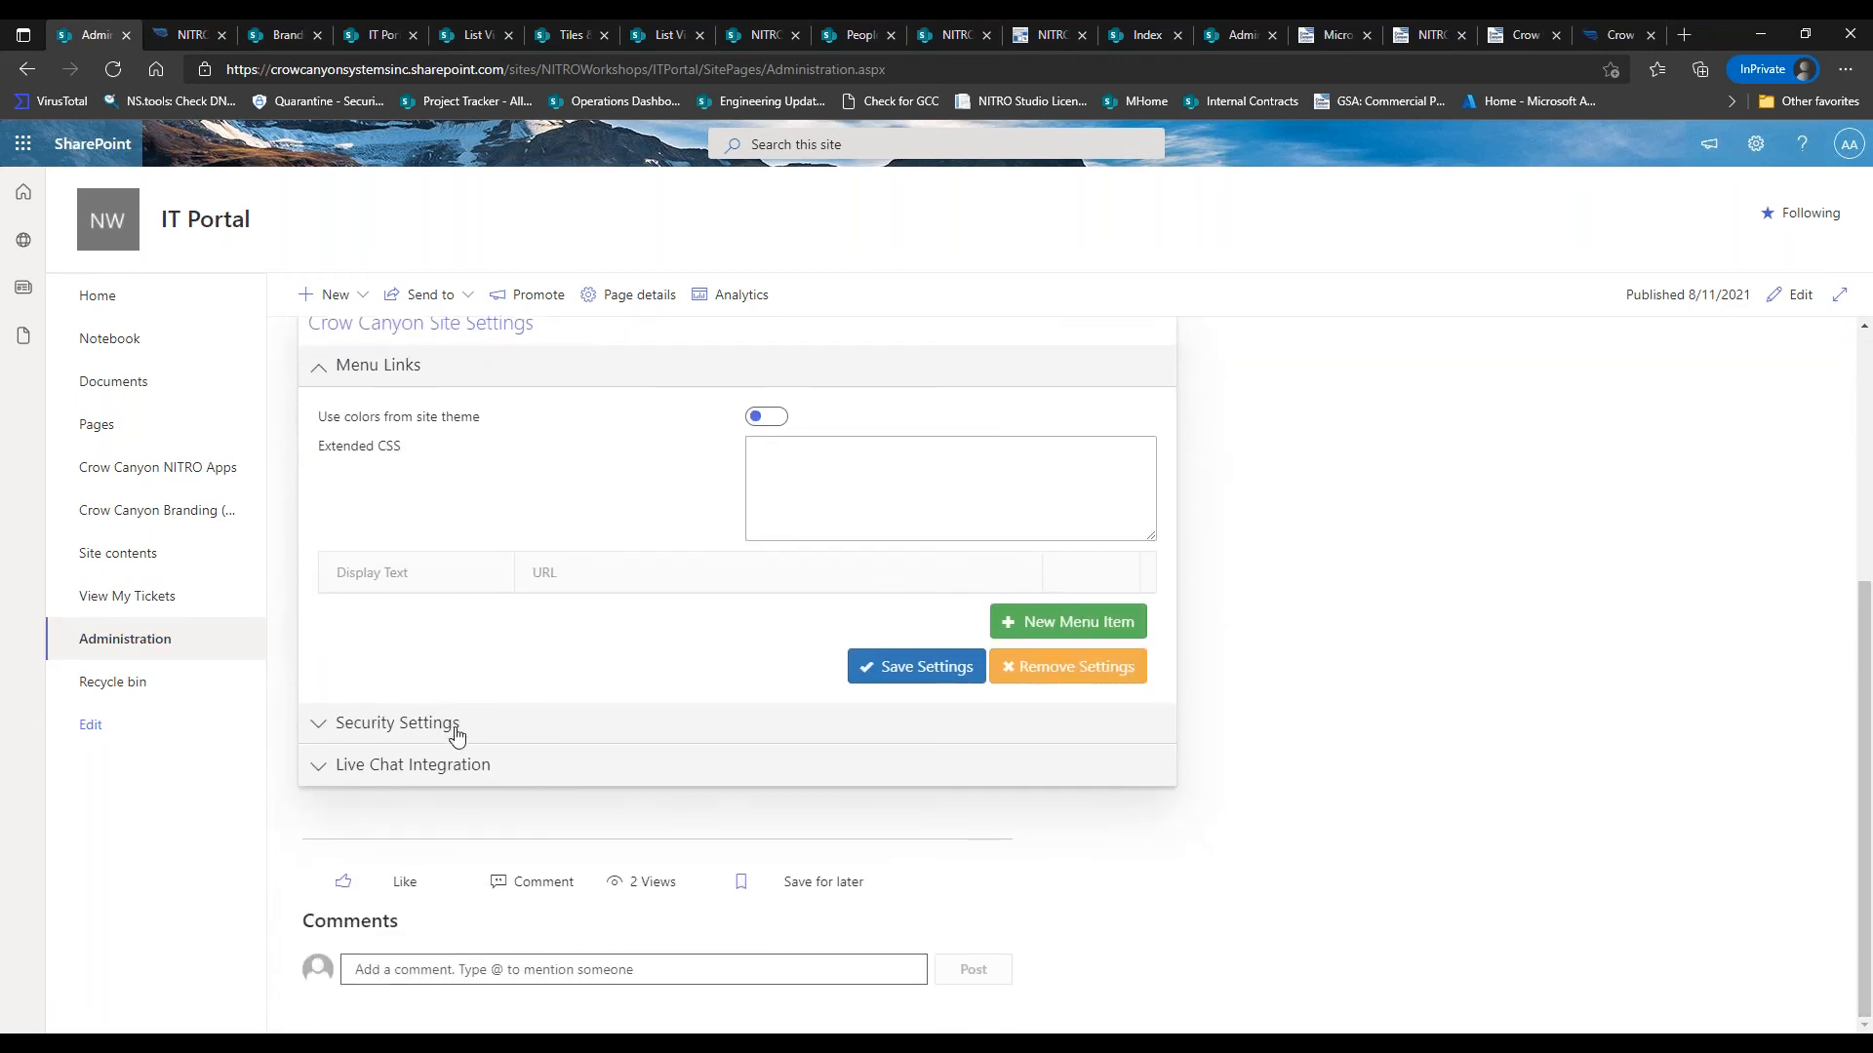
left_click(1043, 621)
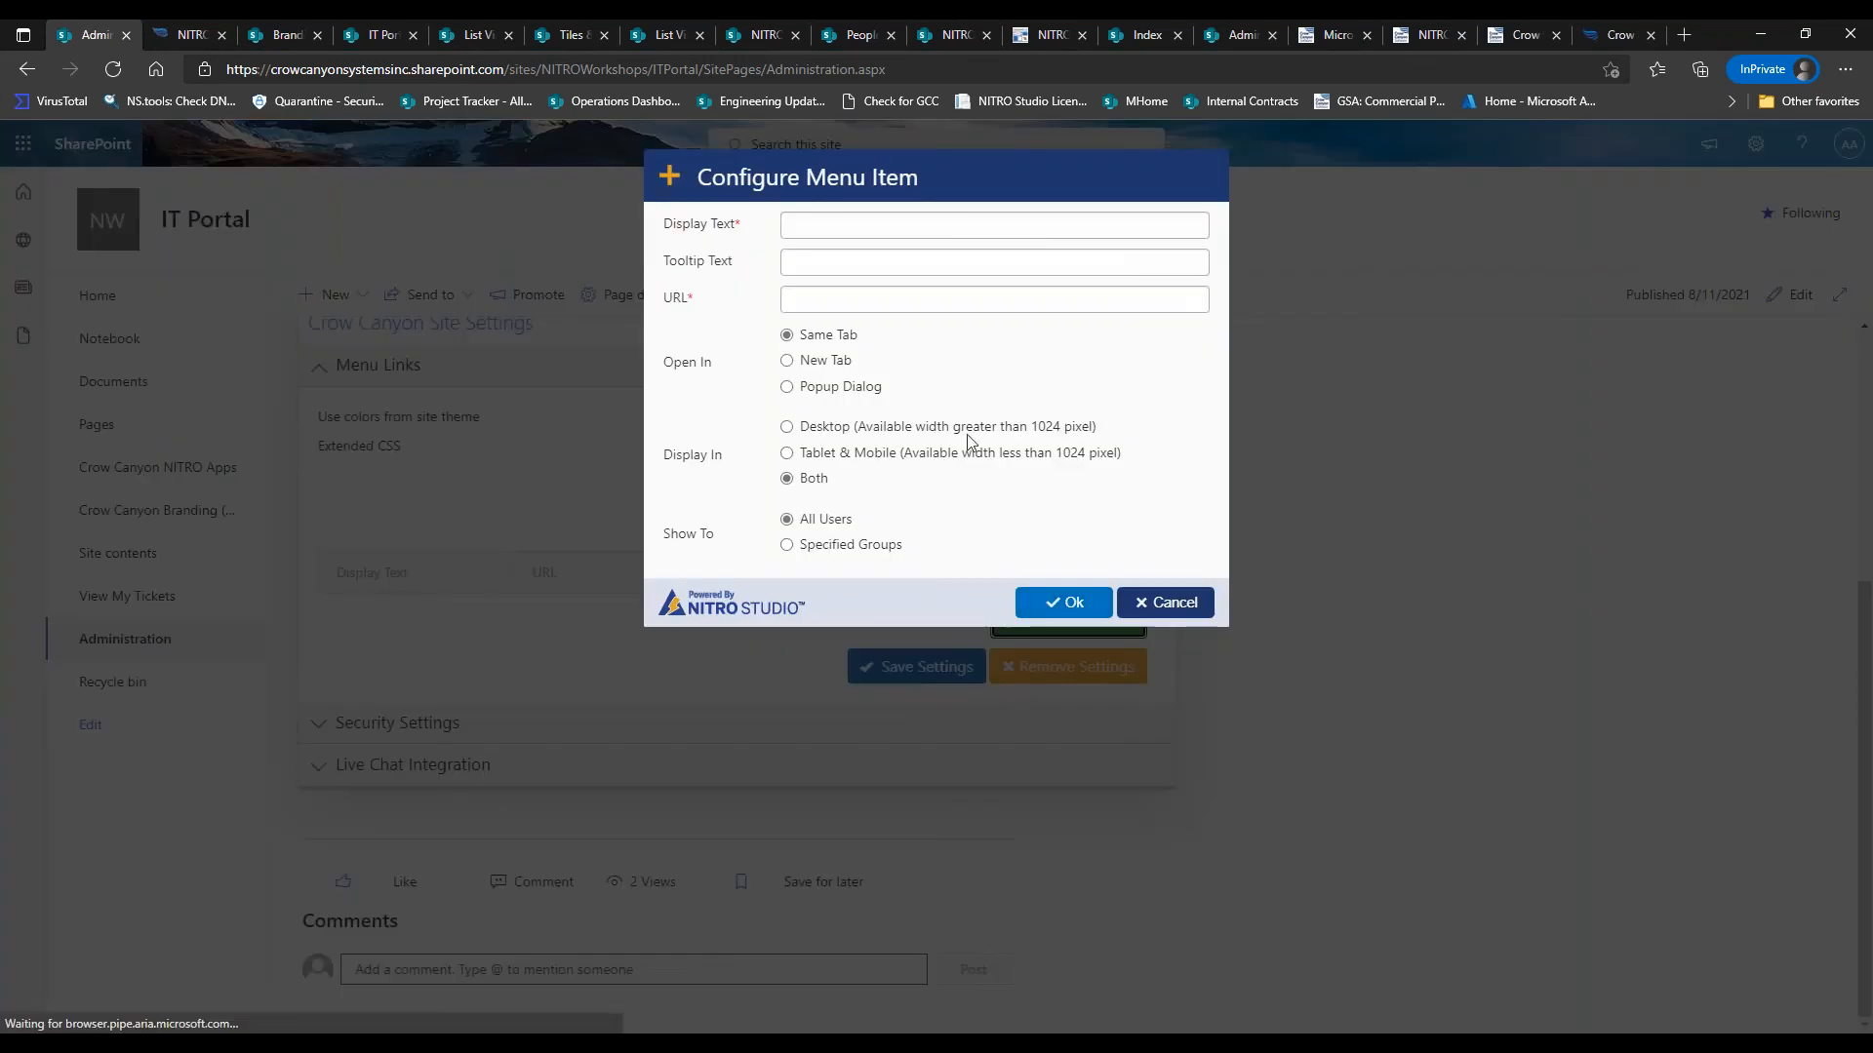
left_click(869, 227)
type("Submi")
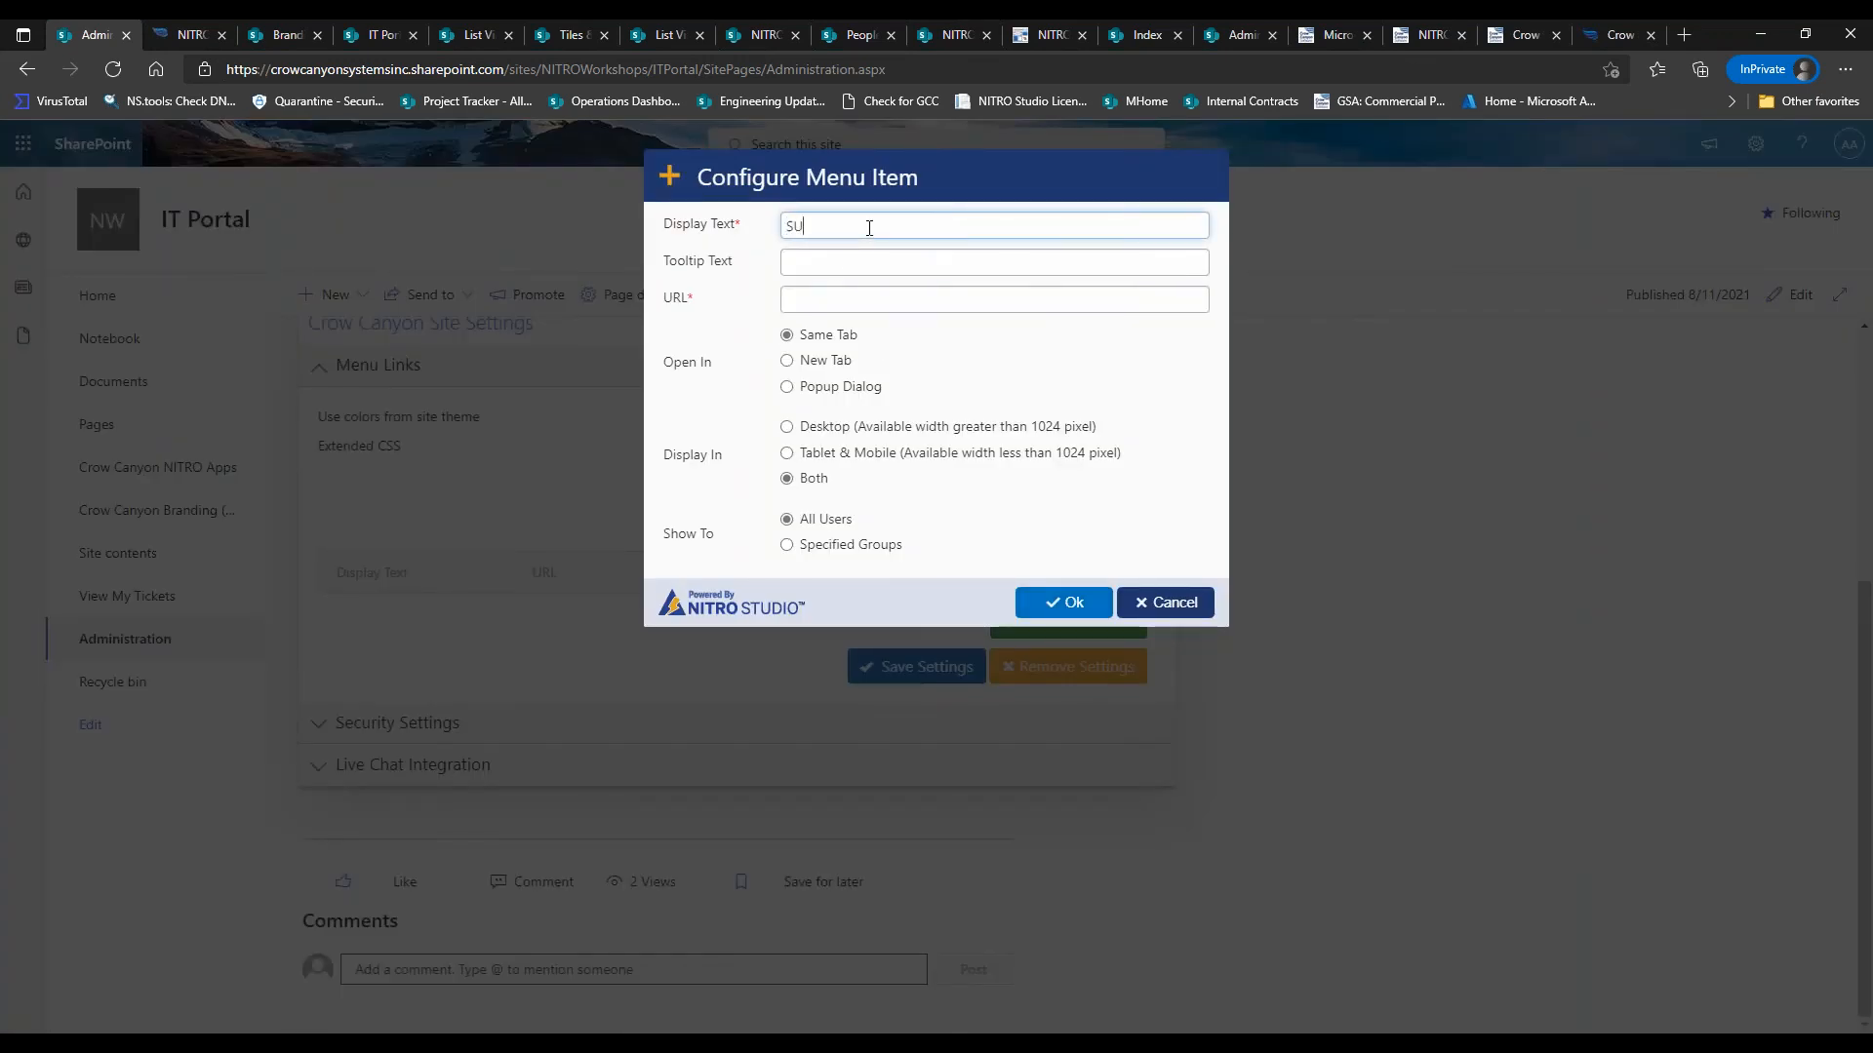
key("BackSpace")
key("BackSpace")
key("BackSpace")
key("BackSpace")
type("ubmit new T")
key("BackSpace")
key("BackSpace")
key("BackSpace")
key("BackSpace")
key("BackSpace")
type("New")
left_click(815, 388)
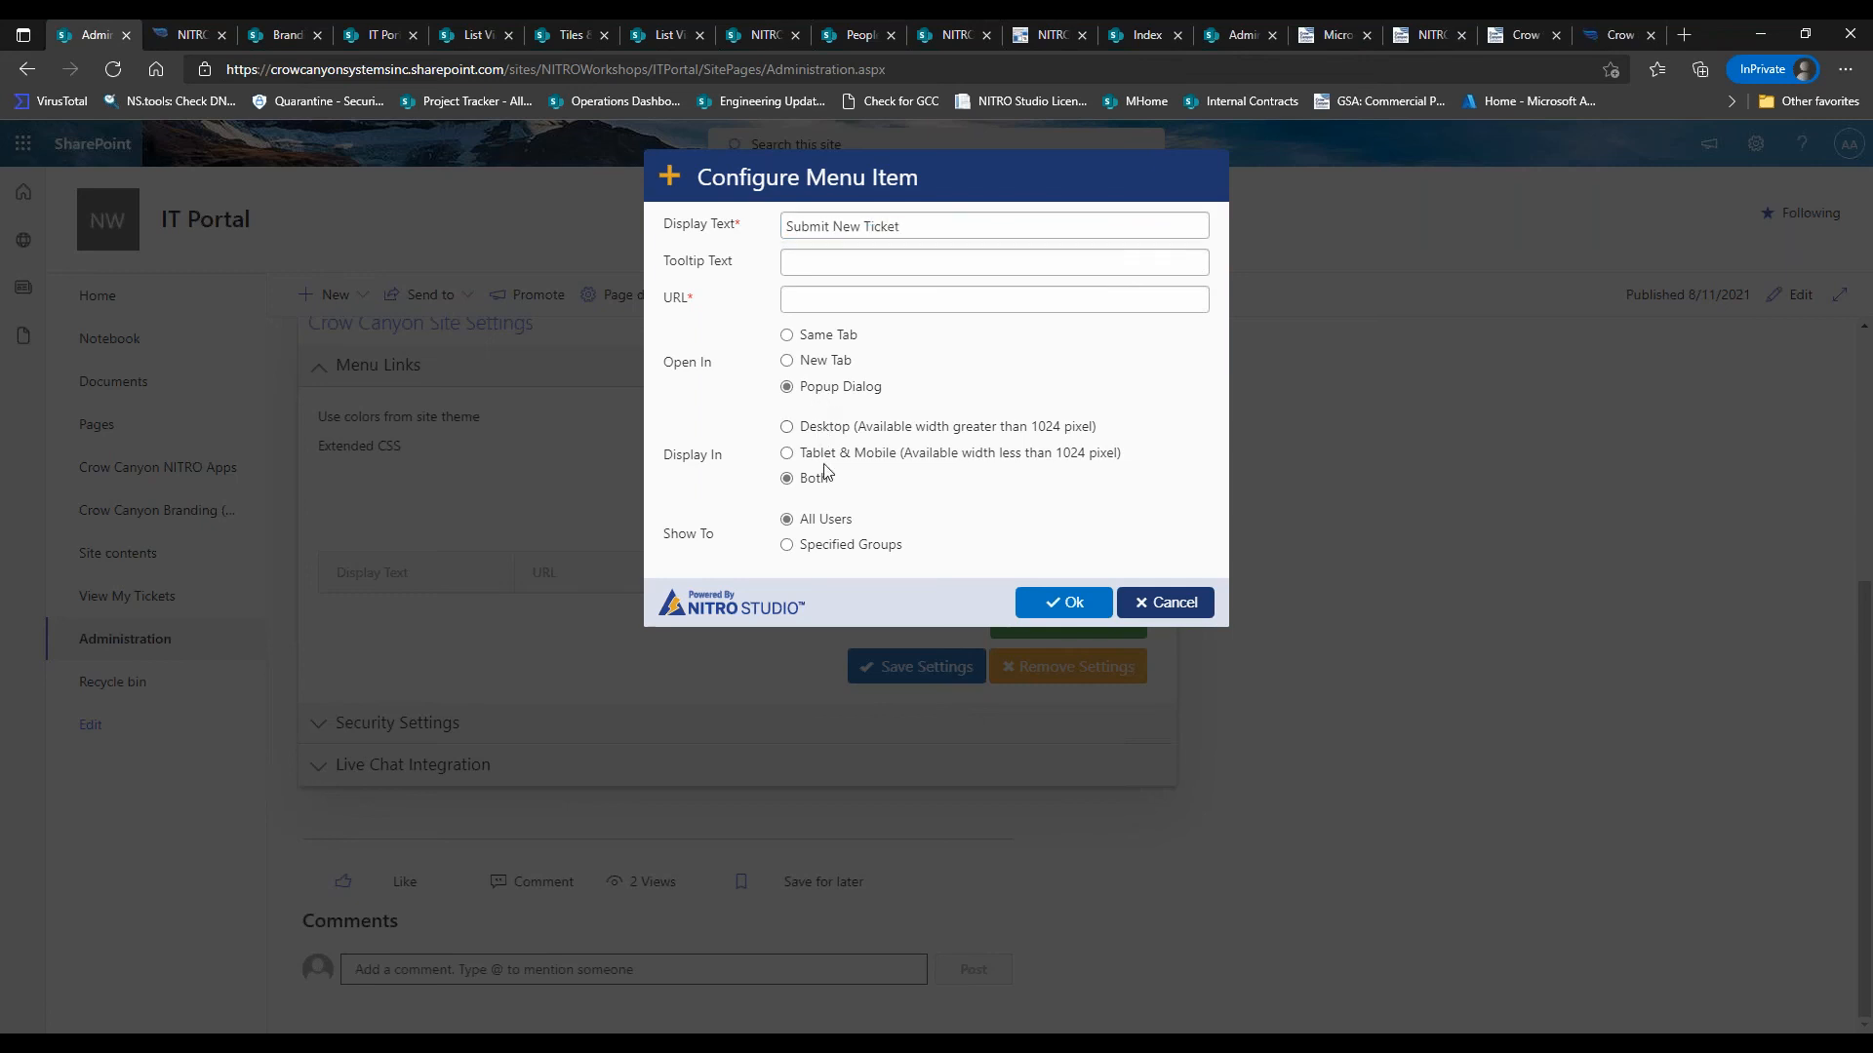
Copy the PortalTicket form's URL from the Tickets list's NITRO Forms into the Submit New Ticket menu item and confirm the item
left_click(806, 300)
left_click(1042, 35)
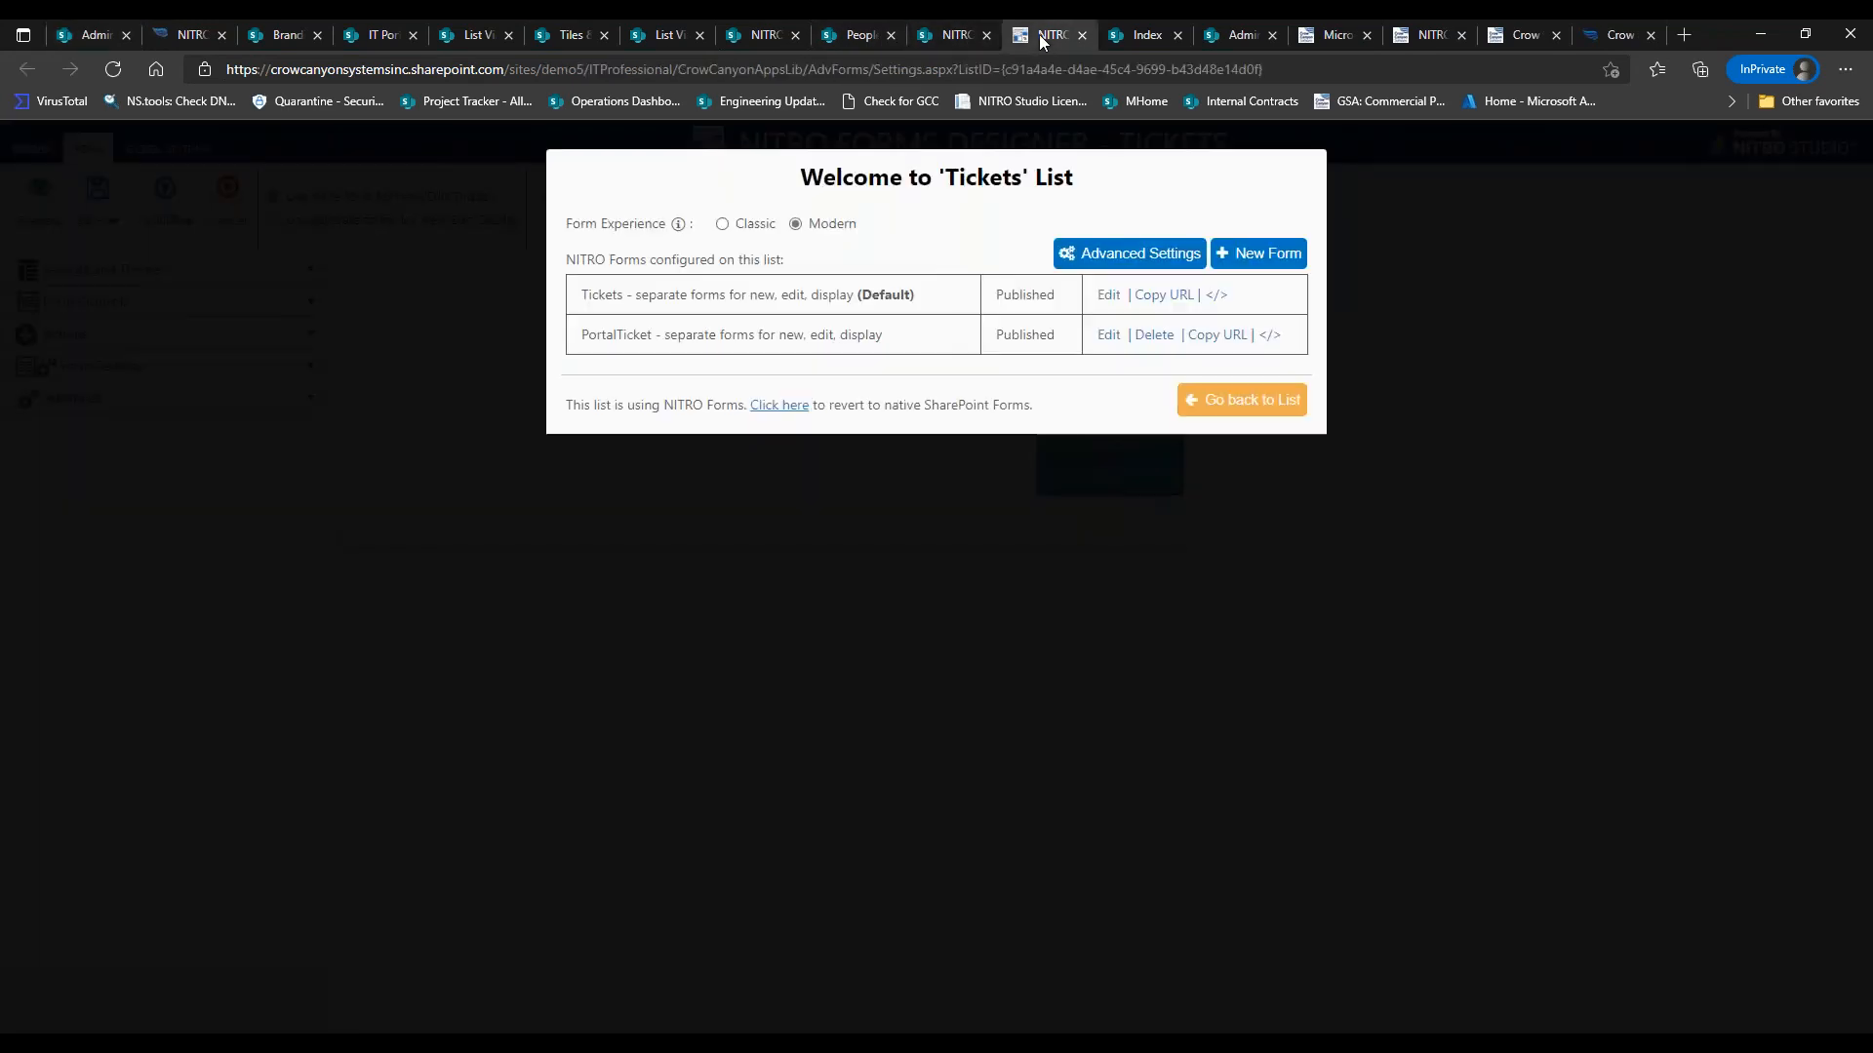
left_click(1199, 336)
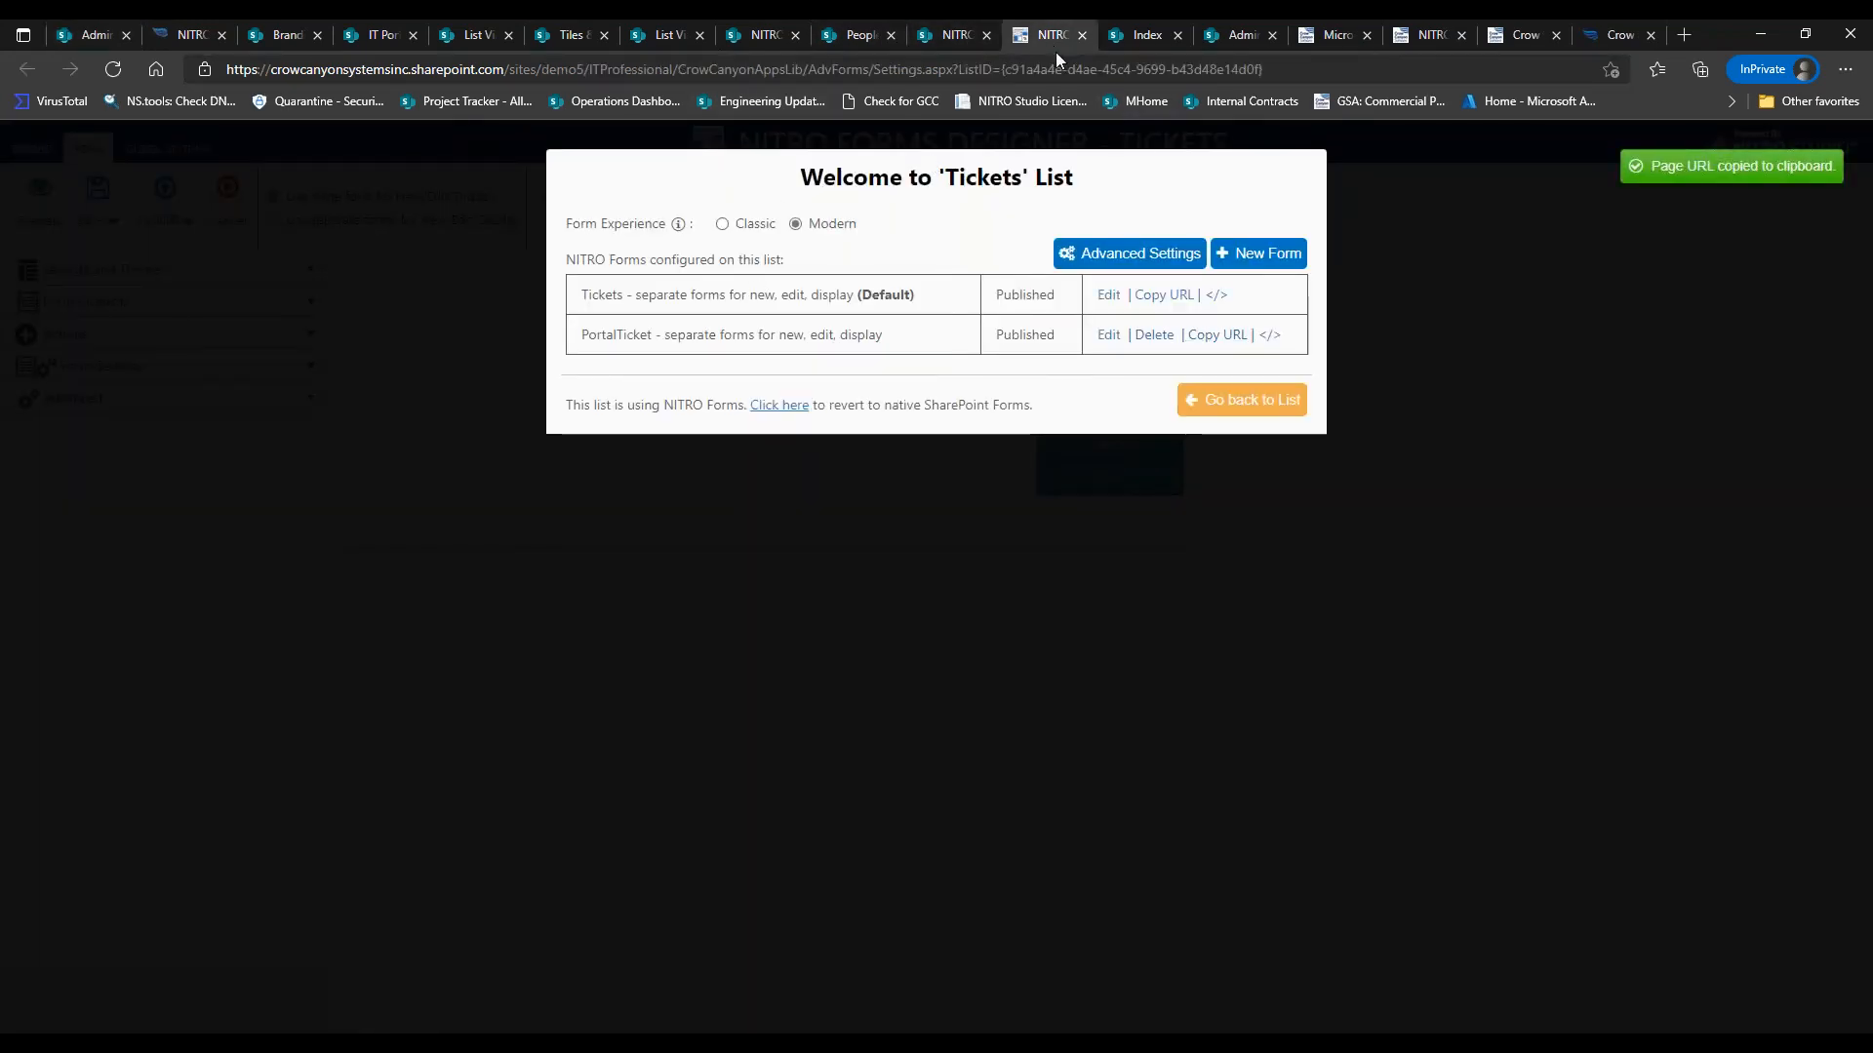
left_click(109, 39)
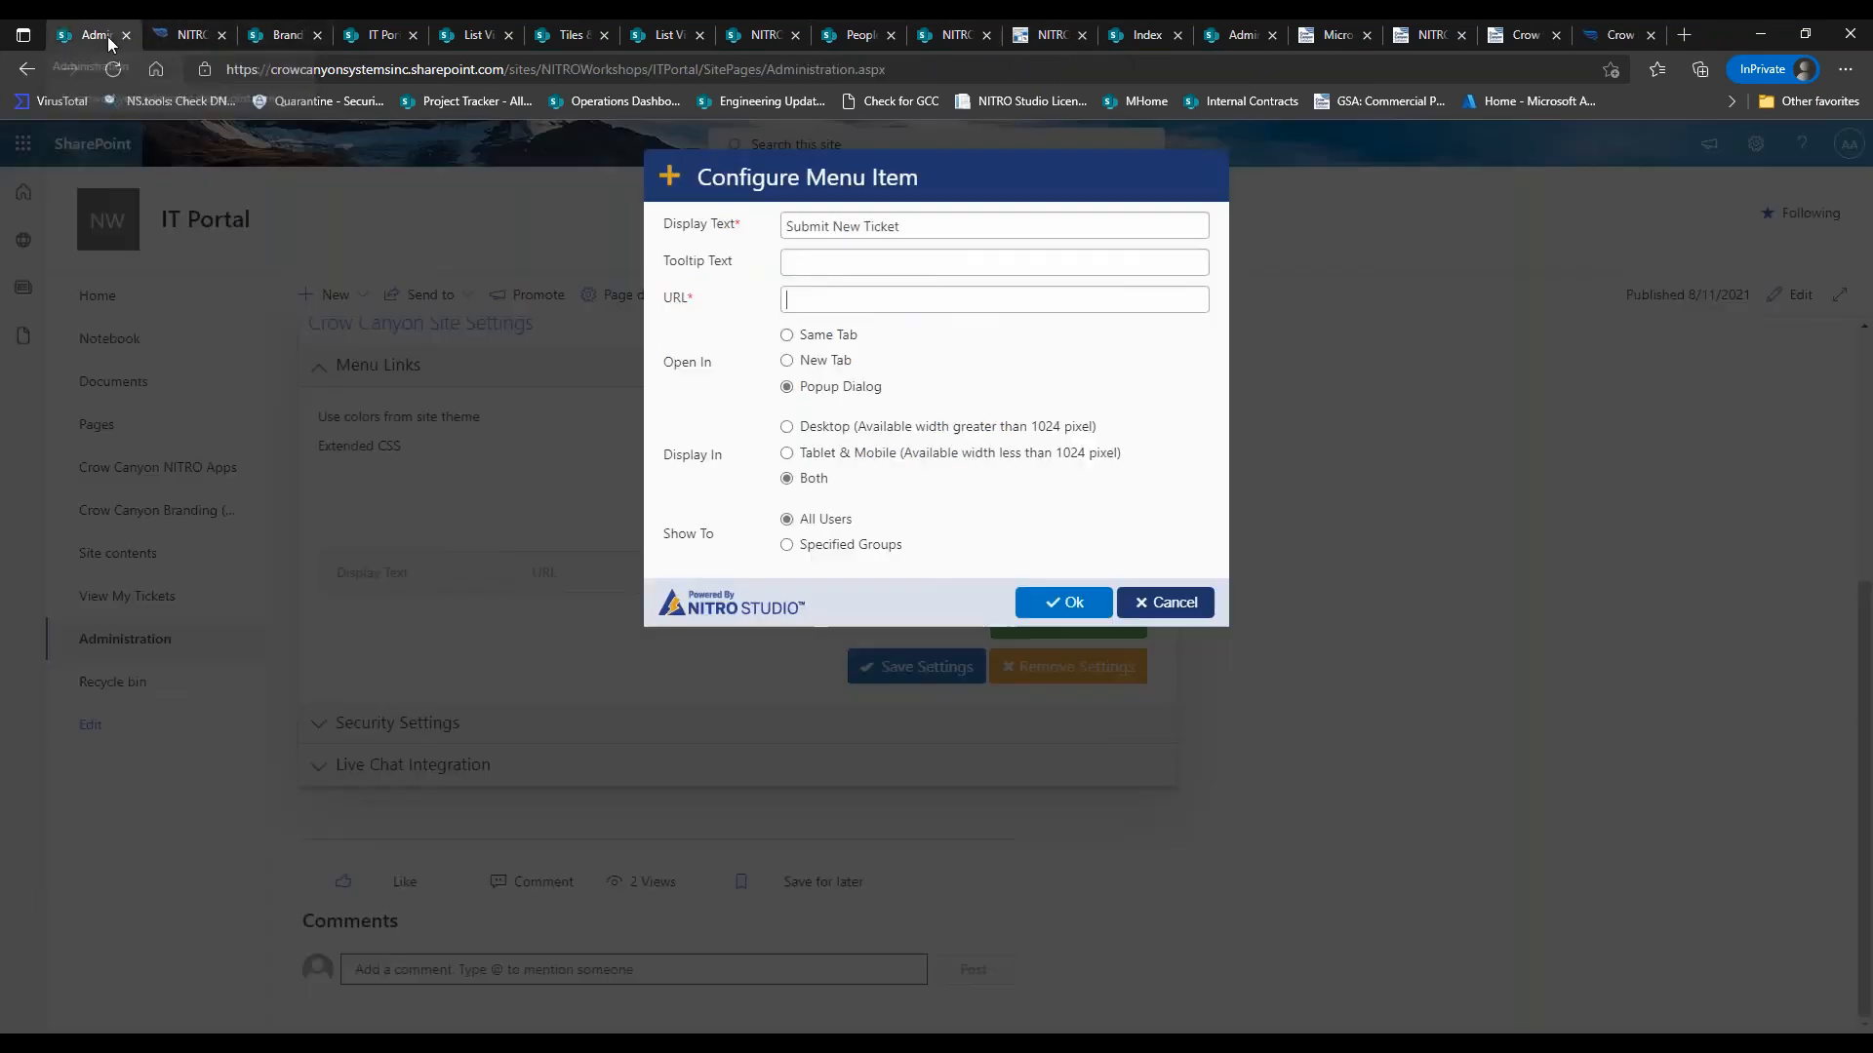
left_click(858, 296)
key("ctrl+v")
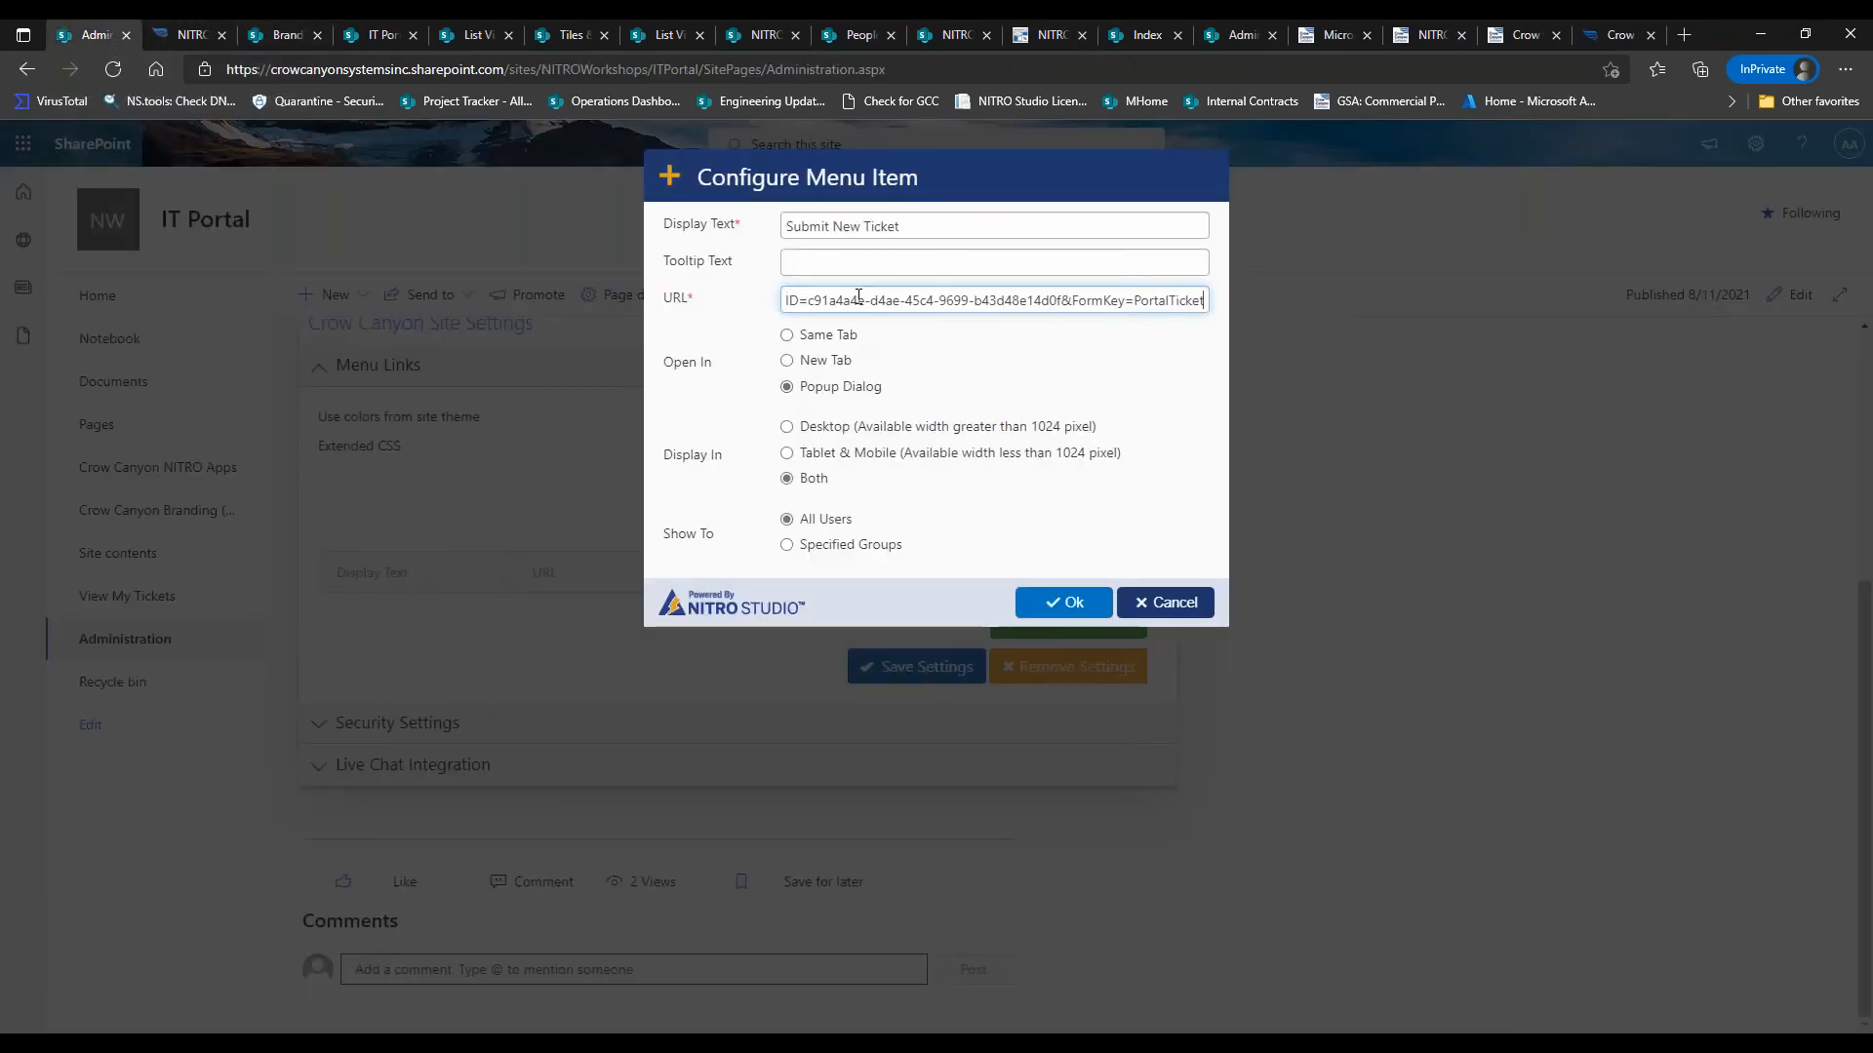
left_click(1070, 605)
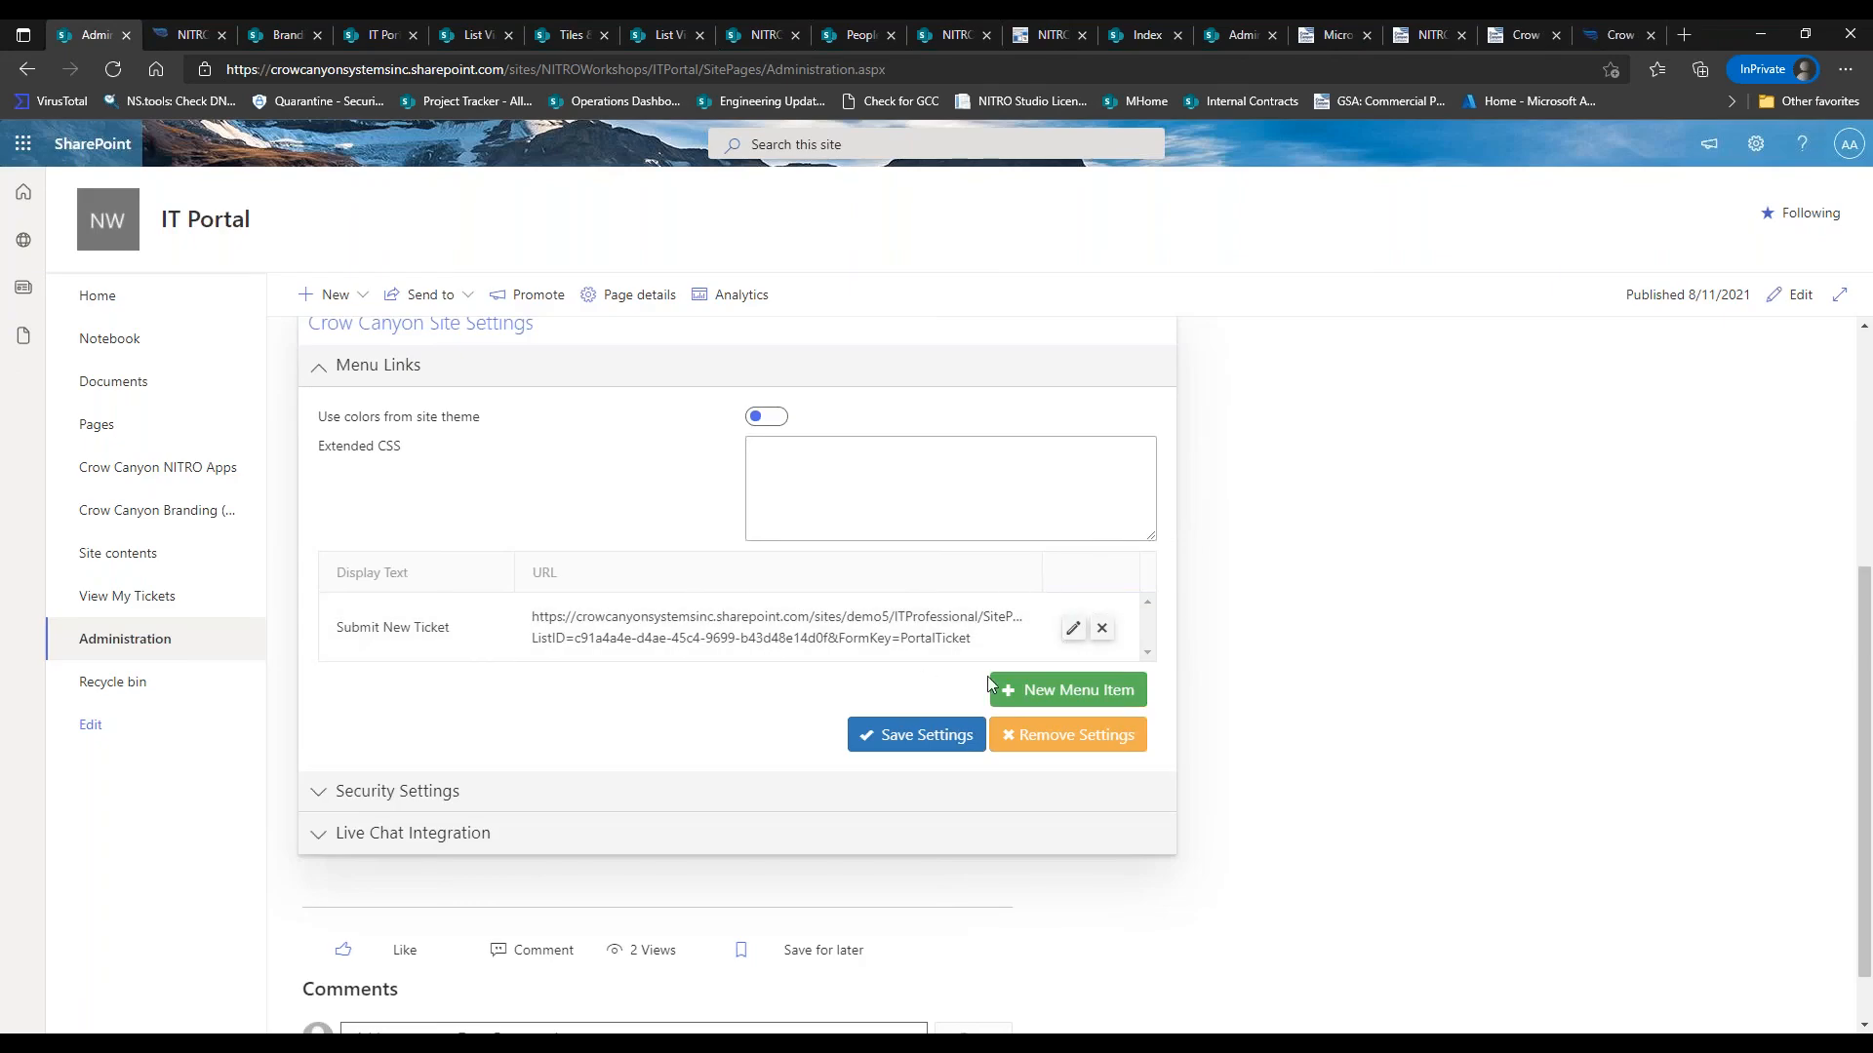
left_click(1024, 698)
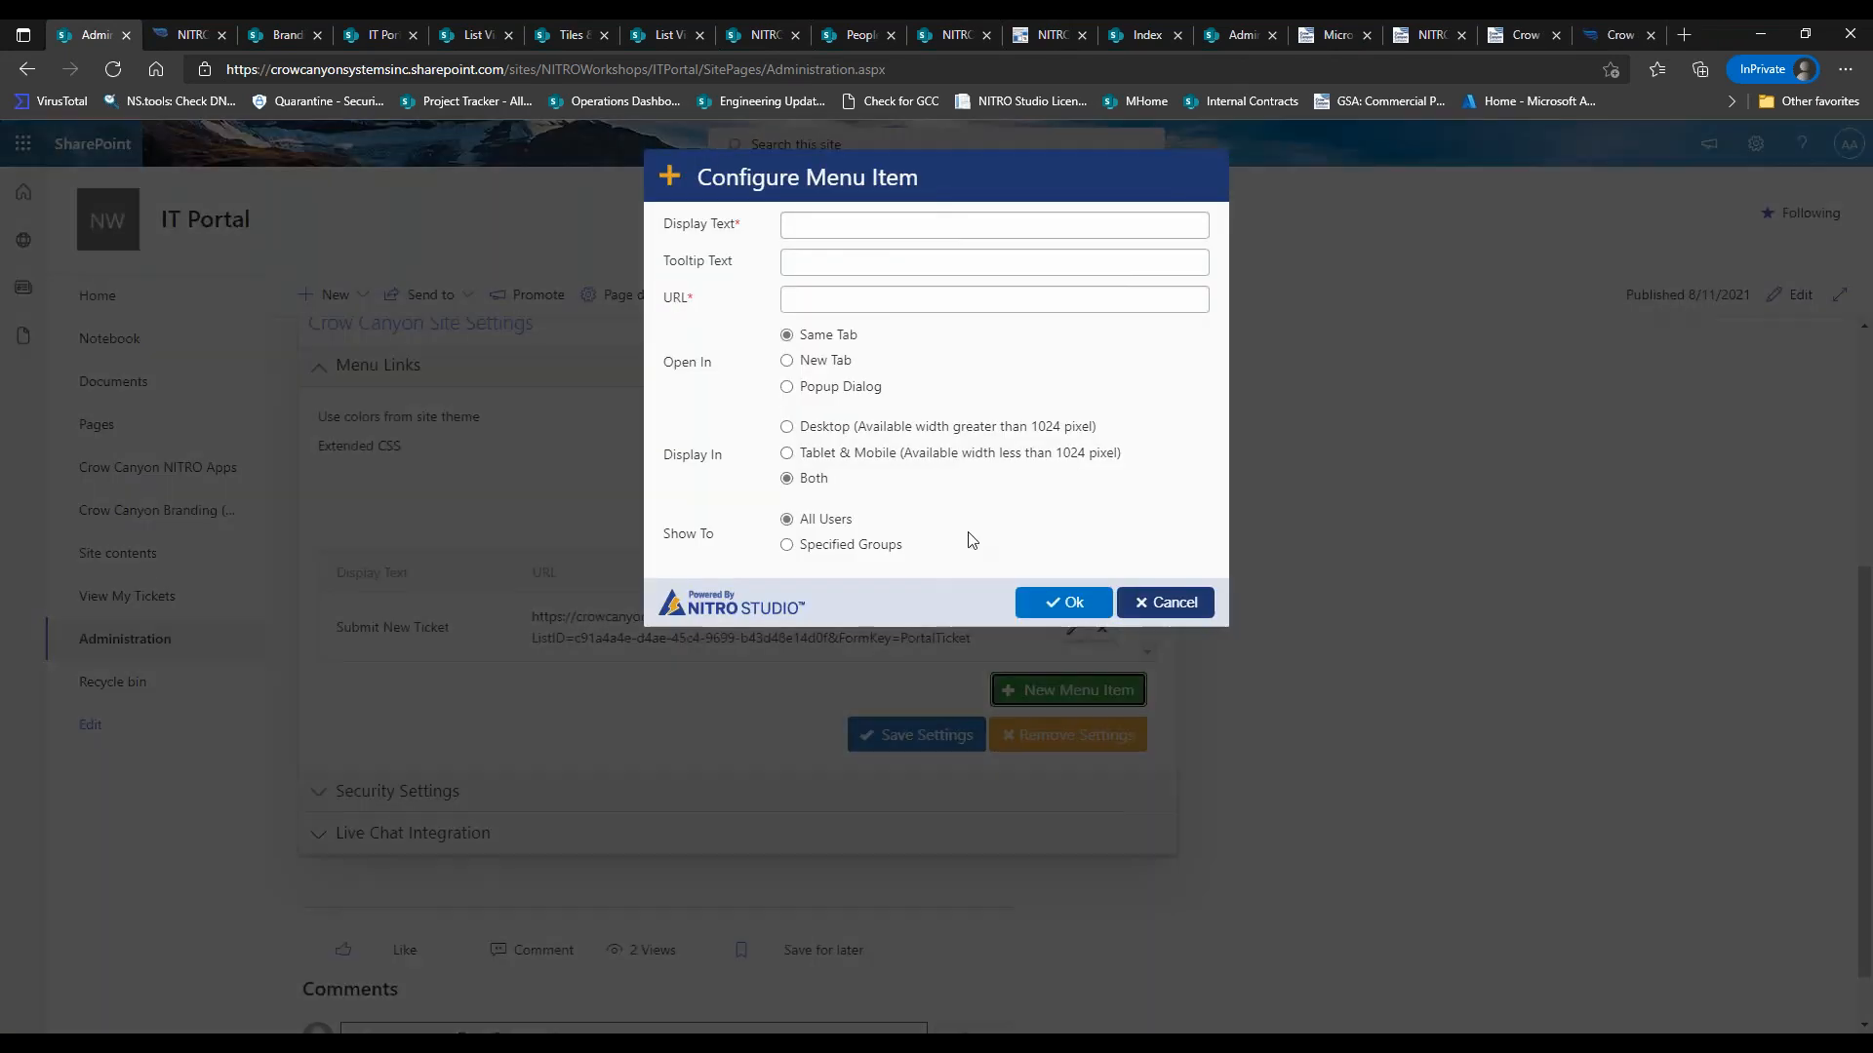
left_click(862, 227)
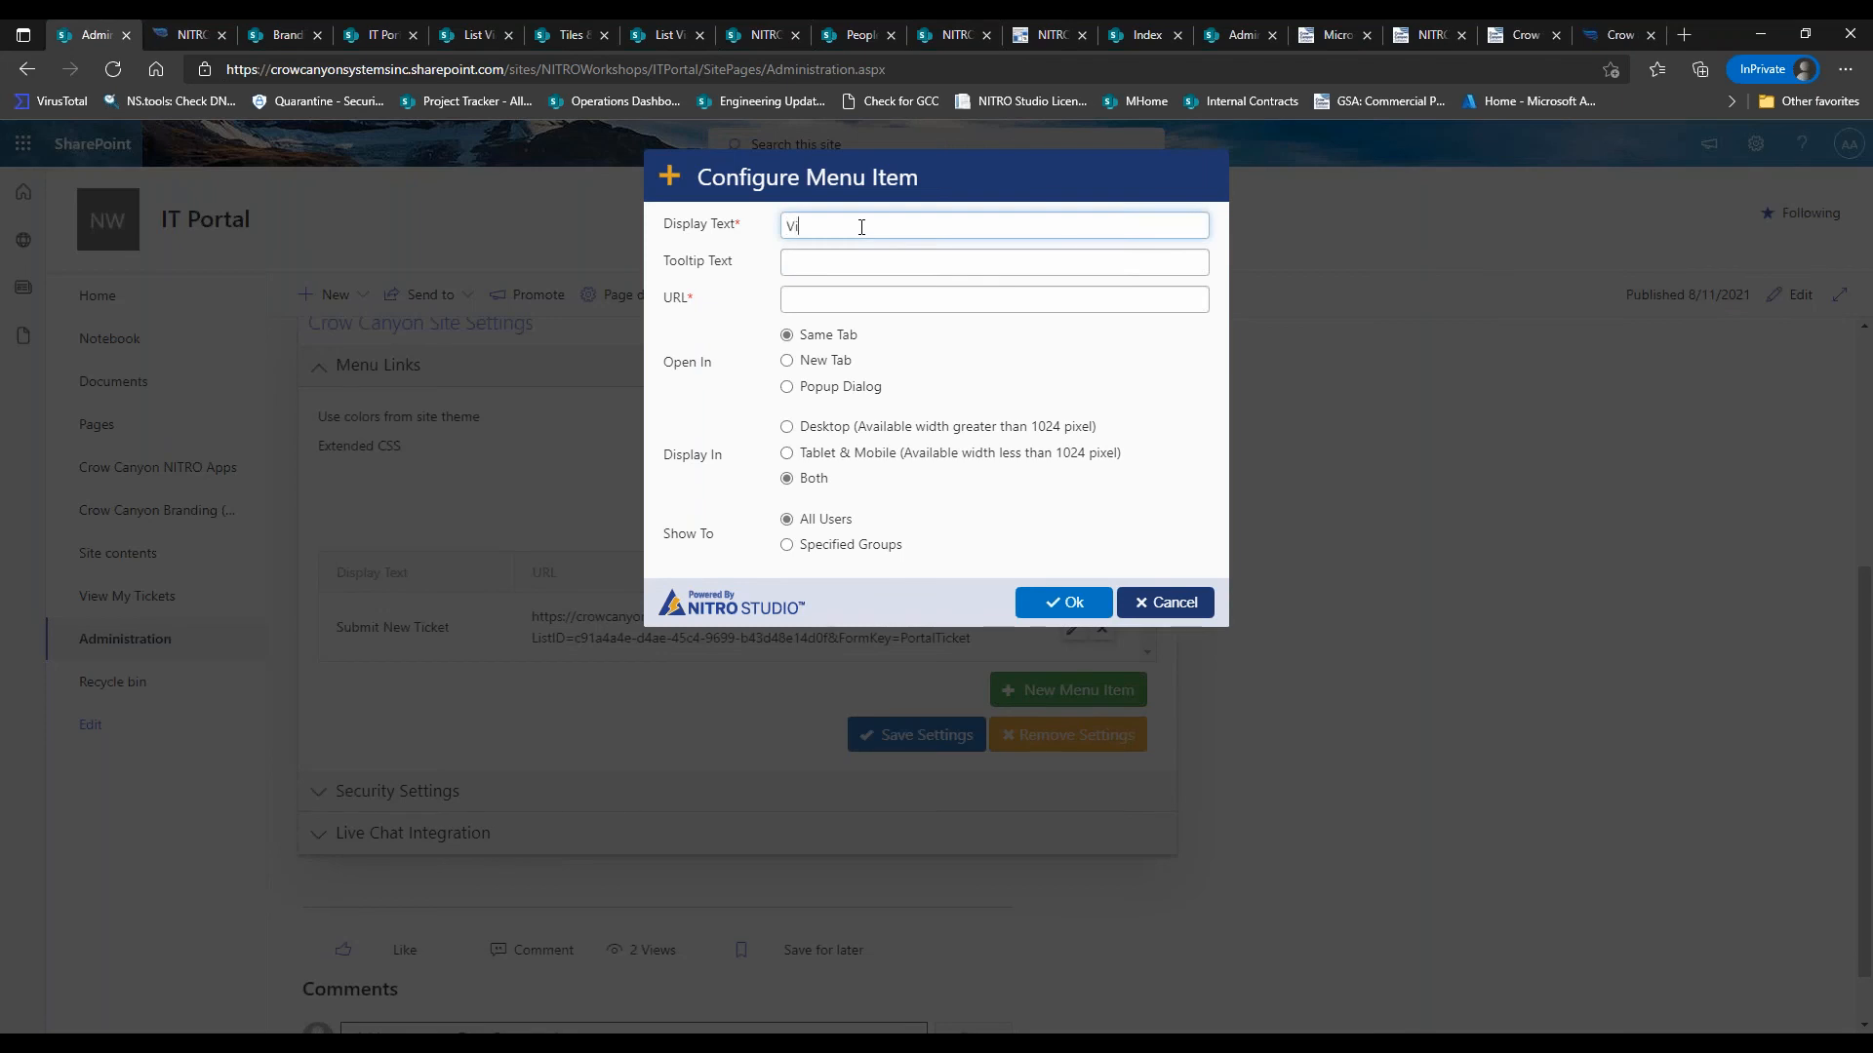
type("View My Tickets")
left_click(886, 305)
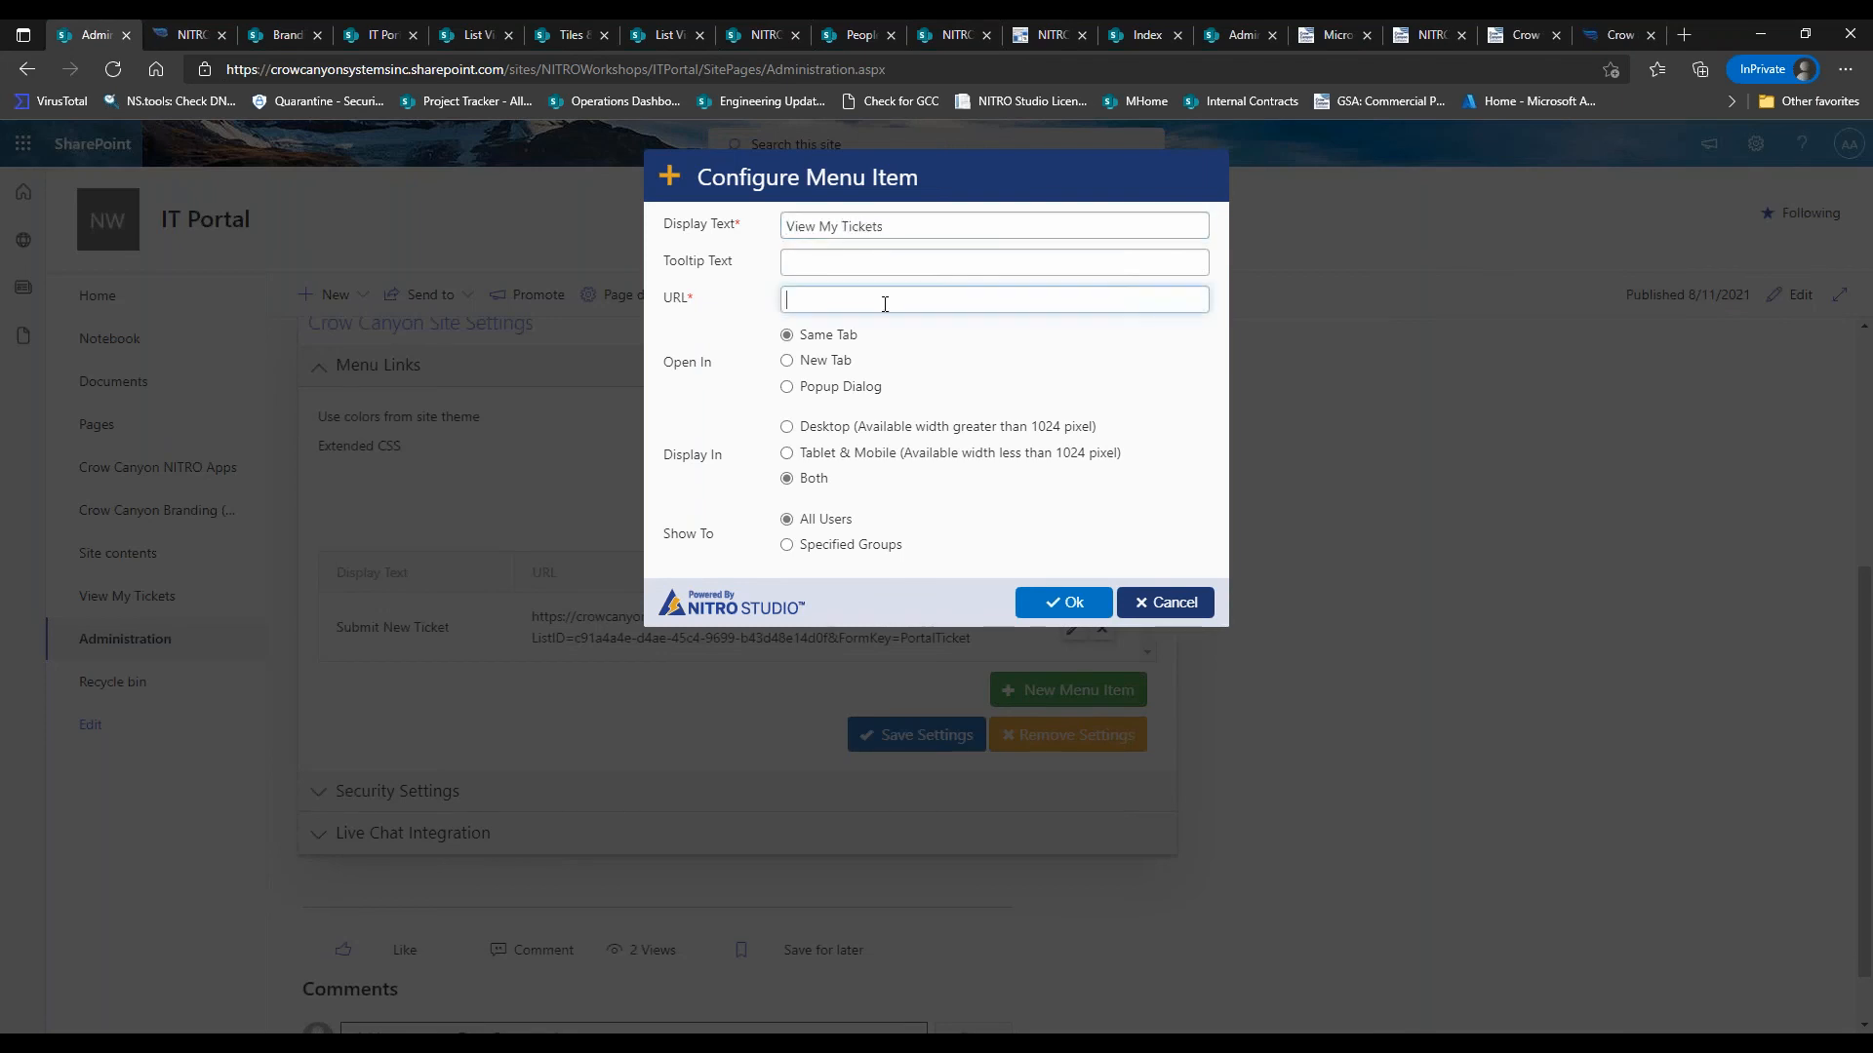
left_click(1156, 603)
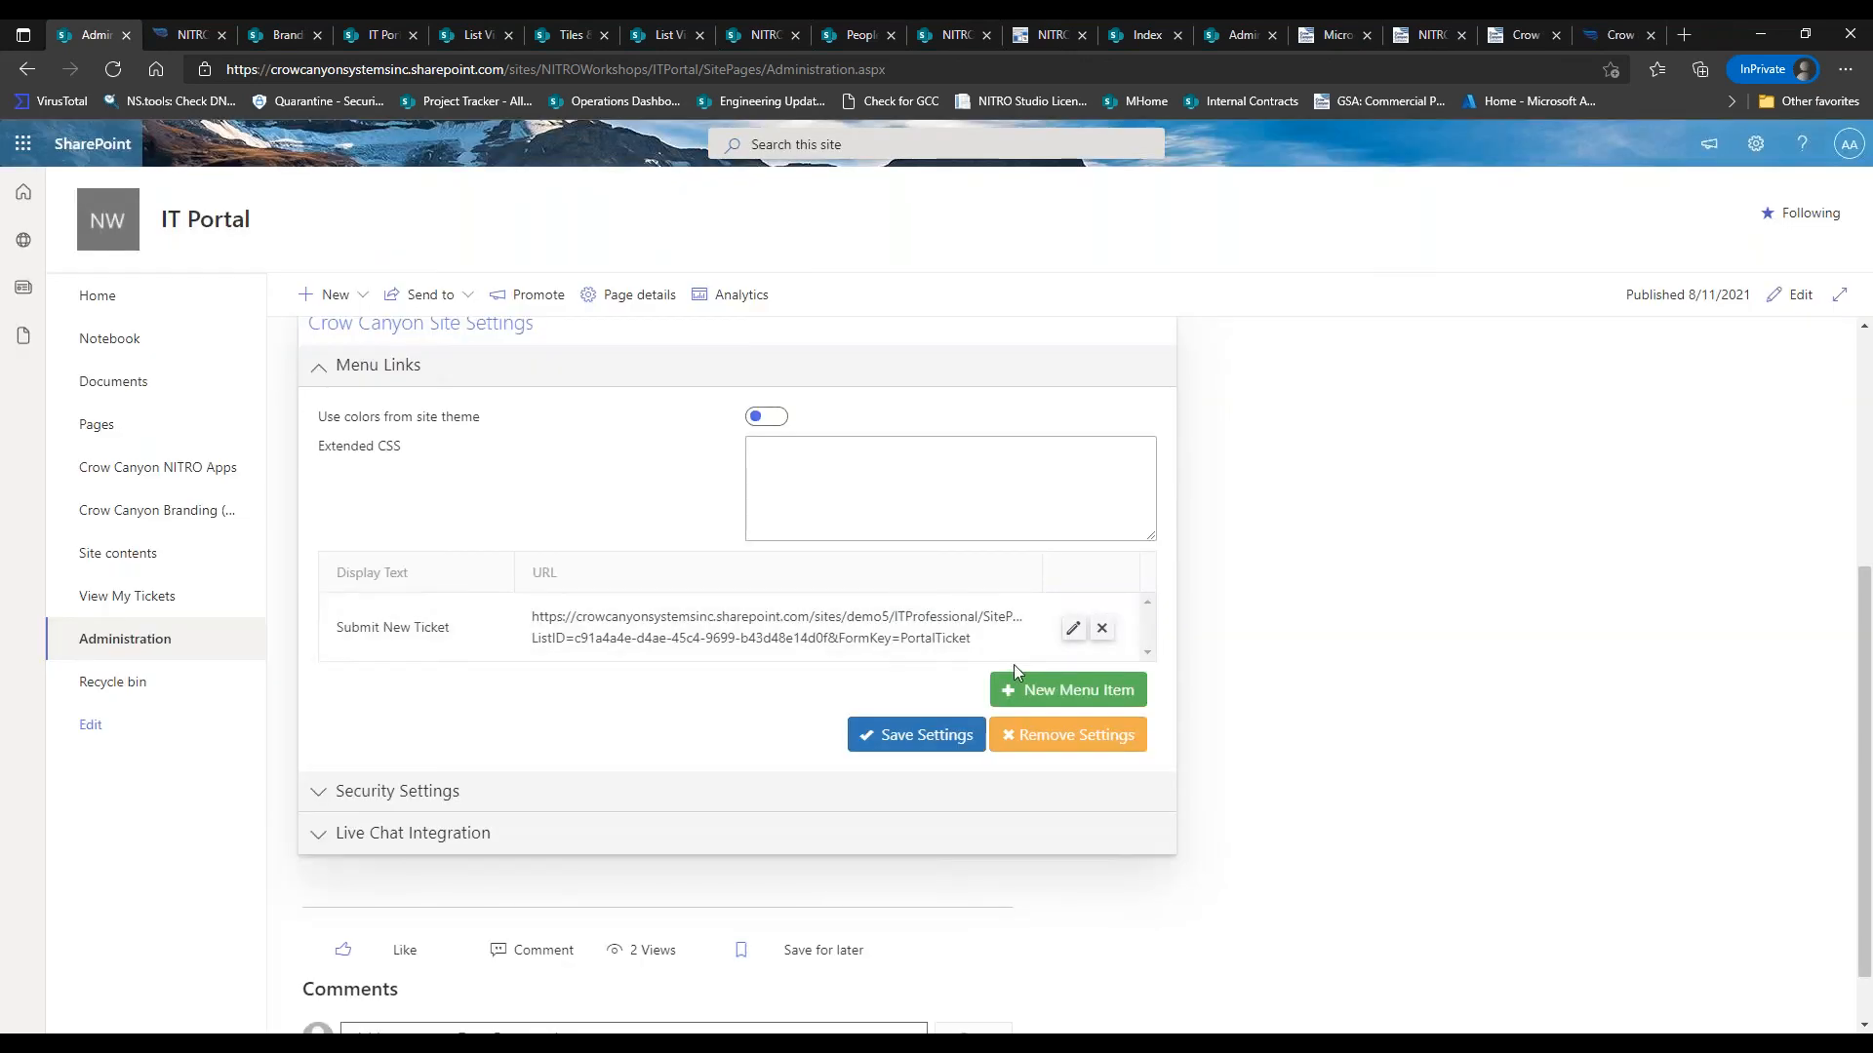
Open the portal's View My Tickets page in a new browser tab, copy its address, and return to the Administration page
right_click(151, 601)
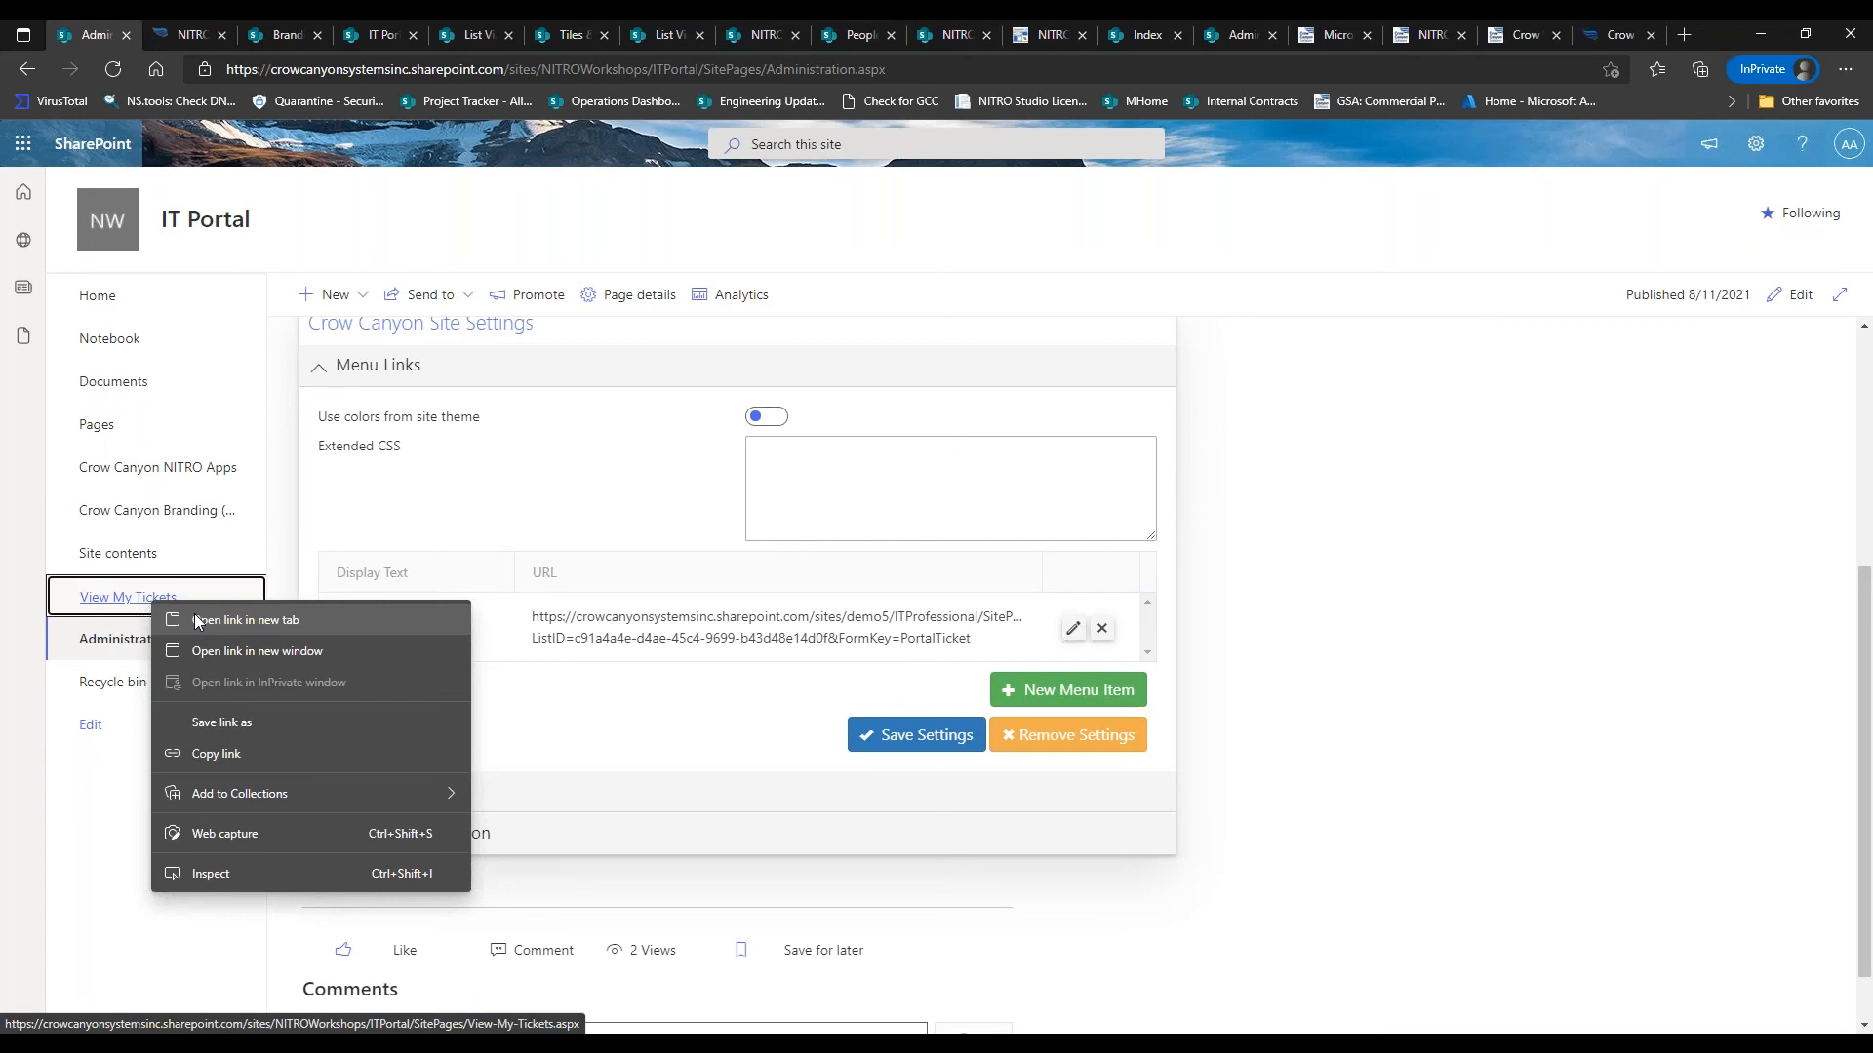
left_click(198, 621)
left_click(176, 35)
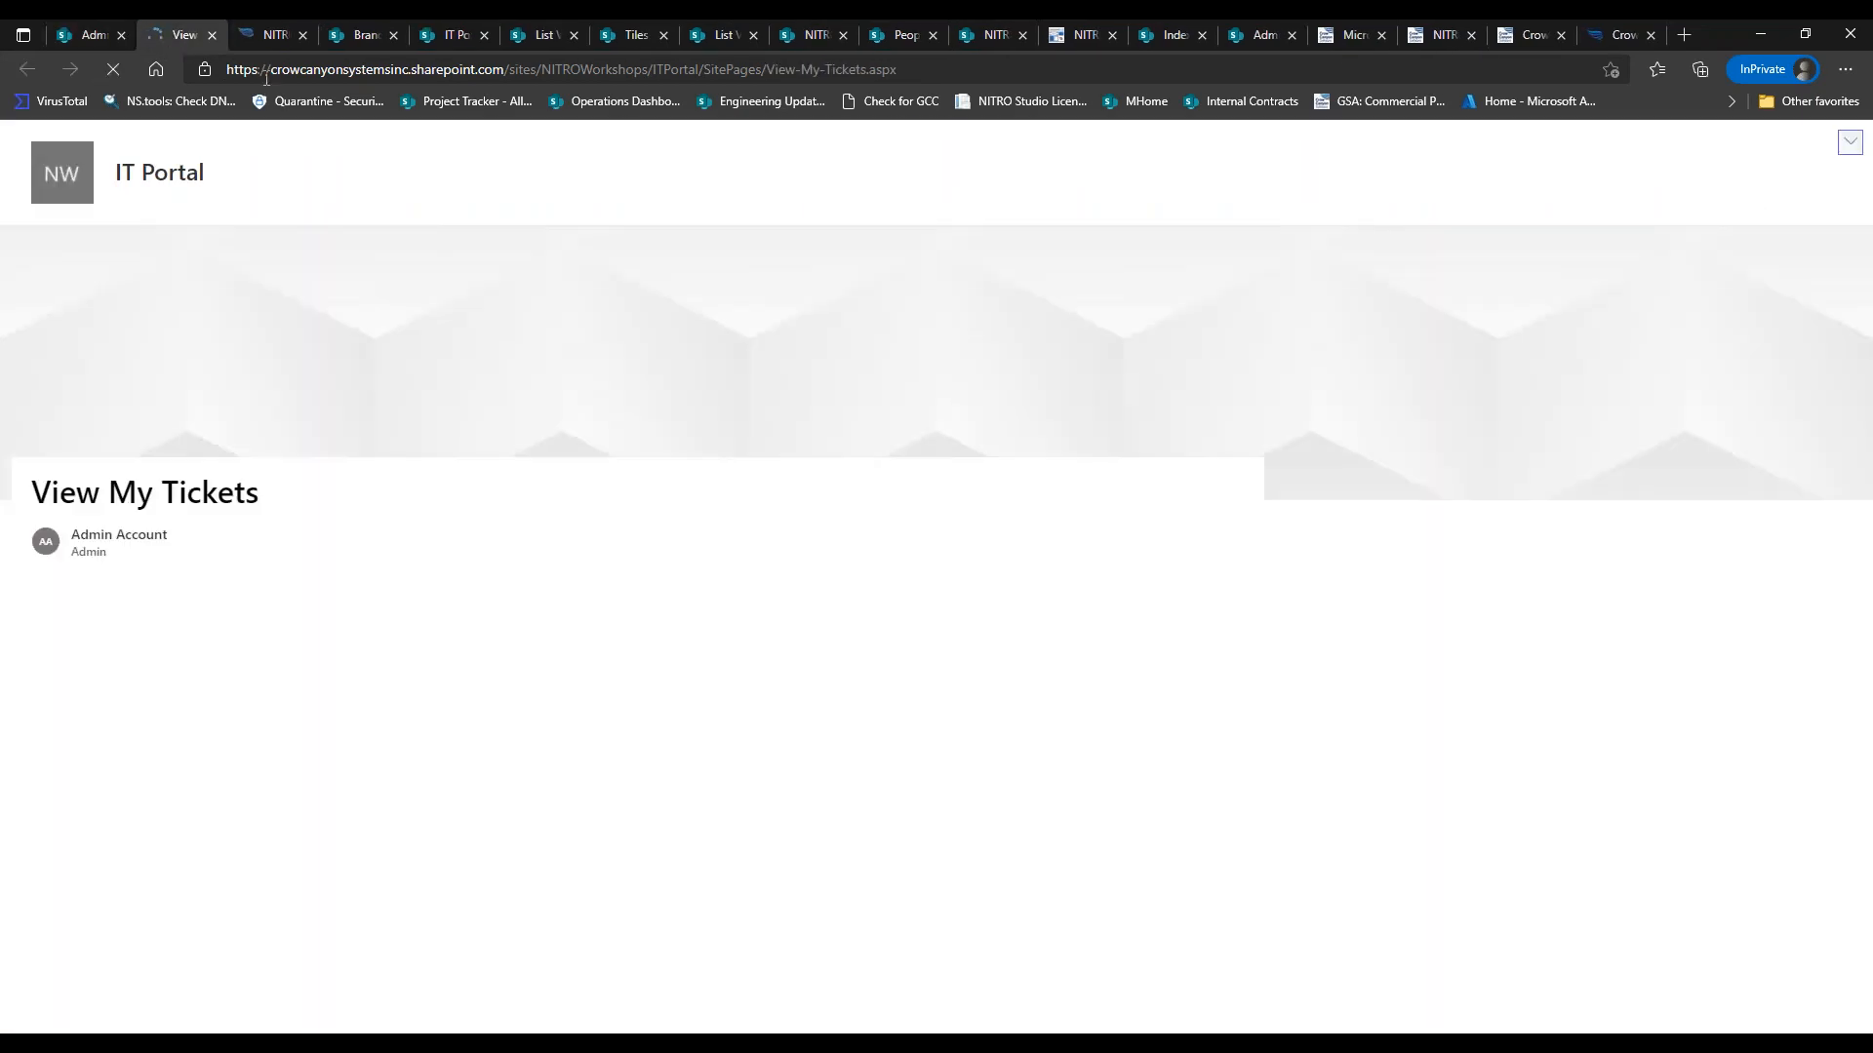
left_click(309, 68)
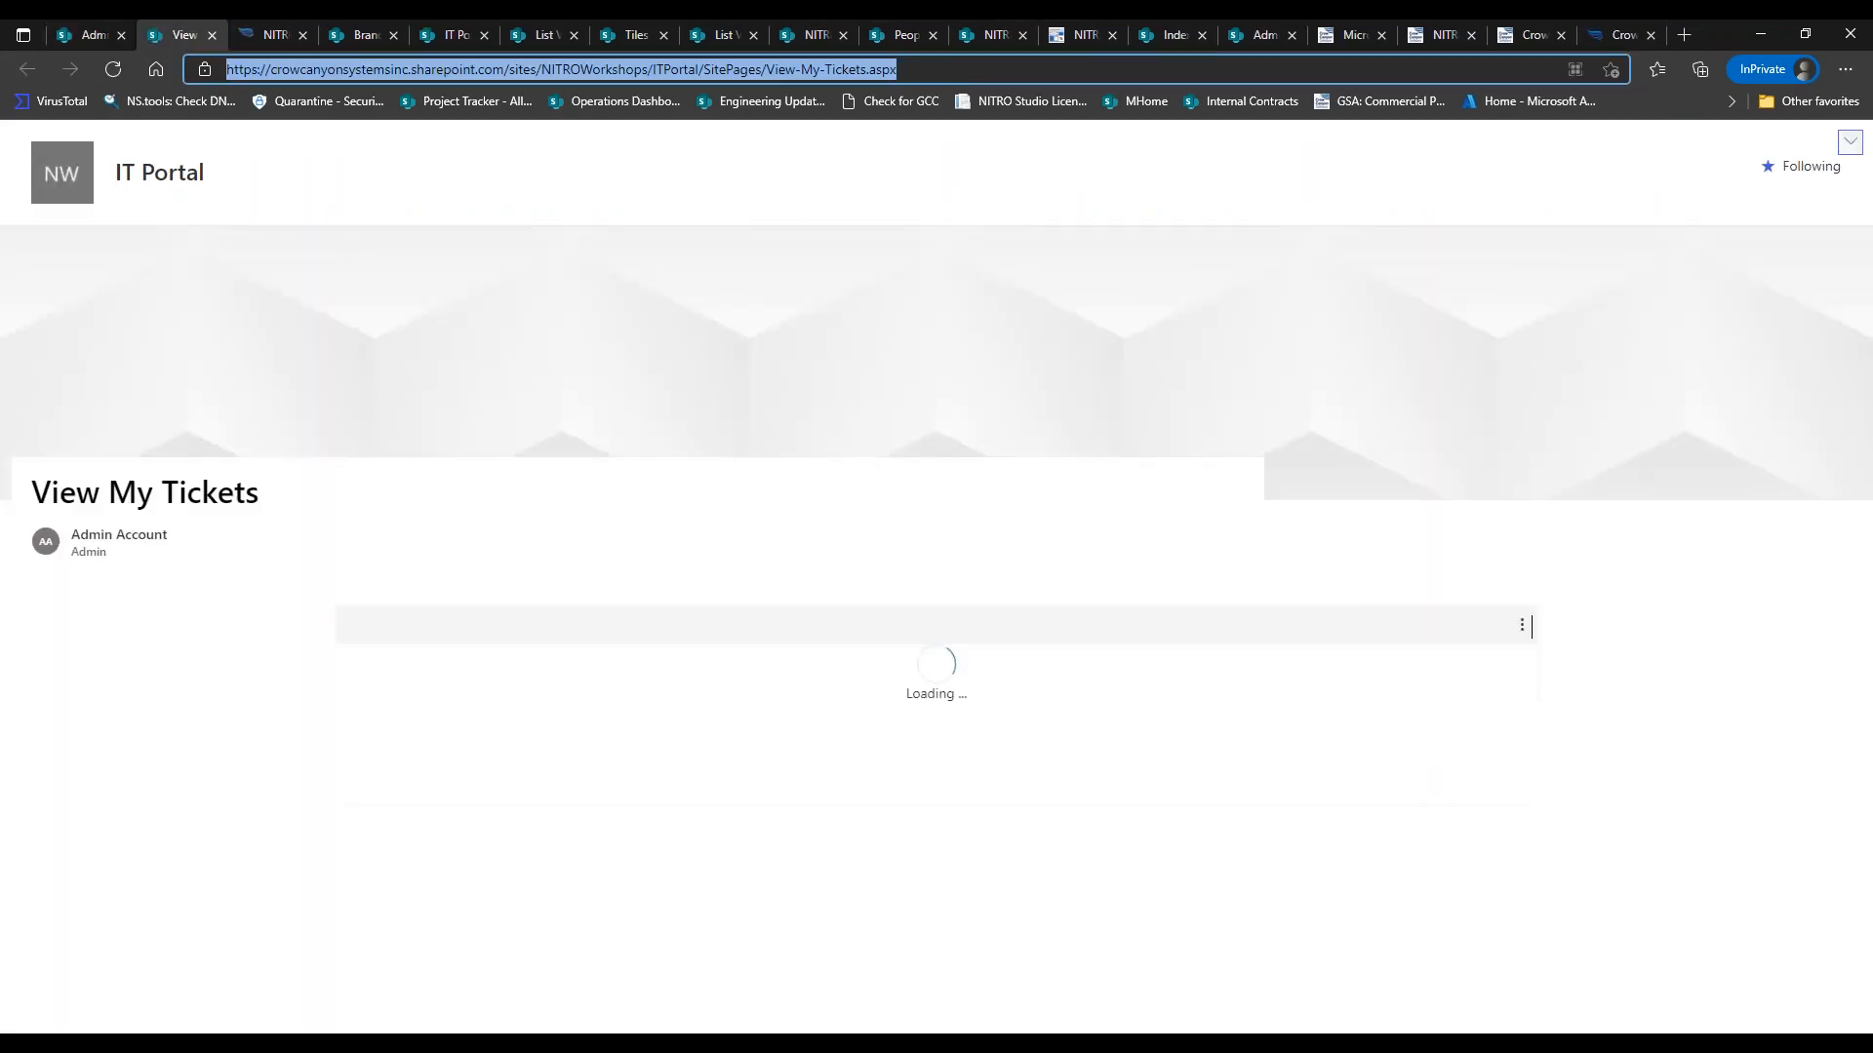
left_click(100, 39)
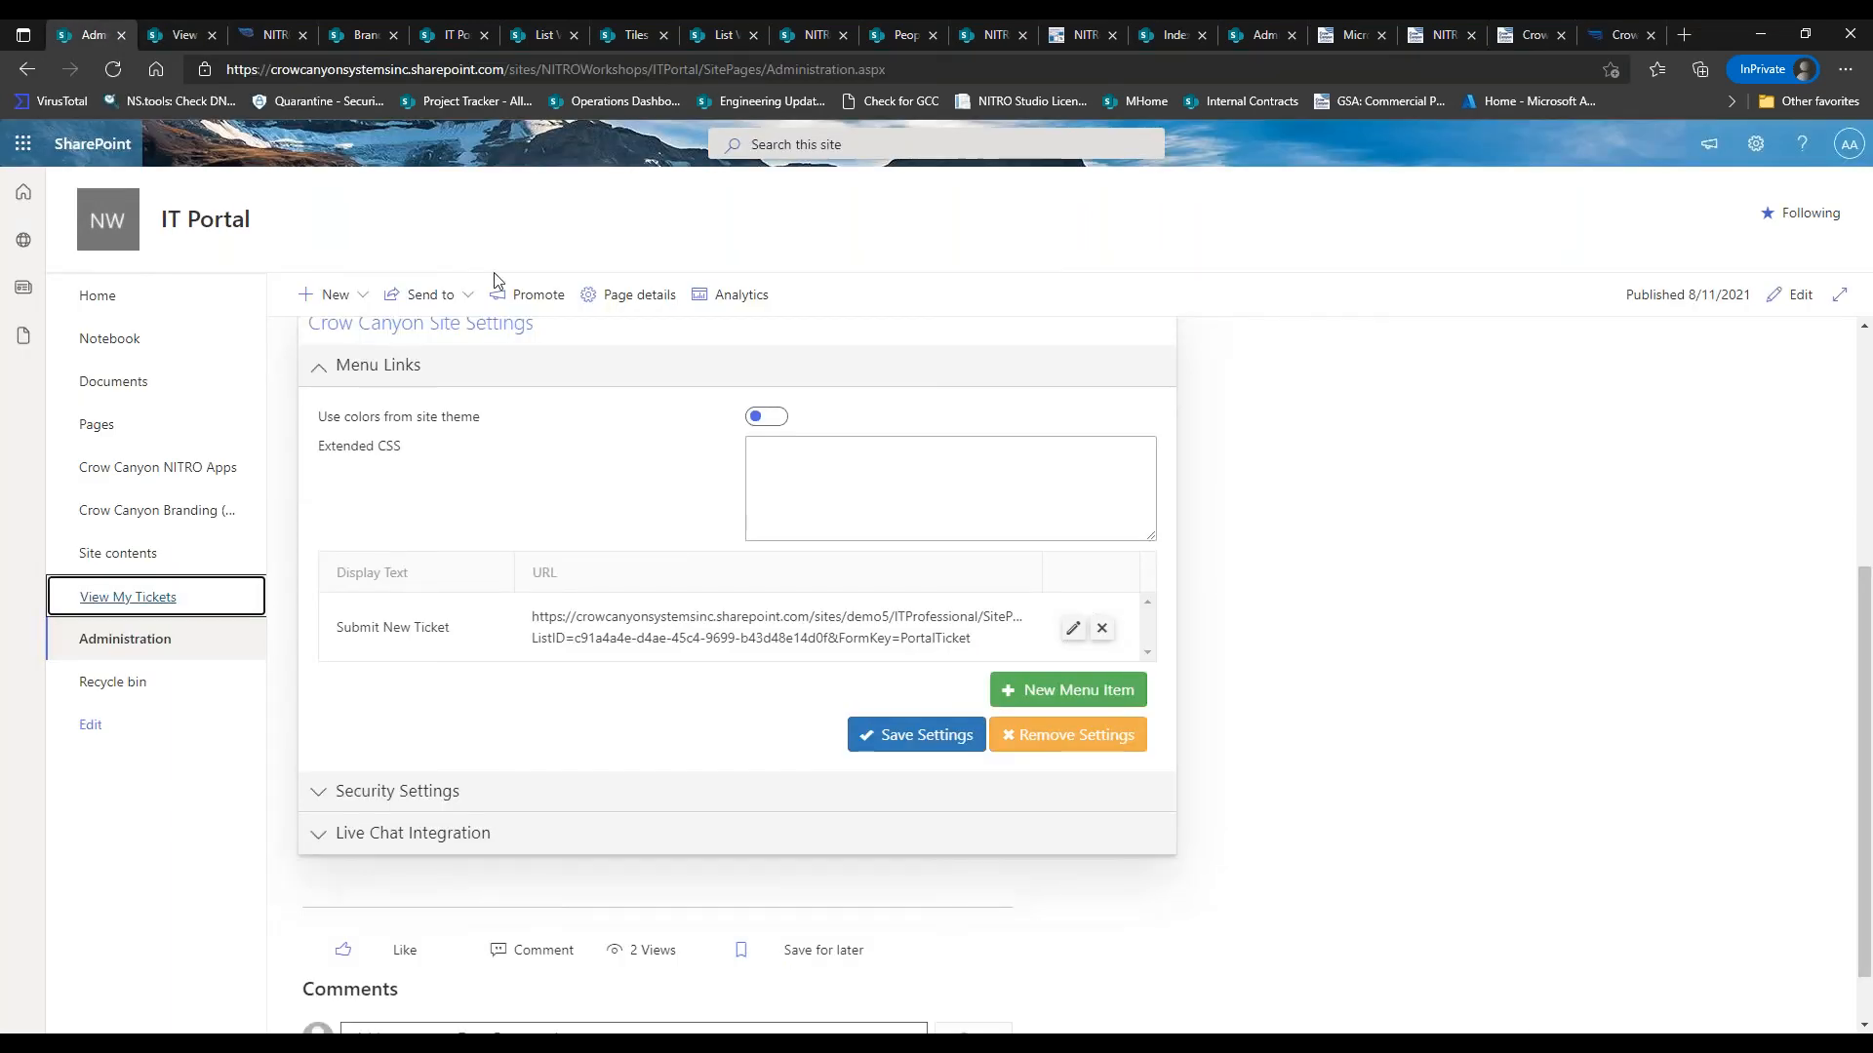
Add a View My Tickets menu item with the copied View-My-Tickets.aspx address, set to open in a new tab
left_click(1020, 691)
left_click(882, 222)
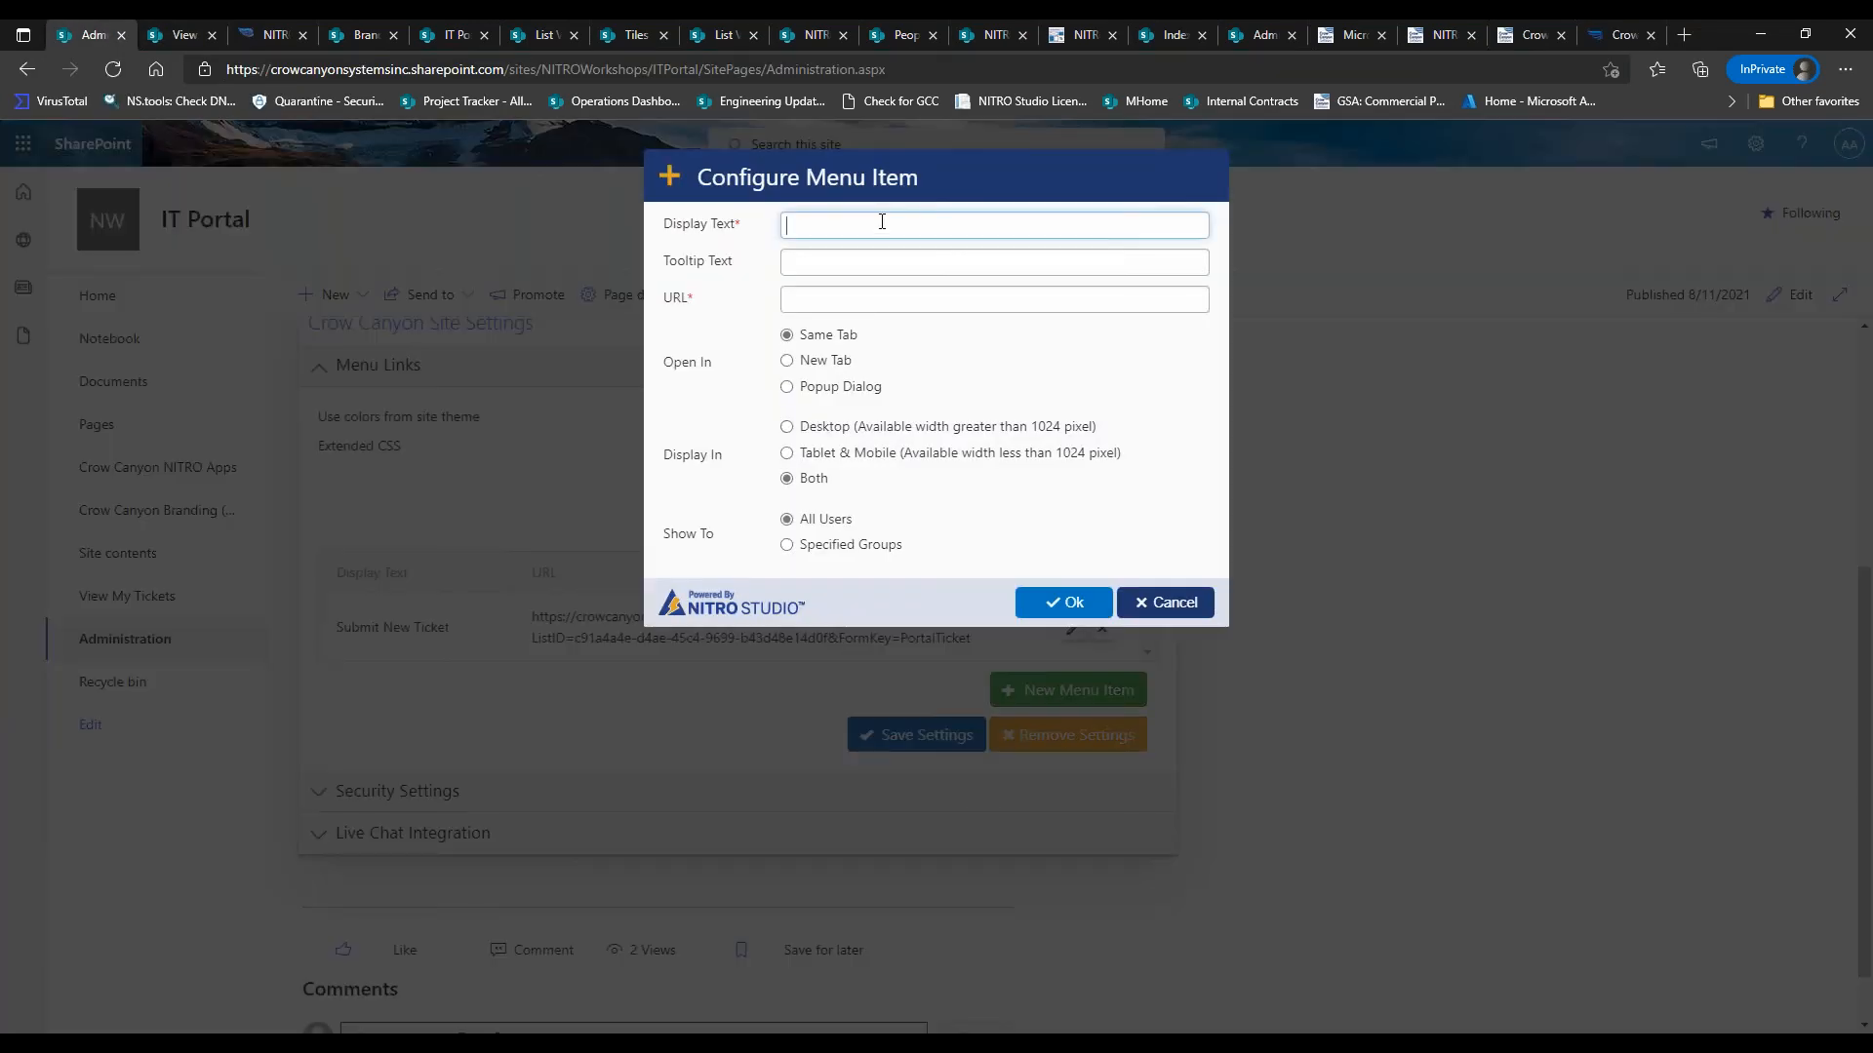
type("View My Tickets")
left_click(934, 291)
key("ctrl+v")
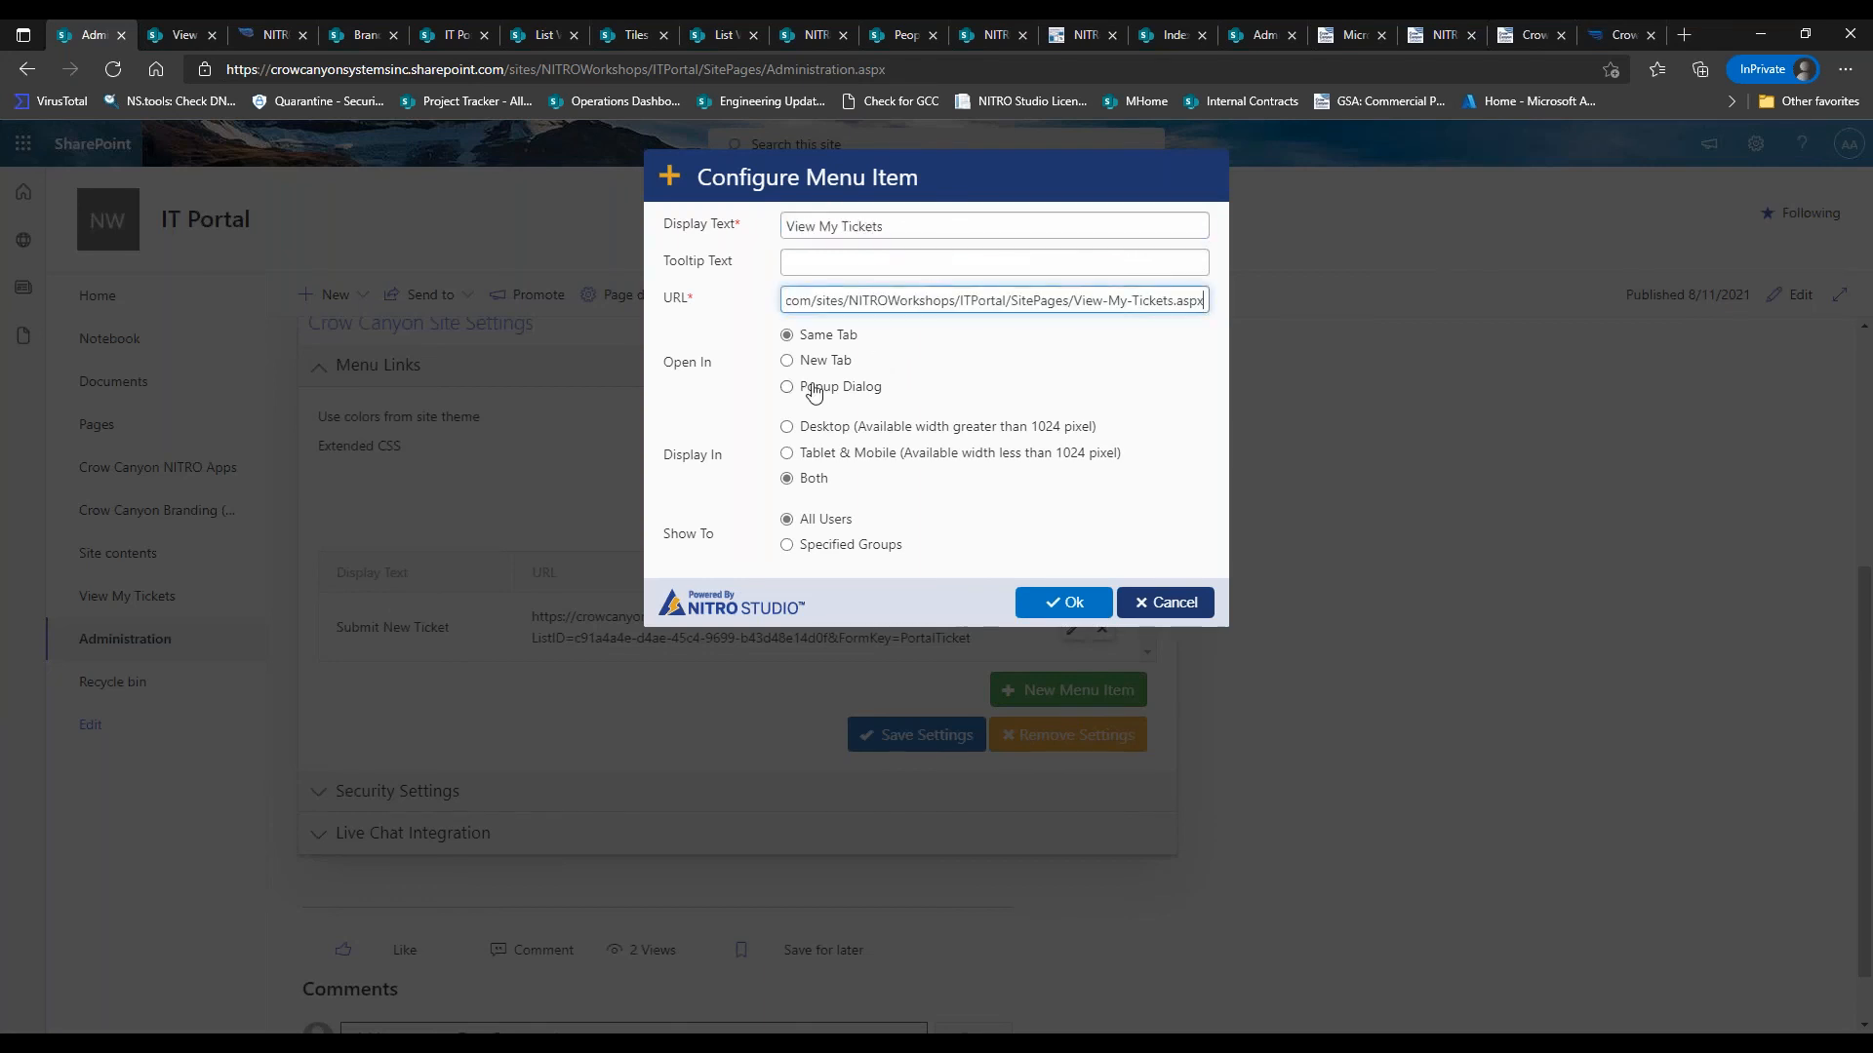
left_click(831, 359)
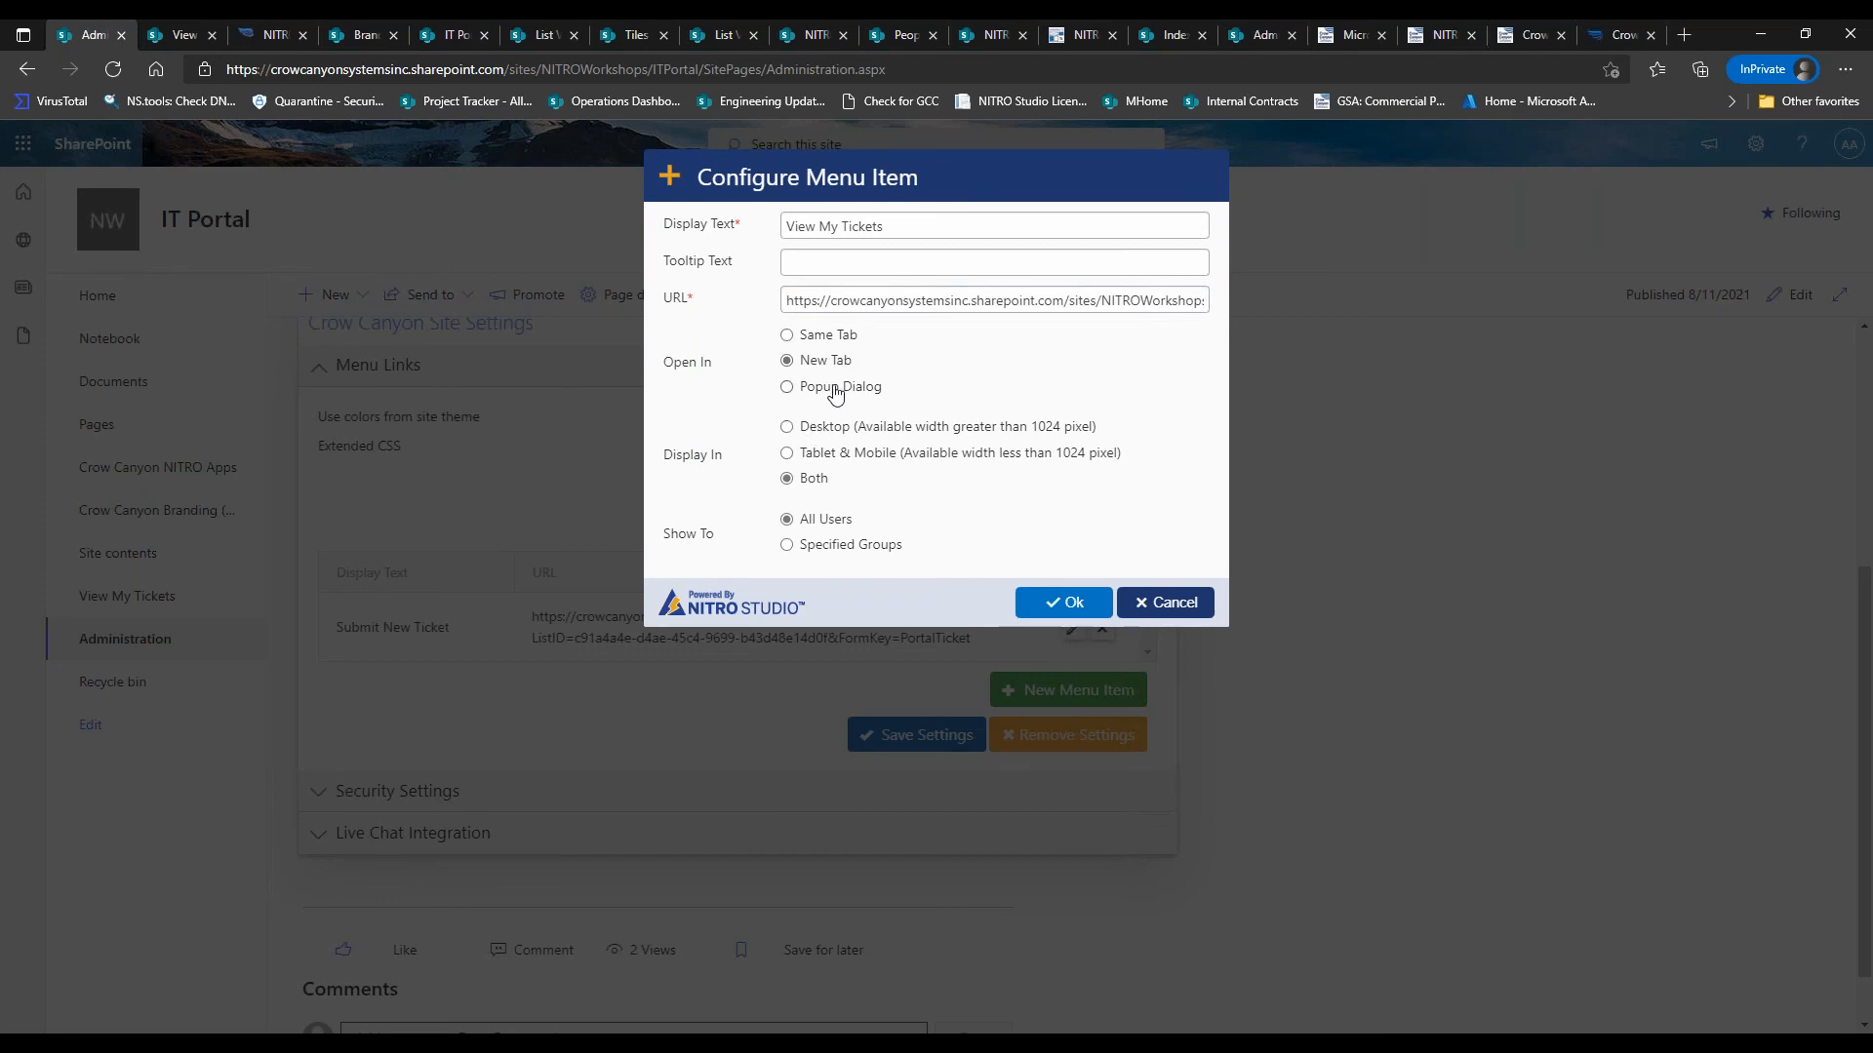
left_click(1065, 602)
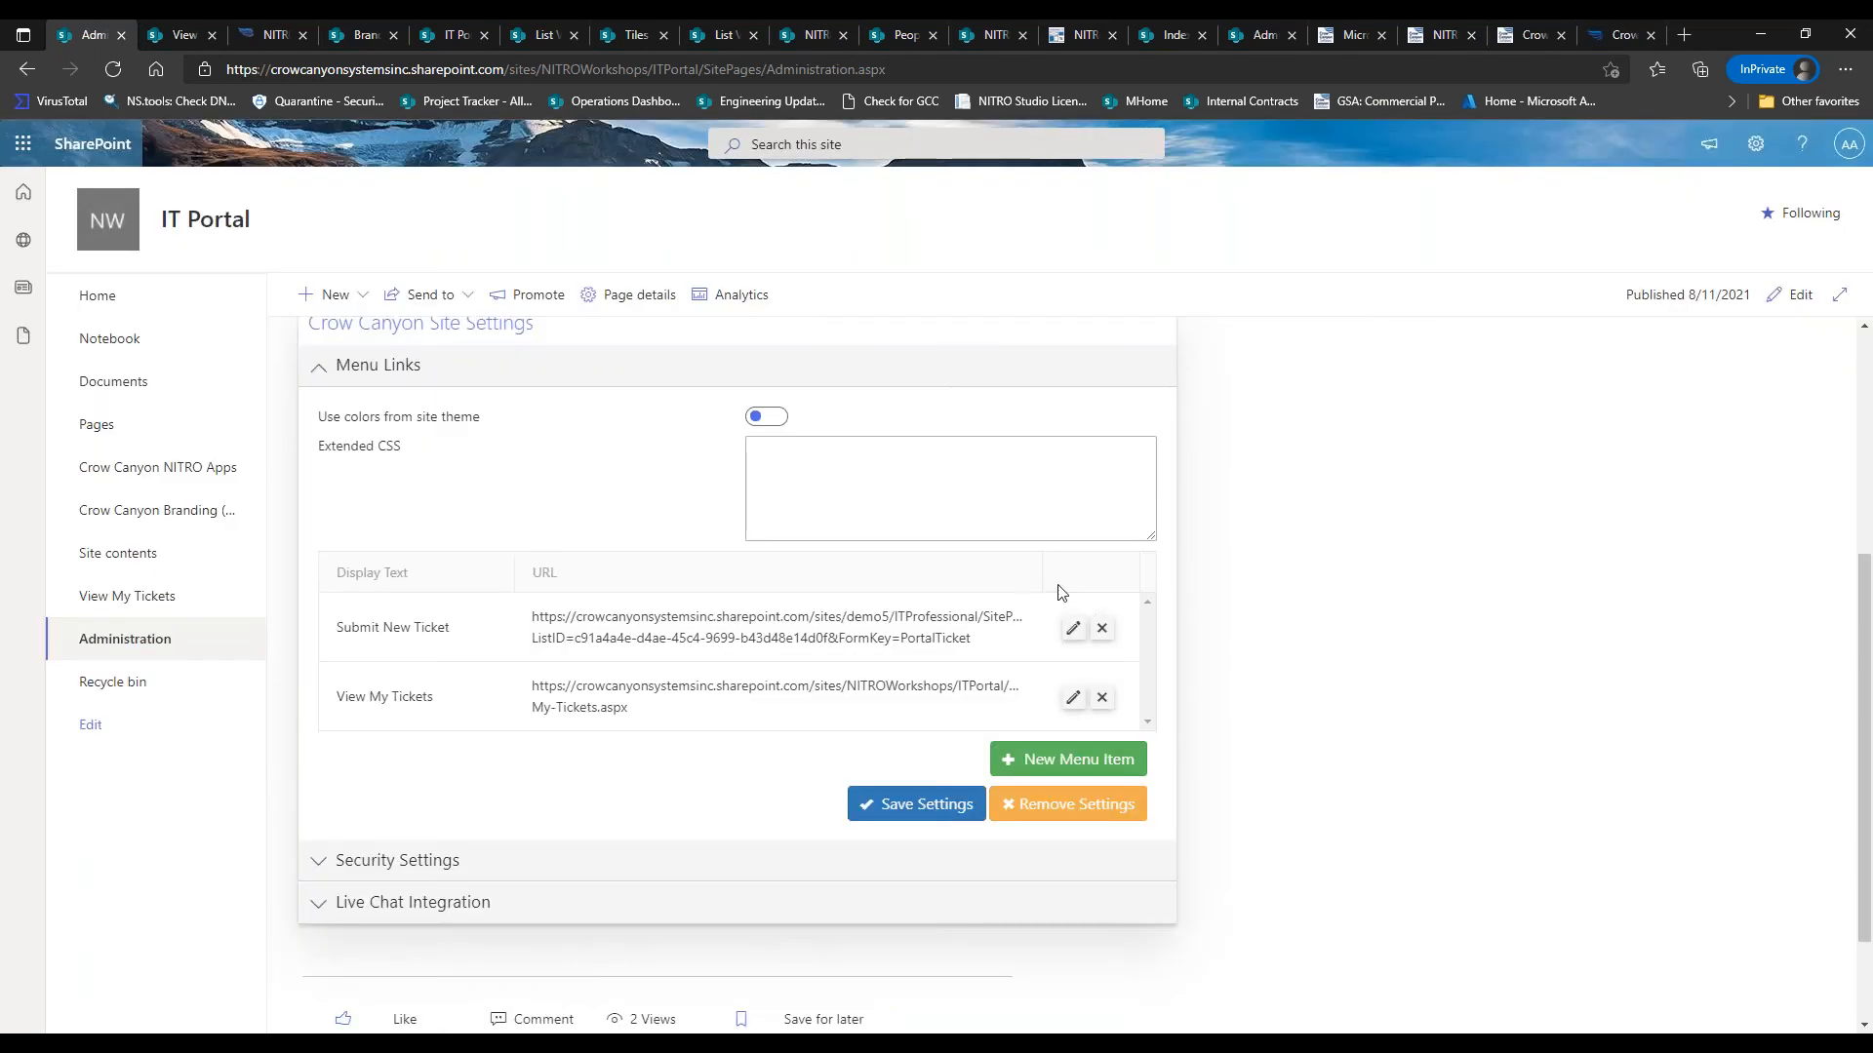
Open the Administration page in a second browser tab, close the View My Tickets tab, and copy the Administration page's address
right_click(156, 641)
left_click(215, 653)
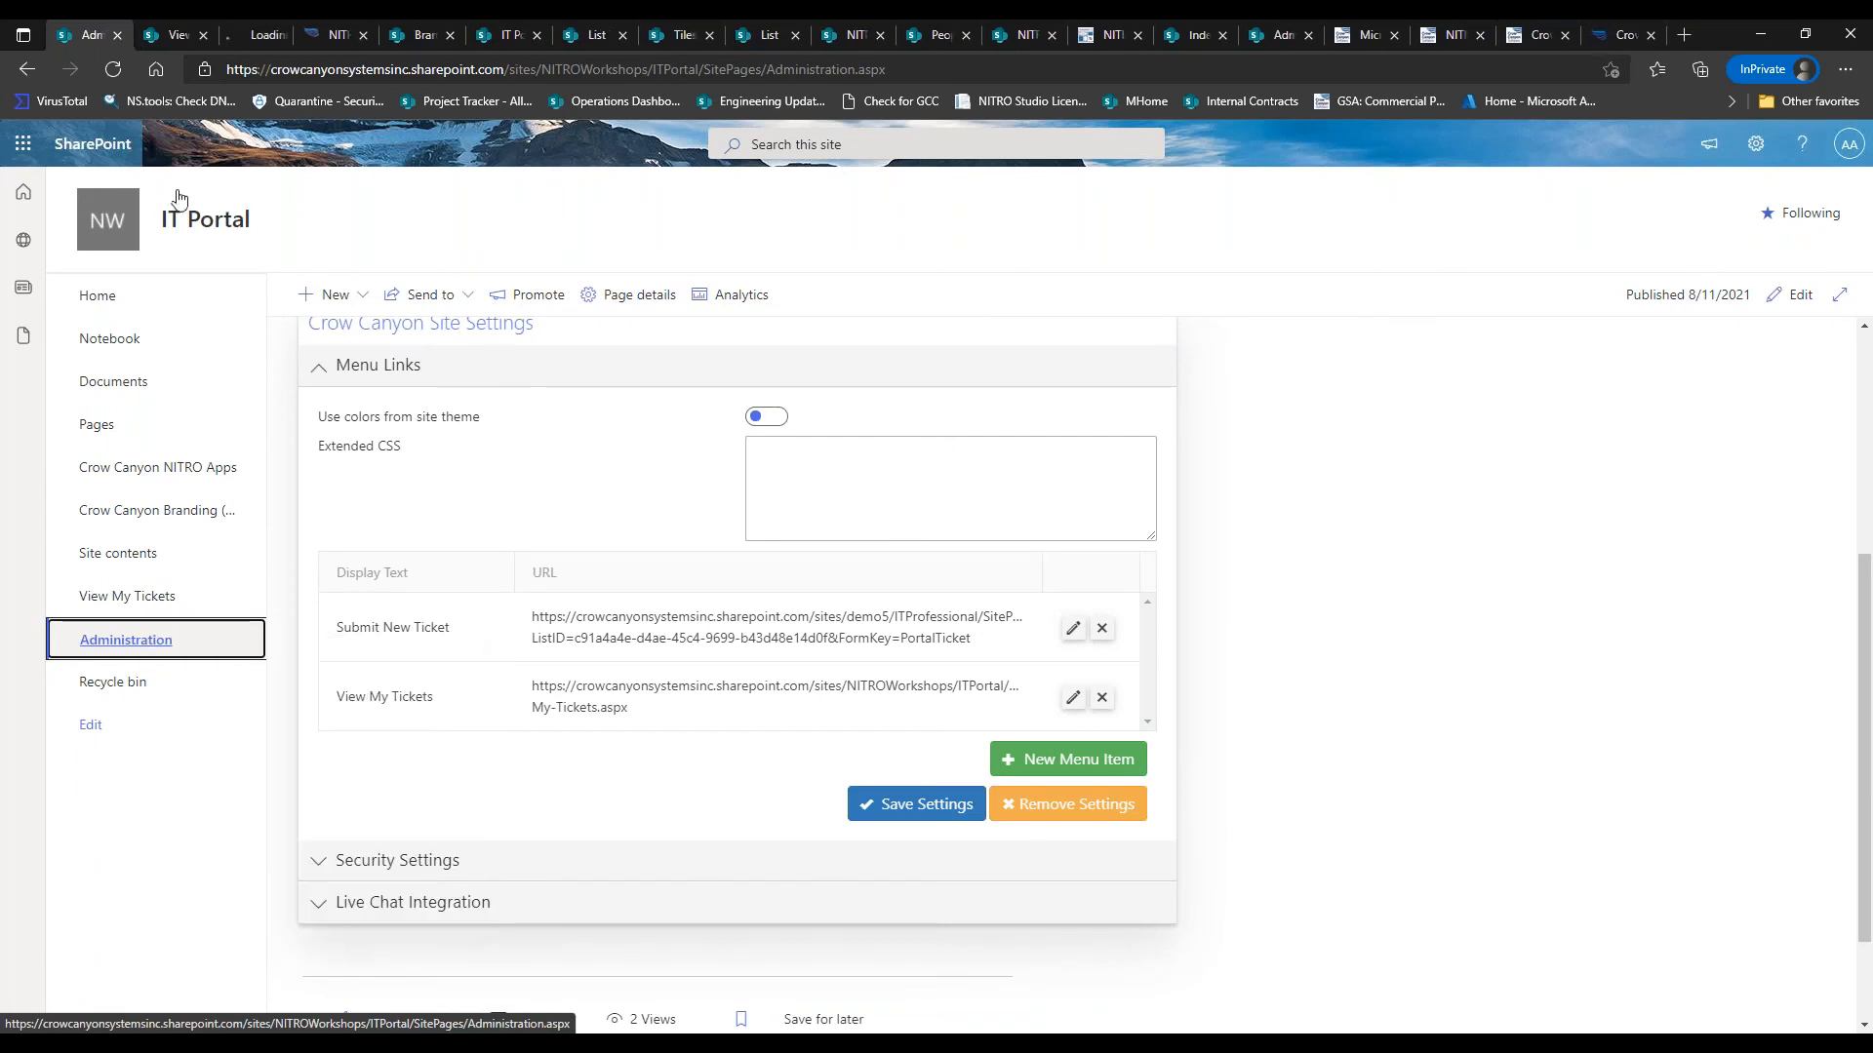
left_click(202, 35)
left_click(176, 38)
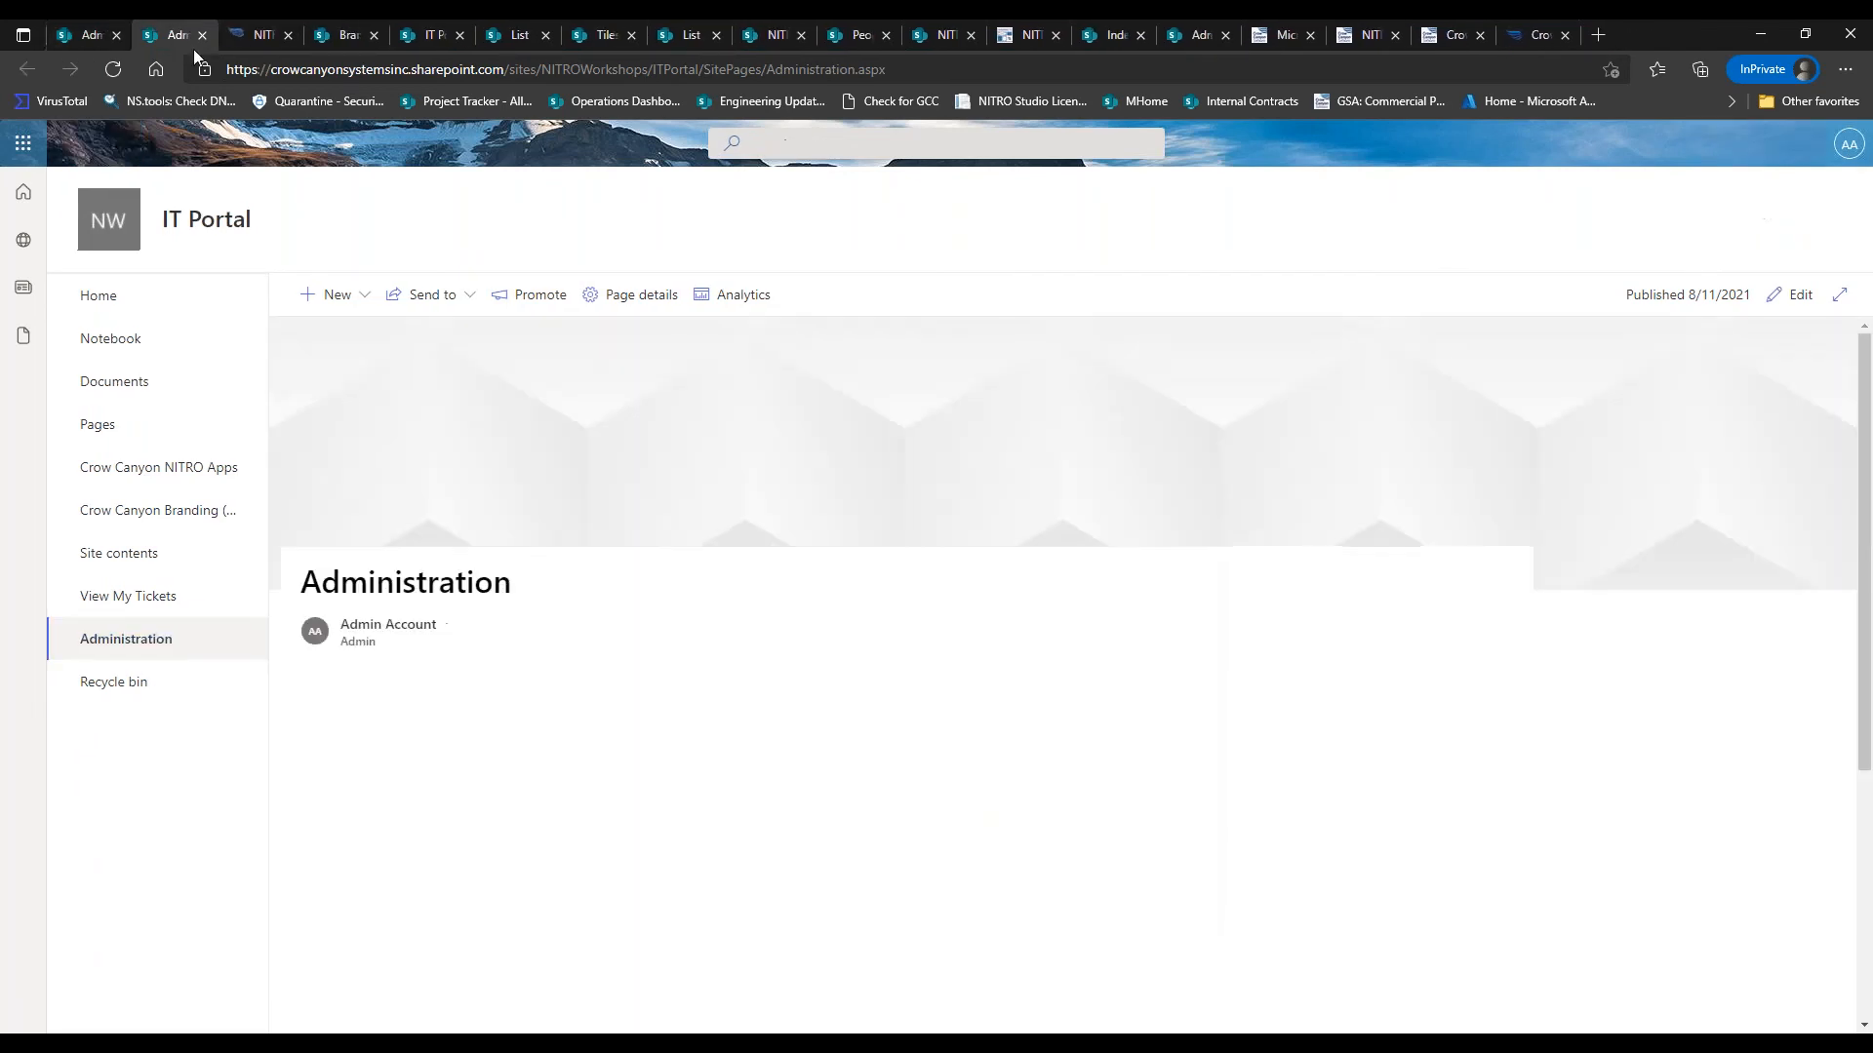
left_click(430, 43)
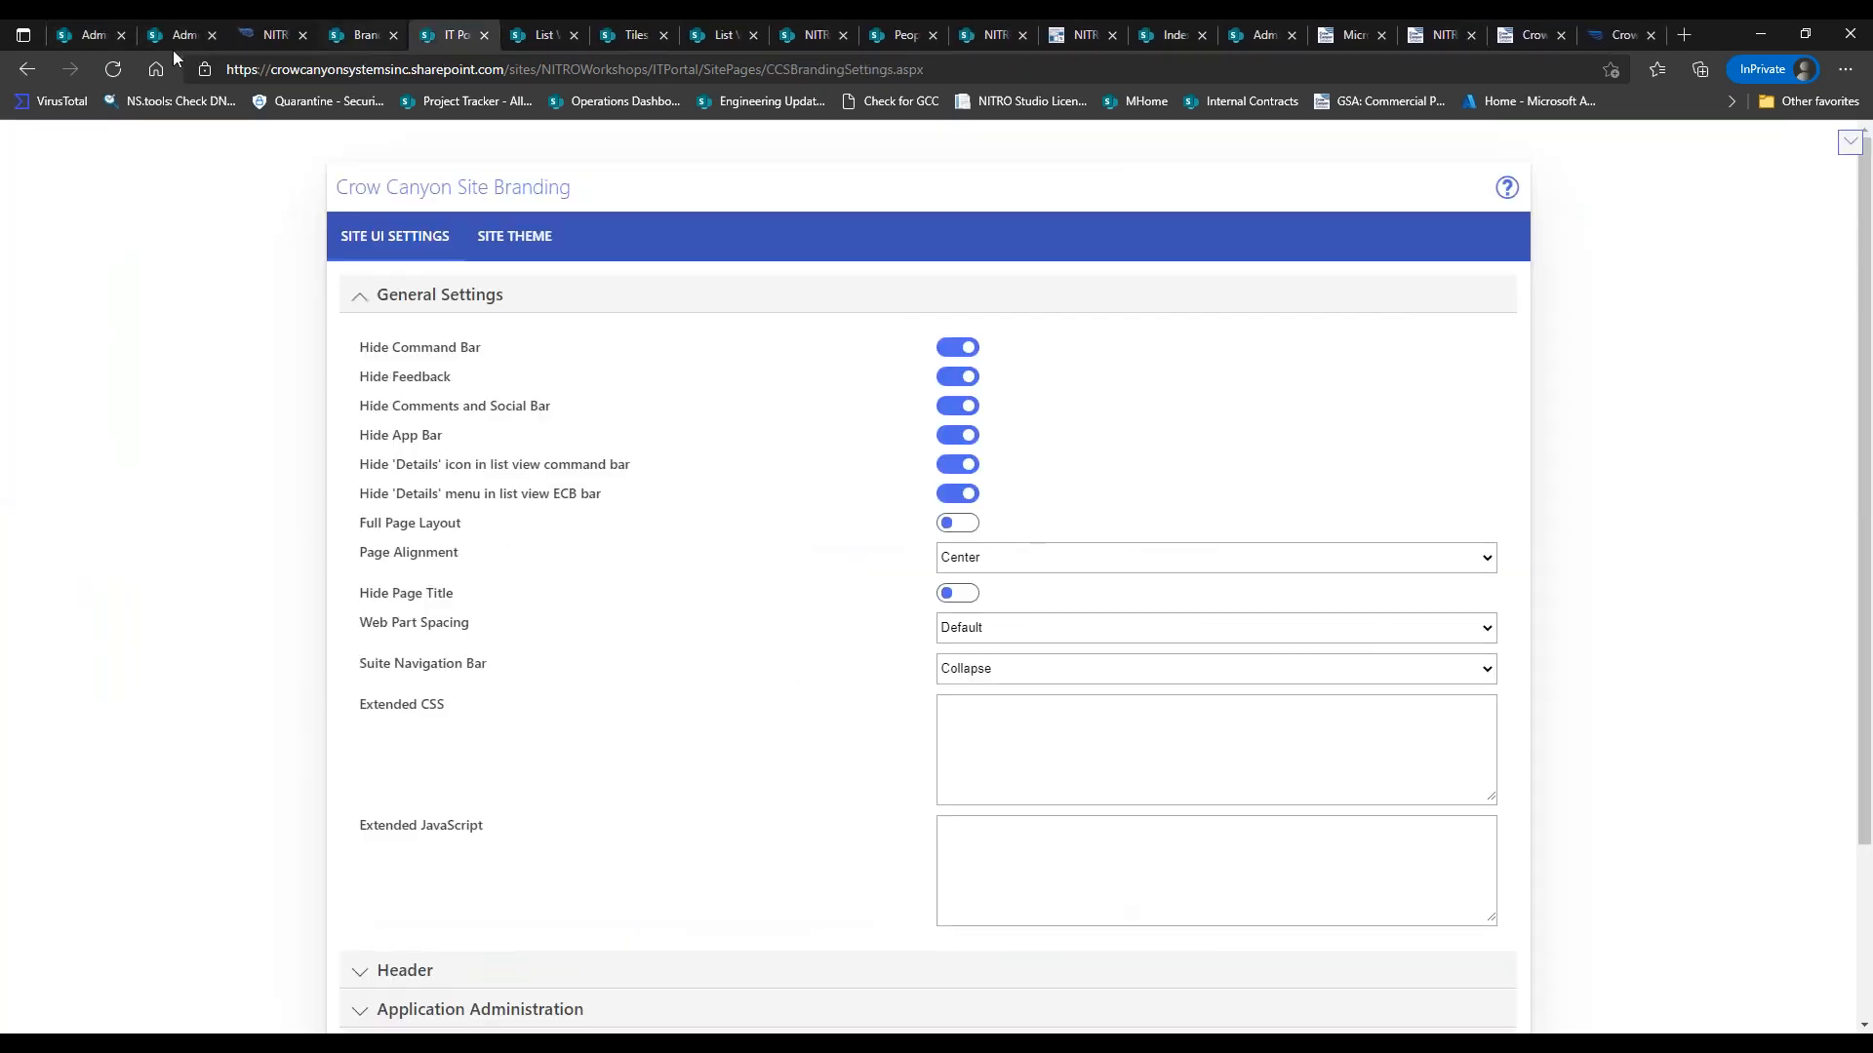
left_click(162, 41)
left_click(330, 68)
key("ctrl+c")
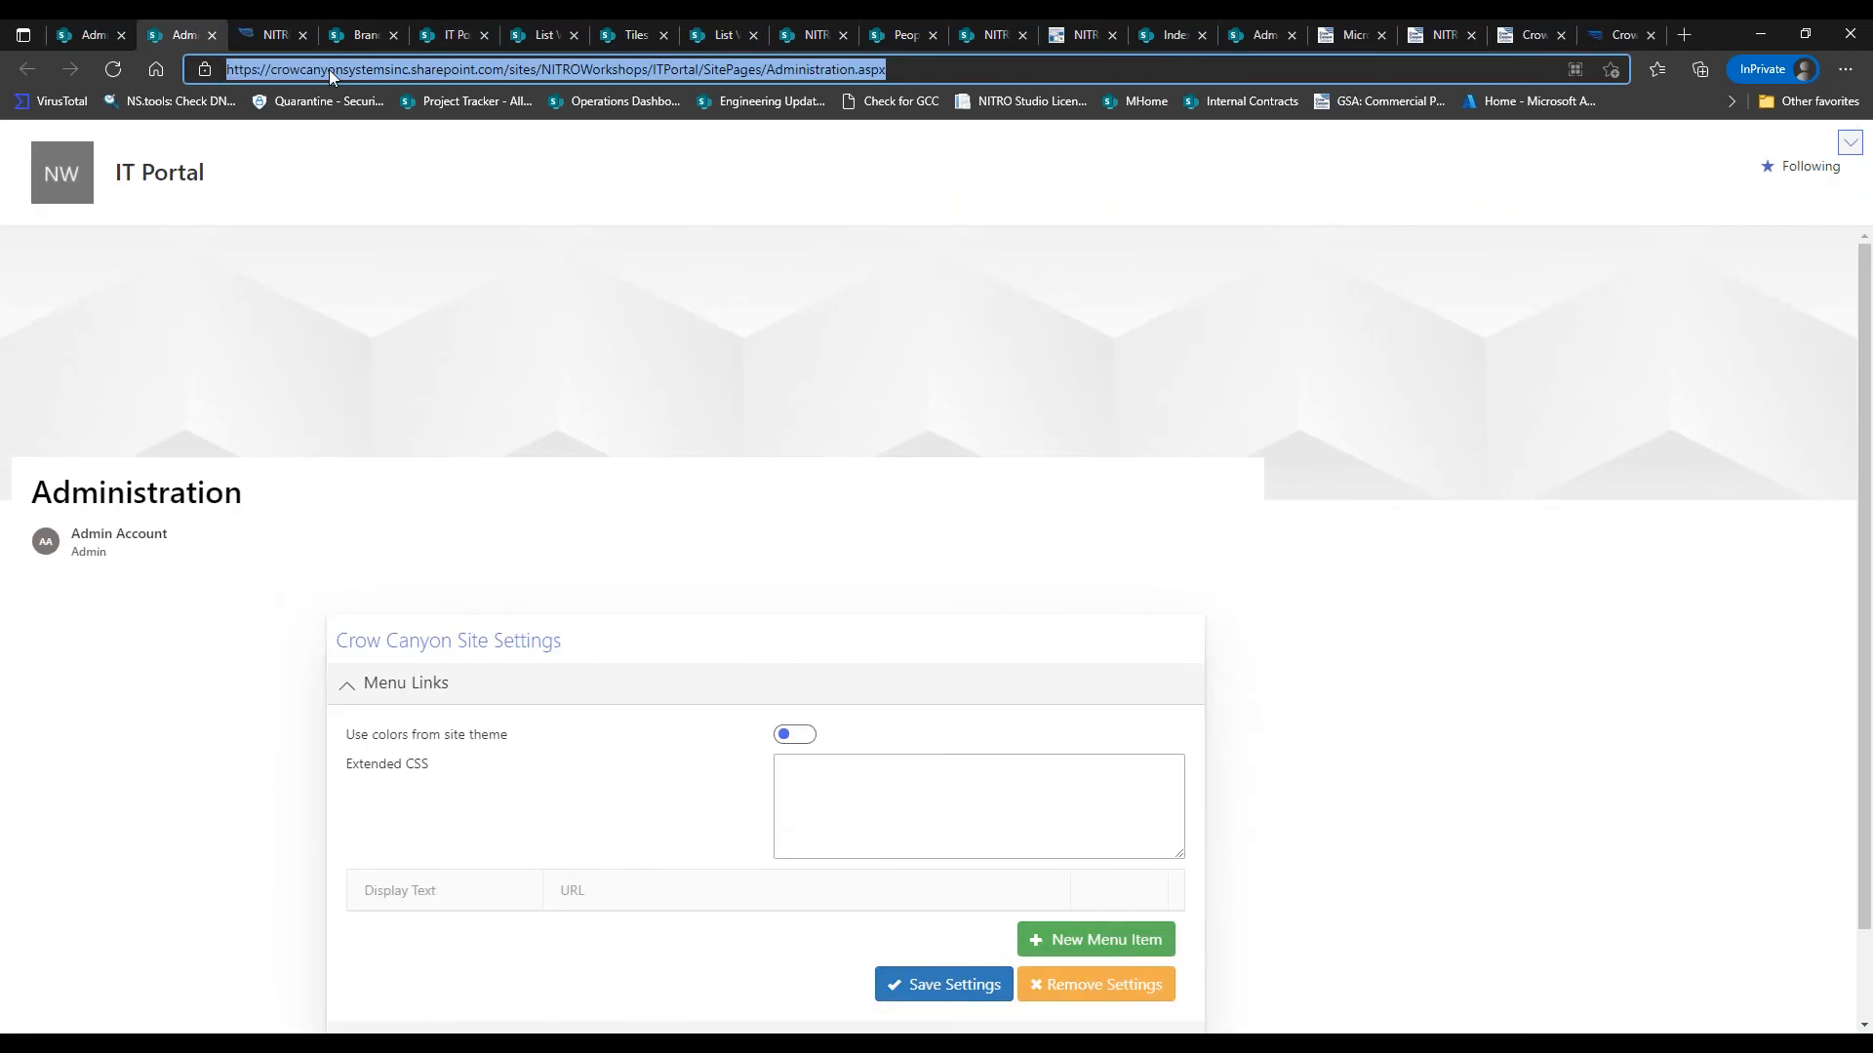
left_click(105, 37)
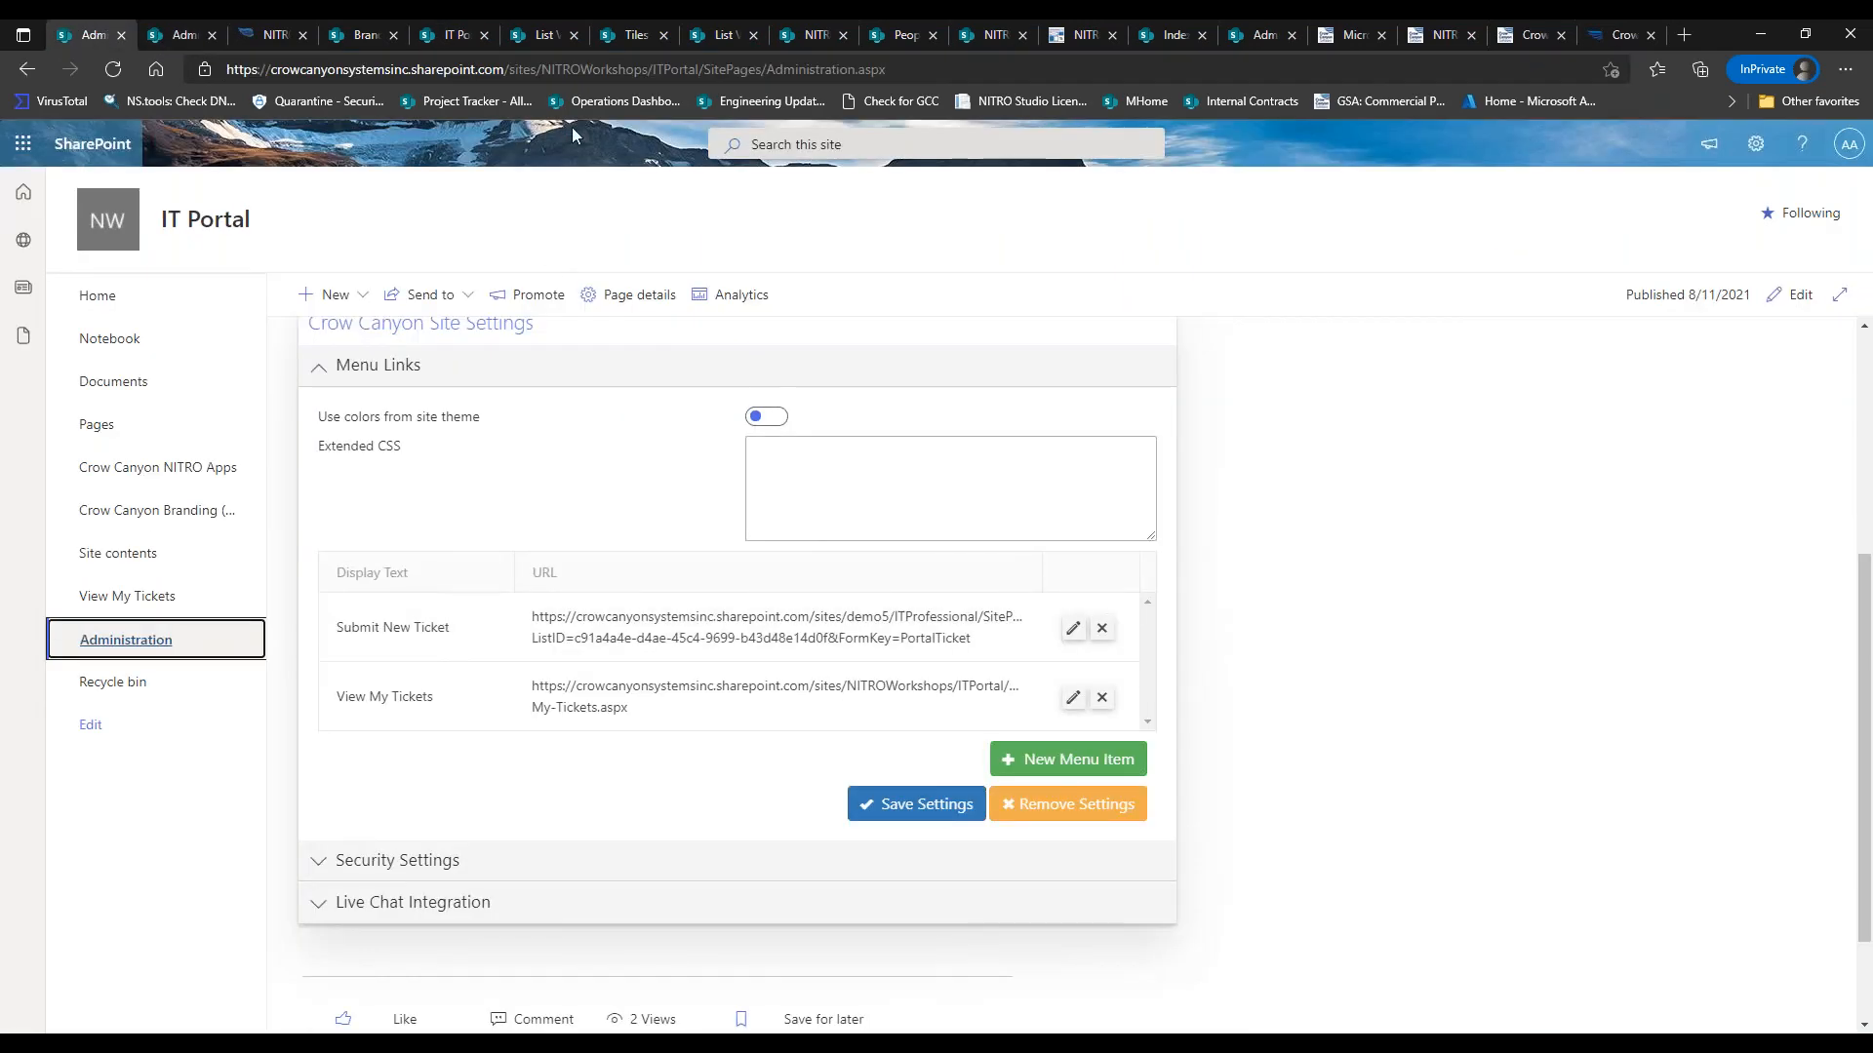
Create a menu item with display text Portal Administration and the copied Administration page address as its URL
left_click(1042, 760)
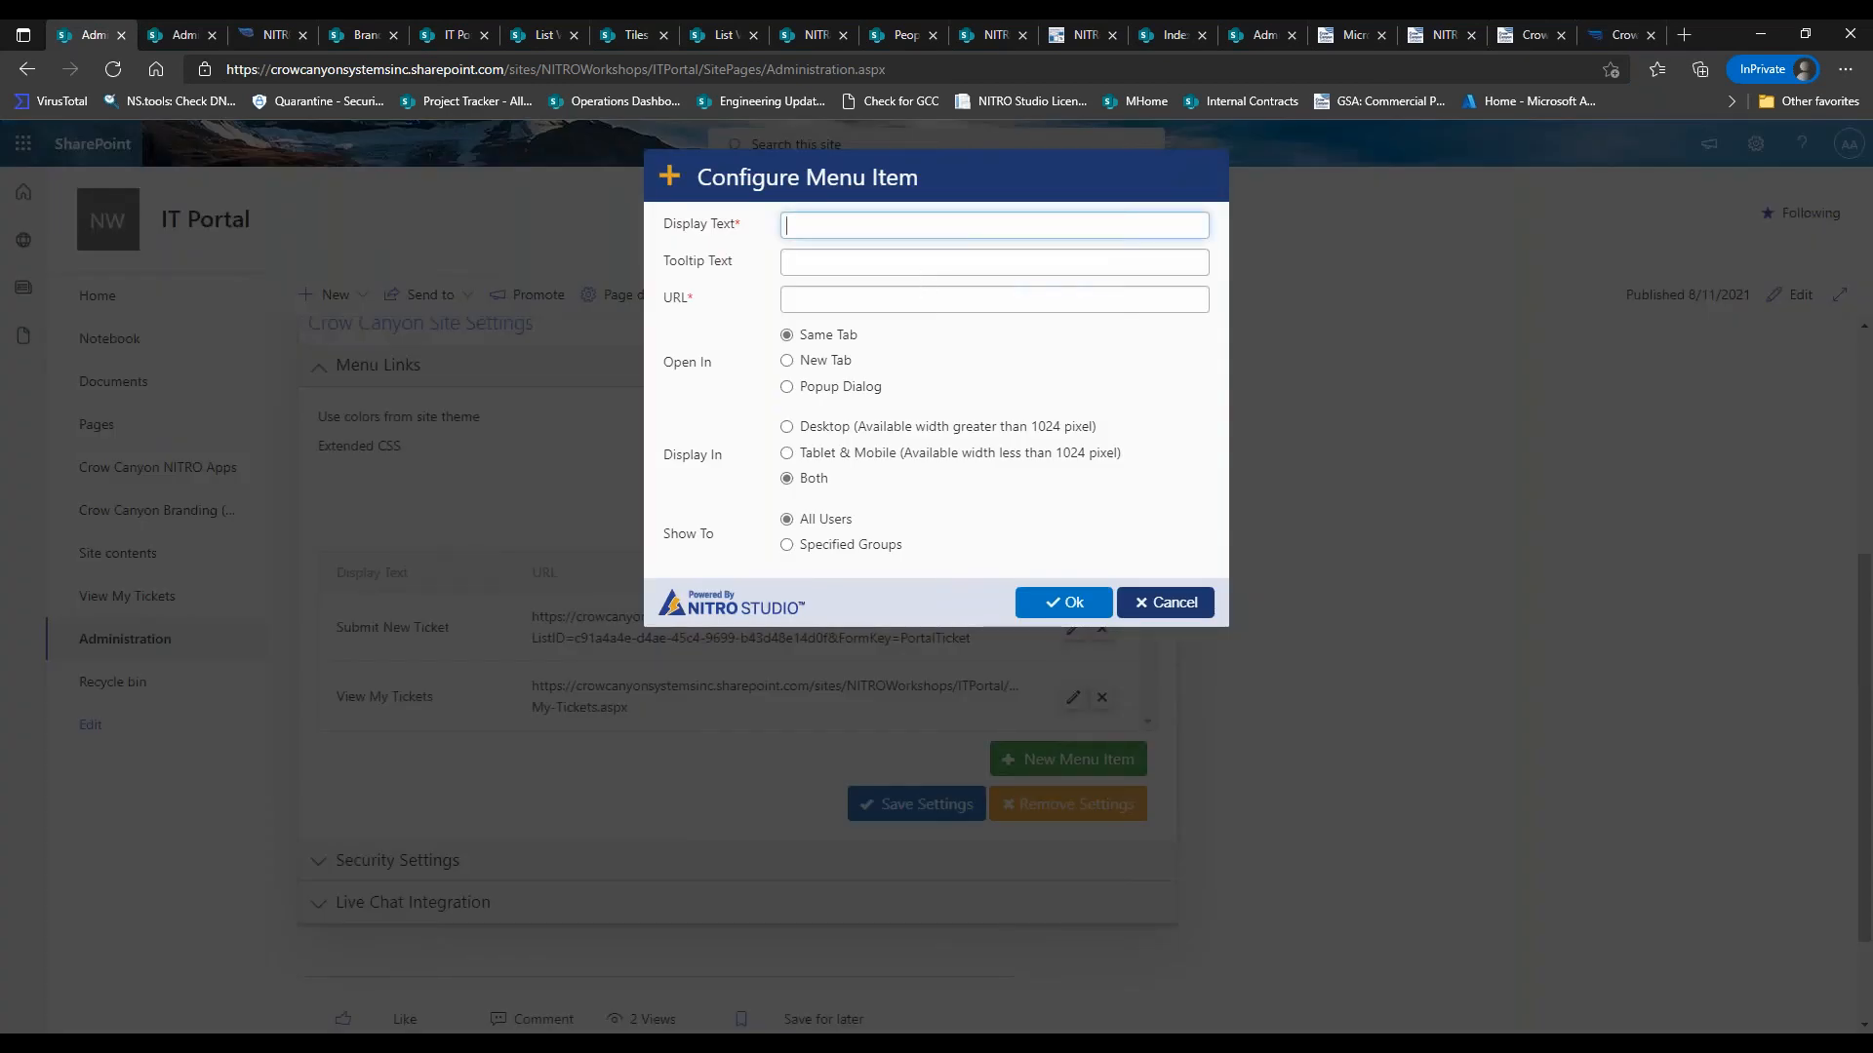
left_click(902, 299)
key("ctrl+v")
left_click(902, 235)
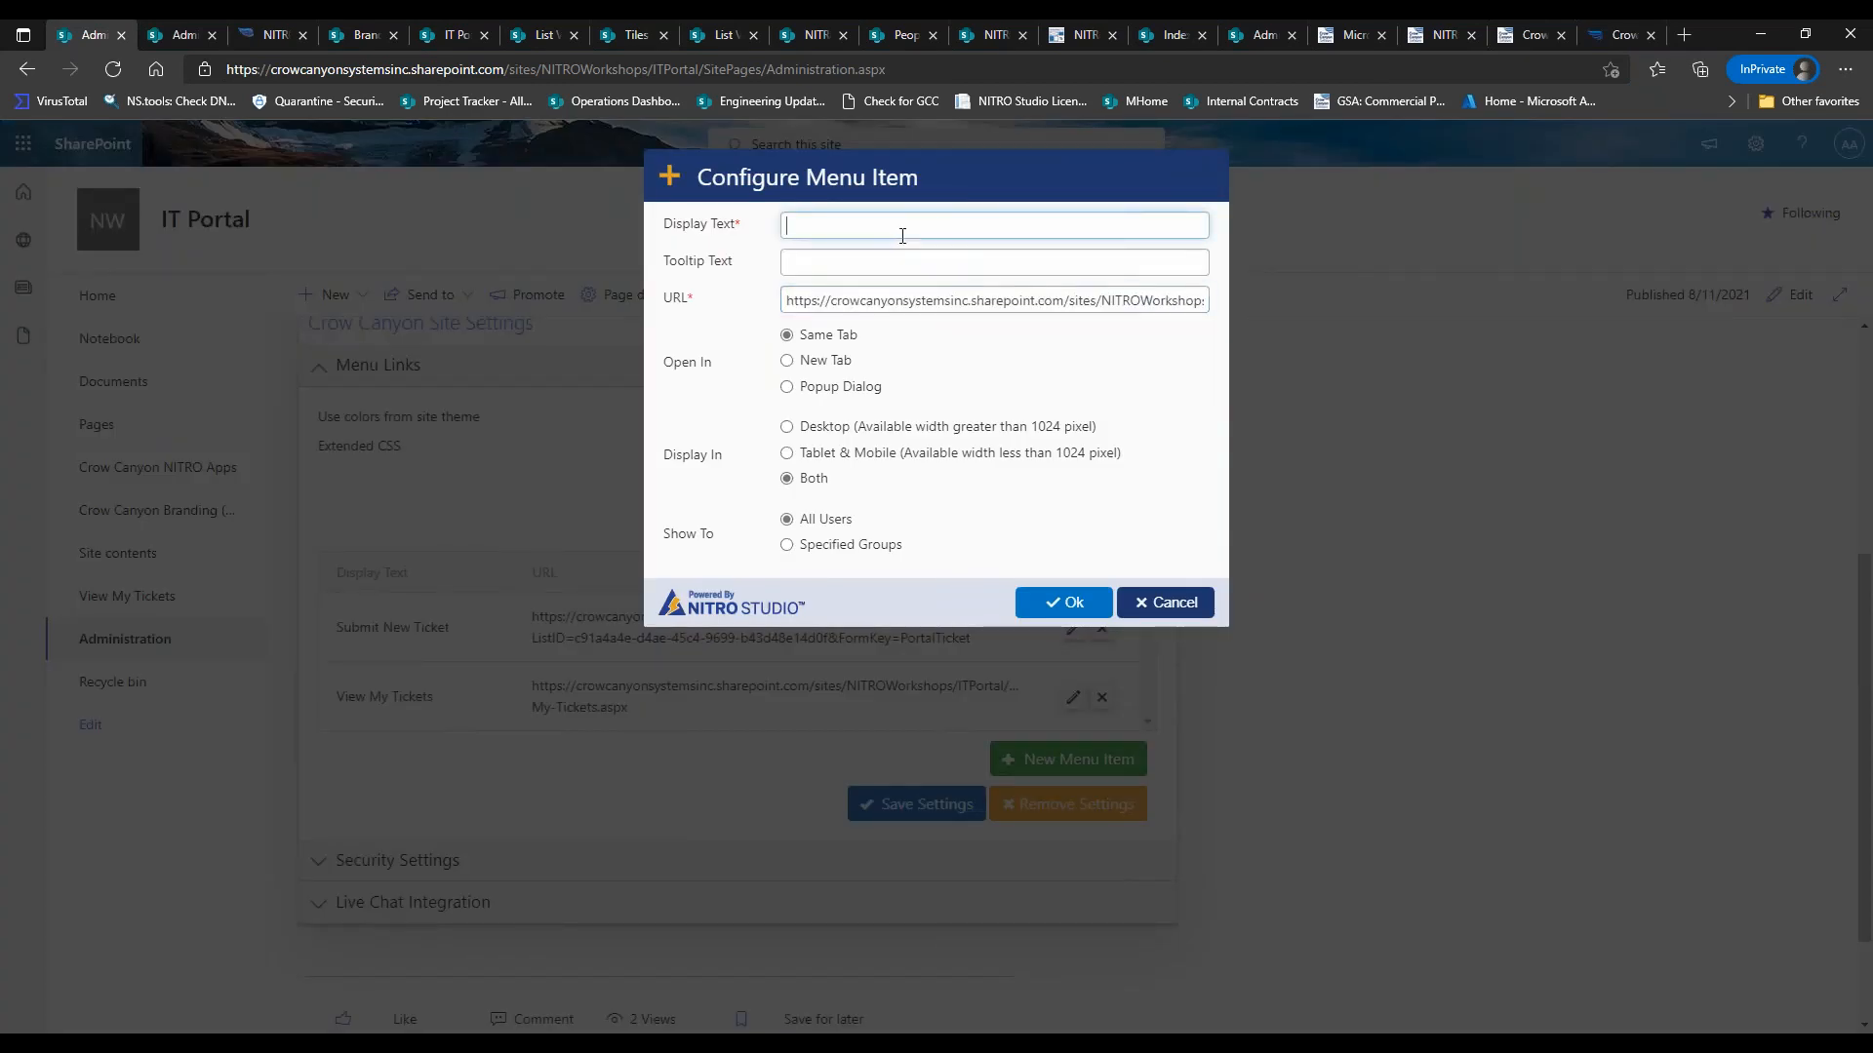
type("Administration")
Show the Portal Administration menu item only to the NITRO Workshops Members group and confirm the item
left_click(878, 546)
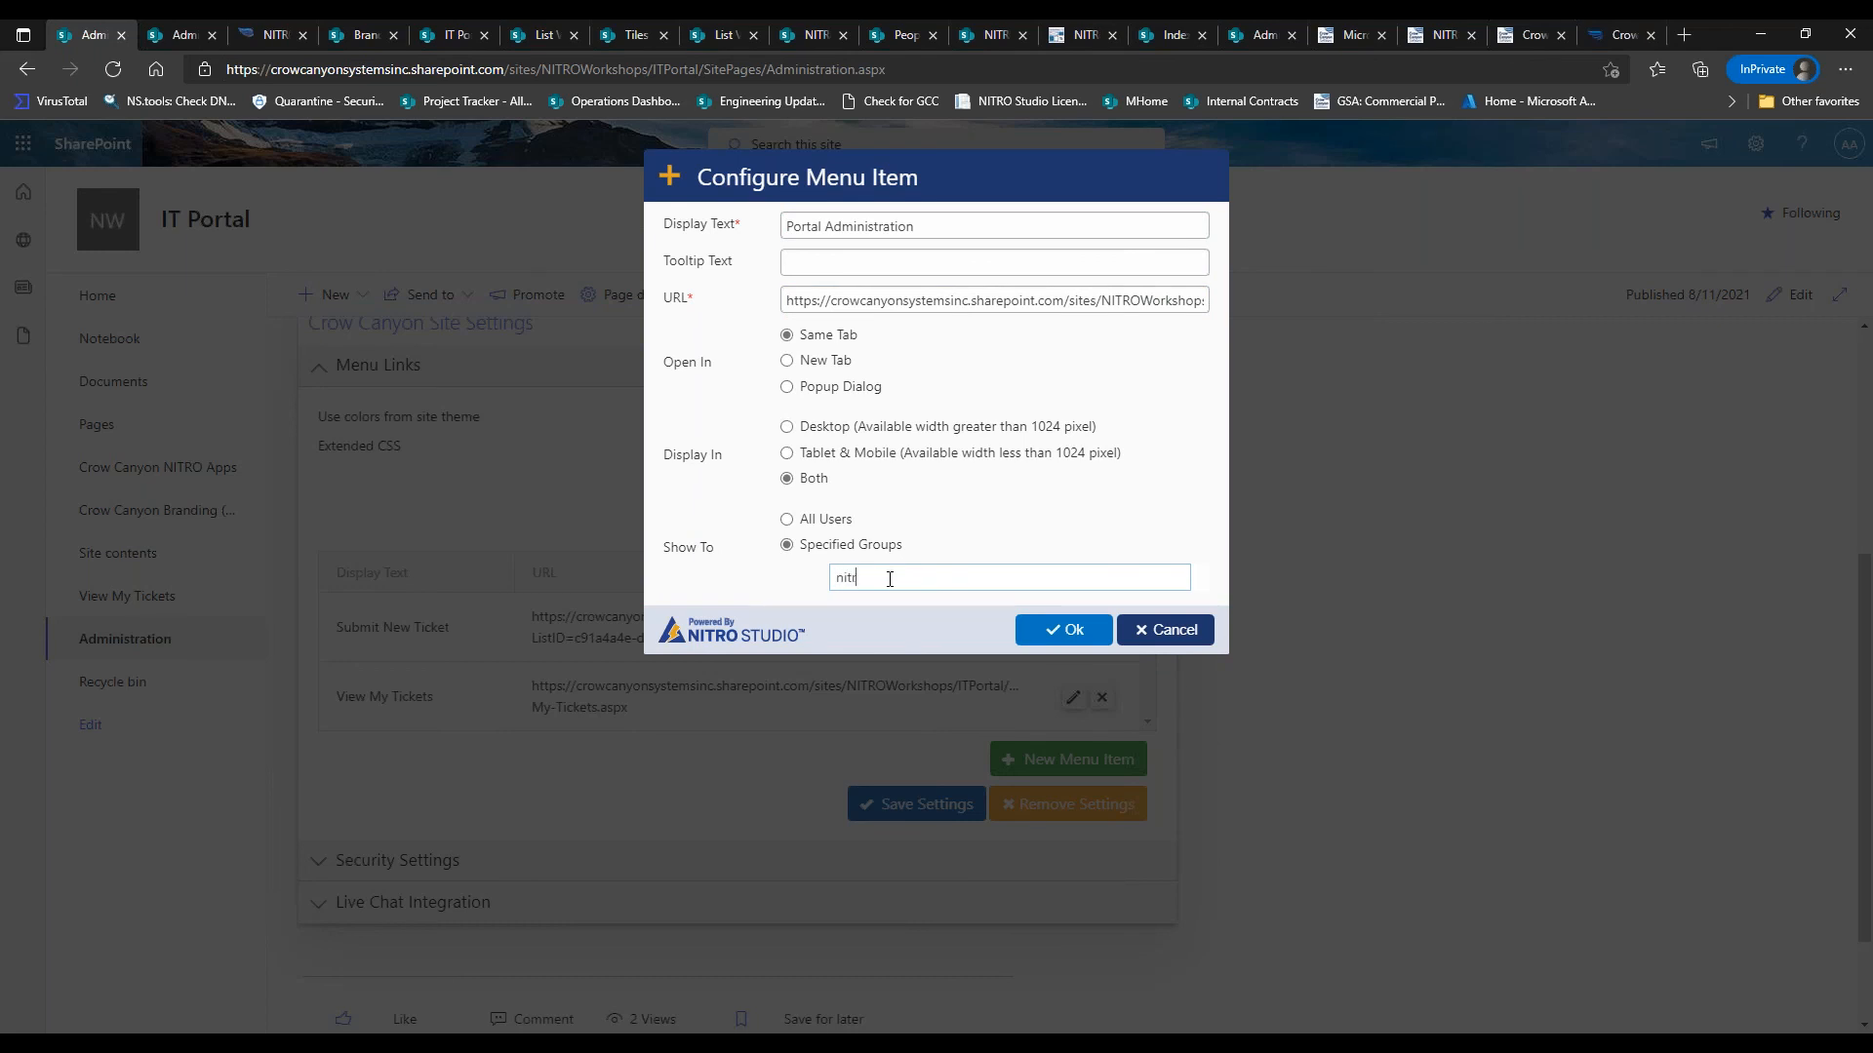
type("nitrowork")
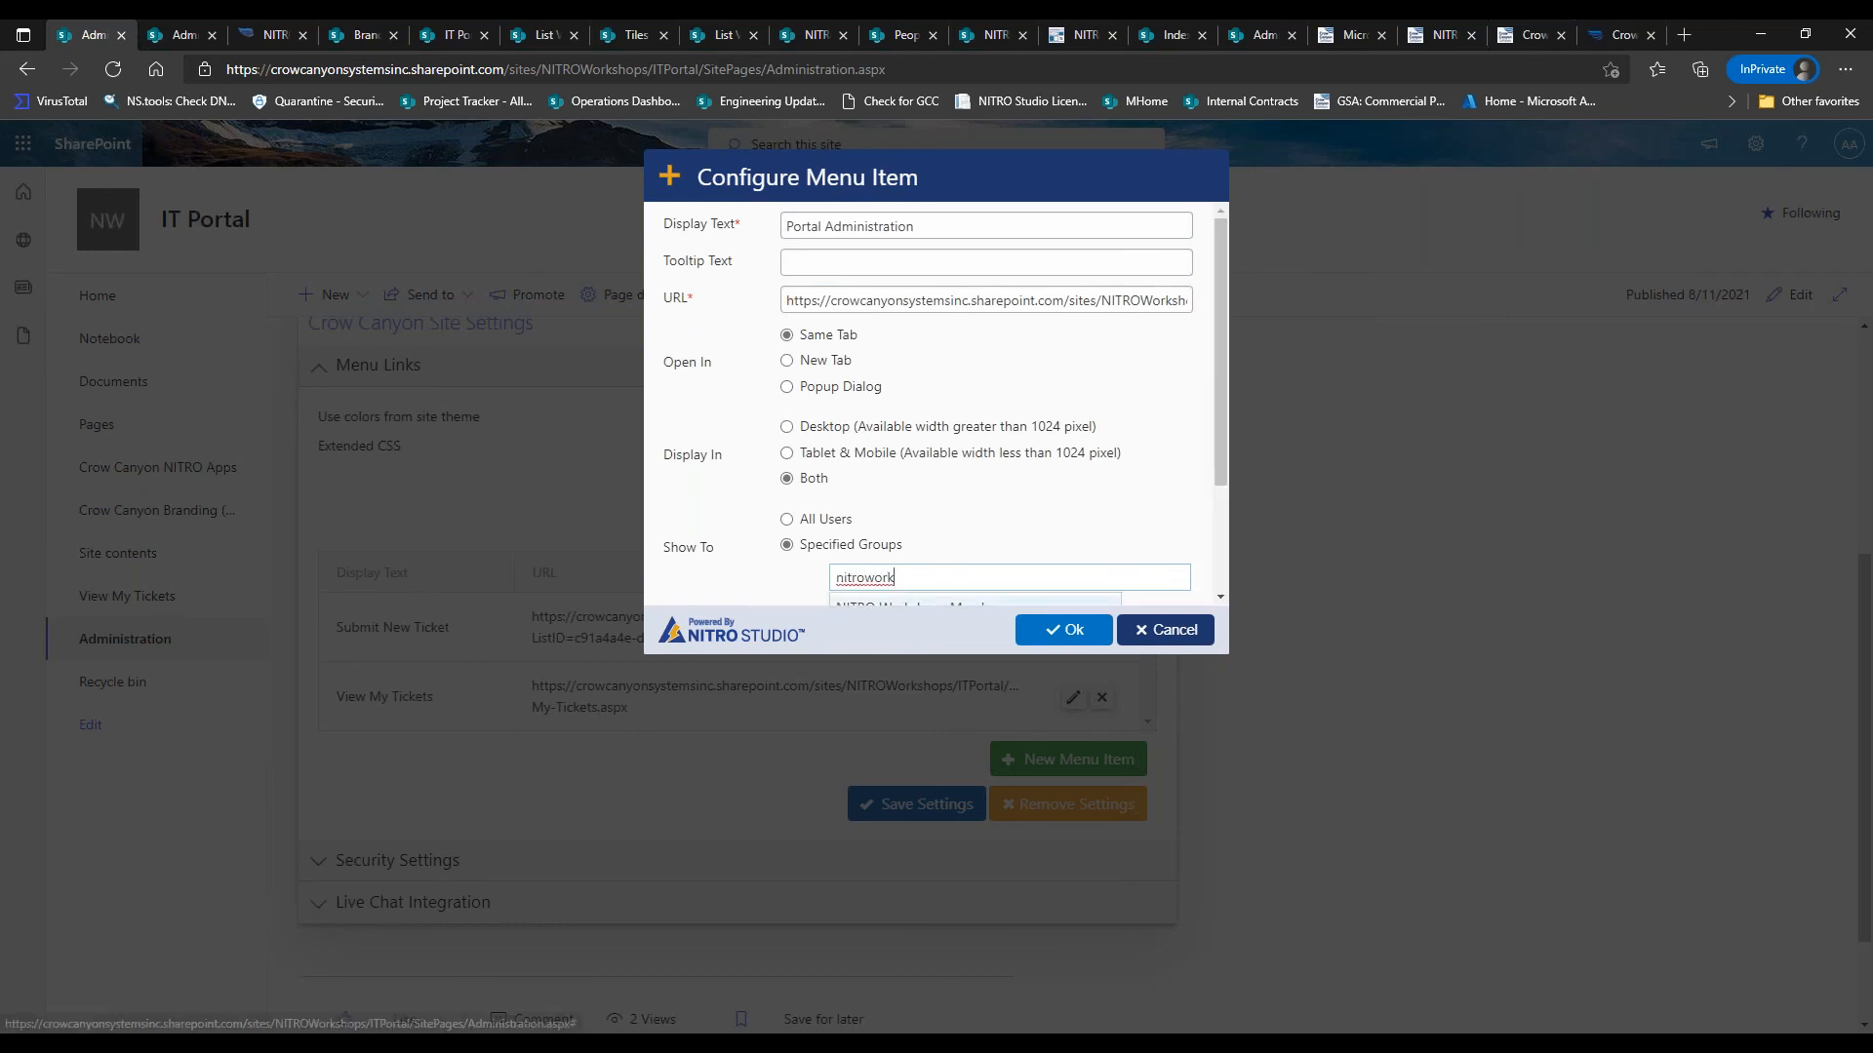
left_click_drag(1218, 425, 1122, 498)
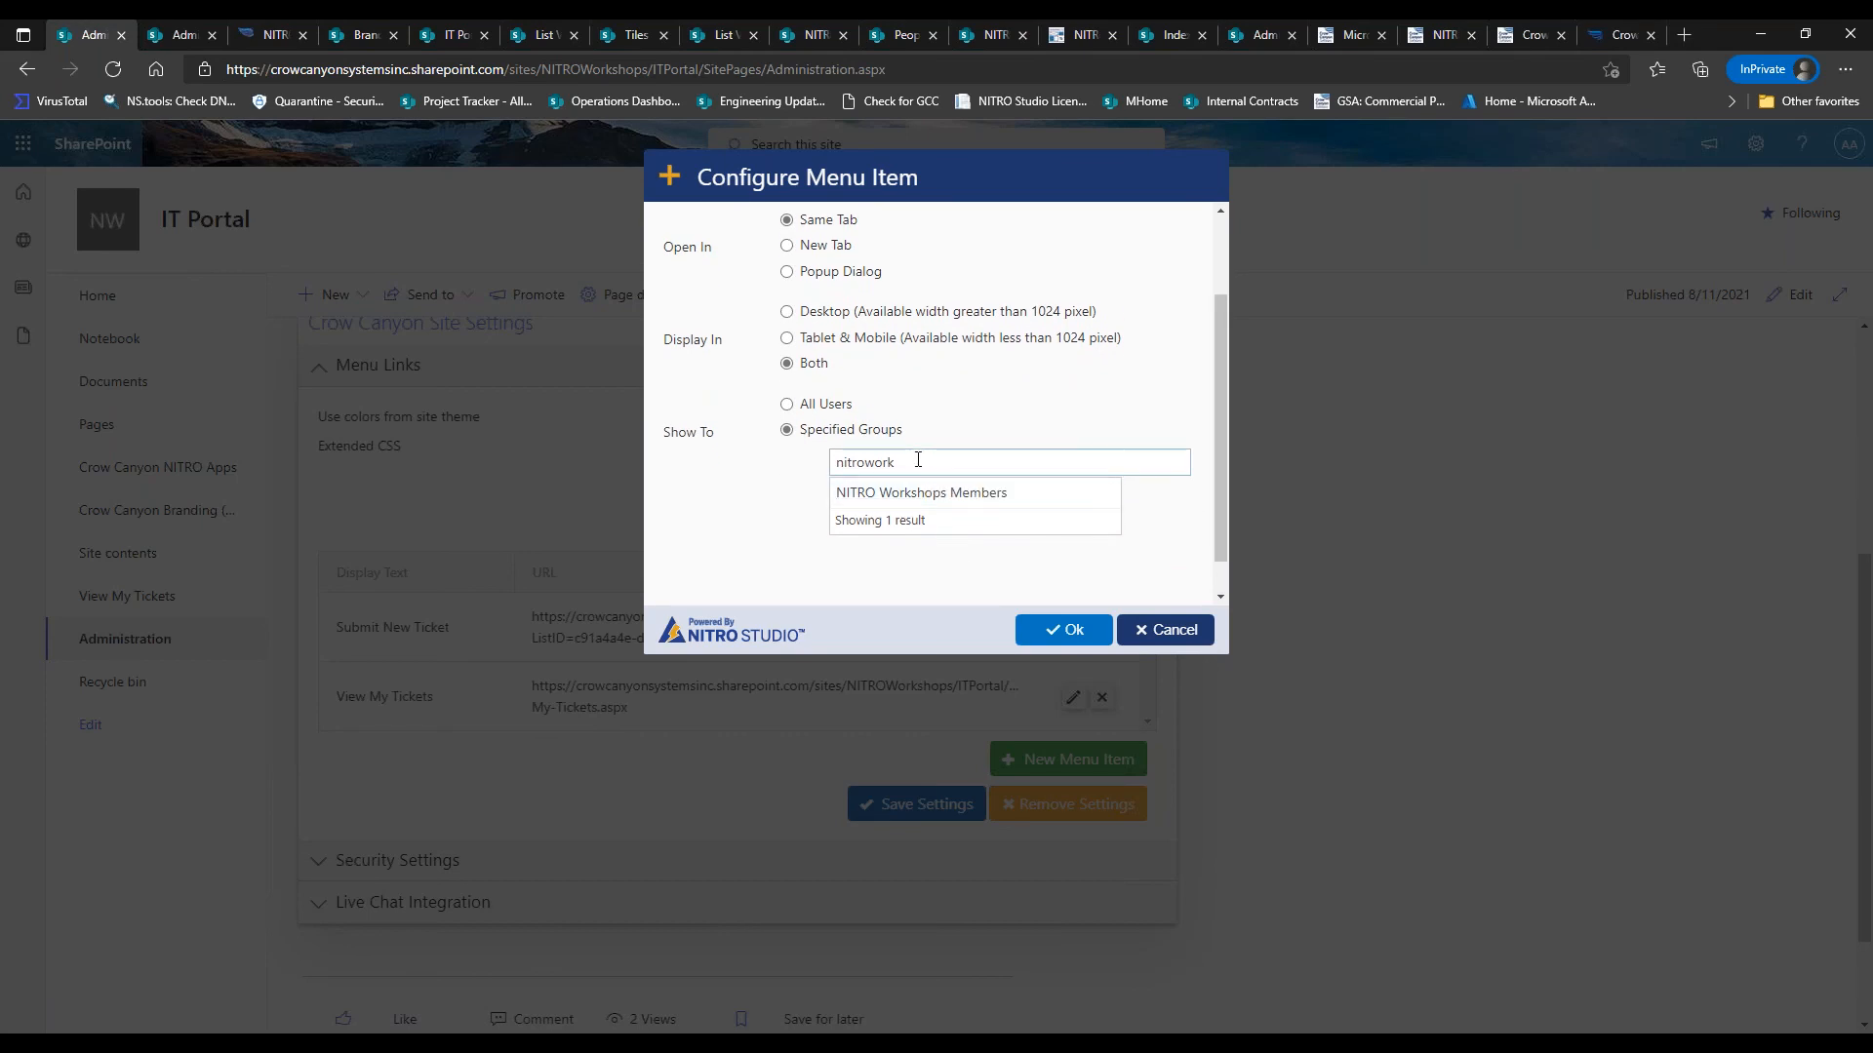
type("shopw o")
key("BackSpace")
key("BackSpace")
key("BackSpace")
type("s o")
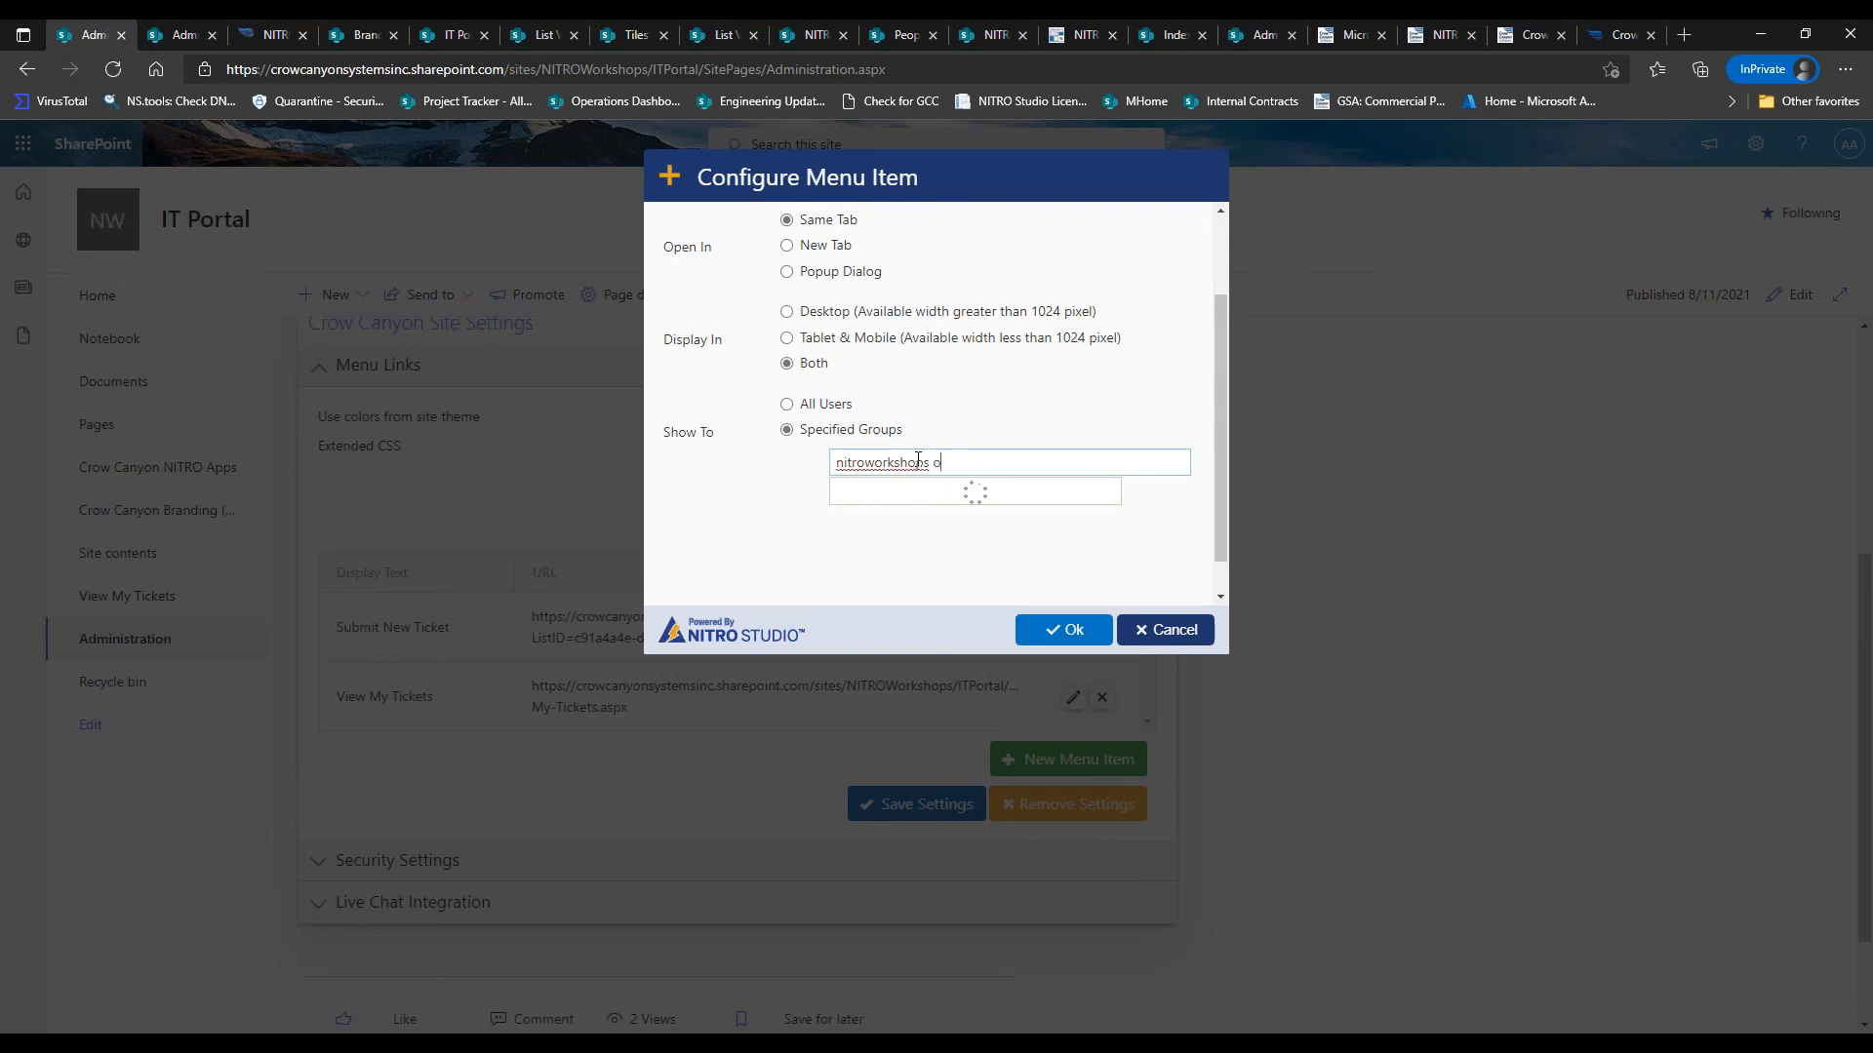
type("w")
key("BackSpace")
key("BackSpace")
key("BackSpace")
left_click(922, 496)
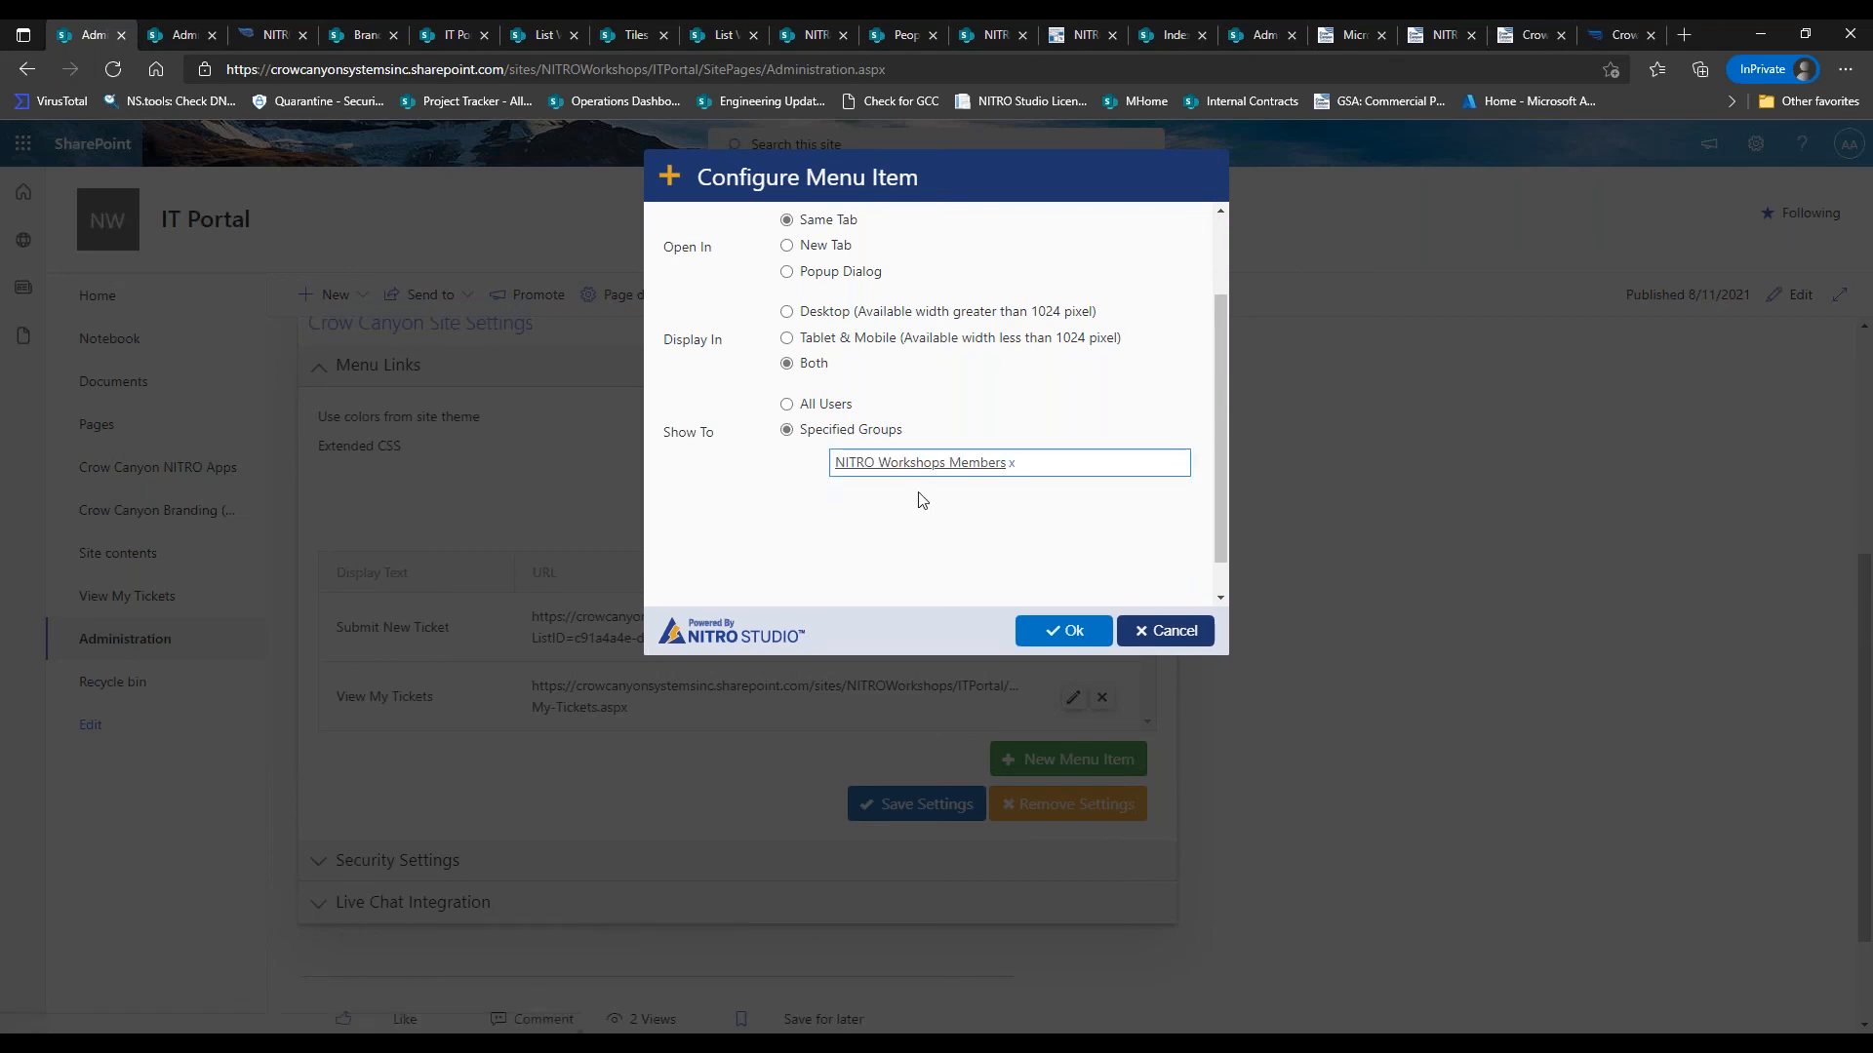
left_click(1029, 634)
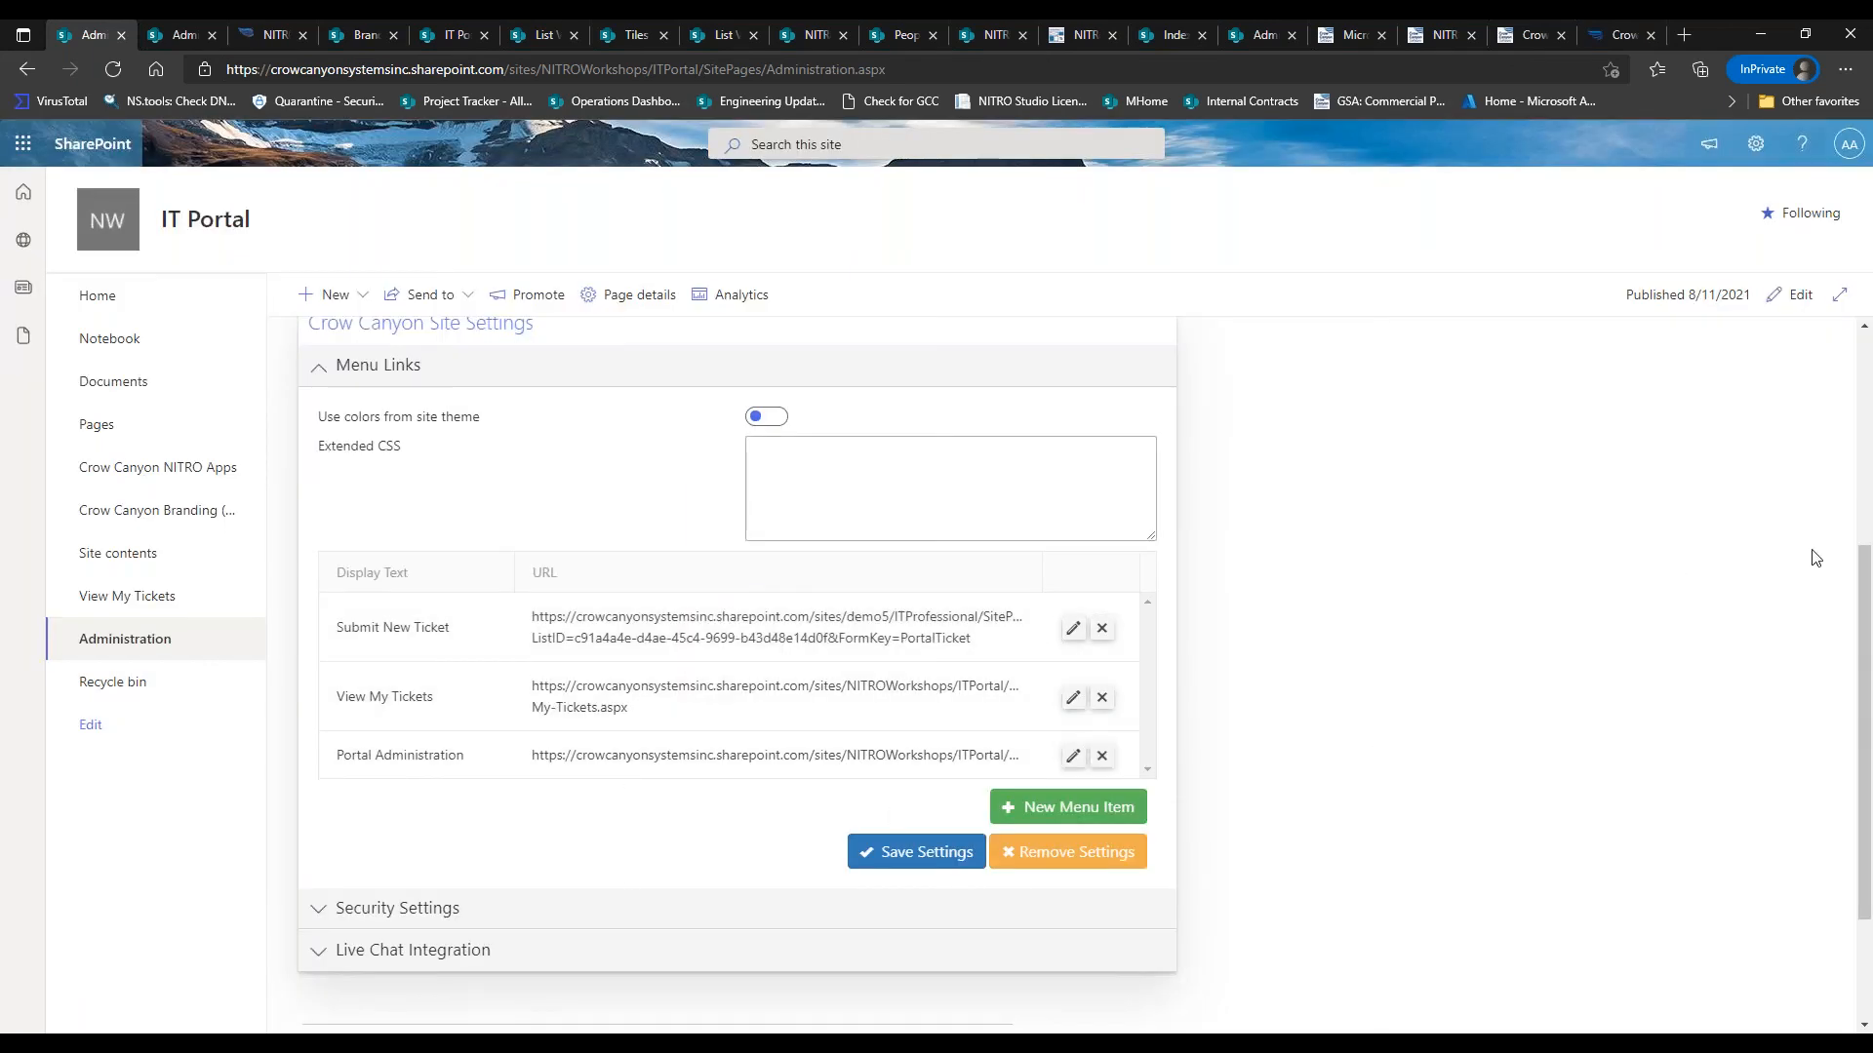
Review the Administration page's Security Settings section, save the Menu Links settings with the three menu items, and reload the page
scroll(1862, 575, "down", 1)
left_click(535, 794)
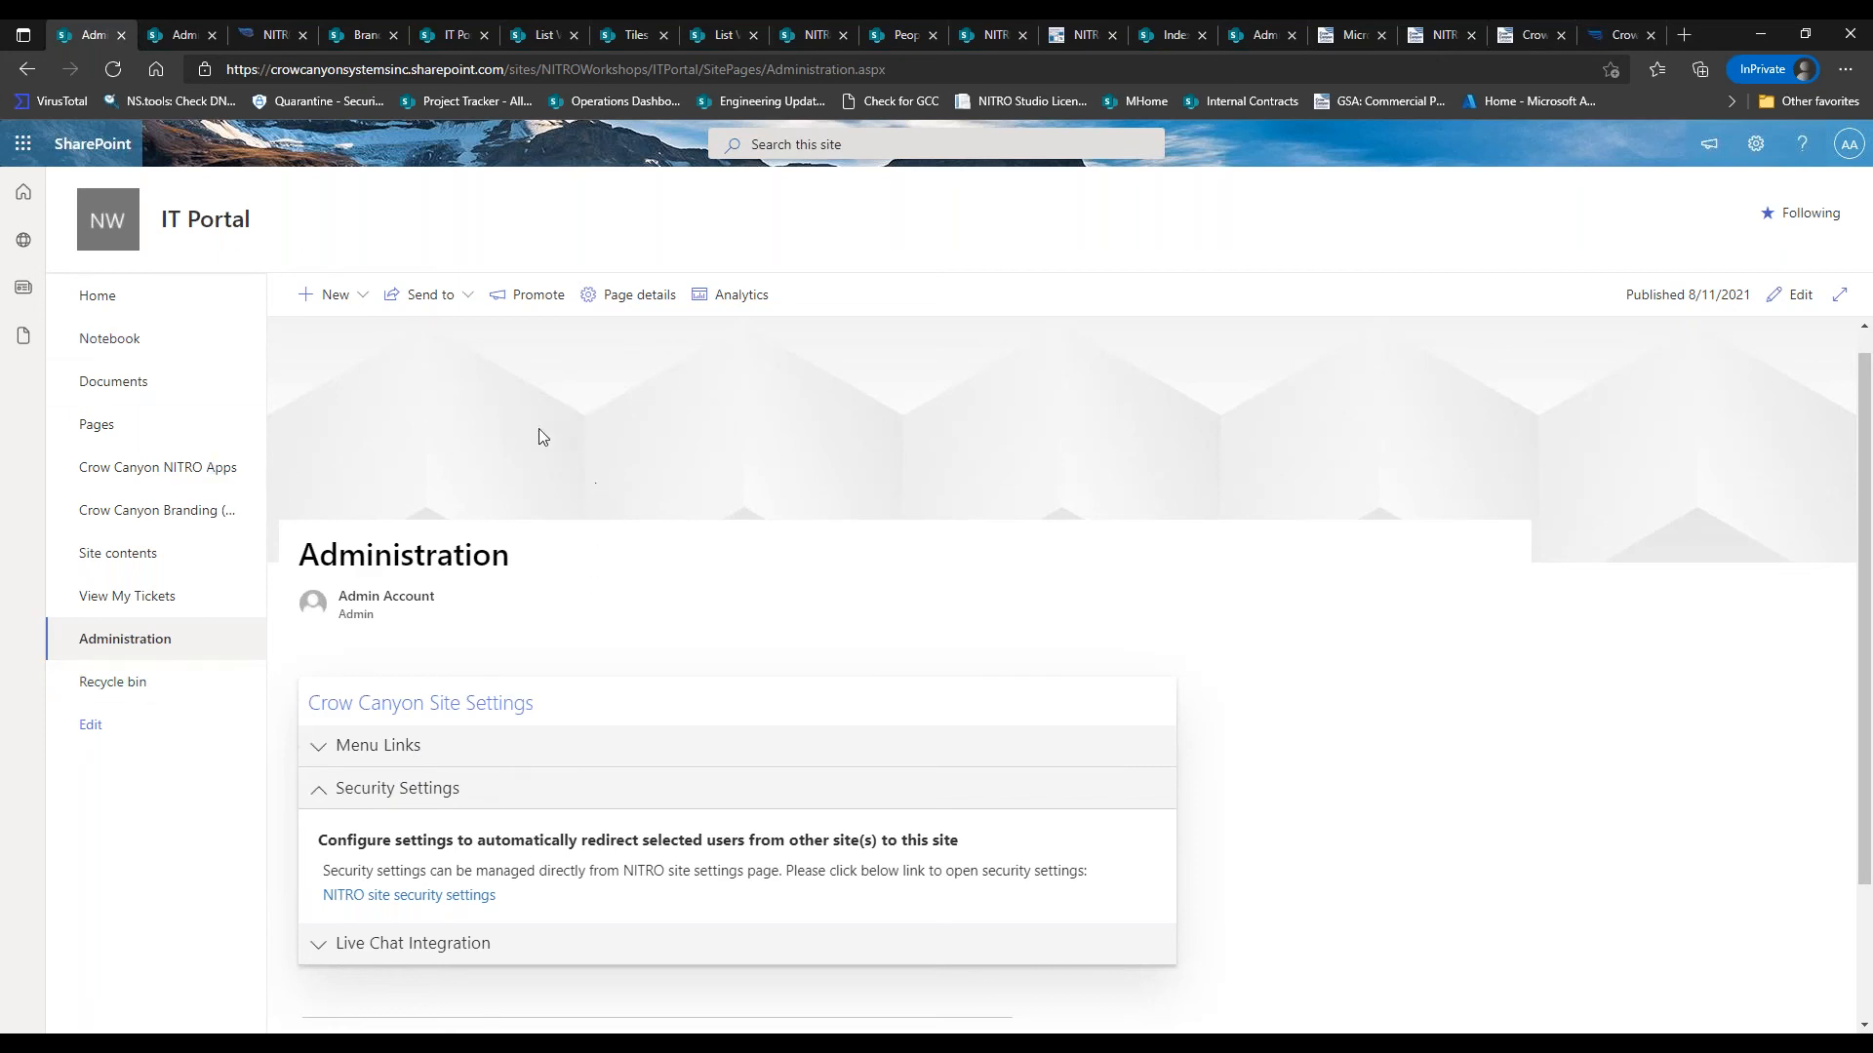
scroll(1839, 518, "down", 2)
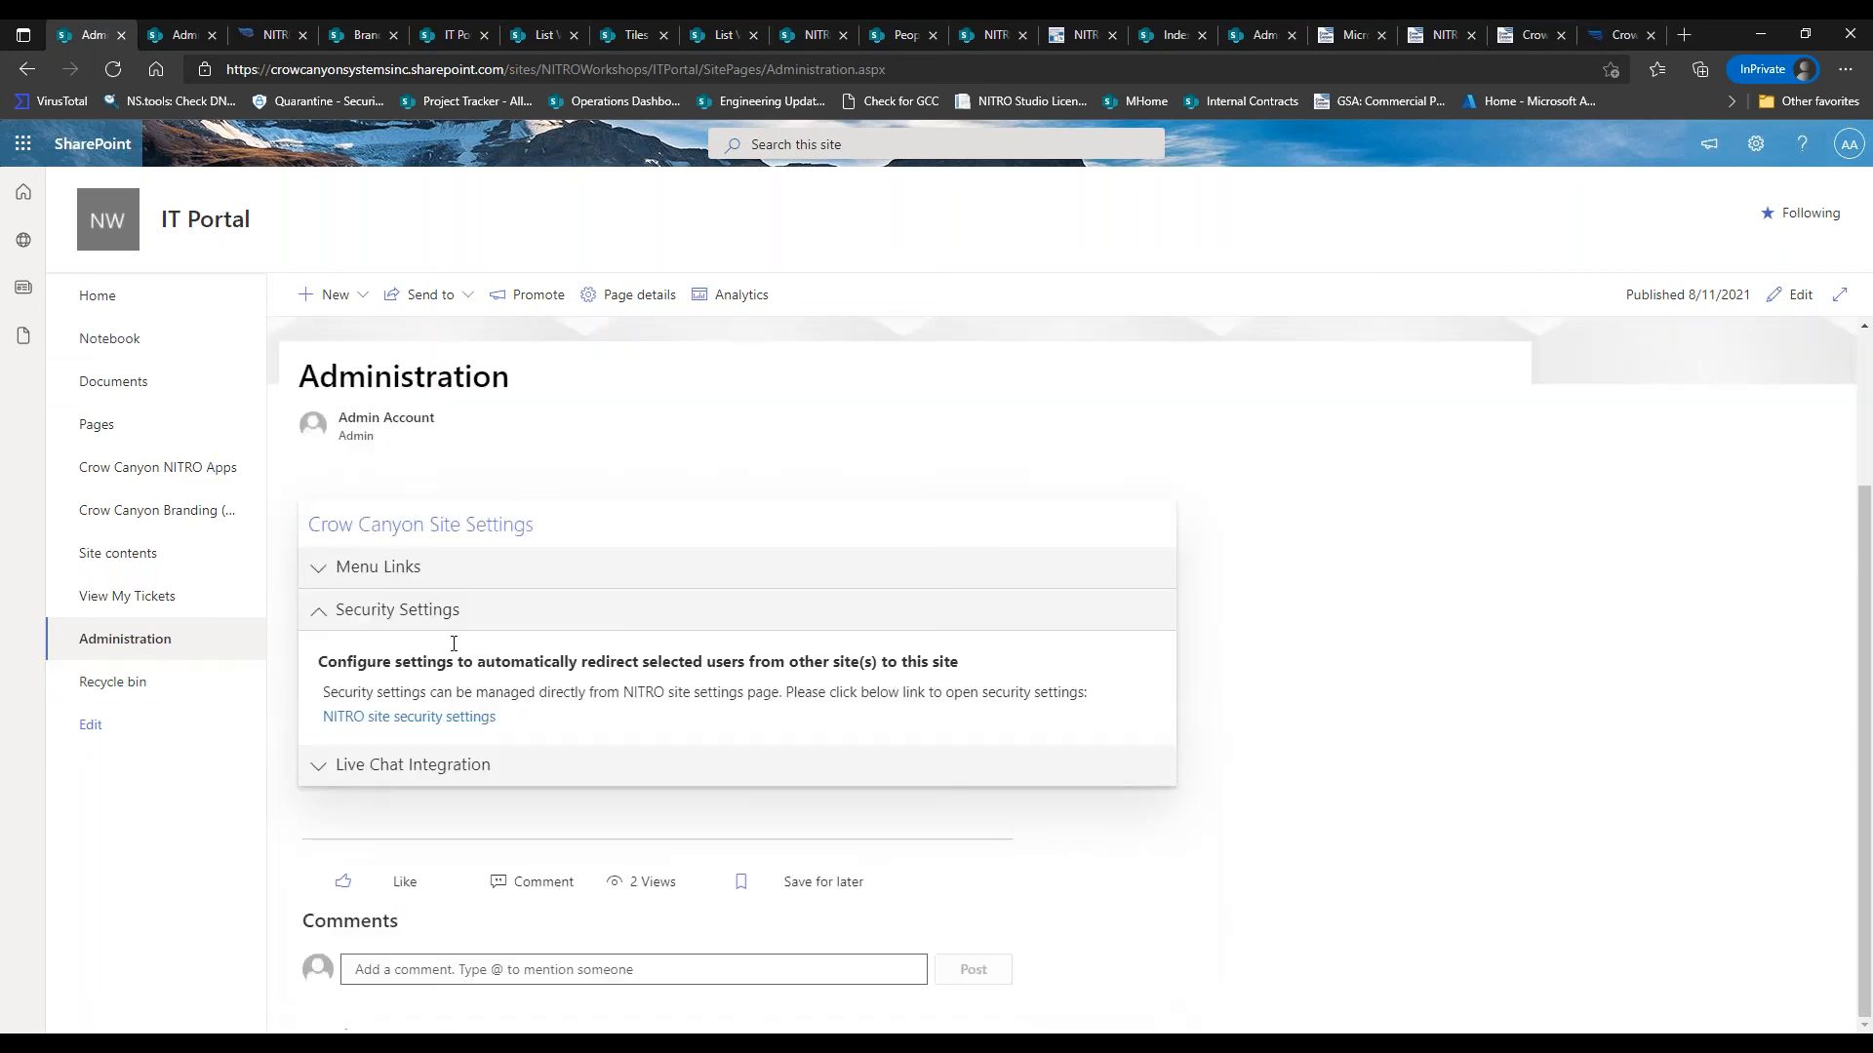
left_click(322, 583)
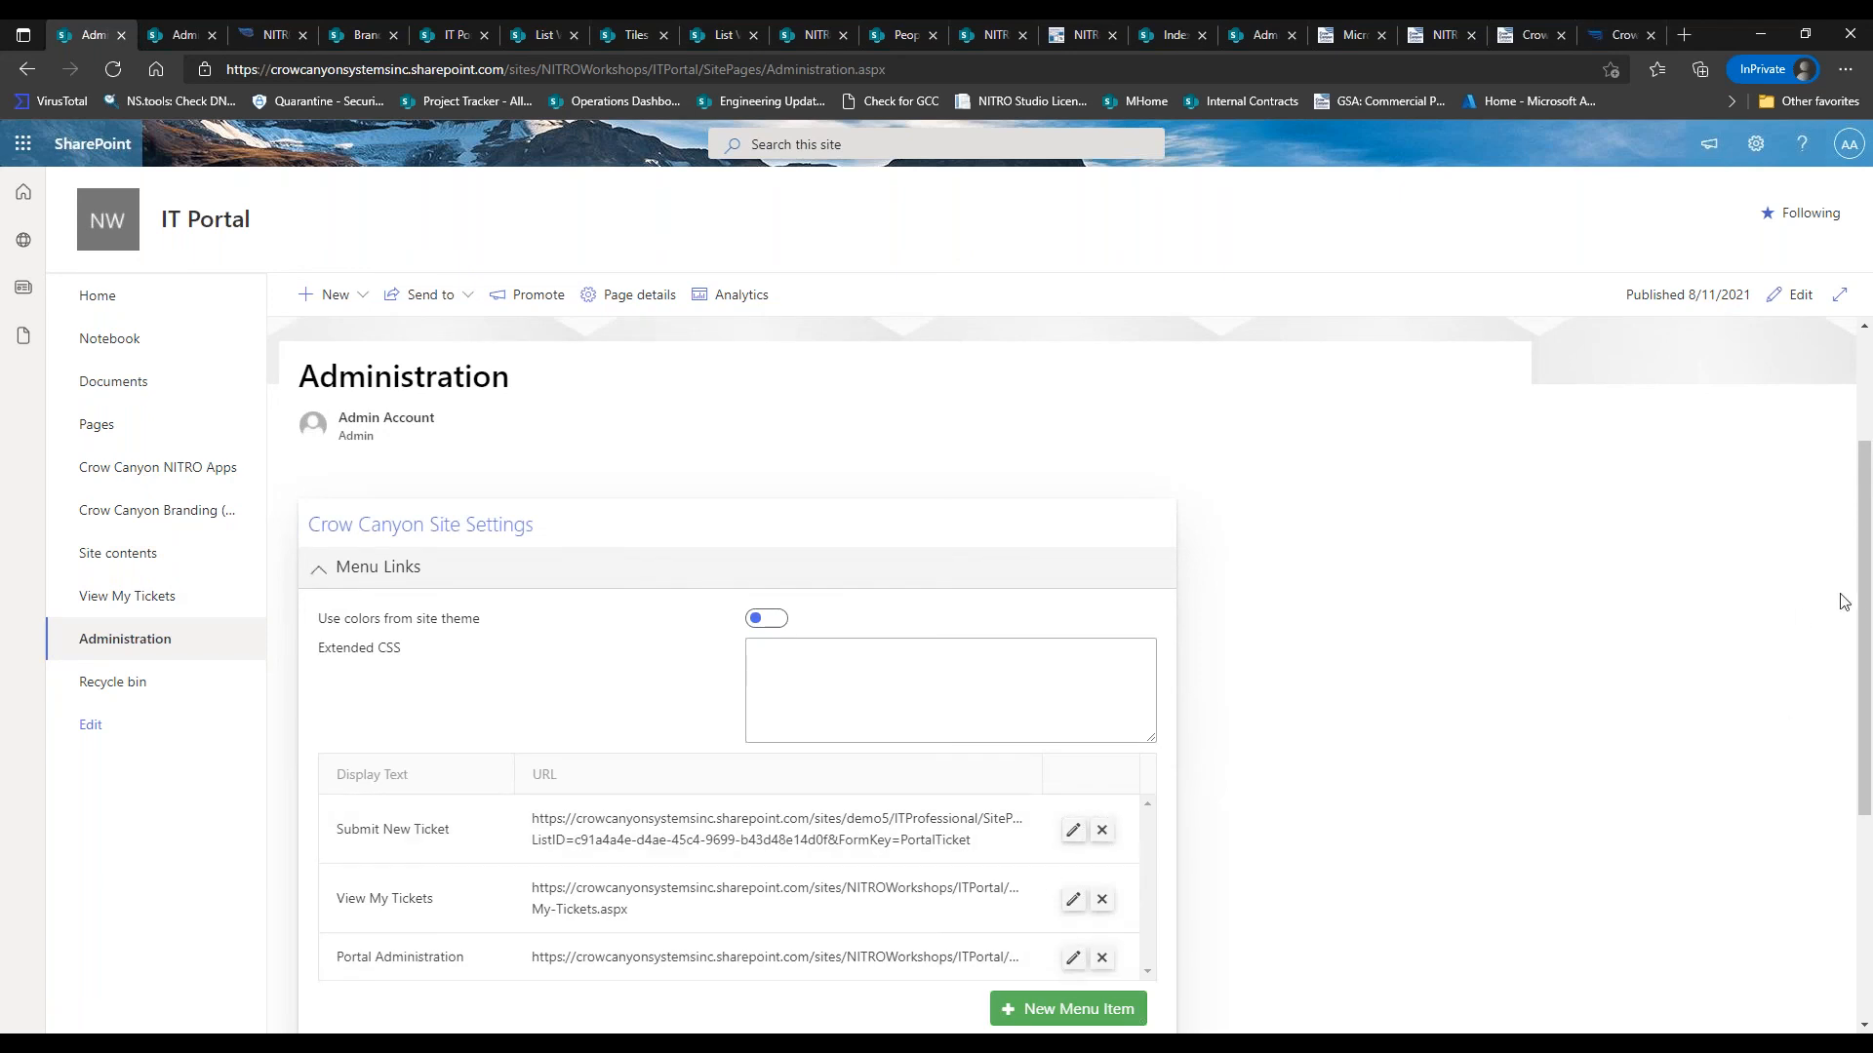
scroll(1241, 760, "down", 3)
left_click(935, 778)
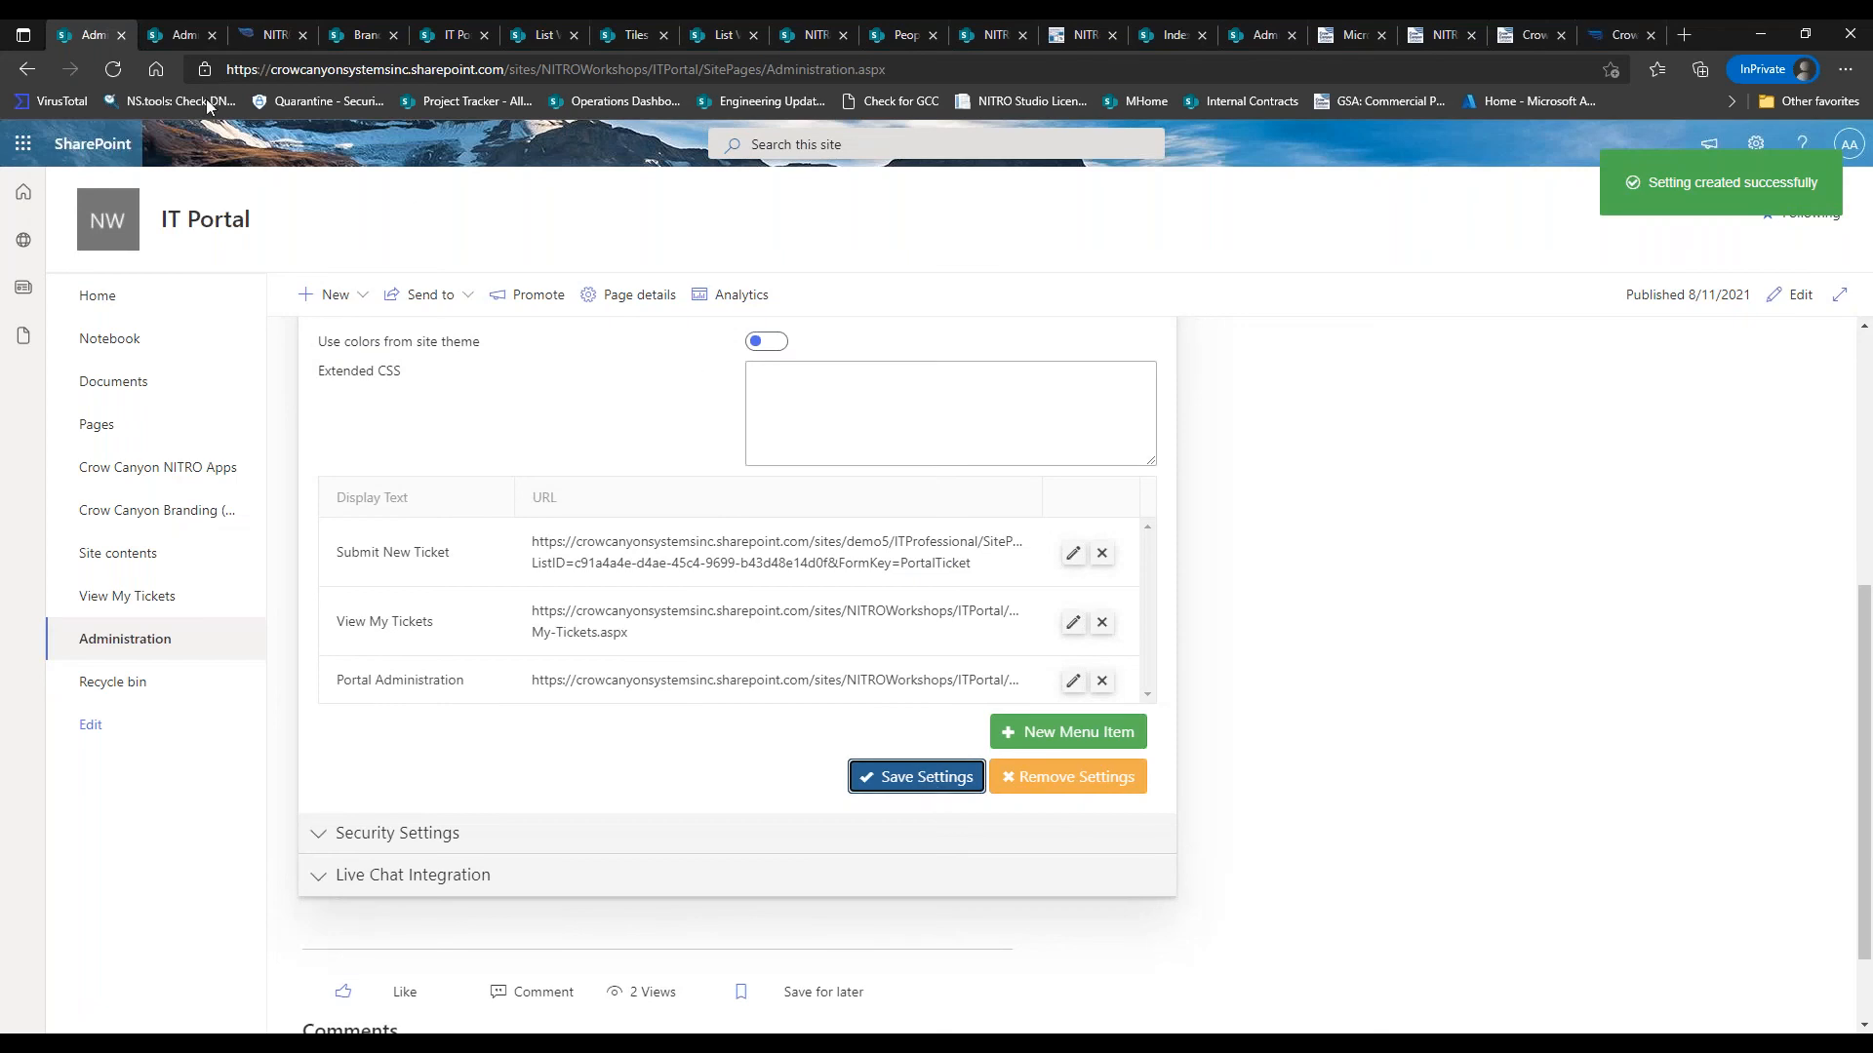
left_click(114, 72)
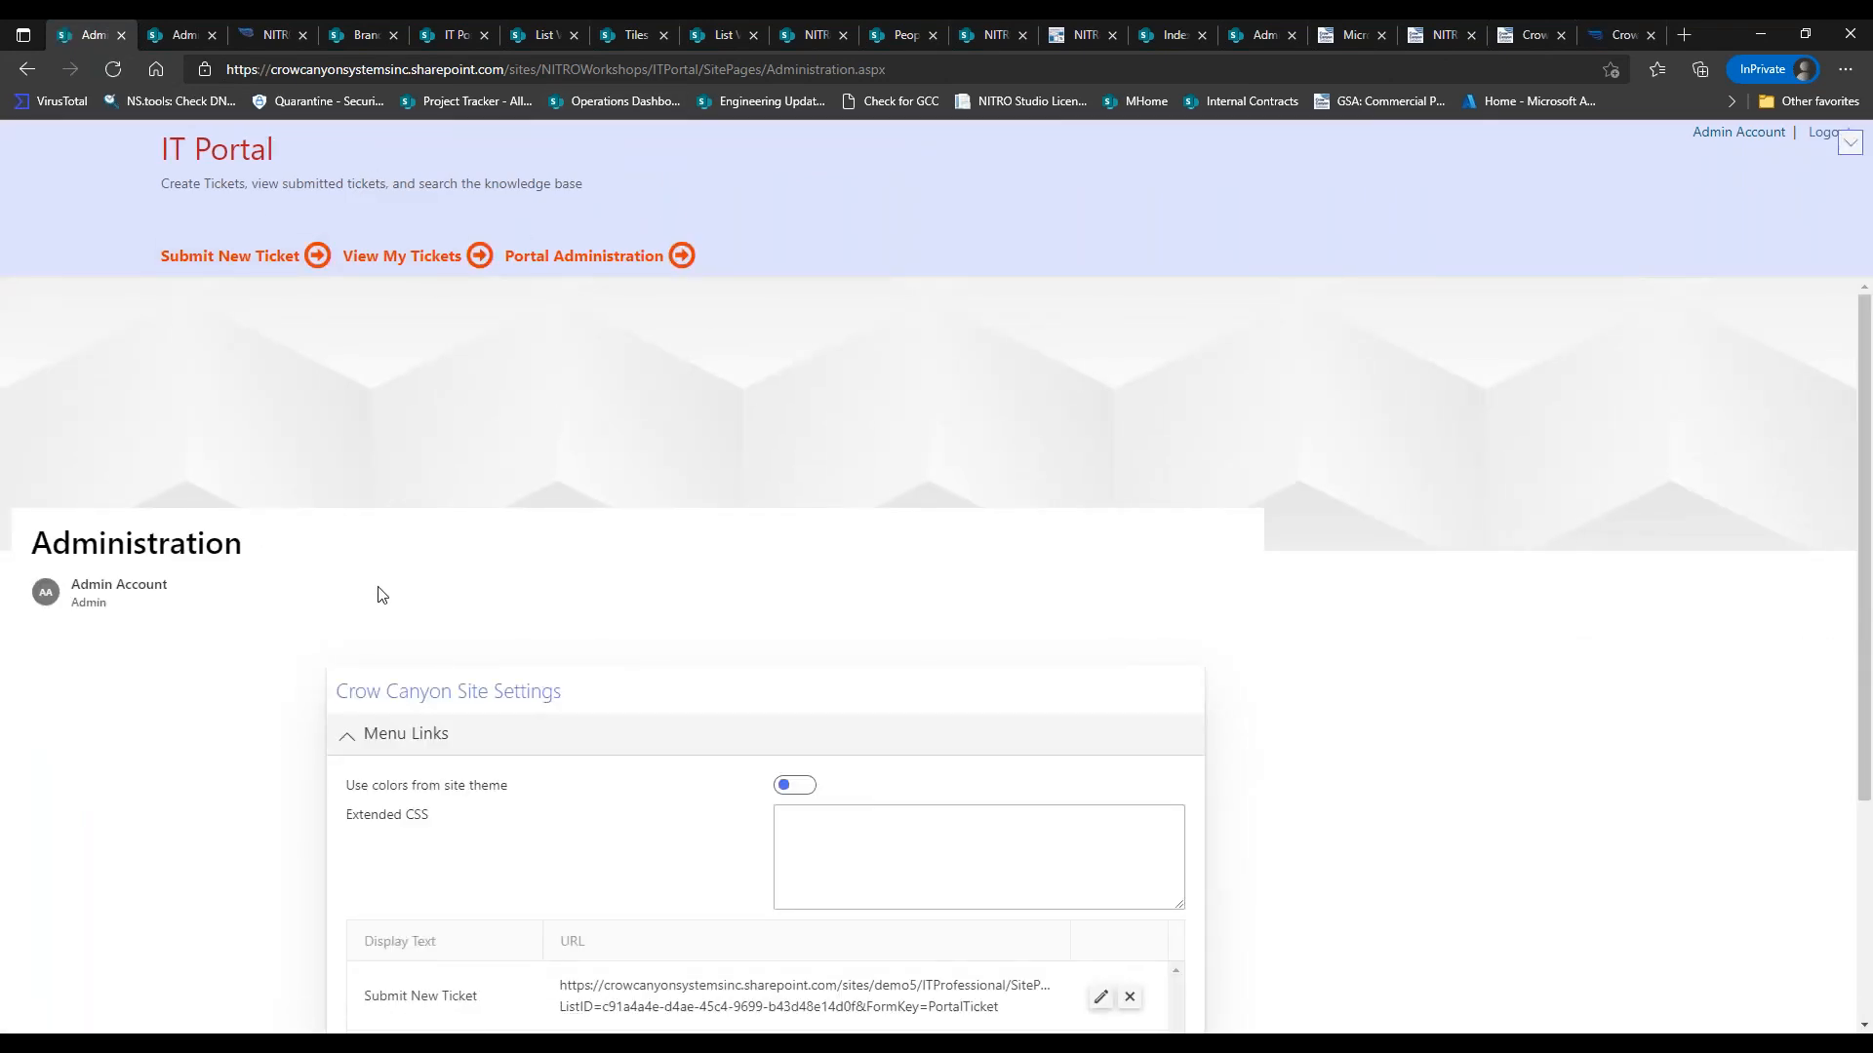
Close the classic Branding settings and open Branding (Modern) from NITRO Studio for the IT Portal site
left_click(370, 39)
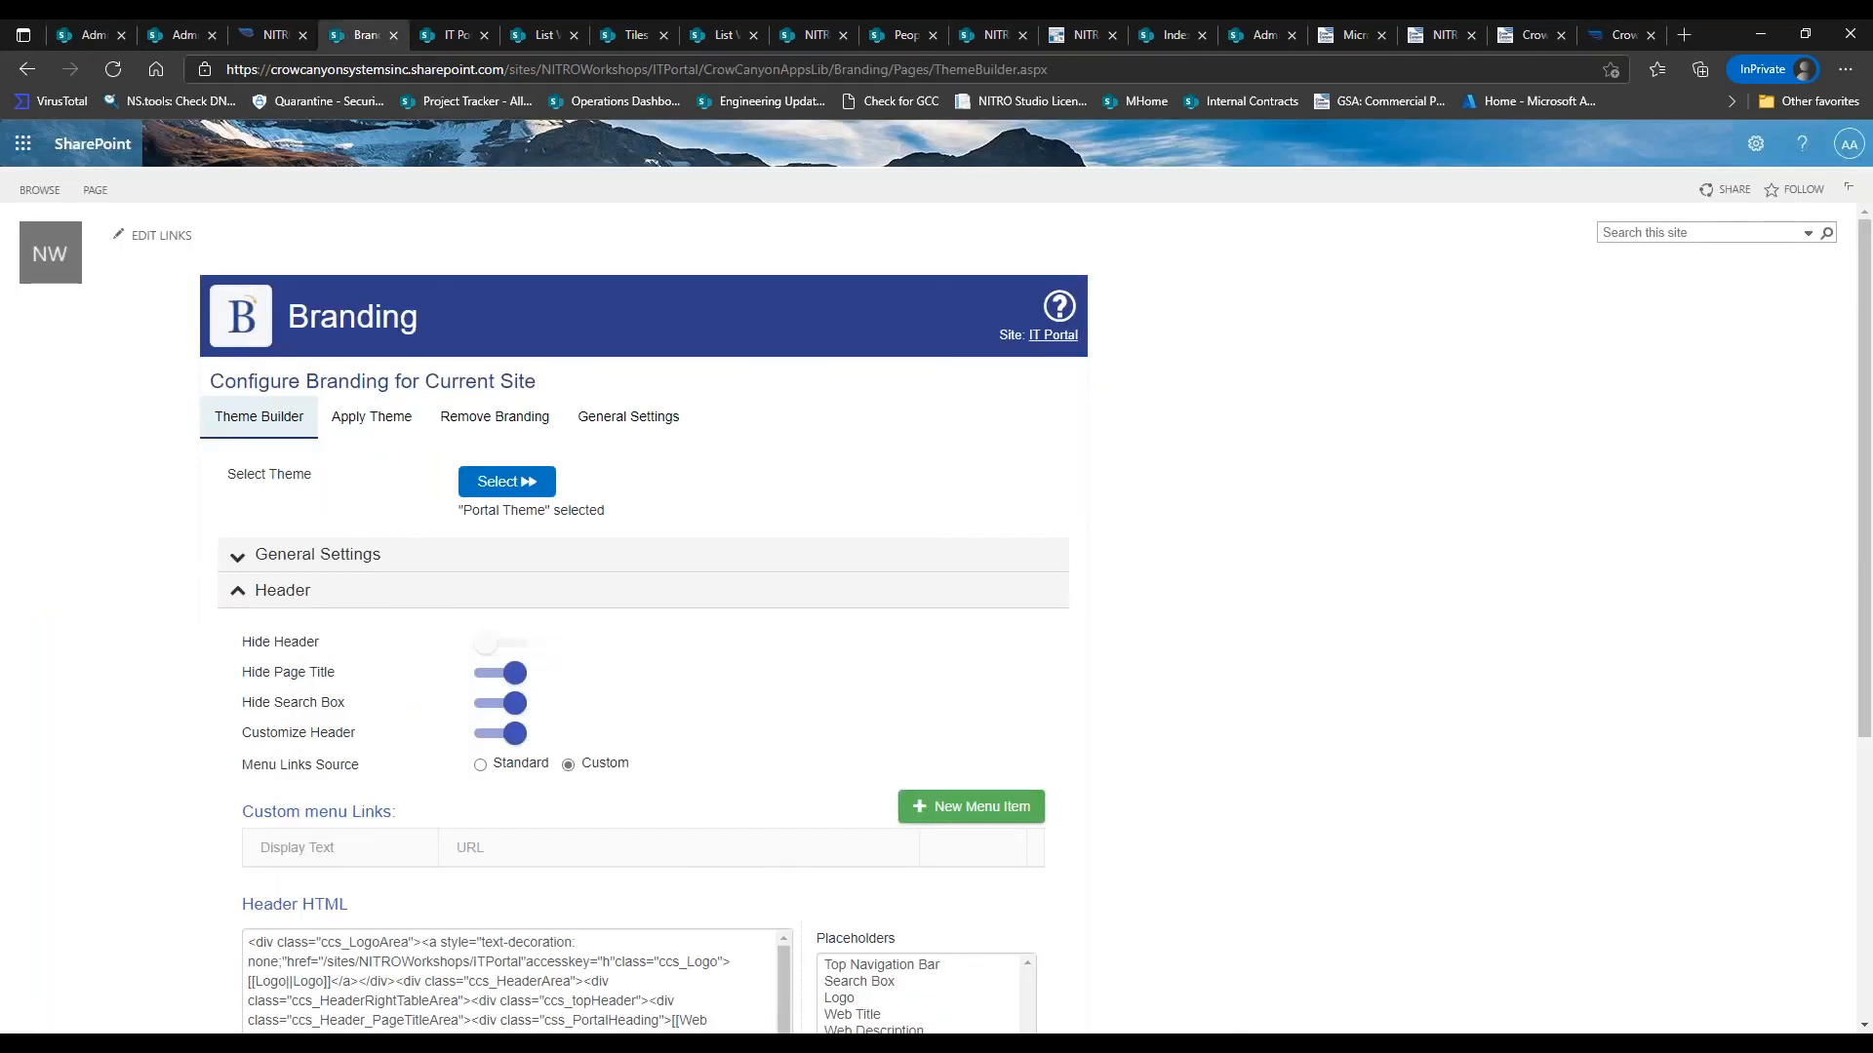
left_click(393, 35)
left_click(281, 36)
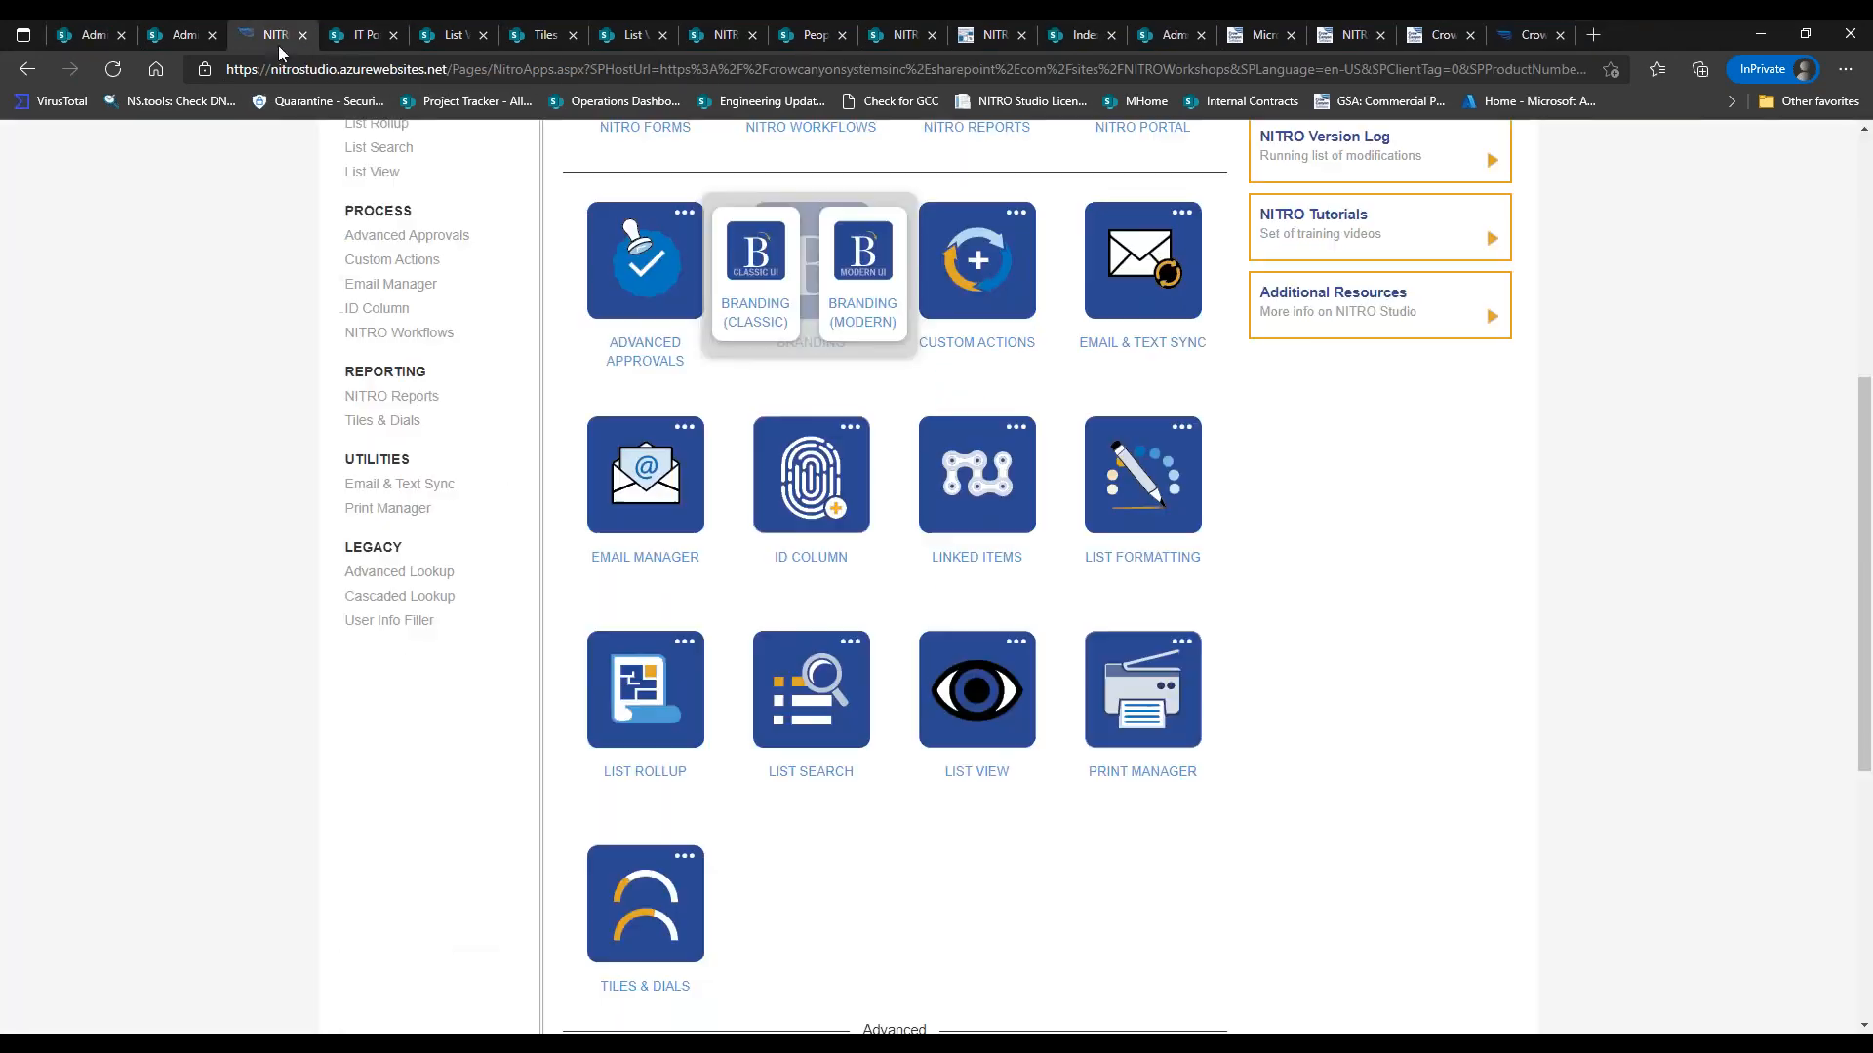
left_click(860, 304)
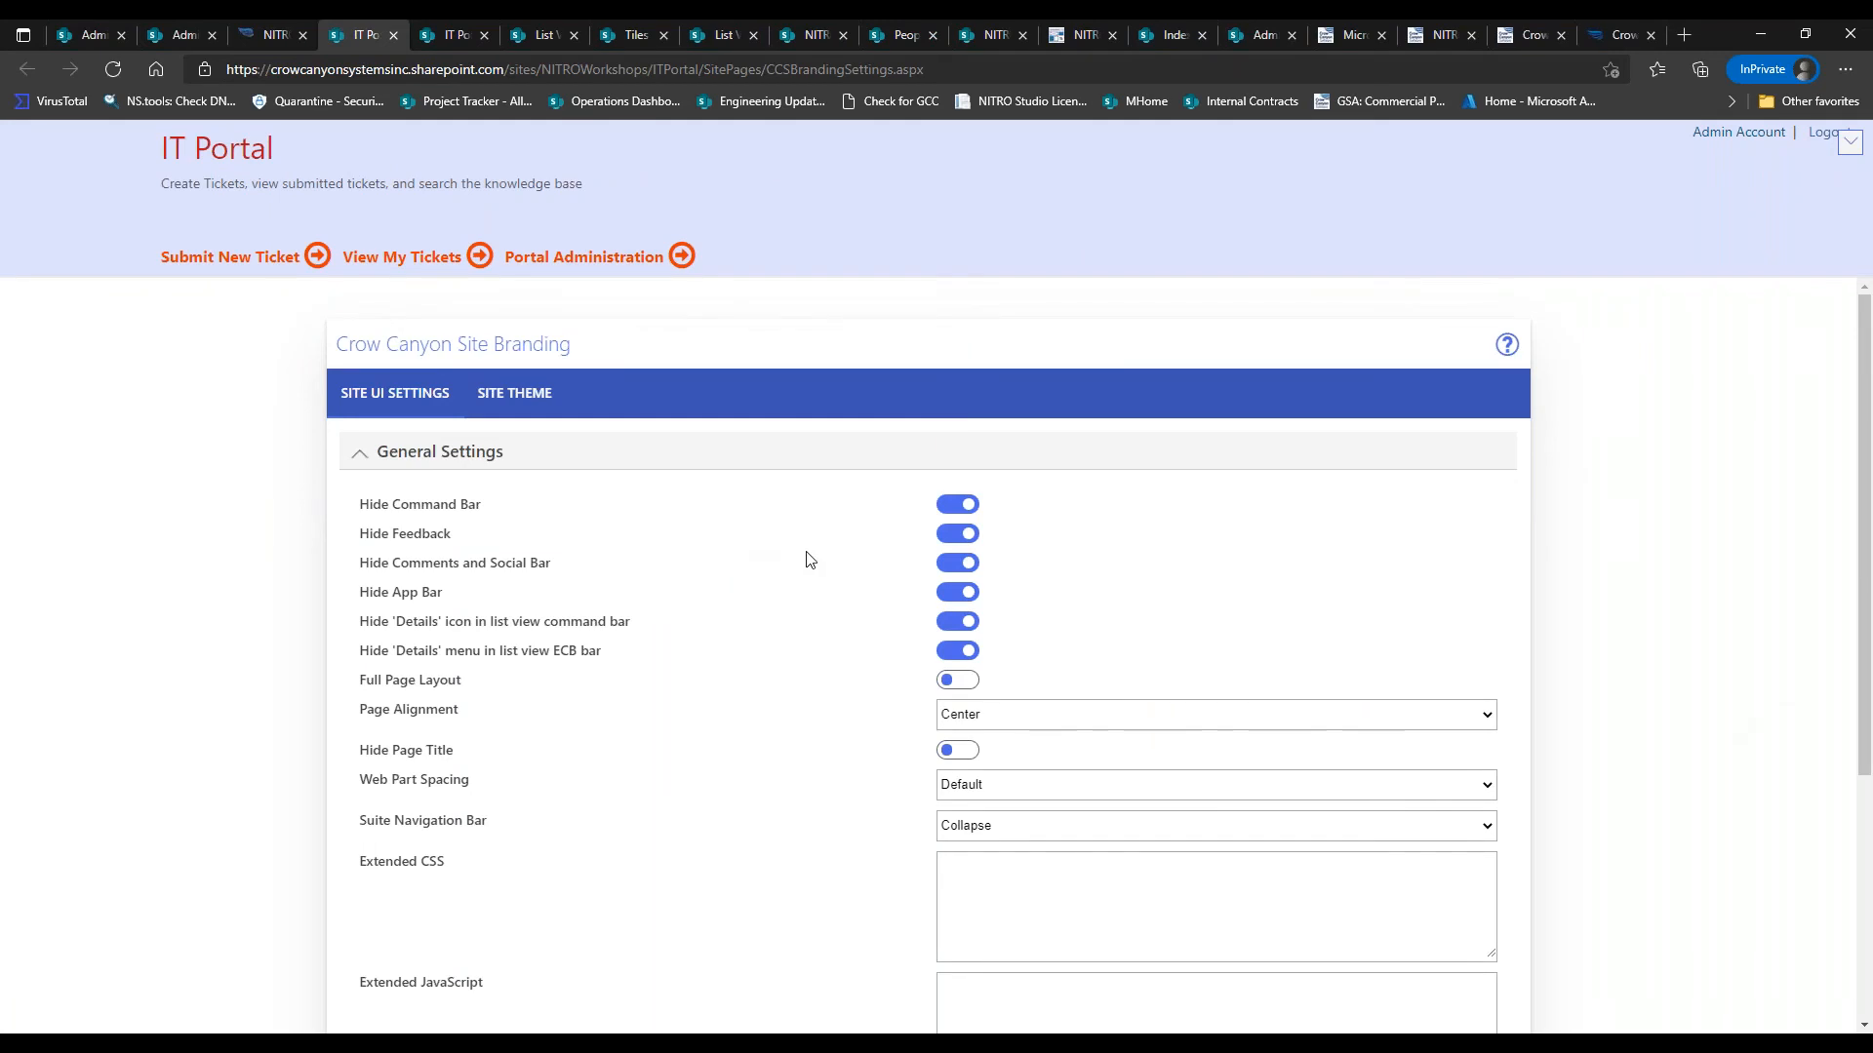
Enable Hide Header in the Header section of the site UI settings and save the branding settings
scroll(1861, 719, "down", 2)
scroll(1861, 719, "down", 3)
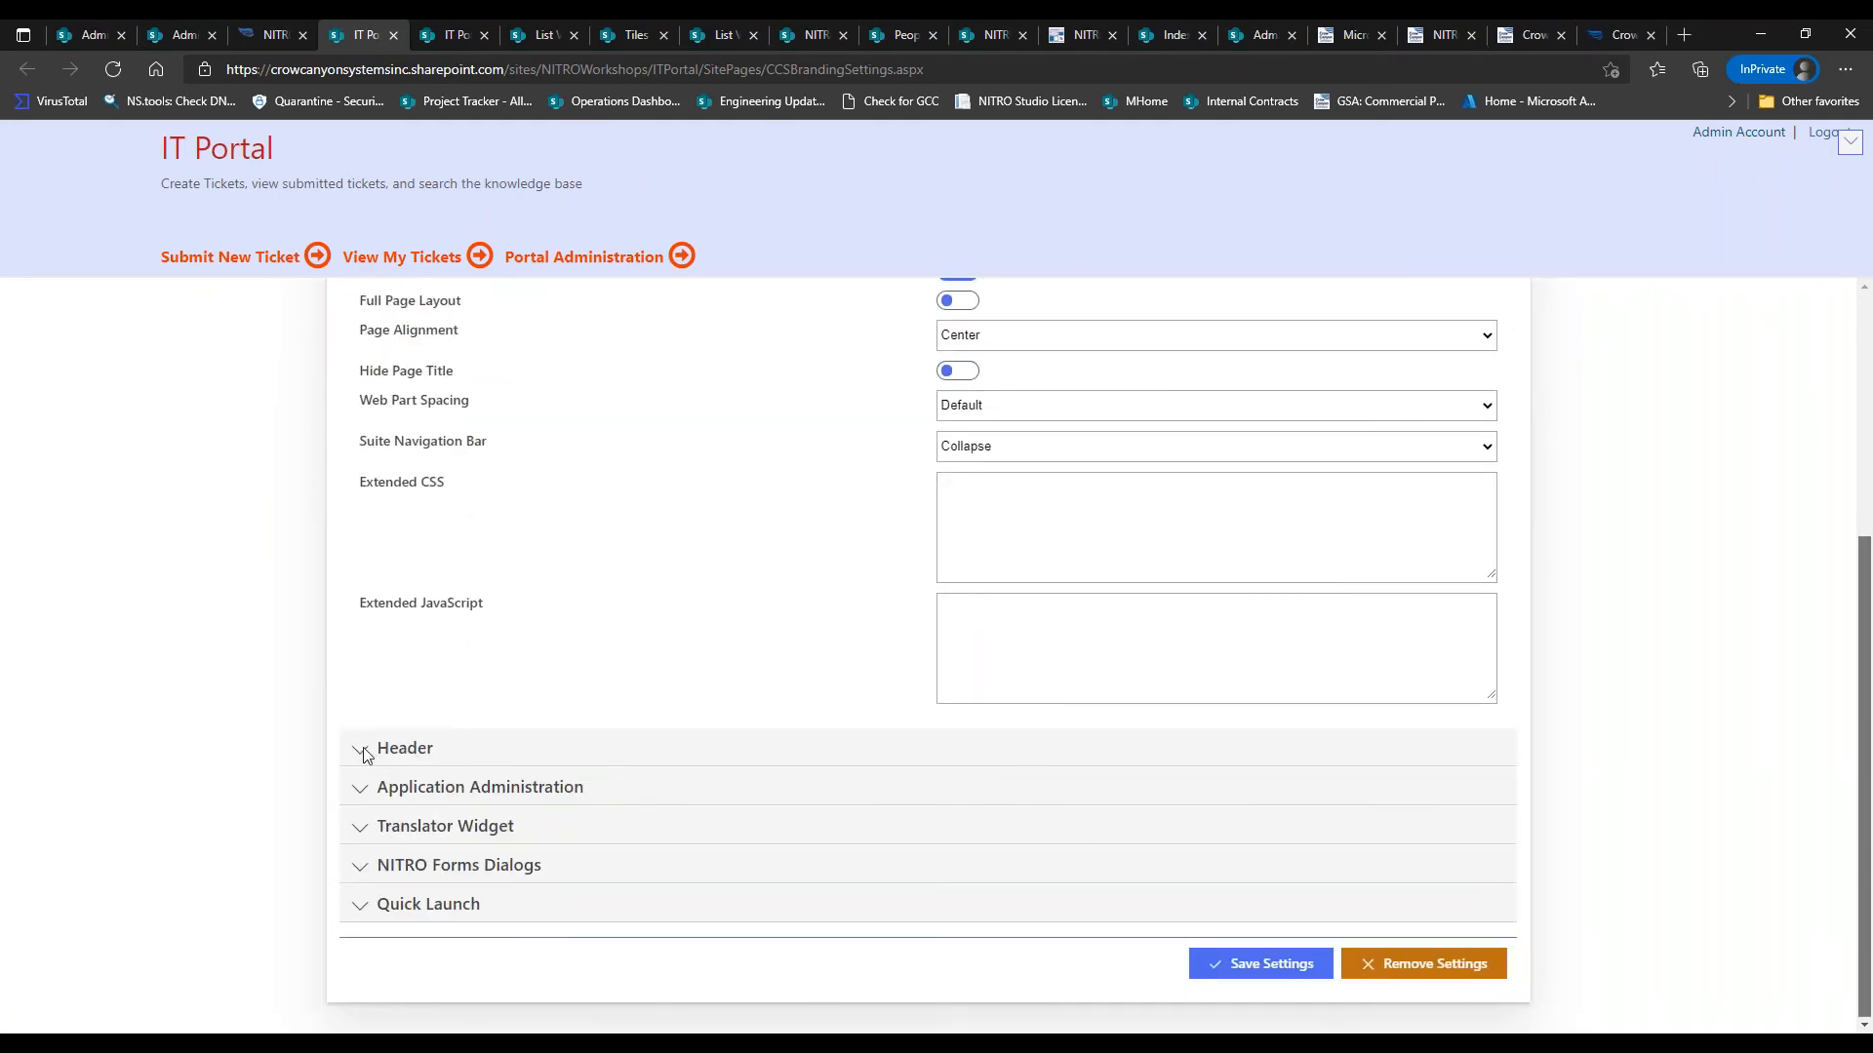
left_click(451, 786)
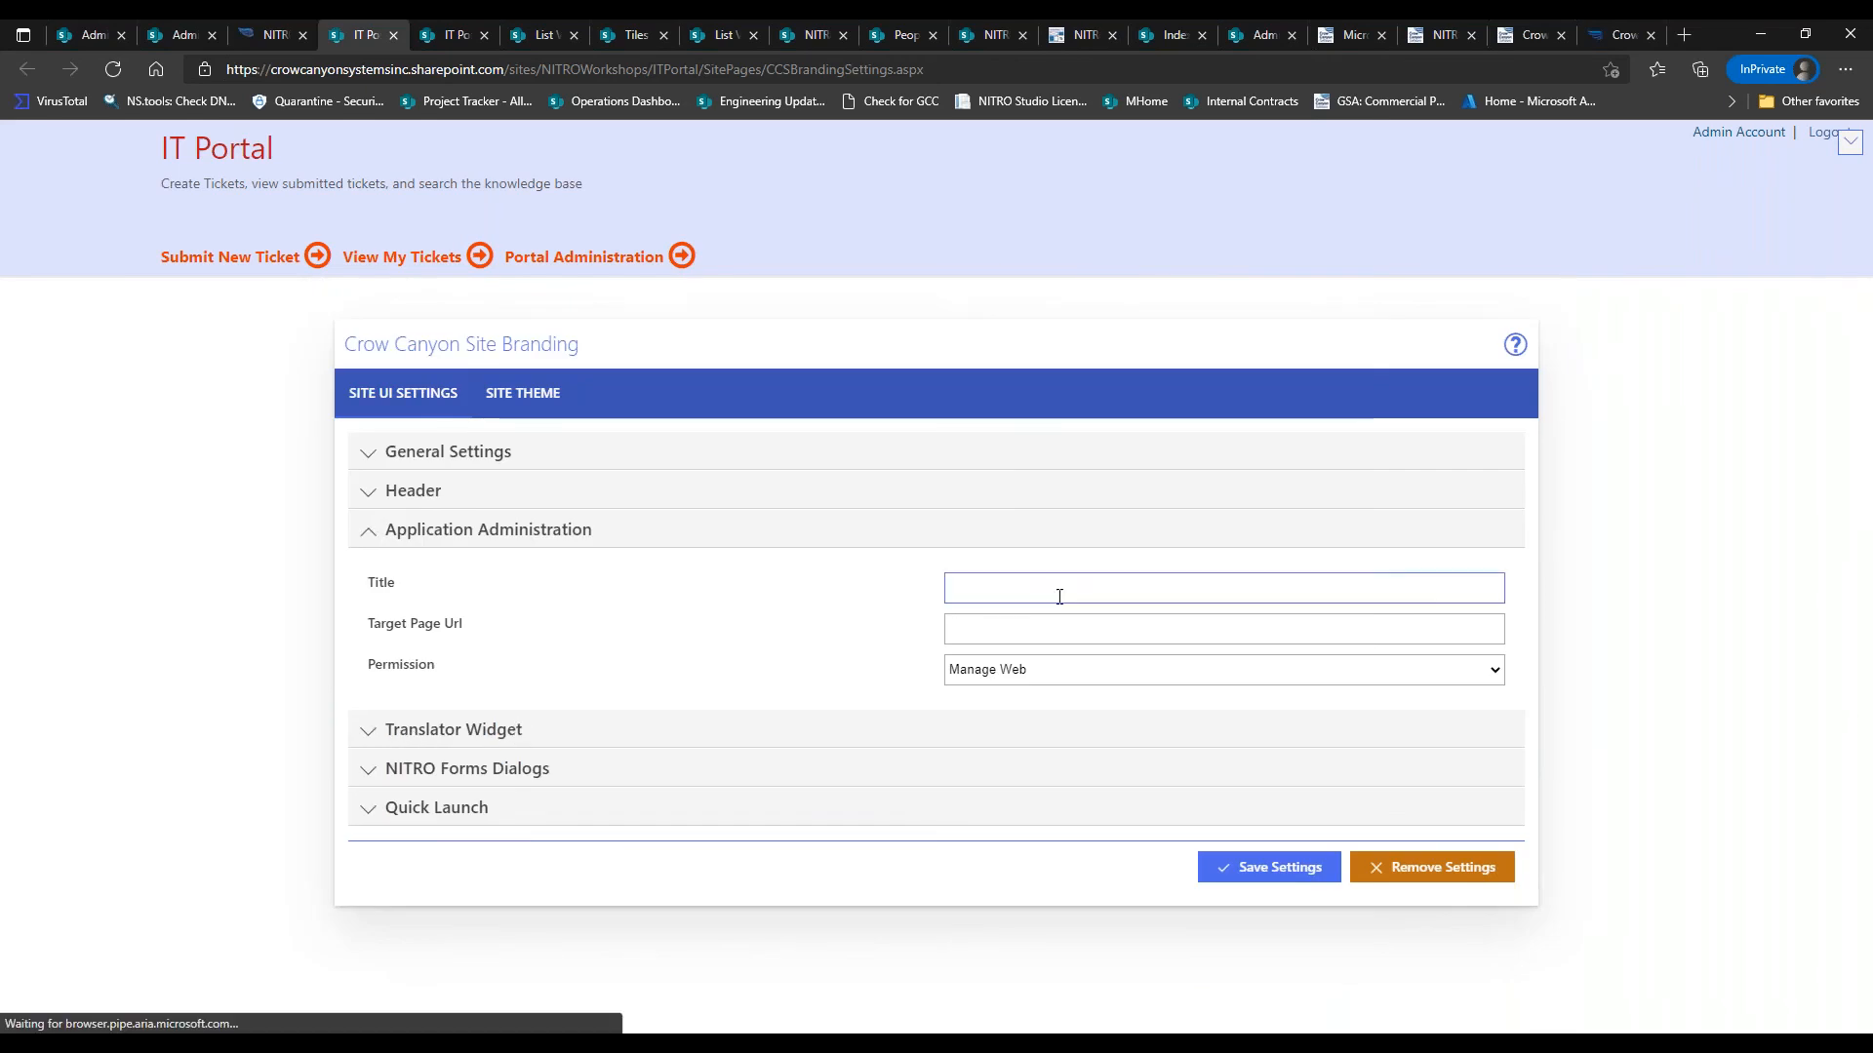
left_click(509, 492)
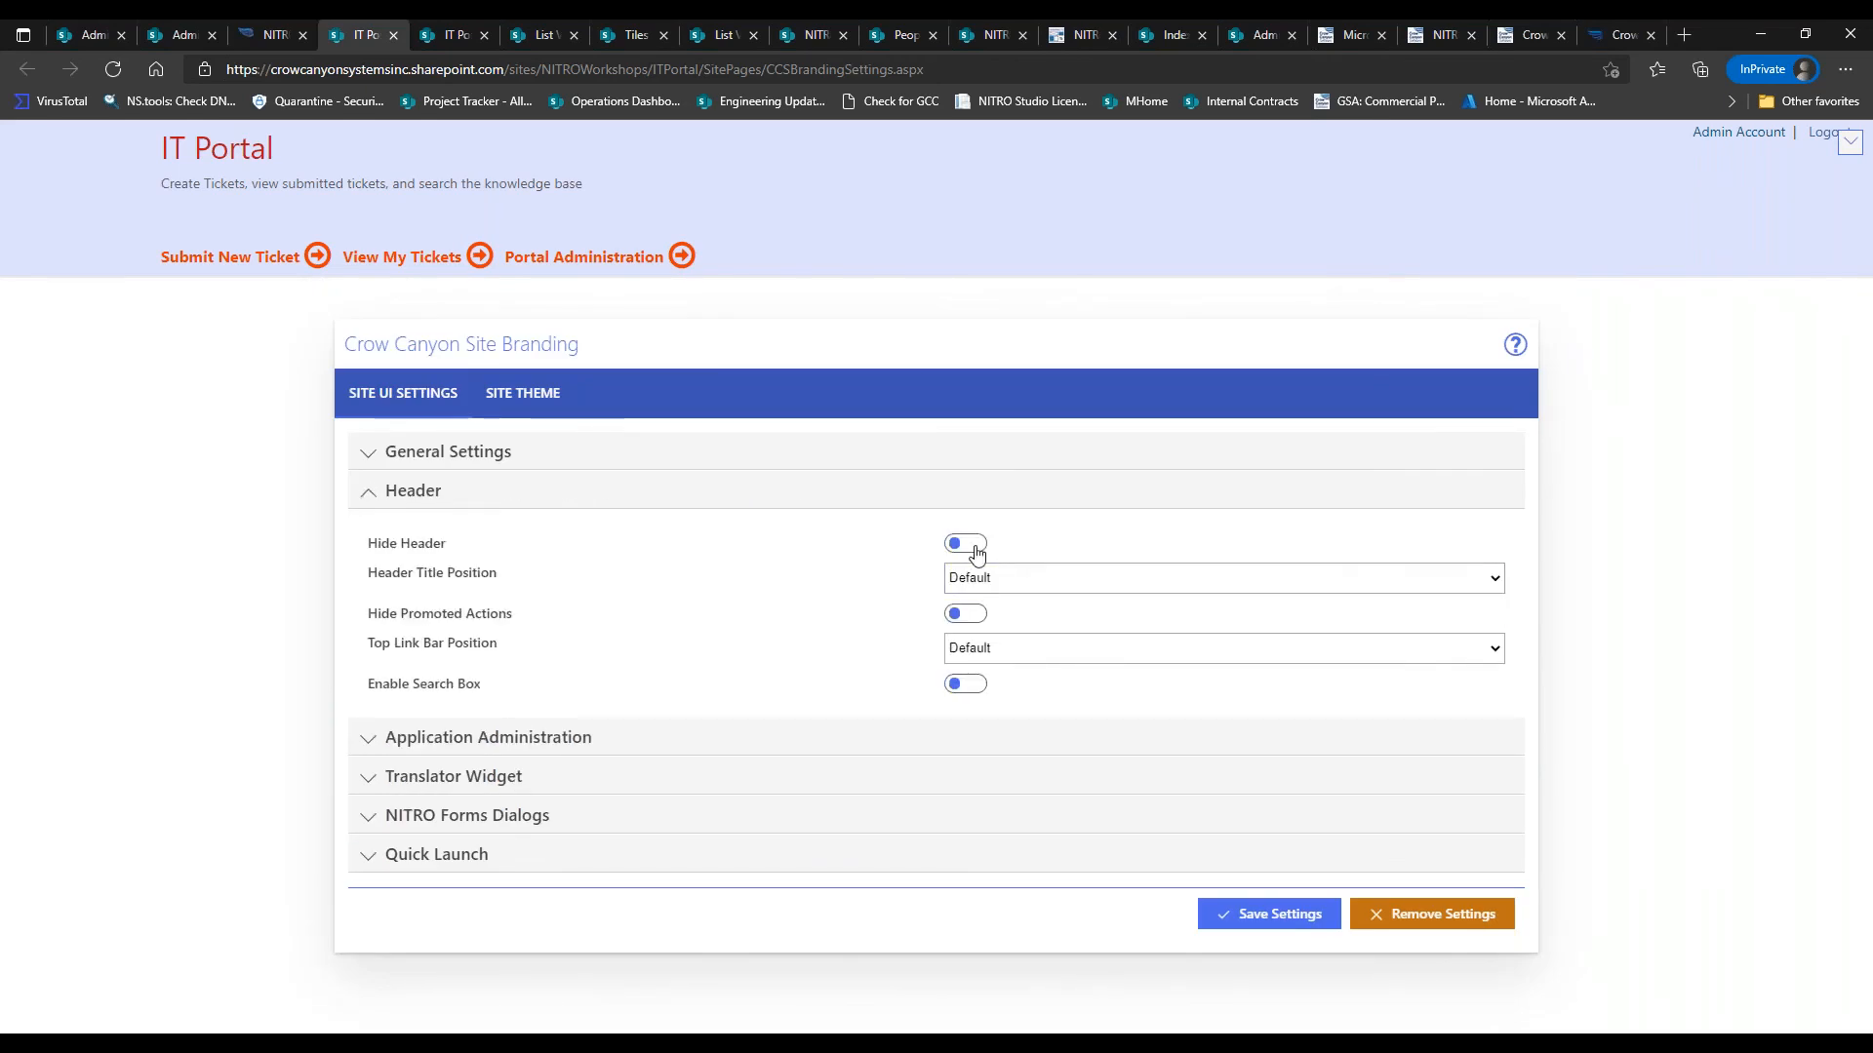
left_click(966, 543)
left_click(1249, 785)
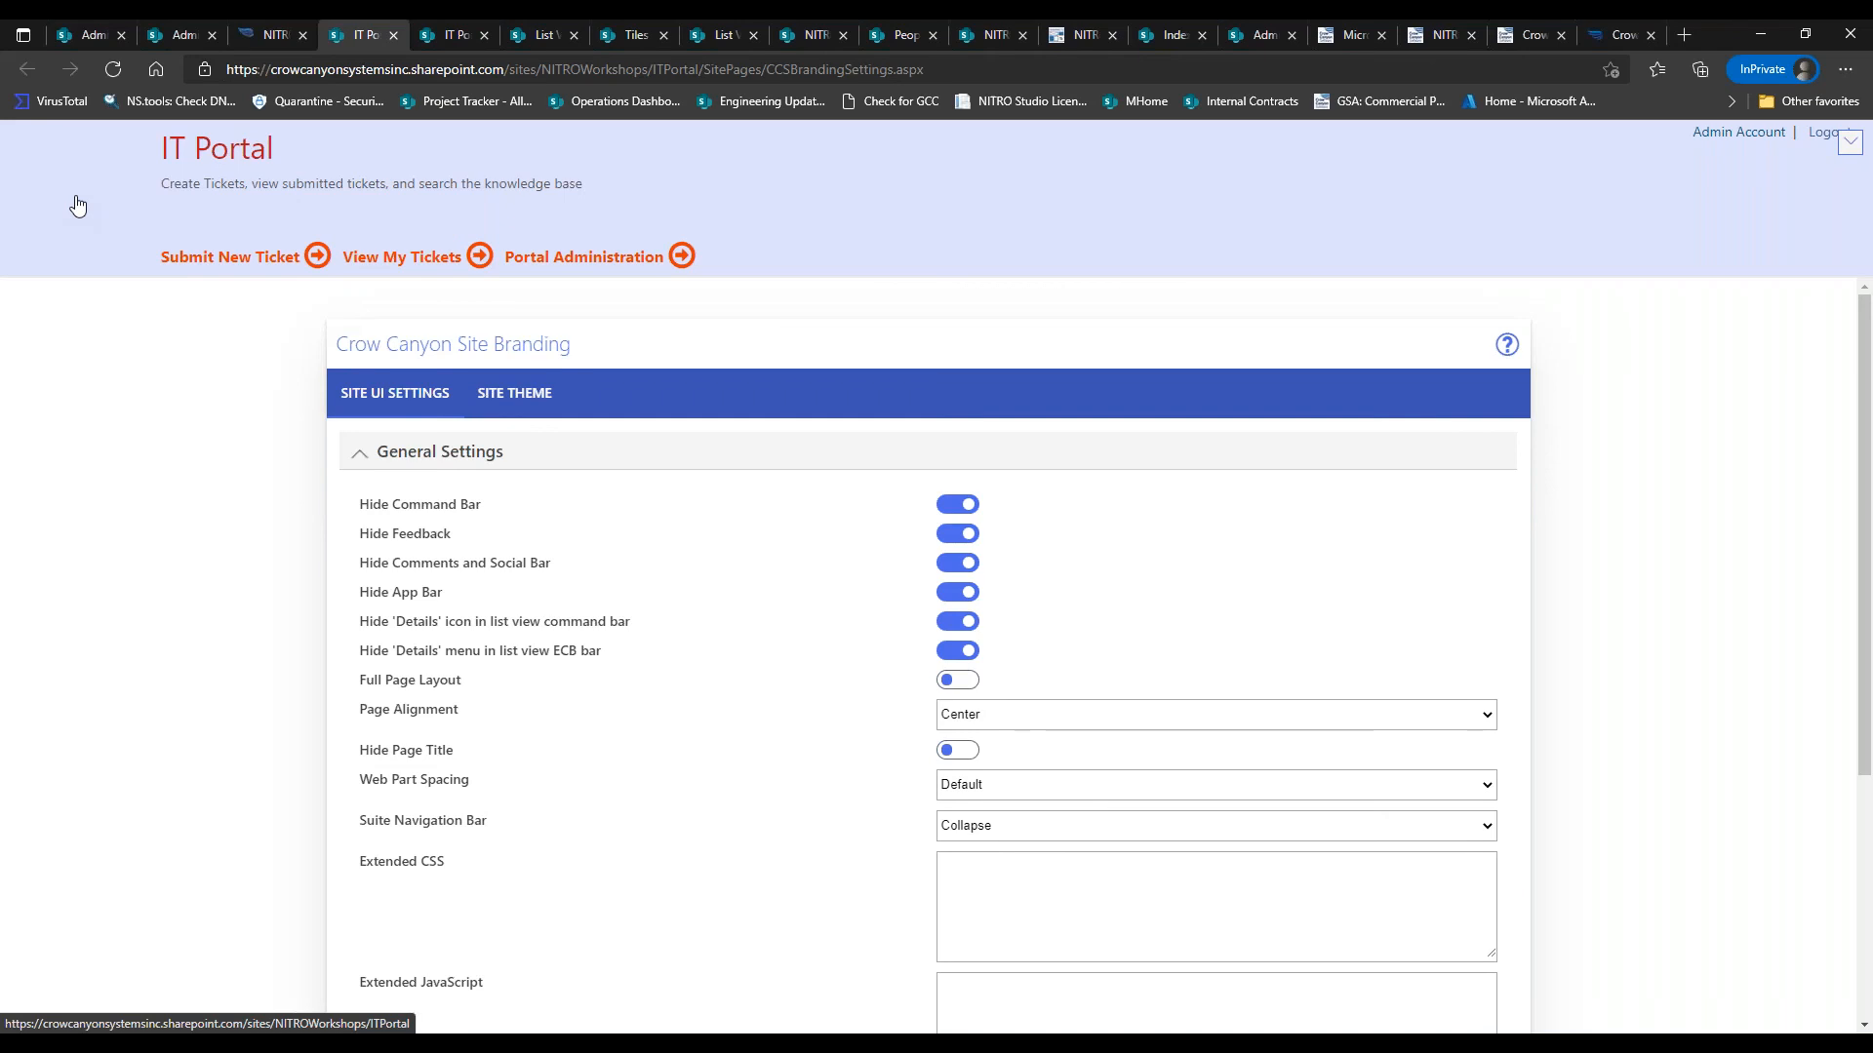
Open the IT Portal home page and compare it with the demo Self-Service Portal
left_click(81, 210)
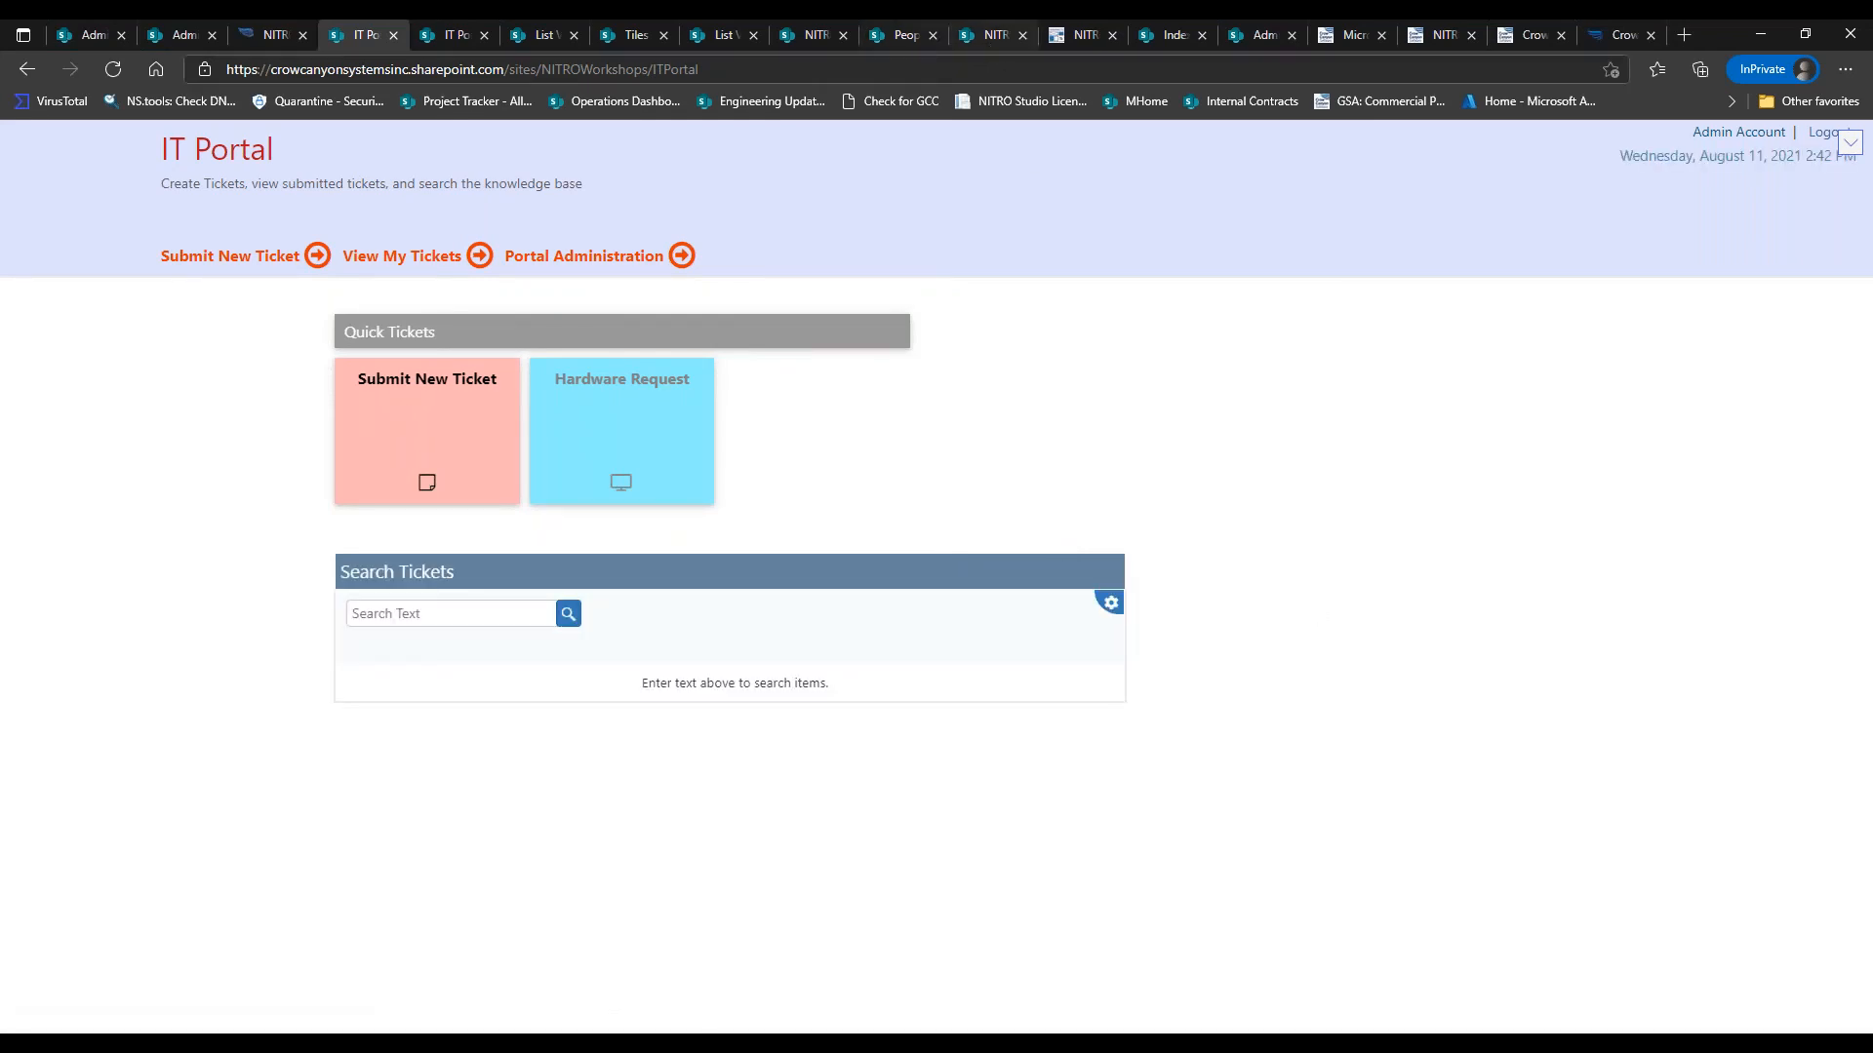
left_click(1170, 37)
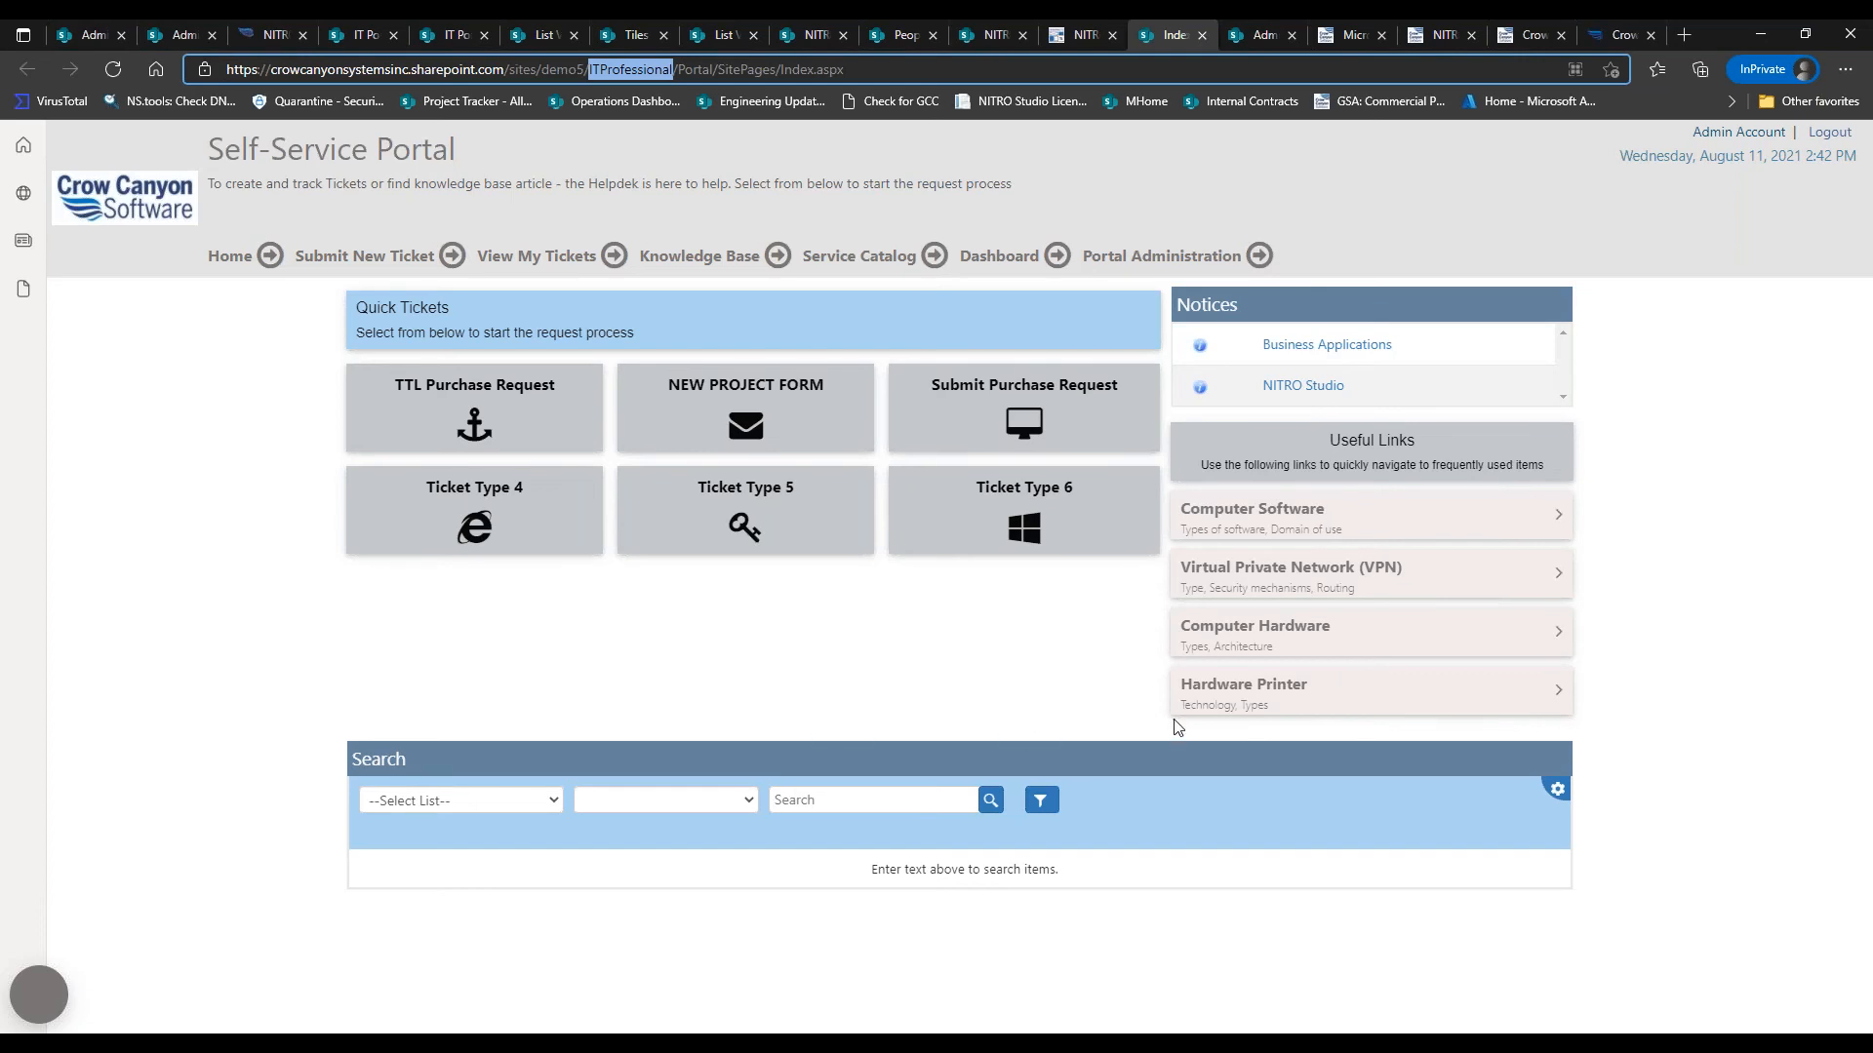
left_click(359, 37)
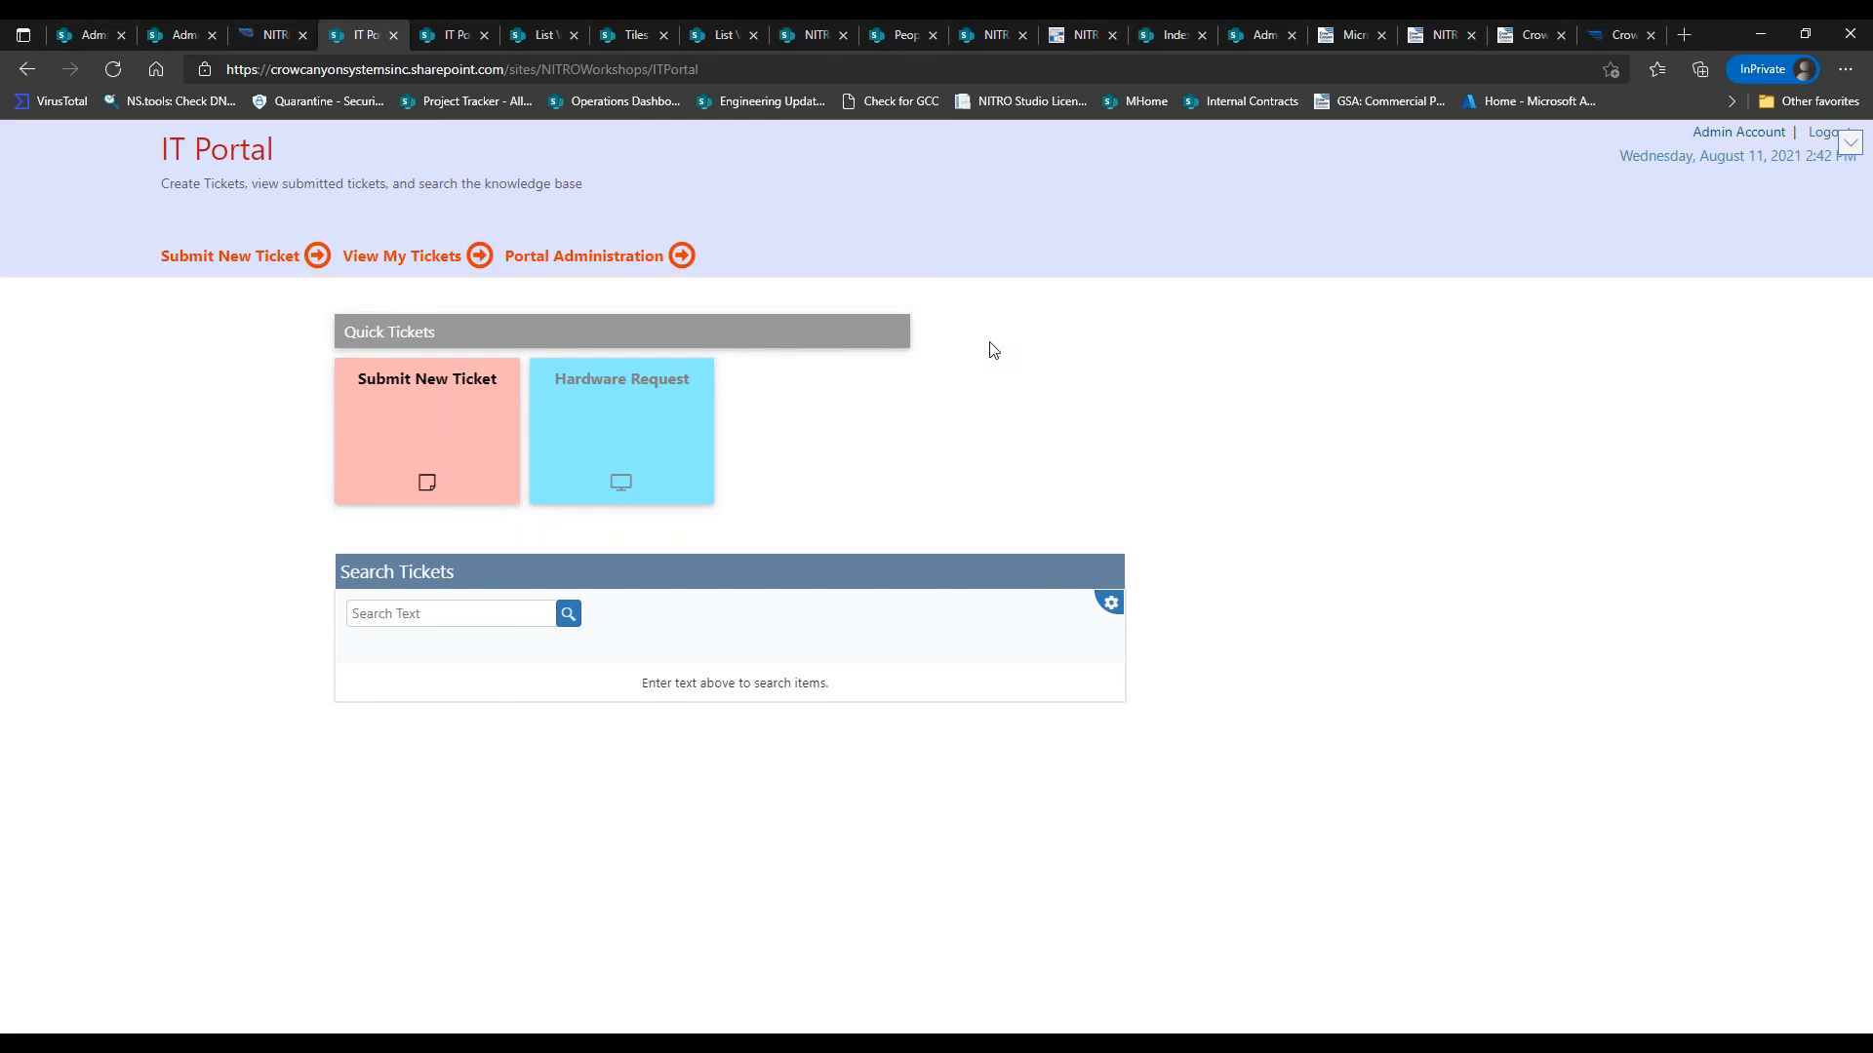
Test the View My Tickets, Portal Administration and Submit New Ticket menu links, then close the ticket form without saving
left_click(466, 257)
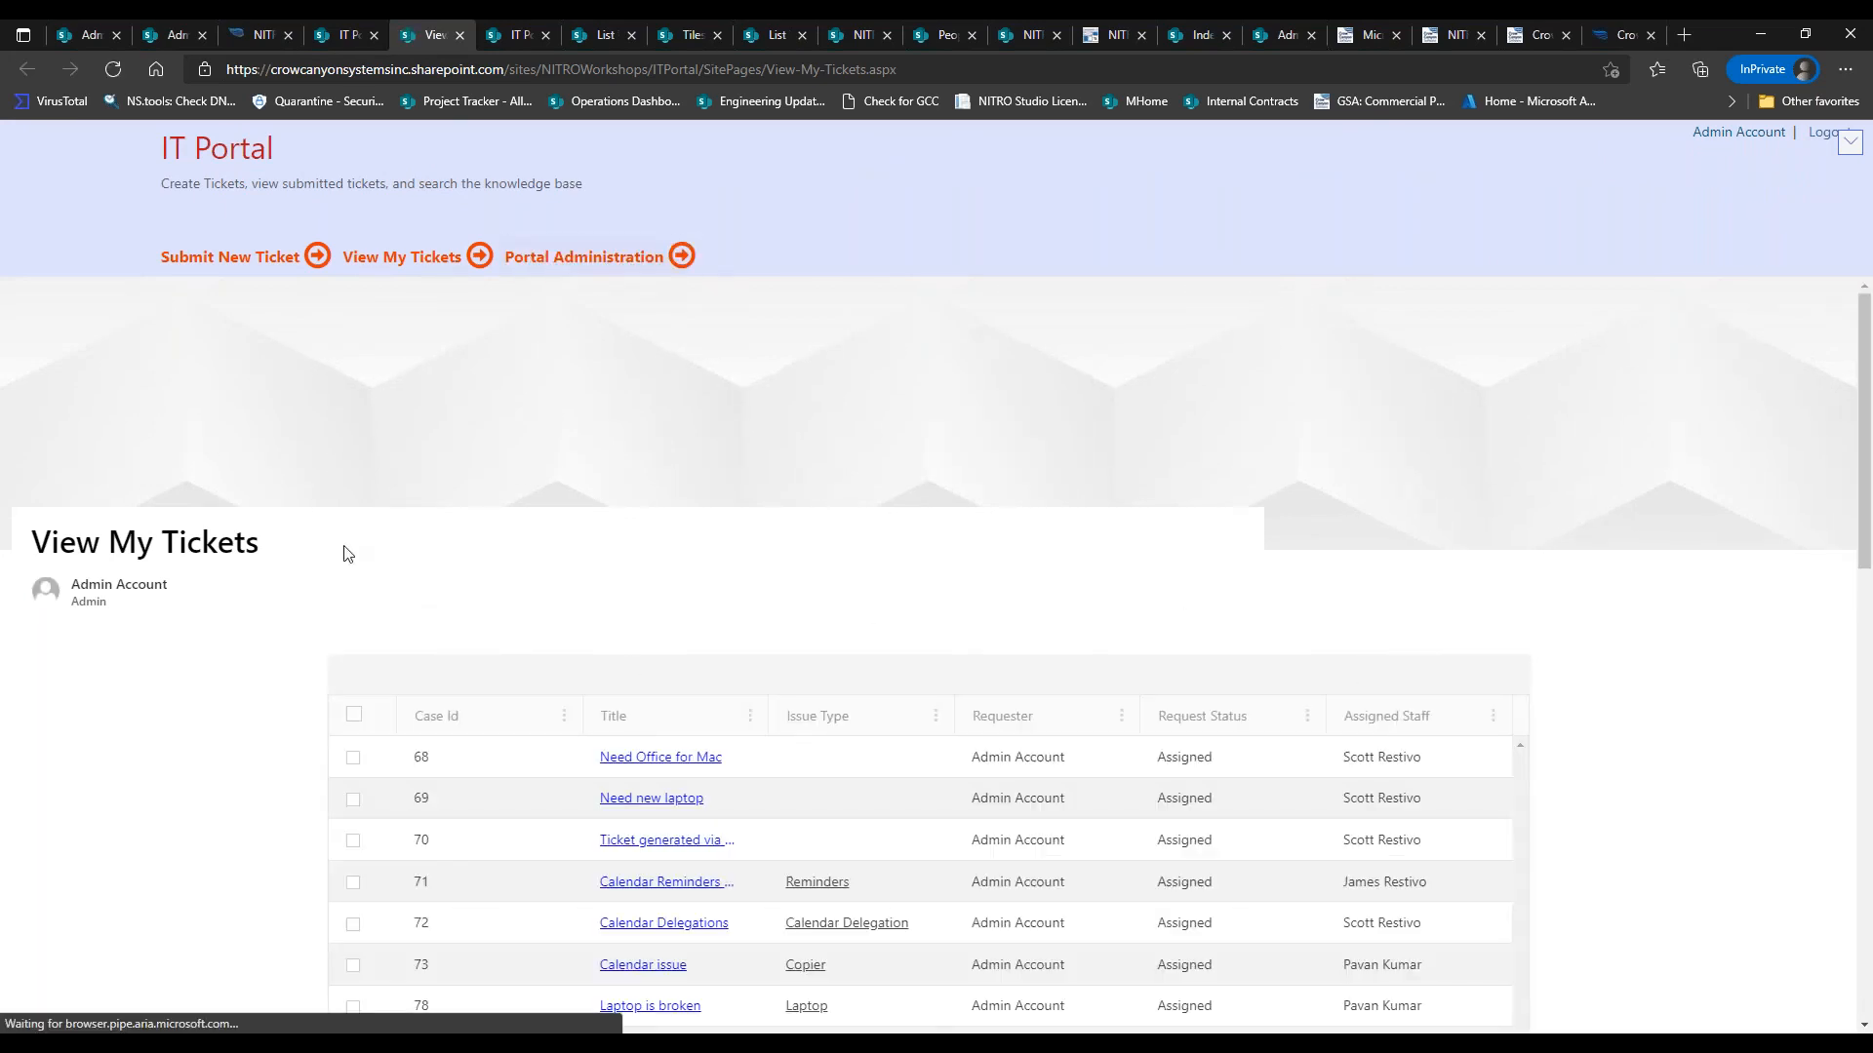
left_click(671, 281)
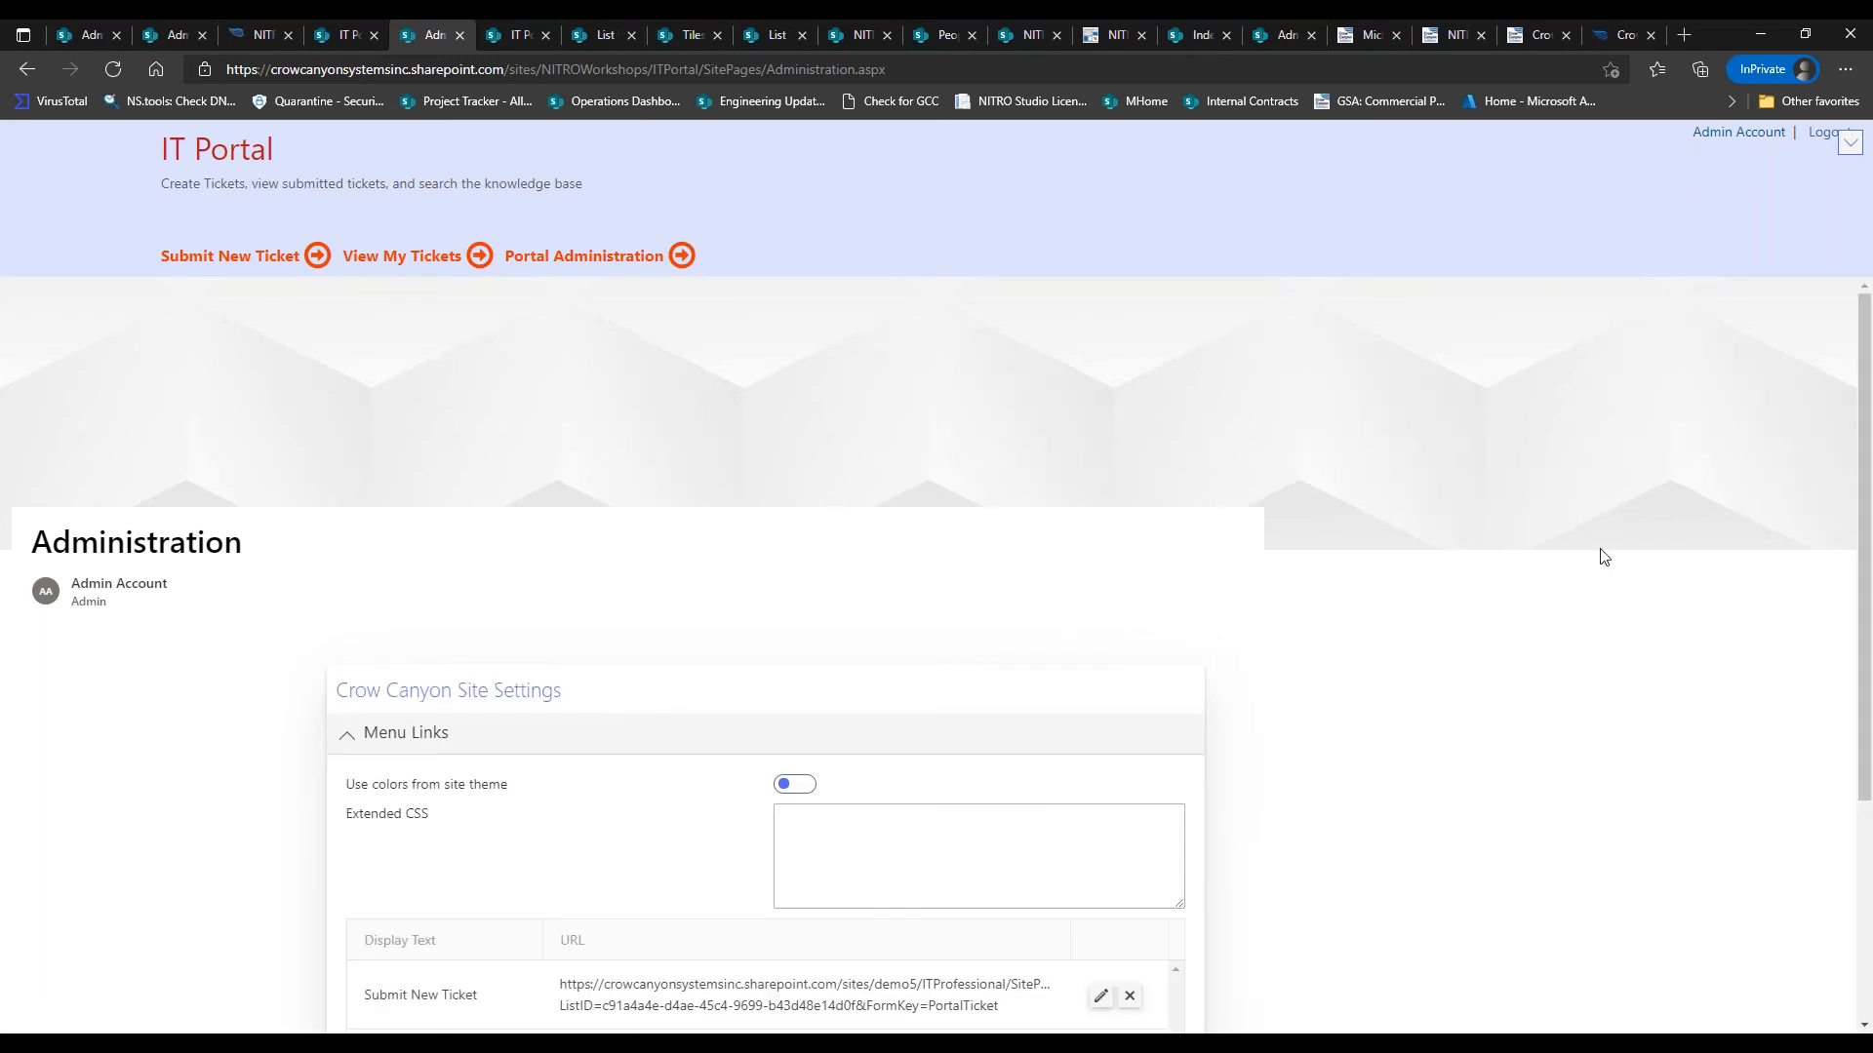
left_click(259, 256)
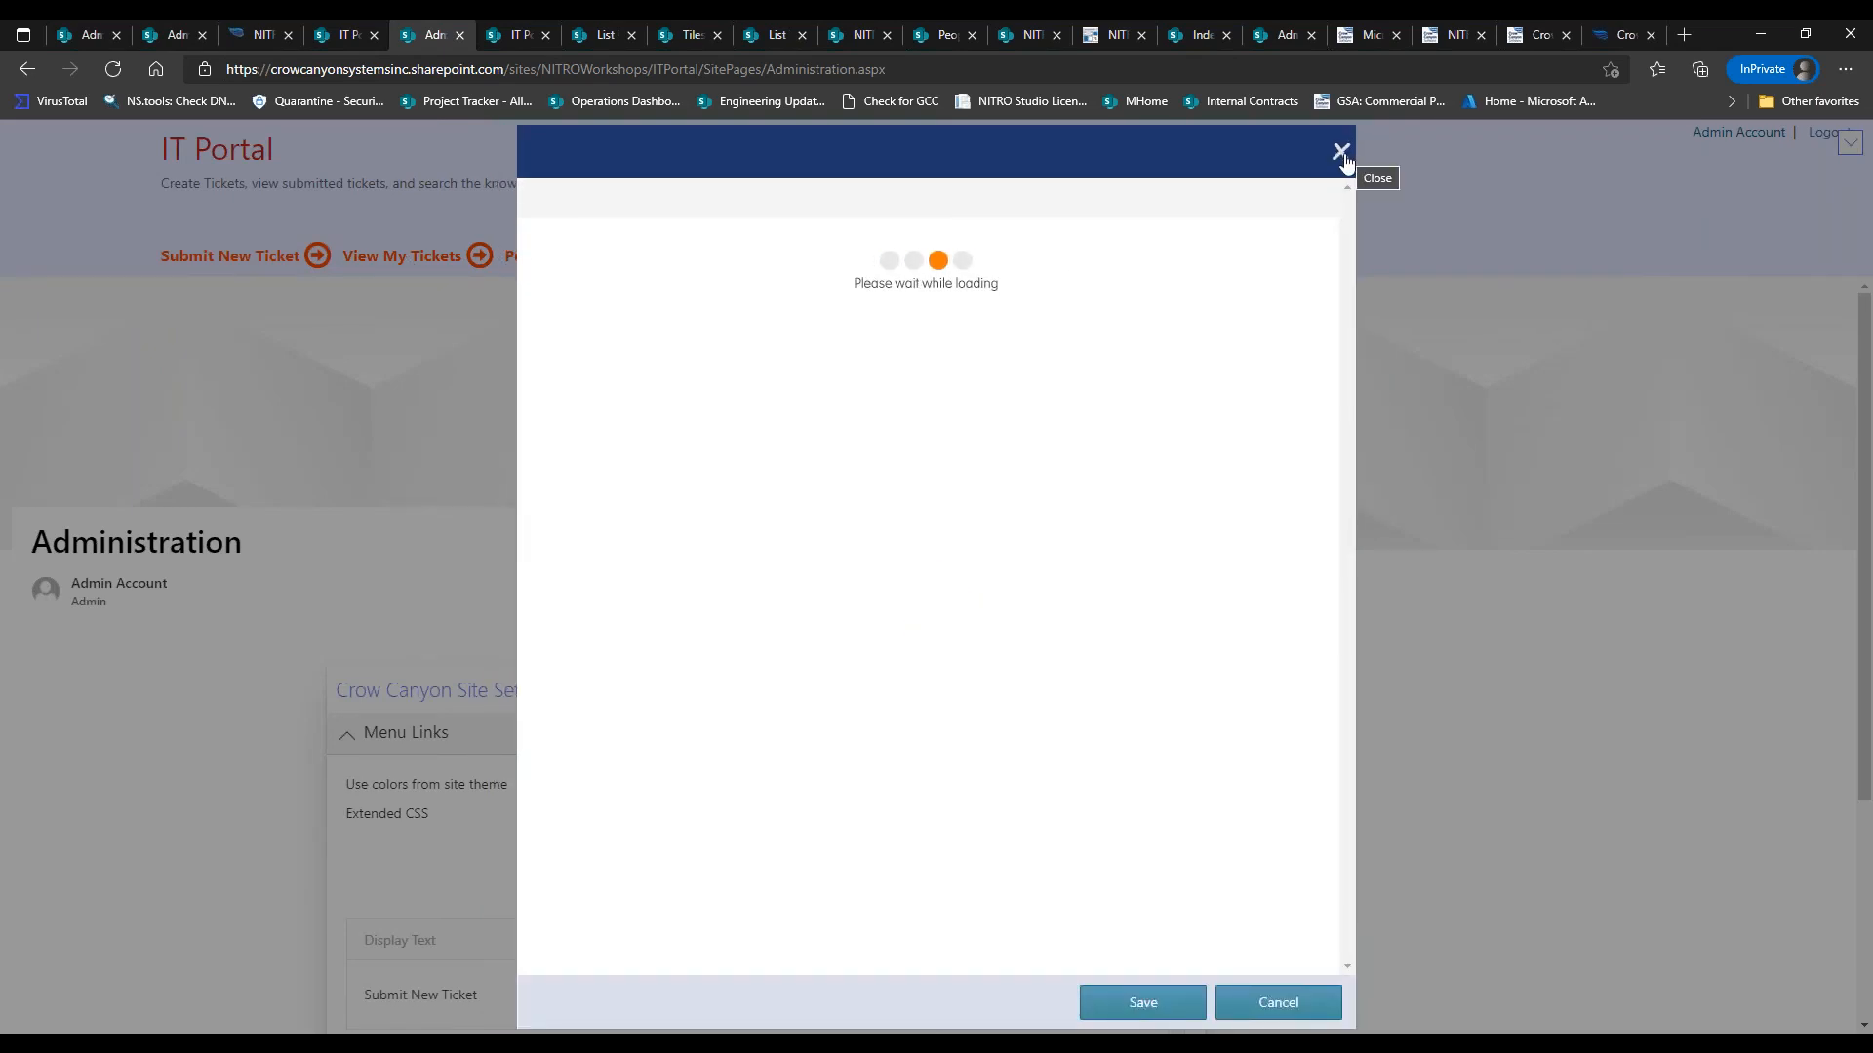
left_click(1341, 152)
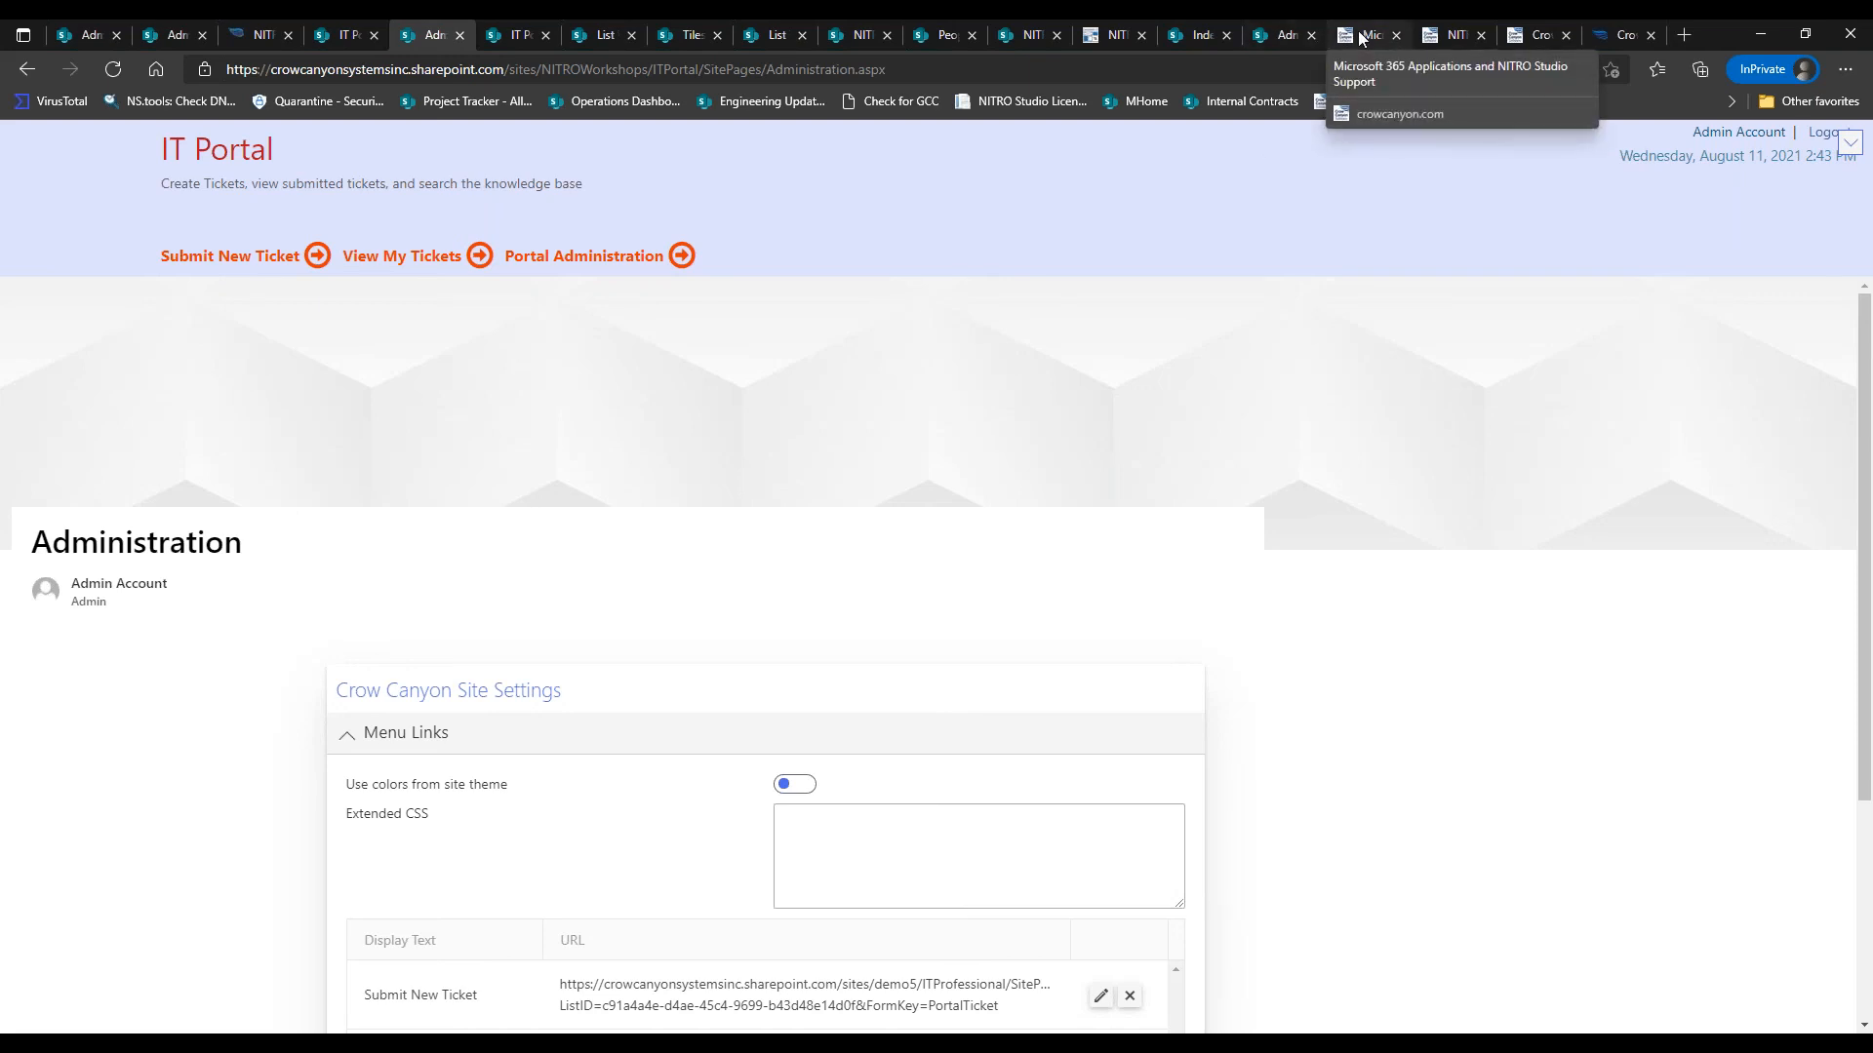
Review the upcoming NITRO Studio workshops and the upcoming webinars on the Crow Canyon Software website
left_click(1436, 34)
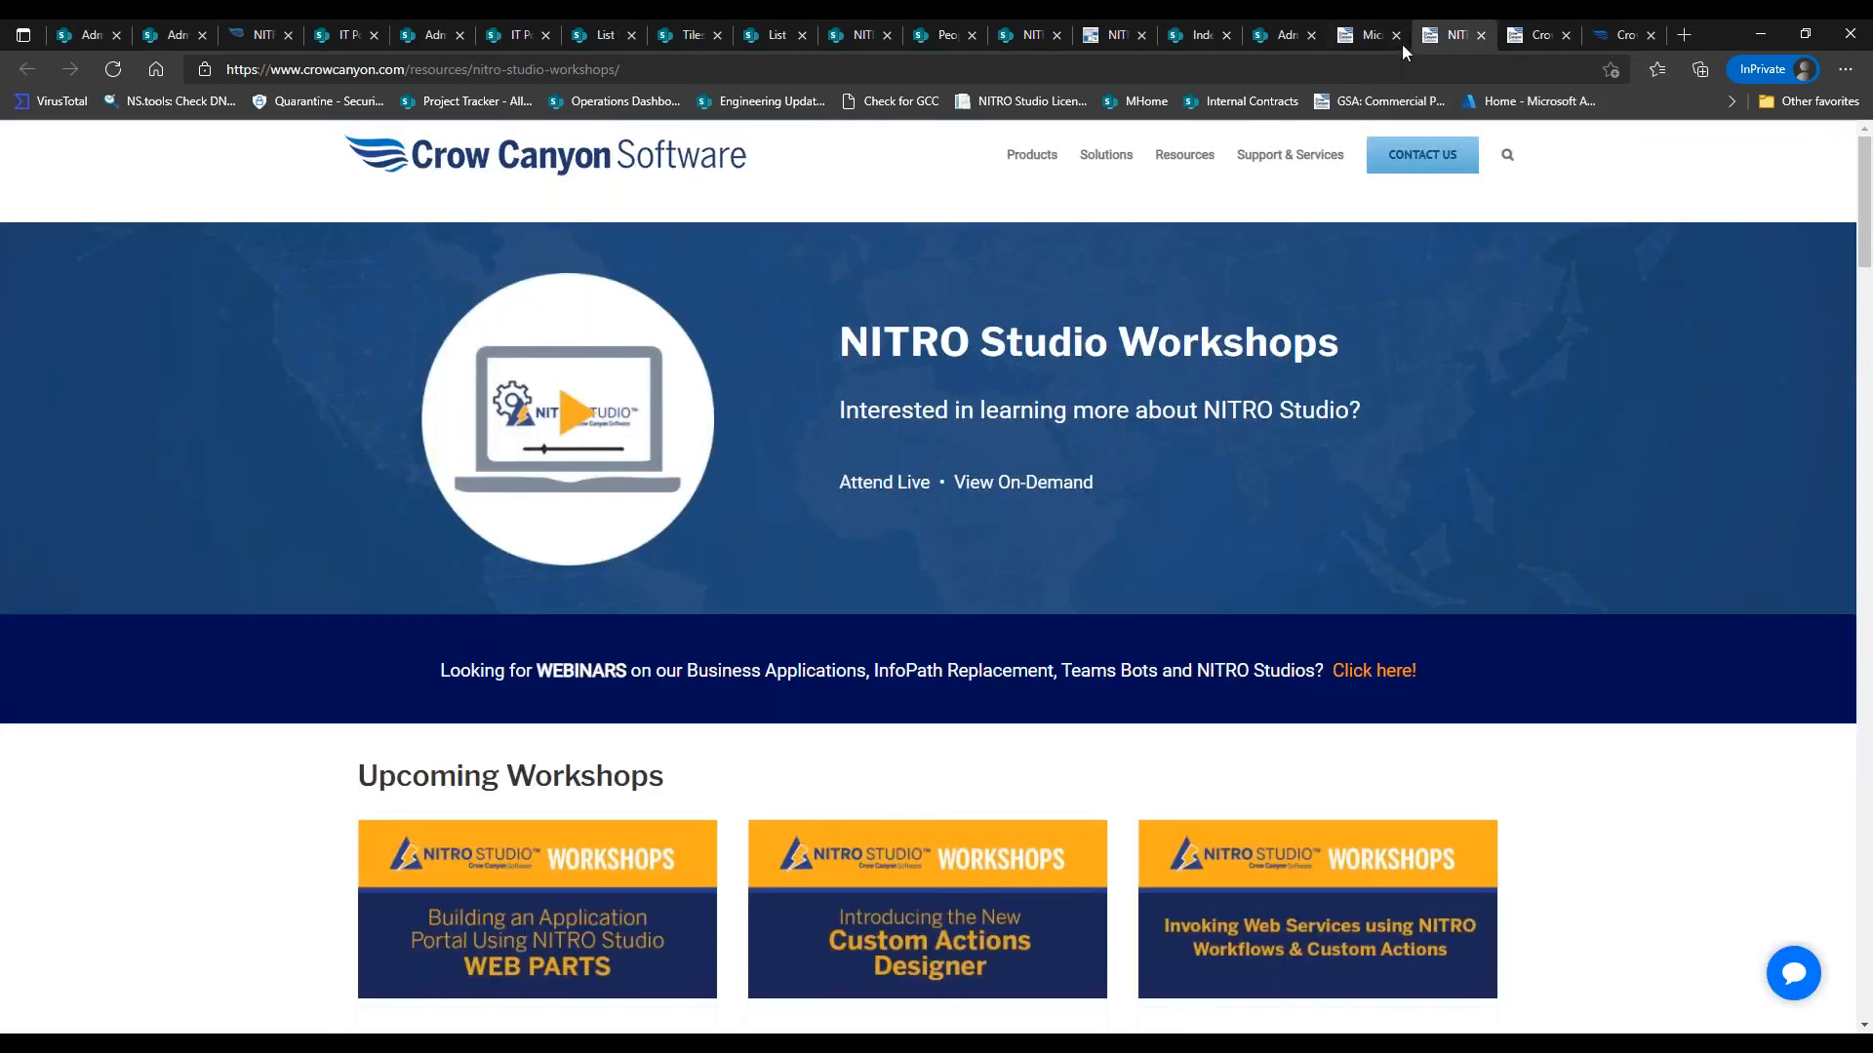
left_click_drag(1865, 216, 1869, 283)
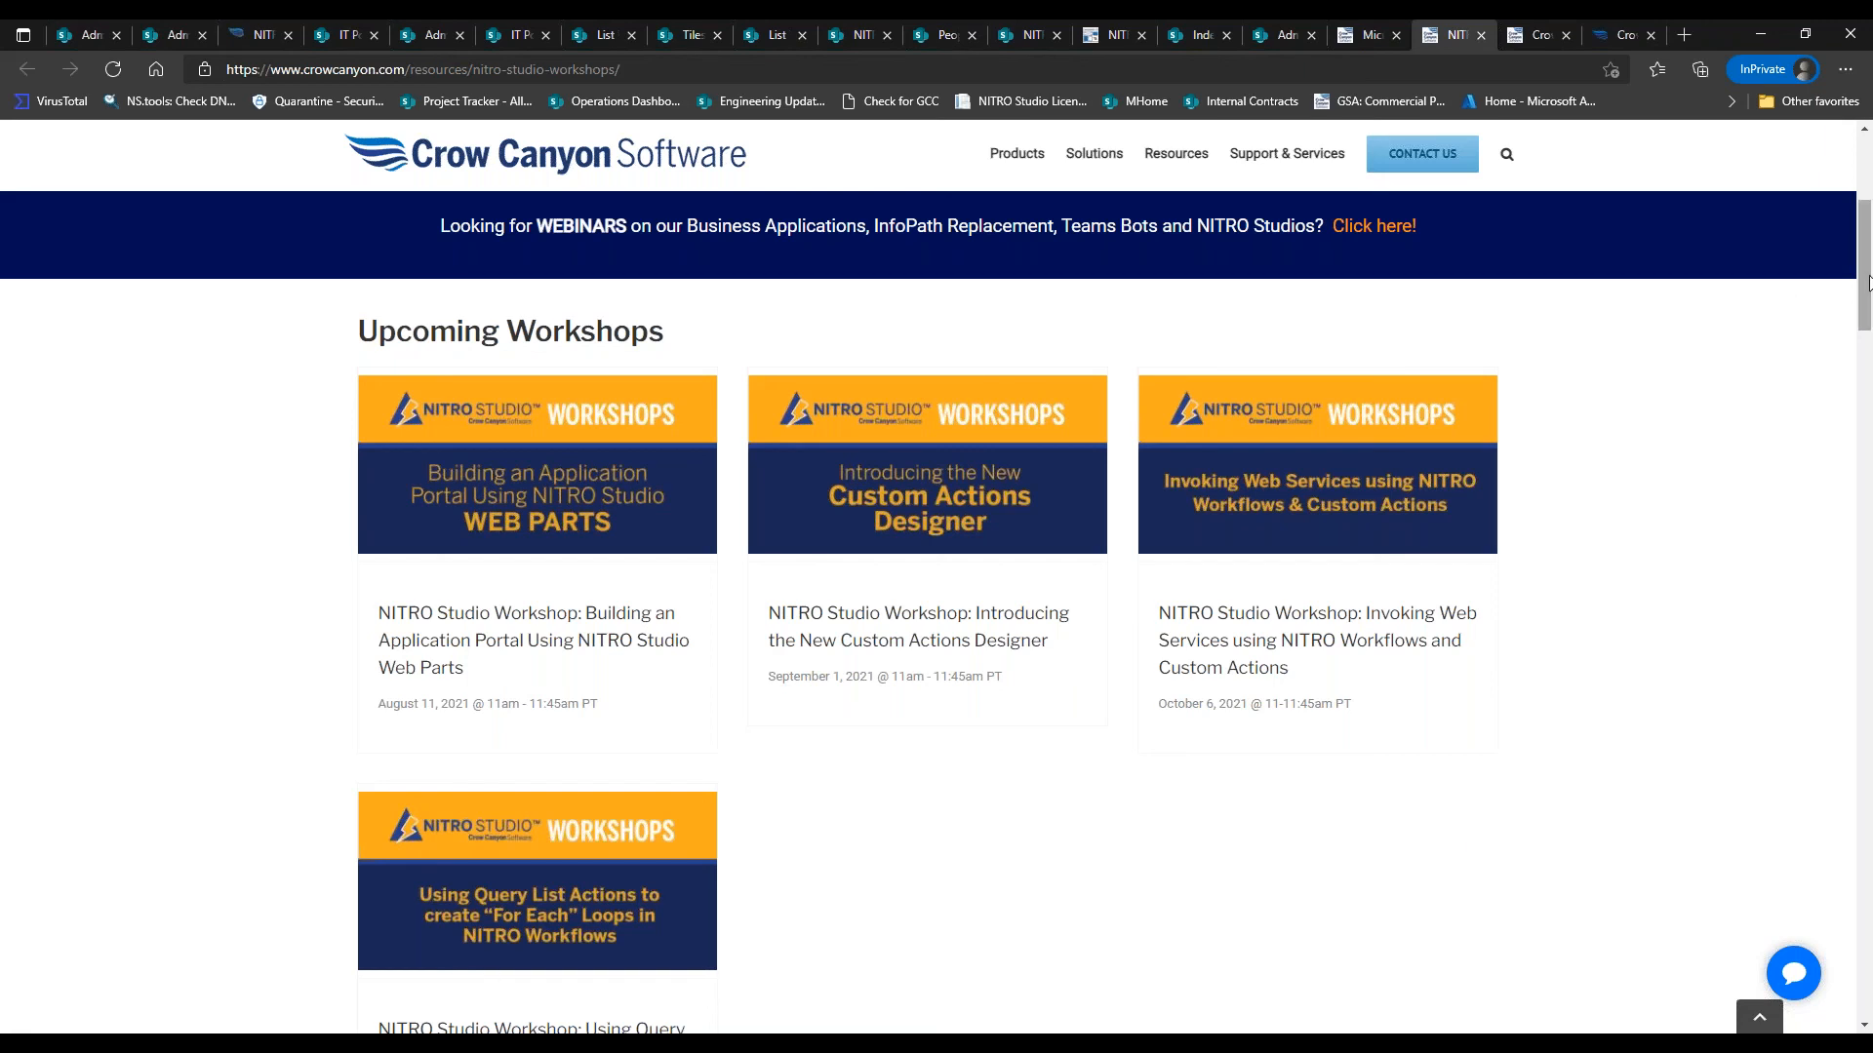
scroll(1868, 292, "down", 1)
left_click_drag(1868, 292, 1863, 317)
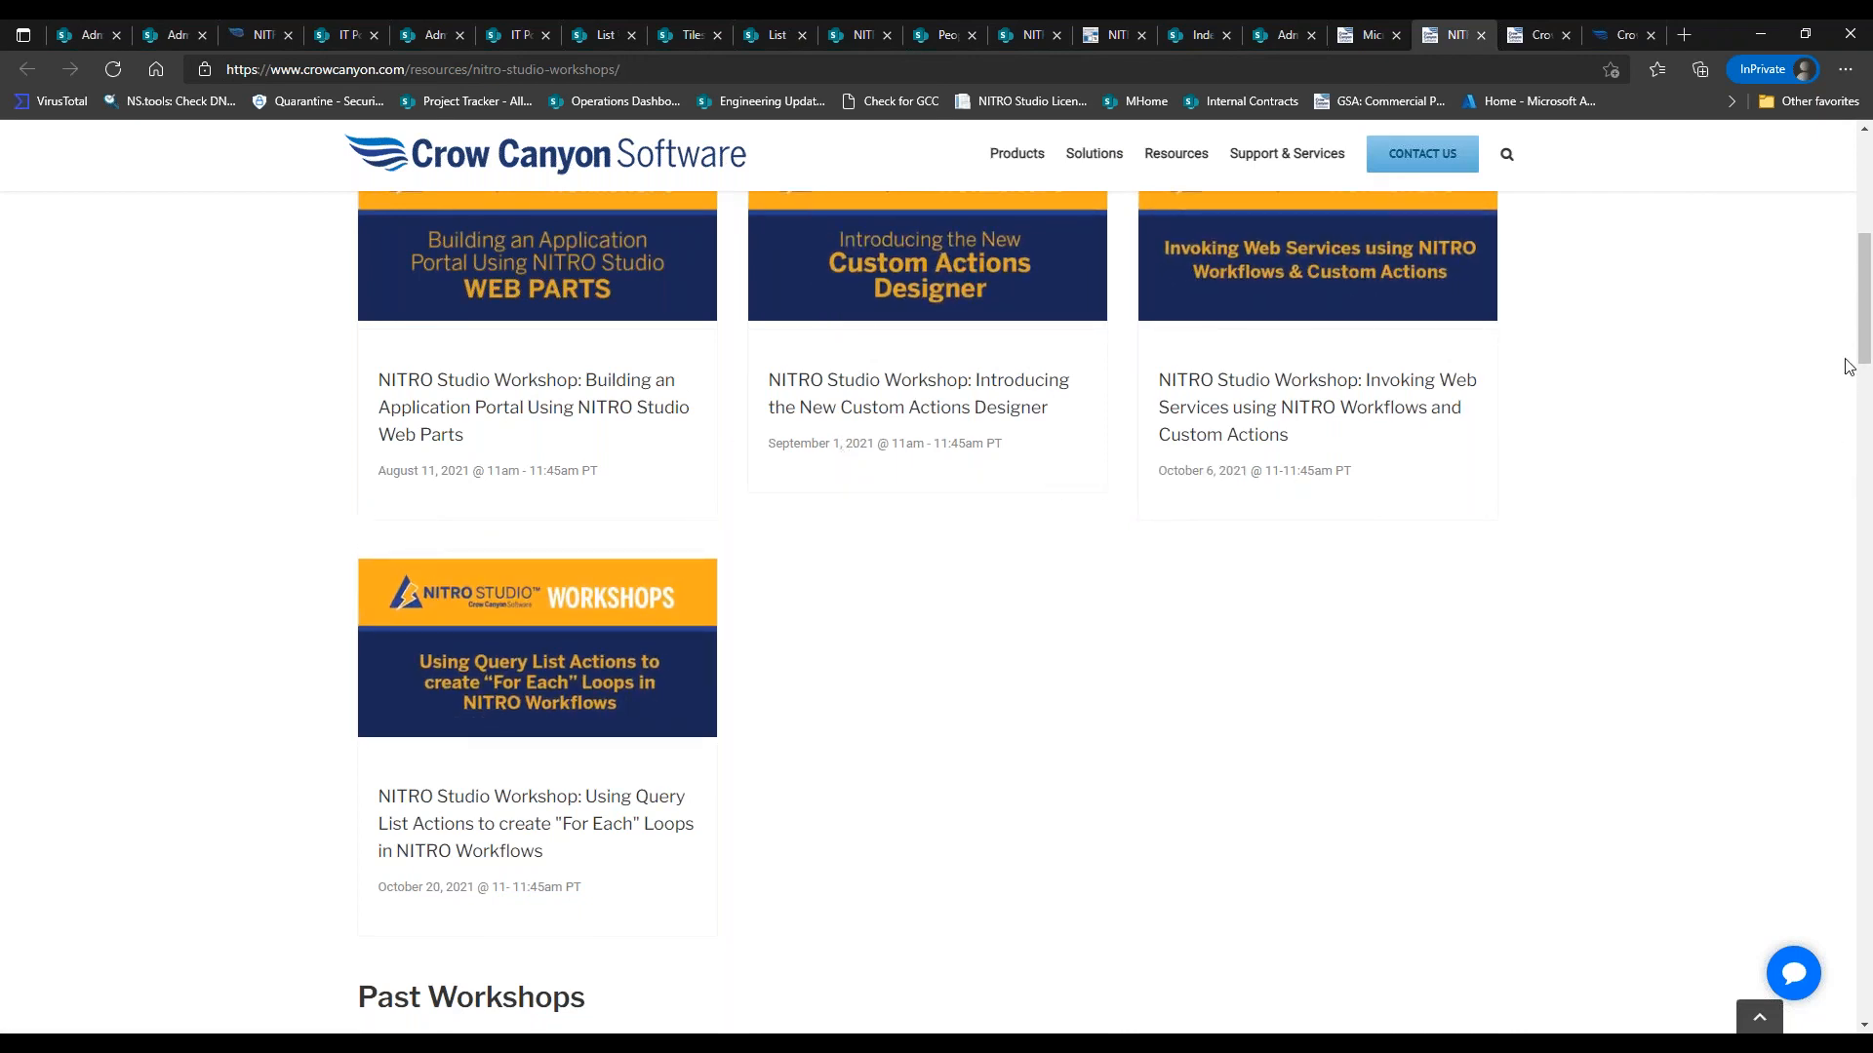
mouse_move(1864, 303)
left_mouse_down()
mouse_move(1814, 169)
mouse_move(1866, 205)
mouse_move(1866, 307)
left_mouse_up()
left_click(1532, 35)
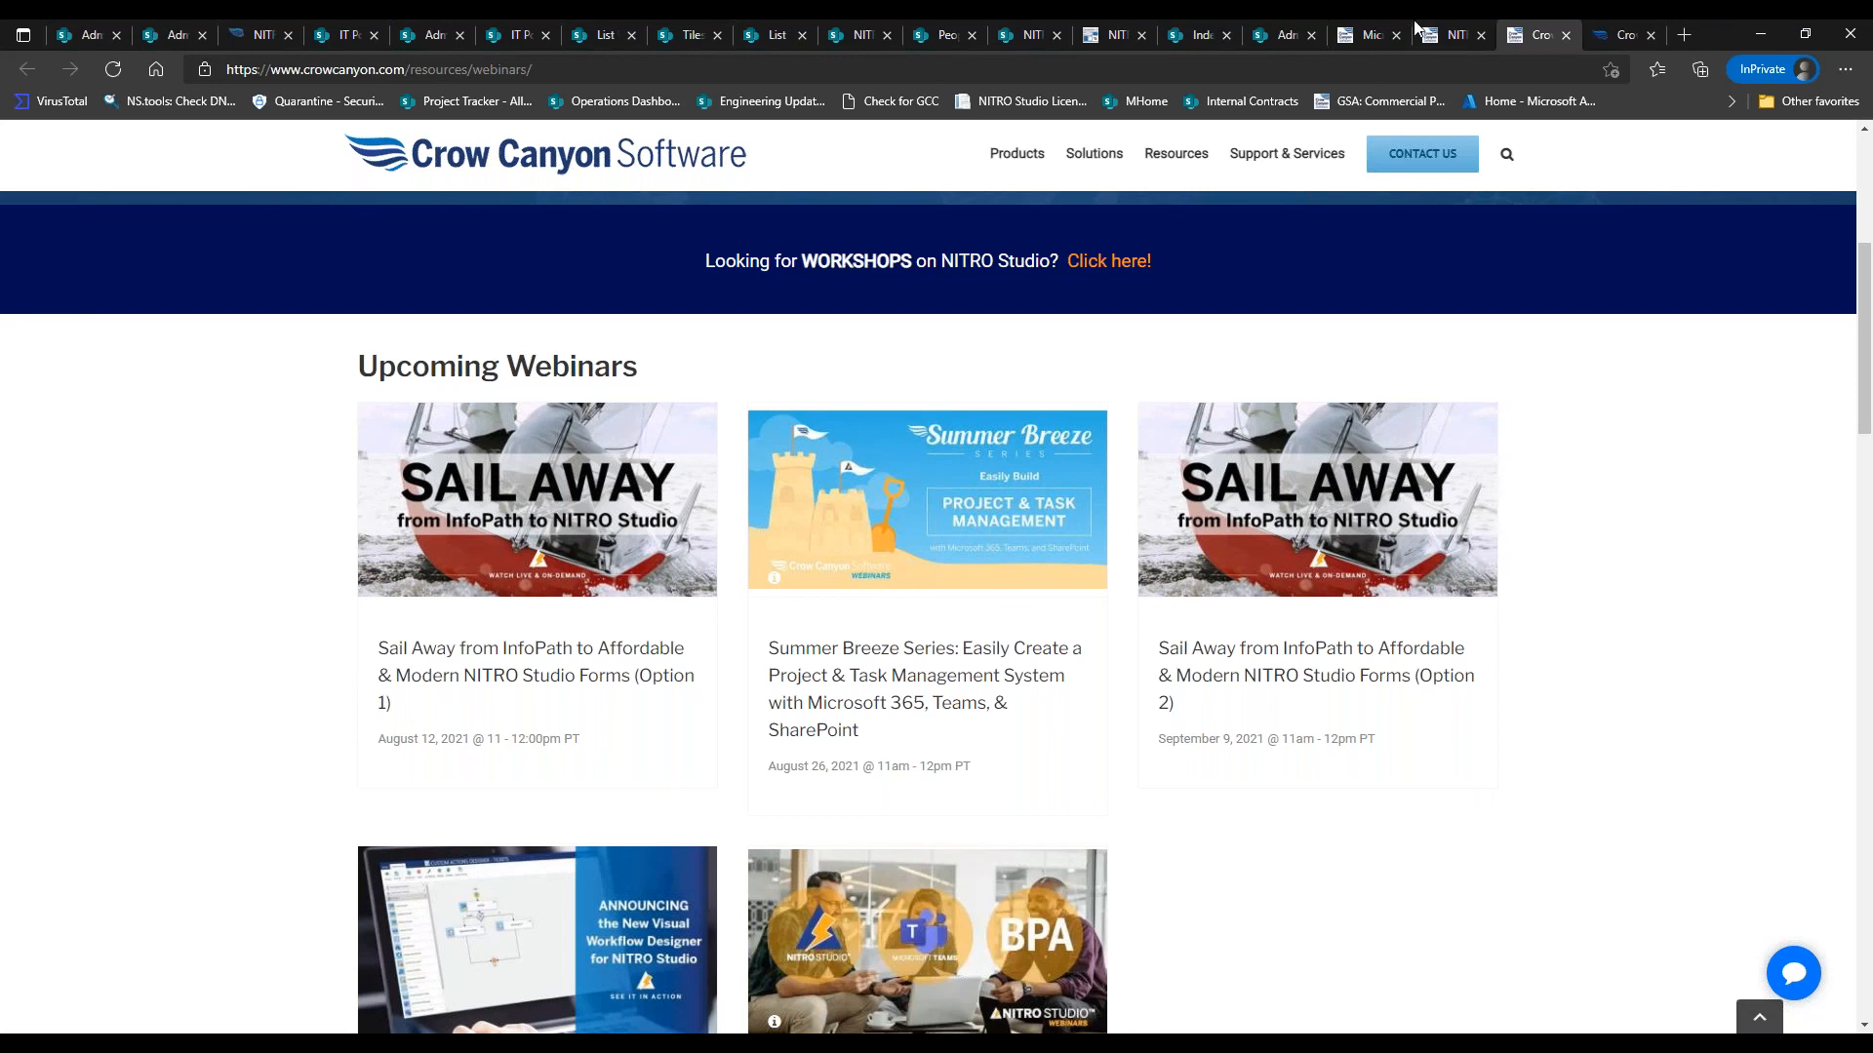
Browse the past NITRO Studio workshops and view the Community Forum on the Crow Canyon help site
left_click(1444, 39)
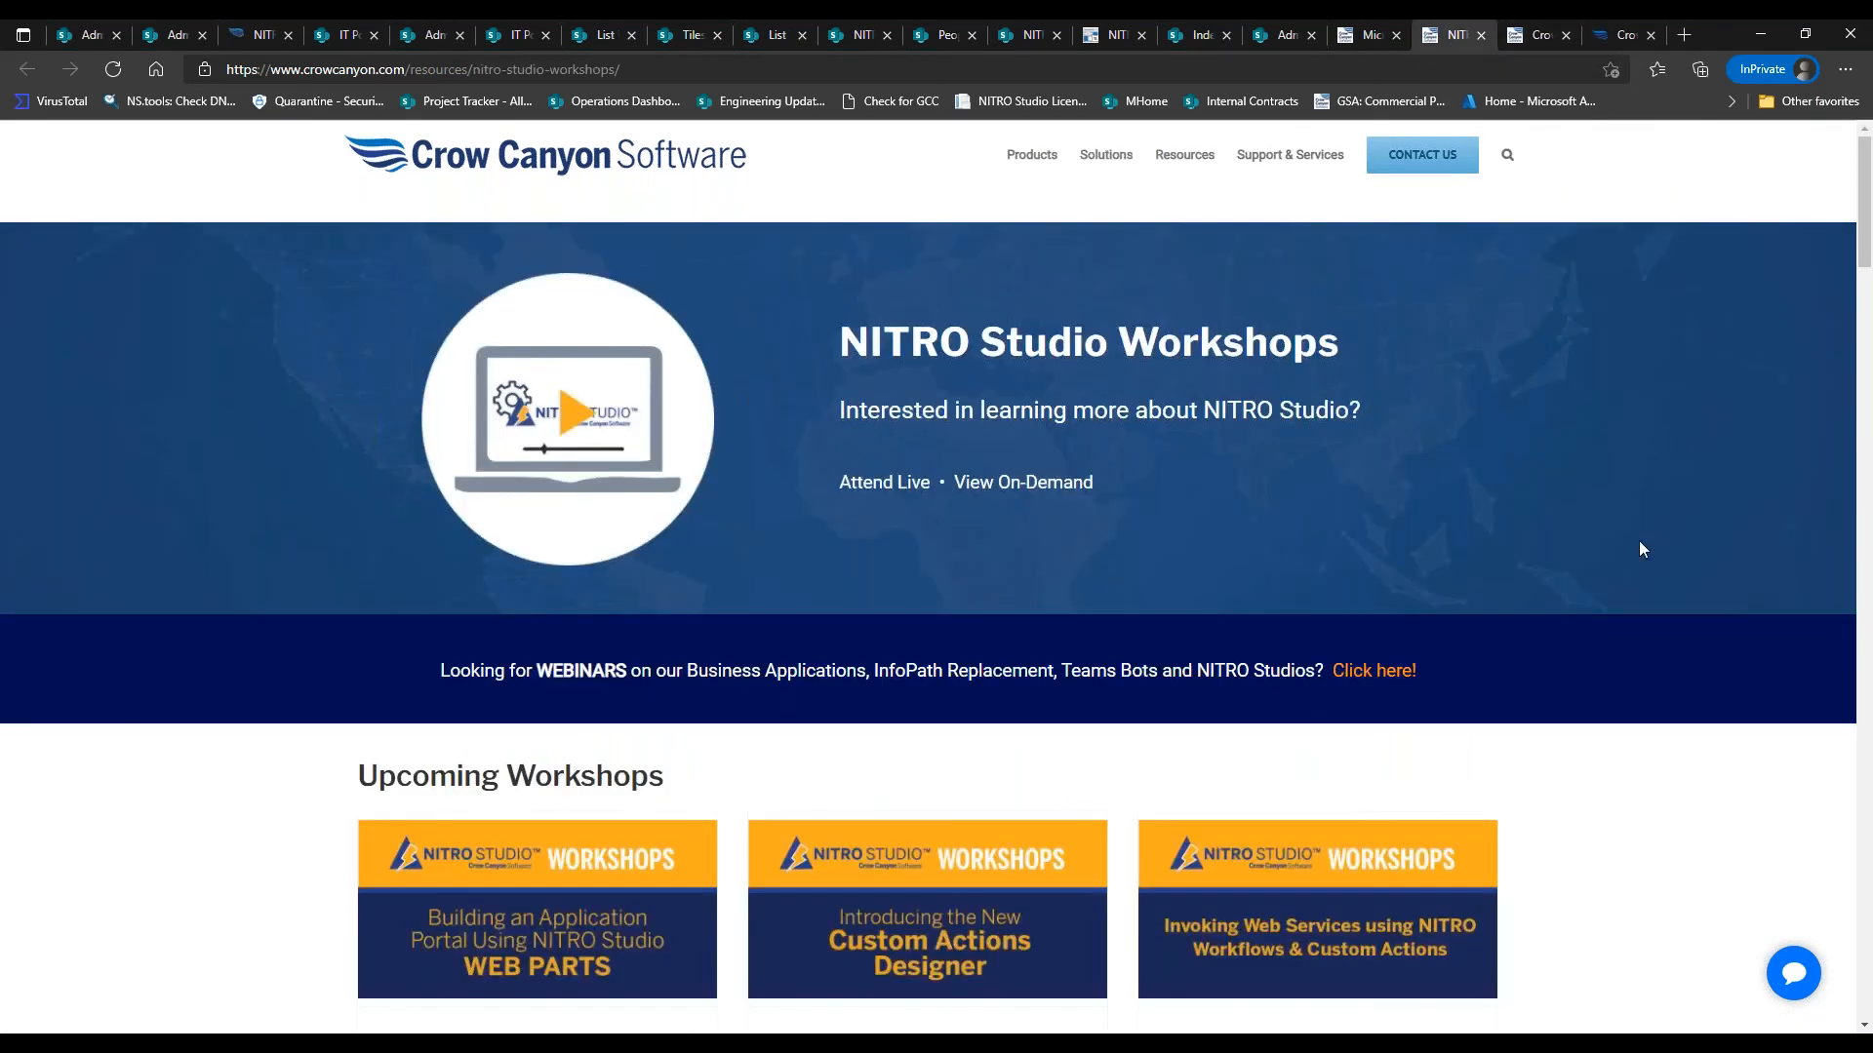
left_click_drag(1868, 214, 1866, 410)
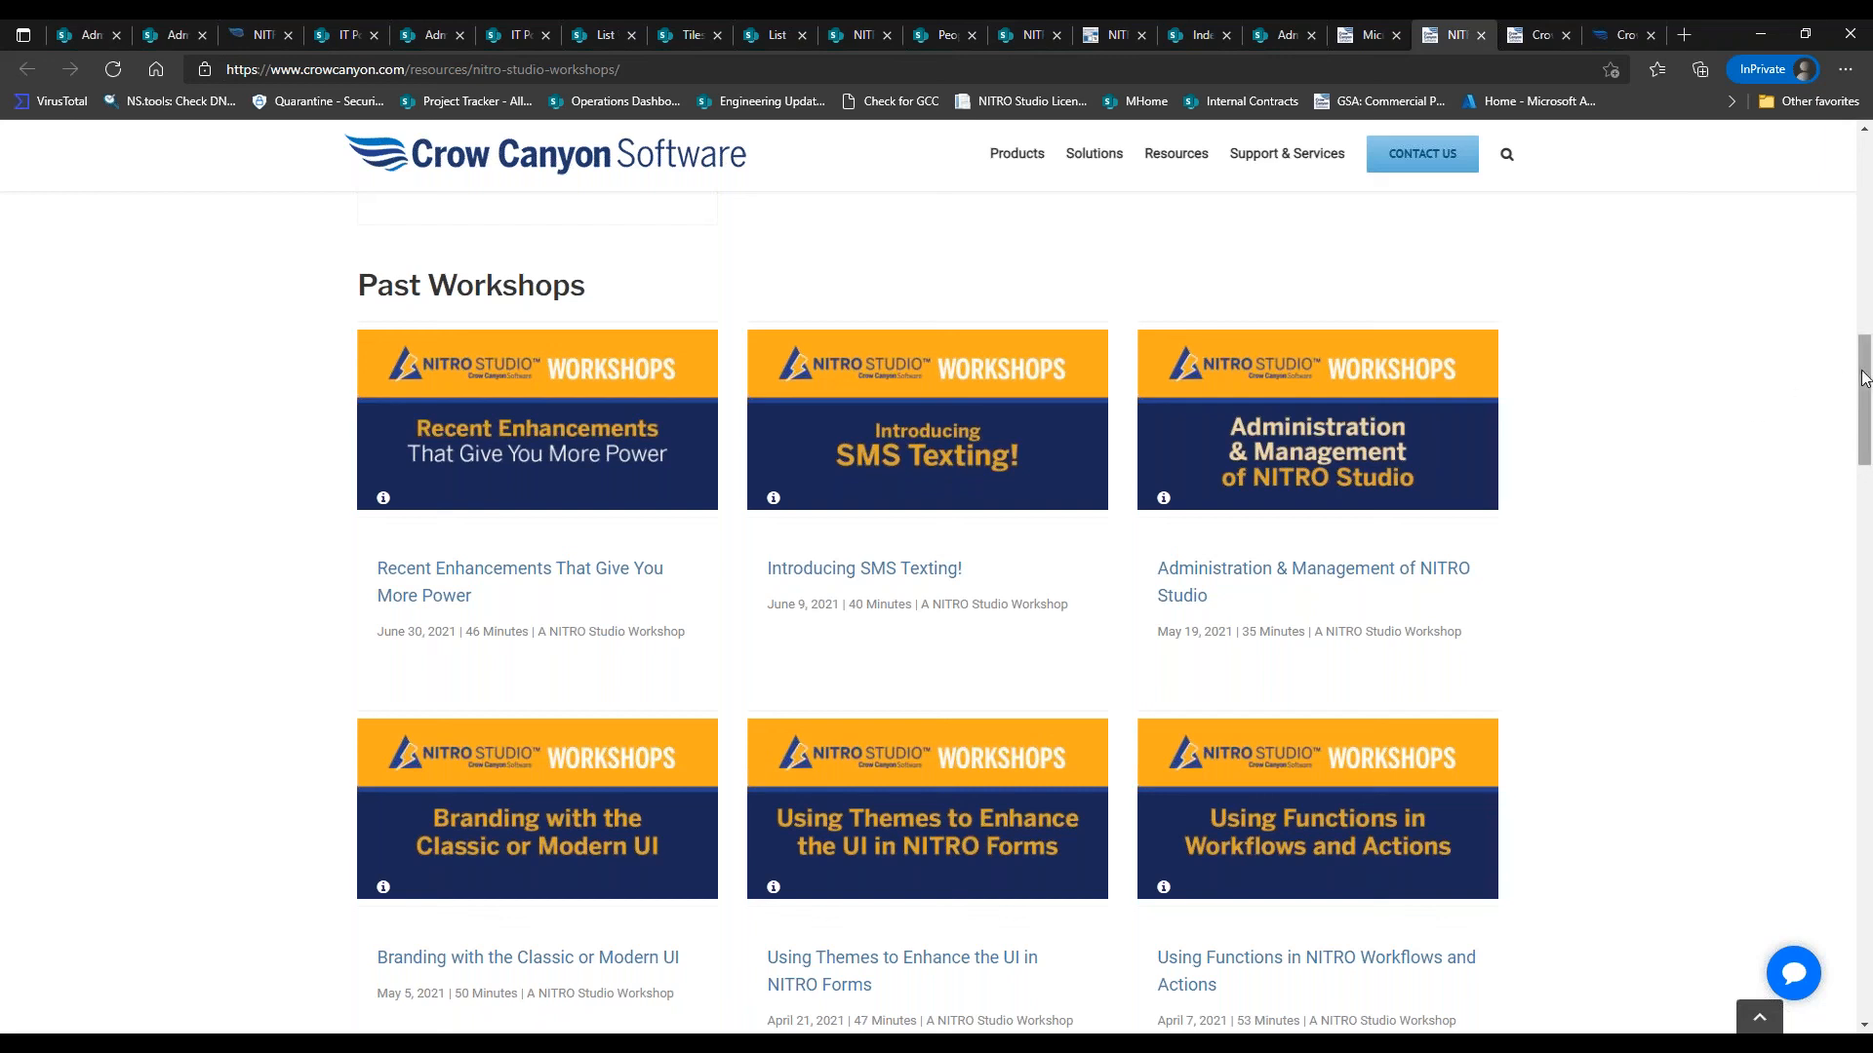
scroll(1833, 382, "up", 10)
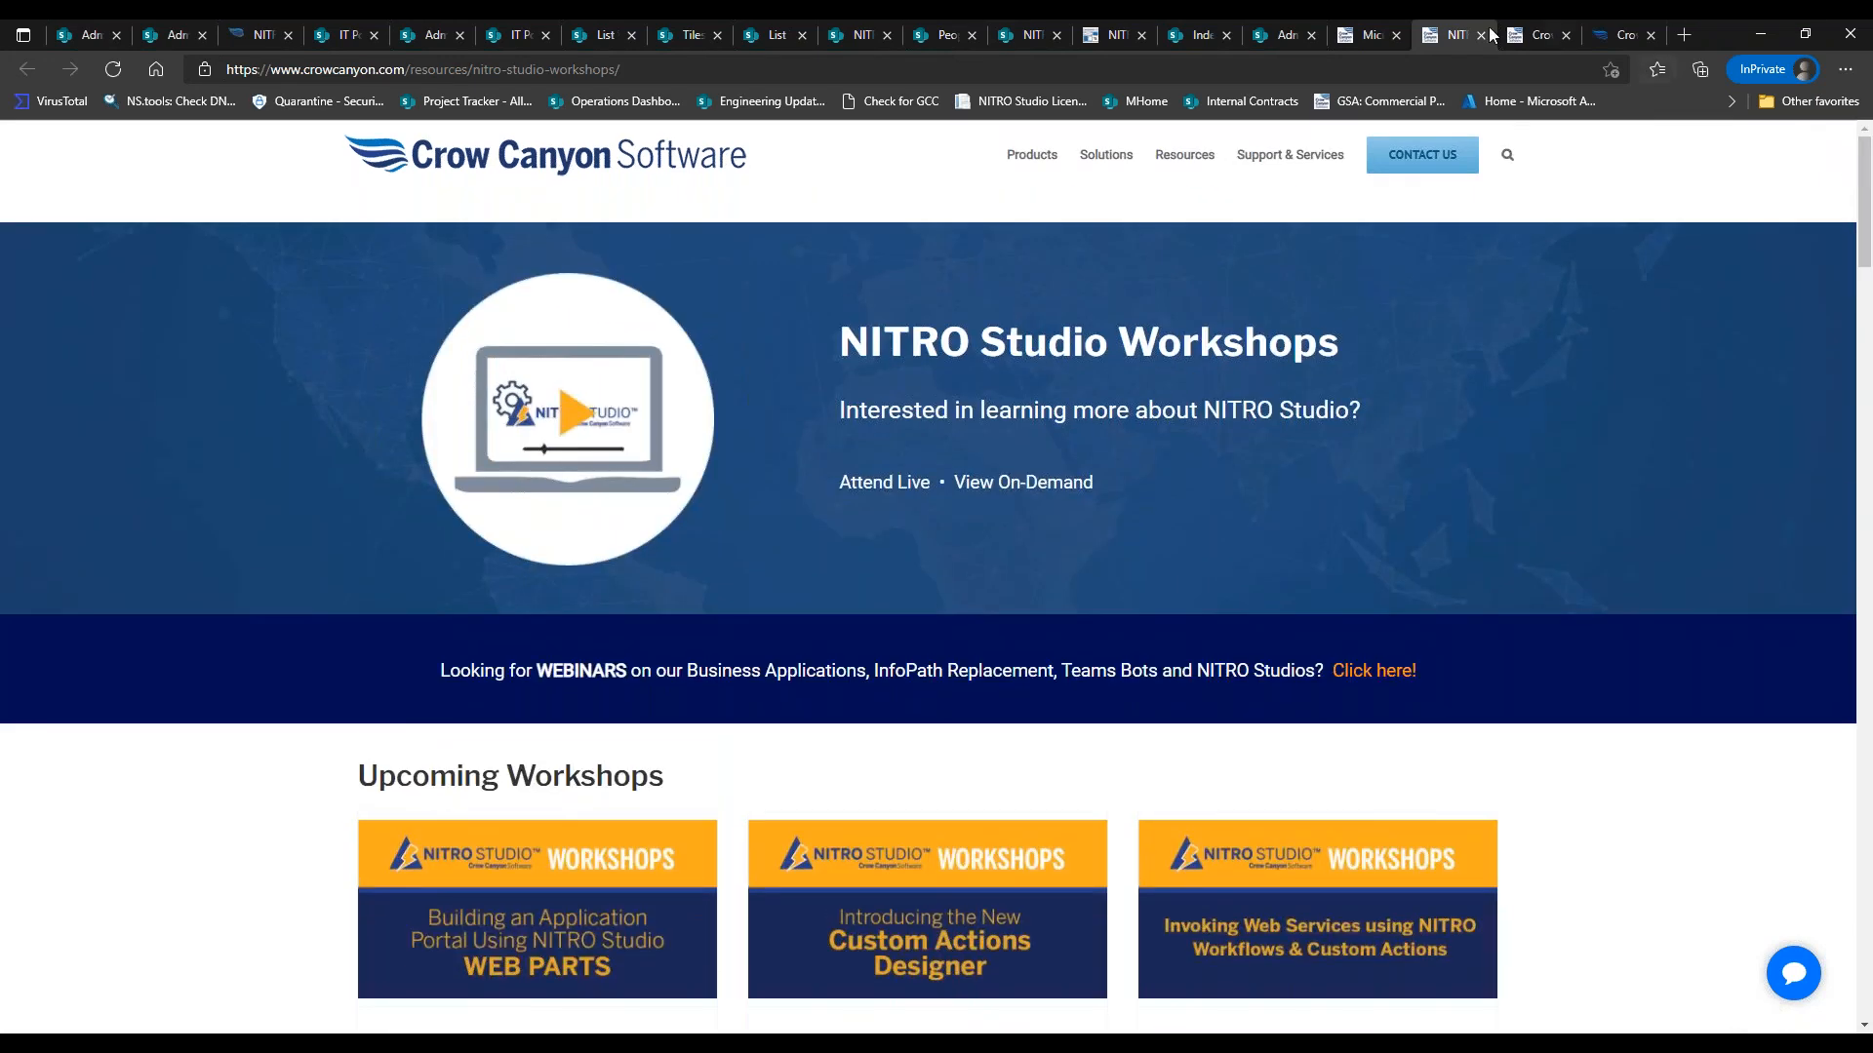
left_click(1621, 30)
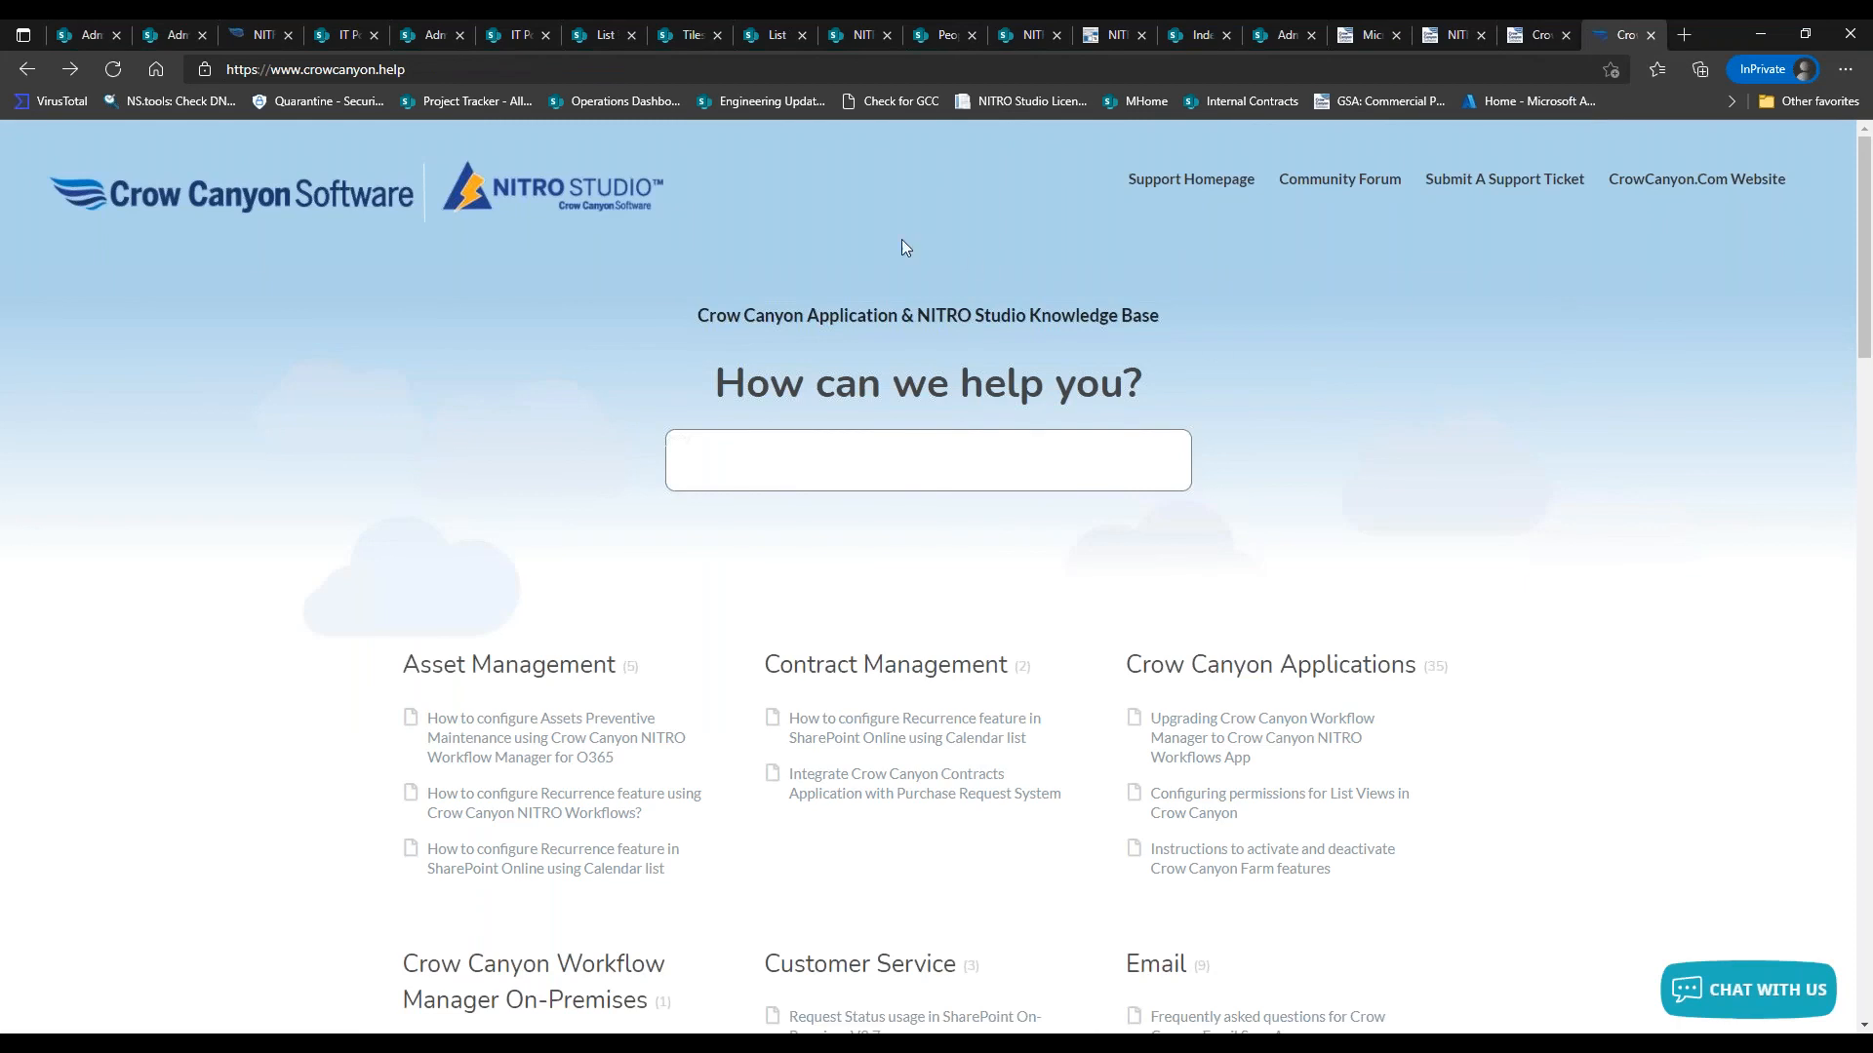
left_click(1307, 187)
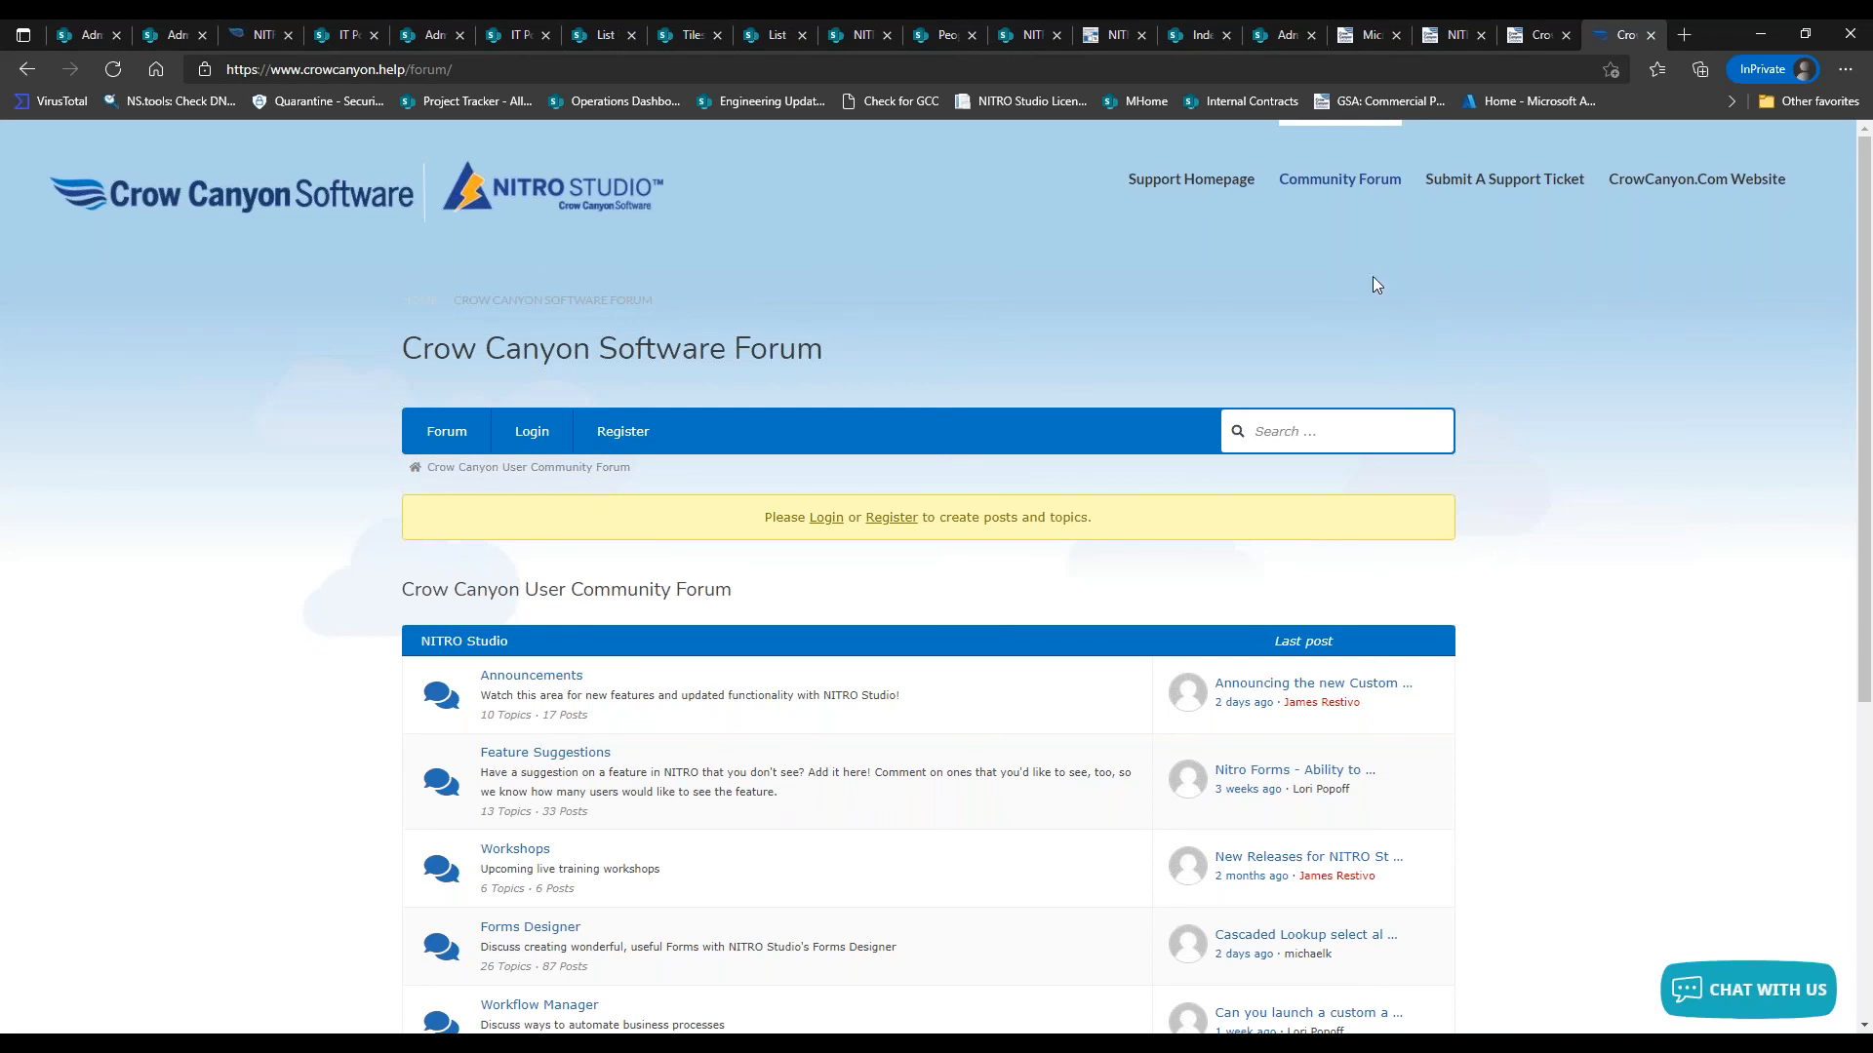
Reload the IT Portal's Administration page with ?ccsmode=1 appended to its address
left_click(85, 39)
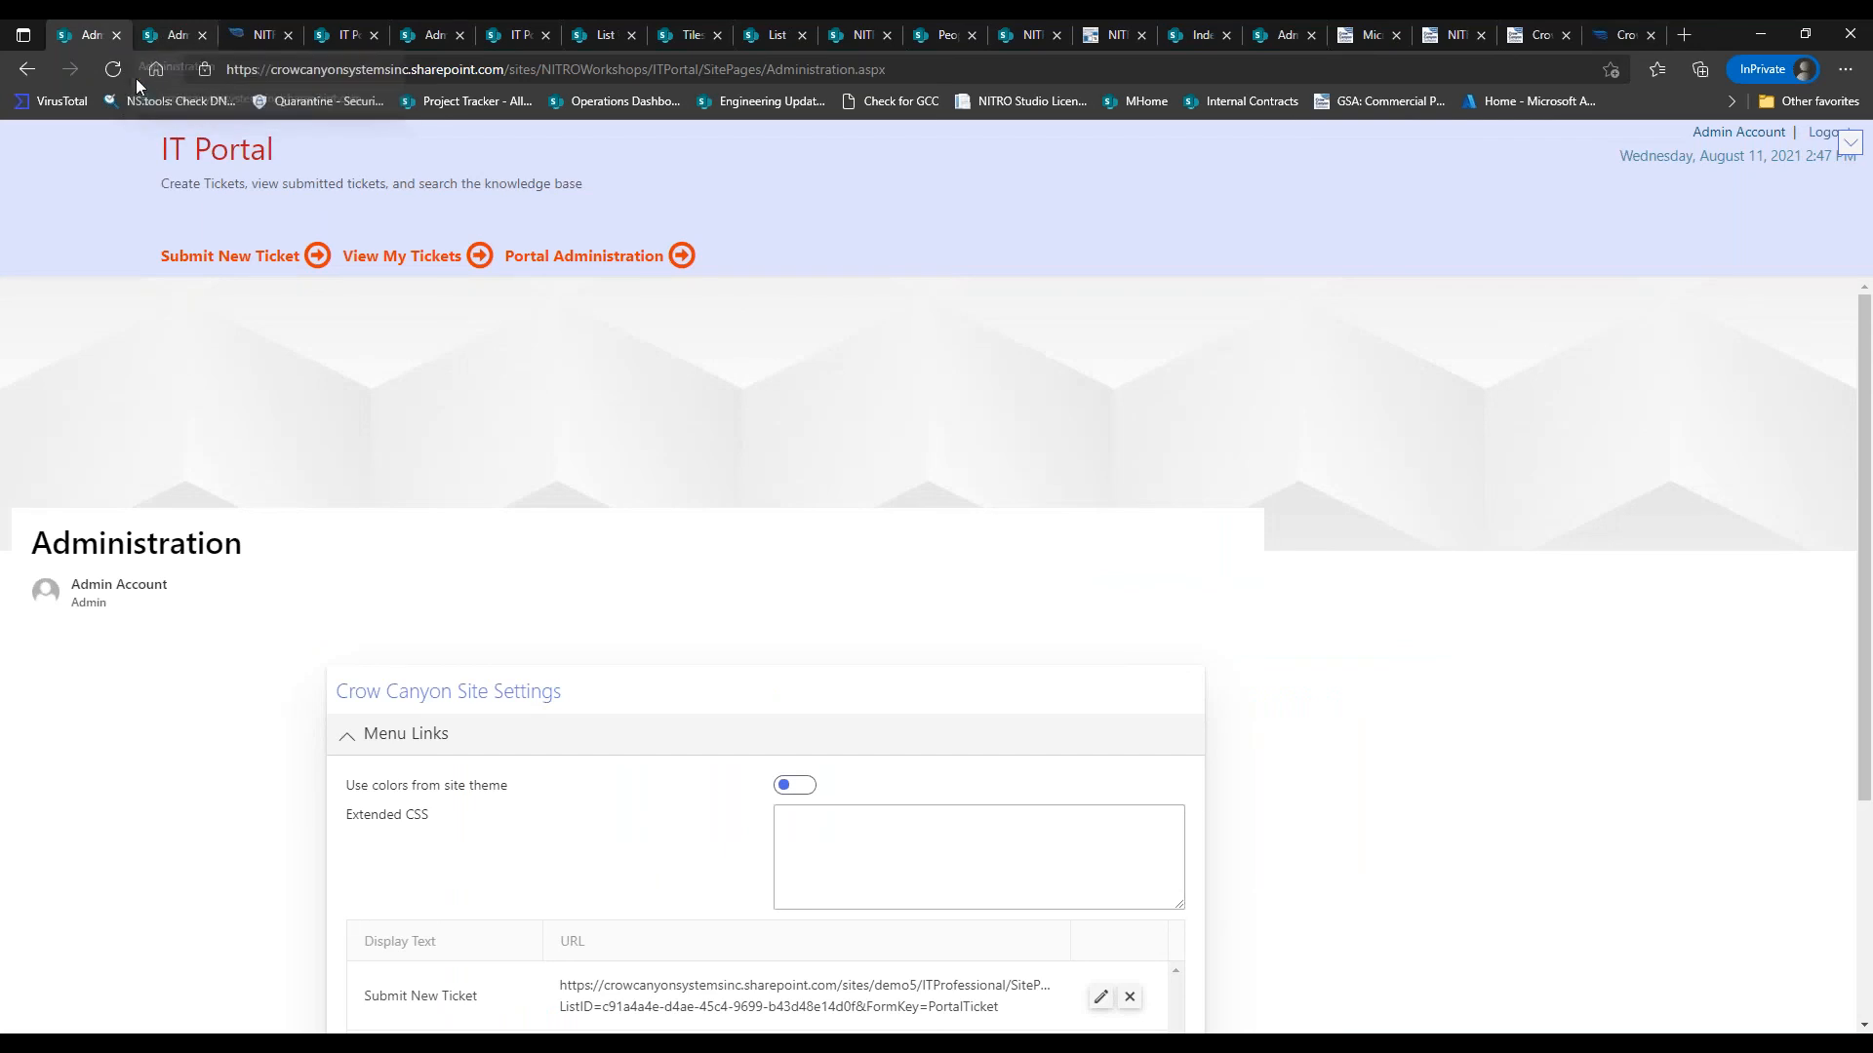
left_click(952, 70)
left_click(952, 70)
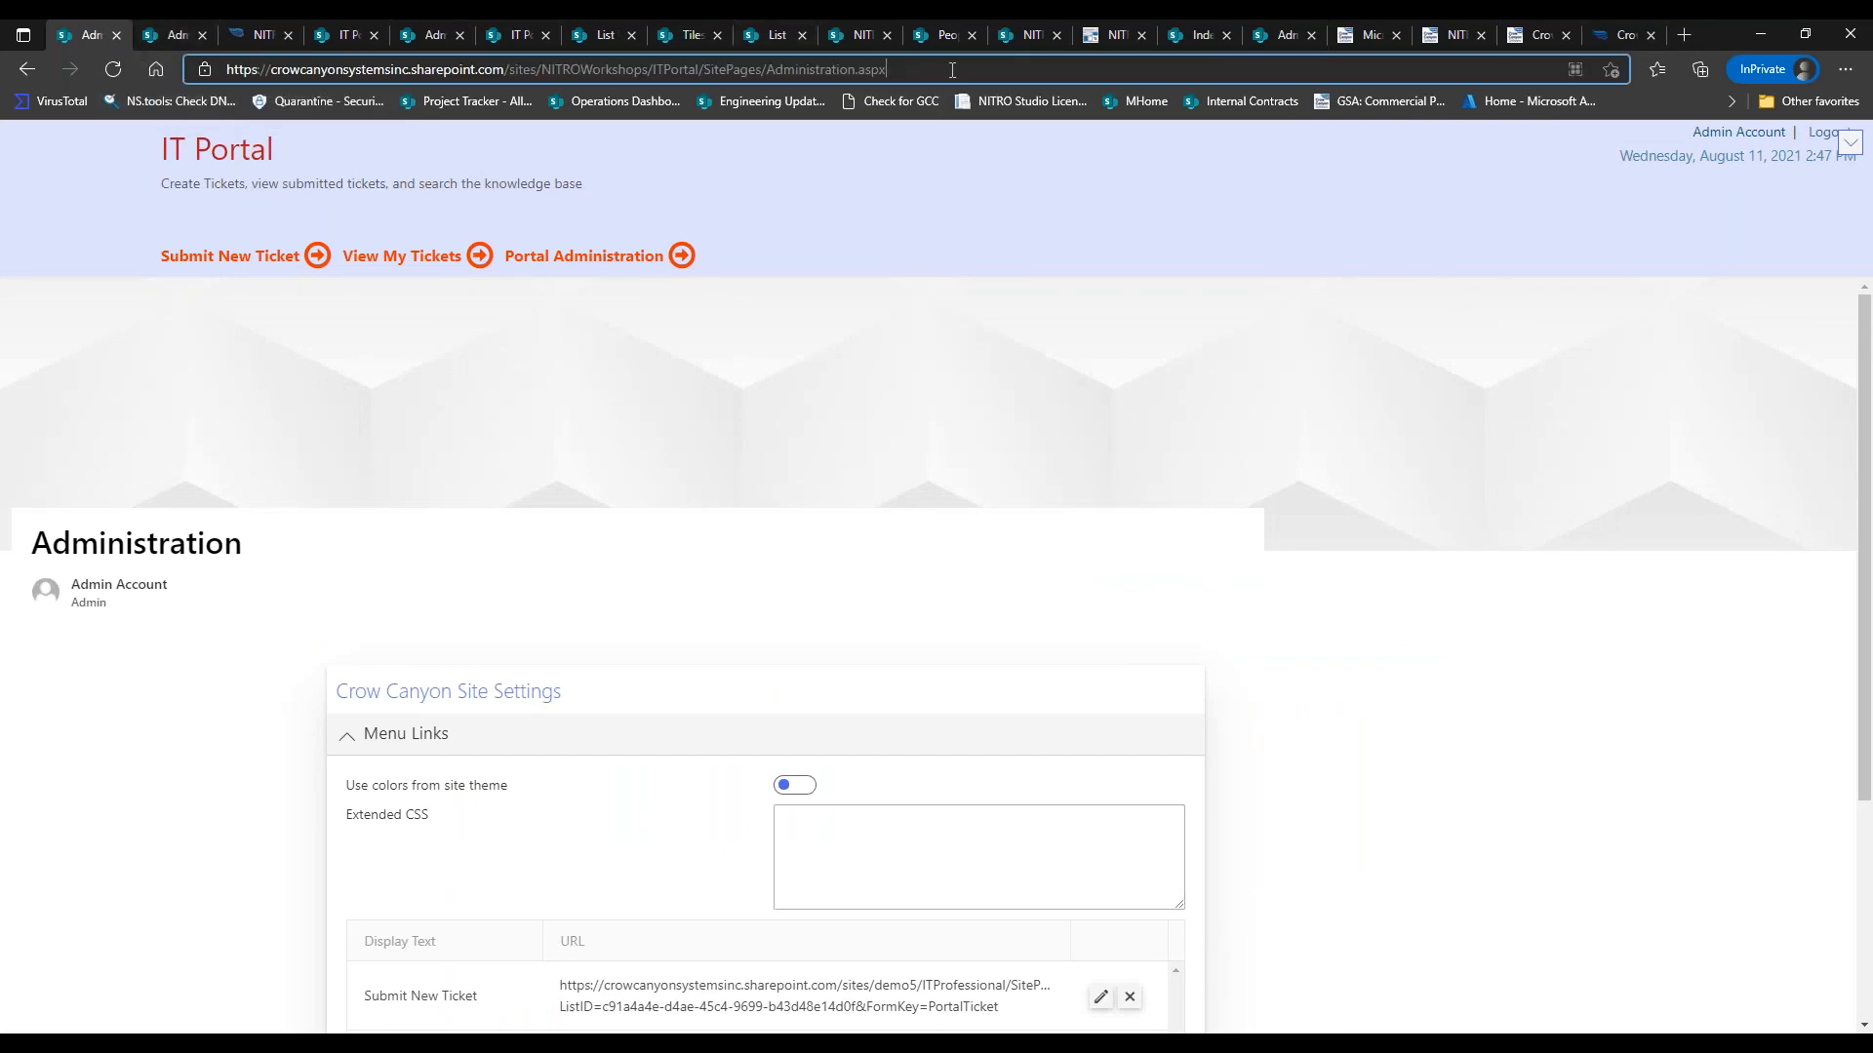
type("?cc")
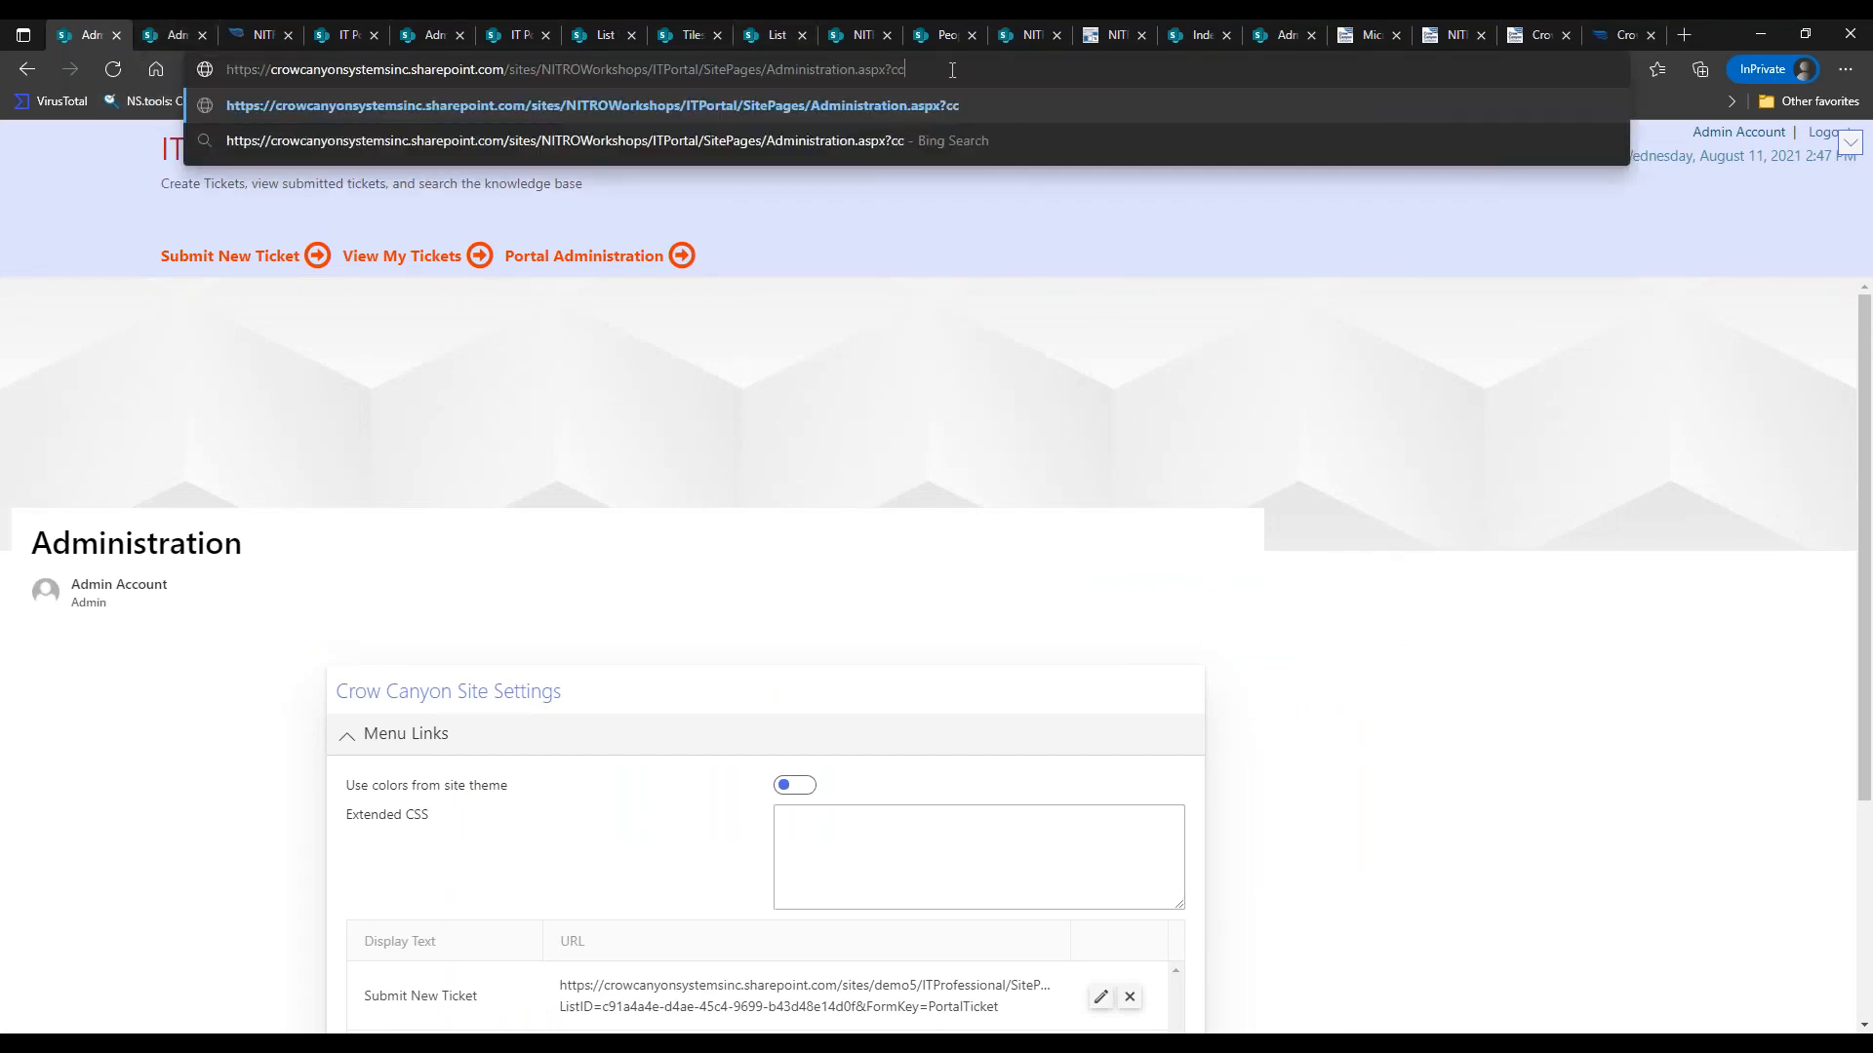
type("smode=1")
key("Return")
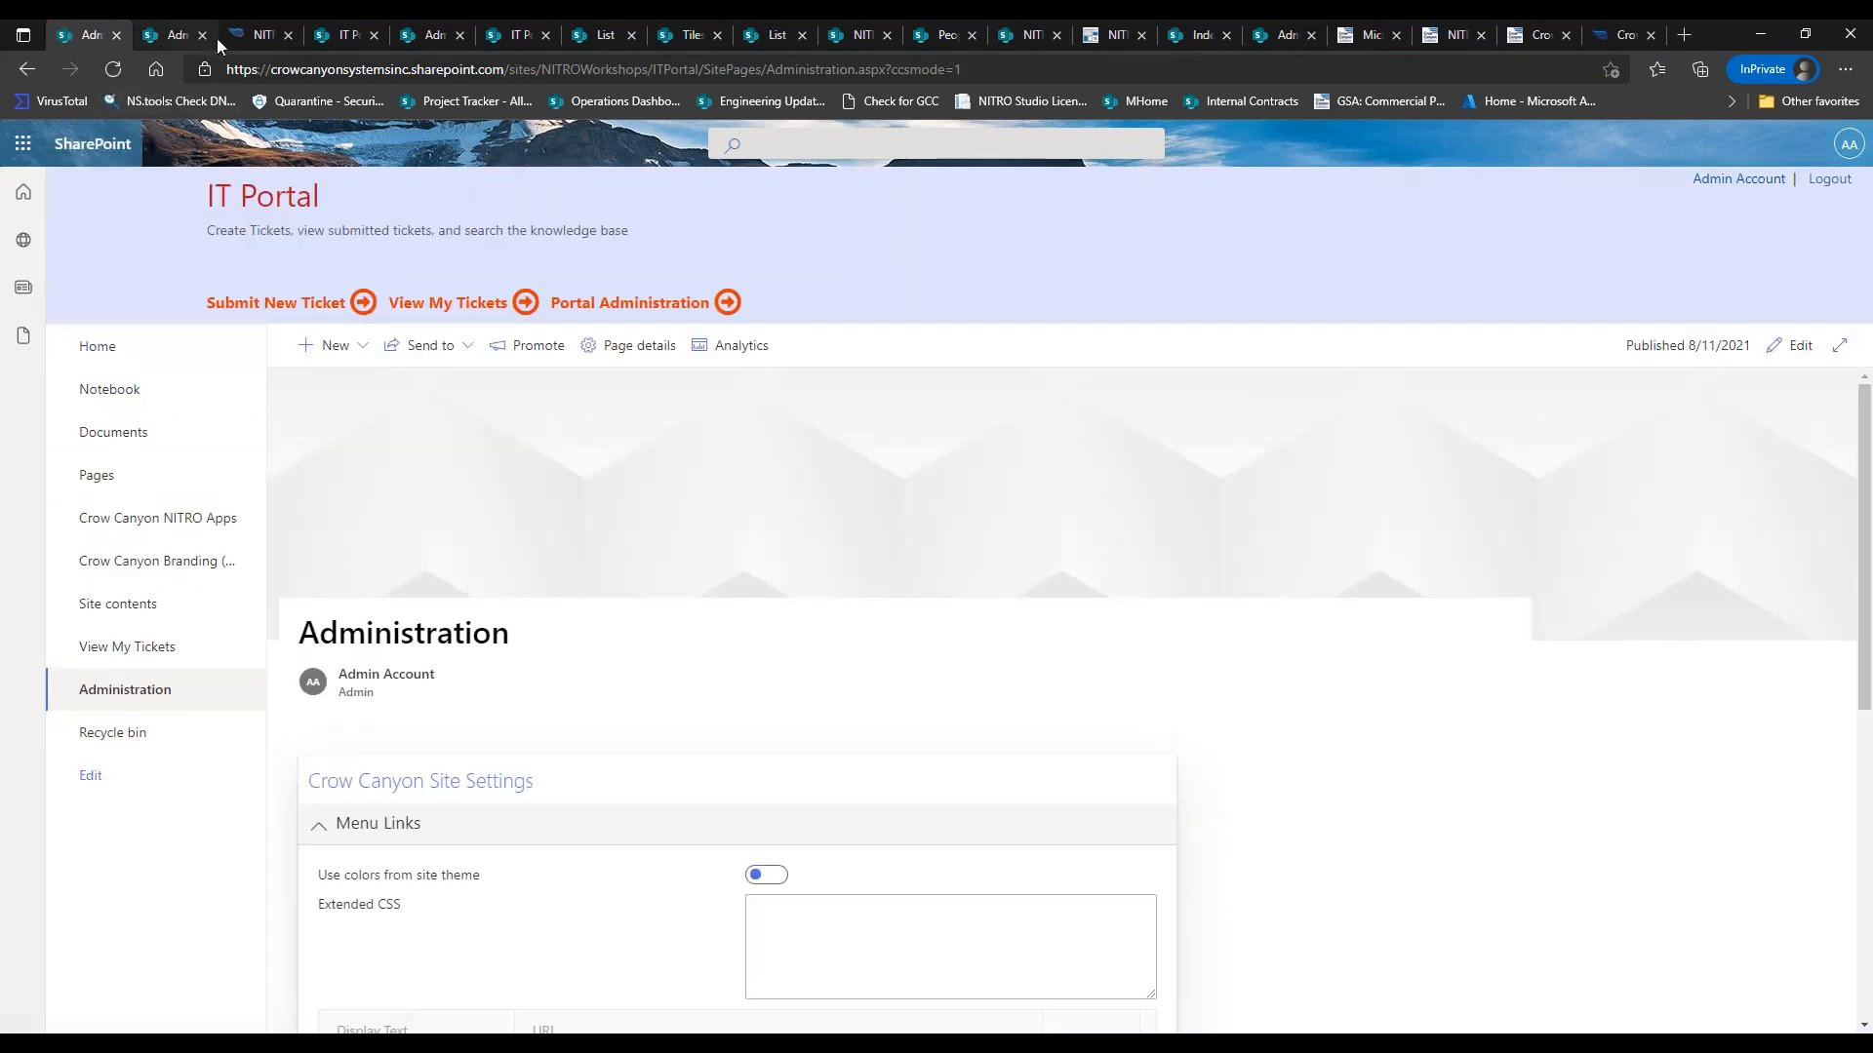
Create a custom action for the Documents list with the Designer experience from the IT Portal's Crow Canyon NITRO Apps
left_click(143, 520)
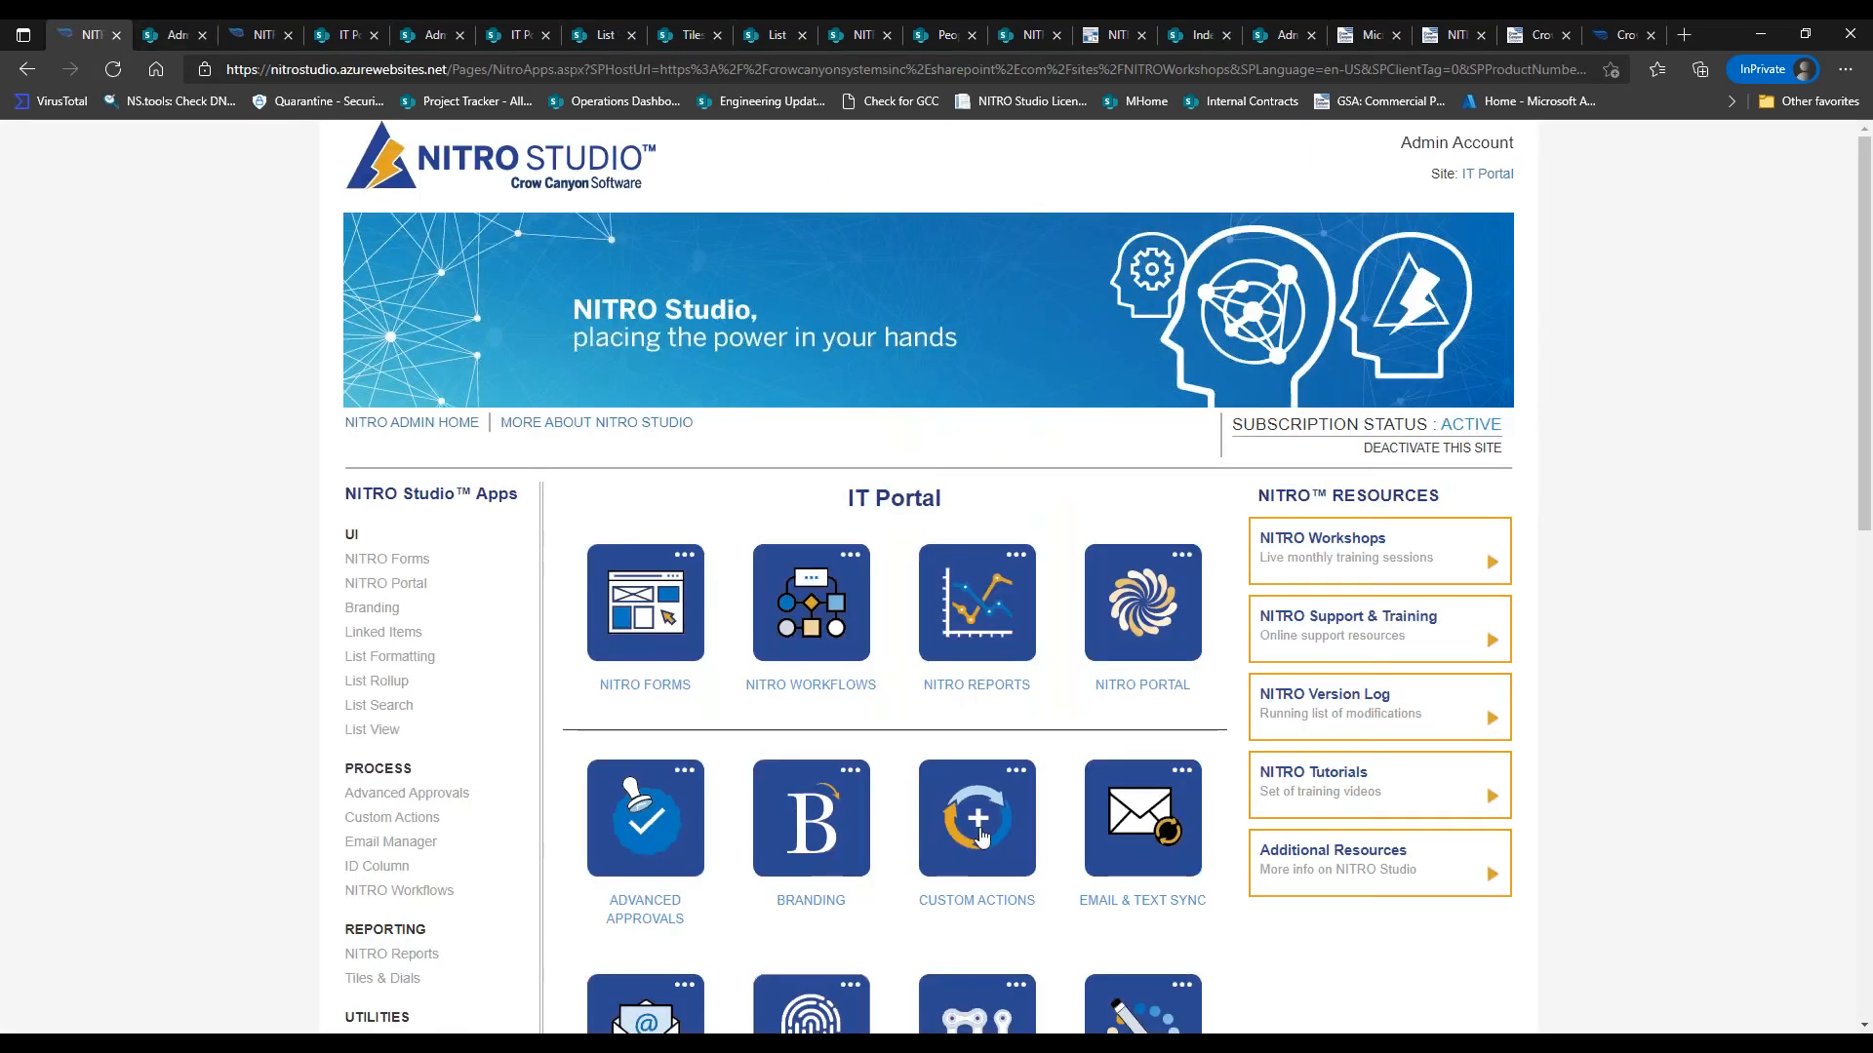
left_click(980, 837)
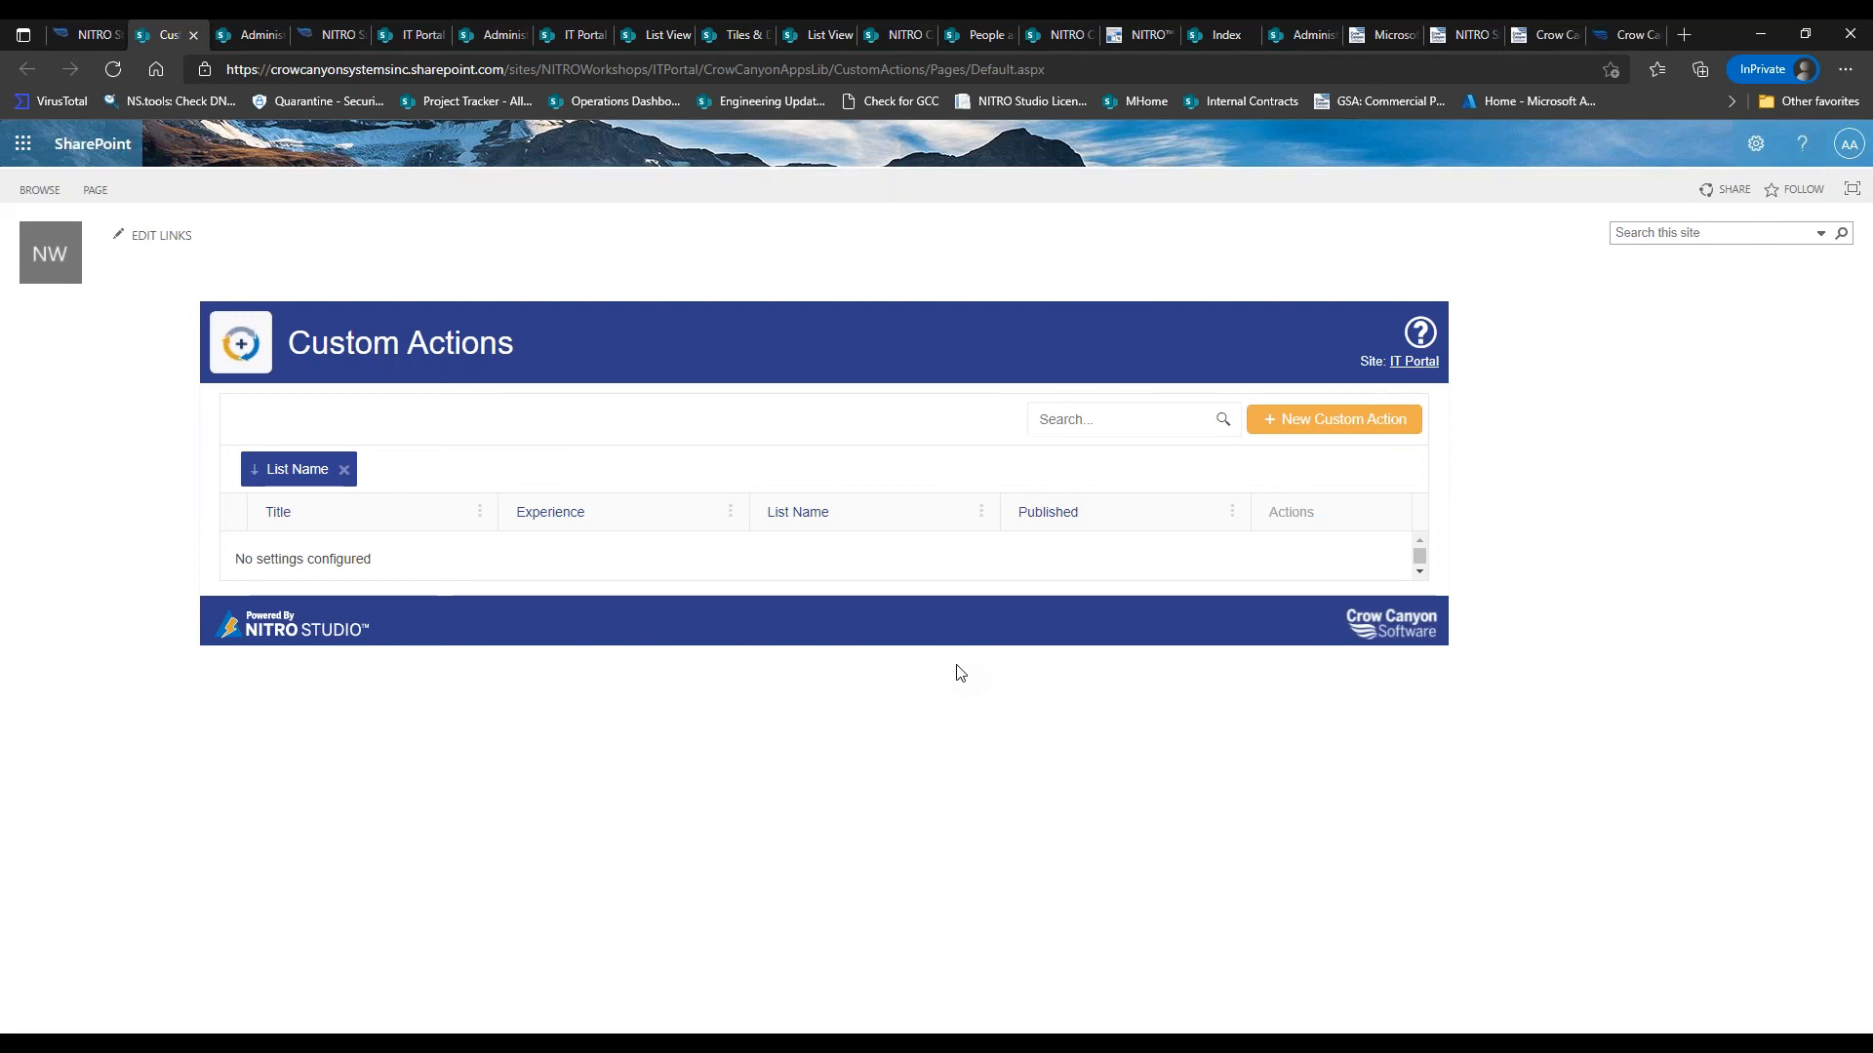
left_click(1298, 421)
left_click(945, 247)
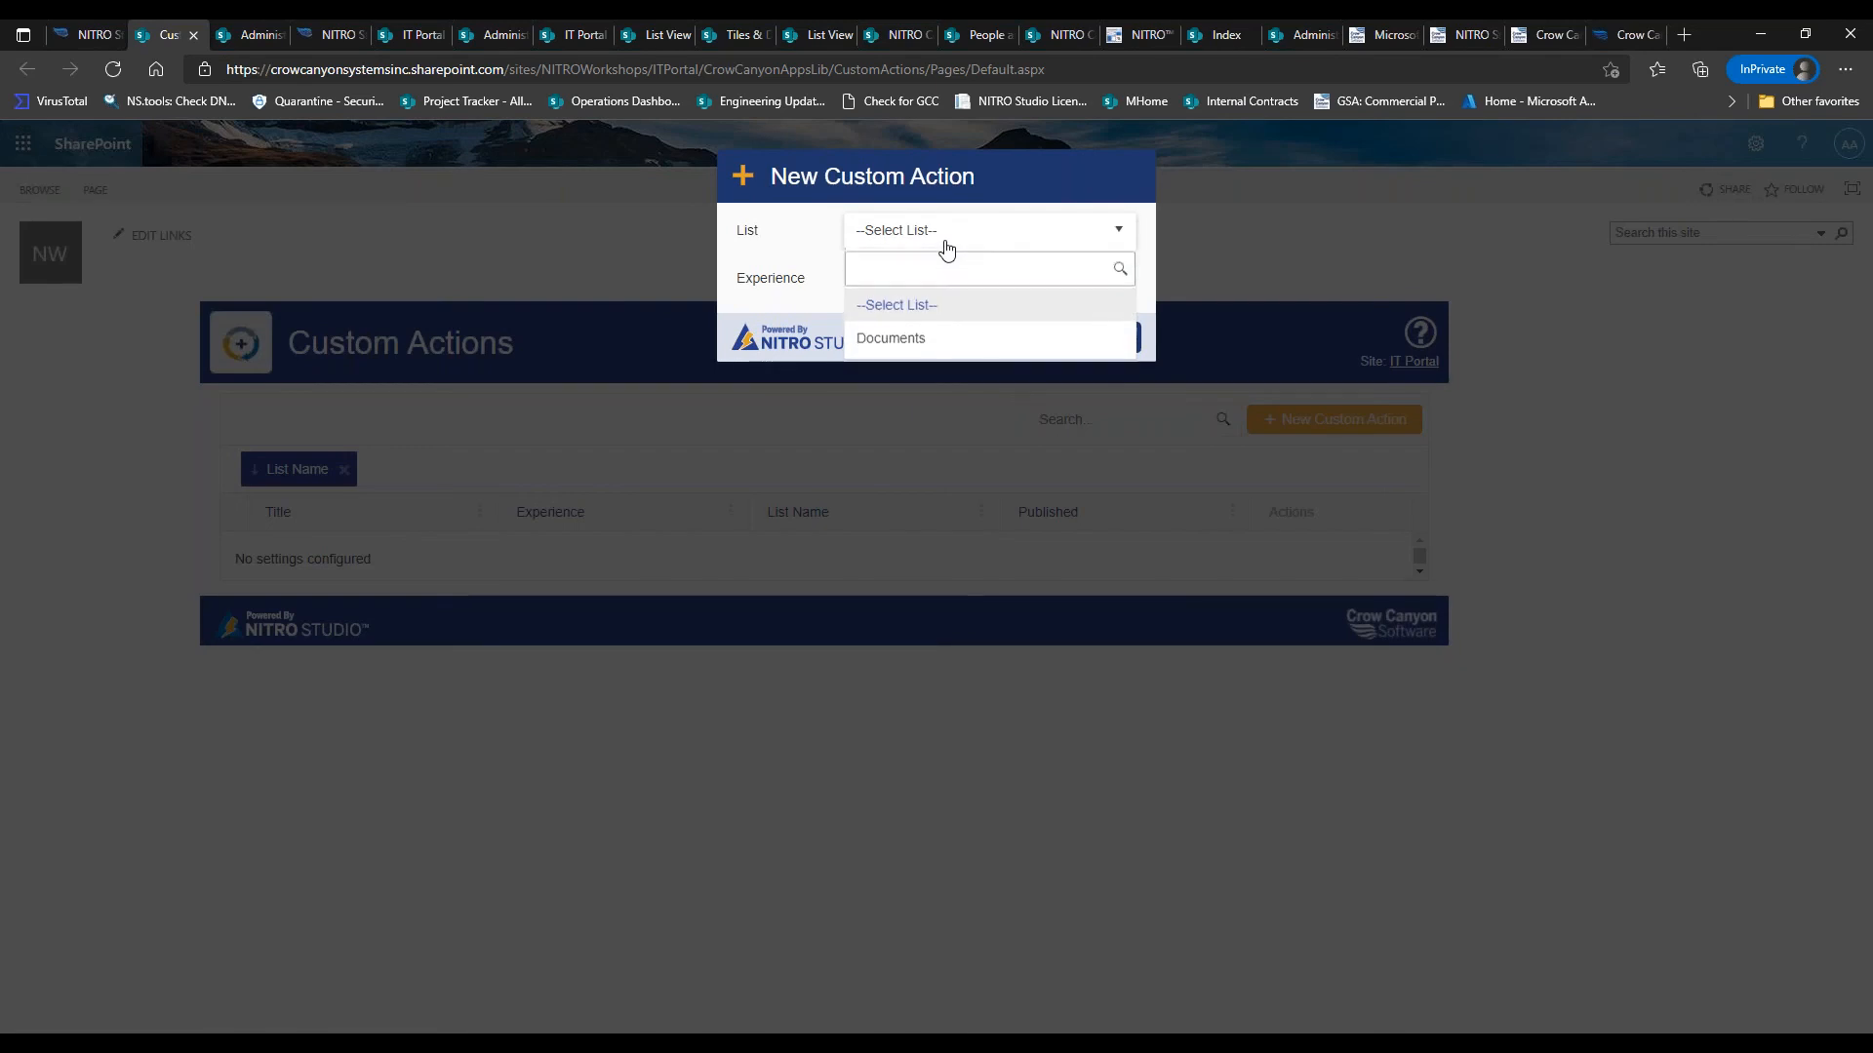
left_click(933, 332)
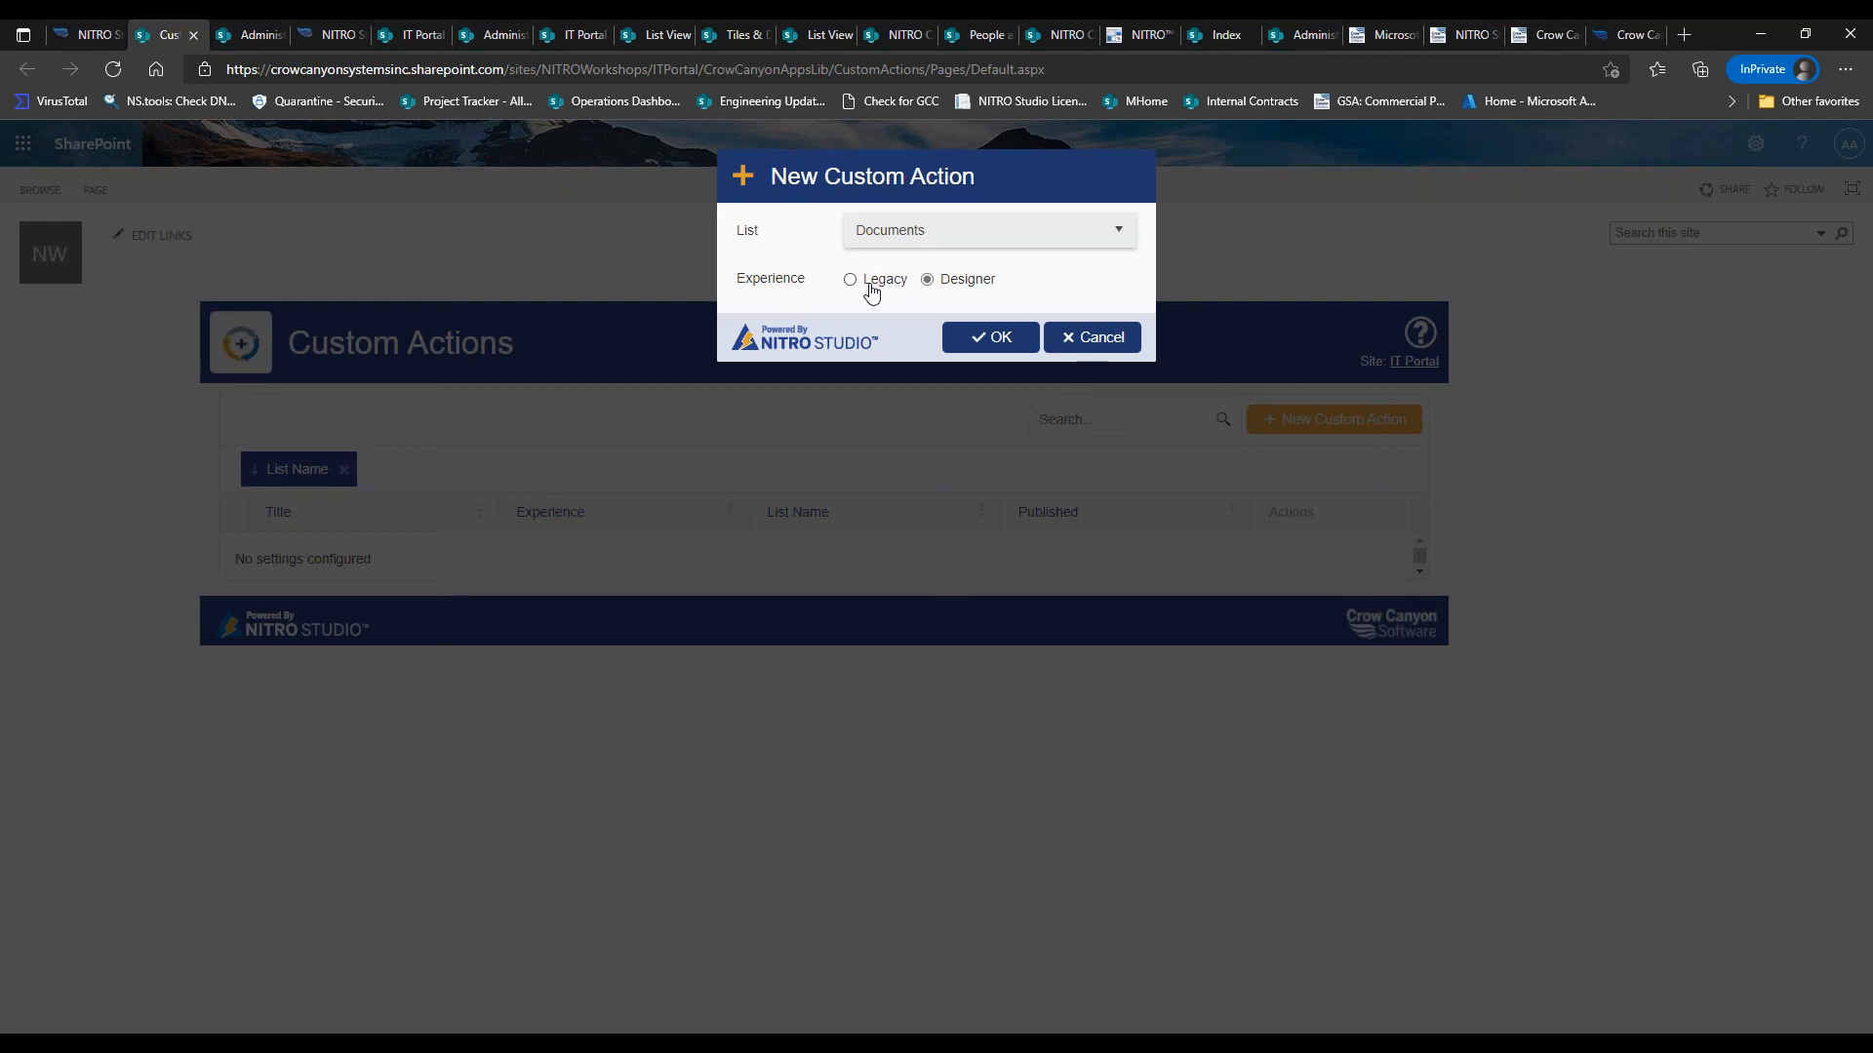
left_click(1006, 341)
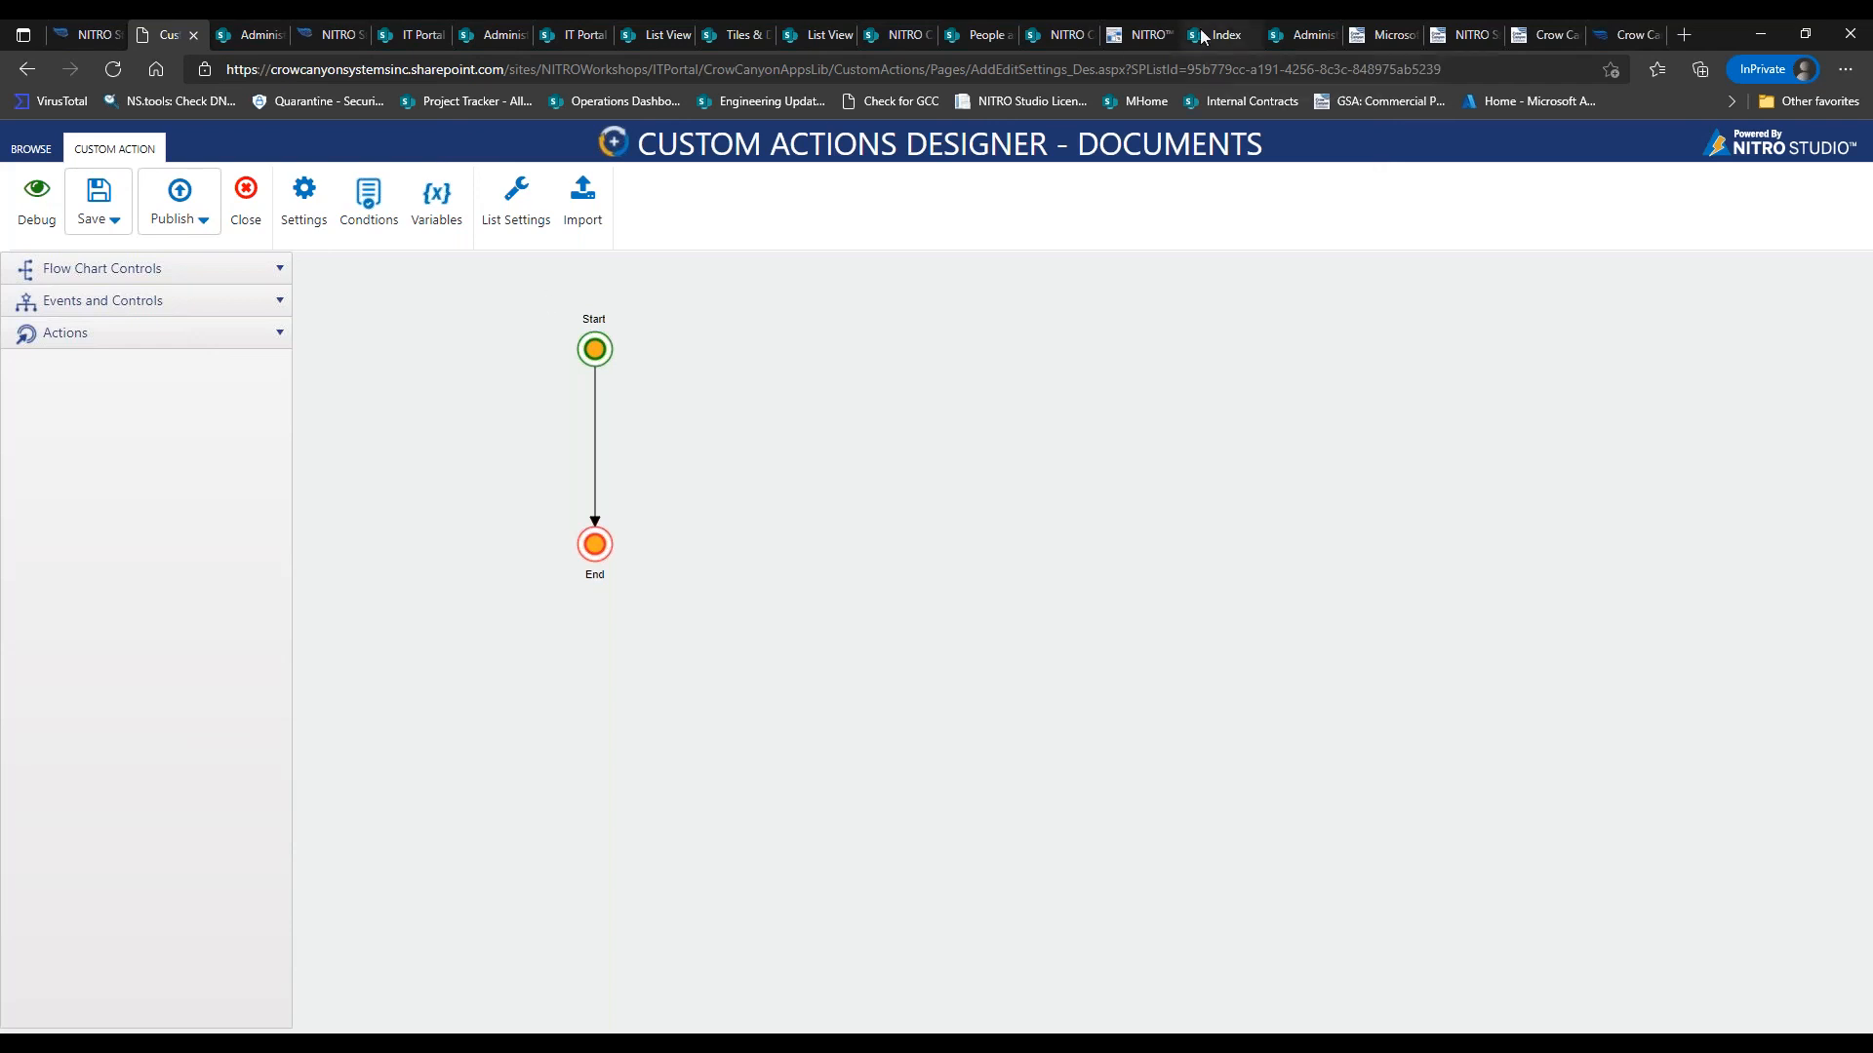
Go to the demo5 site, open its Purchase Request application and bring up the Application Administration page
left_click(1298, 44)
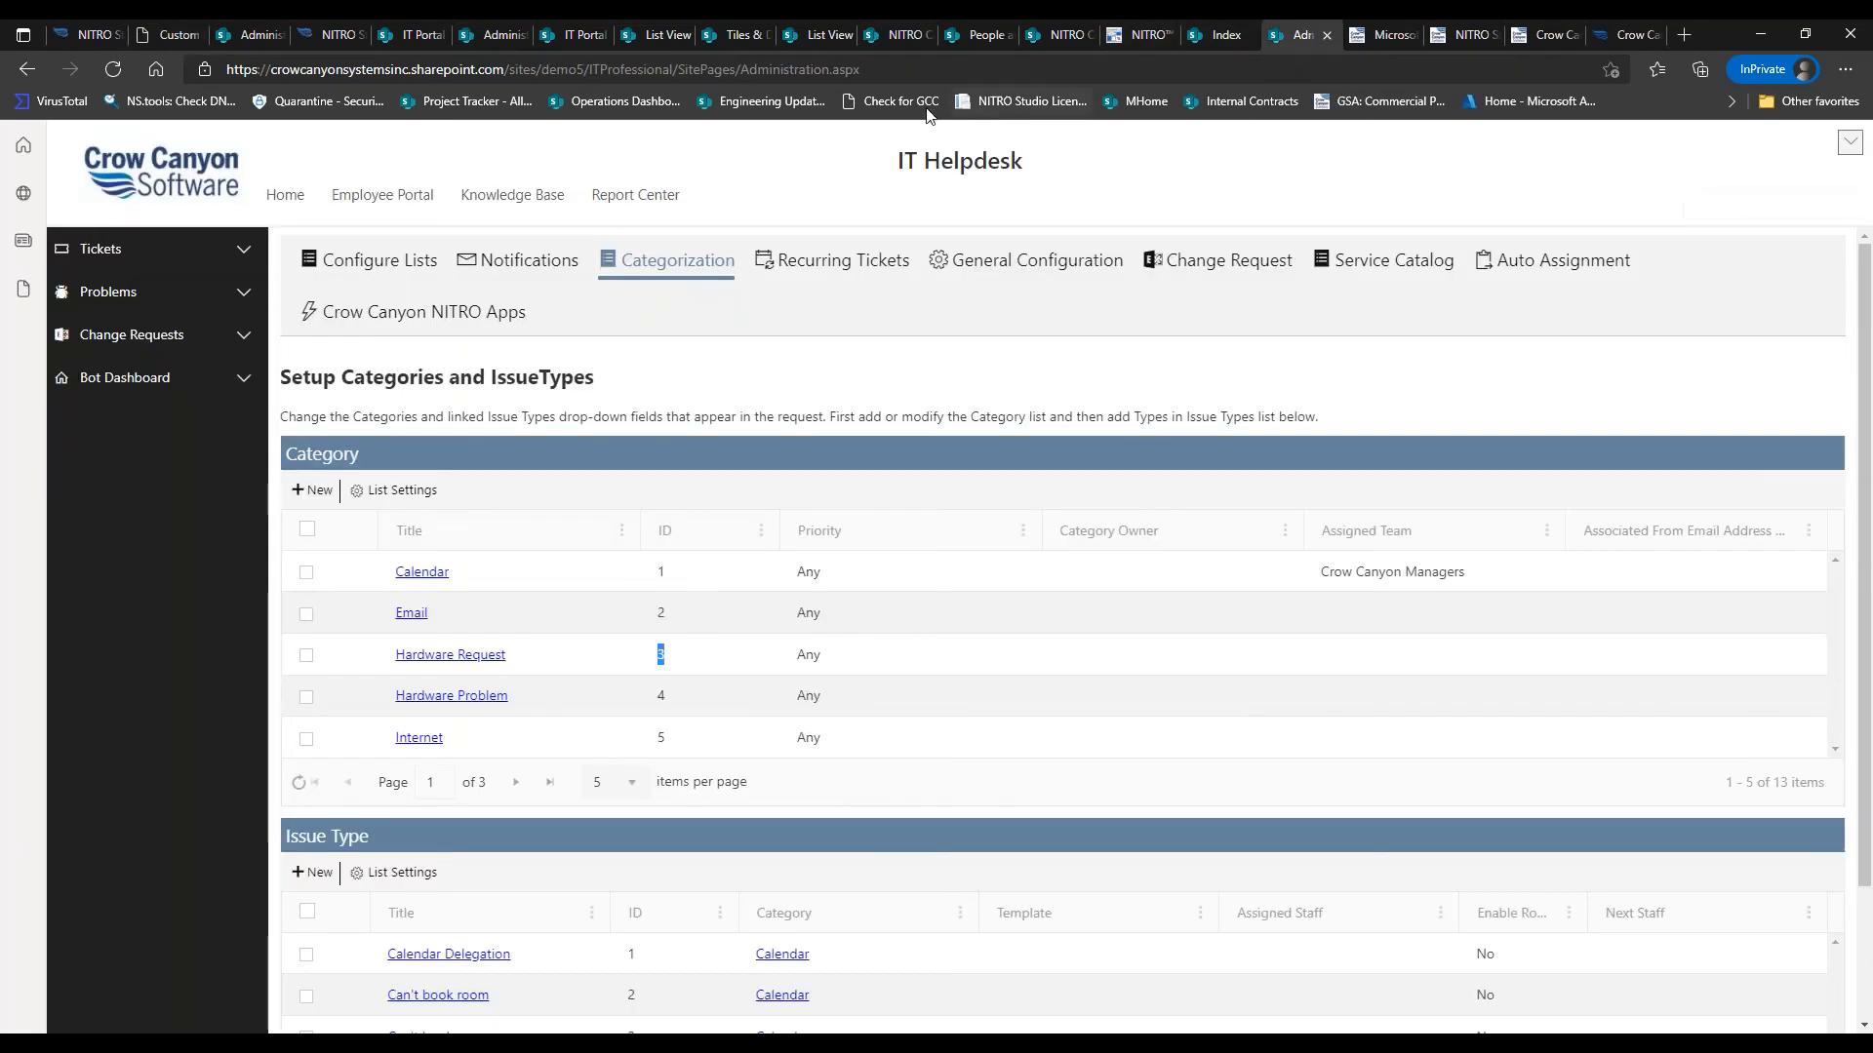
left_click_drag(591, 70, 925, 55)
key("BackSpace")
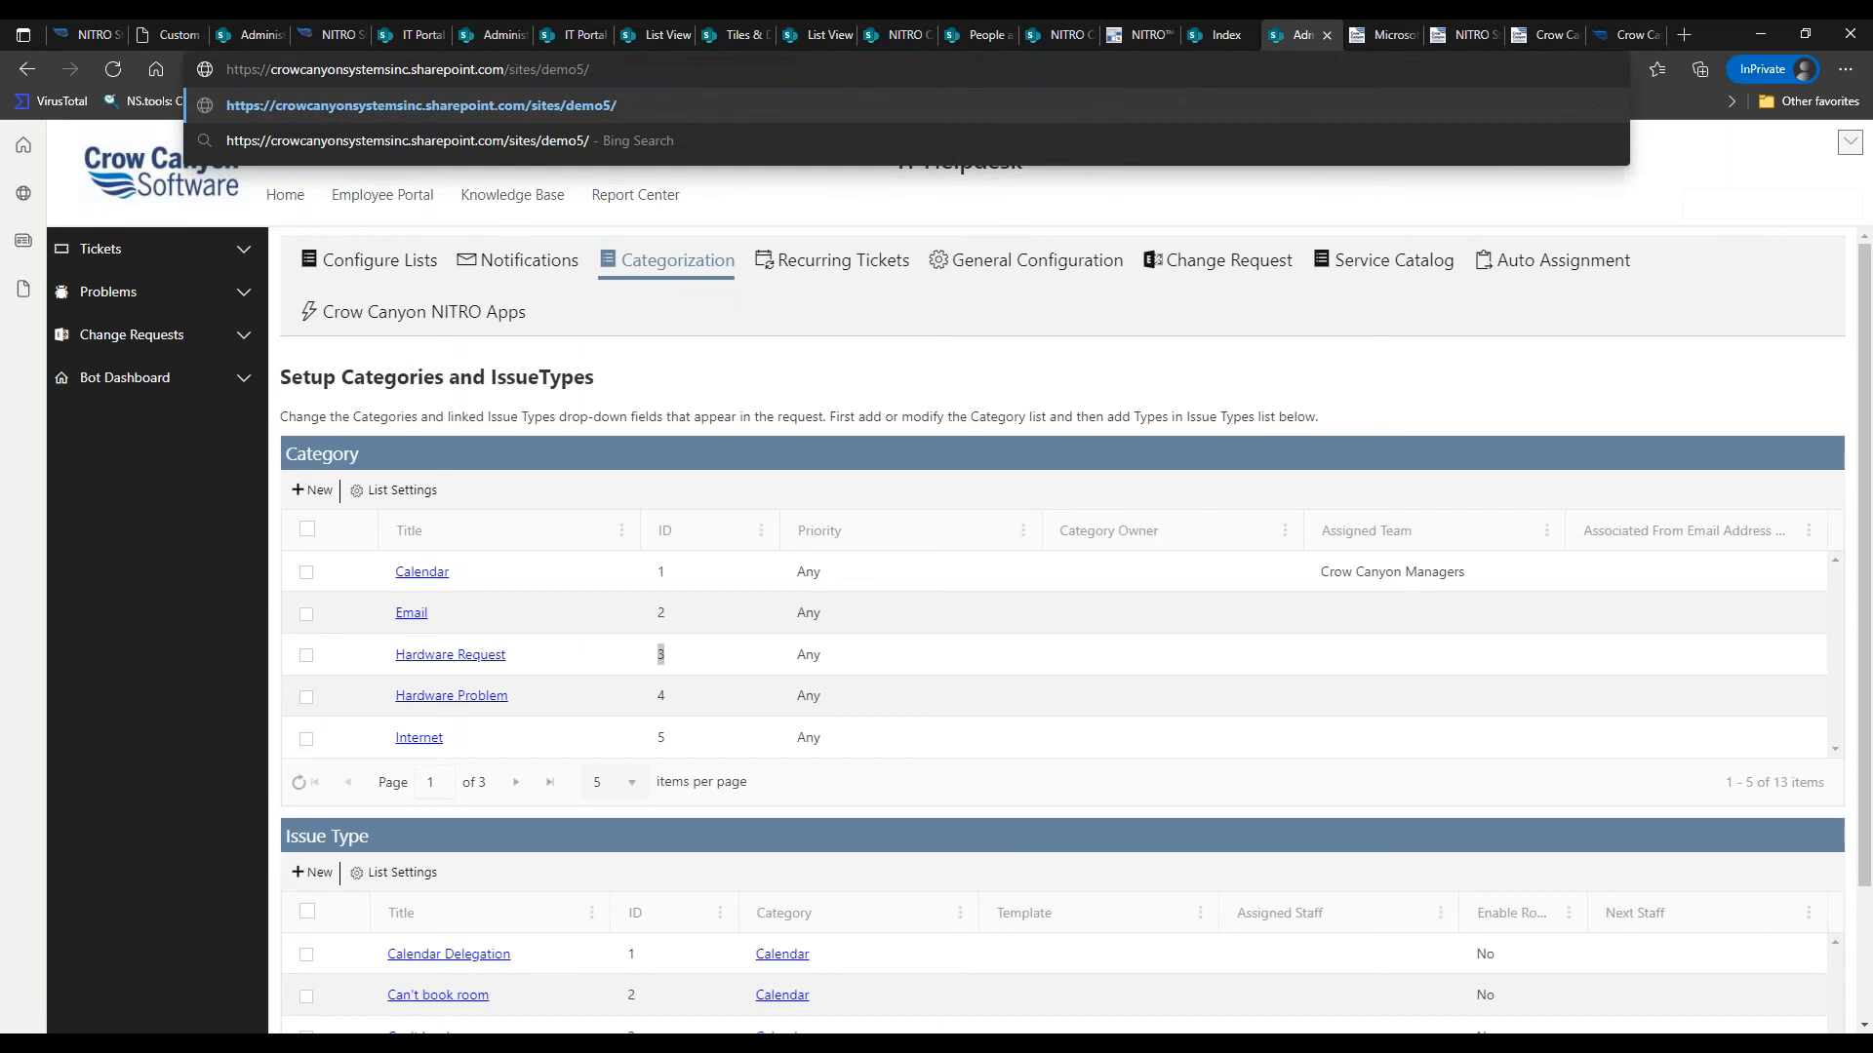
key("Return")
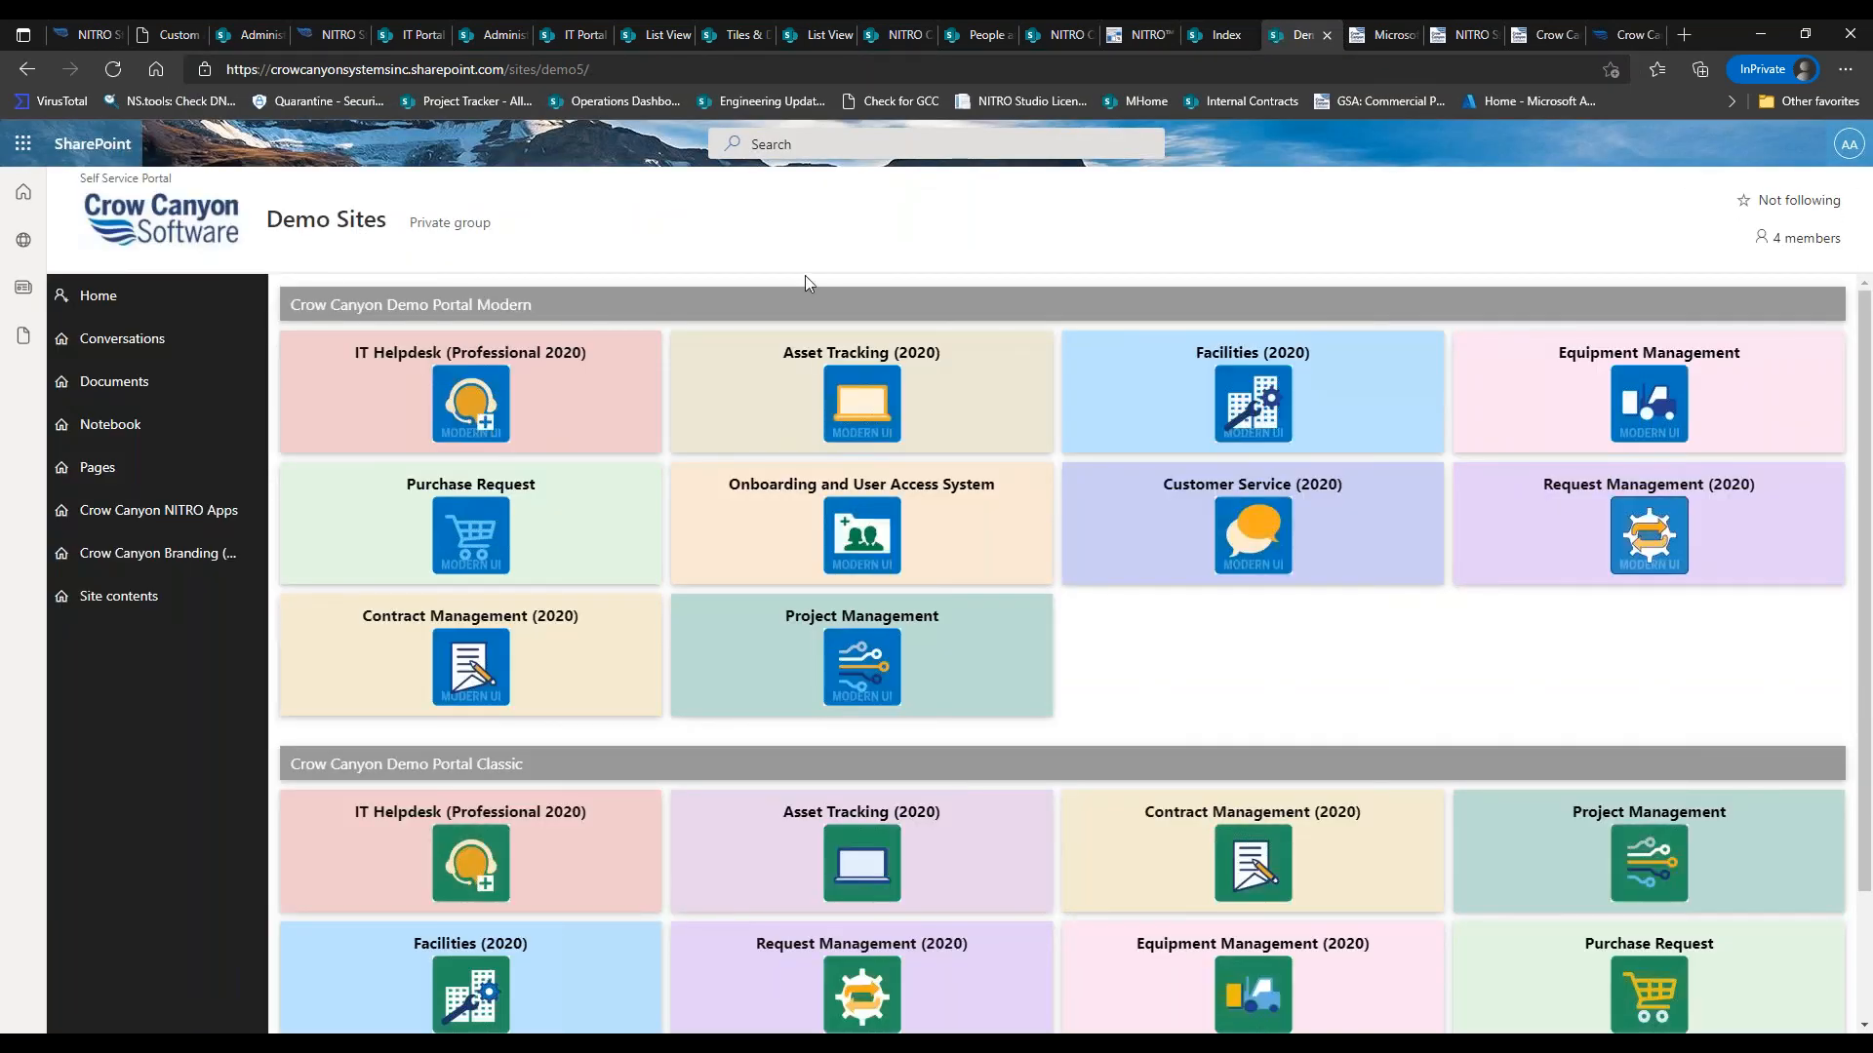
left_click(570, 519)
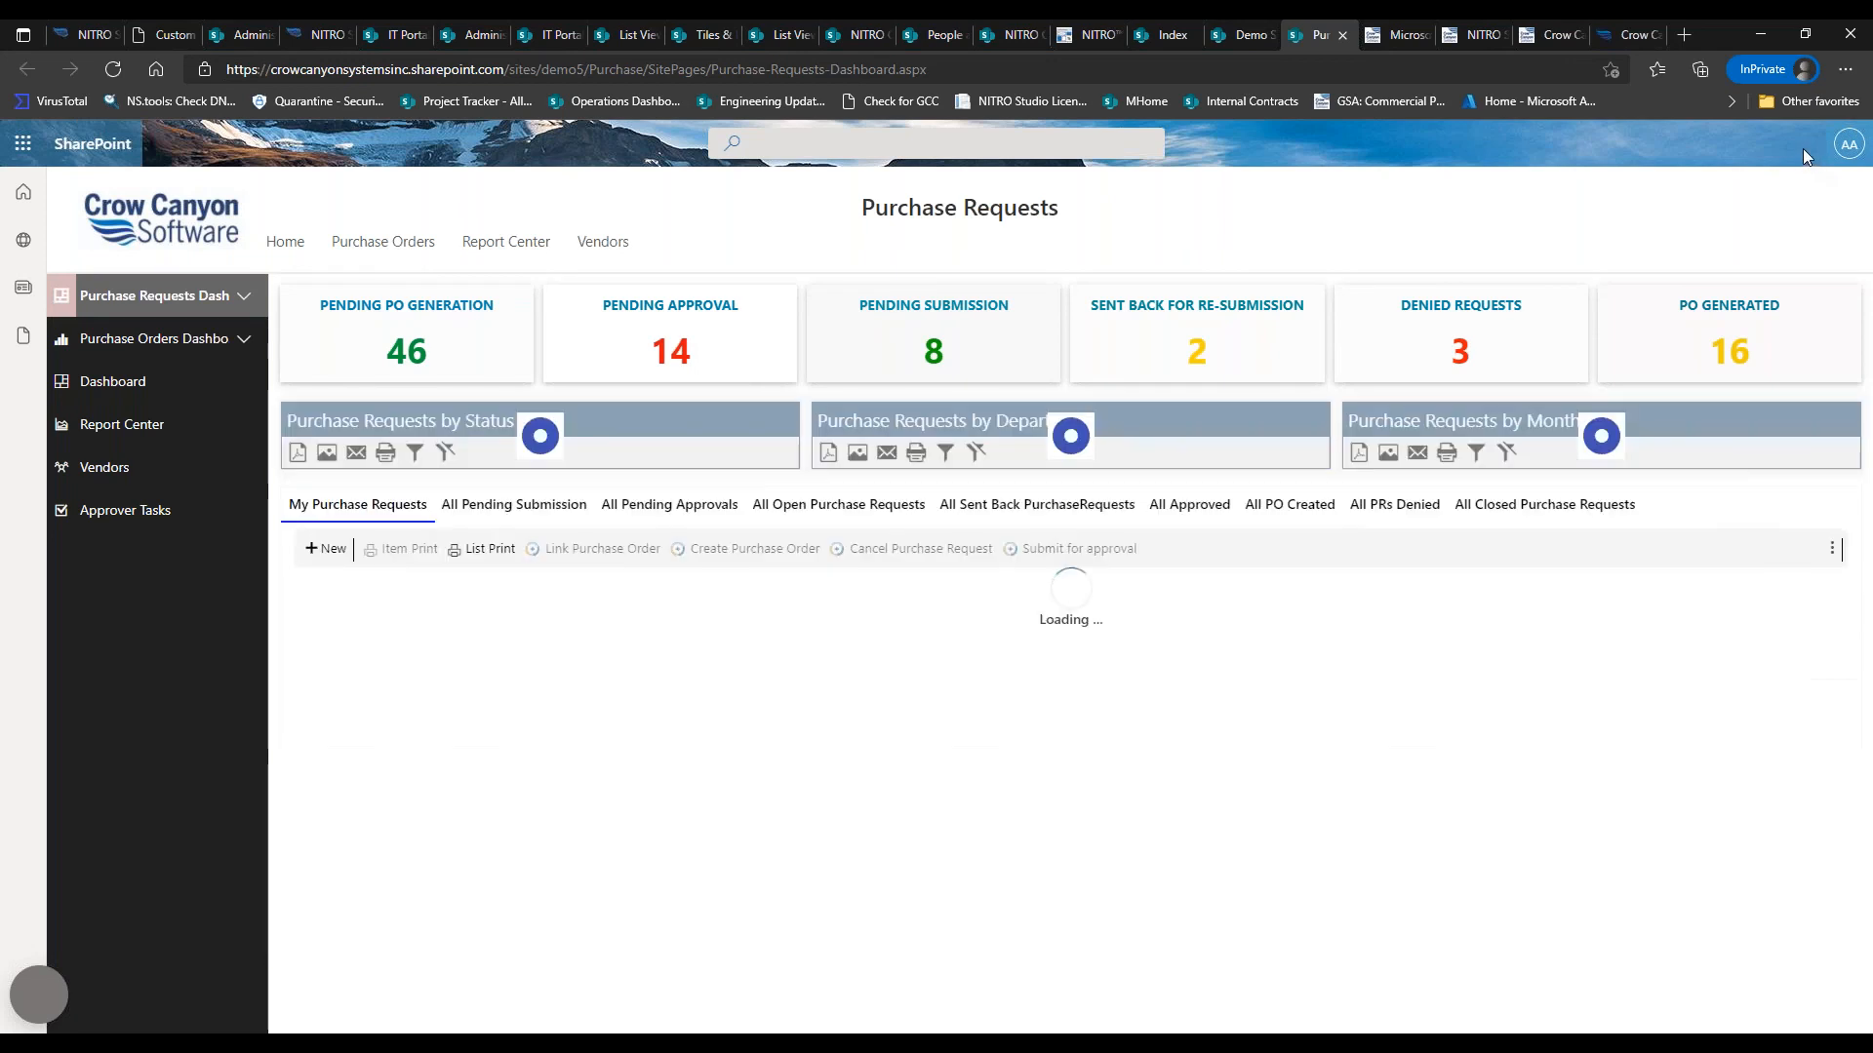
left_click(1755, 144)
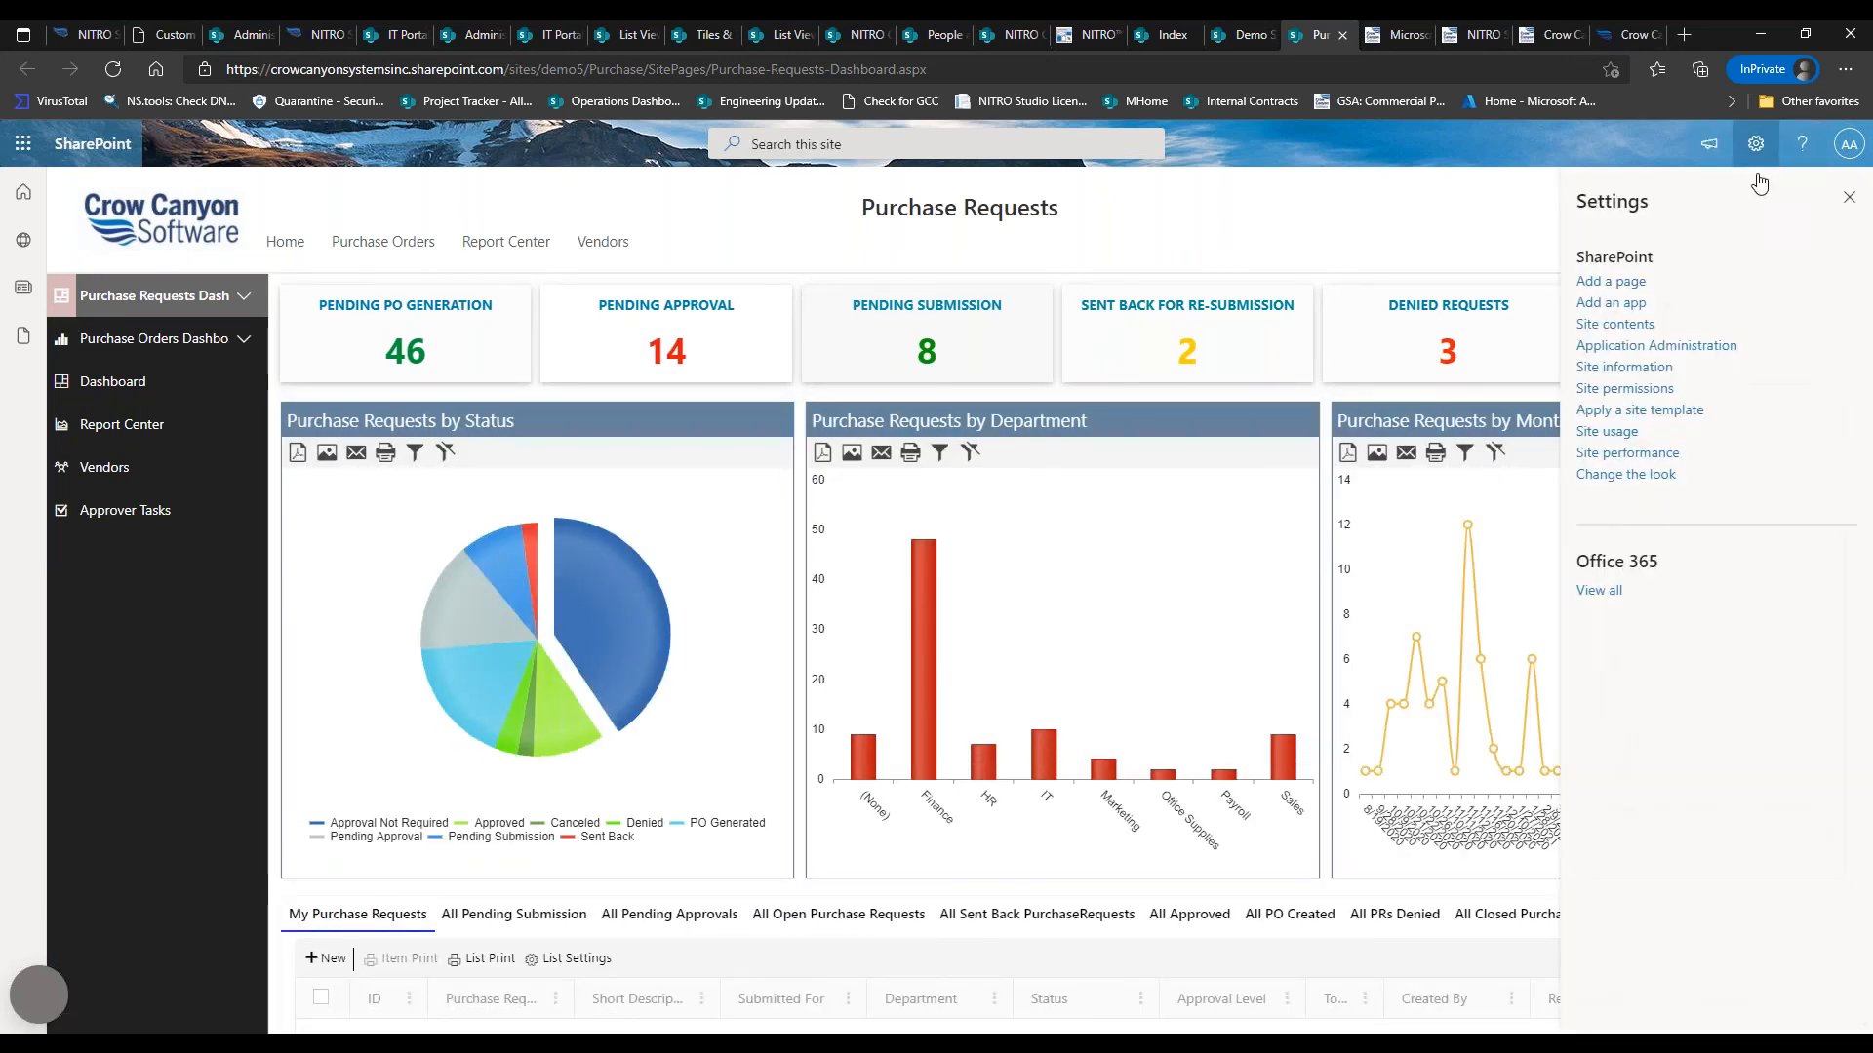
left_click(1675, 351)
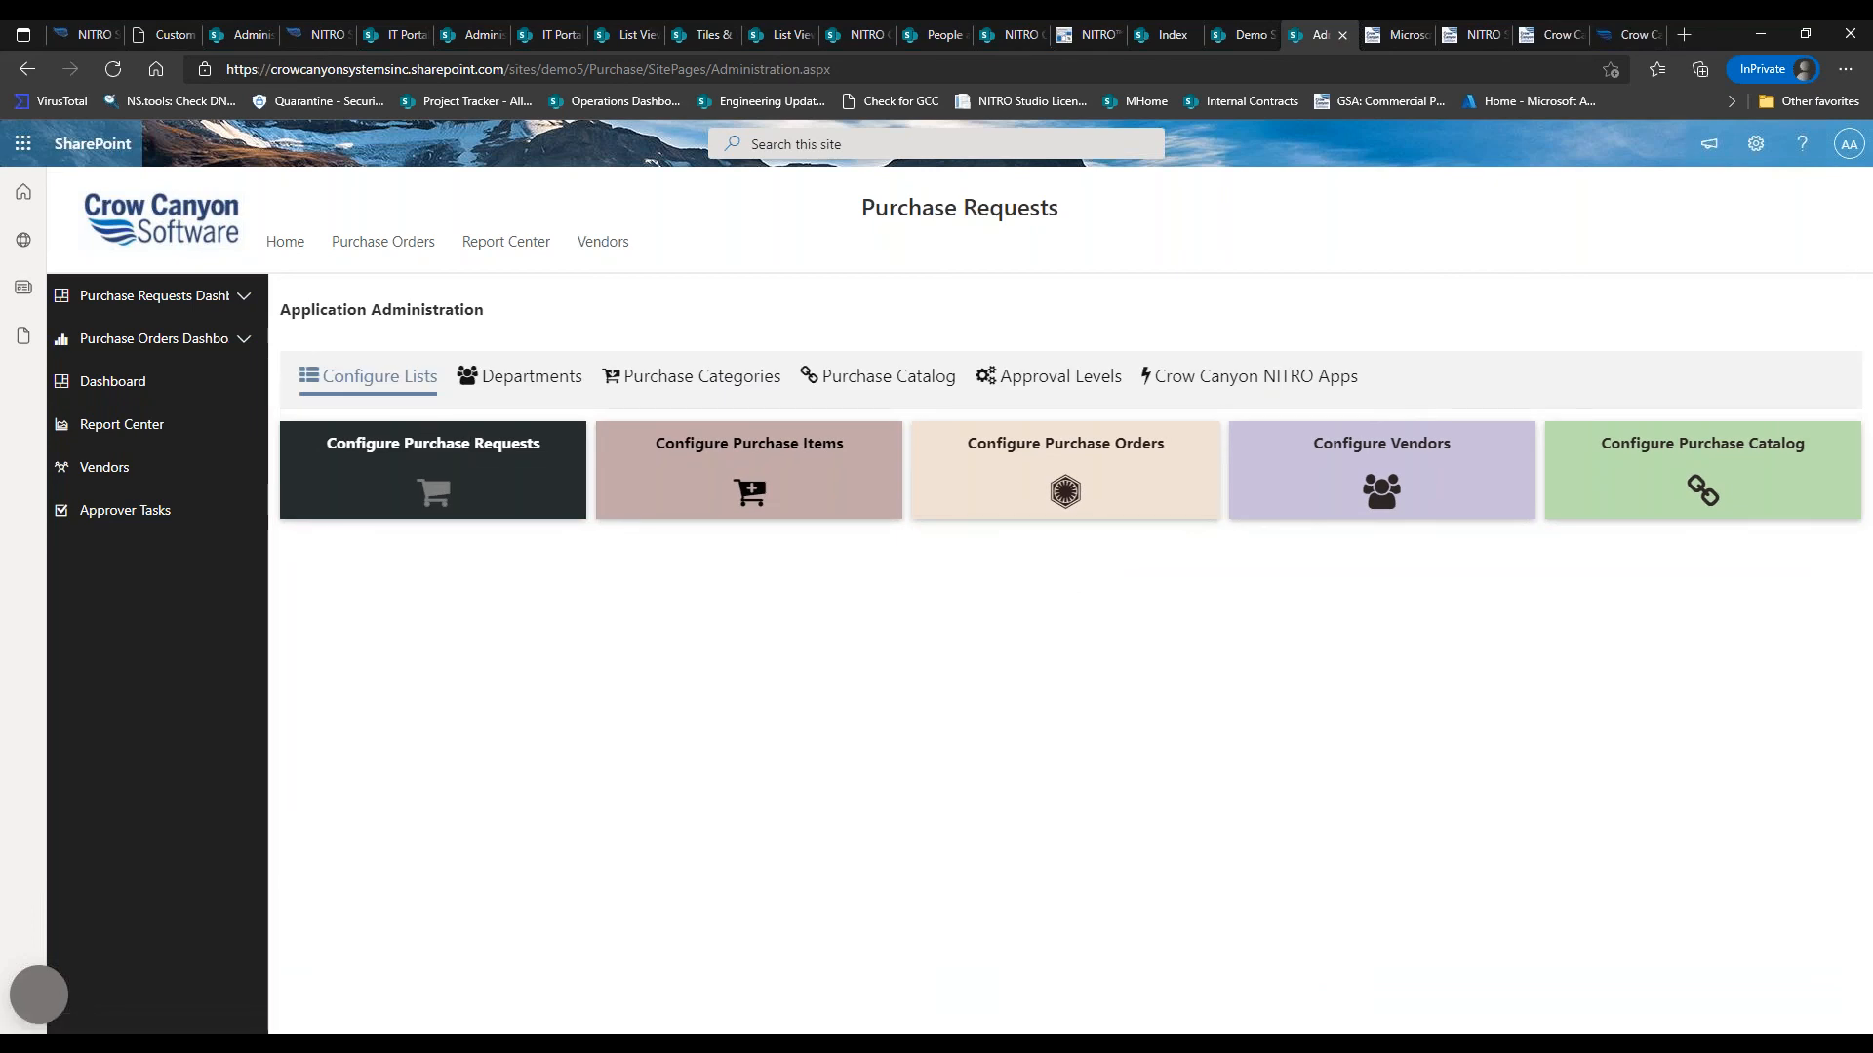
Review the Crow Canyon custom actions configured for the Purchase Requests list
left_click(462, 449)
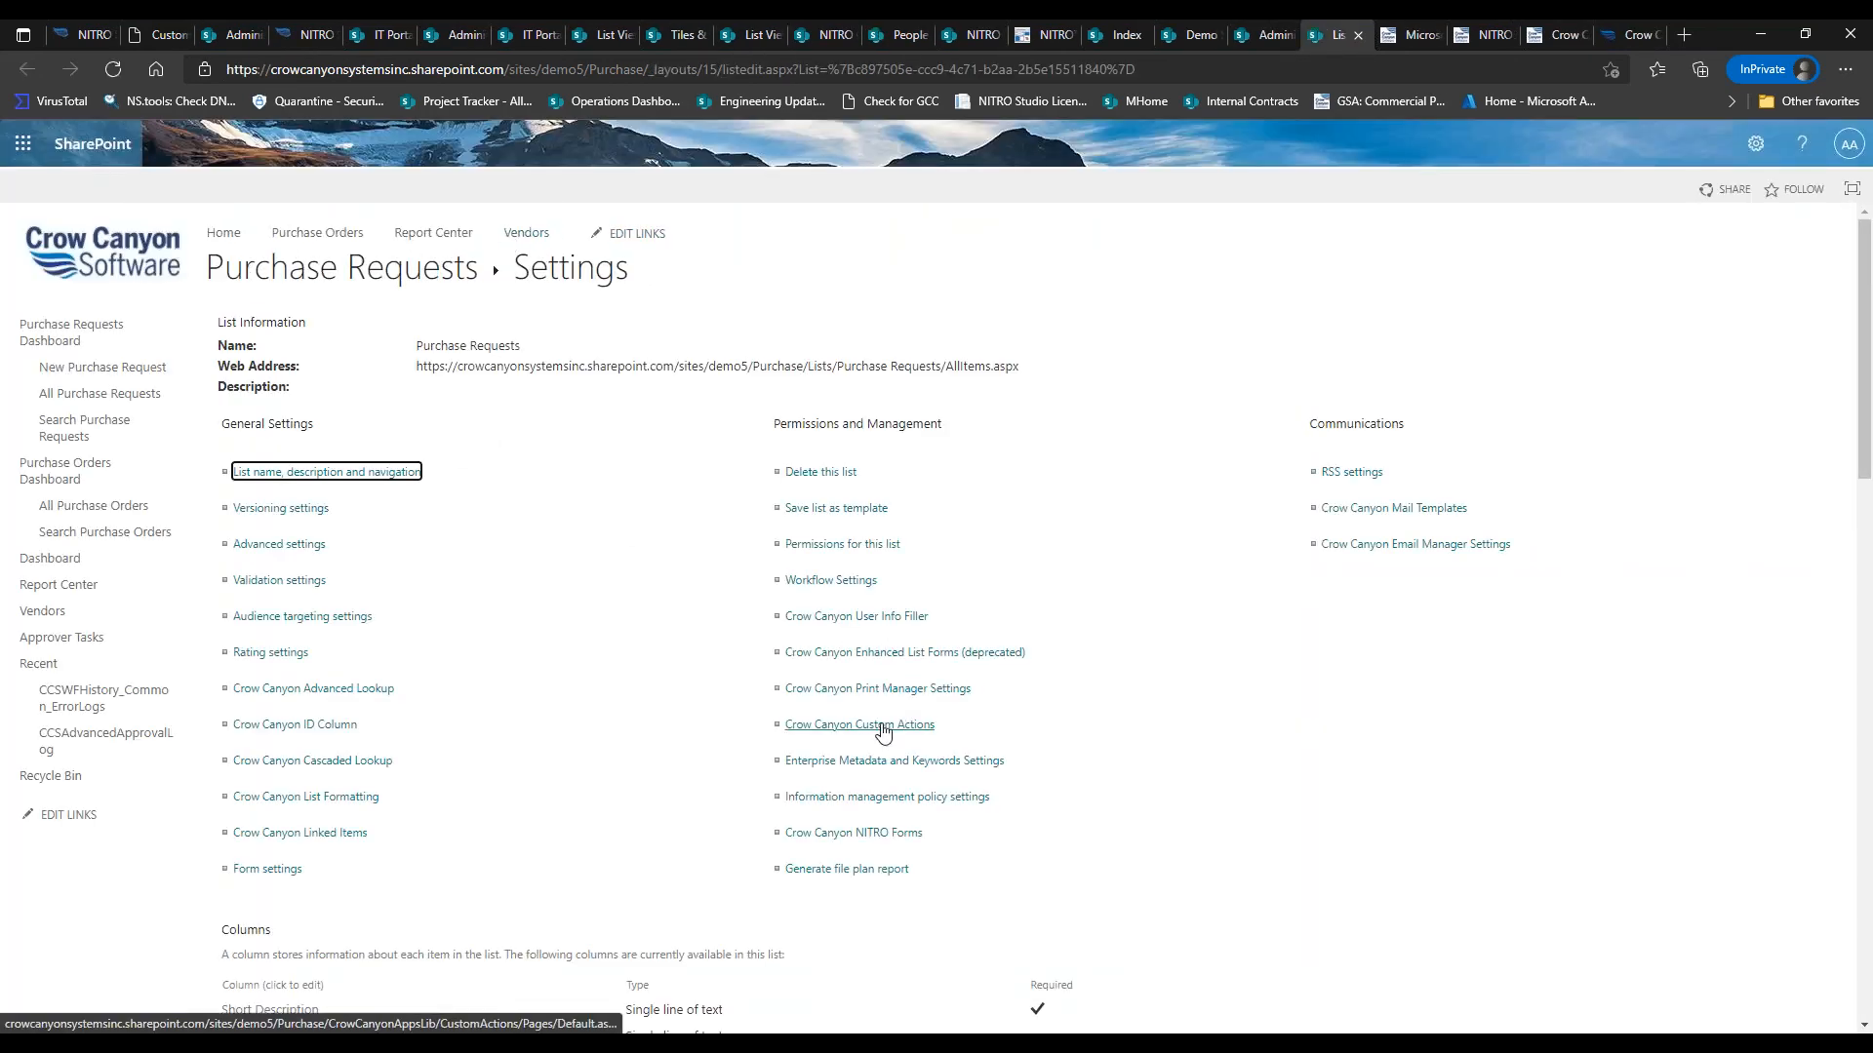
left_click(881, 726)
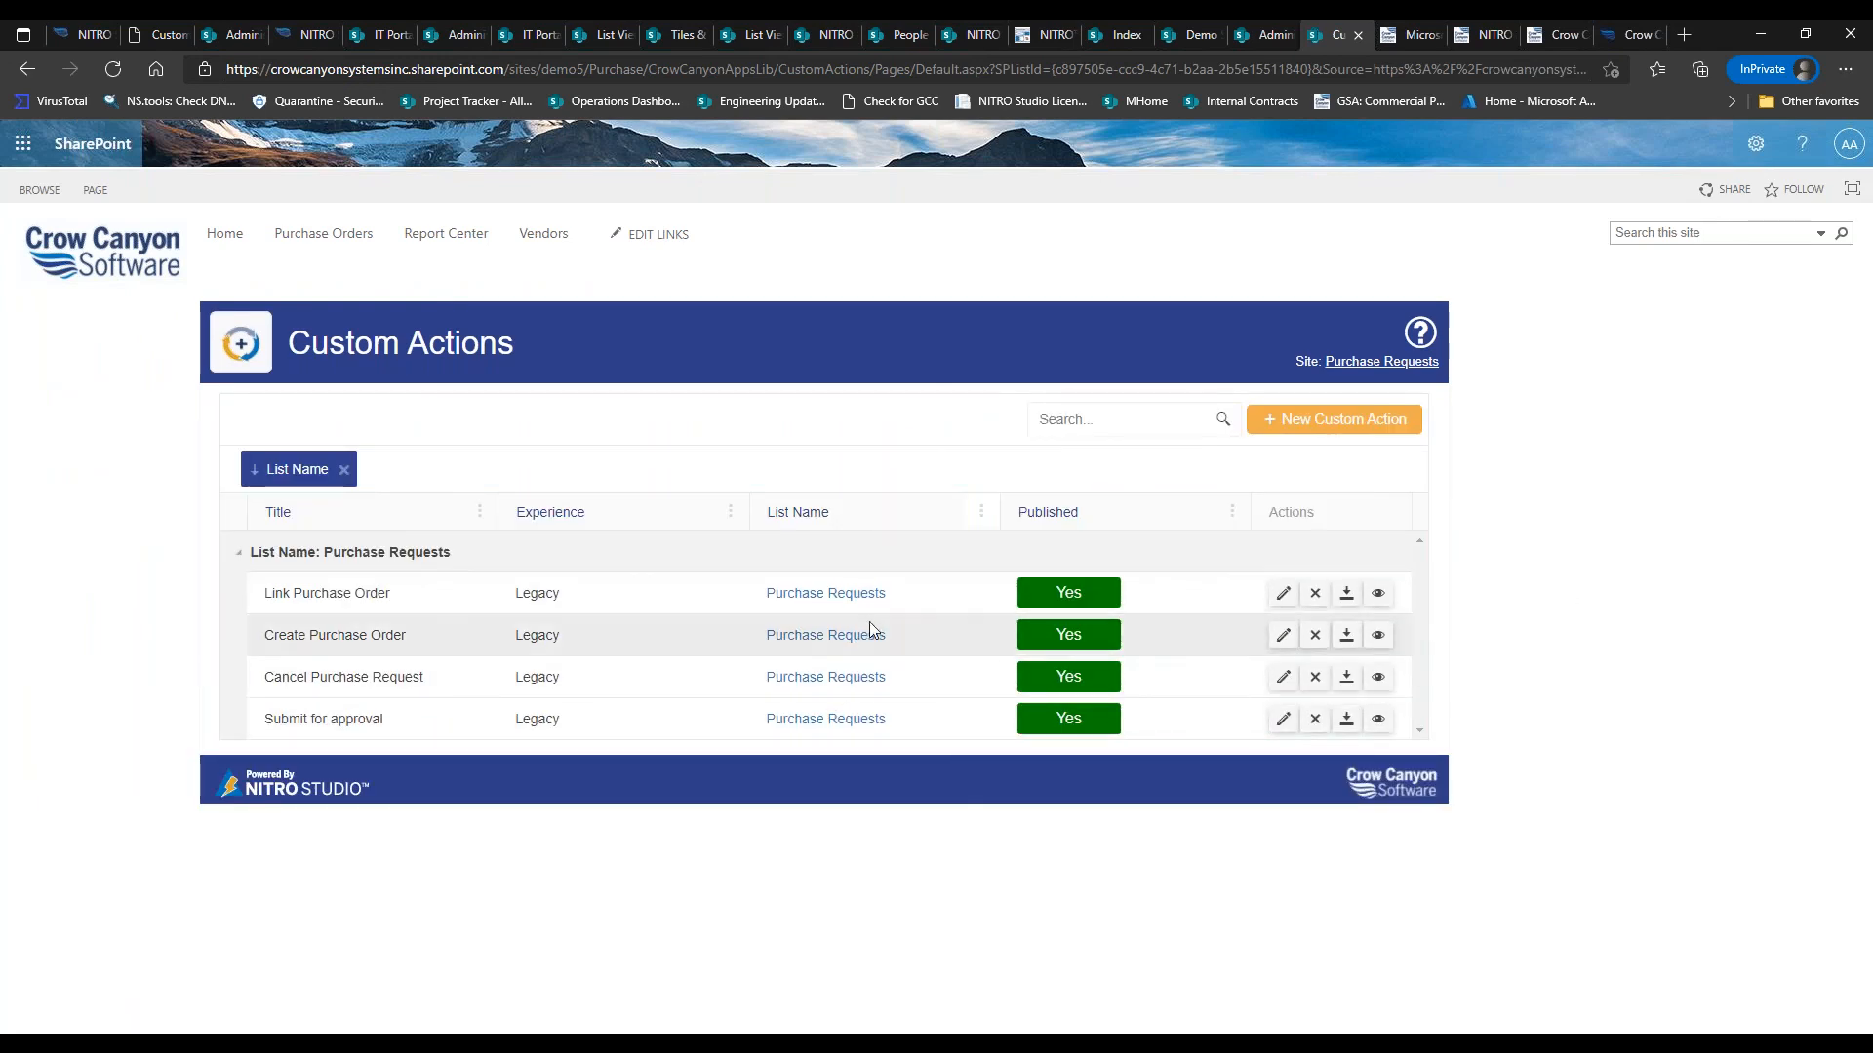
left_click(238, 552)
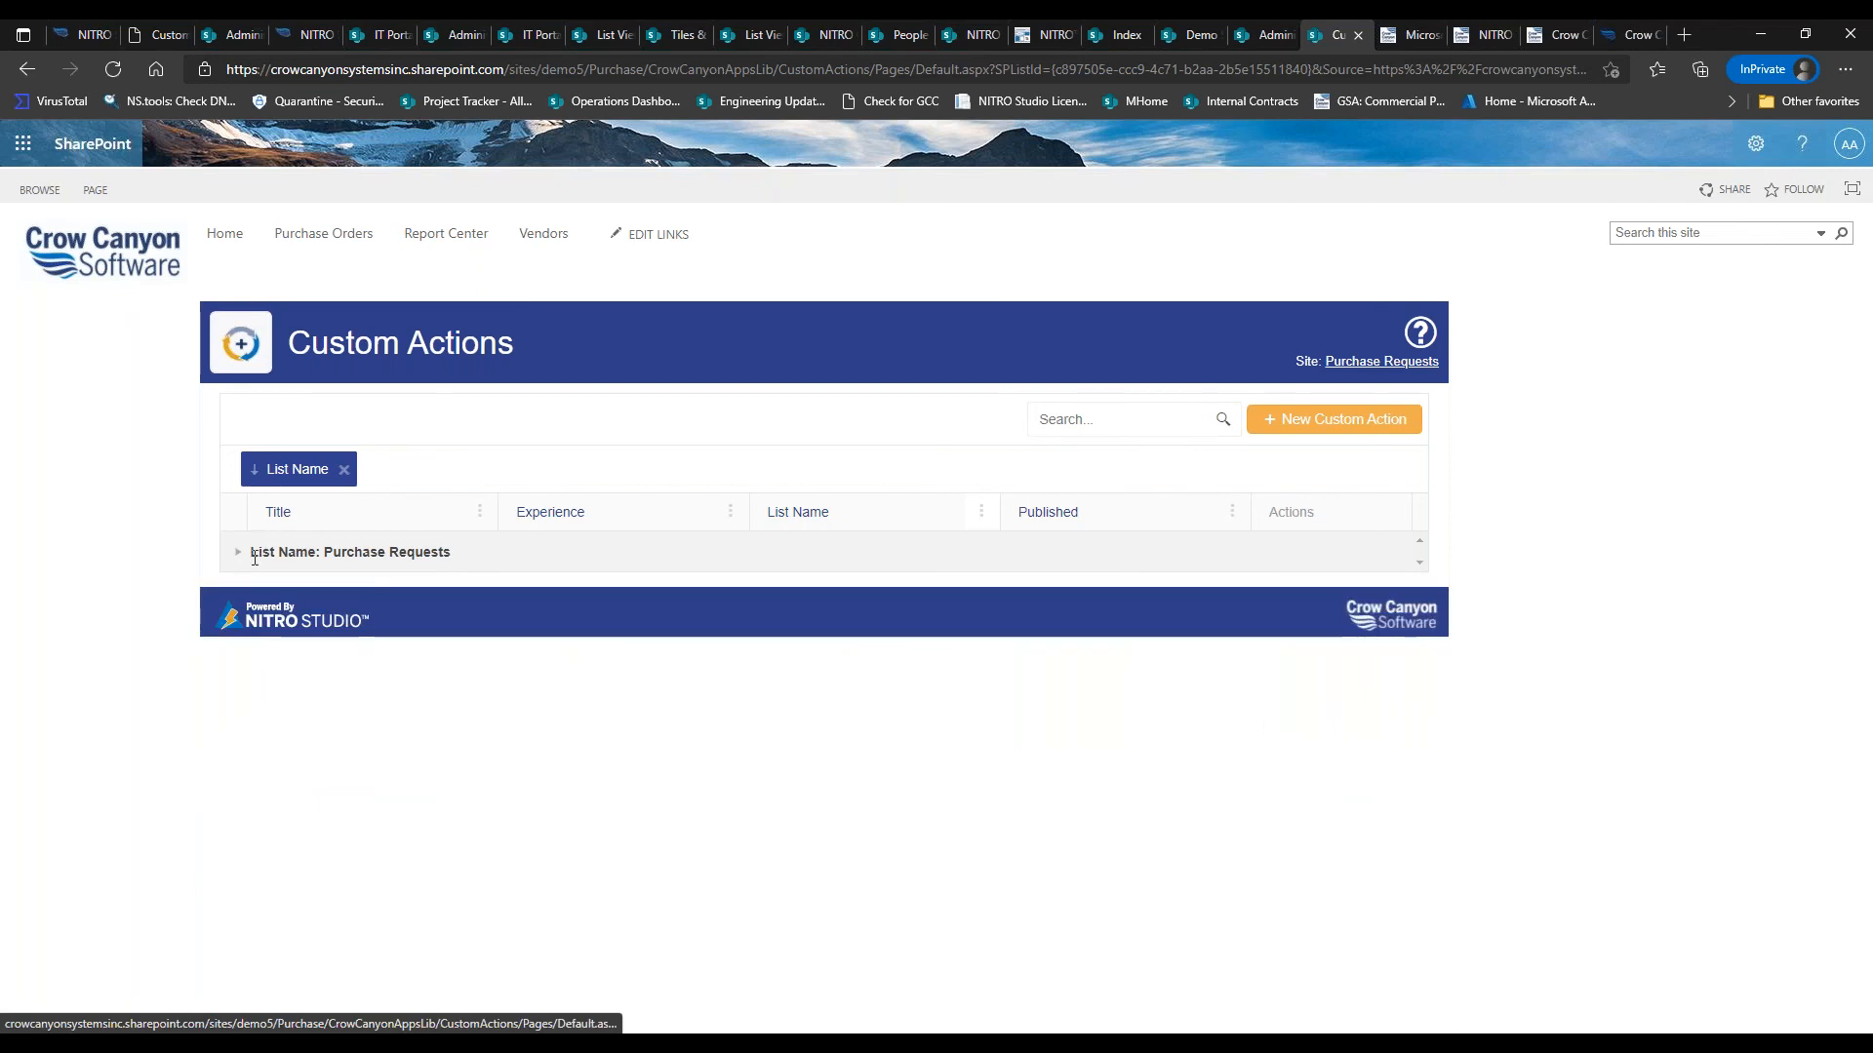
left_click(237, 553)
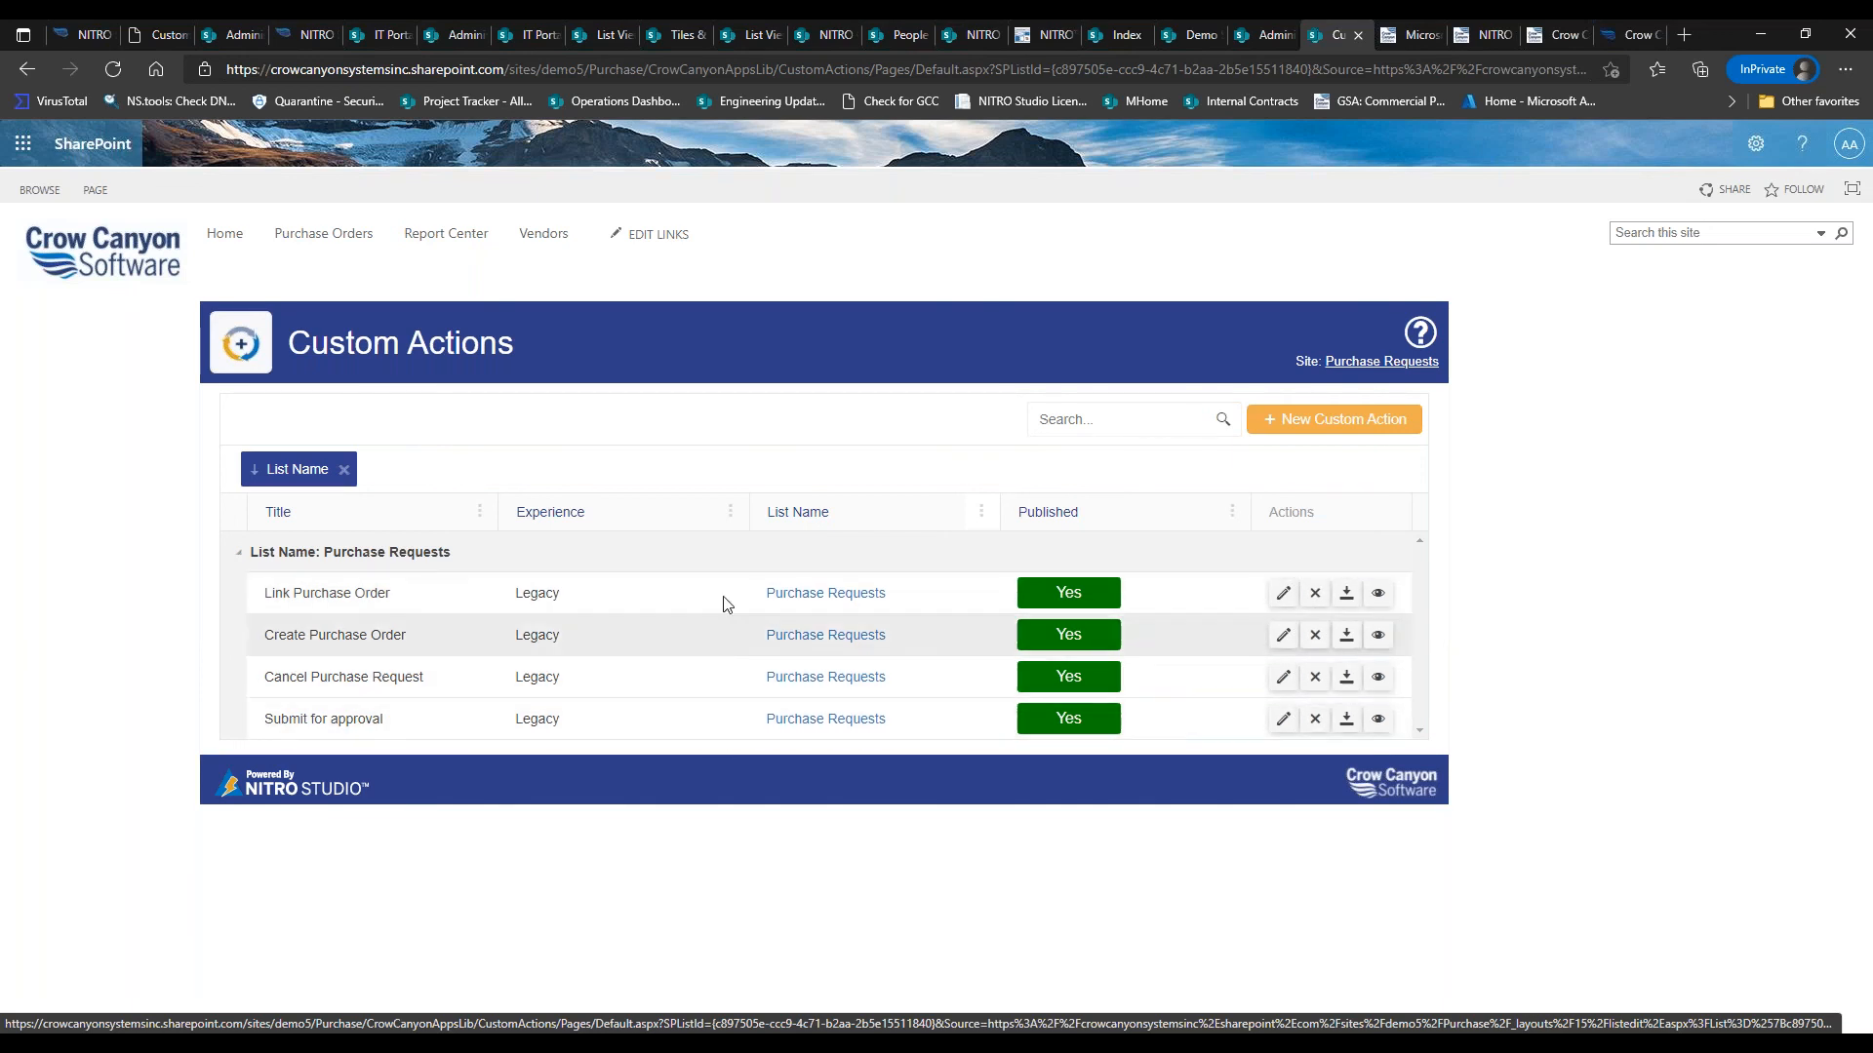
Return to the Documents custom action and insert Add List Item followed by Query List between Start and End
left_click(168, 32)
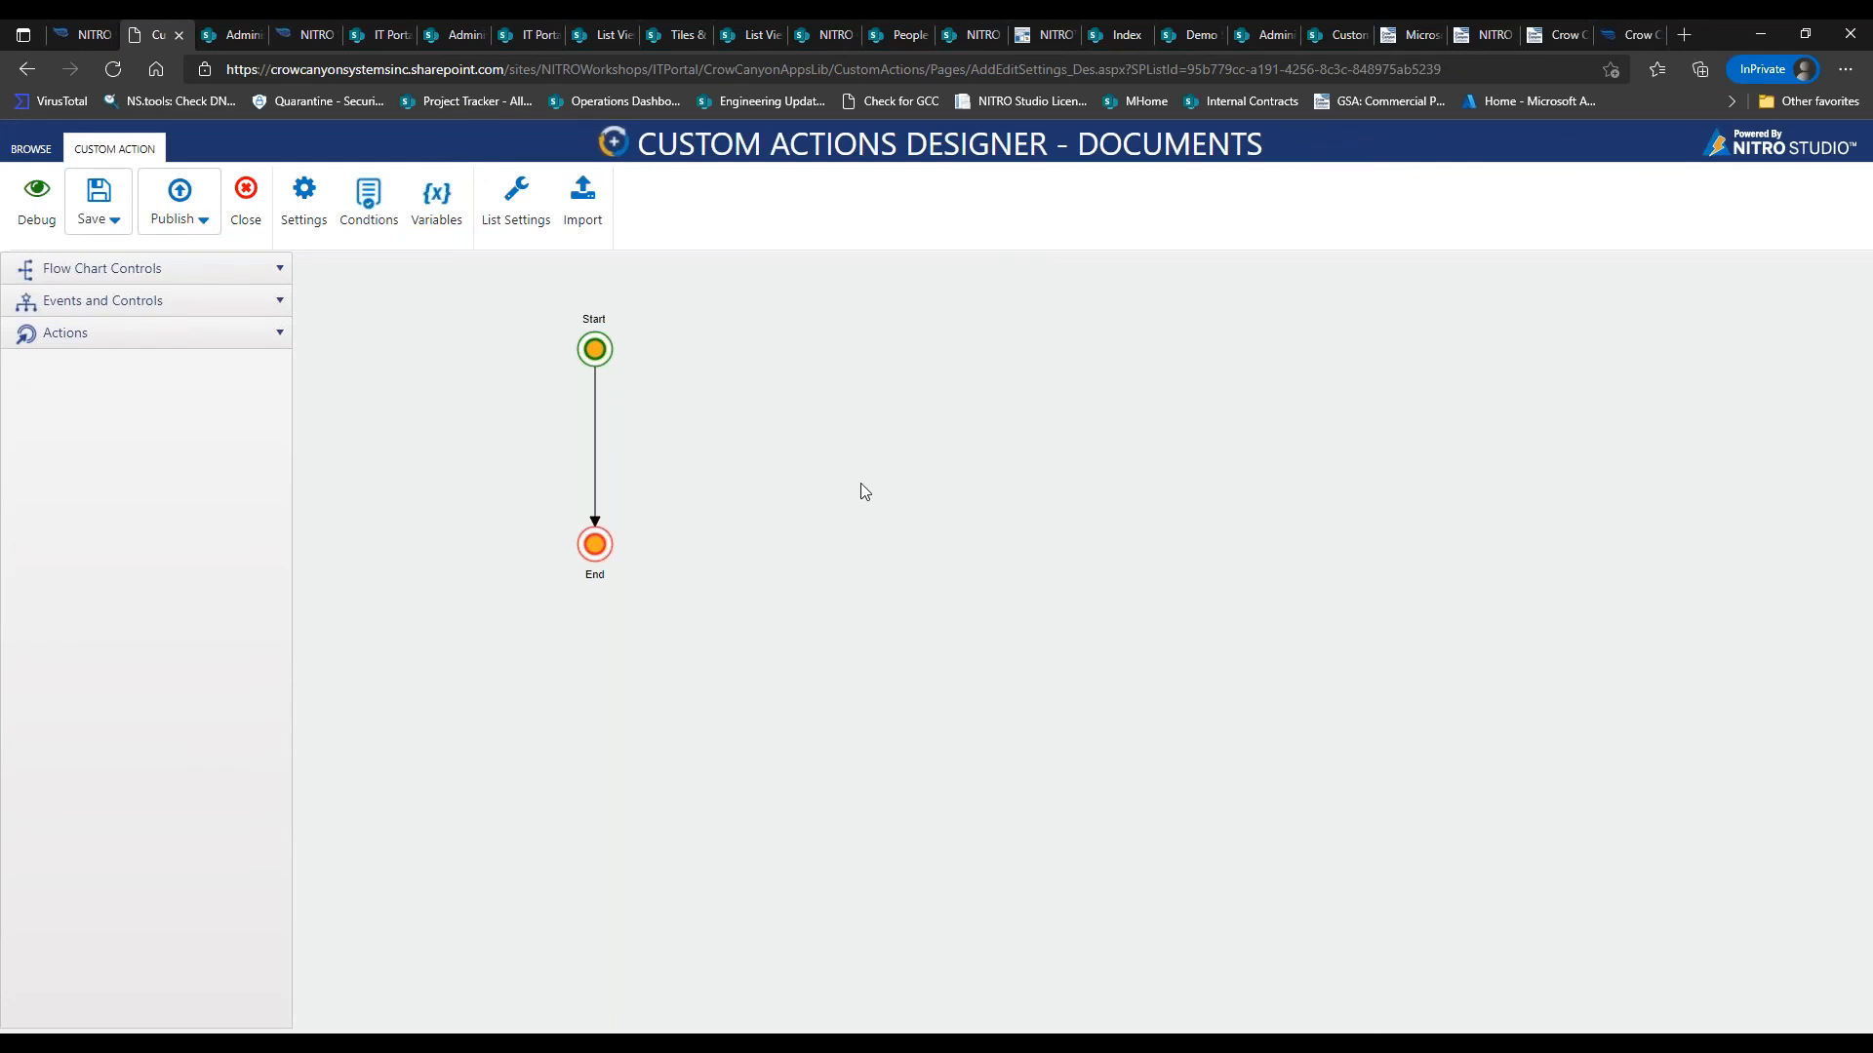
left_click(231, 339)
left_click_drag(857, 510, 1039, 495)
left_click_drag(633, 560, 643, 601)
left_click_drag(167, 389, 781, 449)
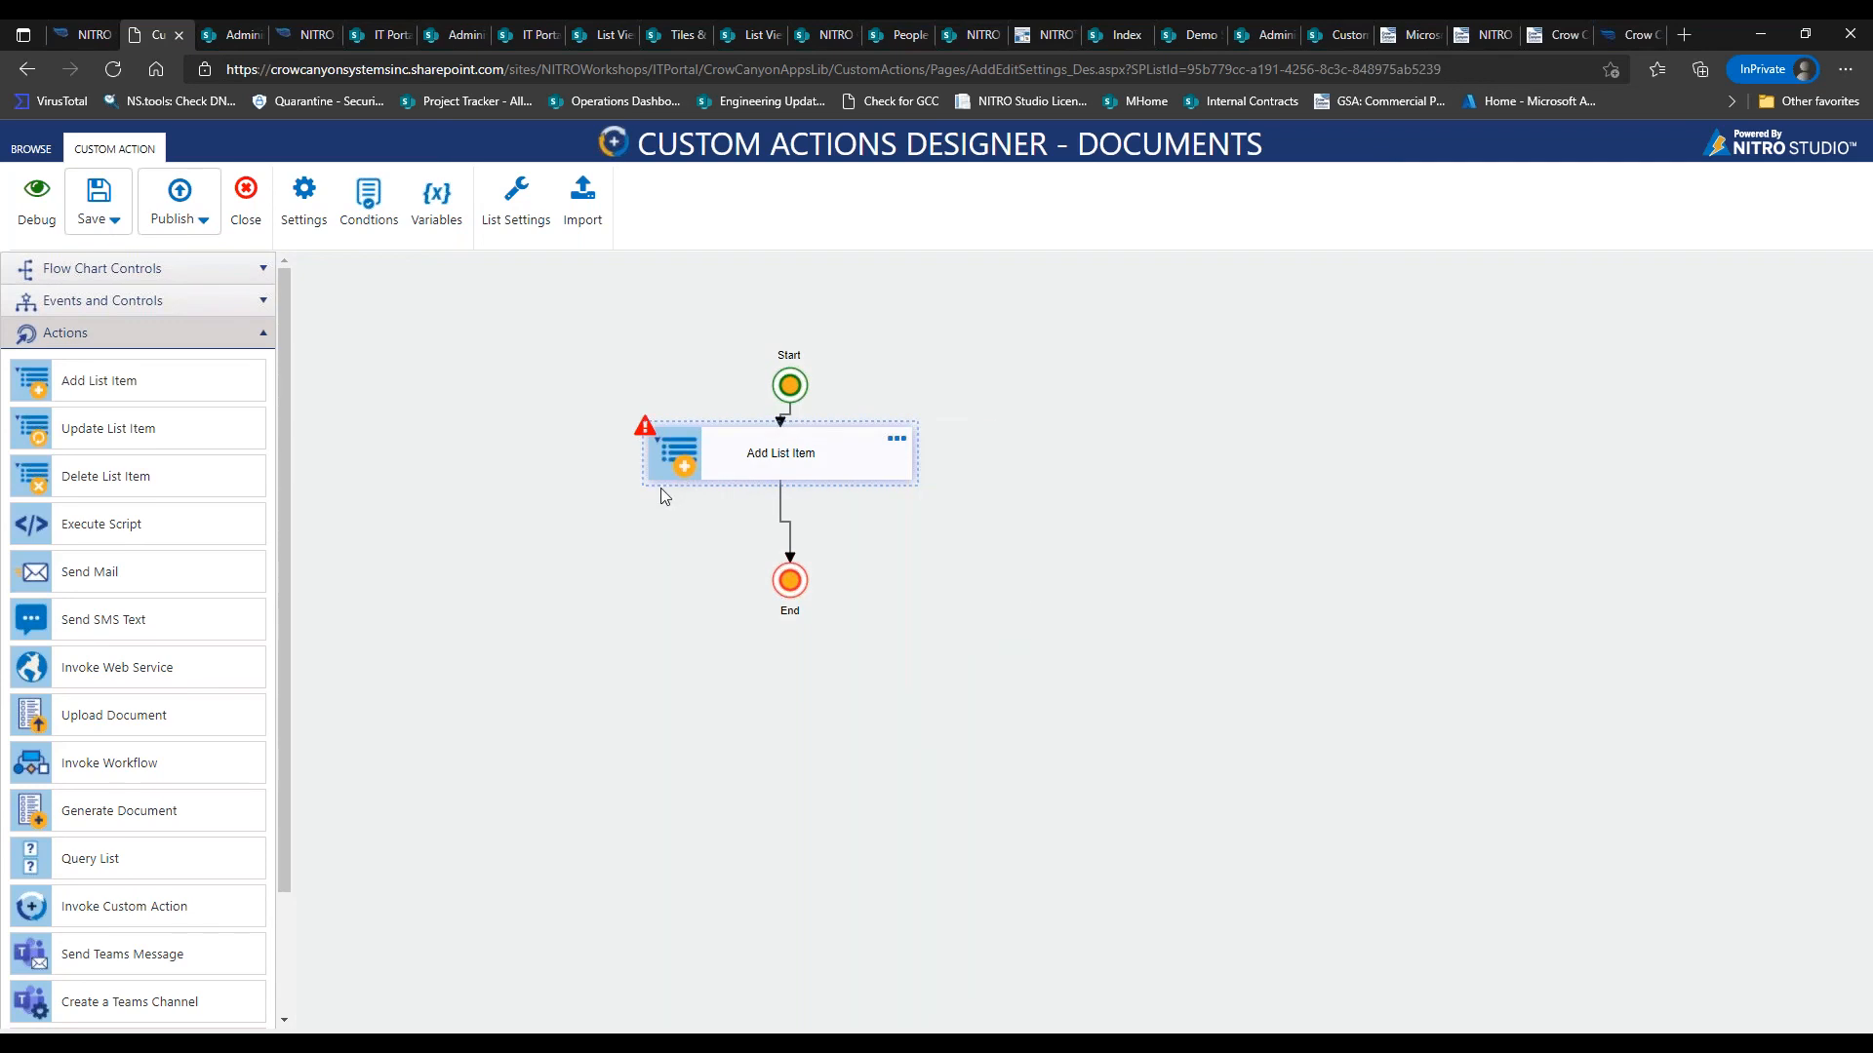
left_click(809, 469)
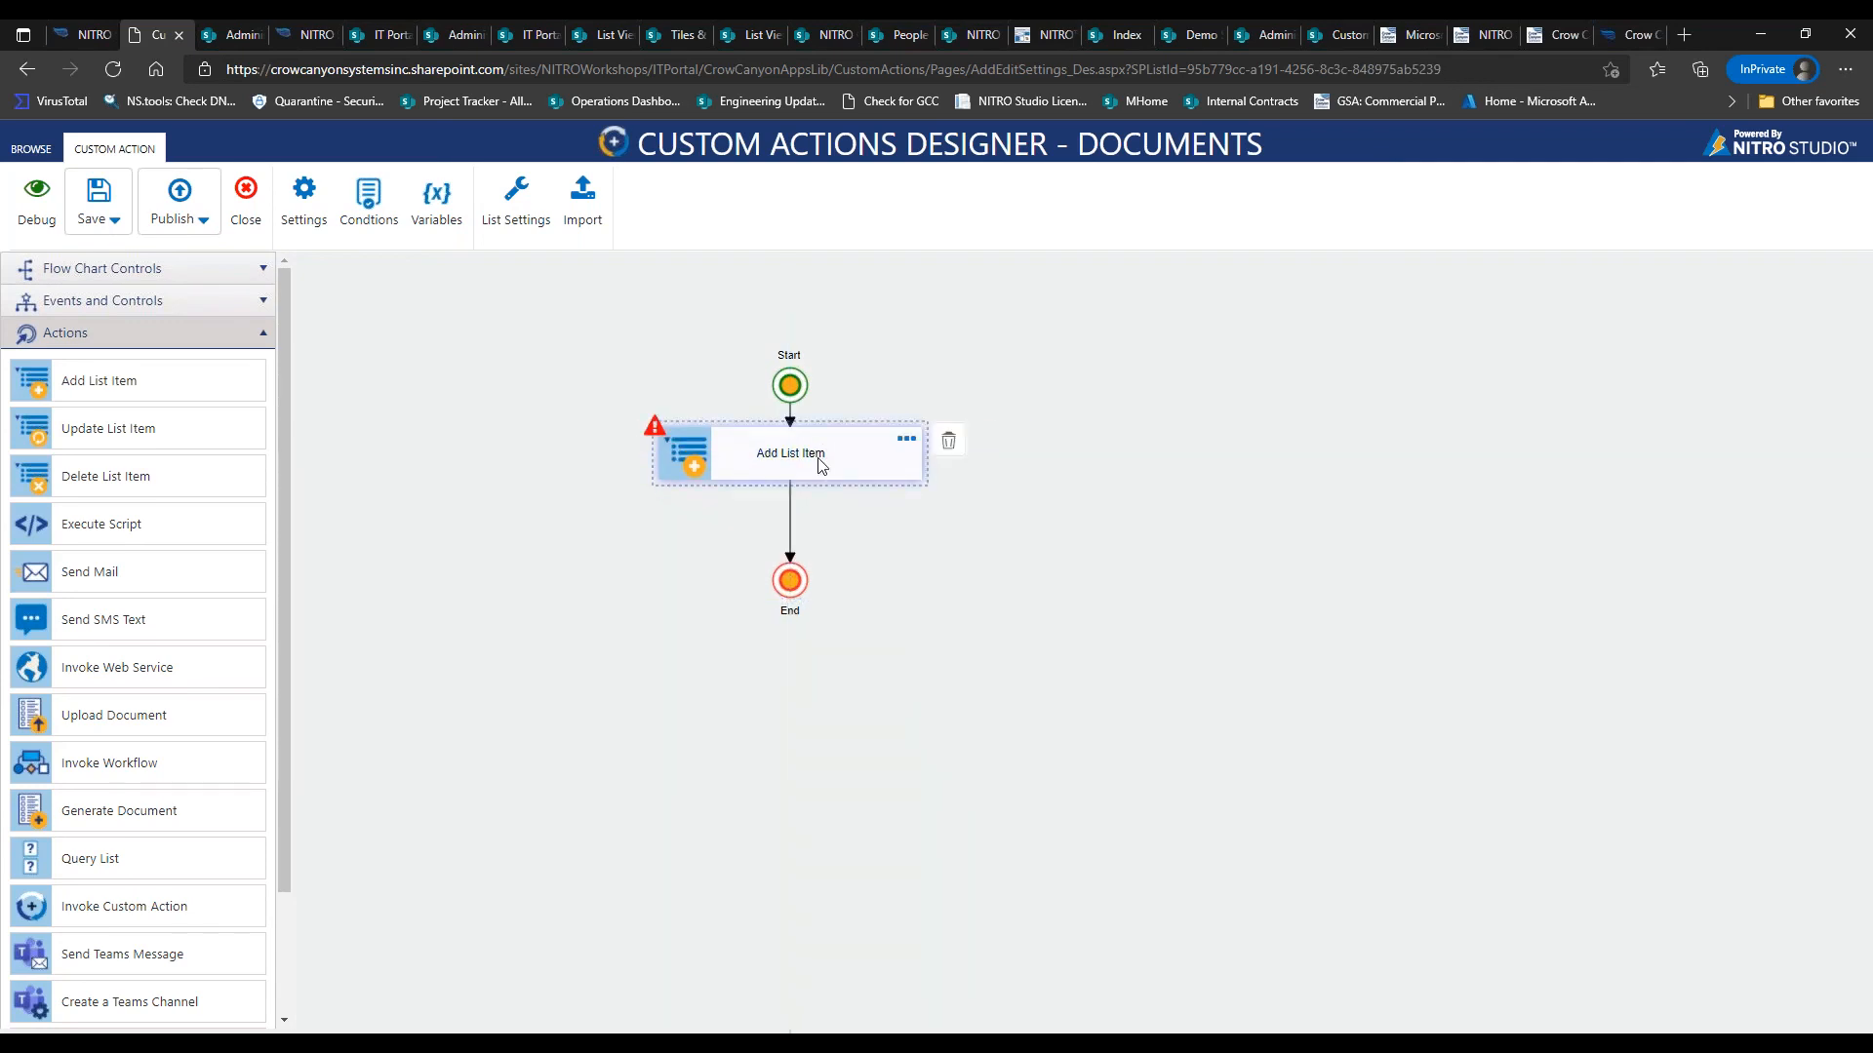
left_click_drag(790, 602, 790, 679)
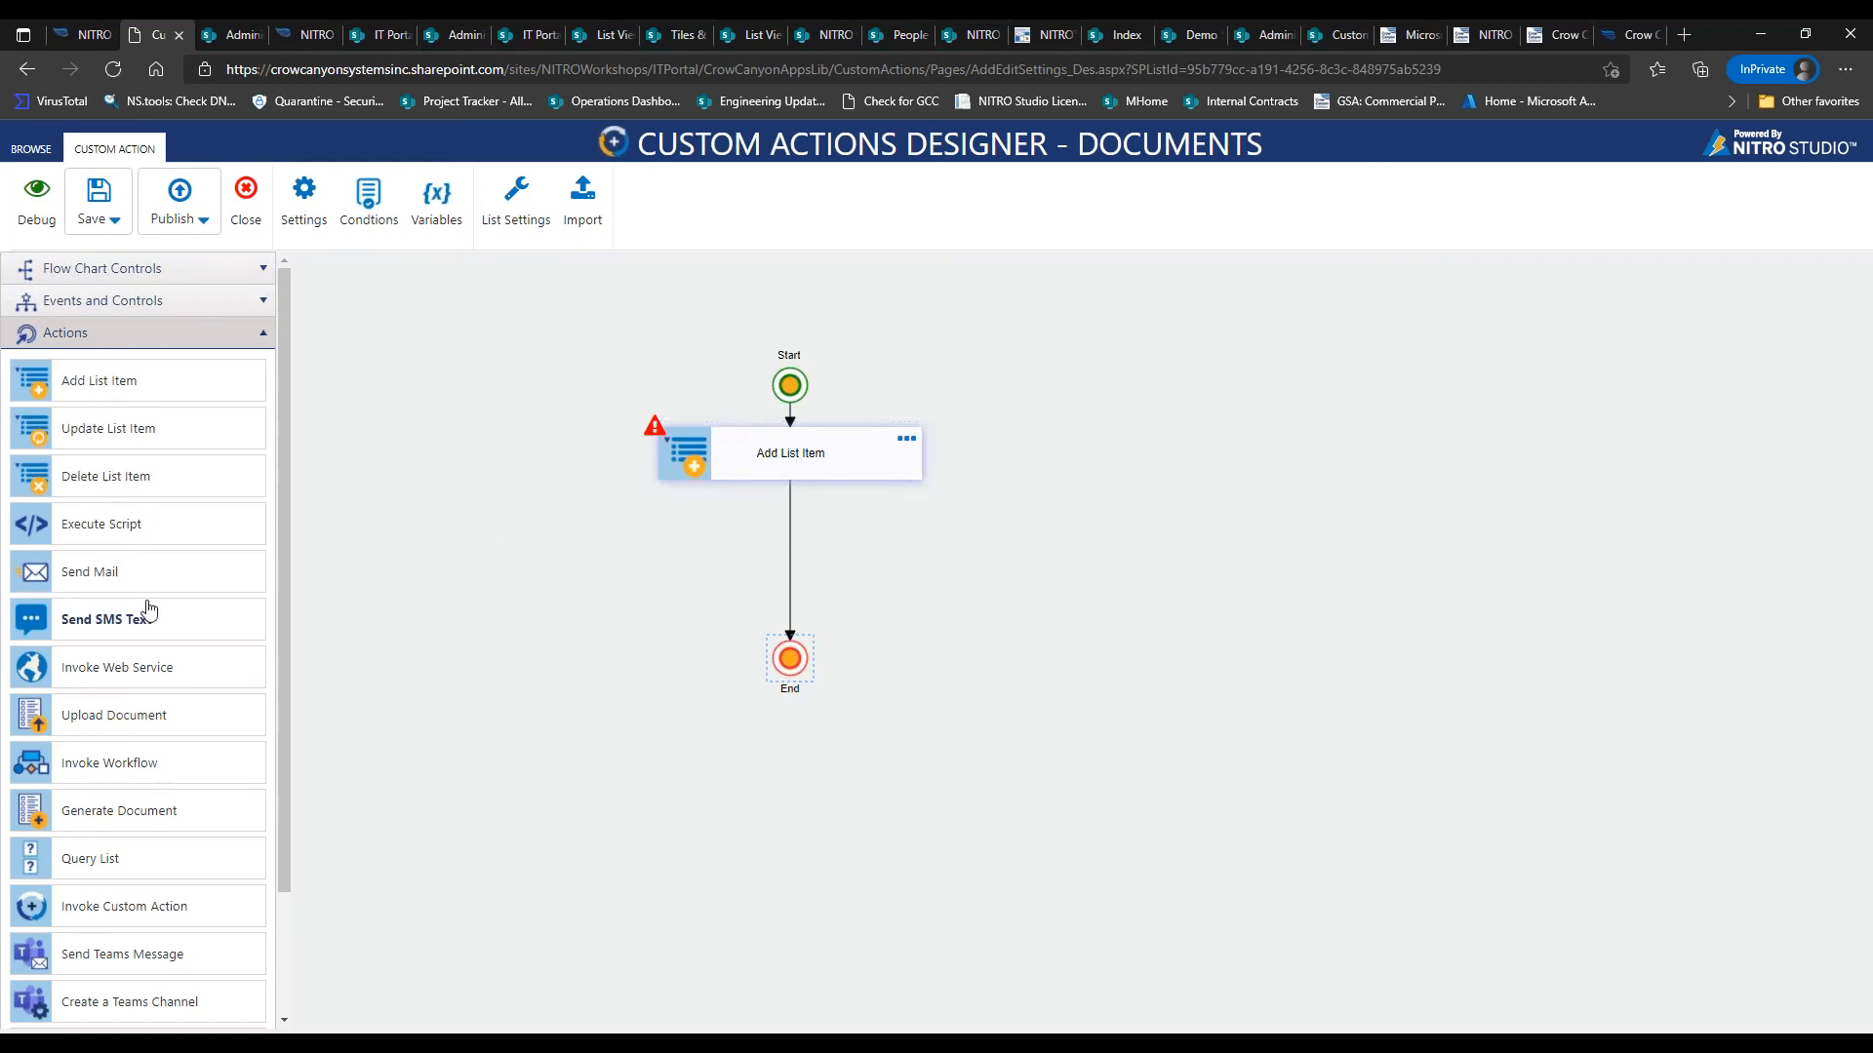
left_click_drag(109, 858, 857, 569)
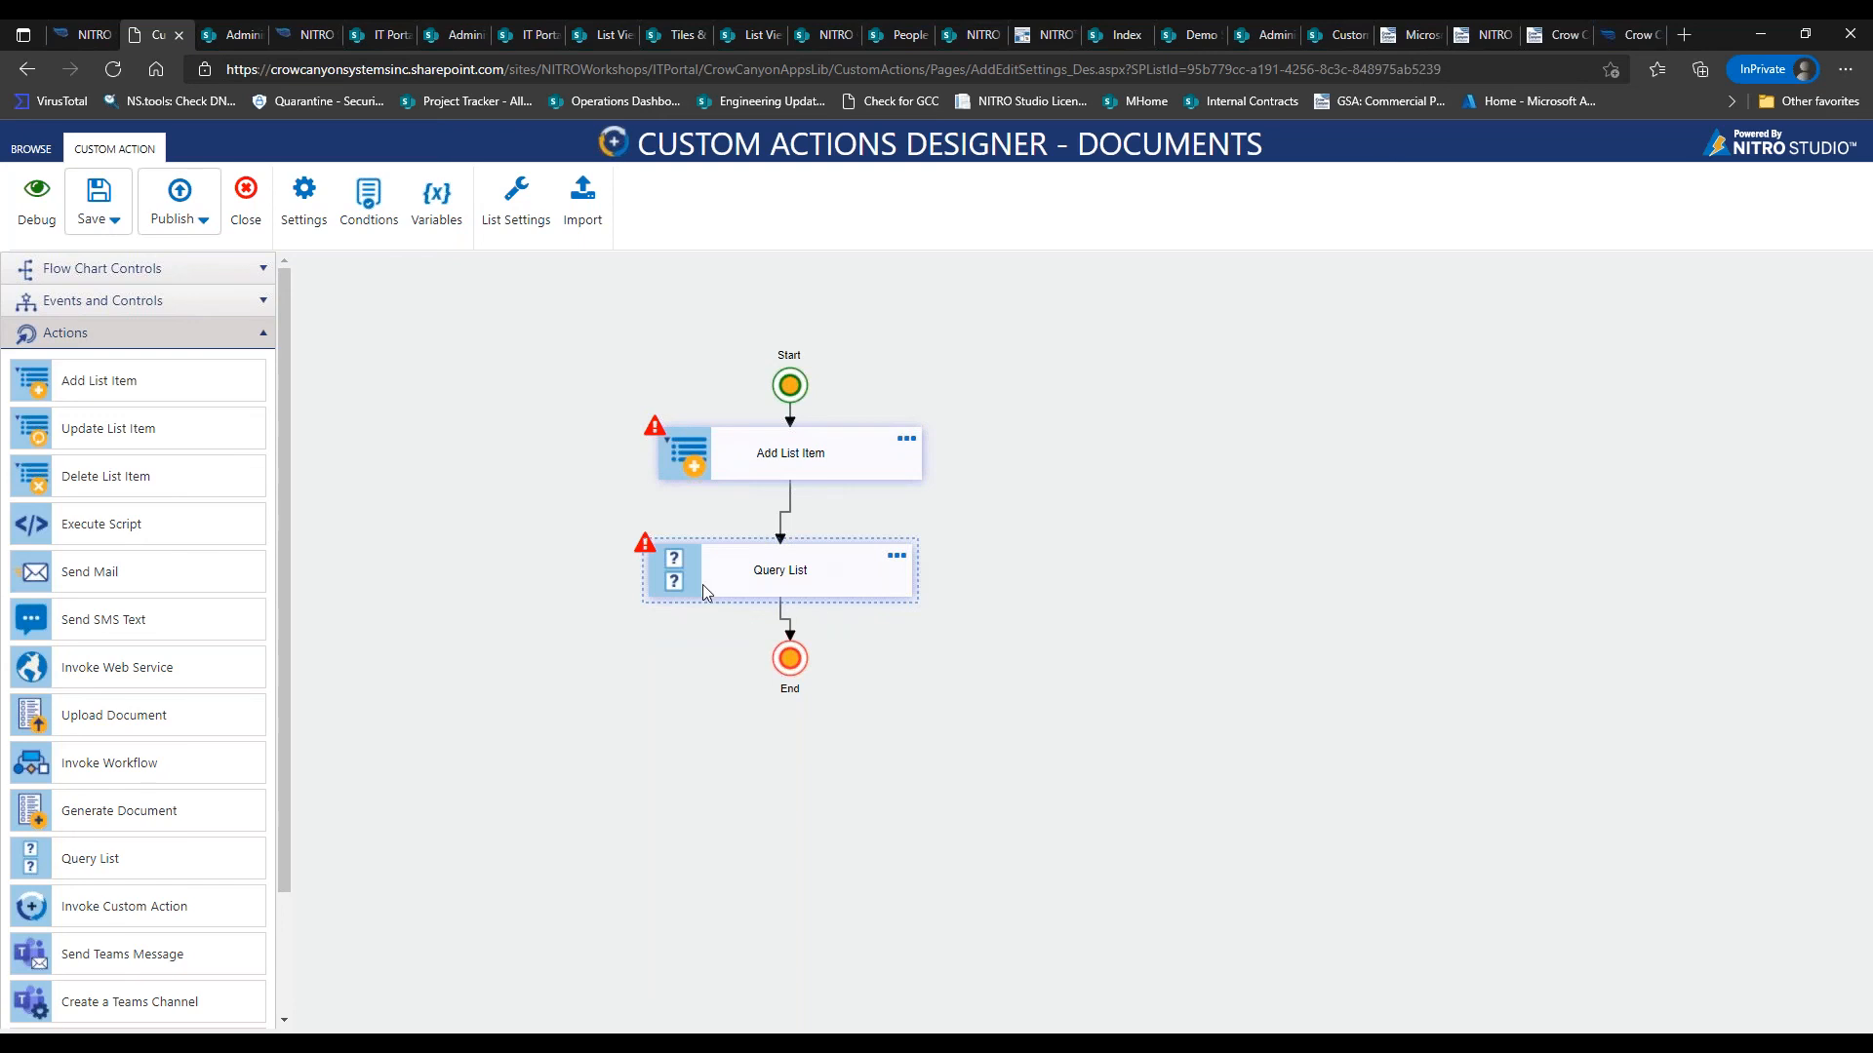
Remove the connectors around Add List Item and reorder the flow so Query List comes before Add List Item
left_click_drag(862, 468, 1095, 464)
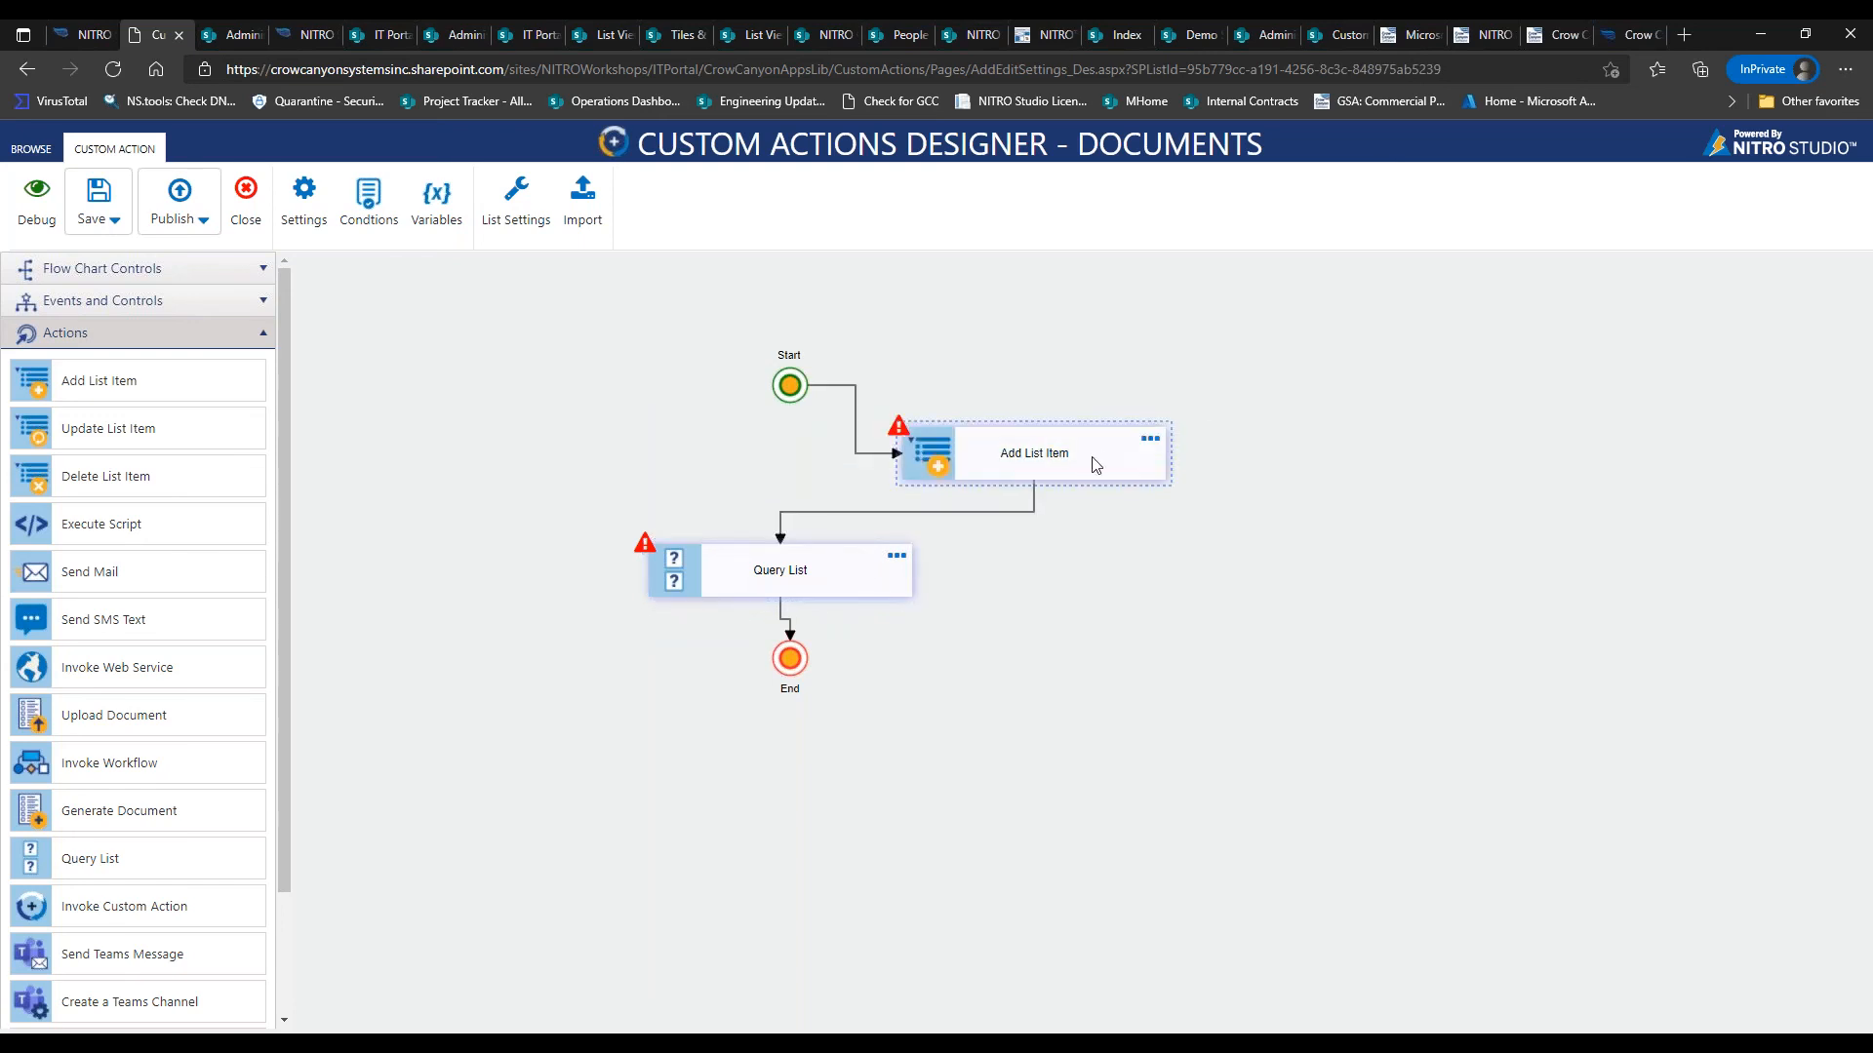
left_click(881, 453)
left_click(928, 399)
left_click(970, 453)
left_click(1024, 514)
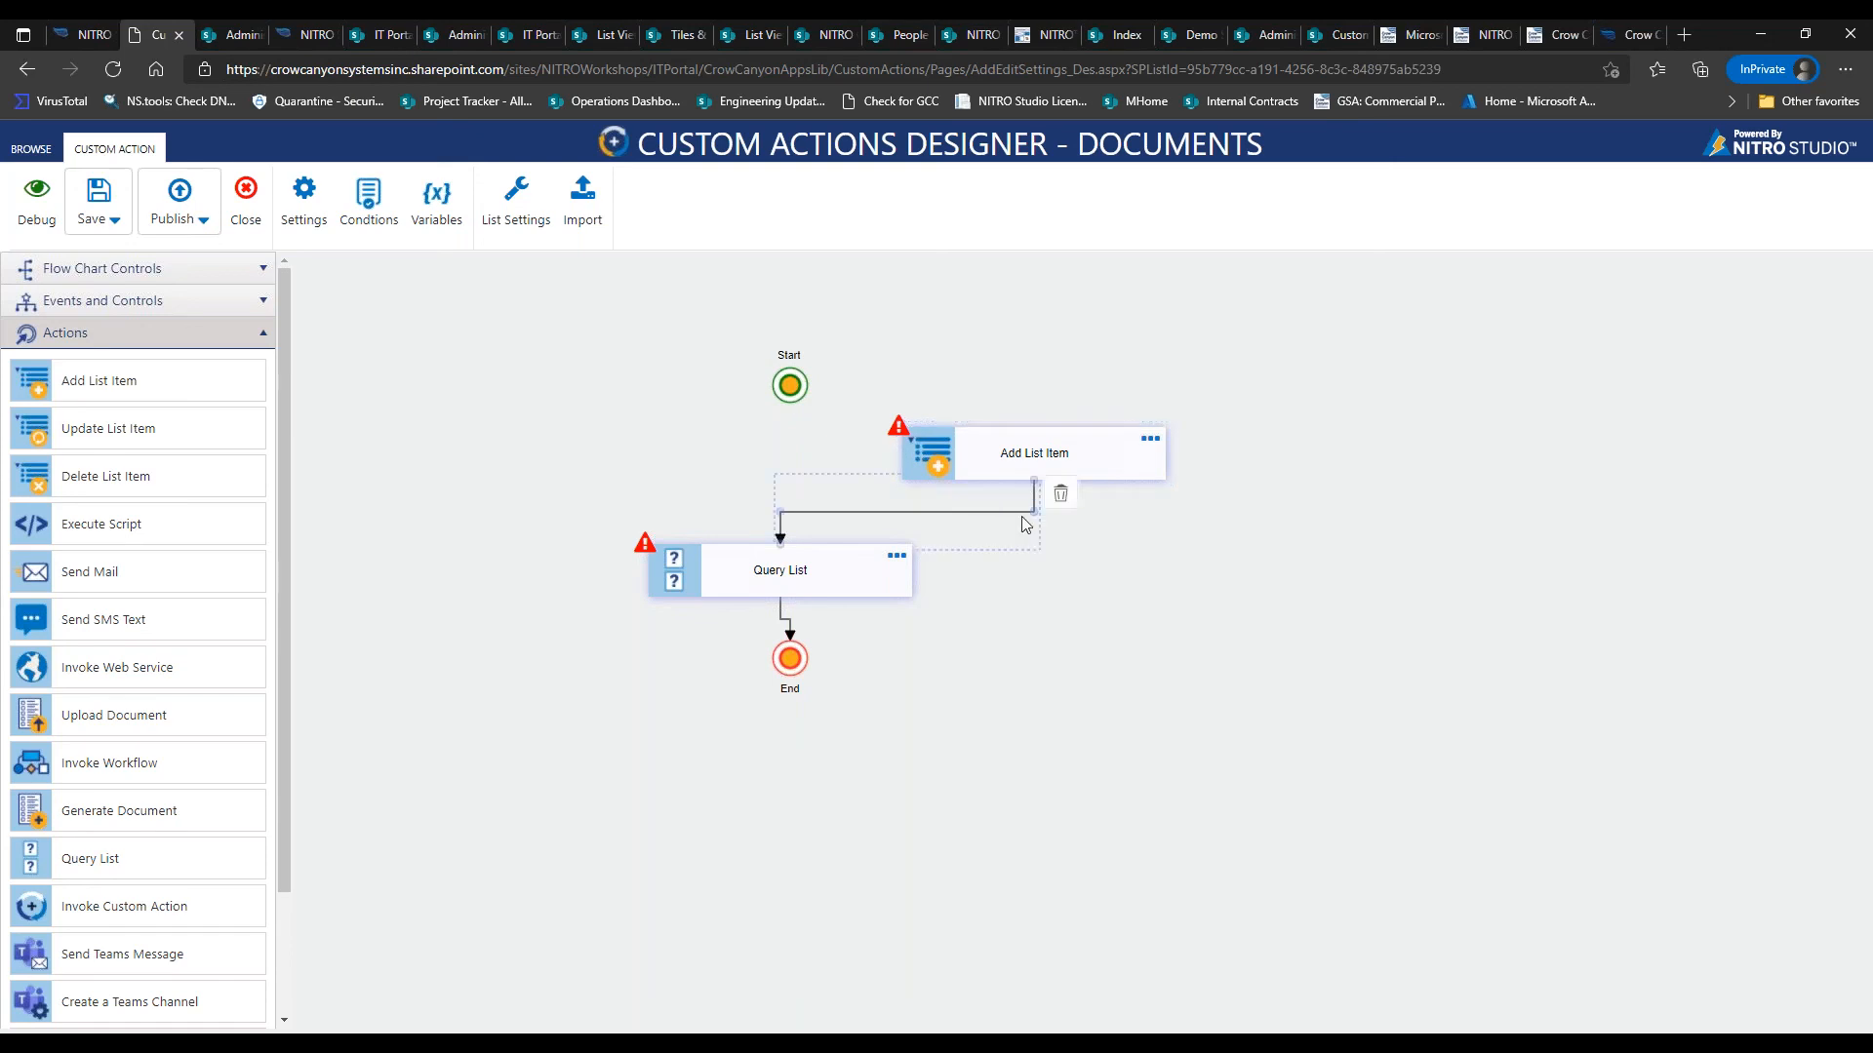
left_click(1064, 494)
left_click_drag(1048, 454, 1126, 581)
left_click_drag(840, 575, 841, 458)
mouse_move(1102, 607)
left_mouse_down()
mouse_move(751, 590)
mouse_move(773, 594)
mouse_move(773, 422)
left_mouse_up()
left_click(792, 401)
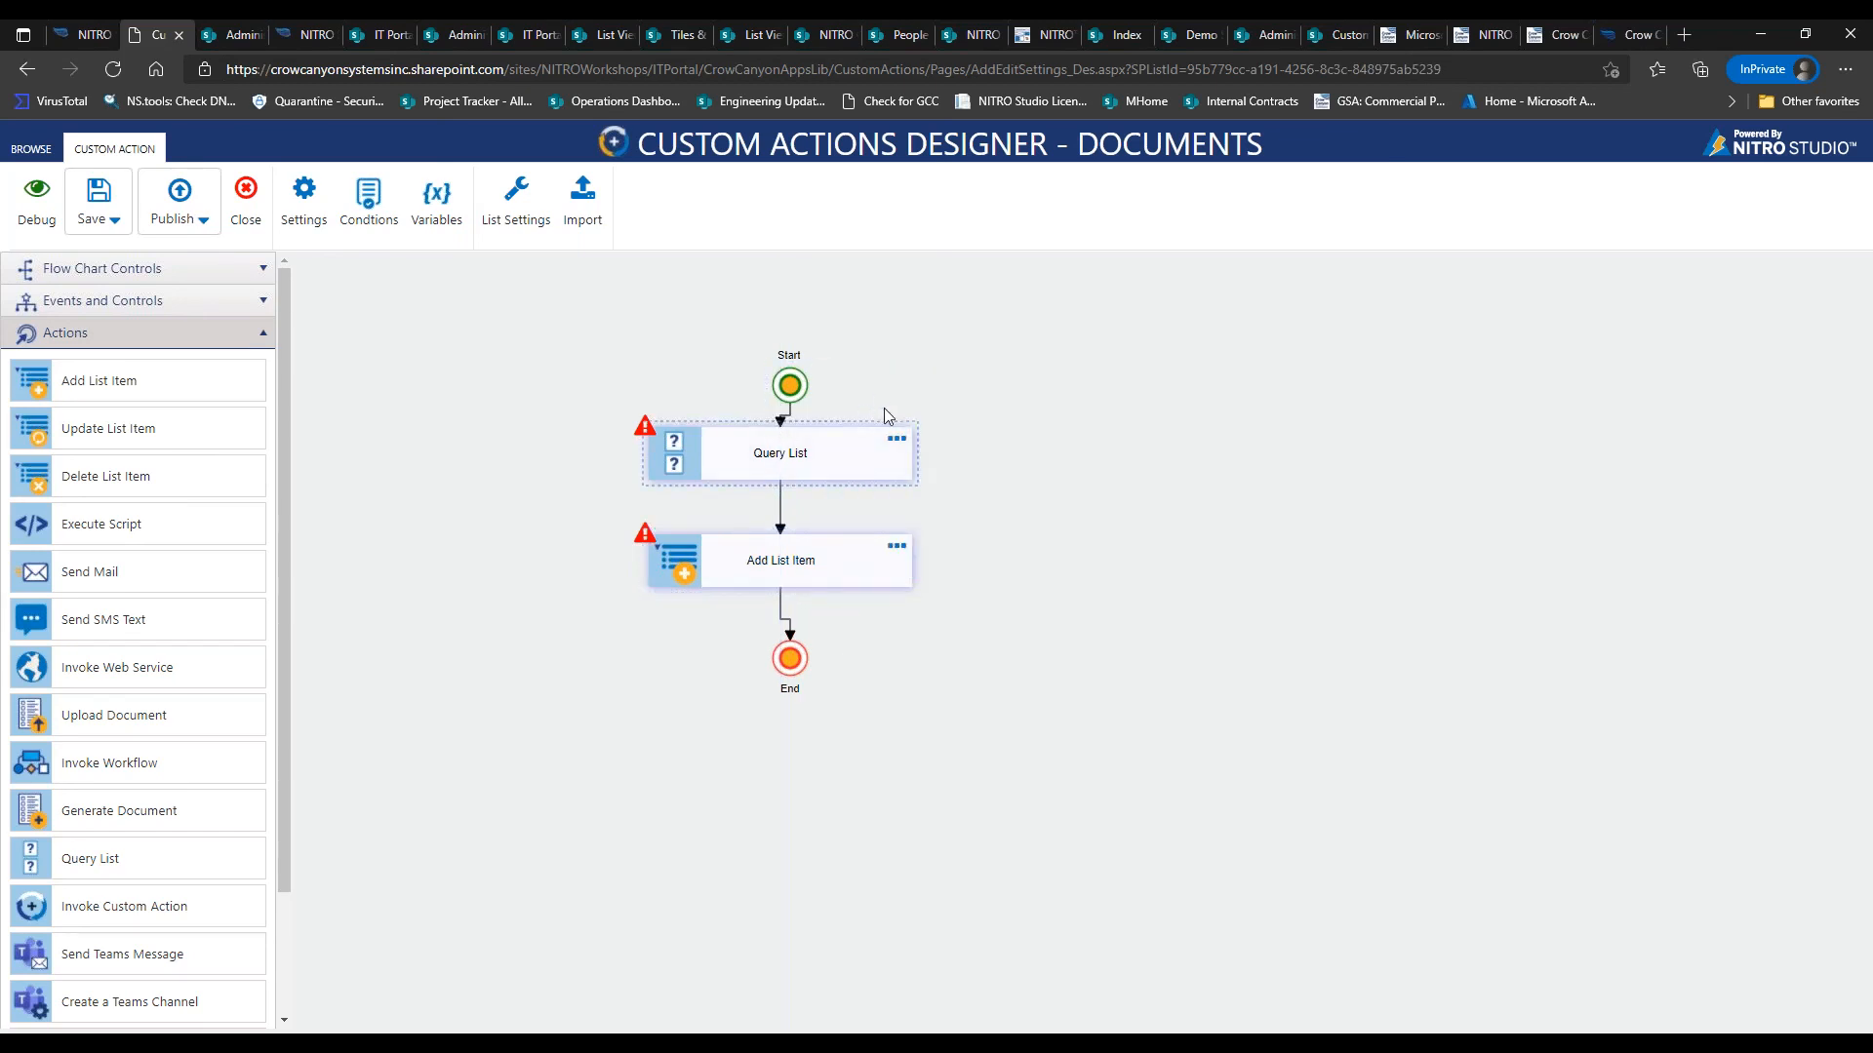
Space the Query List, Add List Item and End shapes further apart and view the Query List configuration without saving
left_click_drag(794, 680, 786, 776)
left_click_drag(808, 548, 807, 605)
left_click_drag(824, 464, 827, 488)
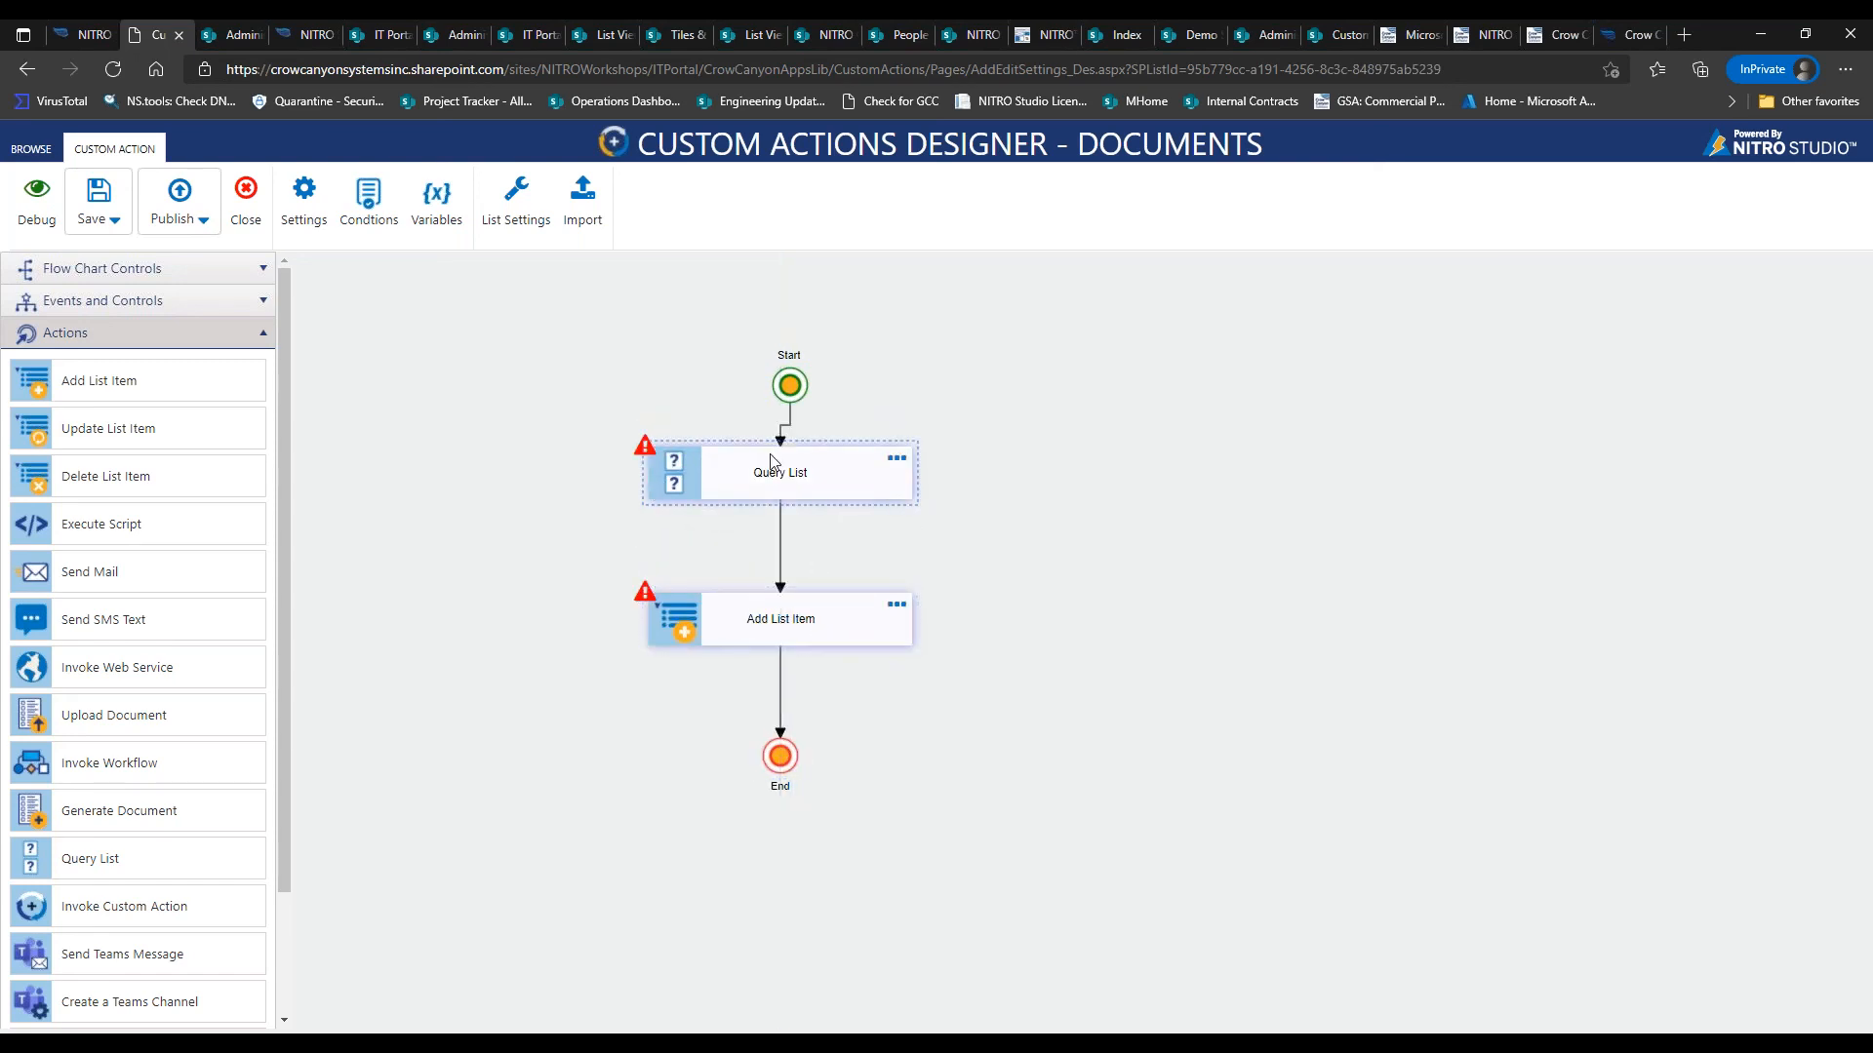
left_click(902, 464)
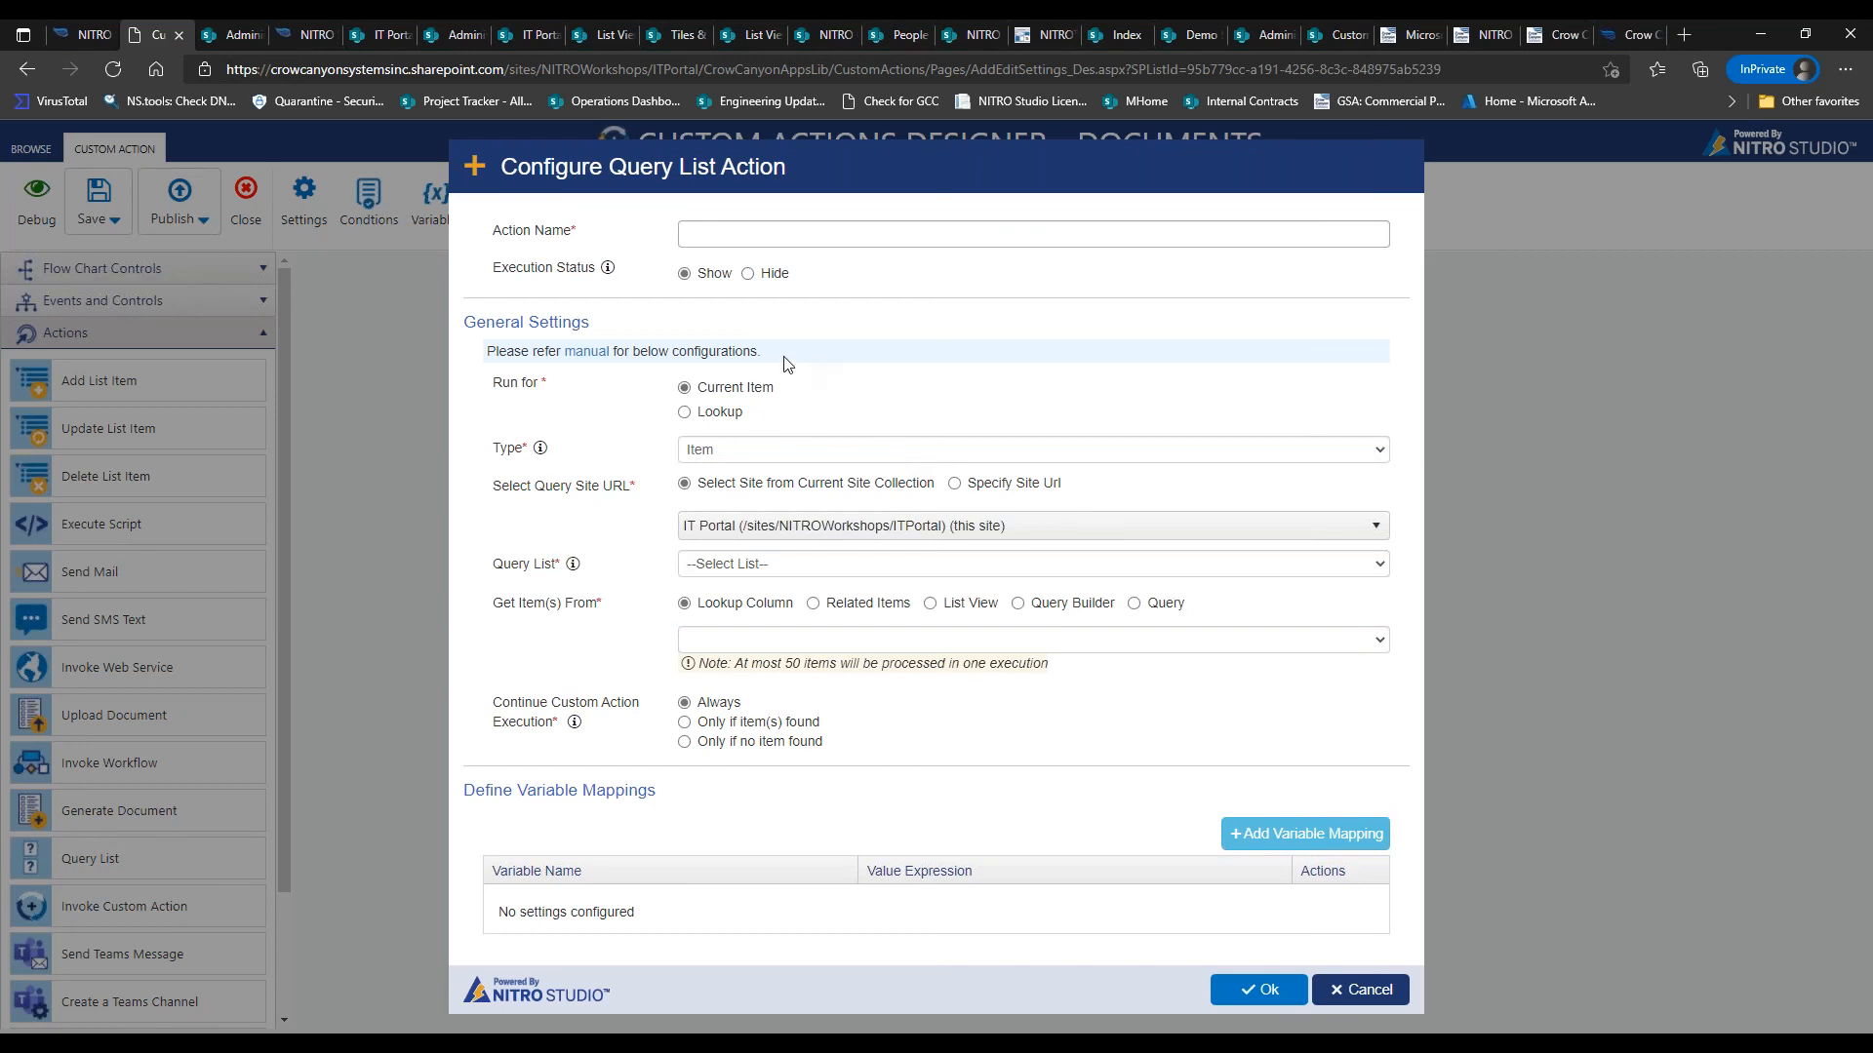
left_click(1363, 990)
left_click_drag(792, 634, 803, 753)
left_click_drag(815, 489, 820, 535)
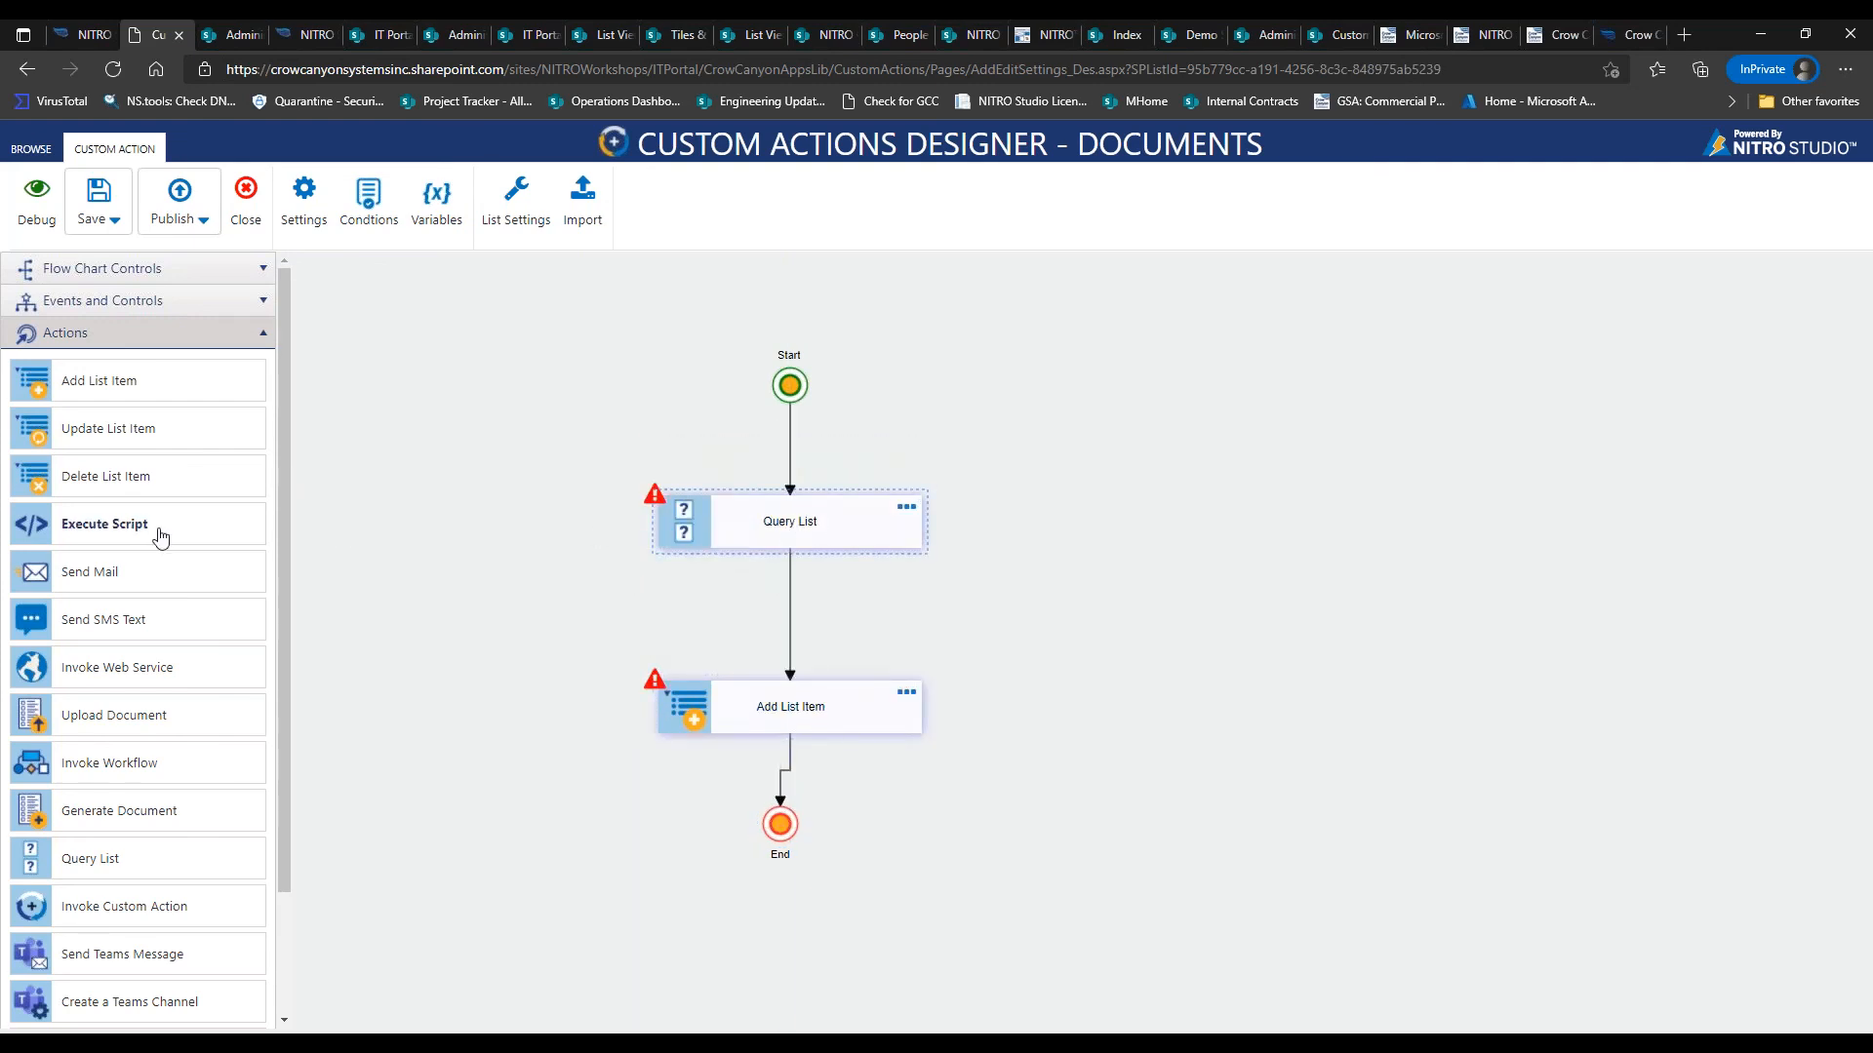
Insert a gateway between Start and Query List and shift the shapes below it to make room
left_click(107, 301)
left_click_drag(115, 443, 791, 441)
left_click_drag(798, 532, 796, 573)
left_click_drag(780, 827, 768, 875)
left_click_drag(803, 741, 783, 740)
left_click(819, 558)
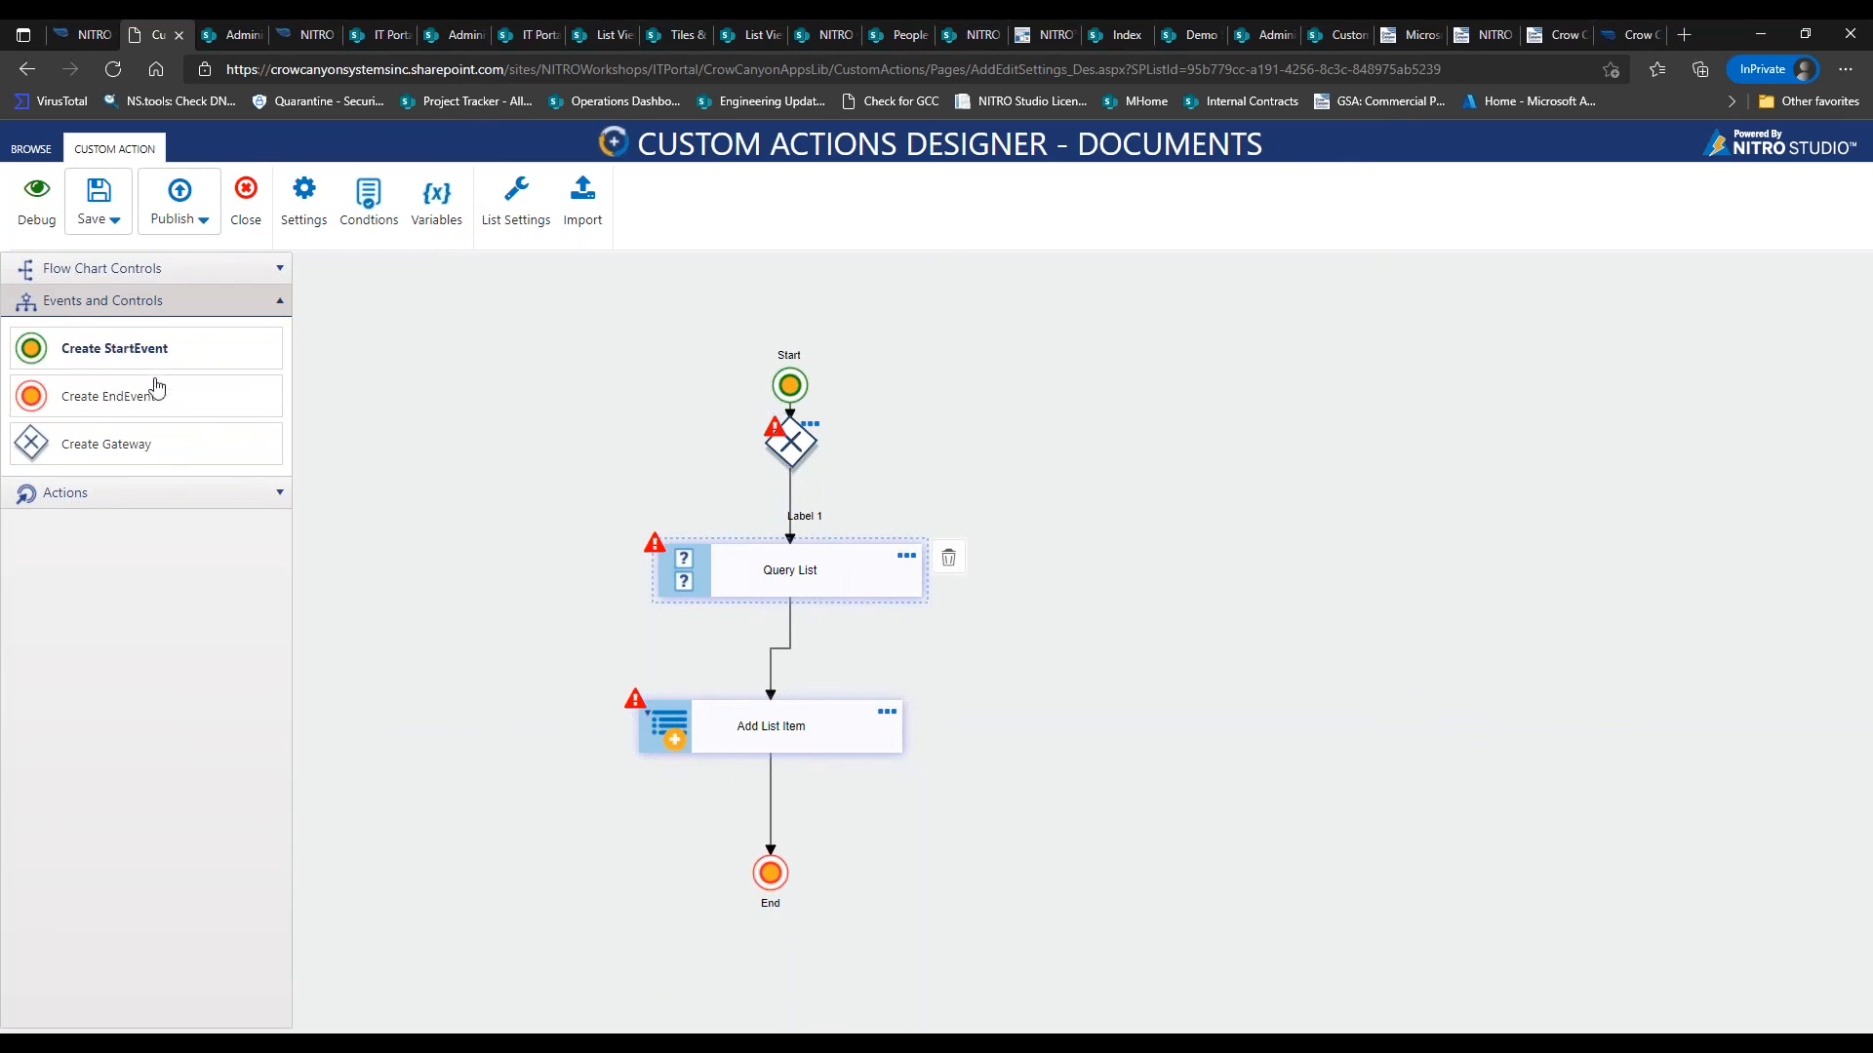
Add a second Add List Item action beside the gateway as its other outgoing branch
left_click(156, 495)
left_click_drag(107, 380, 1093, 439)
left_click(804, 448)
left_click_drag(851, 720, 1102, 447)
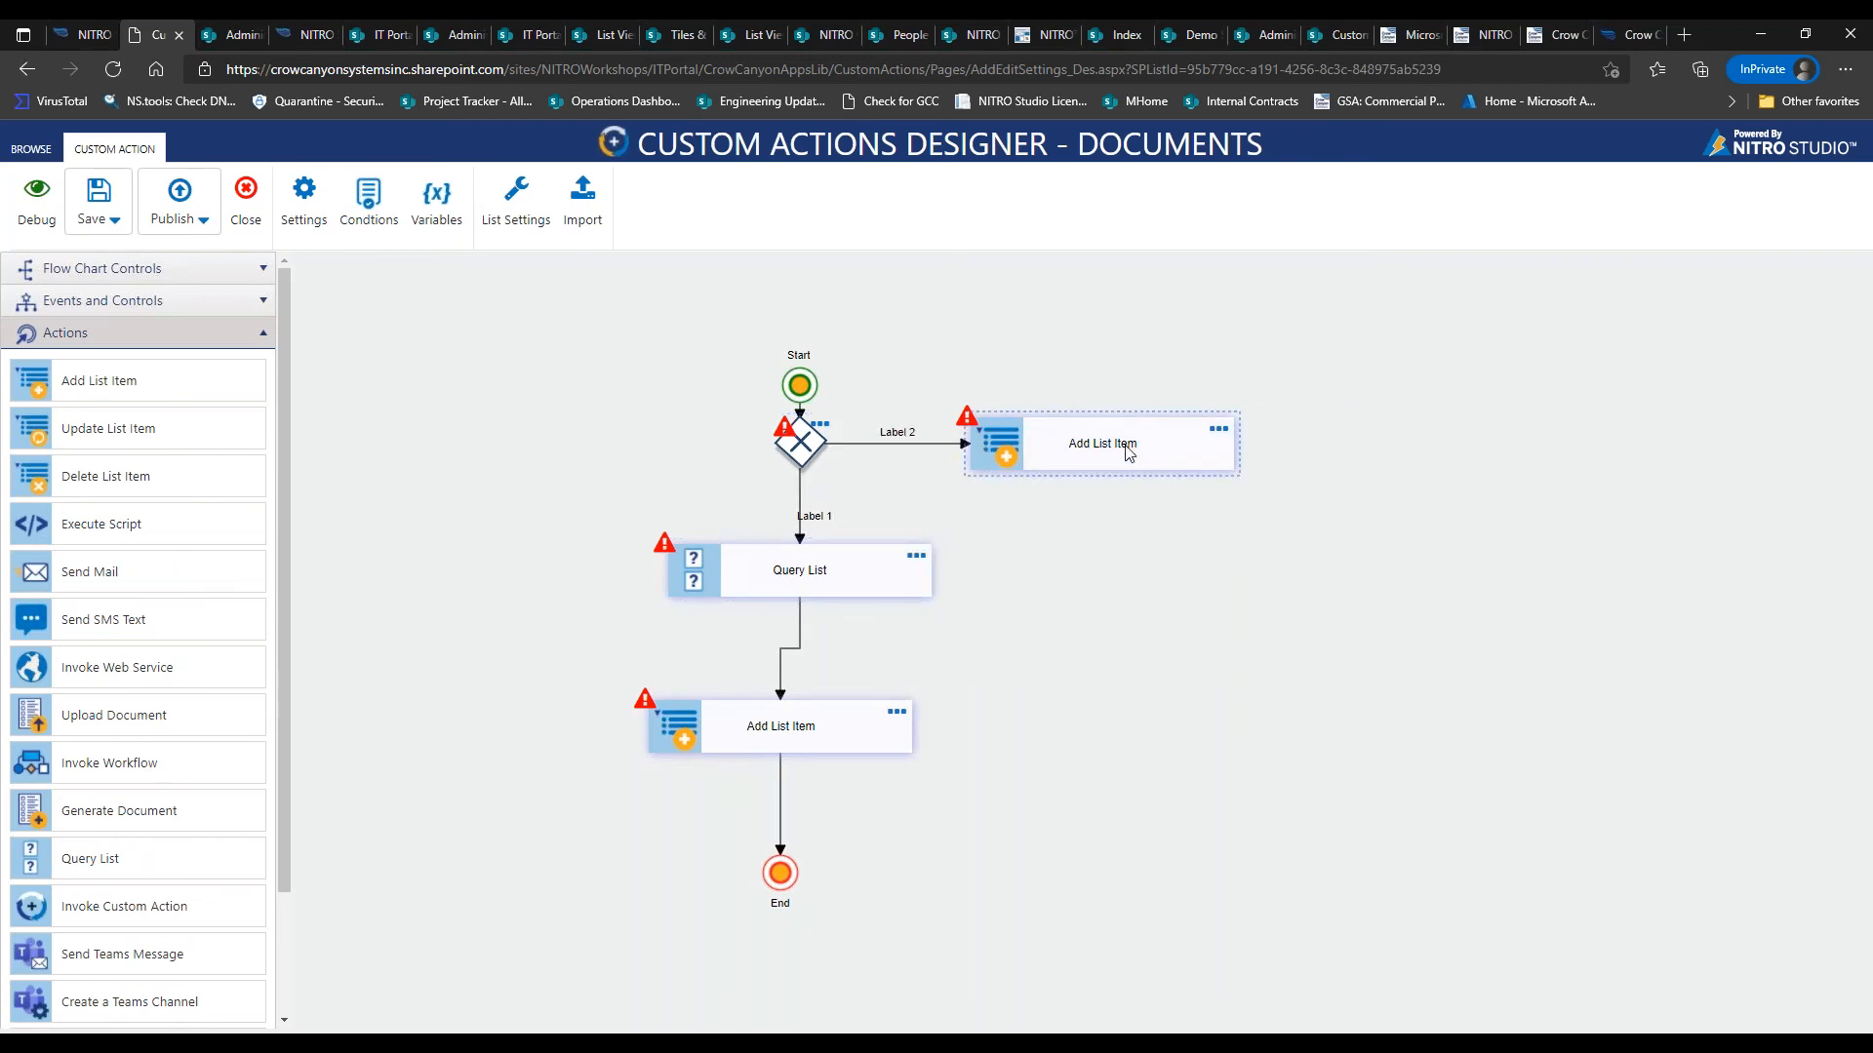
Connect the branch's Add List Item to the lower Add List Item and route the connector clear of the main flow
left_click(1095, 453)
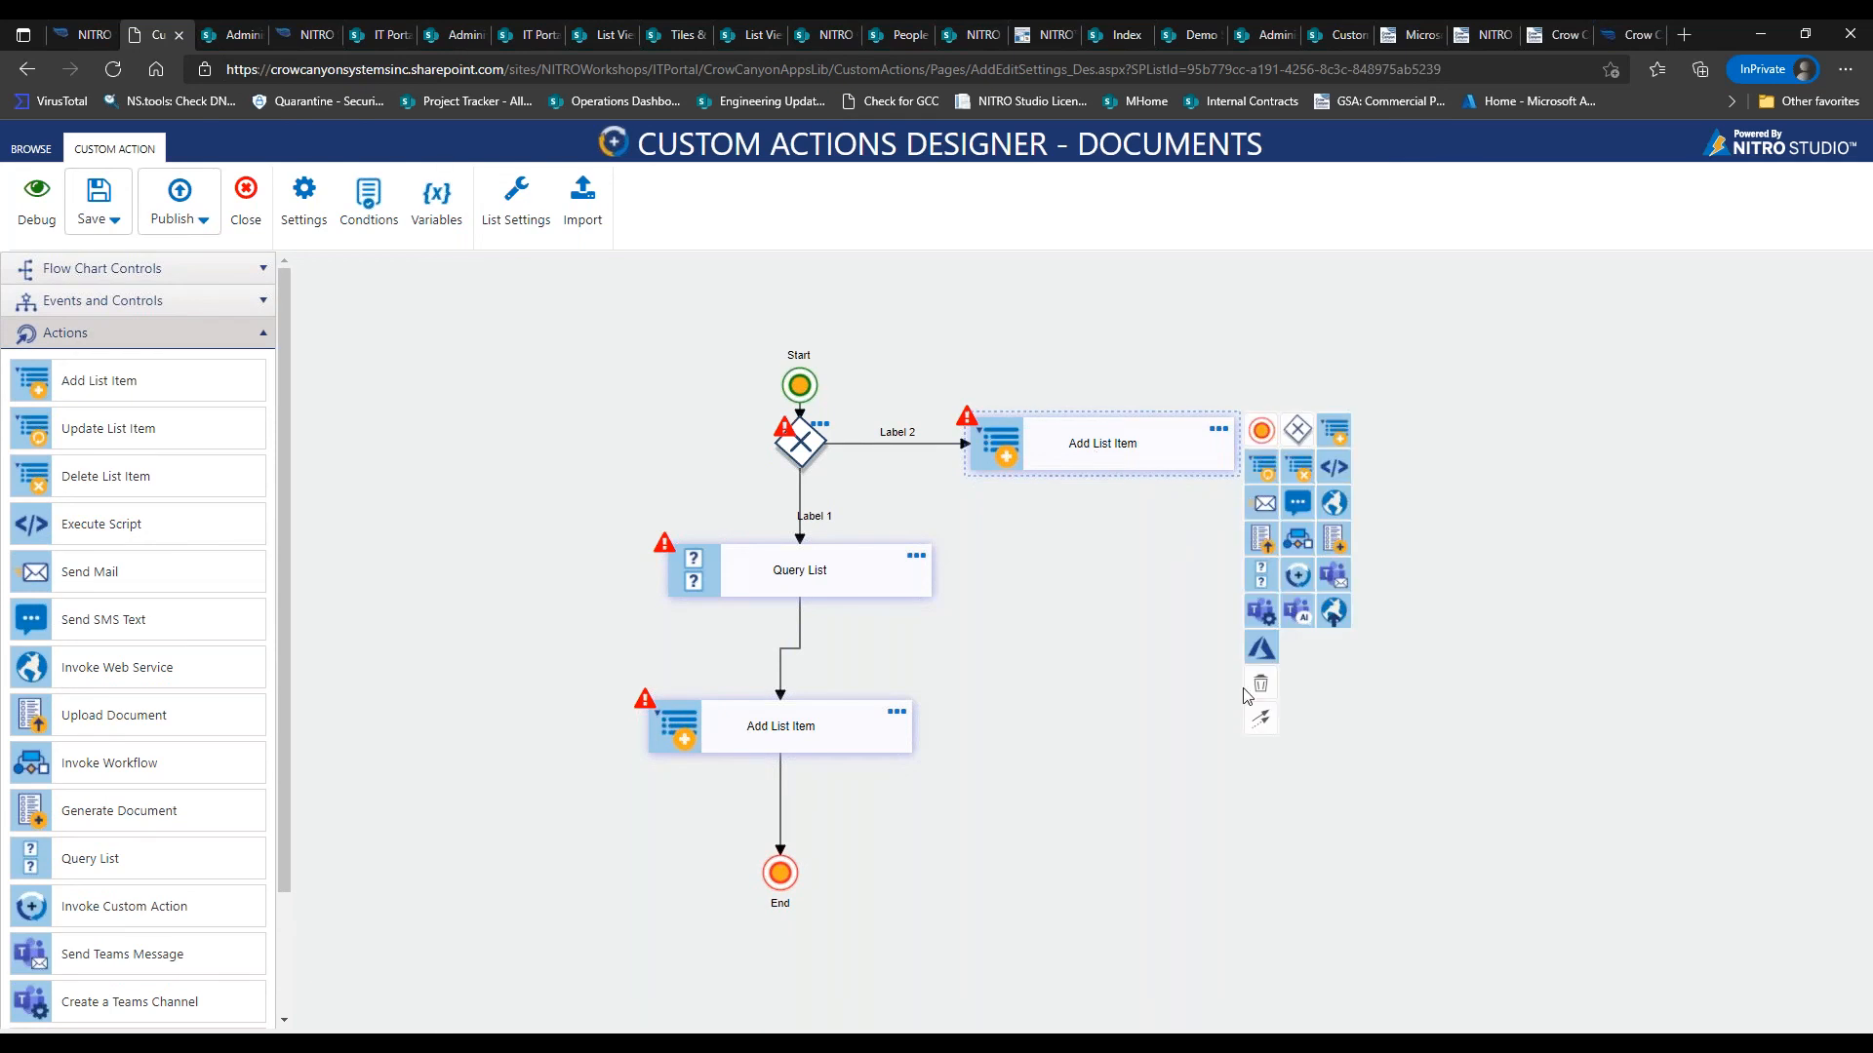
left_click_drag(1261, 719, 917, 736)
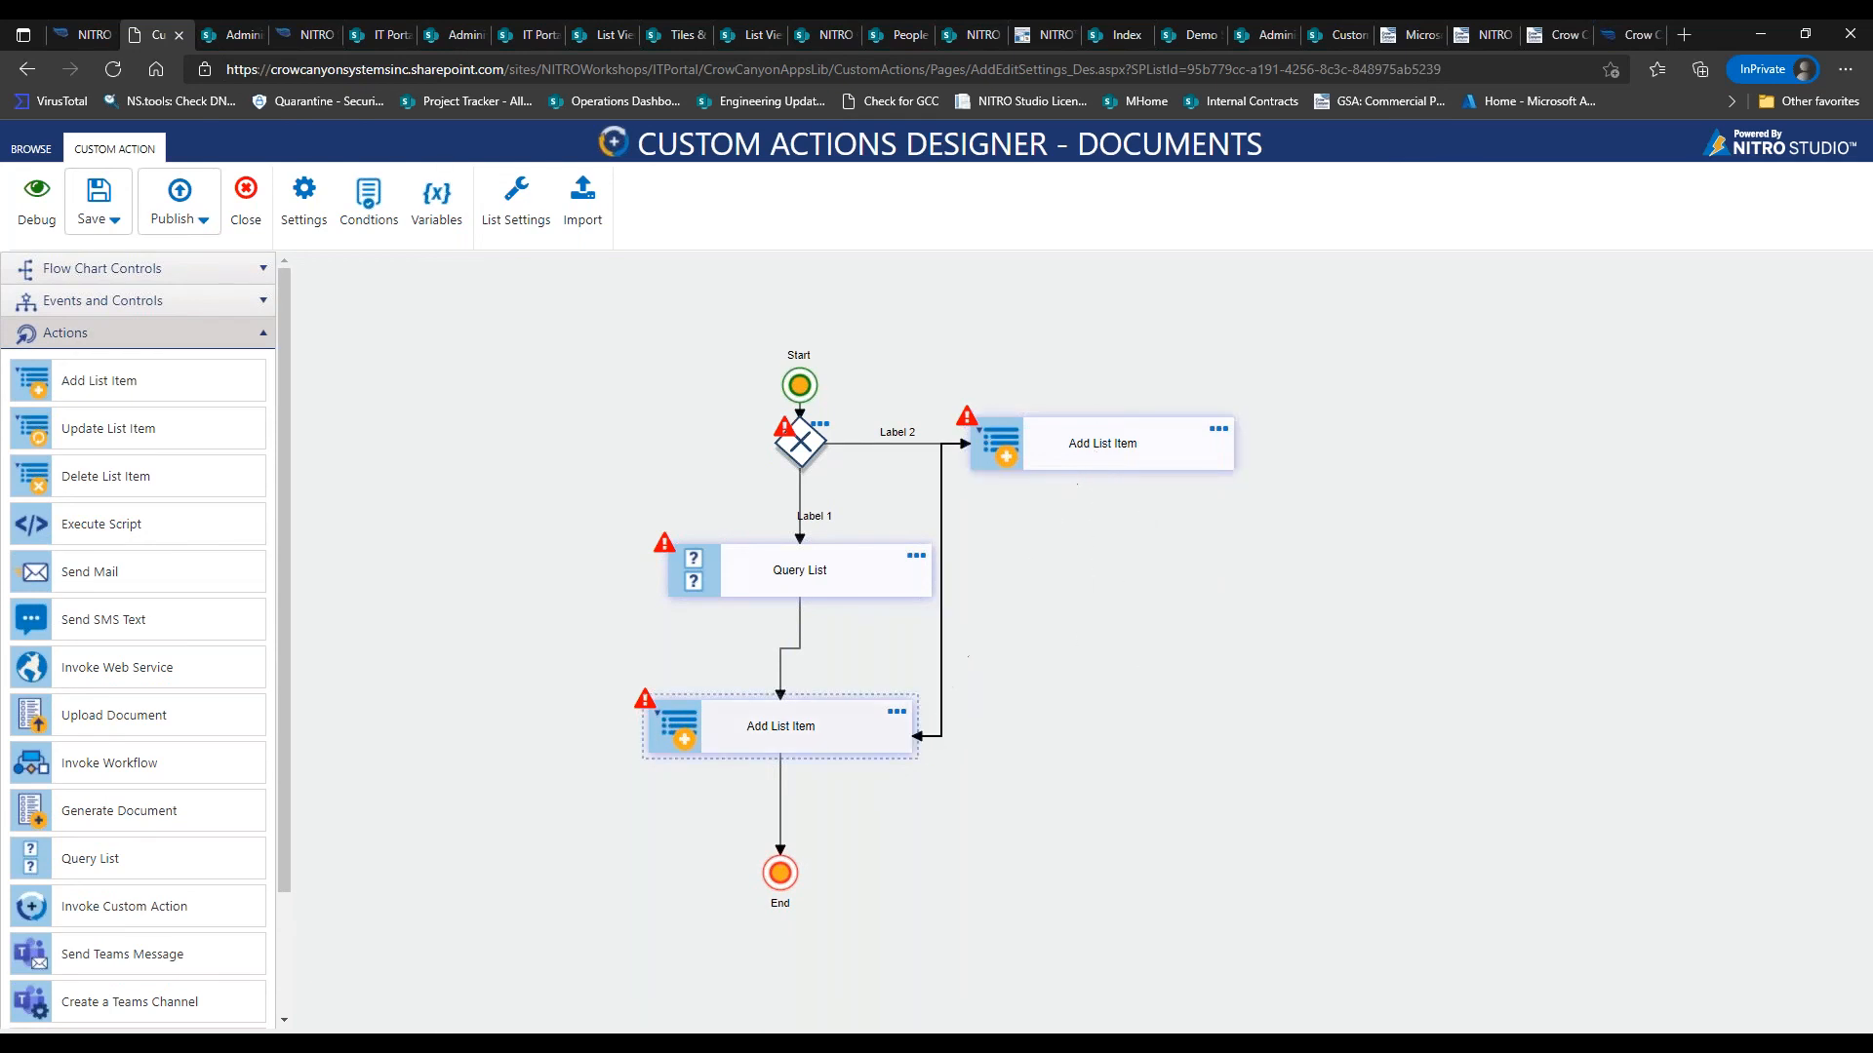
left_click_drag(1004, 448, 1136, 448)
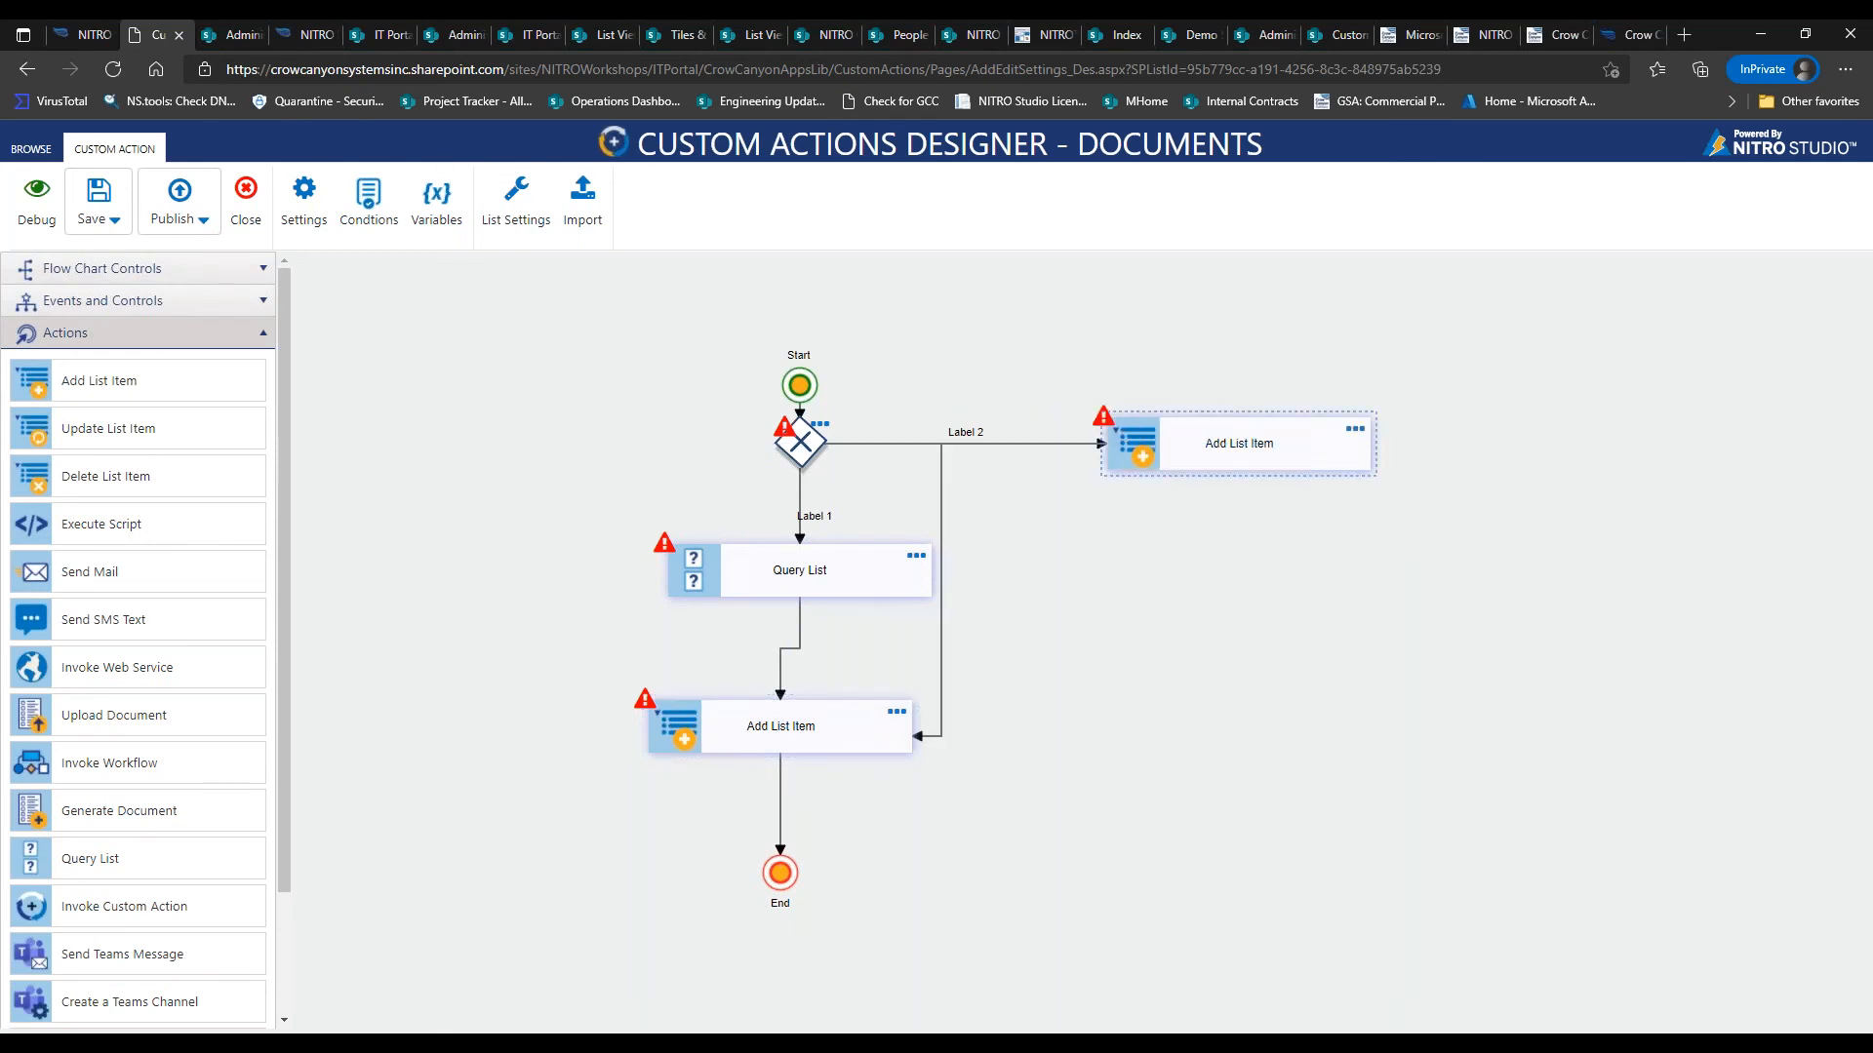
left_click_drag(940, 502, 1239, 546)
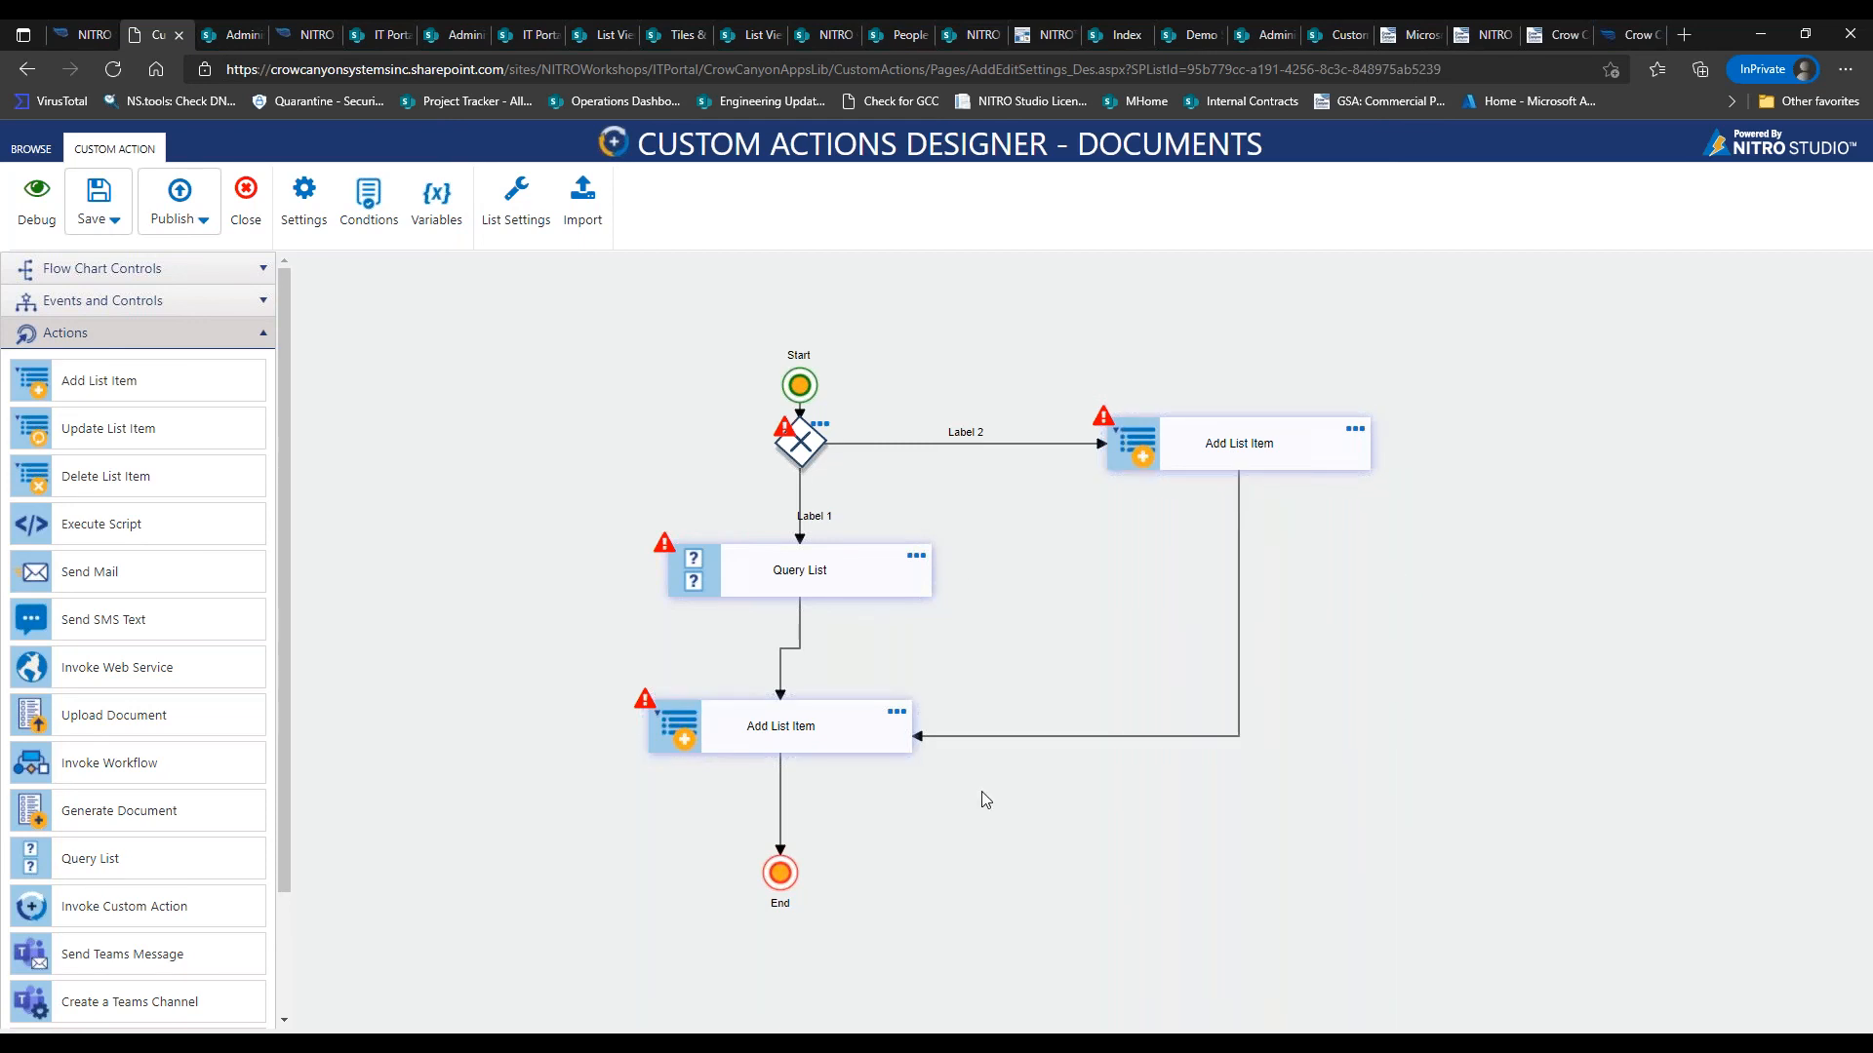
Align the gateway, Query List and lower Add List Item in one column, and view the gateway's settings without saving
left_click(819, 565)
left_click_drag(822, 582, 805, 579)
mouse_move(795, 727)
left_mouse_down()
mouse_move(781, 740)
mouse_move(878, 741)
mouse_move(800, 753)
left_mouse_up()
left_click_drag(811, 465, 786, 465)
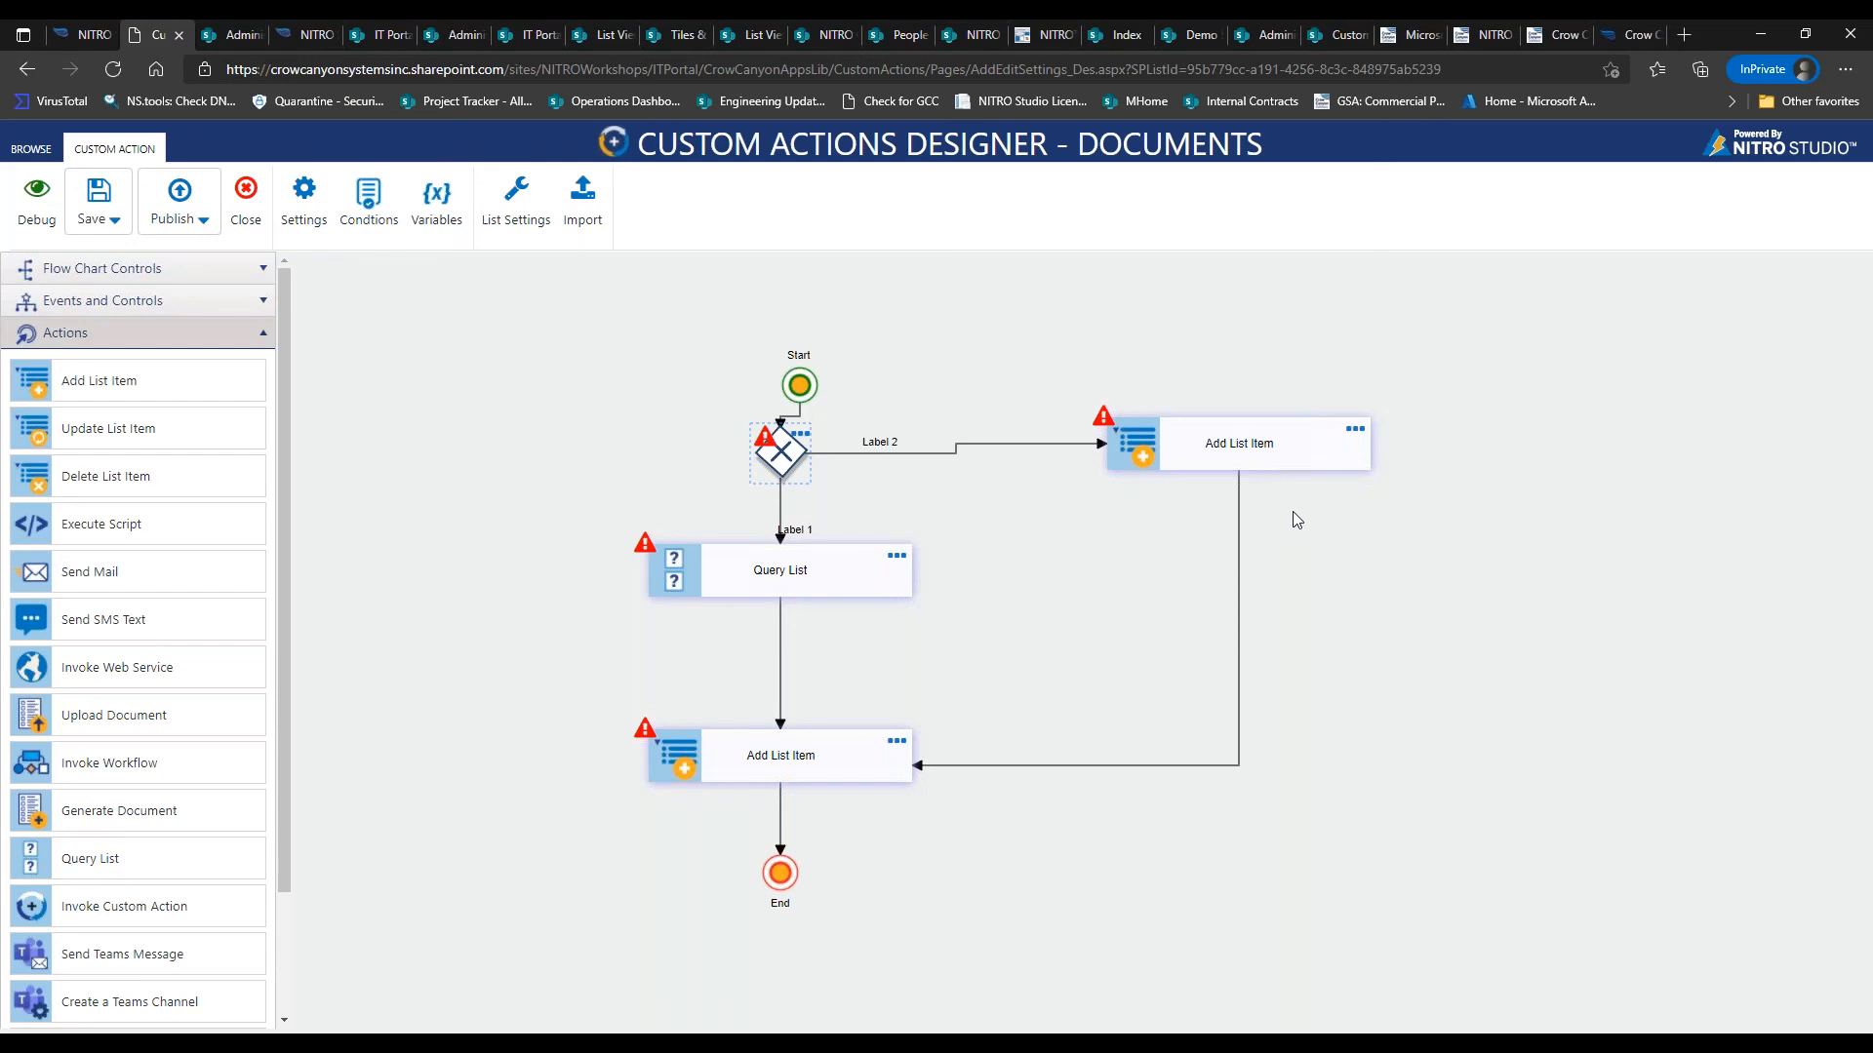
double_click(794, 443)
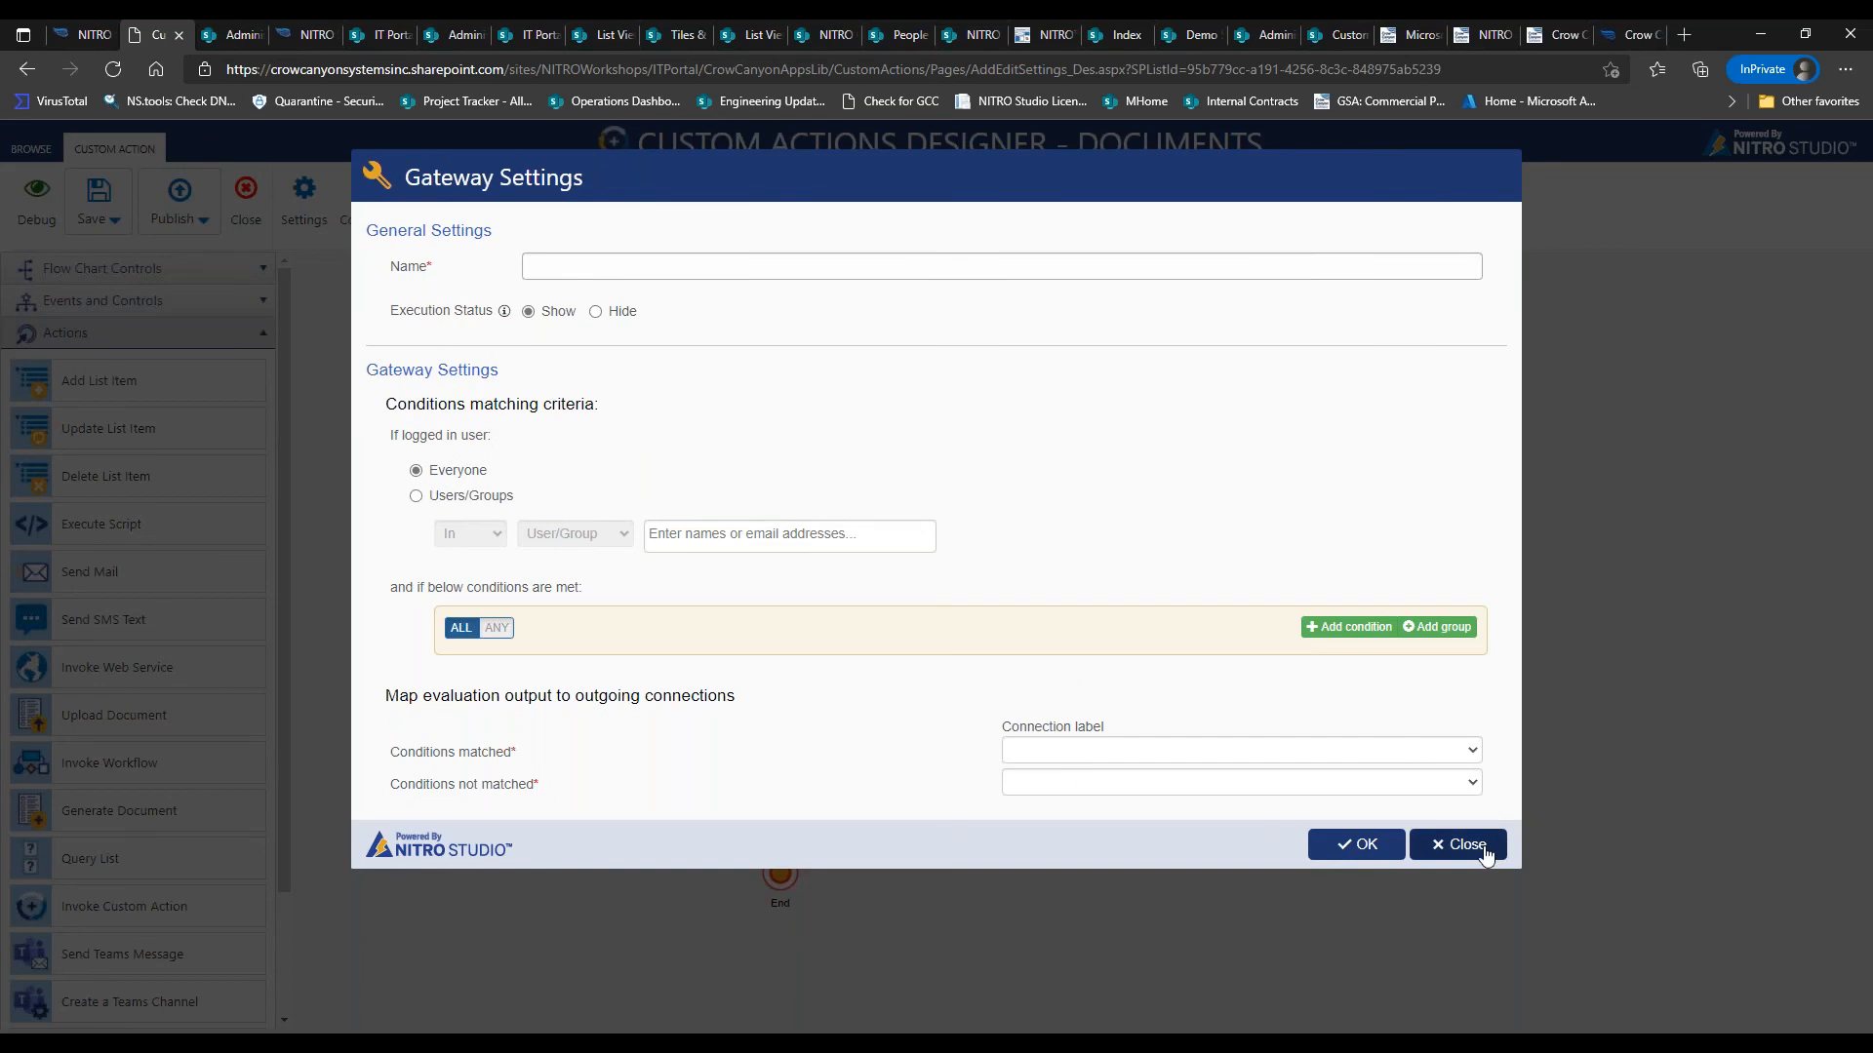
left_click(1463, 845)
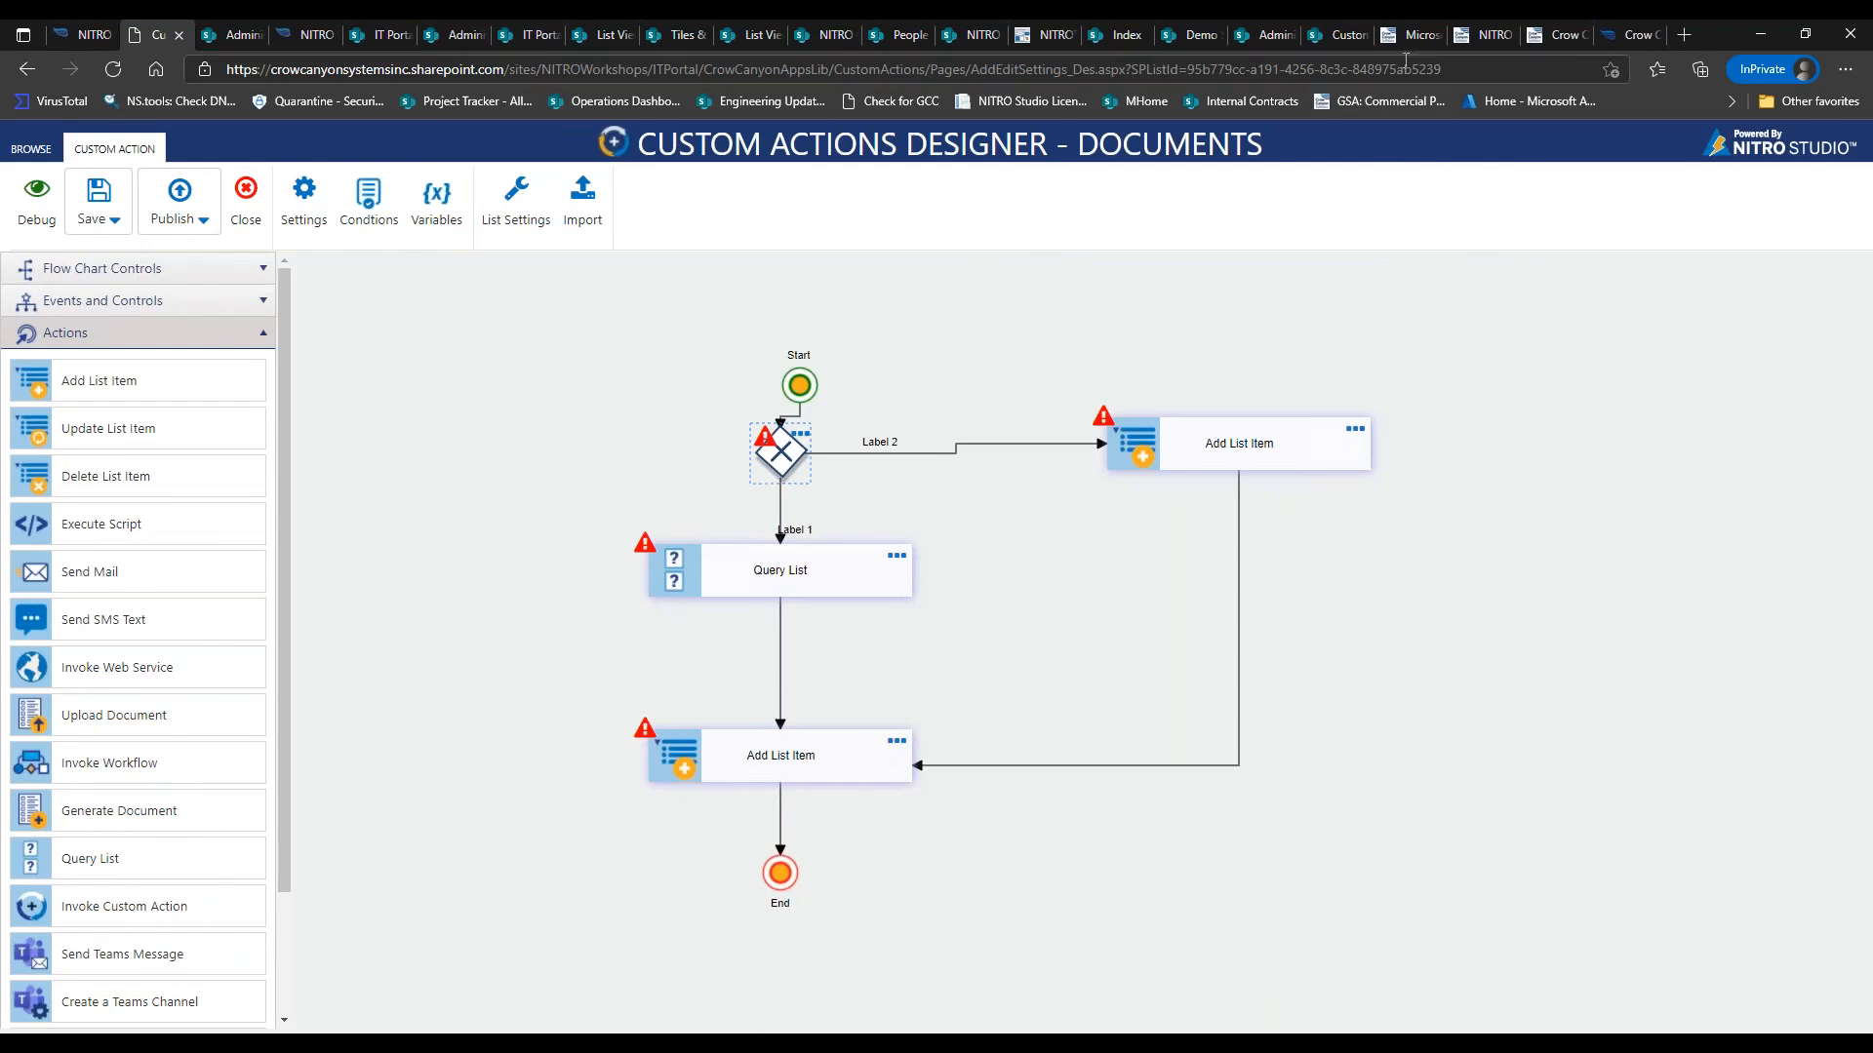
Check the upcoming workshops on the Crow Canyon NITRO Studio Workshops page and return to the custom actions designer
left_click(1467, 36)
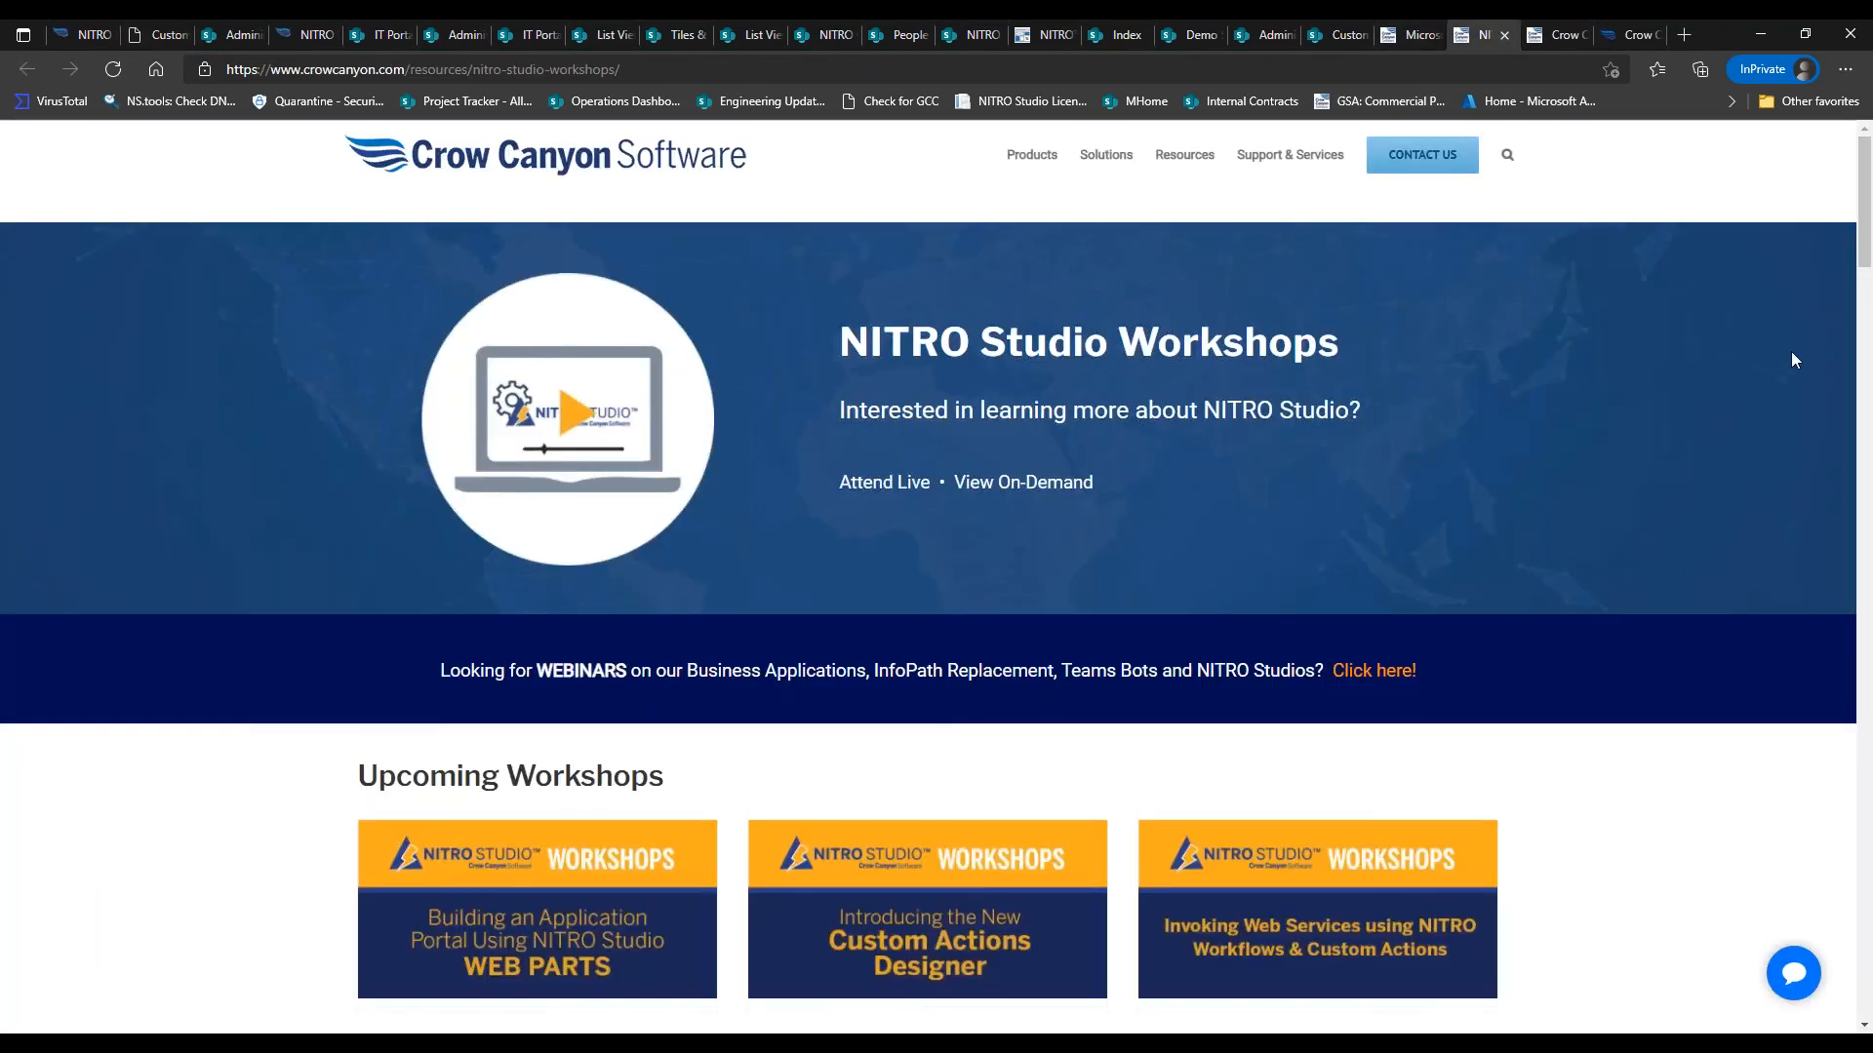
scroll(1846, 319, "down", 4)
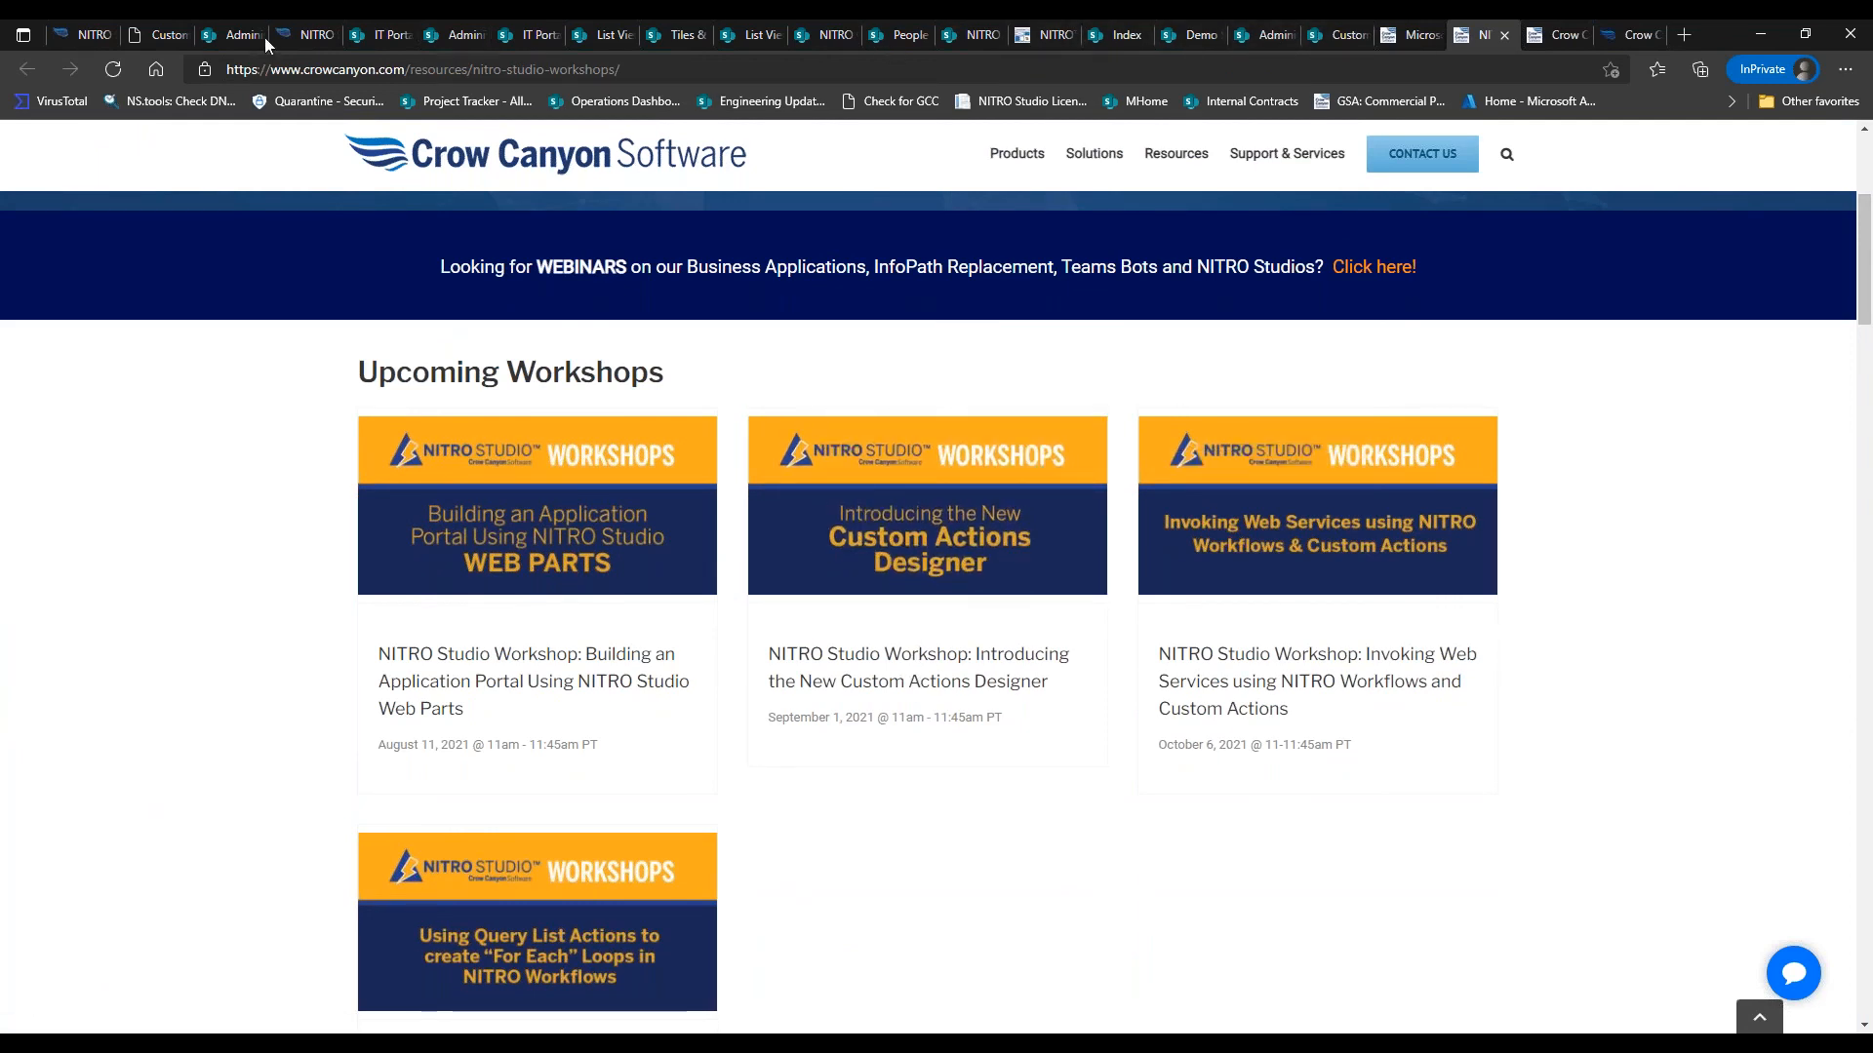
left_click(167, 43)
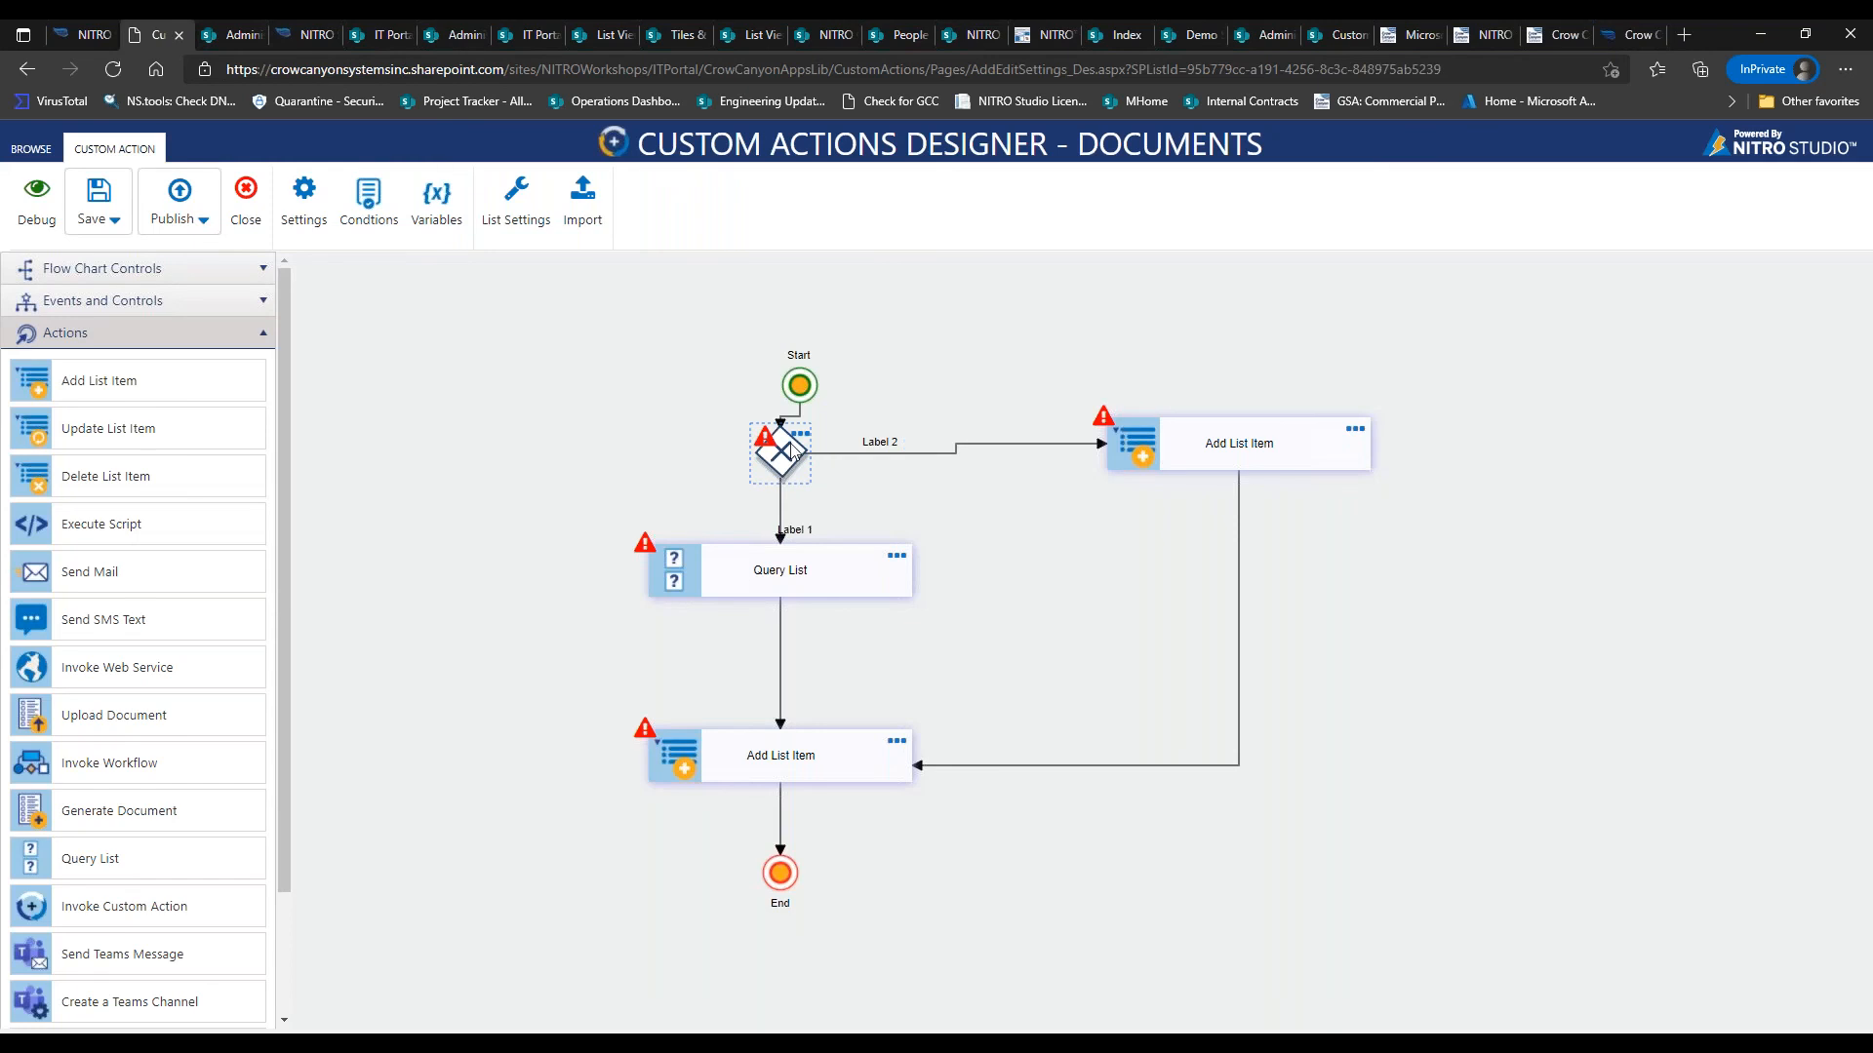
Move the Start shape up into line above the gateway, and review the custom action's general settings without saving
left_click_drag(780, 394, 759, 316)
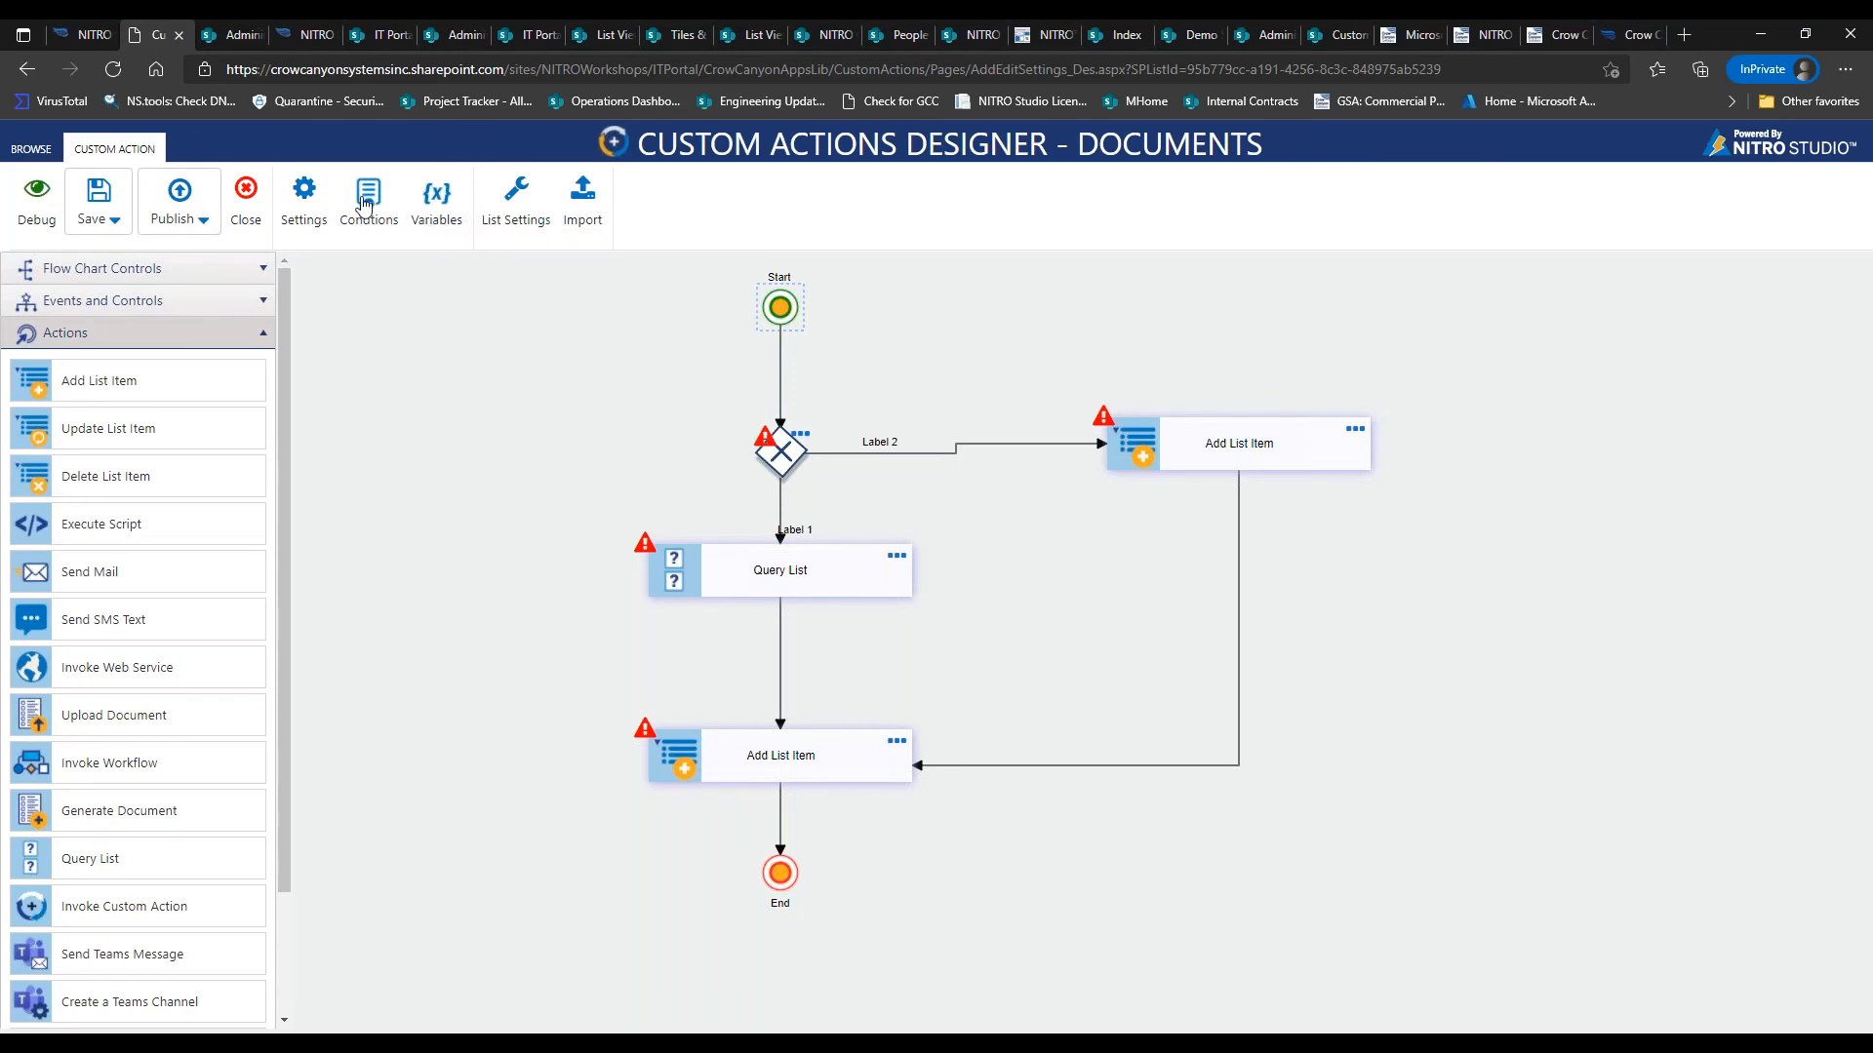
left_click(303, 196)
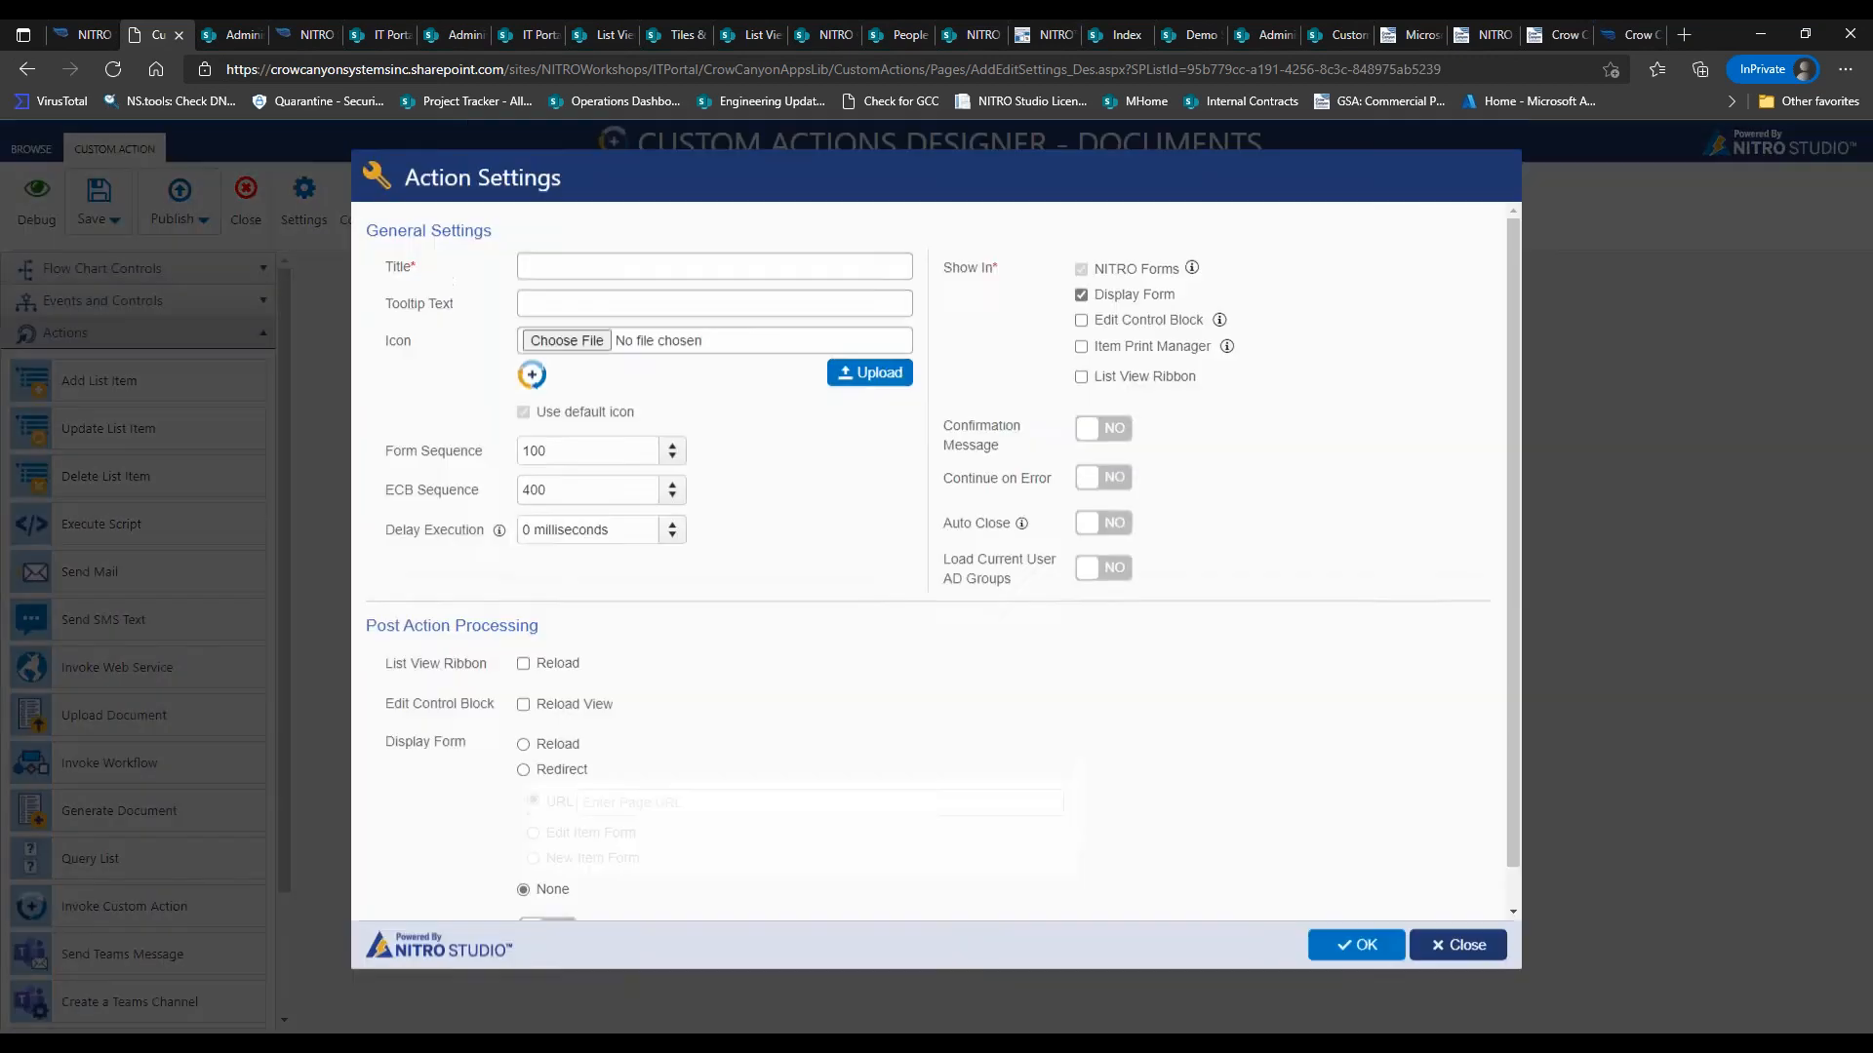
left_click_drag(1516, 340, 1502, 283)
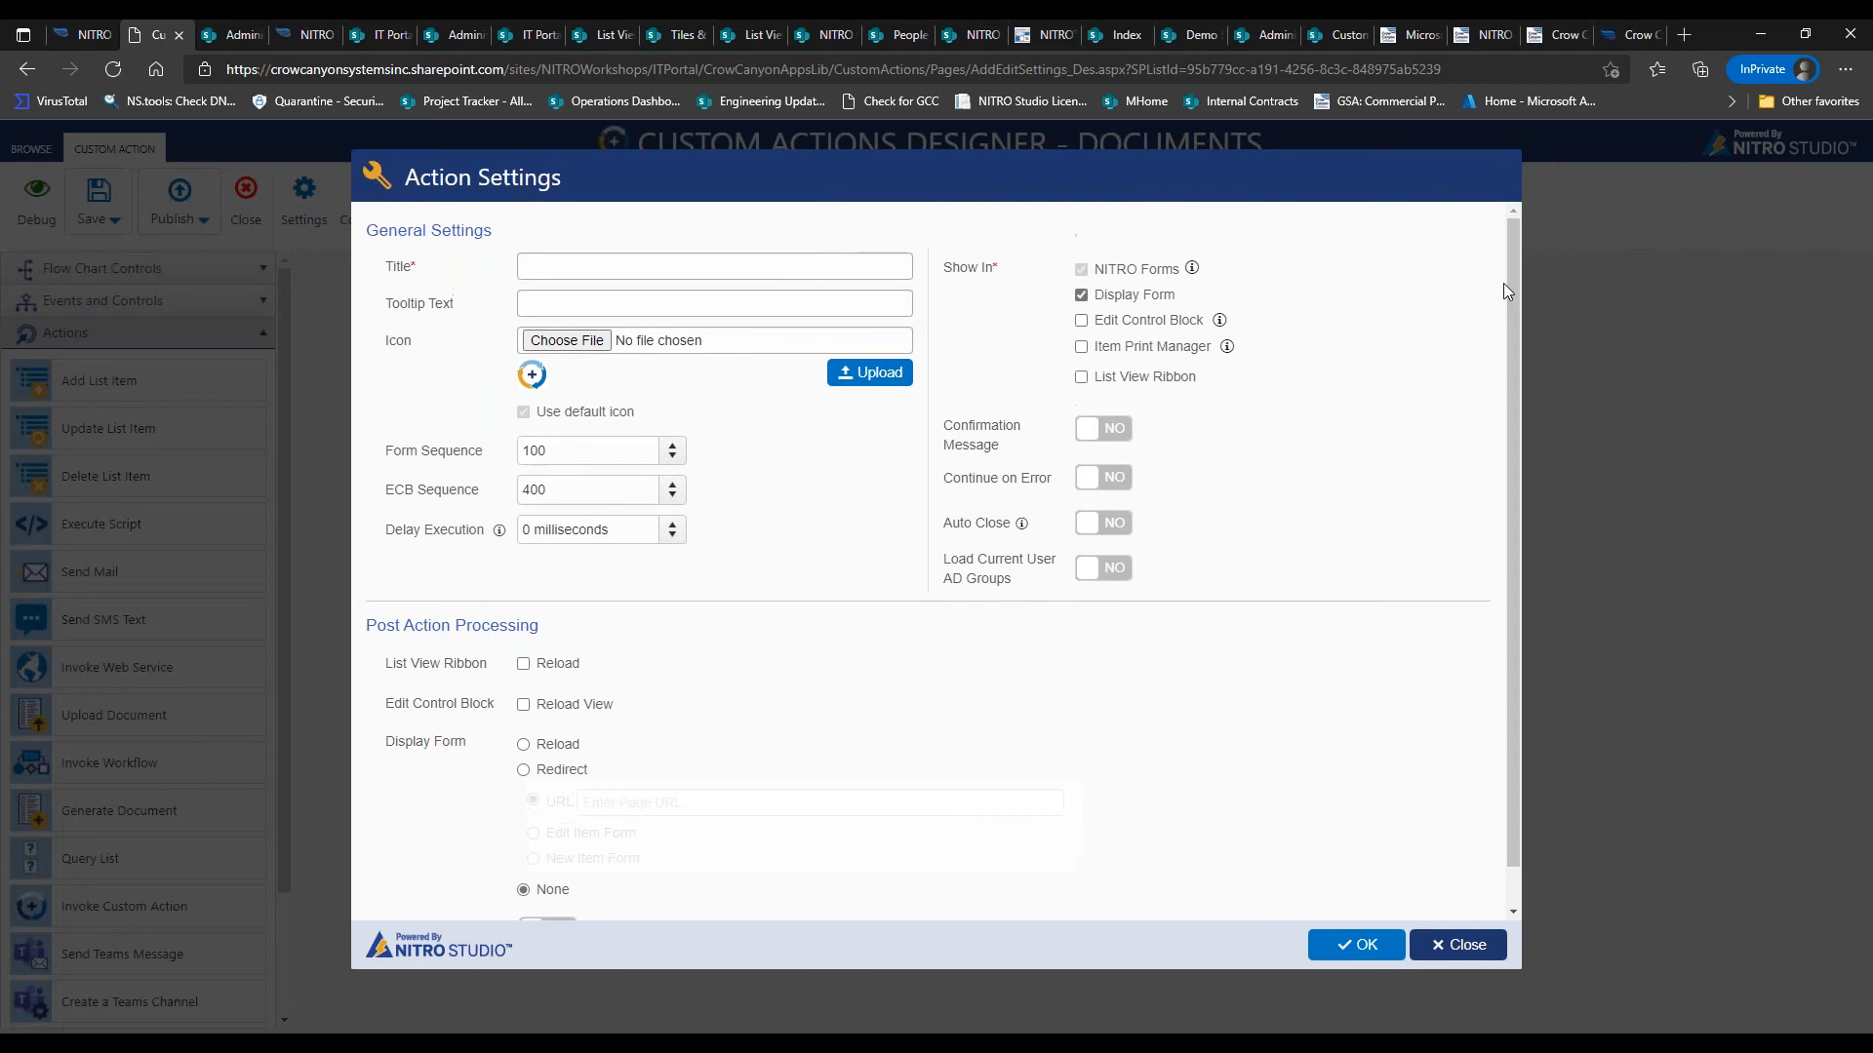
left_click(1468, 946)
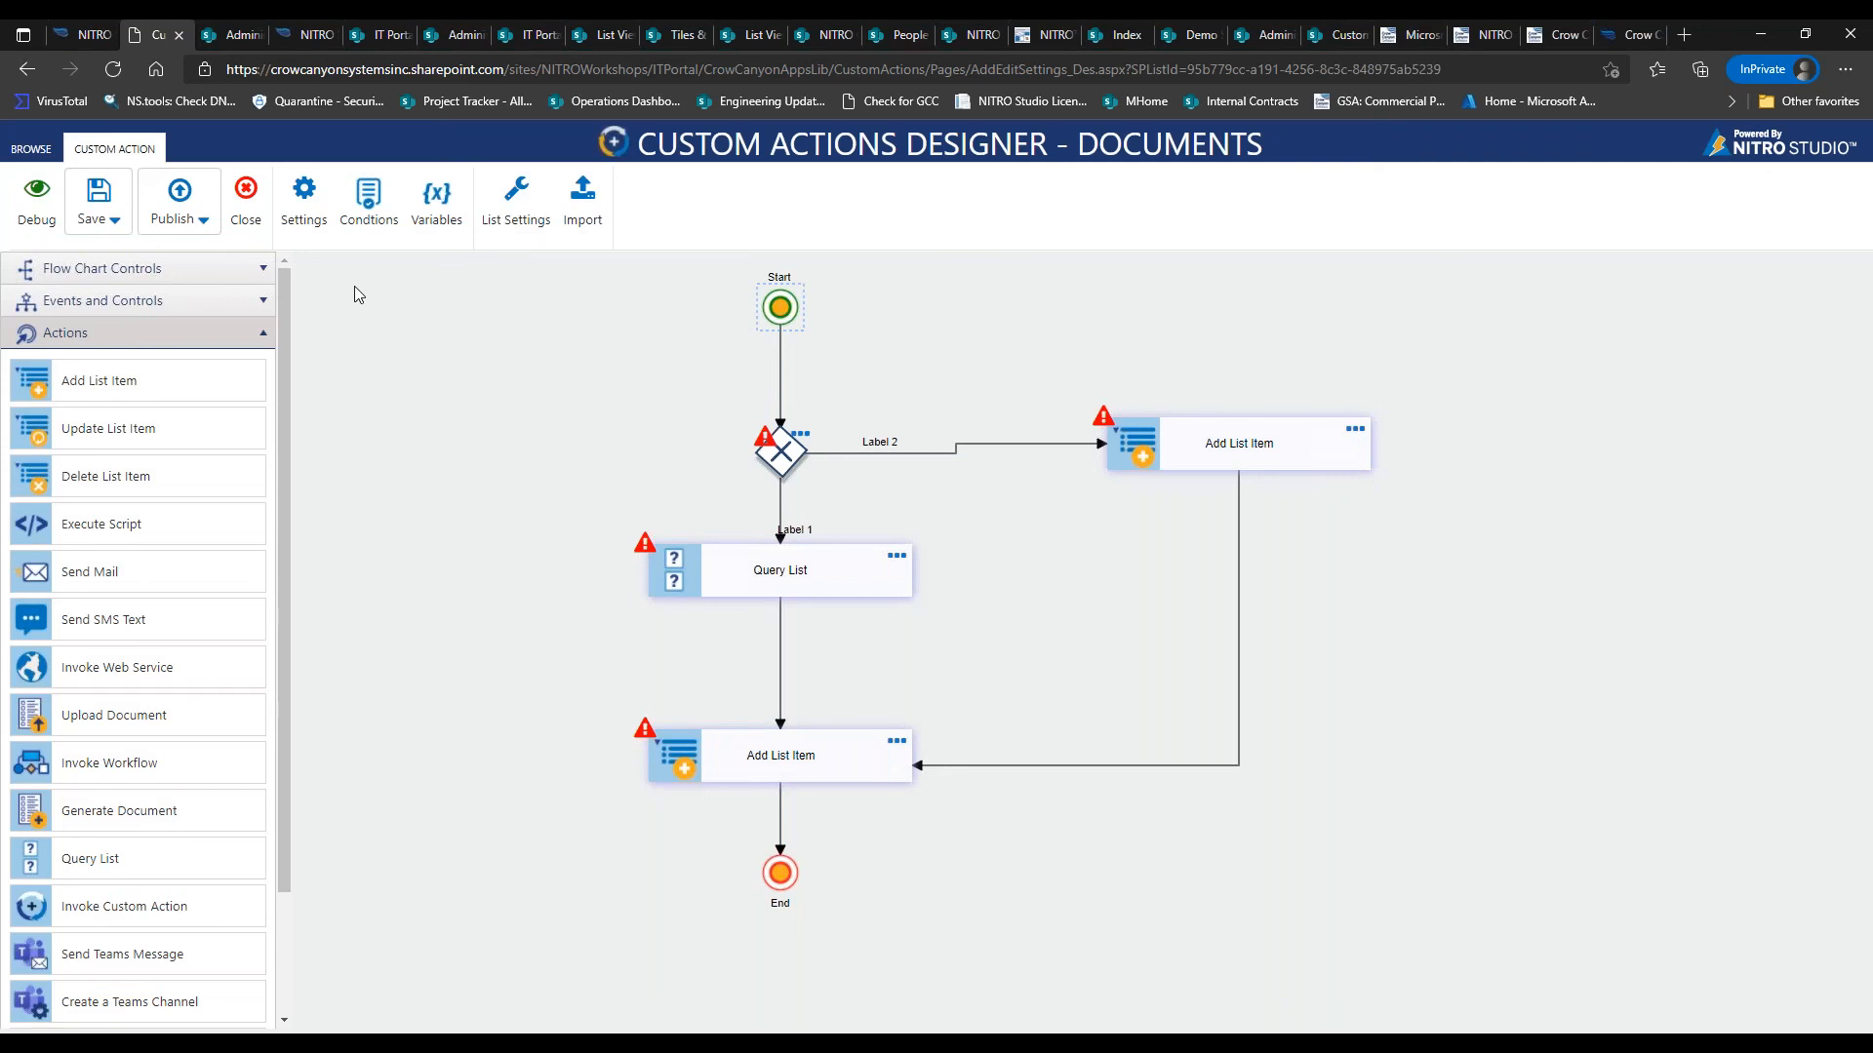
Move the gateway up closer to Start and raise the branch's Add List Item level with it
left_click_drag(788, 458, 788, 410)
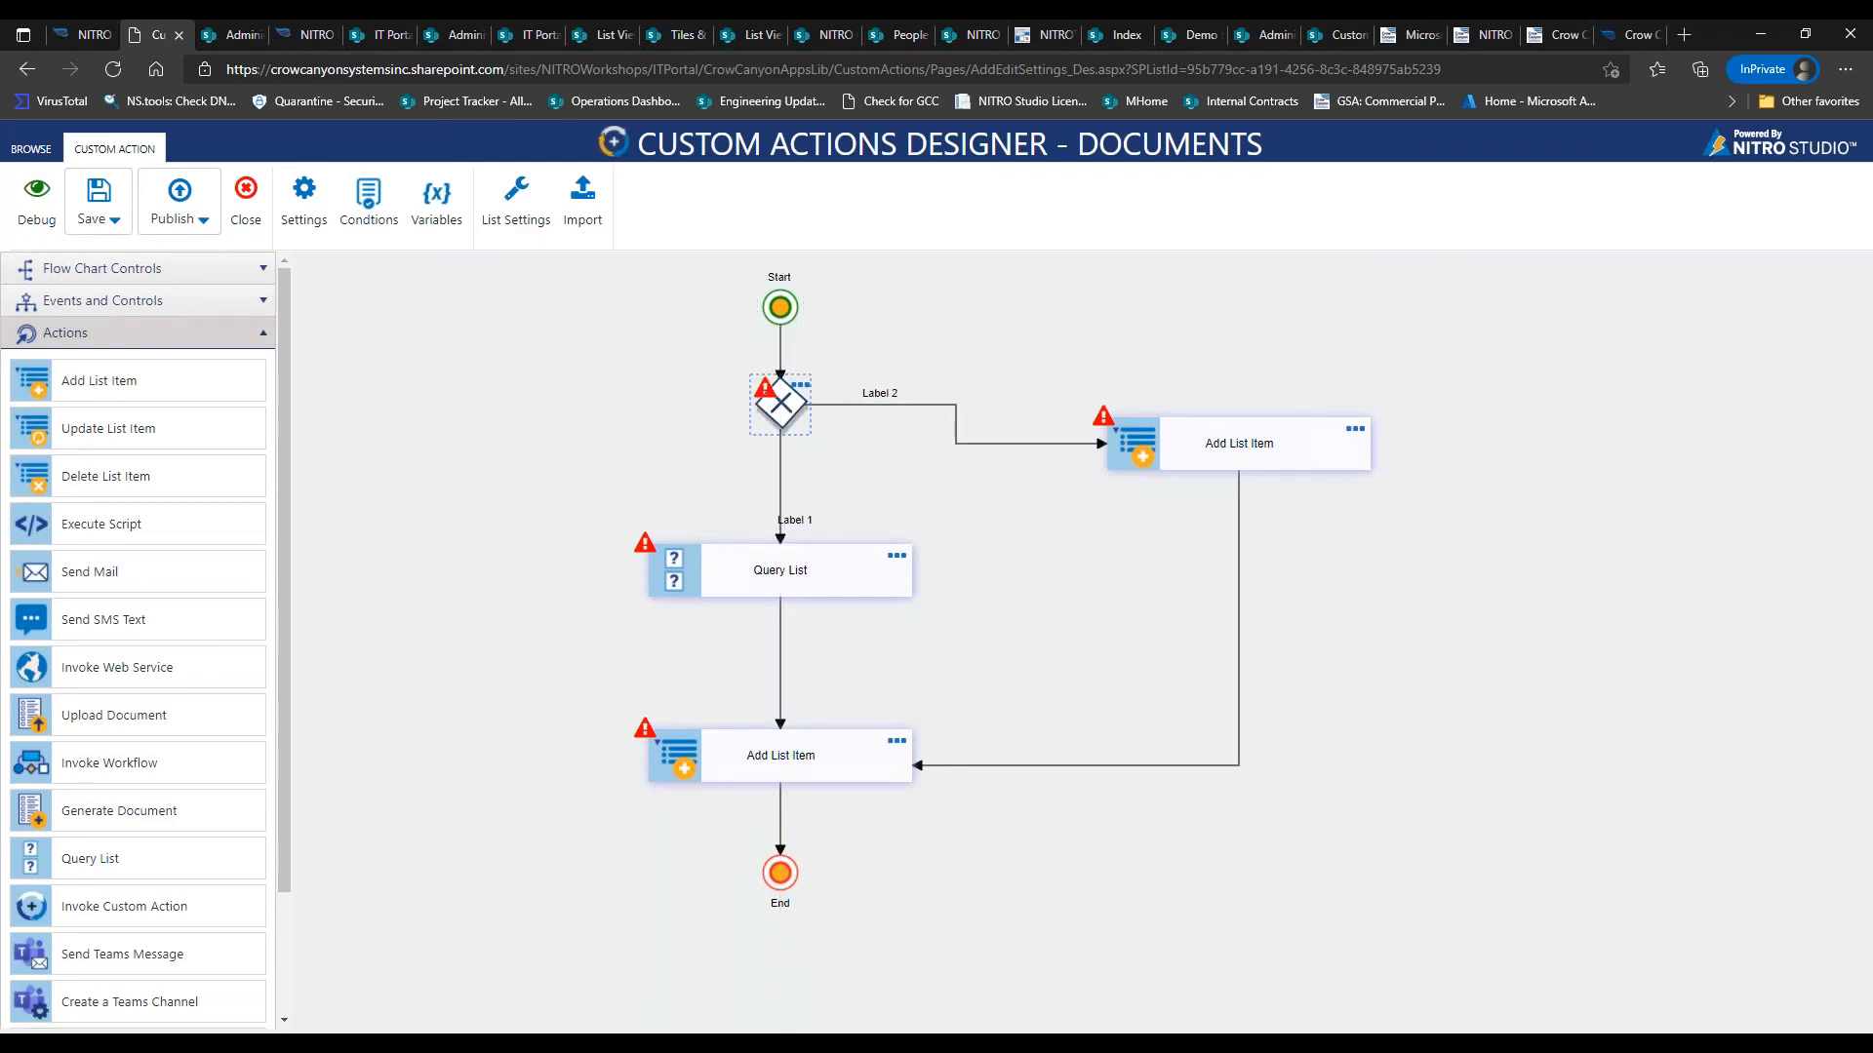
left_click_drag(1272, 451, 1265, 409)
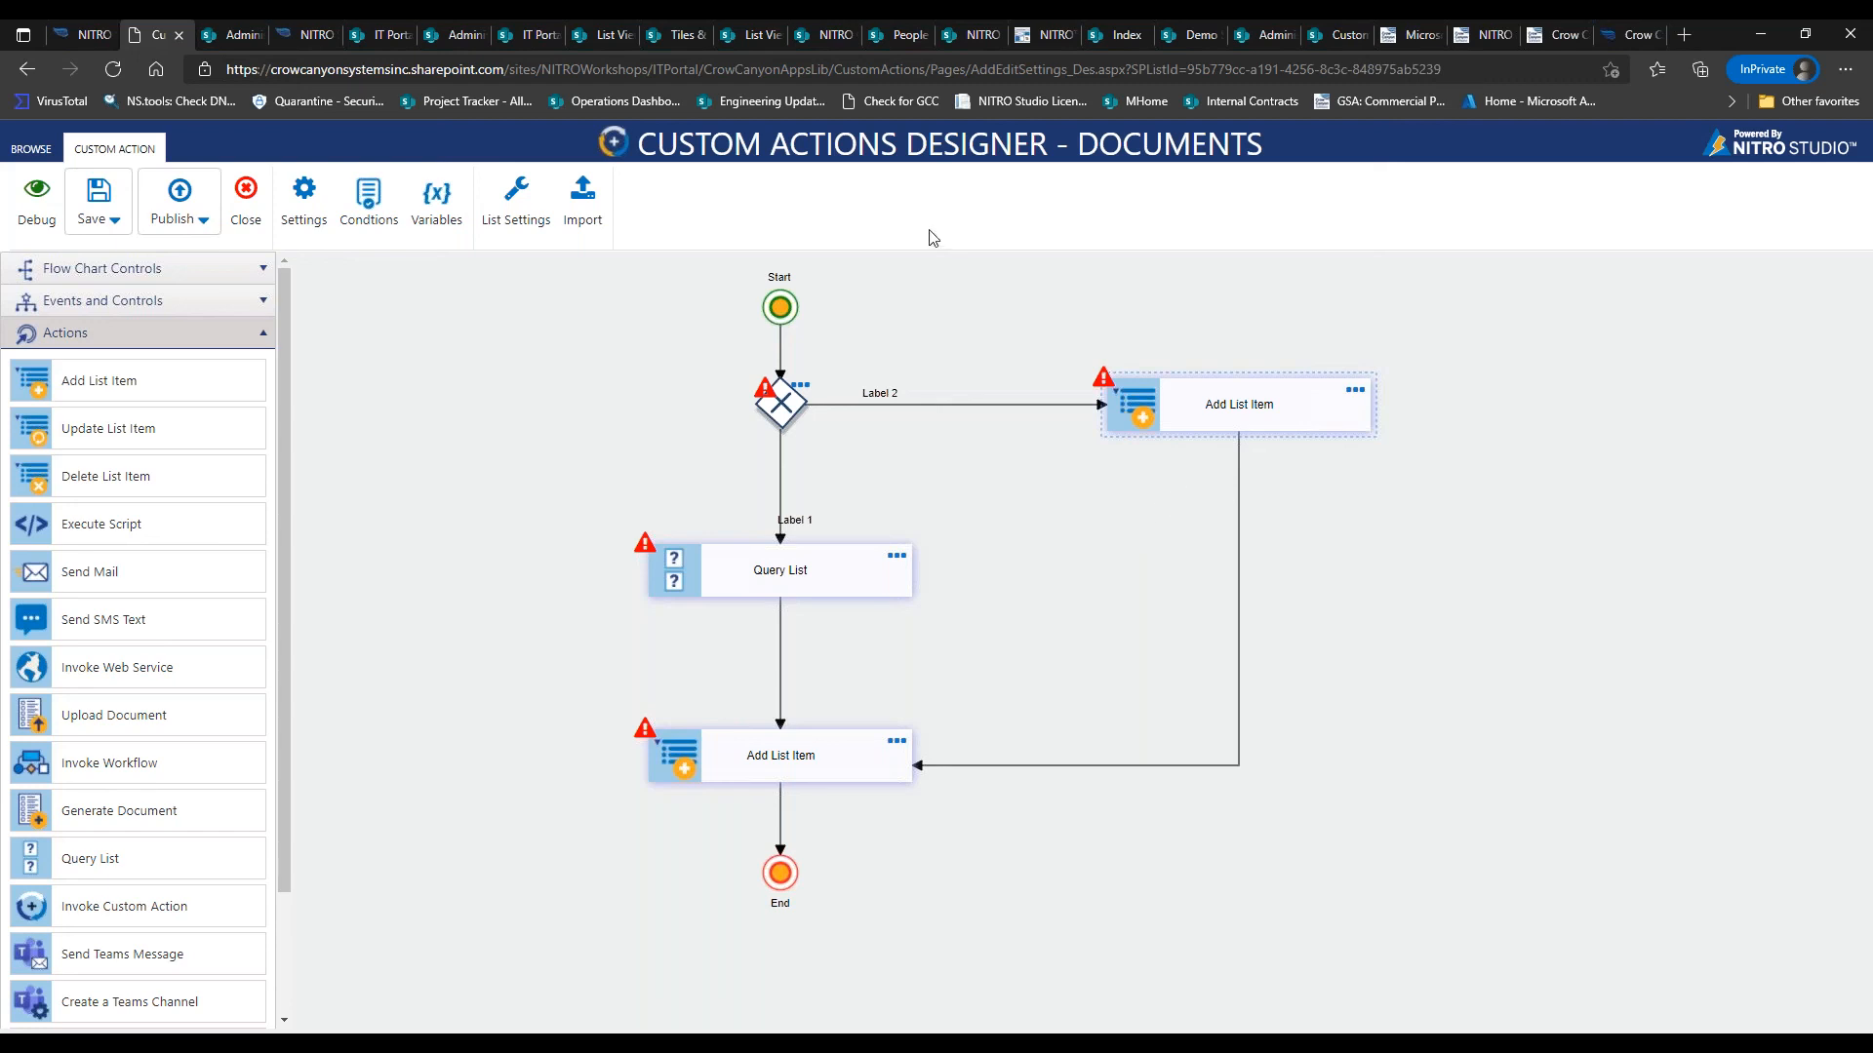
Switch to the IT Portal home page
left_click(377, 35)
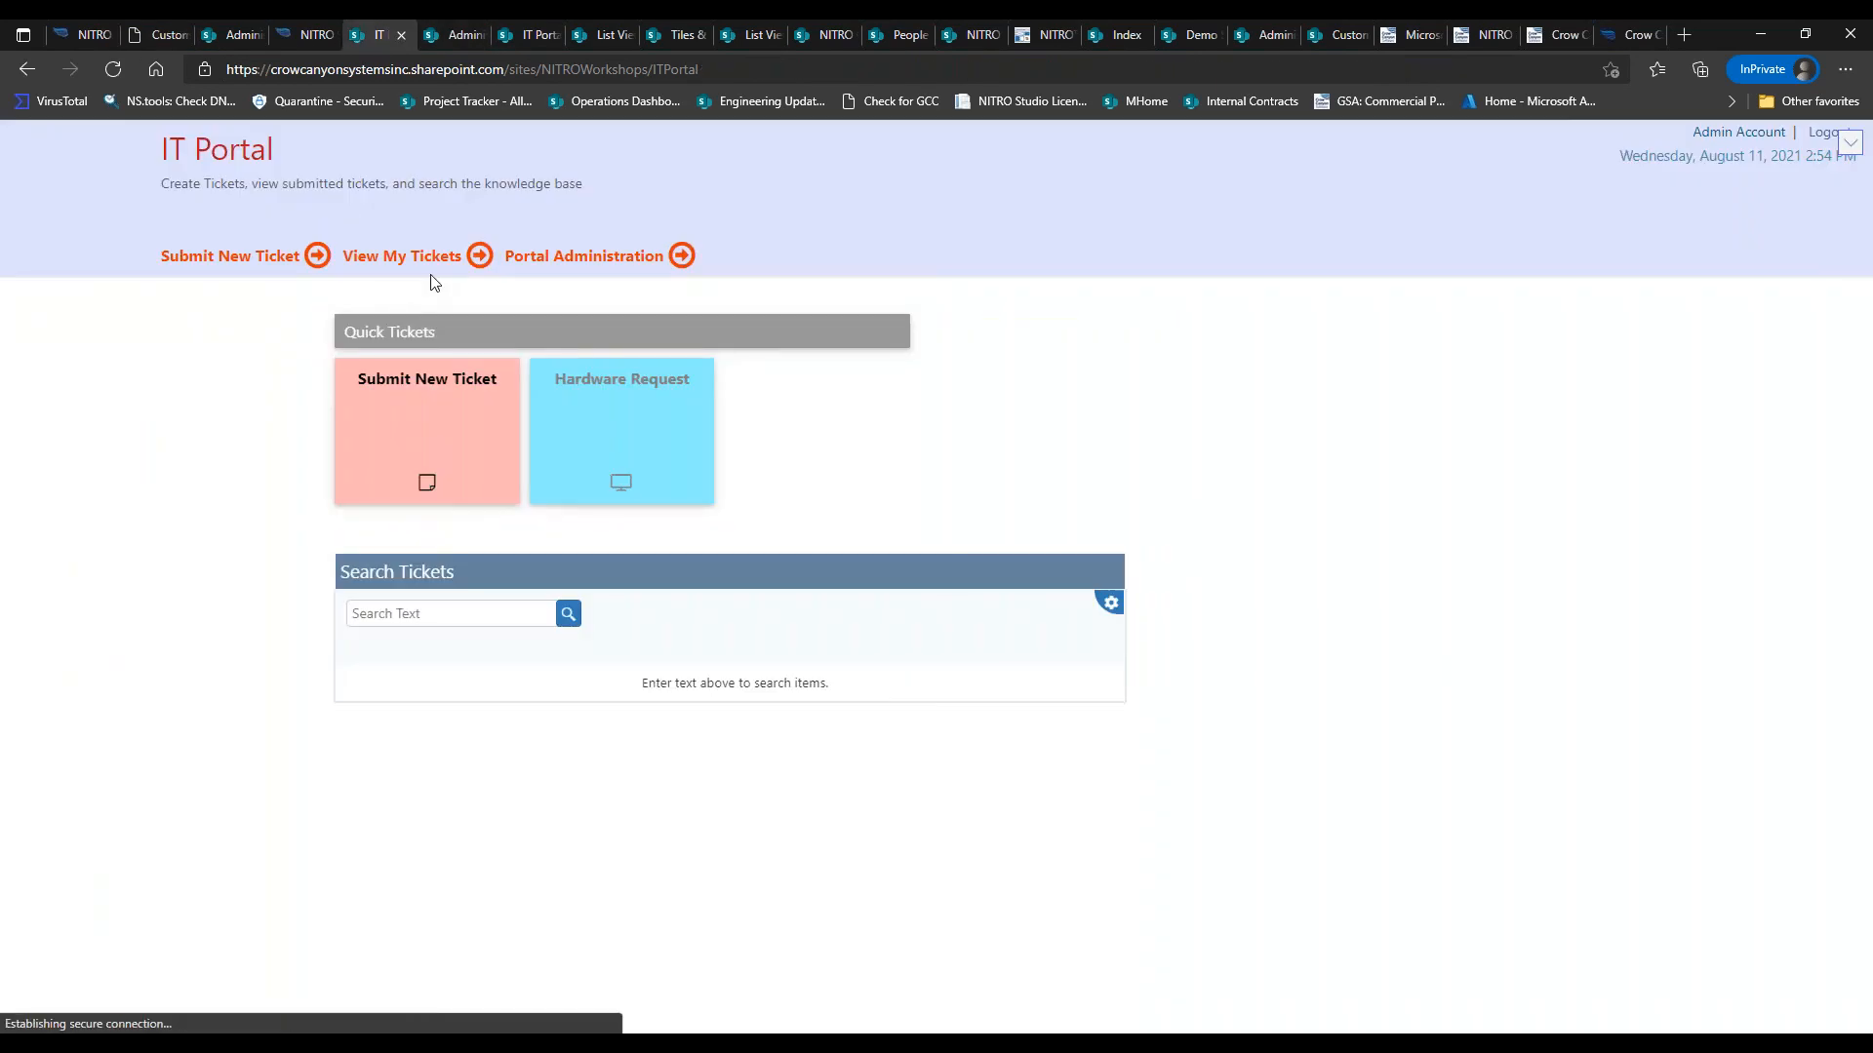